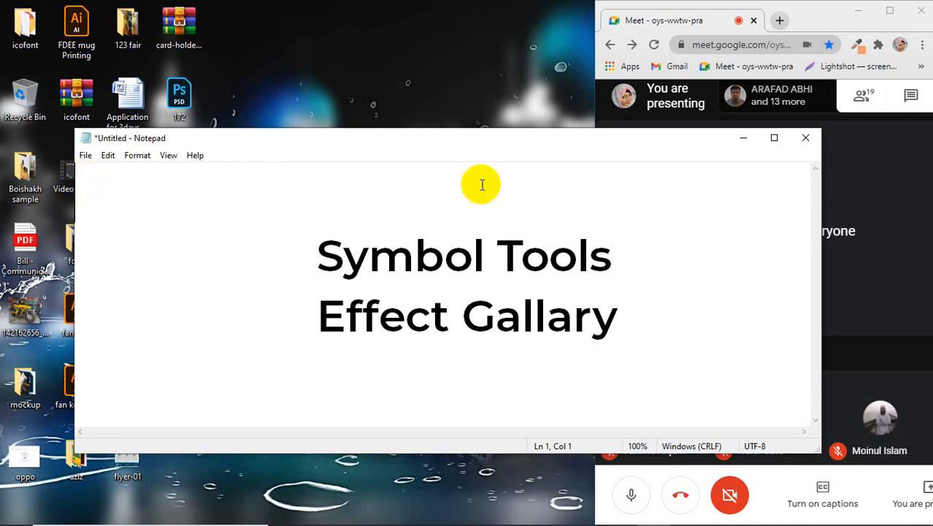
Switch from Notepad to Adobe Illustrator and create a new document 7 in wide and 5 in high
left_click(745, 142)
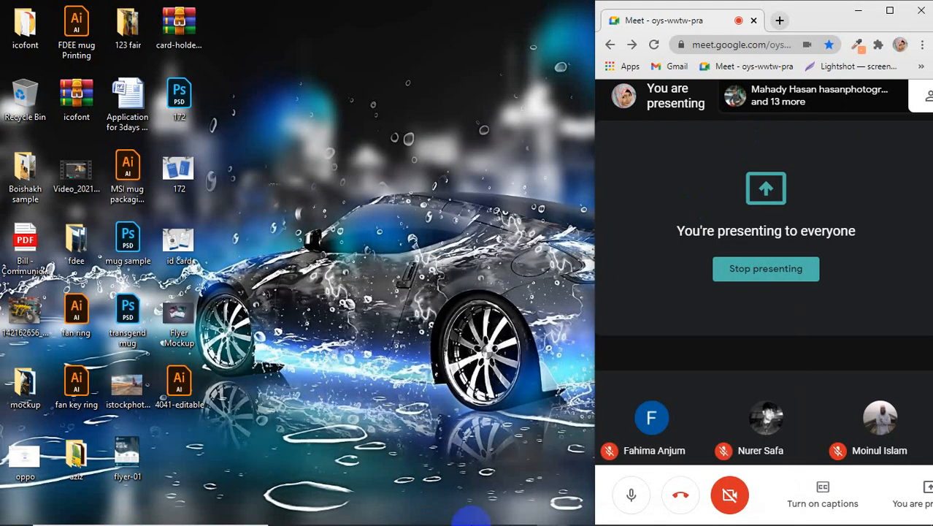
left_click(613, 513)
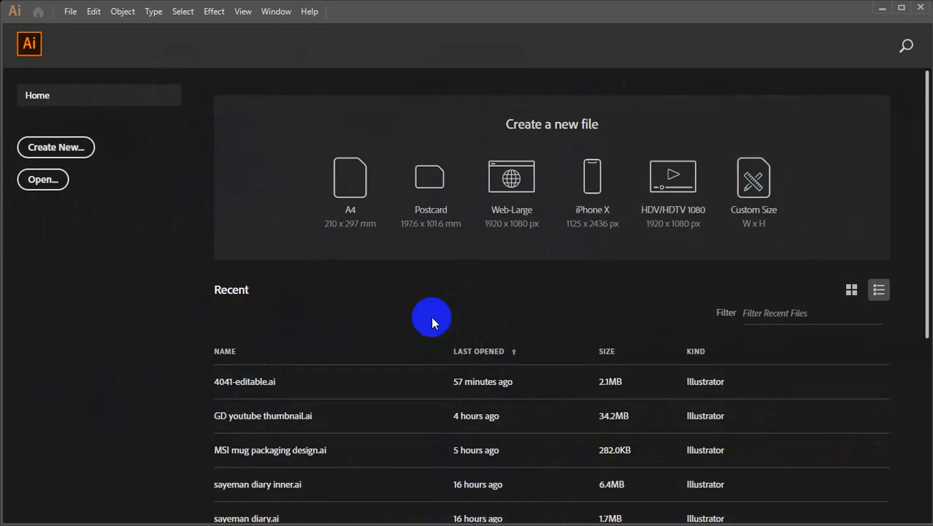
left_click(743, 227)
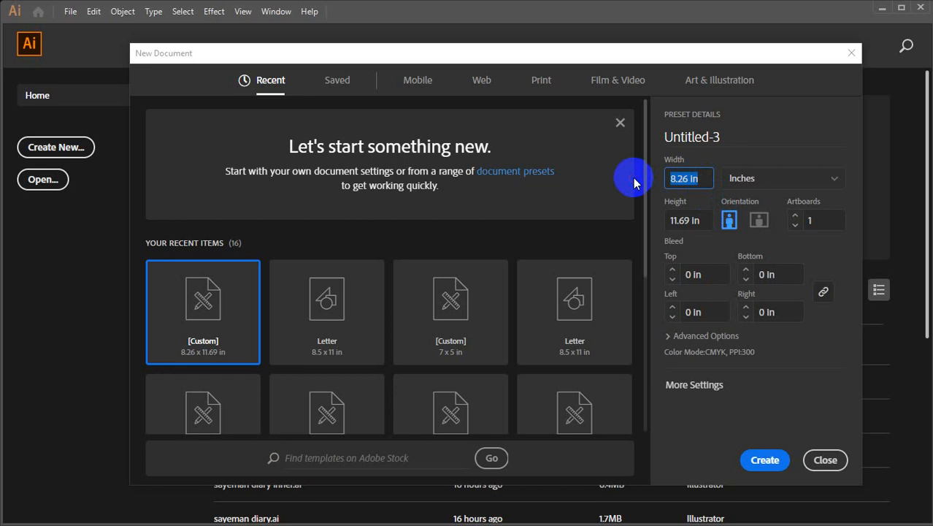
type("7")
key("Tab")
type("5")
key("Return")
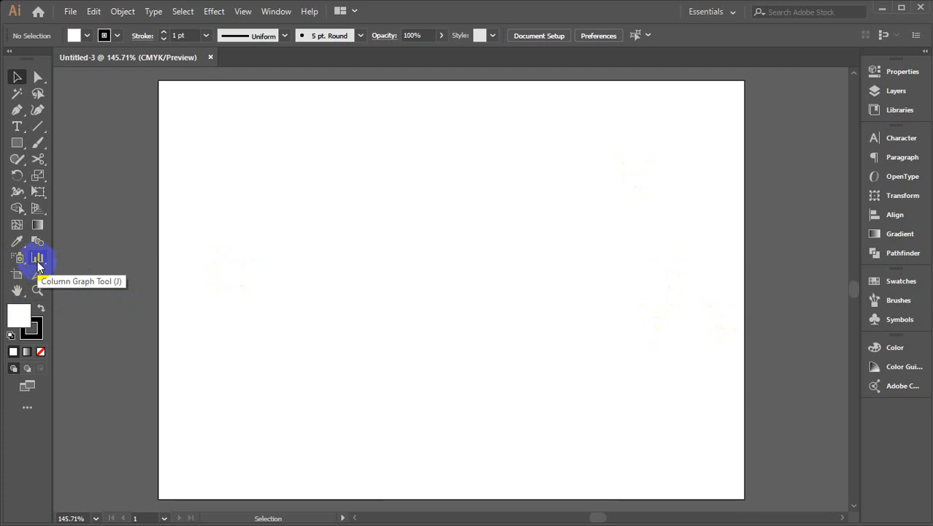
Restore the maximized Illustrator window, make it slightly narrower and shift it a little to expose the browser behind it
left_click(912, 6)
left_click_drag(930, 106, 882, 109)
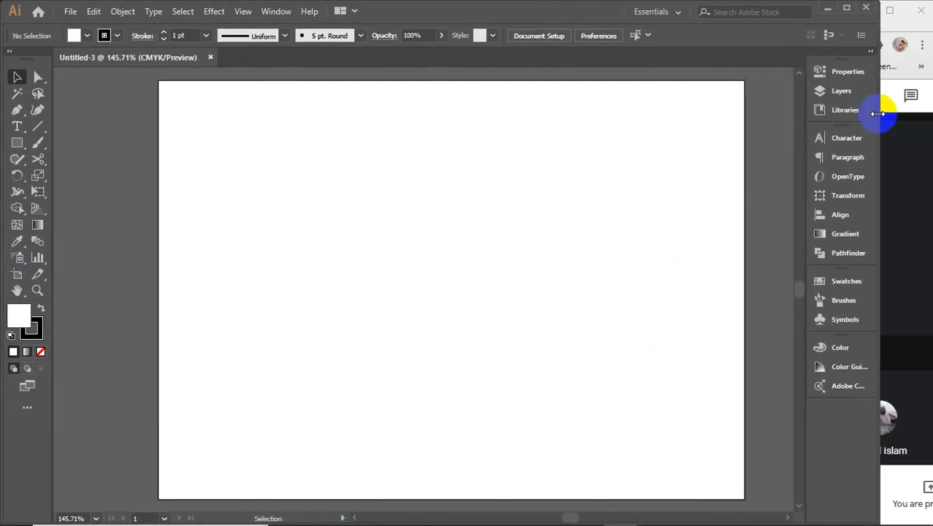
left_click_drag(486, 16, 481, 16)
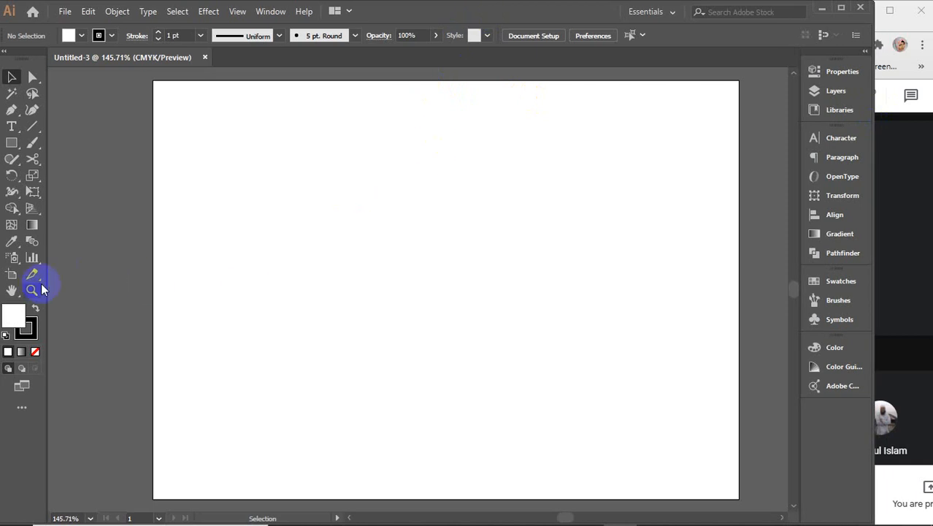
Activate the Symbol Sprayer tool and reduce its brush diameter to a small circle
left_click(10, 259)
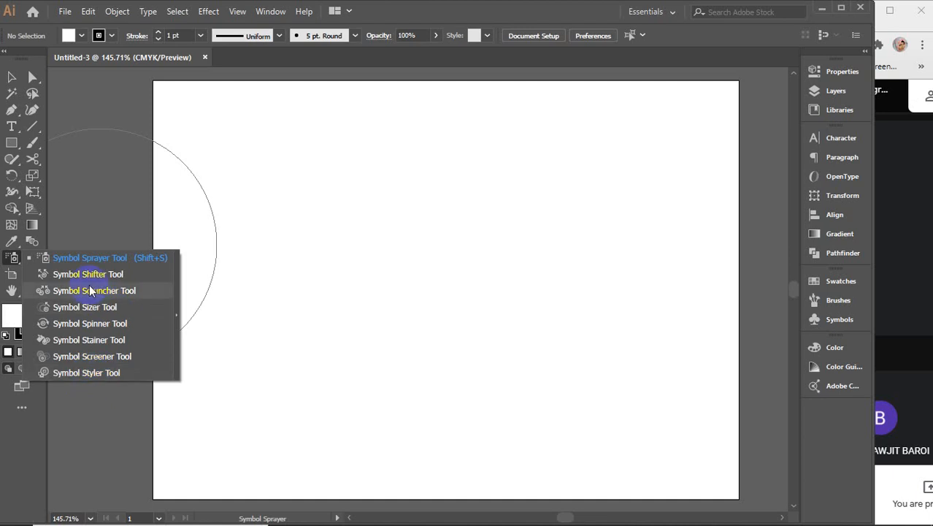
left_click(92, 258)
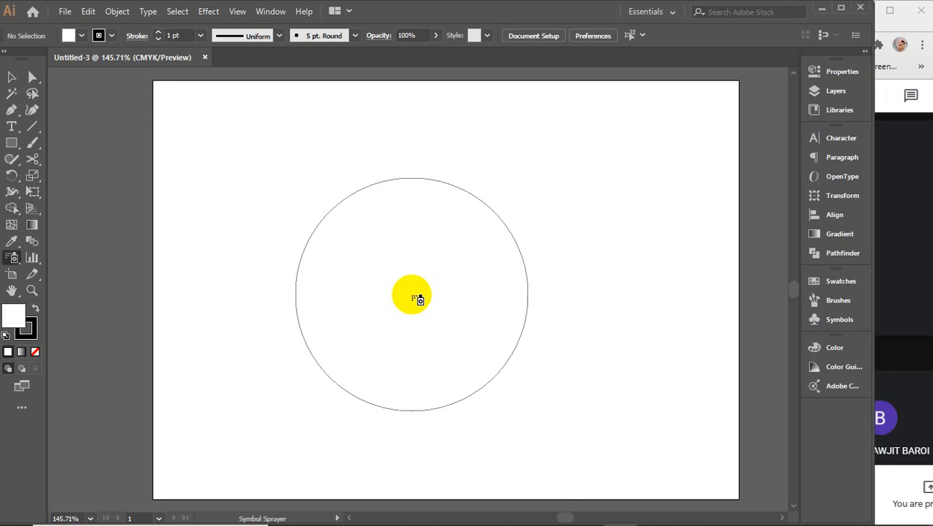
key("bracketleft")
key("bracketleft")
key("bracketleft")
key("bracketleft")
key("bracketleft")
key("bracketleft")
key("bracketleft")
key("bracketleft")
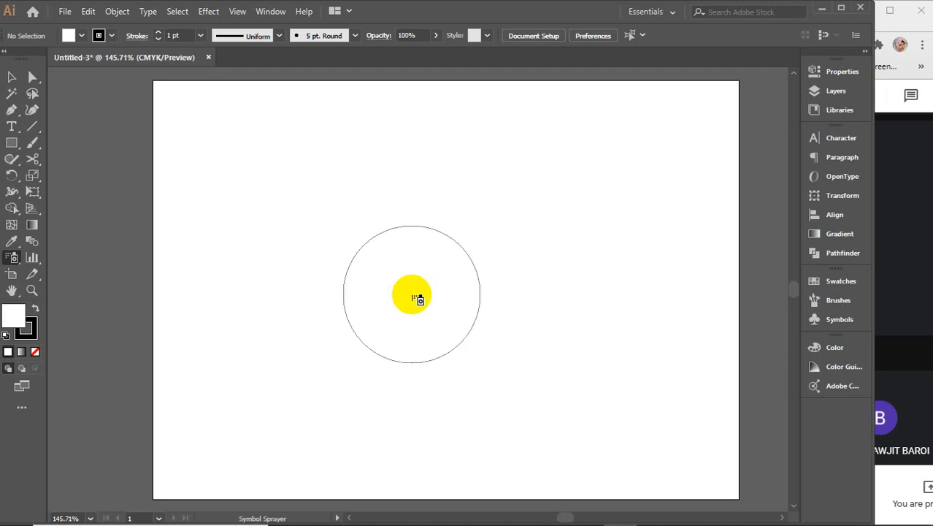
key("bracketright")
key("bracketright")
key("bracketright")
key("bracketright")
key("bracketright")
key("bracketright")
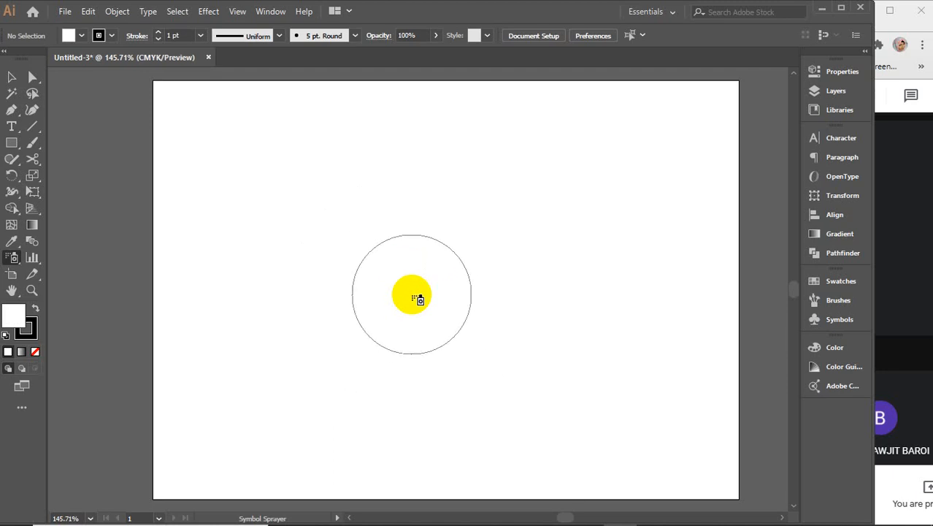
key("bracketleft")
key("bracketleft")
key("bracketleft")
key("bracketleft")
key("bracketleft")
key("bracketleft")
key("bracketleft")
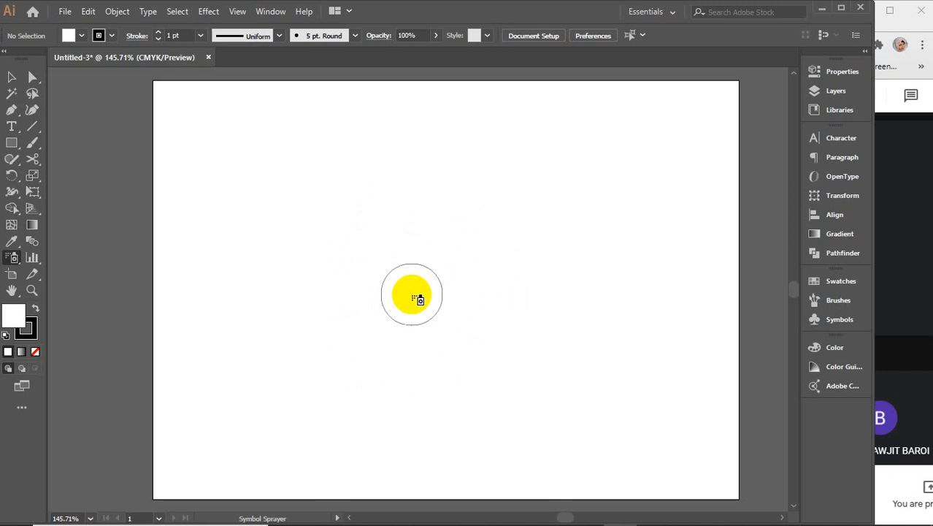
key("bracketleft")
key("bracketleft")
key("bracketright")
key("bracketright")
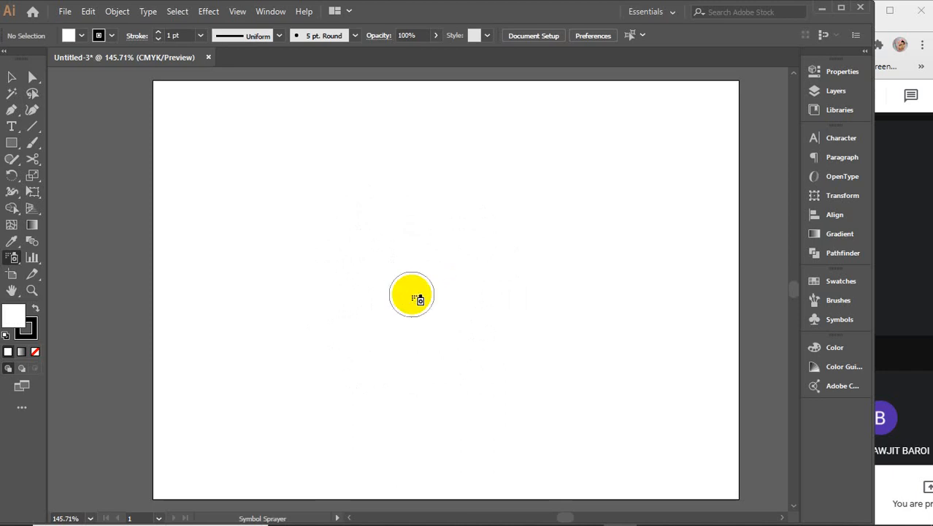
Try to spray on the empty artboard without a symbol selected, dismissing any alerts
left_click(451, 246)
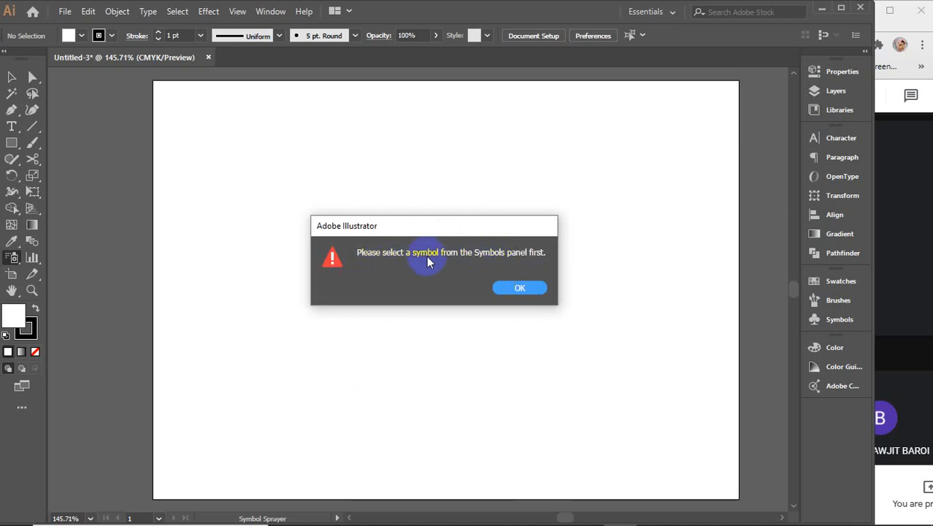
left_click(536, 290)
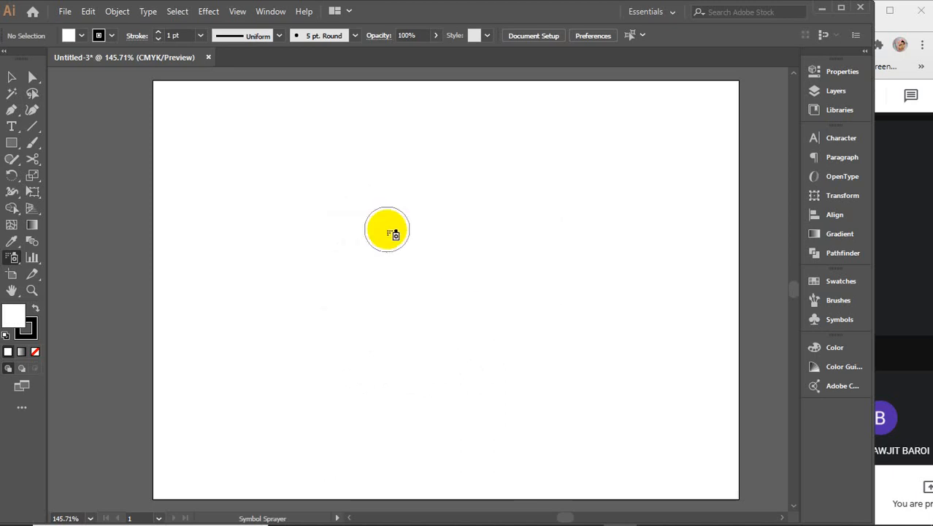
left_click(388, 229)
left_click(510, 289)
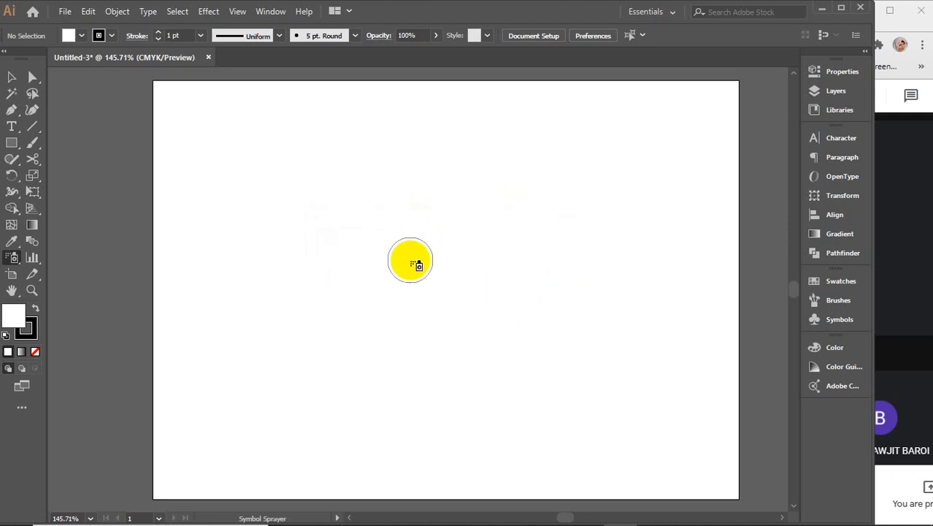
Display the set of symbols available in the document
left_click(275, 16)
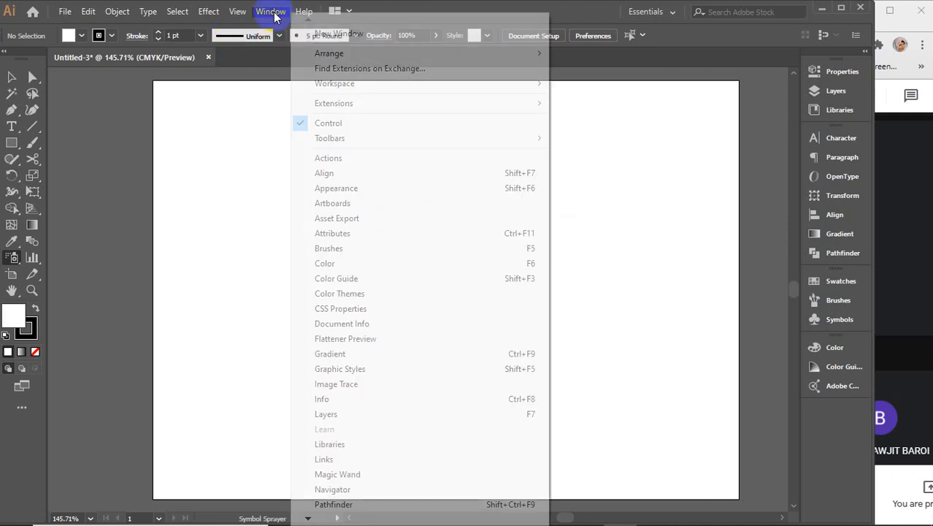
mouse_move(308, 518)
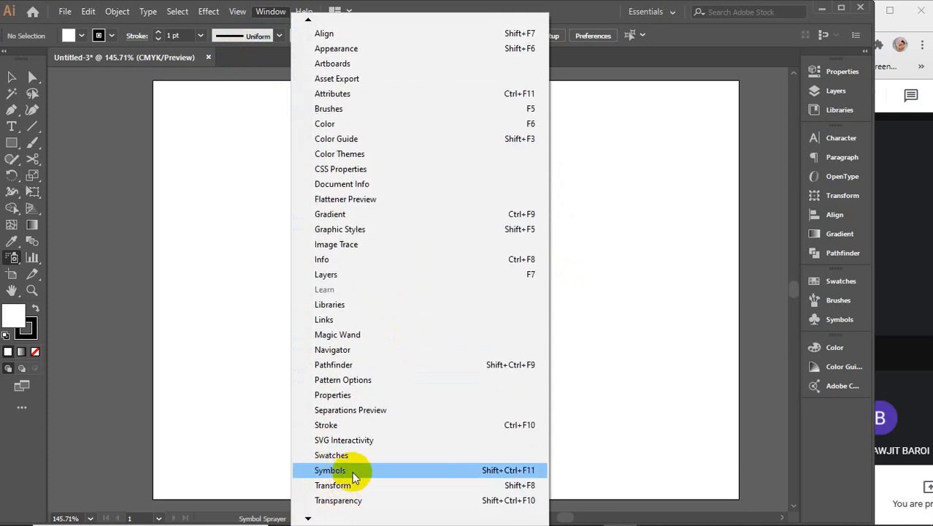
left_click(487, 474)
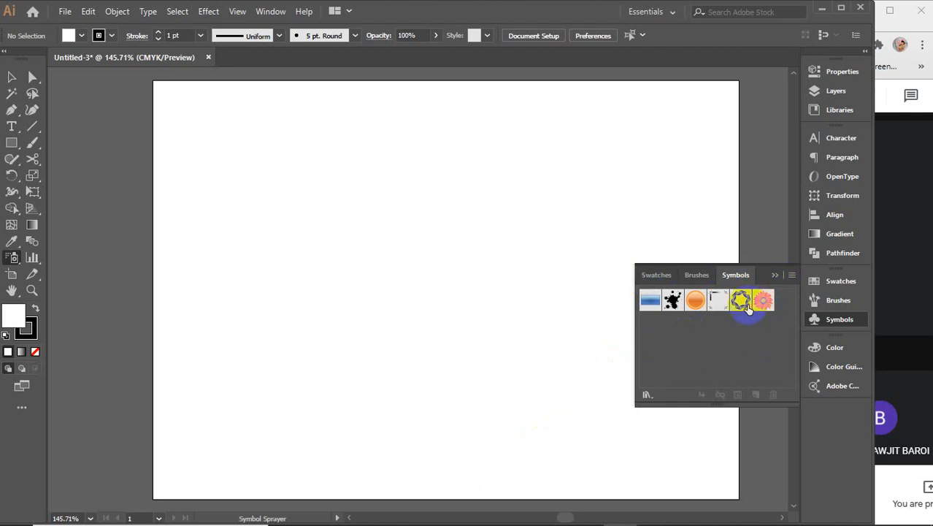
Examine the list of available symbol libraries and the dialog for saving symbols as a library, without saving
left_click(791, 279)
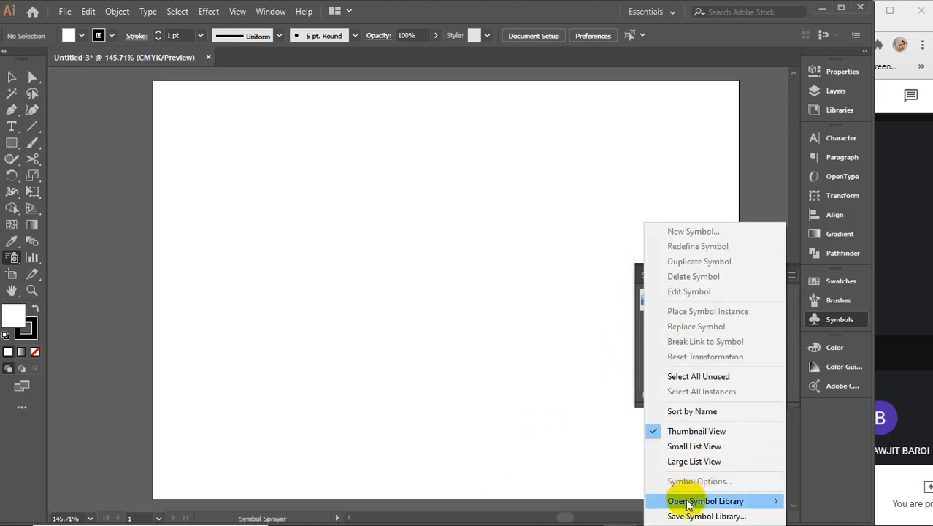
mouse_move(714, 501)
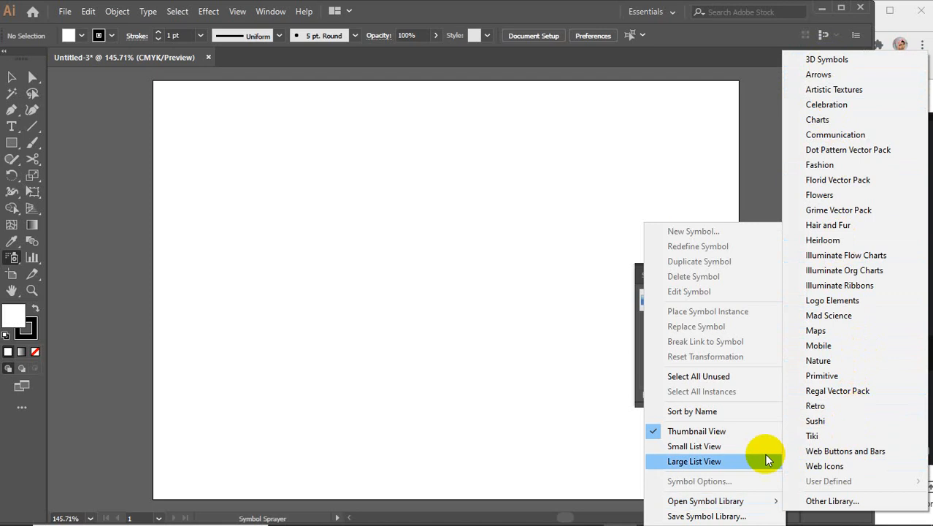
left_click(698, 517)
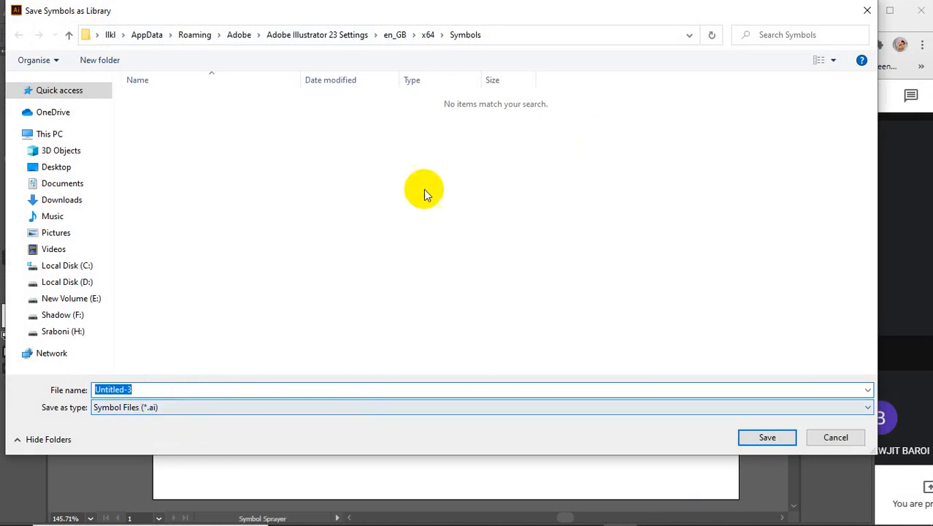
left_click(828, 436)
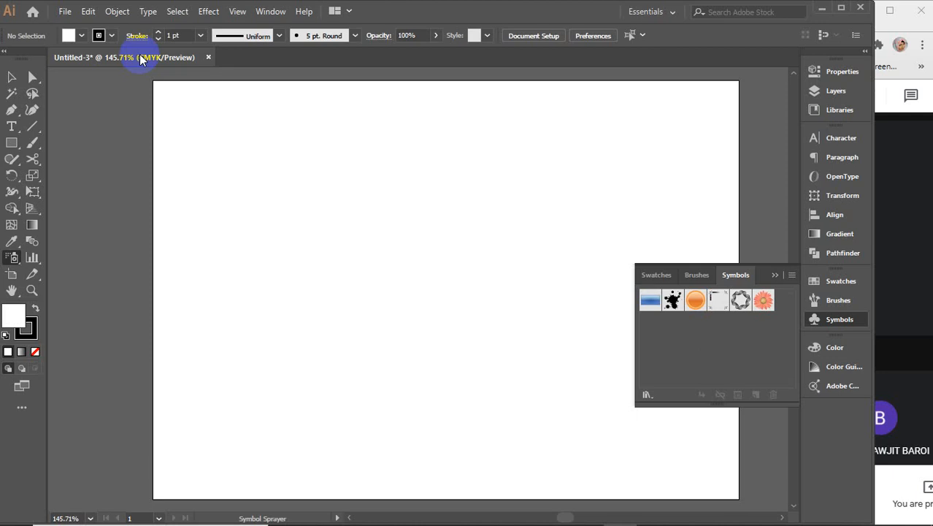
Open the Flowers symbol library, enlarge it to show every flower, and add the sunflower and the pink flower to the document's symbols
left_click(790, 276)
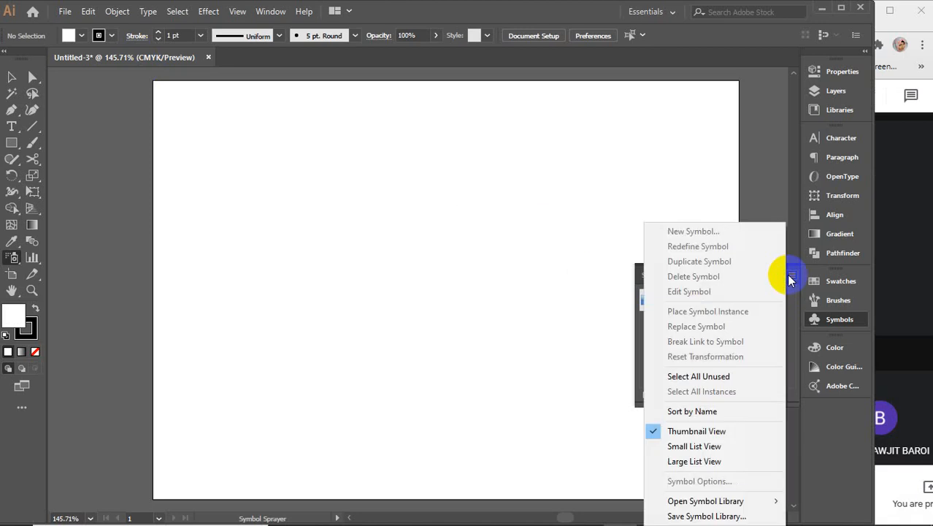
mouse_move(705, 501)
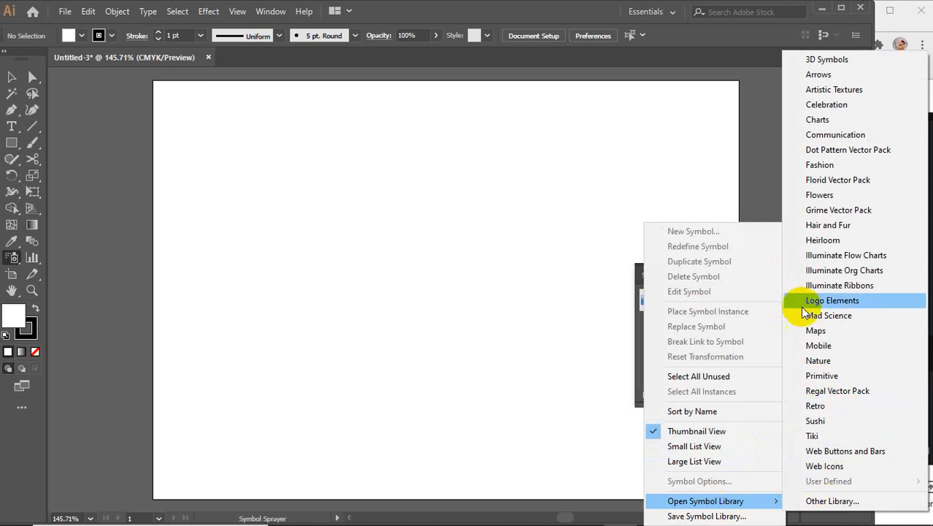
left_click(826, 195)
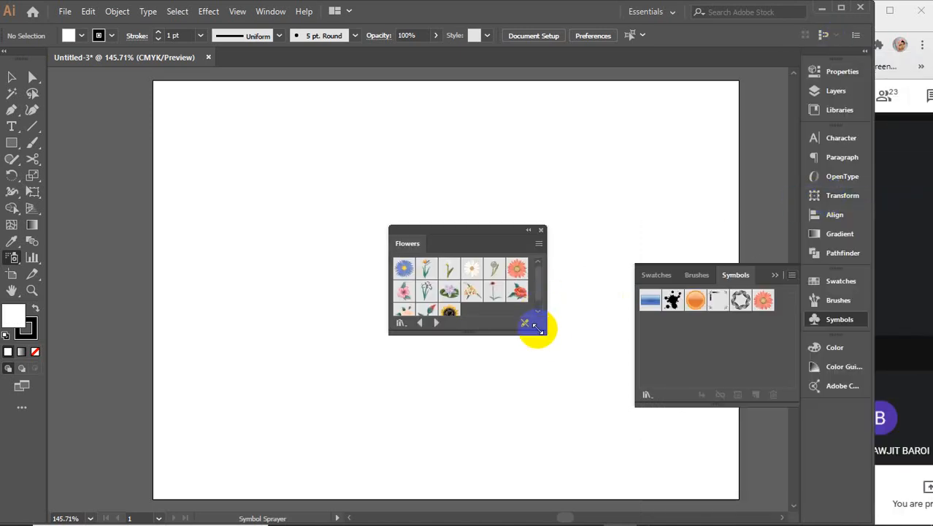
left_click_drag(538, 329, 544, 386)
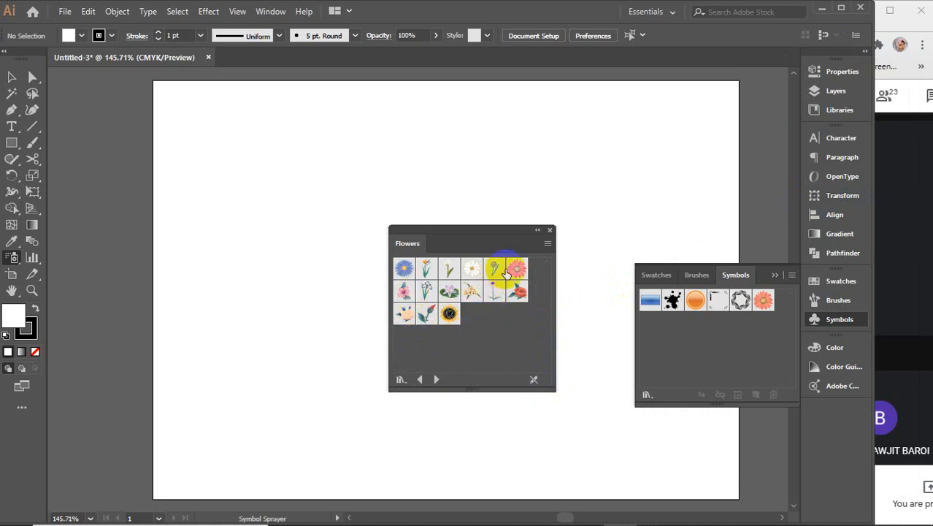
left_click(448, 312)
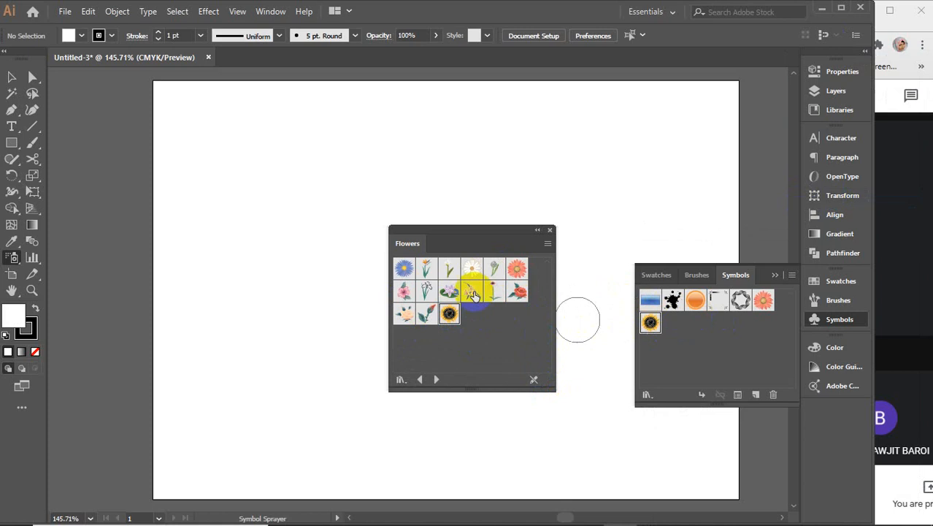
left_click(403, 292)
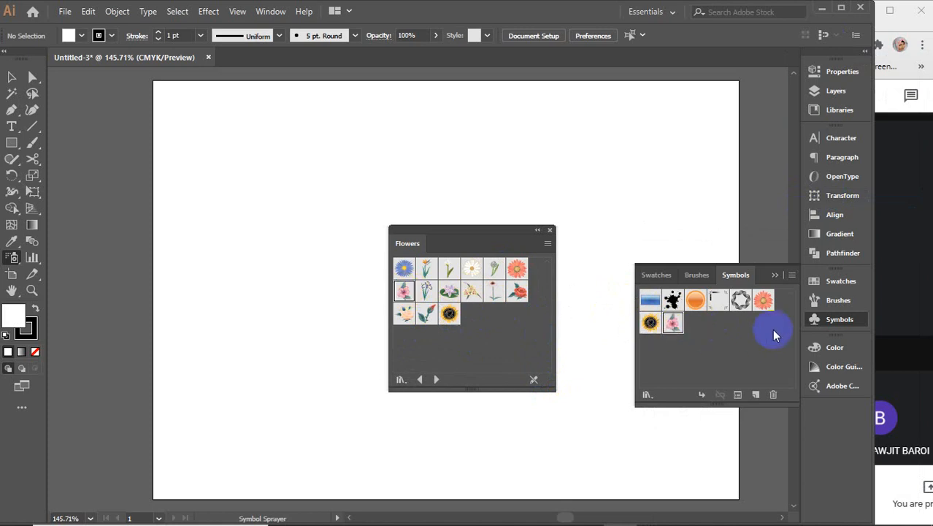
Open the Nature symbol library, add the Trees 2 and butterfly symbols to the document, and close the libraries
left_click(791, 275)
mouse_move(767, 500)
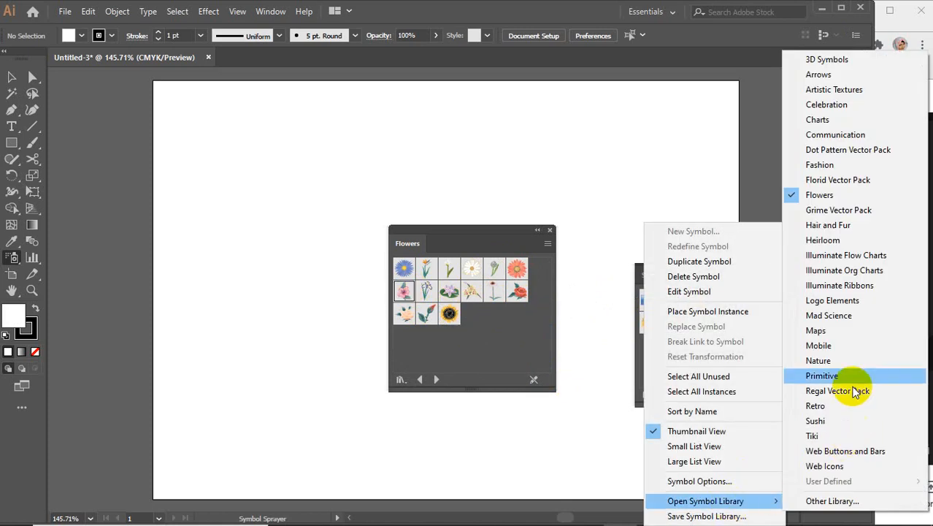
left_click(796, 360)
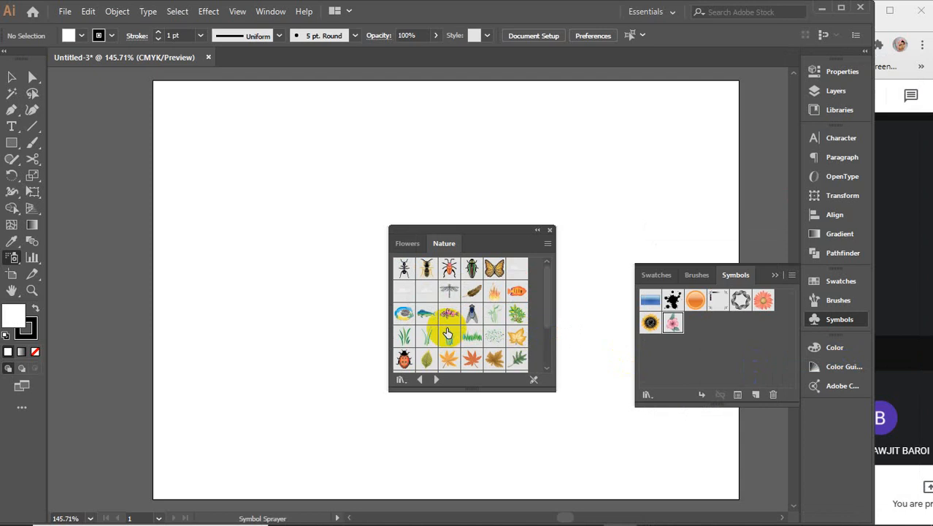
scroll(447, 333, "down", 2)
scroll(436, 338, "down", 1)
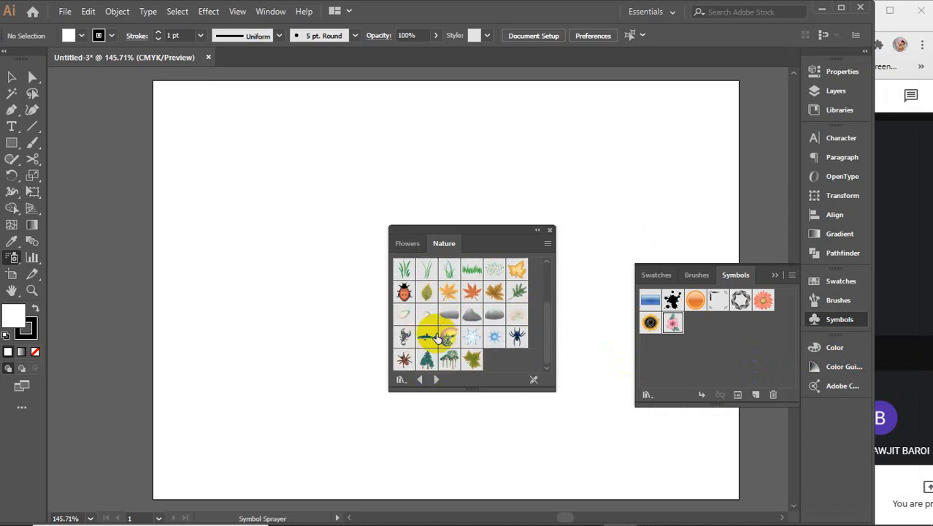
left_click(450, 360)
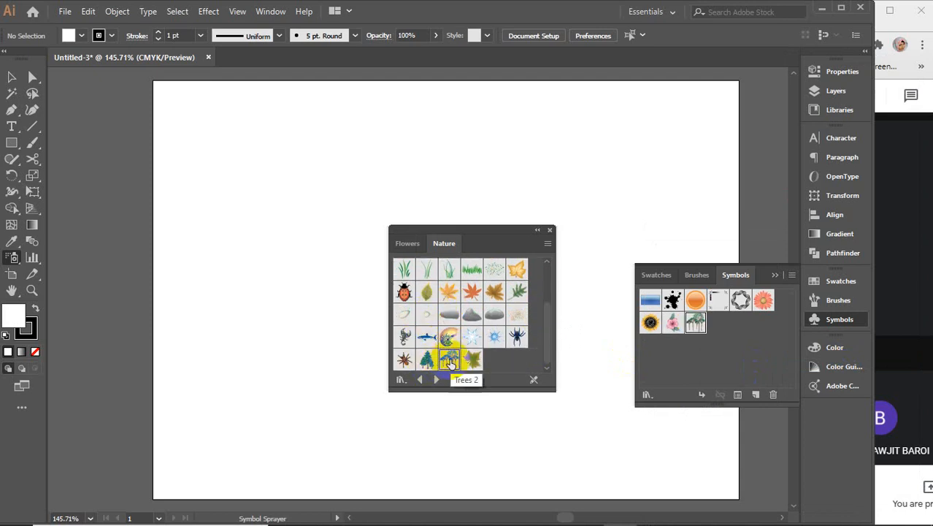
scroll(480, 335, "up", 3)
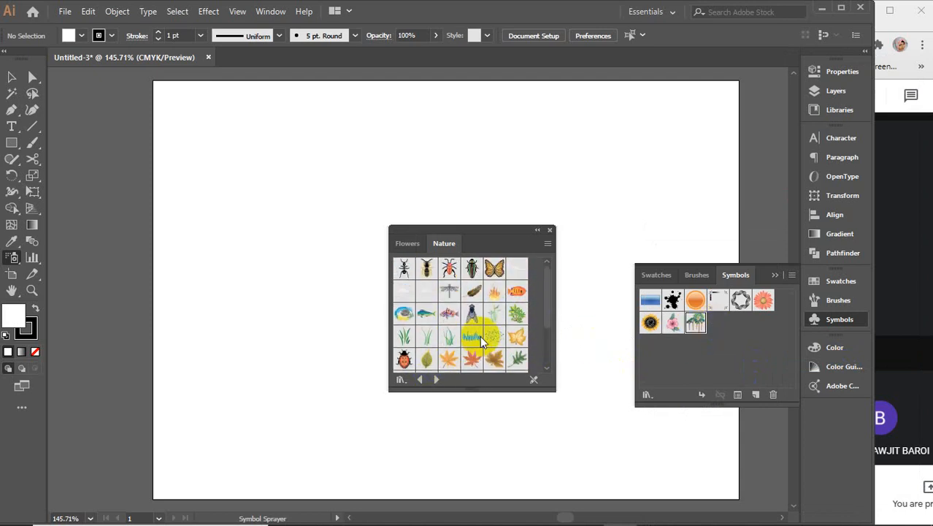
left_click(494, 268)
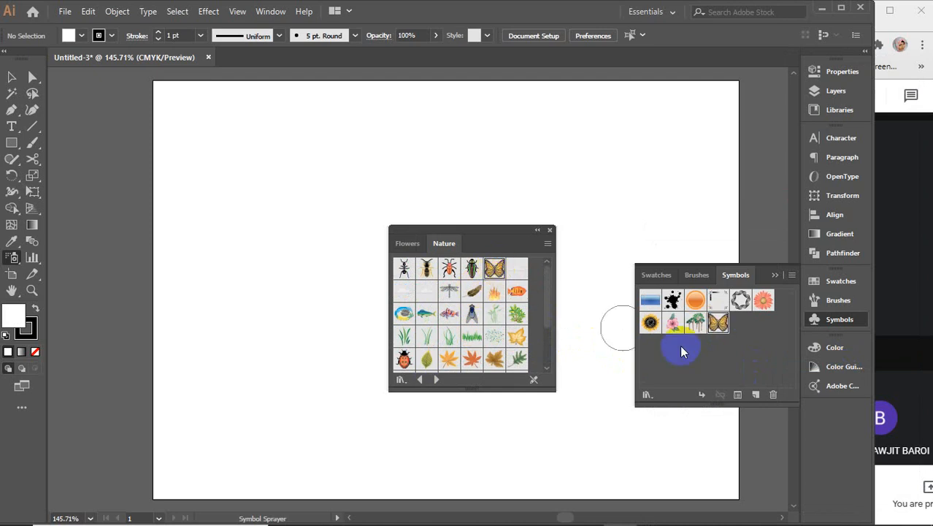
left_click(549, 232)
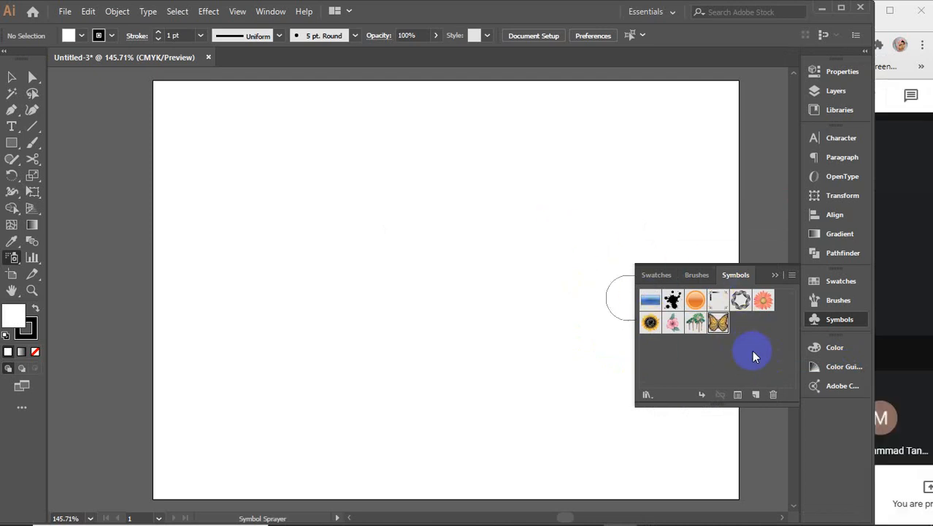
Place a single gerbera symbol in the upper-left area of the artboard with the Symbol Sprayer and move it slightly down
left_click(708, 322)
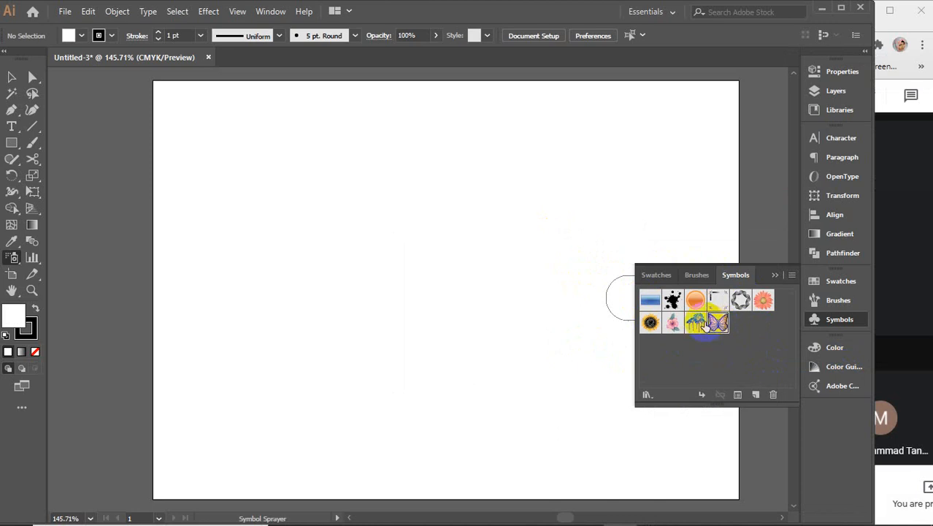
left_click(763, 302)
left_click(775, 276)
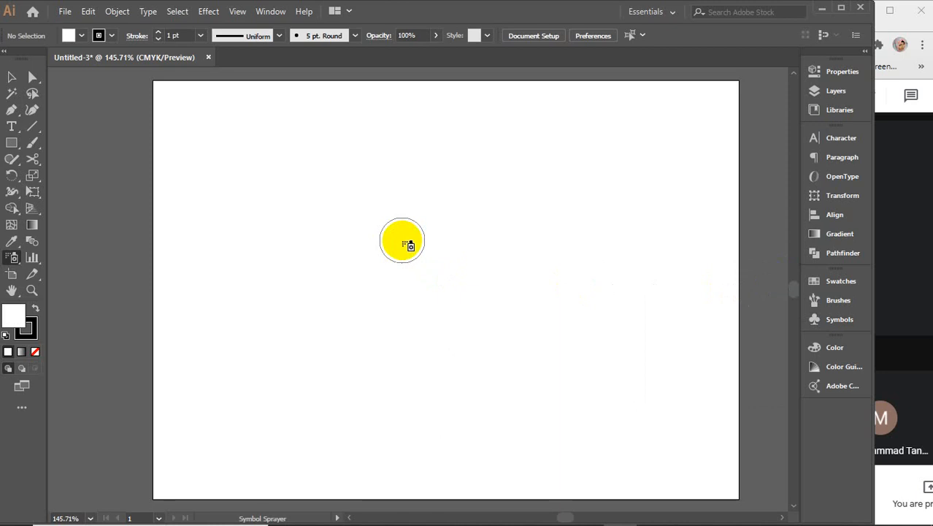
left_click(292, 197)
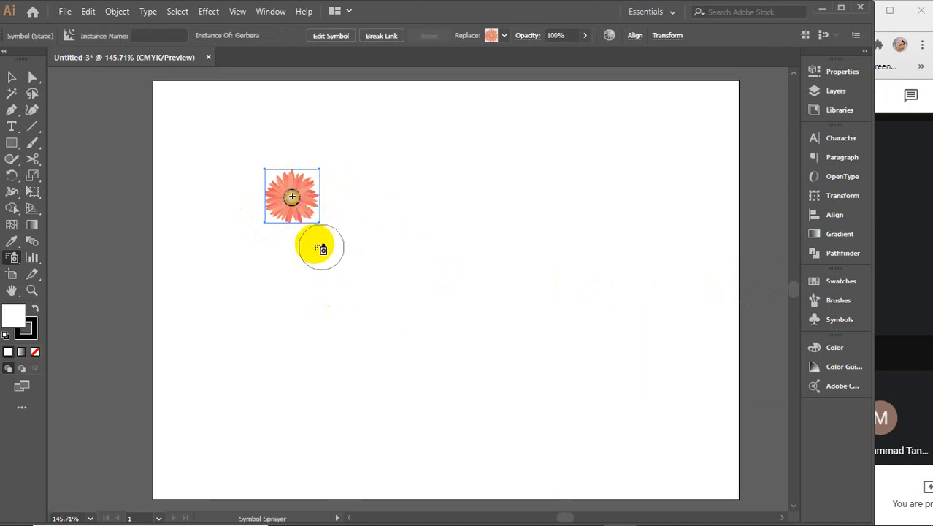
left_click(11, 76)
left_click_drag(299, 195, 299, 228)
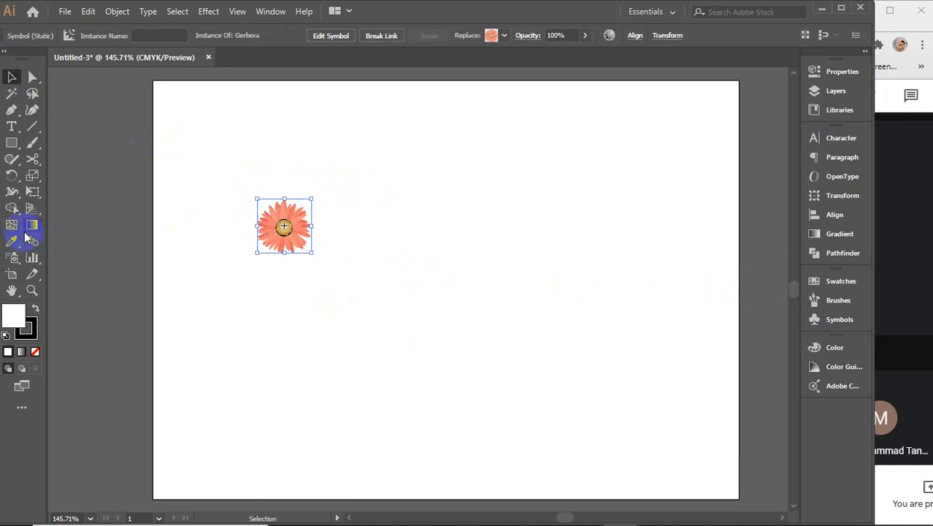
Spray more gerberas in scattered spots around the artboard and build up a dense cluster of them near the middle
left_click(11, 257)
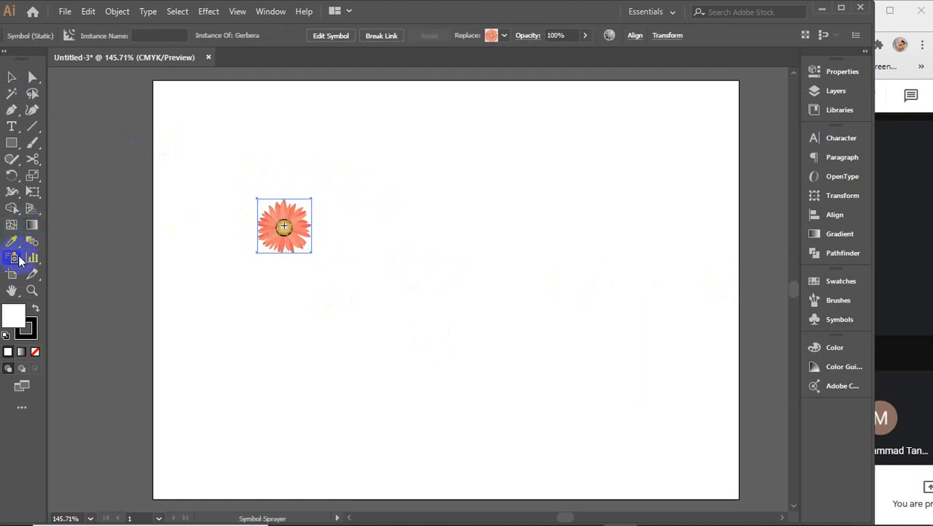
left_click(397, 222)
left_click(551, 195)
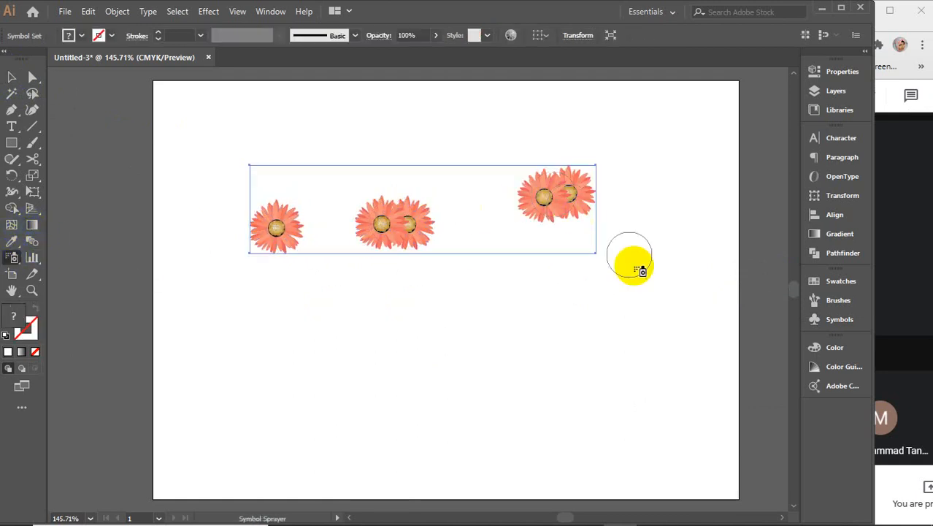
left_click(652, 288)
left_click(504, 429)
left_click(394, 446)
left_click(367, 394)
left_click(501, 314)
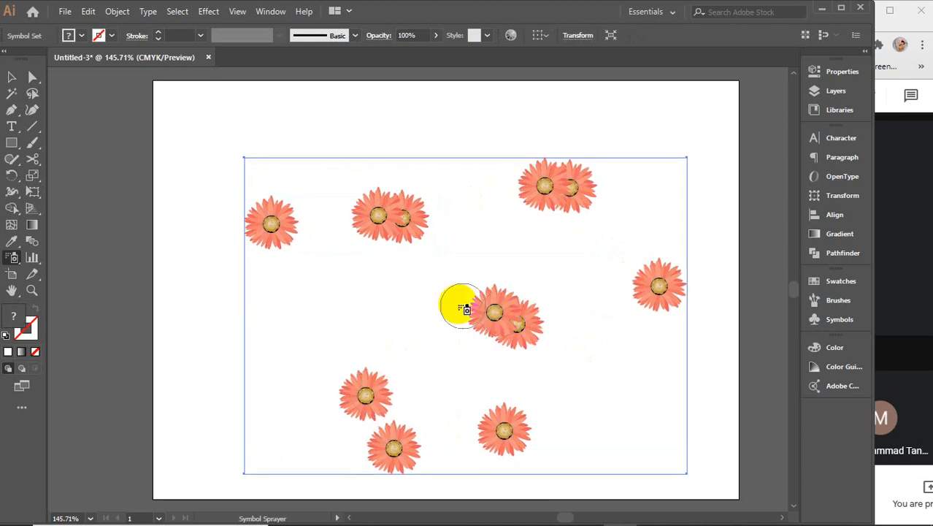
left_click_drag(418, 287, 417, 287)
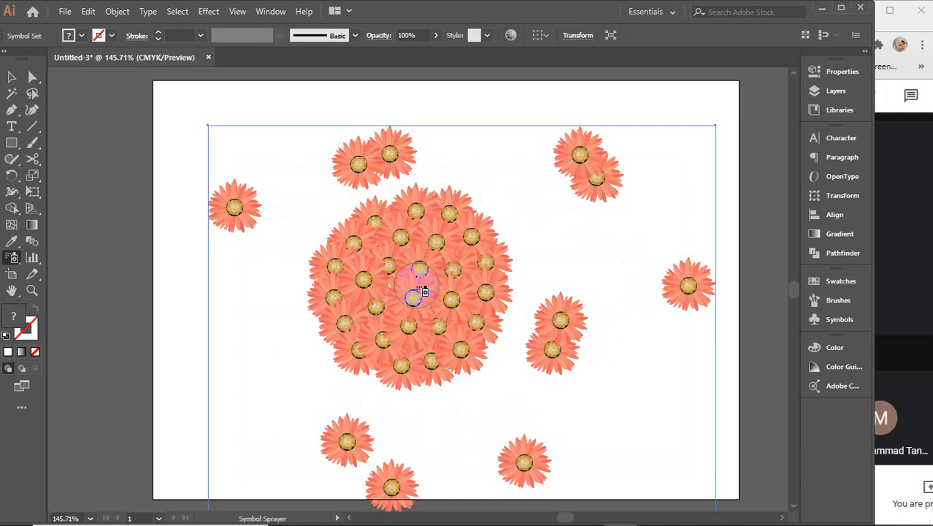
Move the sprayed gerbera set up so that it lies fully within the artboard, and deselect it
left_click(12, 77)
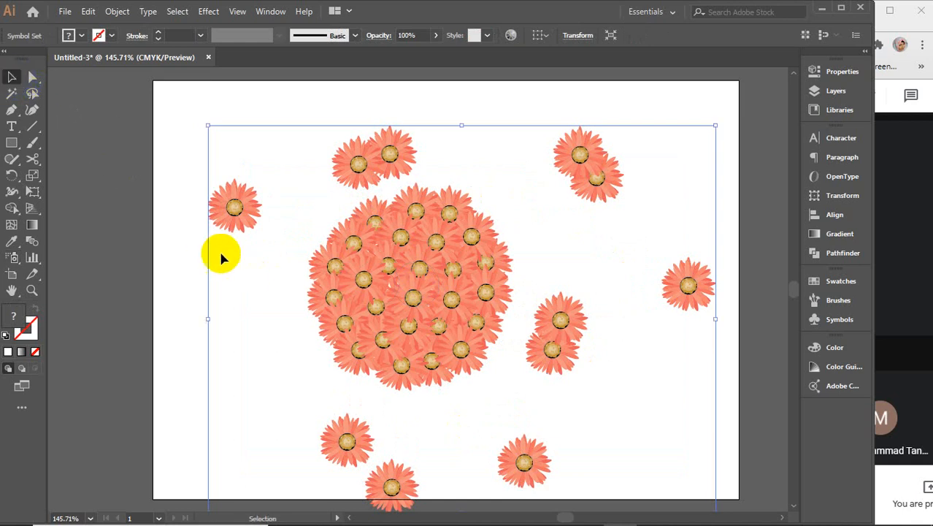
left_click_drag(417, 317, 392, 271)
mouse_move(435, 239)
left_mouse_down()
mouse_move(449, 264)
mouse_move(406, 246)
mouse_move(446, 249)
mouse_move(433, 265)
left_mouse_up()
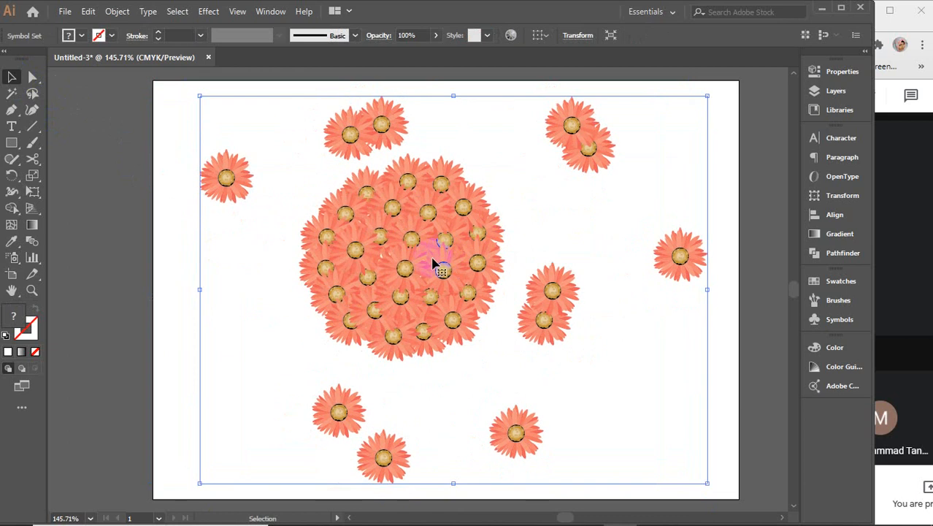
right_click(437, 217)
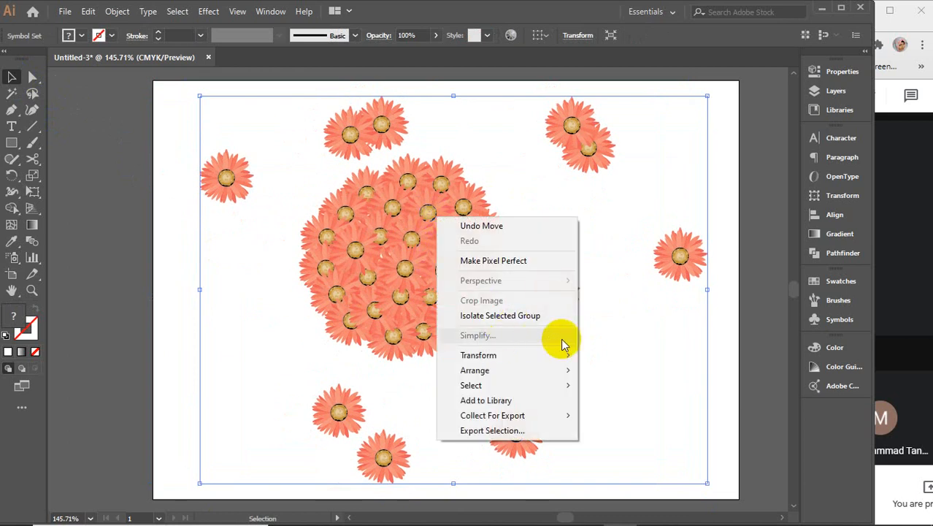
left_click(143, 210)
left_click(152, 209)
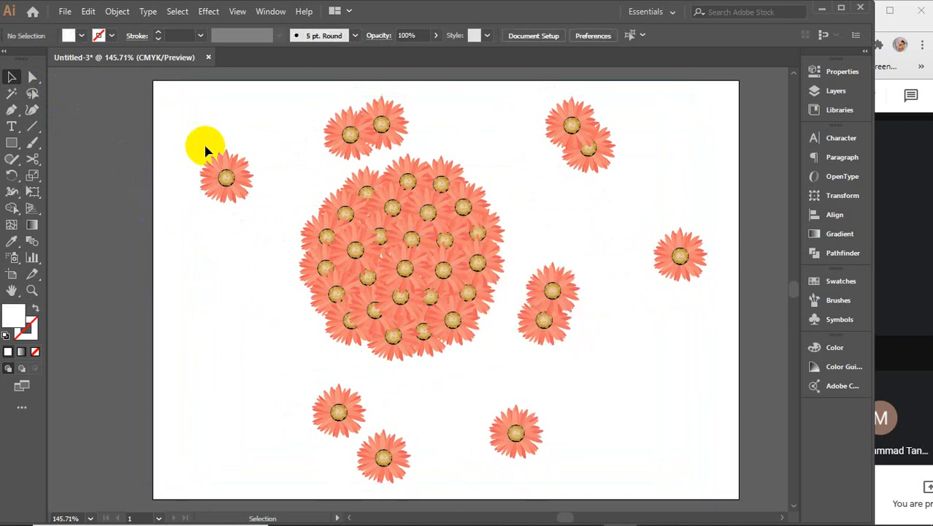
Select the whole gerbera symbol set and delete it from the artboard
left_click(375, 209)
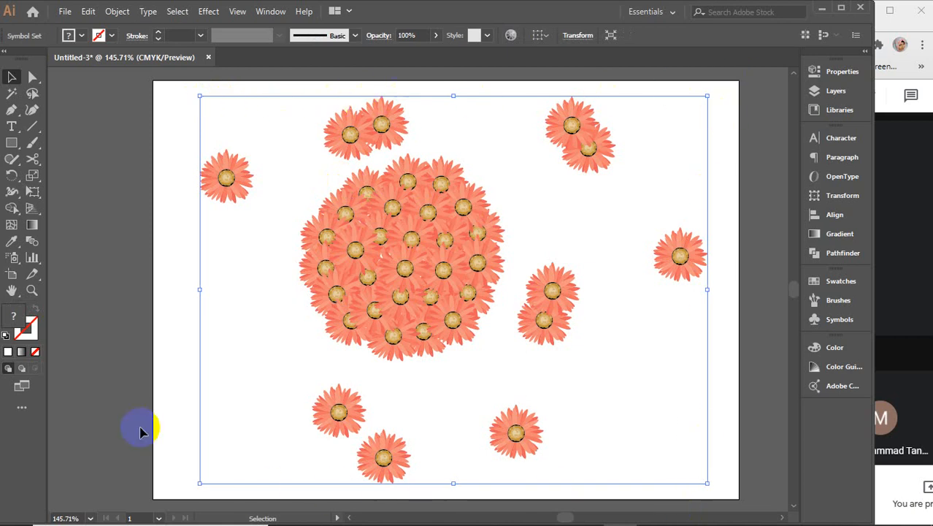
left_click(164, 163)
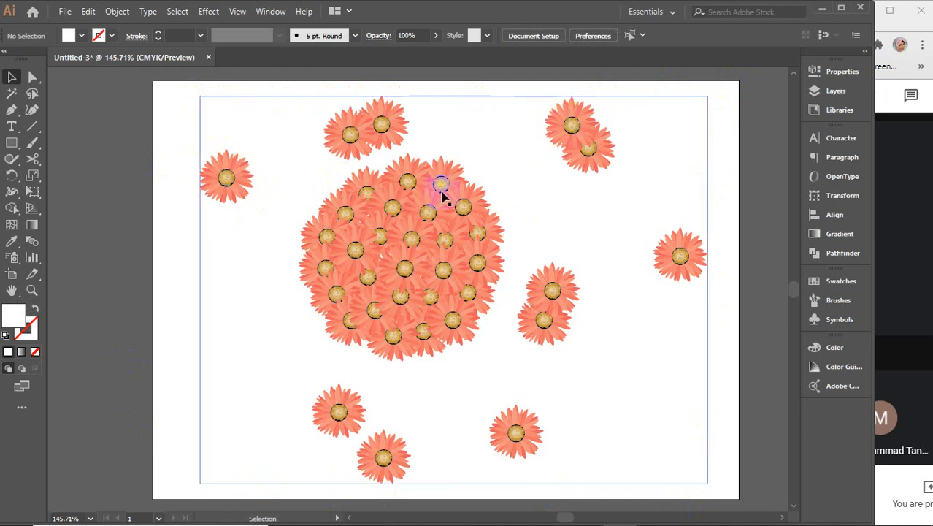
left_click(406, 221)
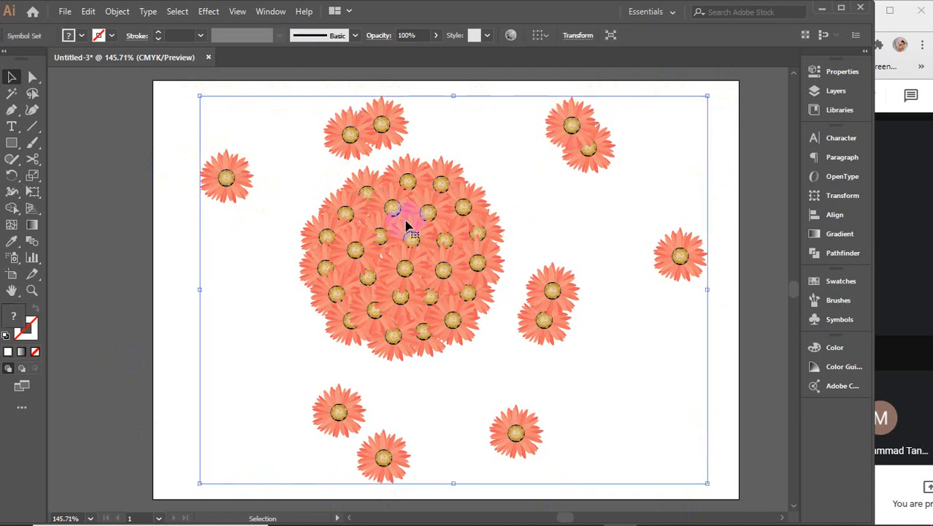
key("Delete")
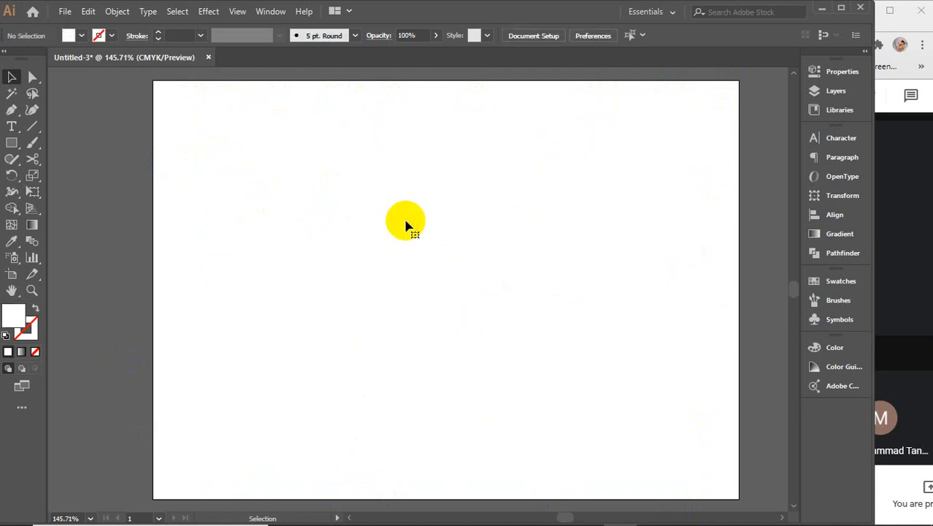
Spray the butterfly symbol in the upper-left area of the empty artboard
left_click(12, 257)
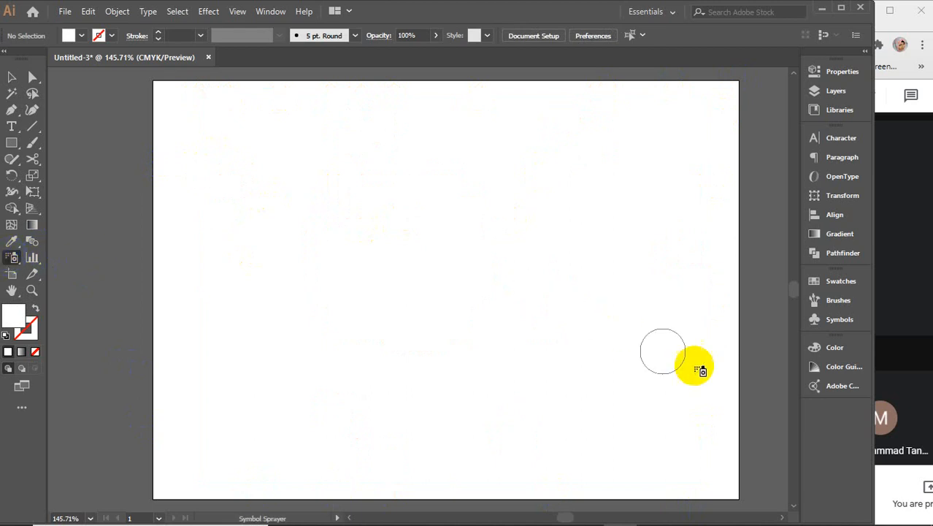
left_click(716, 324)
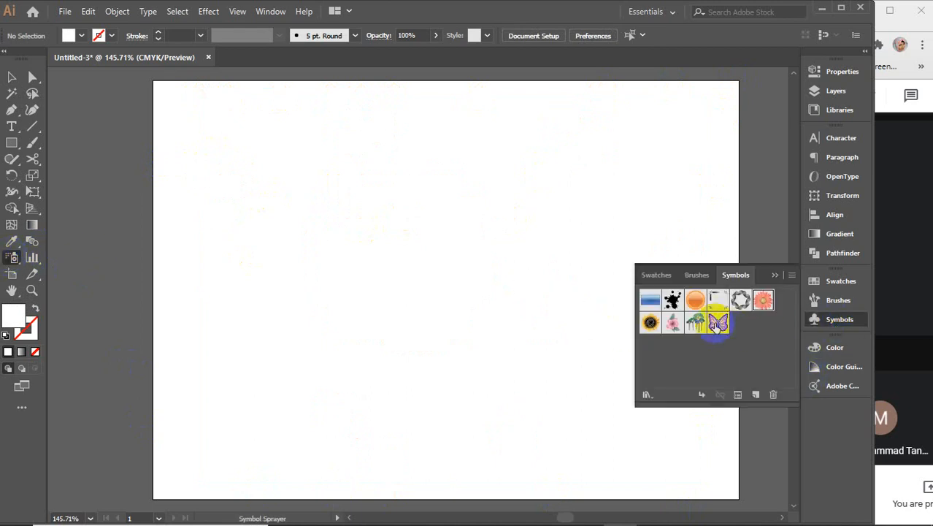
left_click(774, 274)
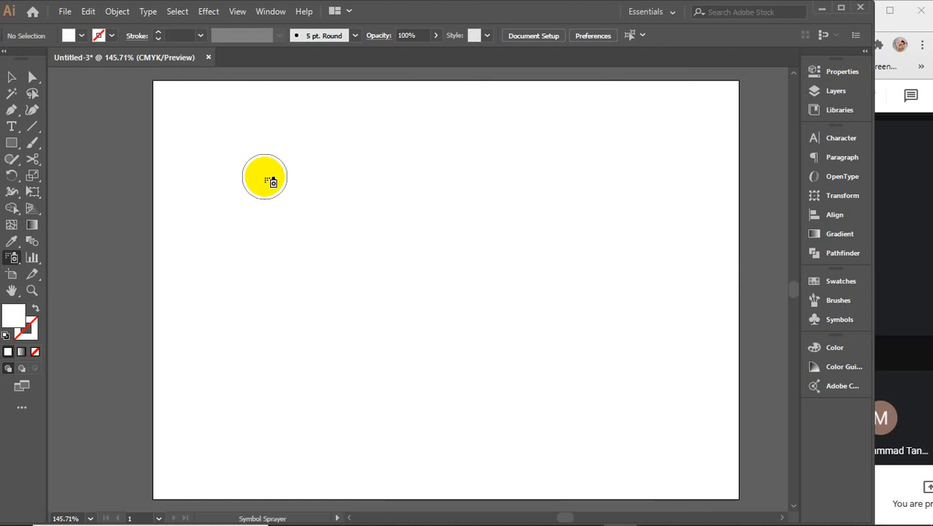
left_click_drag(271, 181, 299, 197)
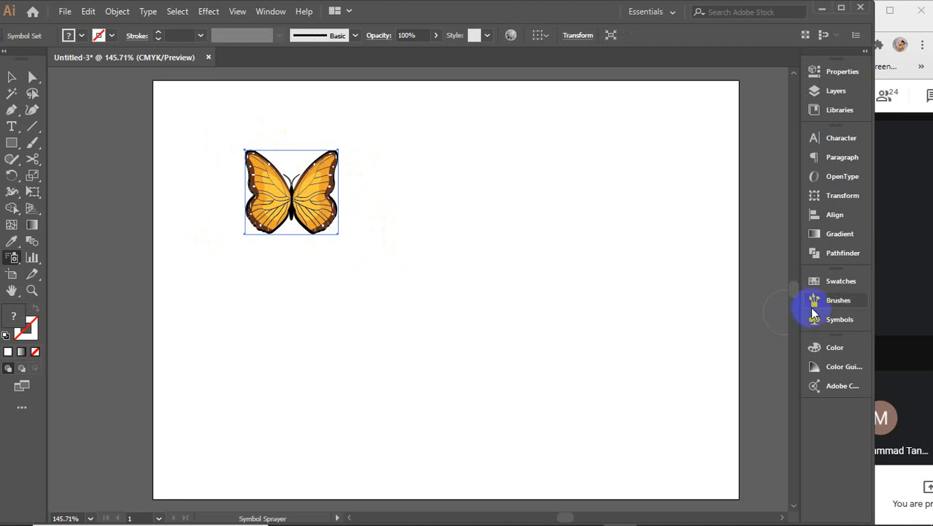
Add the trees symbol beside the butterflies and a sunflower below them, all within the same symbol set
left_click(849, 320)
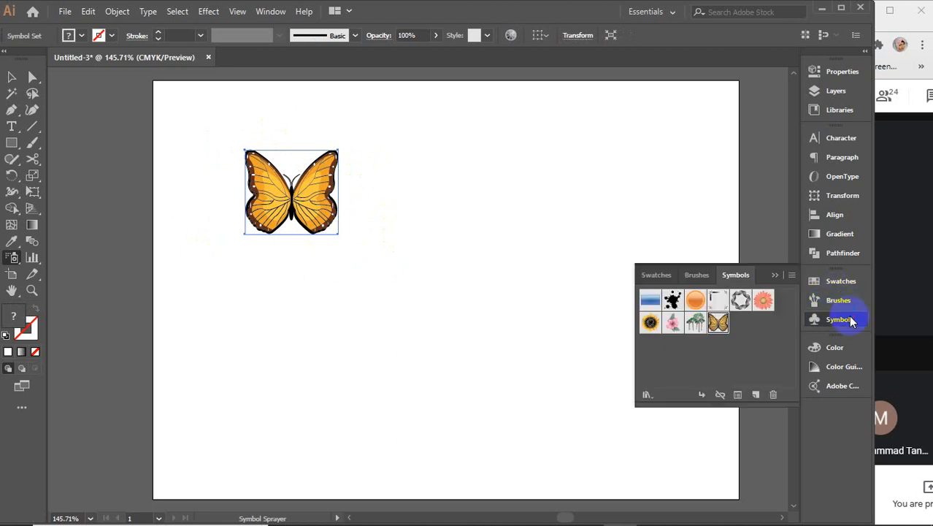
left_click(695, 322)
left_click(475, 191)
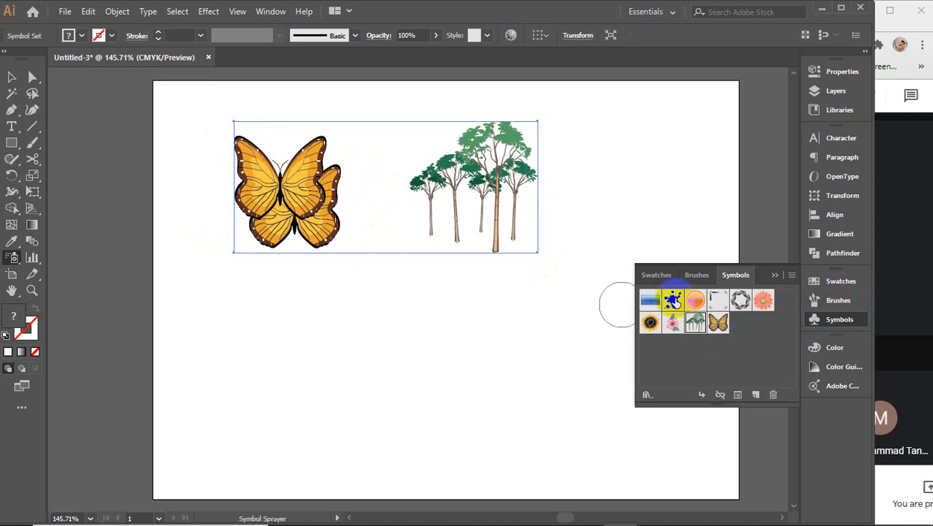
left_click(651, 323)
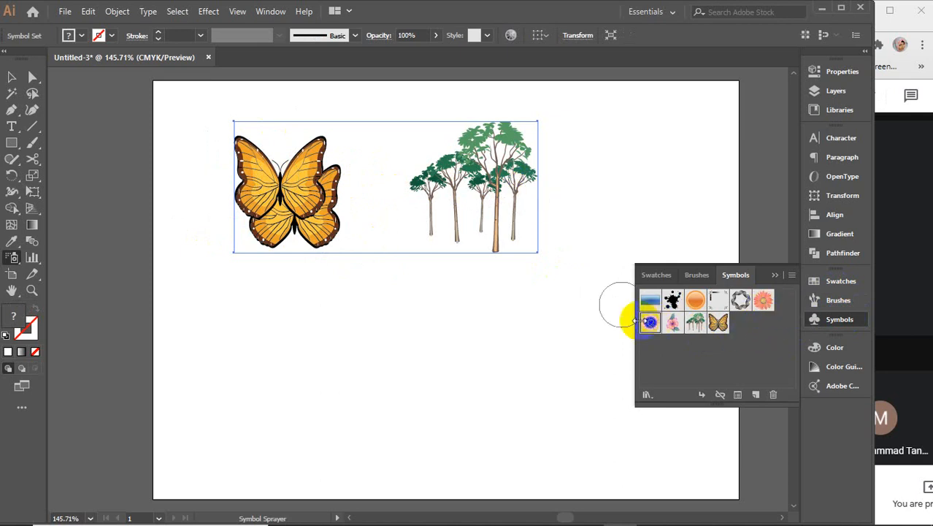
left_click(385, 345)
left_click(773, 274)
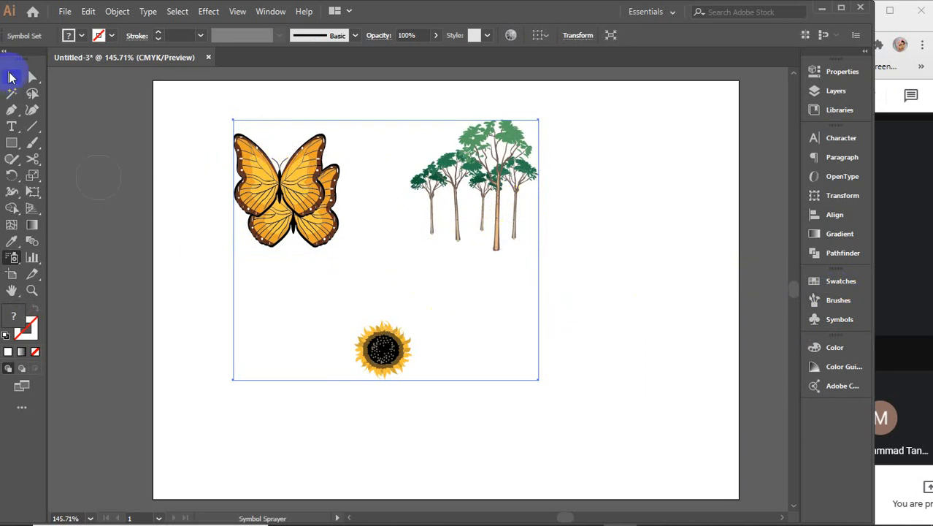
Move the mixed butterfly, trees and sunflower set as one object, and delete it
left_click(11, 78)
left_click(181, 215)
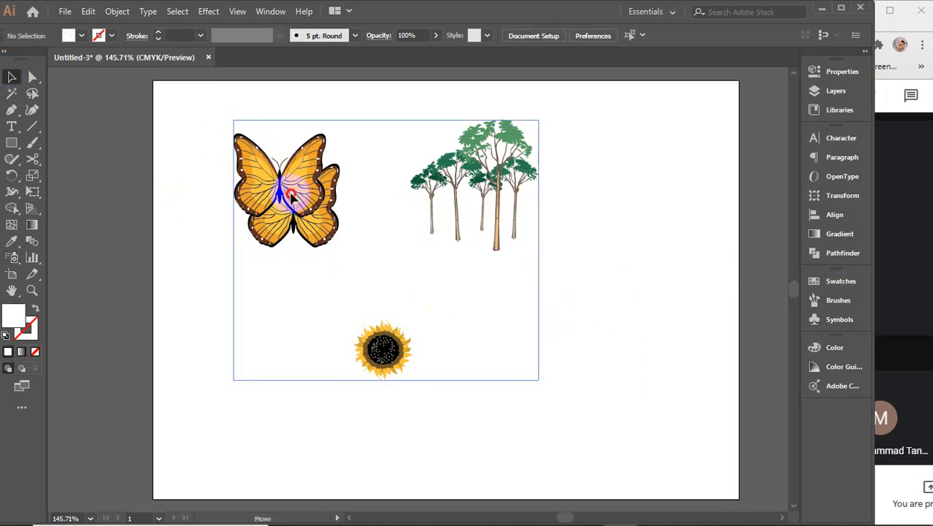
left_click_drag(291, 197, 335, 248)
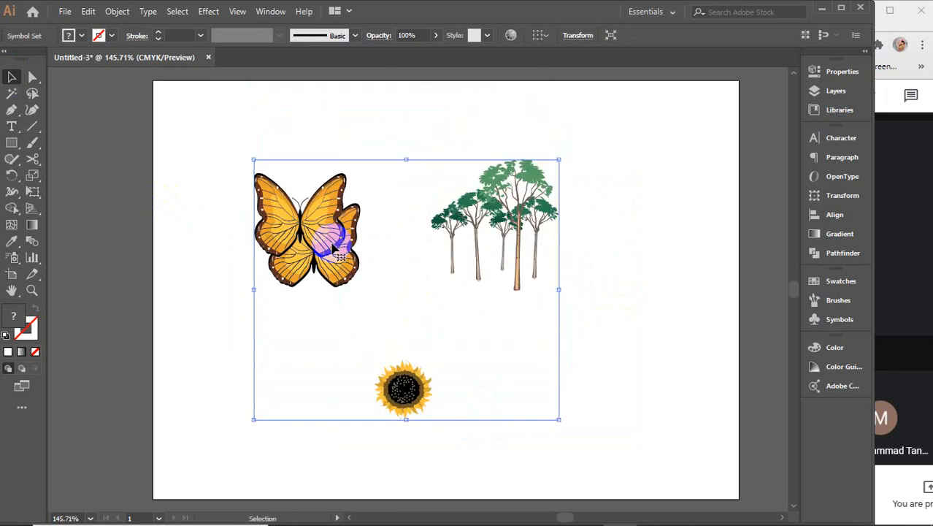
key("Delete")
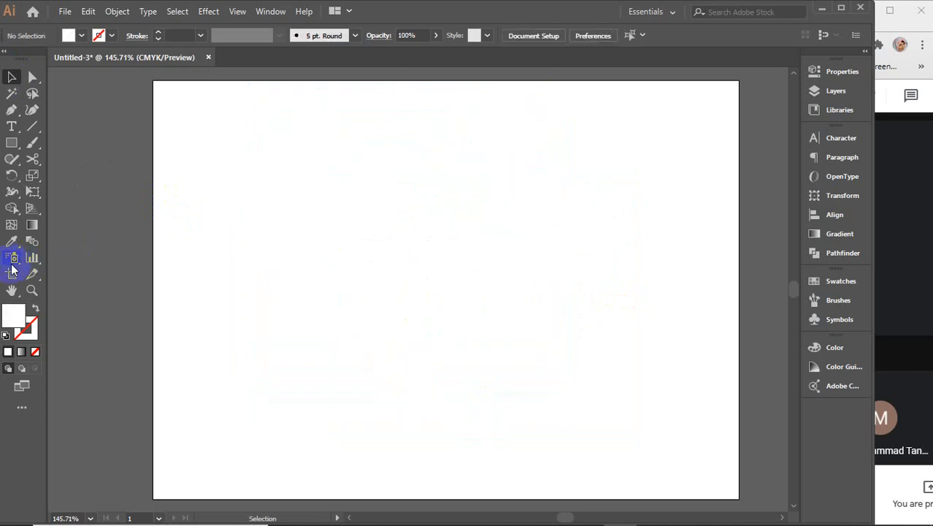
Place two separate sunflowers, one near the artboard's upper-left corner and one near its centre, deselecting after each
left_click(13, 259)
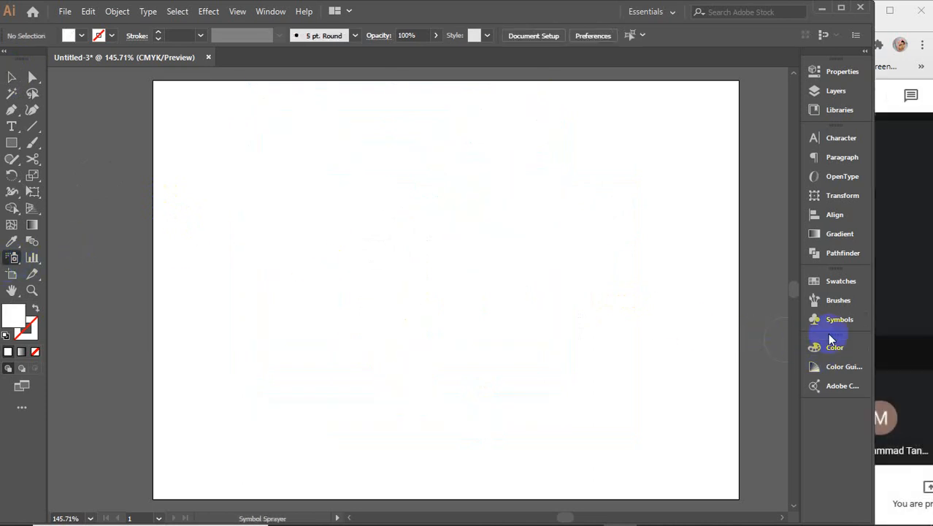
left_click(840, 319)
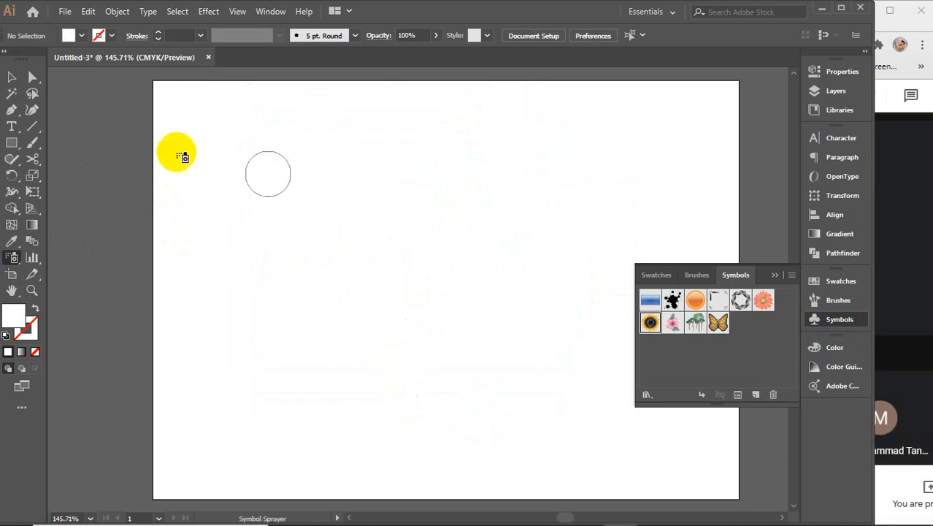
left_click(249, 149)
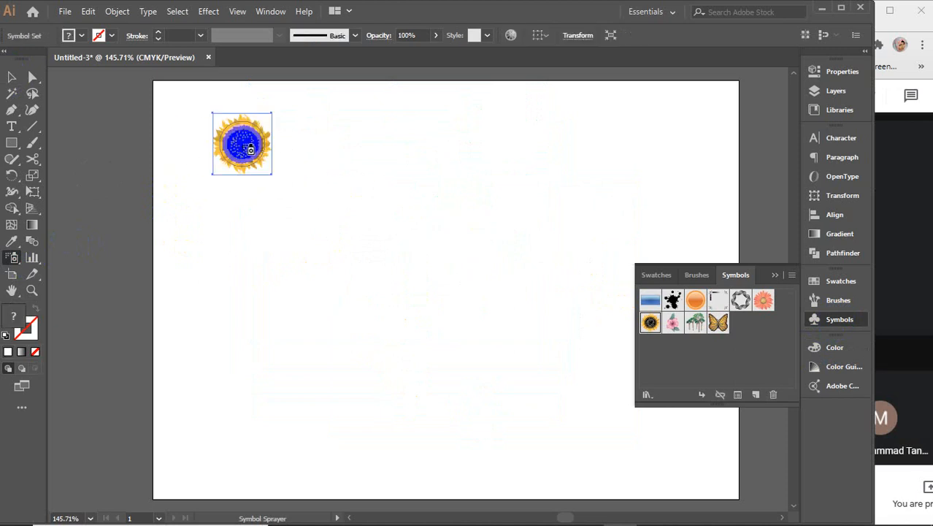
key("ctrl+shift+a")
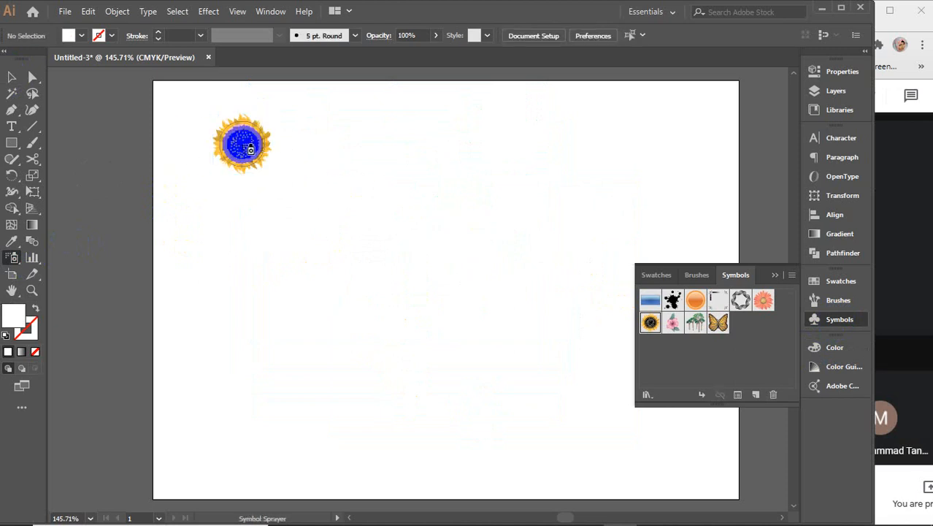
left_click(427, 227)
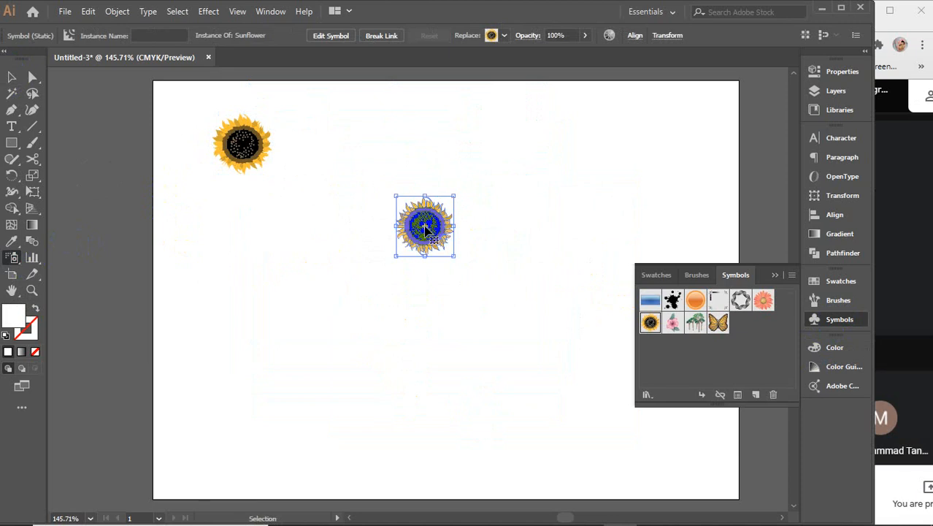
left_click(532, 249, "ctrl")
Place a separate gerbera in the artboard's upper-right area and a separate butterfly below the central sunflower
left_click(548, 157)
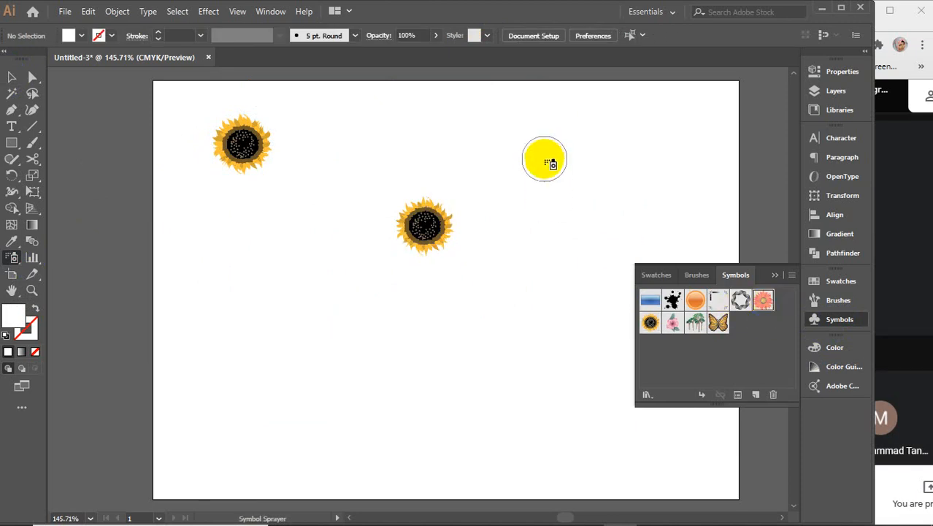
key("ctrl+shift+a")
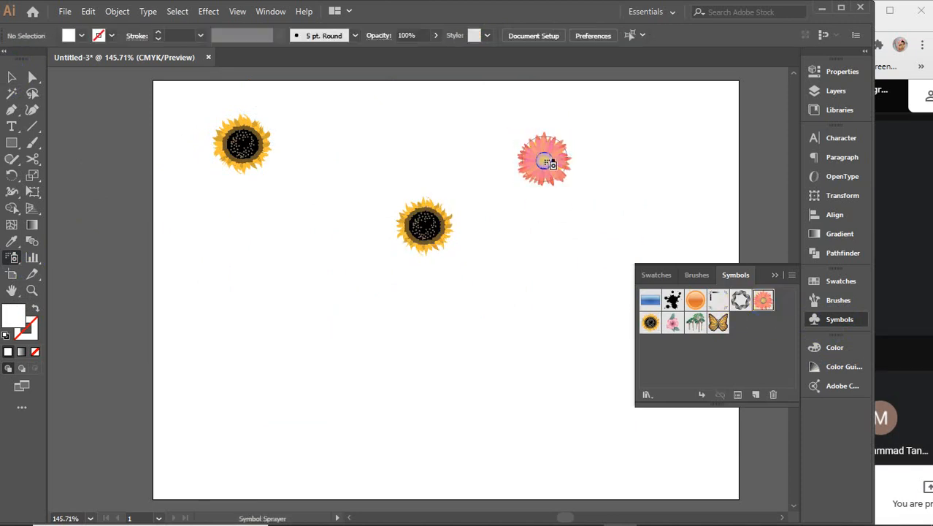
left_click(718, 322)
left_click(489, 326)
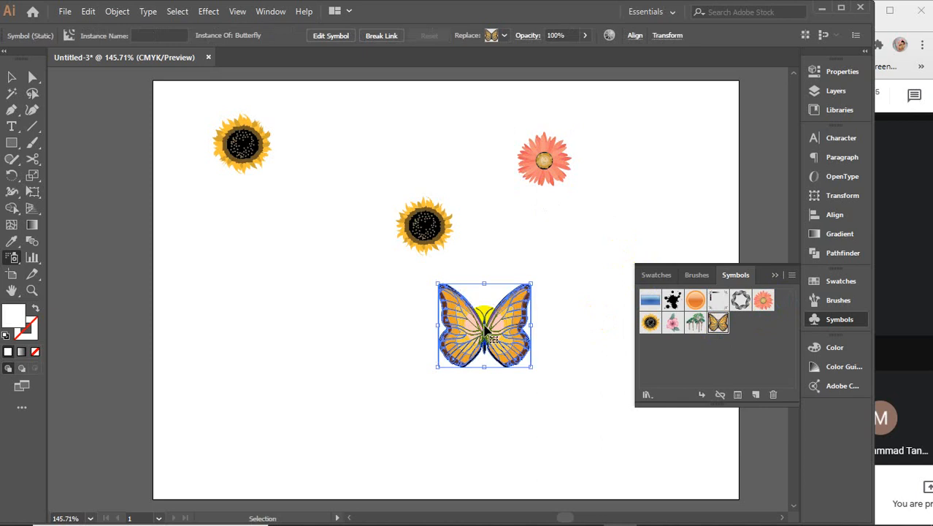
Move the central sunflower to the artboard's left-middle area, and shift the upper-left sunflower inward on its own
key("ctrl+shift+a")
left_click(12, 77)
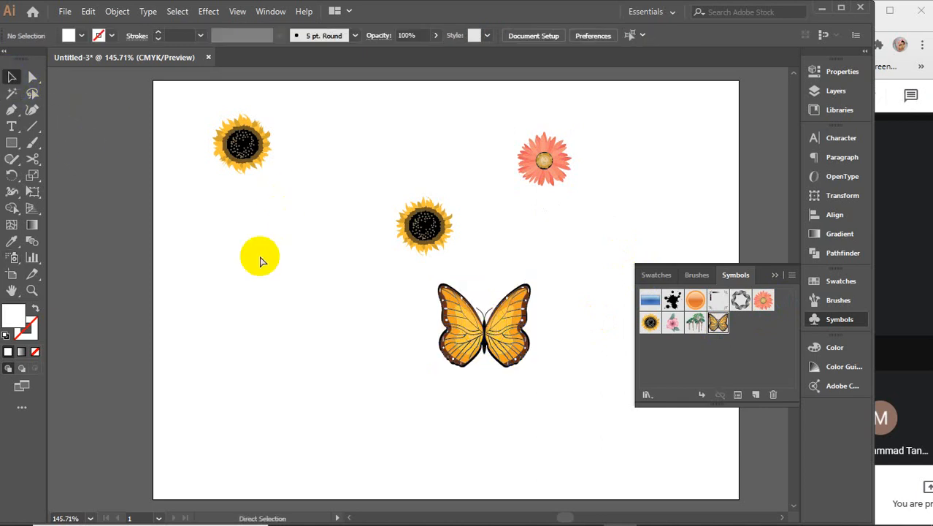
left_click(258, 256)
left_click(359, 361)
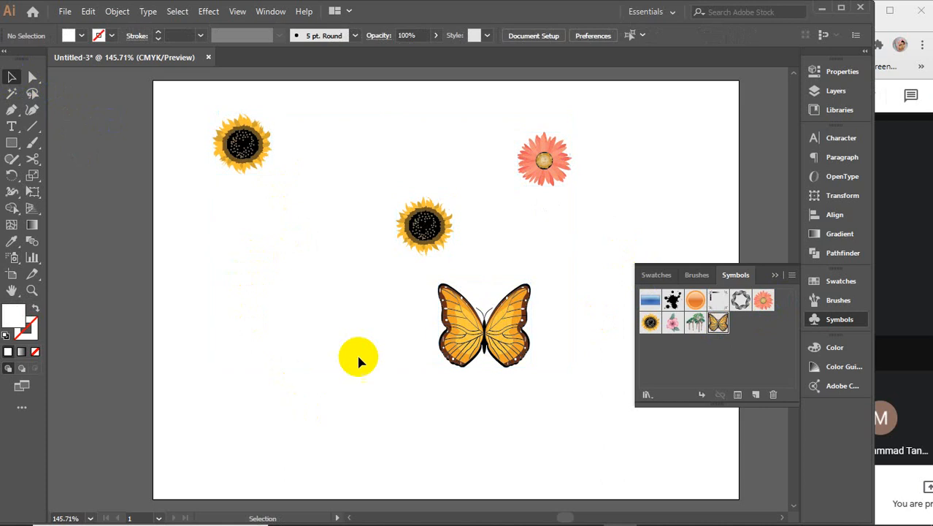
left_click(420, 243)
left_click_drag(420, 242, 294, 298)
left_click_drag(243, 146, 335, 176)
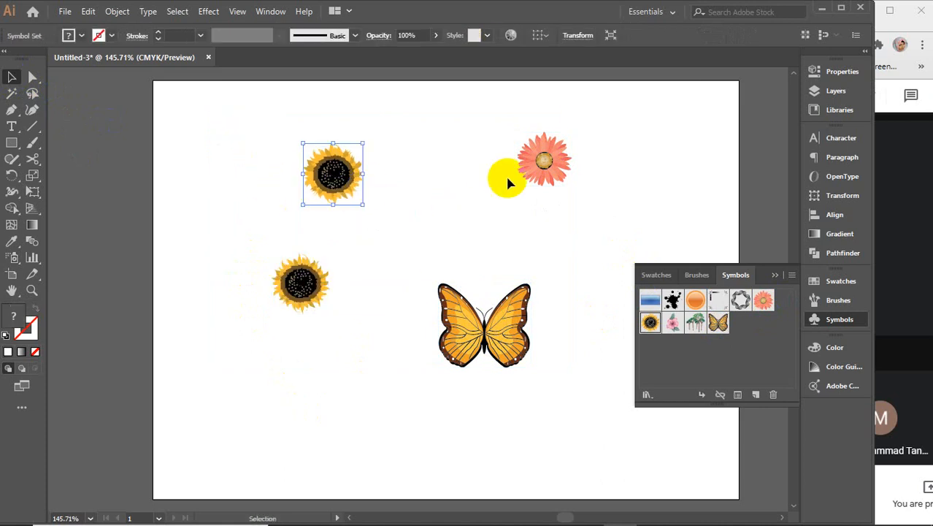
Move the gerbera slightly right of the artboard's upper centre, and the butterfly to the lower centre, each independently
left_click_drag(536, 159, 426, 193)
left_click(469, 352)
left_click_drag(469, 352, 428, 395)
left_click_drag(440, 213, 490, 210)
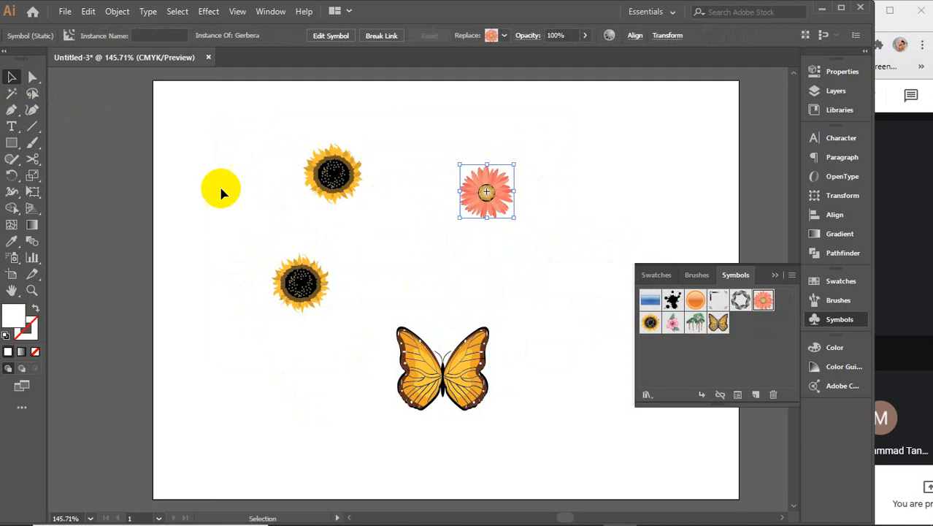
Select both sunflowers, the gerbera and the butterfly together, and delete them
left_click_drag(215, 119, 529, 414)
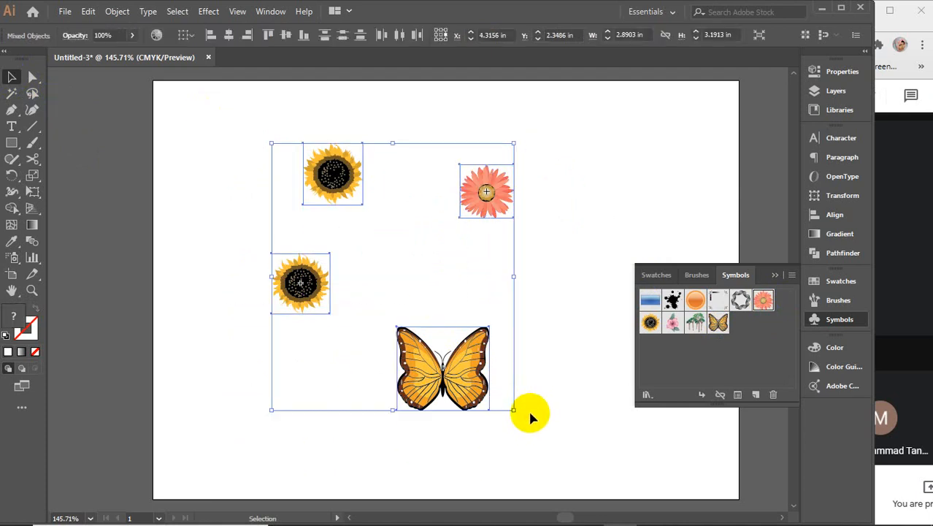
key("Delete")
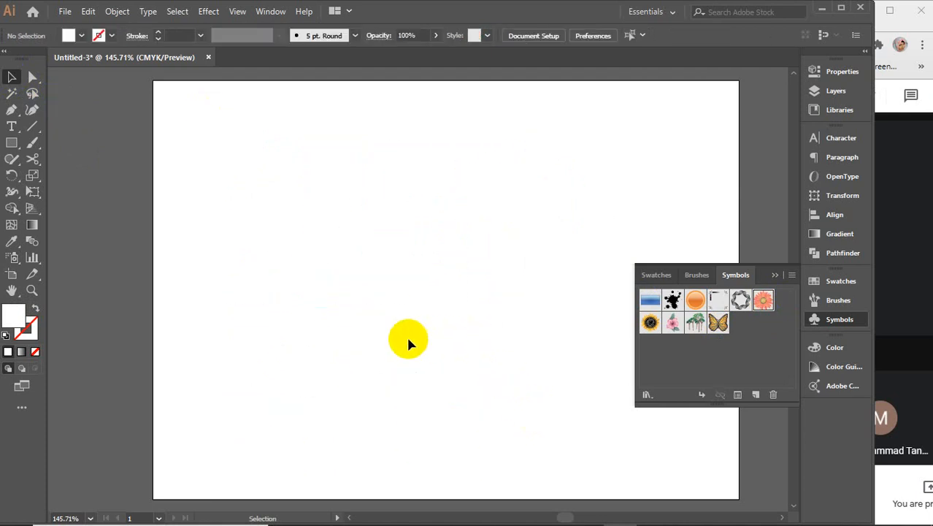
Enlarge the Symbol Sprayer brush until its circle spans a bit under half the artboard's width
left_click(11, 257)
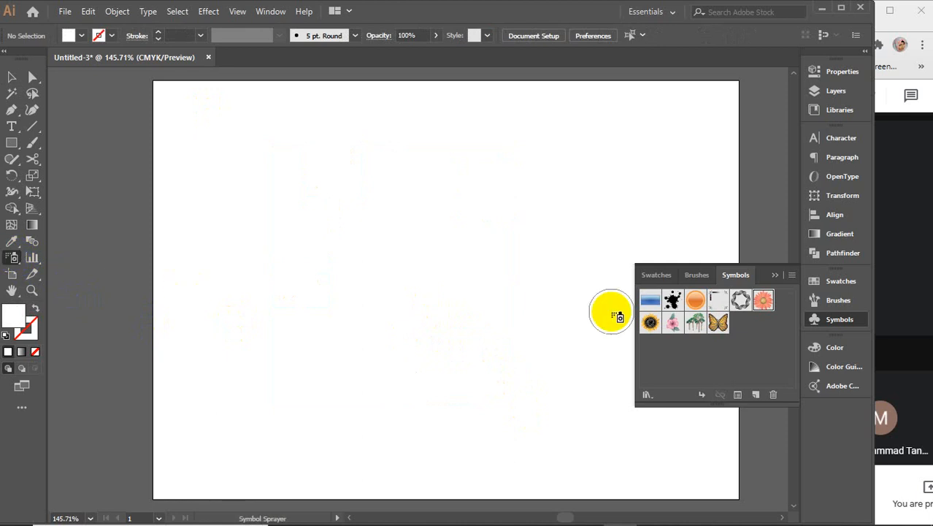
left_click(776, 275)
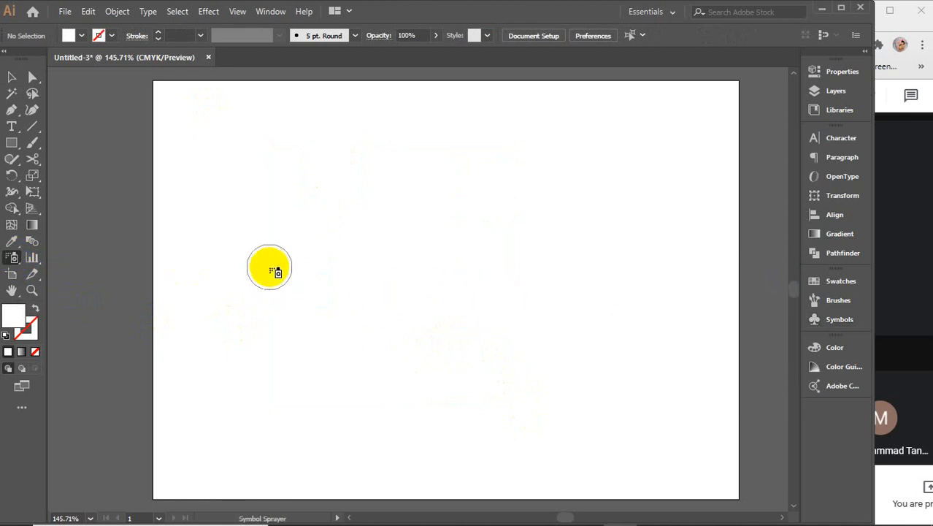
key("bracketright")
key("bracketright")
key("bracketright")
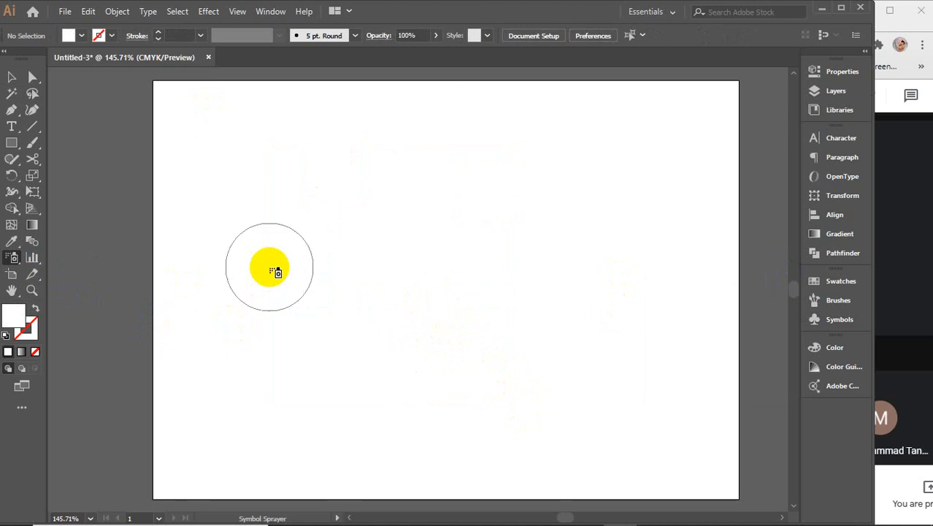
key("bracketright")
key("bracketright")
key("bracketright")
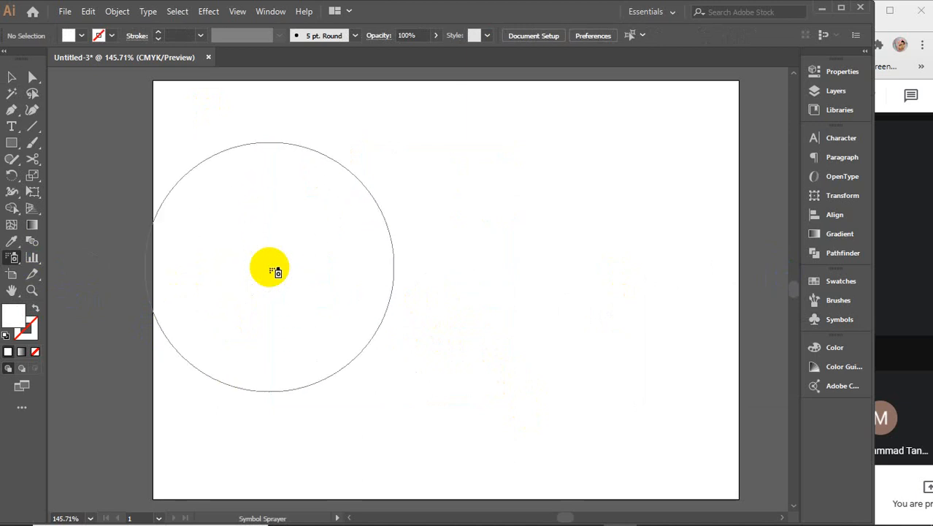
Reduce the Symbol Sprayer brush to a circle about a quarter of the artboard's width
key("bracketleft")
key("bracketleft")
key("bracketleft")
key("bracketleft")
key("bracketleft")
key("bracketleft")
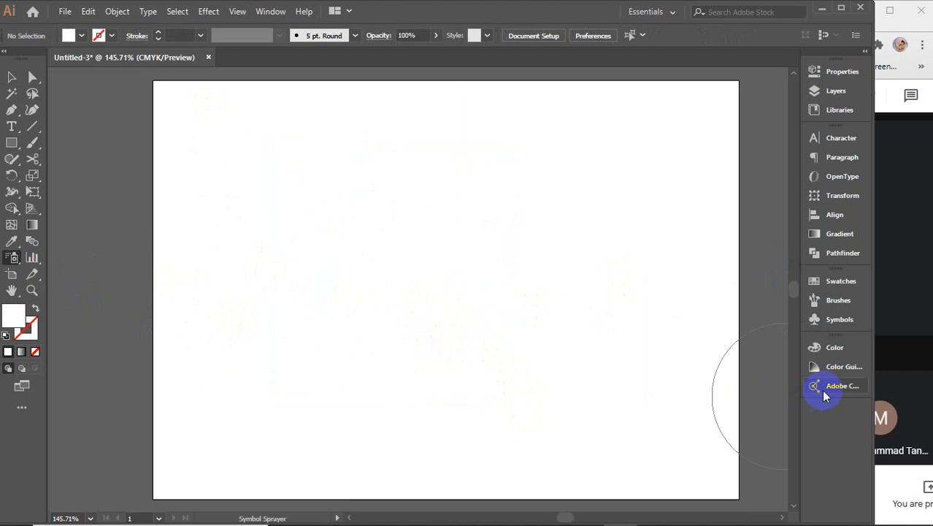
Place a single black Vector Grime splatter symbol in the artboard's upper-left area
left_click(579, 328)
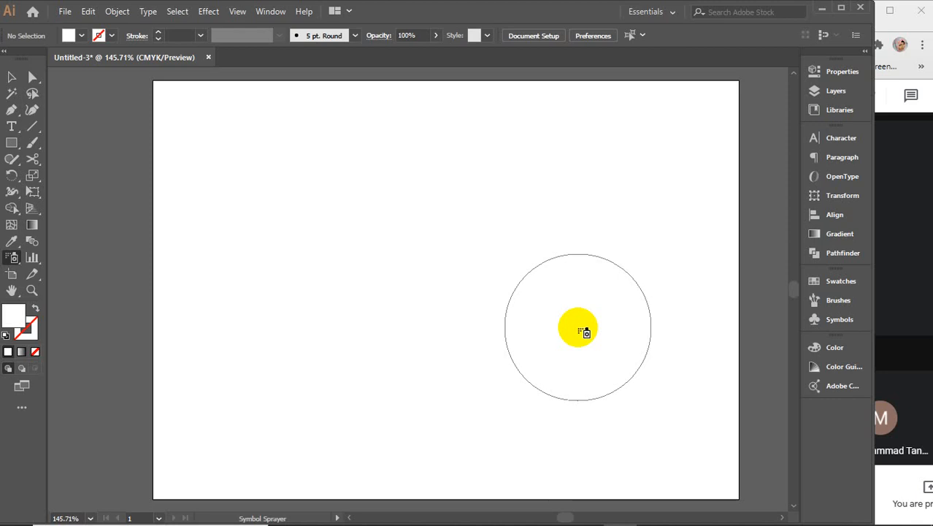
mouse_move(584, 332)
left_mouse_down()
mouse_move(477, 284)
mouse_move(422, 300)
mouse_move(415, 292)
mouse_move(849, 307)
left_mouse_up()
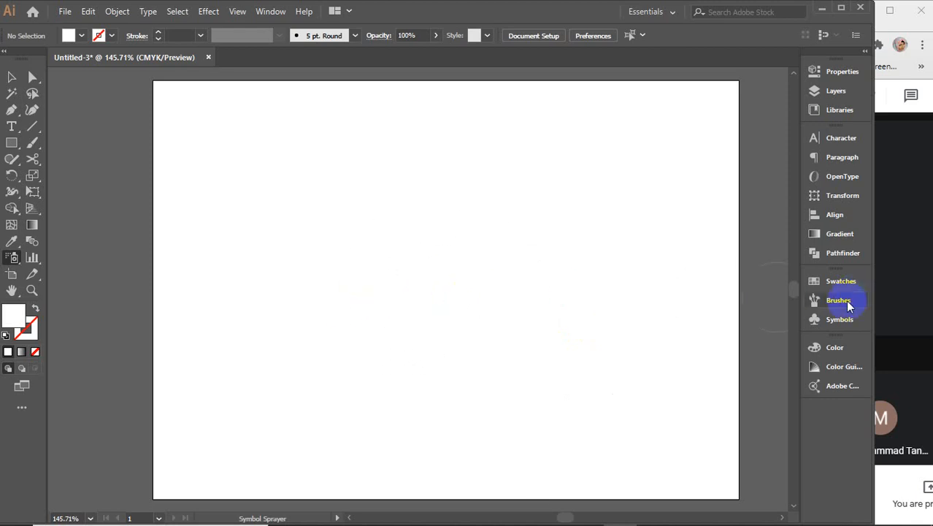
left_click(840, 322)
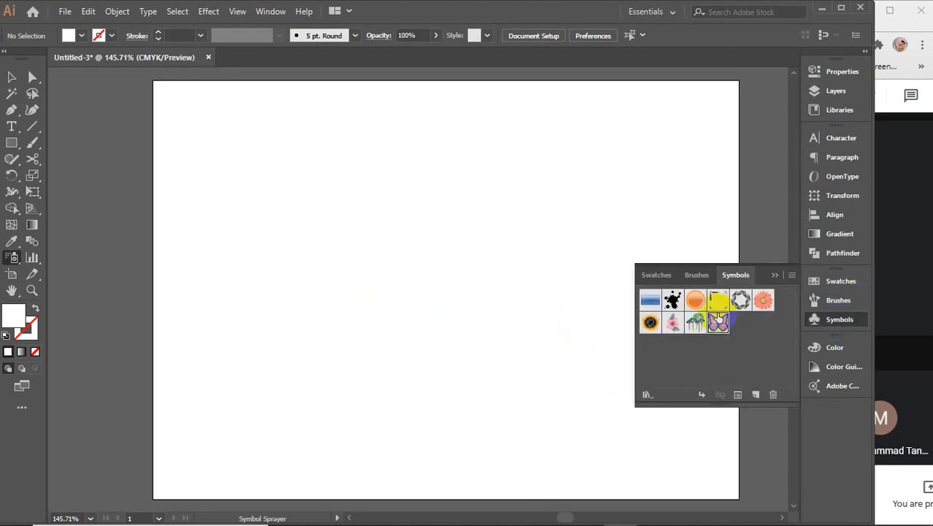
left_click(673, 302)
left_click(672, 301)
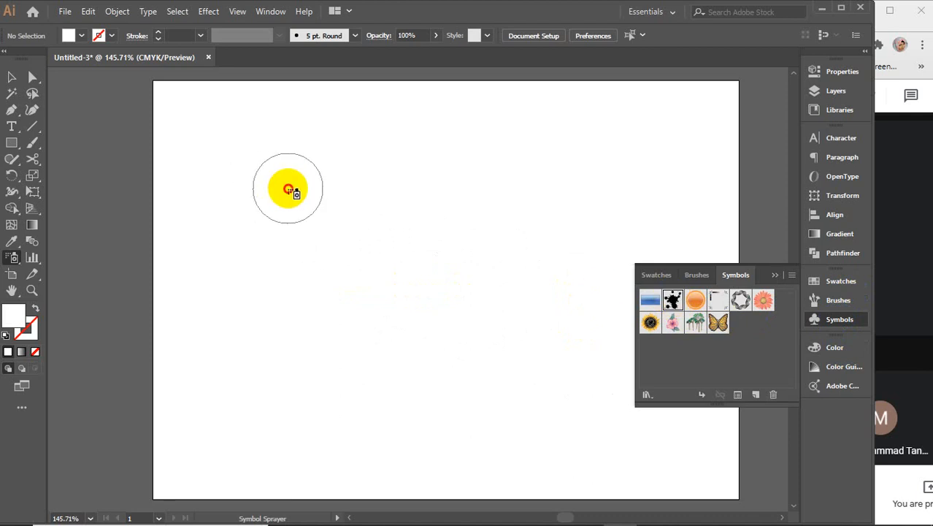
left_click(291, 191)
left_click(355, 149)
left_click(292, 214)
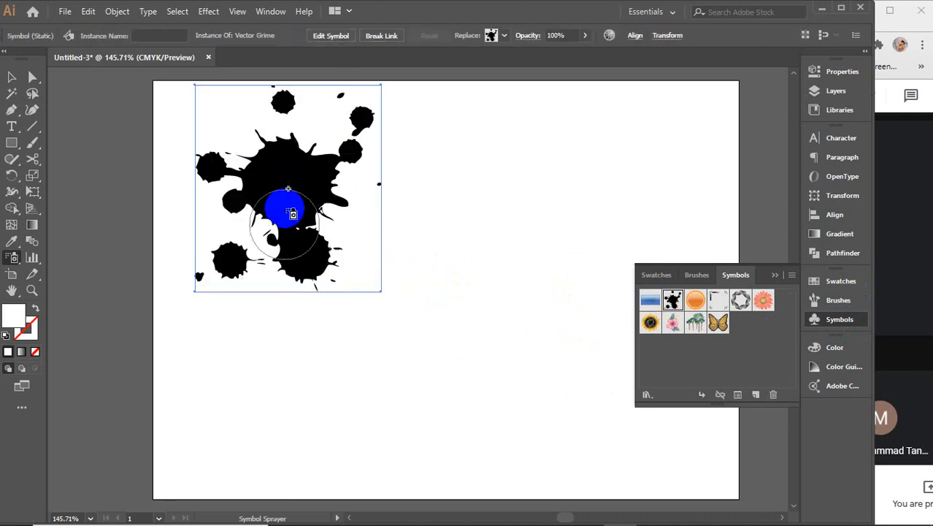
Move the black splatter down to the artboard's left-middle area
left_click(11, 77)
left_click(319, 179)
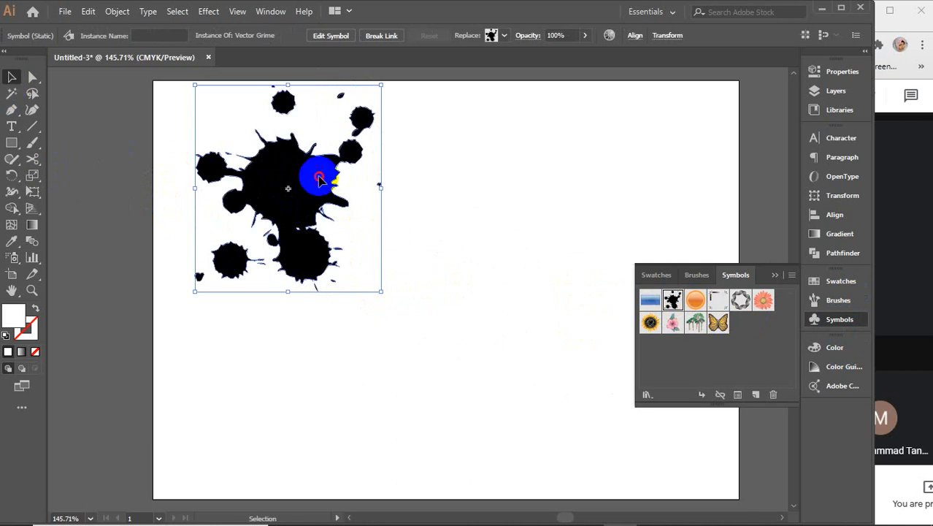
left_click_drag(320, 179, 337, 280)
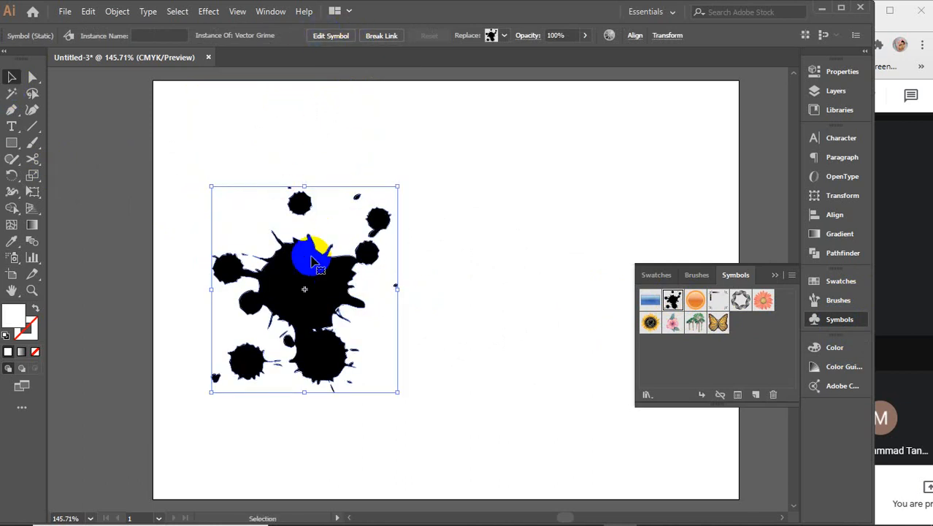
Edit the Vector Grime symbol so its splatter shape has a red fill, and leave symbol editing
left_click(330, 45)
left_click(296, 285)
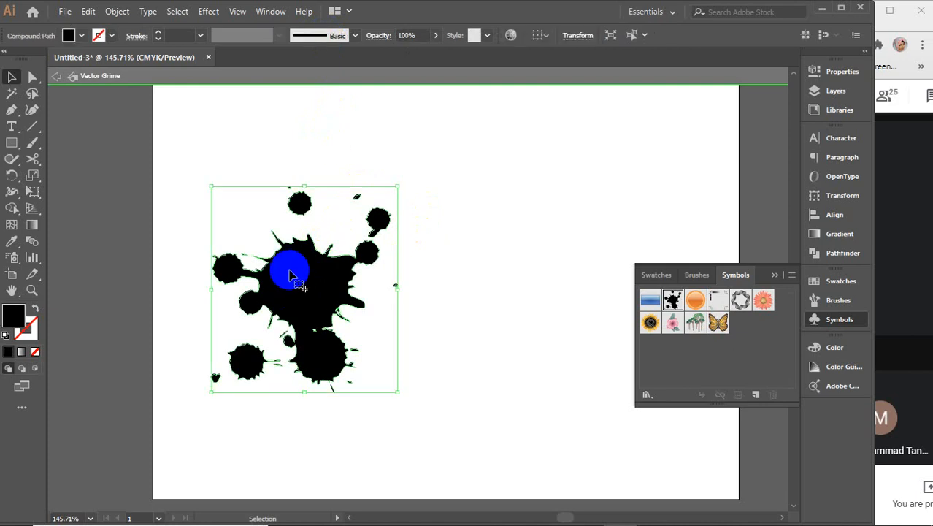
left_click(13, 314)
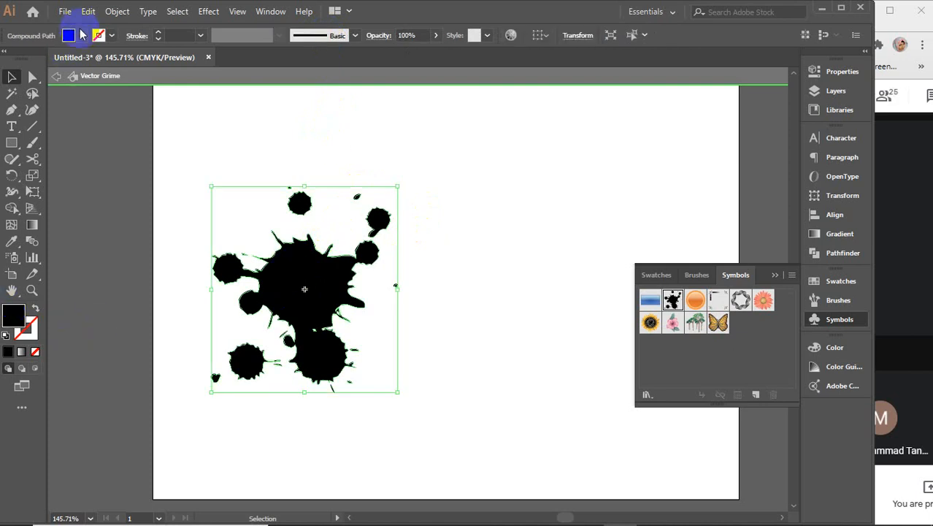
left_click(81, 35)
left_click(47, 59)
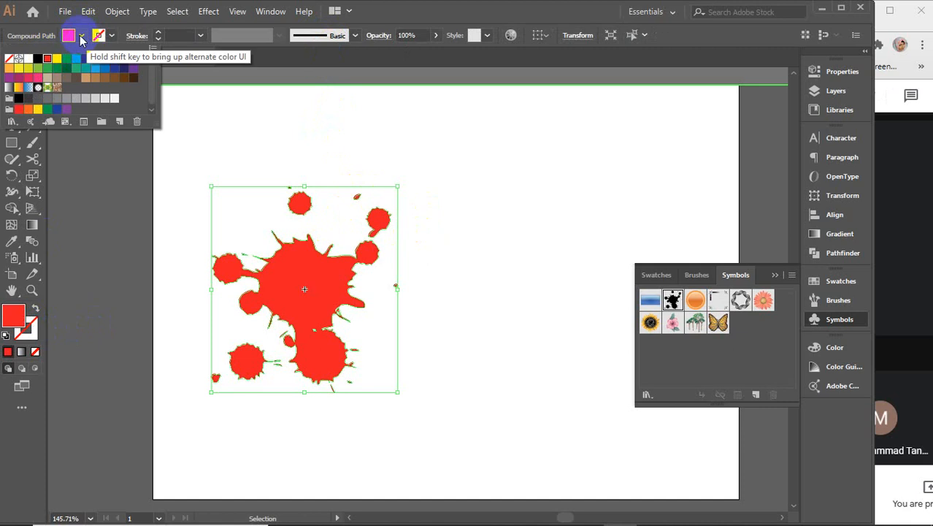
left_click(225, 129)
left_click(226, 80)
Move the red splatter toward the artboard's centre, and delete it
left_click_drag(317, 319, 414, 277)
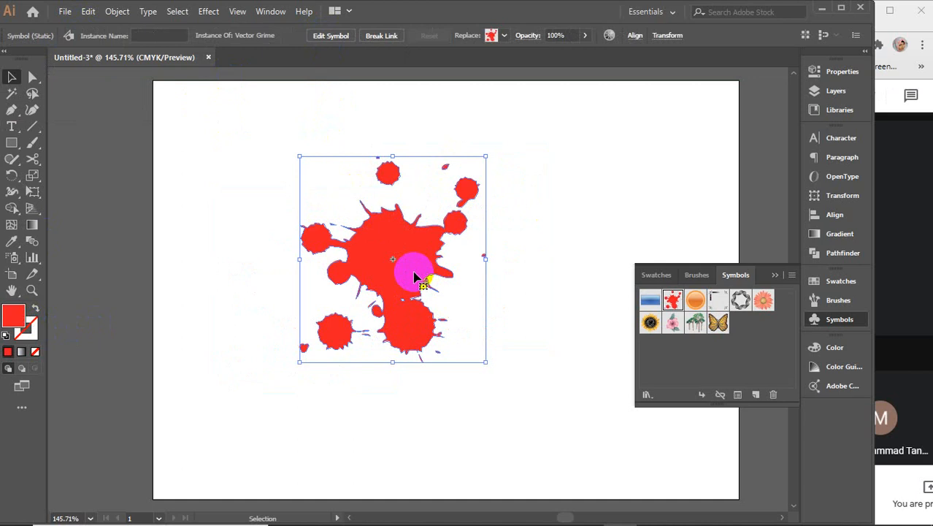
left_click(791, 274)
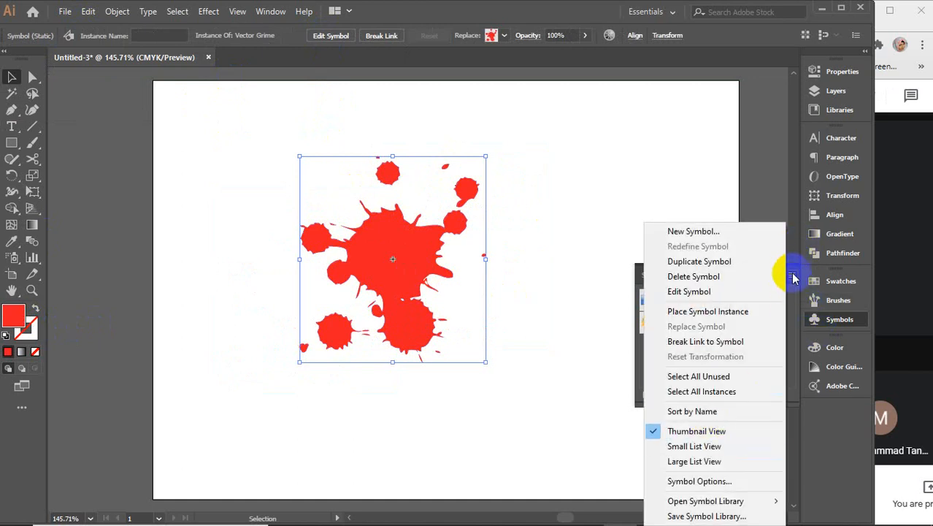
left_click(792, 275)
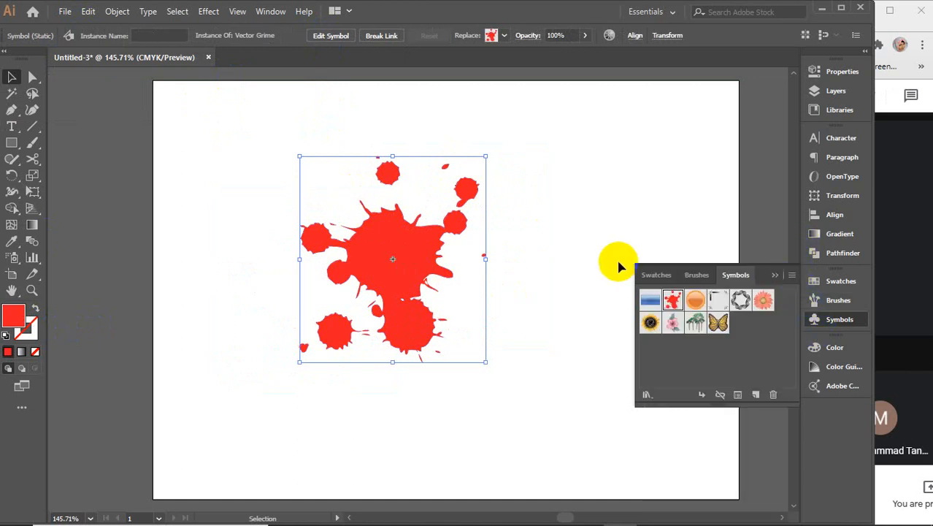
left_click(771, 276)
left_click(531, 236)
left_click(345, 238)
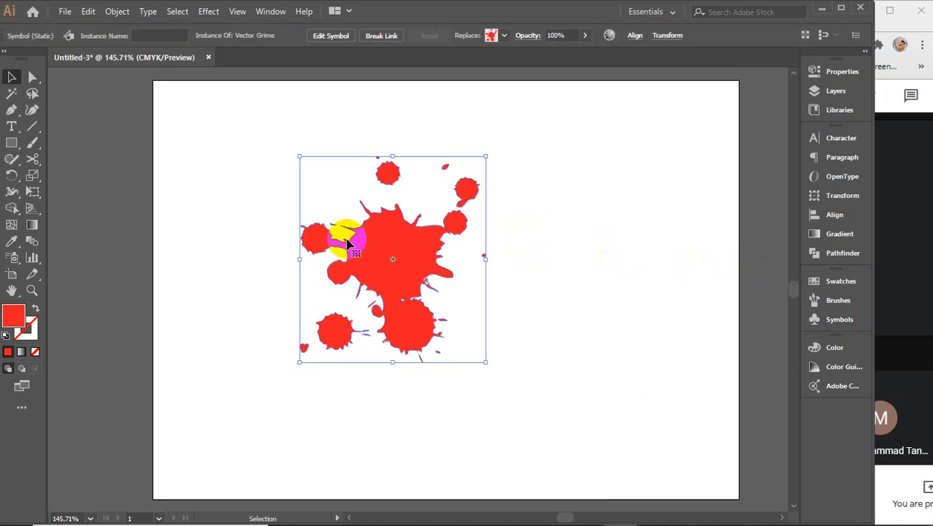
key("Delete")
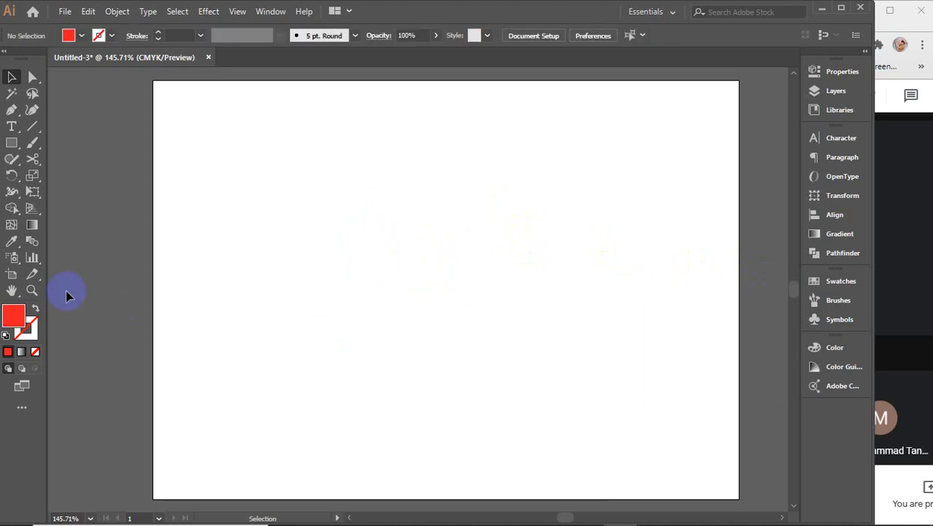
Enlarge the Symbol Sprayer brush to about the artboard's height, and place a butterfly near the centre
left_click(13, 259)
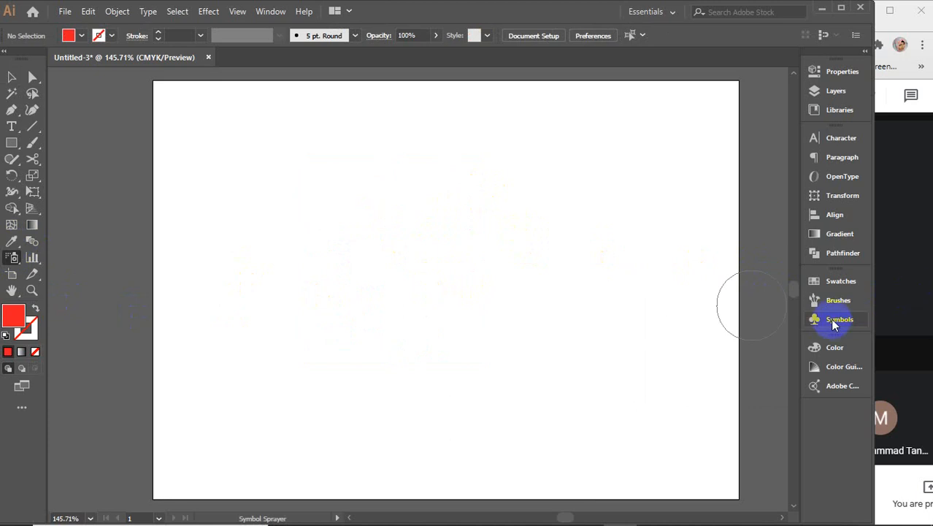
left_click(834, 322)
left_click(775, 275)
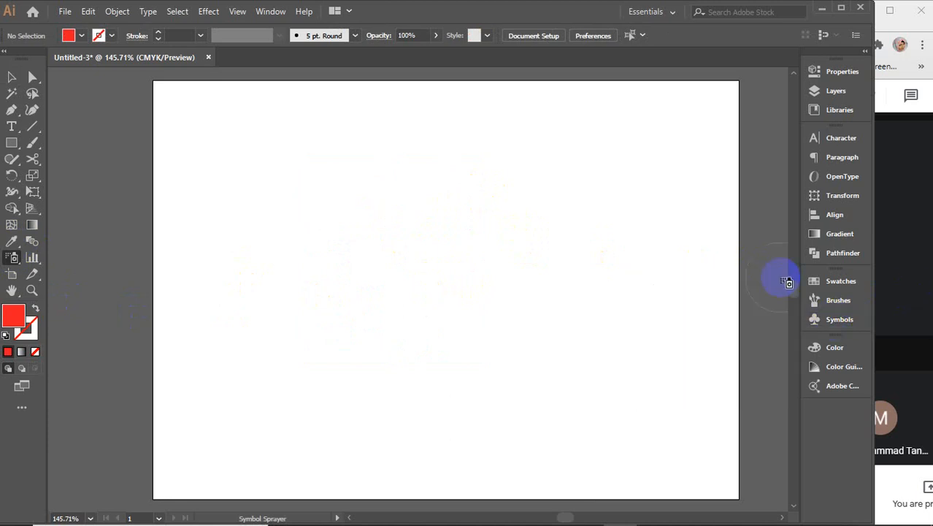
left_click_drag(406, 225, 406, 227)
key("bracketright")
key("bracketright")
key("bracketright")
key("bracketright")
key("bracketright")
key("bracketright")
key("bracketright")
key("bracketright")
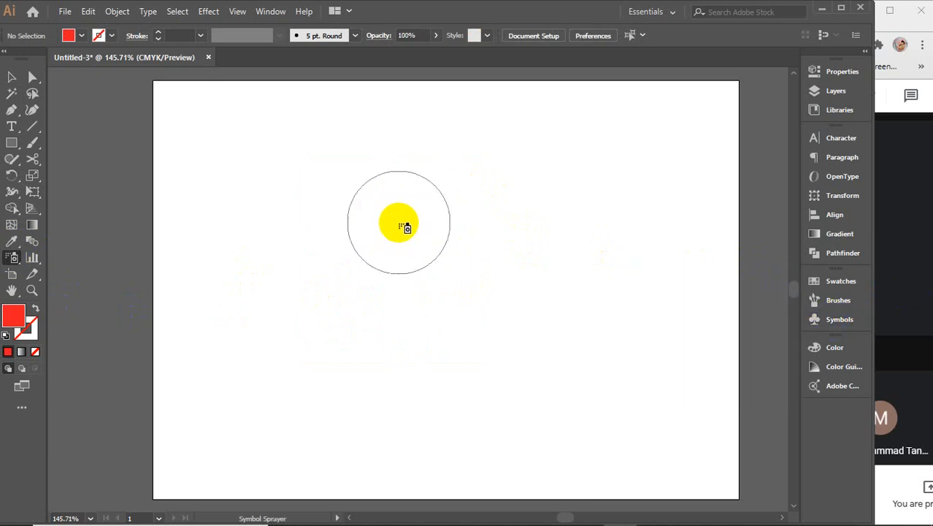
mouse_move(394, 265)
left_mouse_down()
mouse_move(376, 245)
mouse_move(407, 268)
mouse_move(373, 244)
mouse_move(382, 238)
mouse_move(393, 266)
left_mouse_up()
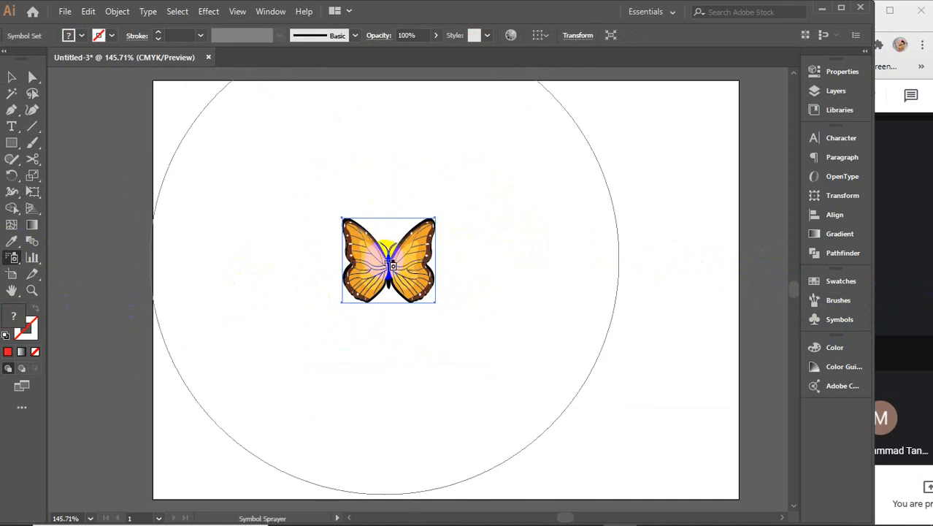
Delete the butterfly, and shrink the Symbol Sprayer brush to a tiny circle
key("Delete")
key("bracketleft")
key("bracketleft")
key("bracketleft")
key("bracketleft")
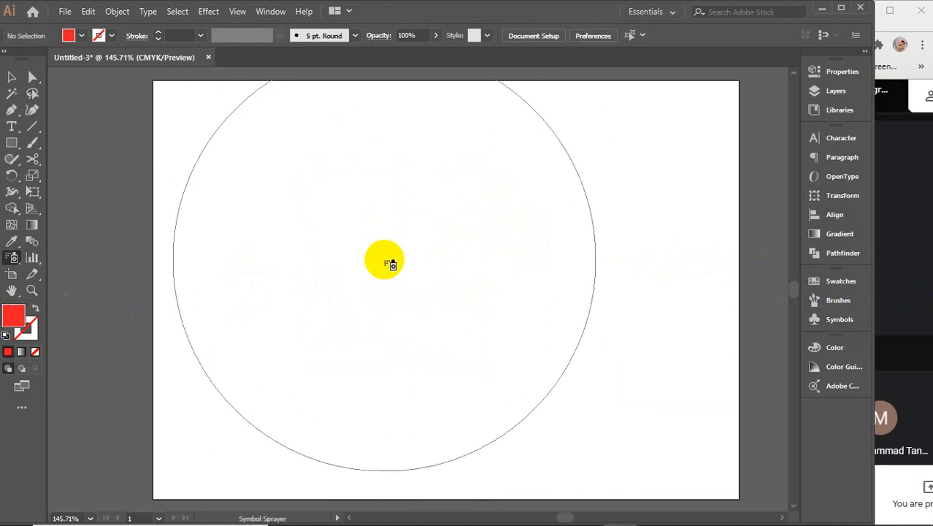
key("bracketleft")
key("bracketleft")
key("bracketleft")
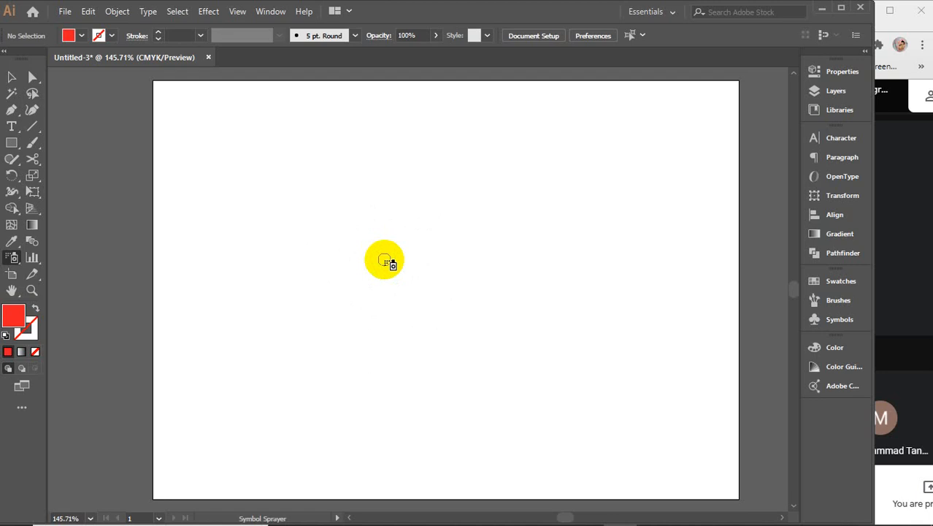
Place a single symbol near the artboard's centre with the tiny brush, and delete it
left_click(393, 226)
key("Delete")
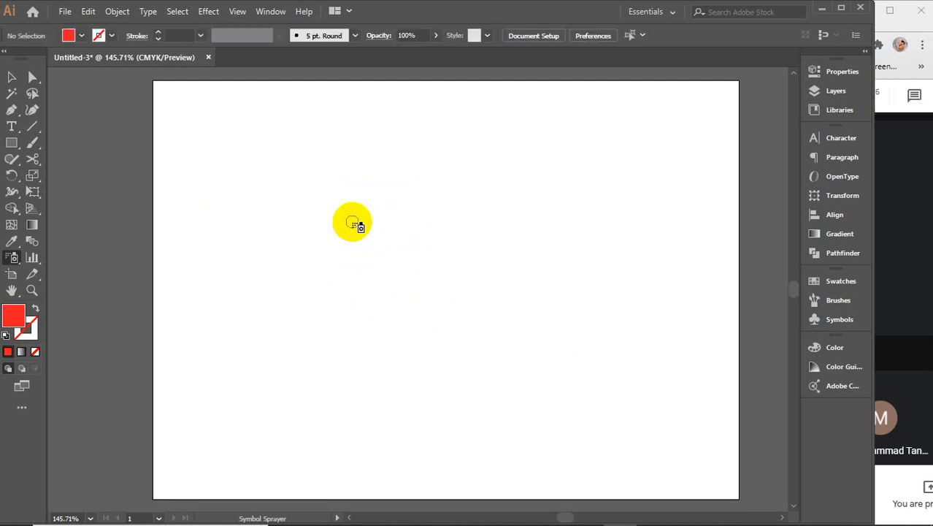
Enlarge the tiny Symbol Sprayer brush until its circle spans about half the artboard's width
key("bracketright")
key("bracketright")
key("bracketright")
key("bracketright")
key("bracketright")
key("bracketright")
key("bracketright")
key("bracketright")
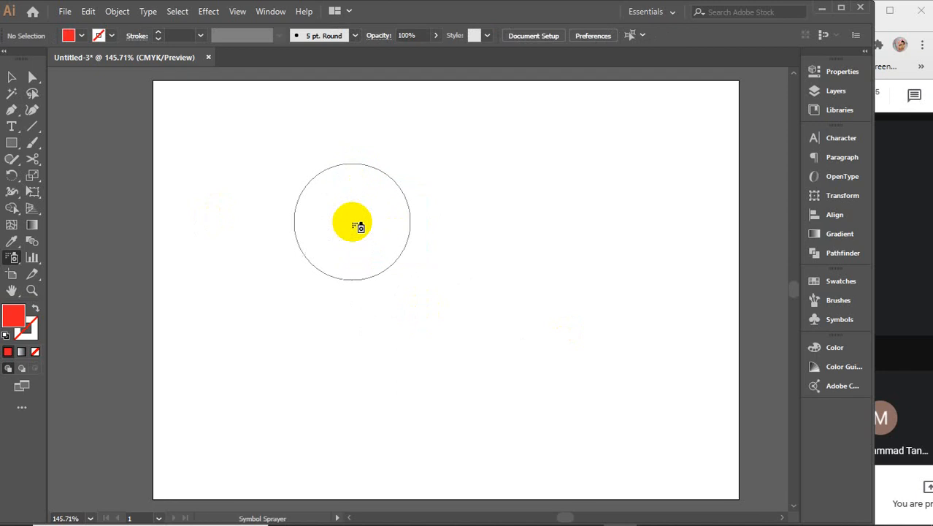
key("bracketright")
key("bracketright")
key("bracketright")
key("bracketright")
key("bracketright")
key("bracketright")
key("bracketright")
key("bracketright")
key("bracketright")
key("bracketright")
key("bracketright")
key("bracketright")
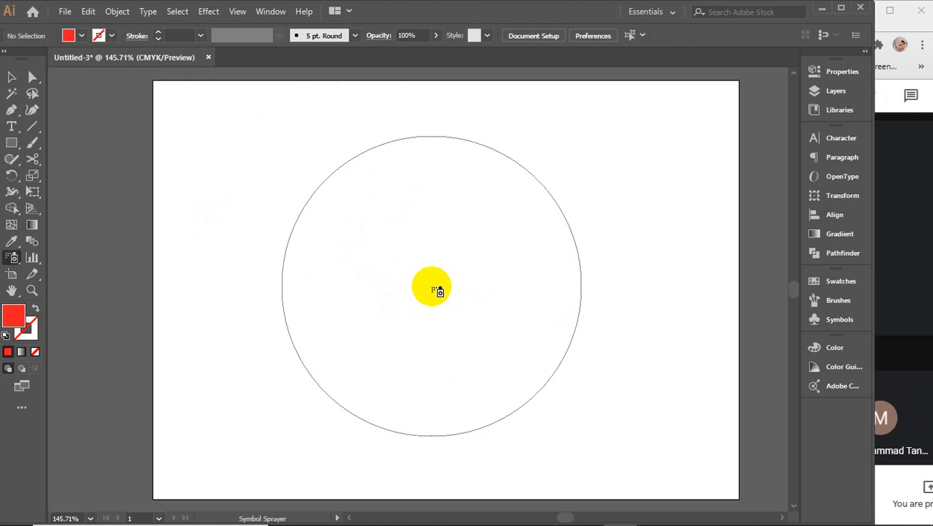
Shrink the Symbol Sprayer brush to a small circle, and spray a winding trail of butterflies across the artboard
key("bracketleft")
key("bracketleft")
key("bracketleft")
key("bracketleft")
key("bracketleft")
key("bracketleft")
key("bracketleft")
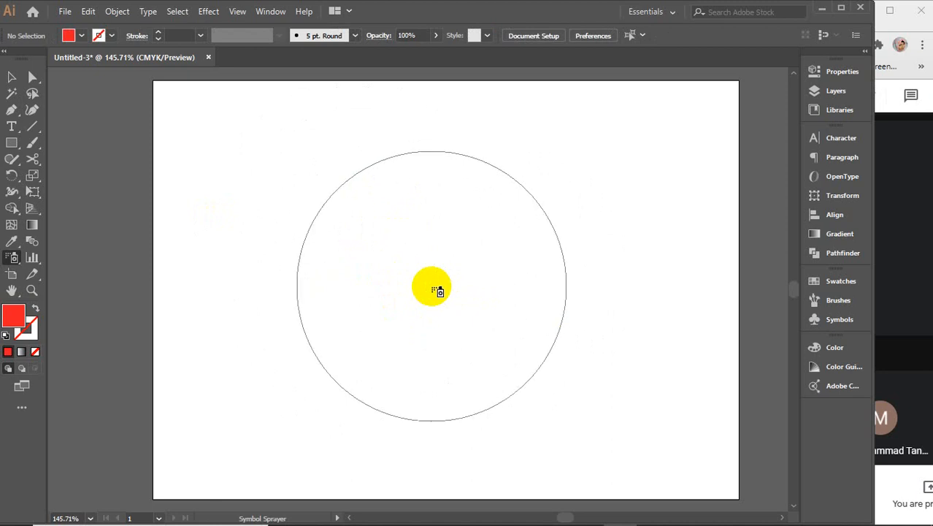
key("bracketleft")
key("bracketleft")
key("bracketleft")
key("bracketleft")
key("bracketleft")
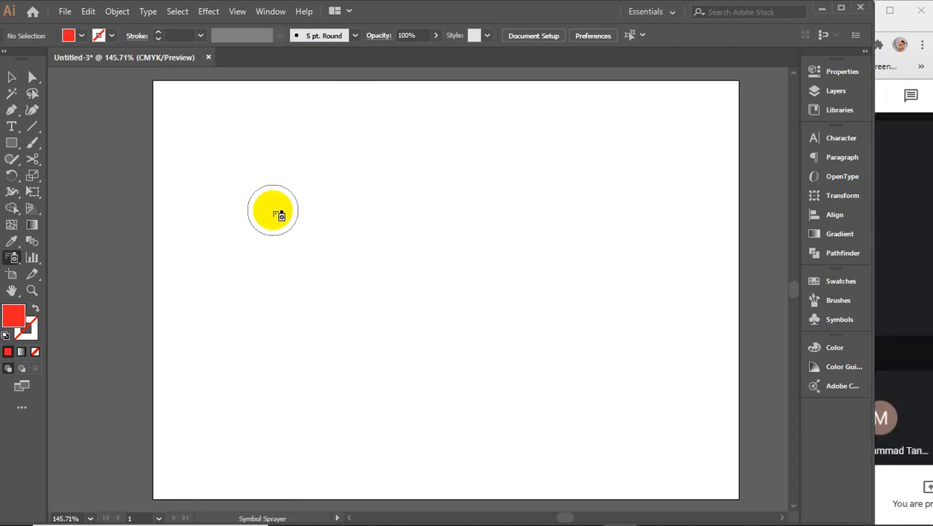
mouse_move(670, 181)
left_mouse_down()
mouse_move(460, 125)
mouse_move(349, 144)
mouse_move(279, 265)
mouse_move(303, 366)
mouse_move(603, 445)
mouse_move(699, 349)
mouse_move(477, 214)
mouse_move(462, 294)
mouse_move(373, 281)
left_mouse_up()
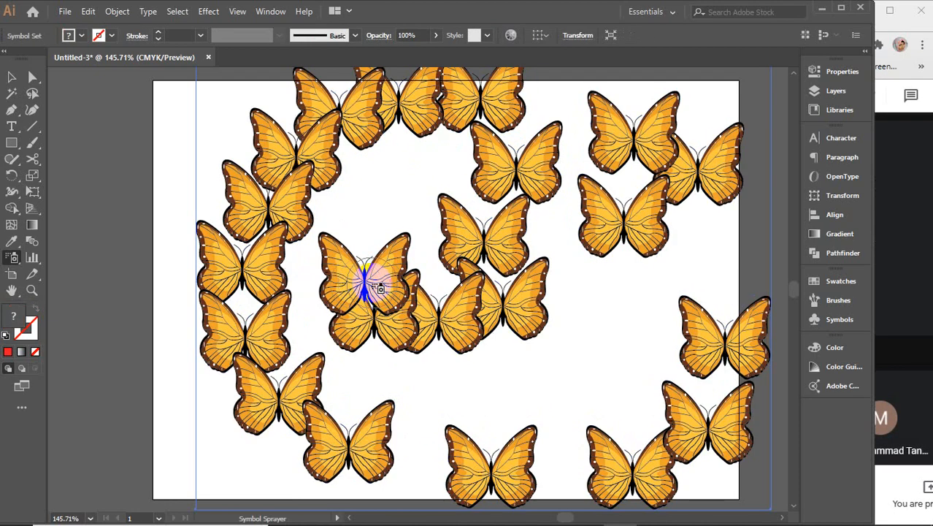
Select the sprayed butterfly set and scale it down proportionally about its centre to fit well inside the artboard
left_click(11, 78)
left_click(525, 292)
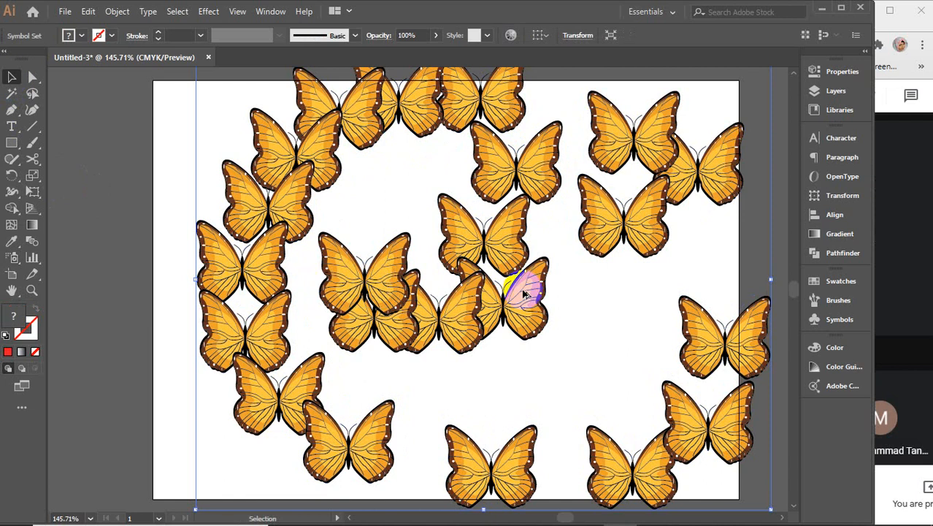
scroll(524, 292, "down", 2)
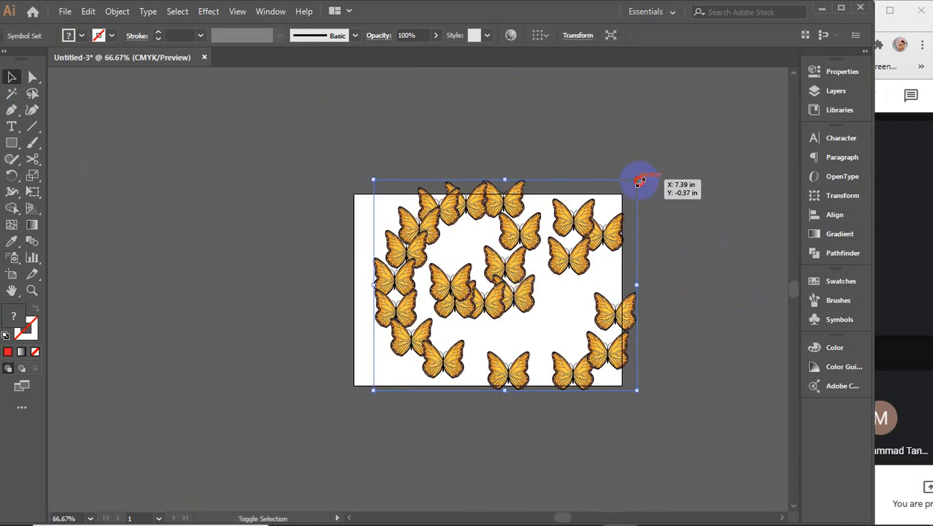
left_click_drag(639, 181, 562, 234)
scroll(521, 285, "up", 2)
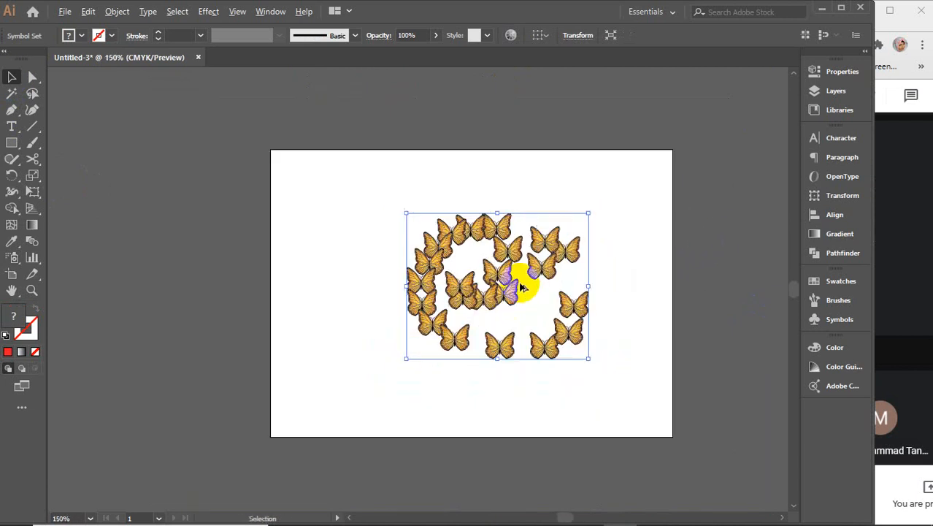
key("space")
left_click_drag(499, 297, 418, 310)
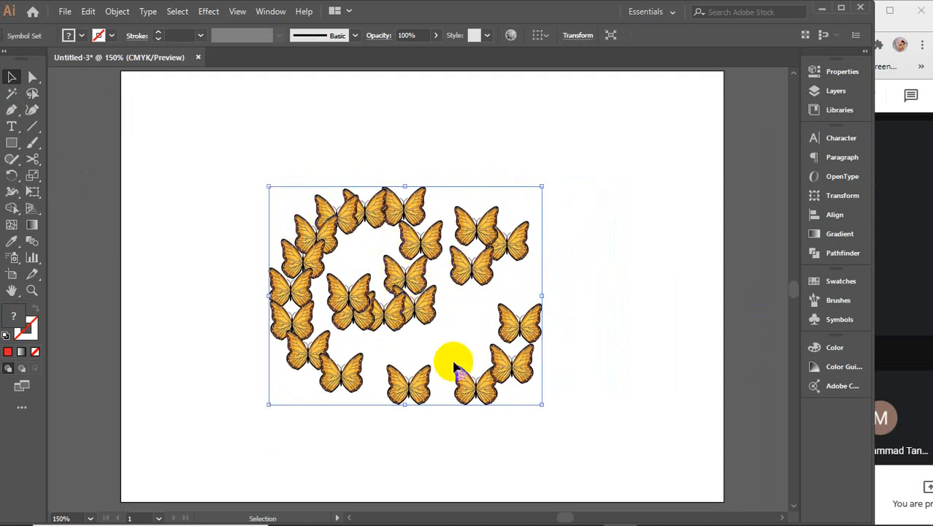
Switch to the Symbol Shifter tool
left_click_drag(19, 258, 110, 259)
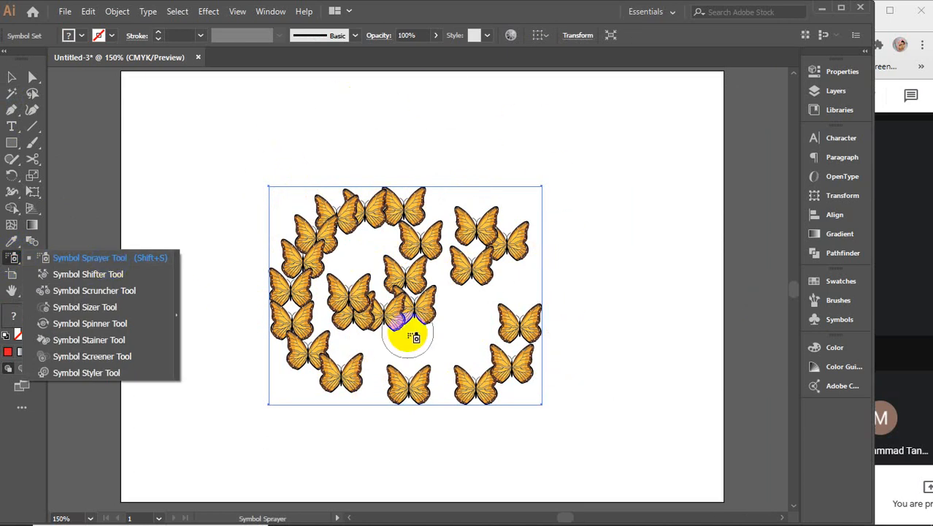
left_click(80, 275)
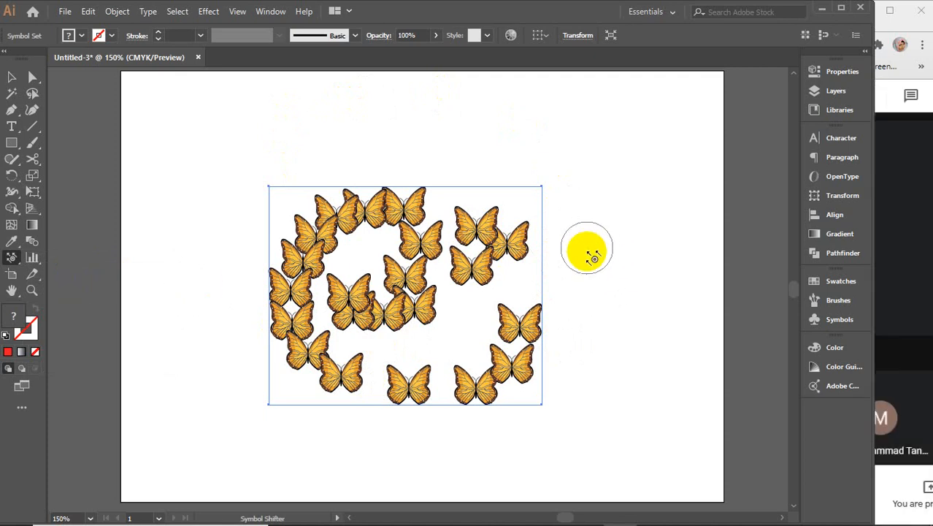
mouse_move(619, 238)
left_mouse_down()
mouse_move(523, 249)
mouse_move(589, 236)
left_mouse_up()
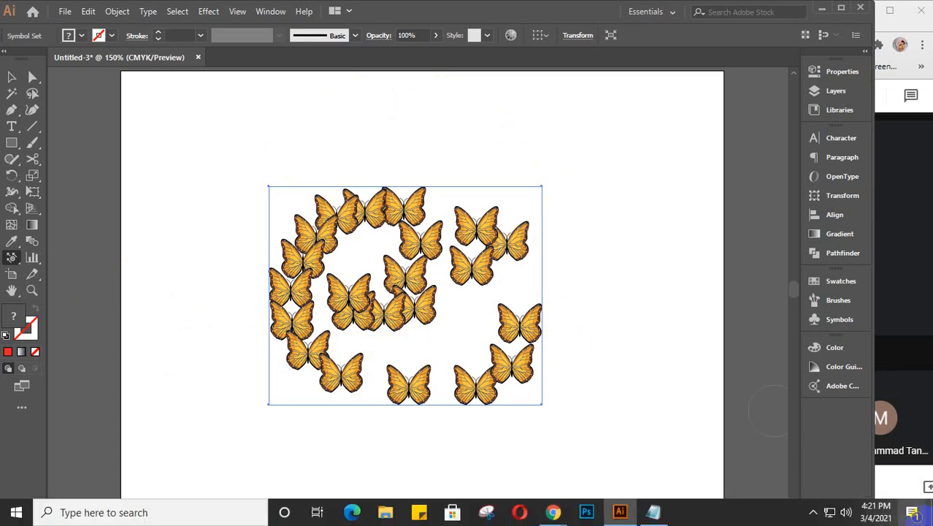
left_click(812, 512)
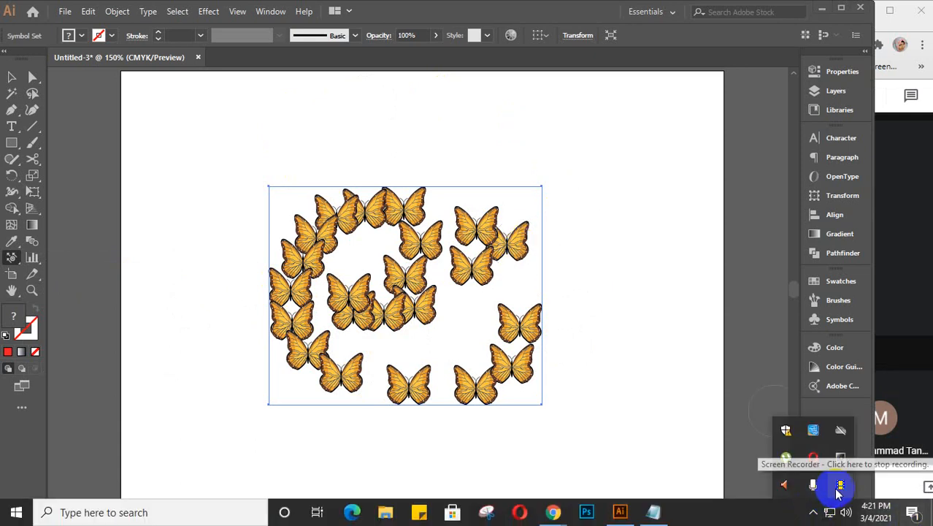
left_click(537, 269)
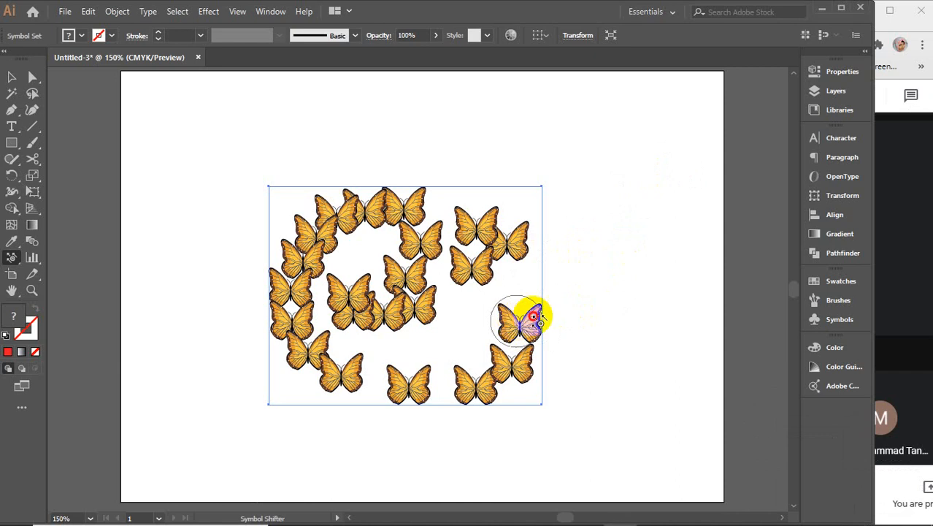
Shift the butterfly at the set's lower-right edge up and rightward, into the empty area near the artboard's right edge
mouse_move(521, 312)
left_mouse_down()
mouse_move(560, 306)
mouse_move(633, 261)
left_mouse_up()
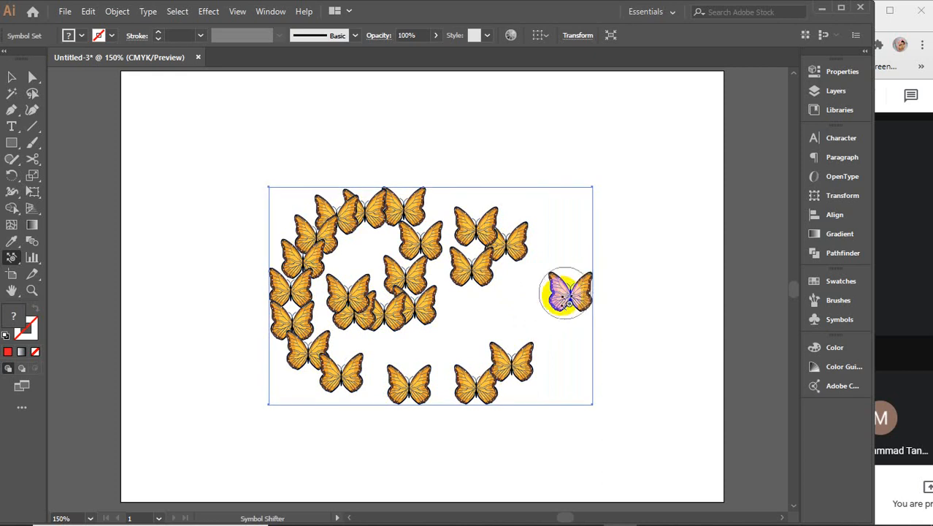
left_click_drag(560, 296, 640, 262)
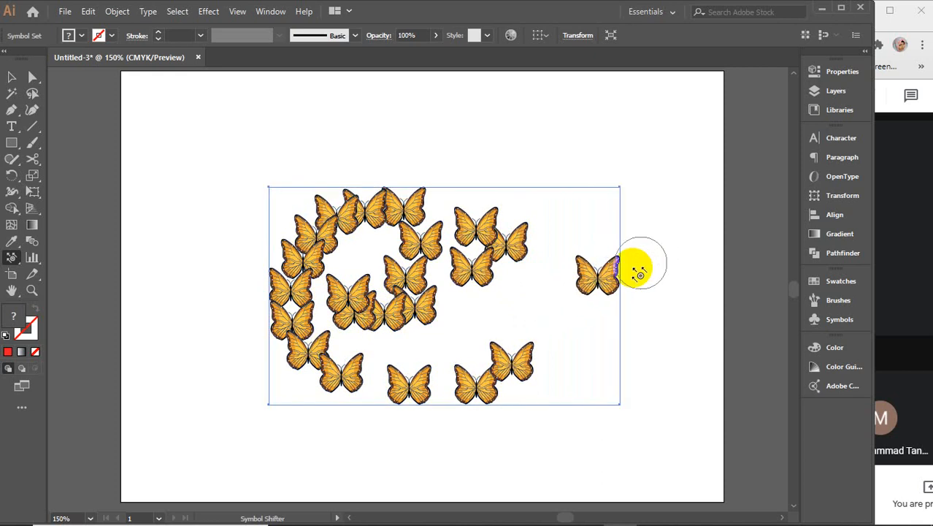
left_click_drag(589, 277, 660, 250)
left_click_drag(600, 271, 654, 243)
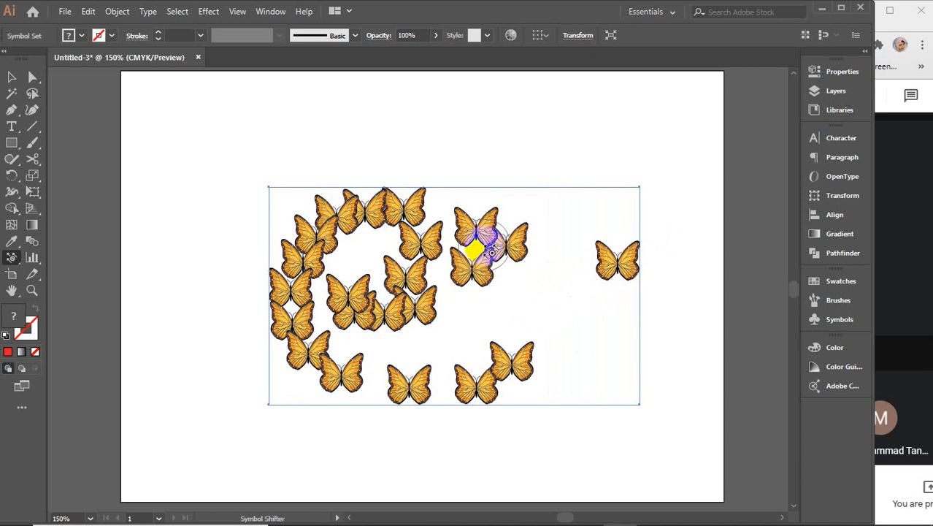
Shift the outermost of the three clustered upper-right butterflies away from the other two, using a larger Symbol Shifter brush
mouse_move(492, 252)
left_mouse_down()
mouse_move(533, 229)
mouse_move(511, 235)
mouse_move(506, 249)
mouse_move(473, 245)
mouse_move(554, 234)
left_mouse_up()
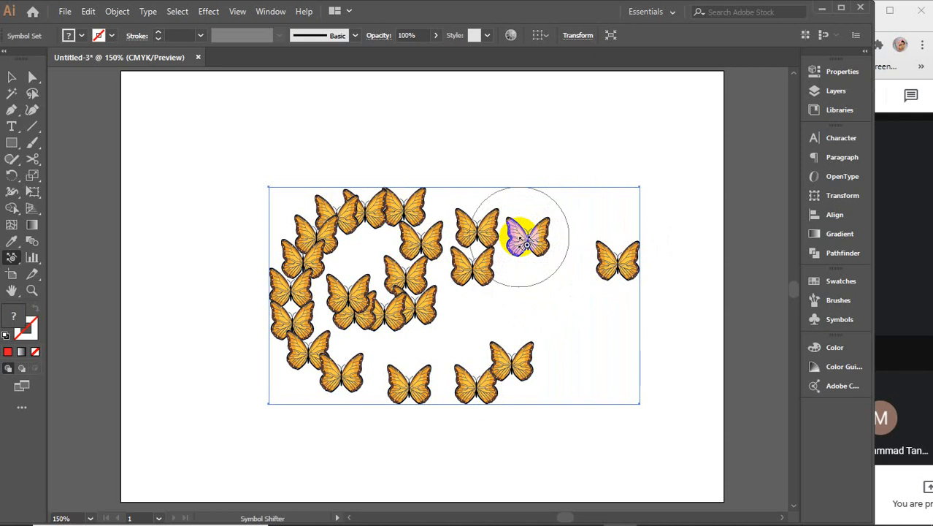
left_click_drag(517, 245, 559, 220)
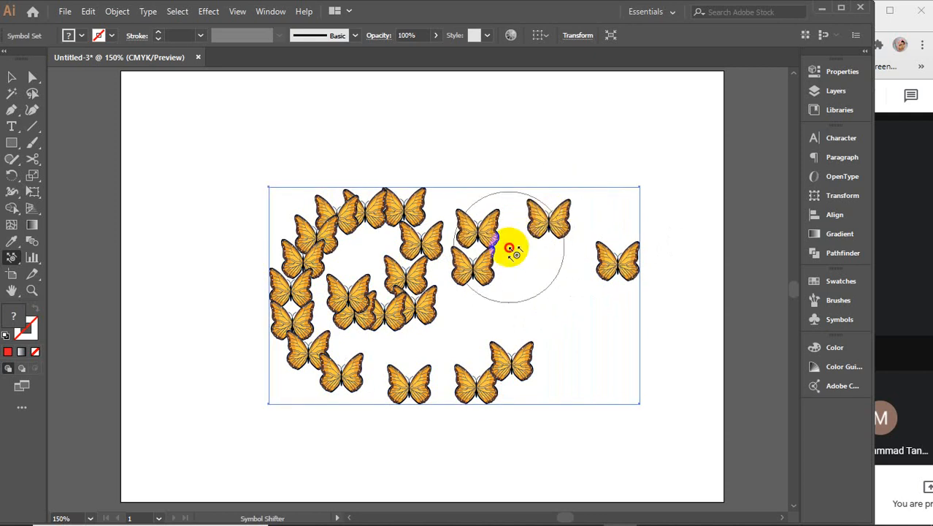
left_click_drag(515, 251, 551, 209)
left_click_drag(493, 257, 547, 215)
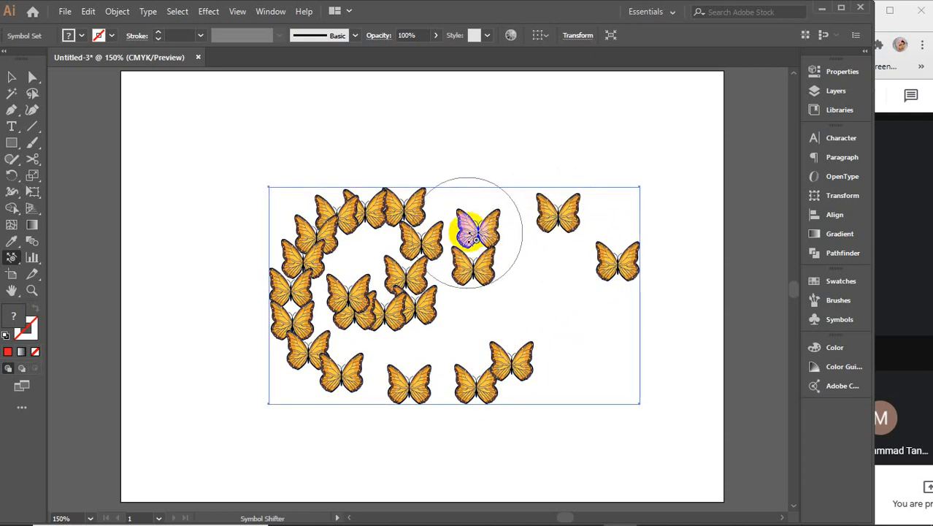
Shift the two remaining upper-right cluster butterflies rightward, and push the outermost butterfly up to the artboard's upper-right edge
left_click_drag(479, 219, 541, 210)
mouse_move(492, 239)
left_mouse_down()
mouse_move(527, 212)
mouse_move(544, 219)
mouse_move(645, 171)
left_mouse_up()
mouse_move(490, 239)
left_mouse_down()
mouse_move(488, 249)
mouse_move(619, 199)
left_mouse_up()
mouse_move(463, 266)
left_mouse_down()
mouse_move(651, 189)
mouse_move(526, 233)
mouse_move(679, 174)
left_mouse_up()
left_click_drag(565, 232, 693, 184)
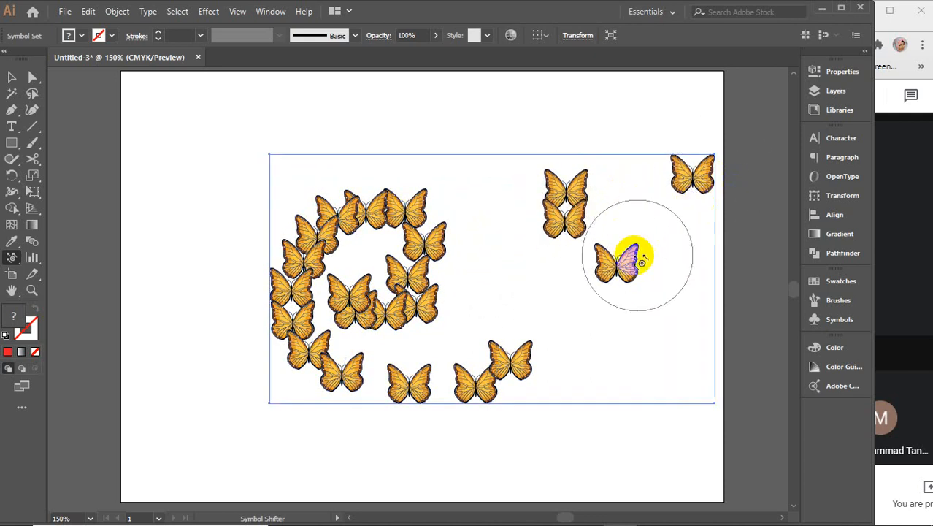
left_click_drag(625, 261, 709, 167)
mouse_move(579, 257)
left_mouse_down()
mouse_move(593, 230)
mouse_move(714, 183)
left_mouse_up()
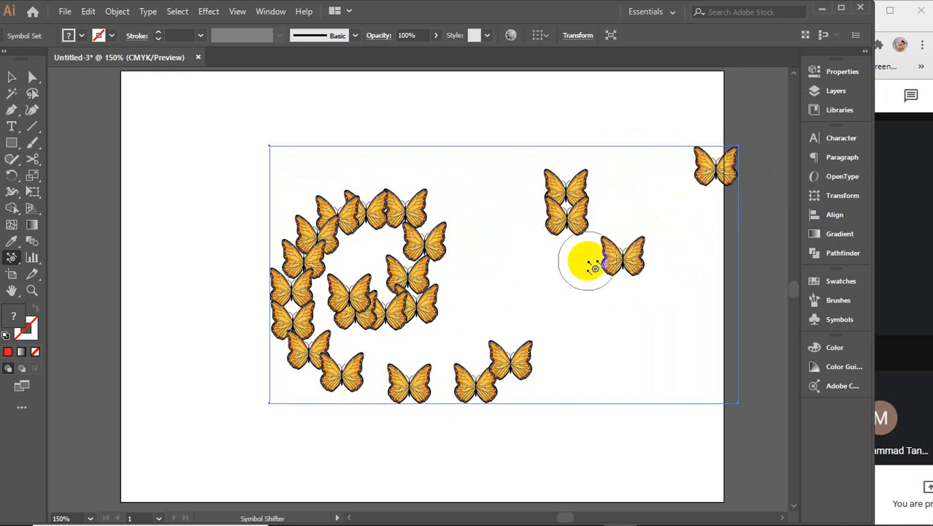
Shift the lower butterfly of the right-hand group back below the stacked pair with a smaller brush, and nudge the pair's lower one left
mouse_move(621, 261)
left_mouse_down()
mouse_move(573, 279)
mouse_move(599, 271)
left_mouse_up()
mouse_move(660, 259)
left_mouse_down()
mouse_move(596, 262)
mouse_move(555, 281)
mouse_move(645, 271)
mouse_move(519, 277)
mouse_move(579, 261)
mouse_move(574, 281)
mouse_move(601, 298)
left_mouse_up()
mouse_move(655, 280)
left_mouse_down()
mouse_move(592, 269)
mouse_move(511, 292)
mouse_move(597, 265)
mouse_move(509, 290)
mouse_move(555, 280)
left_mouse_up()
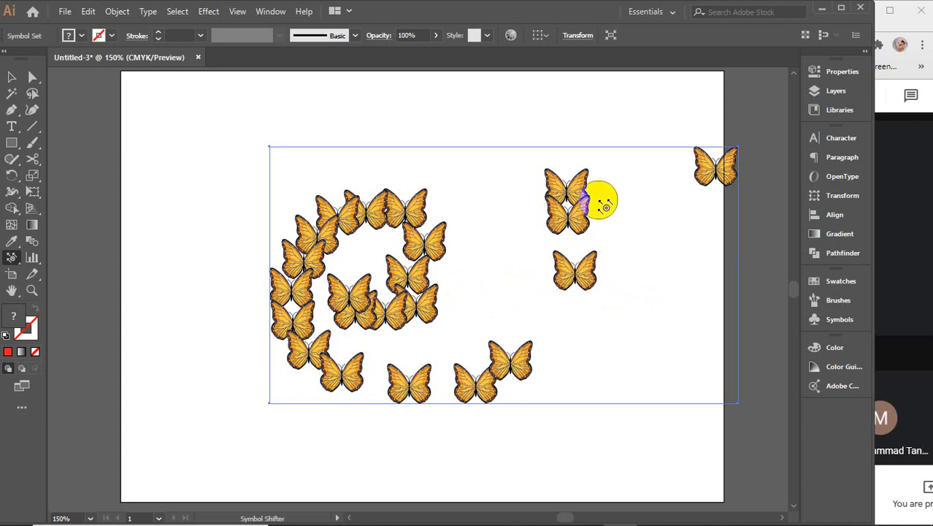
left_click_drag(605, 207, 477, 246)
Spread the butterflies along the set's upper-left arc by shifting them upward and apart
mouse_move(339, 292)
left_mouse_down()
mouse_move(369, 267)
mouse_move(419, 267)
mouse_move(427, 255)
mouse_move(500, 244)
mouse_move(431, 272)
mouse_move(419, 261)
mouse_move(475, 254)
mouse_move(332, 252)
mouse_move(285, 195)
mouse_move(314, 236)
mouse_move(310, 204)
mouse_move(338, 232)
mouse_move(344, 170)
mouse_move(346, 202)
mouse_move(334, 211)
mouse_move(341, 157)
left_mouse_up()
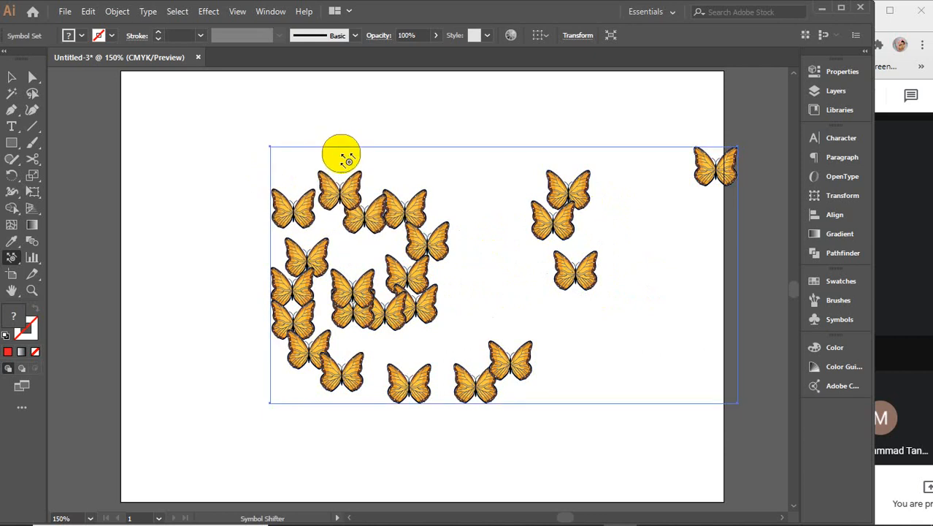
left_click_drag(336, 208, 346, 157)
left_click_drag(358, 188, 355, 141)
mouse_move(426, 219)
left_mouse_down()
mouse_move(405, 202)
mouse_move(433, 150)
left_mouse_up()
left_click_drag(396, 202, 441, 167)
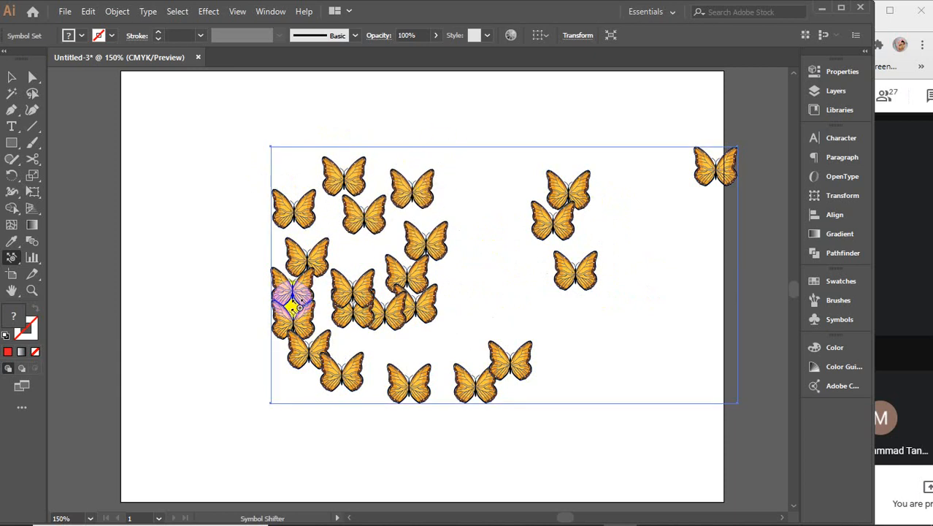
Spread the overlapping butterflies on the set's left edge apart, and shift the far upper-right butterfly back inside the artboard
mouse_move(283, 292)
left_mouse_down()
mouse_move(171, 256)
mouse_move(198, 268)
left_mouse_up()
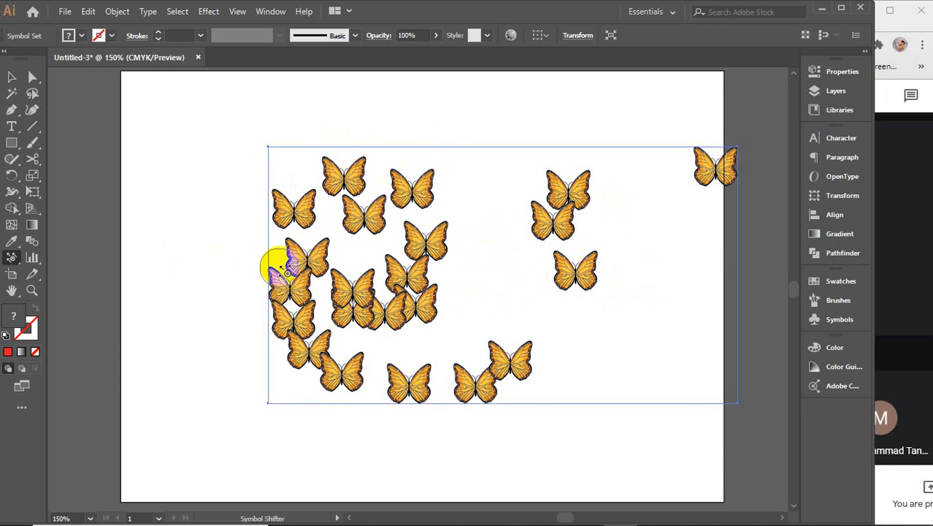
left_click_drag(286, 261, 339, 228)
left_click_drag(298, 281, 266, 313)
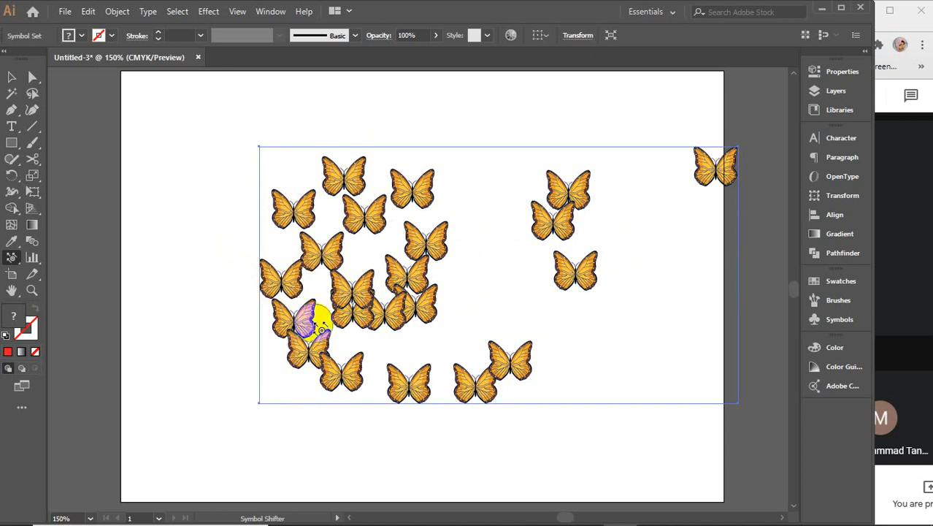
left_click_drag(322, 313, 183, 313)
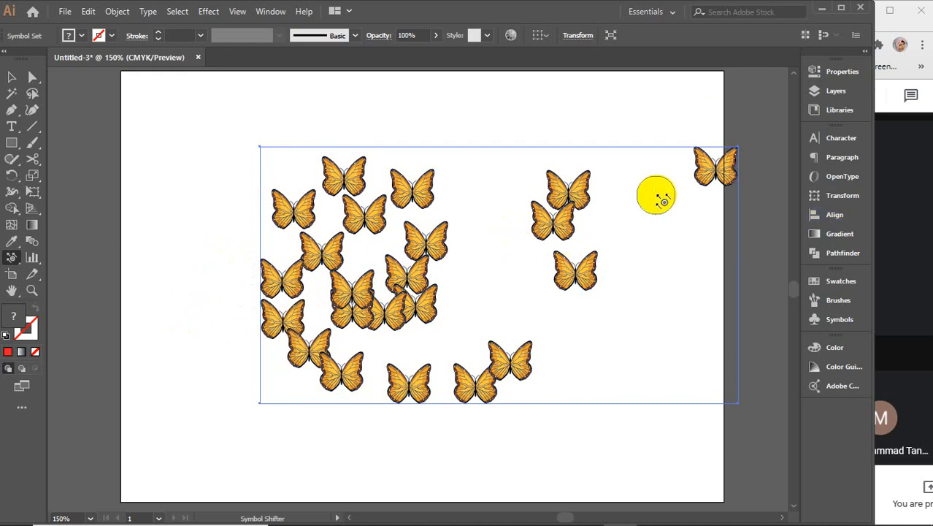
mouse_move(718, 162)
left_mouse_down()
mouse_move(630, 188)
mouse_move(618, 206)
left_mouse_up()
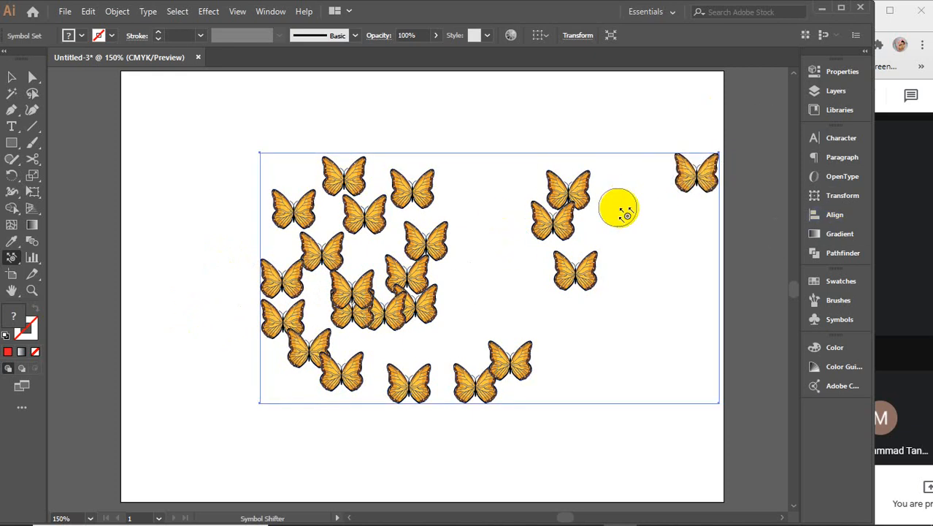
left_click(11, 260)
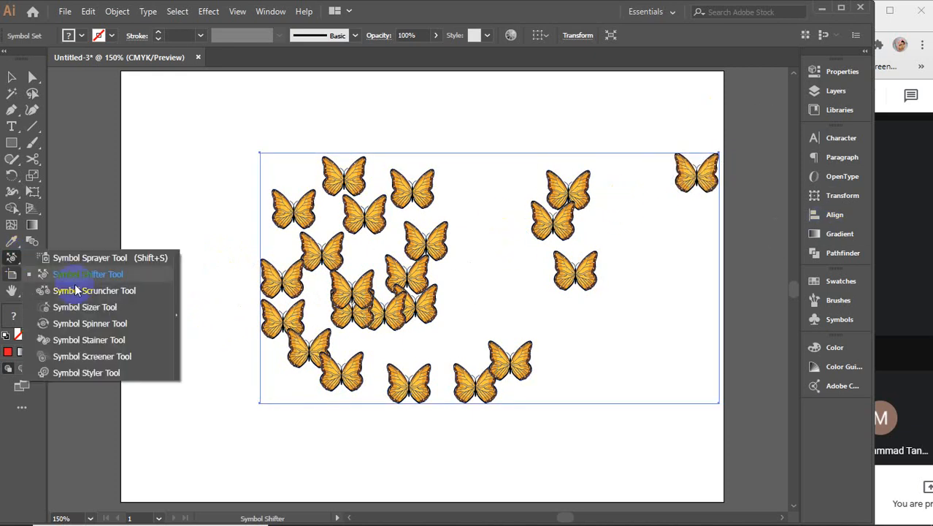
left_click(139, 291)
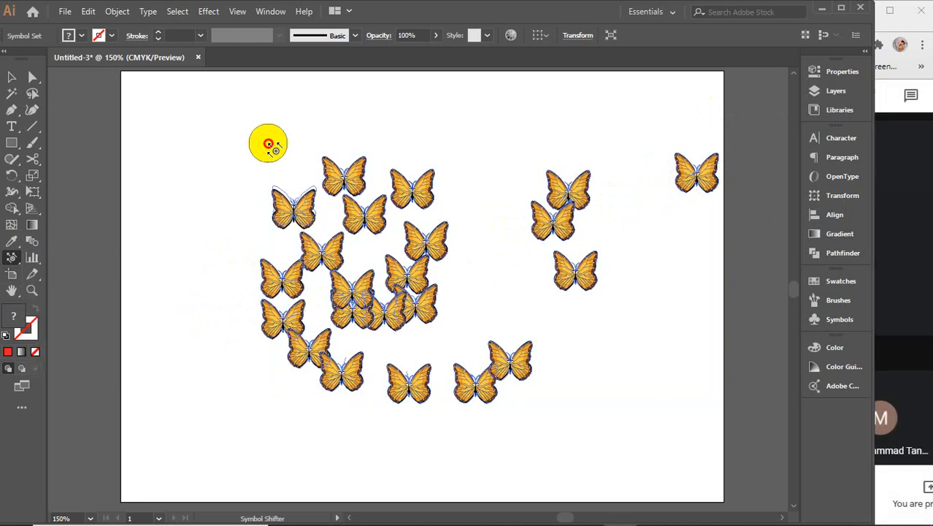
Shift the set's upper-left butterfly outward, up and to the left, with the Symbol Shifter
left_click_drag(268, 144, 291, 203)
left_click_drag(179, 182, 286, 209)
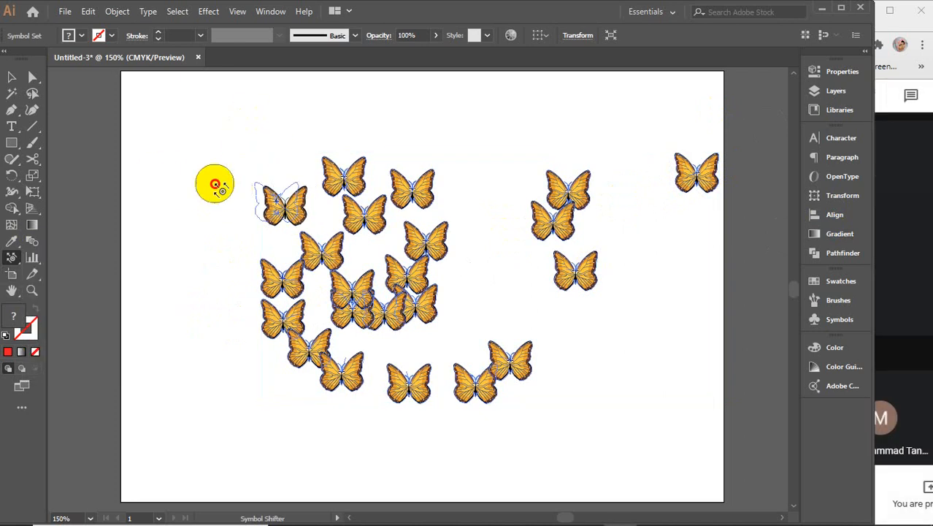
mouse_move(214, 185)
left_mouse_down()
mouse_move(280, 220)
mouse_move(284, 208)
mouse_move(71, 100)
left_mouse_up()
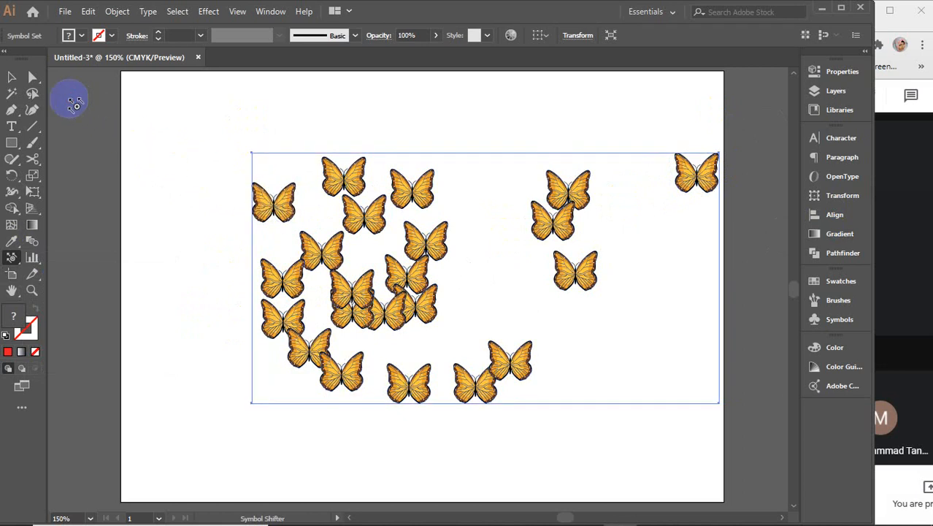
left_click(279, 200)
mouse_move(272, 205)
left_mouse_down()
mouse_move(188, 144)
mouse_move(246, 184)
mouse_move(181, 153)
mouse_move(167, 157)
mouse_move(279, 212)
mouse_move(172, 139)
left_mouse_up()
Shift the middle-left and lower-left butterflies outward to the left so they stand apart from each other
mouse_move(301, 276)
left_mouse_down()
mouse_move(228, 260)
mouse_move(298, 300)
mouse_move(206, 238)
left_mouse_up()
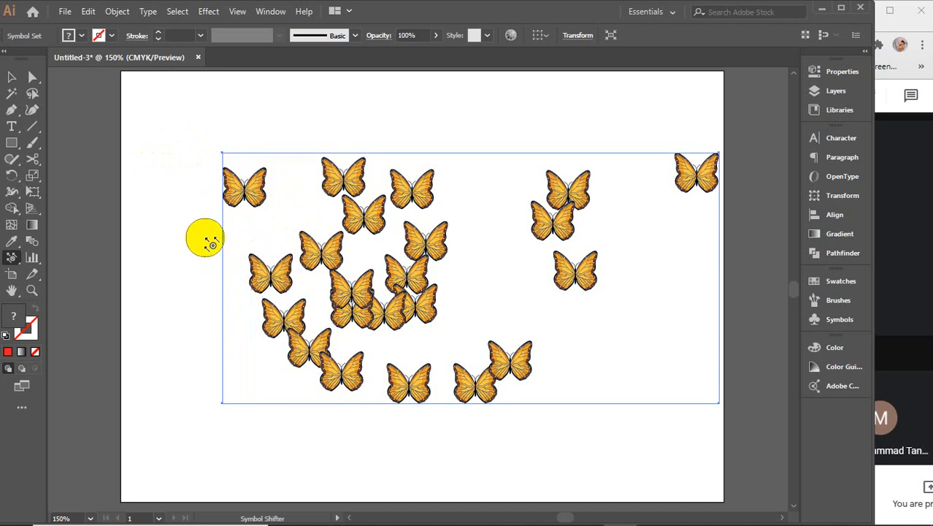
left_click_drag(289, 277, 205, 262)
left_click_drag(303, 292, 171, 243)
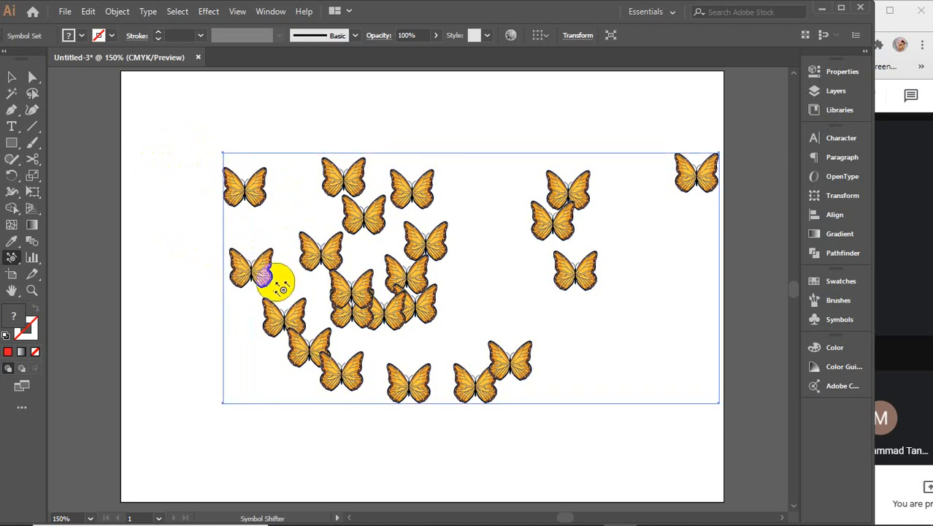
mouse_move(280, 282)
left_mouse_down()
mouse_move(72, 196)
mouse_move(287, 285)
mouse_move(131, 217)
left_mouse_up()
left_click_drag(311, 327, 112, 292)
mouse_move(301, 295)
left_mouse_down()
mouse_move(155, 358)
mouse_move(238, 368)
left_mouse_up()
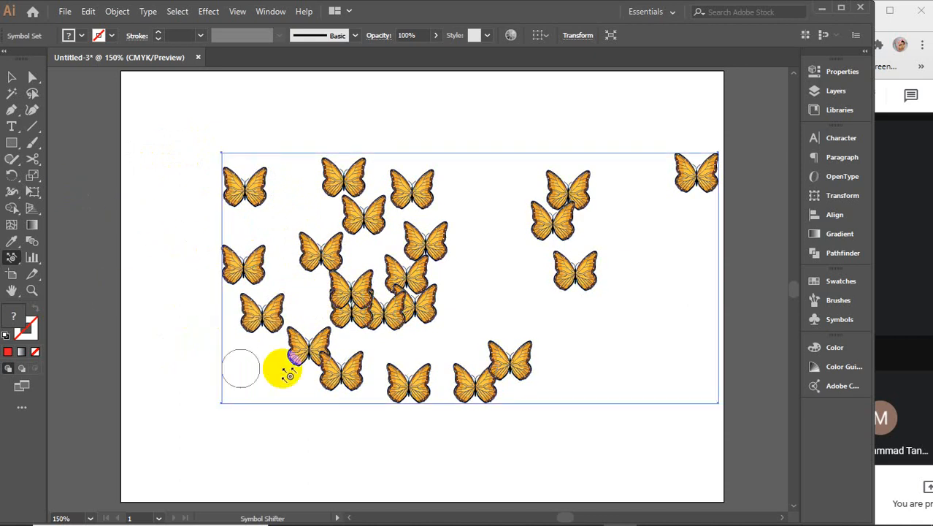
mouse_move(350, 334)
left_mouse_down()
mouse_move(206, 385)
mouse_move(247, 393)
left_mouse_up()
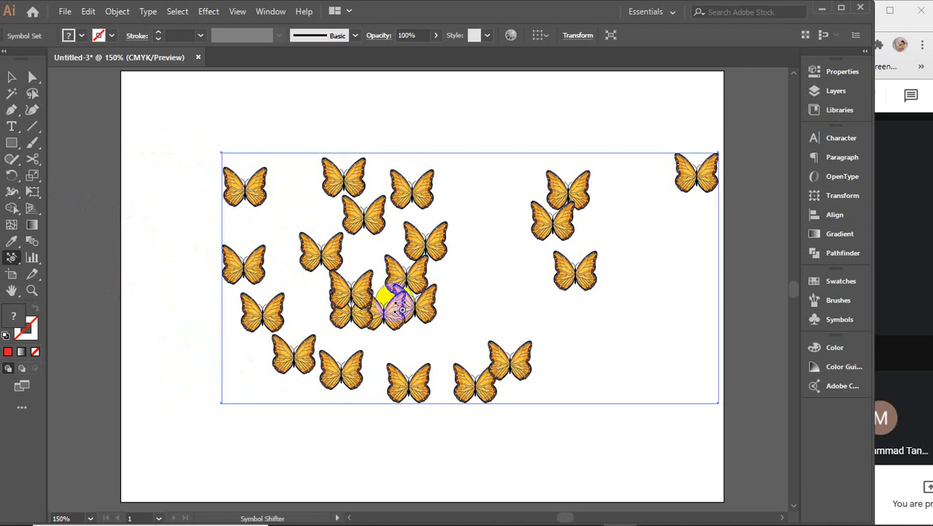
Pull the butterflies of the set closer together with the Symbol Scruncher, sweeping from the central cluster toward the upper-left butterfly
mouse_move(371, 292)
left_mouse_down()
mouse_move(380, 250)
mouse_move(381, 283)
mouse_move(365, 299)
mouse_move(346, 368)
left_mouse_up()
left_click(401, 305)
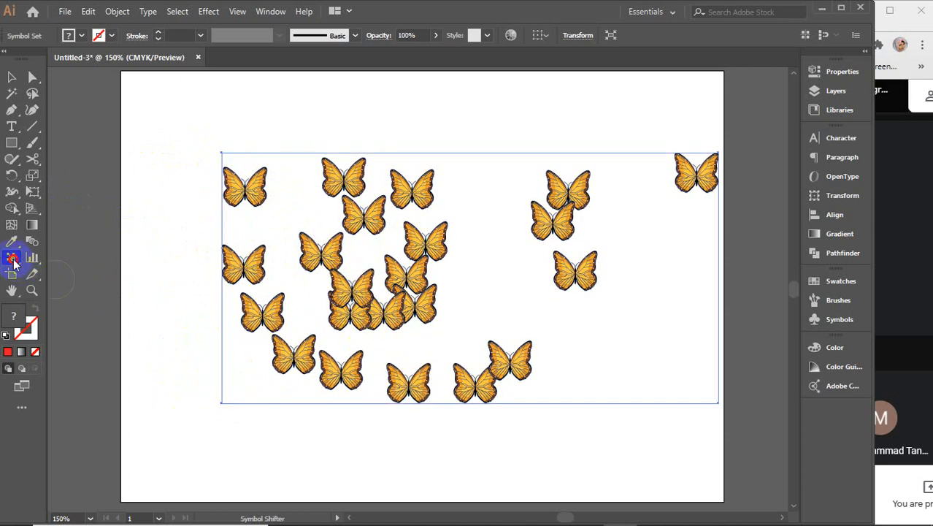
left_click_drag(13, 262, 97, 288)
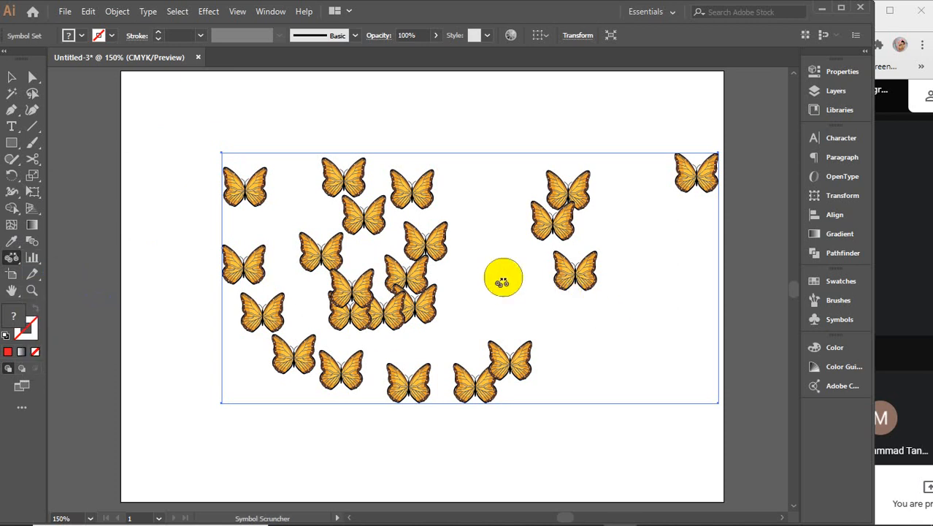
left_click(468, 284)
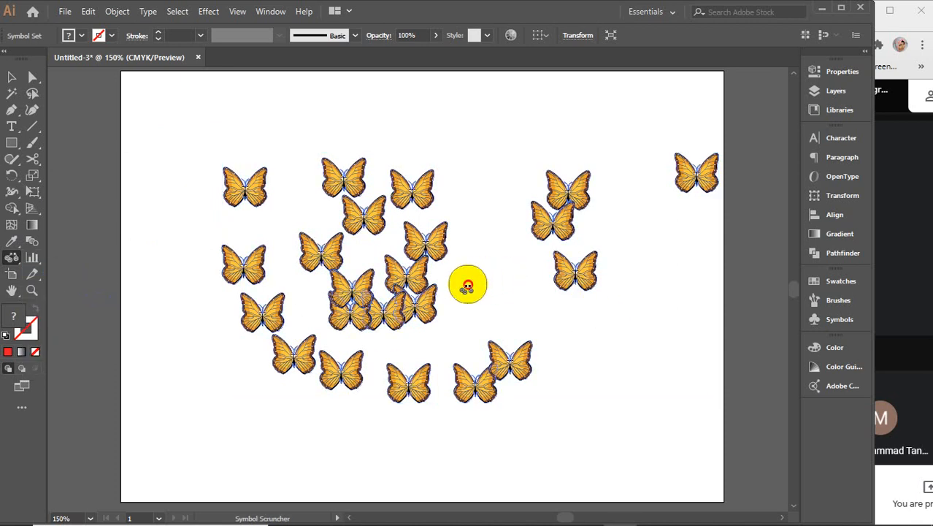
left_click(468, 284)
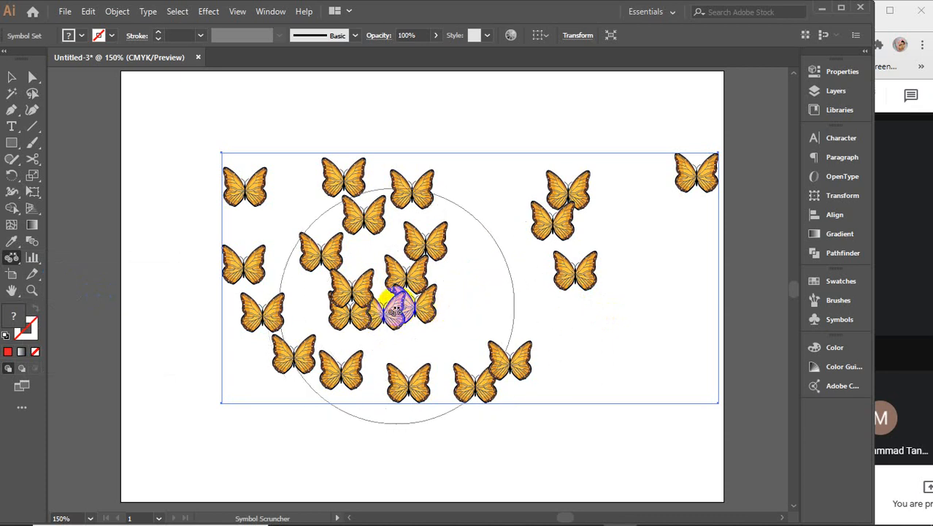
mouse_move(394, 306)
left_mouse_down()
mouse_move(412, 323)
mouse_move(433, 264)
mouse_move(343, 211)
mouse_move(308, 256)
mouse_move(415, 316)
mouse_move(441, 230)
mouse_move(363, 293)
mouse_move(600, 259)
mouse_move(456, 187)
mouse_move(364, 270)
mouse_move(562, 237)
mouse_move(410, 202)
mouse_move(485, 259)
mouse_move(344, 204)
mouse_move(476, 287)
mouse_move(381, 277)
mouse_move(381, 259)
mouse_move(380, 287)
mouse_move(395, 286)
mouse_move(306, 240)
mouse_move(271, 170)
left_mouse_up()
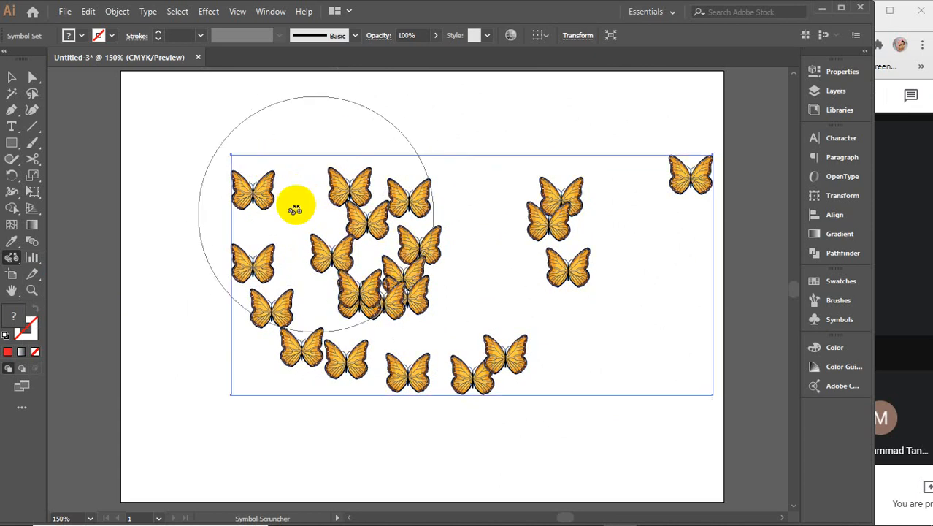
Try further Symbol Scruncher strokes across the set's left and middle butterflies, and undo all the scrunching strokes
mouse_move(295, 210)
left_mouse_down()
mouse_move(462, 271)
mouse_move(396, 246)
mouse_move(458, 284)
mouse_move(415, 332)
mouse_move(411, 298)
mouse_move(386, 281)
left_mouse_up()
mouse_move(325, 255)
left_mouse_down()
mouse_move(477, 291)
mouse_move(486, 276)
mouse_move(628, 198)
mouse_move(341, 234)
mouse_move(428, 289)
left_mouse_up()
key("ctrl")
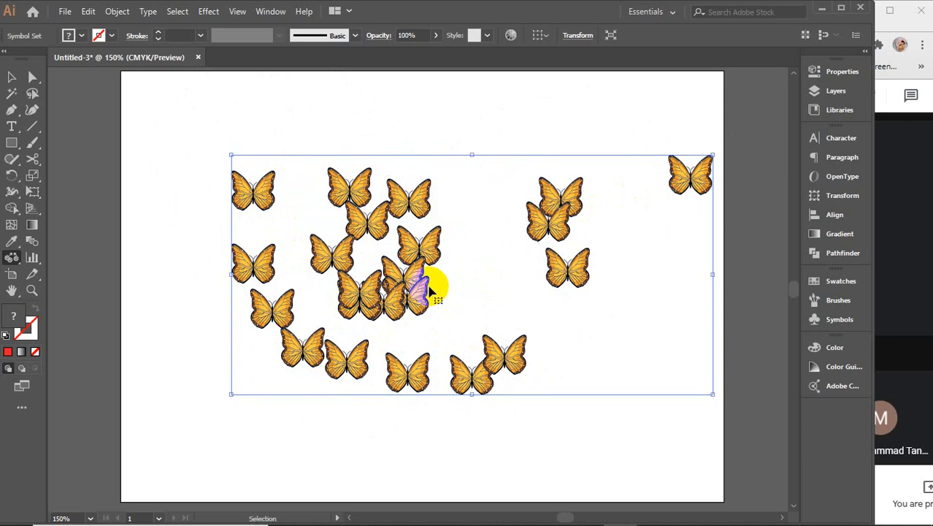
key("ctrl+z")
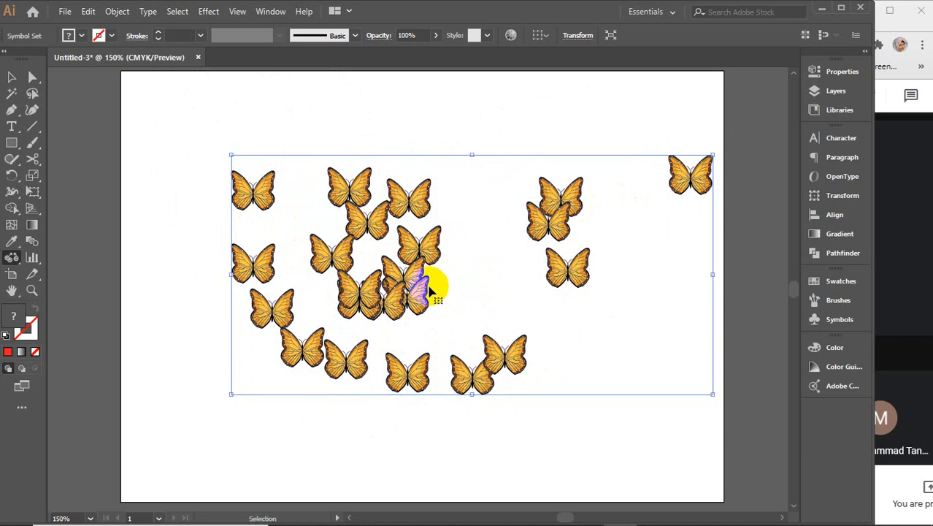
key("ctrl+z")
key("ctrl+z")
key("ctrl+z")
key("ctrl+z")
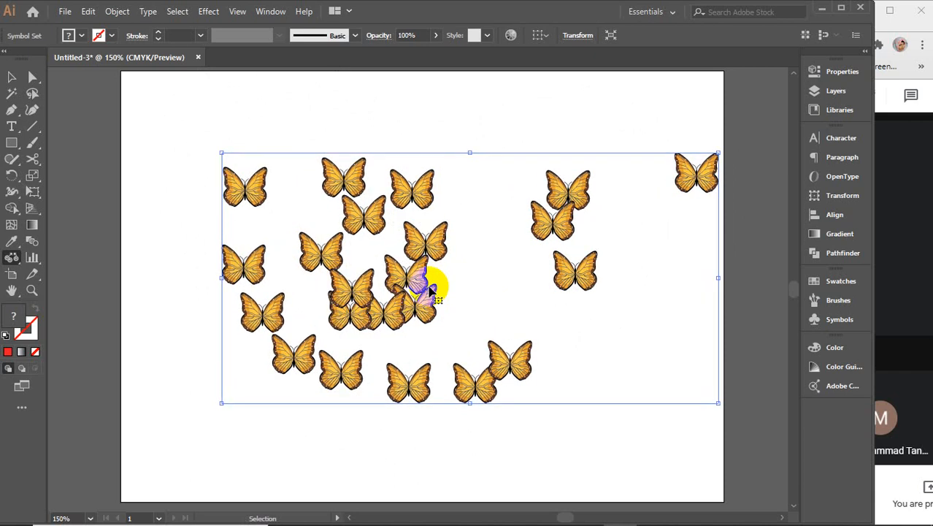
Restore the first scrunch and toggle it off and on to compare the butterfly spacing, leaving it applied
key("ctrl+shift+z")
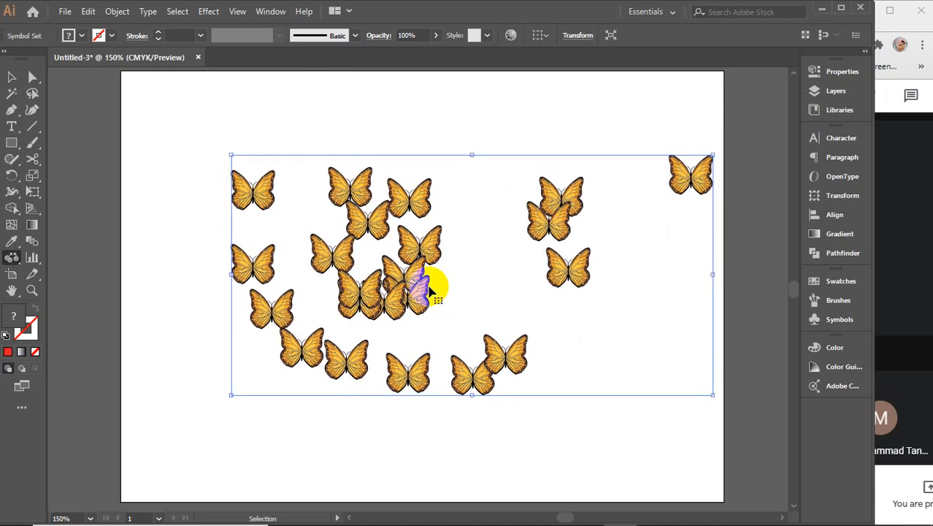
key("ctrl+z")
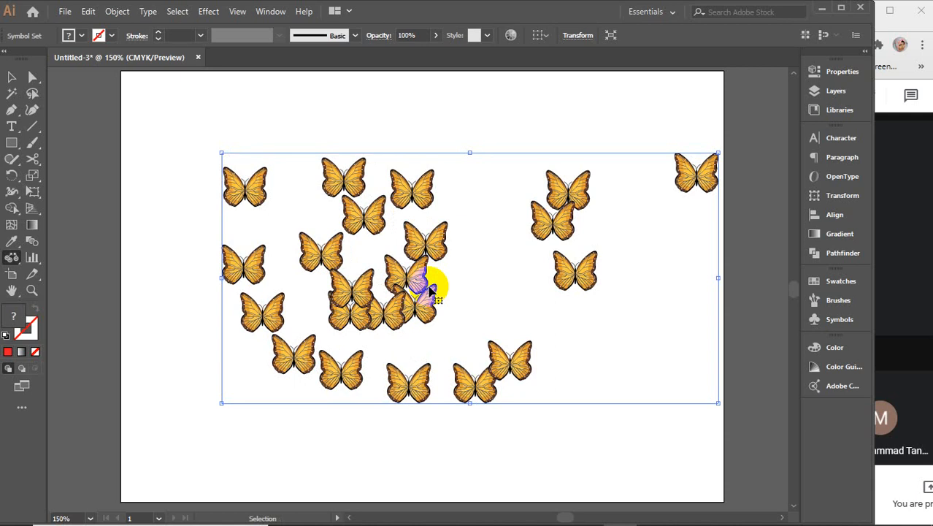
key("ctrl+shift+z")
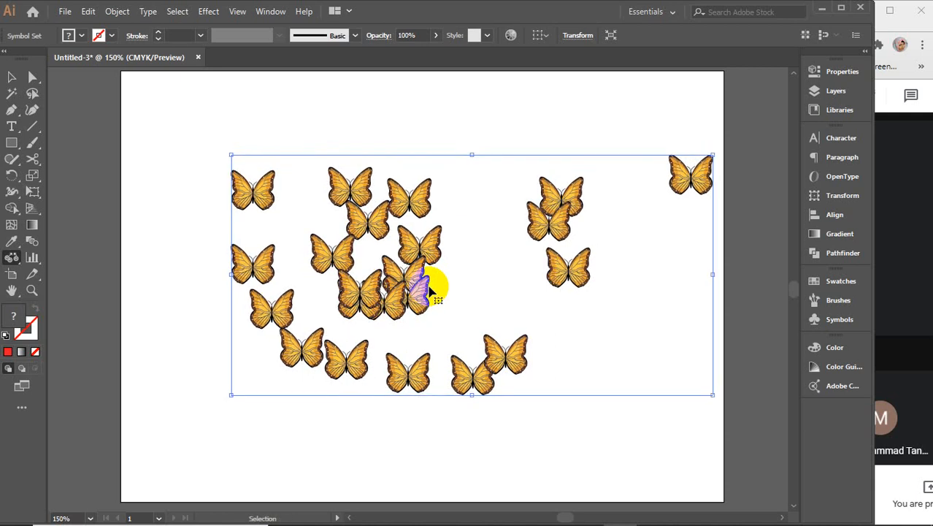
key("ctrl+z")
key("ctrl+shift+z")
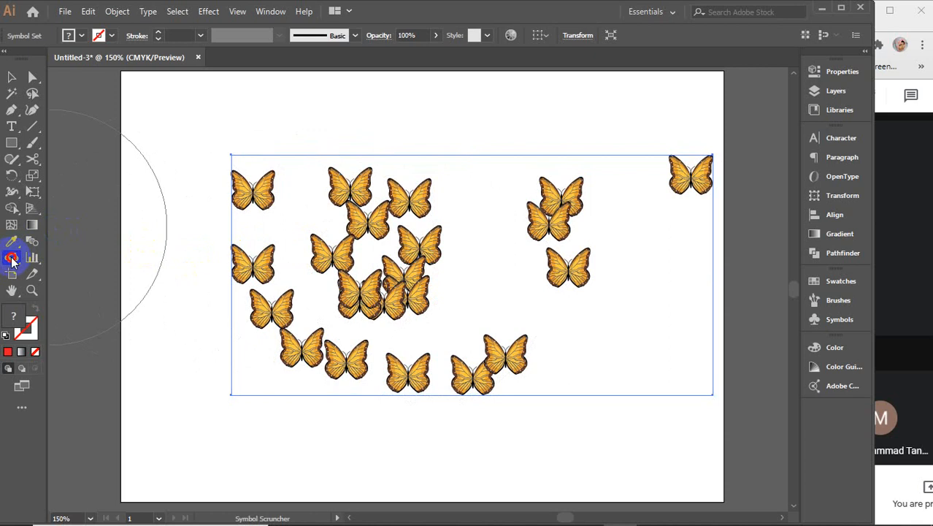
Using a reduced Symbol Sizer brush, enlarge the lowest butterfly of the right-hand group, then the lower-left and upper-left butterflies
left_click_drag(11, 261, 97, 304)
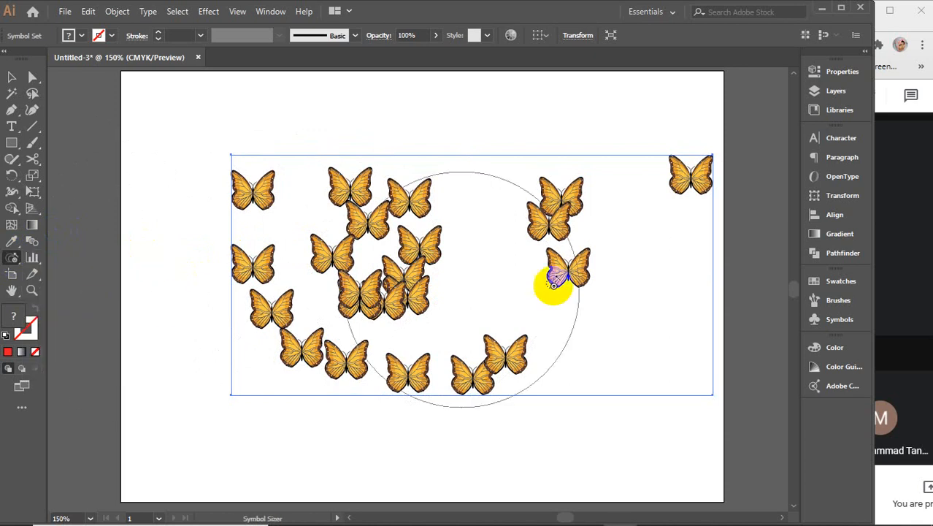
key("bracketleft")
key("bracketleft")
key("bracketleft")
key("bracketleft")
key("bracketleft")
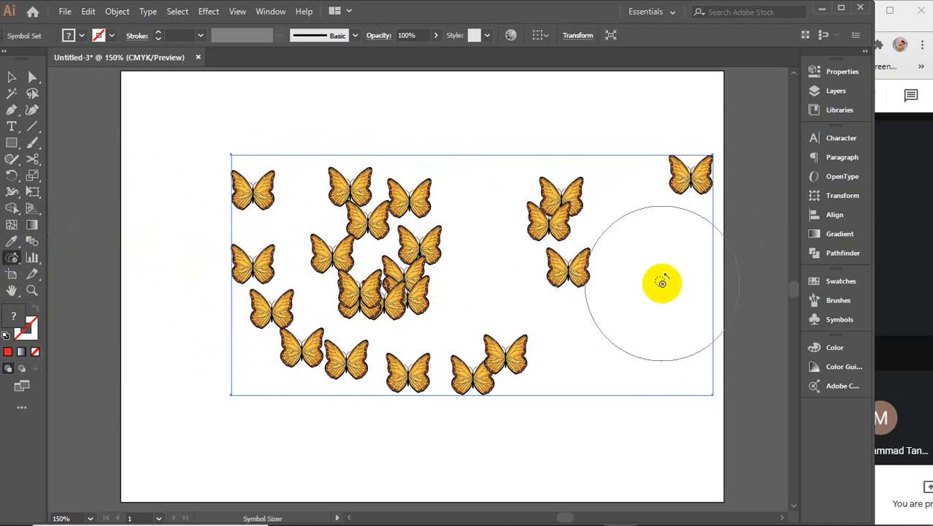
key("bracketleft")
key("bracketleft")
key("bracketleft")
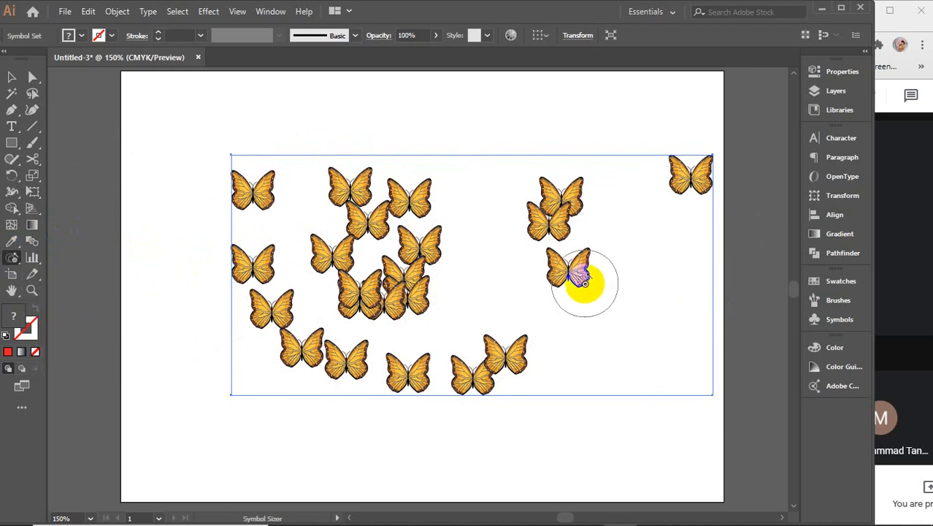
left_click_drag(585, 284, 559, 283)
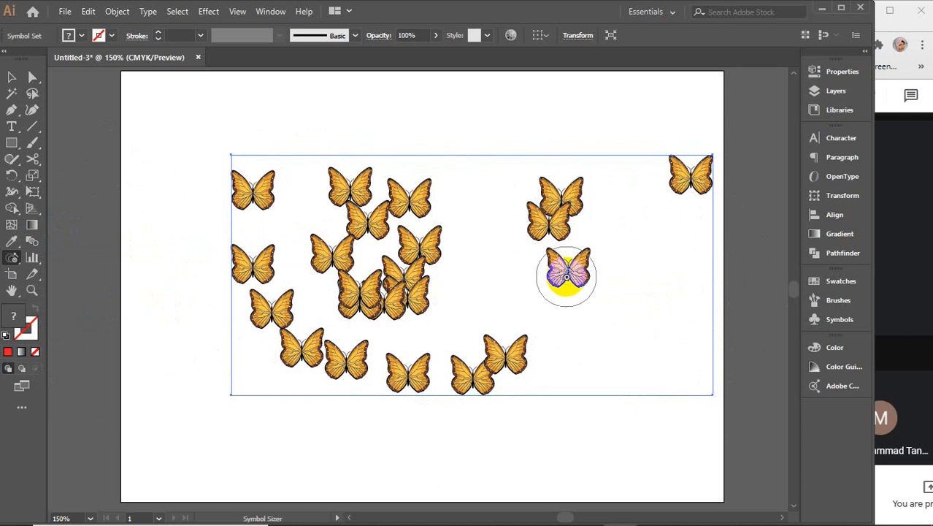
left_click_drag(567, 277, 565, 283)
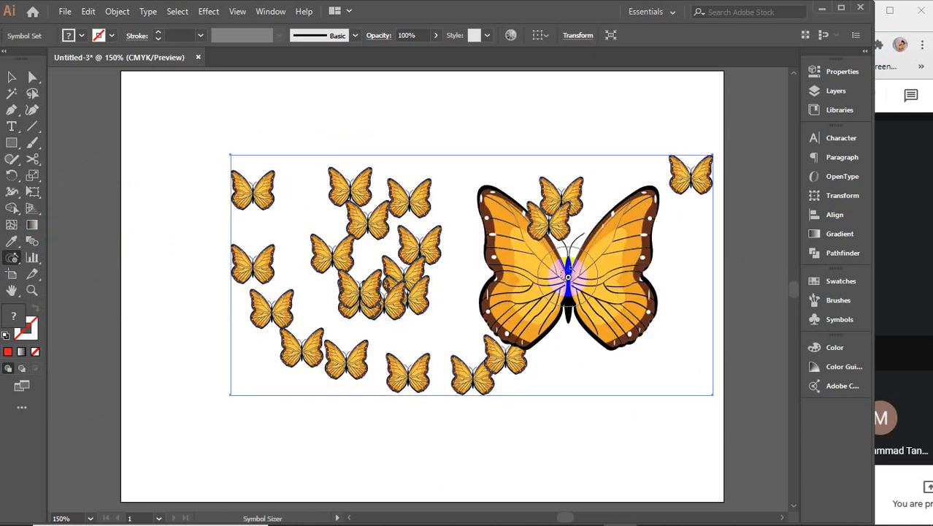
mouse_move(273, 304)
left_mouse_down()
mouse_move(262, 307)
mouse_move(269, 296)
left_mouse_up()
left_click_drag(263, 193, 261, 193)
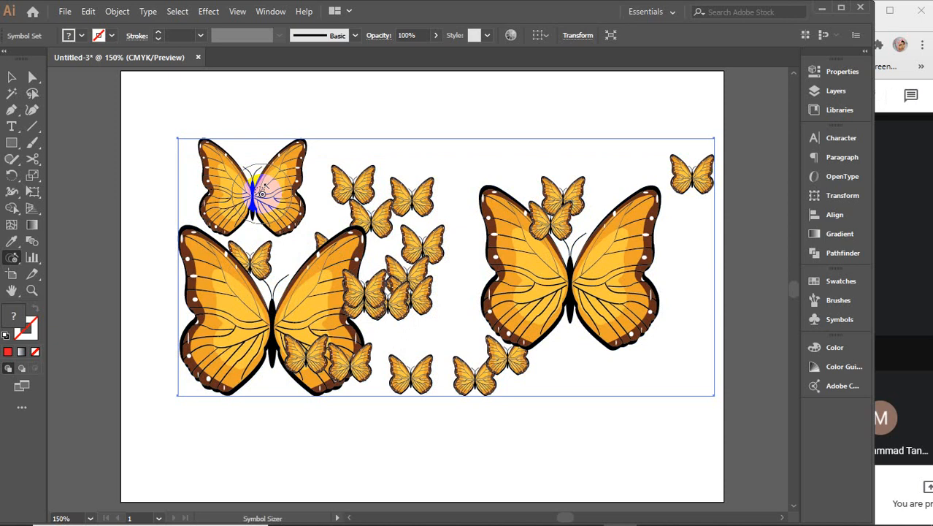
Increase the Symbol Sizer brush size and enlarge the upper-middle butterflies and one butterfly at the set's lower edge
key("bracketright")
key("bracketright")
key("bracketright")
key("bracketright")
key("bracketright")
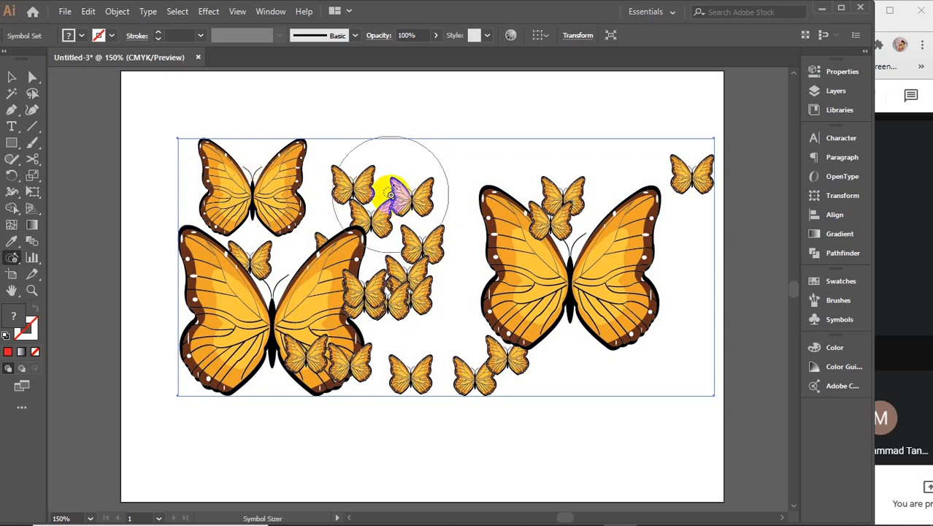
key("bracketright")
key("bracketright")
key("bracketright")
left_click_drag(385, 193, 385, 194)
left_click_drag(385, 194, 384, 192)
left_click(463, 380)
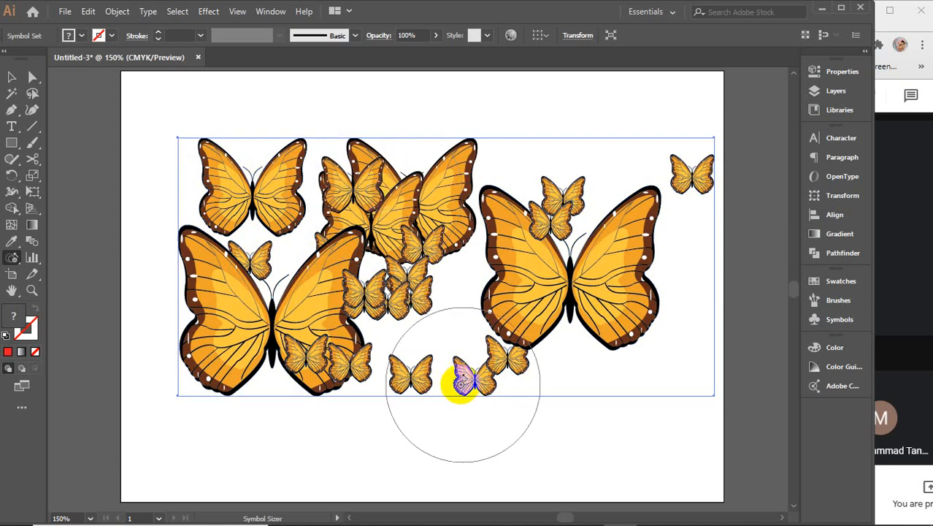
left_click_drag(463, 380, 450, 380)
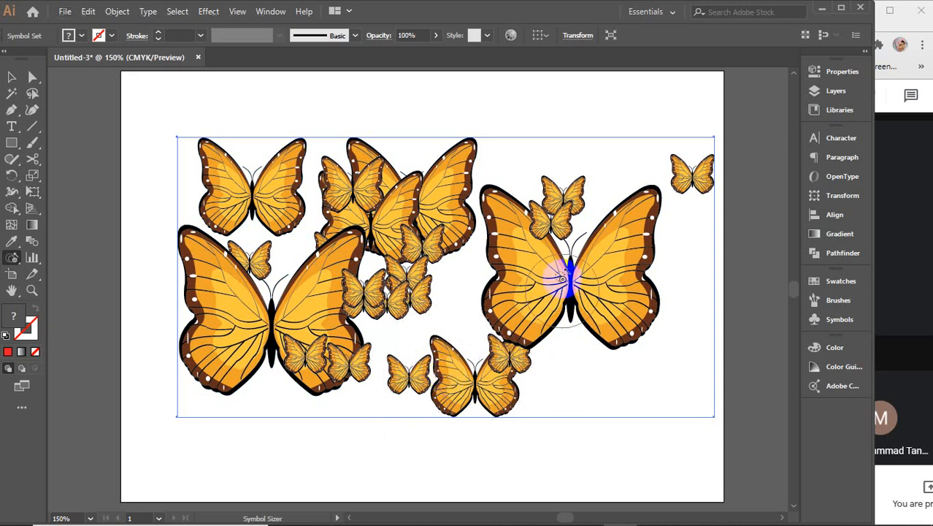
Shrink the huge right-hand butterfly to a tiny one with the Symbol Sizer's reducing mode
left_click(565, 284)
left_click(571, 291)
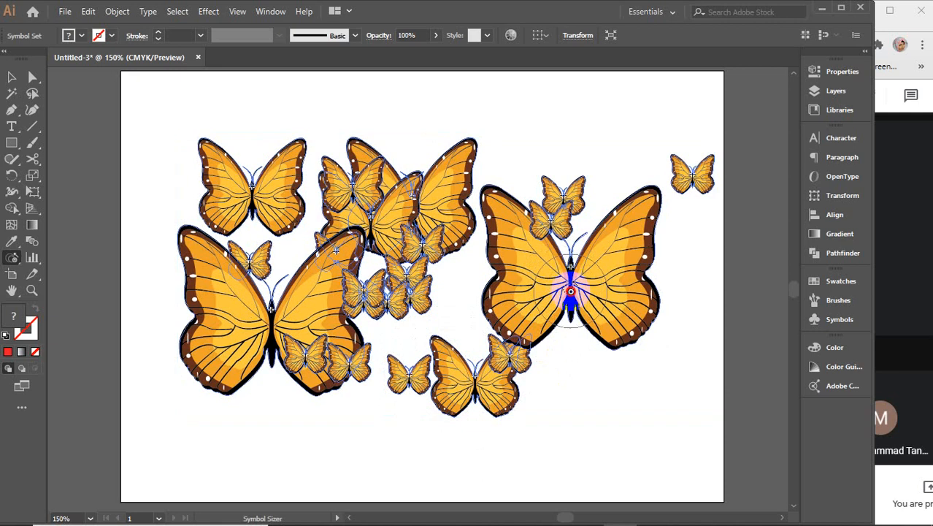
left_click(576, 295)
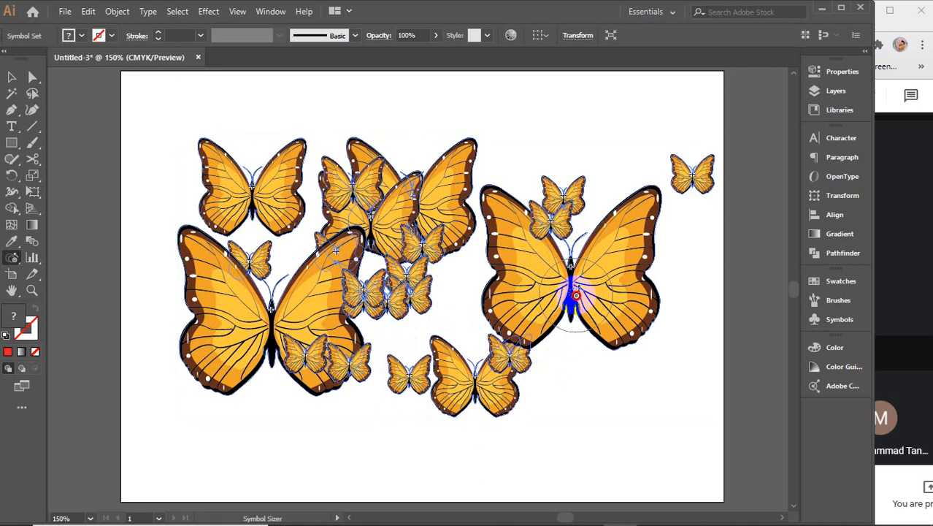
left_click(576, 294)
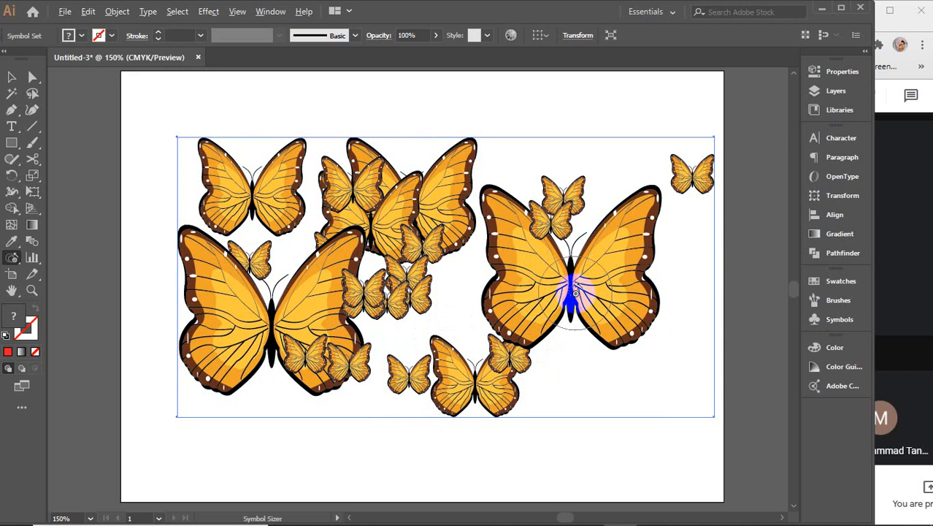
left_click(575, 292)
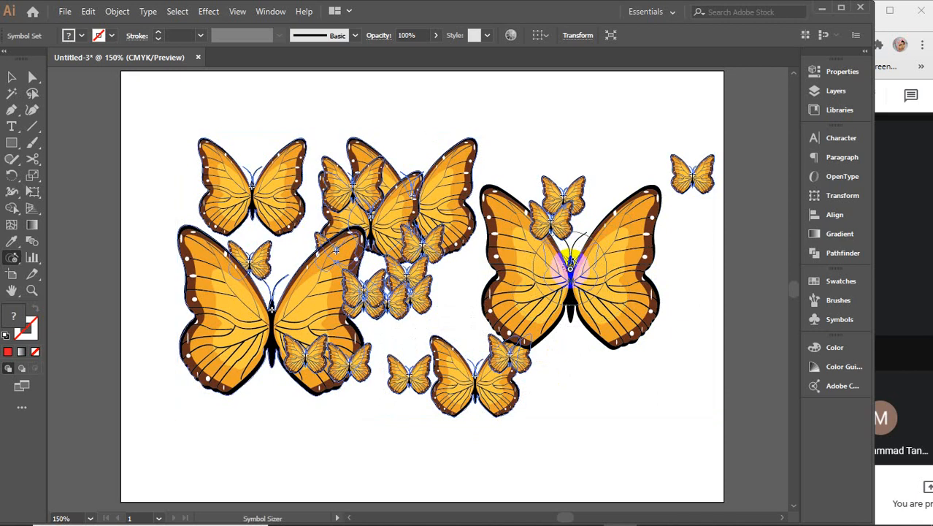
left_click(569, 269, "alt")
left_click(569, 269, "alt")
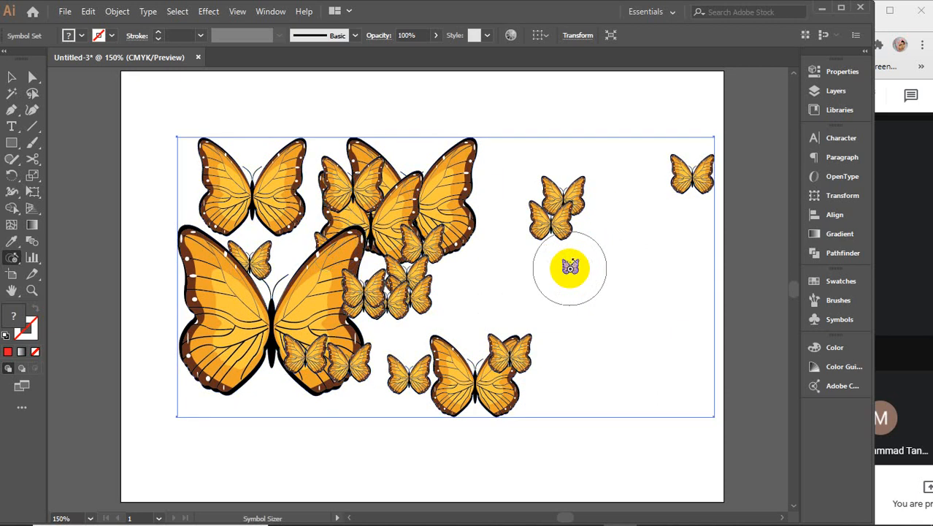
Shrink the other butterflies across the set with the Symbol Sizer, finishing along the lower edge
left_click(392, 208)
left_click_drag(392, 209, 365, 221)
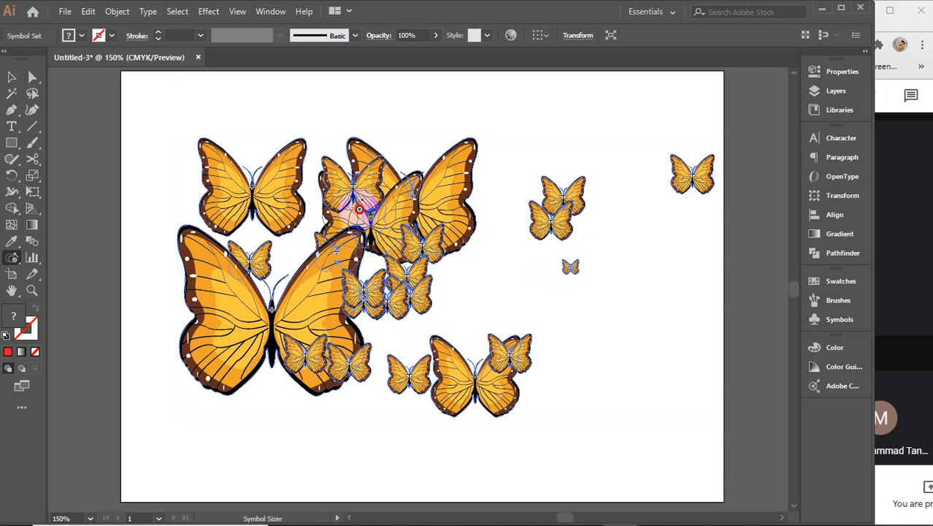
mouse_move(359, 189)
left_mouse_down()
mouse_move(424, 197)
mouse_move(413, 255)
left_mouse_up()
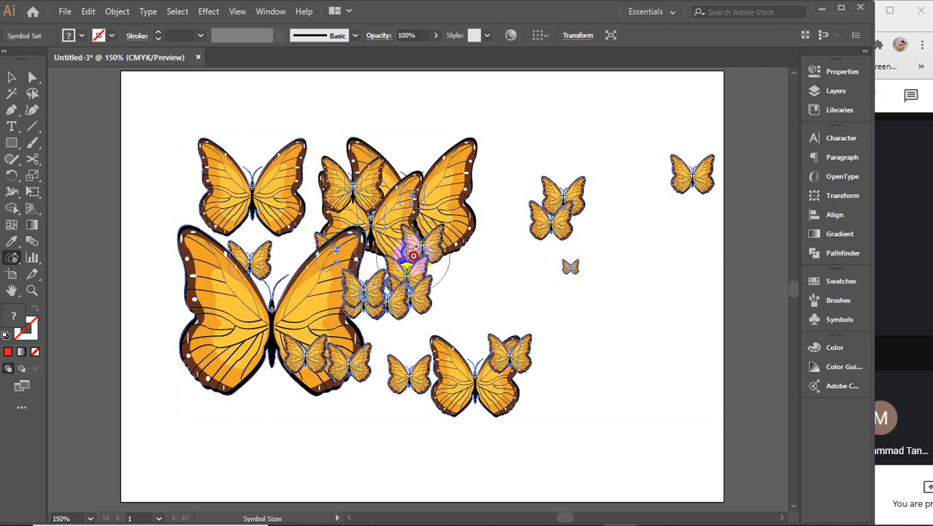
mouse_move(363, 304)
left_mouse_down()
mouse_move(398, 350)
mouse_move(428, 366)
mouse_move(474, 382)
mouse_move(504, 370)
left_mouse_up()
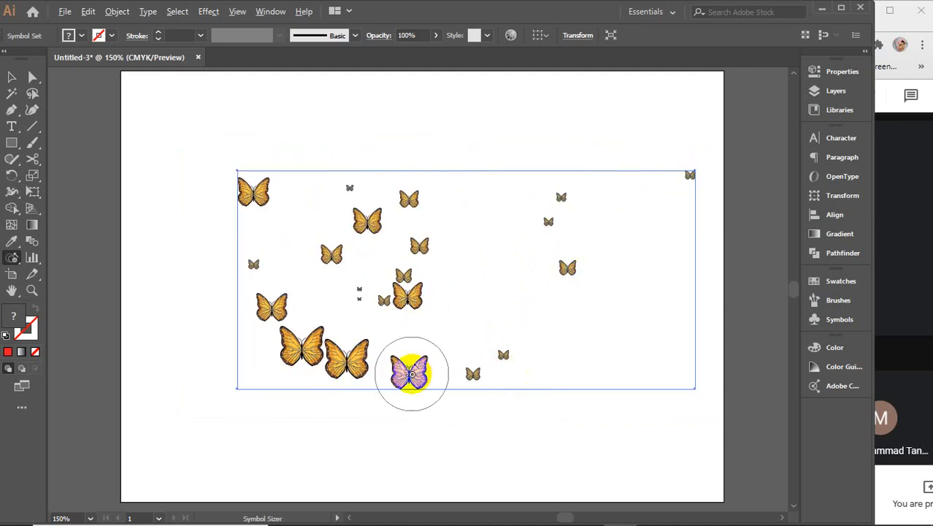
mouse_move(411, 374)
left_mouse_down()
mouse_move(296, 343)
mouse_move(334, 363)
mouse_move(454, 378)
mouse_move(346, 358)
left_mouse_up()
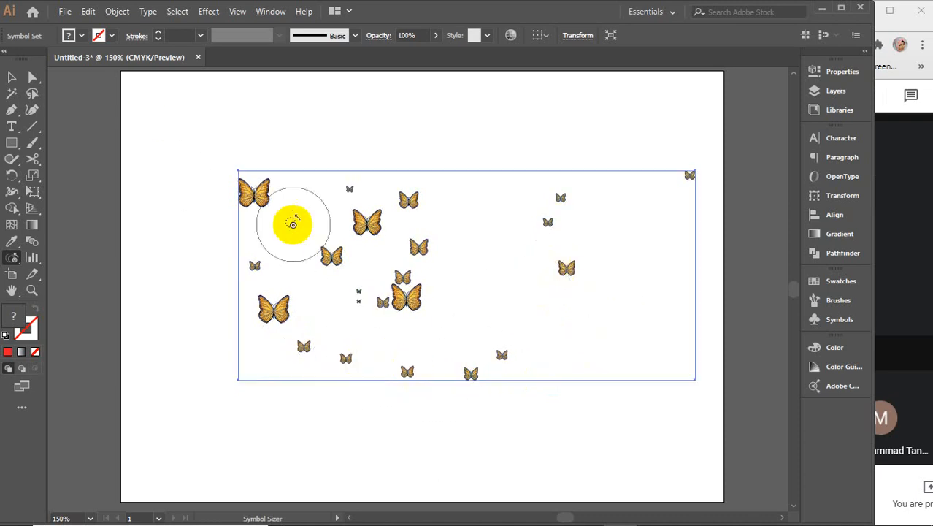
Enlarge the butterflies across the set by varying amounts with the Symbol Sizer, making the central ones the largest
left_click(265, 201)
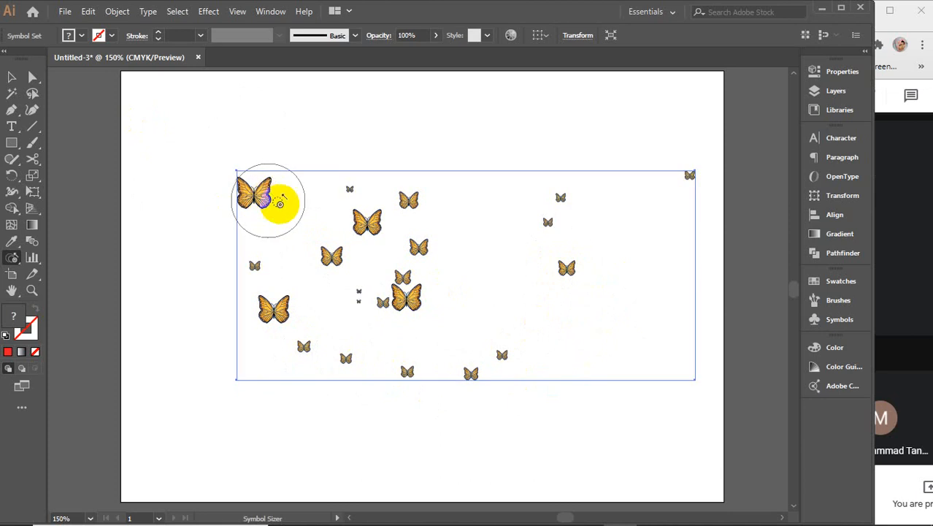
left_click(347, 195)
left_click(412, 200)
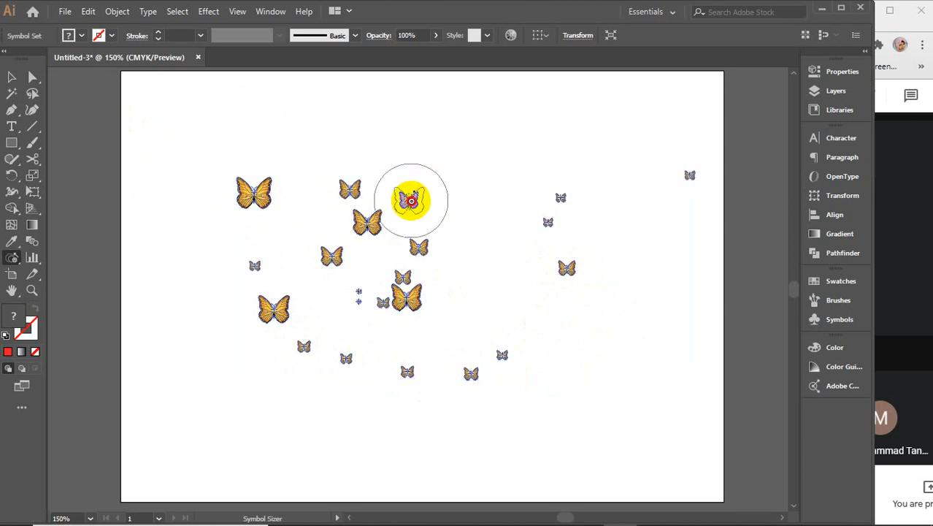
left_click(558, 198)
mouse_move(558, 199)
left_mouse_down()
mouse_move(551, 227)
mouse_move(565, 272)
left_mouse_up()
mouse_move(509, 261)
left_mouse_down()
mouse_move(296, 245)
mouse_move(240, 260)
mouse_move(403, 276)
mouse_move(413, 305)
mouse_move(353, 245)
mouse_move(392, 226)
mouse_move(250, 271)
mouse_move(298, 346)
mouse_move(379, 370)
mouse_move(438, 374)
mouse_move(508, 352)
mouse_move(369, 313)
mouse_move(362, 292)
mouse_move(426, 267)
mouse_move(435, 273)
mouse_move(398, 303)
mouse_move(501, 240)
mouse_move(687, 177)
left_mouse_up()
mouse_move(240, 229)
left_mouse_down()
mouse_move(267, 294)
mouse_move(388, 363)
mouse_move(530, 353)
mouse_move(335, 367)
mouse_move(502, 373)
mouse_move(558, 264)
mouse_move(520, 210)
mouse_move(345, 268)
mouse_move(349, 296)
mouse_move(376, 308)
left_mouse_up()
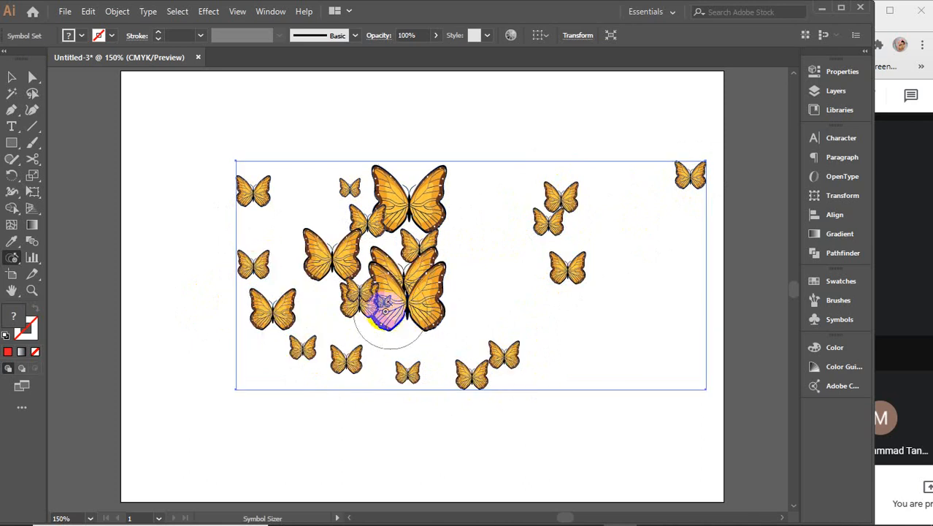
left_click(382, 311)
left_click(306, 262)
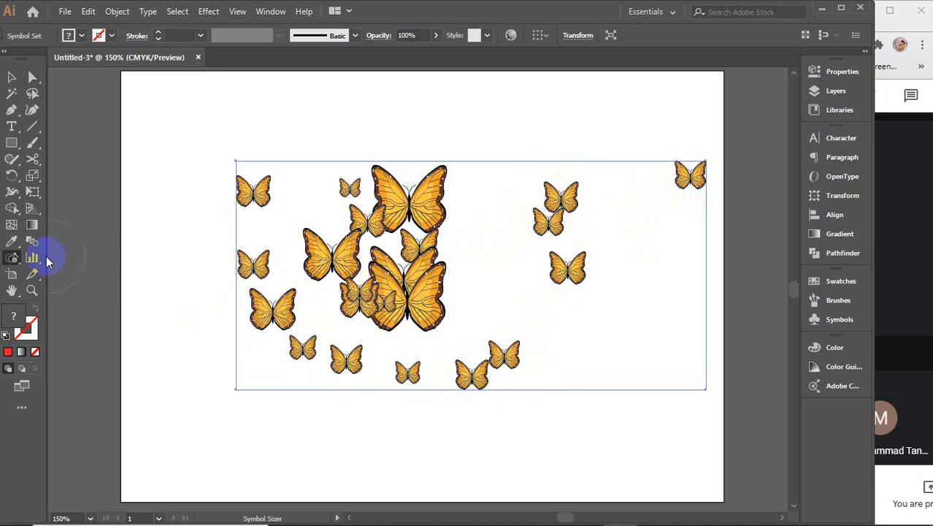
Rotate the butterflies along the left, centre, right and lower edge of the symbol set by varying angles with the Symbol Spinner
left_click(13, 262)
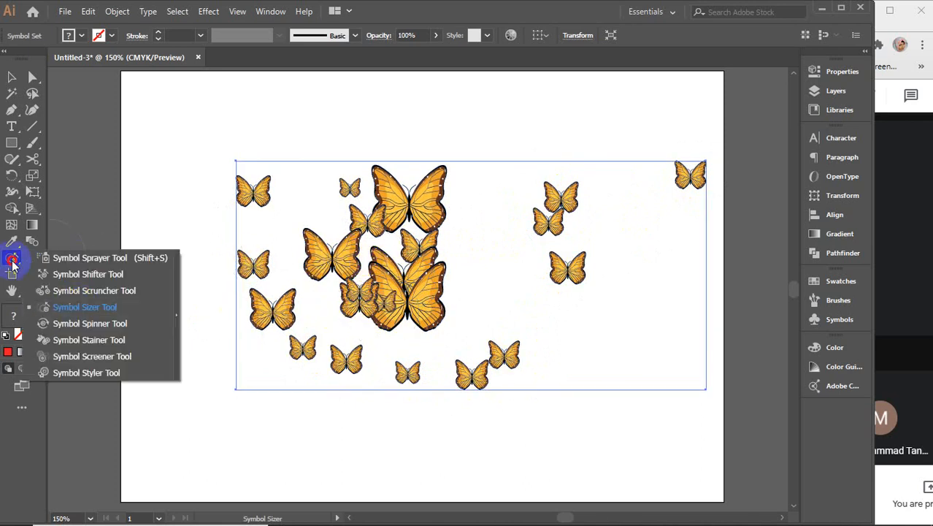
left_click(89, 323)
left_click(257, 192)
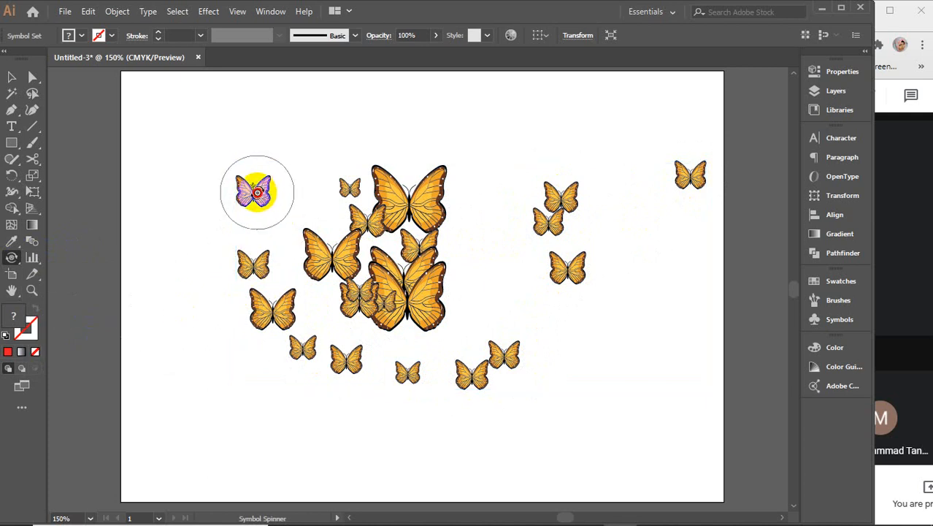
mouse_move(257, 192)
left_mouse_down()
mouse_move(244, 187)
mouse_move(293, 176)
mouse_move(297, 195)
mouse_move(278, 204)
mouse_move(233, 200)
mouse_move(231, 224)
mouse_move(249, 211)
left_mouse_up()
left_click_drag(245, 252, 290, 283)
mouse_move(367, 287)
left_mouse_down()
mouse_move(402, 297)
mouse_move(328, 305)
mouse_move(323, 317)
mouse_move(428, 314)
mouse_move(535, 278)
mouse_move(557, 198)
mouse_move(592, 217)
mouse_move(551, 243)
mouse_move(597, 280)
mouse_move(549, 278)
mouse_move(535, 209)
mouse_move(589, 221)
mouse_move(519, 211)
mouse_move(534, 252)
mouse_move(577, 263)
mouse_move(512, 203)
mouse_move(594, 230)
mouse_move(568, 221)
mouse_move(571, 264)
mouse_move(586, 270)
mouse_move(707, 180)
mouse_move(674, 200)
mouse_move(688, 187)
mouse_move(666, 193)
mouse_move(648, 236)
mouse_move(702, 179)
mouse_move(679, 225)
left_mouse_up()
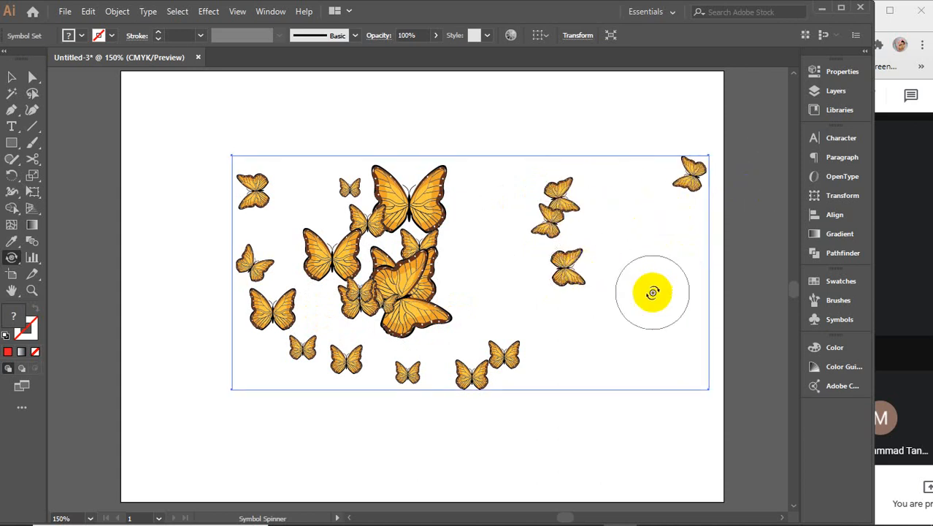
mouse_move(550, 384)
left_mouse_down()
mouse_move(488, 375)
mouse_move(547, 339)
mouse_move(519, 356)
mouse_move(349, 350)
mouse_move(263, 370)
mouse_move(504, 375)
mouse_move(395, 213)
mouse_move(313, 223)
mouse_move(377, 199)
mouse_move(389, 205)
mouse_move(251, 233)
mouse_move(447, 342)
left_mouse_up()
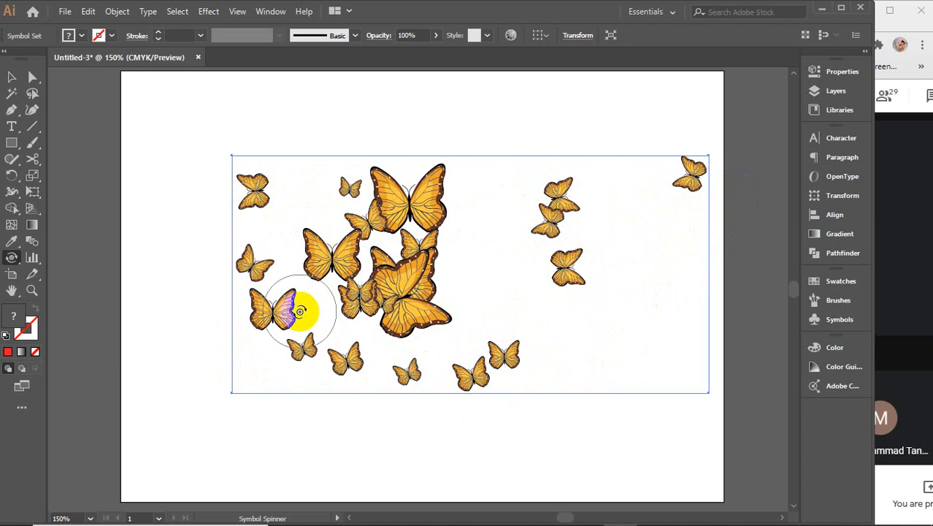
Expand the butterfly symbol set with Object and Fill enabled, and ungroup it into separate, deselected butterflies
left_click(11, 258)
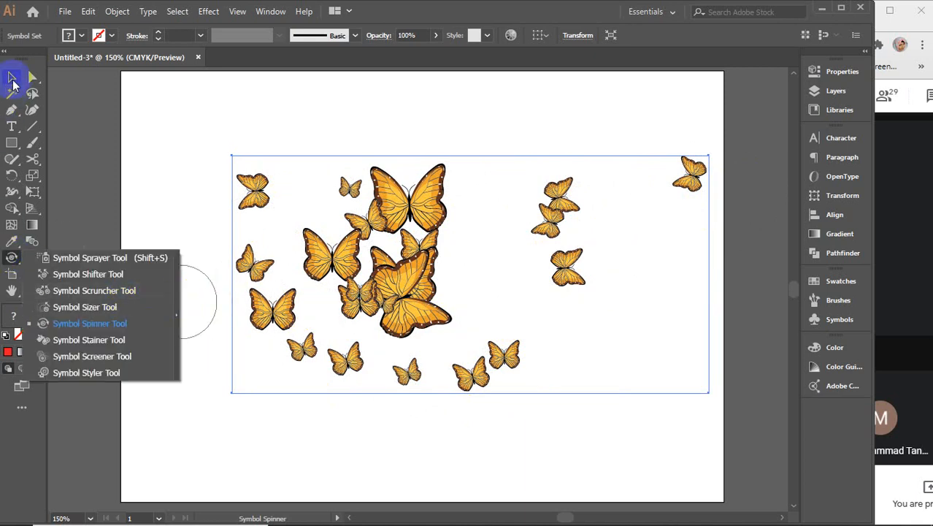
left_click(13, 80)
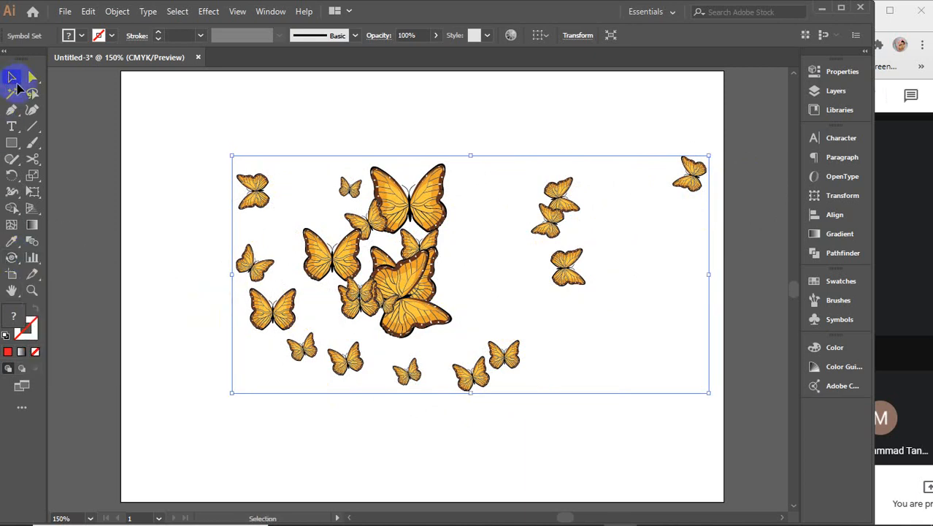
left_click(117, 11)
left_click(210, 167)
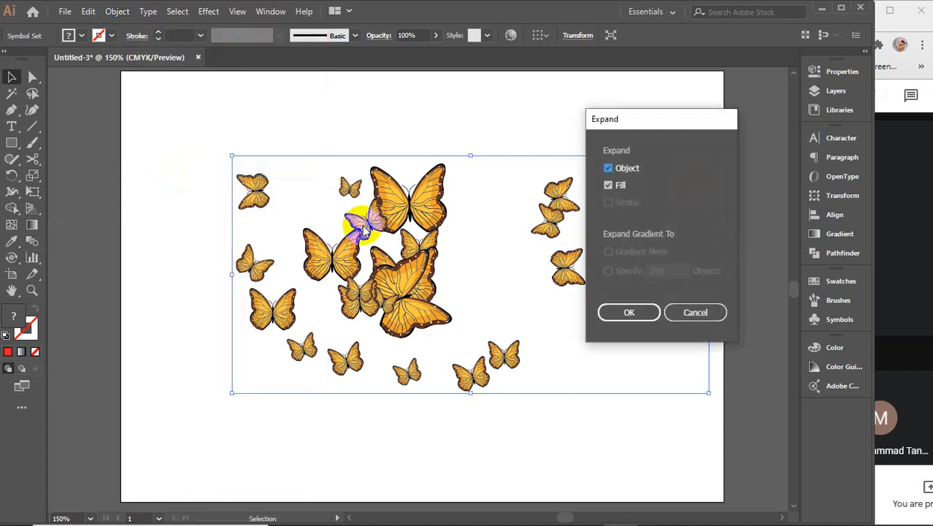
left_click(641, 314)
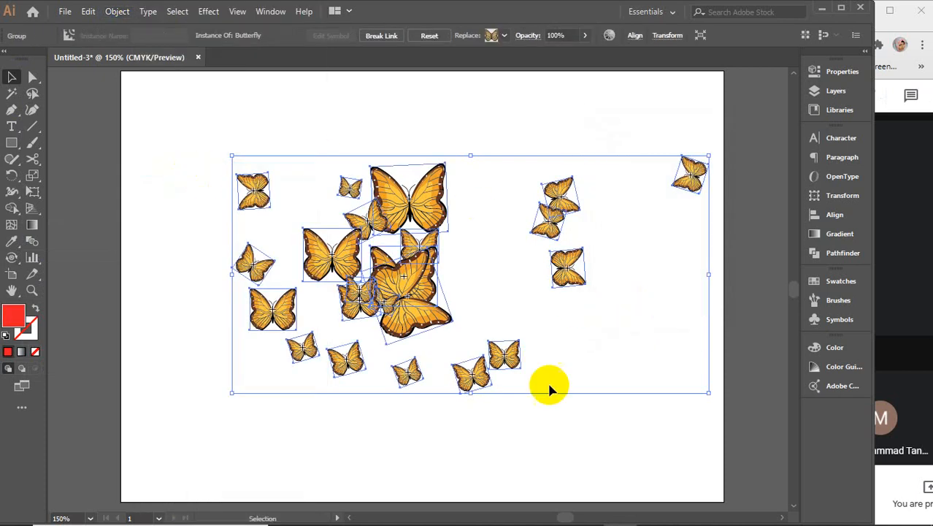
right_click(389, 201)
left_click(454, 315)
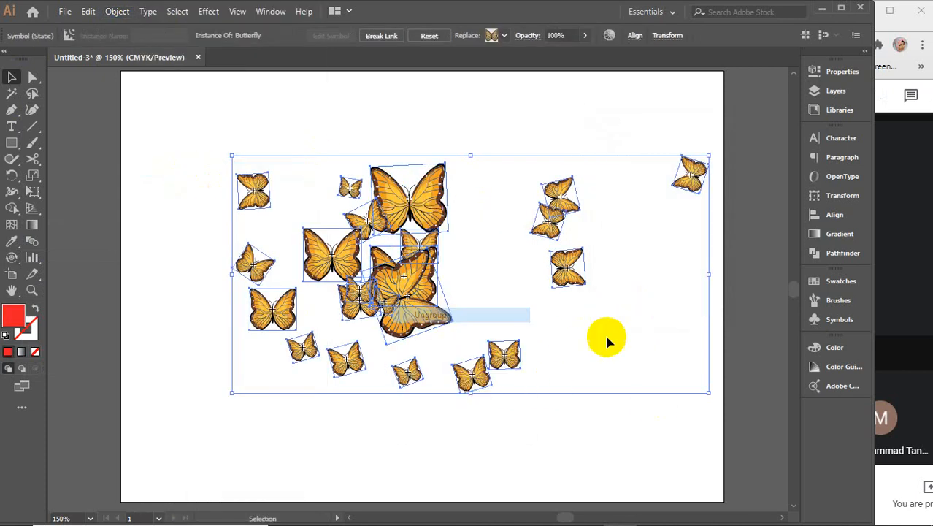
left_click(757, 348)
Spread the four small right-hand butterflies outward and move the large upper-middle butterfly into the gap between them
left_click_drag(557, 197, 623, 108)
left_click_drag(689, 184, 657, 328)
left_click_drag(548, 221, 526, 126)
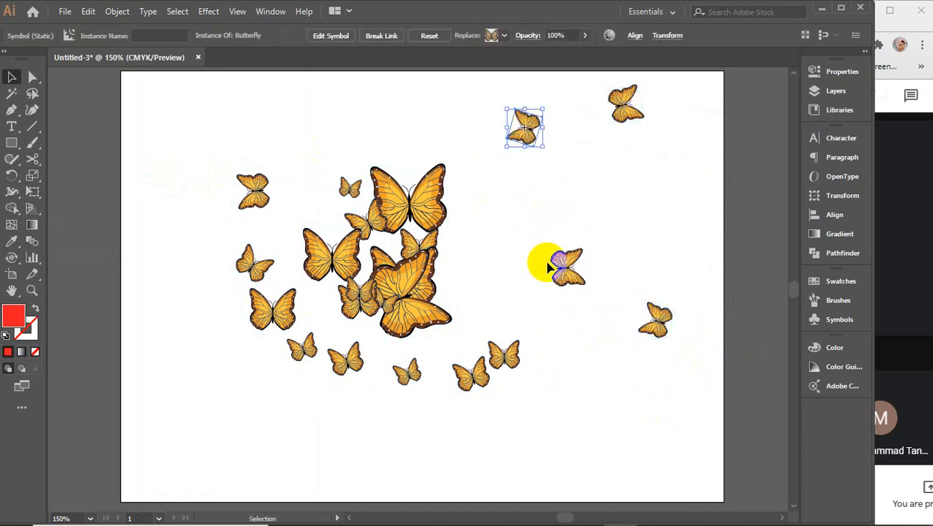
left_click_drag(574, 259, 662, 187)
left_click_drag(427, 203, 577, 244)
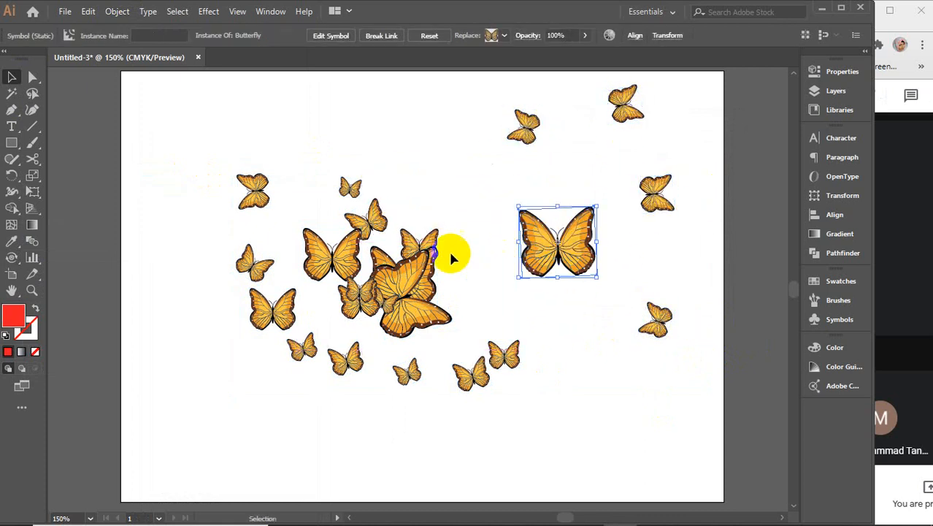
Separate the overlapping central butterflies across the artboard and reposition the two lowest butterflies on the right of the former set
left_click_drag(411, 285, 584, 396)
left_click_drag(473, 380, 423, 429)
left_click_drag(504, 356, 509, 316)
left_click_drag(406, 303, 454, 129)
left_click_drag(422, 247, 481, 212)
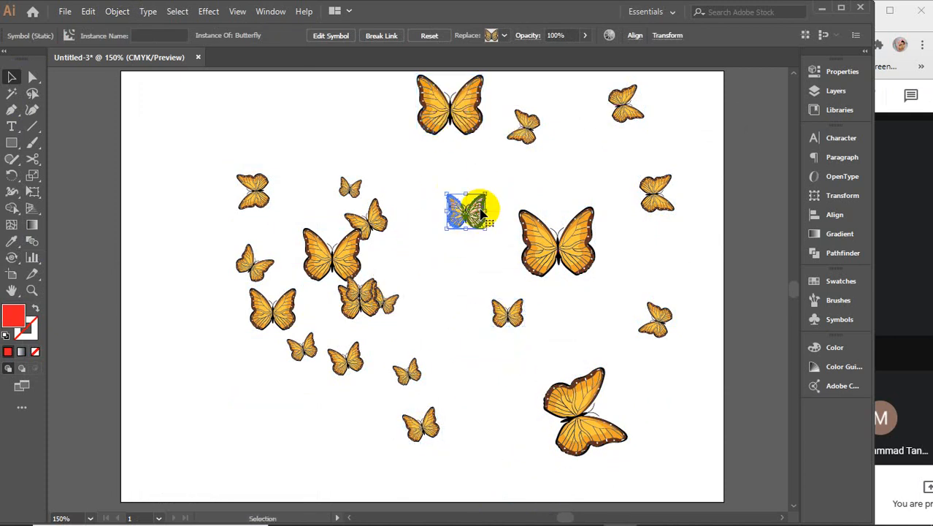
Spread the upper-left and left-centre butterflies apart so none overlap, and clear the selection
left_click_drag(350, 185, 350, 132)
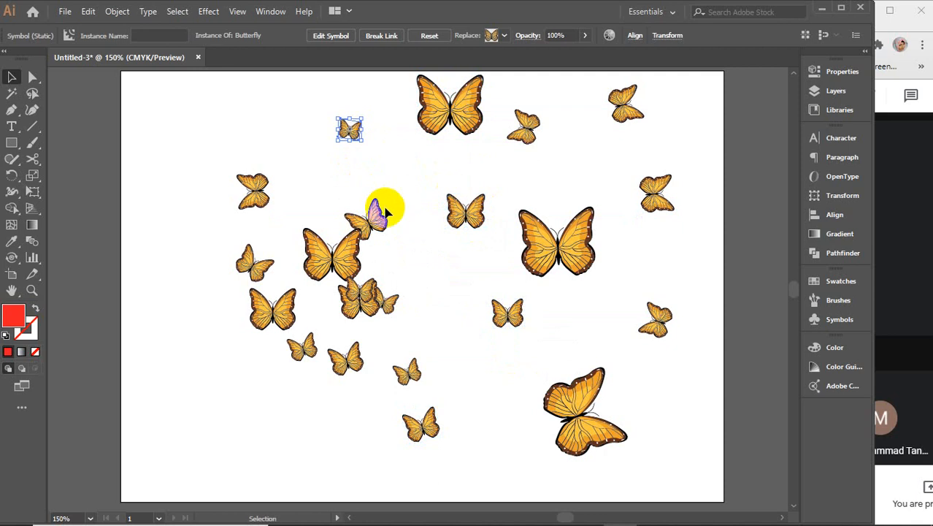
left_click_drag(380, 210, 395, 174)
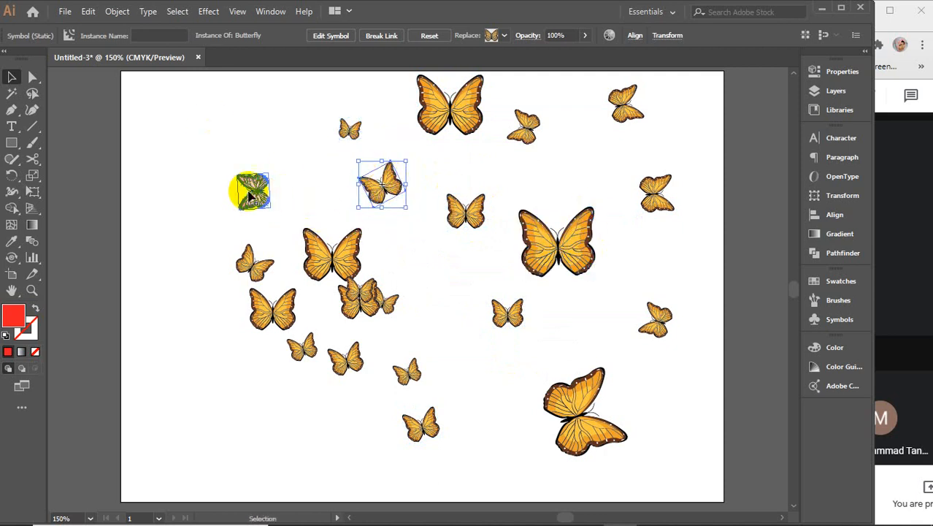
left_click_drag(246, 187, 247, 124)
left_click_drag(333, 251, 302, 197)
left_click_drag(265, 265, 208, 254)
left_click_drag(378, 283, 385, 246)
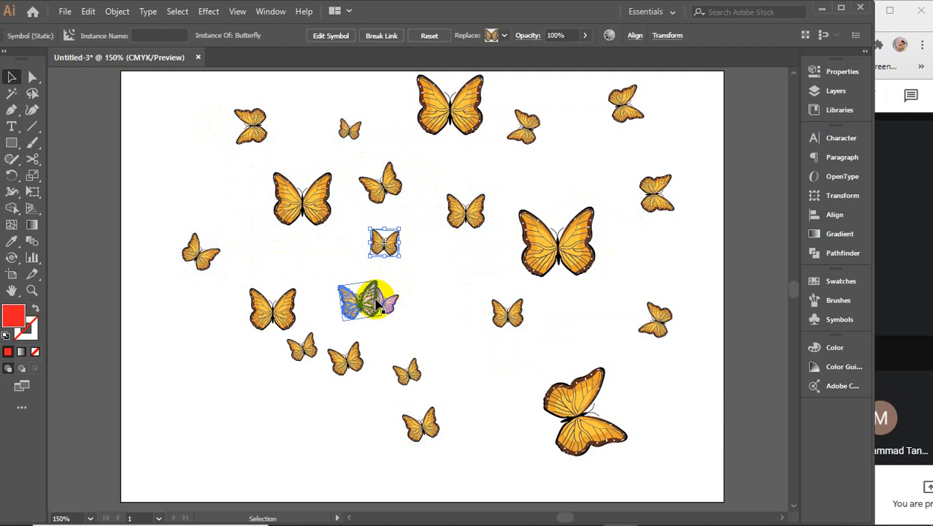
left_click_drag(343, 292, 323, 266)
right_click(325, 268)
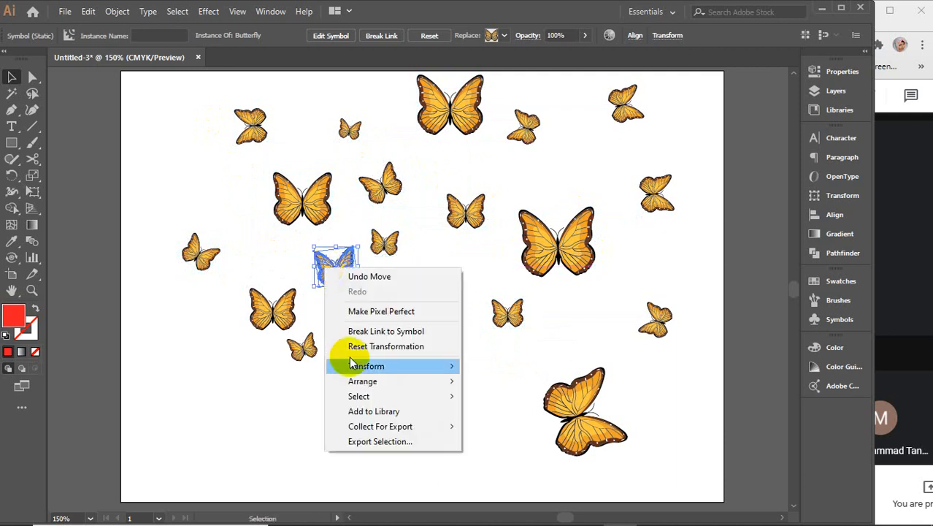
left_click(242, 374)
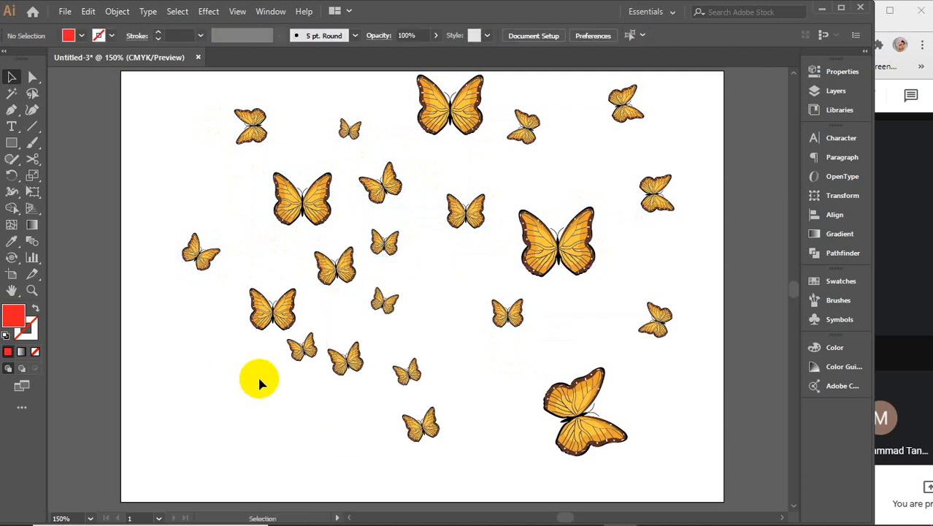
Select the large butterfly right of centre and rotate it with the Symbol Spinner
left_click(527, 264)
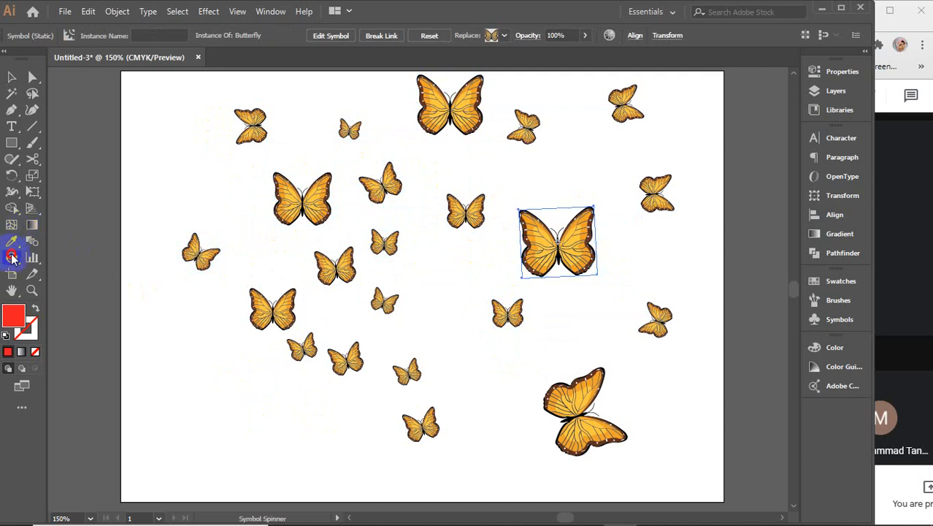
left_click_drag(11, 257, 98, 323)
left_click(572, 269)
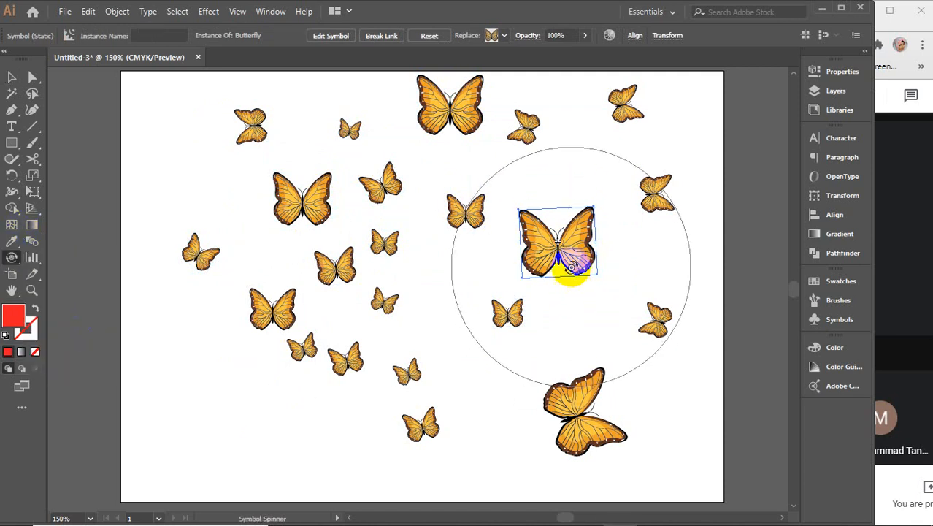
mouse_move(572, 269)
left_mouse_down()
mouse_move(564, 254)
mouse_move(549, 257)
mouse_move(562, 215)
mouse_move(585, 265)
mouse_move(579, 258)
left_mouse_up()
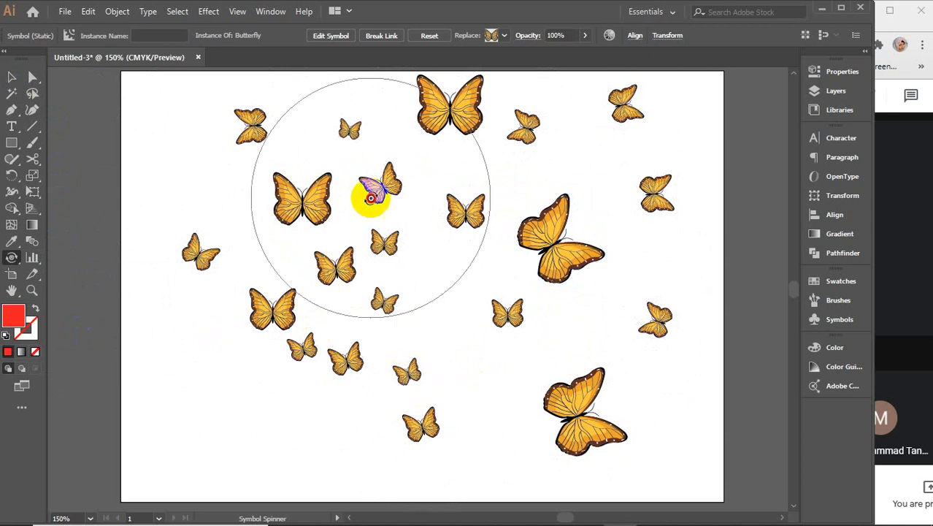
mouse_move(473, 220)
left_mouse_down()
mouse_move(450, 243)
mouse_move(459, 276)
left_mouse_up()
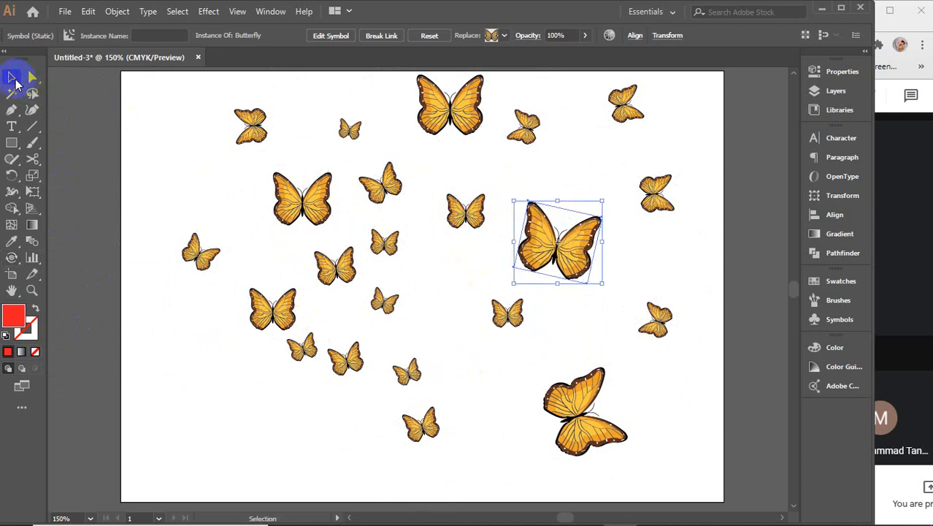
Select all the butterflies and rotate them by varying angles with the Symbol Spinner
left_click_drag(147, 92, 654, 468)
left_click(12, 257)
mouse_move(351, 191)
left_mouse_down()
mouse_move(365, 184)
mouse_move(532, 234)
mouse_move(294, 272)
mouse_move(364, 265)
mouse_move(354, 302)
mouse_move(462, 317)
mouse_move(550, 311)
mouse_move(443, 361)
mouse_move(598, 402)
mouse_move(562, 350)
mouse_move(671, 288)
mouse_move(638, 351)
mouse_move(588, 134)
mouse_move(244, 208)
mouse_move(515, 392)
mouse_move(142, 230)
left_mouse_up()
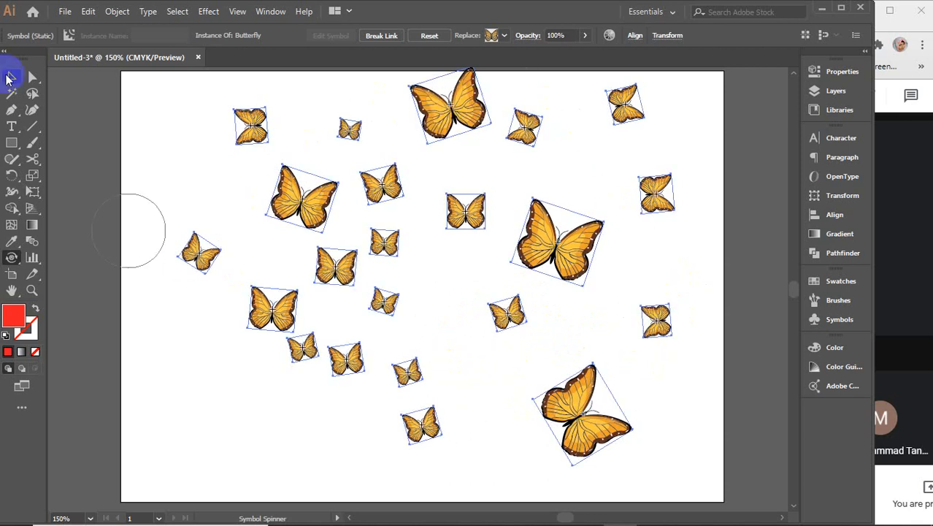
left_click(11, 78)
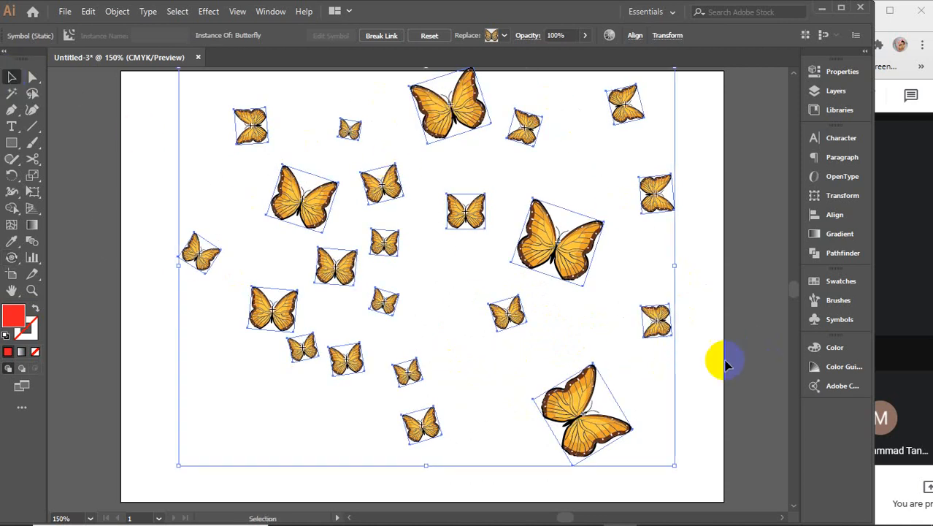
Enlarge the lower-right butterfly with the Symbol Sizer until it extends past the artboard's lower edge
left_click(12, 258)
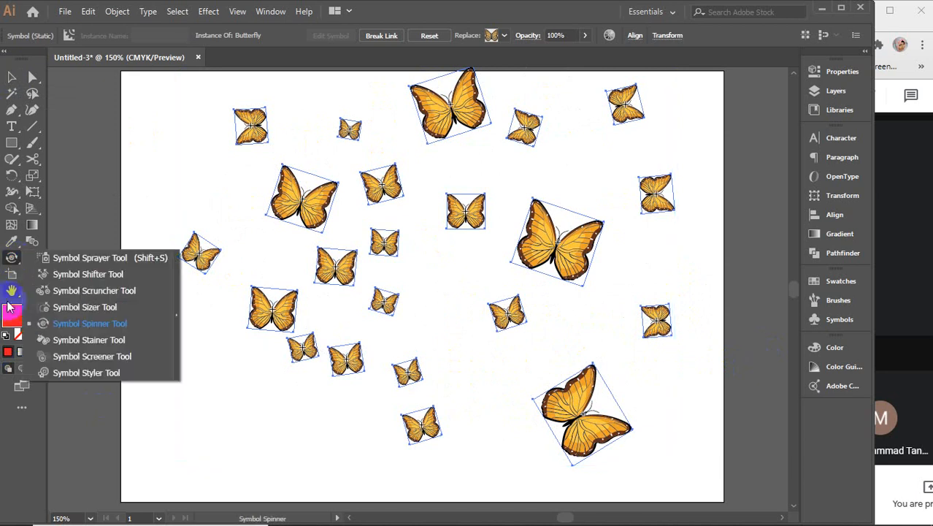
left_click(91, 309)
mouse_move(457, 422)
left_mouse_down()
mouse_move(540, 410)
mouse_move(566, 417)
mouse_move(584, 404)
left_mouse_up()
scroll(584, 403, "down", 1)
scroll(584, 404, "down", 1)
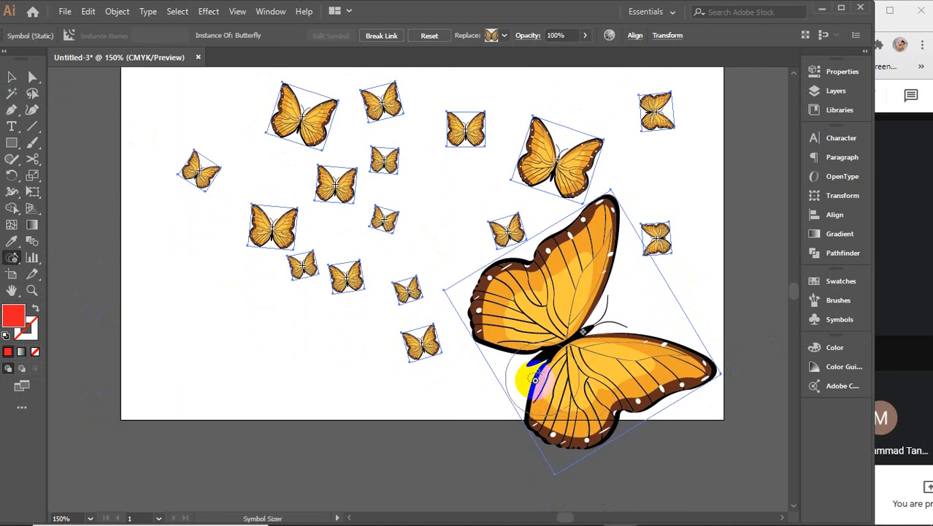
Stain the enlarged lower-right butterfly with the red fill colour using repeated Symbol Stainer applications
left_click(10, 260)
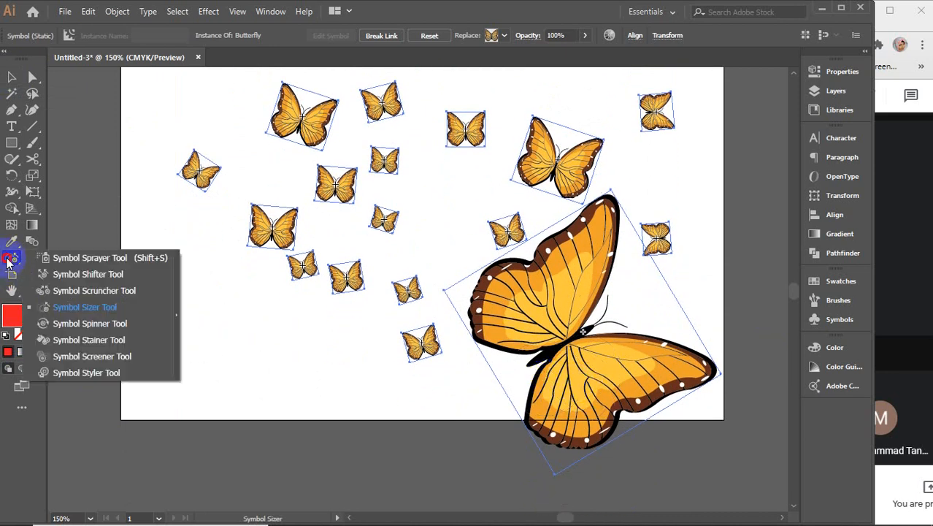
left_click(93, 342)
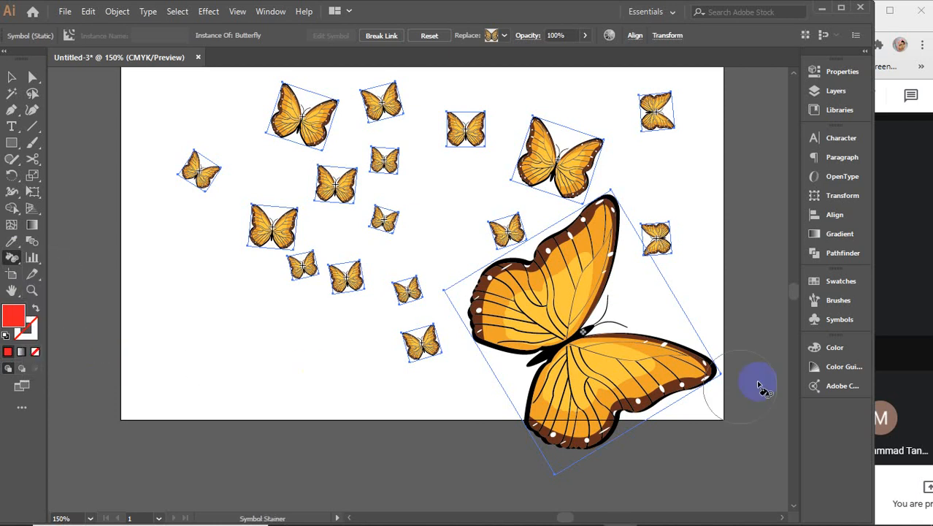
left_click(614, 339)
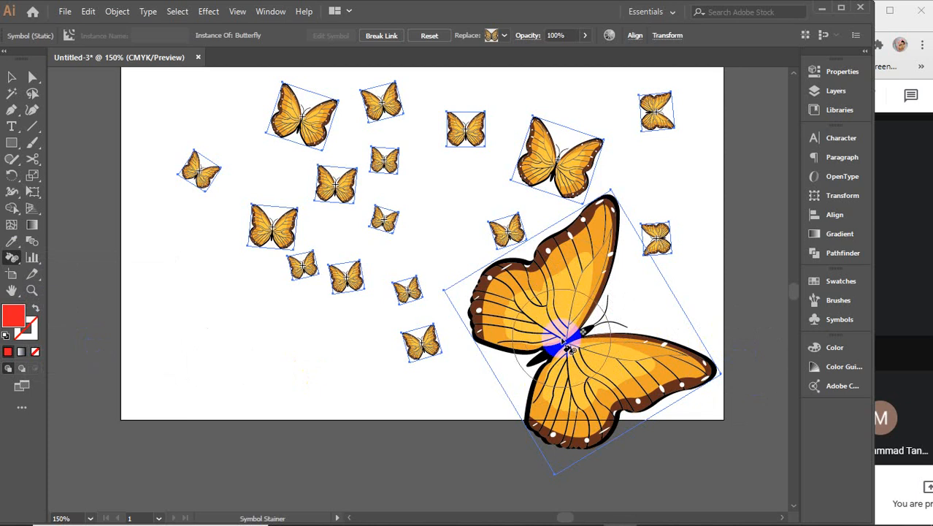
left_click(576, 347)
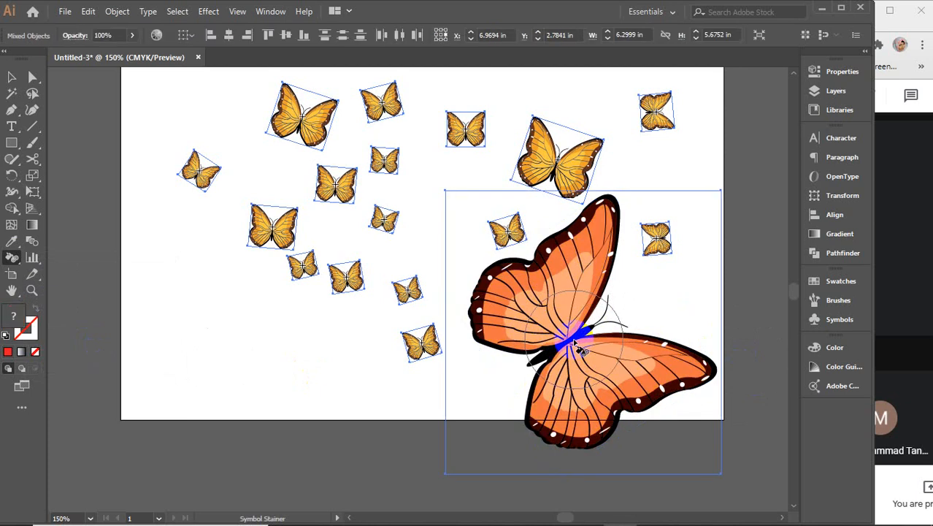
left_click(576, 348)
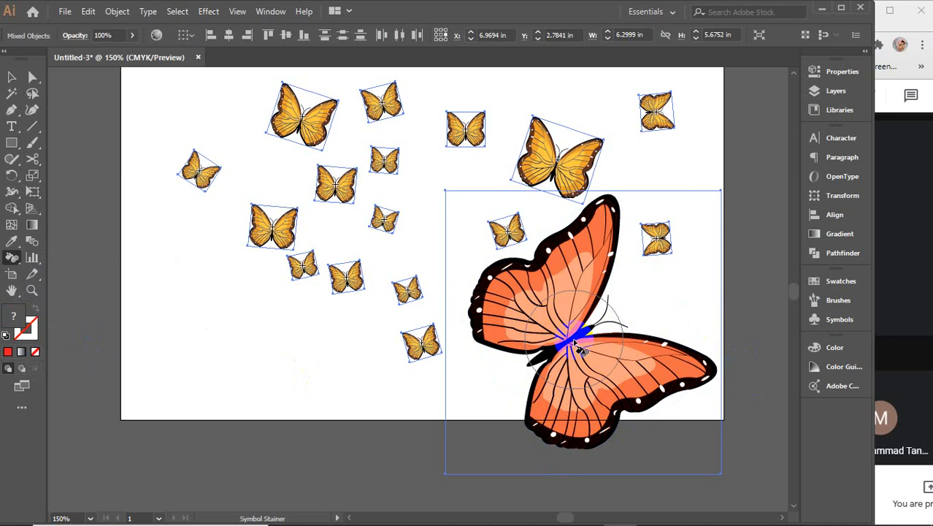
left_click(577, 348)
left_click(577, 348)
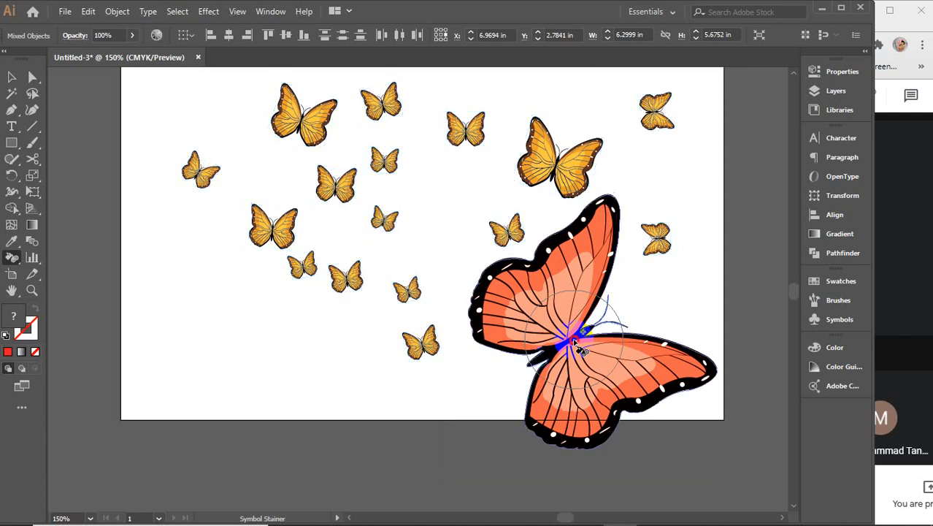
Undo the red staining of the enlarged butterfly
key("ctrl+z")
key("ctrl+z")
key("ctrl+z")
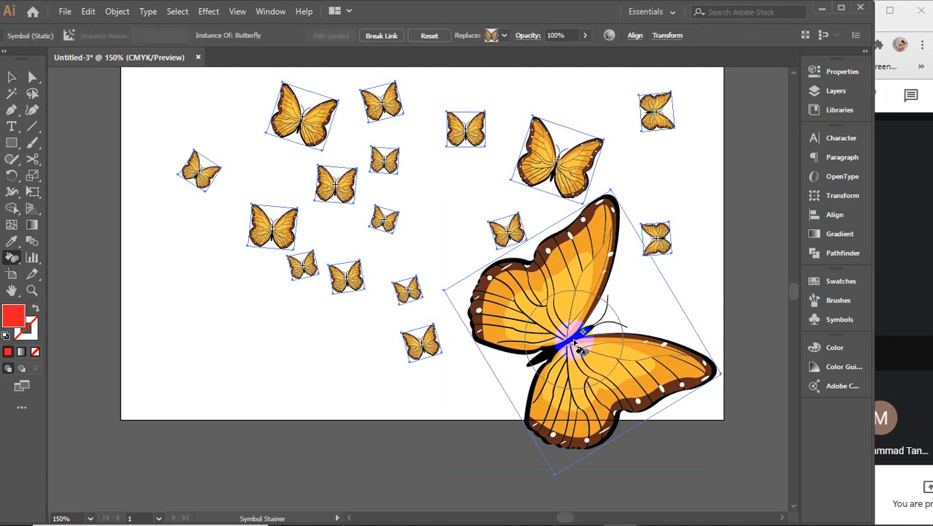
Try the Symbol Stainer on the enlarged butterfly again with the red fill, and undo the tint
left_click(577, 348)
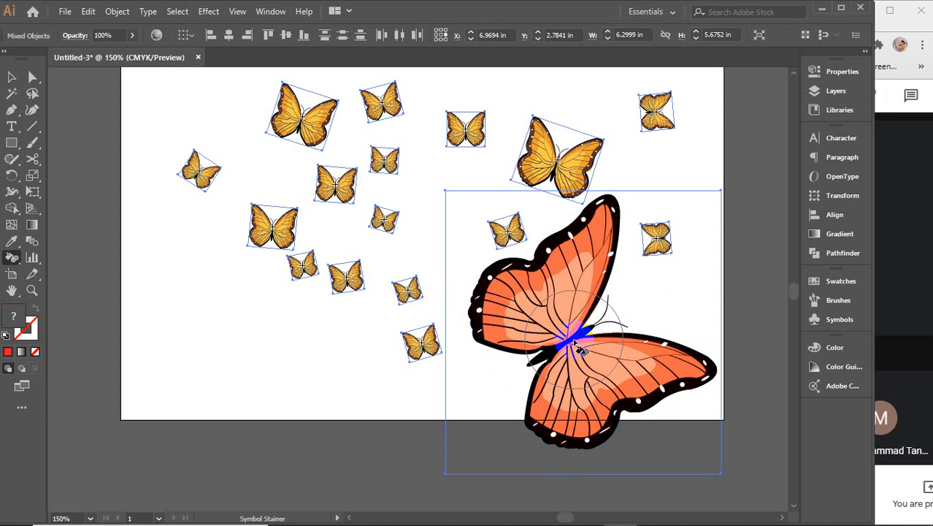
left_click(577, 347)
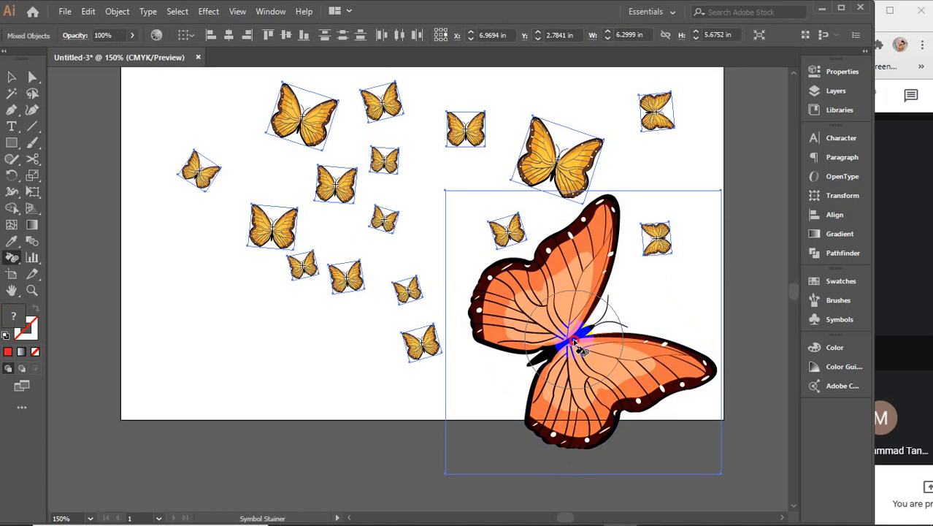
key("ctrl+z")
left_click(298, 349)
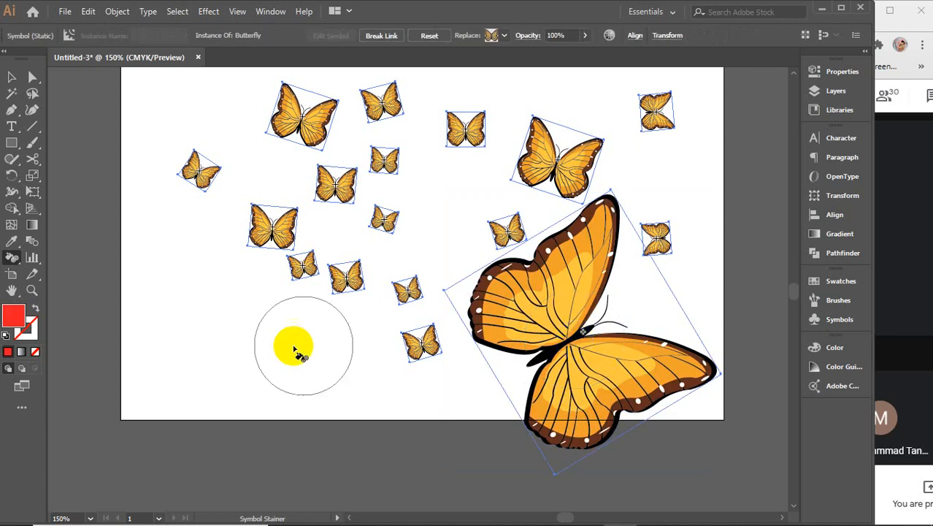
Fade the enlarged lower-right butterfly to near-complete transparency with the Symbol Screener
left_click_drag(11, 263, 78, 356)
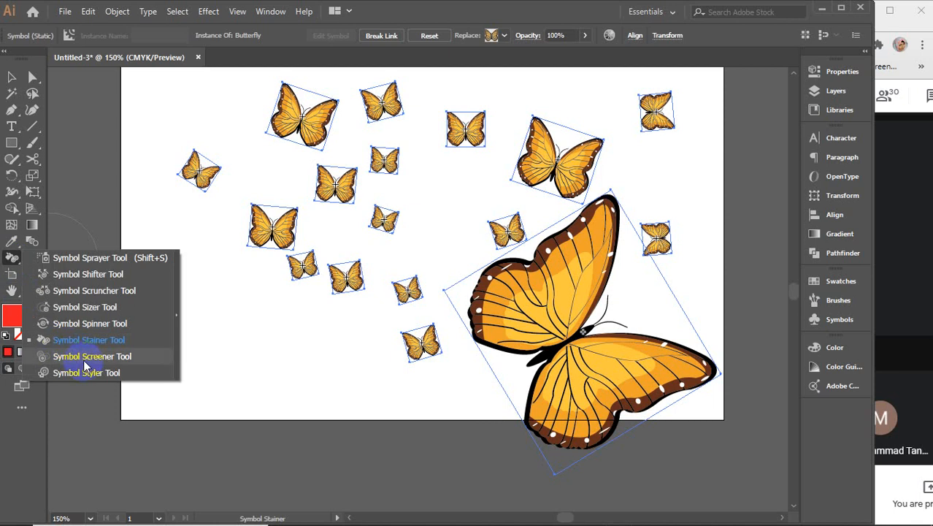
left_click(84, 358)
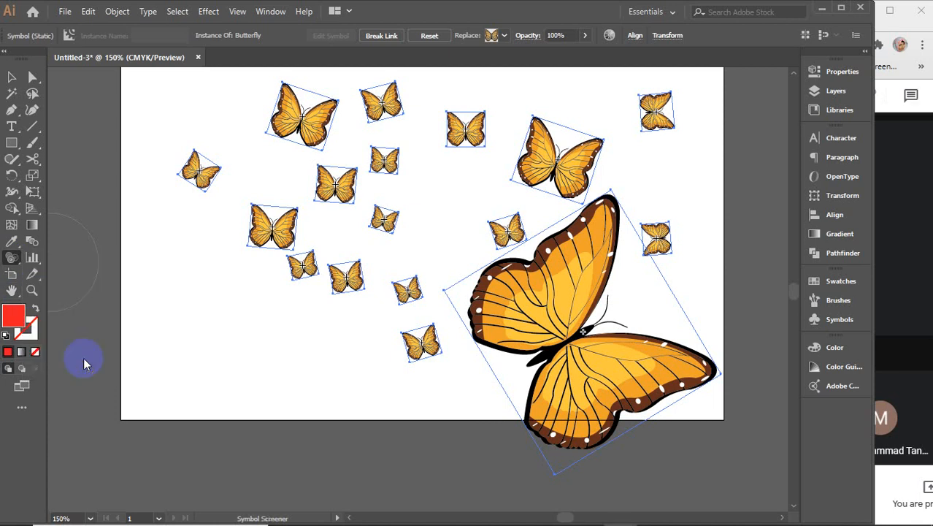
left_click(585, 338)
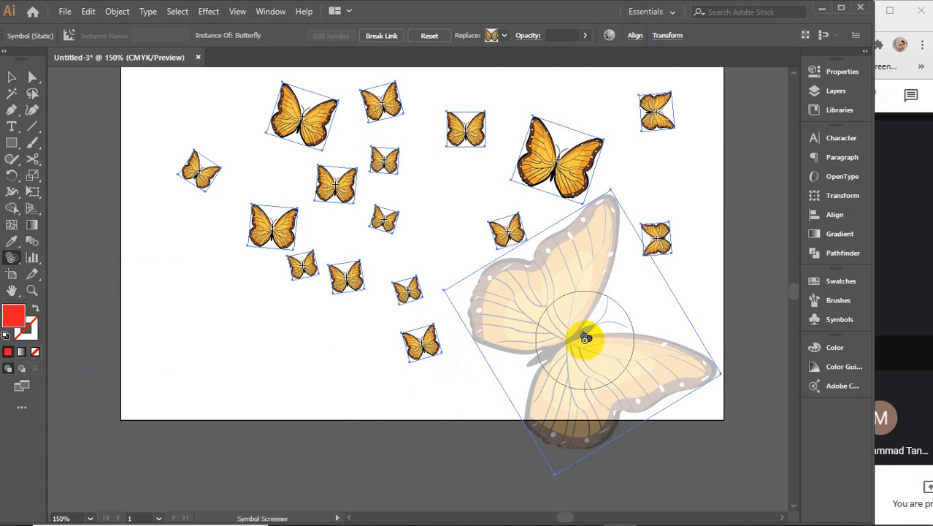
left_click_drag(585, 337, 585, 337)
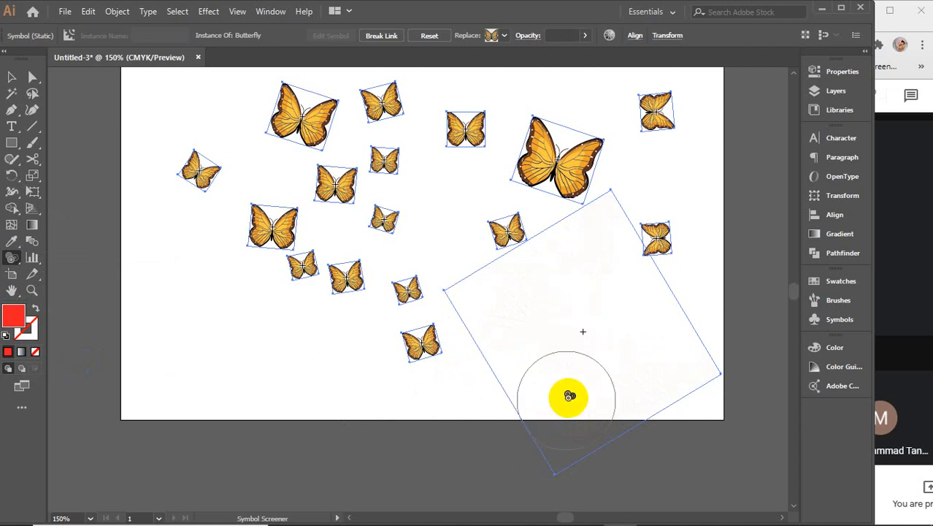
Restore the faded lower-right butterfly to full opacity by reversing the Symbol Screener in repeated applications
left_click(593, 334, "alt")
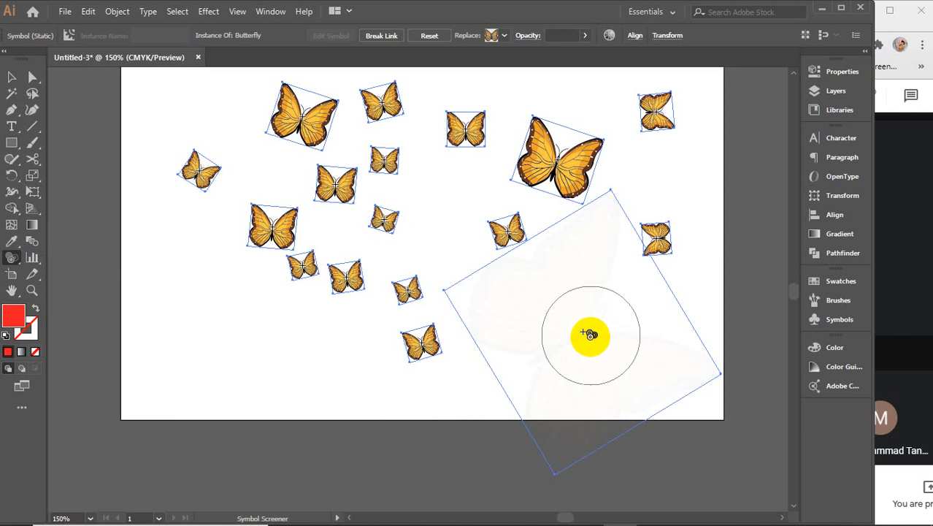
left_click(591, 334, "alt")
left_click(590, 334, "alt")
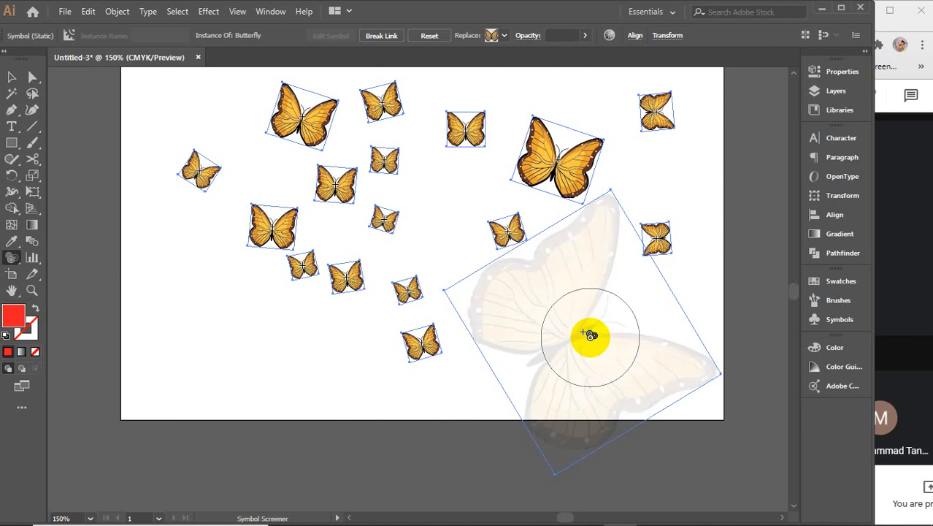
left_click(590, 335, "alt")
left_click(590, 334, "alt")
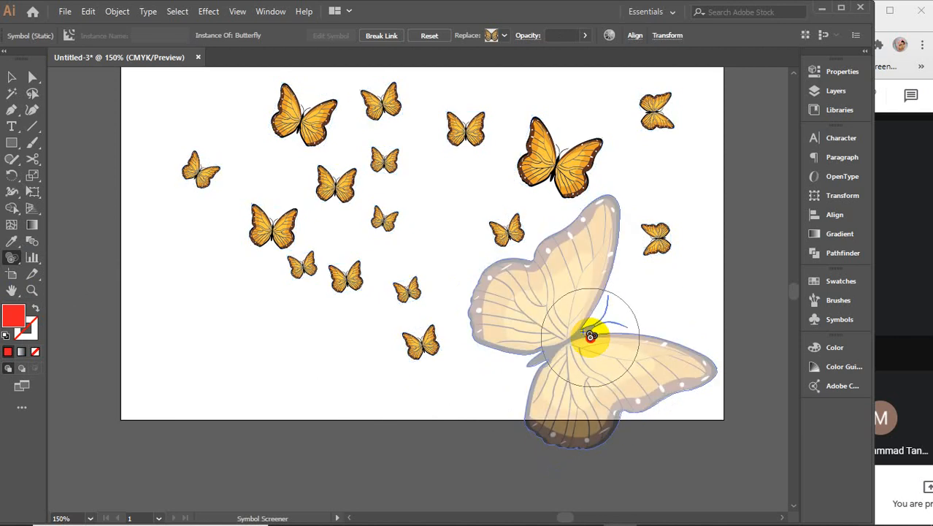
left_click(589, 334, "alt")
left_click(590, 334, "alt")
left_click(590, 334, "alt")
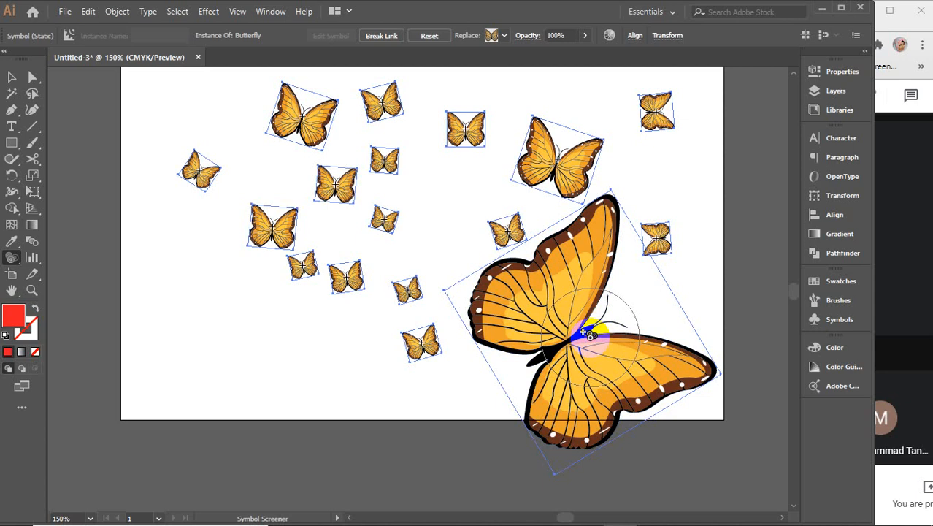
left_click(590, 335, "alt")
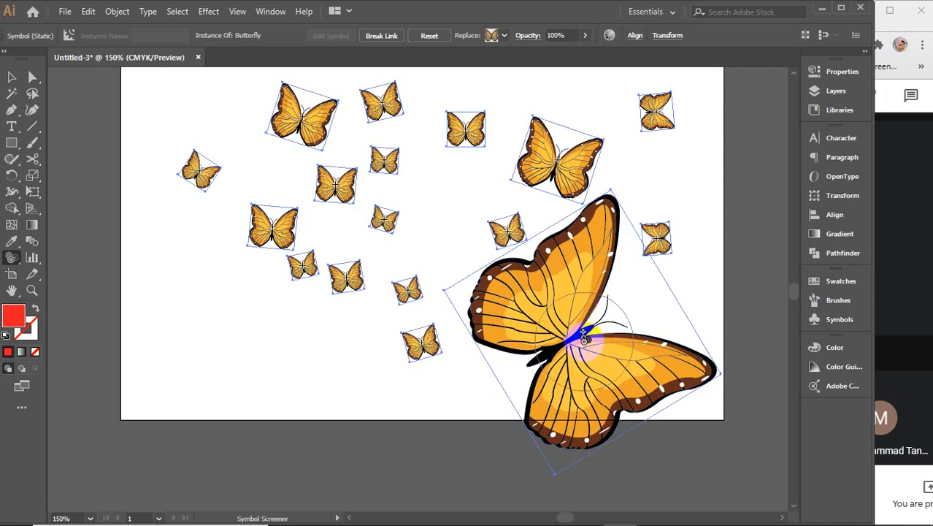
left_click(585, 336, "alt")
Fade the large butterfly gradually once more with the Symbol Screener, and bring its opacity back to 100%
left_click(578, 346)
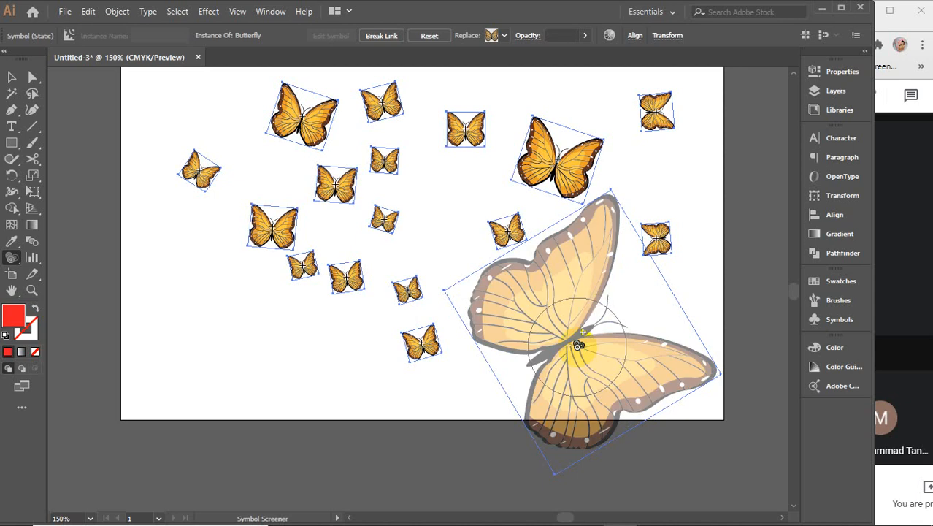
left_click(578, 345)
left_click(578, 345)
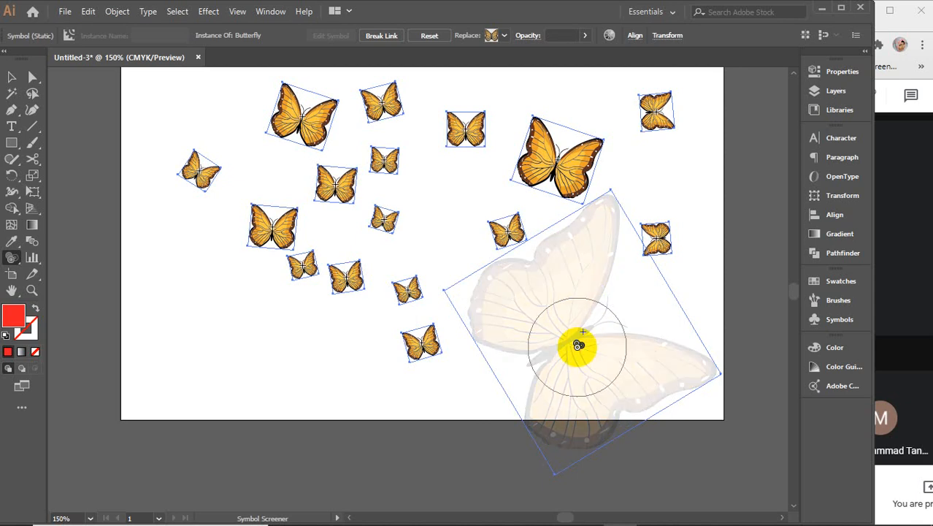
left_click(578, 346)
left_click(578, 345)
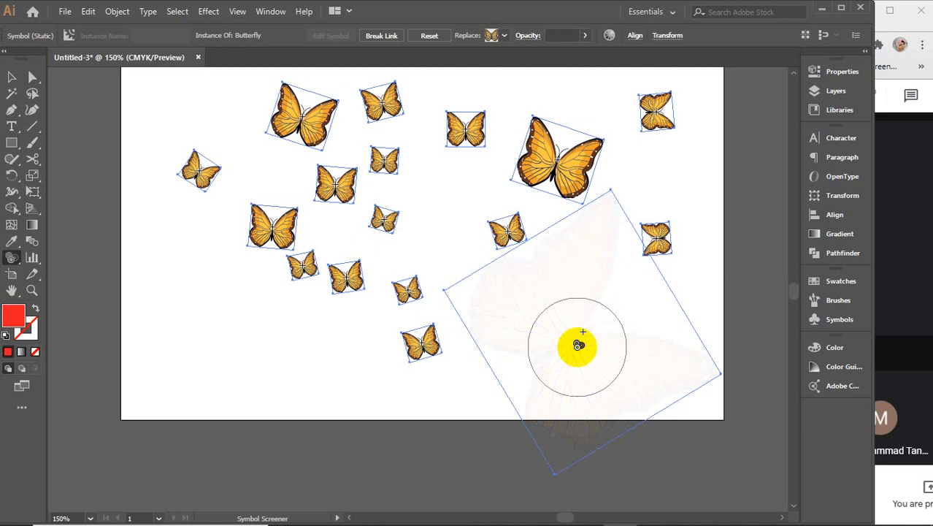
left_click(577, 345)
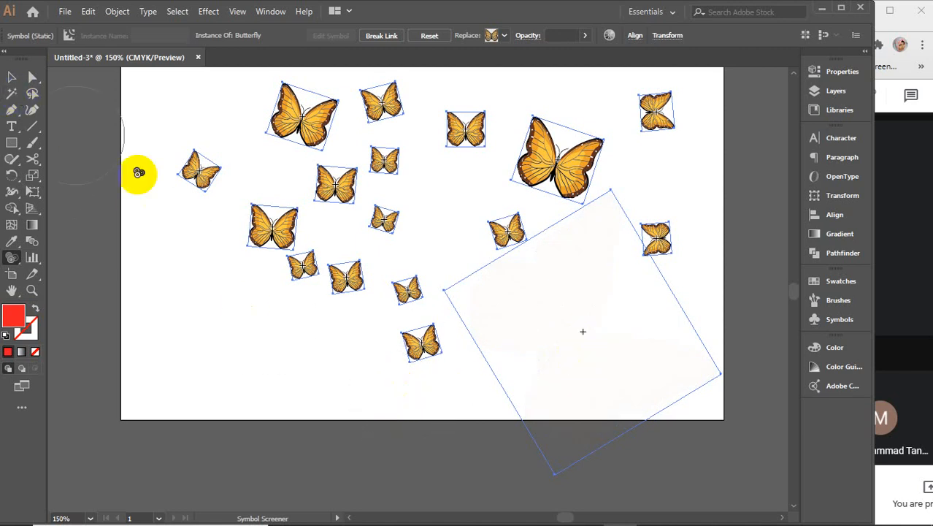
left_click(566, 328, "alt")
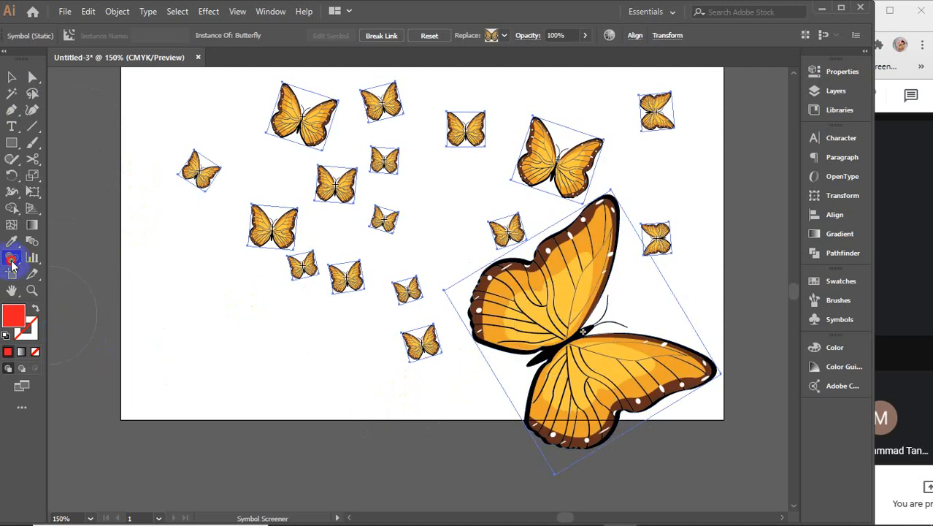
Try the Symbol Styler on the enlarged butterfly without a graphic style chosen, and dismiss the alerts
left_click_drag(12, 261, 84, 375)
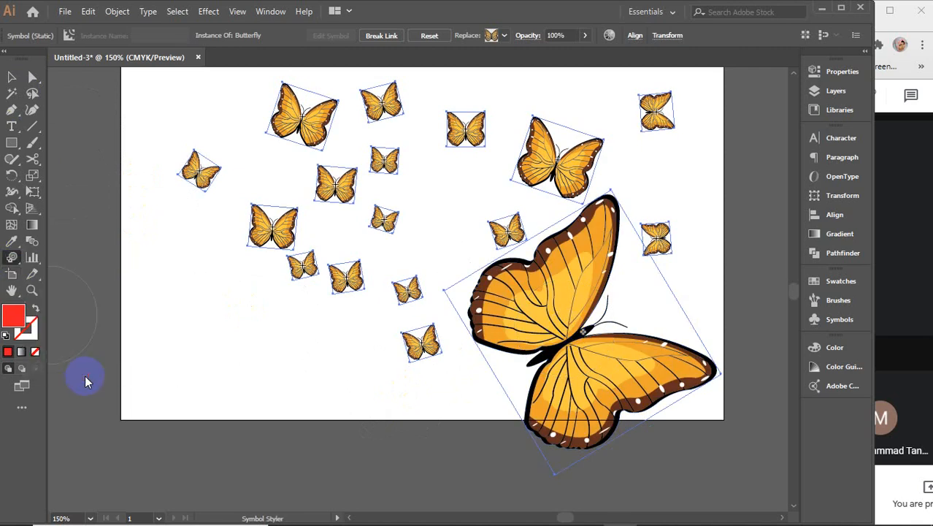
left_click(512, 336)
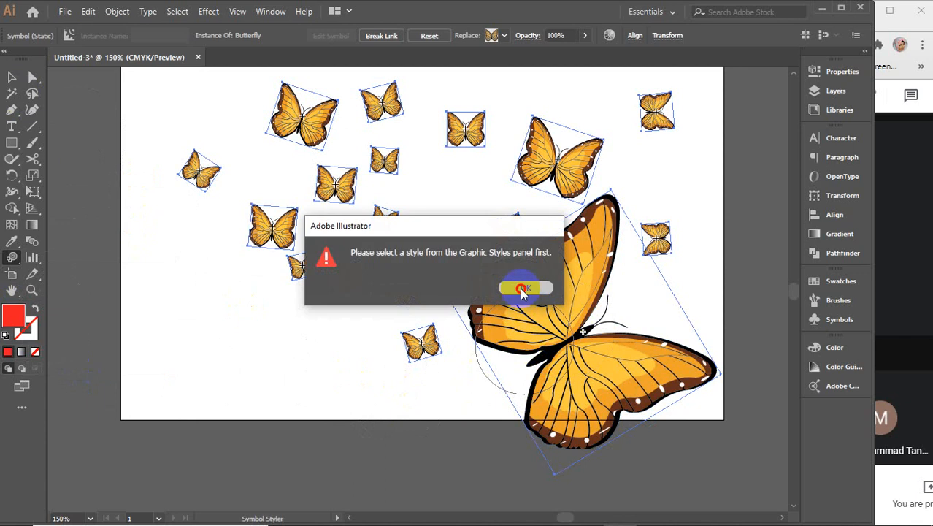
left_click(521, 290)
left_click(604, 344)
left_click(529, 288)
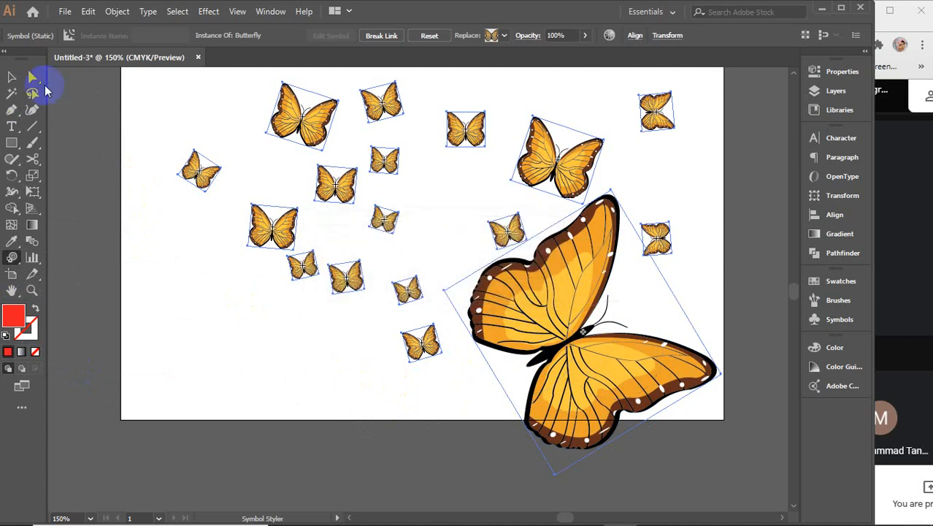
Delete all the butterfly symbols from the artboard
left_click(12, 77)
key("Delete")
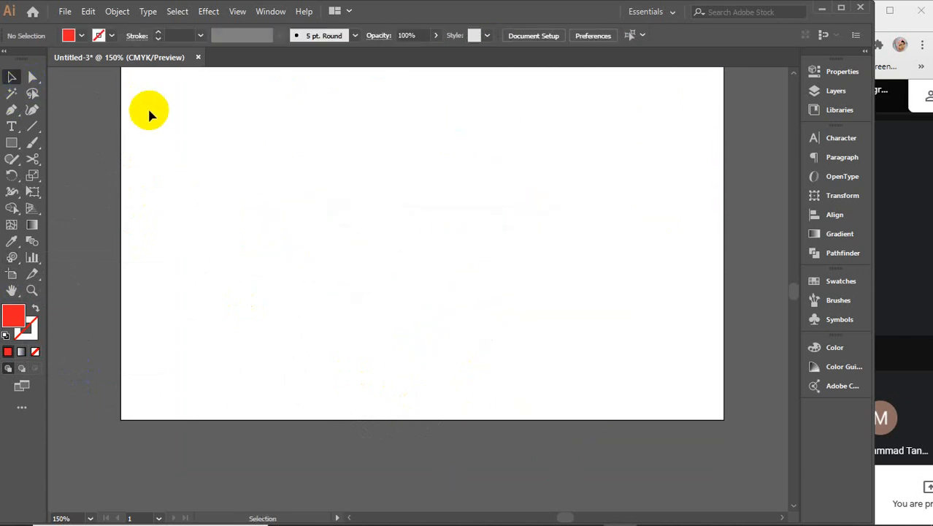
left_click_drag(293, 169, 308, 182)
left_click_drag(375, 198, 368, 190)
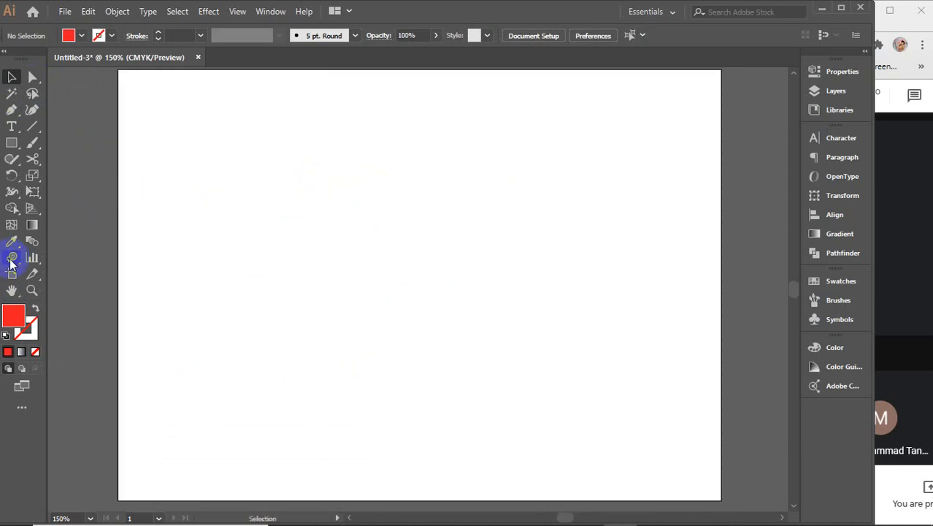
Spray one instance of the trees symbol onto the upper-left area of the artboard with the Symbol Sprayer
left_click_drag(12, 257, 87, 255)
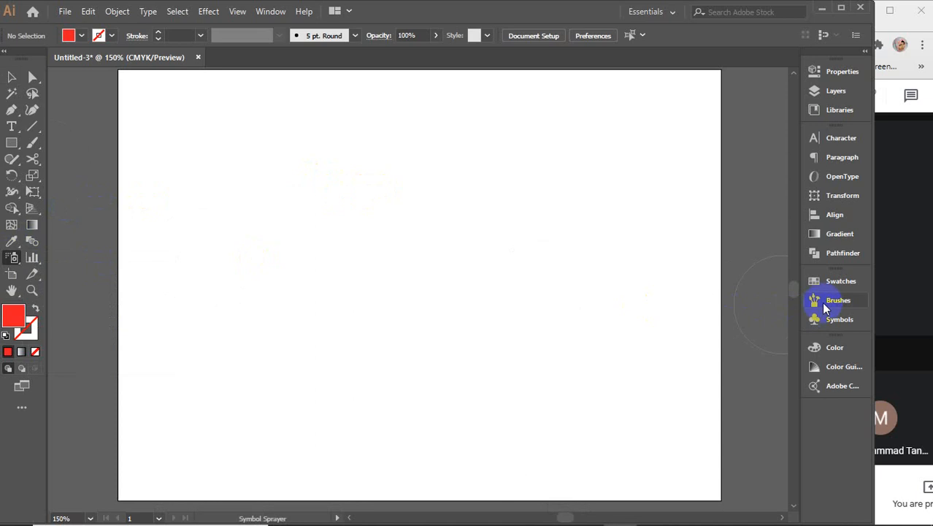
left_click(838, 321)
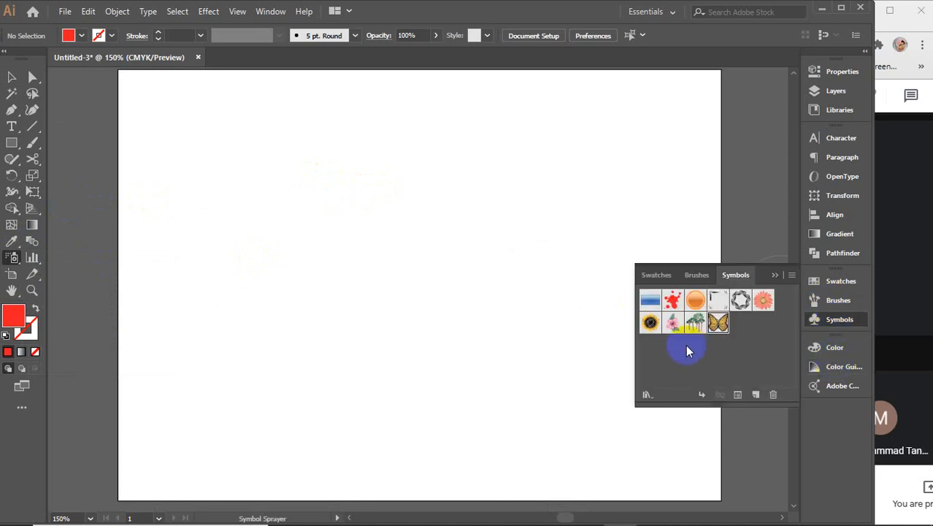
left_click(695, 322)
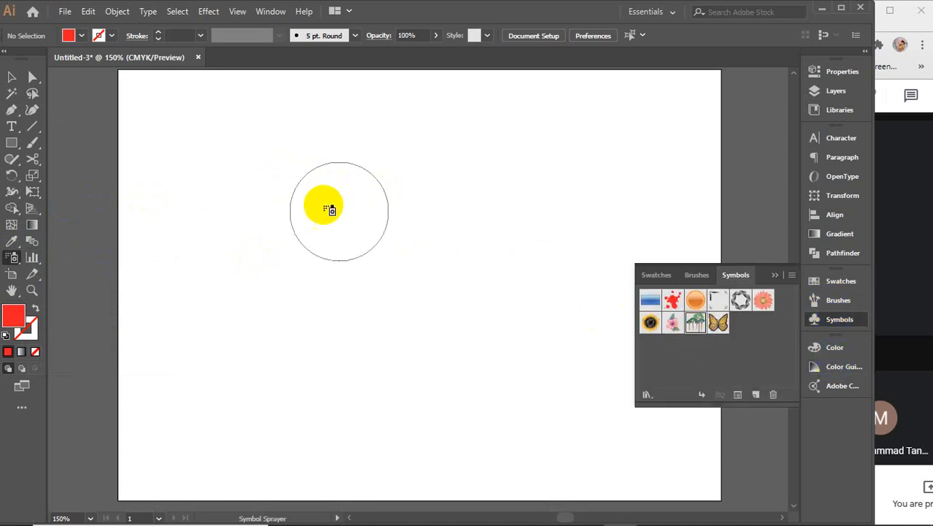
left_click_drag(330, 207, 271, 186)
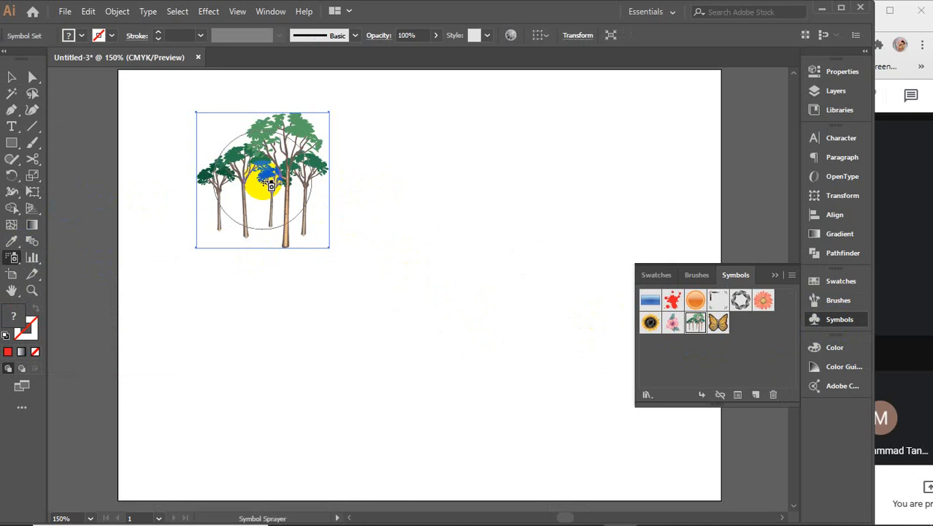
Activate the Symbol Styler for the trees symbol set, put away the symbol list and display the Graphic Styles
left_click(13, 257)
left_click(86, 372)
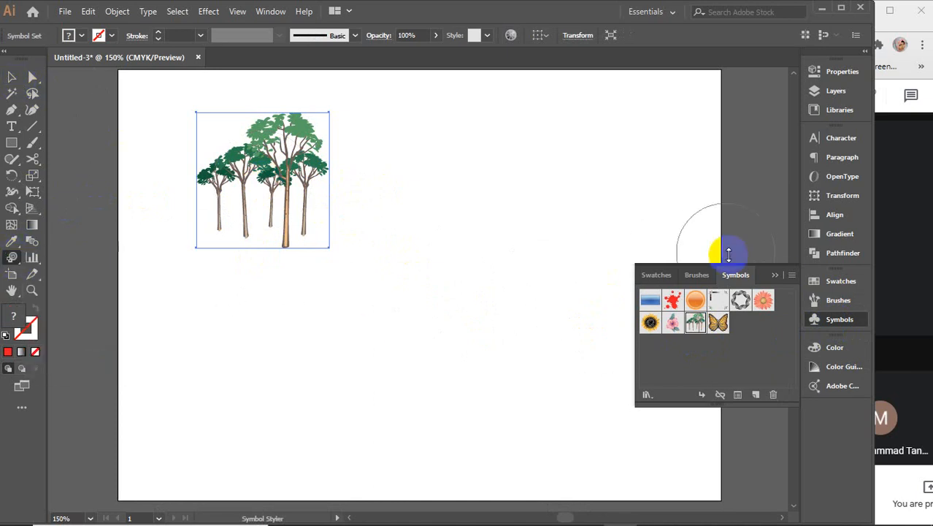
left_click(783, 279)
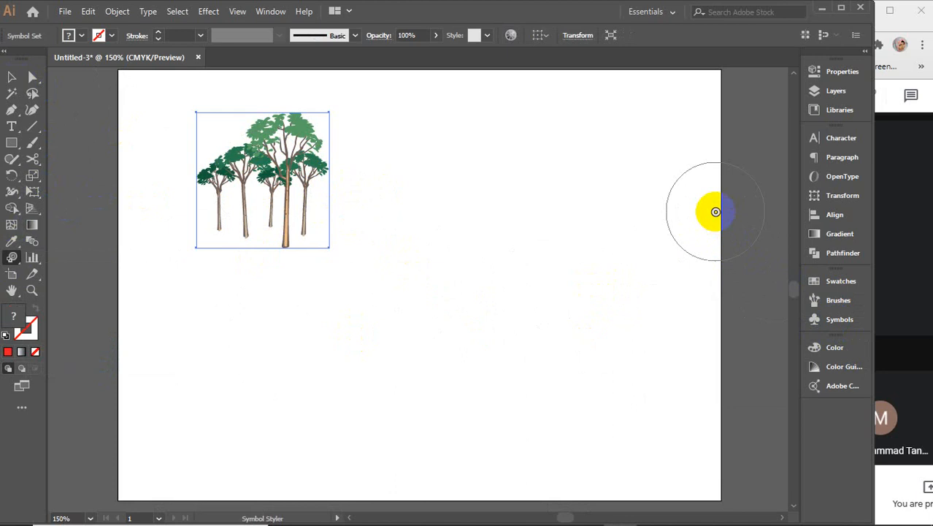
left_click(274, 14)
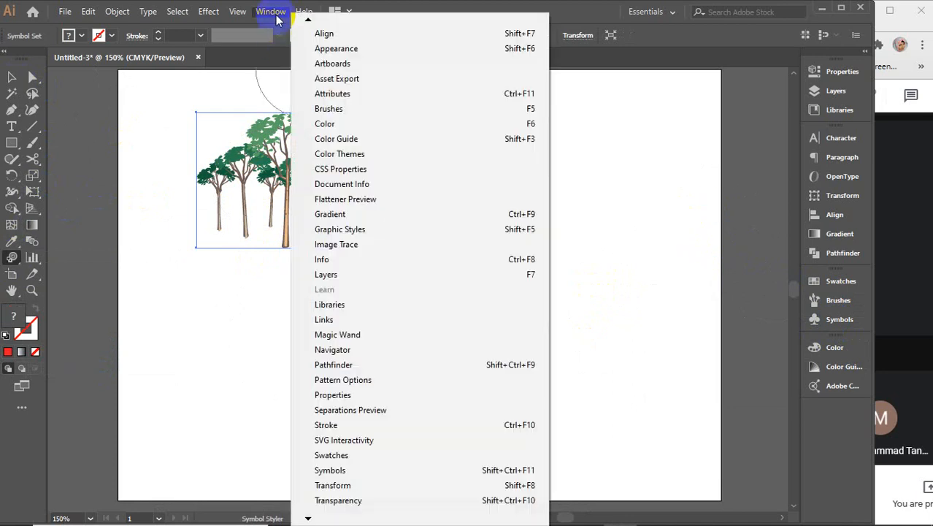
left_click(379, 229)
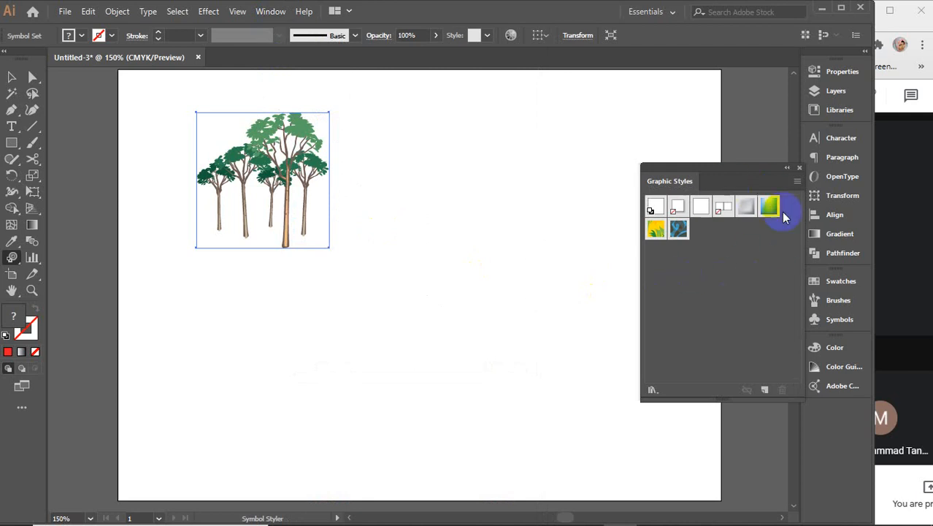
left_click(797, 182)
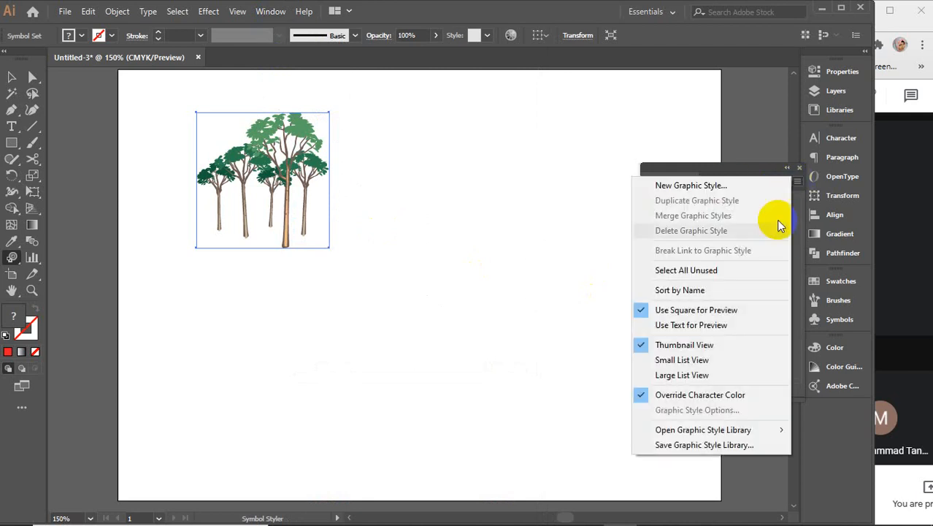
mouse_move(702, 435)
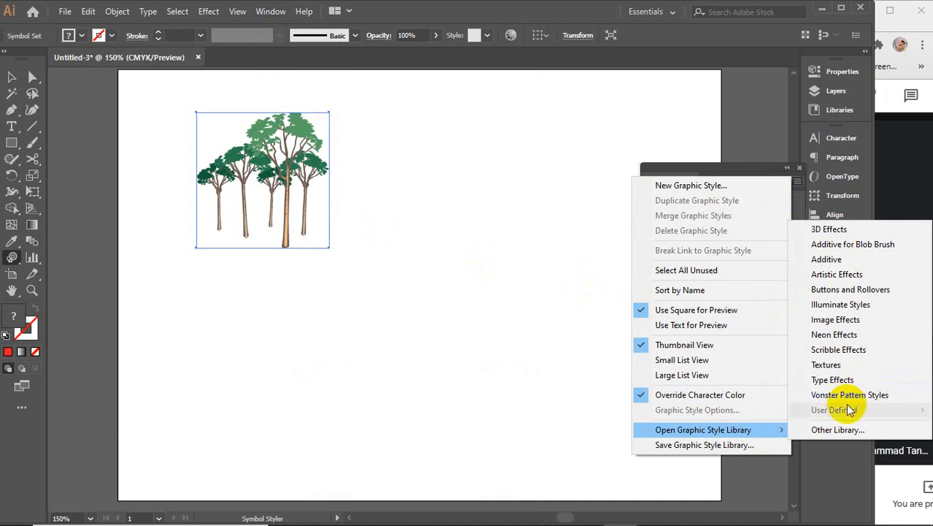
left_click(737, 448)
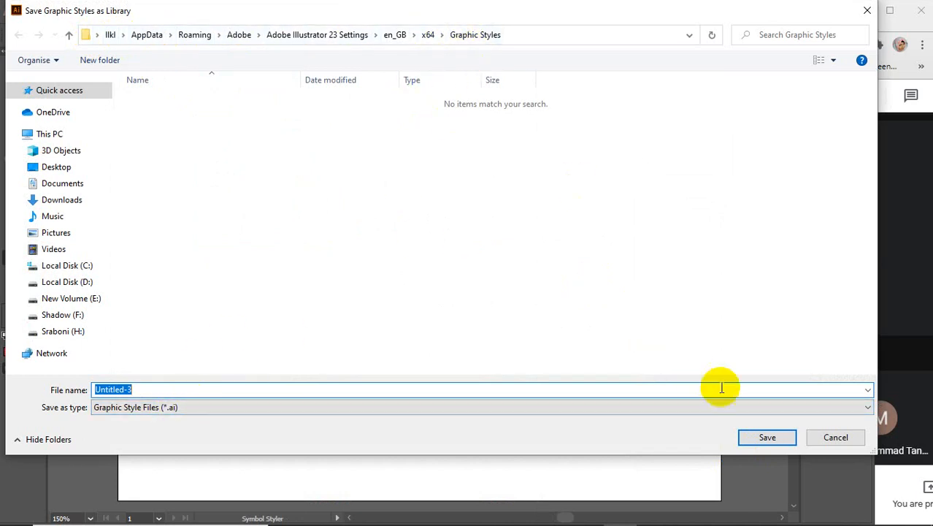
left_click(836, 437)
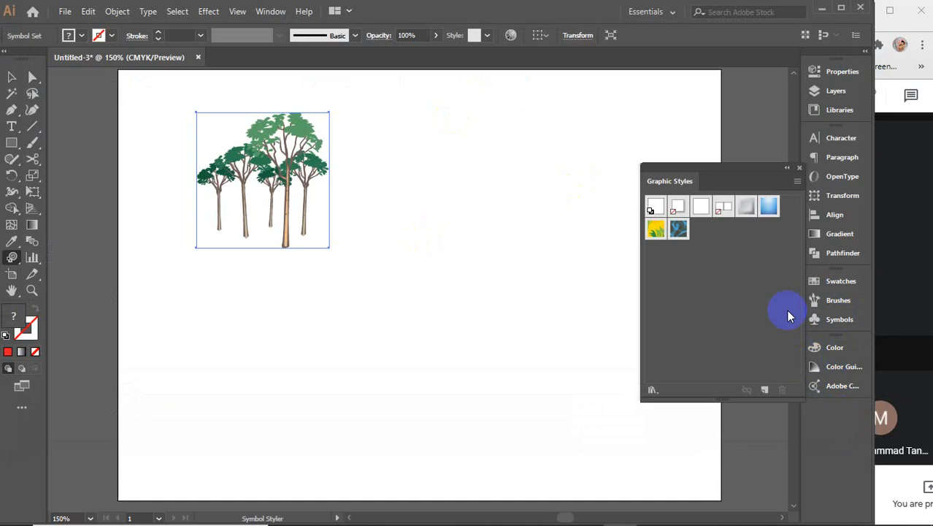
Open the Textures graphic style library and enlarge it until all its styles fit
left_click(797, 181)
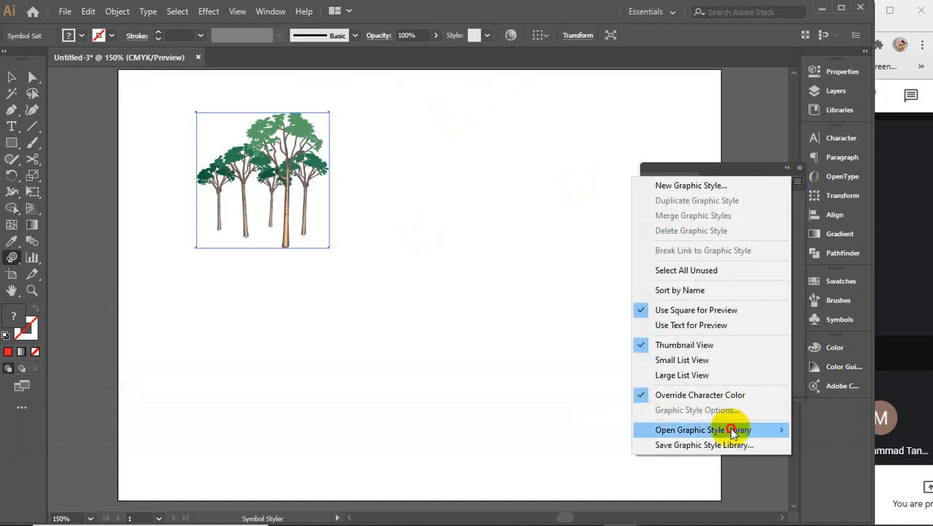
left_click(847, 364)
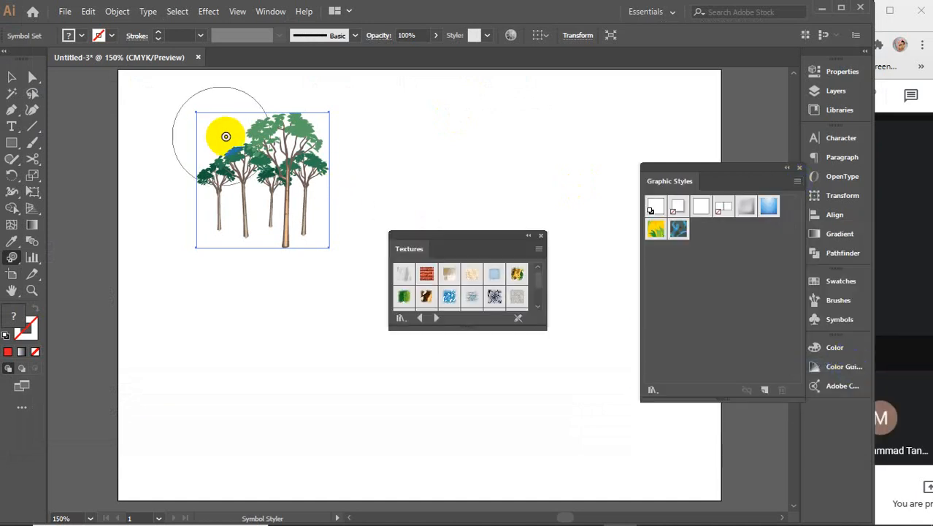
left_click_drag(543, 324, 588, 426)
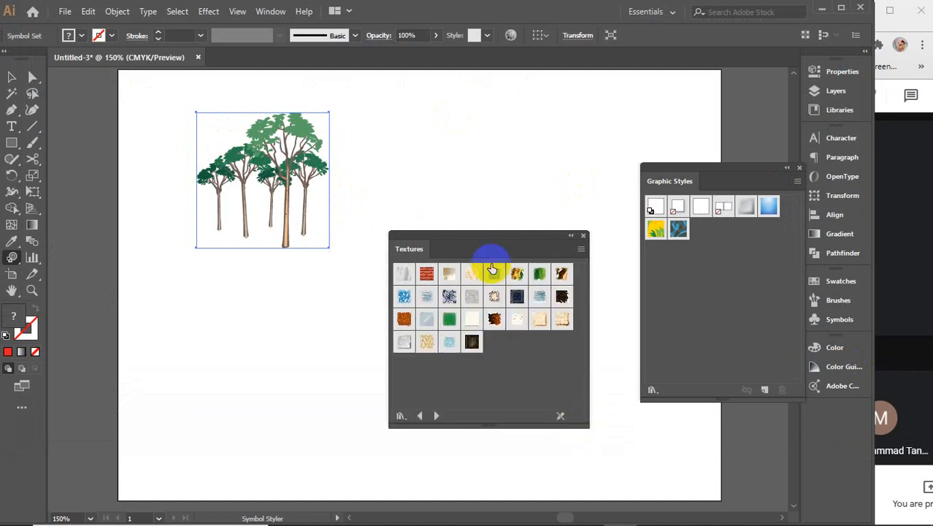
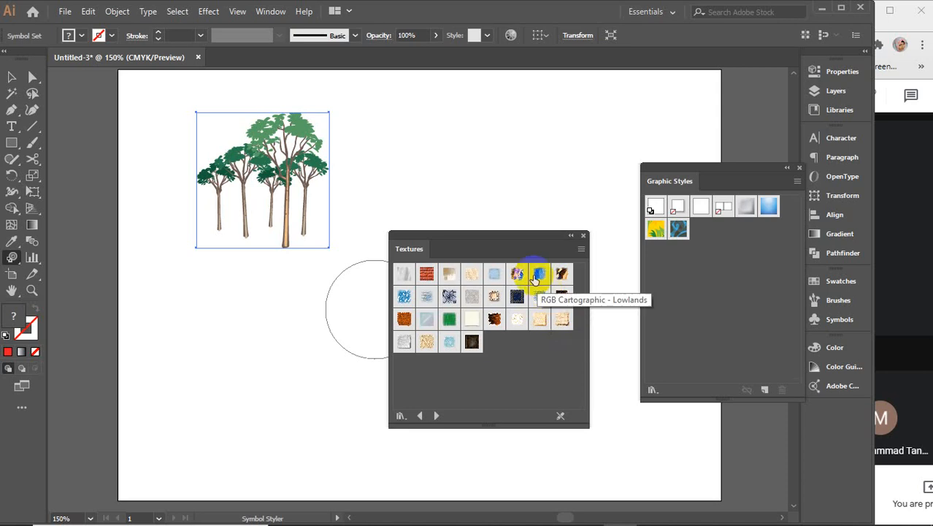
Add three styles from the Textures library, including the beige stone and dark blue ones, to the document's Graphic Styles and close the library
left_click(563, 321)
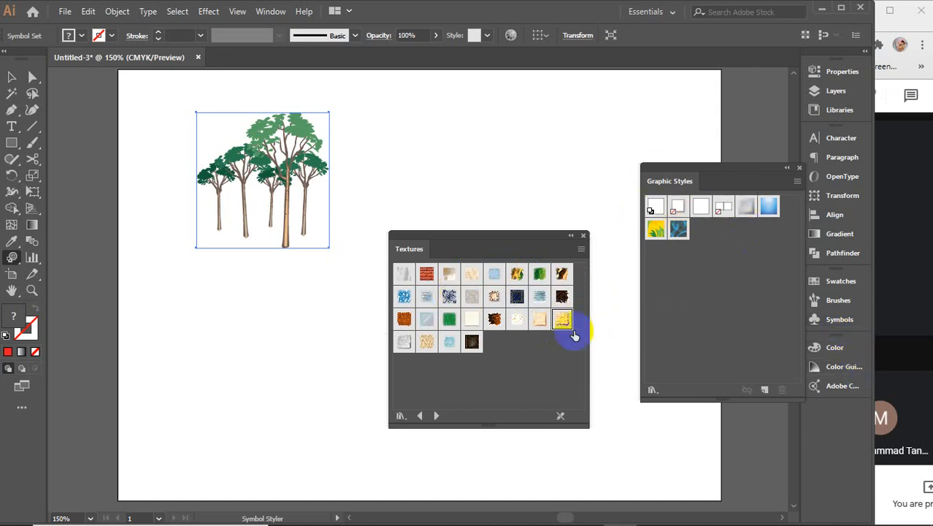
left_click_drag(587, 318, 705, 237)
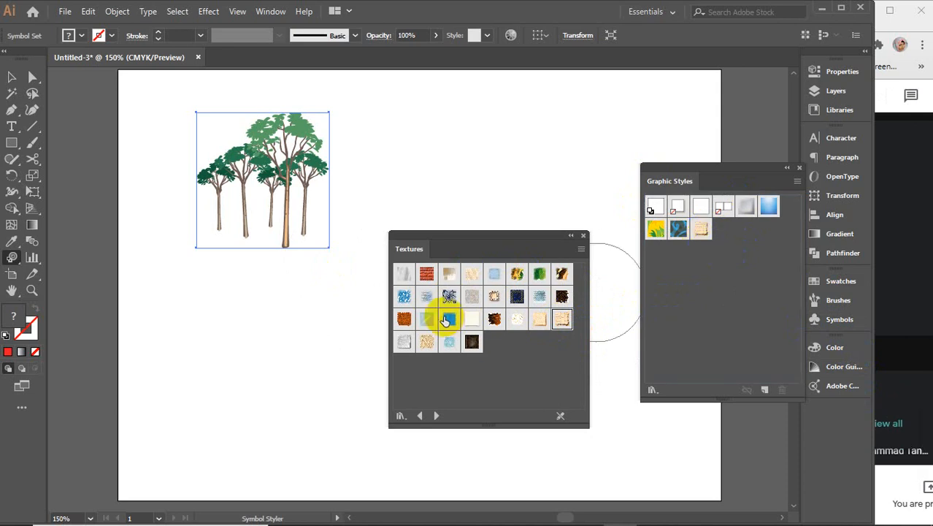
left_click_drag(404, 298, 743, 243)
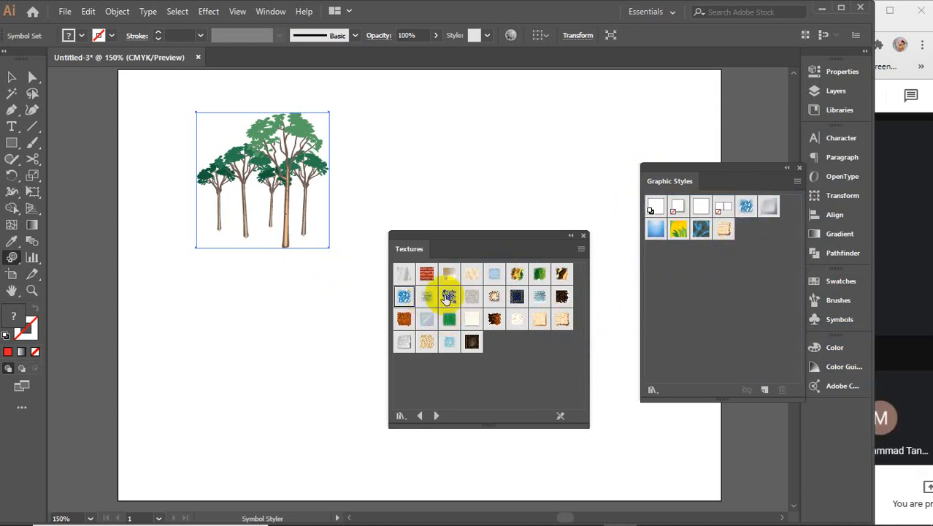
left_click_drag(448, 295, 747, 258)
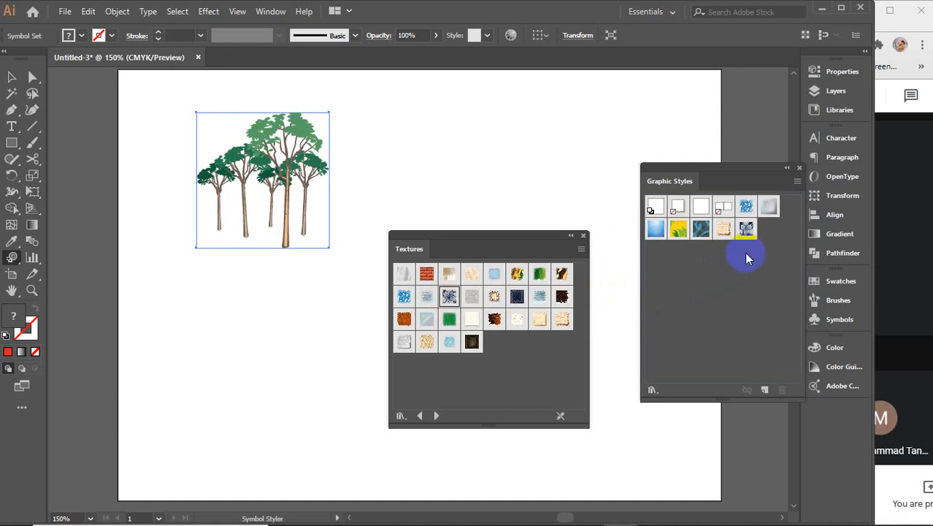
left_click(583, 235)
Try the newly added dark blue patterned graphic style on the trees symbol with the Symbol Styler, and undo it
left_click(746, 231)
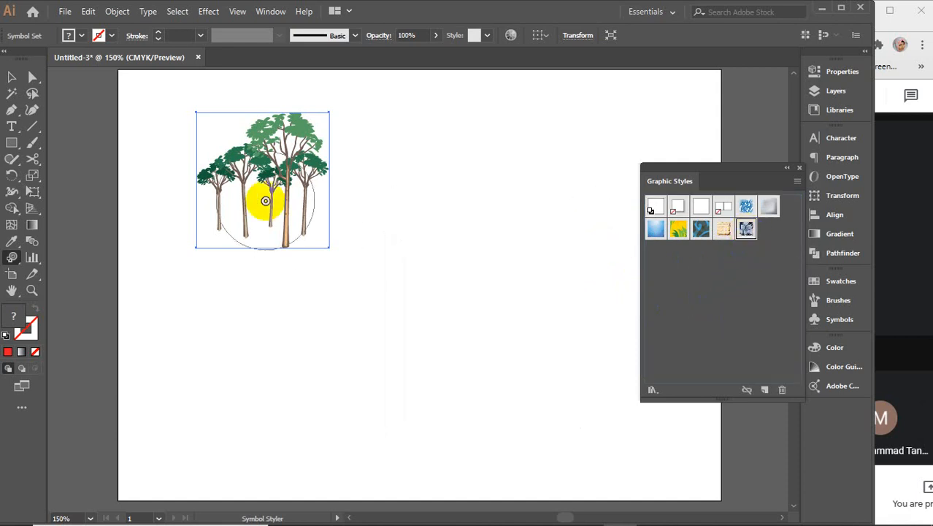
mouse_move(252, 202)
left_mouse_down()
mouse_move(267, 156)
mouse_move(272, 168)
left_mouse_up()
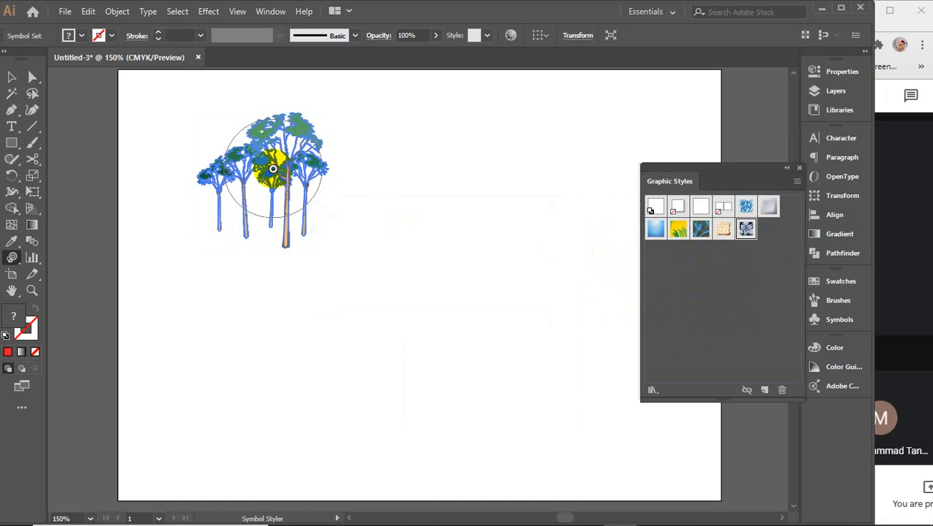
left_click(273, 169)
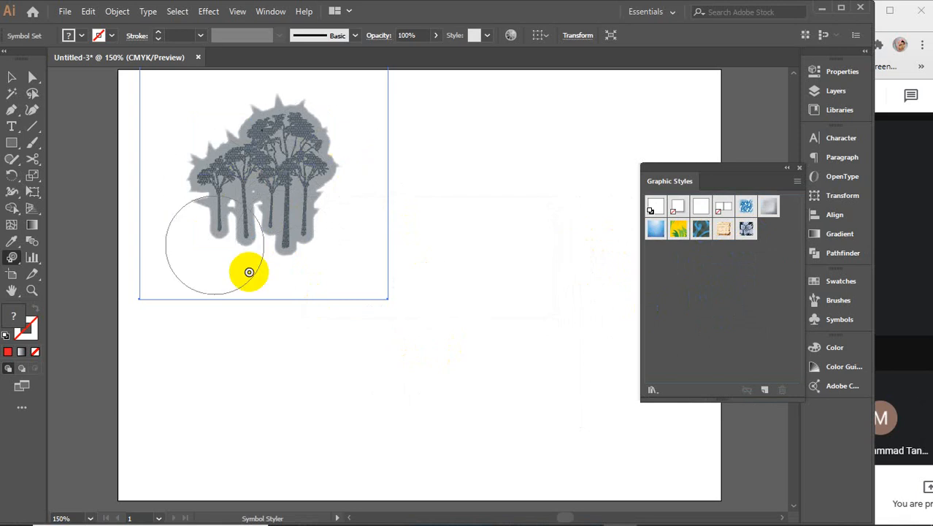
key("ctrl+z")
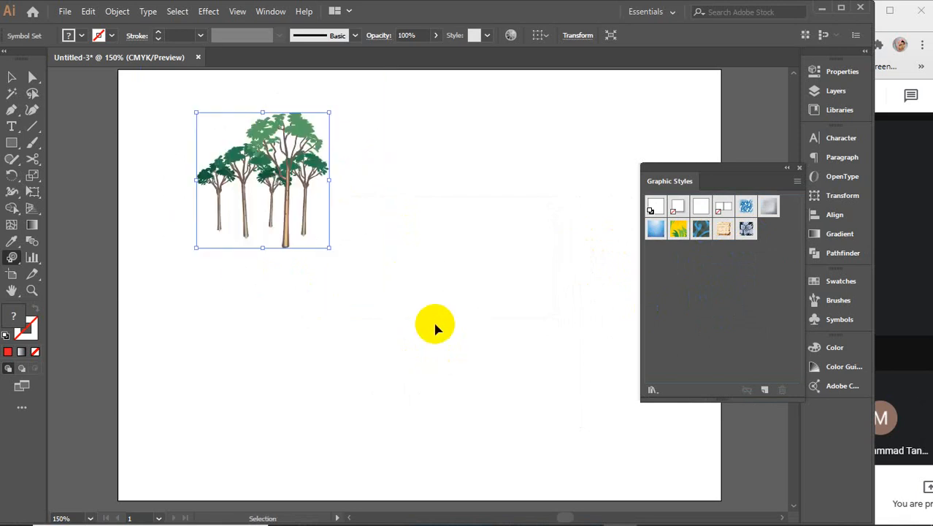
Apply the beige stone-textured graphic style to the trees symbol with the Symbol Styler and inspect it up close
left_click(721, 230)
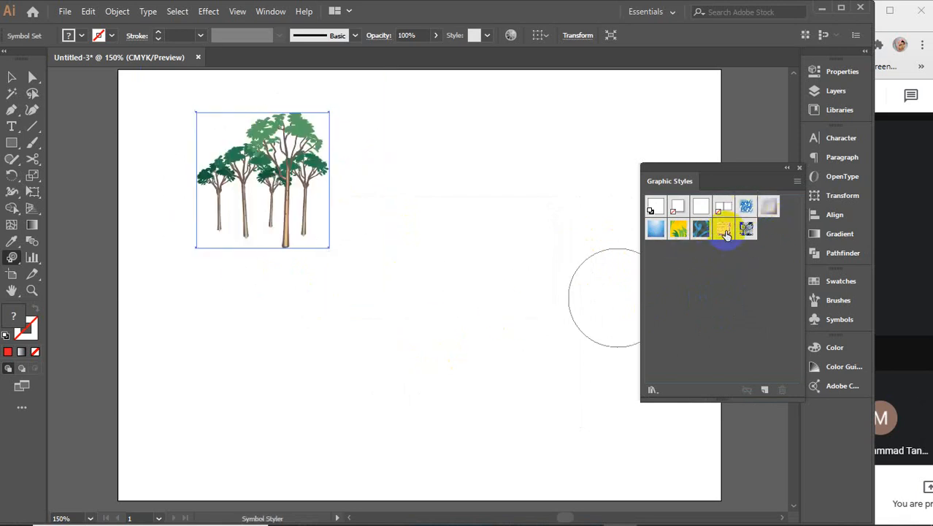
left_click(262, 178)
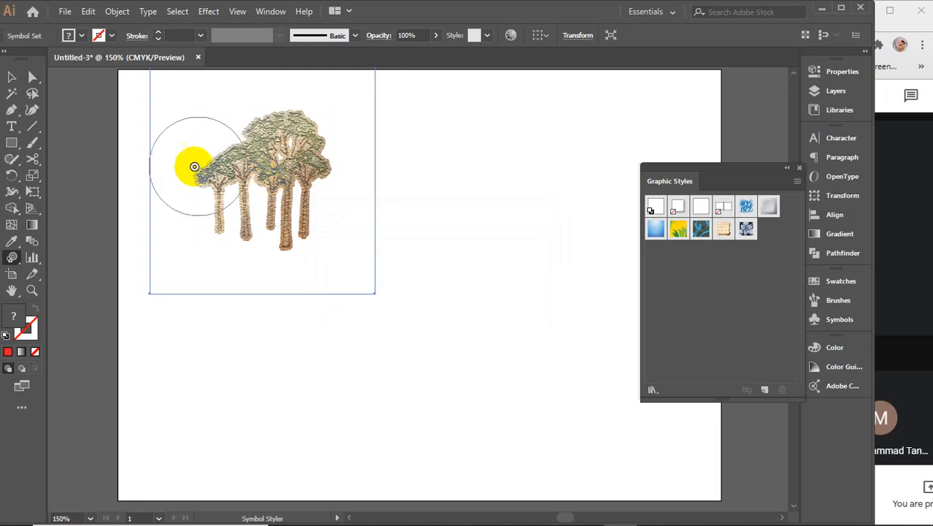
left_click(12, 76)
left_click(476, 212)
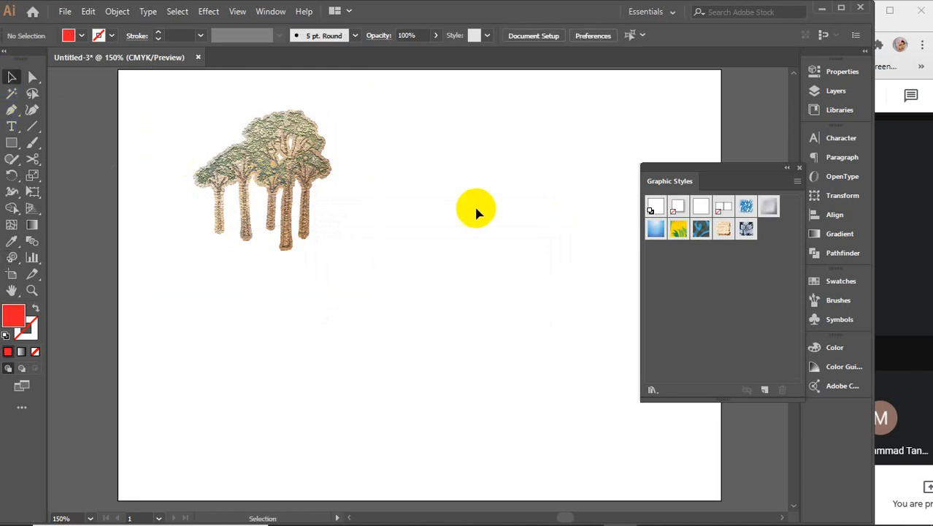
left_click(278, 153)
scroll(280, 154, "up", 2)
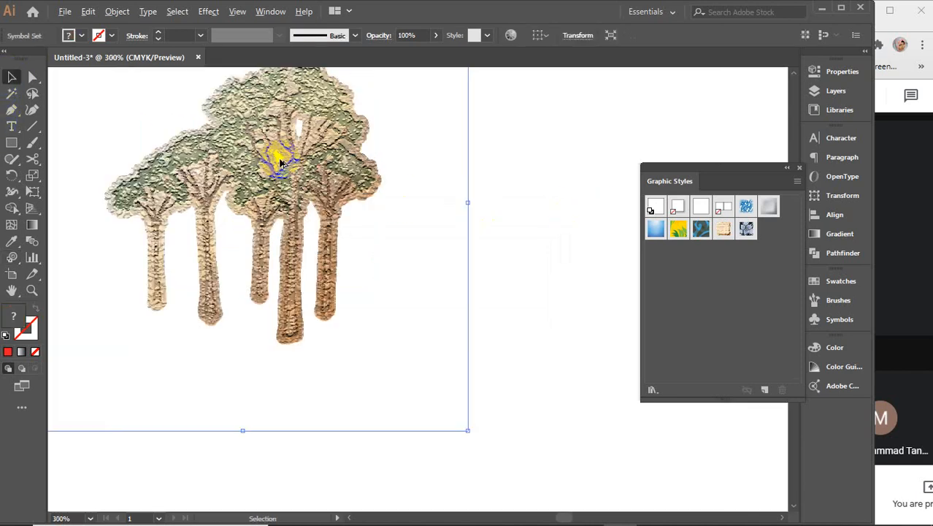
left_click_drag(312, 181, 388, 261)
left_click(582, 227)
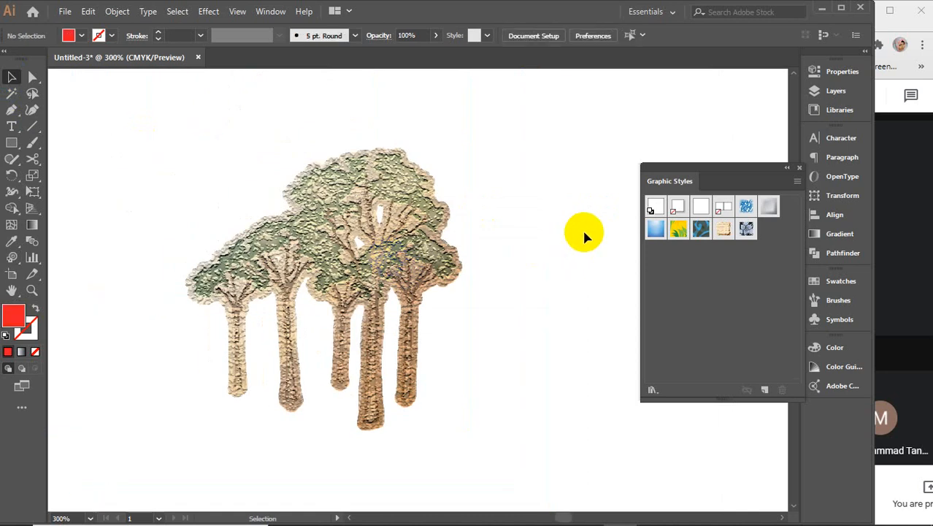
Delete the textured trees symbol set from the artboard and put away the Graphic Styles
scroll(497, 261, "down", 3)
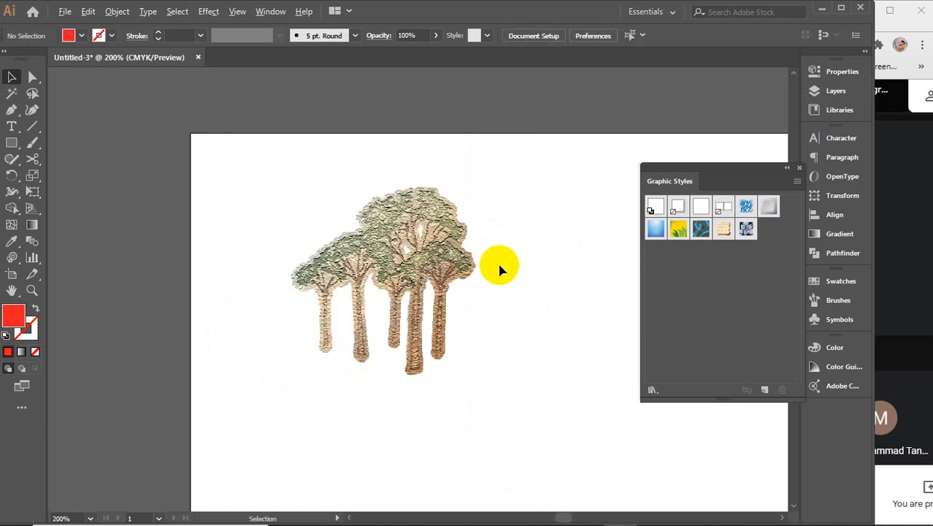
left_click_drag(511, 322, 456, 285)
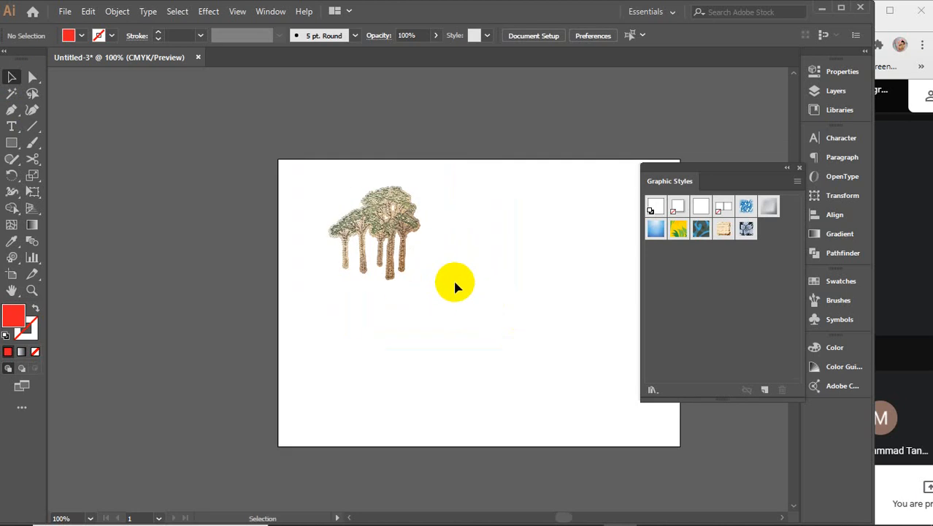
left_click(386, 256)
key("Delete")
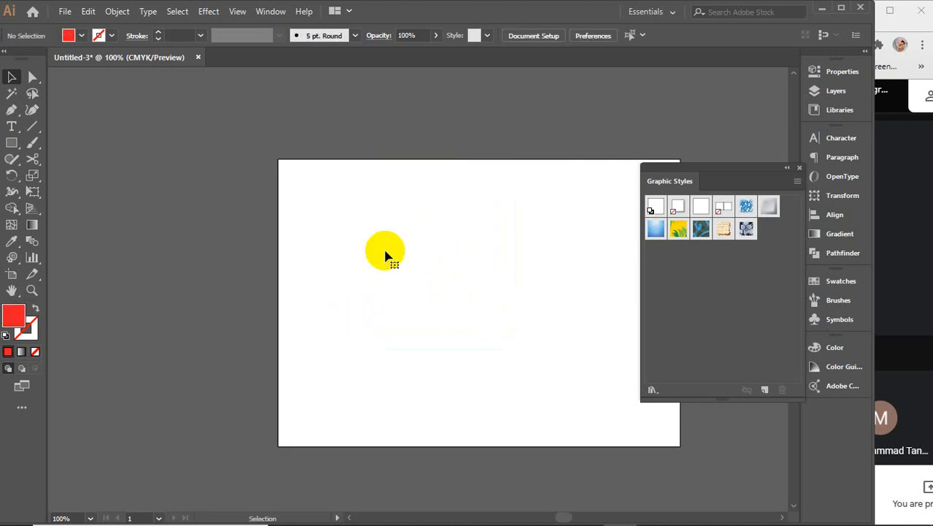
left_click(800, 168)
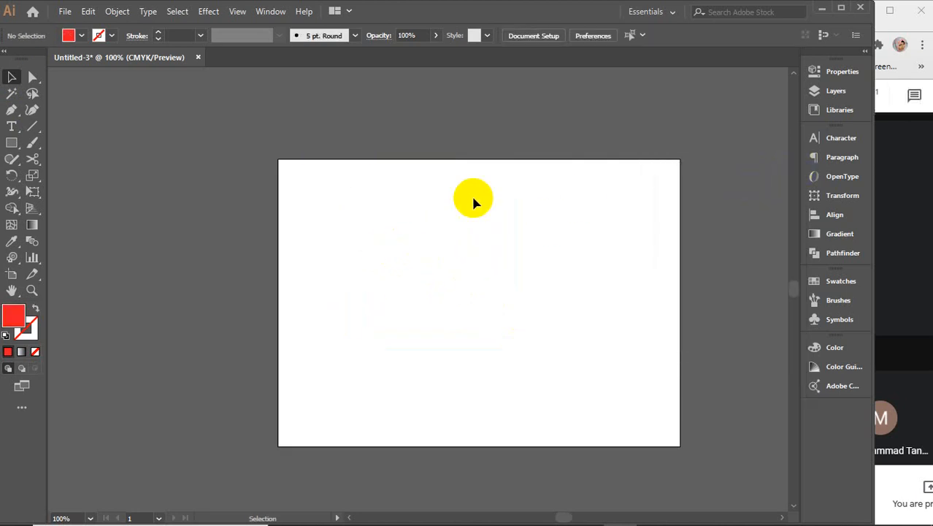
Draw a red square without a stroke near the centre of the empty artboard
left_click(13, 143)
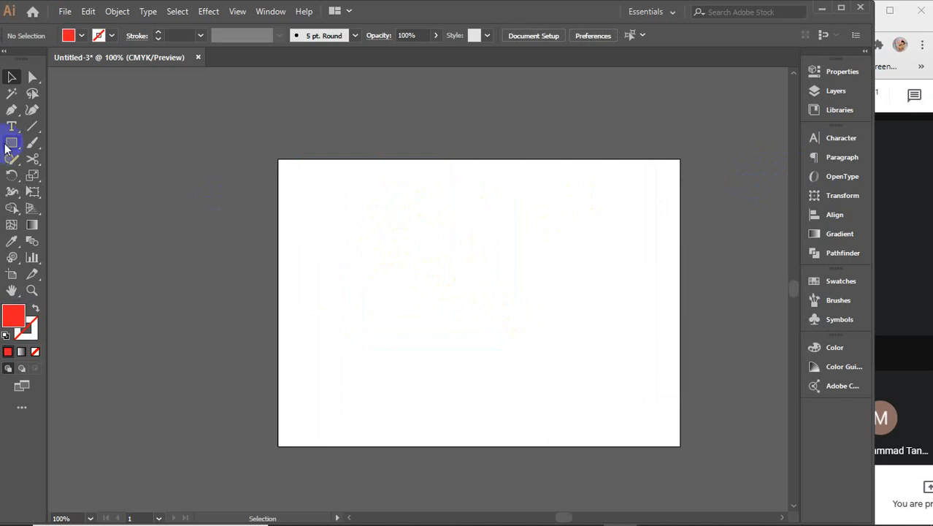
left_click_drag(17, 146, 38, 143)
mouse_move(381, 242)
left_mouse_down()
mouse_move(510, 335)
mouse_move(490, 312)
left_mouse_up()
key("v")
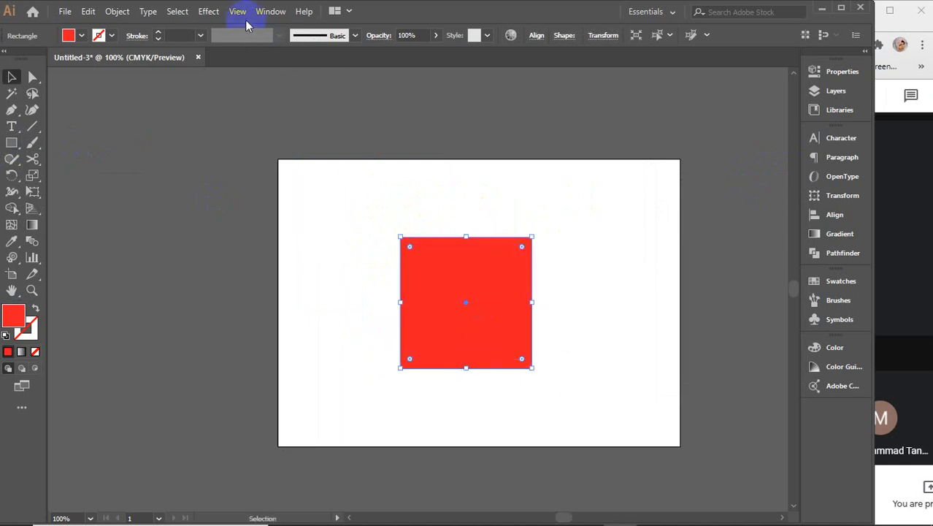
Turn the square into a four-petal flower by applying the Pucker & Bloat effect with 73% bloat
left_click(209, 11)
mouse_move(271, 122)
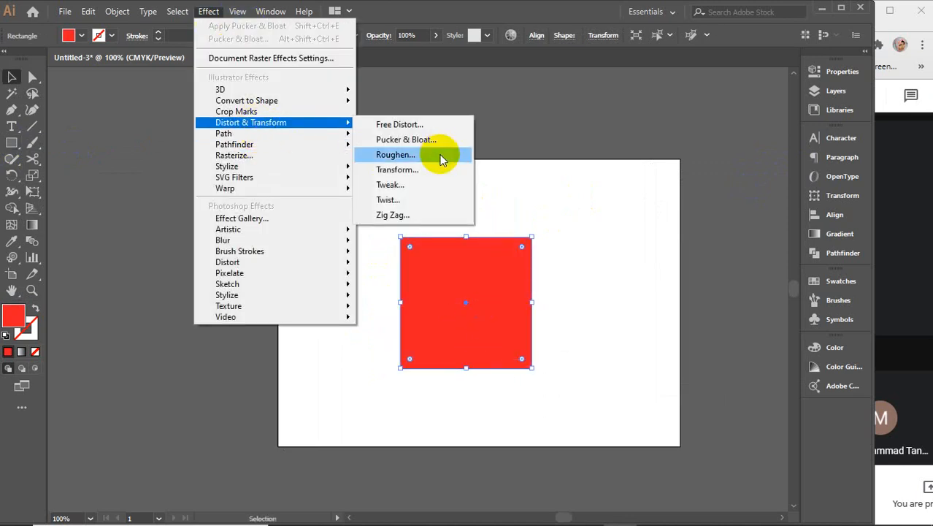
left_click(395, 139)
left_click_drag(736, 83, 743, 83)
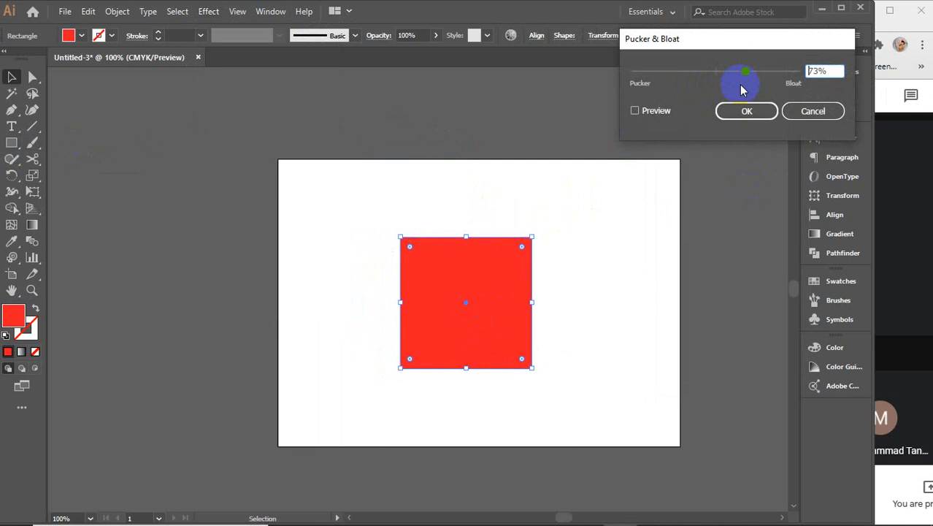
left_click(745, 110)
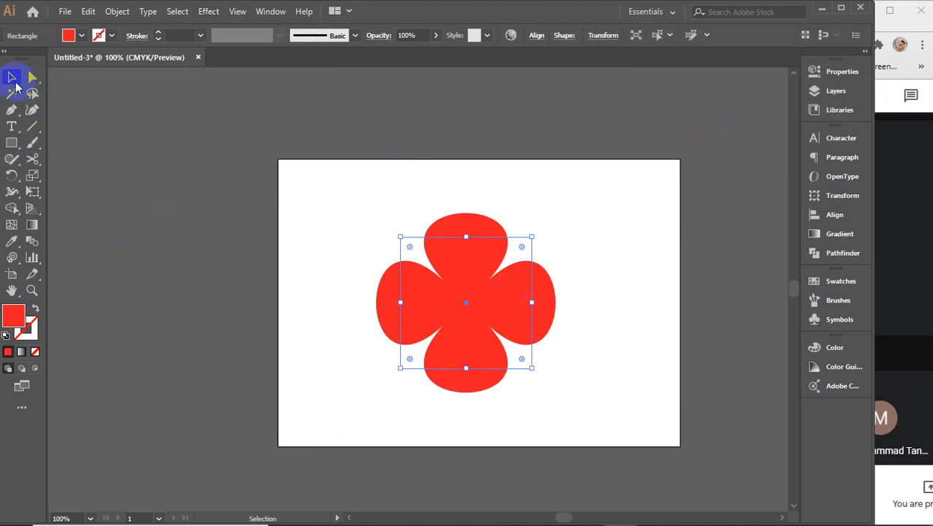
Remove the flower's fill and give it a red stroke
left_click(36, 353)
left_click(32, 333)
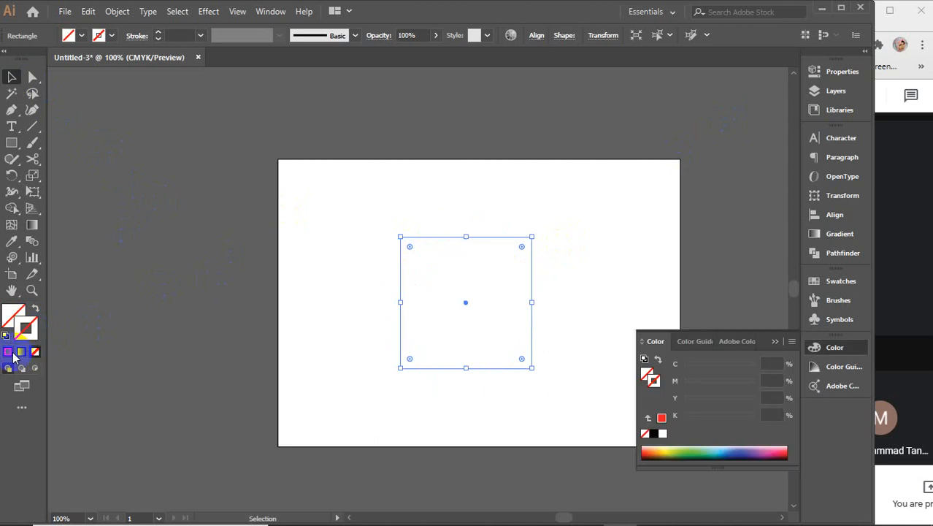
left_click(9, 353)
left_click(771, 344)
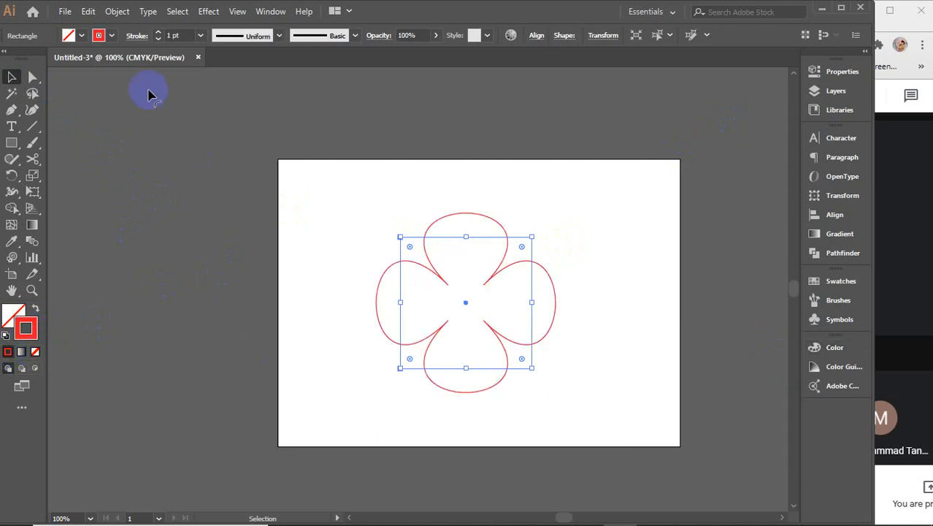
Set the flower outline's stroke weight to 15 pt
type("5")
key("Return")
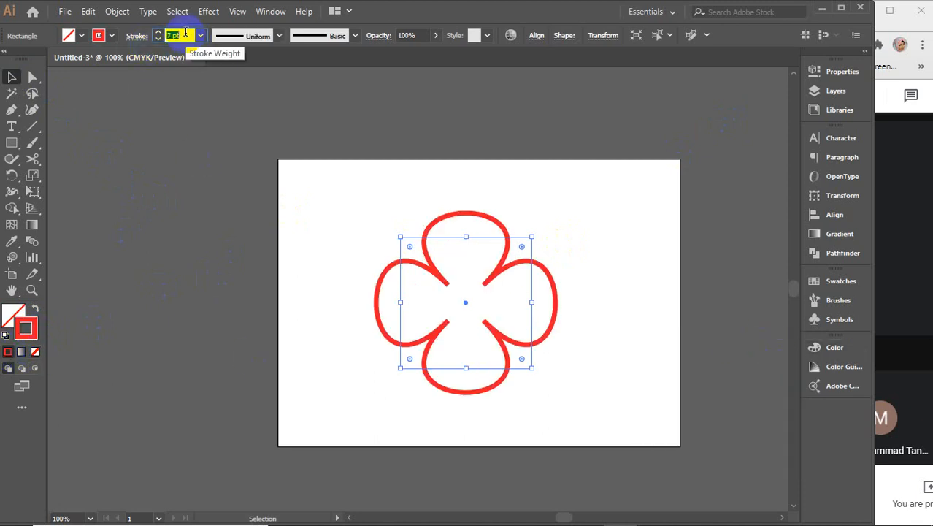
key("Up")
key("Up")
key("Up")
key("Up")
key("Up")
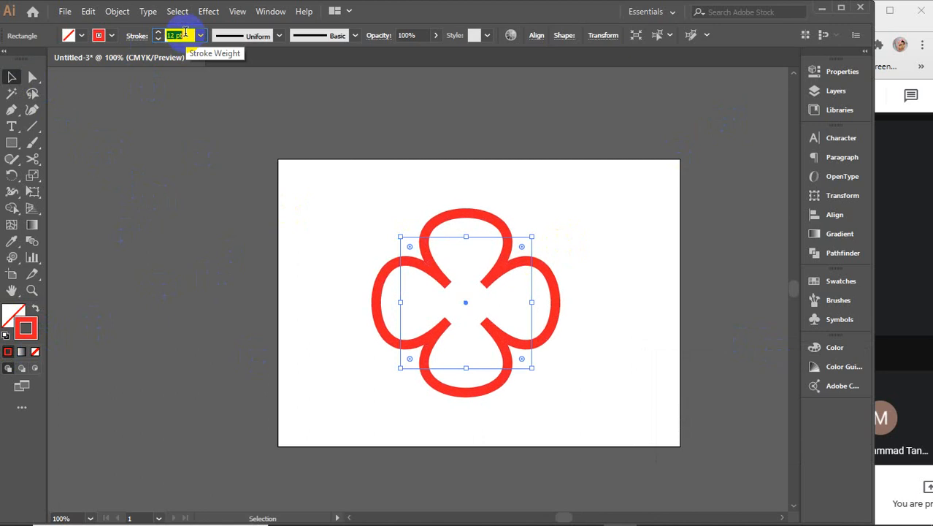
key("Up")
key("Up")
key("Up")
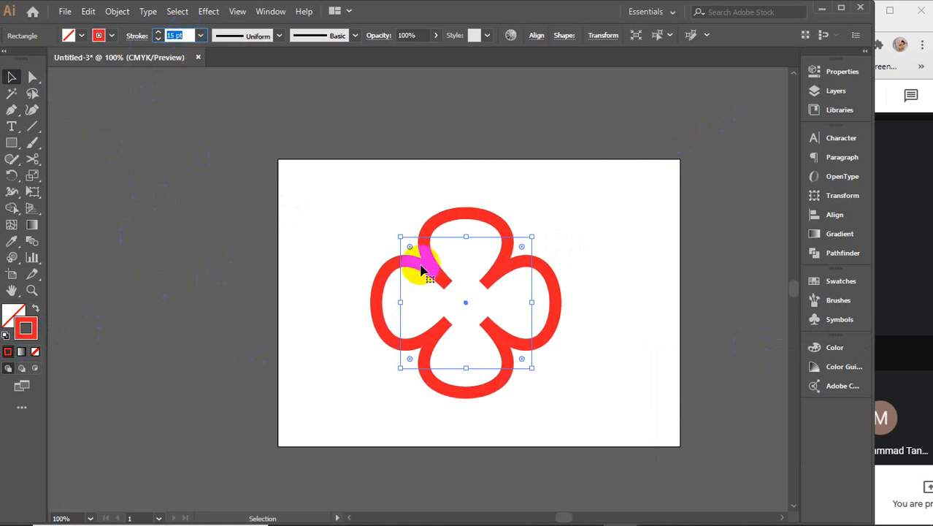
Expand the flower's appearance into a path, and expand its fill and stroke into a filled shape
scroll(420, 265, "up", 2)
key("alt+space")
left_click_drag(511, 339, 424, 260)
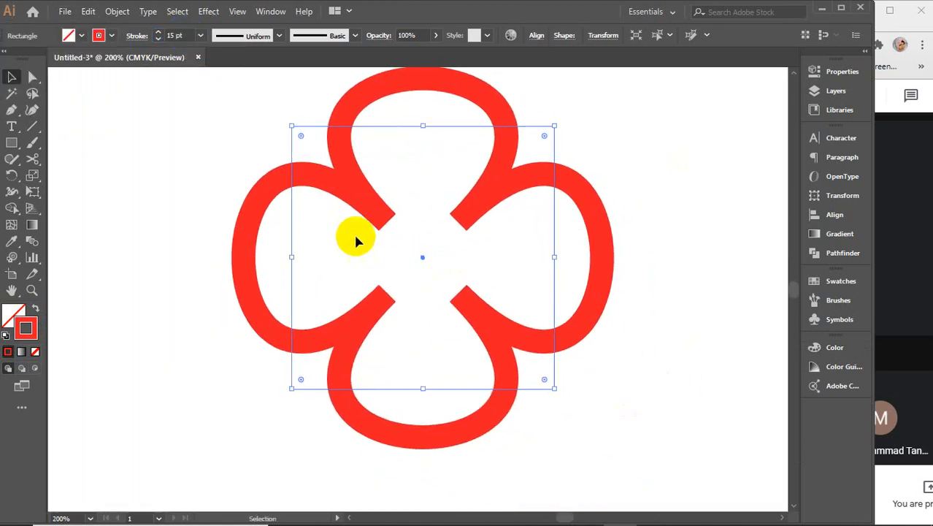
left_click(117, 11)
left_click(184, 184)
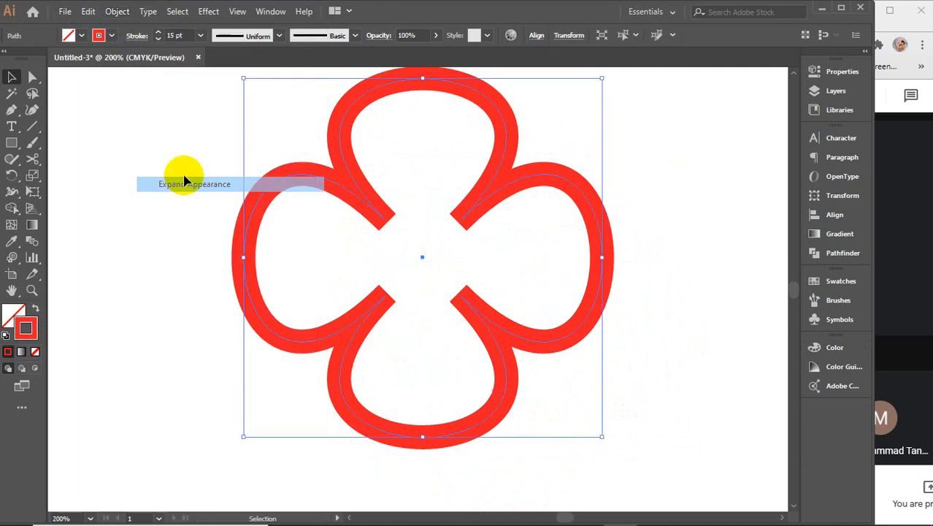
left_click(118, 11)
left_click(178, 168)
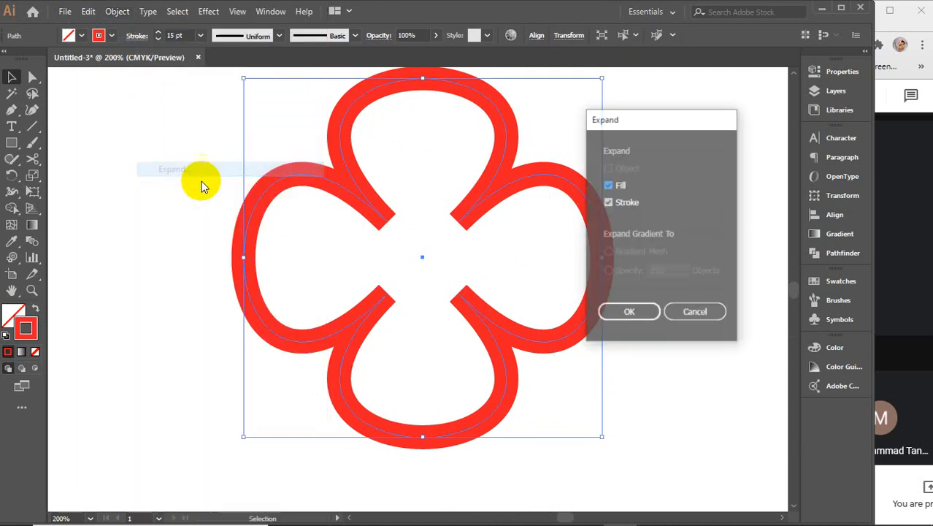
left_click(622, 312)
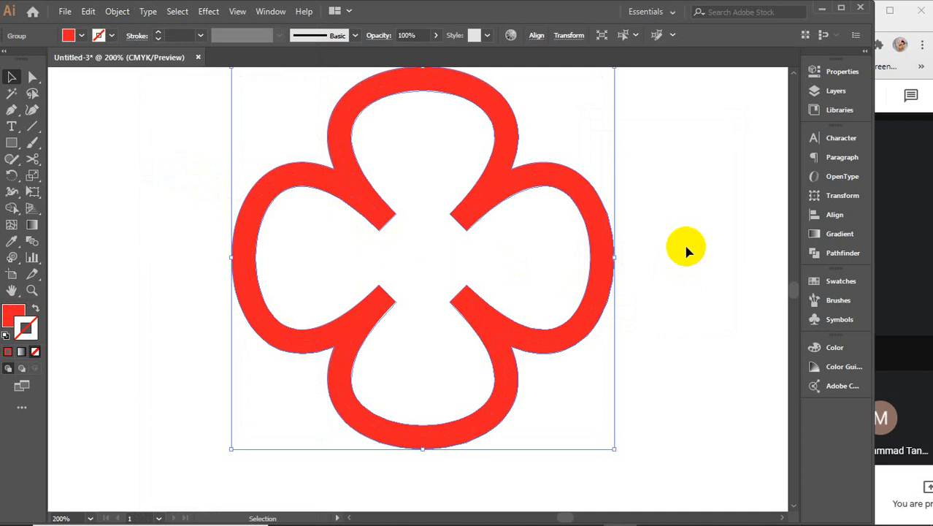
Place a copy of the expanded flower, scaled proportionally about its centre to slightly over half size, inside the original
left_click(491, 194)
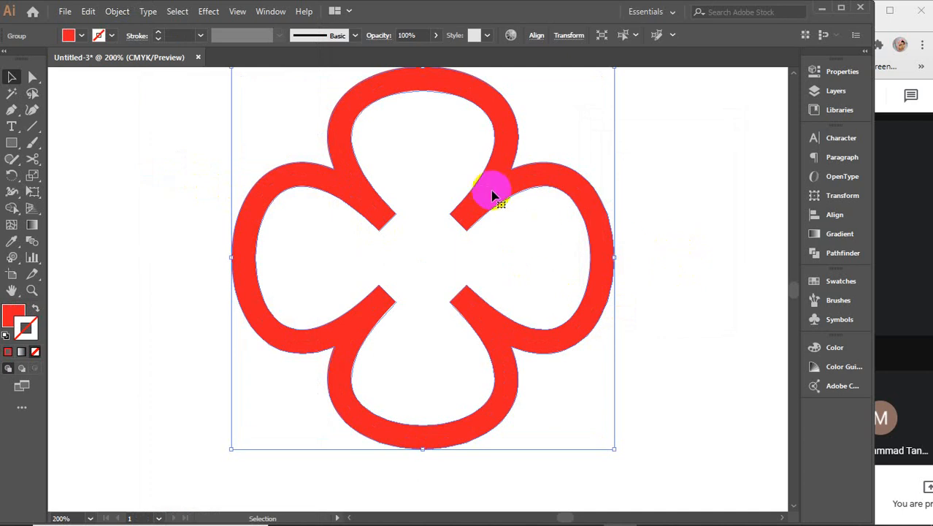
key("a")
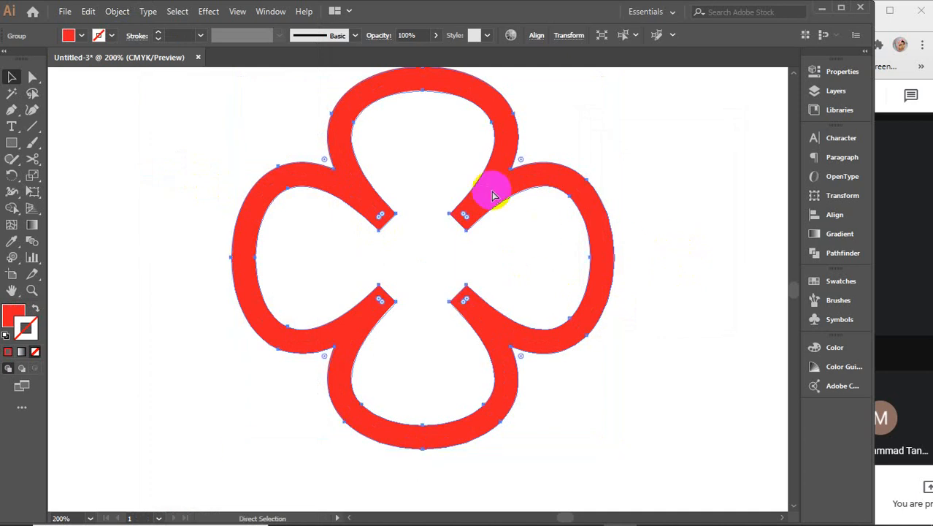
key("v")
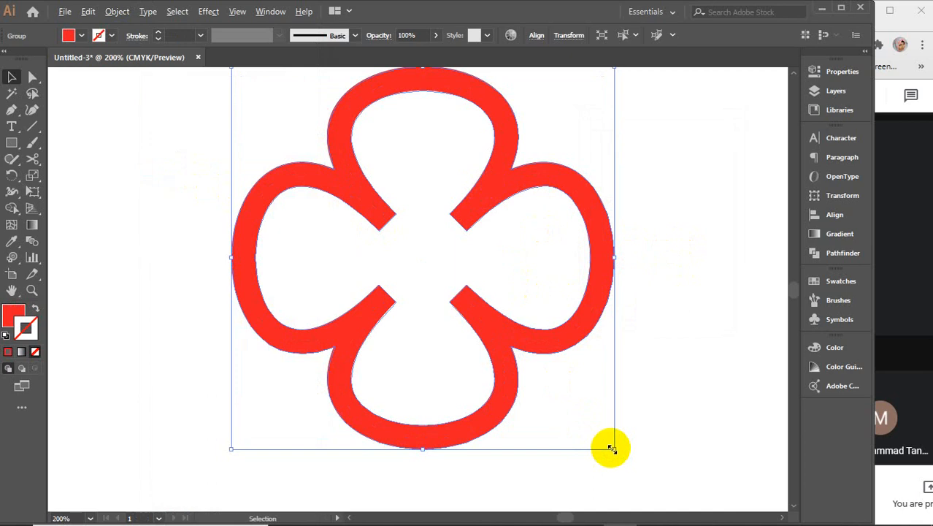
left_click_drag(611, 448, 531, 369)
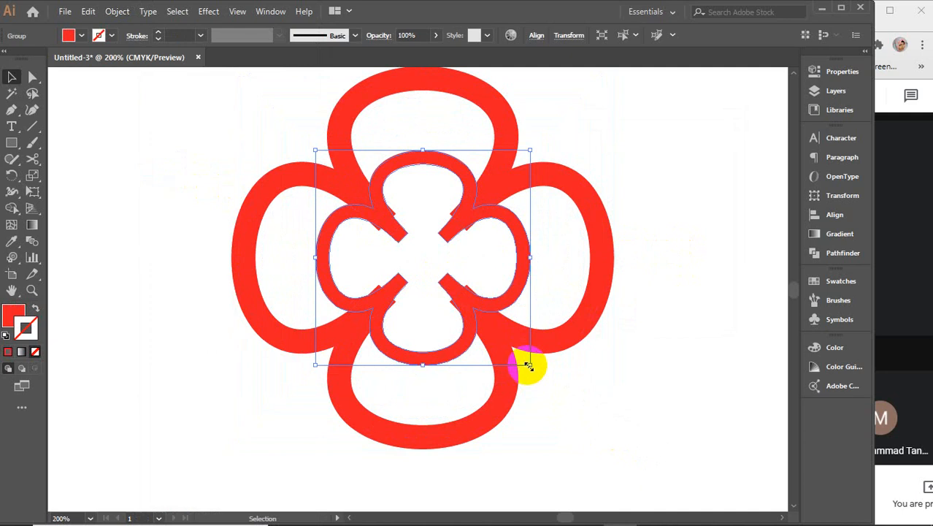
Enlarge the inner flower about its centre until it overlaps the outer flower's petal junctions, and merge the upper-right junction with the Shape Builder
left_click_drag(528, 365, 555, 400)
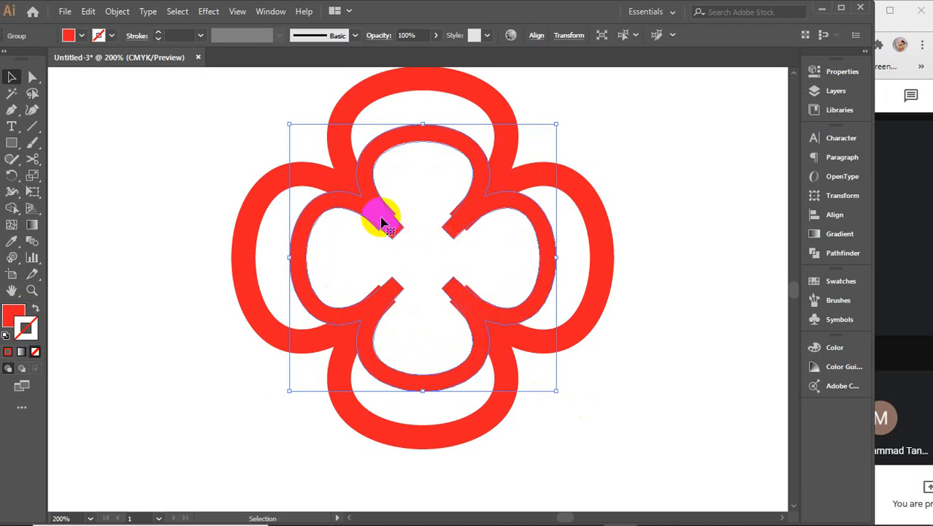
left_click_drag(197, 125, 535, 402)
left_click(12, 208)
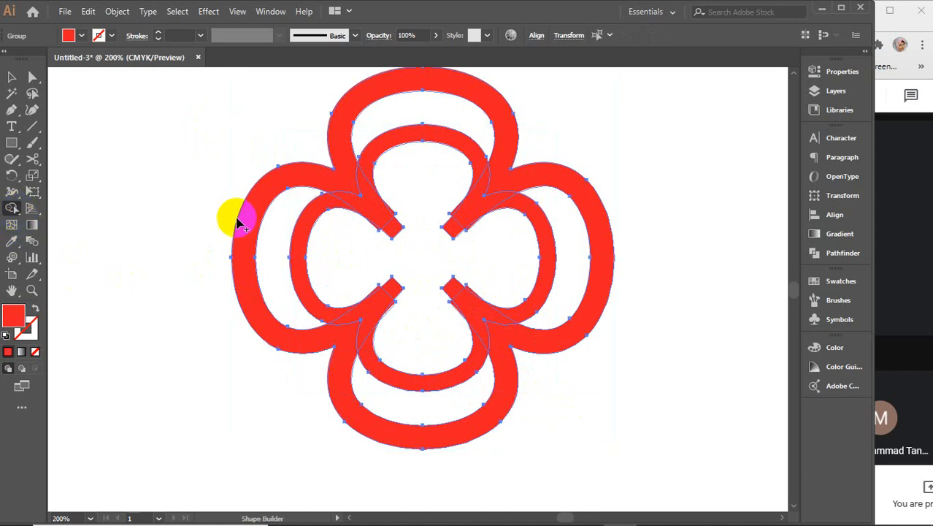
scroll(443, 215, "up", 5)
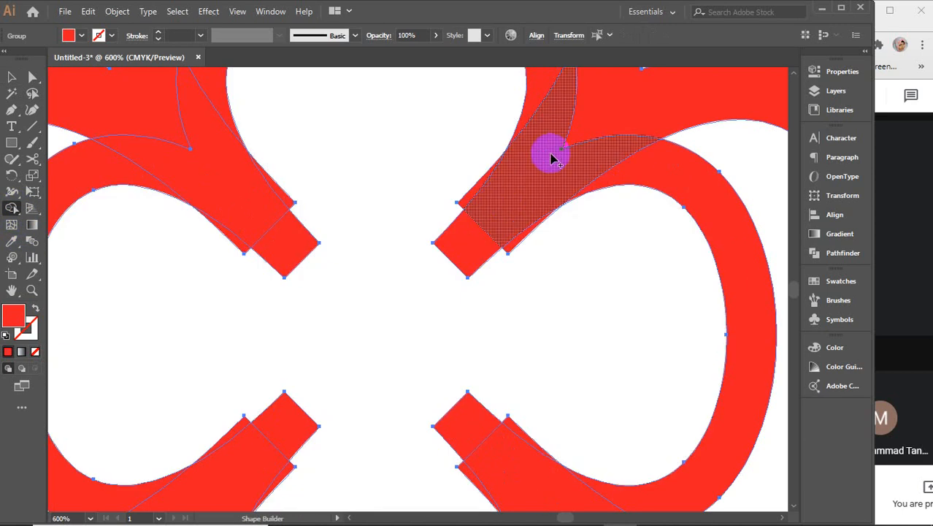
left_click_drag(599, 109, 479, 234)
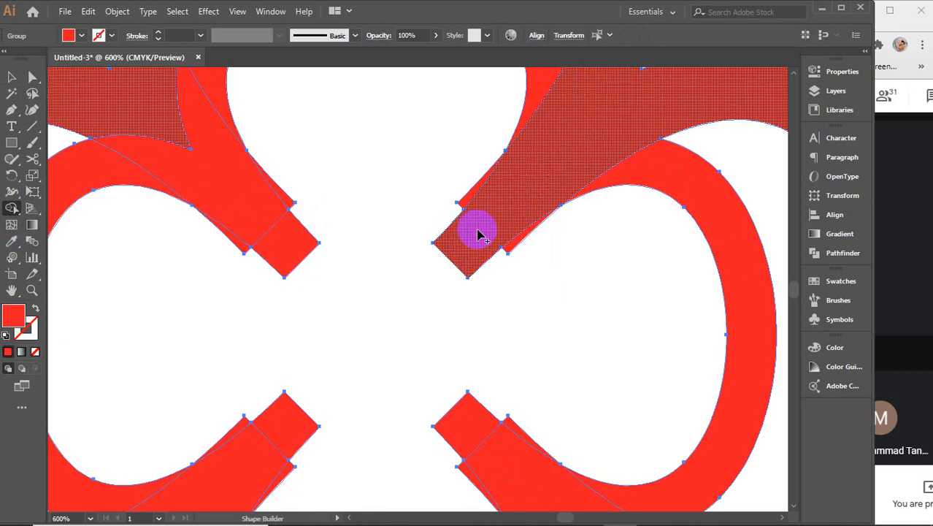
Remove the small leftover corner slivers beside the four inner petal stems with the Shape Builder
left_click(514, 247, "alt")
left_click(463, 201, "alt")
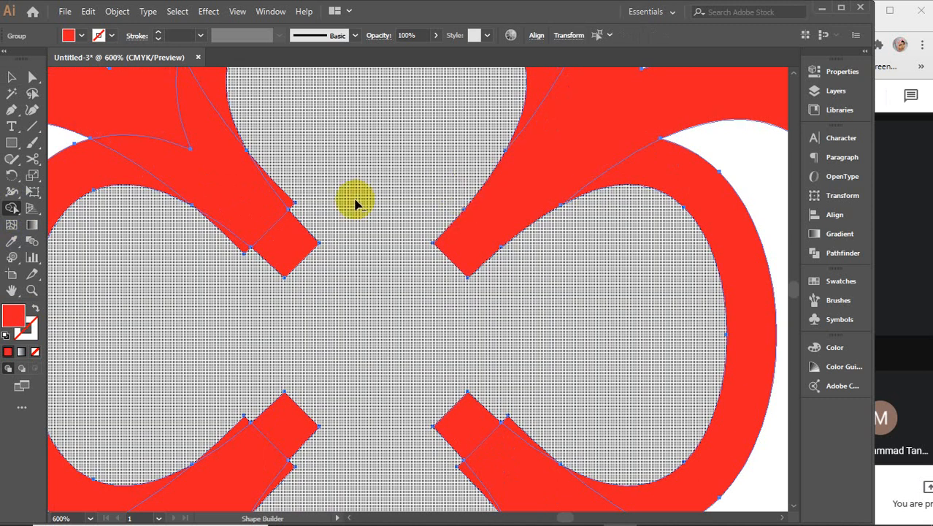
left_click(288, 203, "alt")
left_click(245, 247, "alt")
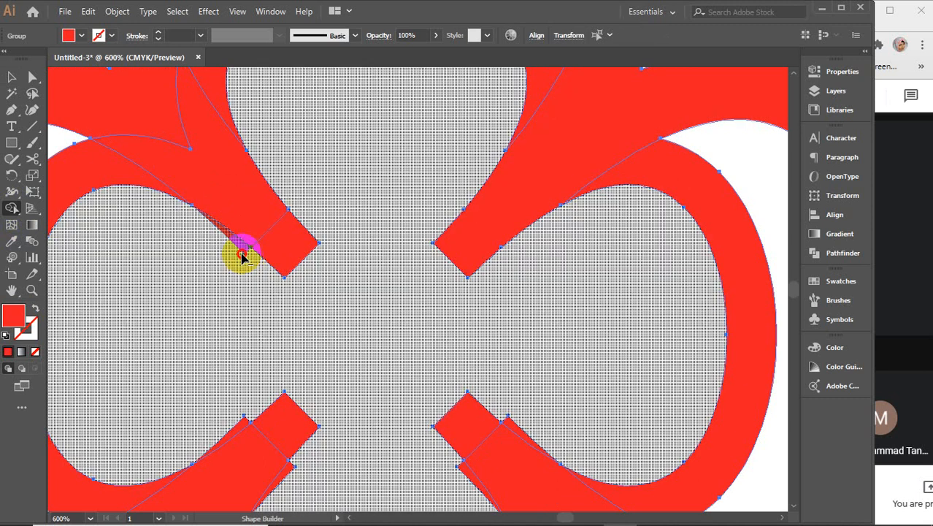
left_click(240, 416, "alt")
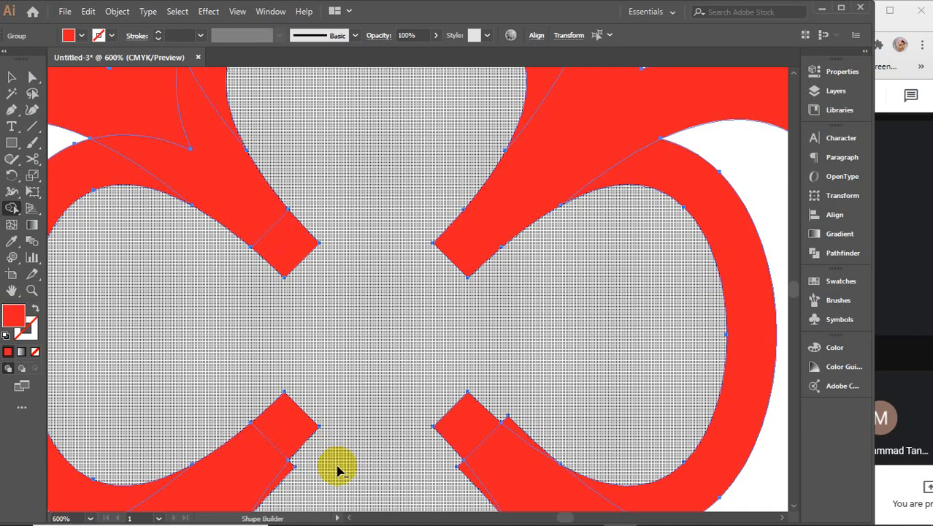
left_click_drag(331, 471, 287, 475)
left_click_drag(422, 451, 462, 476)
left_click(516, 423, "alt")
Merge the remaining overlapping regions of the two flowers at the petal junctions into one continuous shape
mouse_move(472, 425)
left_mouse_down()
mouse_move(490, 428)
mouse_move(552, 486)
mouse_move(600, 495)
left_mouse_up()
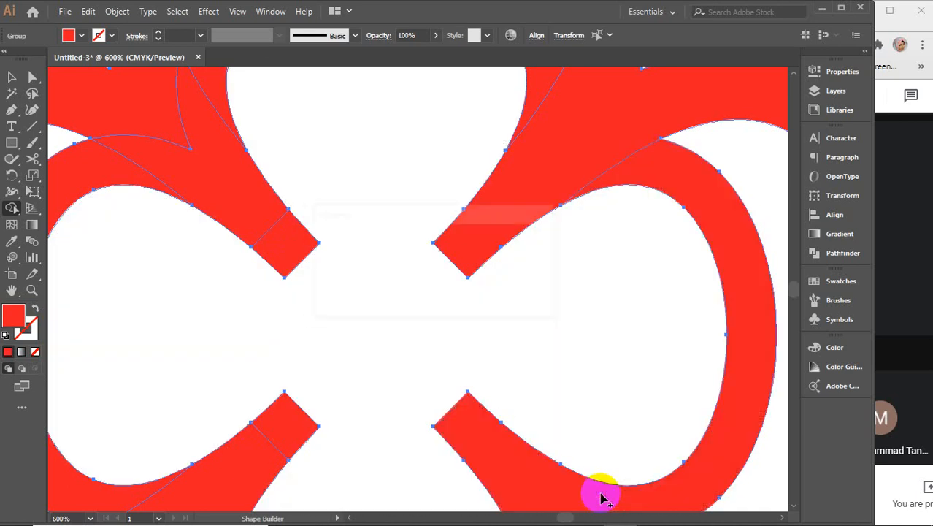
scroll(601, 496, "down", 2)
scroll(603, 460, "down", 1)
mouse_move(604, 437)
left_mouse_down()
mouse_move(606, 465)
mouse_move(540, 502)
left_mouse_up()
mouse_move(289, 369)
left_mouse_down()
mouse_move(213, 423)
mouse_move(123, 432)
mouse_move(201, 489)
left_mouse_up()
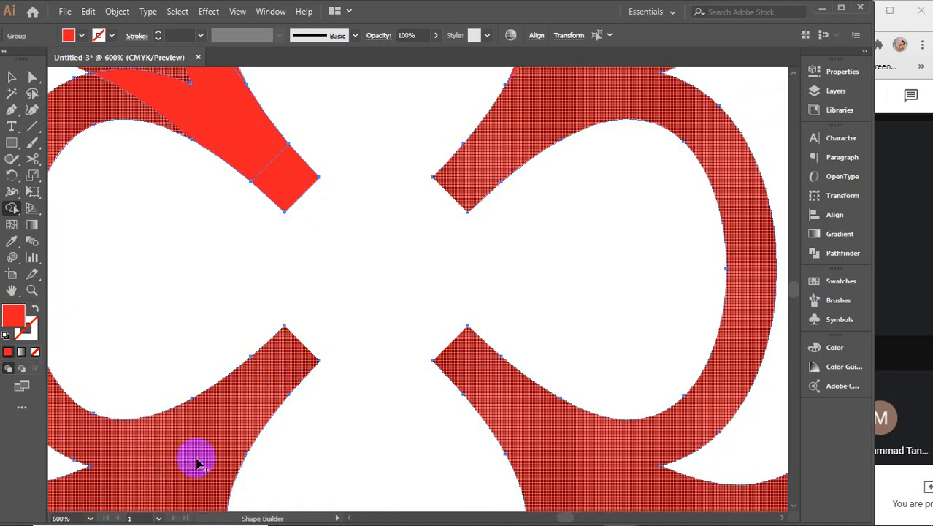
scroll(287, 219, "up", 5)
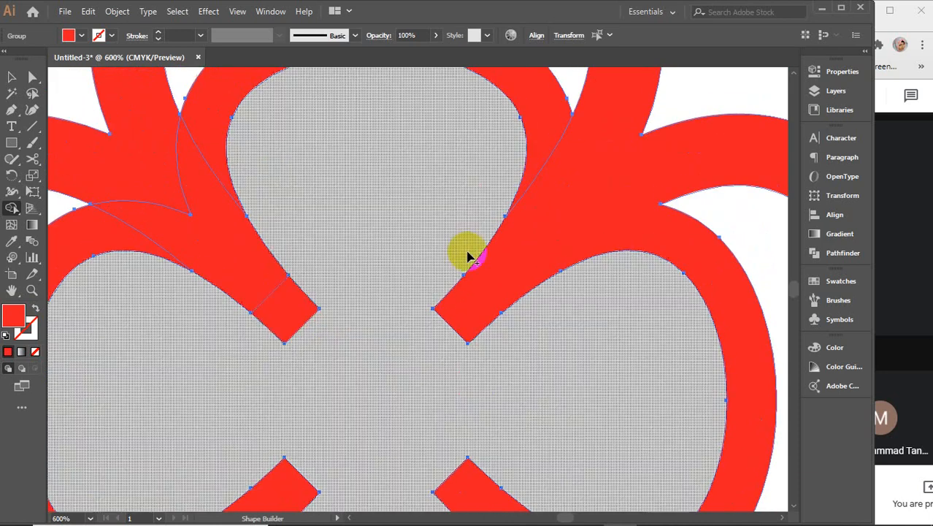
left_click_drag(584, 206, 548, 135)
mouse_move(198, 125)
left_mouse_down()
mouse_move(171, 155)
mouse_move(142, 212)
mouse_move(289, 309)
left_mouse_up()
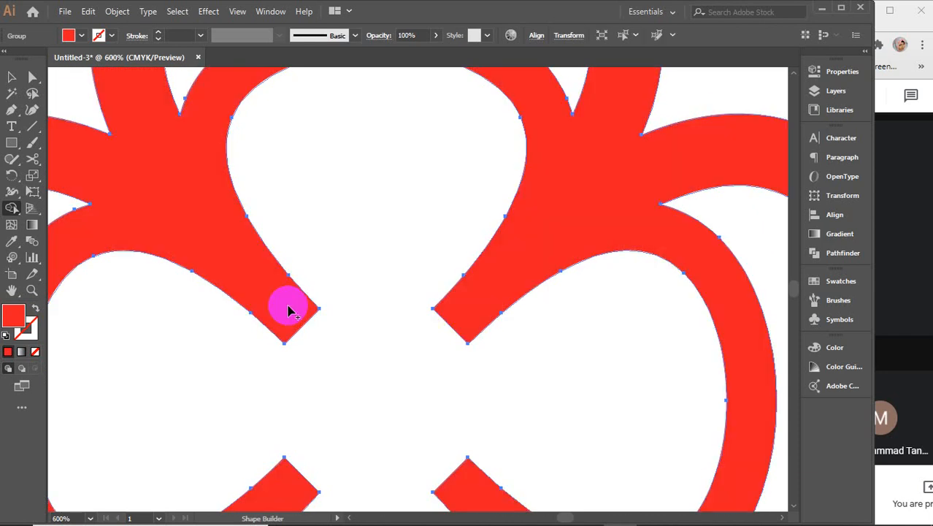
Add an anchor point at the middle of each of the four blunt stem ends around the flower's centre
scroll(438, 292, "down", 3)
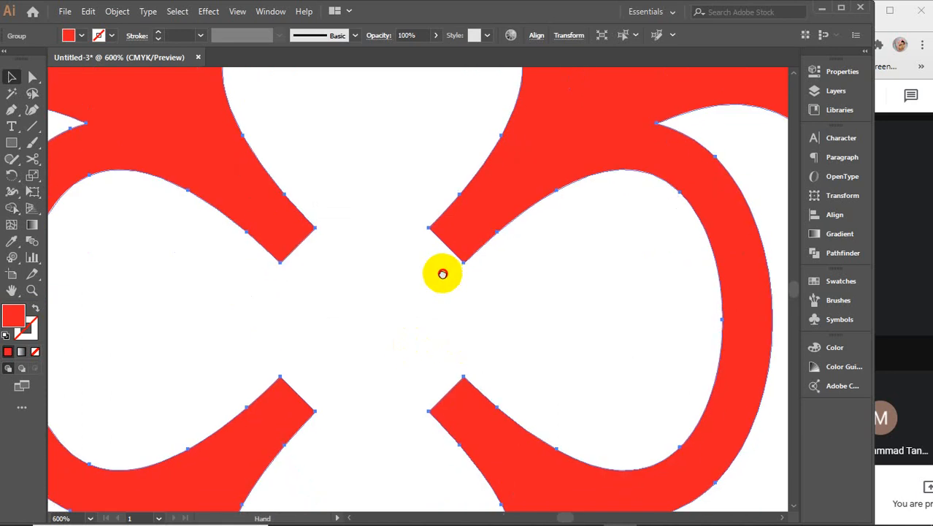
left_click(32, 77)
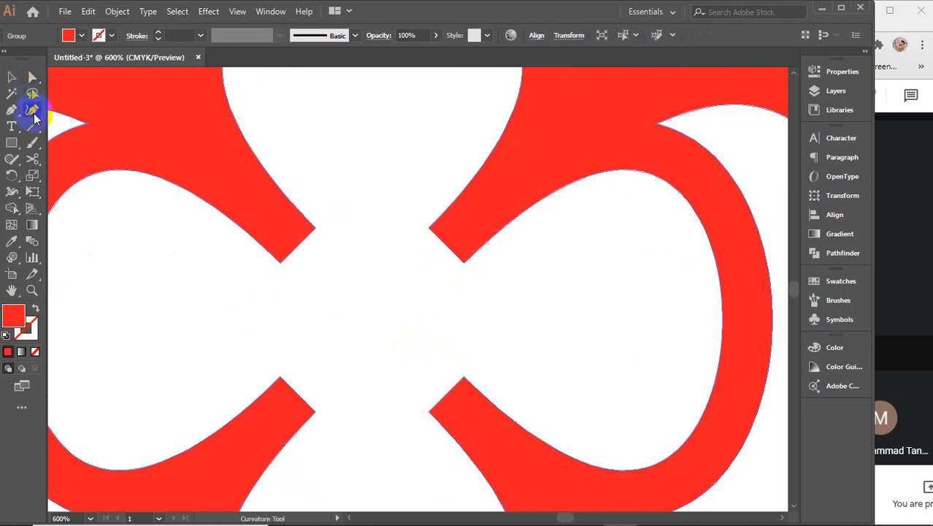
left_click(11, 111)
left_click_drag(11, 110, 63, 125)
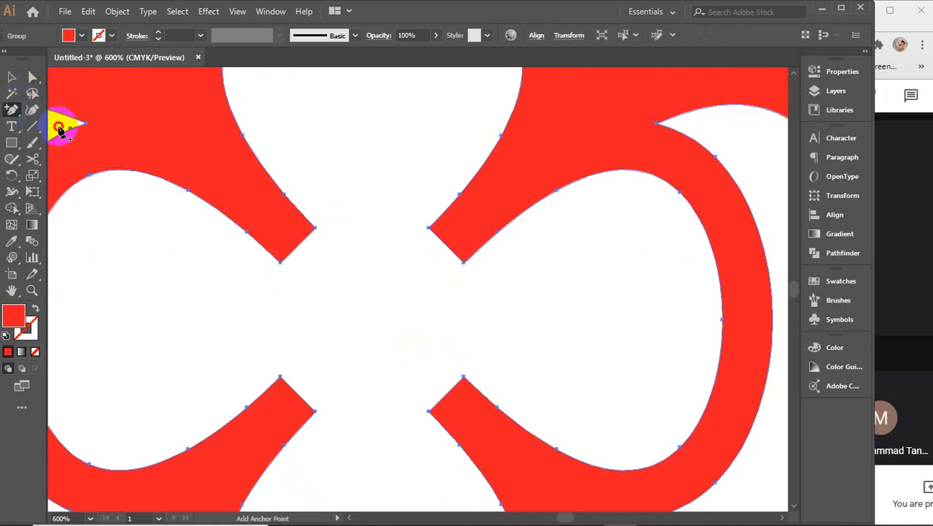
left_click(297, 244)
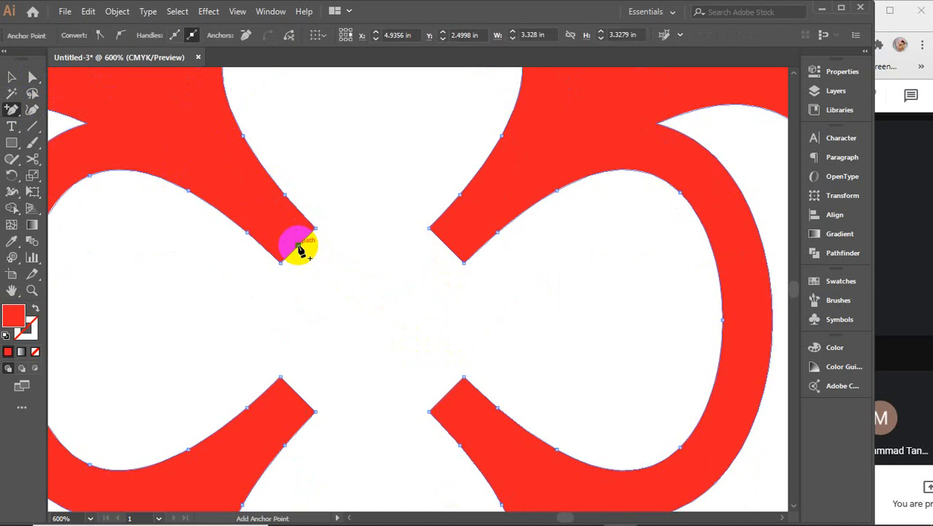
left_click(446, 245)
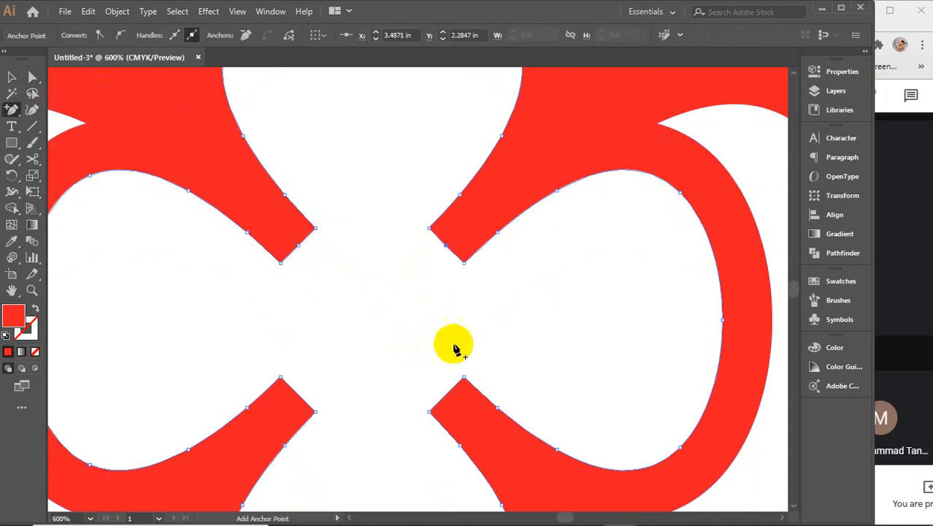
left_click(449, 393)
left_click(299, 394)
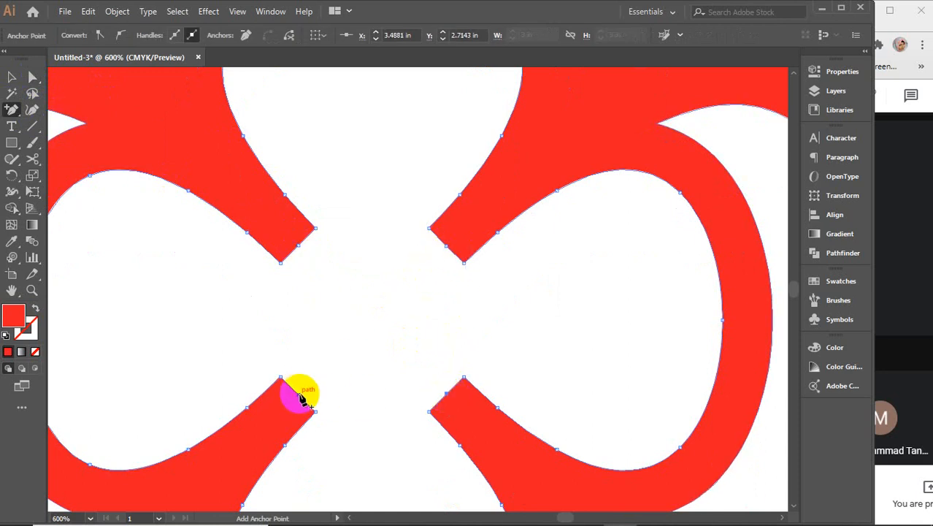
Use the Curvature tool to delete both corner points of the two upper stem ends, shaping them into curved points
left_click(32, 109)
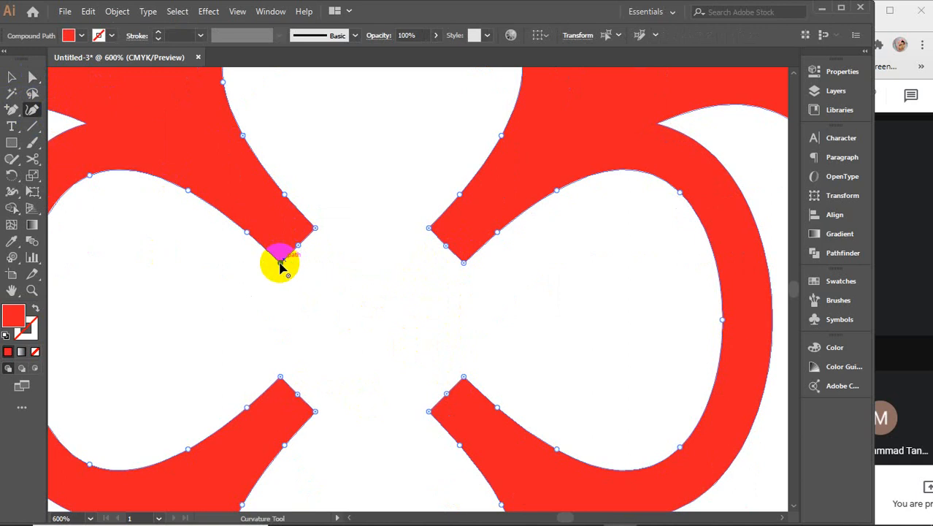
key("Delete")
key("Delete")
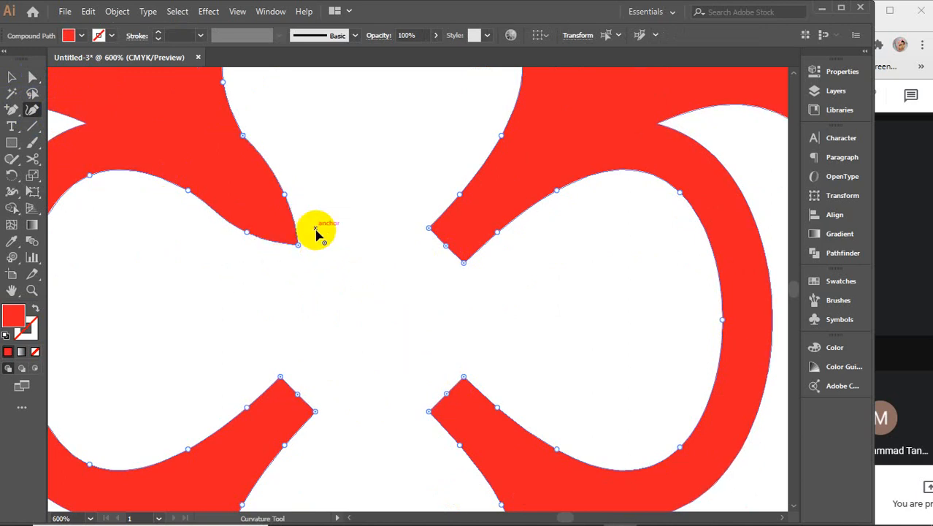
left_click(429, 229)
key("Delete")
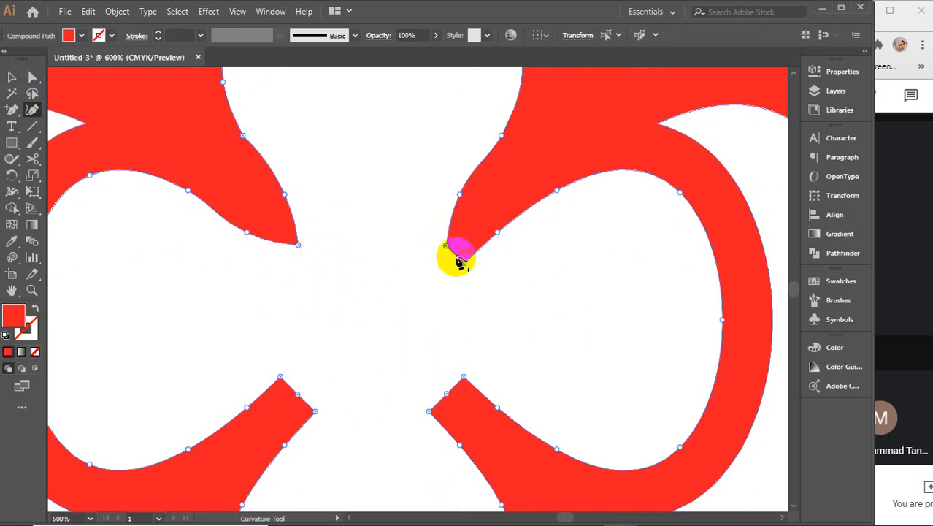
key("Delete")
Delete both corner points of the two lower stem ends to shape matching curved points, and deselect the flower
left_click(464, 377)
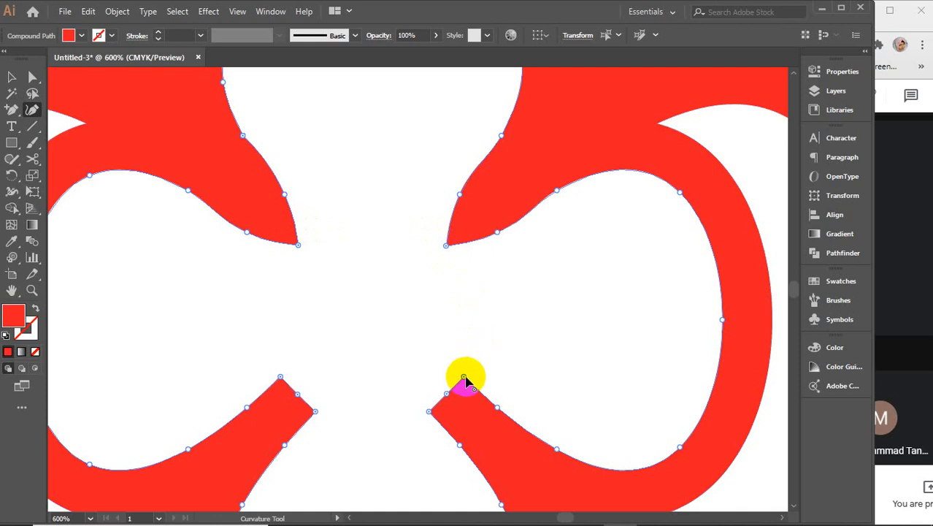
key("Delete")
left_click(431, 413)
key("Delete")
left_click(314, 411)
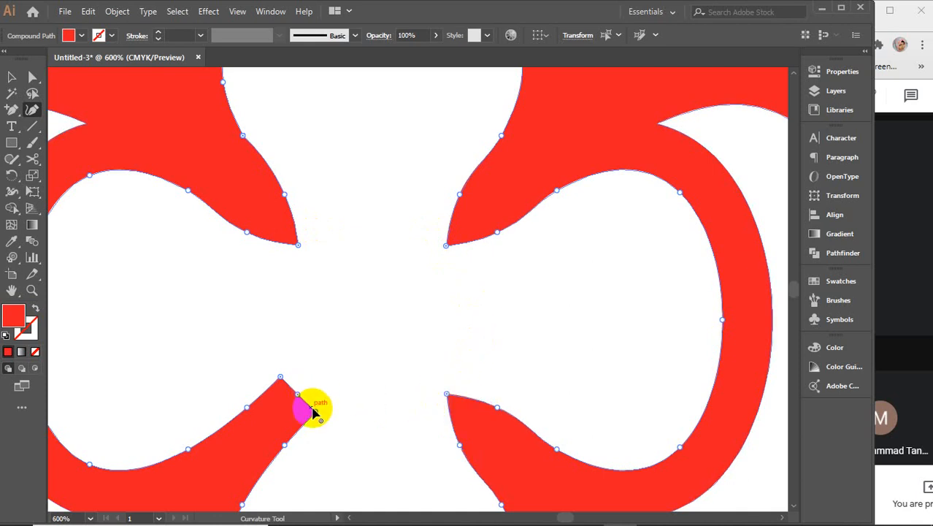
key("Delete")
left_click(280, 377)
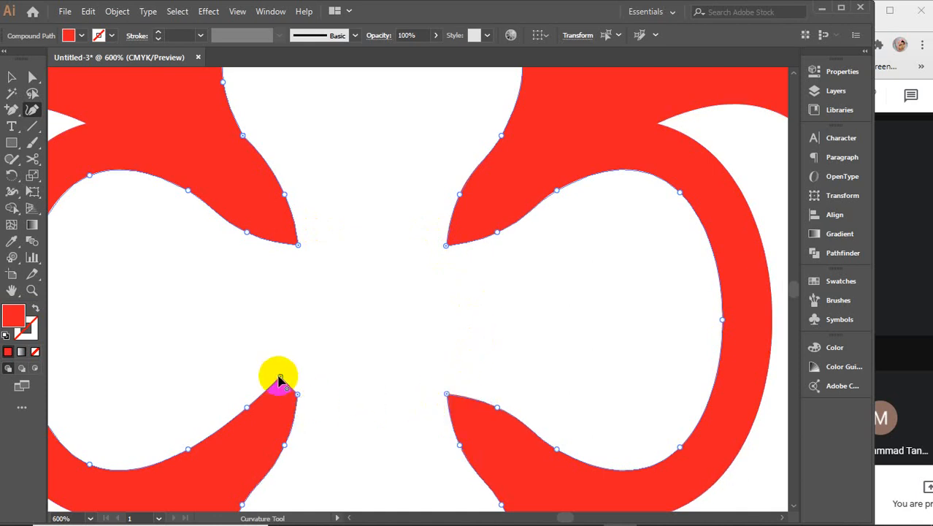
key("Delete")
left_click(15, 77)
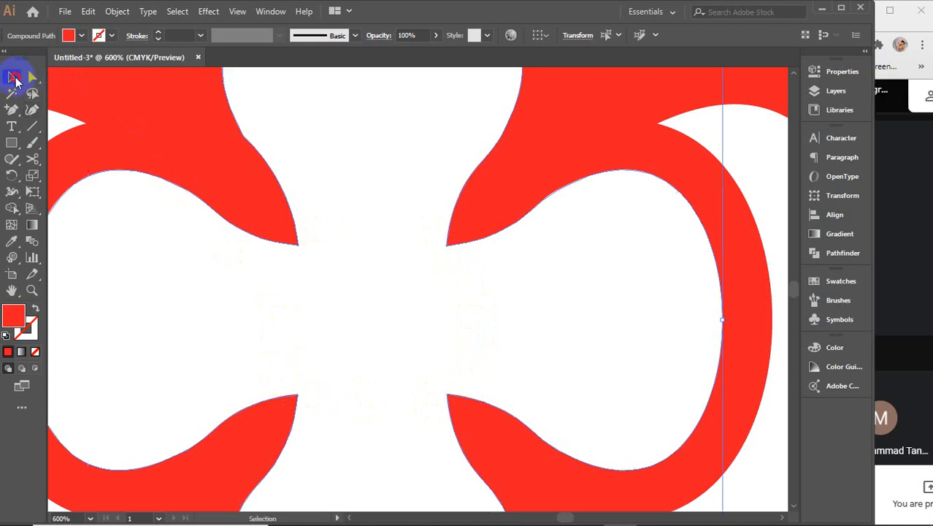
scroll(441, 279, "down", 5)
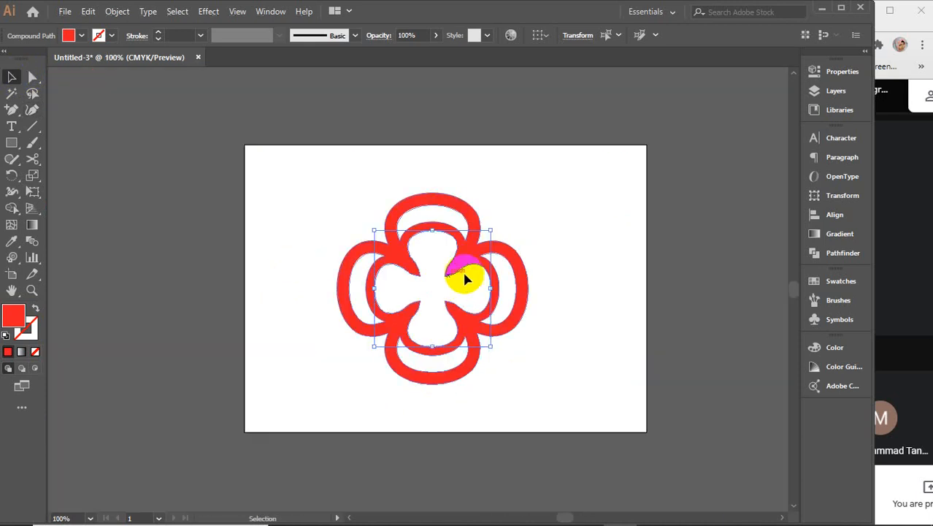
left_click(568, 205)
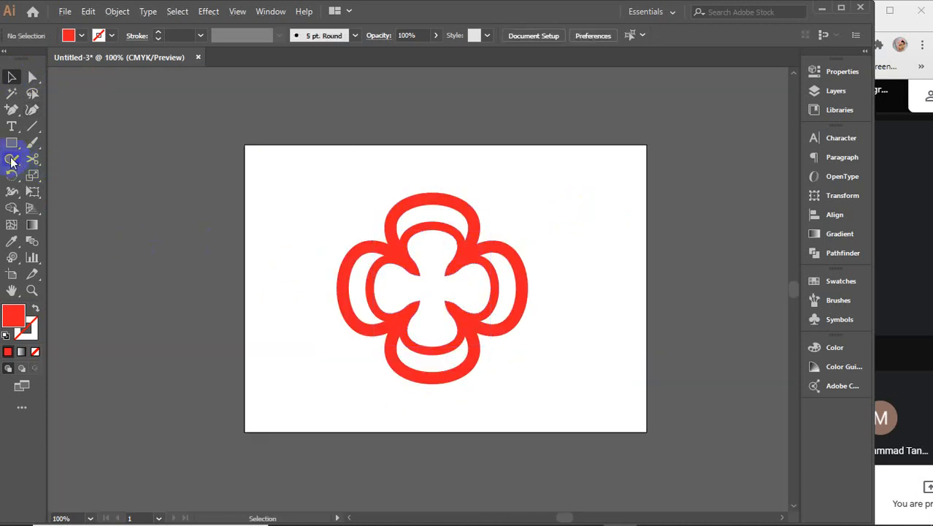
Paint a red dot at the flower's centre with the 5 pt. Round brush, and align it with the flower's vertical centre
left_click(29, 144)
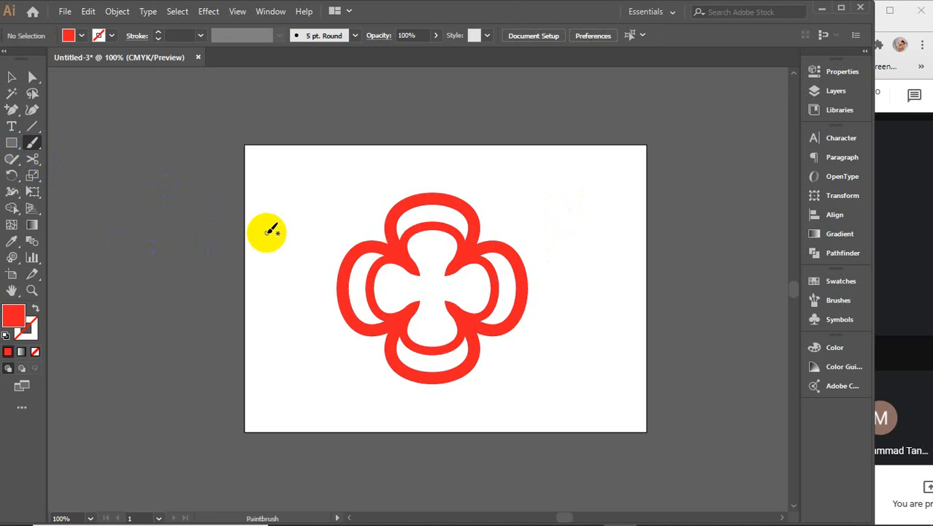
key("shift+x")
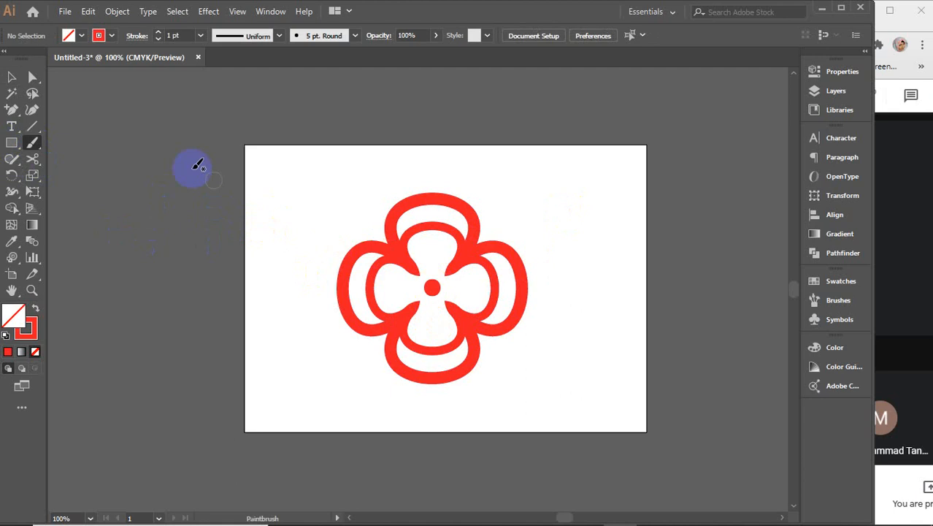
left_click(12, 77)
left_click_drag(332, 190, 544, 395)
left_click(835, 215)
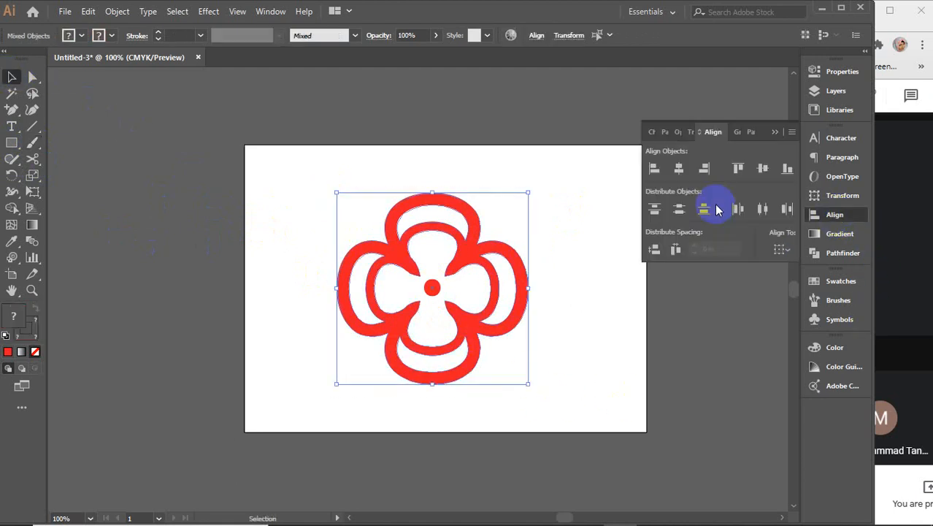
left_click(762, 170)
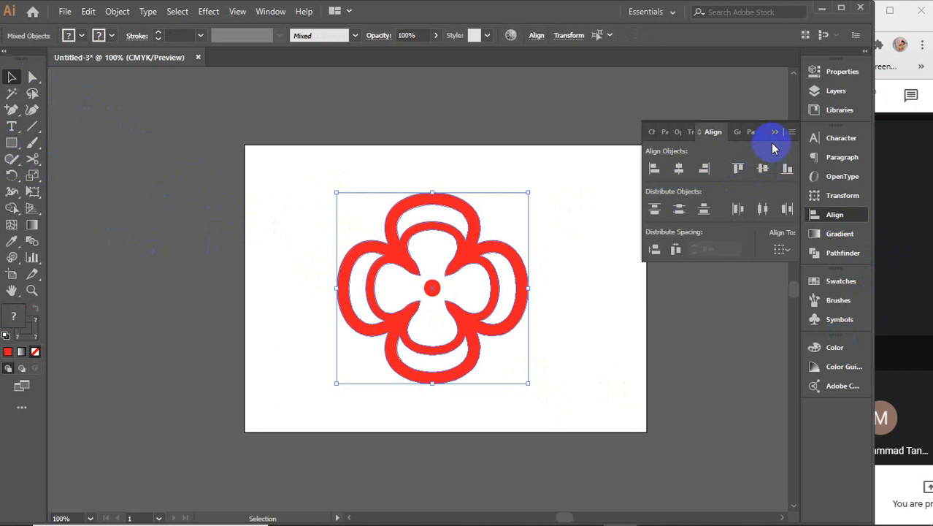
left_click(774, 134)
Group the flower with its centre dot, and expand the group's appearance, fill and stroke into filled shapes
key("a")
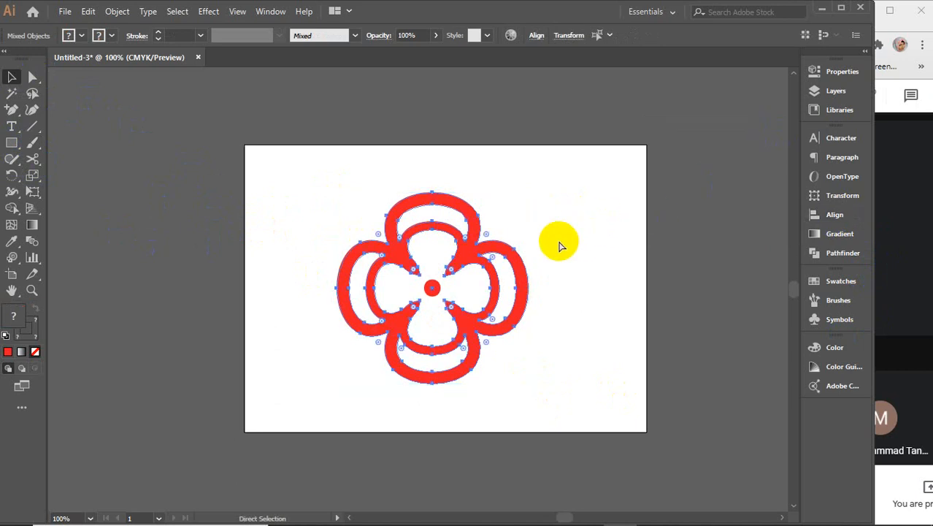
key("v")
left_click(117, 11)
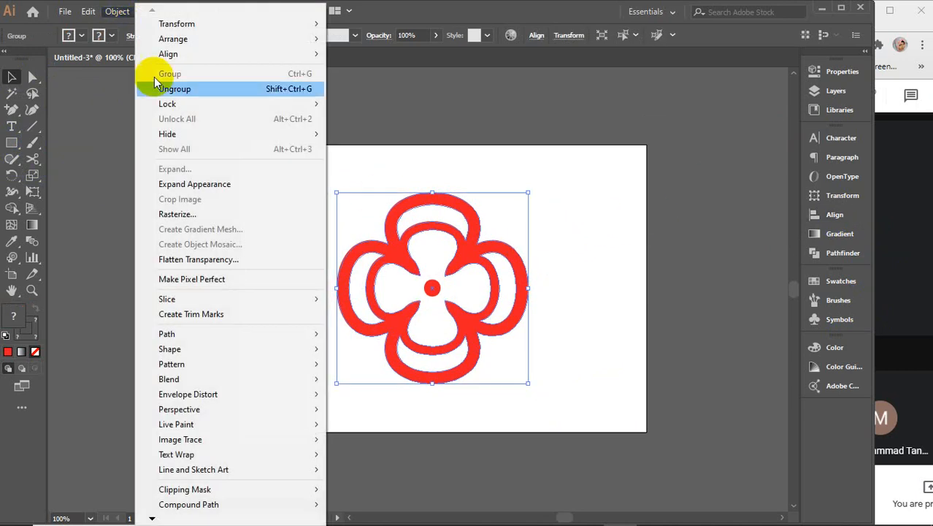
left_click(180, 185)
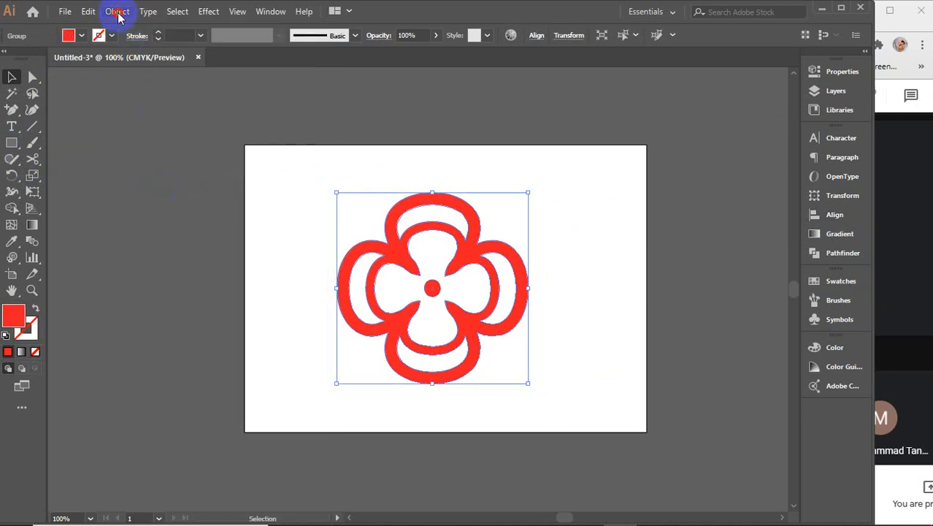
left_click(118, 12)
left_click(173, 169)
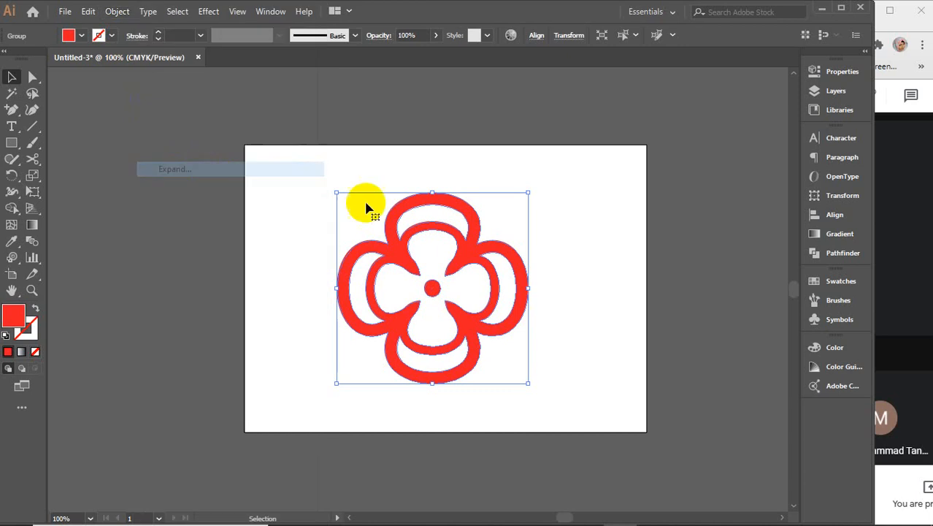
left_click(577, 296)
left_click(497, 257)
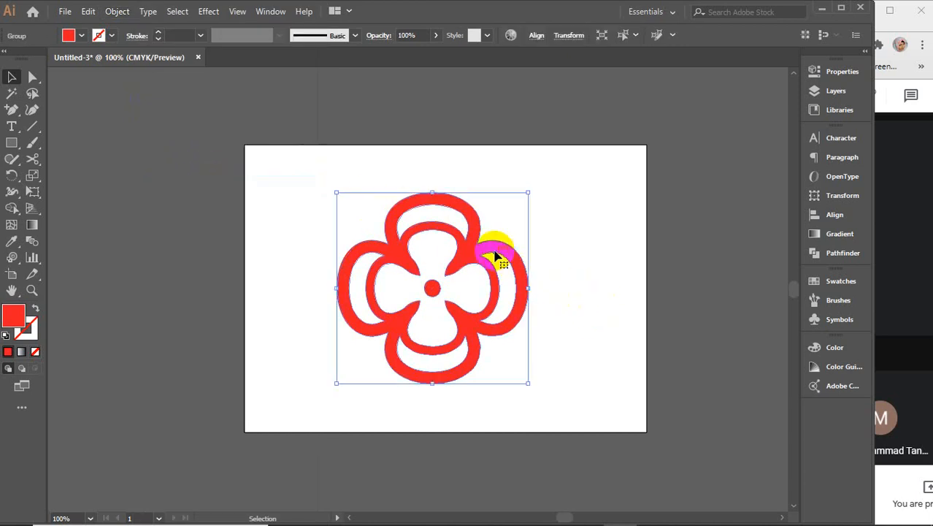
Display the document's symbol collection
left_click(839, 321)
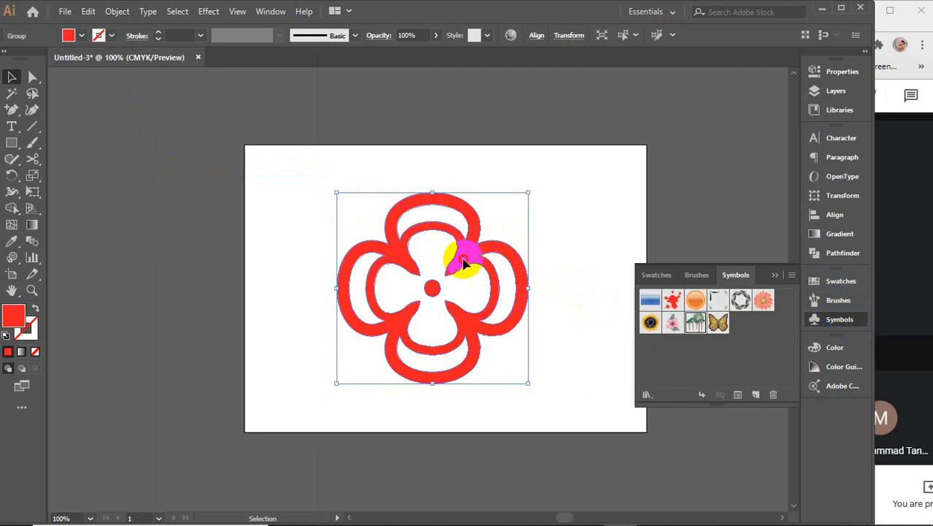
left_click_drag(463, 263, 748, 331)
left_click(491, 384)
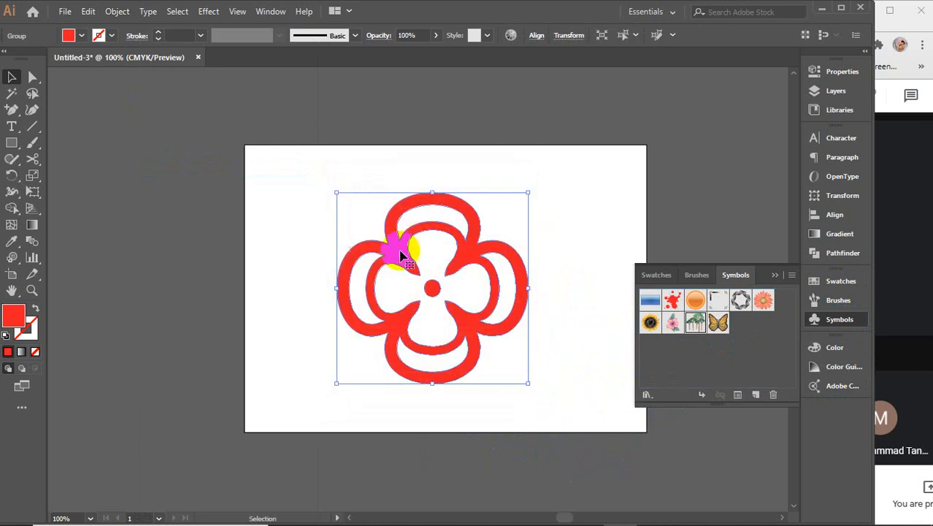
left_click(755, 393)
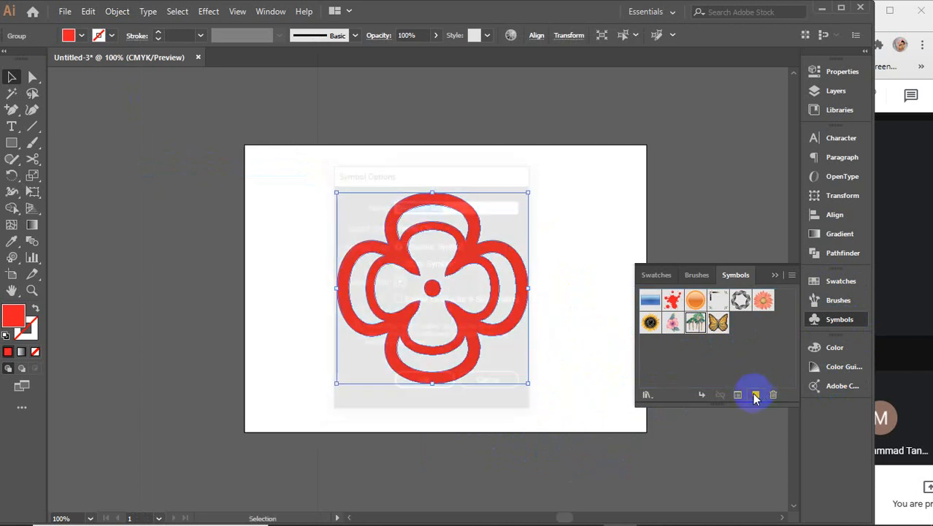
left_click(501, 387)
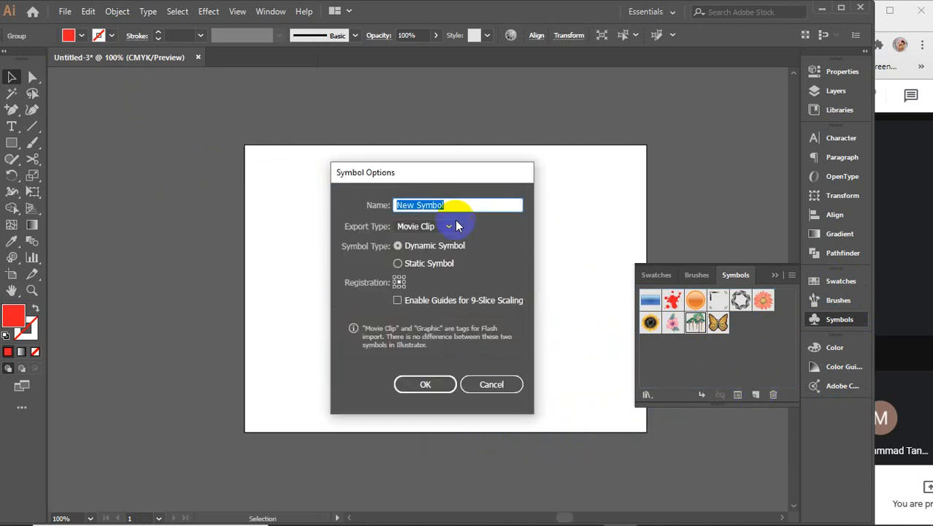
left_click(486, 384)
Save the flower as a Dynamic Symbol named New Symbol with Movie Clip export type, and delete the flower from the artboard
left_click_drag(427, 261, 754, 339)
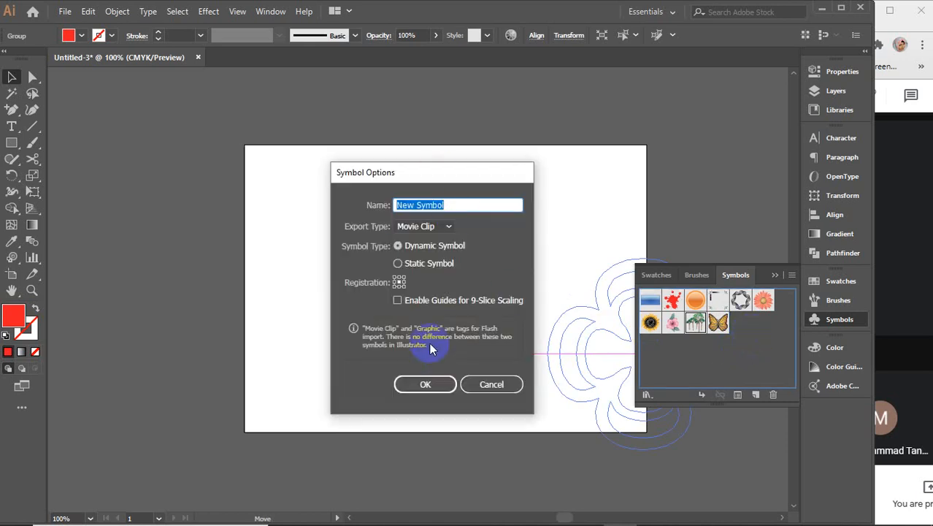
left_click(406, 386)
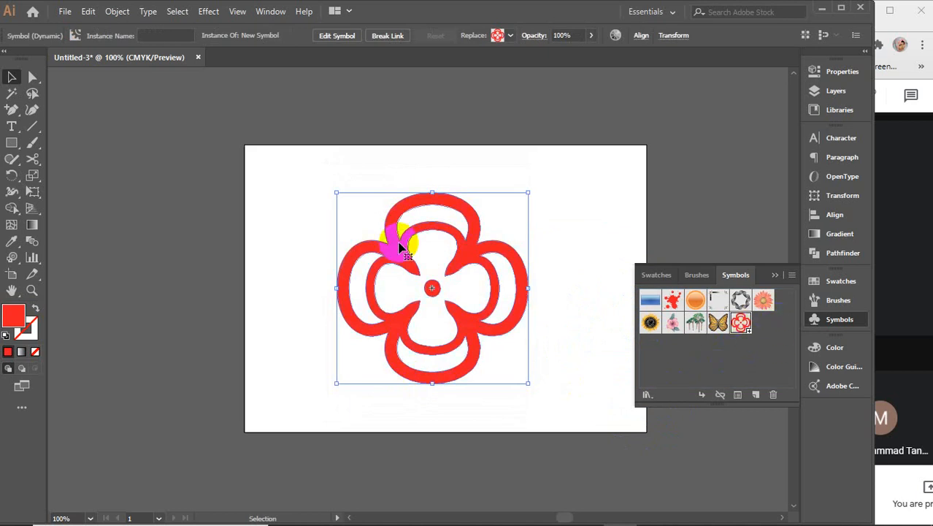
key("Delete")
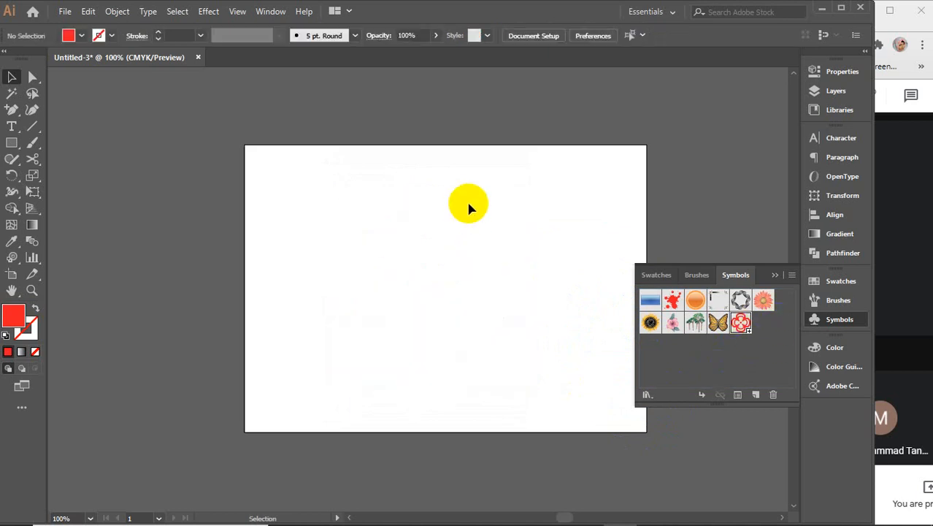
Spray five instances of the new flower symbol across the artboard with the Symbol Sprayer
left_click_drag(11, 260, 59, 255)
left_click(741, 321)
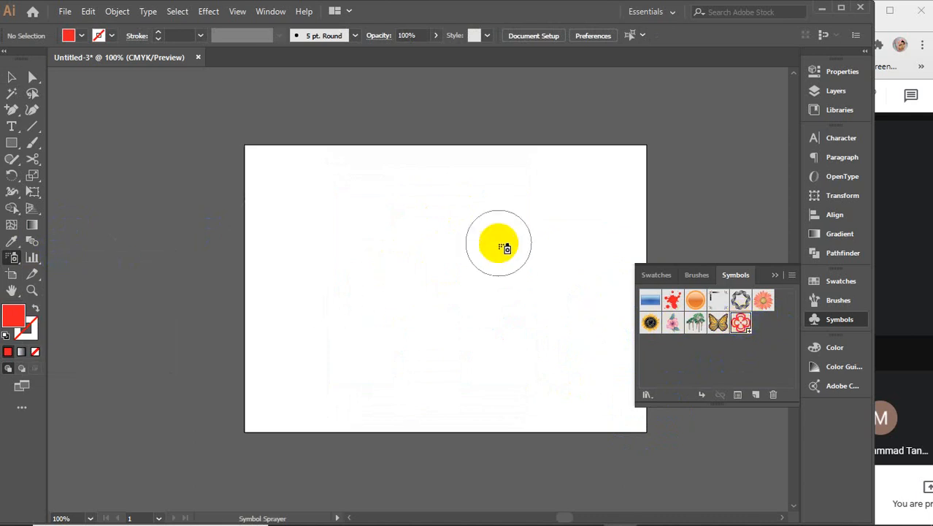
left_click(500, 232)
left_click(306, 251)
mouse_move(354, 395)
left_mouse_down()
mouse_move(527, 396)
mouse_move(608, 317)
mouse_move(666, 203)
mouse_move(673, 211)
left_mouse_up()
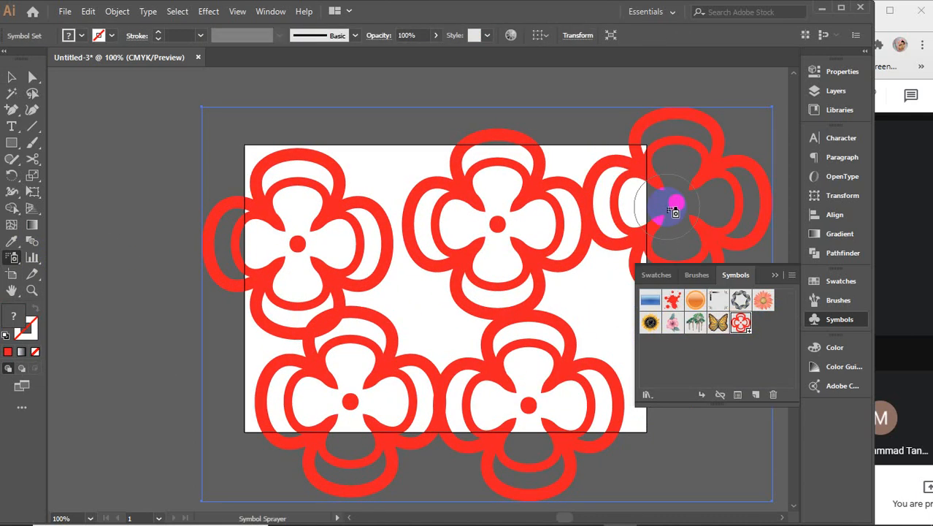
left_click(775, 275)
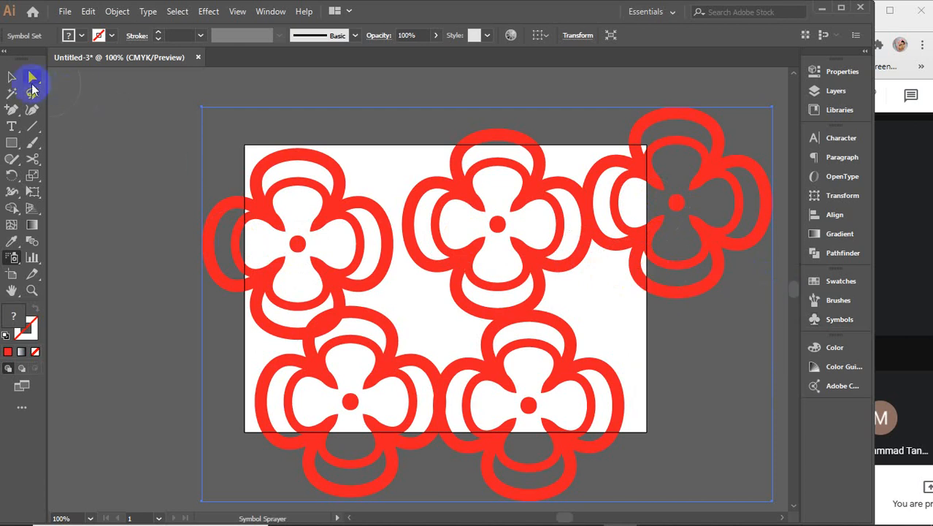
Delete the sprayed flower symbol set from the artboard
left_click(11, 77)
key("ctrl+minus")
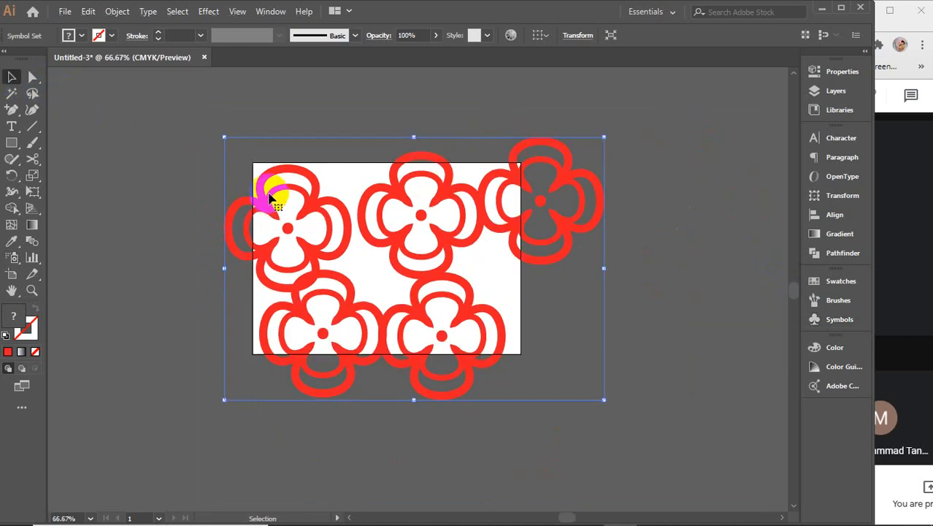
key("Delete")
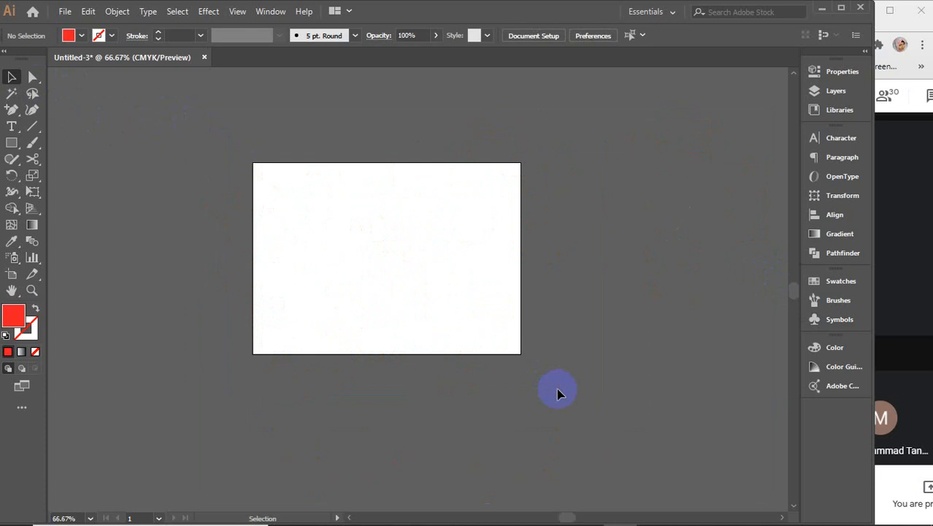
Switch to Google Meet, look through the meeting's full participant list, close it, and return to Illustrator
left_click(884, 102)
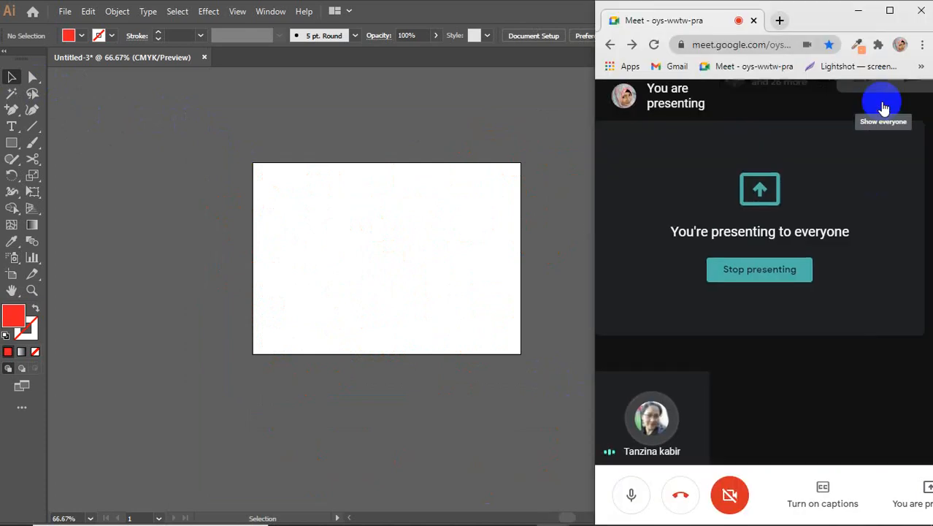
scroll(860, 305, "down", 1)
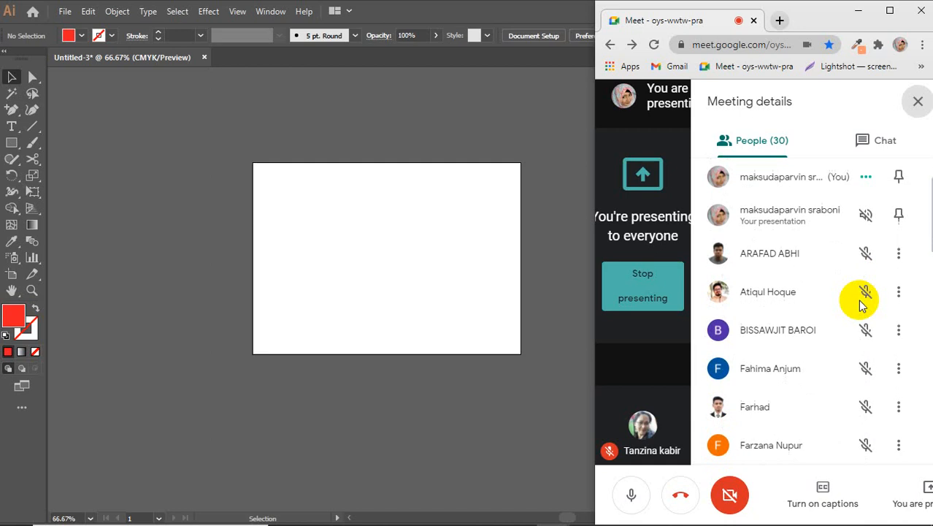
scroll(860, 305, "down", 1)
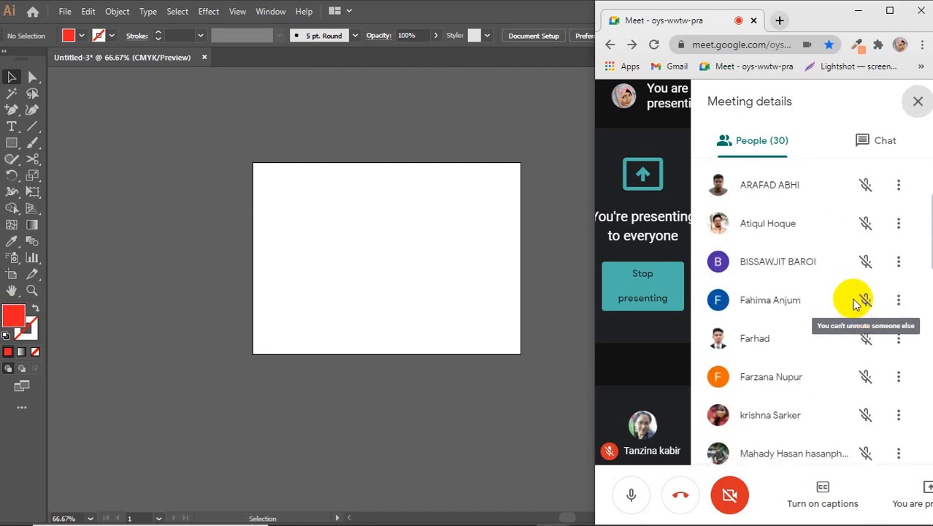
scroll(856, 304, "down", 2)
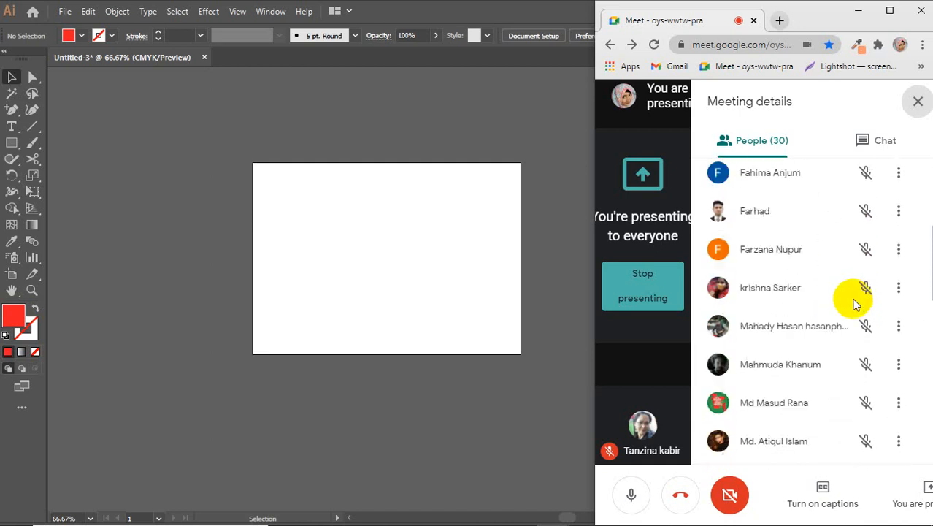
scroll(857, 304, "down", 1)
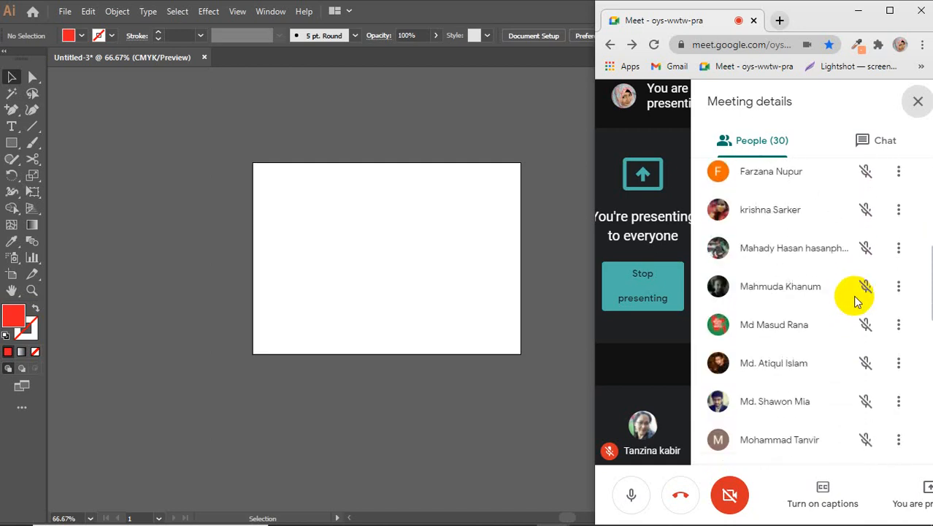
scroll(857, 302, "down", 1)
scroll(857, 302, "down", 1)
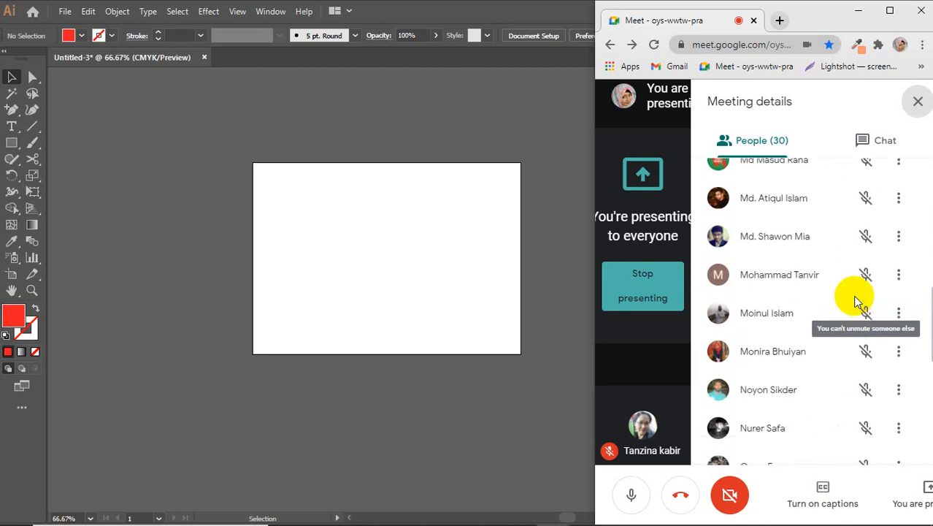
scroll(855, 302, "down", 2)
scroll(856, 301, "down", 1)
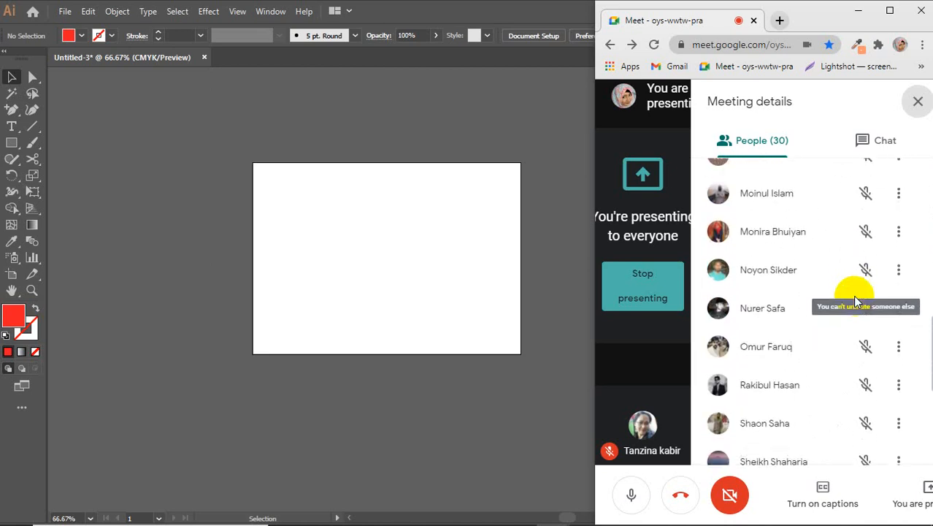
scroll(856, 300, "down", 1)
scroll(857, 301, "down", 2)
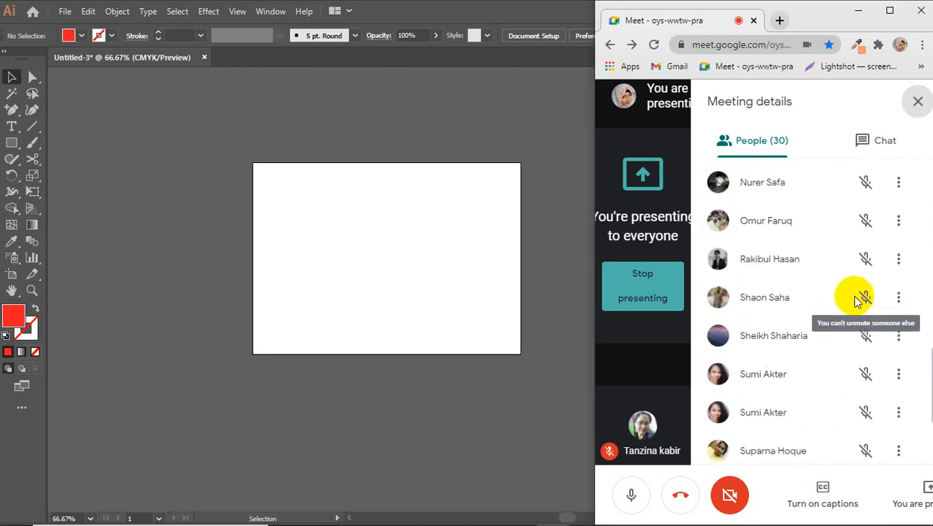
scroll(856, 301, "down", 1)
scroll(857, 301, "down", 1)
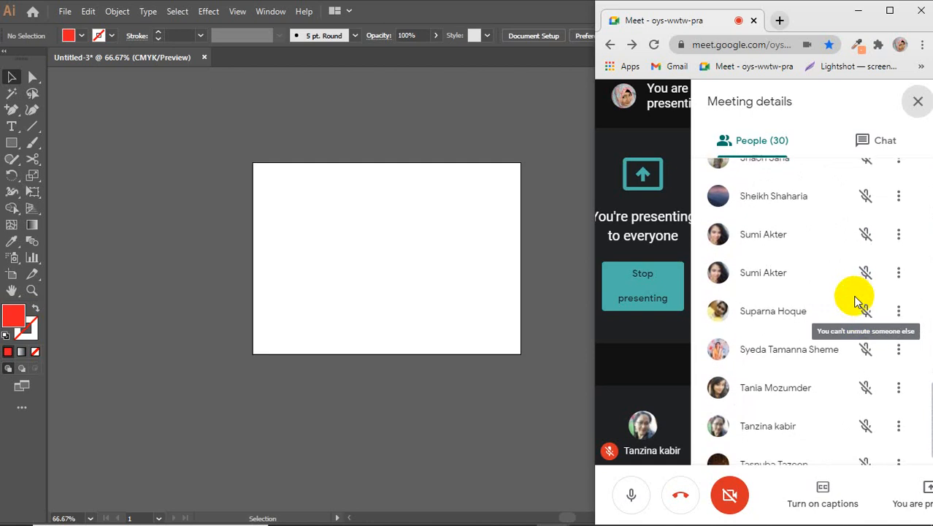
scroll(856, 301, "down", 1)
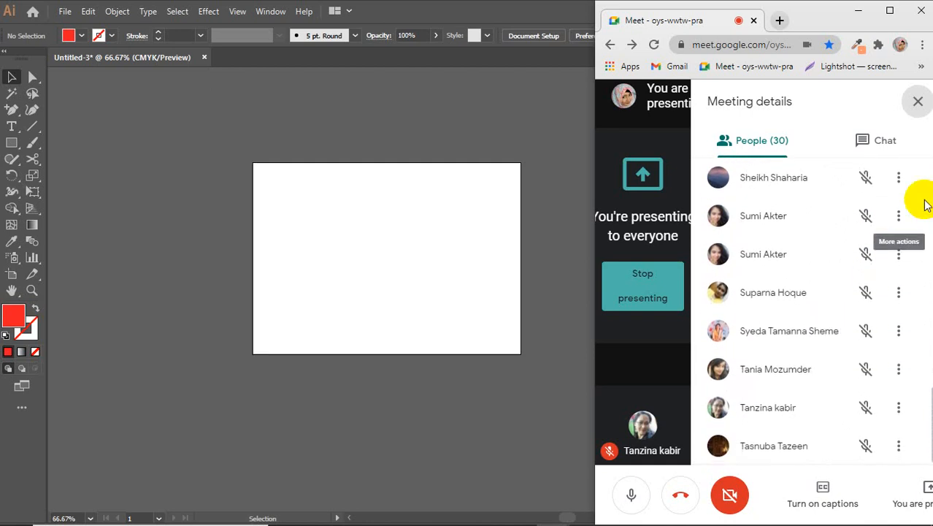
left_click(916, 103)
left_click(526, 228)
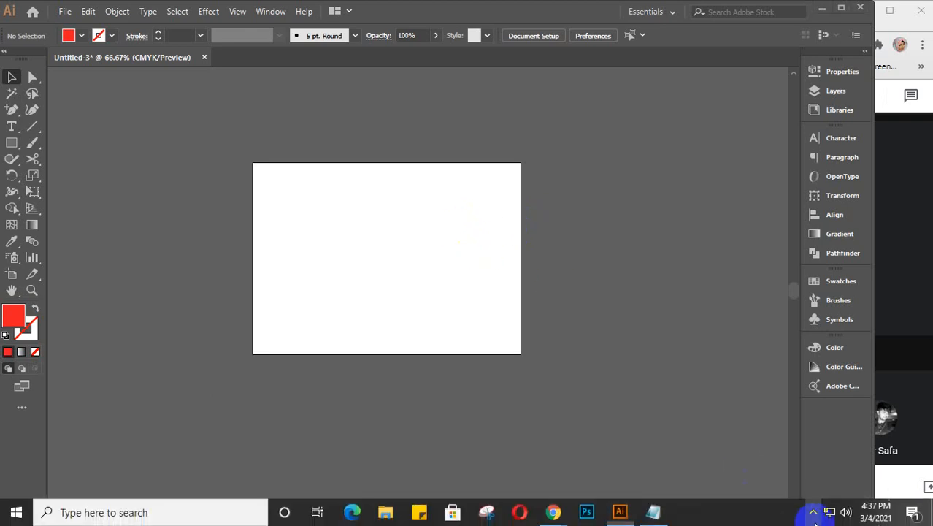
left_click(812, 512)
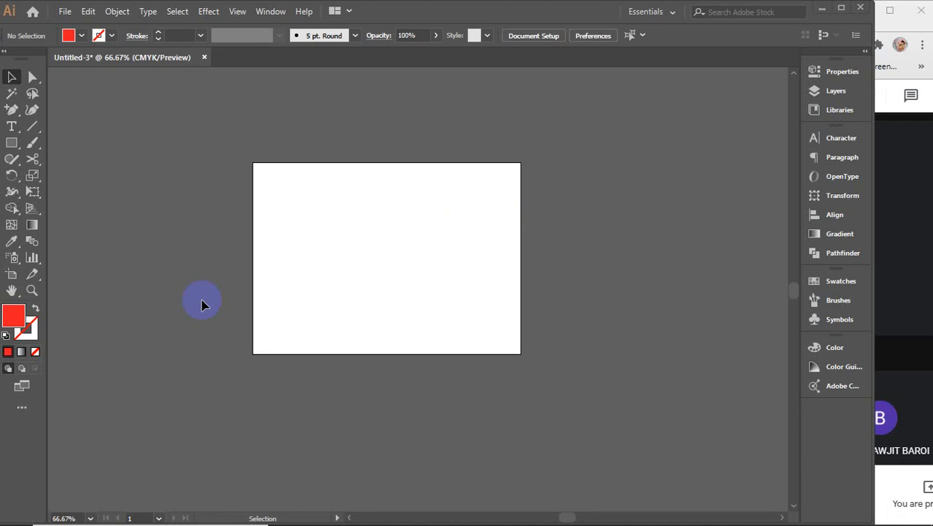
left_click(450, 287)
scroll(290, 190, "up", 2)
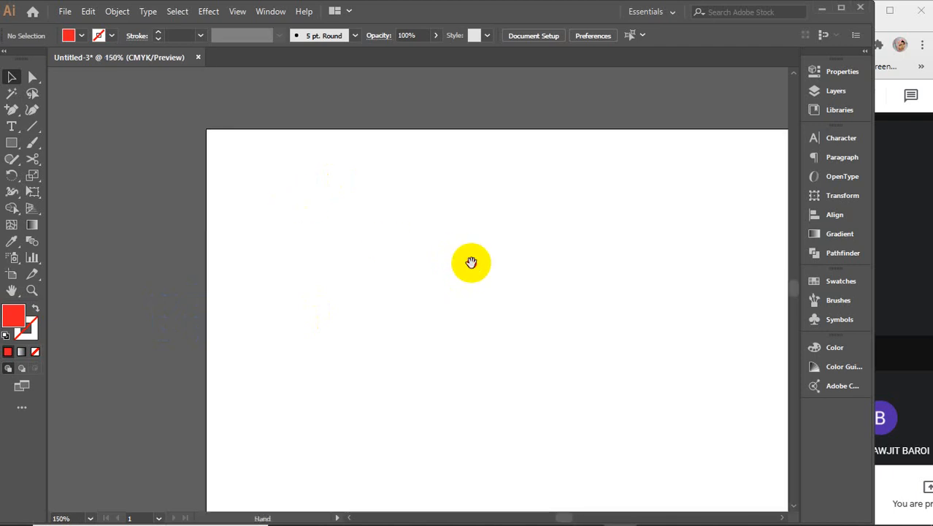
key("space")
left_click_drag(420, 268, 365, 222)
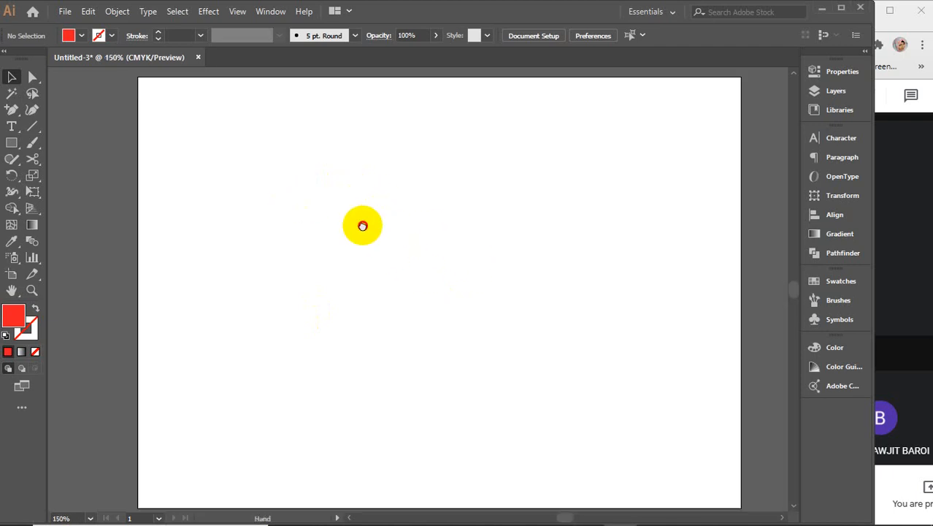
left_click(210, 12)
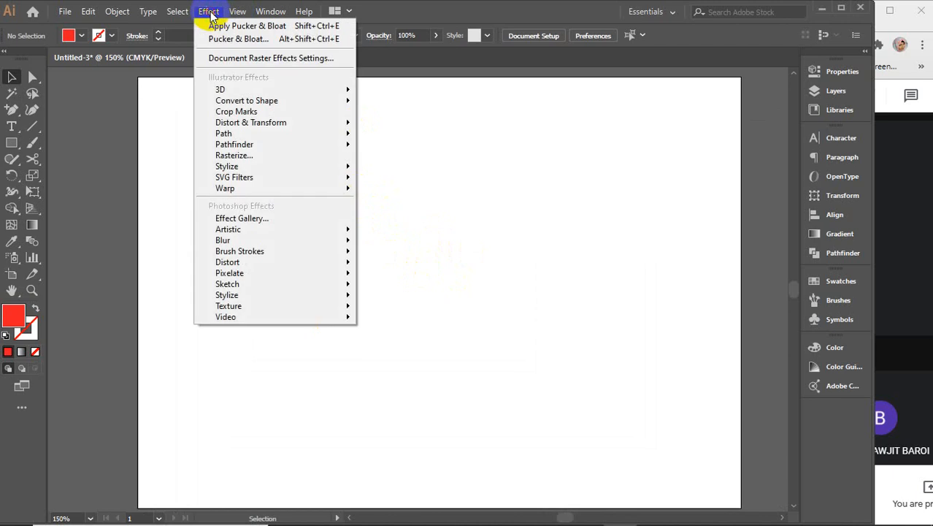
mouse_move(268, 91)
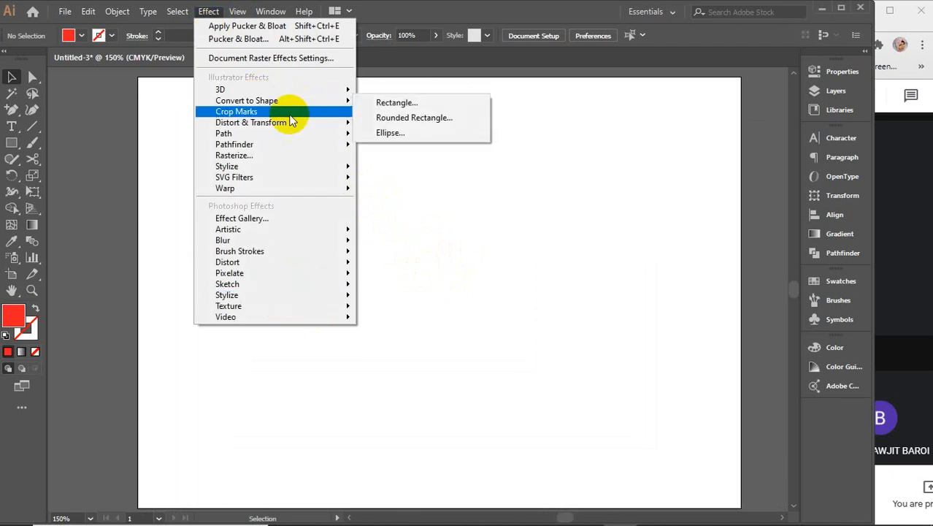
mouse_move(239, 93)
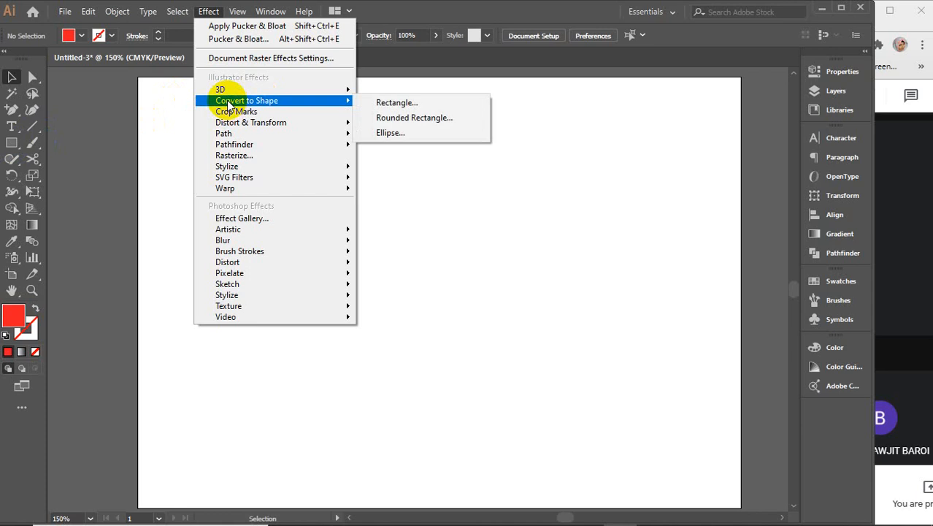
left_click(369, 101)
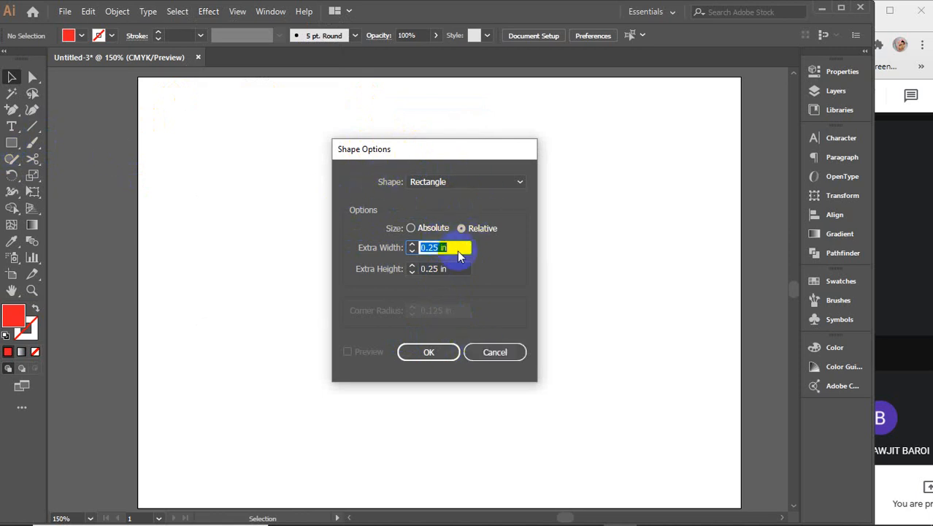
left_click(495, 352)
Draw a red circle near the middle of the artboard with the Ellipse tool
left_click(12, 144)
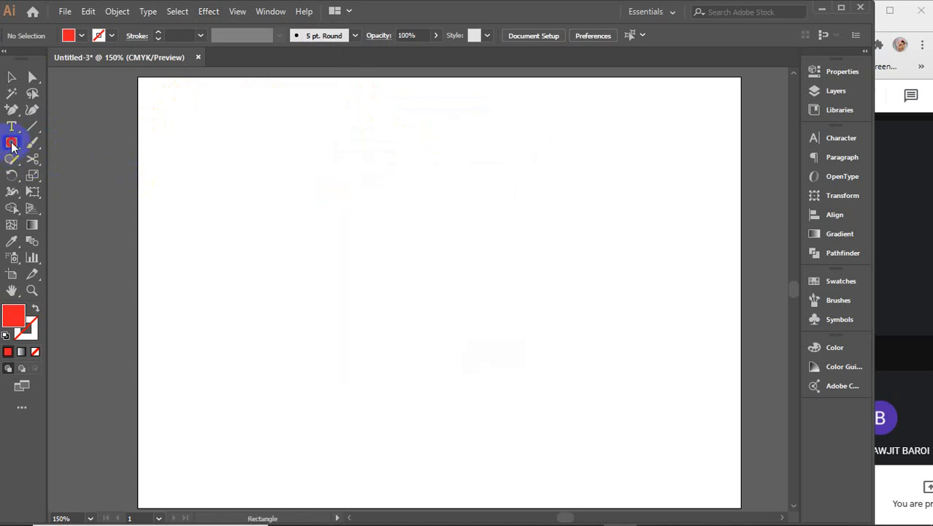
left_click_drag(12, 144, 84, 175)
left_click_drag(288, 184, 455, 356)
Preview the Convert to Shape effect with the Rectangle shape on the circle, trying Absolute sizing and returning to Relative
left_click(209, 11)
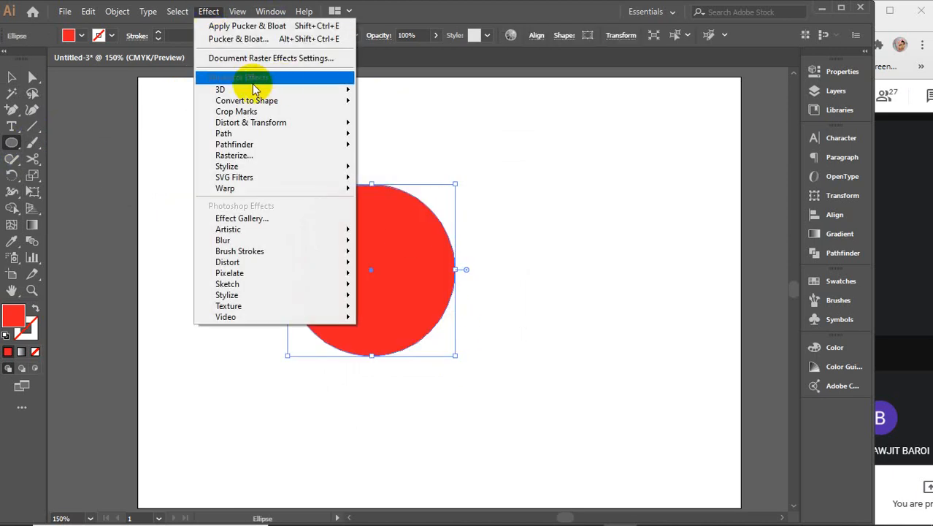
mouse_move(261, 100)
left_click(389, 101)
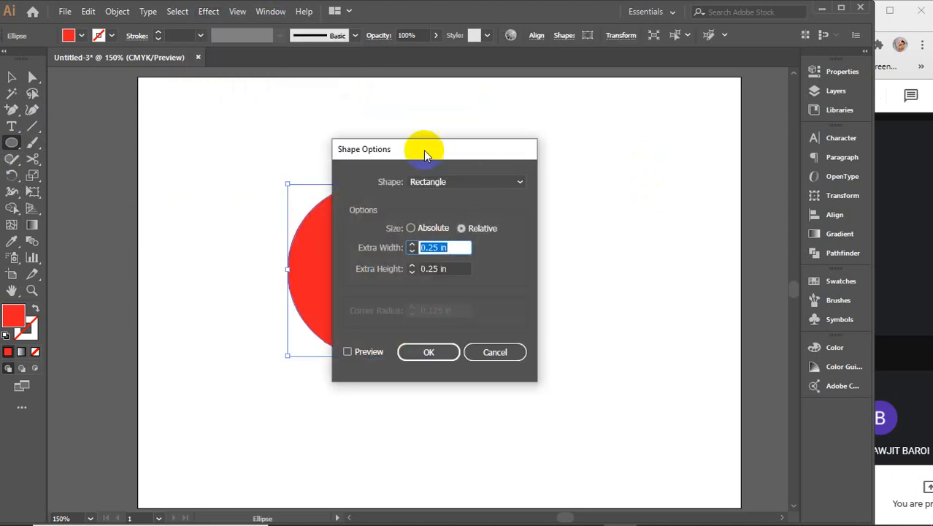
left_click_drag(426, 153, 613, 143)
left_click(541, 342)
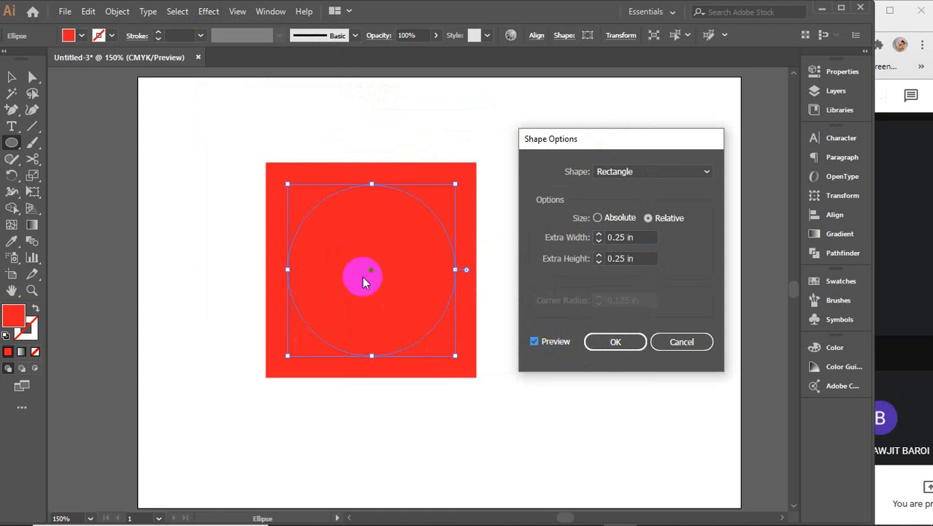
left_click(598, 218)
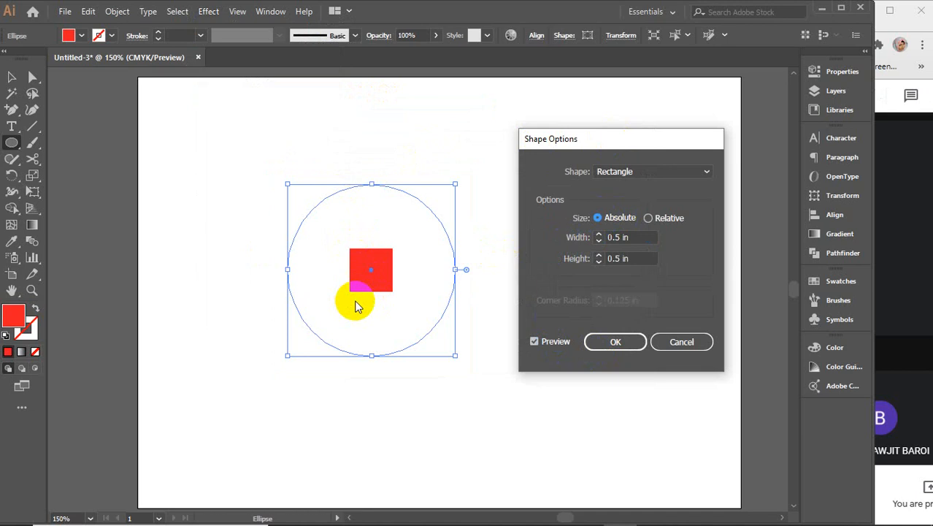
left_click(649, 218)
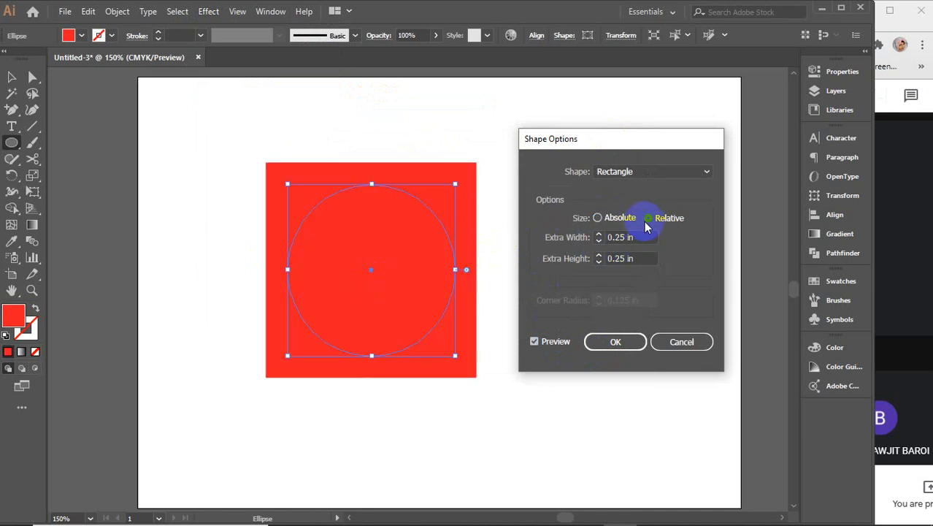
Try negative extra widths such as -0.5 in for the rectangle effect, restore 0.25 in, and cancel the effect
left_click(642, 238)
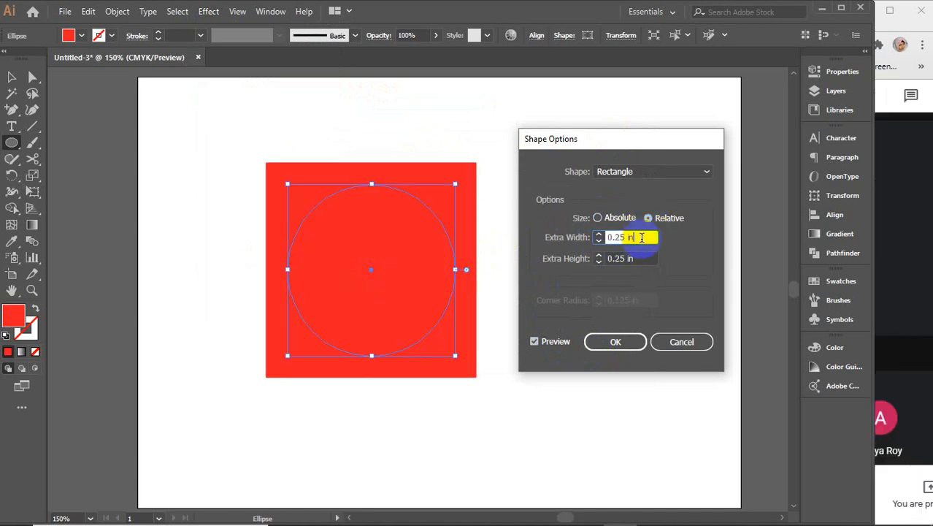
key("Up")
key("Up")
key("Up")
key("Down")
key("Down")
key("Down")
key("Down")
key("Down")
key("Down")
key("Down")
key("Down")
key("Down")
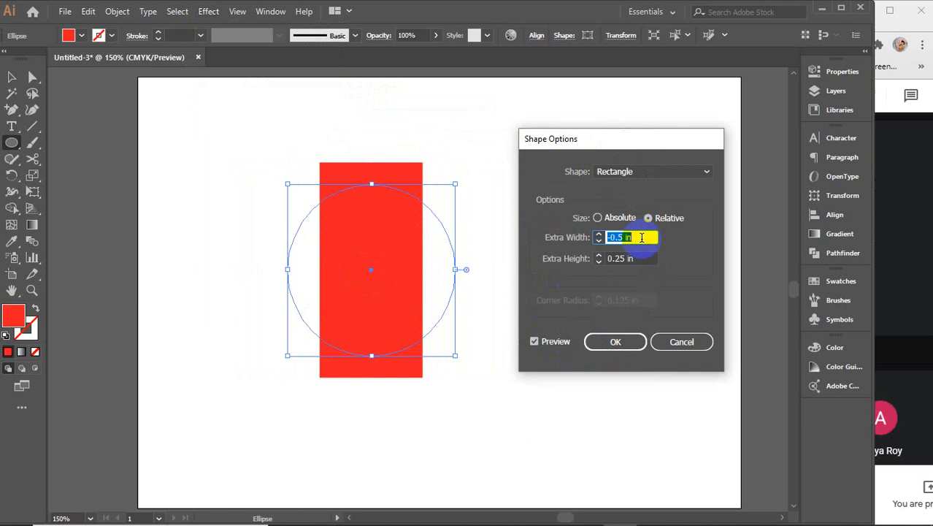
key("Down")
key("Down")
key("Down")
key("Down")
key("Down")
key("Down")
key("Down")
key("Up")
key("Up")
key("Up")
key("Up")
key("Up")
key("Up")
key("Up")
key("Up")
key("Up")
key("Up")
key("Up")
key("Up")
key("Up")
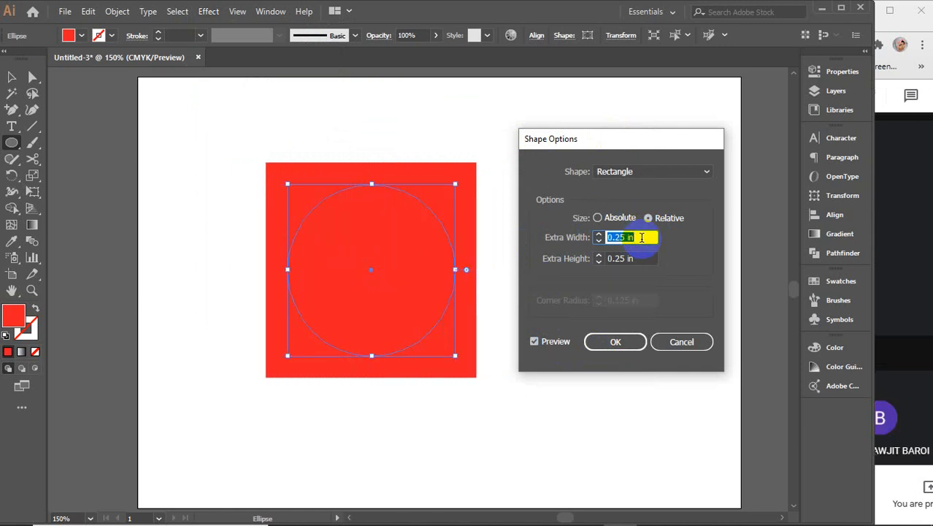
left_click(674, 341)
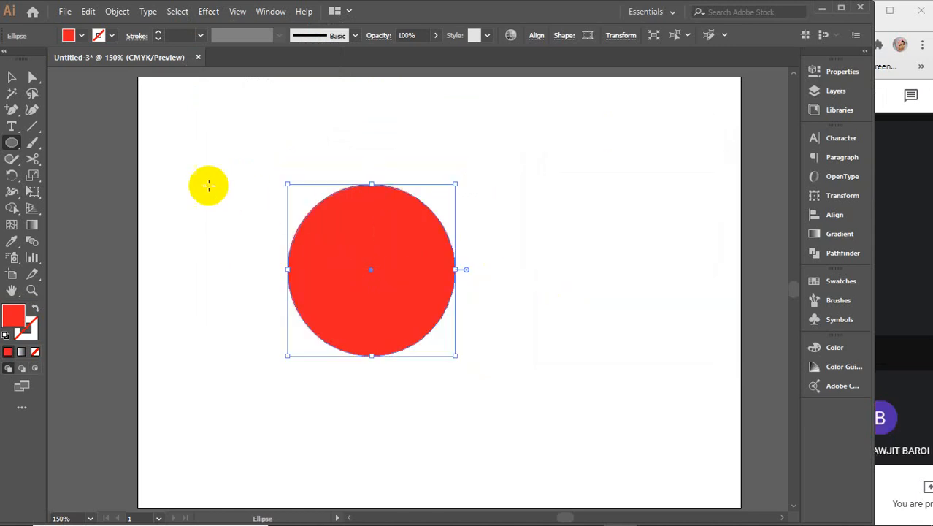
Enlarge the red circle to about one and a half times its size, keeping it selected
left_click(12, 77)
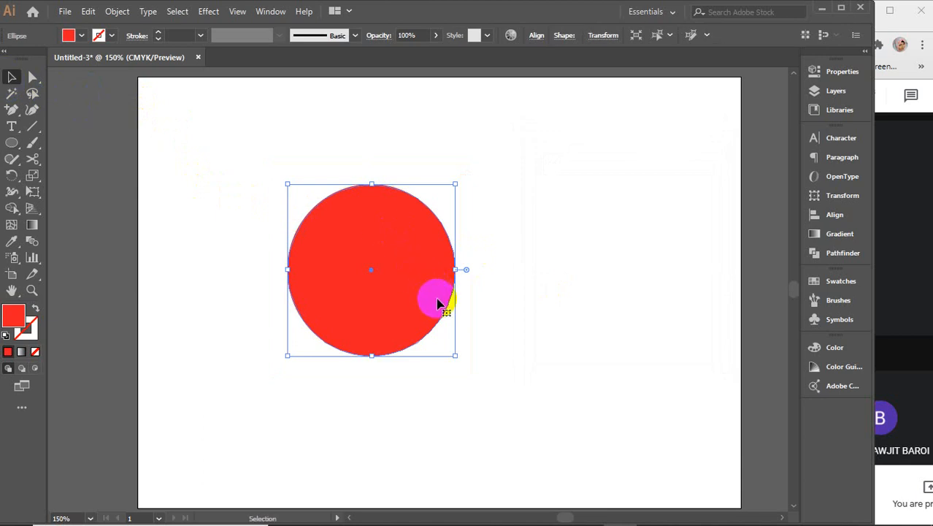
left_click_drag(455, 355, 511, 397)
key("space")
left_click_drag(545, 354, 487, 347)
left_click(338, 269)
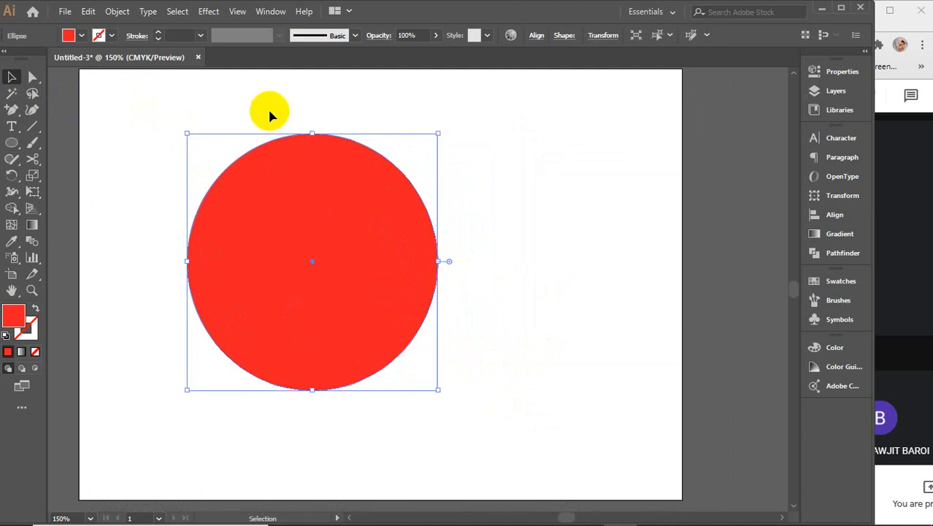
left_click(215, 13)
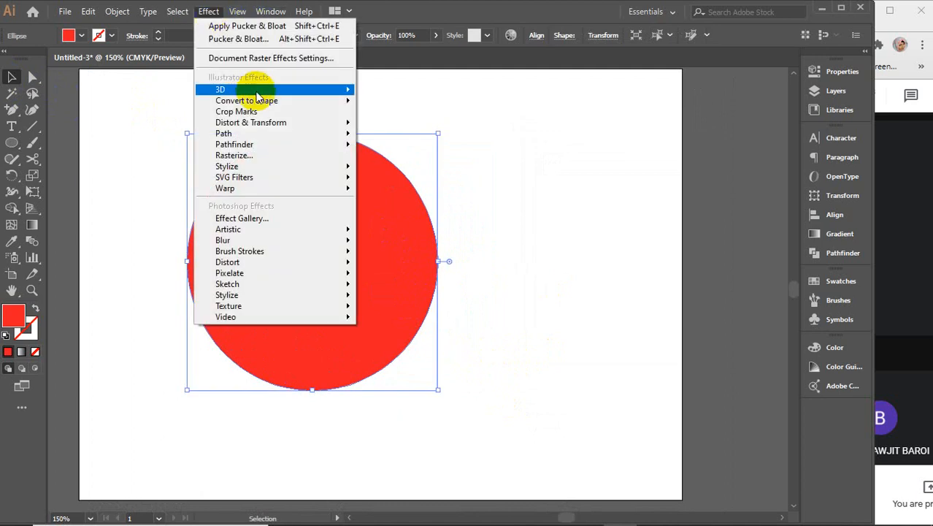
mouse_move(255, 103)
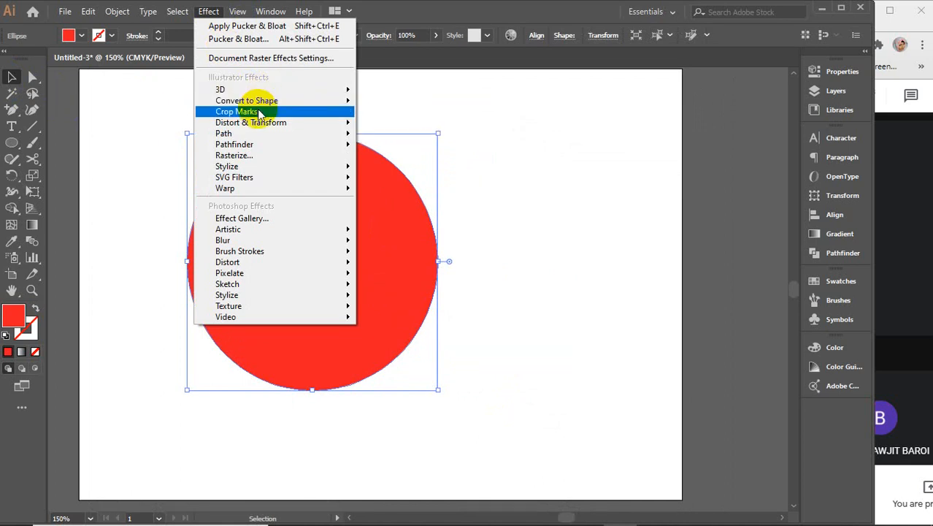
mouse_move(263, 125)
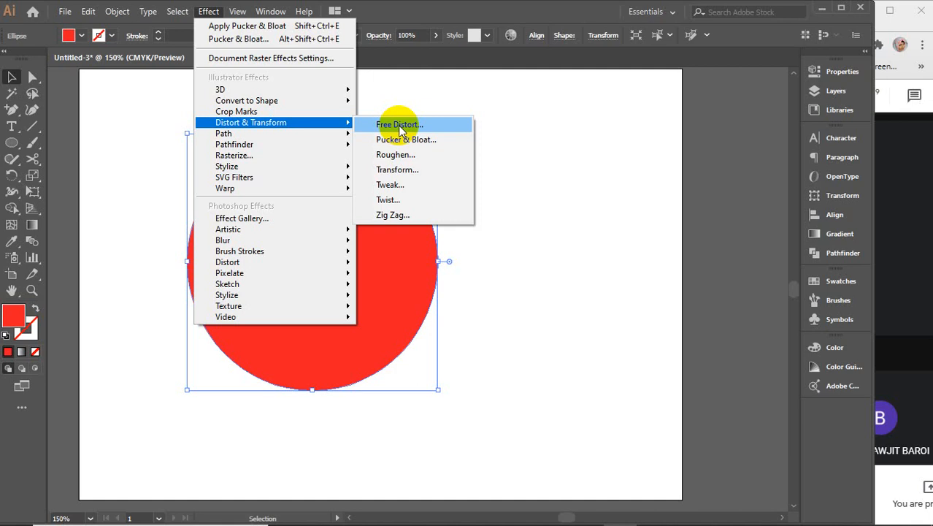
left_click(35, 76)
left_click(36, 76)
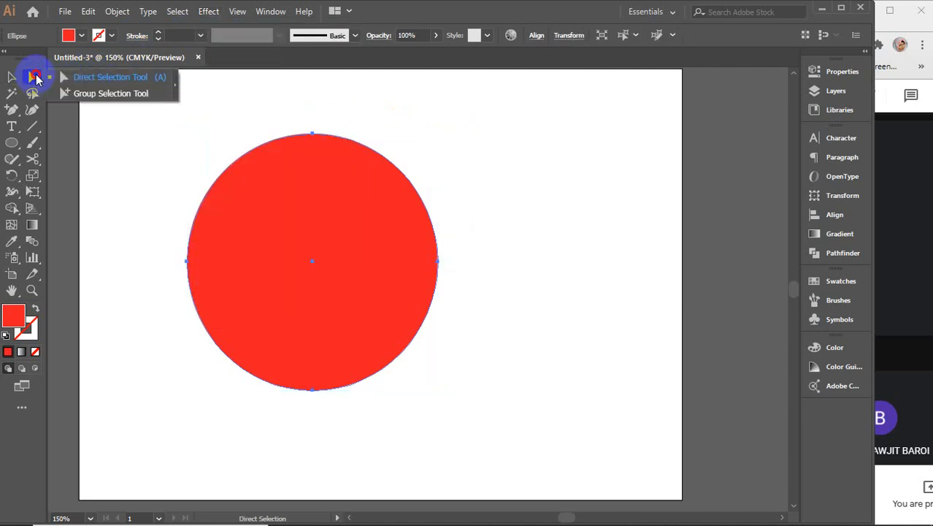
left_click_drag(36, 76, 81, 82)
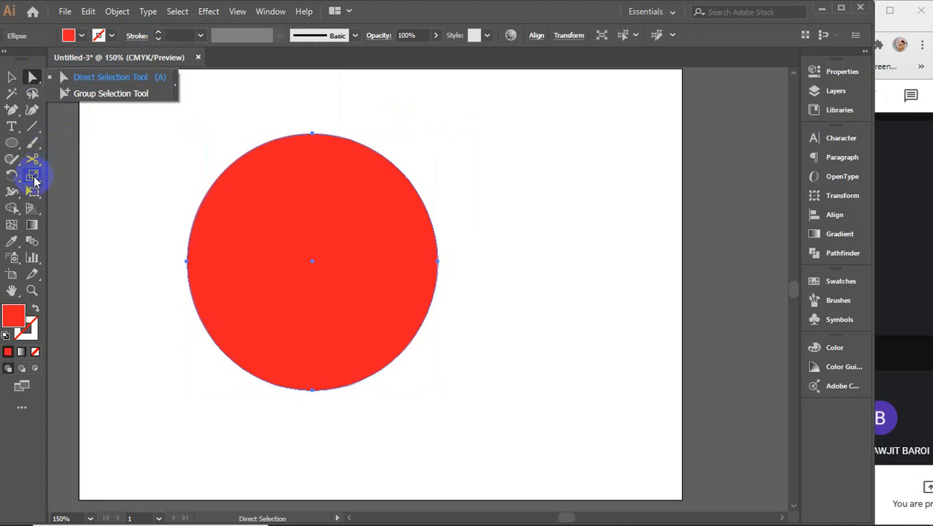
Try pulling the circle's two upper corners outward with Free Transform's Free Distort, and undo both distortions
left_click(32, 191)
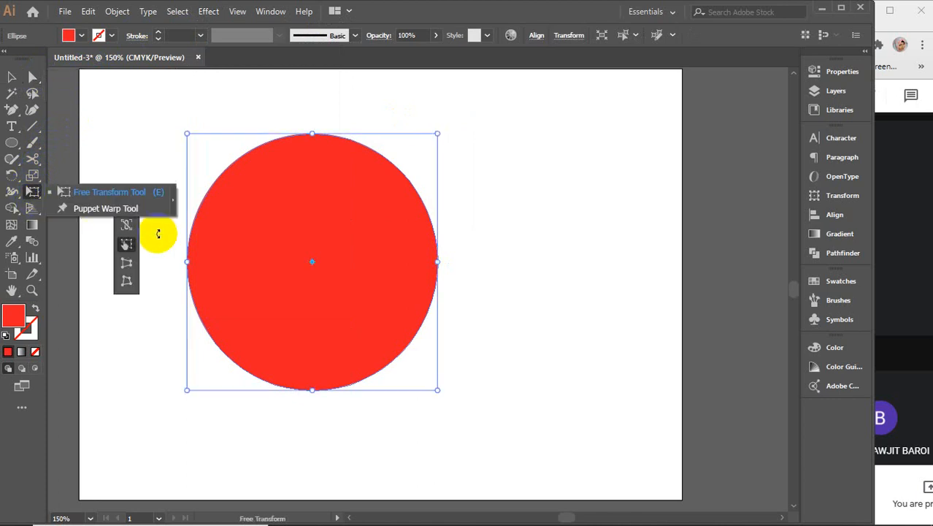
left_click(128, 284)
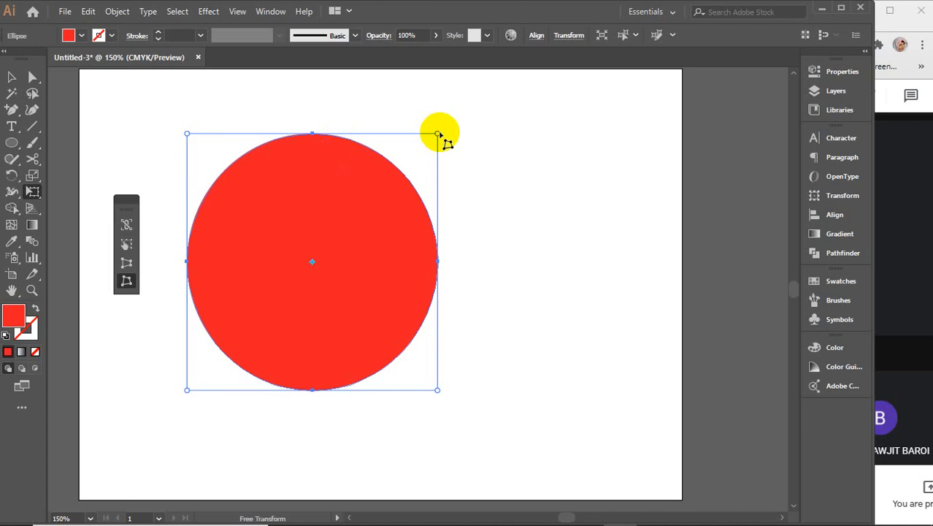
left_click_drag(438, 135, 502, 117)
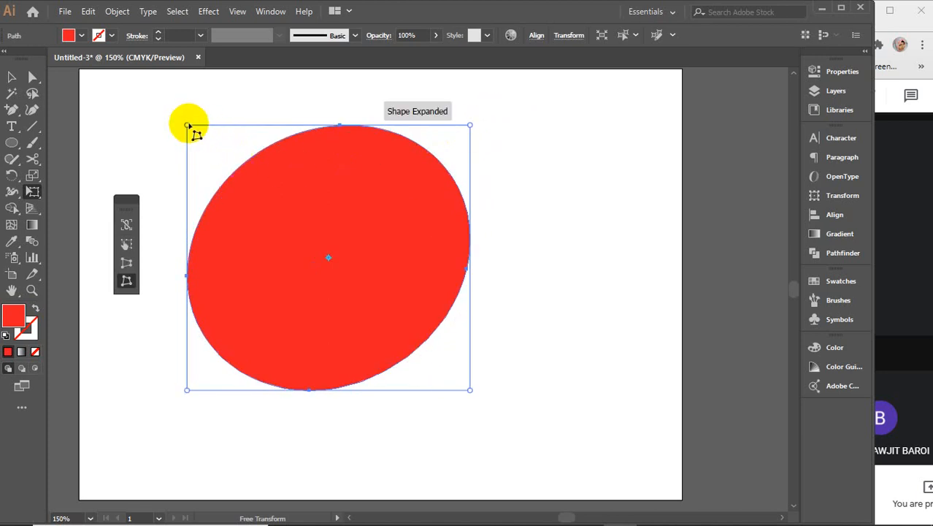
left_click_drag(186, 125, 140, 106)
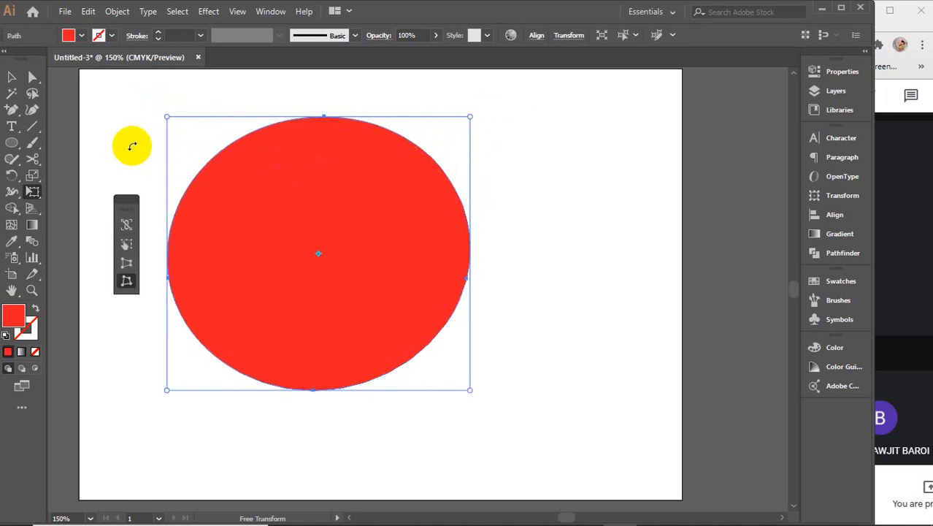
key("ctrl+z")
key("ctrl+z")
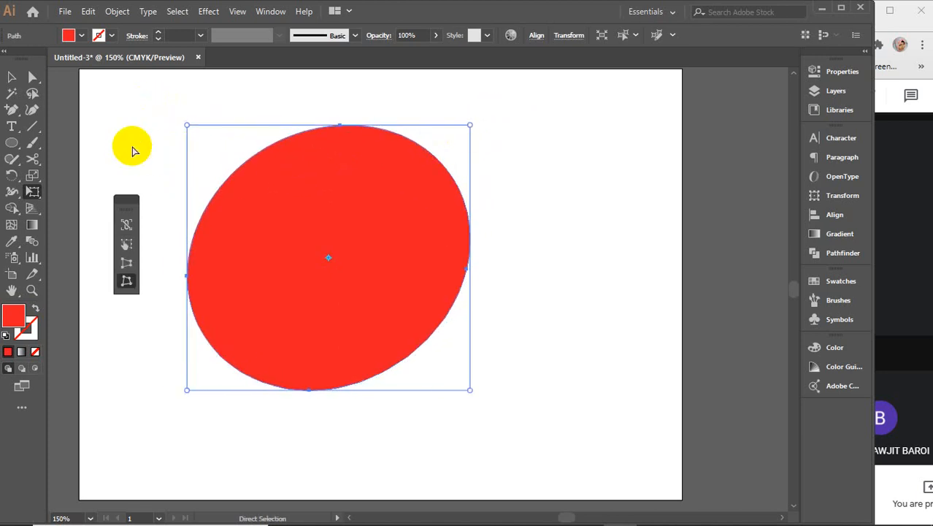
Apply the Free Distort effect to the circle with its two upper corners pulled up and outward, and deselect the shape
left_click(209, 11)
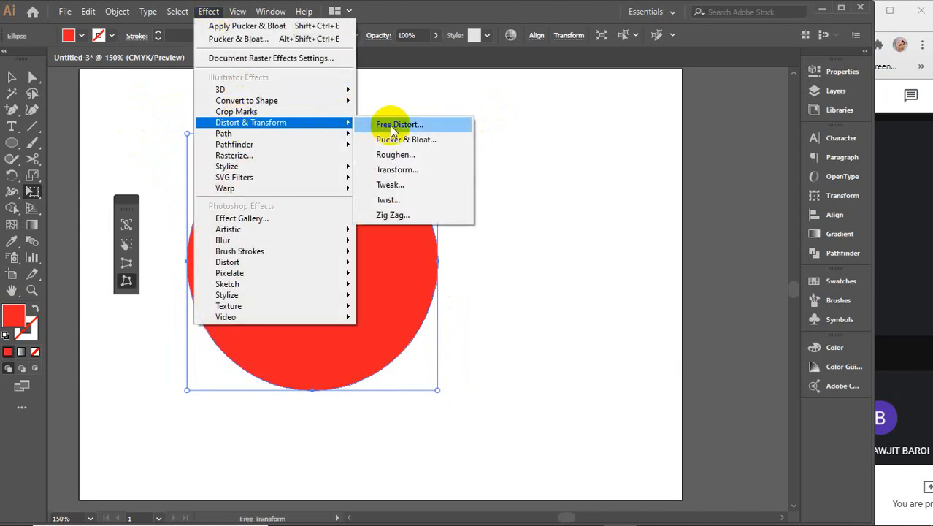
left_click(376, 121)
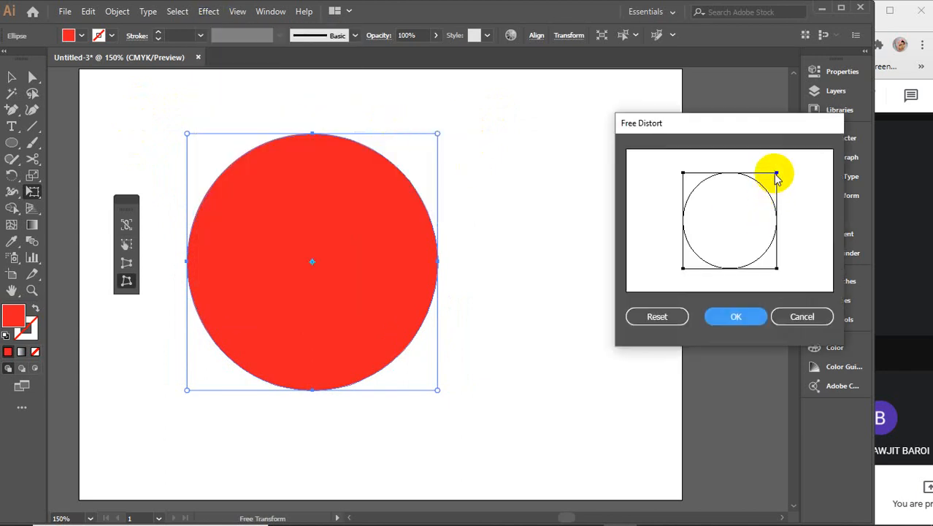
left_click_drag(777, 174, 810, 166)
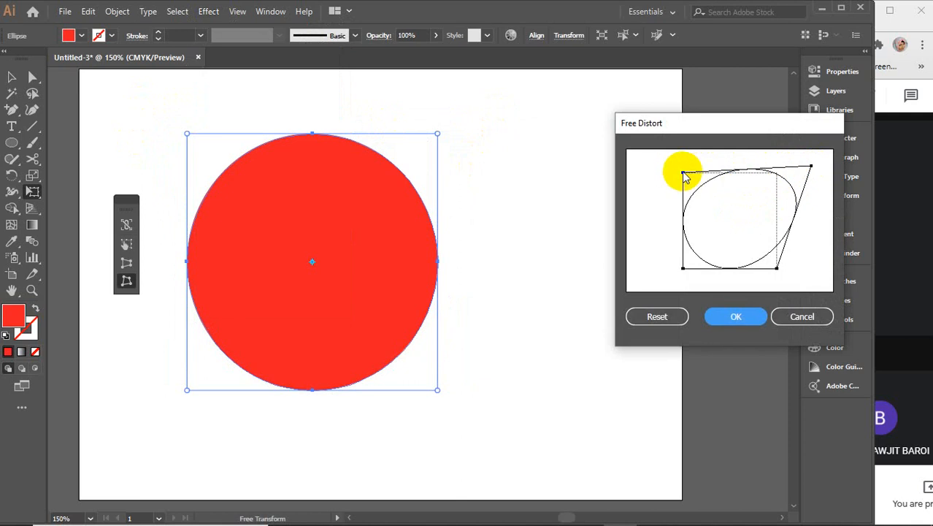
left_click_drag(684, 173, 659, 164)
left_click(735, 316)
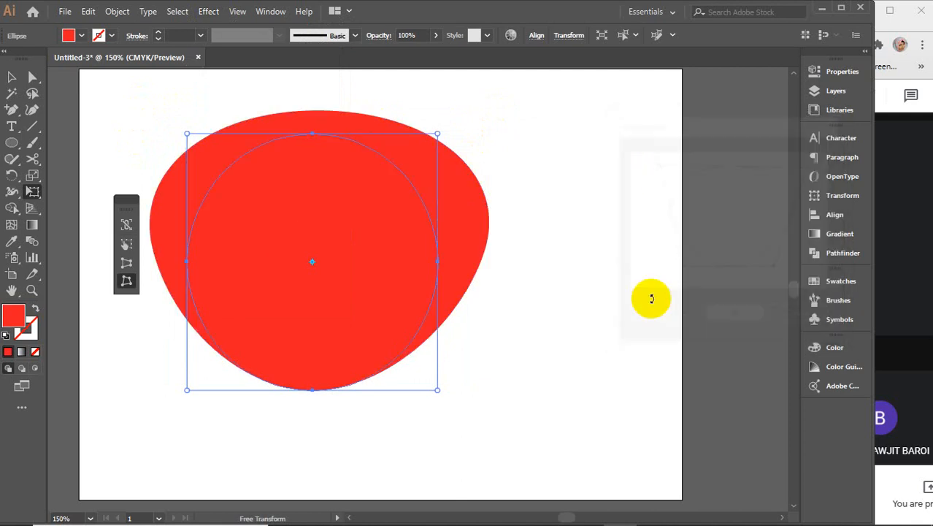
left_click(12, 76)
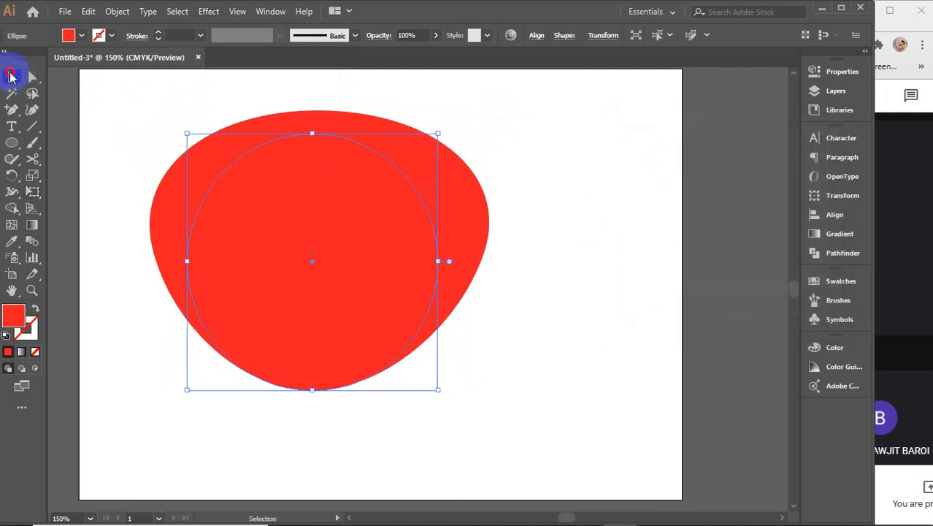
left_click(696, 213)
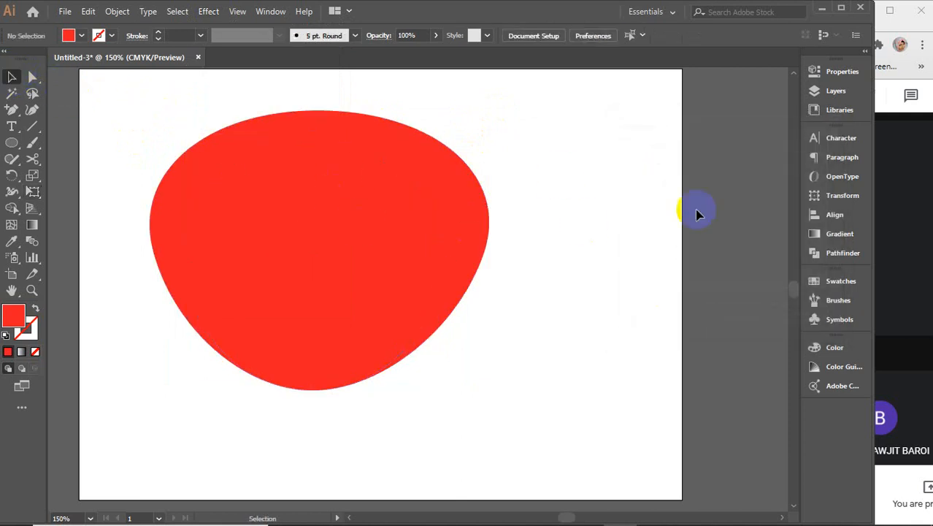
left_click(473, 214)
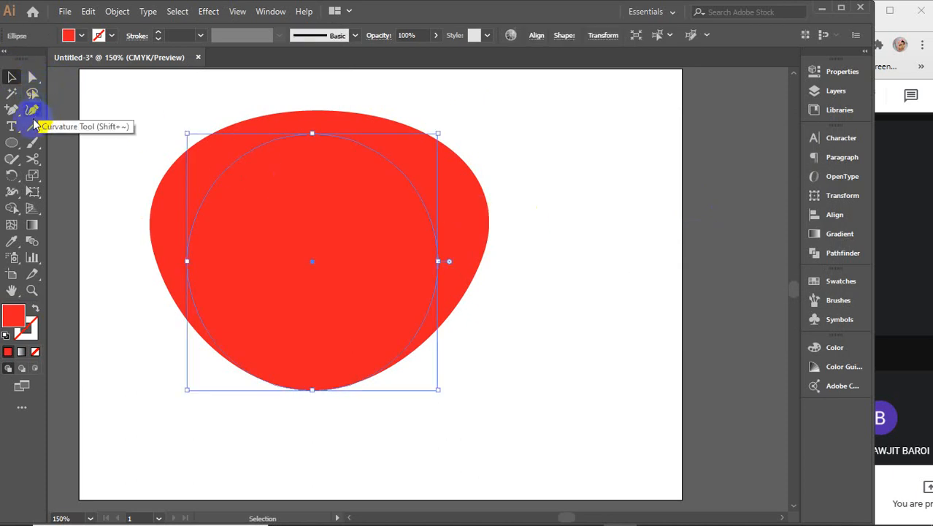
left_click(31, 192)
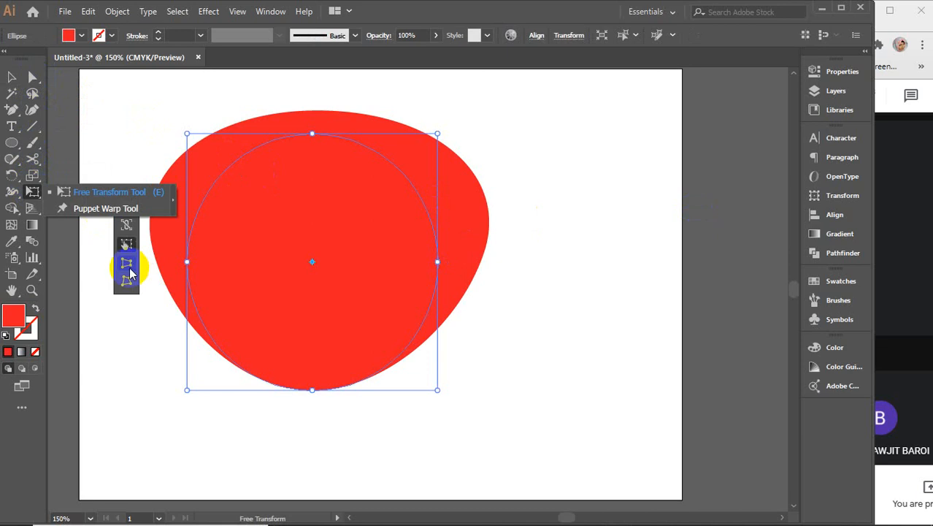
left_click(11, 76)
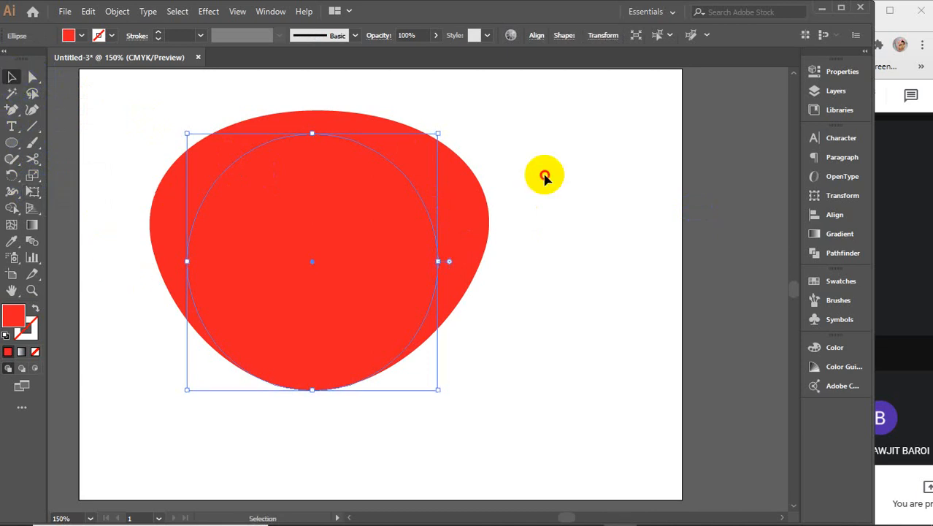
Undo the circle's Free Distort effect and open the Roughen effect settings for the selected circle
left_click(545, 177)
key("ctrl+z")
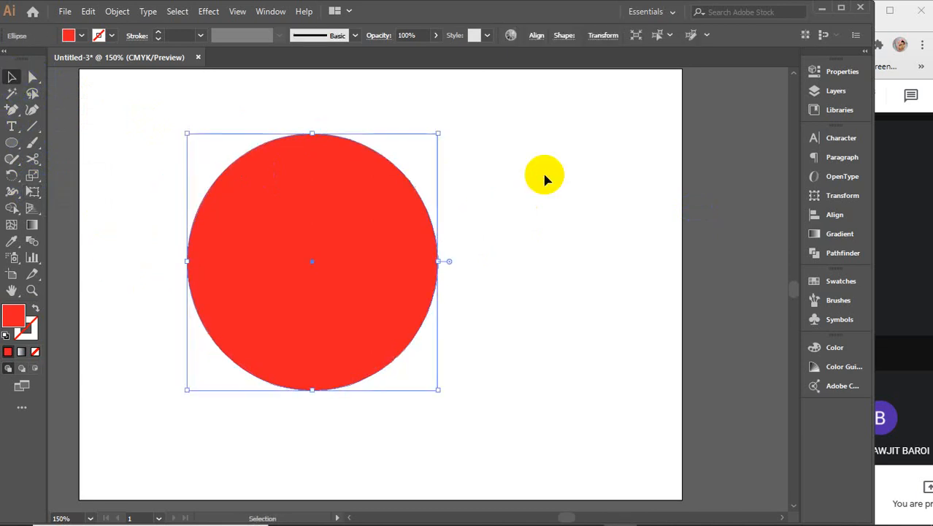
left_click(208, 11)
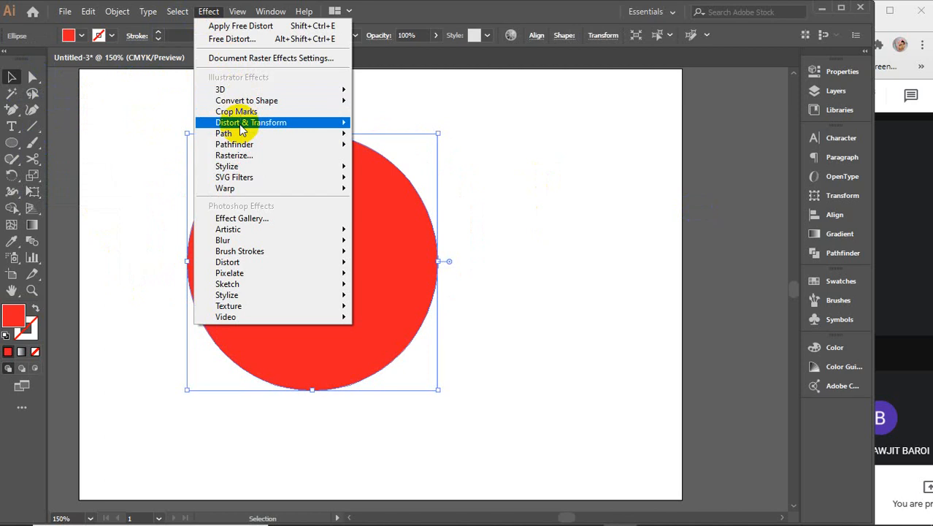
mouse_move(245, 123)
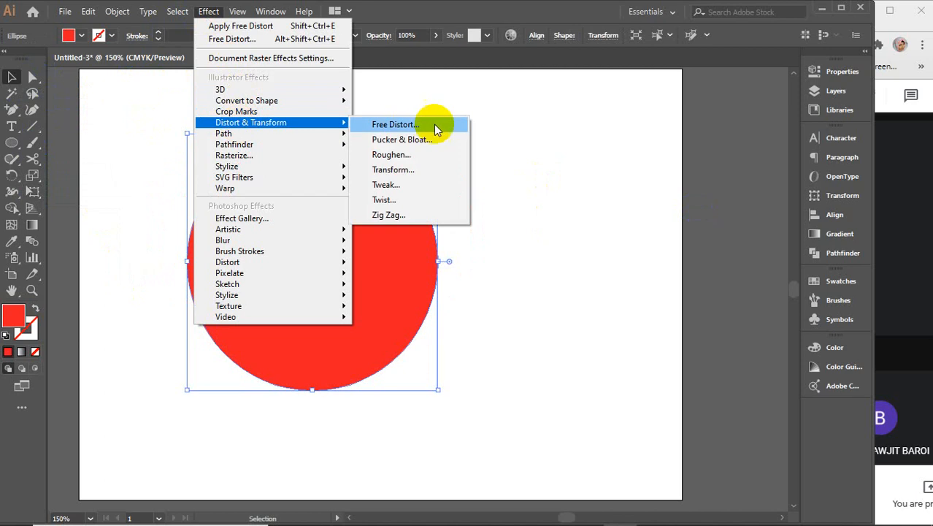
left_click(408, 157)
left_click_drag(687, 121, 583, 123)
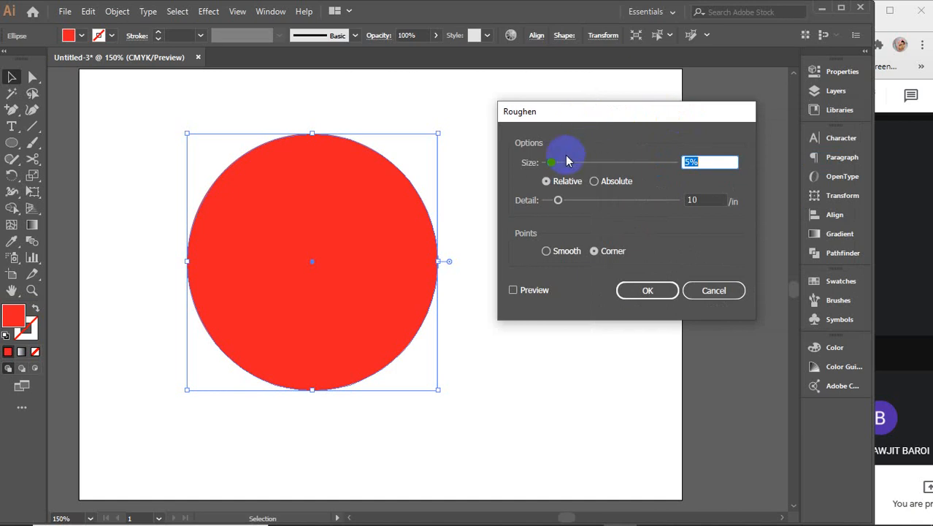
Set the Roughen size and detail to 0, choose smooth points, and turn on the preview
left_click_drag(550, 162, 515, 162)
left_click_drag(558, 200, 516, 198)
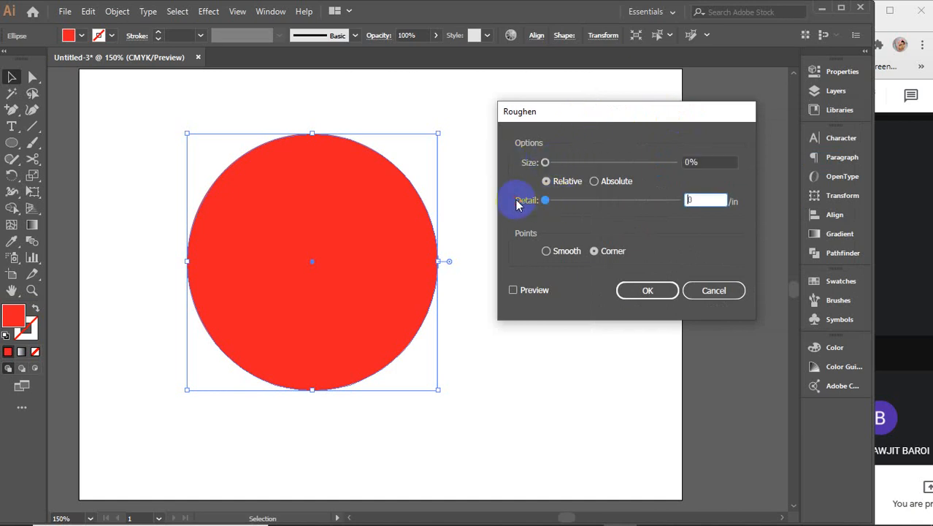
left_click(549, 252)
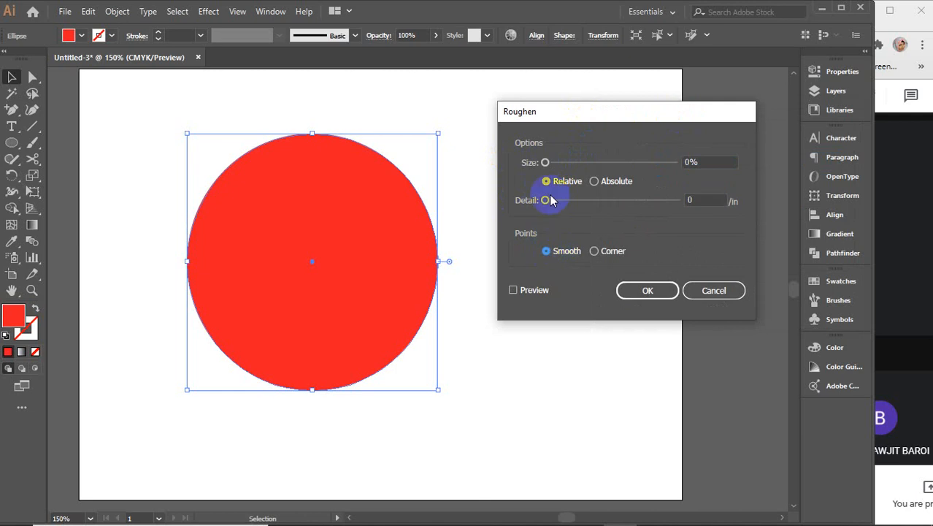
left_click(522, 291)
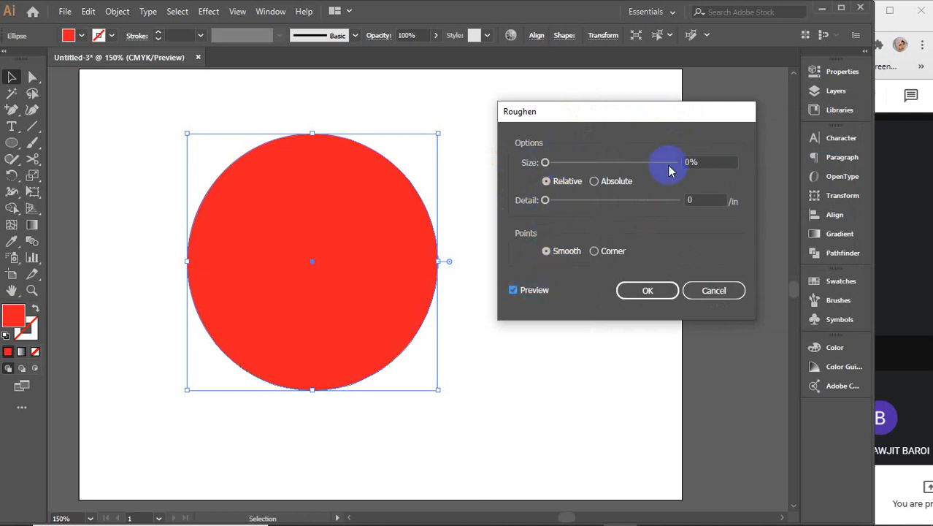
Raise the relative Roughen size gradually to 13%
left_click(708, 164)
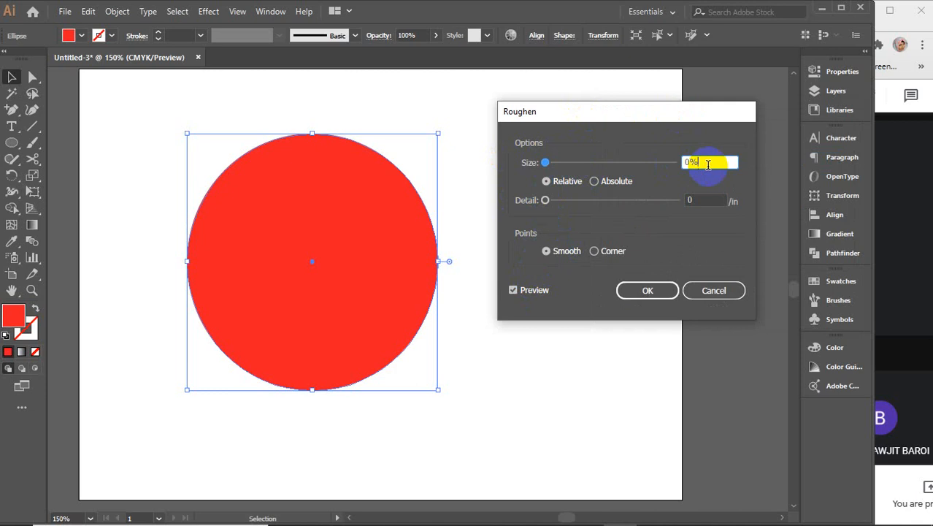
key("Up")
key("Up")
key("Up")
key("Up")
key("Up")
key("Up")
key("Up")
key("Up")
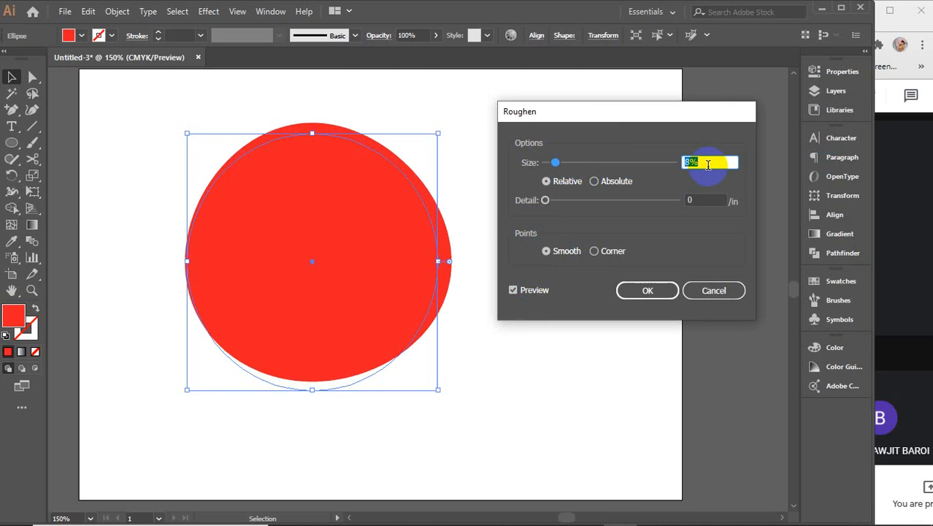
key("Up")
key("Up")
key("Up")
key("Up")
key("Up")
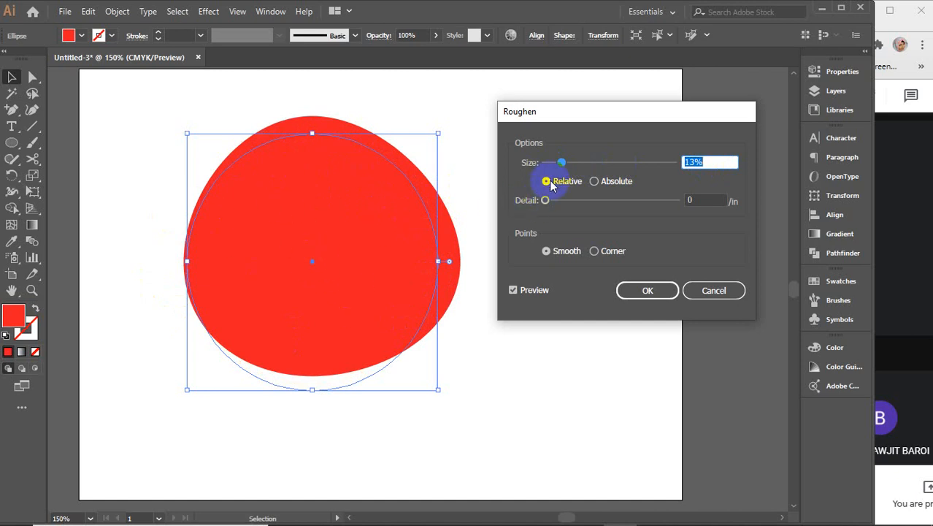
Change the Roughen size to Absolute and raise it to 0.2 in
left_click(594, 182)
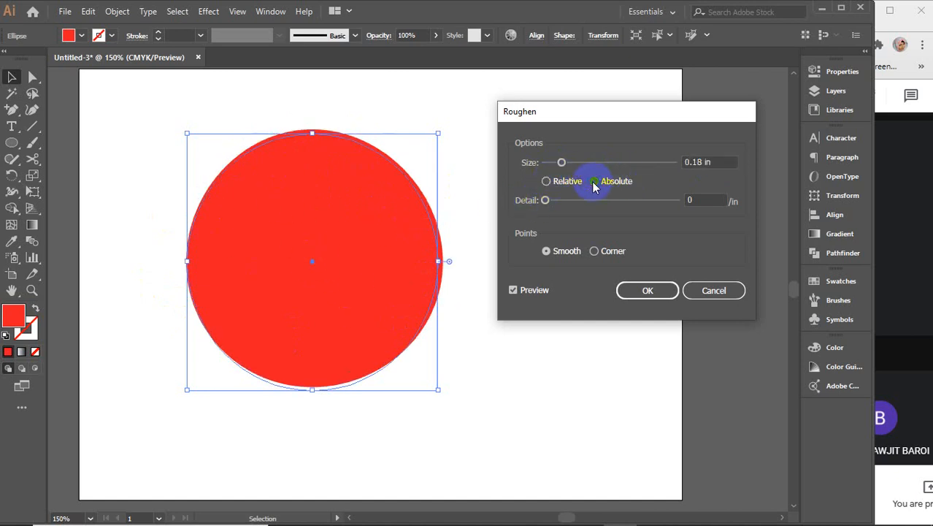
left_click(725, 162)
key("Up")
key("Up")
key("Up")
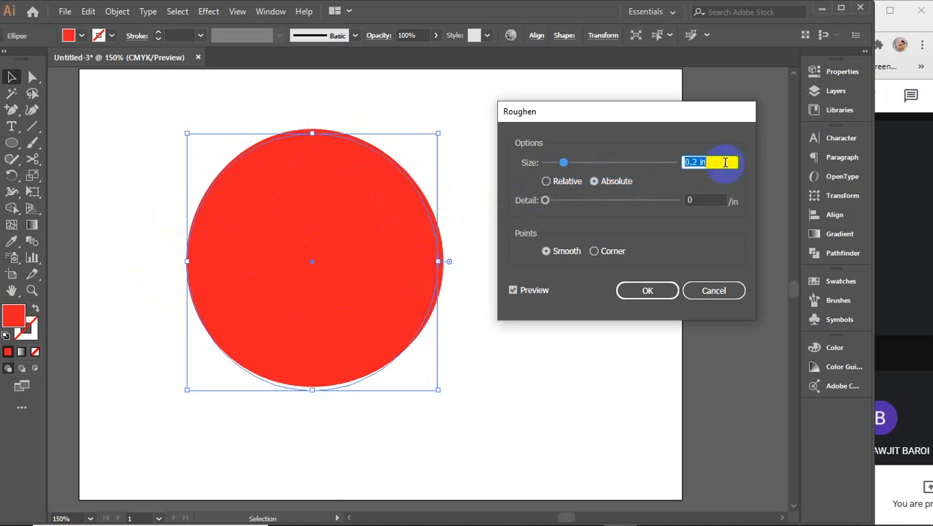
Try a relative Roughen size of 57.6%, compare it with the absolute 0.8 in, and return to Relative
left_click(546, 181)
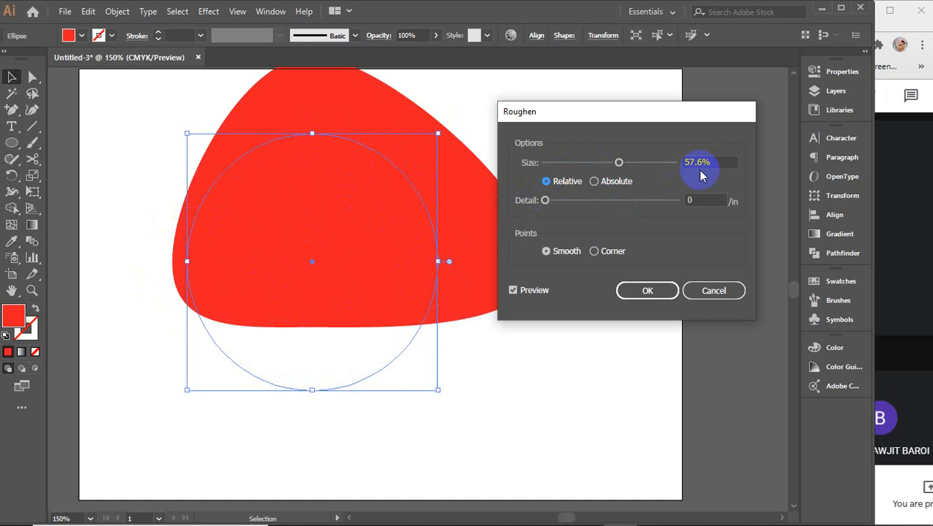
left_click(601, 185)
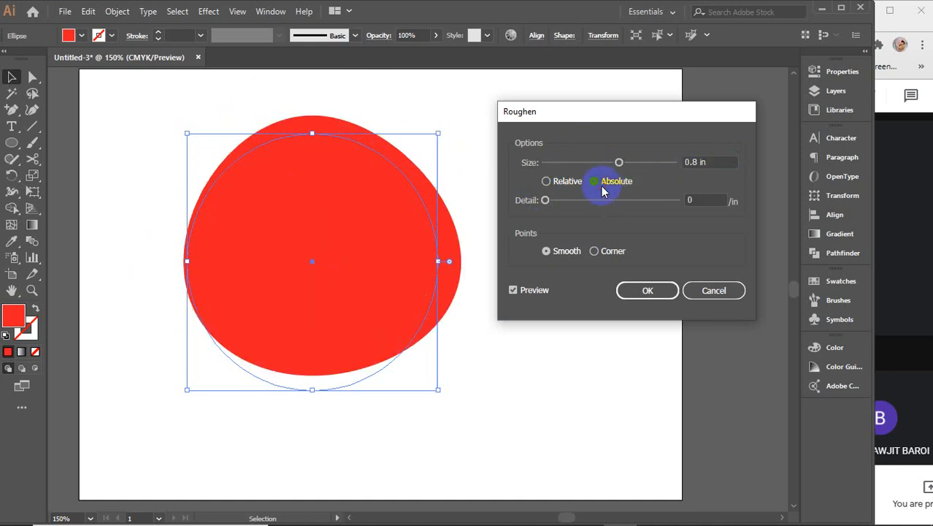
left_click(544, 182)
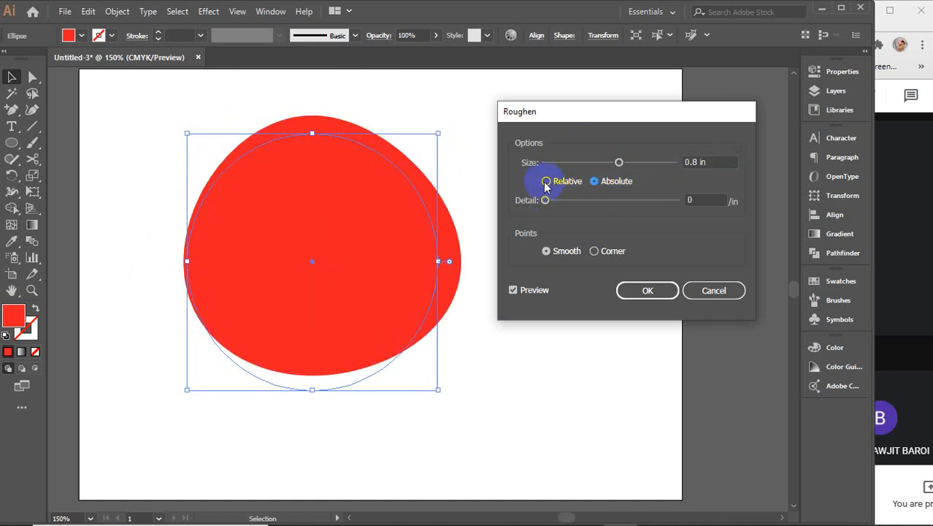
Try corner points with both relative and absolute sizing, and restore smooth points with relative sizing
left_click(593, 251)
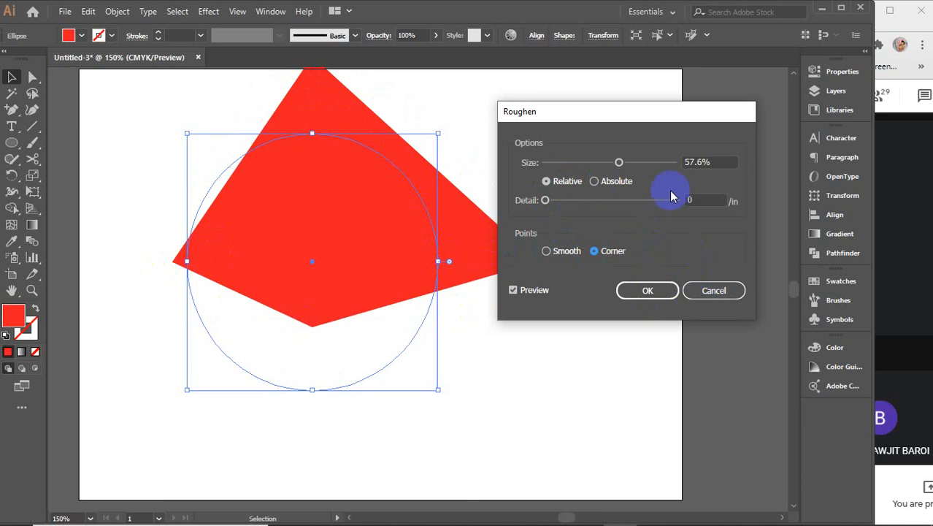
left_click(594, 180)
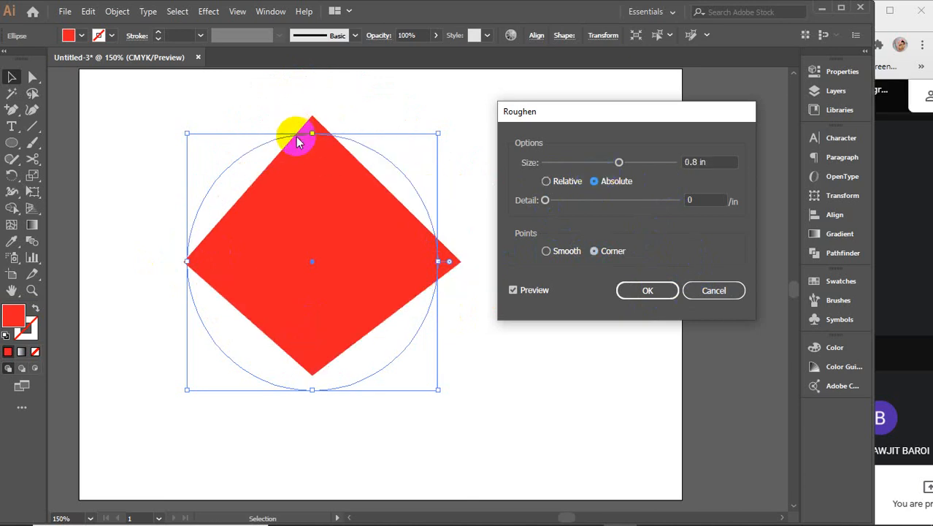
left_click(546, 251)
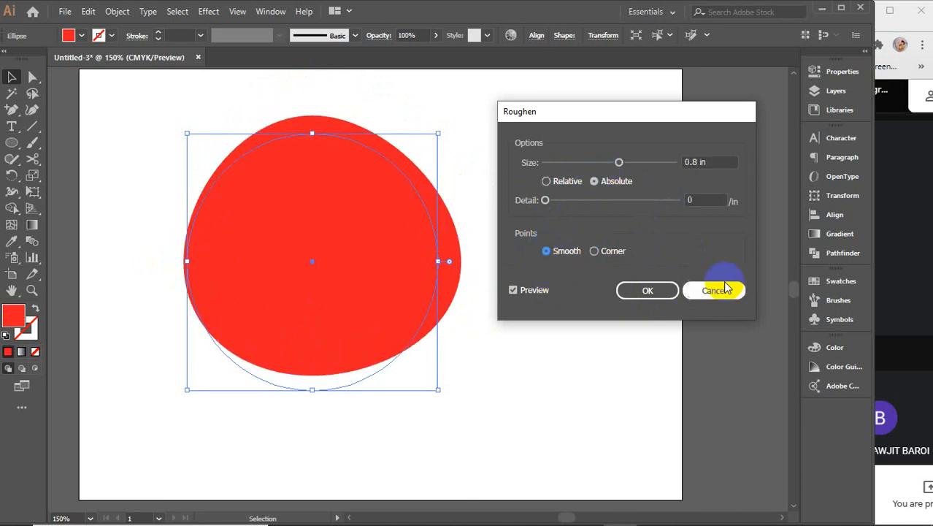
left_click(546, 181)
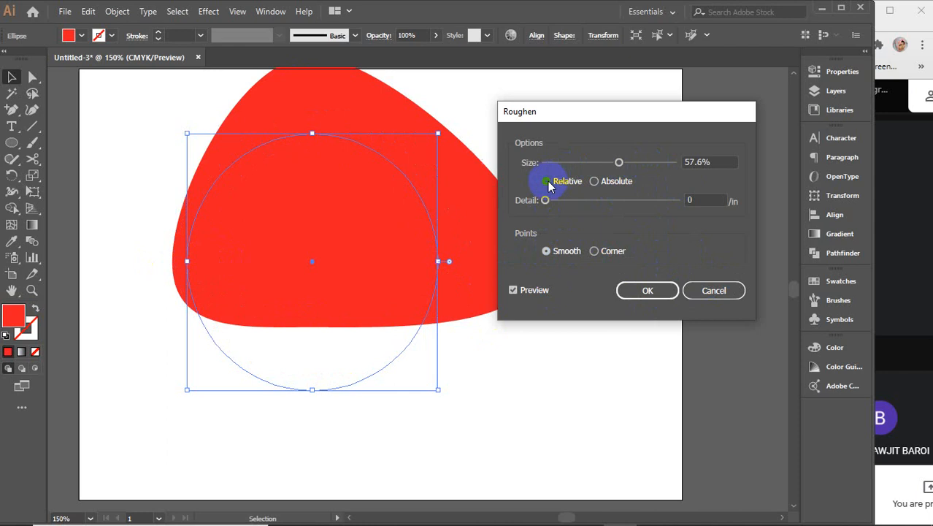
Raise the Roughen detail gradually to 7 per inch
left_click(545, 203)
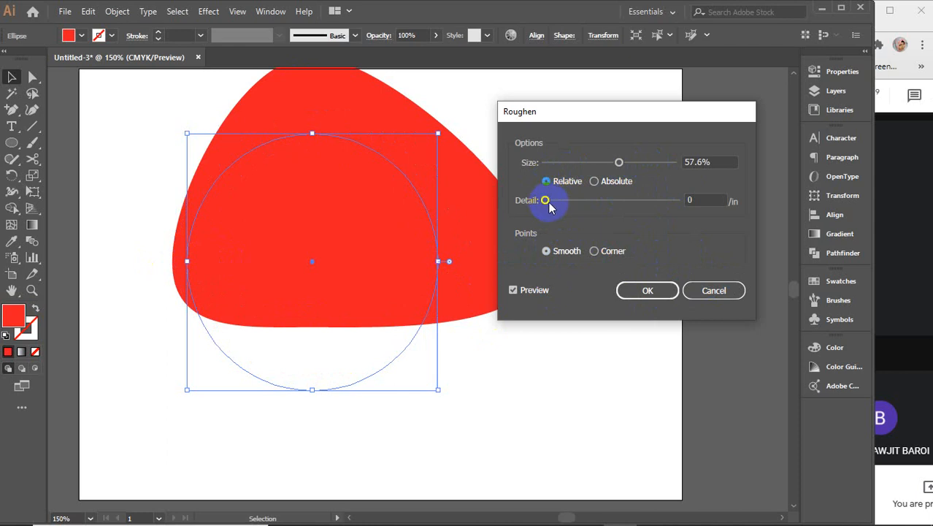
left_click(699, 198)
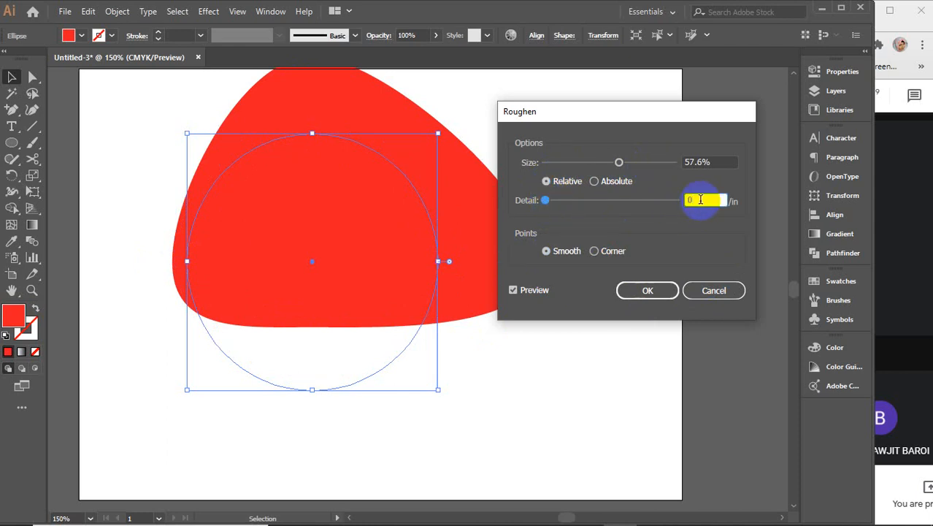
key("Up")
key("Up")
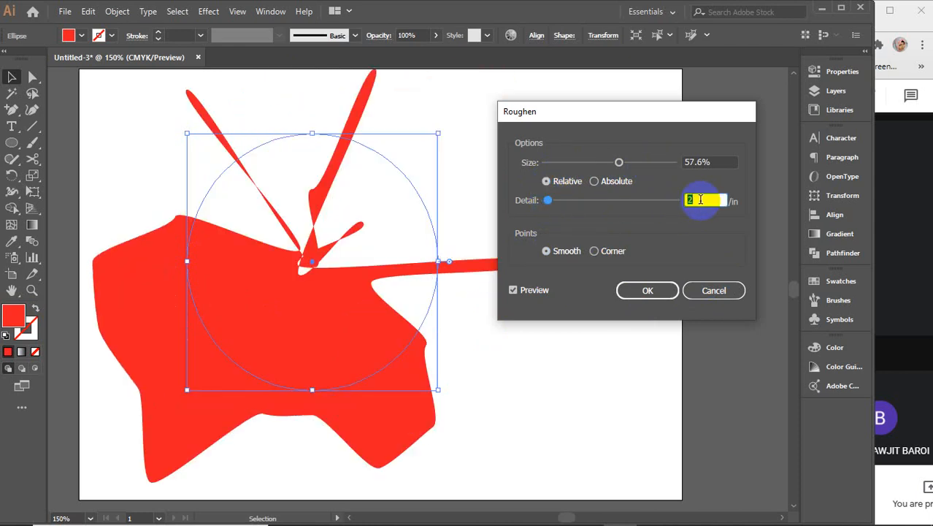
key("Up")
key("Up")
key("Up")
key("Up")
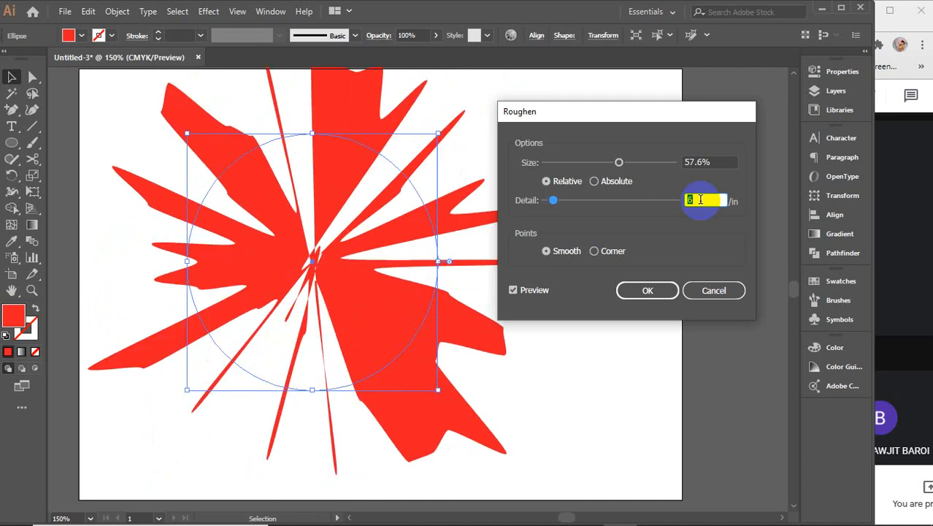
key("Up")
Reduce the relative Roughen size to 10%
left_click_drag(619, 162, 562, 161)
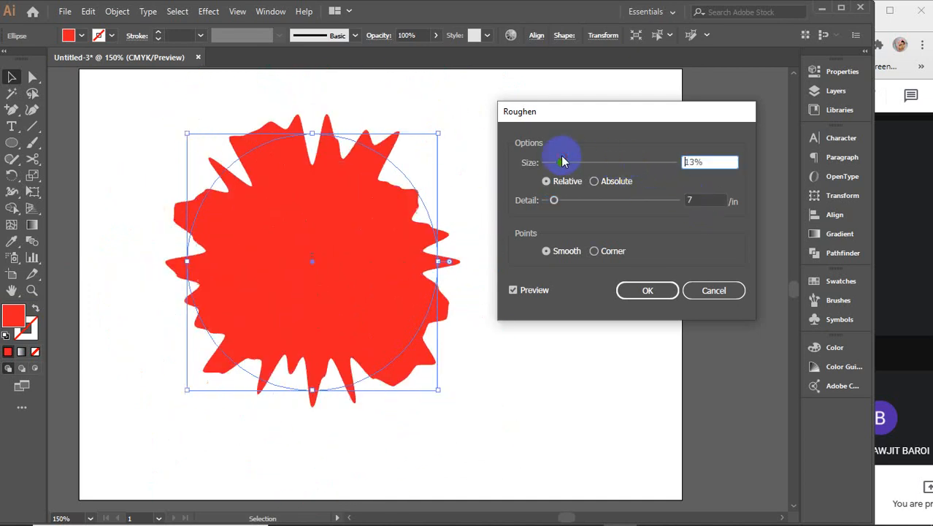
left_click(705, 164)
key("Down")
key("Down")
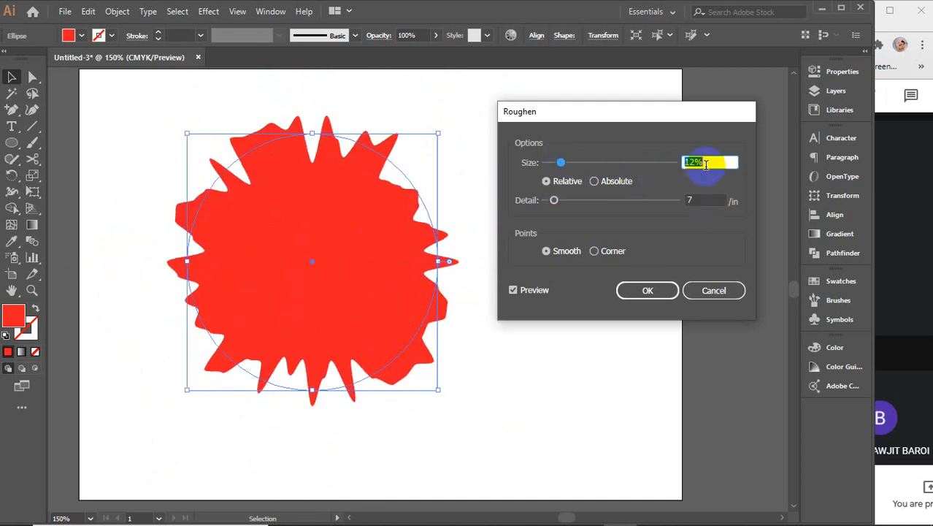
key("Down")
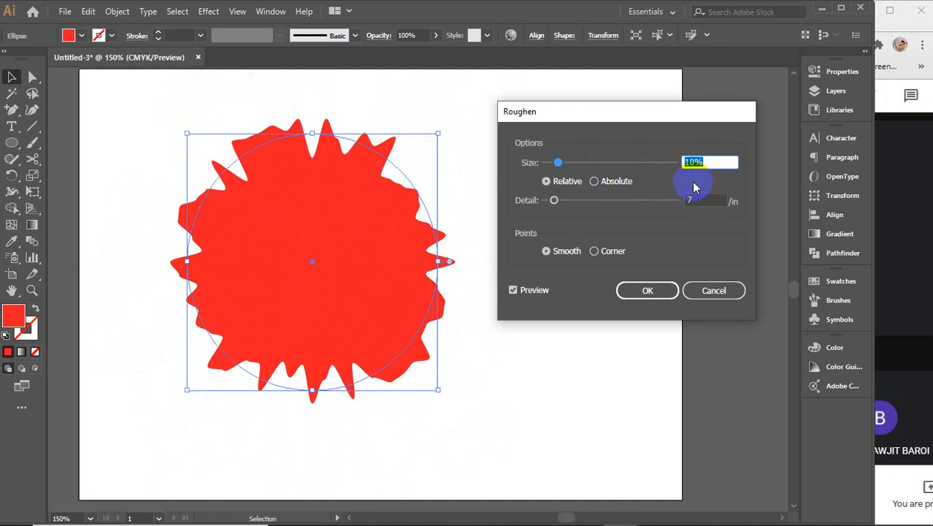
Try higher Roughen detail values up to 15 per inch, and lower the detail to 12
left_click(695, 198)
key("Up")
key("Up")
key("Up")
key("Up")
key("Up")
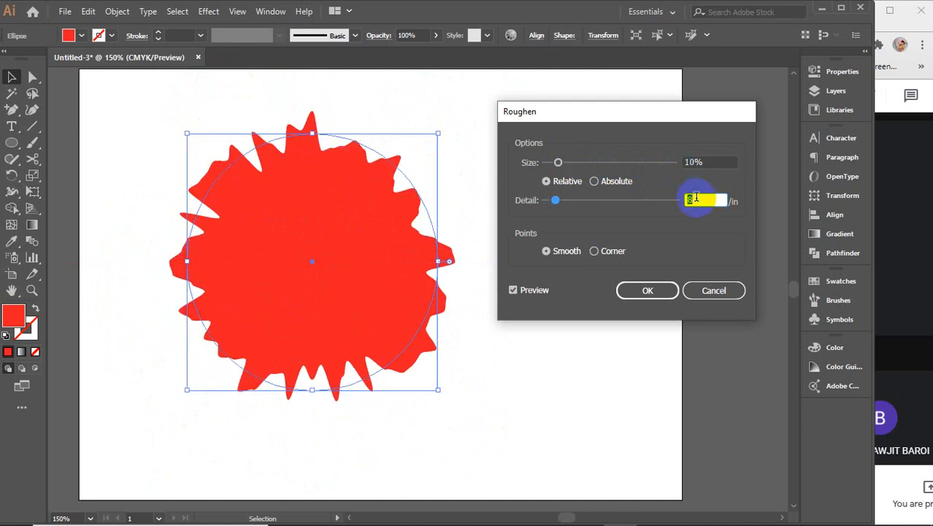
key("Up")
key("Up")
key("Up")
key("Up")
key("Up")
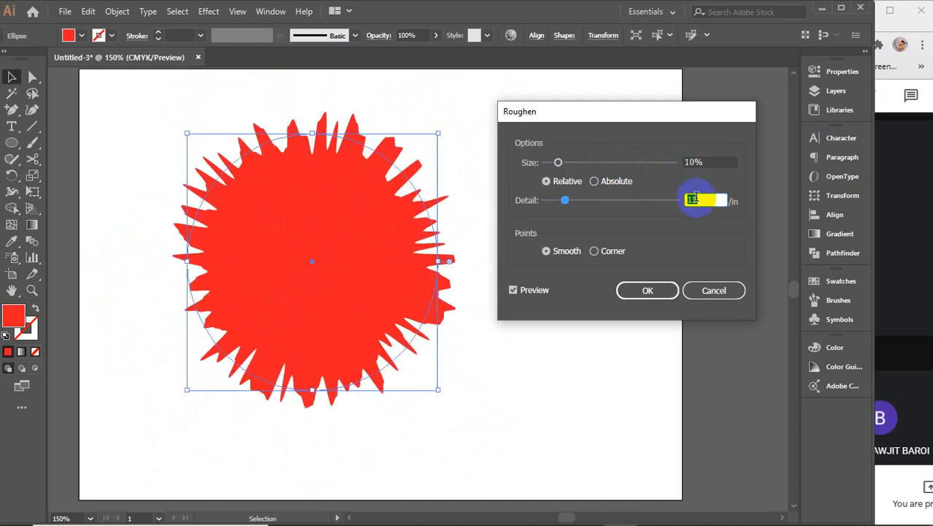
key("Down")
key("Down")
key("Down")
key("Down")
key("Down")
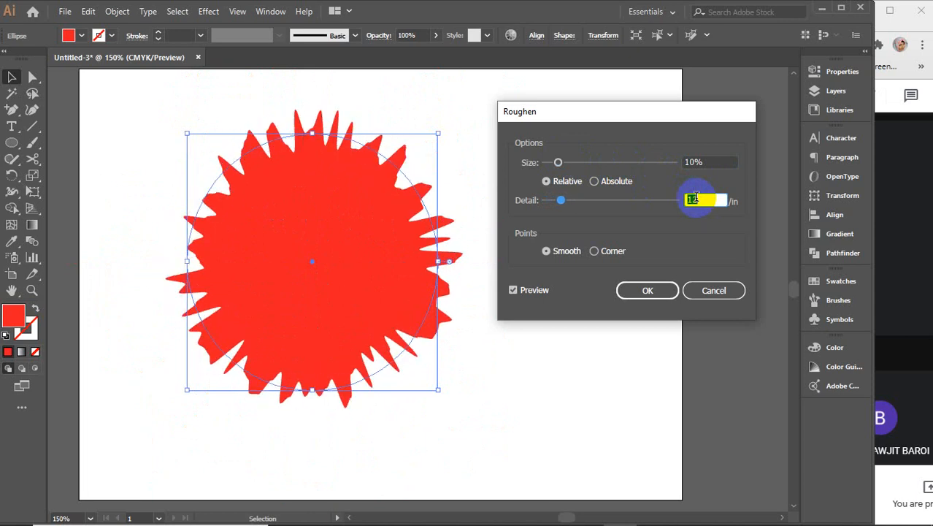
Switch the Roughen size to Absolute, try detail values of 14 and 11, and set the detail to 10 per inch
left_click(594, 182)
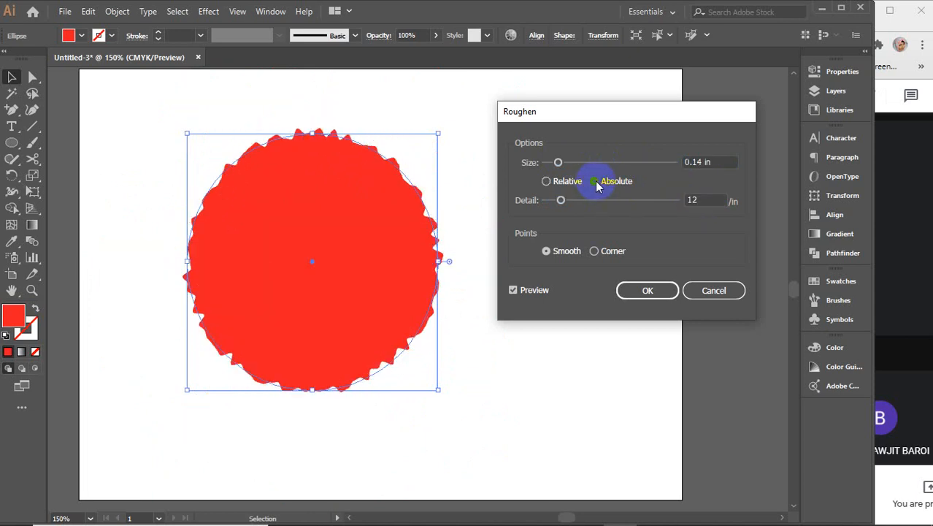
left_click(711, 195)
key("Up")
key("Up")
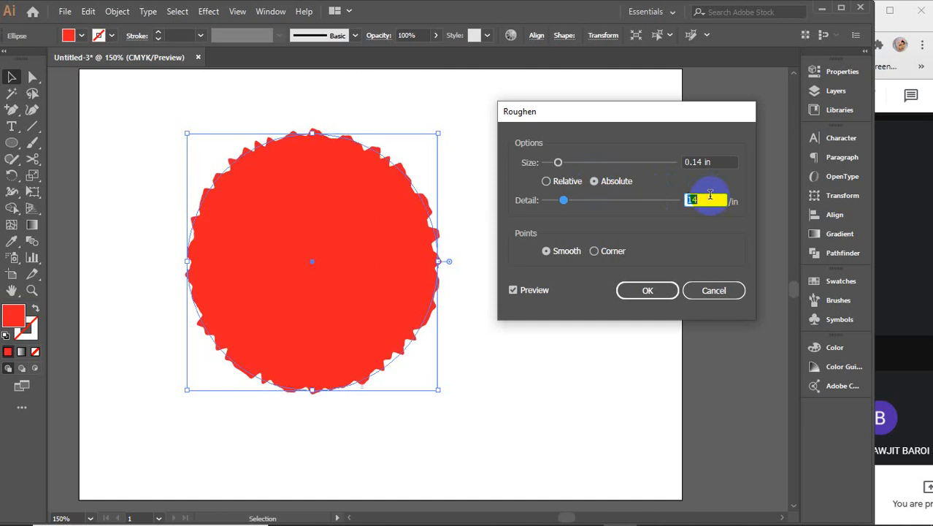
key("Down")
key("Down")
key("Down")
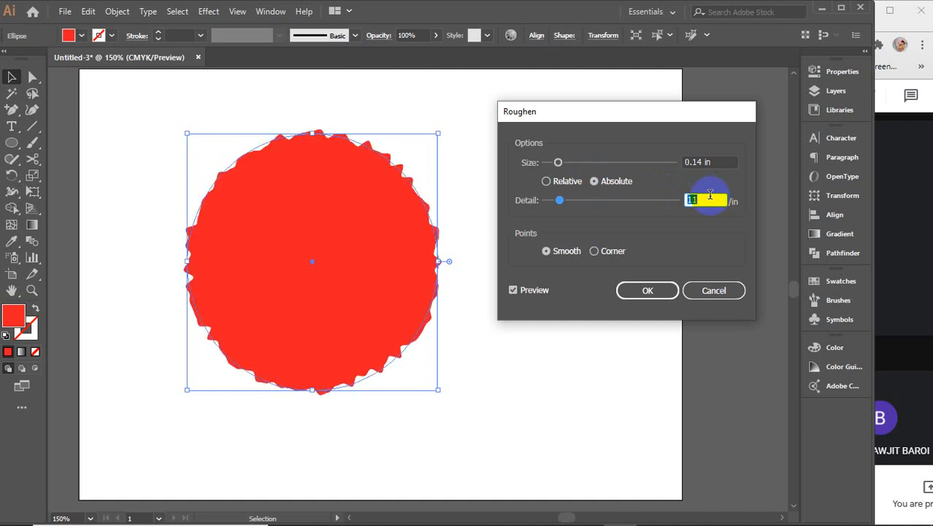
key("Down")
key("Down")
key("Up")
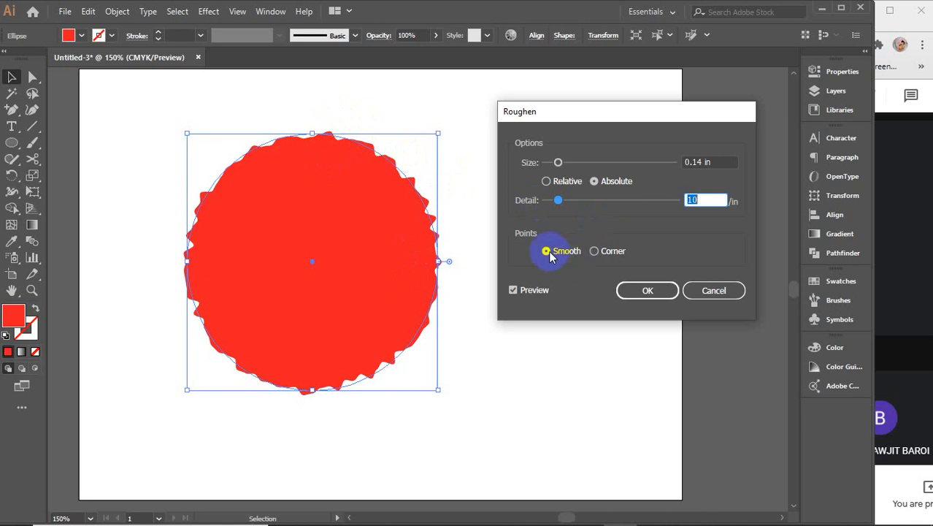
Set the Roughen effect to relative sizing with corner points
left_click(547, 181)
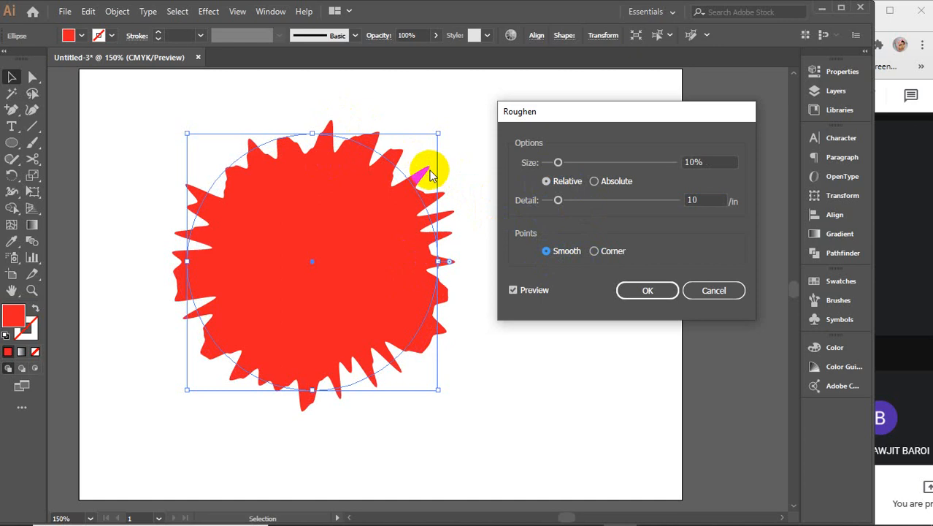
left_click(595, 251)
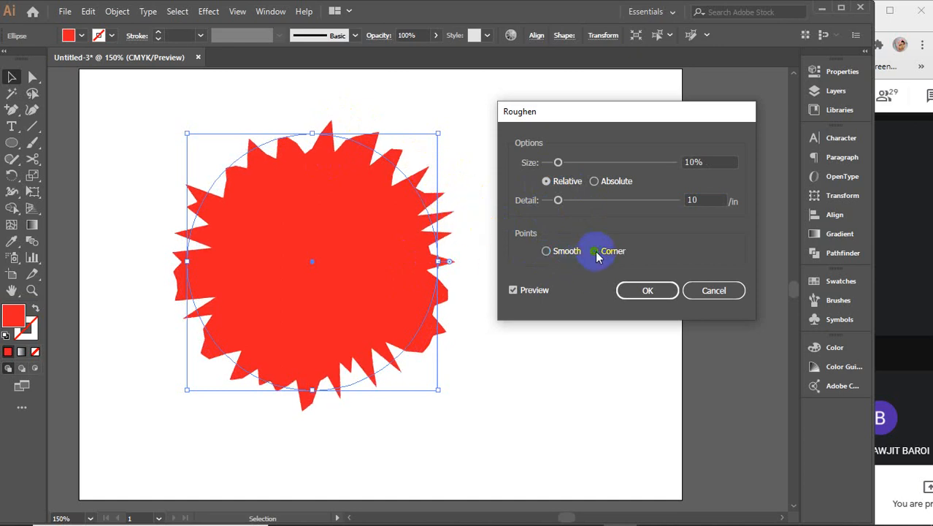
Switch the Roughen size to Absolute and raise it to 0.8 in
left_click(594, 182)
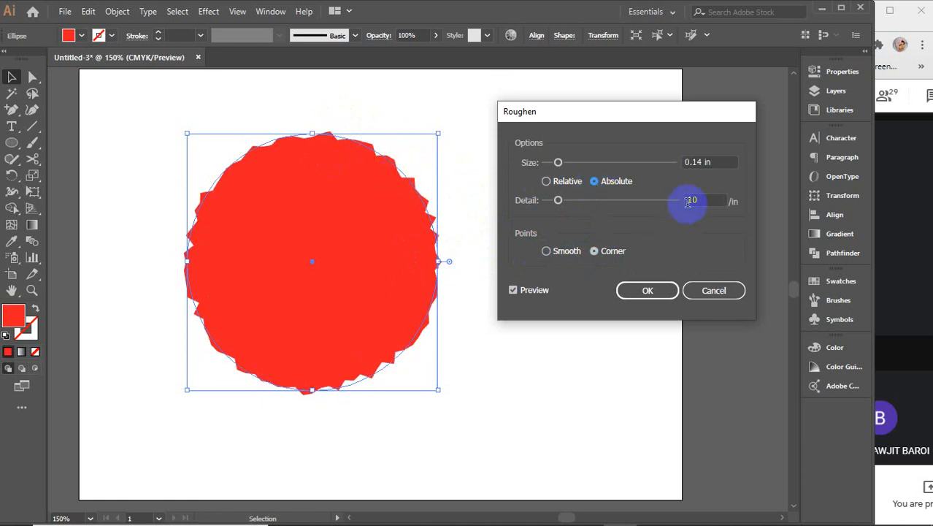
left_click(693, 162)
key("Up")
key("Up")
key("Up")
key("Up")
key("Up")
key("Up")
key("Up")
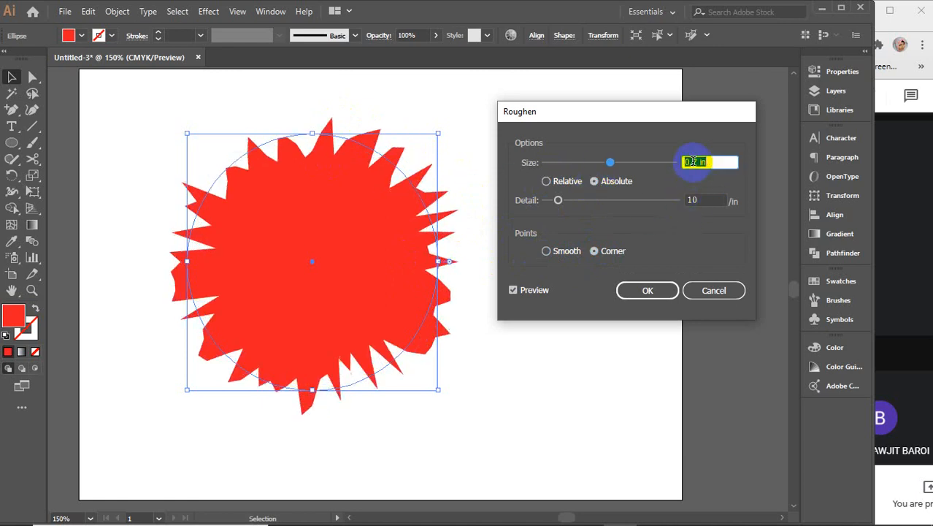
Raise the Roughen detail to 15 per inch and try smooth points
left_click(704, 200)
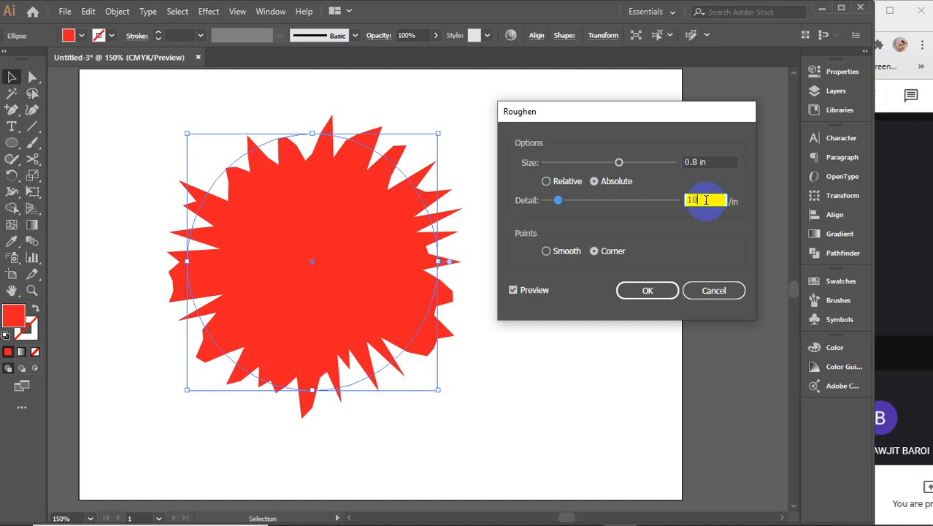
key("Up")
key("Up")
key("Up")
key("Up")
key("Up")
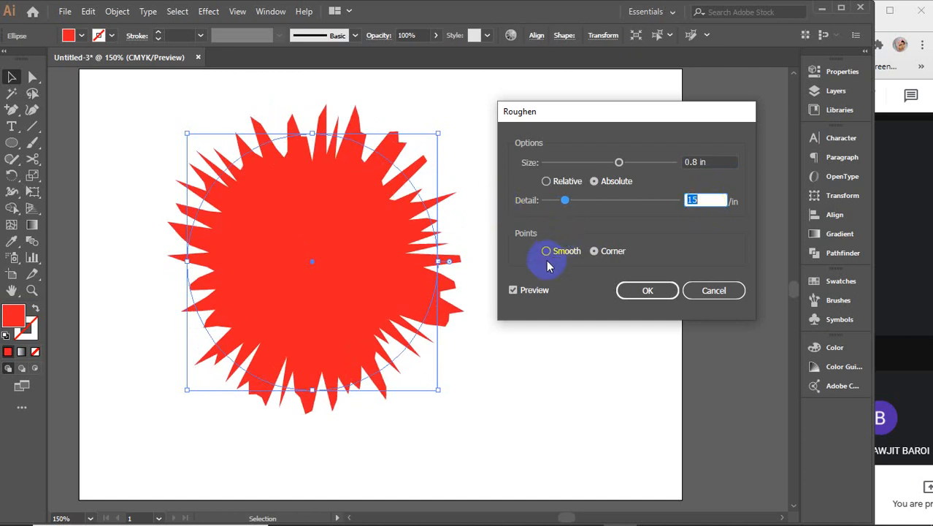
left_click(545, 252)
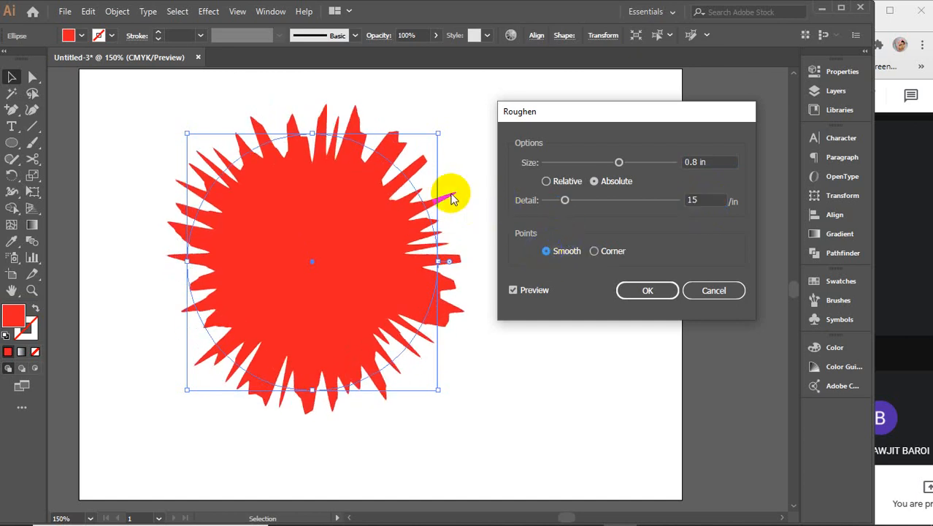
Switch the Roughen size to Relative, lower it to 16%, choose corner points and apply the effect
left_click(547, 182)
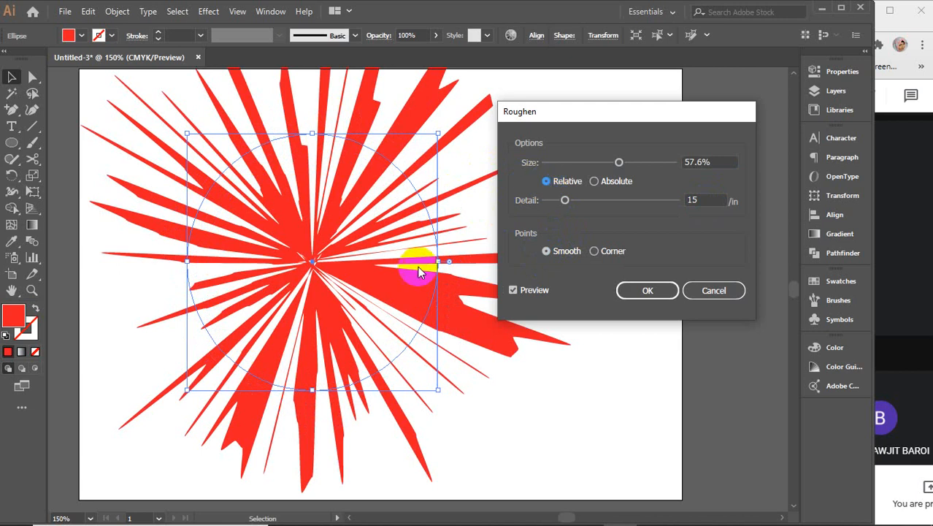
left_click(717, 161)
scroll(717, 161, "down", 4)
scroll(717, 161, "down", 20)
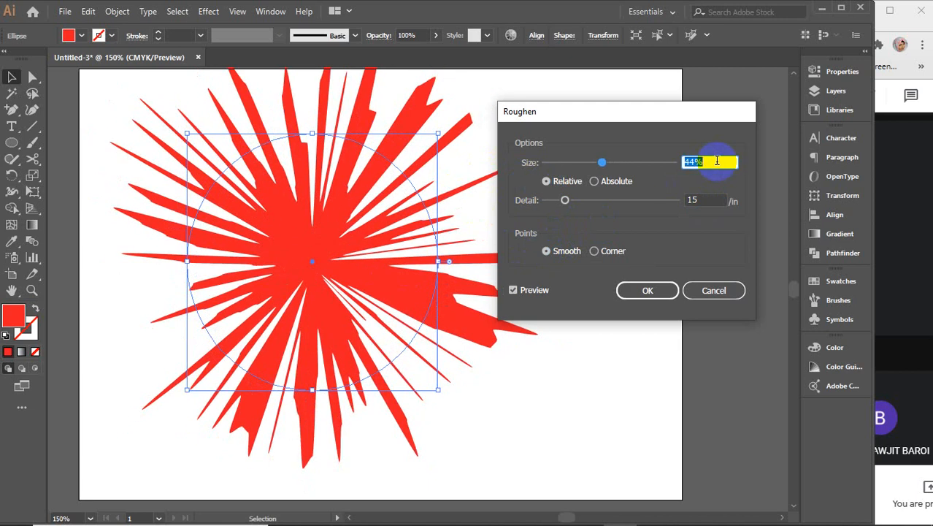
scroll(717, 161, "down", 13)
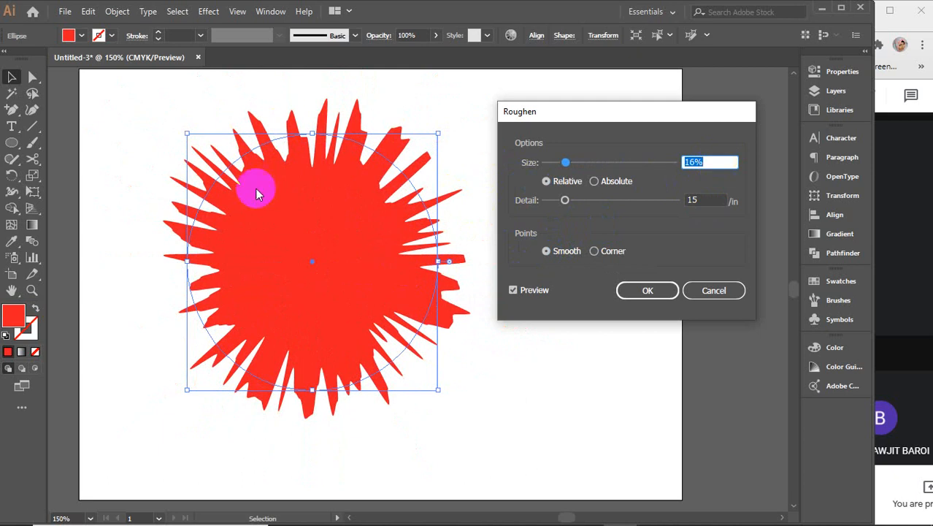
left_click(593, 252)
left_click(641, 291)
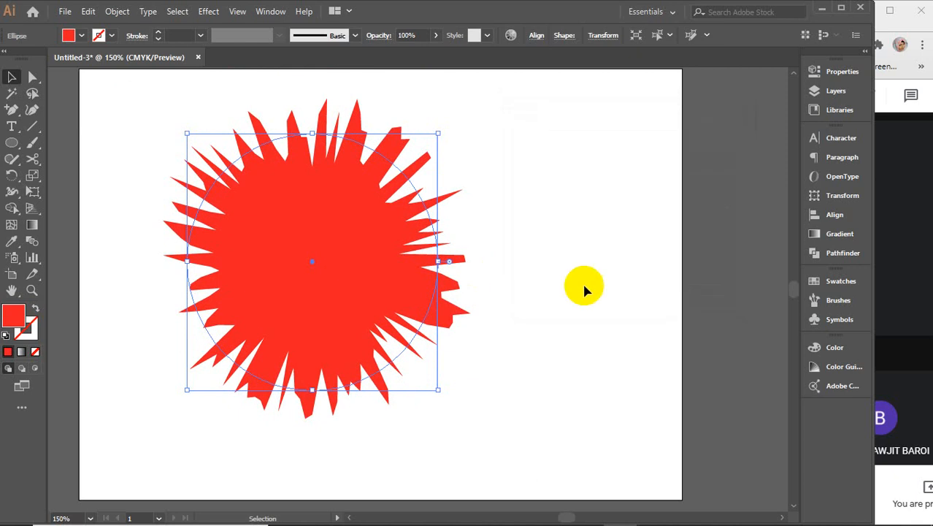
Move the roughened circle towards the centre of the artboard
left_click(358, 234)
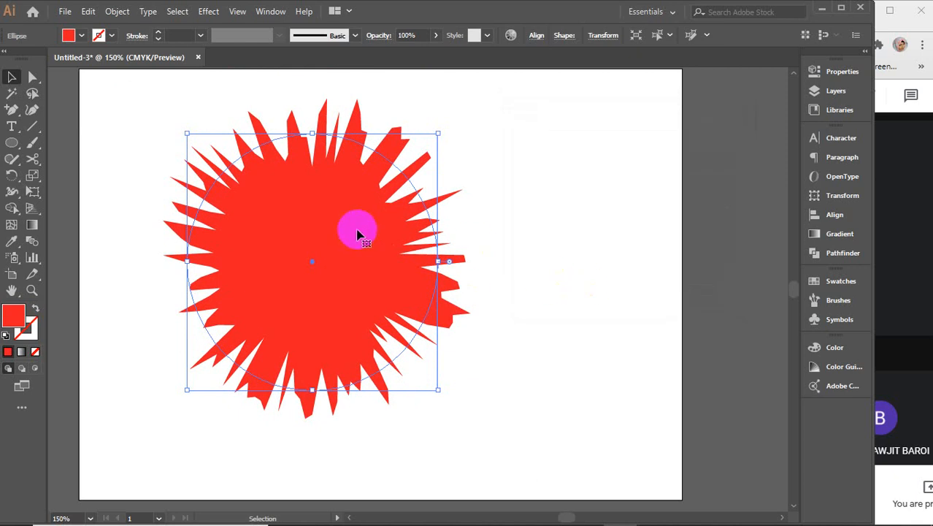
left_click_drag(359, 234, 439, 268)
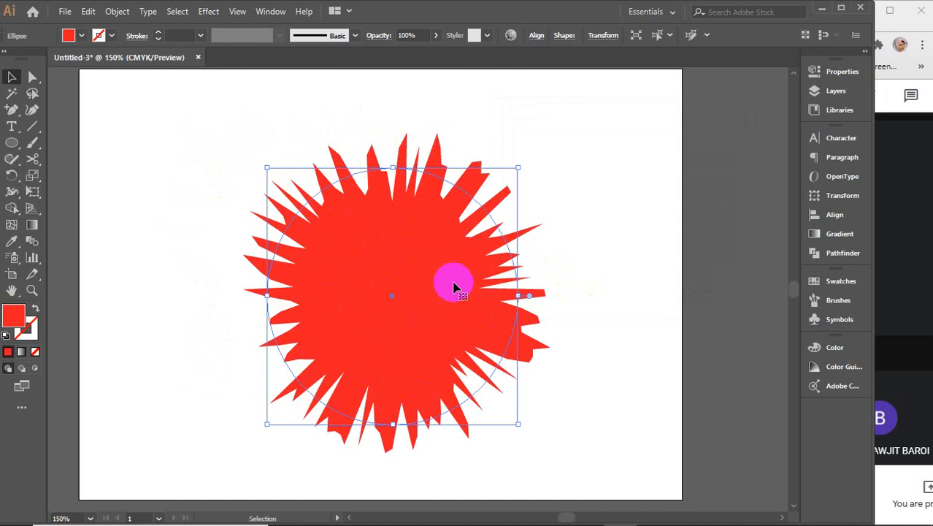
left_click_drag(454, 283, 448, 257)
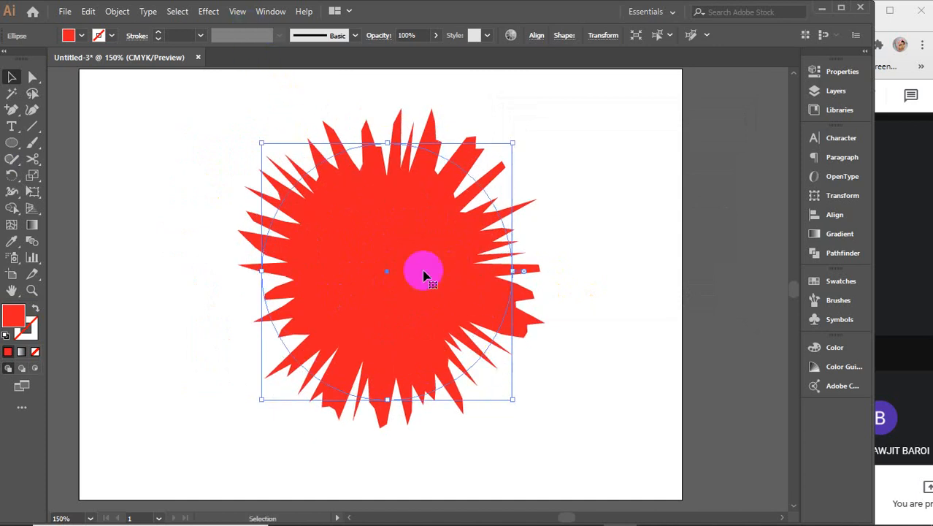
Expand the appearance of the roughened circle into an editable path and reselect it
left_click(117, 11)
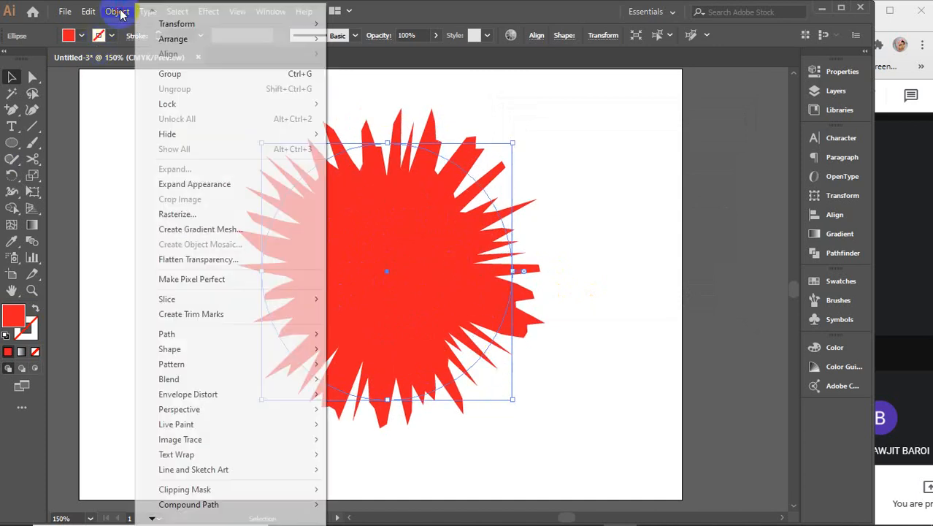
left_click(179, 187)
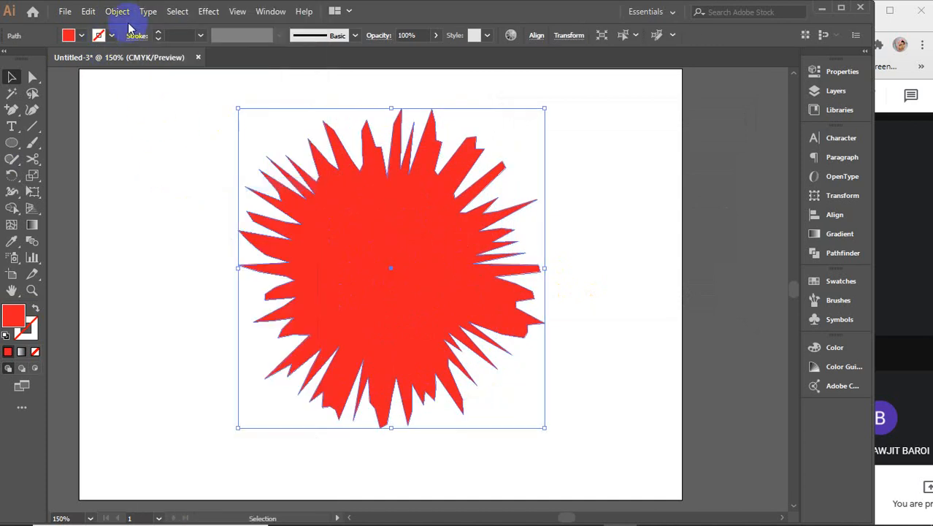
left_click(117, 11)
left_click(184, 167)
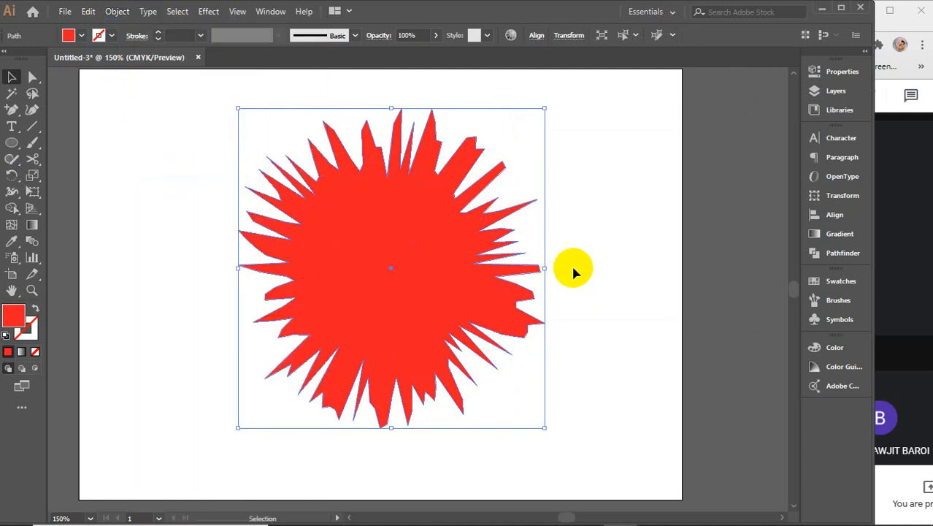
left_click(589, 252)
left_click(448, 268)
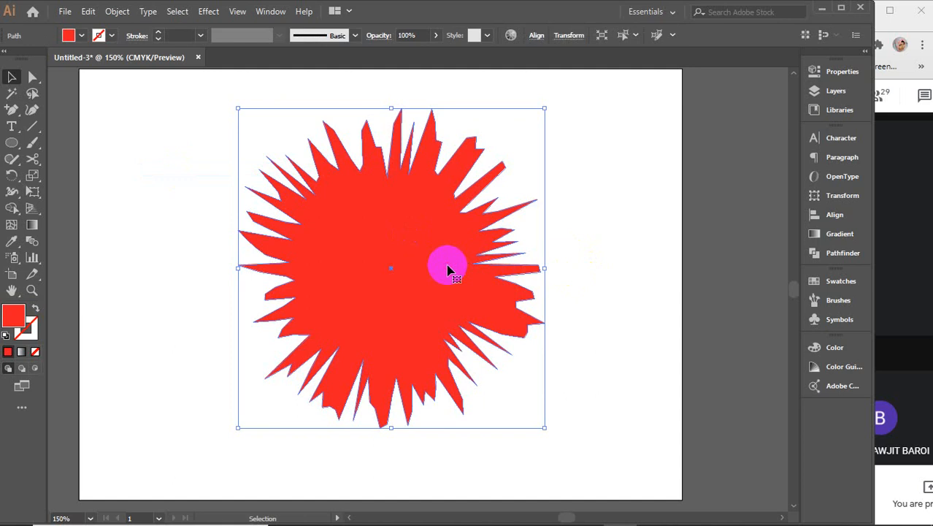
With the Curvature tool, delete two anchor points from the broad spike at the starburst's lower right
left_click(32, 77)
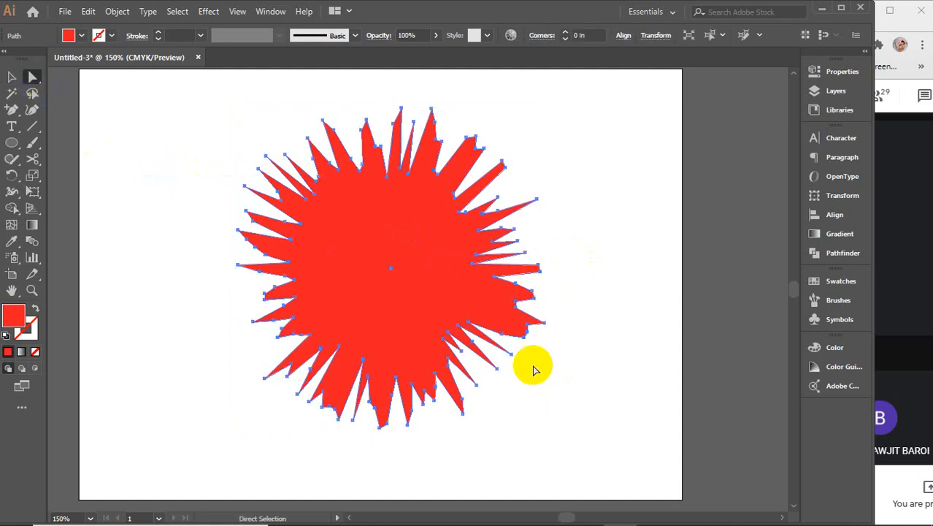
left_click(33, 111)
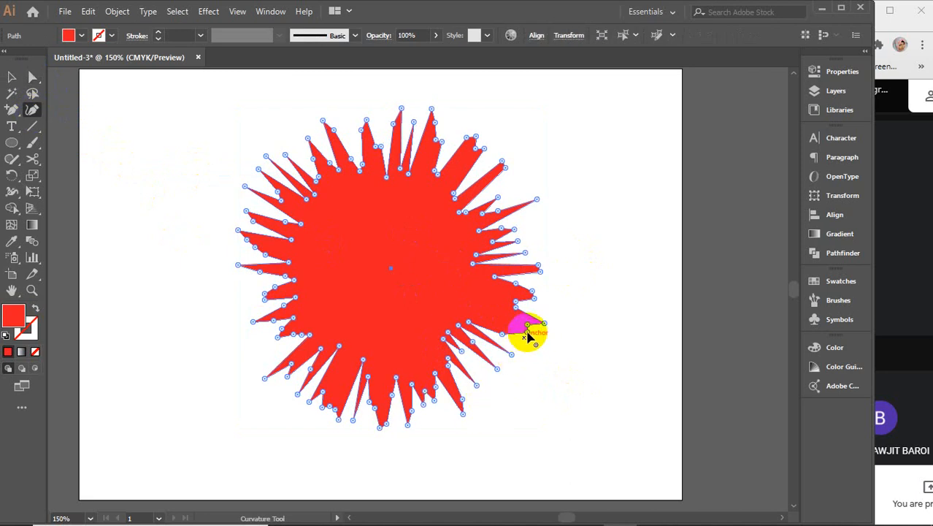
left_click(527, 334)
key("Delete")
left_click(502, 334)
key("Delete")
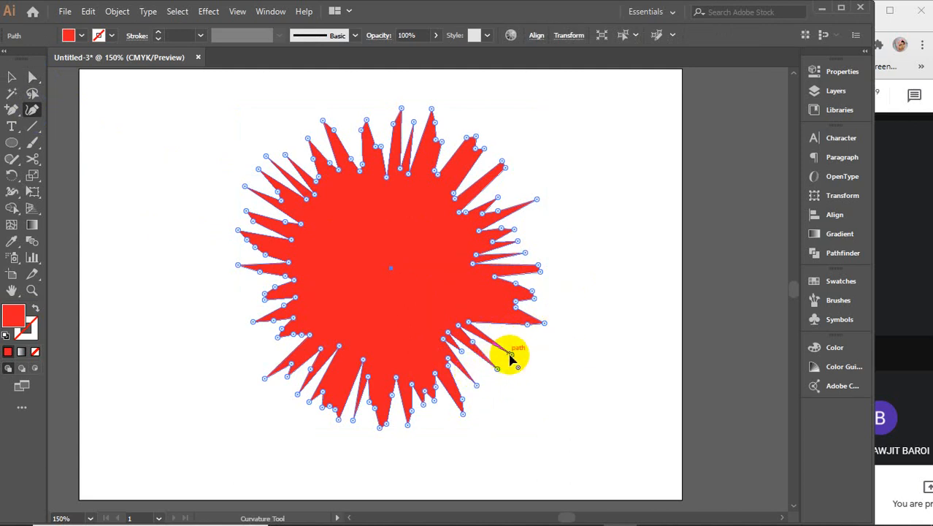
Reshape several spikes on both sides of the starburst by repositioning their anchor points, and deselect the path
left_click_drag(512, 355, 517, 341)
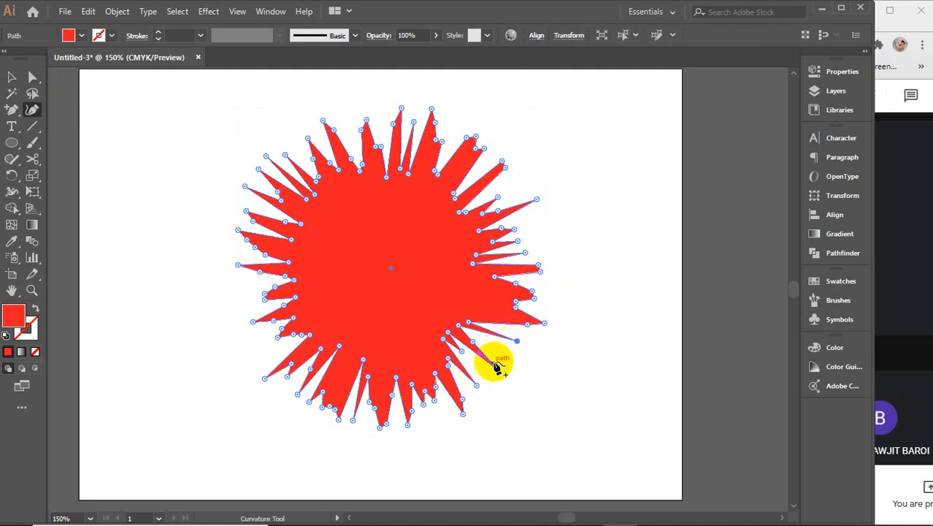
left_click_drag(496, 371, 473, 347)
left_click(475, 334)
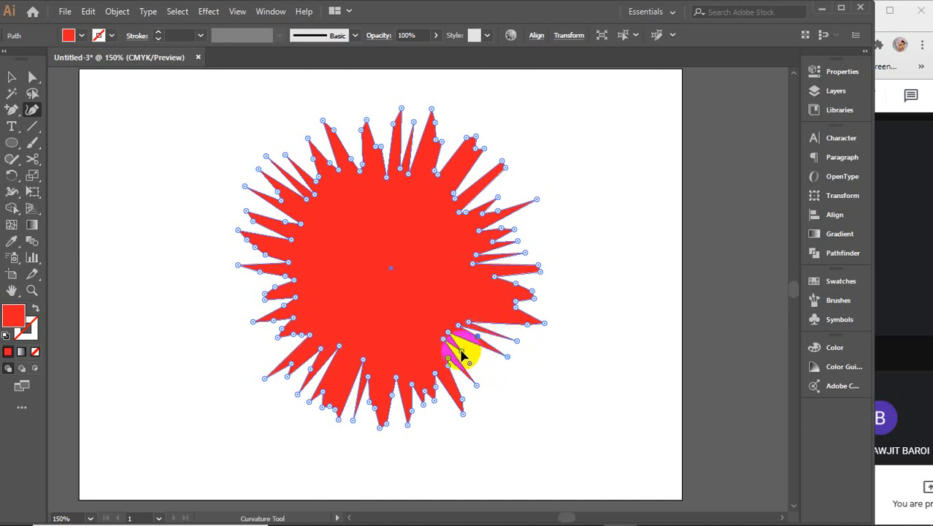
left_click_drag(461, 354, 490, 371)
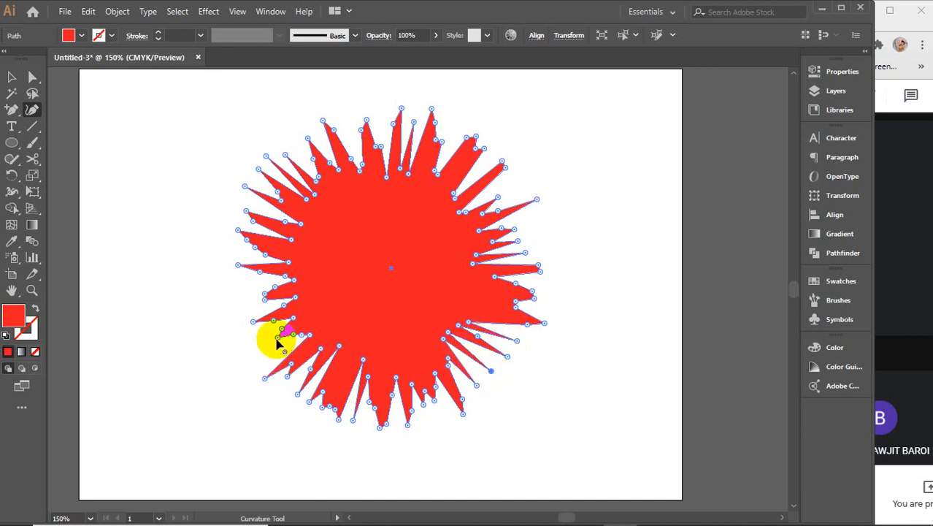
left_click_drag(276, 340, 254, 353)
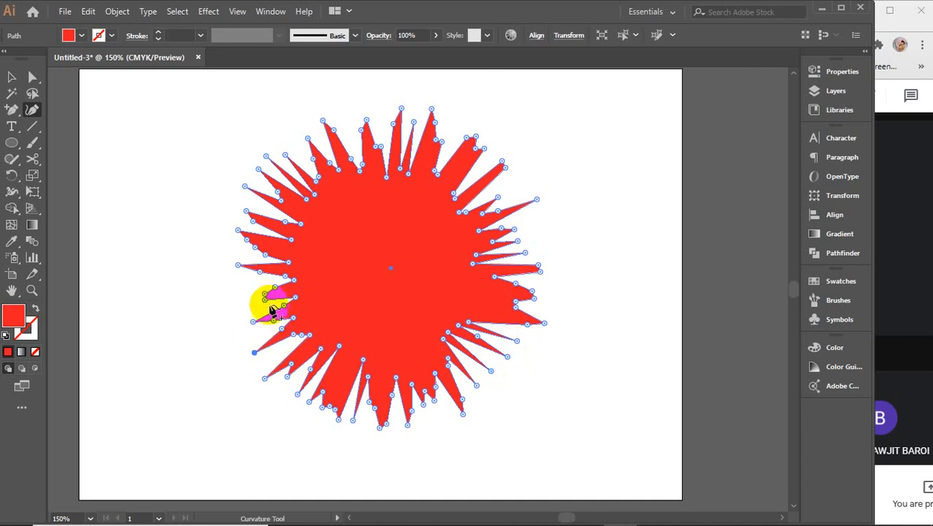
left_click_drag(264, 301, 240, 310)
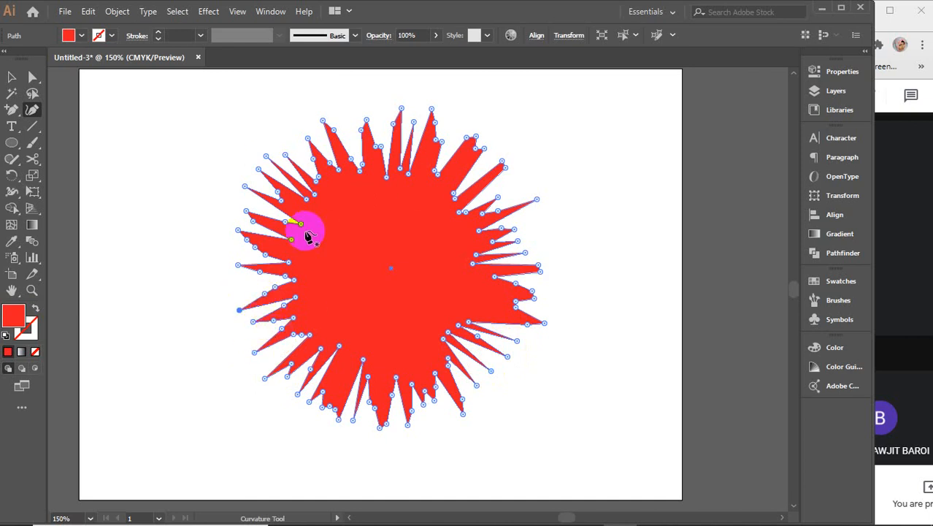
mouse_move(246, 213)
left_mouse_down()
mouse_move(225, 202)
mouse_move(233, 205)
left_mouse_up()
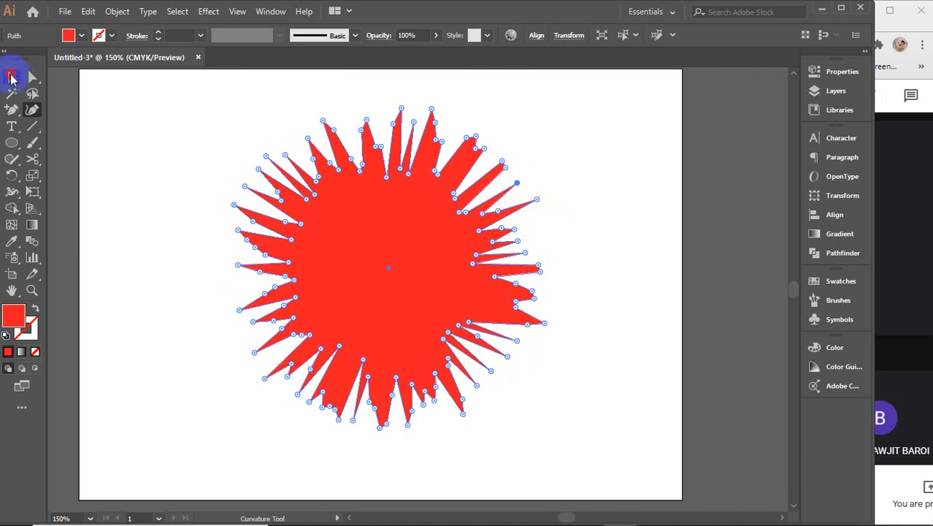
left_click(11, 76)
left_click(203, 172)
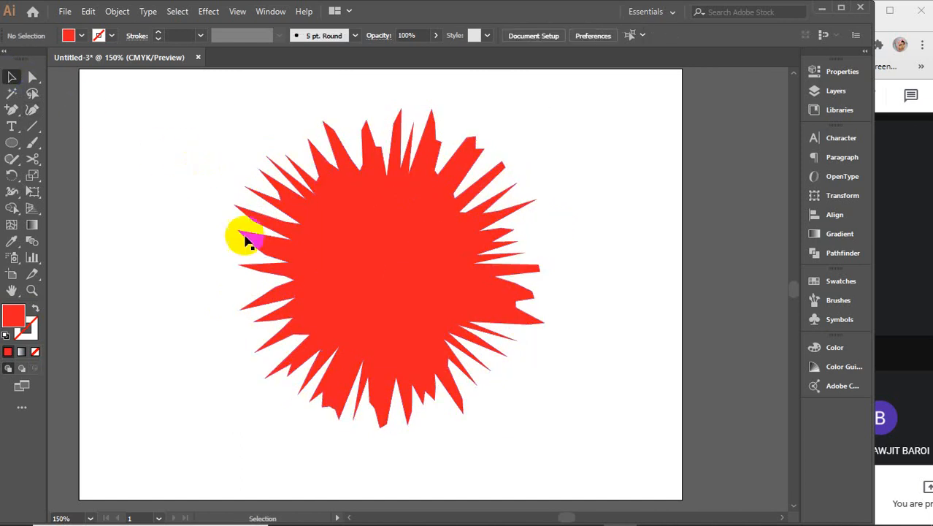
Delete the starburst, and undo the edits back to the plain red circle
left_click(434, 249)
key("Delete")
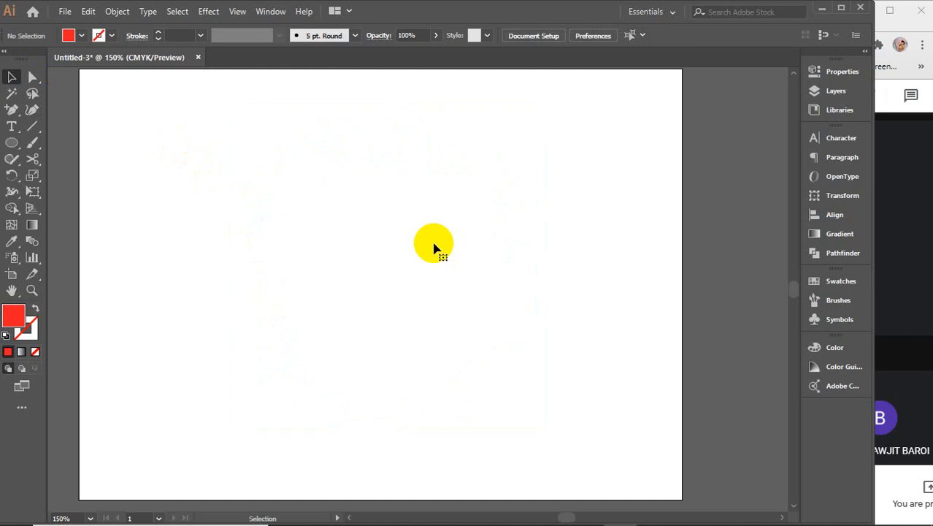
key("ctrl")
key("ctrl+z")
mouse_move(391, 268)
left_mouse_down()
mouse_move(361, 298)
mouse_move(329, 287)
mouse_move(397, 275)
left_mouse_up()
key("space")
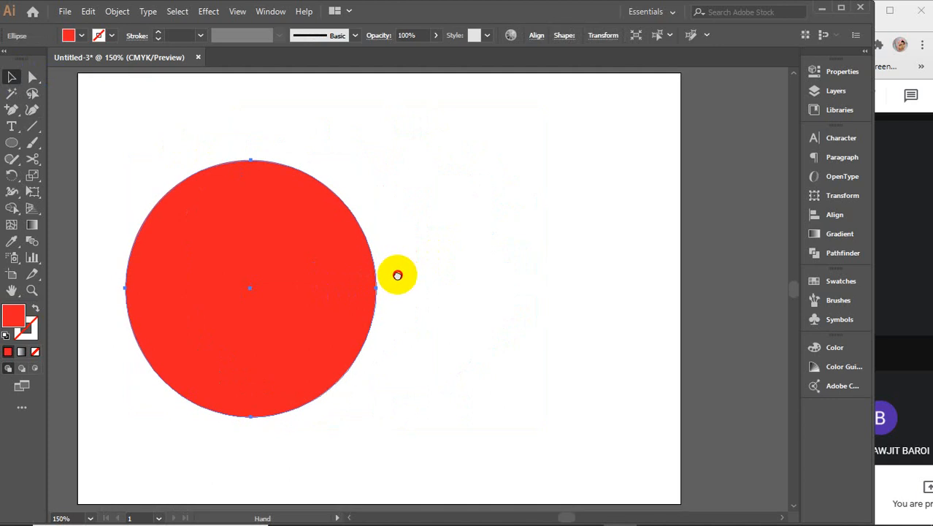
Look through the Distort & Transform effects without applying one, and delete the red circle
left_click(209, 12)
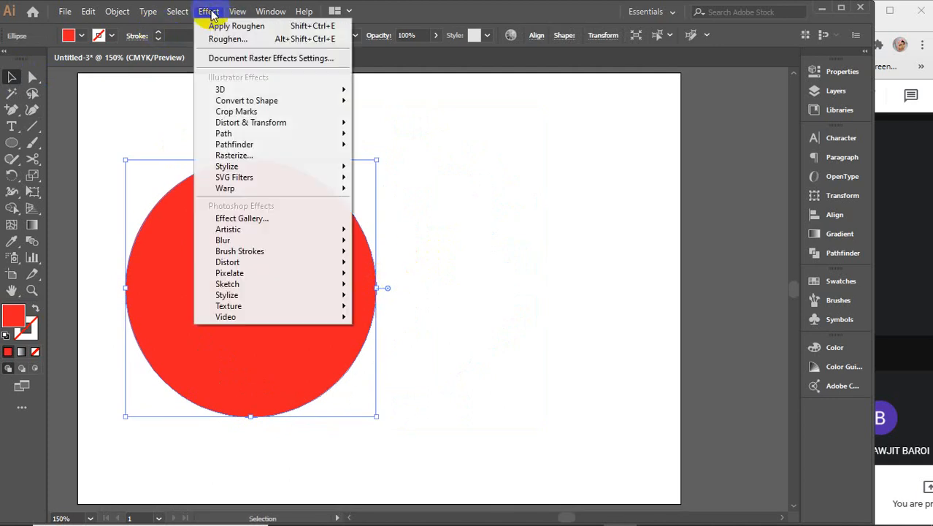
mouse_move(234, 121)
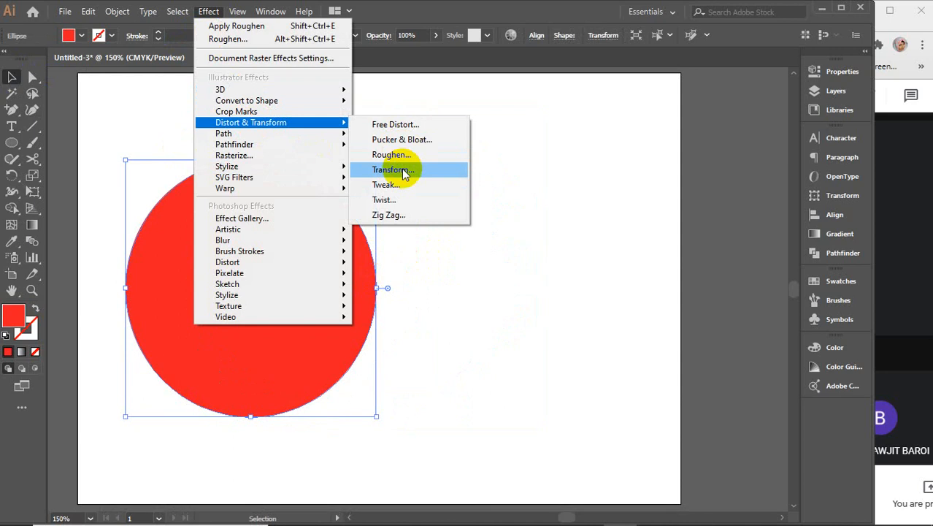
left_click(265, 308)
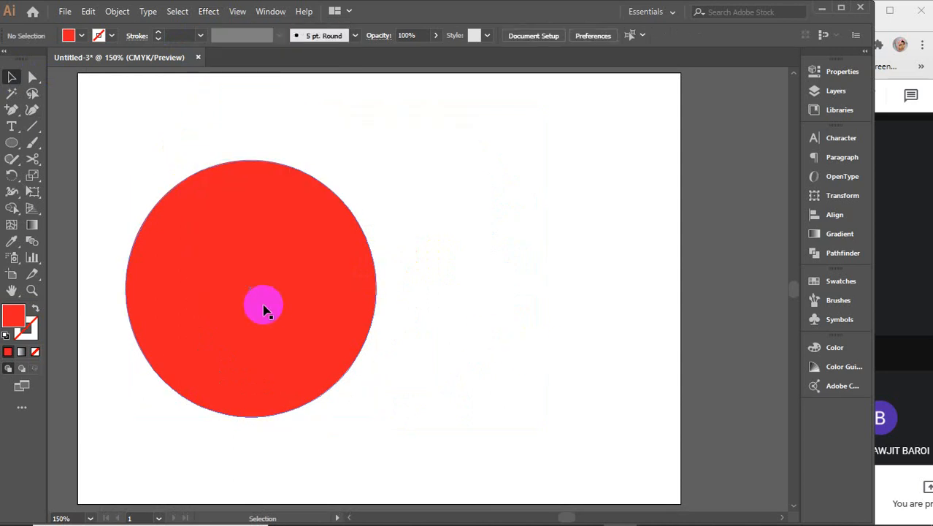
key("Delete")
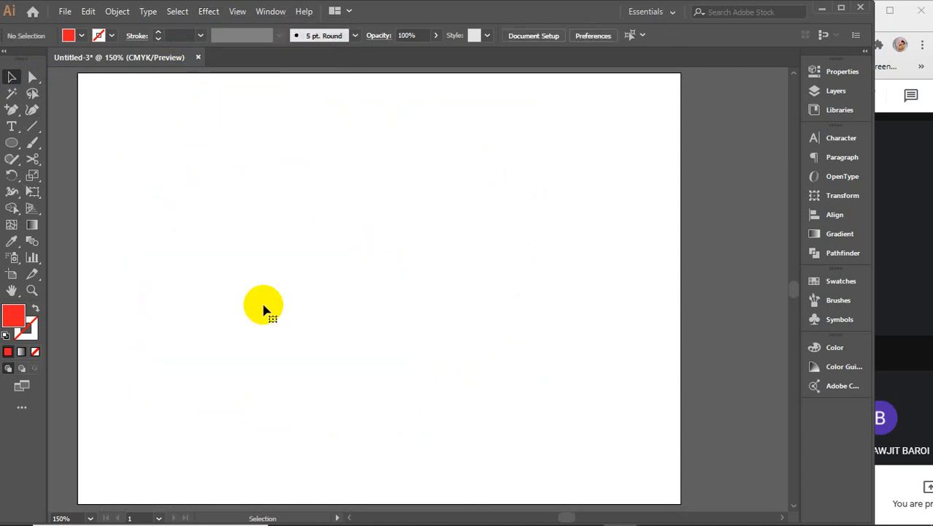
Draw a vertical line on the artboard's left half and give it a red stroke of 3 pt
left_click(32, 128)
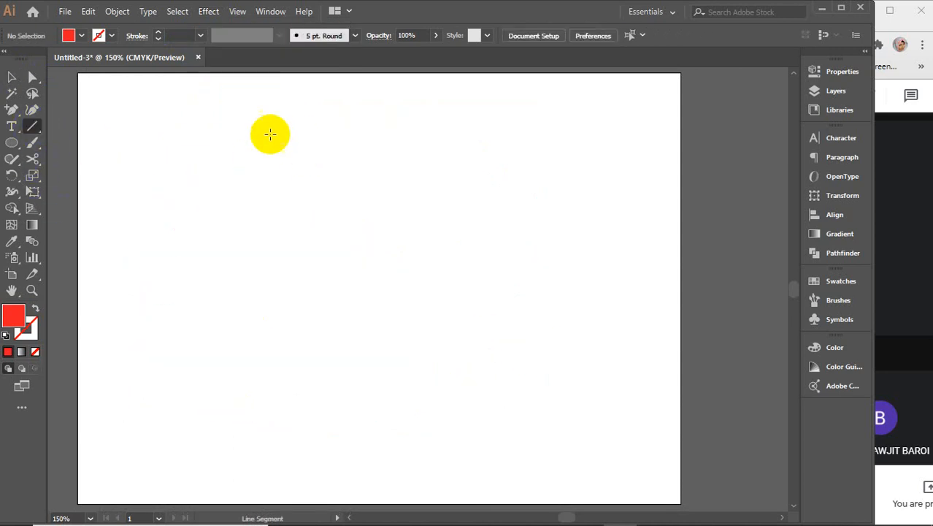
left_click_drag(265, 133, 252, 446)
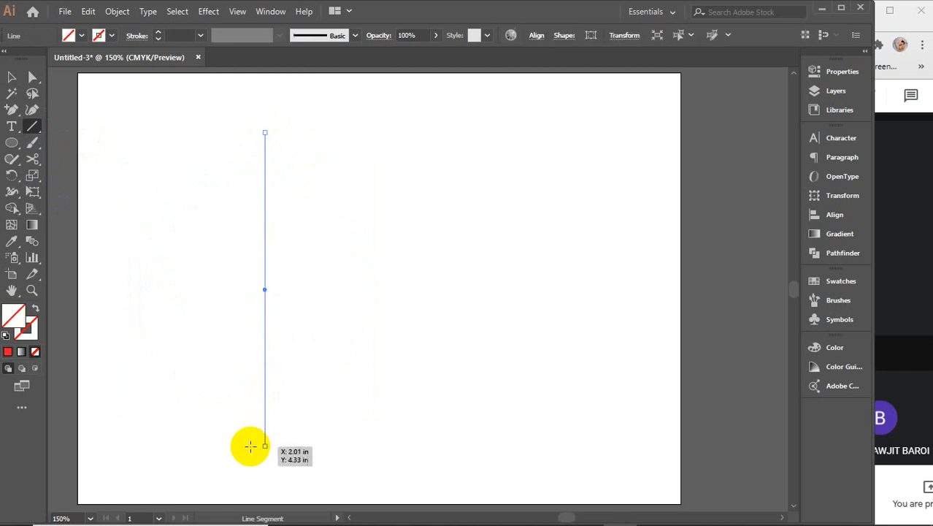
left_click(26, 331)
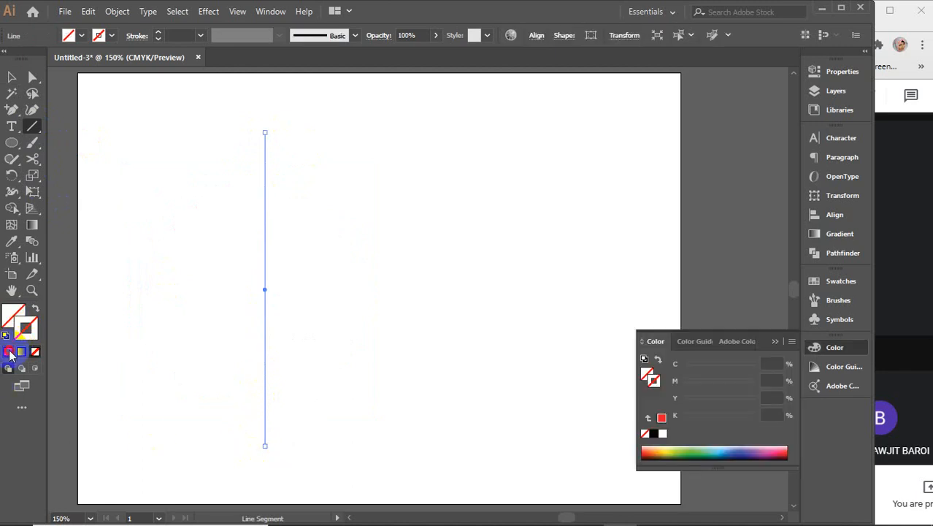
left_click(7, 352)
left_click(774, 341)
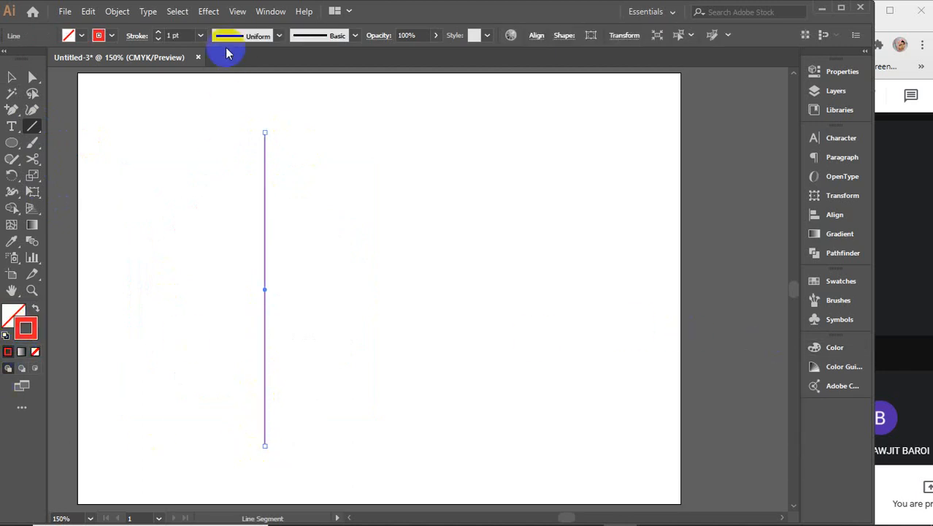
left_click(183, 35)
type("3")
key("Return")
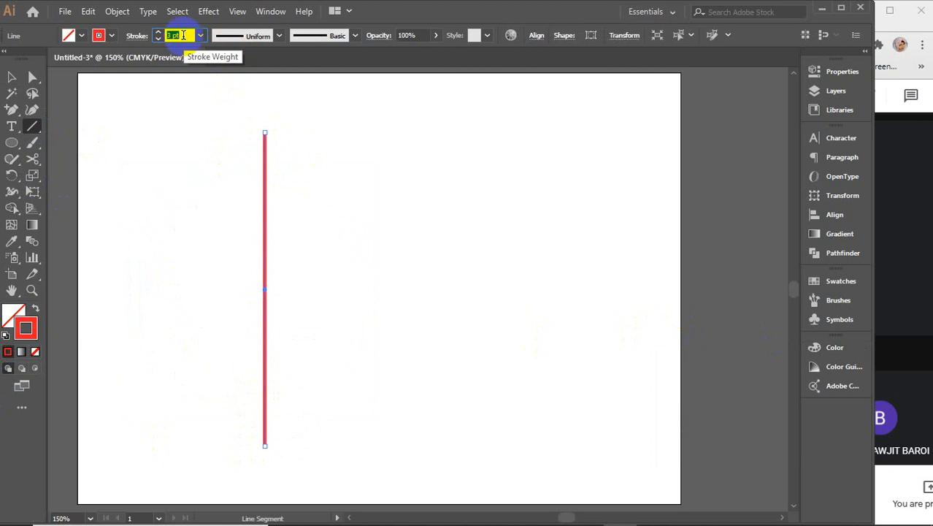
Draw a horizontal line crossing the middle of the vertical line, and select both lines
left_click(13, 78)
left_click(32, 126)
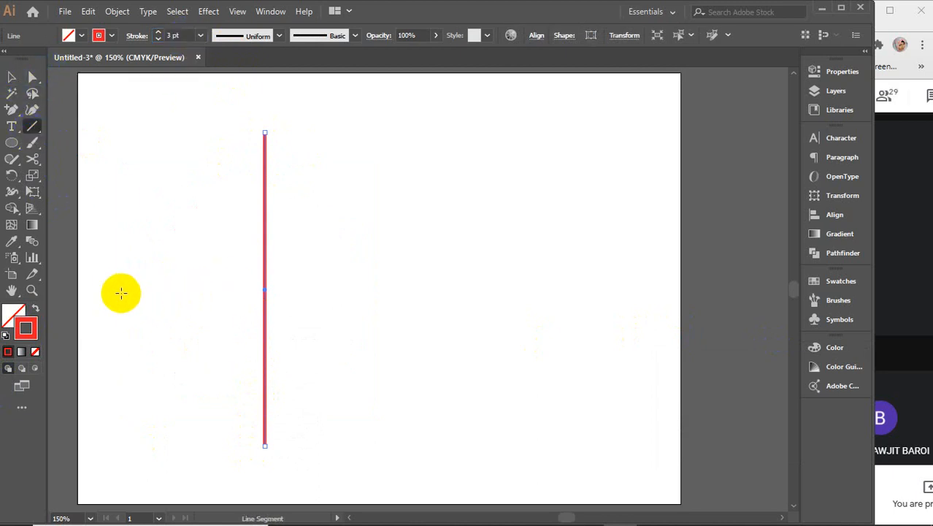
left_click_drag(111, 288, 434, 288)
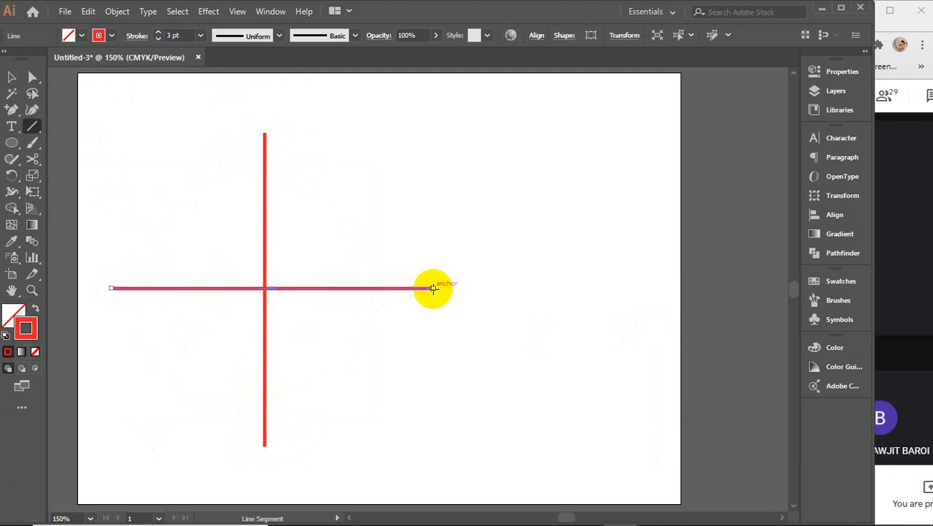
key("v")
left_click_drag(163, 179, 395, 413)
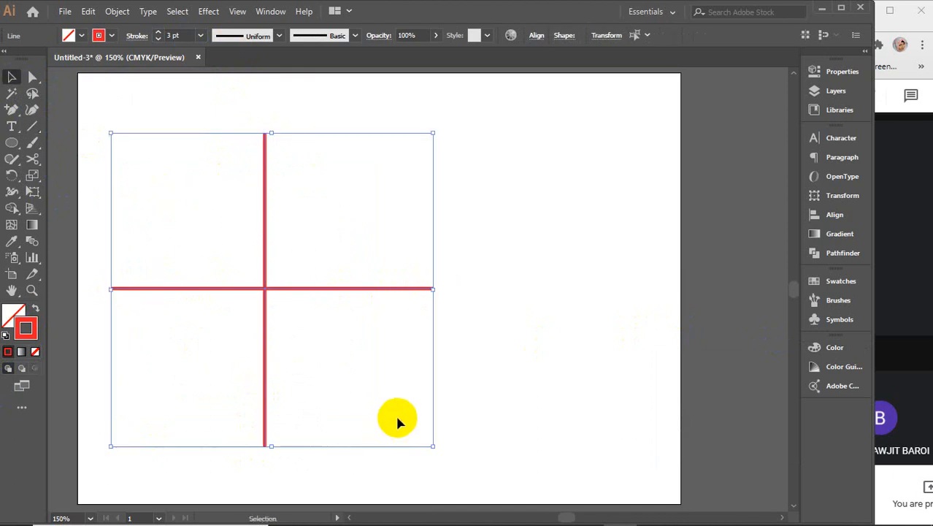
Start a Transform effect on both lines with the preview on, and set the horizontal scale to 73%
left_click(207, 13)
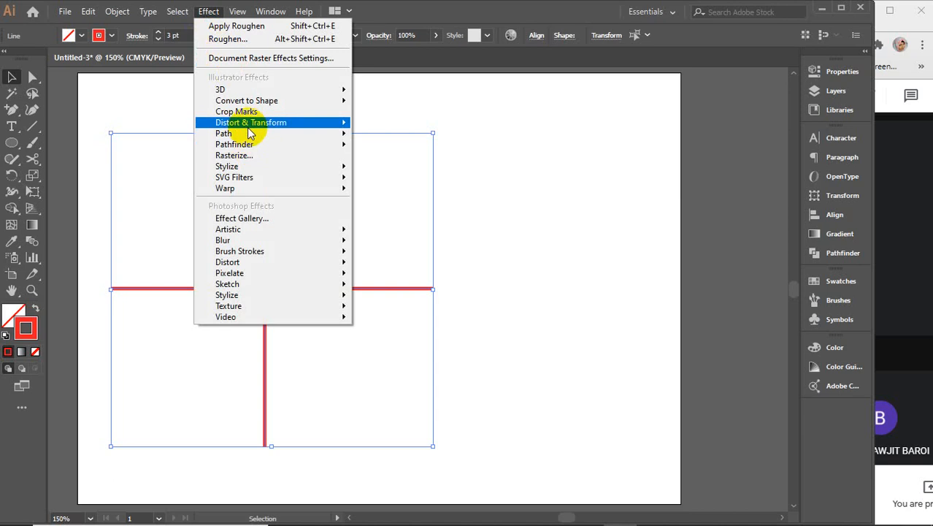
mouse_move(248, 124)
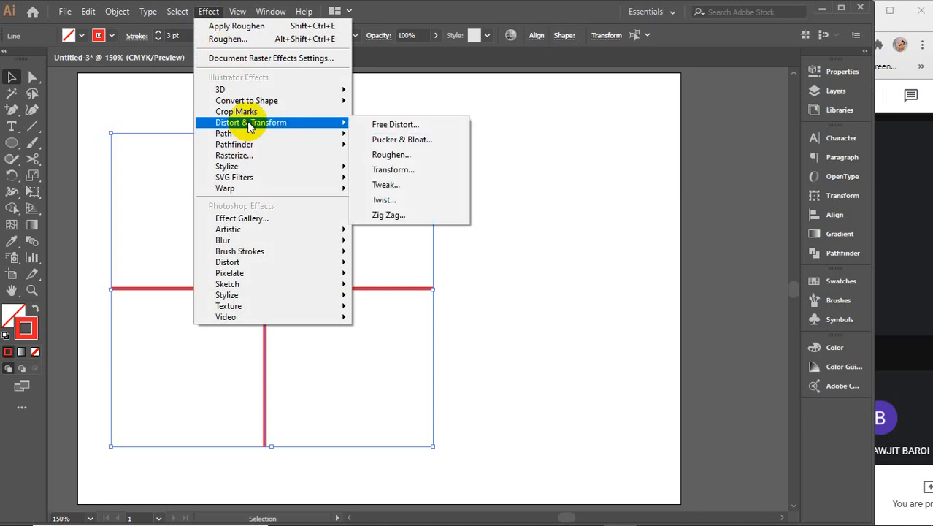
left_click(406, 173)
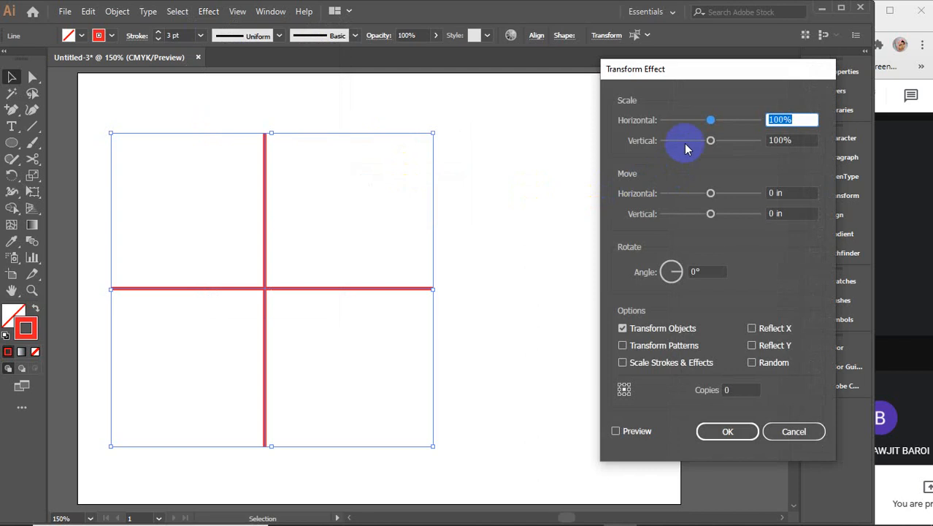
left_click(632, 432)
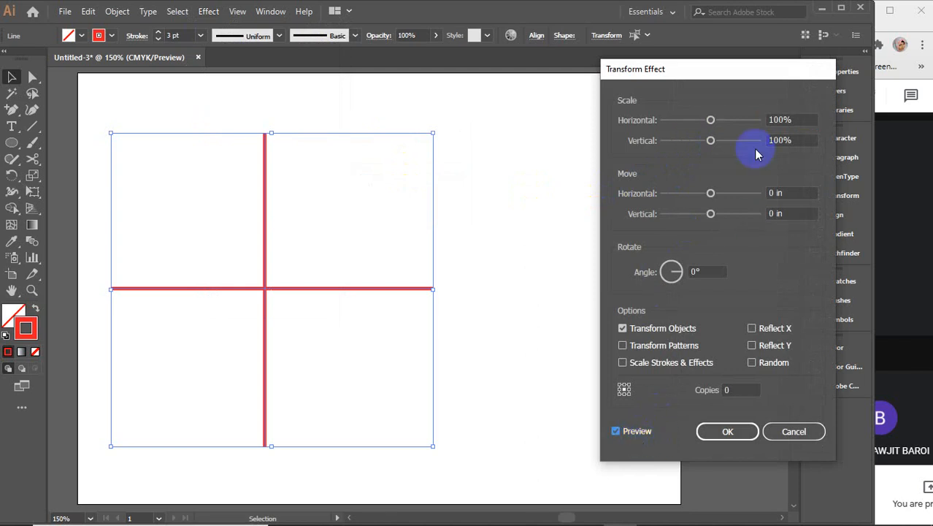
left_click_drag(712, 120, 688, 126)
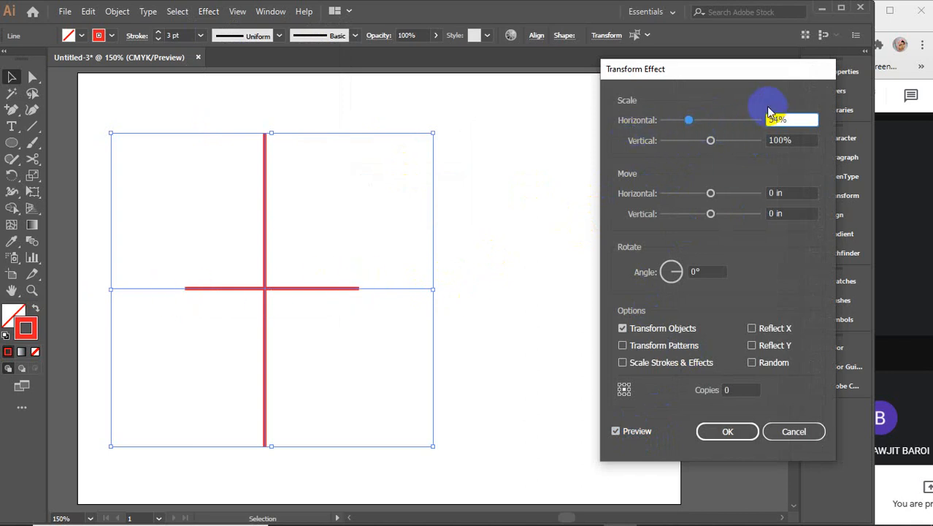
left_click(790, 118)
key("Up")
key("Up")
key("Up")
key("Up")
key("Up")
key("Up")
key("Up")
key("Up")
key("Up")
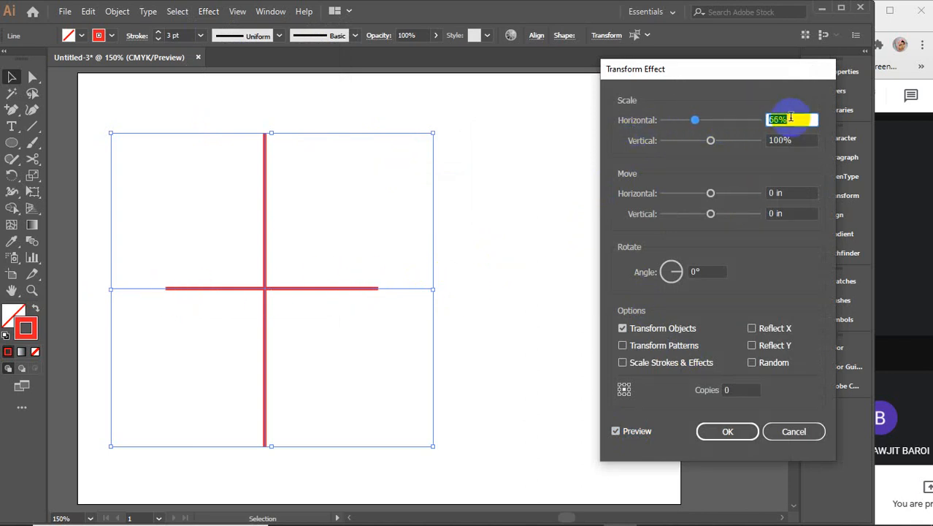
Set the Transform effect's vertical scale to 89%
left_click(793, 140)
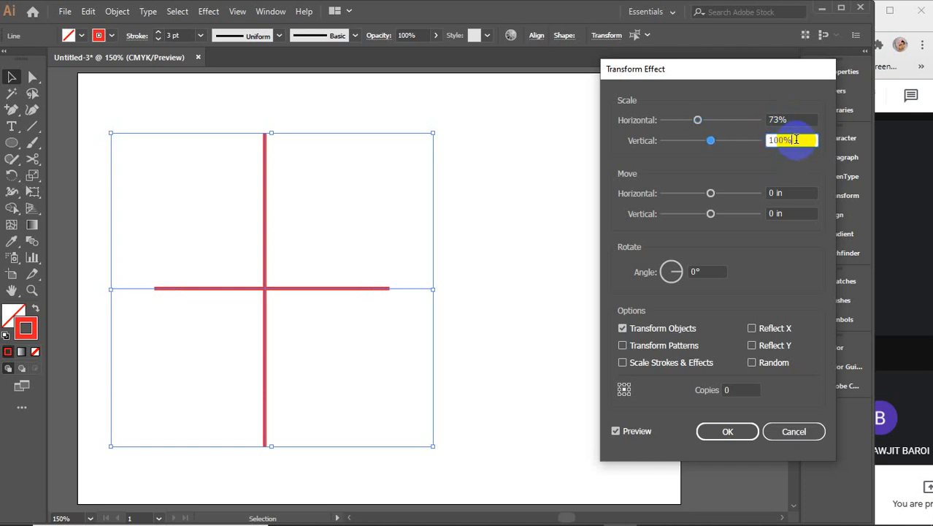
key("Up")
key("Up")
key("Up")
key("Up")
key("Up")
key("Up")
key("Up")
key("Up")
key("Down")
key("Down")
key("Down")
key("Down")
key("Down")
key("Down")
key("Down")
key("Down")
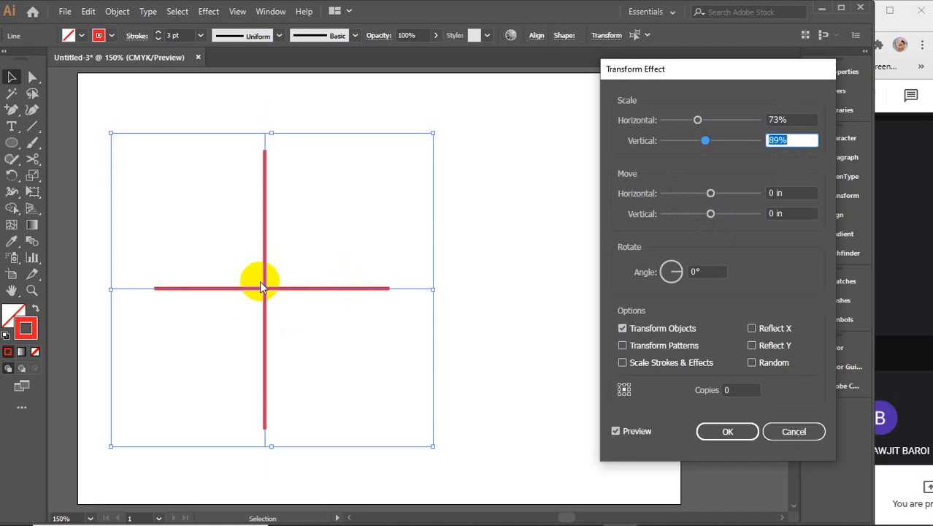
Try a move of -0.625 in horizontally and -0.0833 in vertically, and reset both offsets to 0
left_click_drag(710, 193, 708, 222)
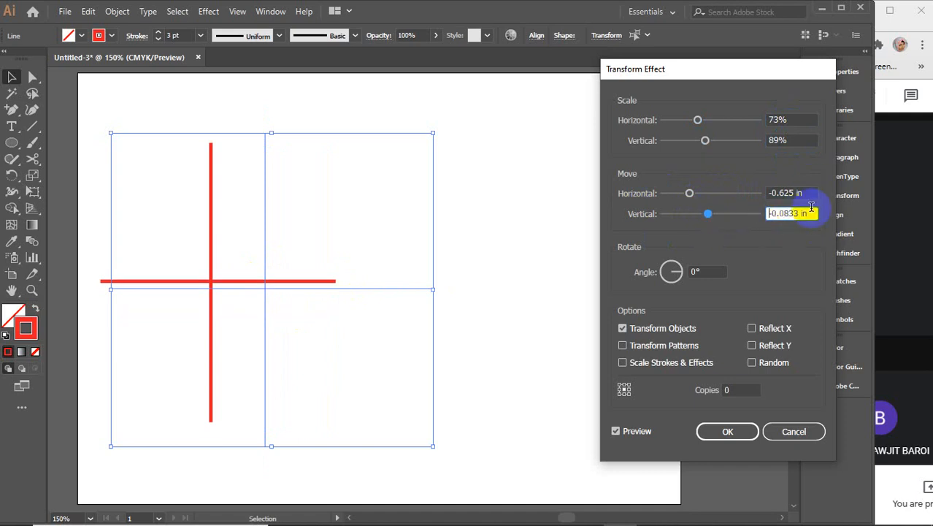
left_click(809, 192)
type("0")
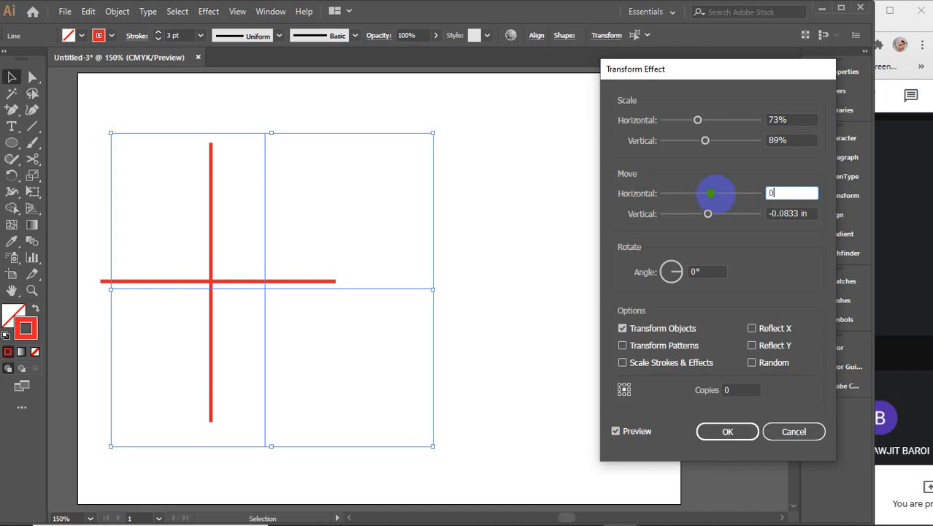
left_click(812, 214)
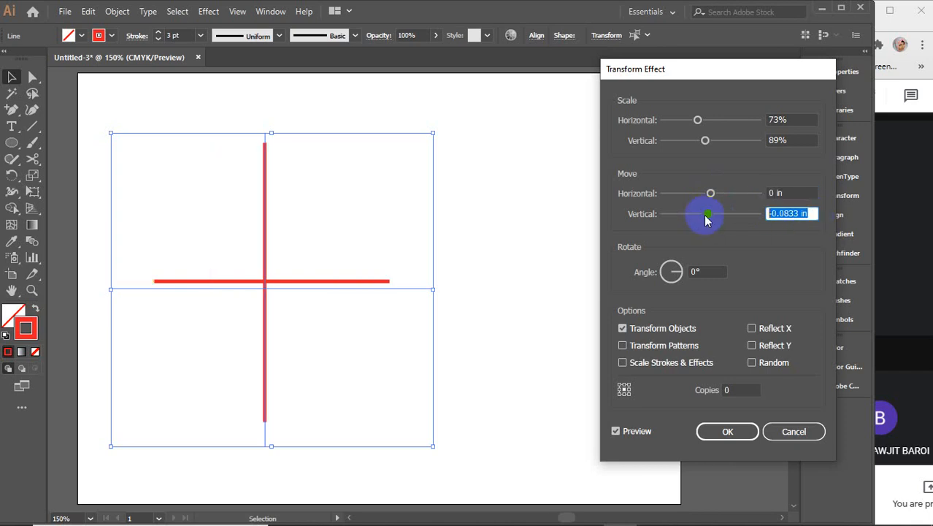
type("0")
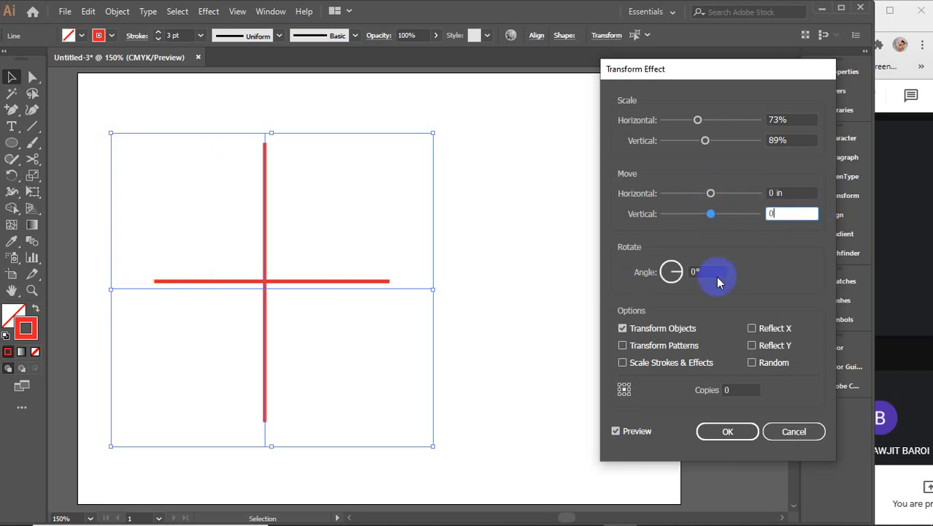
Set the Transform effect's rotation angle to 34°
left_click_drag(708, 270, 696, 271)
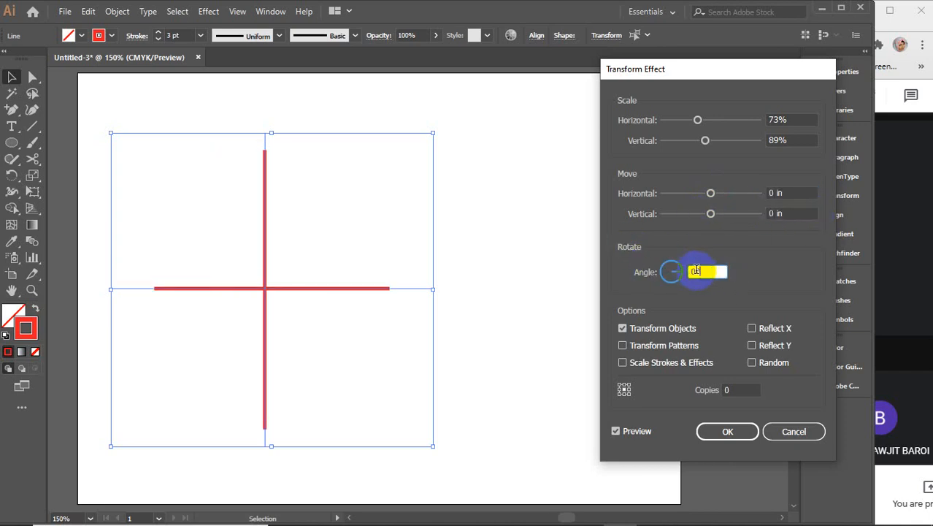
key("Up")
key("Up")
key("Up")
key("Up")
key("Up")
key("Up")
key("Up")
key("Up")
key("Up")
key("Up")
key("Up")
key("Up")
key("Up")
key("Up")
key("Up")
key("Up")
key("Up")
key("Up")
key("Up")
key("Up")
key("Up")
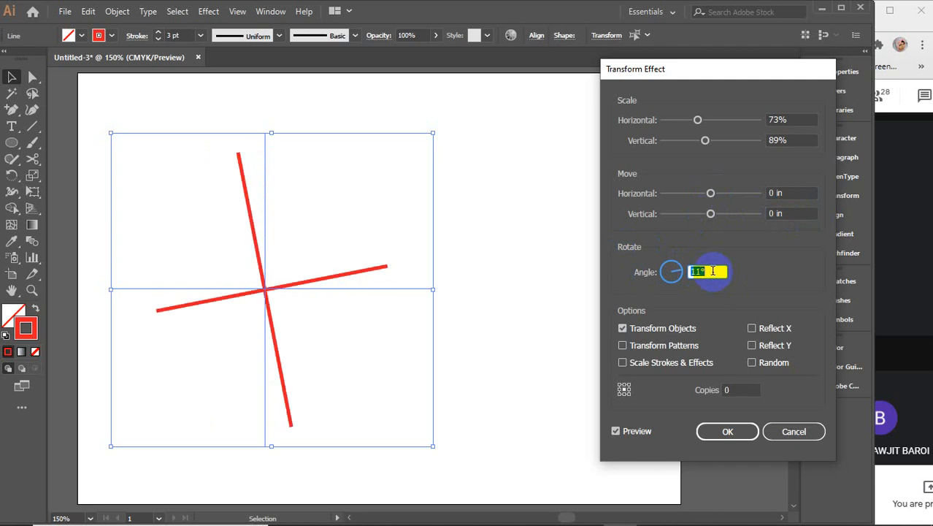
key("Up")
key("Up")
key("Up")
key("Up")
key("Up")
key("Up")
key("Up")
key("Up")
key("Up")
key("Up")
key("Up")
key("Up")
key("Up")
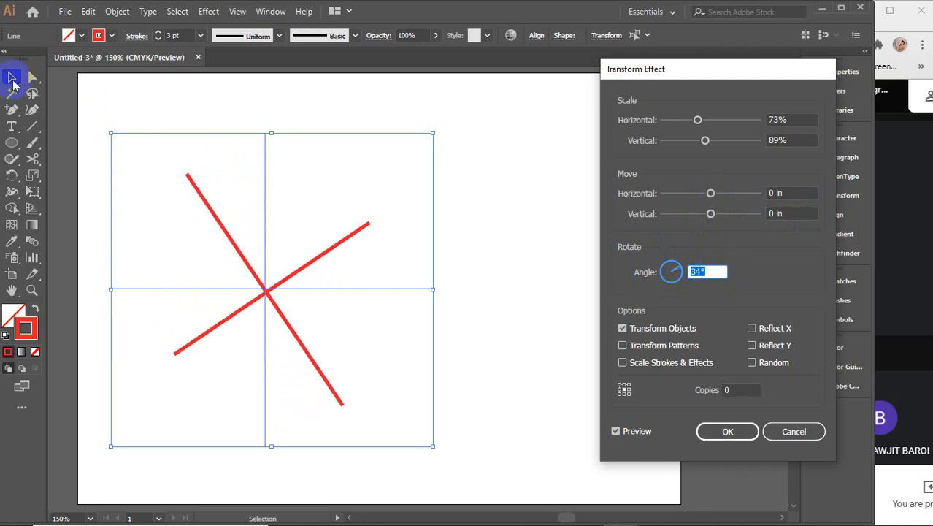
left_click(12, 79)
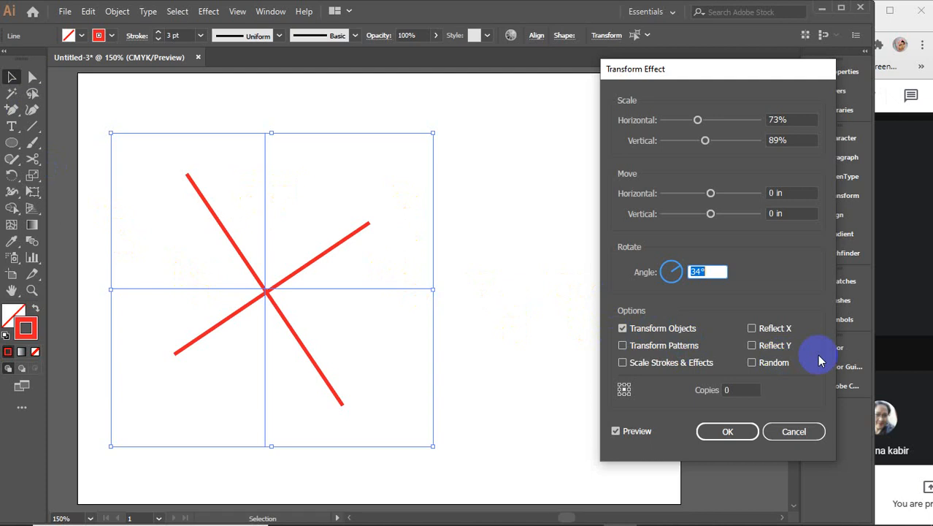
Try the Reflect X and Reflect Y options of the Transform effect, leaving both off
left_click(753, 328)
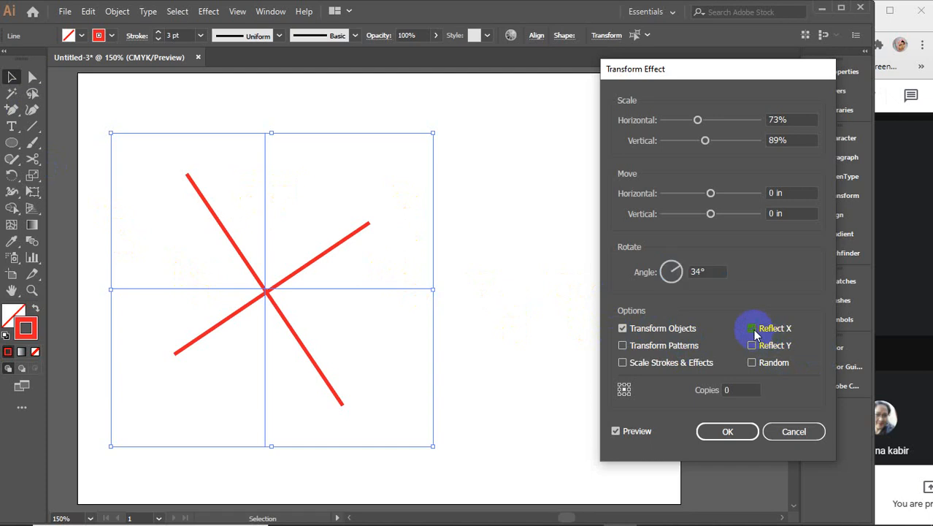
left_click(753, 329)
left_click(753, 345)
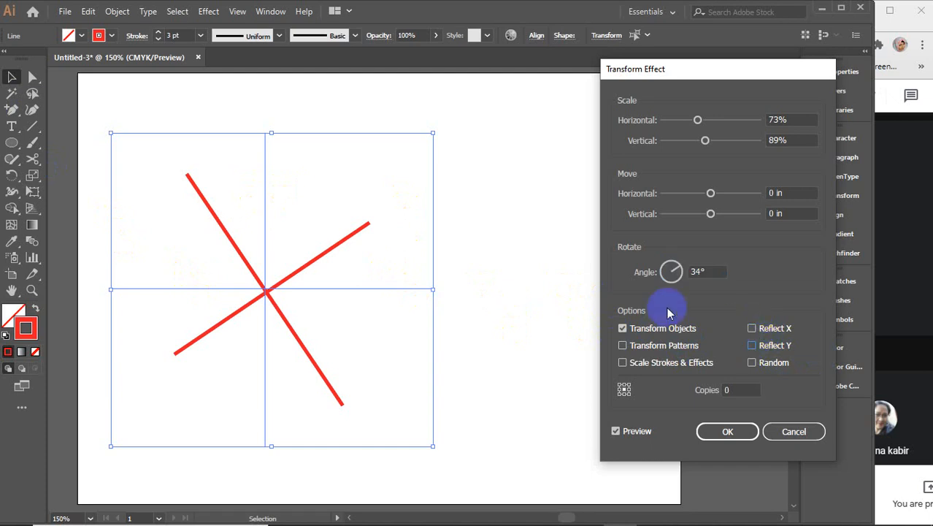
Try up to 5 copies in the Transform effect, settle on 2 copies and apply the effect
left_click(728, 390)
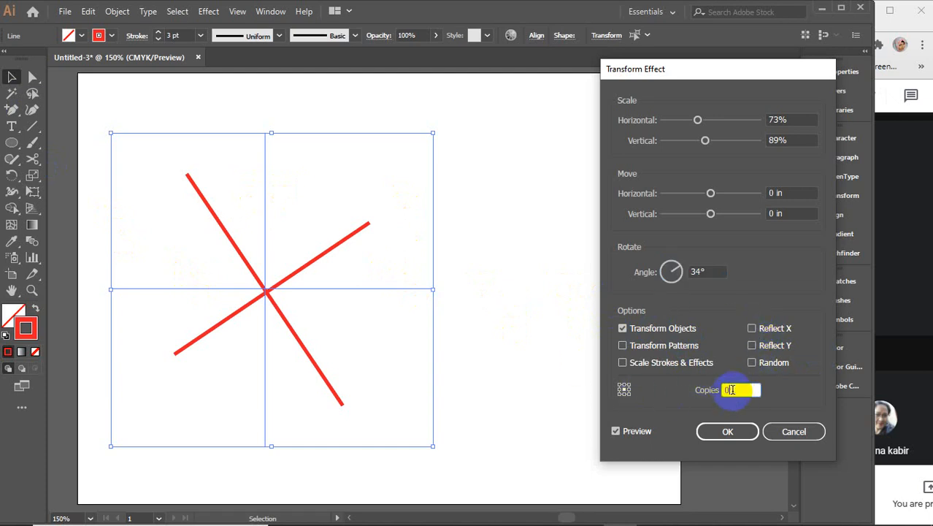
key("Up")
key("Up")
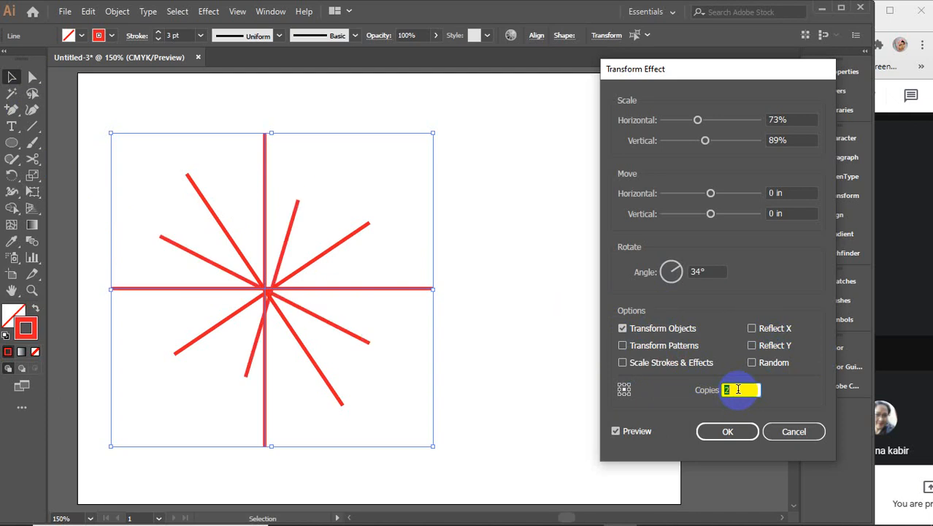
key("Up")
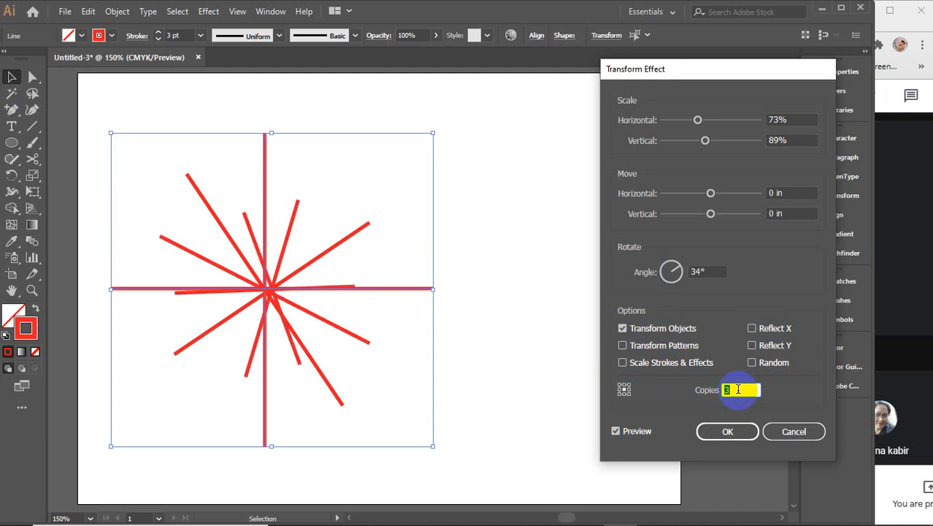
key("Up")
key("Up")
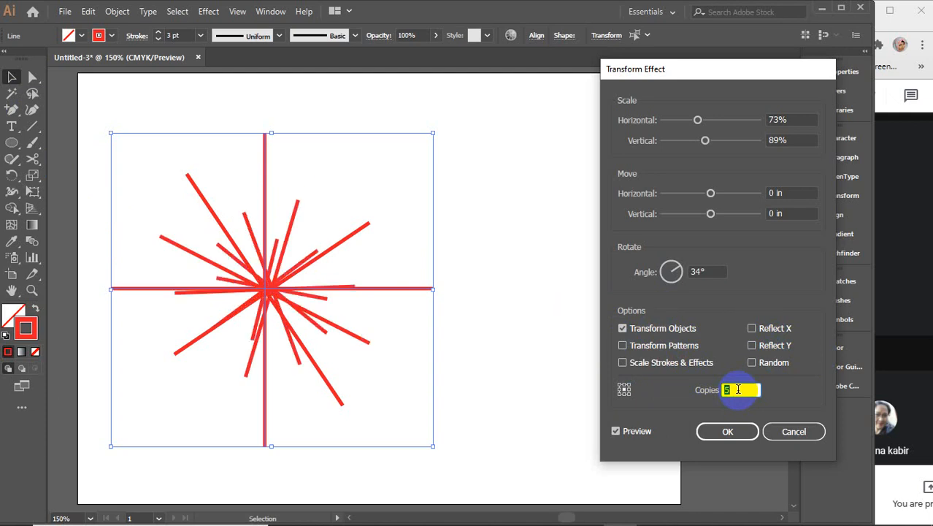
key("Down")
key("Down")
key("Down")
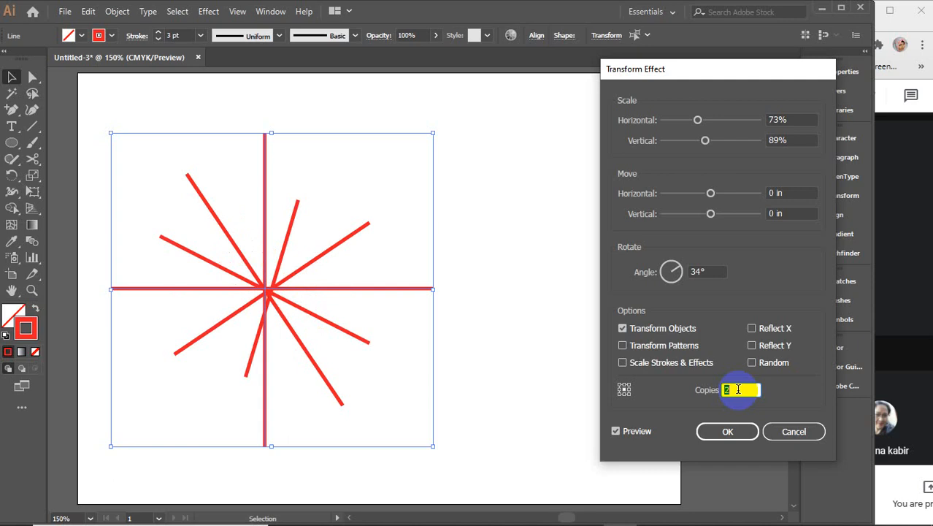
left_click(712, 432)
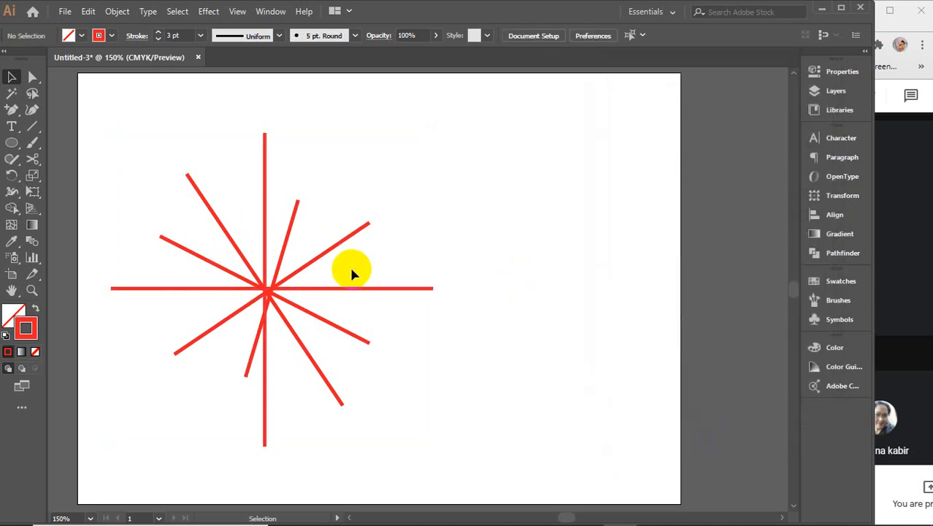
Select the crossed lines with their transformed copies and delete them
left_click(353, 288)
left_click_drag(146, 123, 361, 415)
left_click(529, 399)
left_click_drag(387, 241, 308, 218)
left_click_drag(131, 150, 380, 446)
key("Delete")
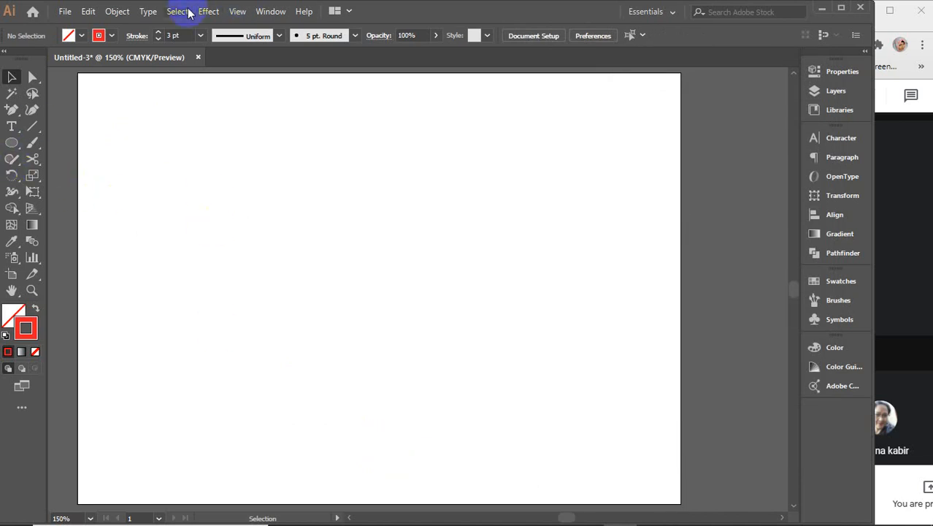
Undo the recent edits until the plain red circle is restored
left_click(206, 12)
mouse_move(250, 127)
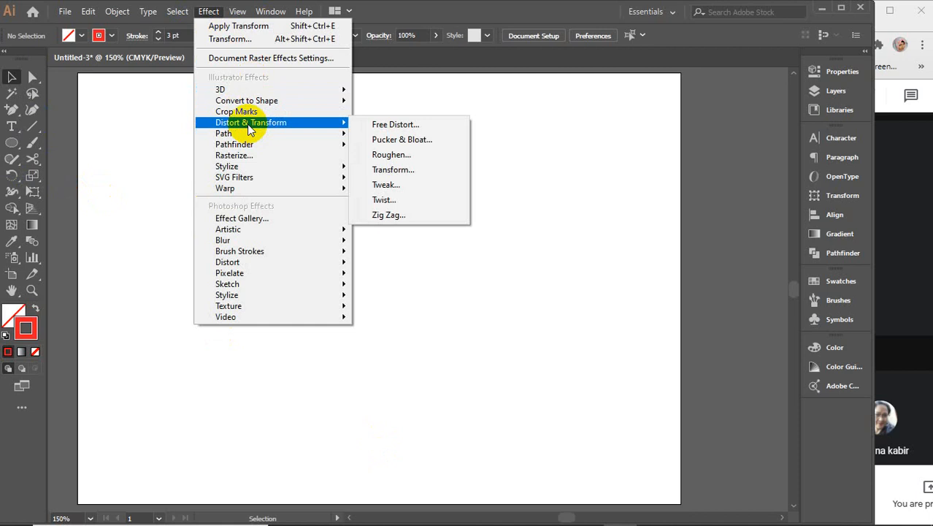
left_click(620, 378)
key("shift+x")
key("ctrl+z")
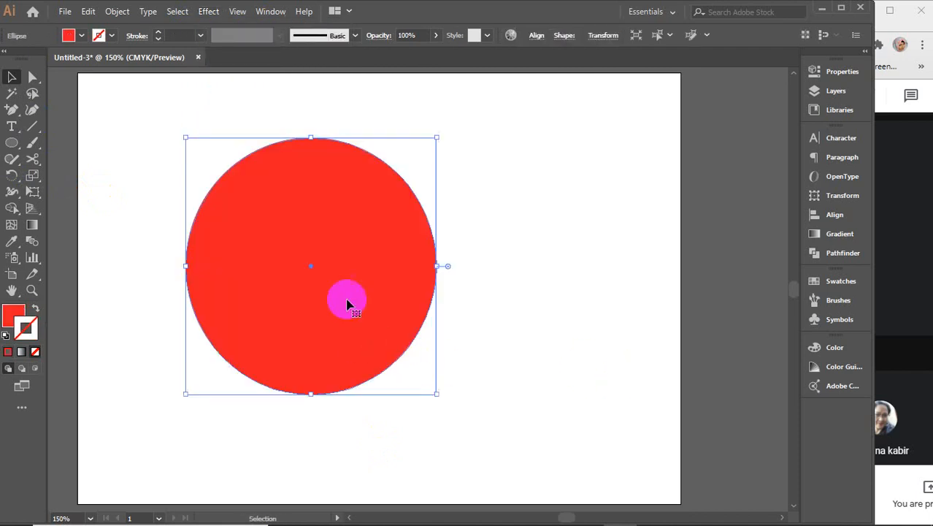
Move the red circle slightly down and left, then start a previewed Tweak effect with Relative horizontal and vertical amounts of 0%
left_click_drag(346, 253, 309, 267)
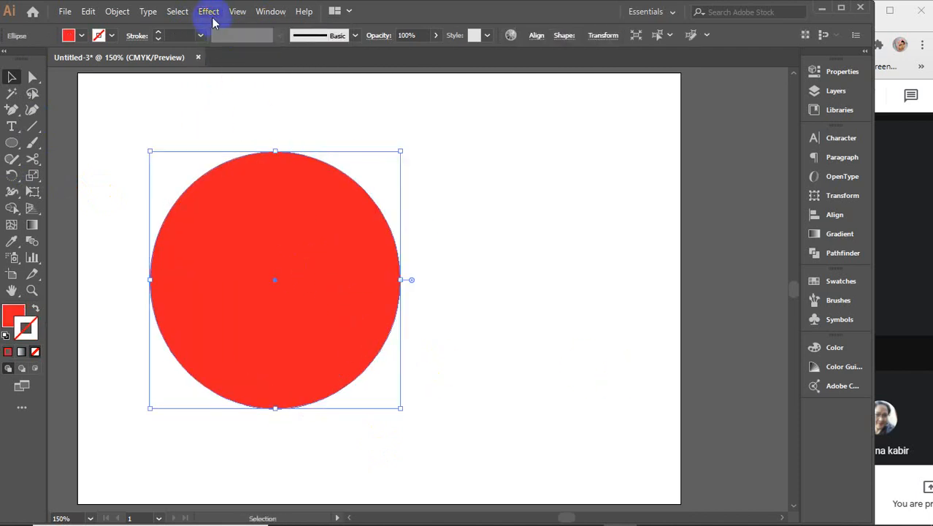
left_click(209, 11)
mouse_move(250, 130)
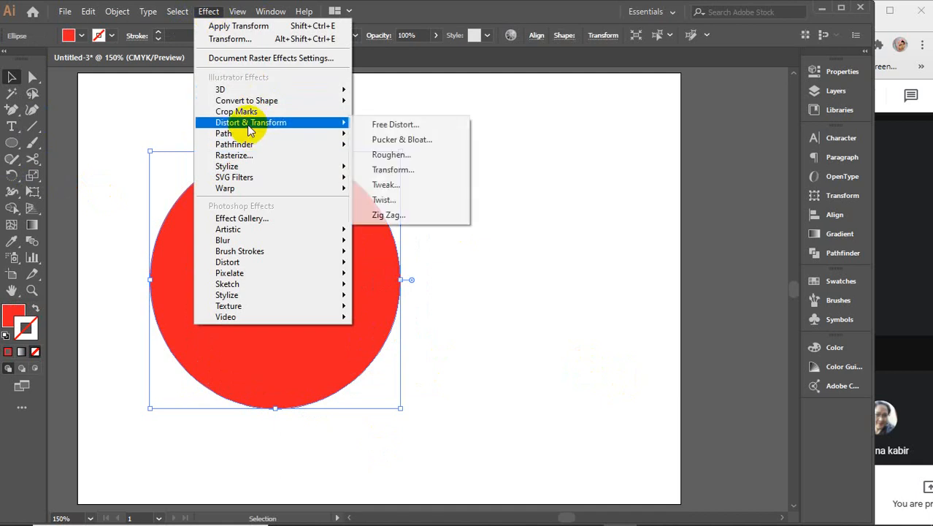
left_click(403, 184)
left_click_drag(390, 148, 624, 143)
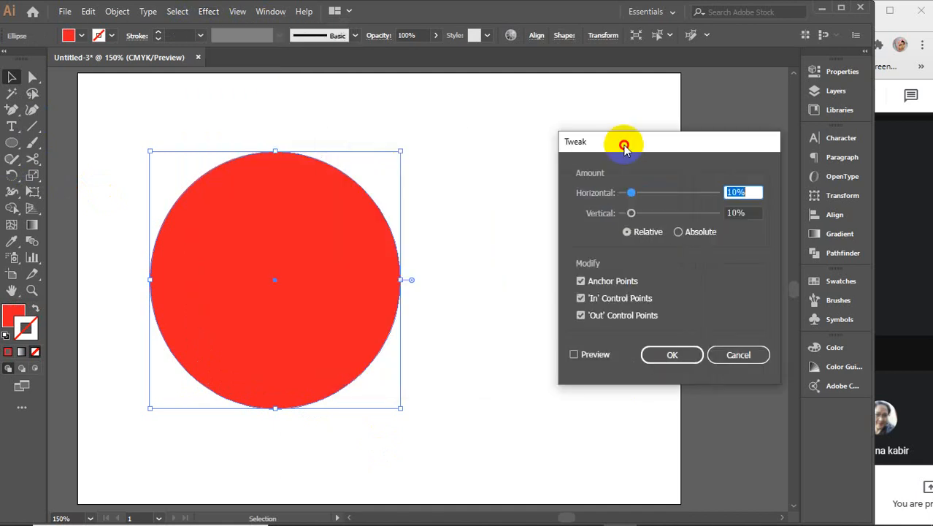
left_click(588, 356)
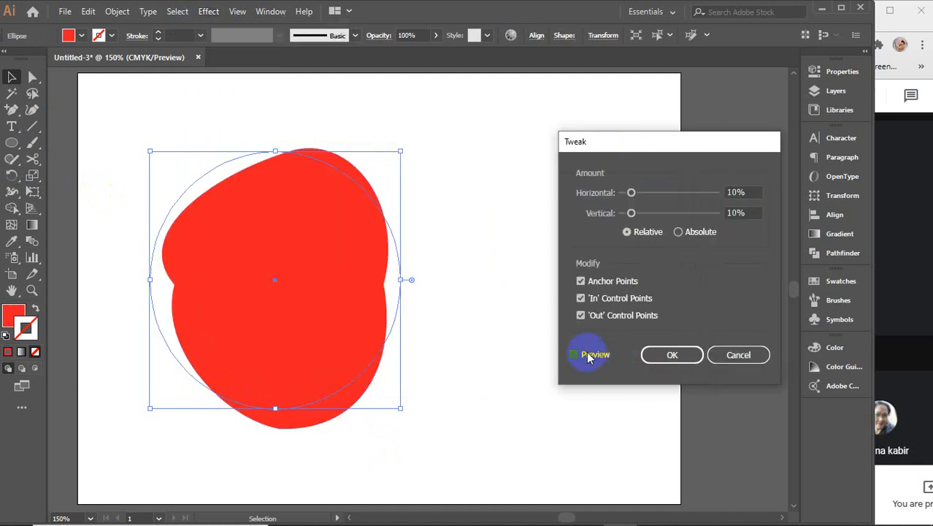
left_click_drag(631, 192, 577, 211)
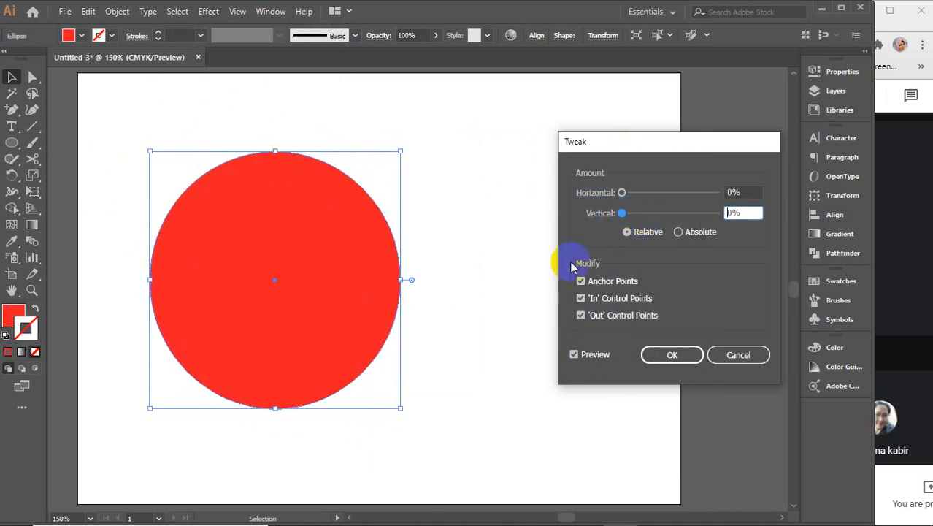
left_click(626, 234)
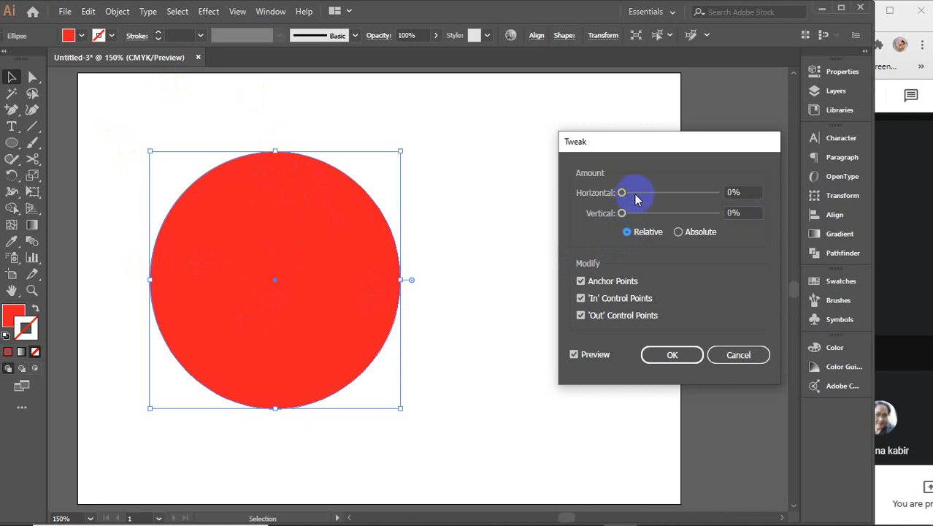
Try raising the horizontal Tweak amount gradually up to 16%, settling on 15%
left_click(748, 193)
key("Up")
key("Up")
key("Up")
key("Up")
key("Up")
key("Up")
key("Up")
key("Up")
key("Up")
key("Up")
key("Up")
key("Up")
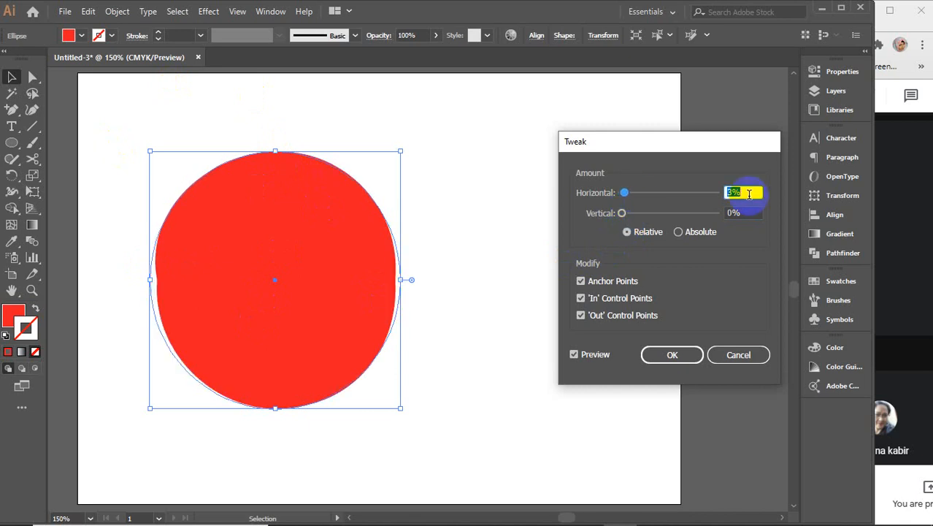
key("Up")
key("Up")
key("Up")
key("Up")
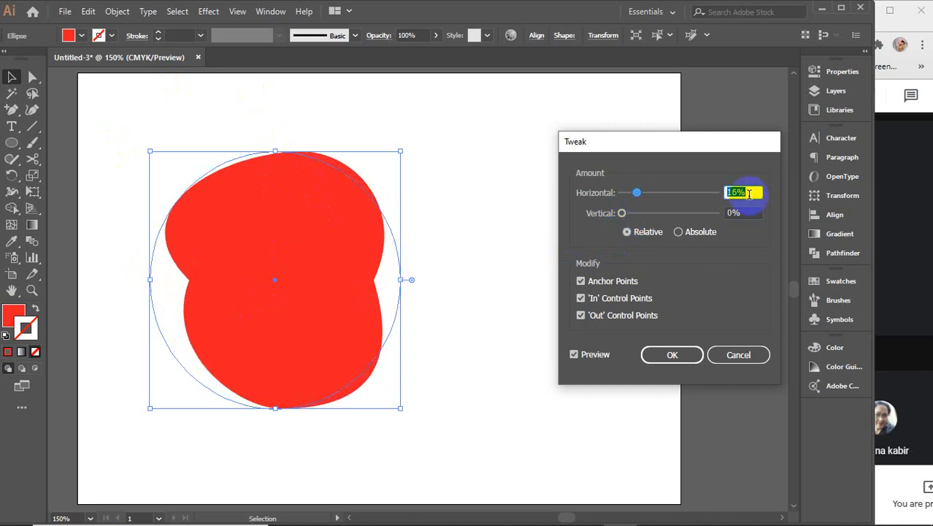
key("Down")
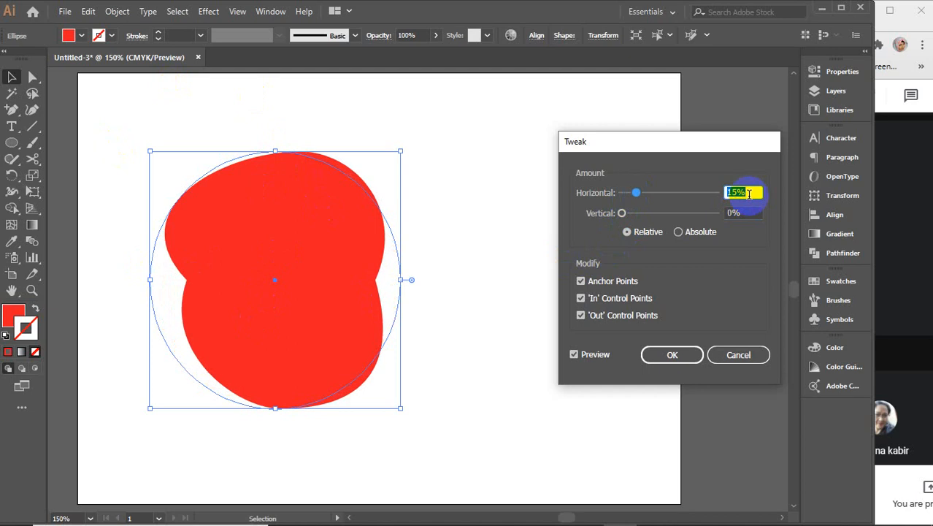
Compare the Absolute and Relative modes, reset the horizontal amount to 0% and try a Relative vertical amount of 37%
left_click(679, 234)
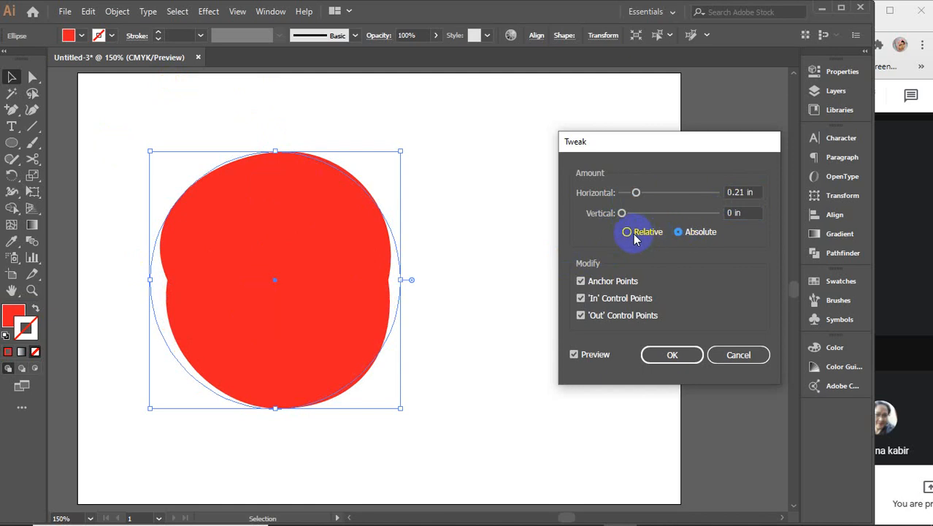
left_click(678, 232)
left_click_drag(628, 197, 621, 194)
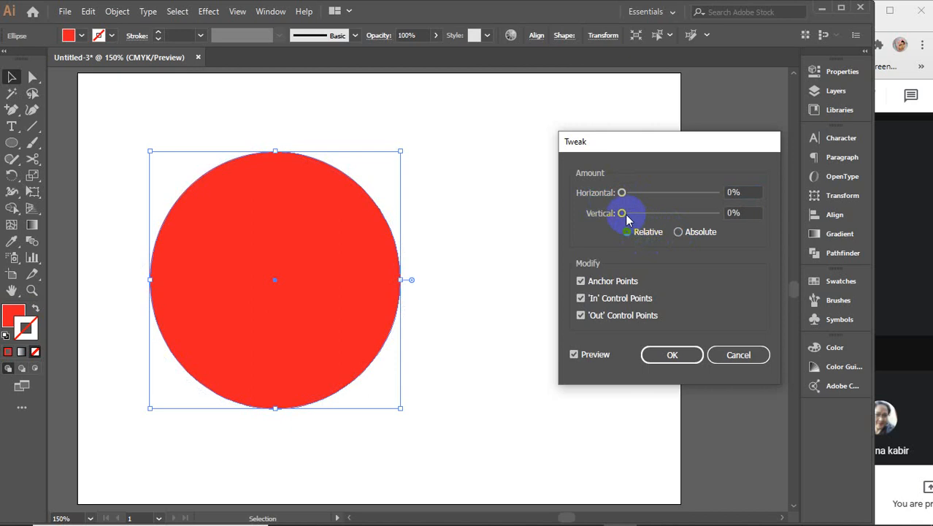
left_click_drag(631, 214, 659, 216)
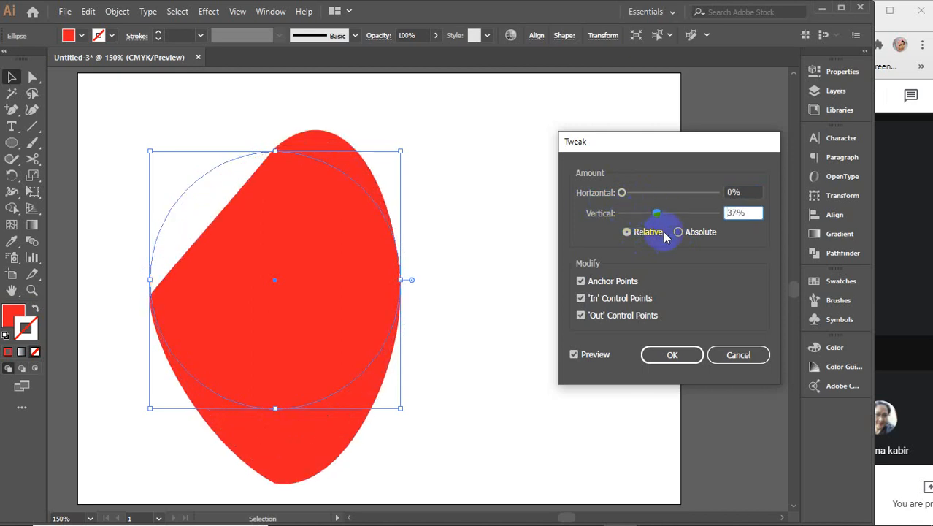
Set the Tweak effect to Absolute with 0.35 in horizontal and 0.24 in vertical, apply it and deselect the shape
left_click(678, 232)
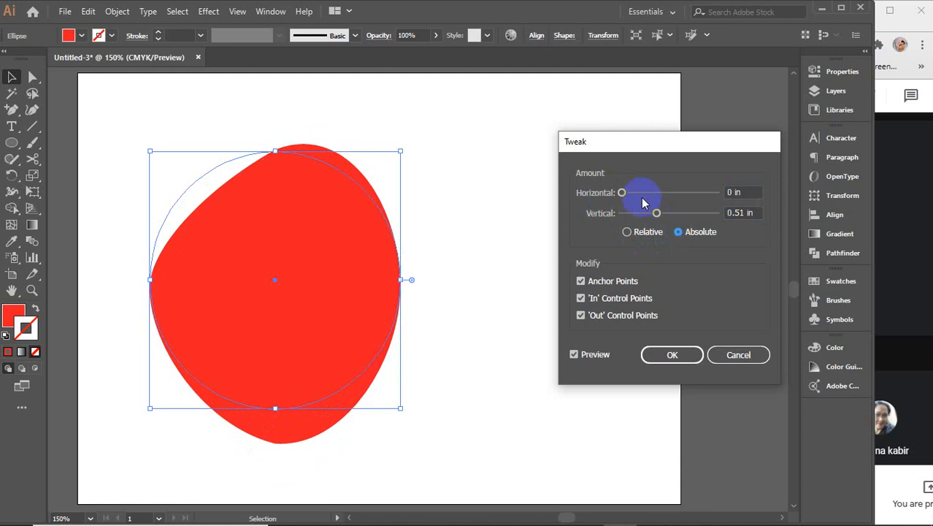
left_click_drag(628, 199, 646, 213)
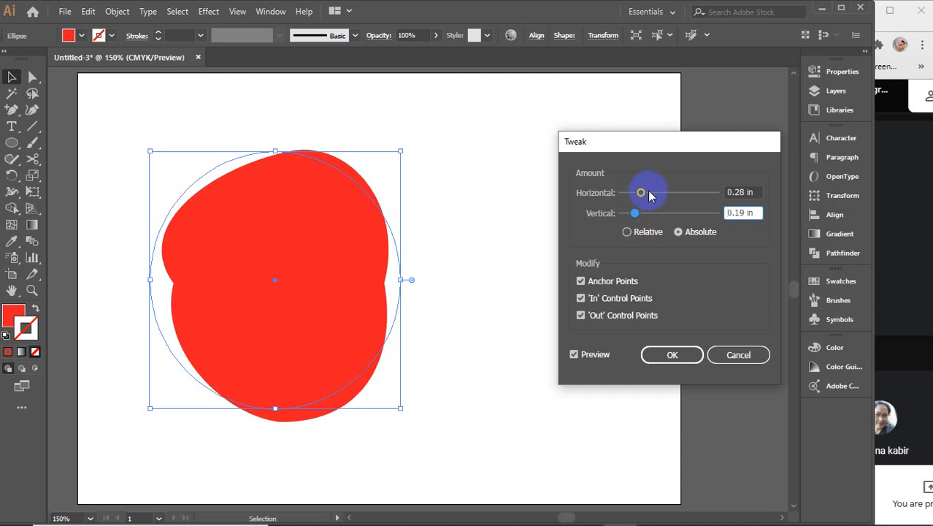
left_click(642, 192)
mouse_move(642, 194)
left_mouse_down()
mouse_move(661, 192)
mouse_move(647, 209)
mouse_move(672, 214)
mouse_move(646, 193)
left_mouse_up()
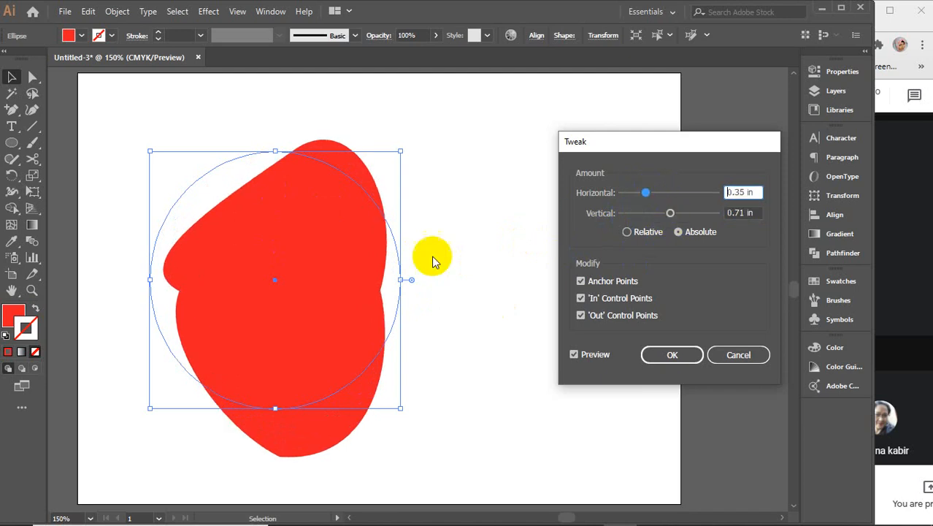
left_click(640, 214)
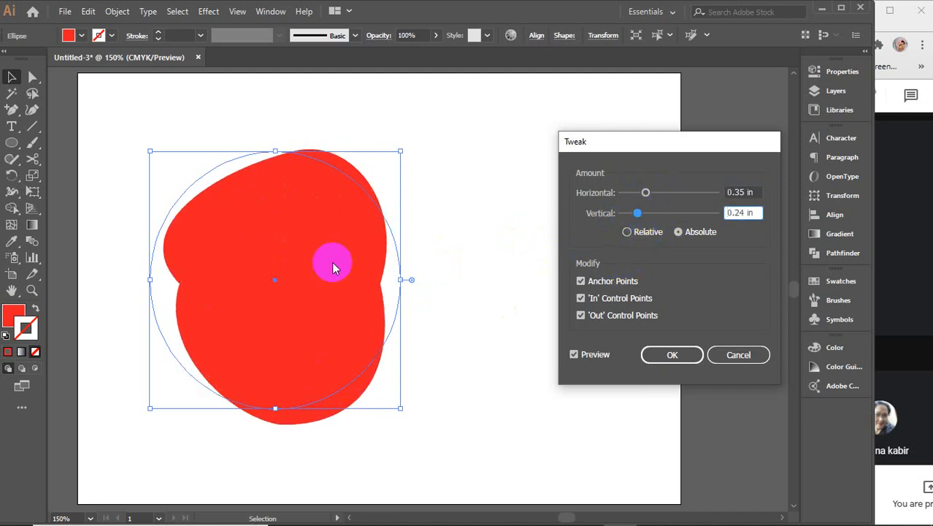
left_click(665, 355)
left_click(506, 287)
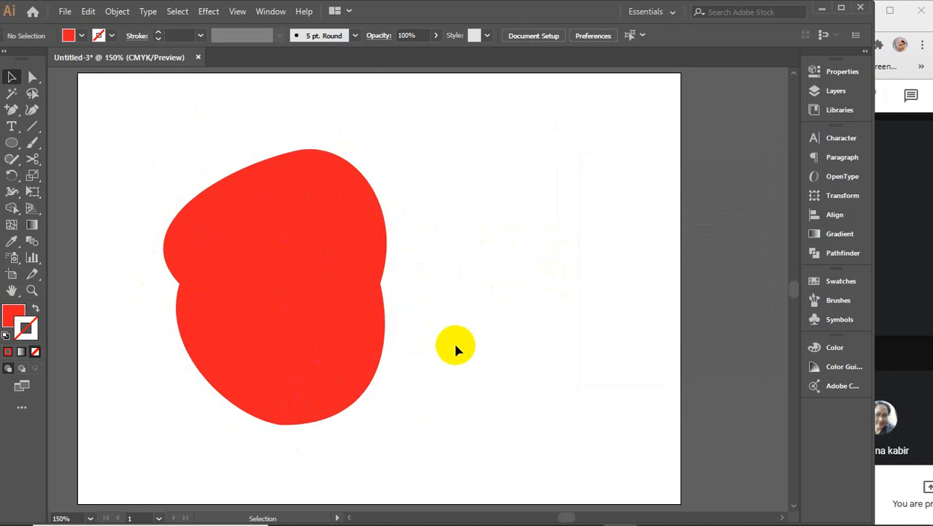
Expand the appearance of the tweaked red shape and deselect it
left_click(312, 301)
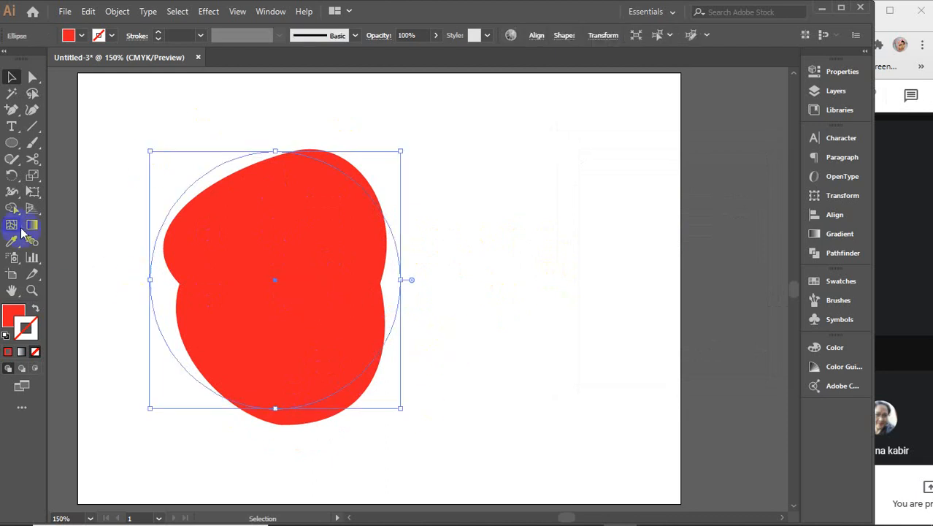
left_click(116, 11)
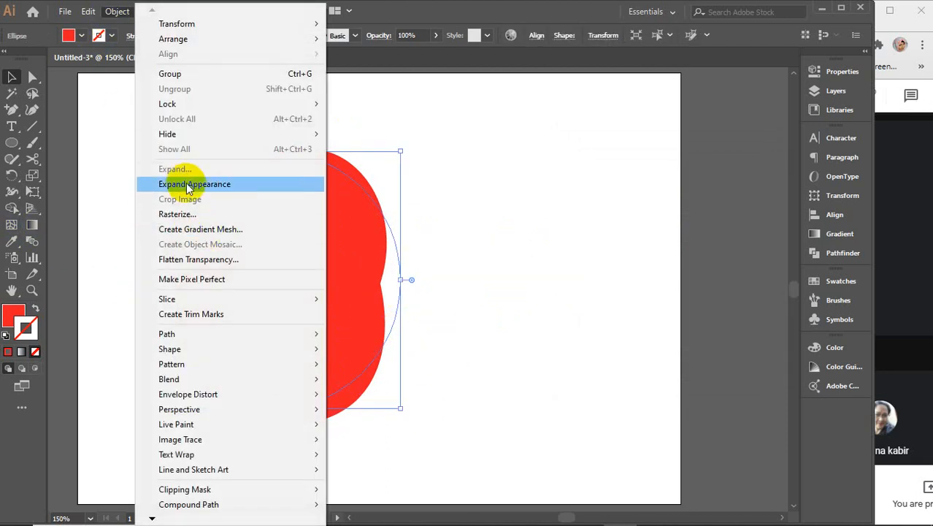
left_click(195, 184)
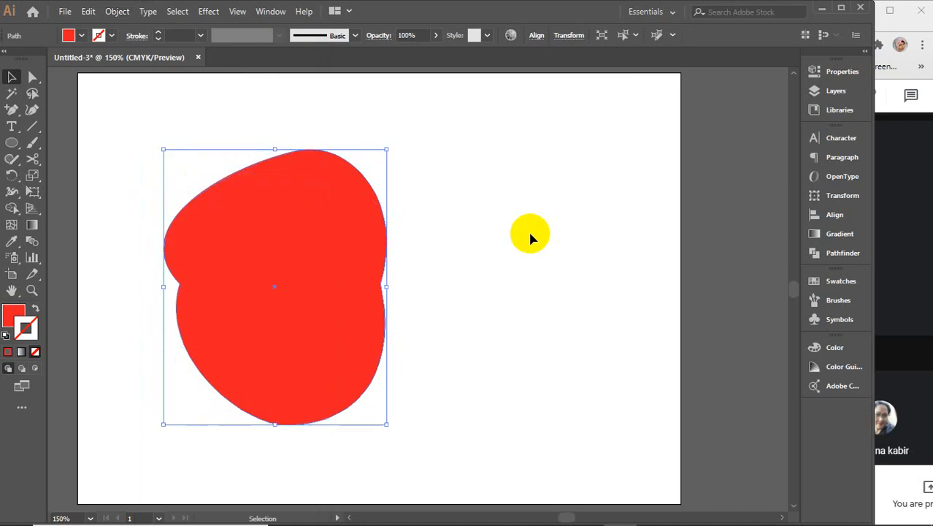
left_click(528, 230)
Move the expanded red shape off the artboard to its upper right, leaving the artboard empty
left_click(306, 266)
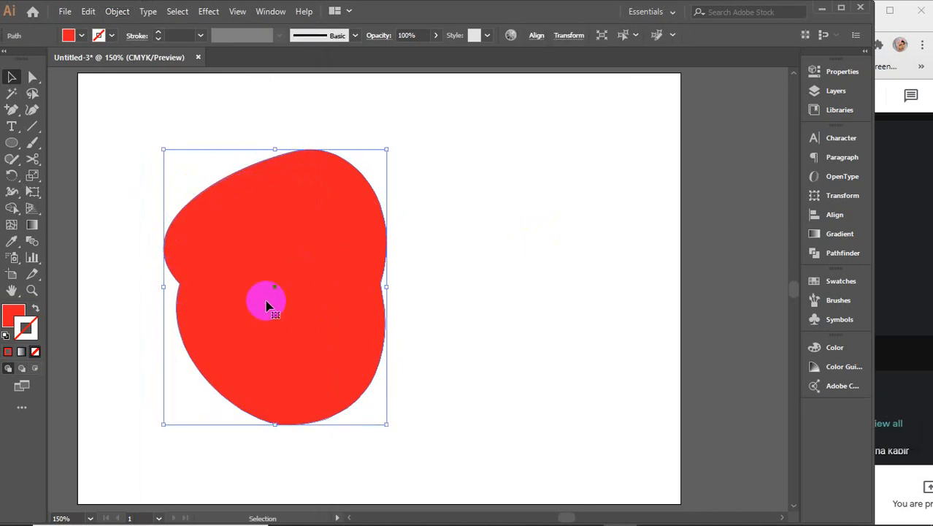
scroll(250, 264, "down", 2)
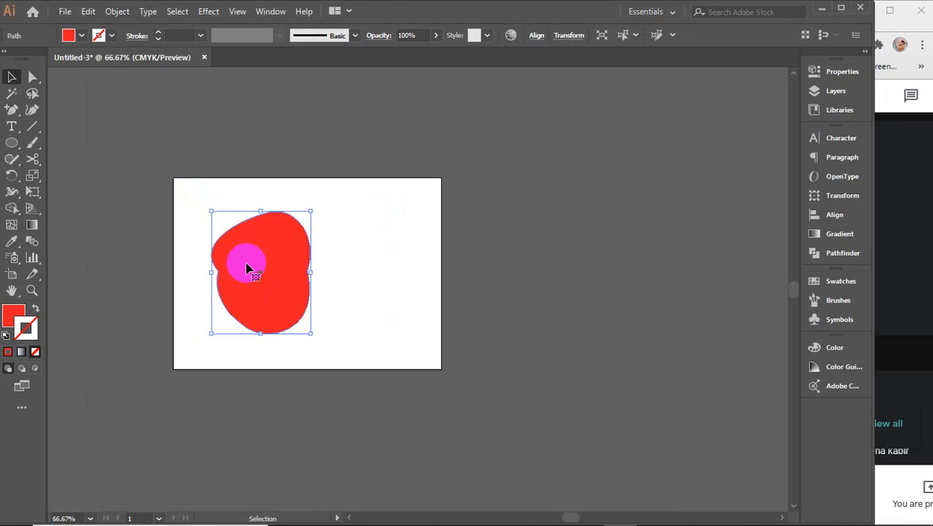
left_click_drag(248, 270, 629, 142)
scroll(263, 268, "up", 2)
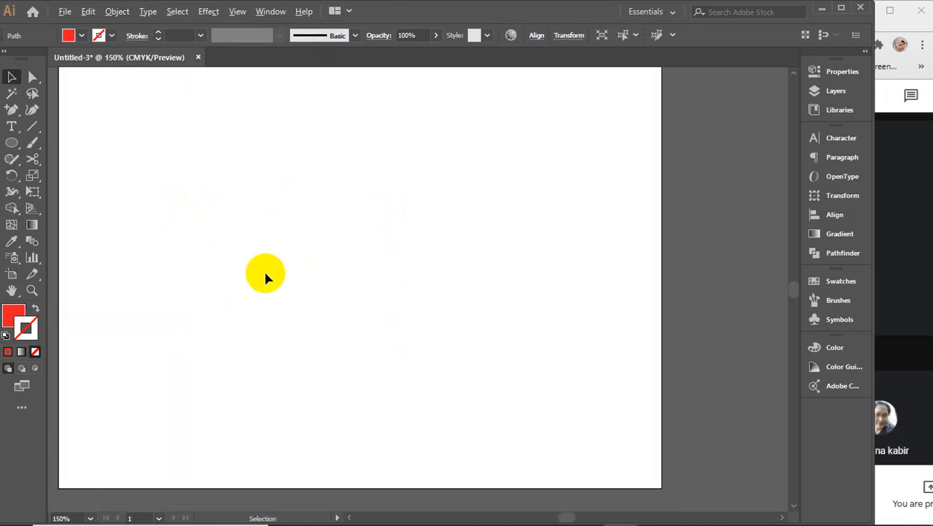
left_click_drag(345, 210, 359, 242)
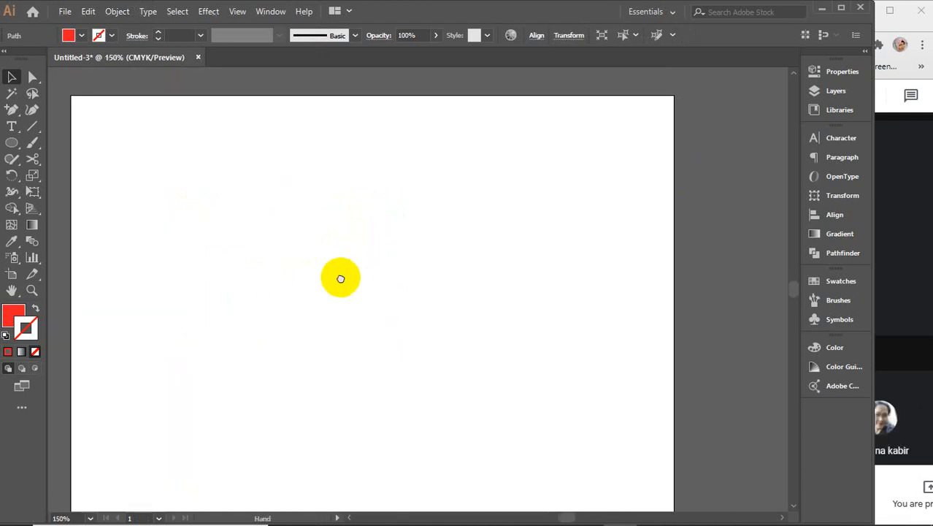
left_click_drag(340, 277, 340, 260)
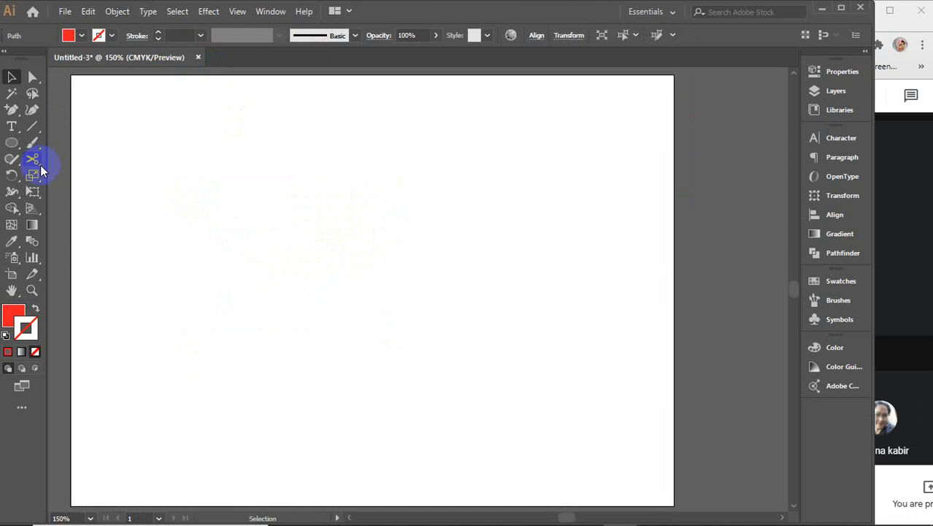
Draw a vertical line with a 1 pt red stroke and a horizontal line crossing it at its middle
left_click_drag(266, 110, 256, 403)
left_click(9, 352)
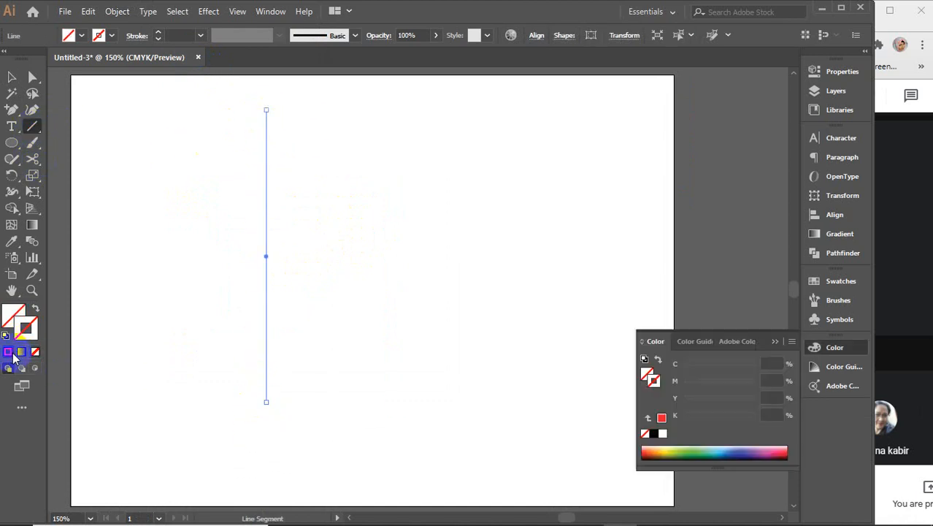
left_click(774, 342)
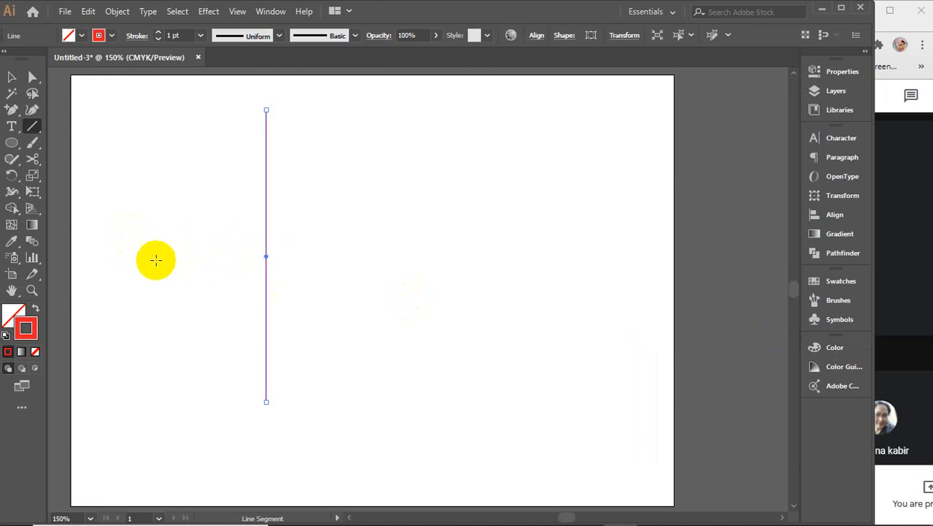
left_click_drag(115, 256, 414, 257)
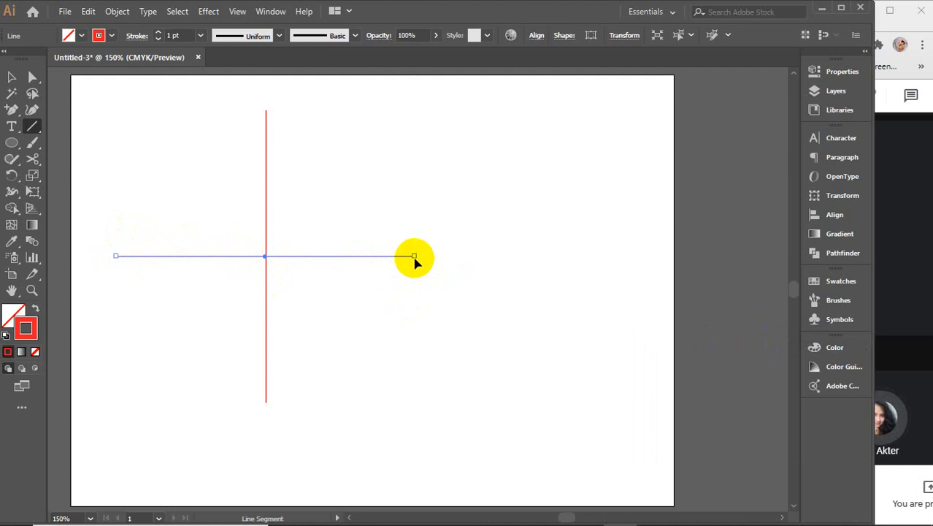
Select both crossing lines and move them slightly down and left on the artboard
key("v")
left_click_drag(149, 120, 372, 374)
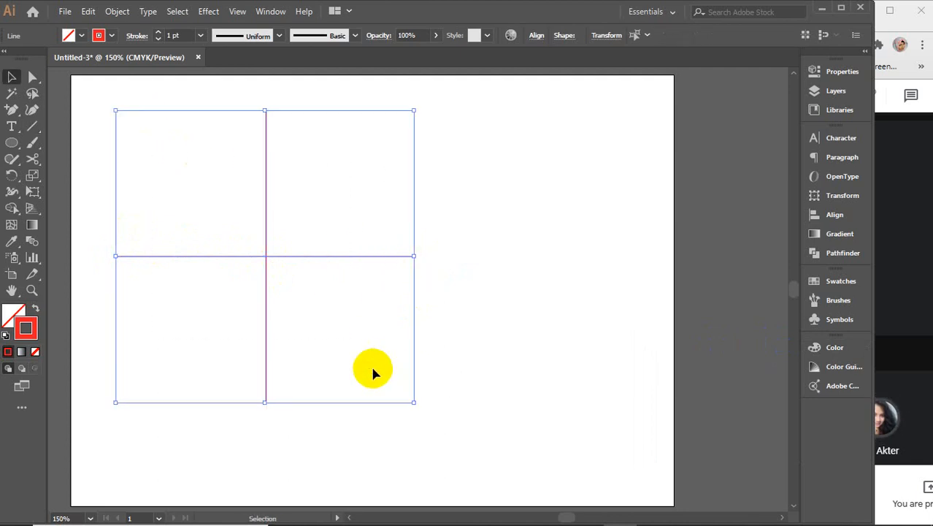
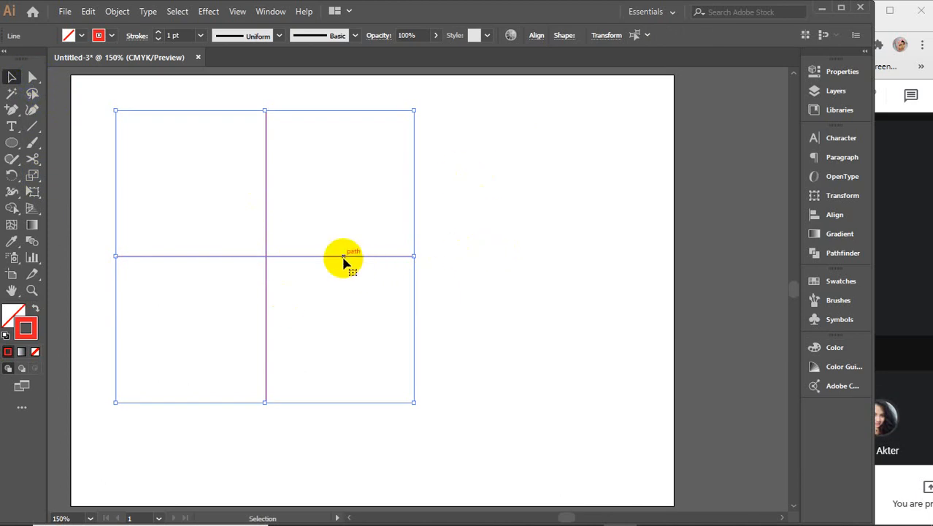
left_click_drag(343, 257, 333, 284)
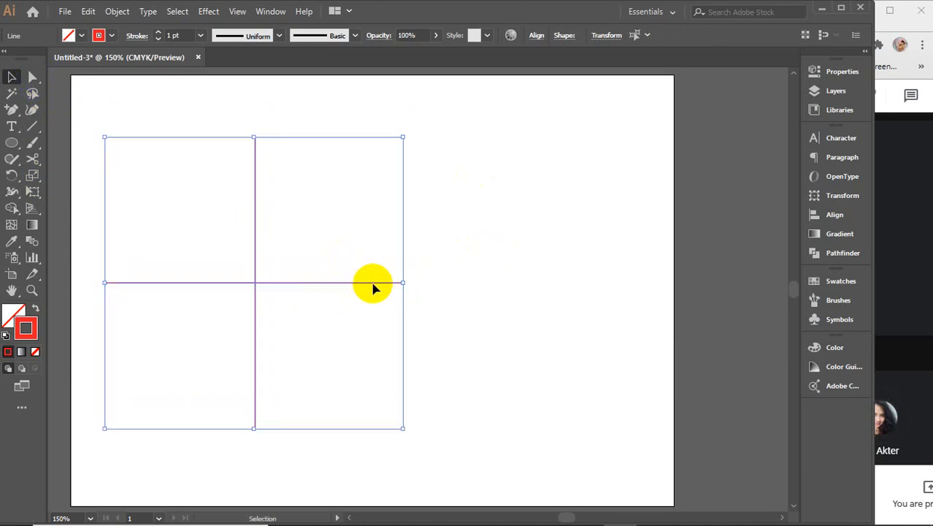
Apply a Twist effect with a 50° angle to both crossing lines, using the preview, and deselect them
left_click(209, 11)
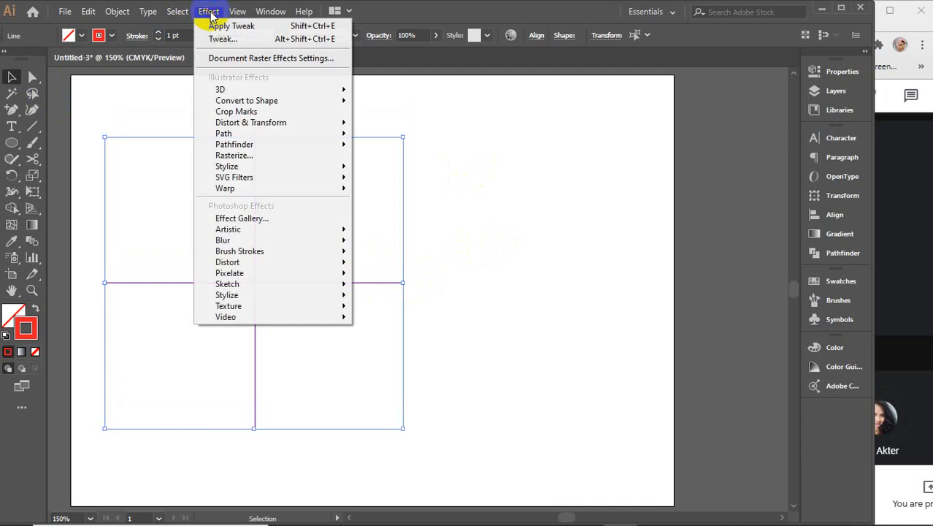
mouse_move(241, 122)
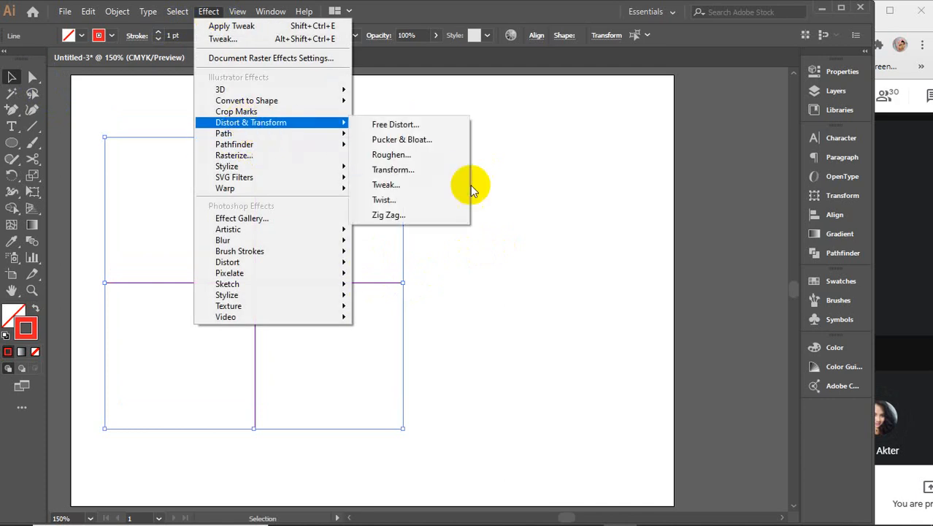
left_click(407, 202)
left_click(589, 198)
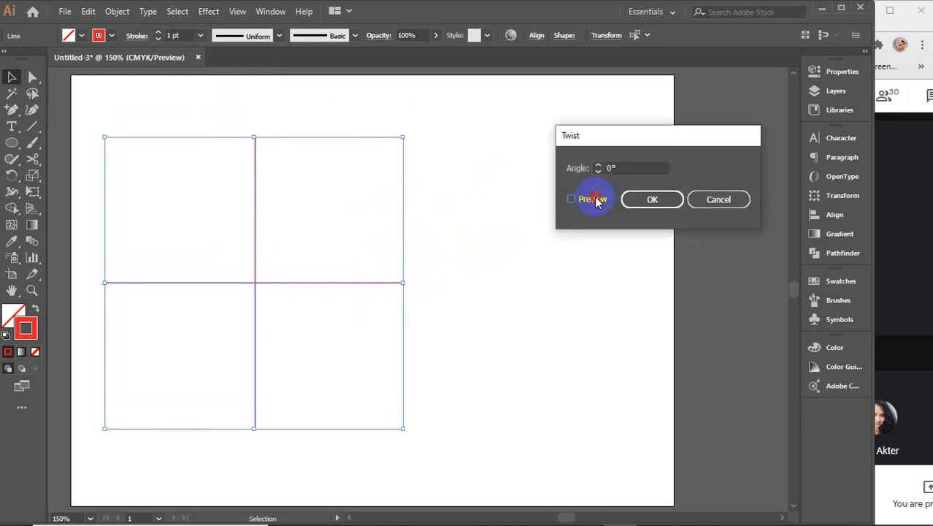
left_click(624, 168)
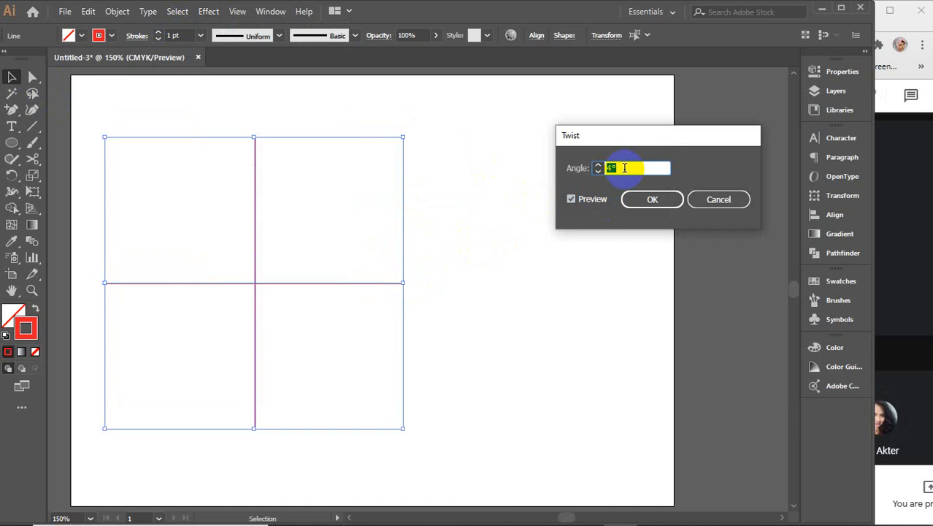
left_click(598, 164)
left_click(598, 164)
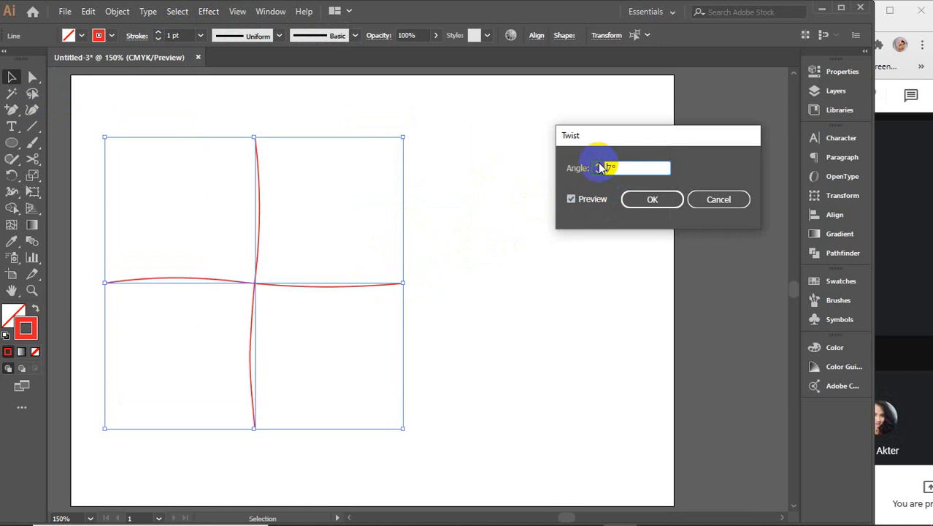
left_click(598, 165)
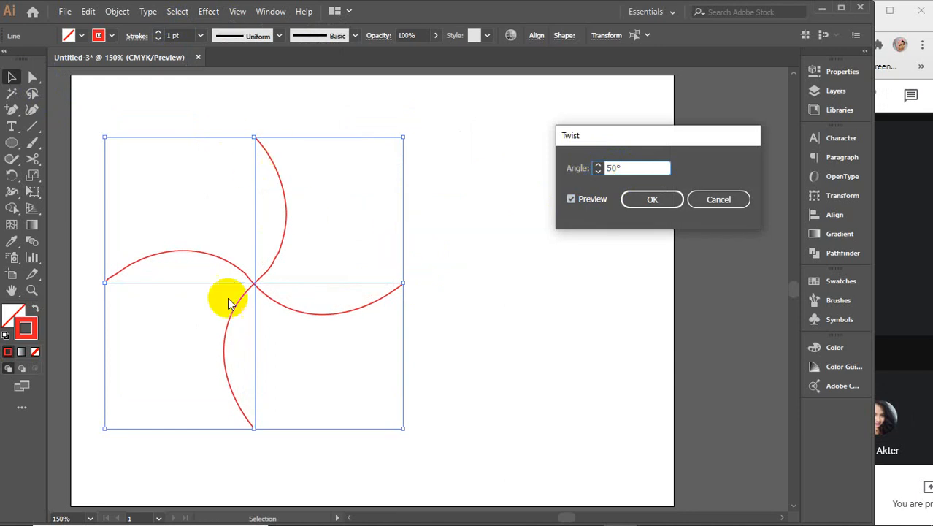
left_click(645, 200)
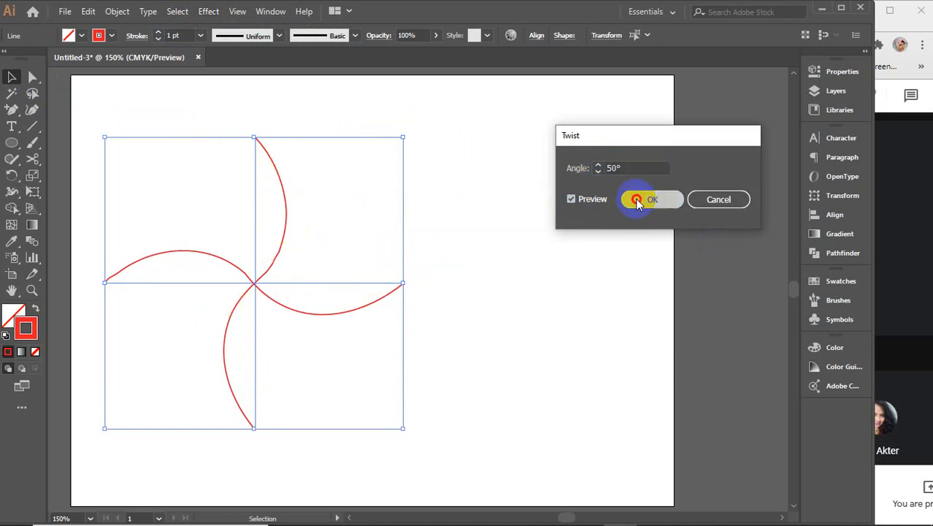
left_click(467, 262)
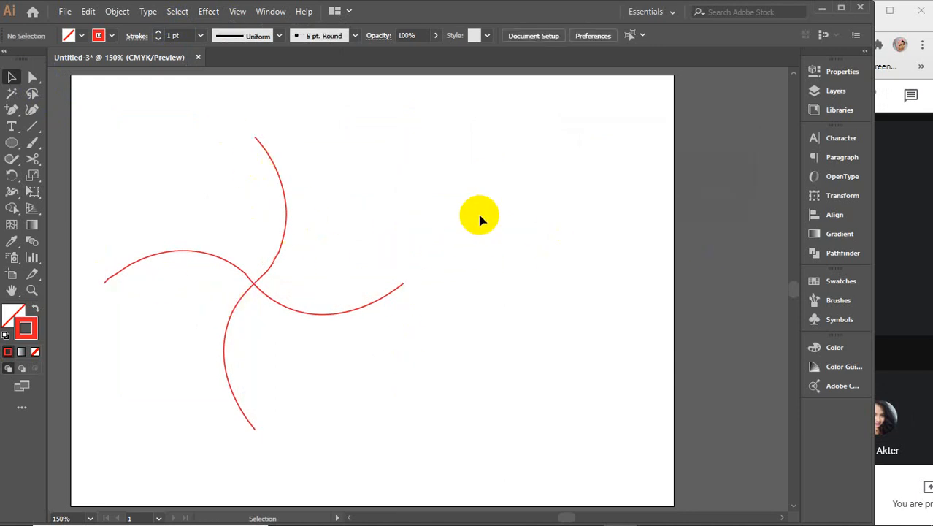
Select the twisted crossing lines and delete them from the artboard
left_click_drag(476, 209, 215, 368)
left_click(561, 230)
left_click_drag(372, 228, 168, 364)
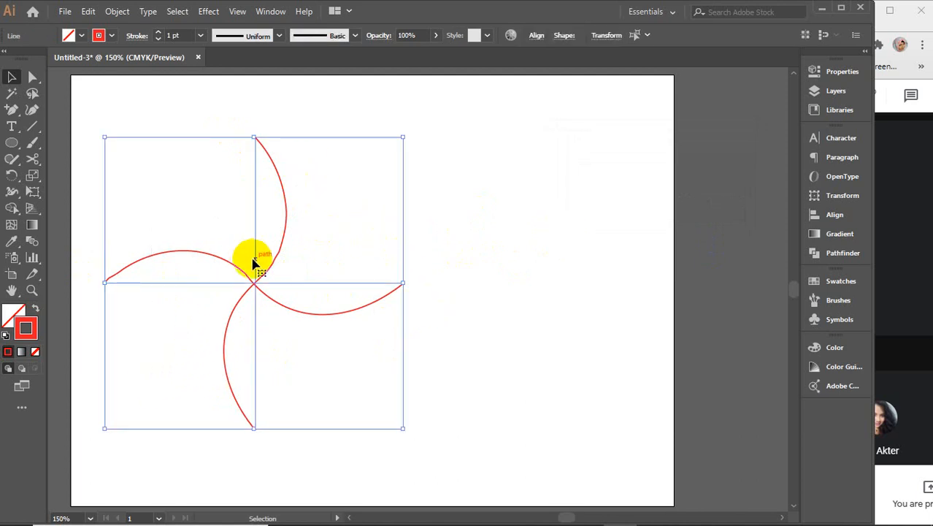
left_click(209, 12)
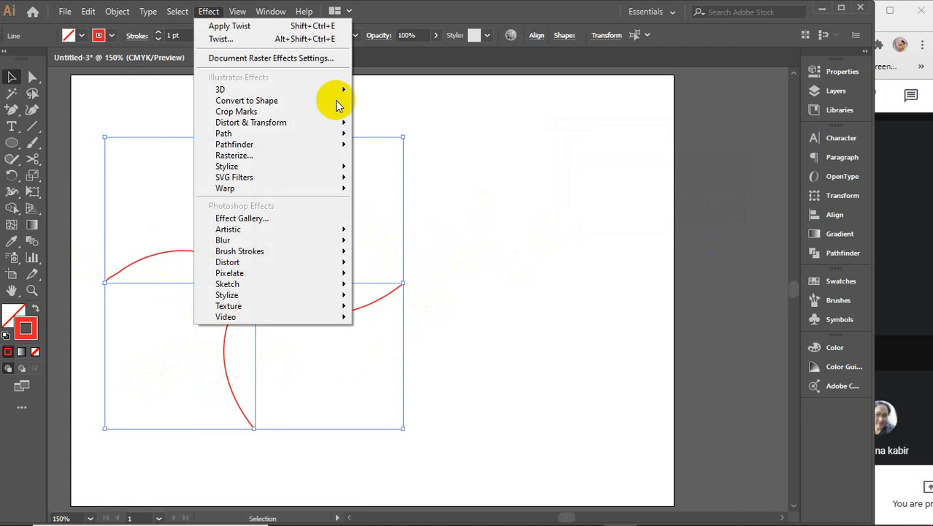
left_click(444, 193)
left_click(446, 196)
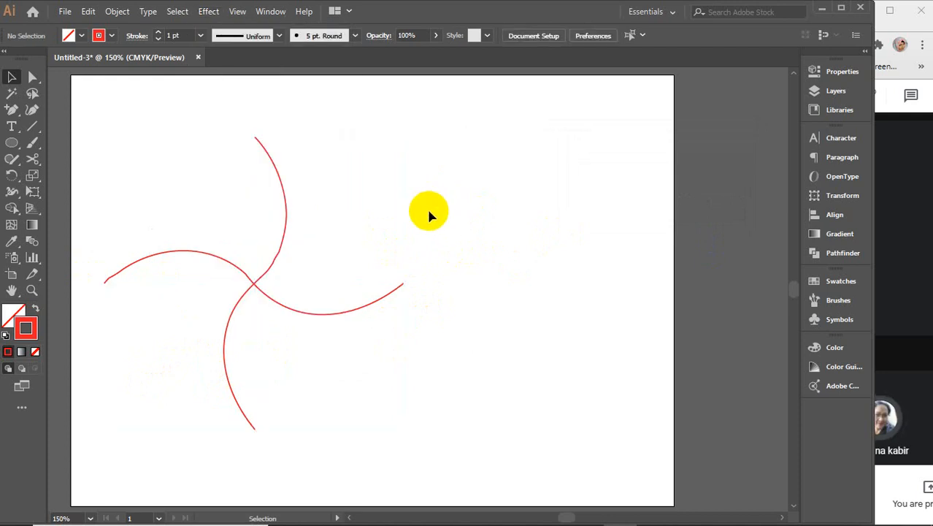
left_click_drag(437, 218, 181, 344)
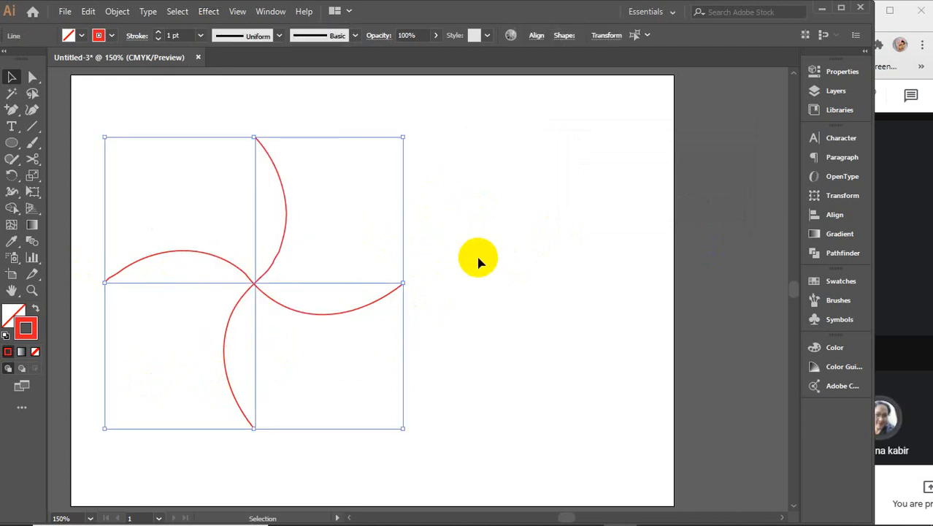
key("Delete")
Draw a tall, narrow rectangle on the left part of the artboard with a red fill and no stroke
left_click(15, 144)
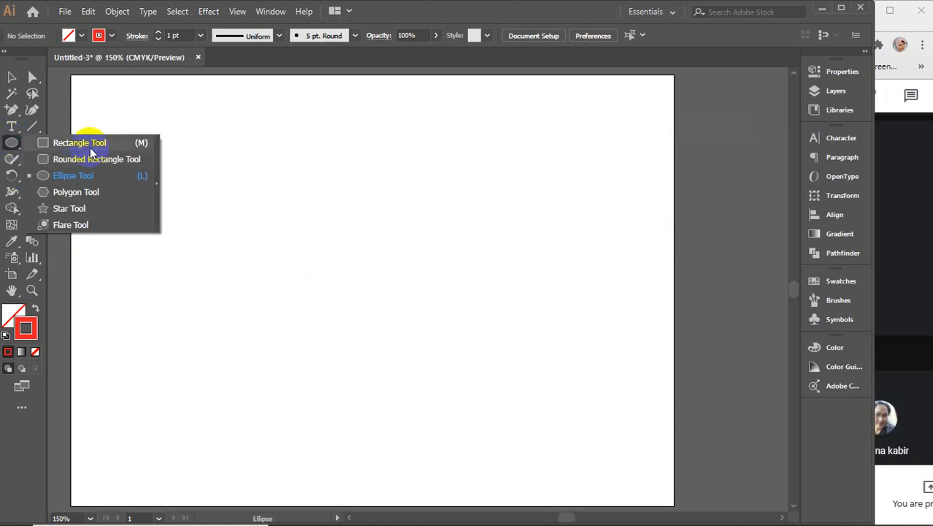
left_click(79, 143)
mouse_move(179, 153)
left_mouse_down()
mouse_move(249, 428)
mouse_move(236, 476)
left_mouse_up()
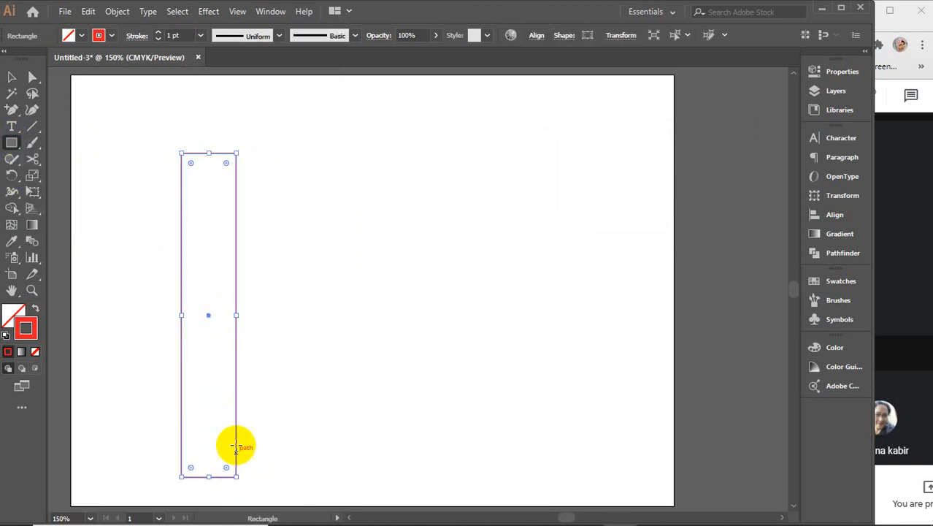
left_click(34, 351)
left_click(13, 316)
left_click(8, 351)
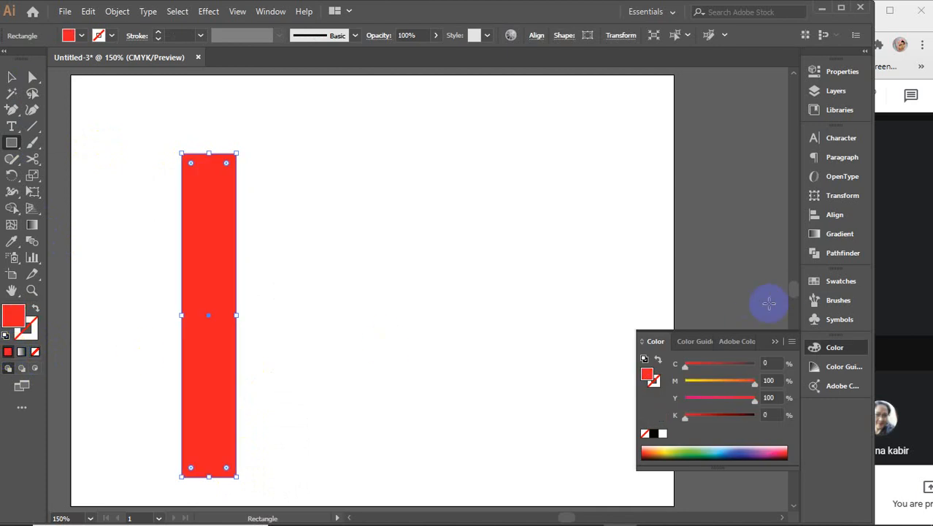
left_click(775, 343)
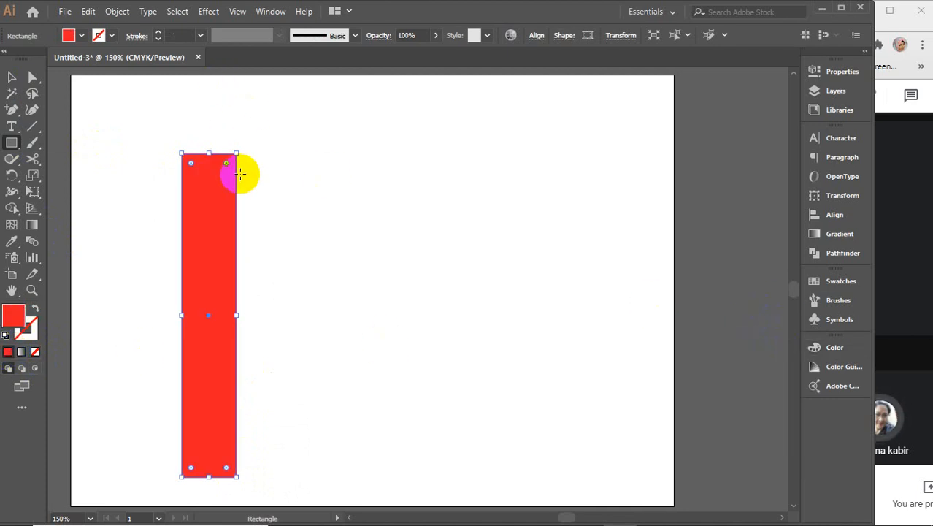
Bow both long sides of the red rectangle outward at mid-height with the Curvature tool
left_click(33, 110)
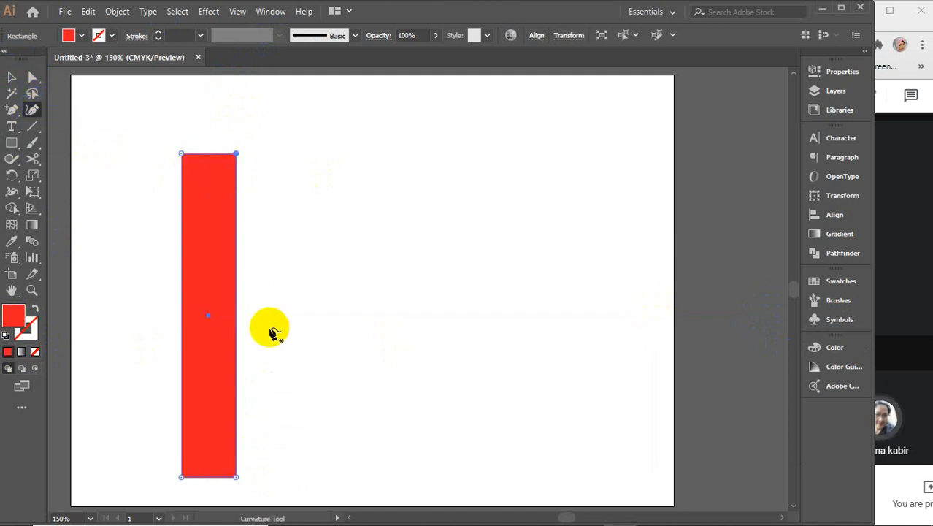
left_click_drag(237, 313, 254, 309)
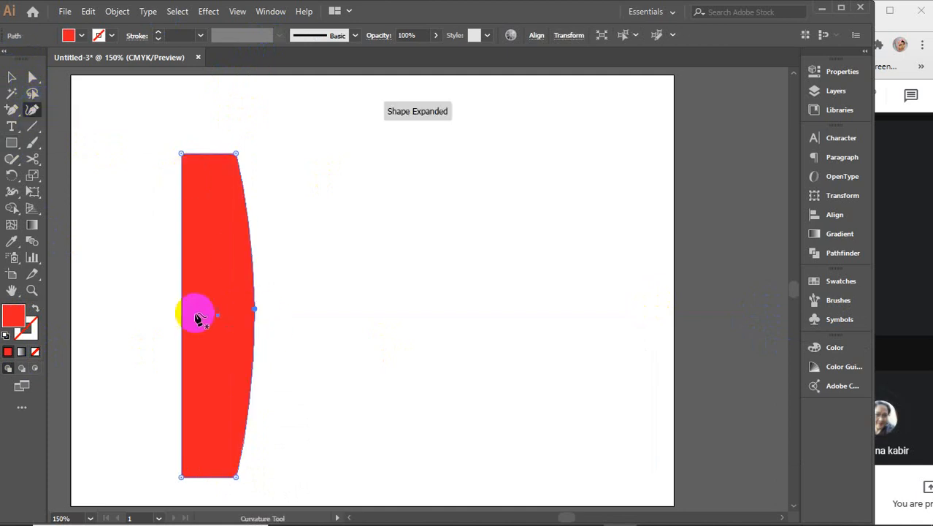
left_click_drag(185, 315, 149, 315)
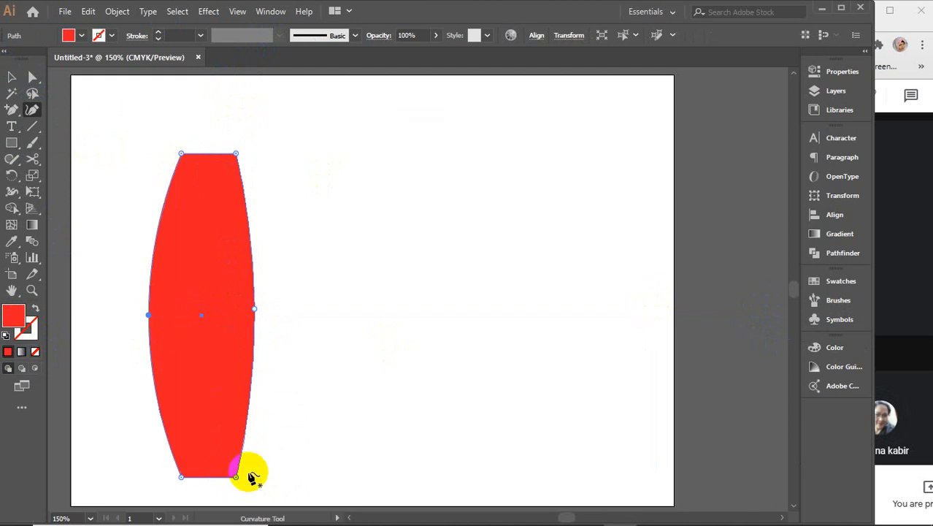
Remove the right corner anchor at both ends of the shape and pull its left side further out to form a pointed leaf
key("Delete")
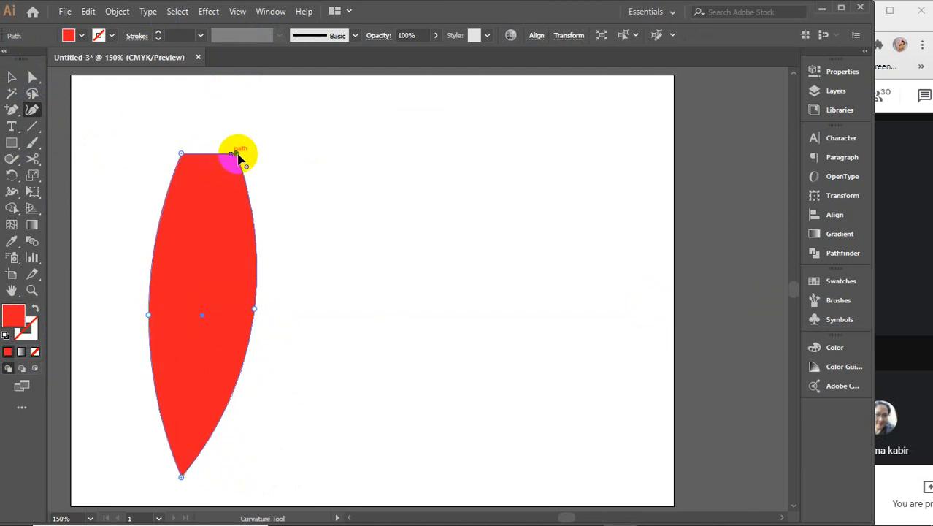
key("Delete")
left_click_drag(148, 315, 111, 321)
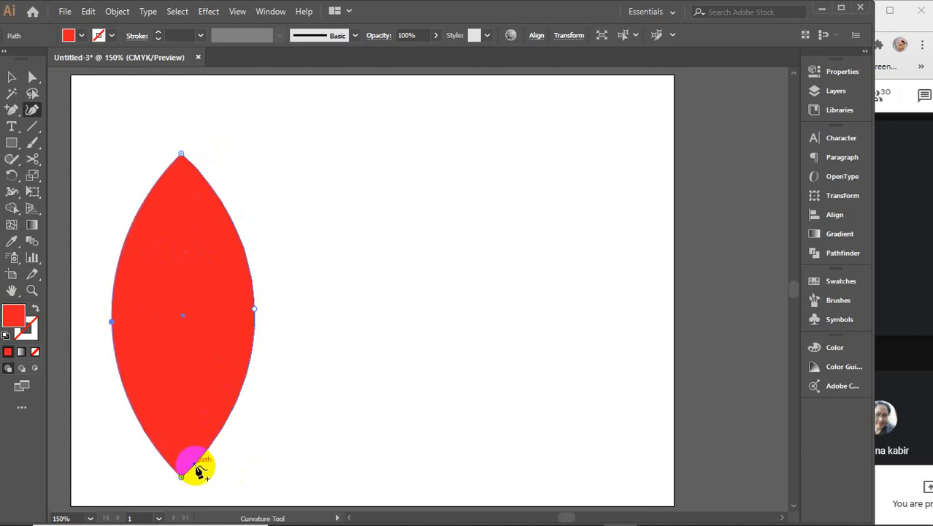
left_click(198, 341)
Move the red leaf slightly up and start a Twist effect on it with the preview turned on
left_click(11, 77)
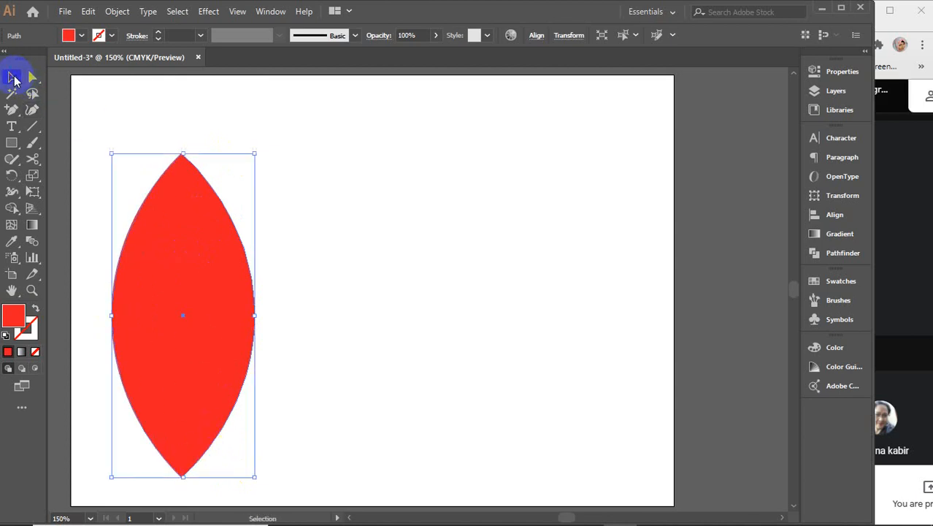
left_click_drag(184, 219, 191, 183)
left_click(208, 11)
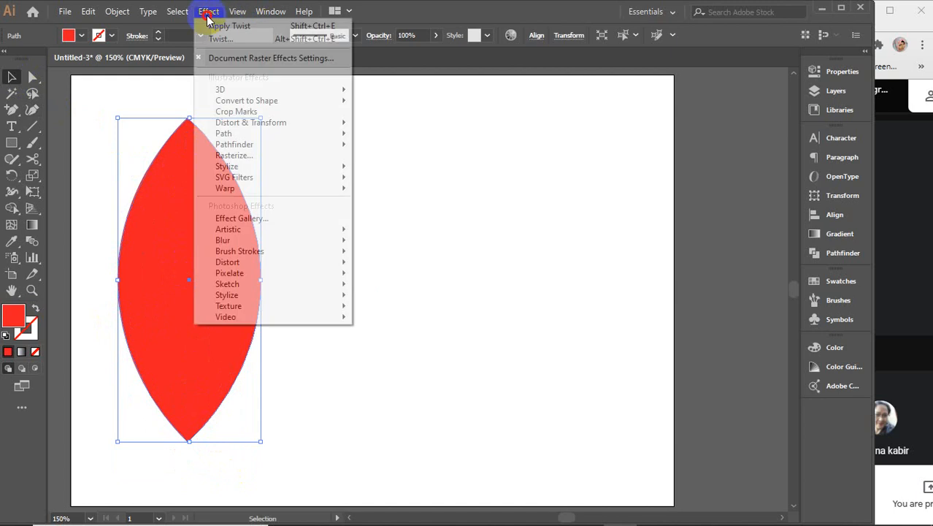
mouse_move(264, 121)
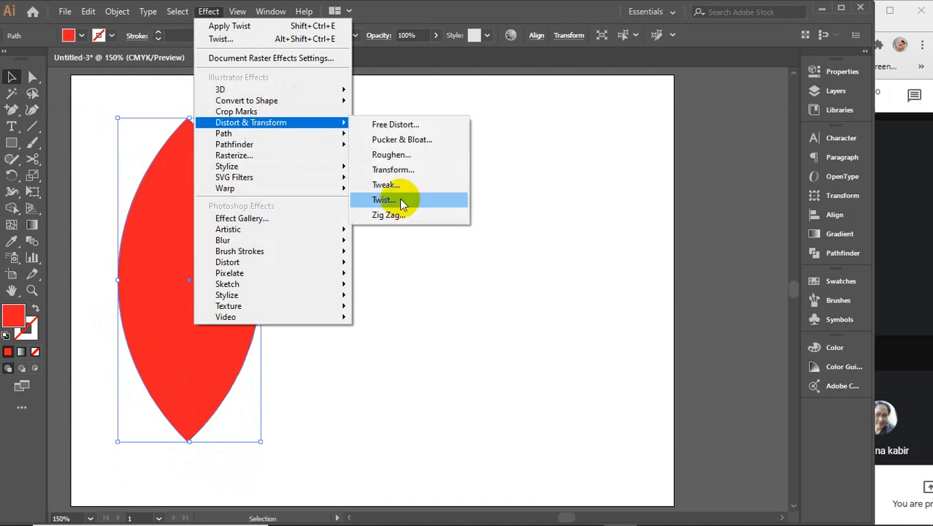
left_click(397, 203)
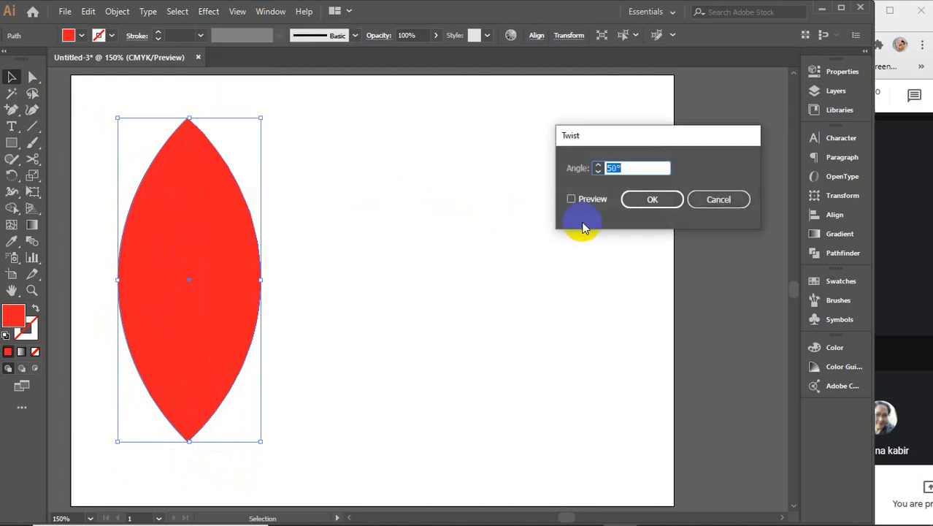
left_click(571, 200)
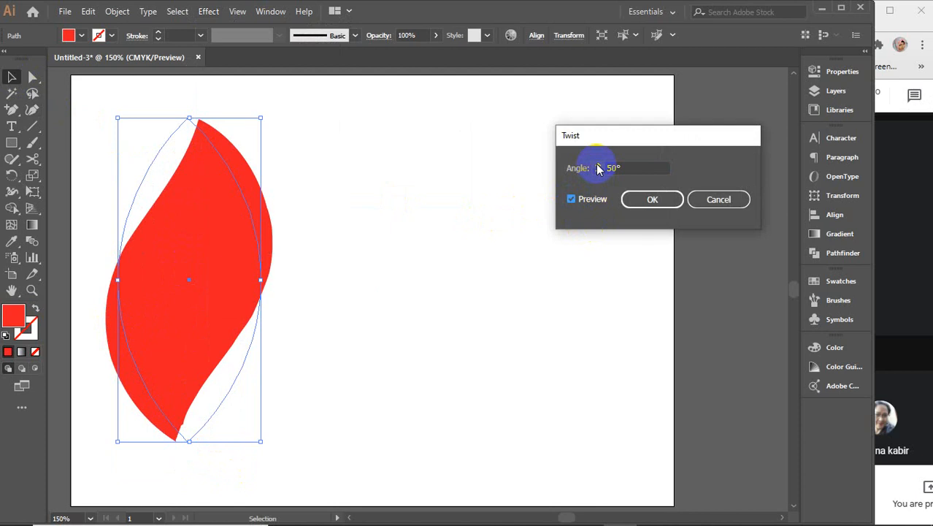
Raise the leaf's twist angle to 75°, apply the effect and deselect the leaf
left_click(599, 167)
left_click(599, 167)
left_click(599, 167)
left_click(599, 167)
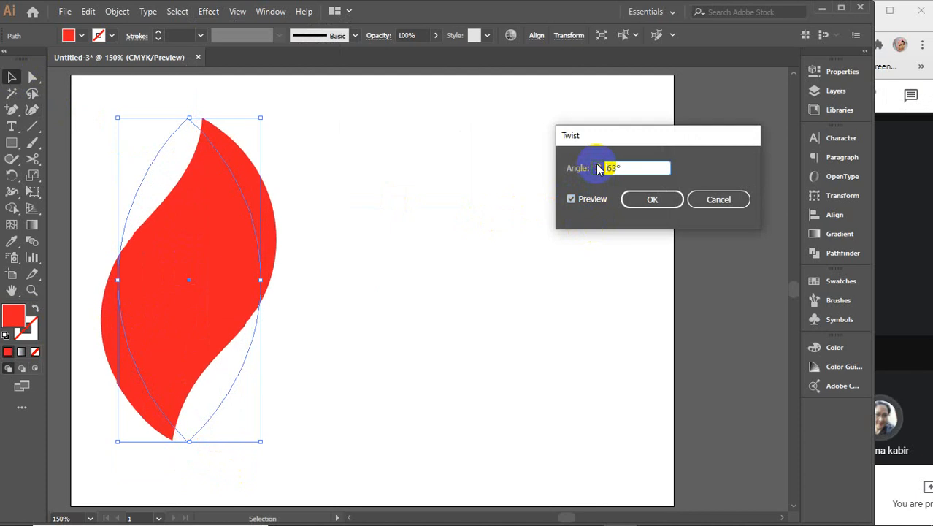
left_click(599, 167)
left_click(599, 167)
left_click(599, 167)
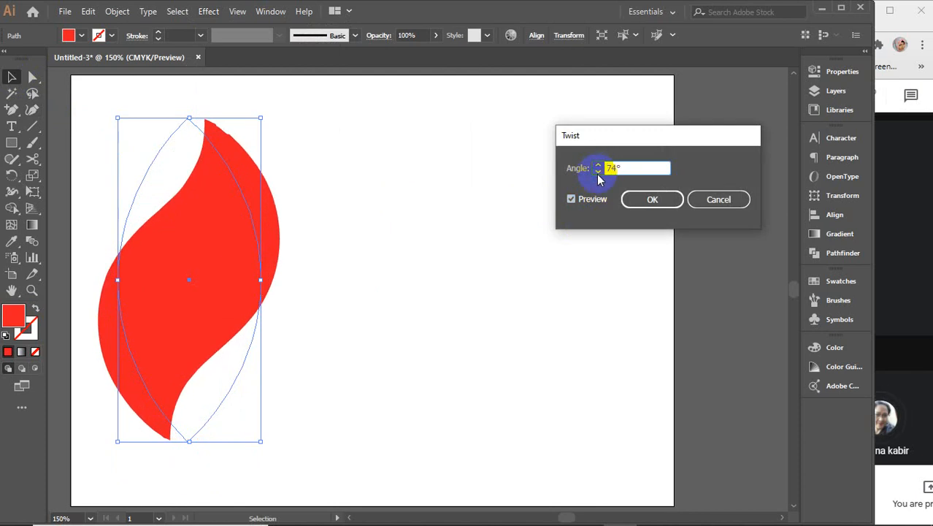
left_click(598, 168)
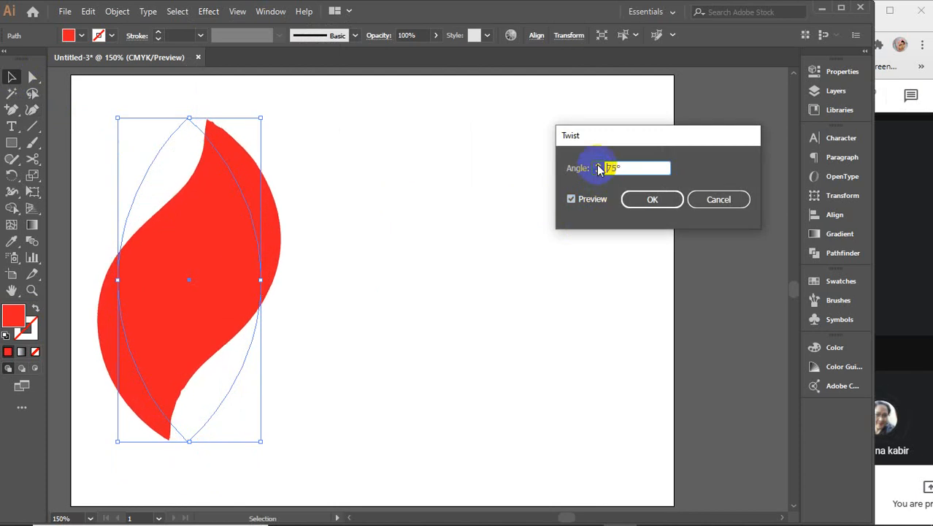
left_click(652, 199)
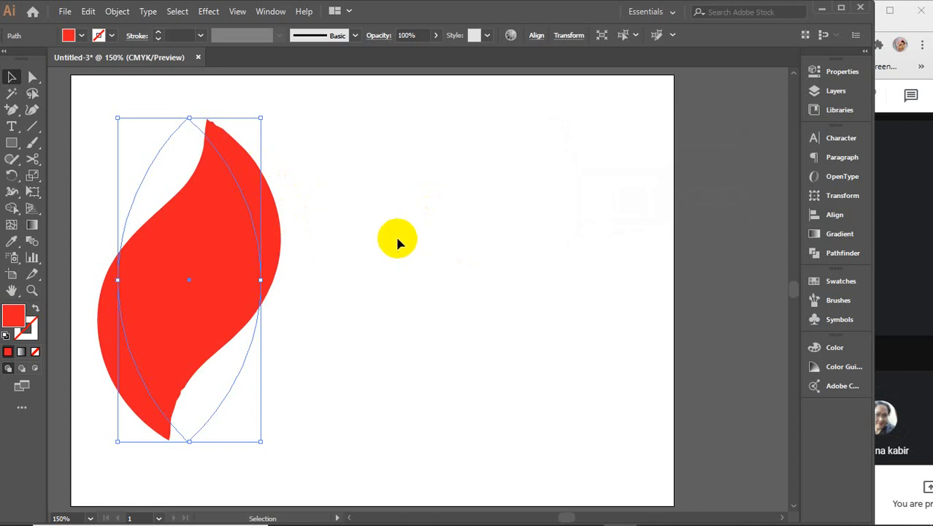
left_click(398, 243)
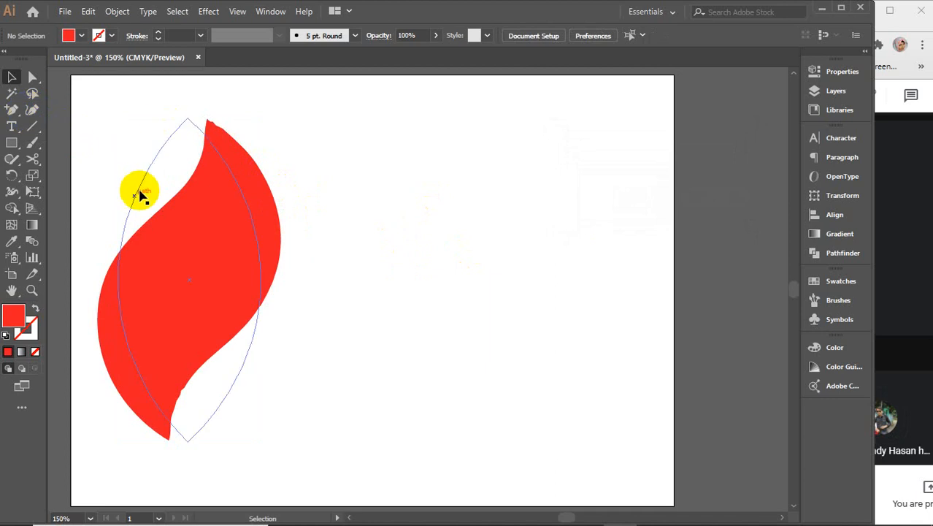
Move the twisted leaf right toward the middle of the artboard and expand its appearance
left_click(33, 174)
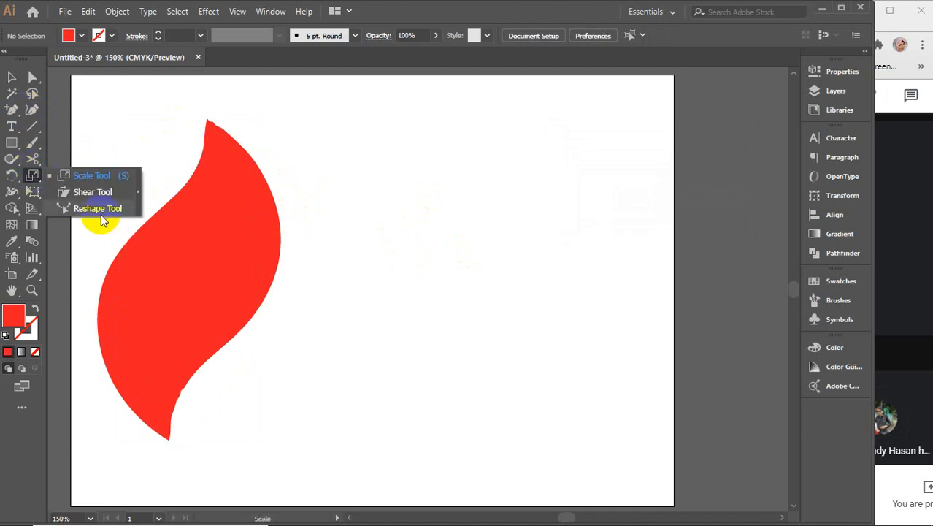
left_click(11, 75)
left_click_drag(208, 208, 356, 200)
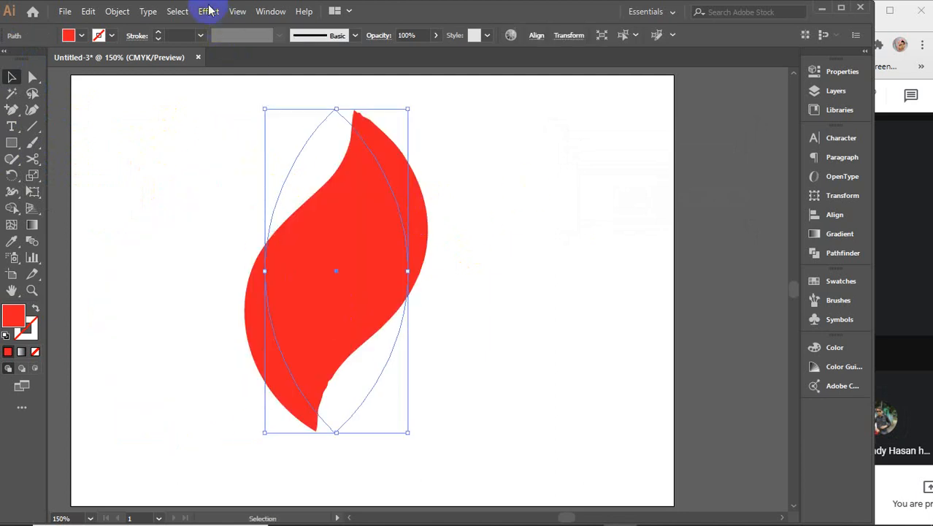
left_click(115, 12)
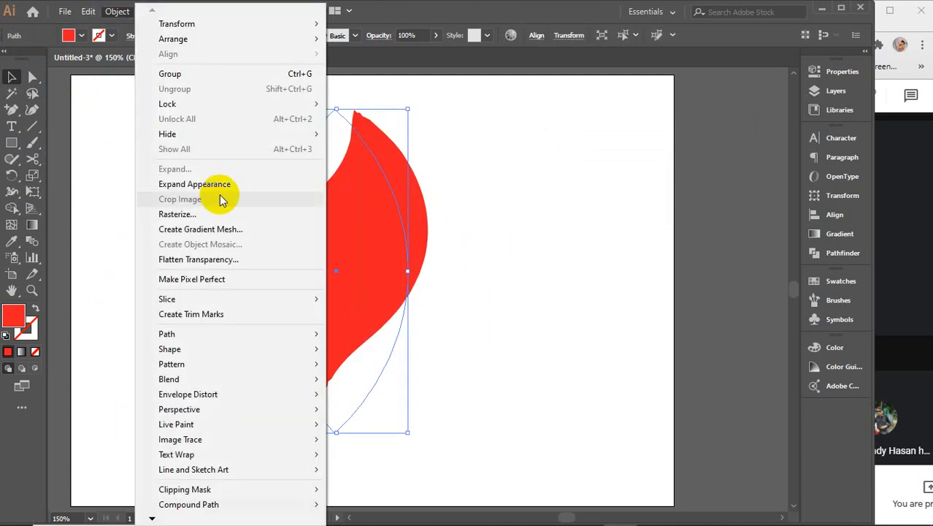
left_click(166, 183)
Move the expanded leaf slightly down and to the left on the artboard
left_click(508, 235)
left_click_drag(395, 195, 367, 252)
left_click_drag(338, 343, 343, 319)
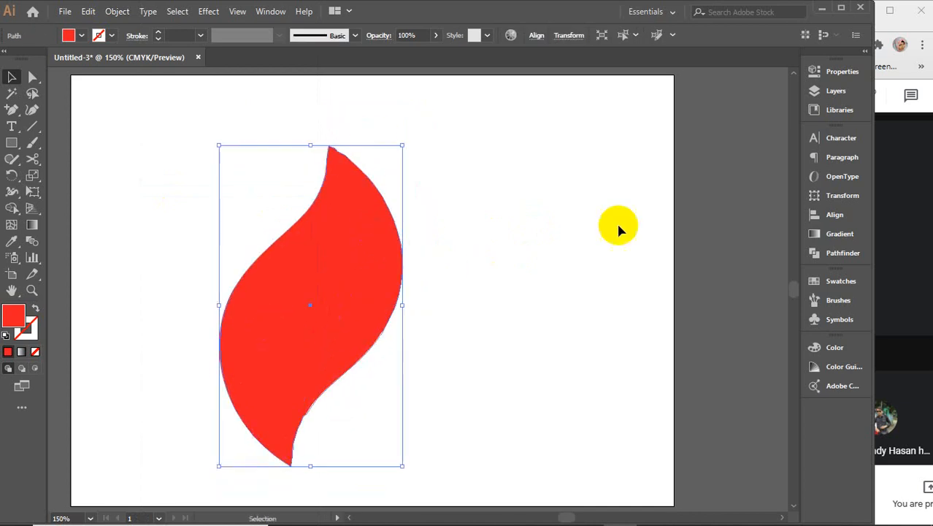
Smooth the bumpy edge beside the leaf's upper tip by removing its extra anchor points with the Curvature tool
left_click(505, 249)
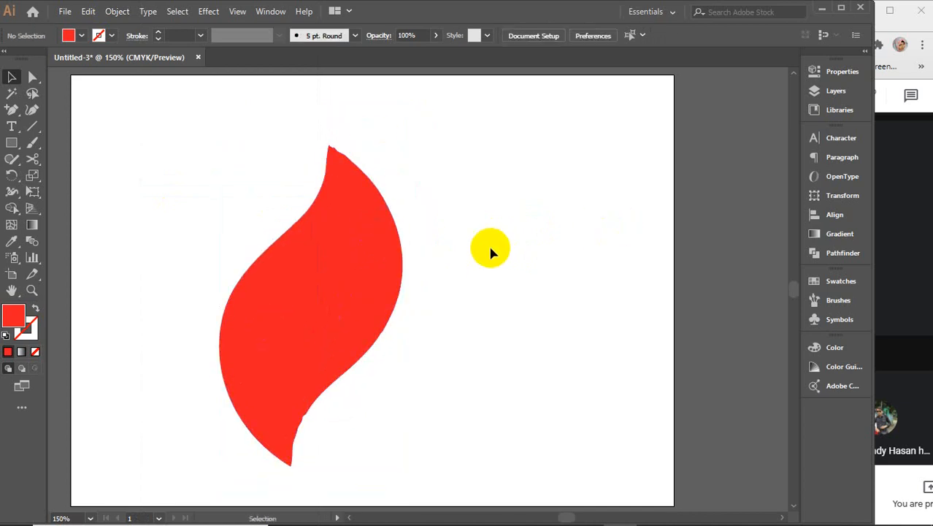
left_click(364, 229)
left_click_drag(333, 150, 334, 153)
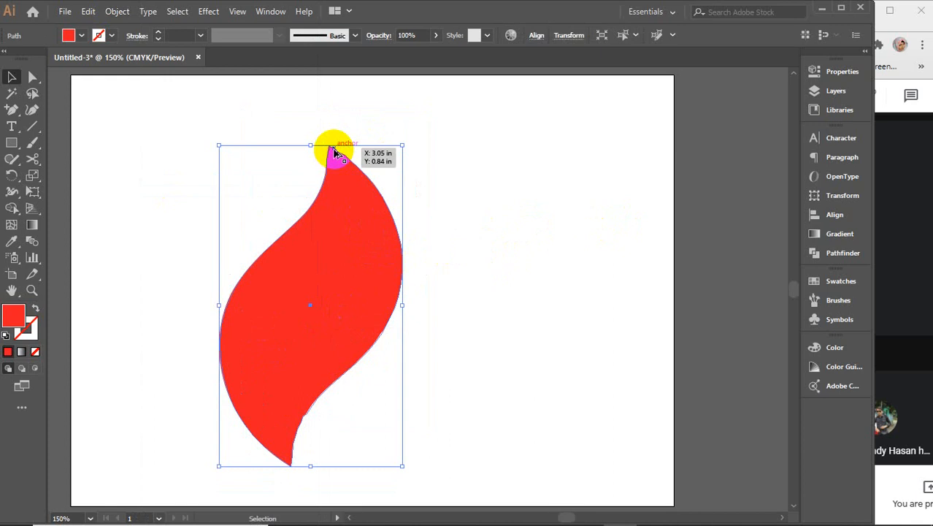
scroll(333, 154, "up", 6)
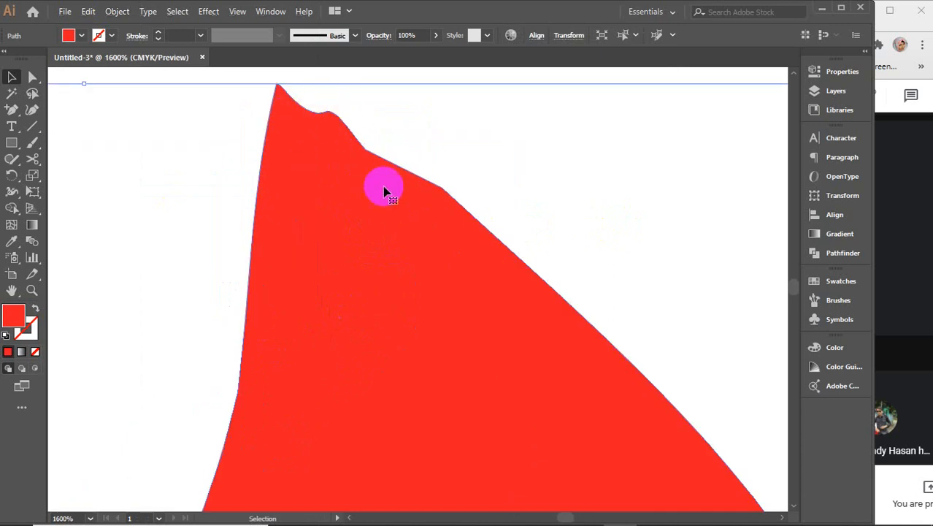
scroll(374, 187, "down", 1)
scroll(375, 187, "down", 1)
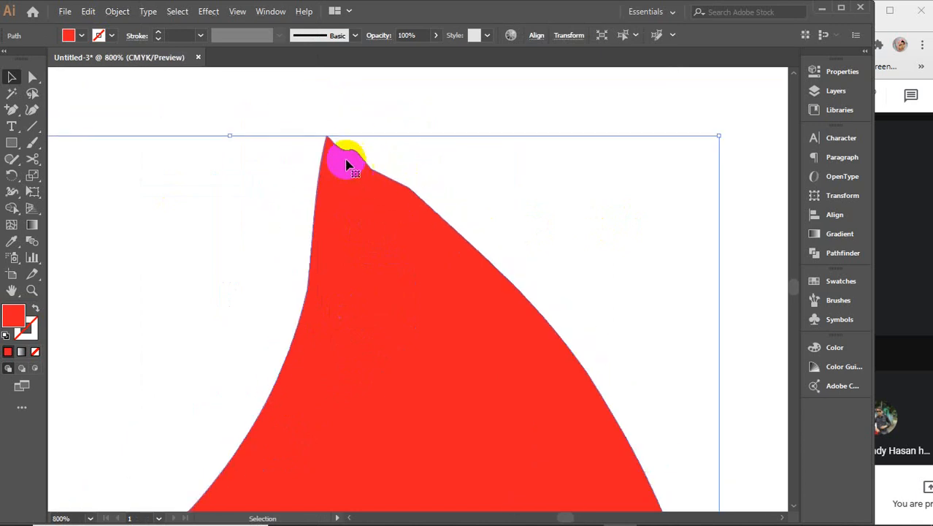
left_click(32, 110)
left_click(361, 155)
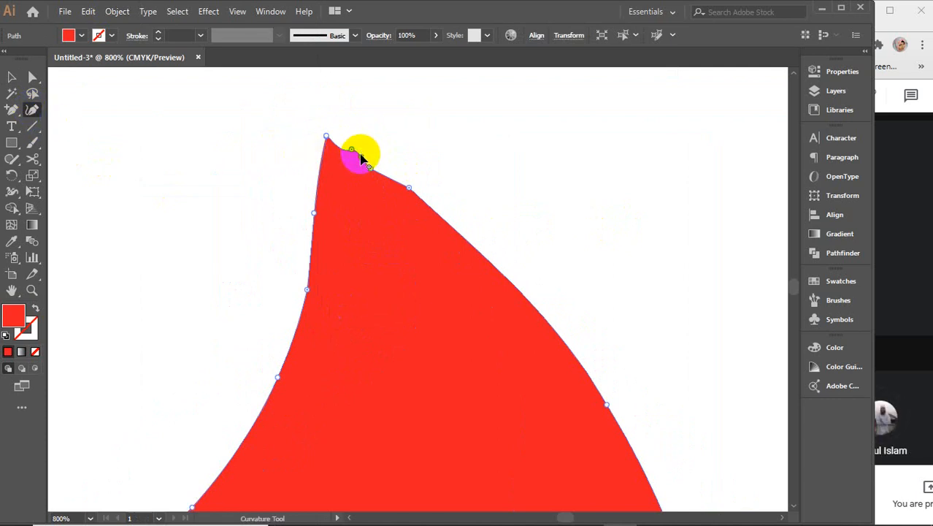
left_click(361, 156)
left_click_drag(352, 151, 370, 172)
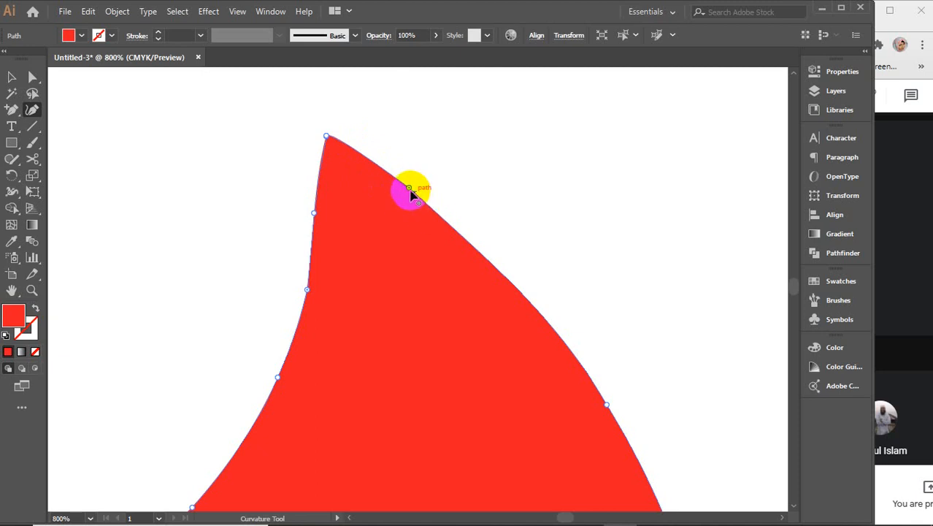
scroll(364, 244, "down", 2)
scroll(364, 243, "down", 6)
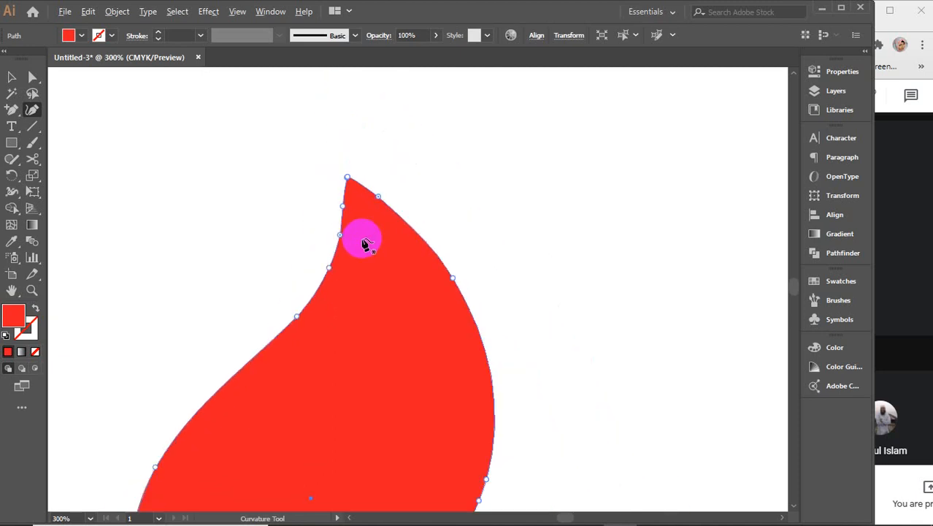
scroll(353, 397, "down", 2)
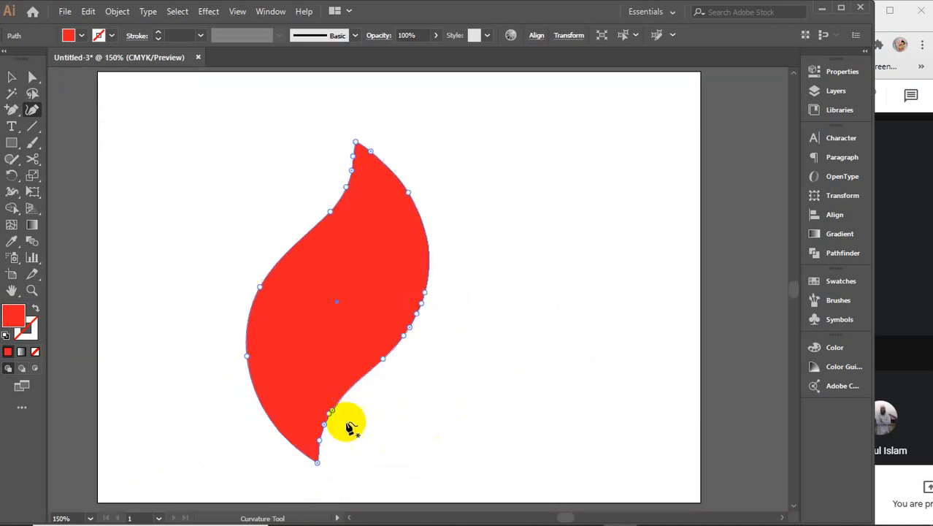
Delete the red leaf from the artboard
left_click(12, 77)
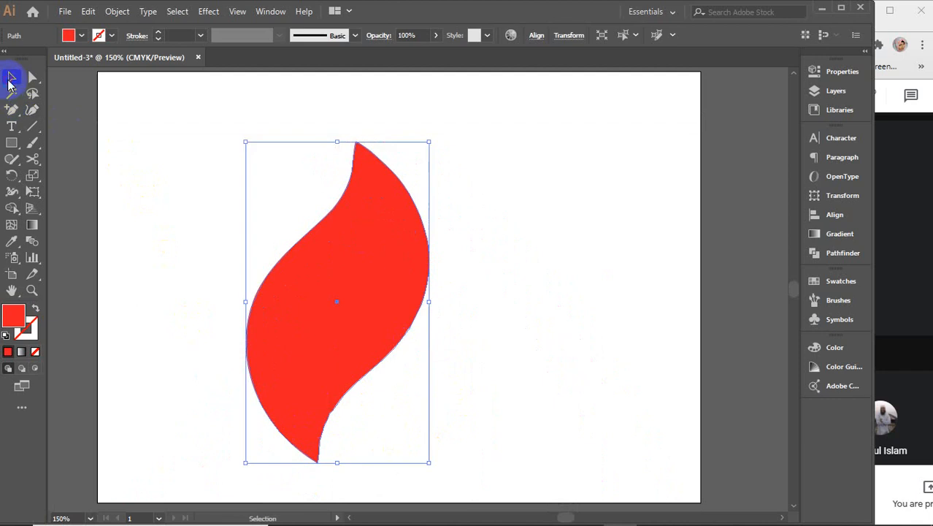
left_click(393, 354)
key("Delete")
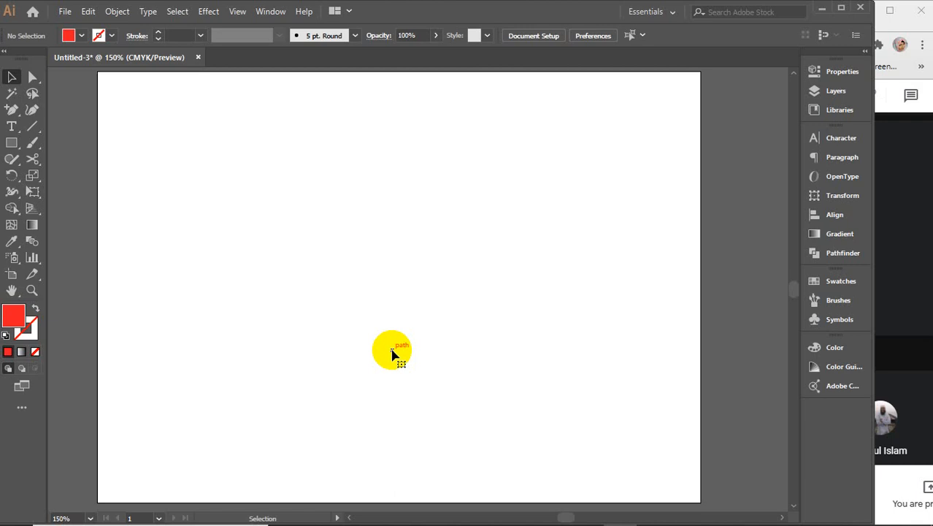
Compare the Illustrator effect categories, such as Path and Stylize, with the path commands offered for objects
left_click(211, 13)
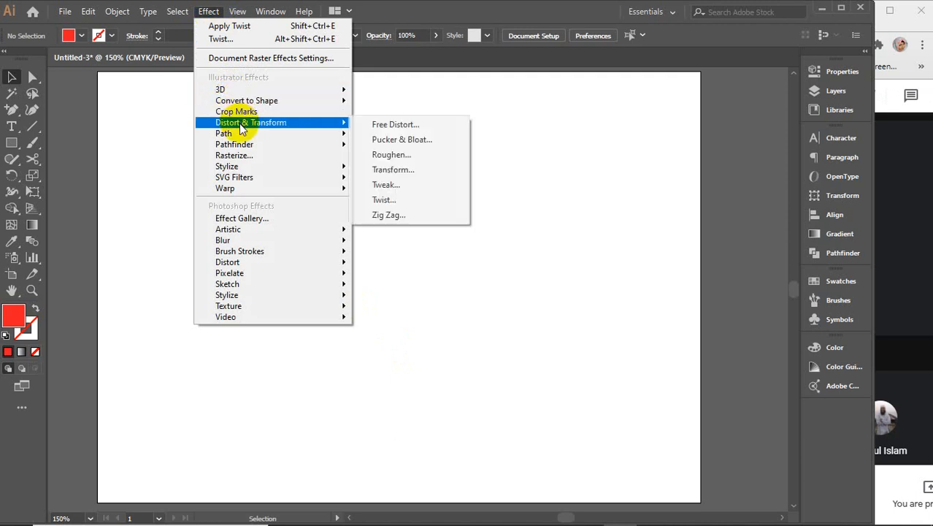
mouse_move(238, 135)
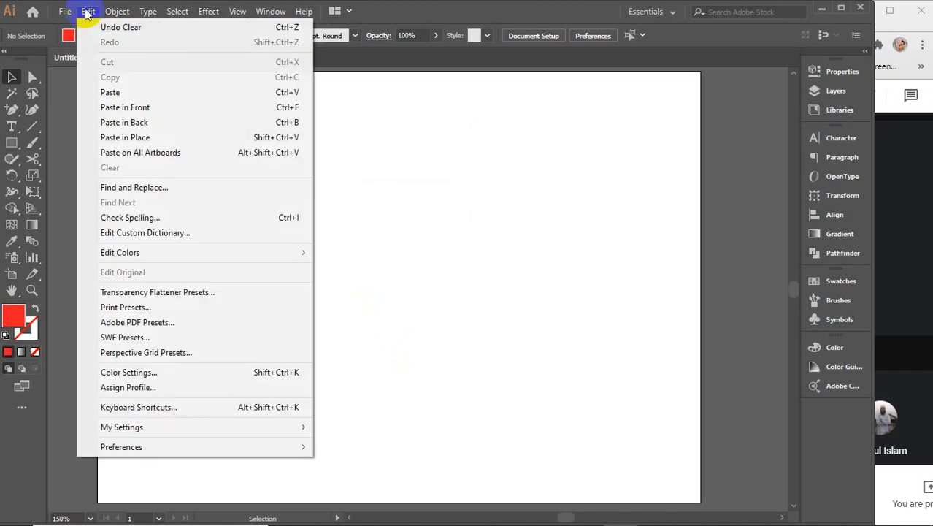
left_click(116, 12)
left_click(114, 12)
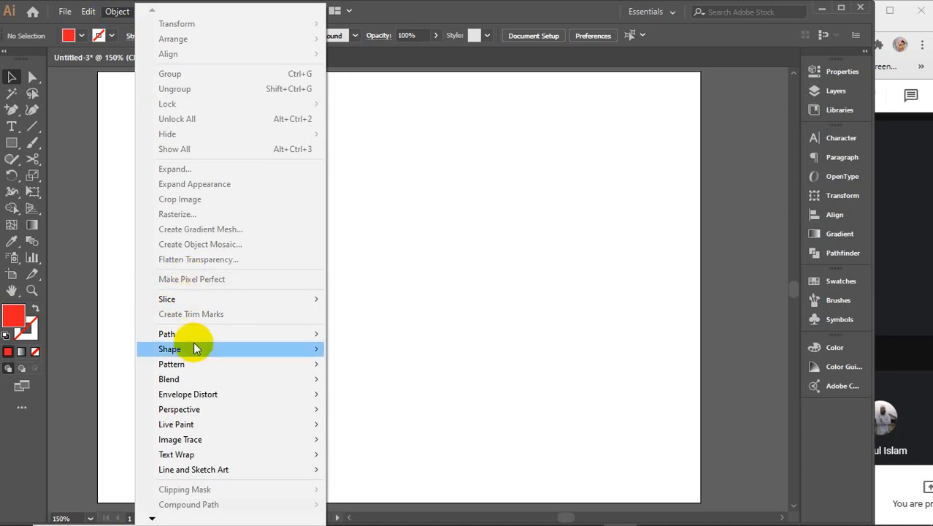
mouse_move(193, 335)
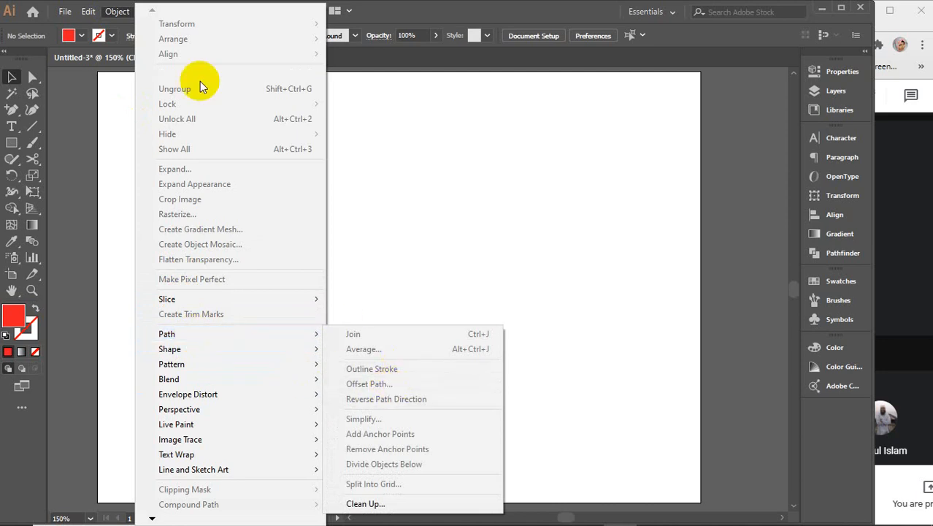
left_click(83, 86)
left_click(207, 12)
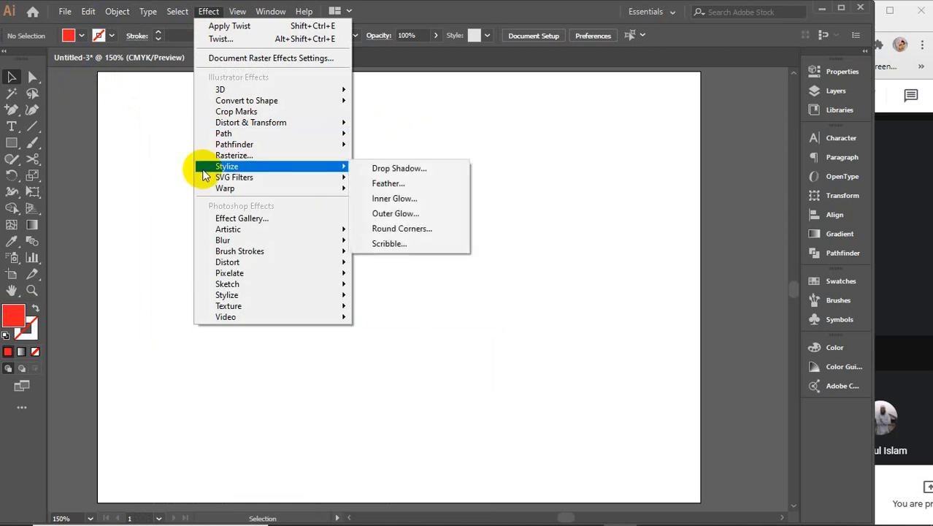
mouse_move(117, 13)
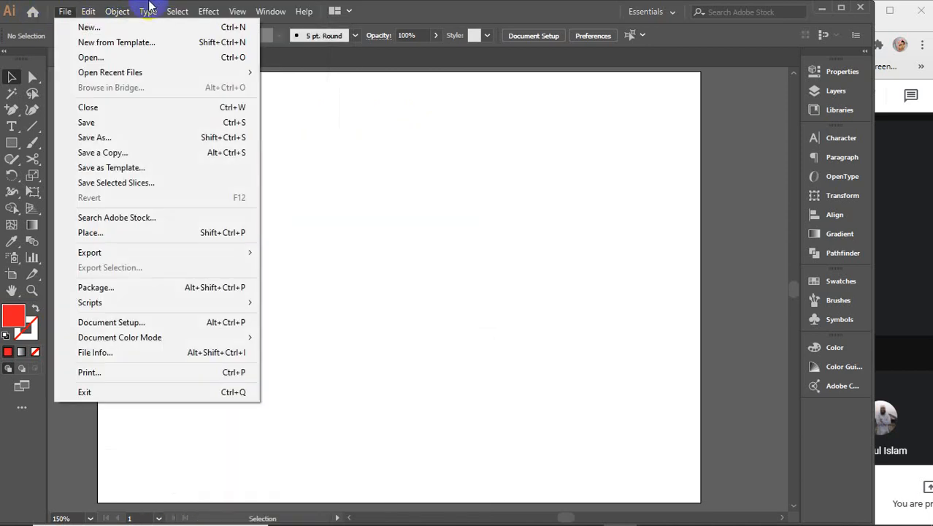
mouse_move(213, 15)
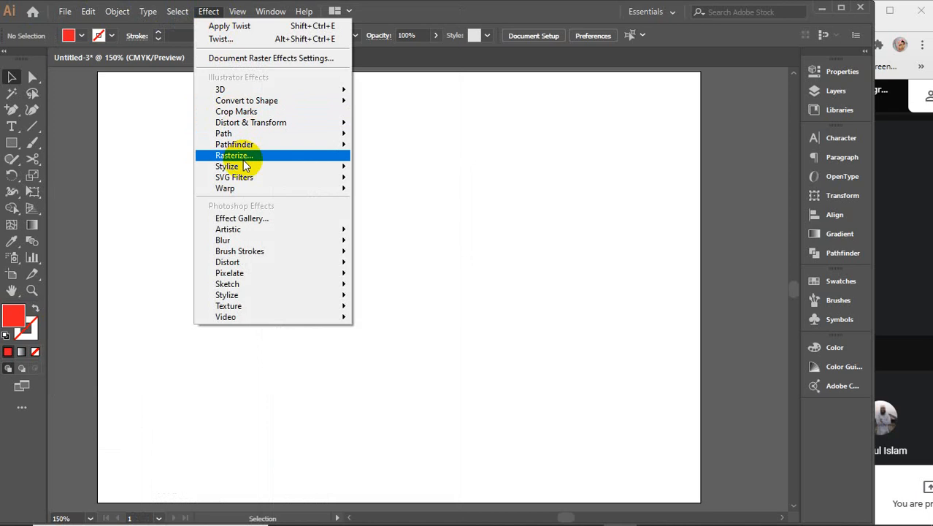
left_click(159, 247)
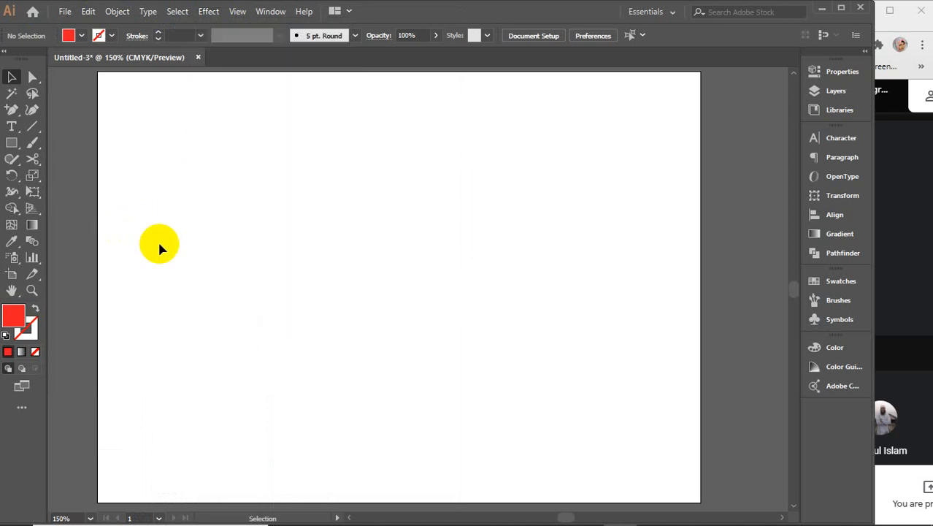
Undo back to the plain red circle and start a Rasterize effect on it
key("a")
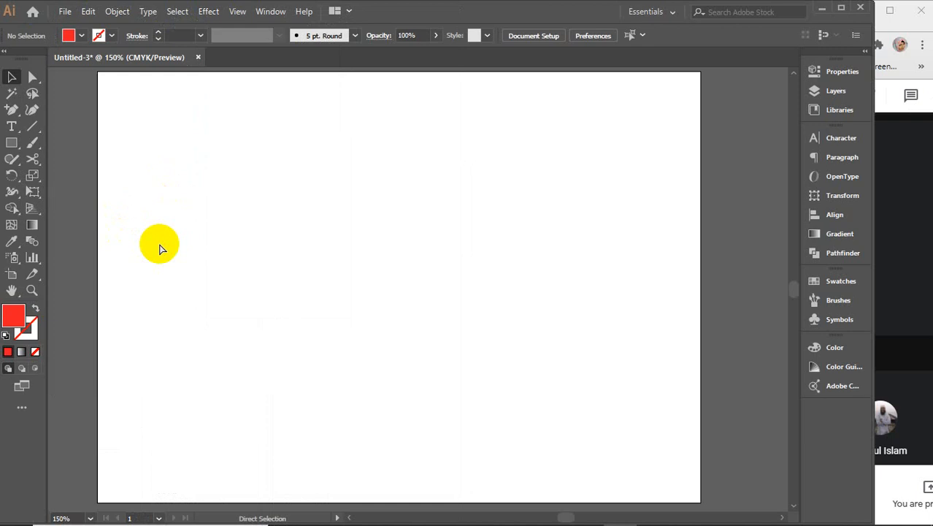
key("ctrl+z")
left_click(235, 12)
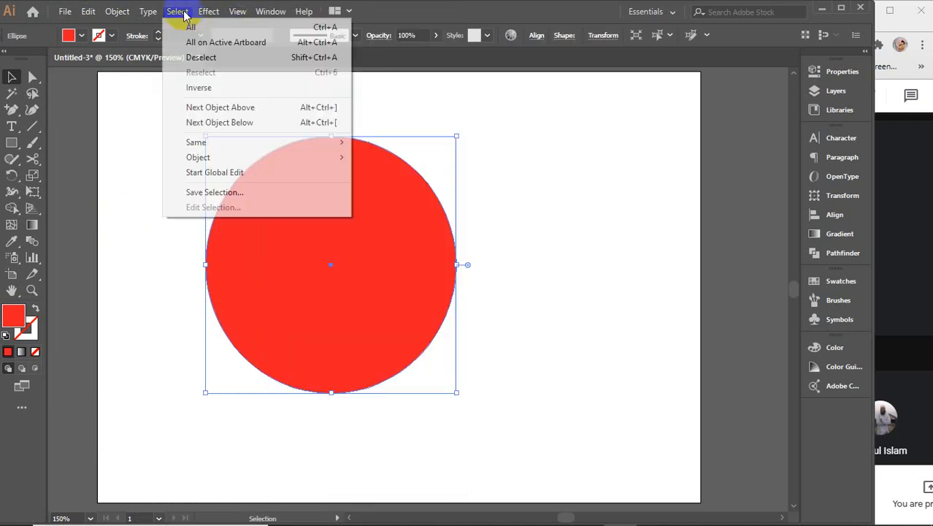
mouse_move(208, 12)
left_click(240, 155)
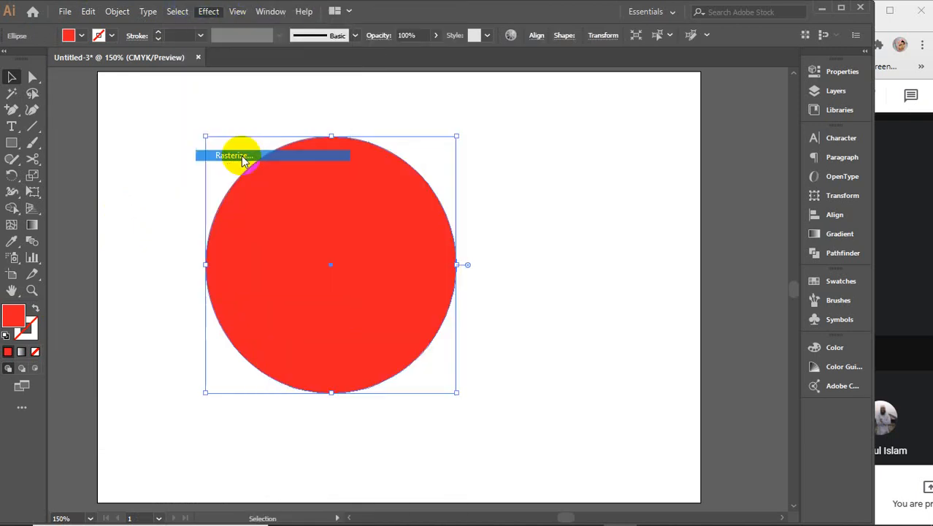
Review the color models and rasterize the circle with CMYK, Screen (72 ppi) resolution and a transparent background
left_click_drag(371, 123, 562, 92)
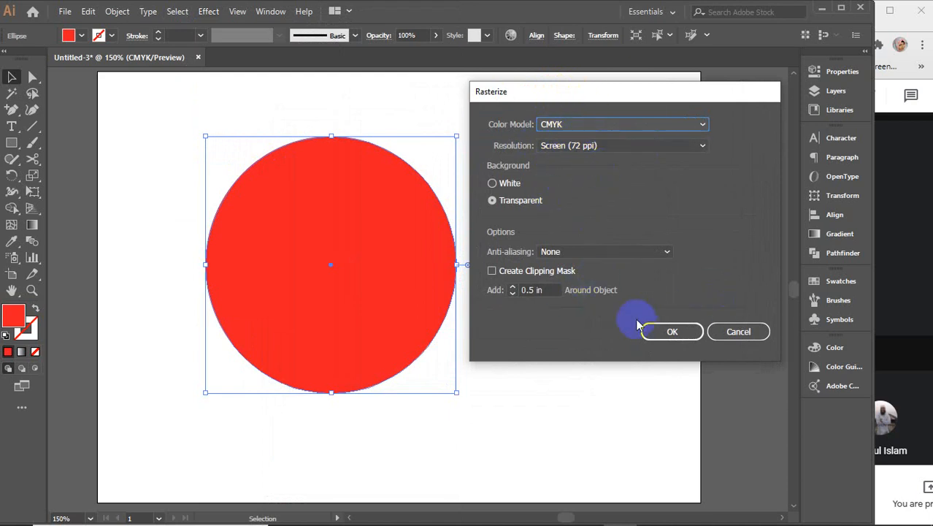
left_click(605, 126)
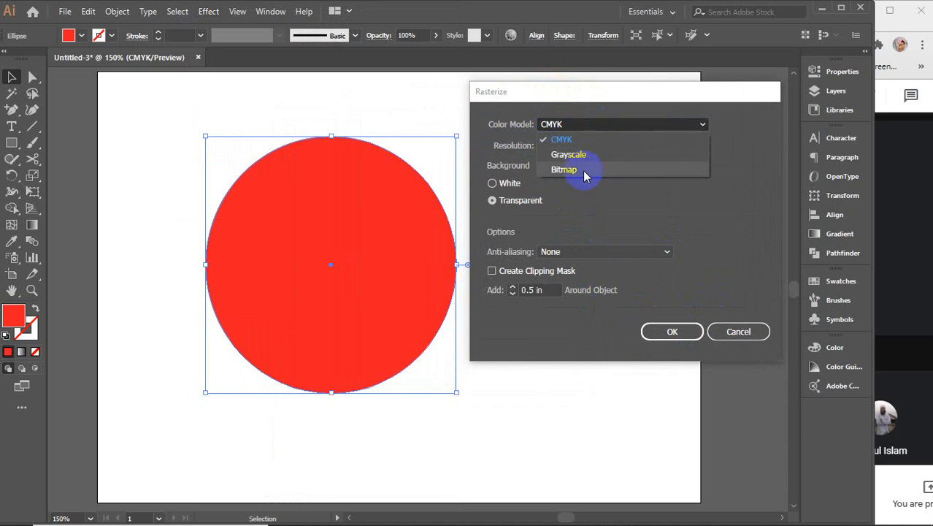
left_click(588, 125)
left_click(675, 131)
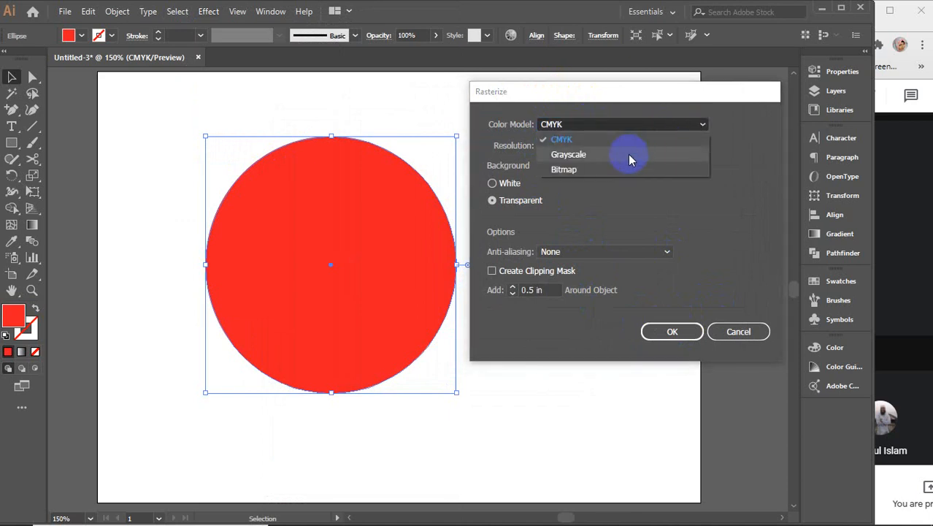
left_click(606, 126)
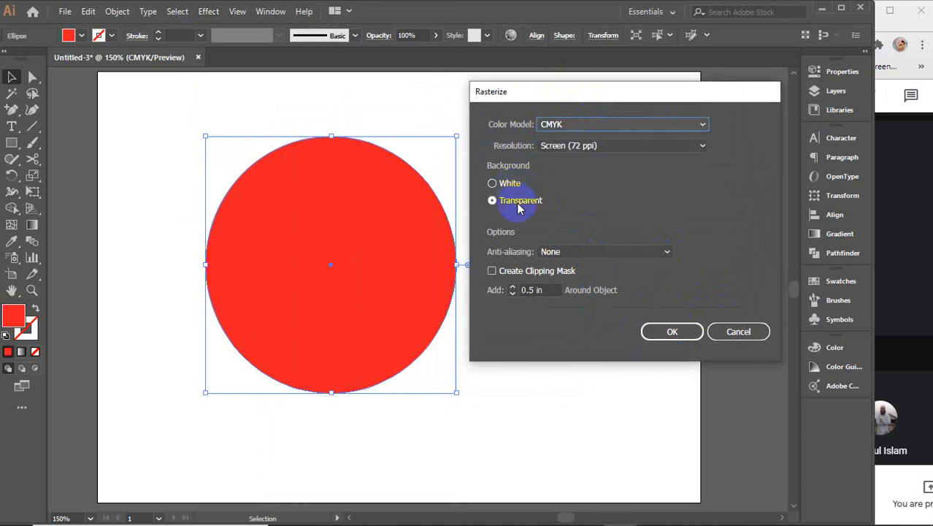
left_click(666, 332)
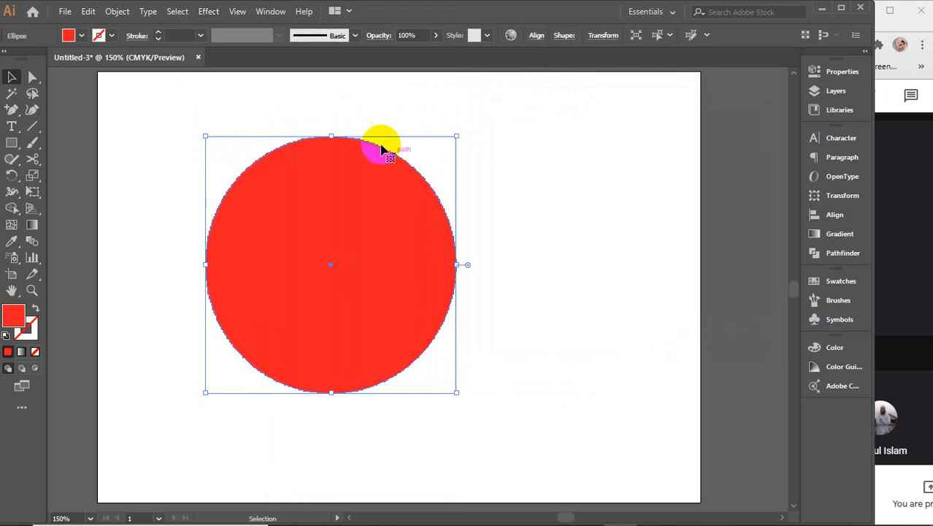
Deselect the rasterized circle and examine its edges up close
scroll(461, 277, "up", 3)
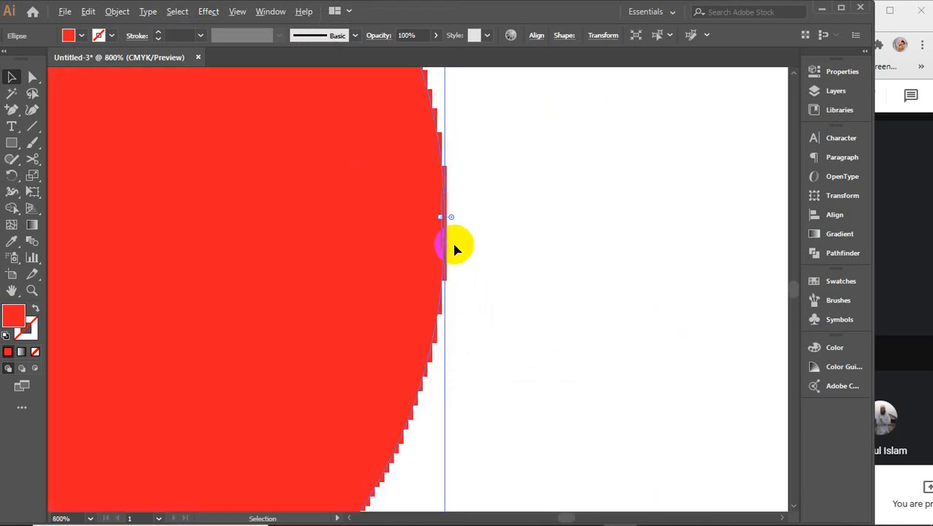
scroll(452, 241, "up", 1)
scroll(452, 241, "down", 2)
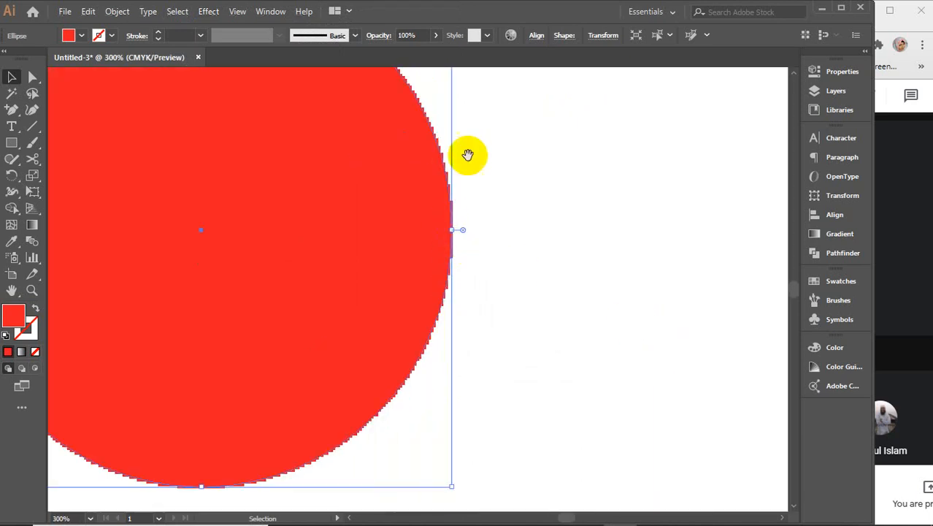
left_click_drag(469, 156, 615, 313)
left_click(386, 120)
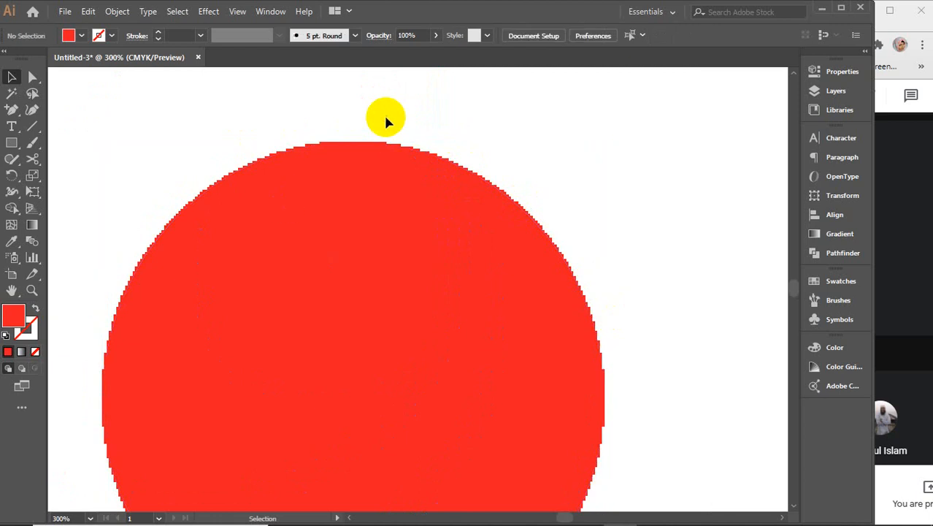
left_click_drag(657, 365, 626, 314)
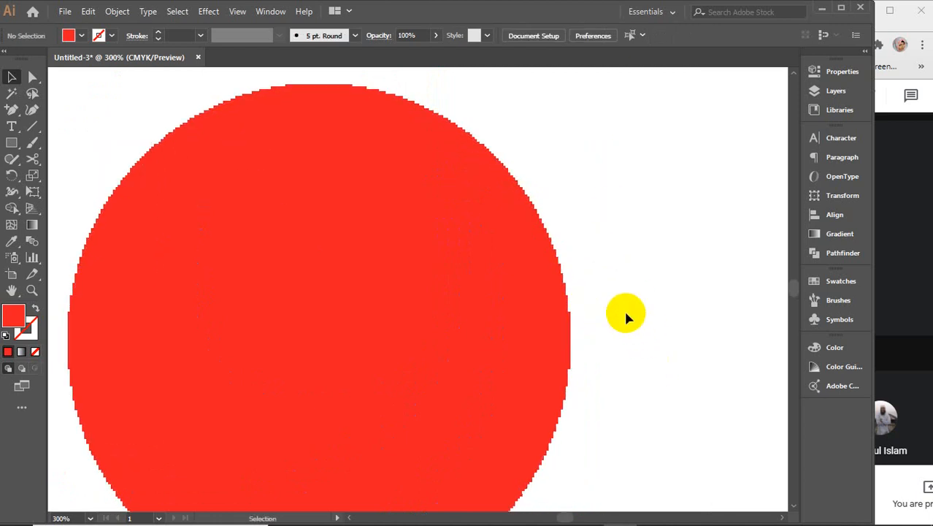
scroll(626, 314, "down", 1)
scroll(626, 315, "up", 1)
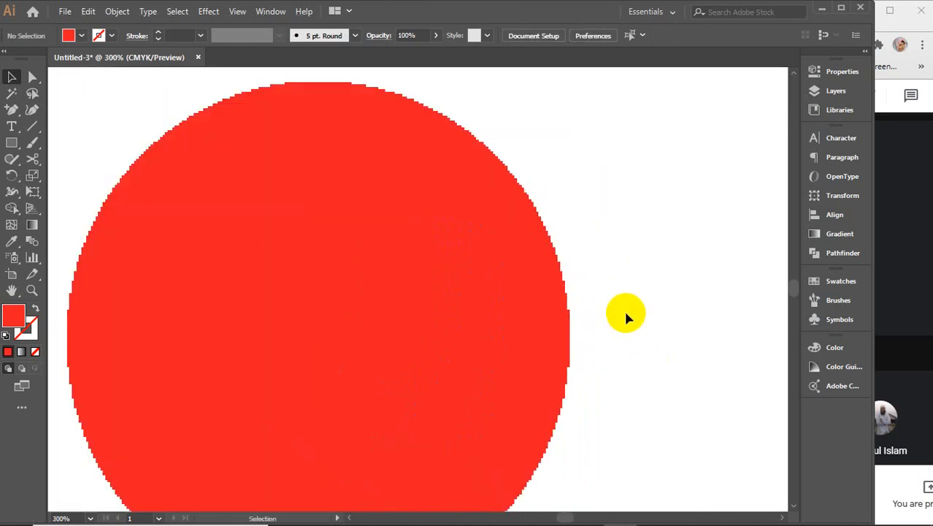
Undo the Rasterize effect to compare the circle's vector edge, and redo it
key("ctrl+z")
left_click(649, 289)
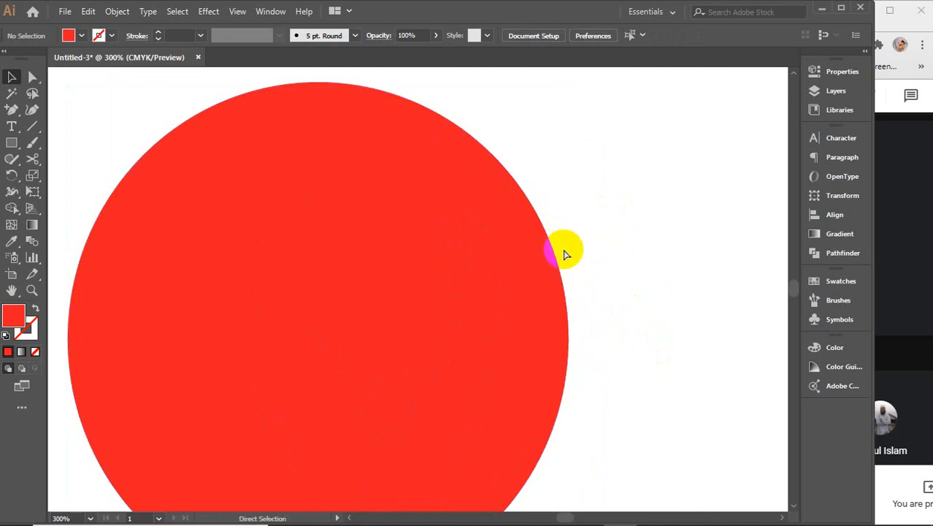
key("ctrl+shift+z")
left_click(639, 241)
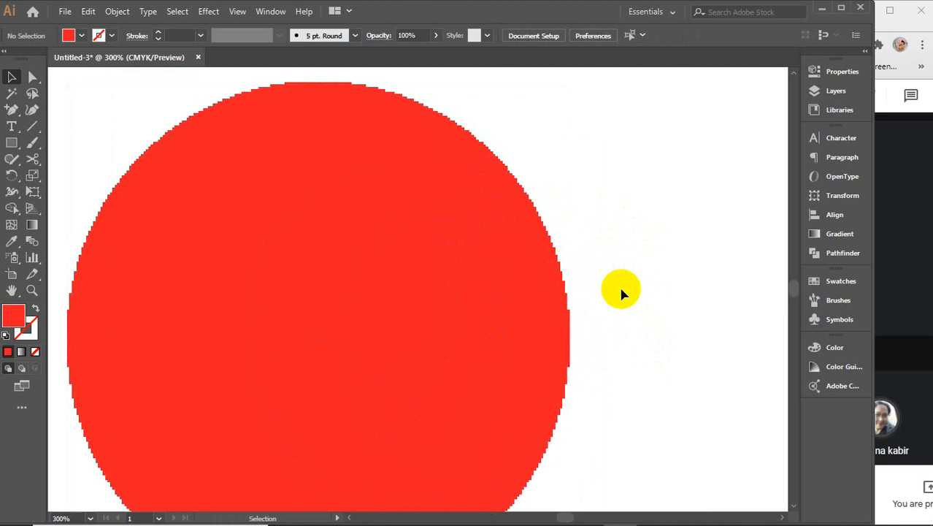
Delete the rasterized circle from the artboard
left_click(545, 292)
key("Delete")
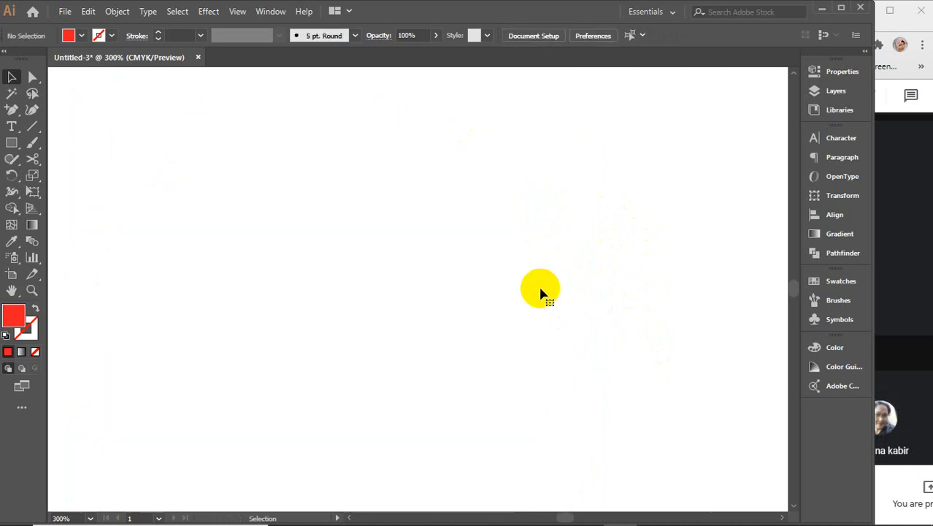
scroll(540, 292, "down", 2)
left_click_drag(603, 346, 531, 304)
left_click(209, 11)
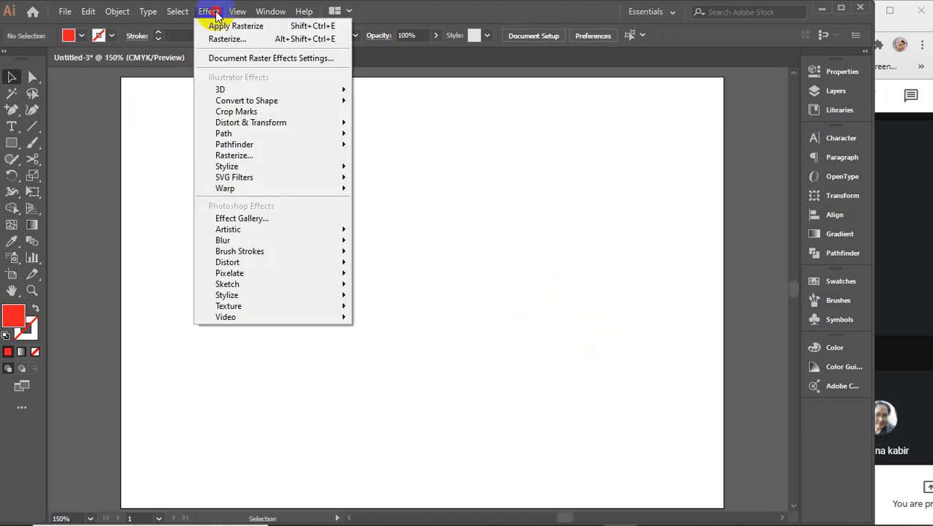
left_click(472, 213)
key("a")
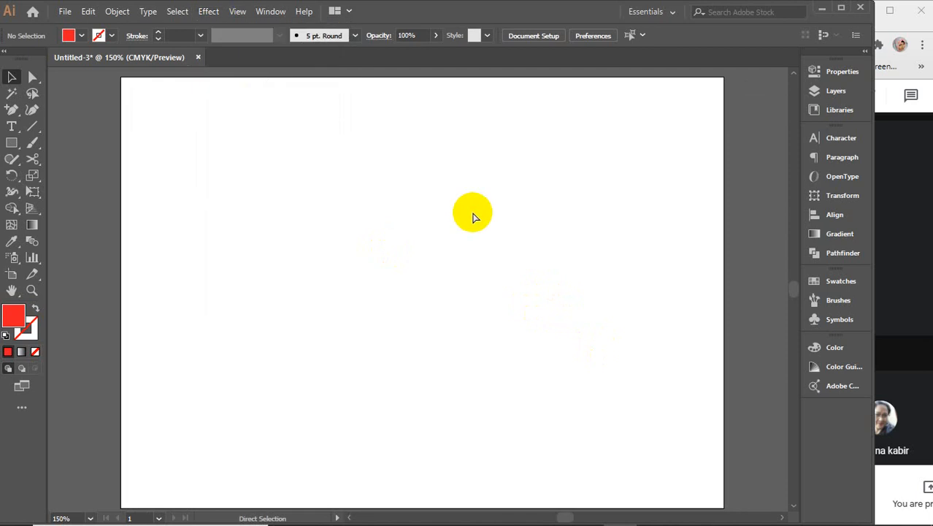
Undo back to the plain red vector circle
key("ctrl+z")
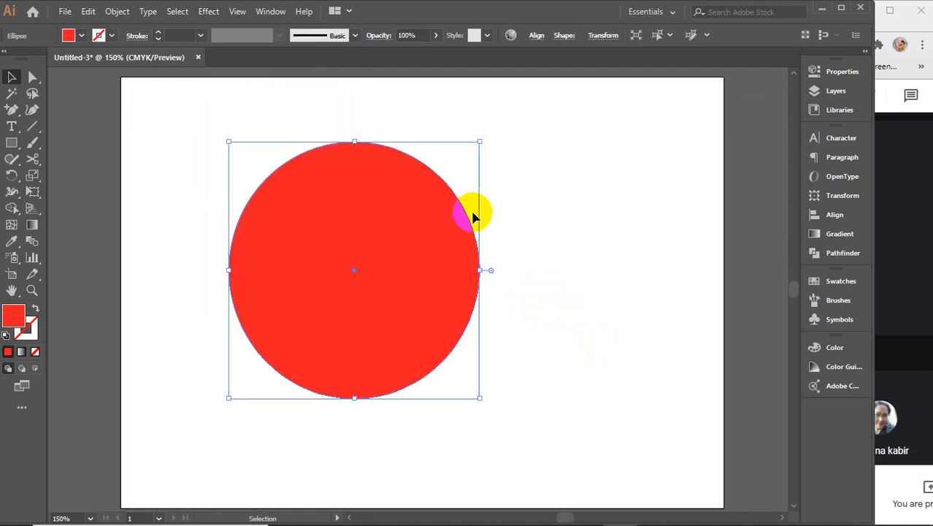
scroll(468, 218, "up", 1)
key("space")
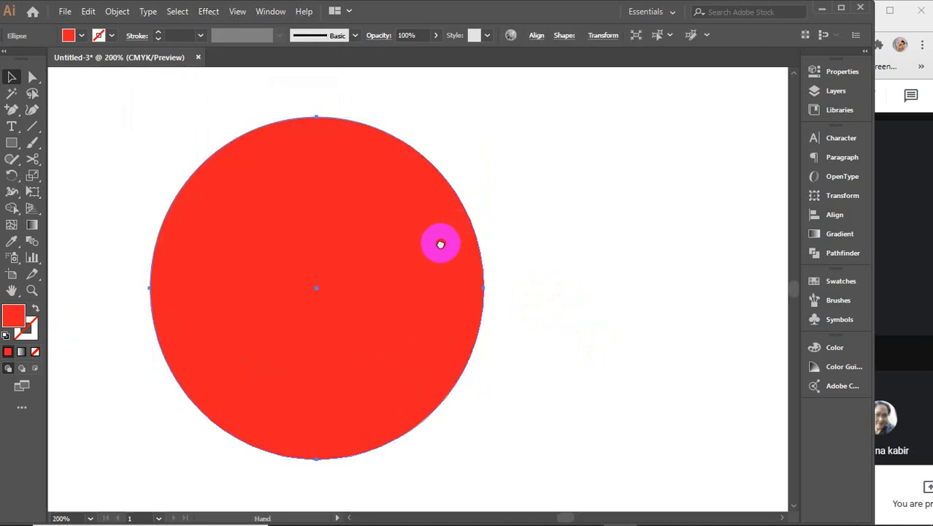
left_click_drag(440, 243, 431, 258)
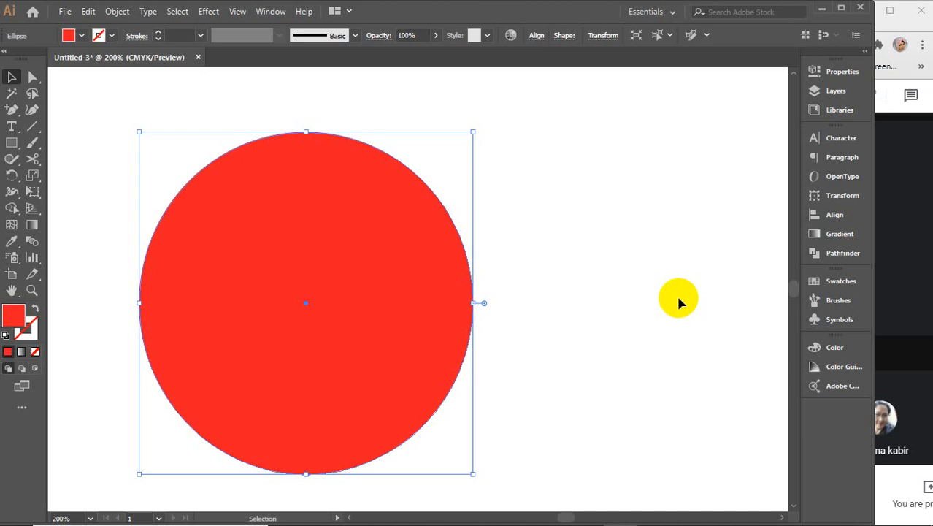
Start a Stylize Drop Shadow effect on the red circle with the preview on and the mode set to Normal
left_click(209, 12)
left_click(250, 171)
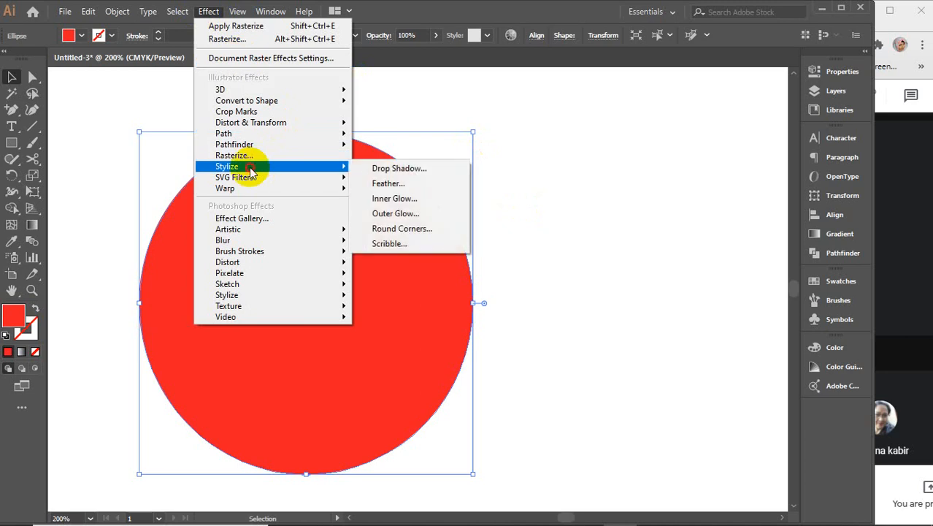
left_click(409, 168)
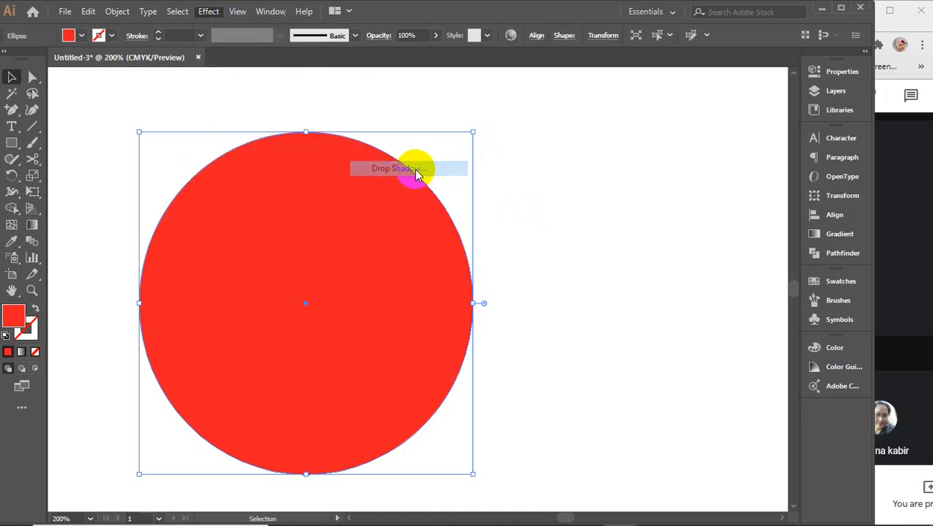
left_click_drag(646, 132, 673, 120)
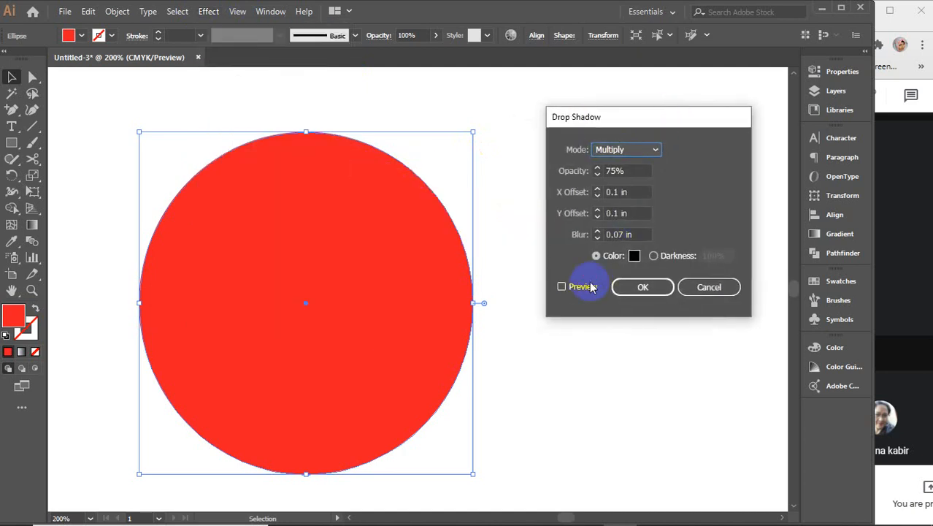
left_click(562, 287)
left_click(650, 150)
left_click(618, 164)
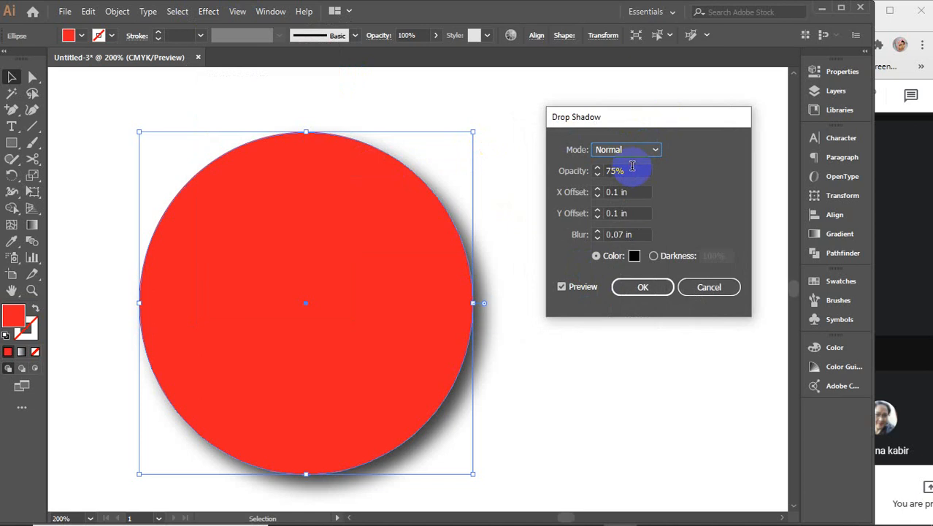
Set the shadow's opacity to 100% and its X offset, Y offset and blur to 0 in
key("Tab")
type("100")
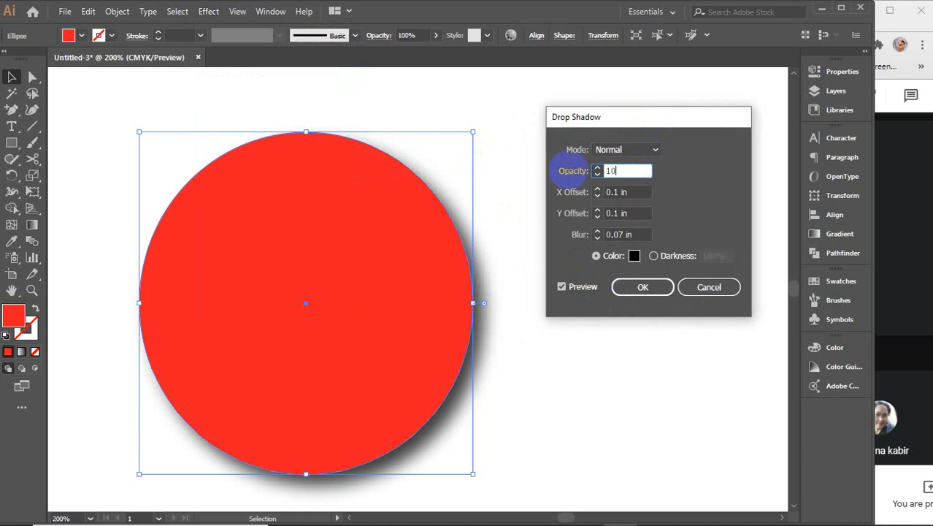
left_click(642, 192)
type("0")
left_click(625, 213)
type("0")
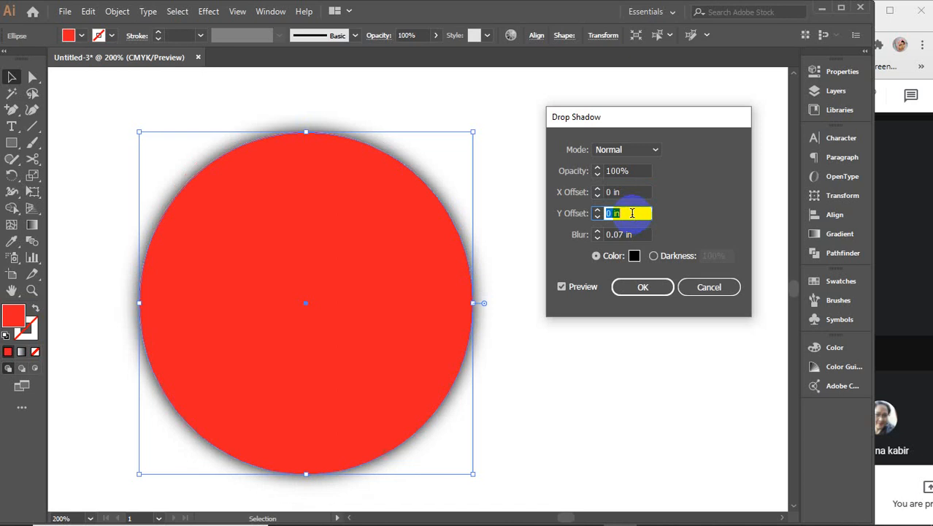
left_click(632, 233)
type("0")
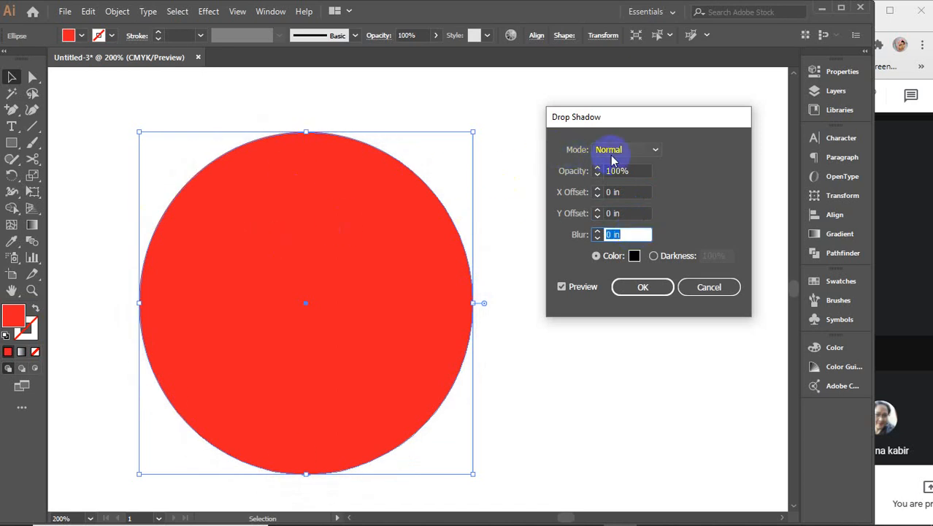
left_click(391, 254)
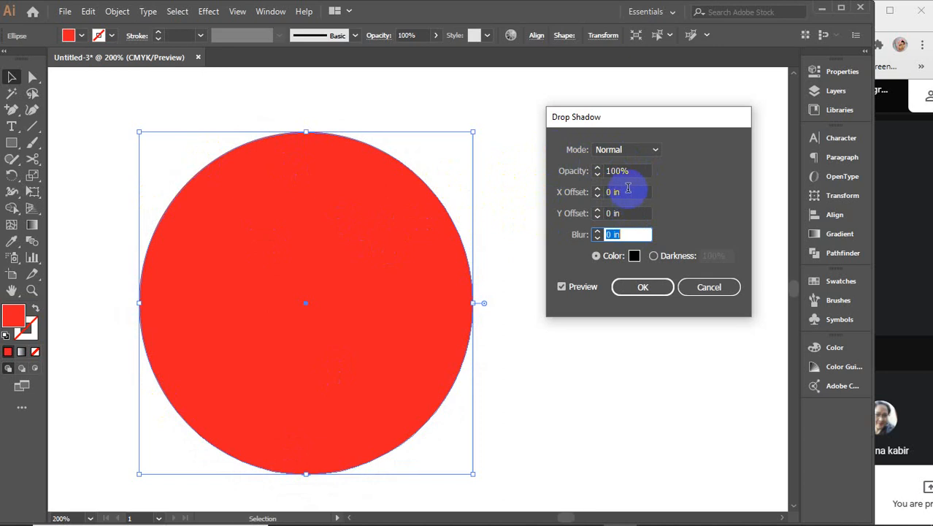
left_click(424, 180)
left_click(235, 257)
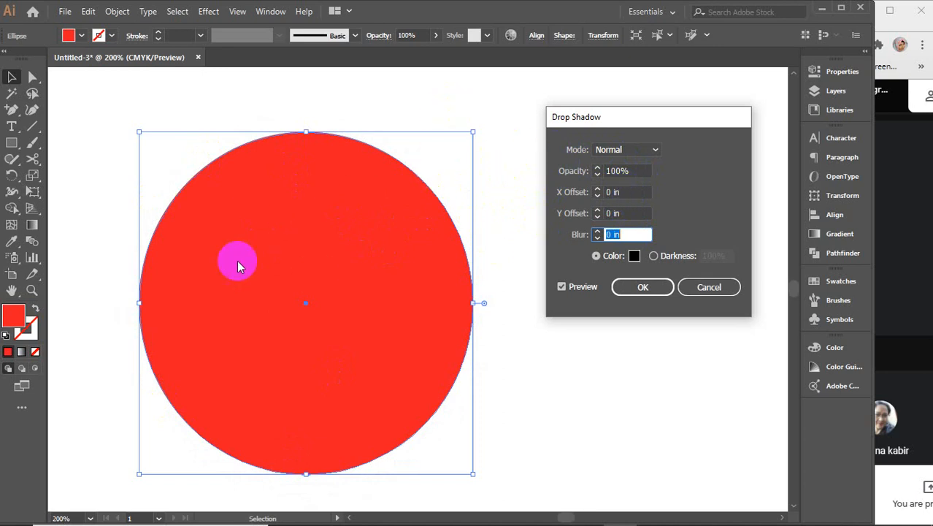
Try the shadow's X offset at 0.4 in and -0.4 in, and return it to 0 in
left_click(627, 191)
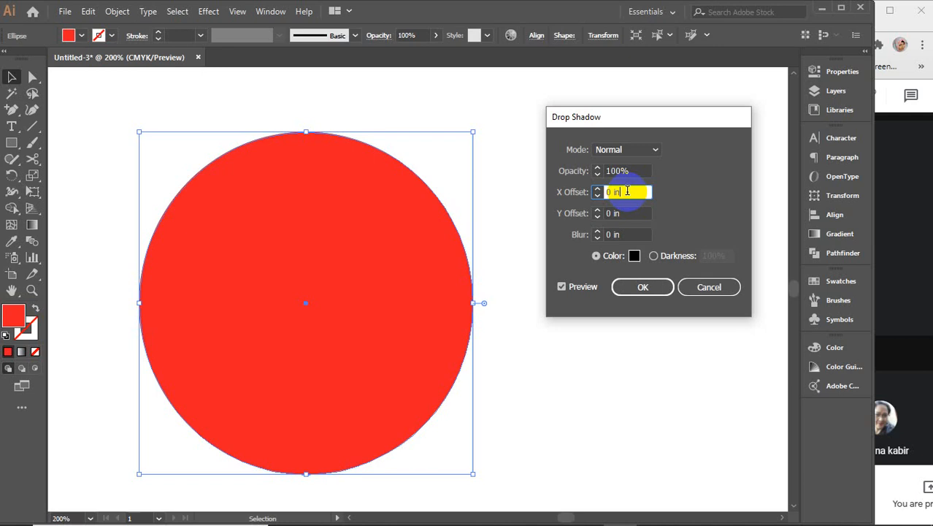
key("Up")
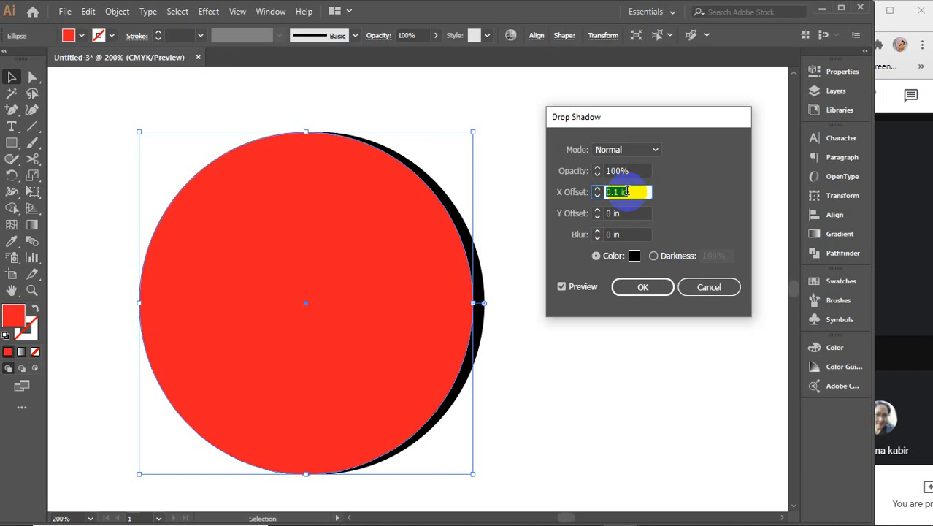
key("Up")
key("Up")
key("Up")
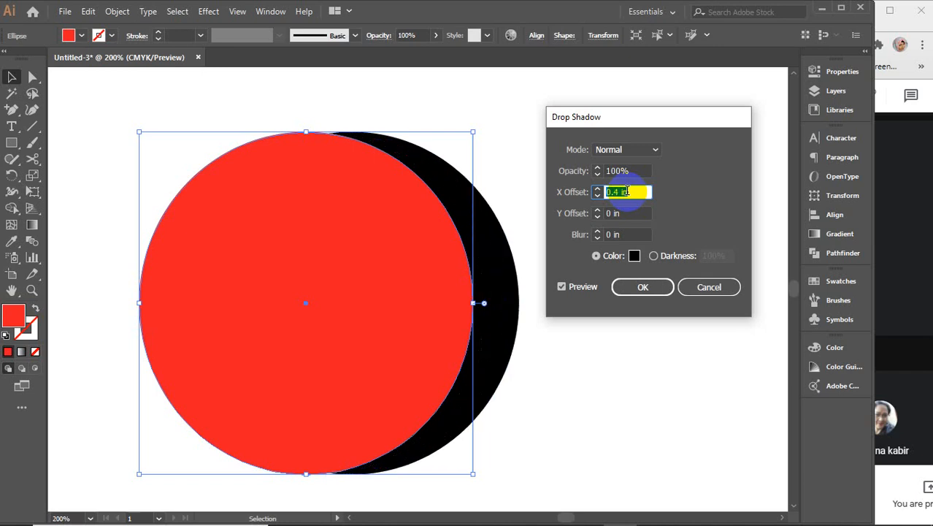
key("Down")
key("Down")
key("Down")
key("Down")
key("Down")
key("Down")
key("Down")
key("Down")
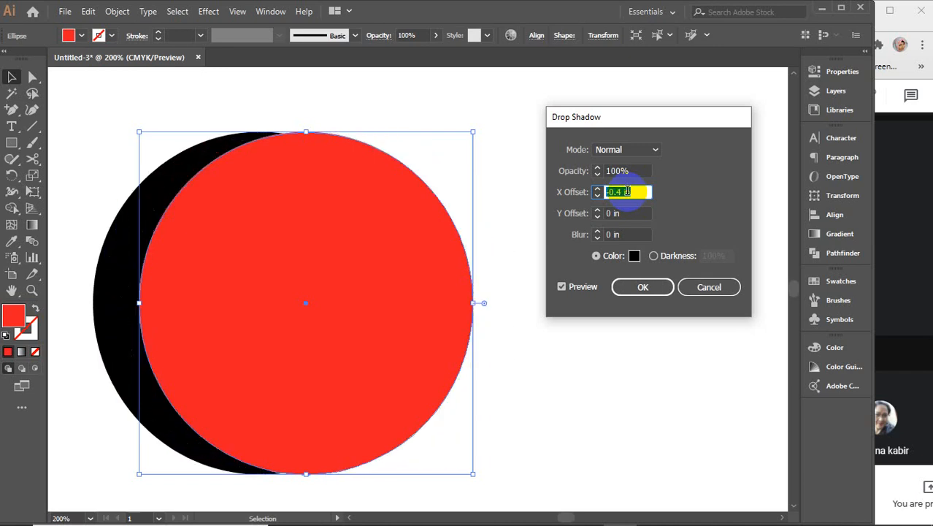
key("Up")
key("Up")
key("Up")
key("Up")
Try the shadow's Y offset at 0.3 in and at a negative value, and return it to 0 in
left_click(626, 212)
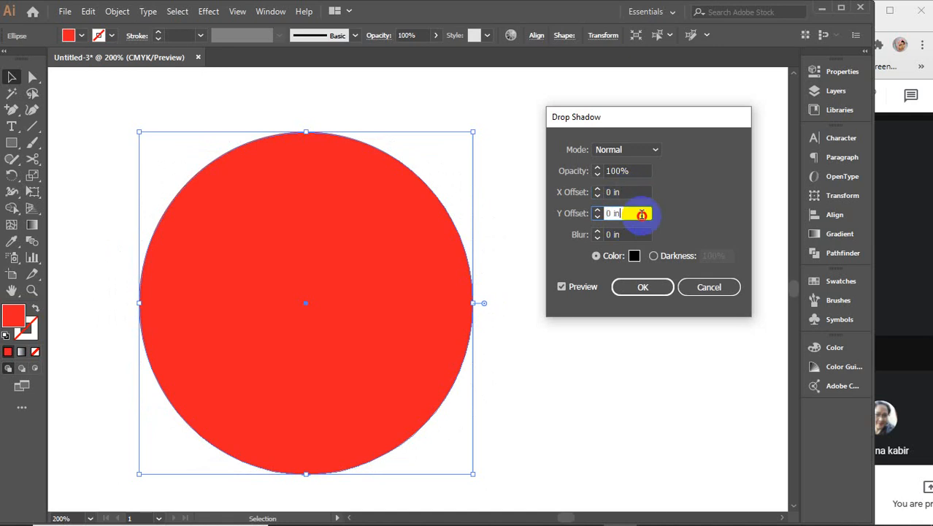
key("Up")
key("Up")
key("Up")
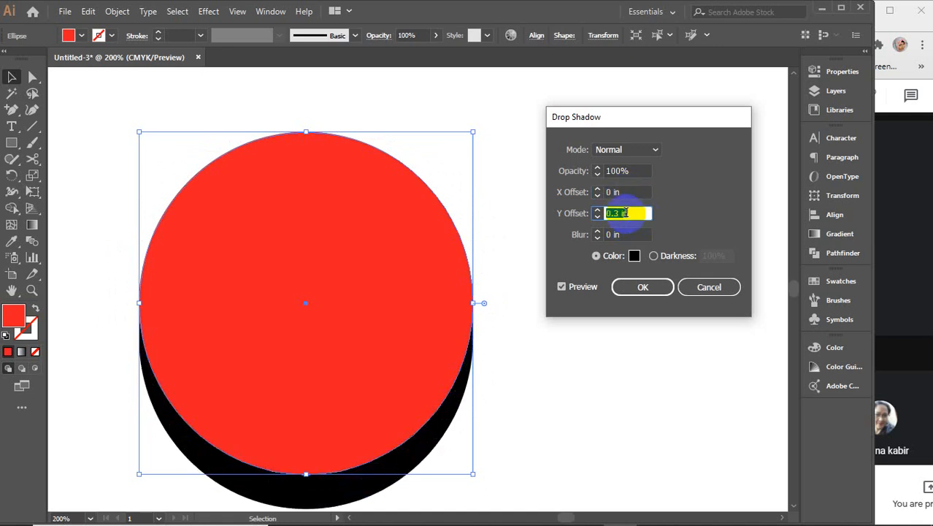
key("Down")
key("Down")
key("Down")
key("Down")
key("Down")
key("Down")
key("Up")
key("Up")
key("Up")
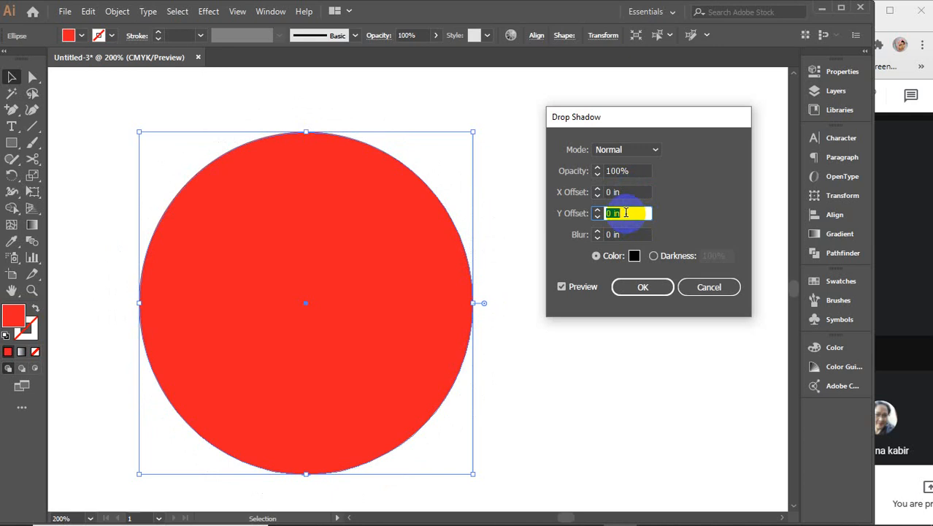
Set both the X offset and the Y offset of the shadow to 0.1 in
left_click(625, 190)
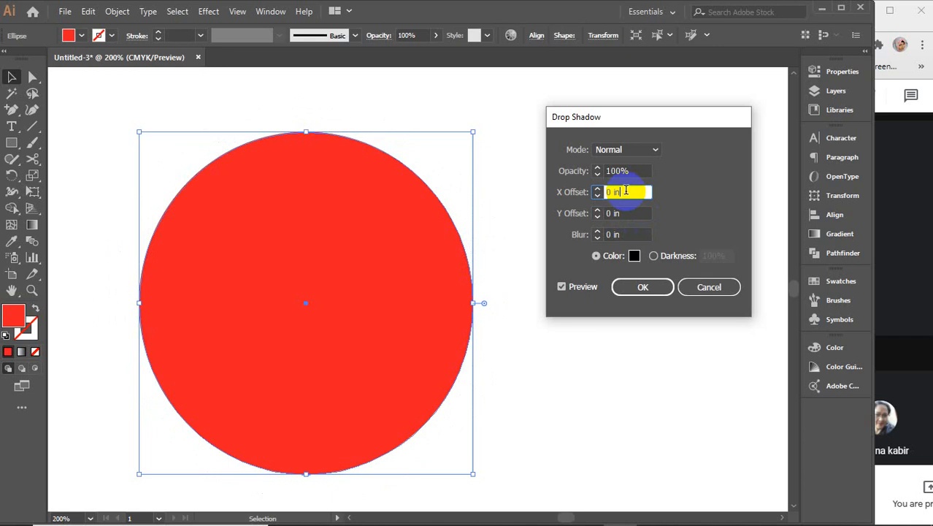
key("Up")
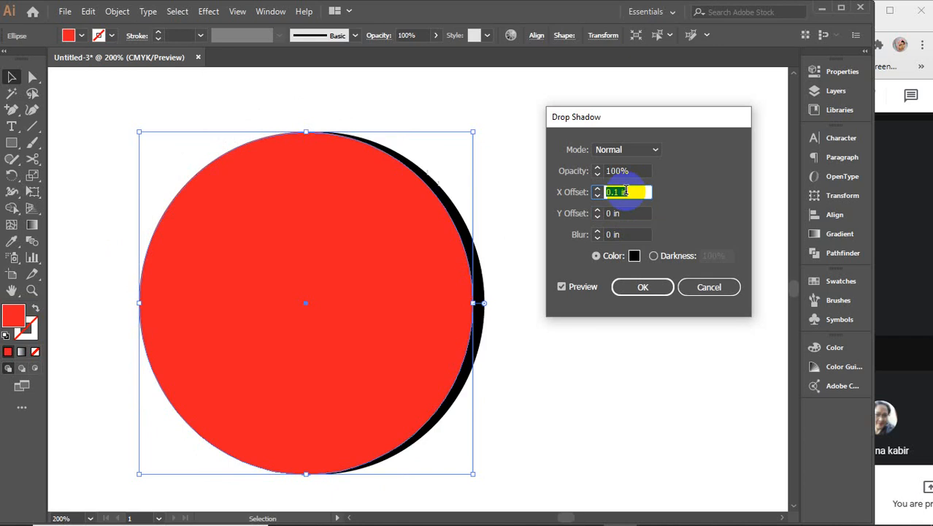
left_click(628, 213)
key("Up")
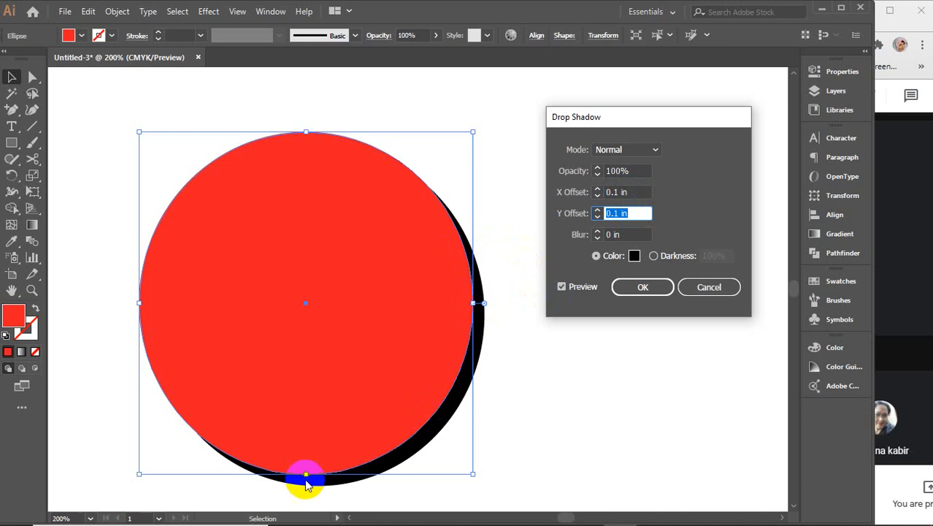
Try raising the shadow's blur step by step up to 2 in
left_click(631, 234)
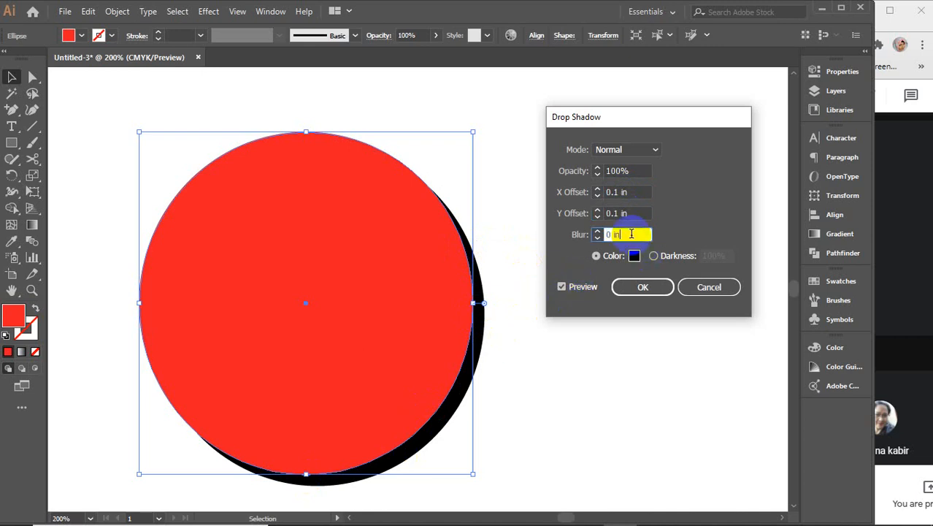
key("Up")
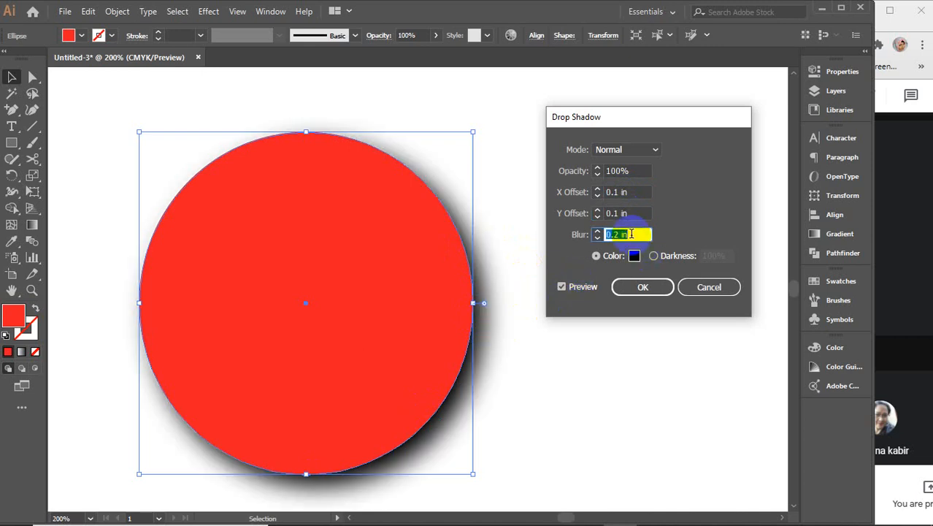
key("Up")
key("Up")
key("Up")
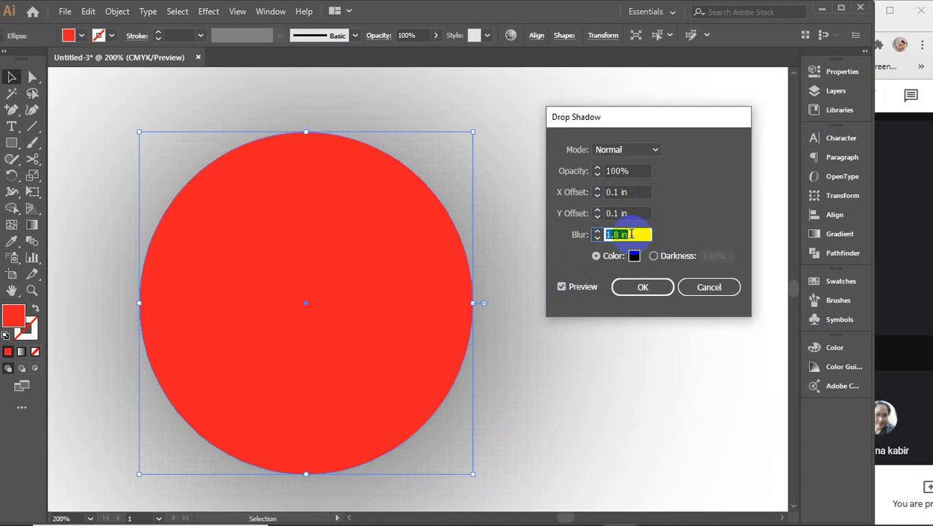
key("Up")
key("Up")
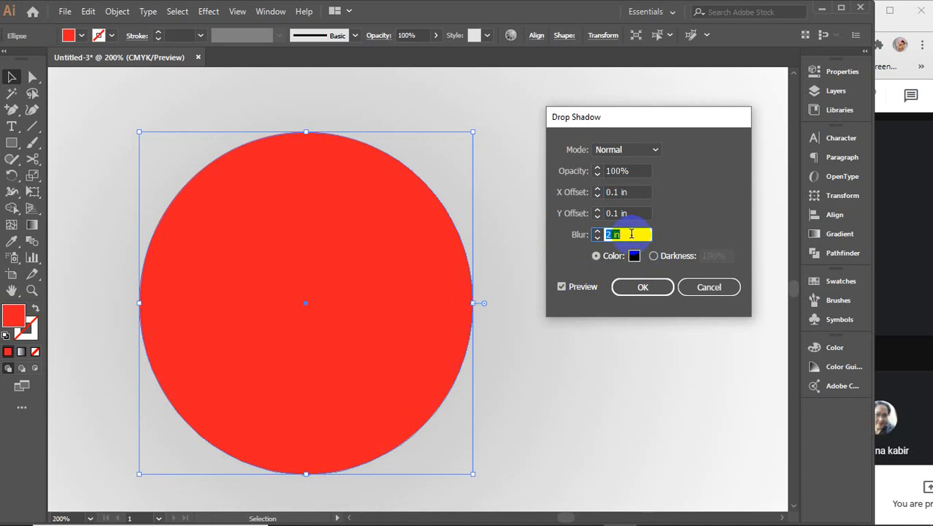
Reduce the shadow's blur to 0.1 in
key("Down")
key("Down")
key("Down")
key("Down")
key("Down")
key("Down")
key("Down")
key("Down")
key("Down")
key("Down")
key("Down")
key("Down")
key("Down")
key("Down")
key("Down")
key("Down")
key("Down")
key("Down")
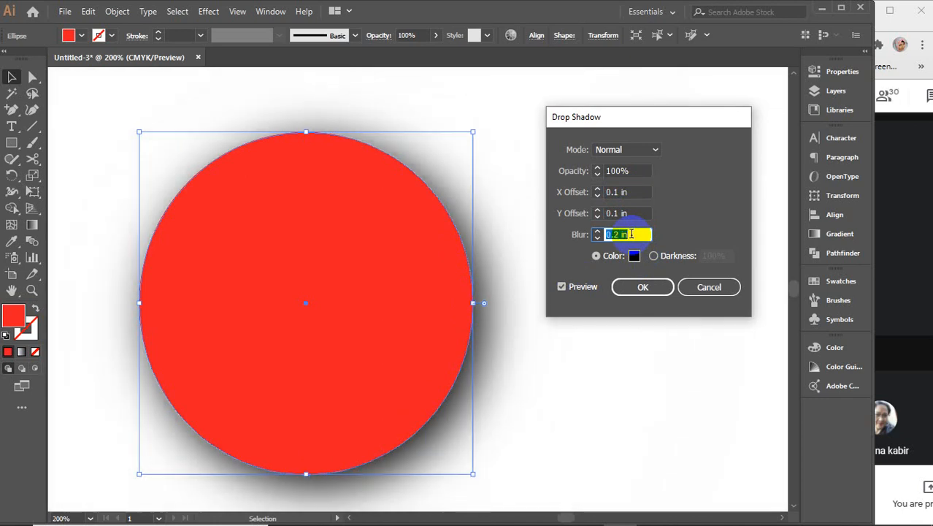
key("Down")
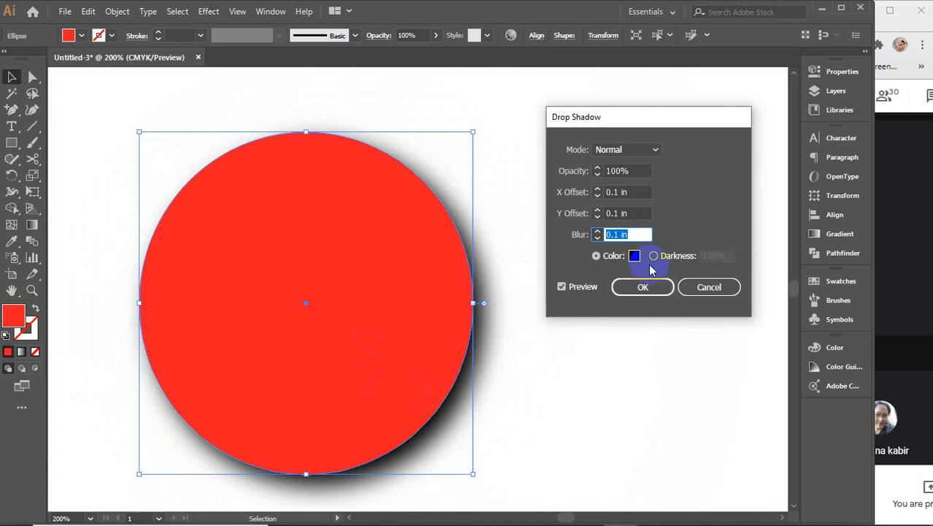
Try a pinkish red (ff0049) as the shadow color
left_click(634, 256)
left_click_drag(632, 255, 678, 126)
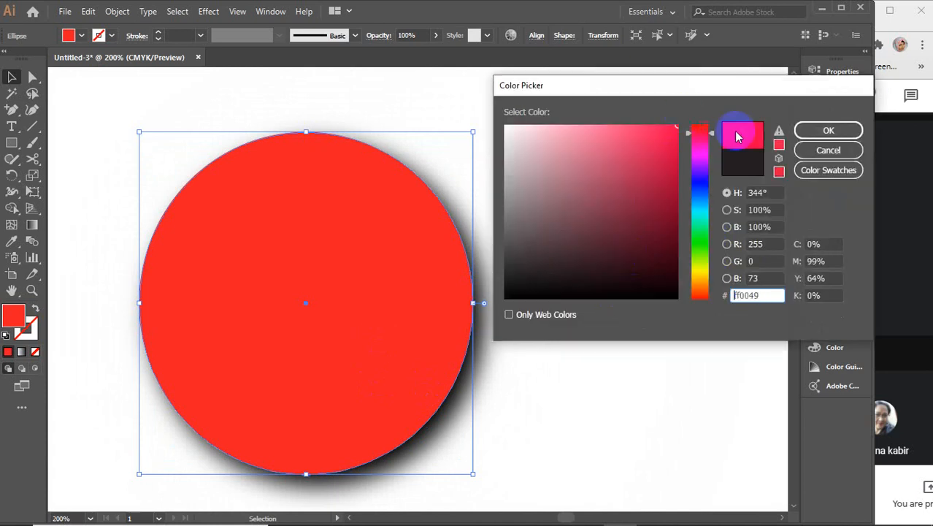
left_click(828, 130)
Change the shadow color to green (00ff06)
left_click(634, 259)
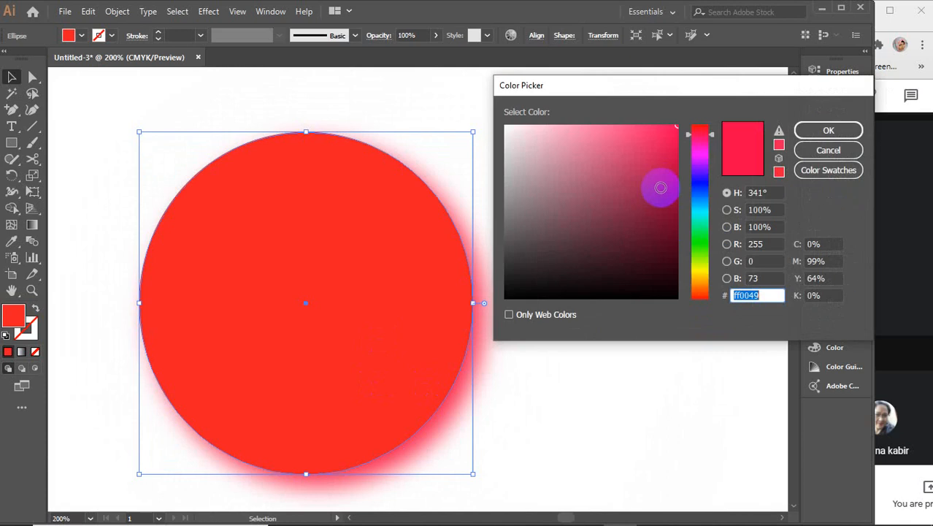
left_click(700, 155)
left_click(705, 246)
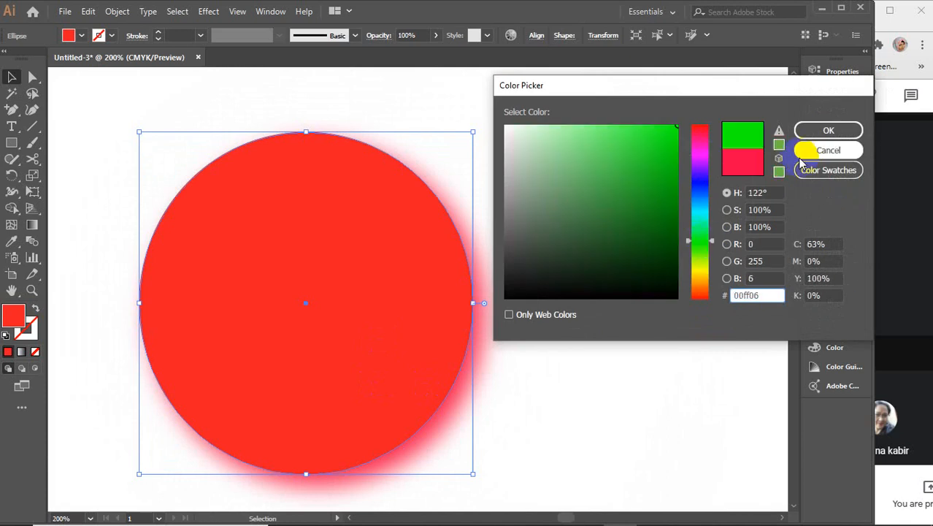
left_click(828, 130)
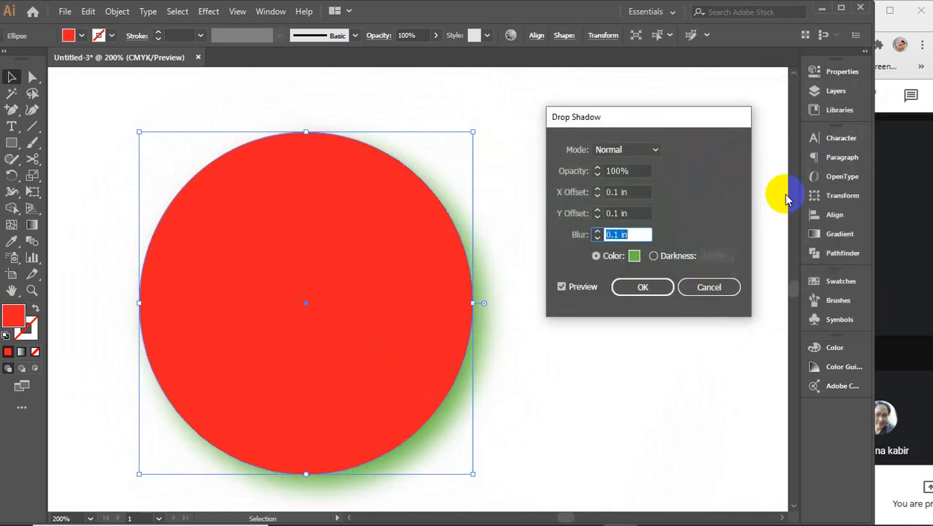
Switch the shadow from a color to Darkness and try lowering it to 65% and raising it to 95%
left_click(654, 256)
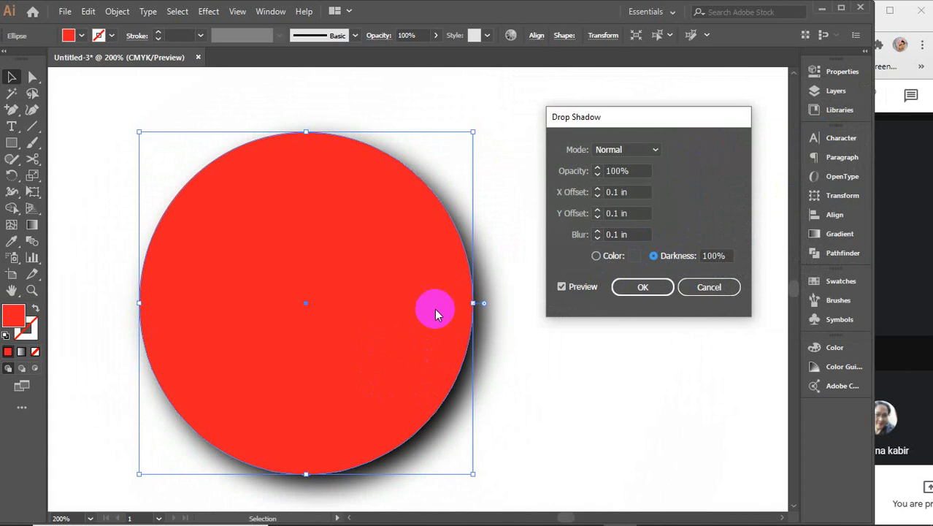
left_click(731, 255)
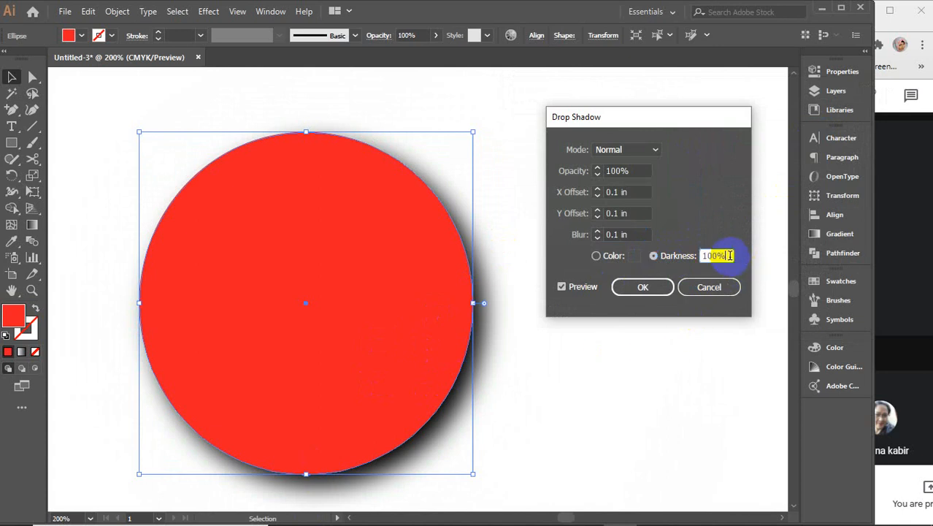
scroll(731, 256, "down", 5)
scroll(729, 255, "down", 3)
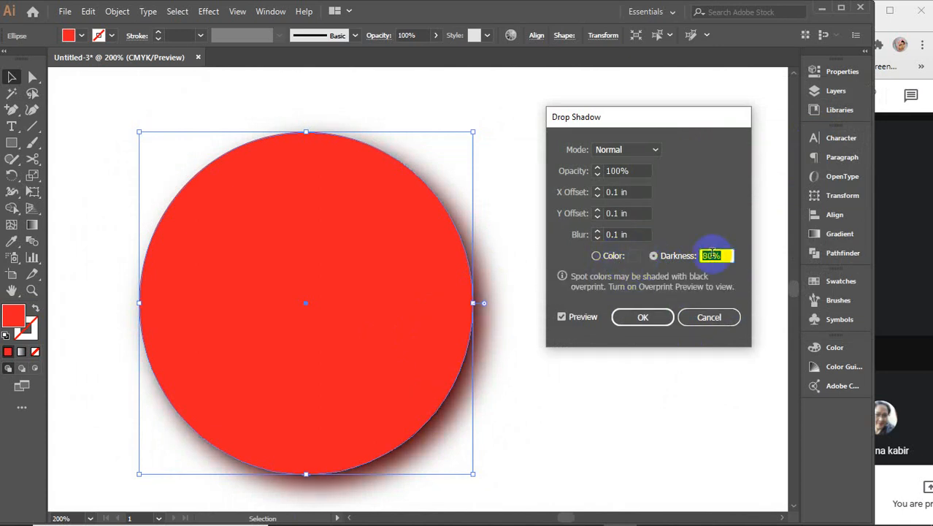
scroll(712, 255, "down", 2)
scroll(712, 255, "down", 1)
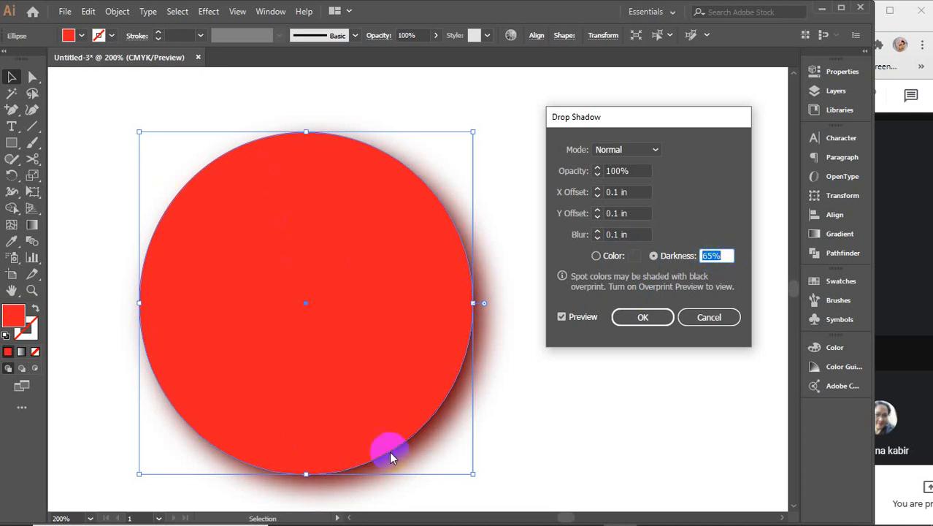
scroll(712, 255, "up", 12)
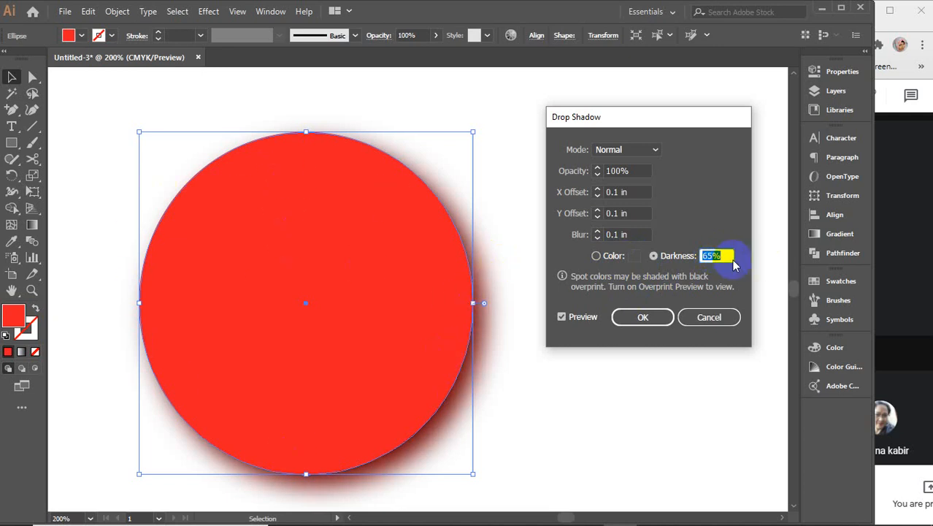
scroll(732, 257, "up", 20)
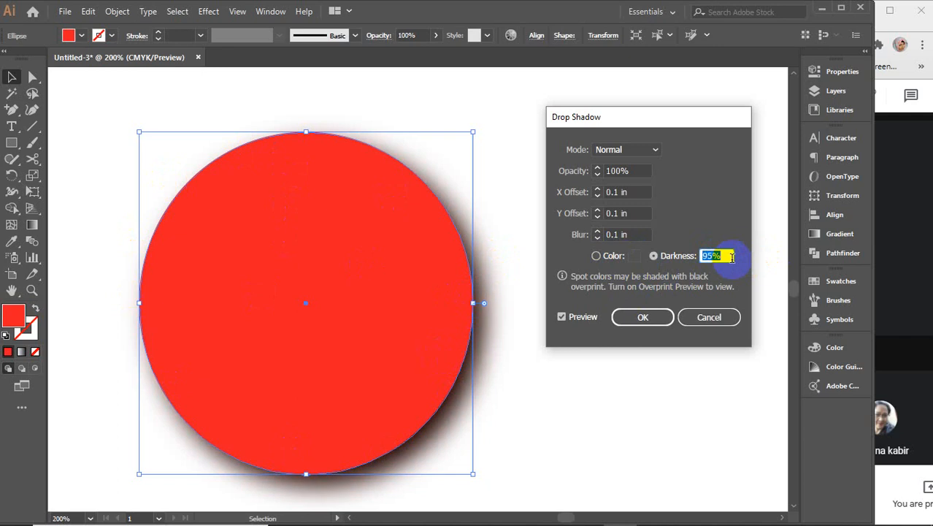
Switch the shadow back to a color and set it to black (000000)
left_click(595, 256)
left_click(635, 257)
left_click_drag(667, 208, 681, 306)
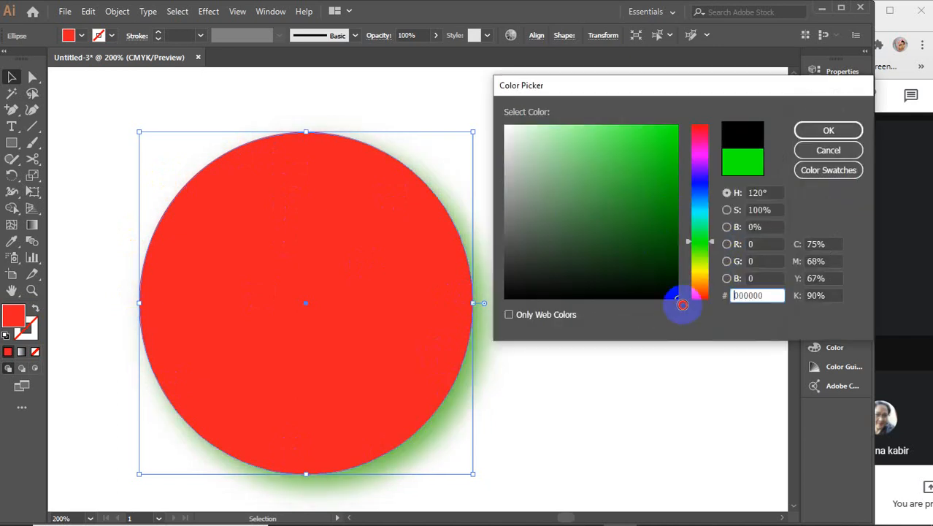
left_click(823, 132)
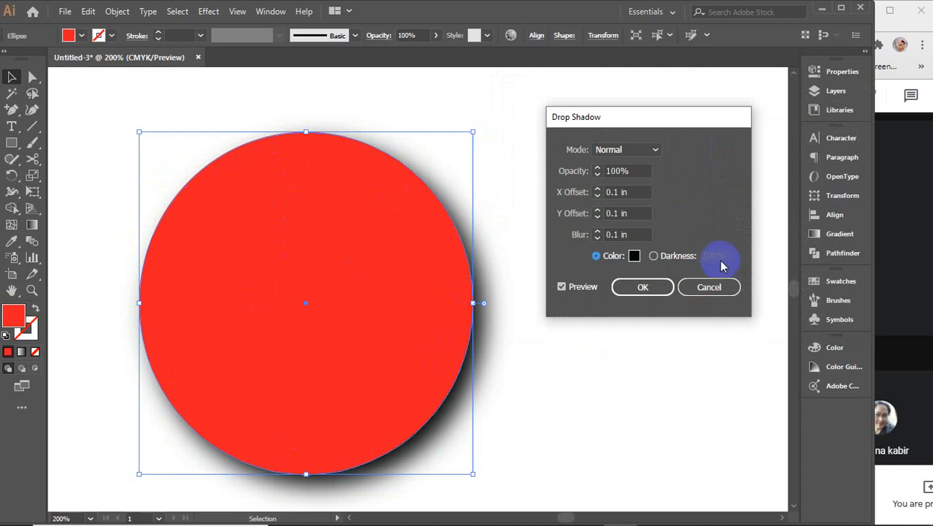
Try shadow X offsets from 0.4 in to negative values, ending at -0.1 in, and cancel the Drop Shadow effect
left_click(635, 192)
key("Up")
key("Up")
key("Up")
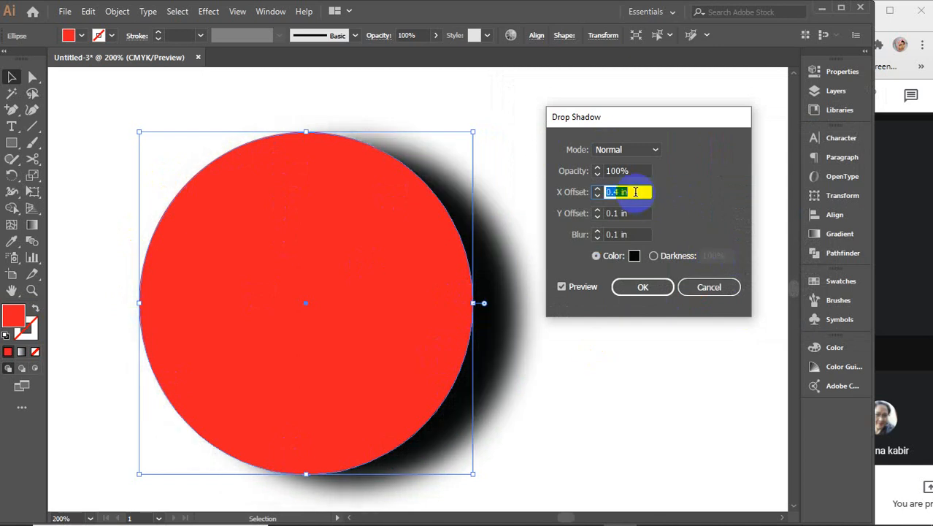
key("Down")
key("Down")
key("Down")
key("Down")
key("Down")
key("Down")
key("Down")
key("Down")
key("Up")
key("Up")
key("Up")
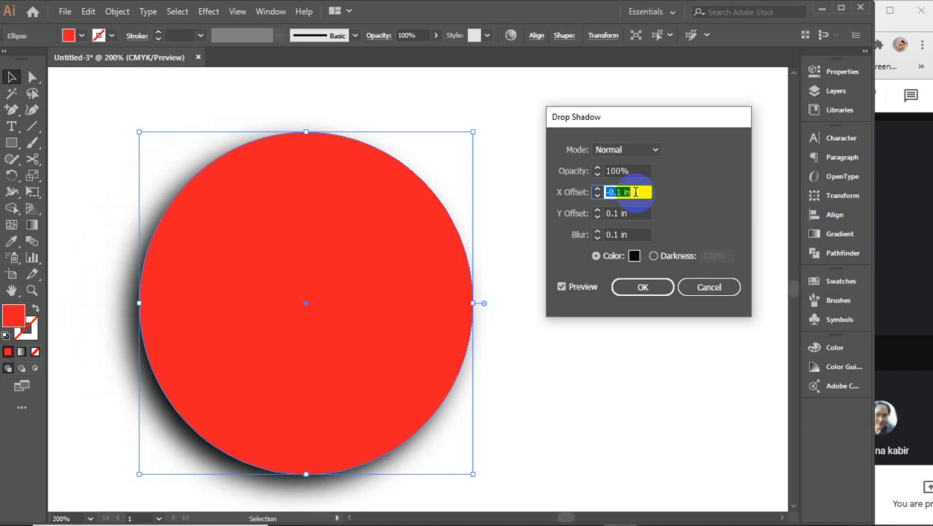
left_click(713, 290)
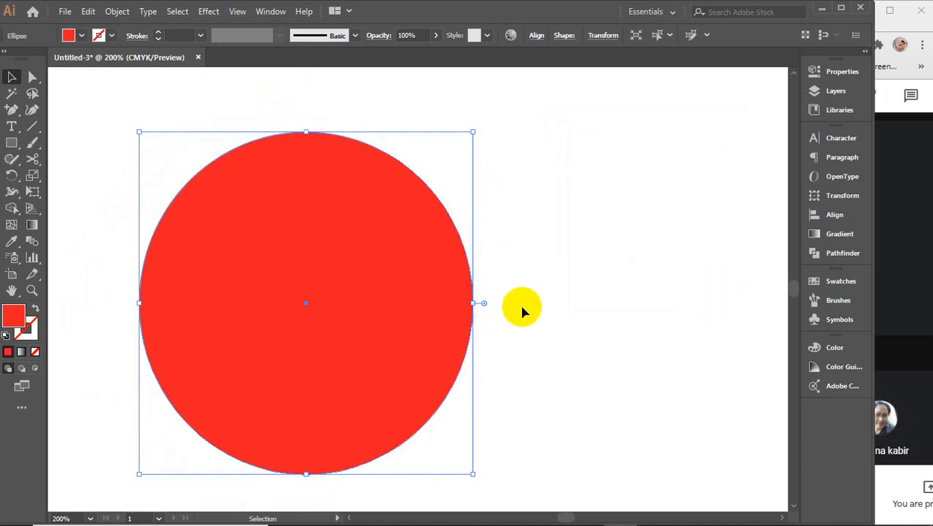
Preview a Multiply Drop Shadow on the circle, try different opacities down to 40%, and cancel the effect
left_click(208, 10)
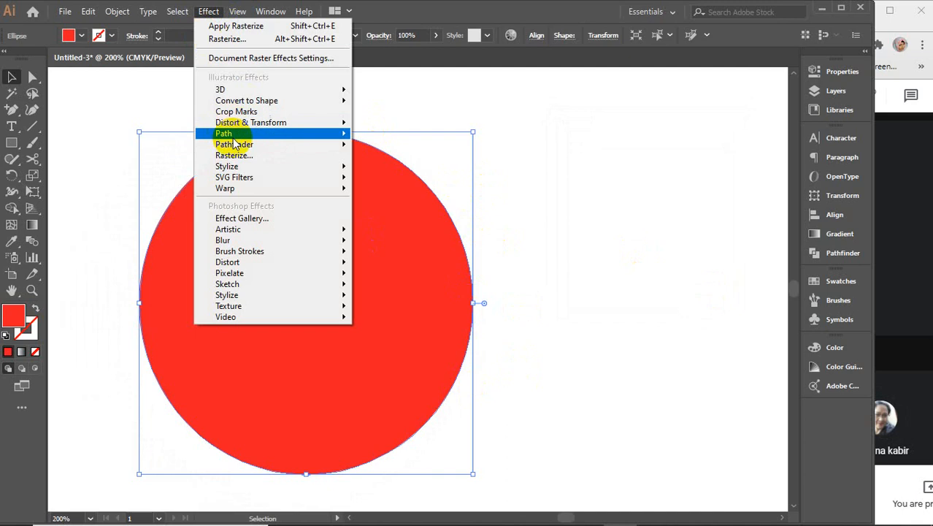
mouse_move(234, 165)
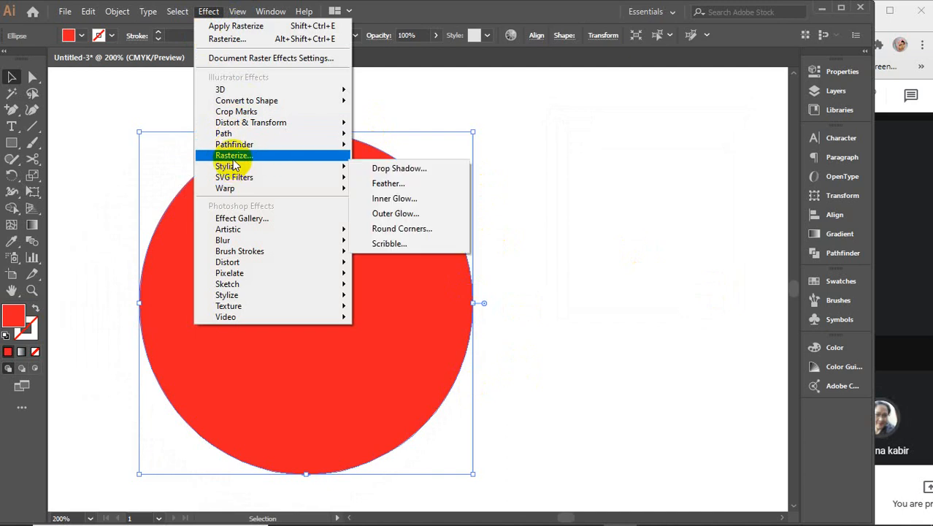
left_click(406, 168)
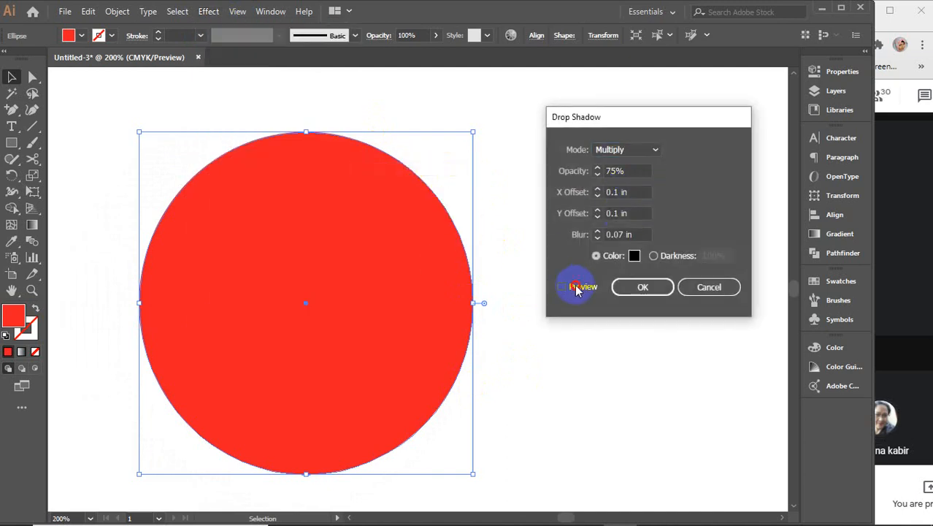
left_click(562, 287)
left_click(632, 170)
scroll(635, 170, "up", 8)
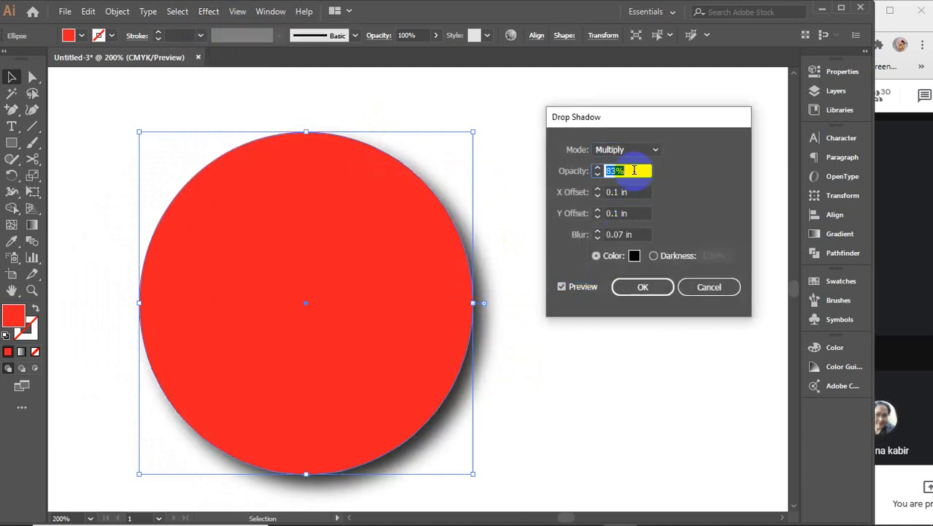
scroll(635, 170, "up", 17)
scroll(626, 173, "down", 15)
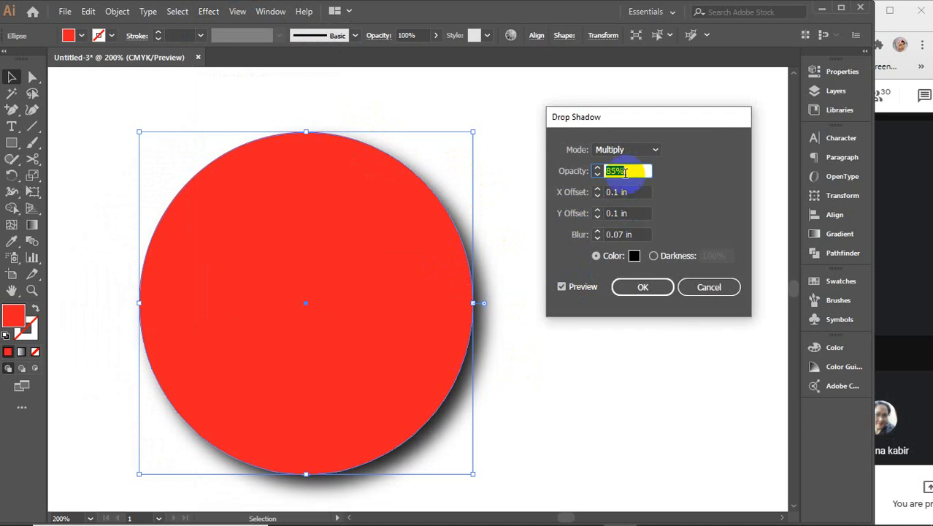
scroll(625, 172, "down", 20)
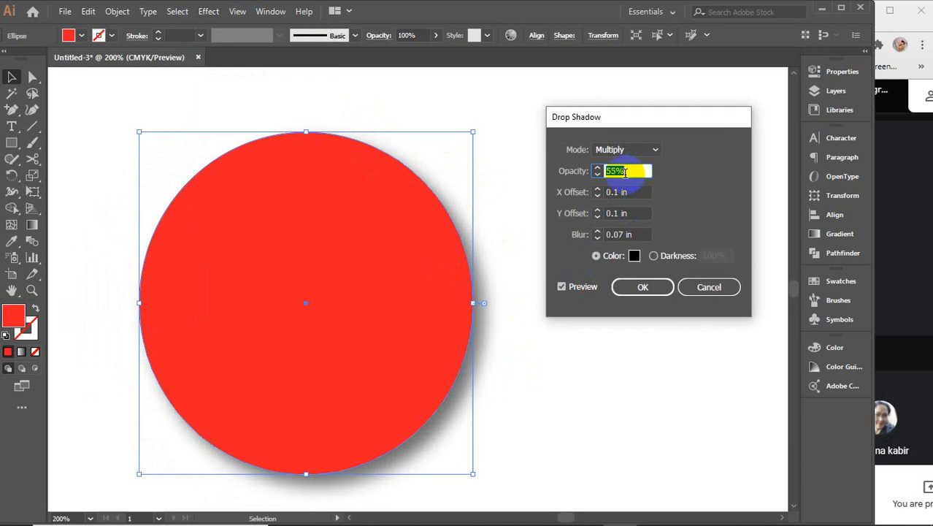
scroll(625, 172, "down", 15)
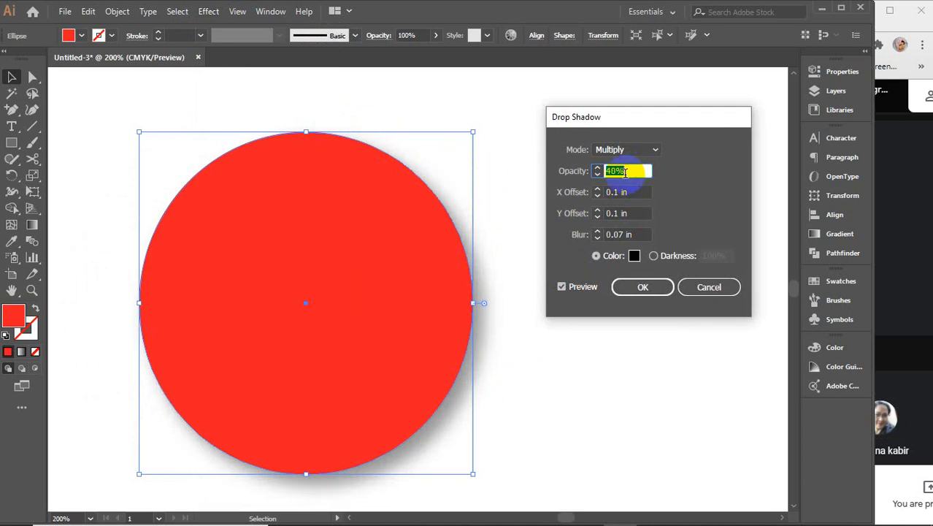
left_click(717, 289)
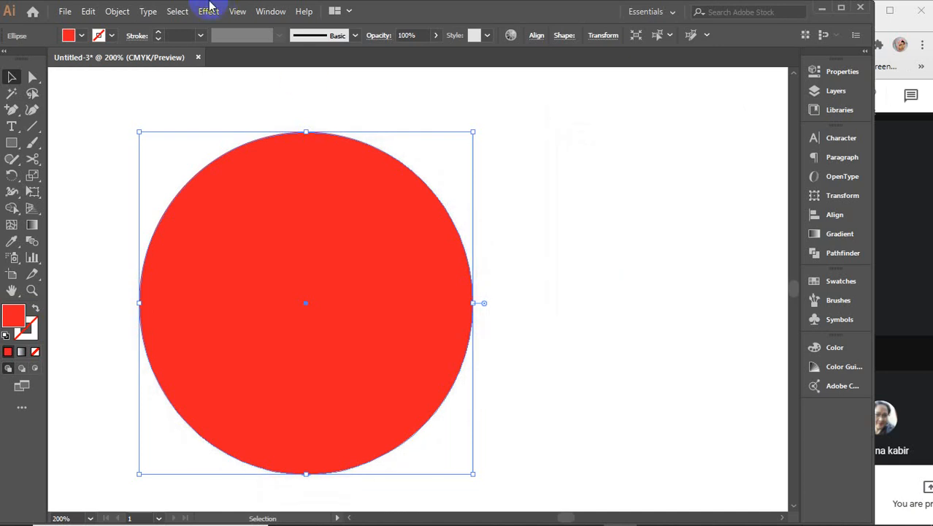
Preview a Feather effect on the red circle with a 0.2 in radius
left_click(208, 12)
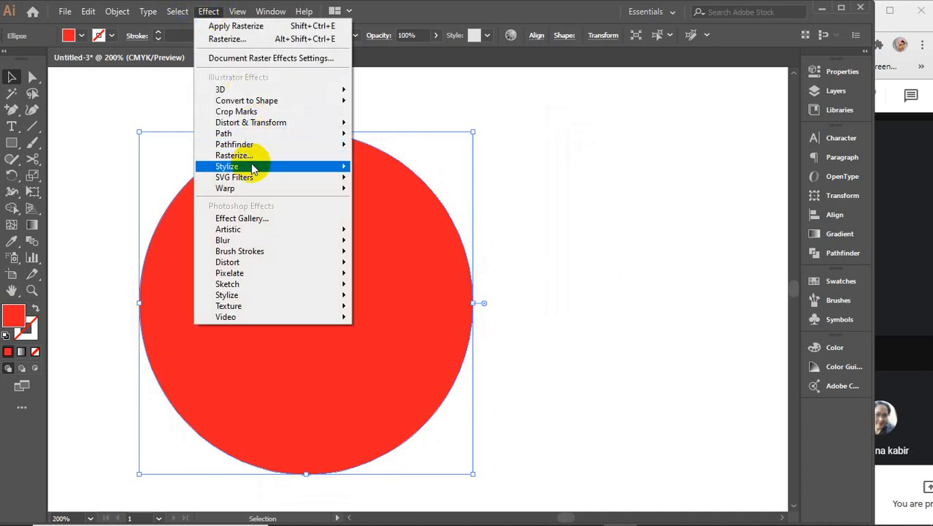
mouse_move(252, 168)
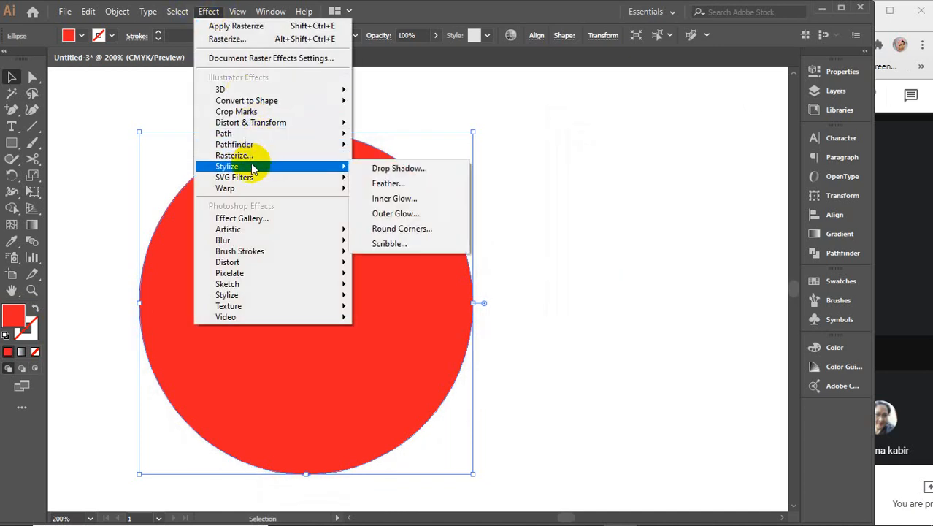
left_click(387, 183)
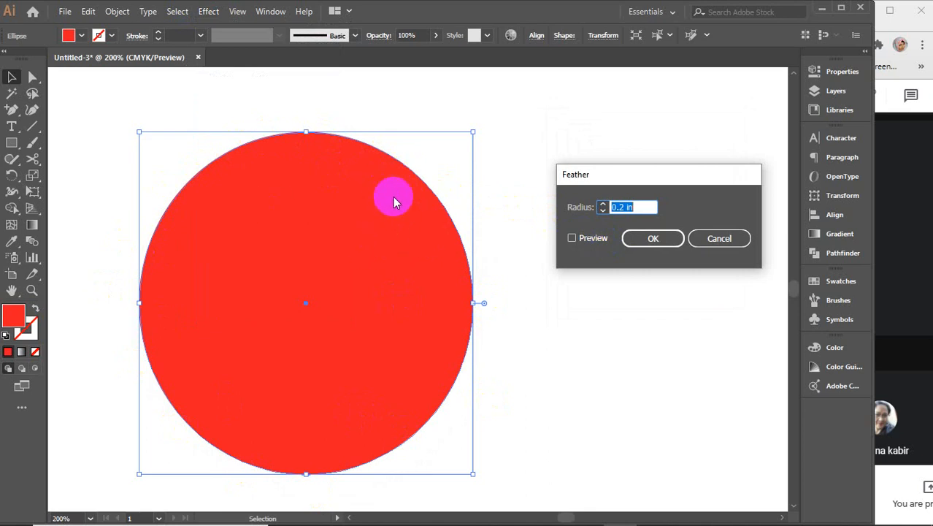
left_click(572, 238)
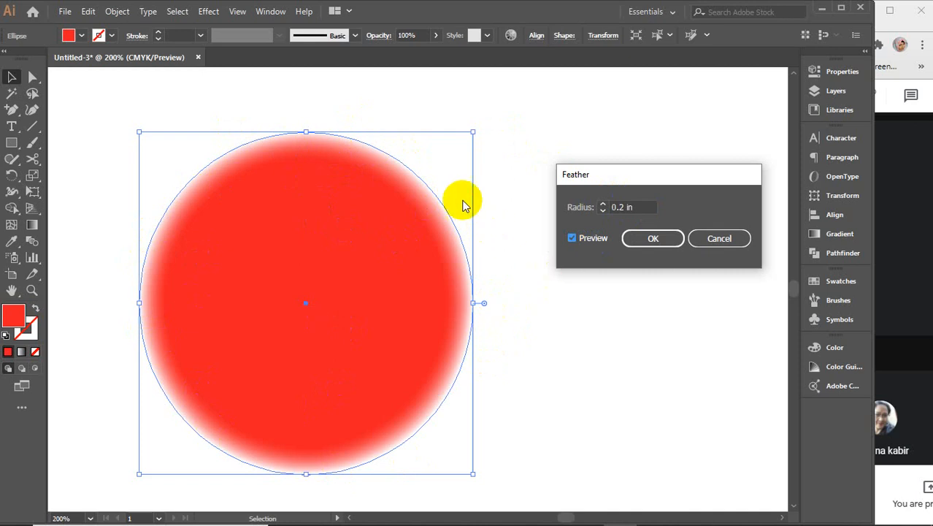
Try raising the feather radius step by step up to 1.6 in
double_click(647, 208)
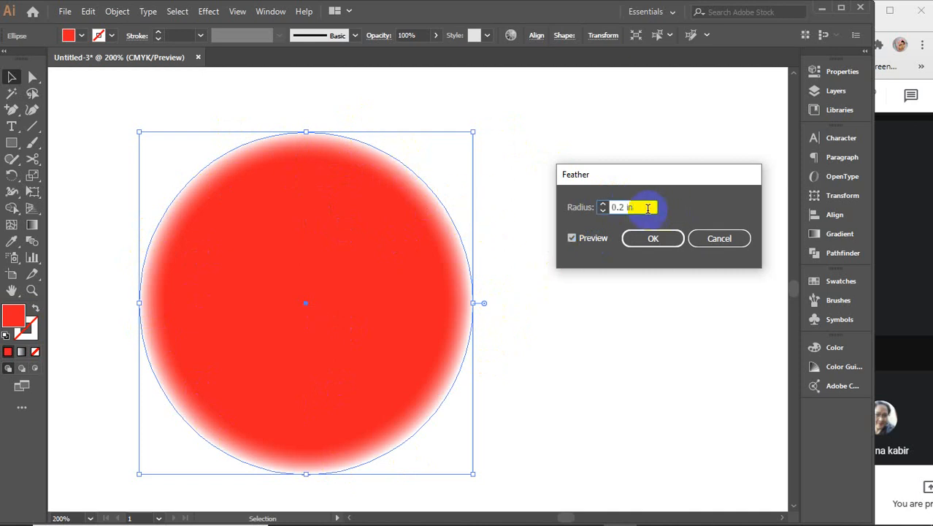
type("0")
key("Tab")
key("Up")
key("Up")
key("Up")
key("Up")
key("Up")
key("Up")
key("Up")
key("Up")
key("Up")
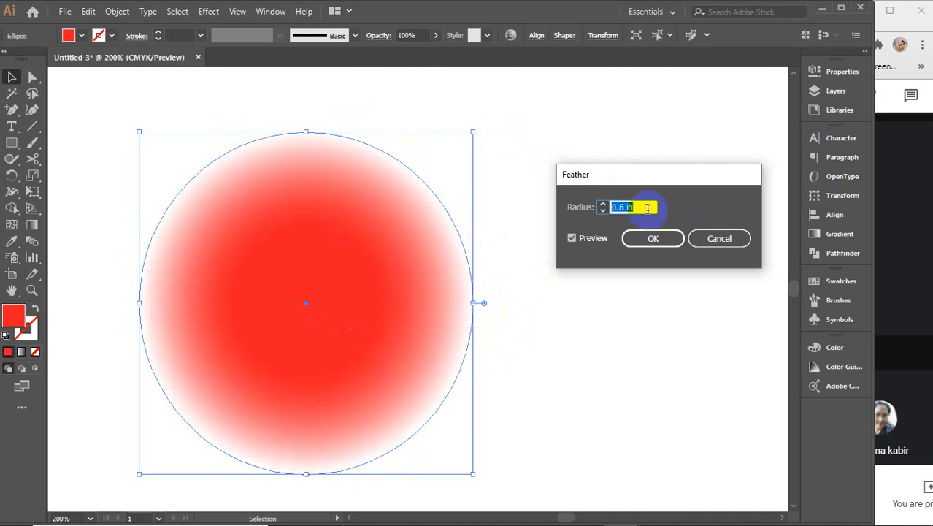
key("Up")
key("Up")
key("Up")
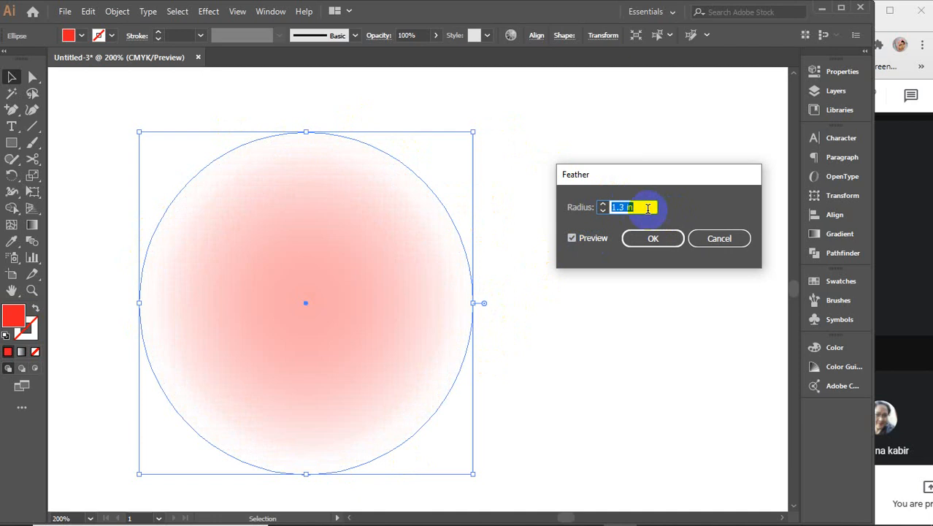
key("shift+Up")
key("shift+Down")
key("shift+Down")
key("shift+Down")
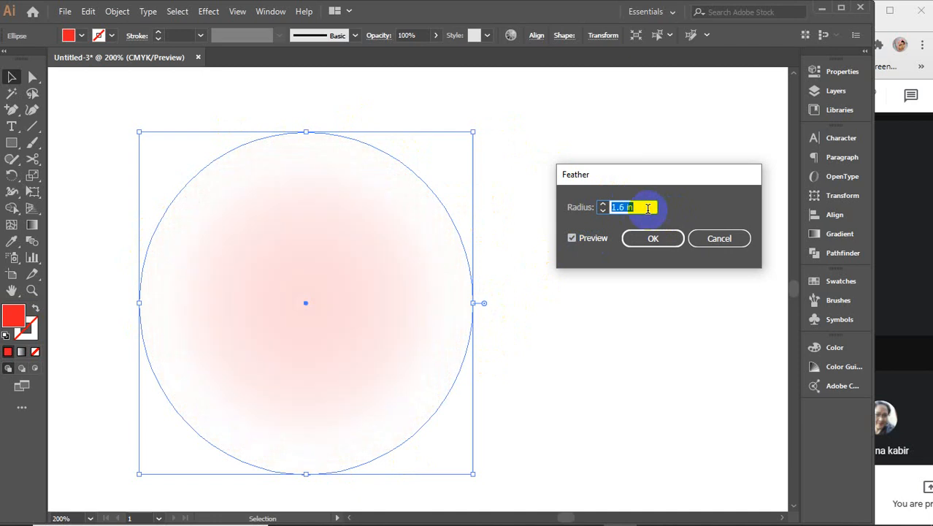
Reduce the feather radius to 0.1 in and cancel the Feather effect
key("Up")
key("Up")
key("Up")
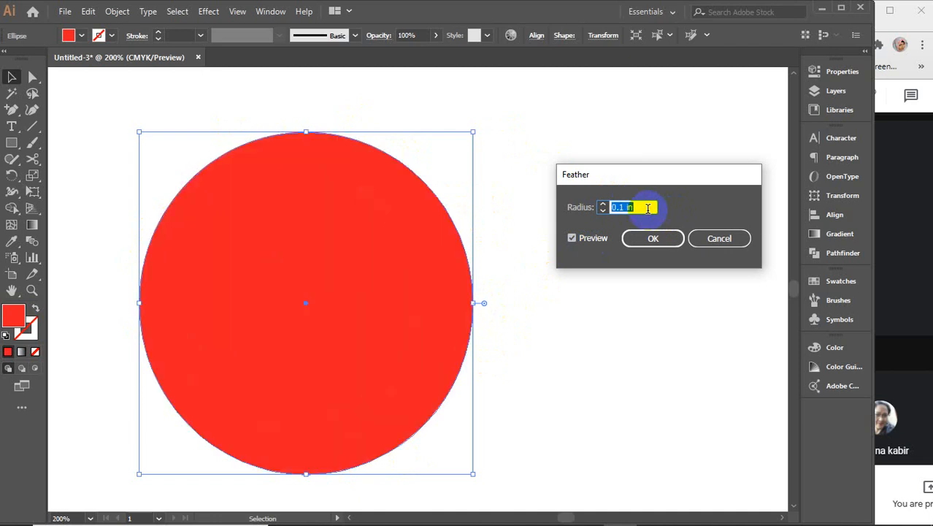
left_click(719, 241)
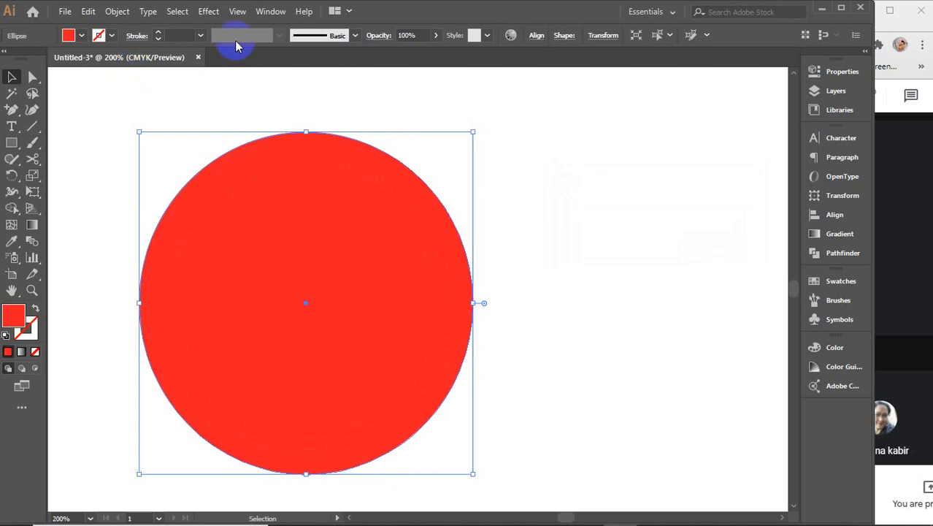
Preview an Inner Glow on the red circle using Normal mode and 100% opacity
left_click(208, 11)
mouse_move(255, 167)
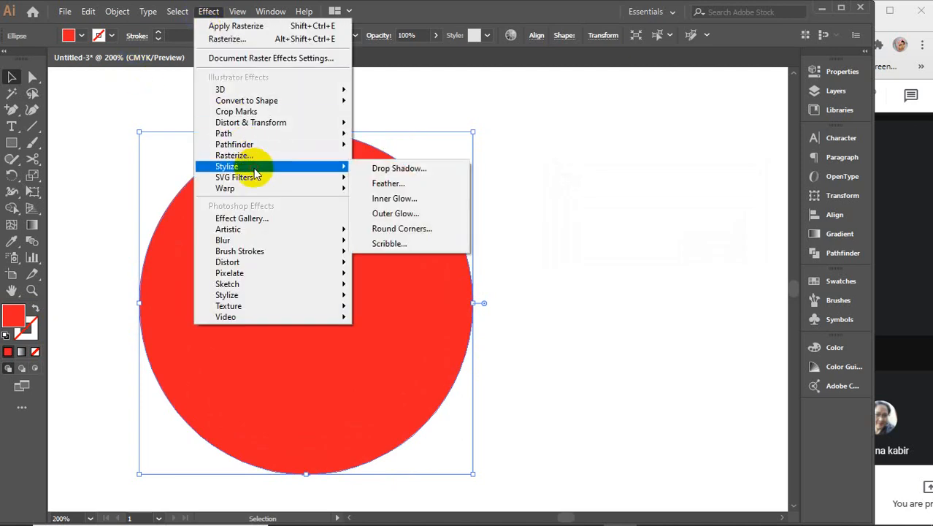
left_click(379, 197)
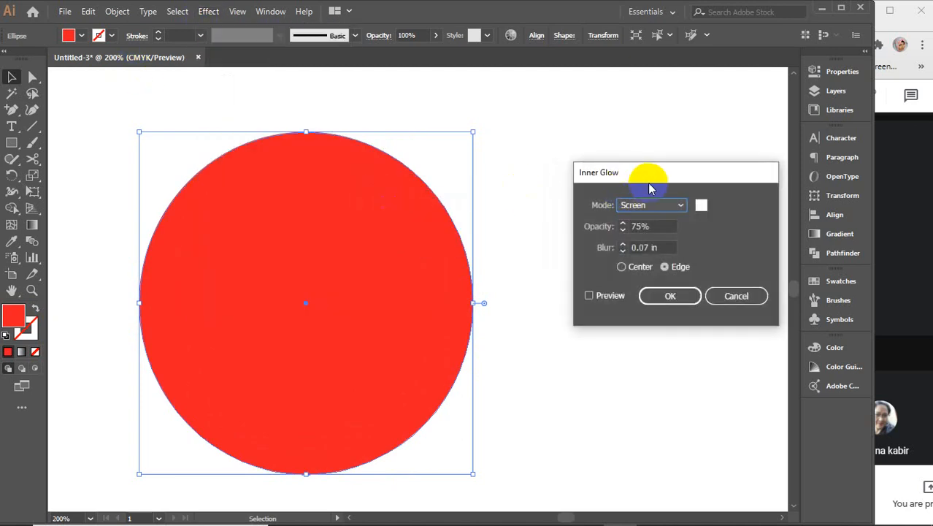
left_click_drag(648, 176, 647, 143)
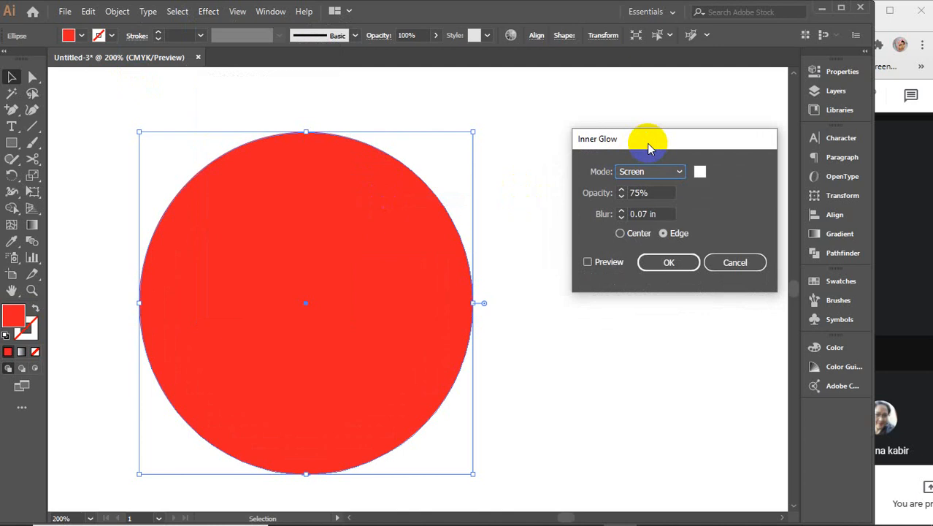
left_click(670, 172)
left_click(665, 187)
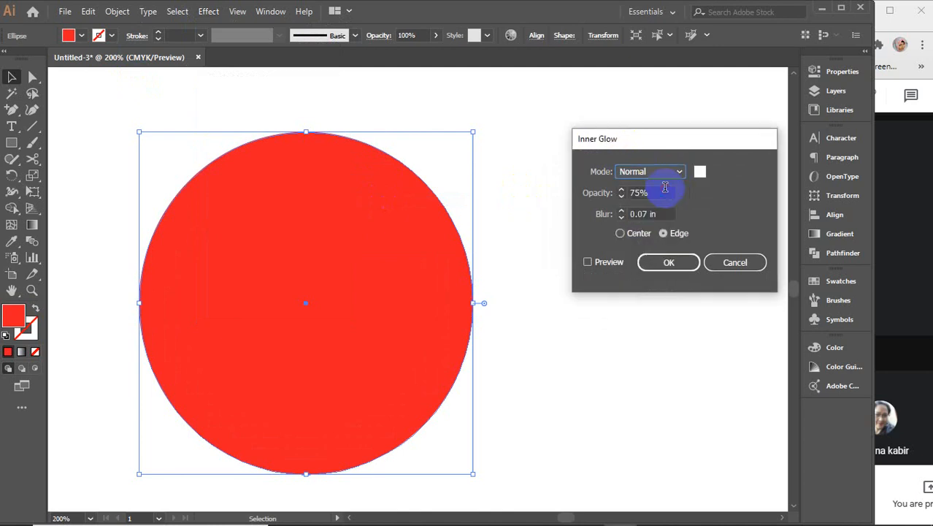
left_click(588, 261)
left_click(655, 193)
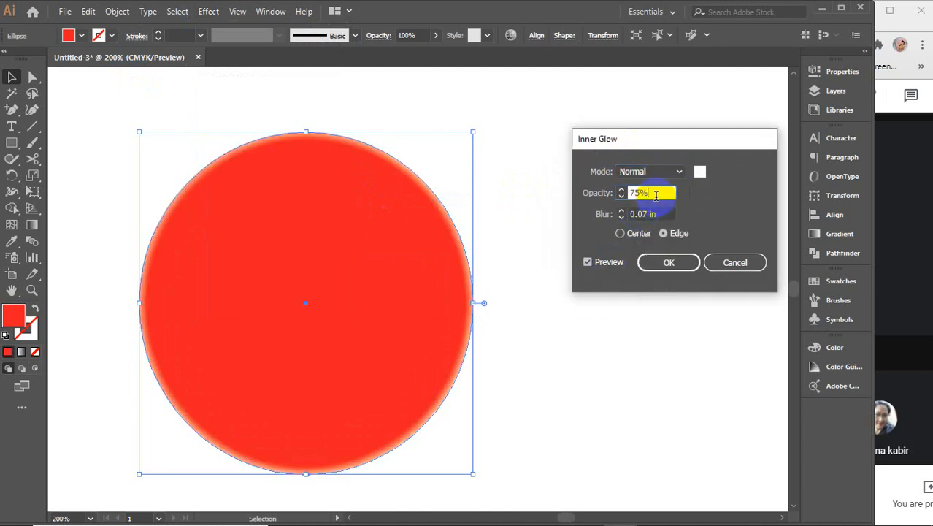
scroll(656, 196, "up", 3)
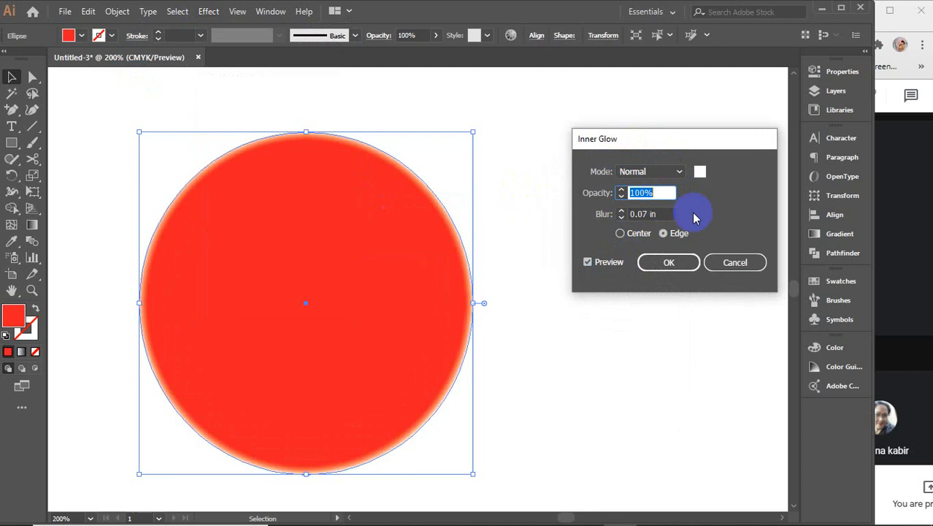
Switch the red circle's Inner Glow origin to Center and reduce the blur to 0 in
left_click(620, 233)
left_click(662, 214)
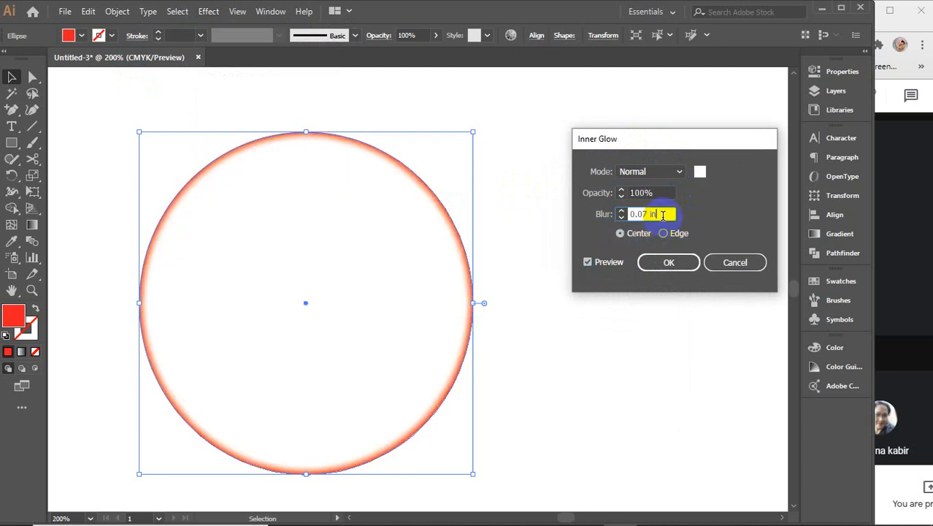
scroll(663, 214, "down", 3)
left_click(636, 234)
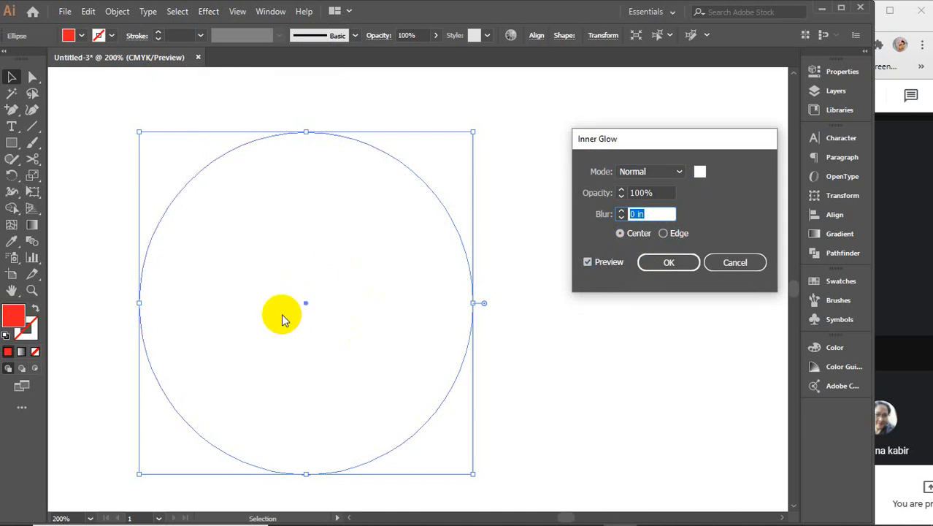
Change the Inner Glow color to a bright green with a hue of 139°
left_click(701, 173)
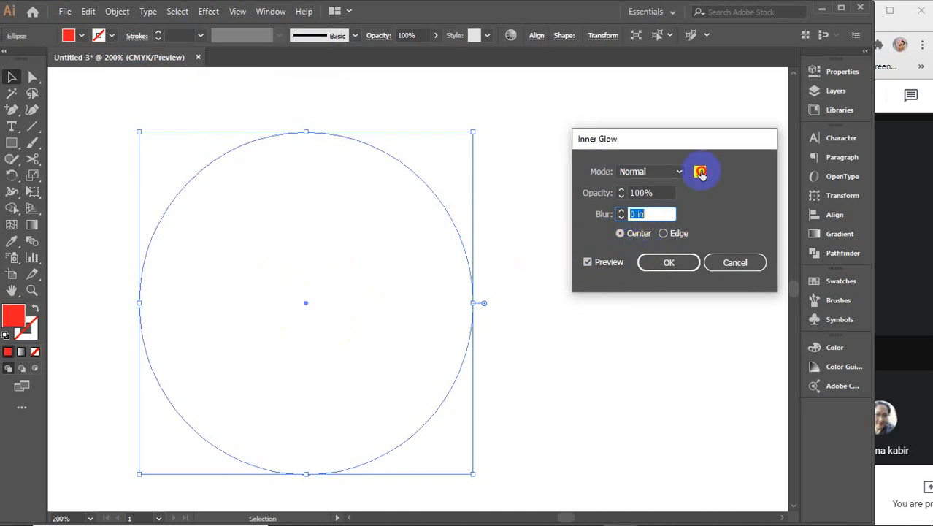
left_click_drag(613, 161, 648, 132)
left_click(811, 131)
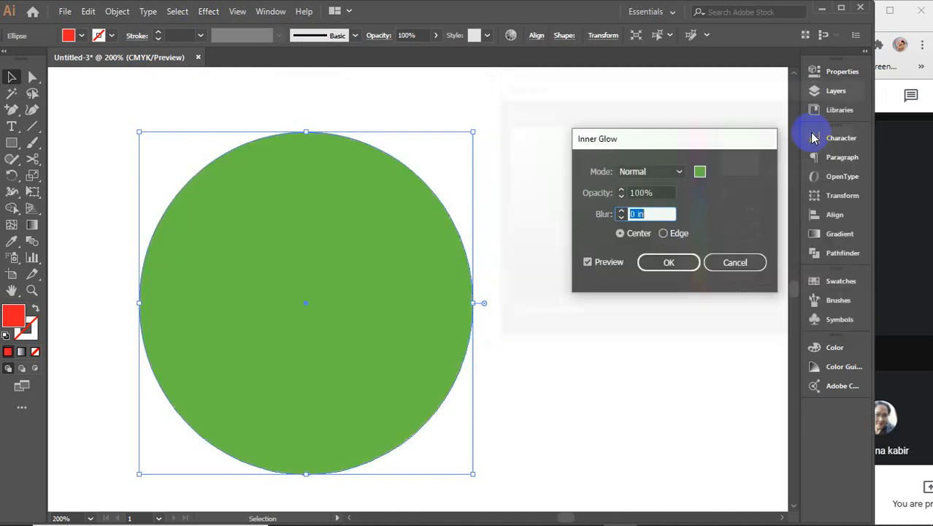
left_click(701, 171)
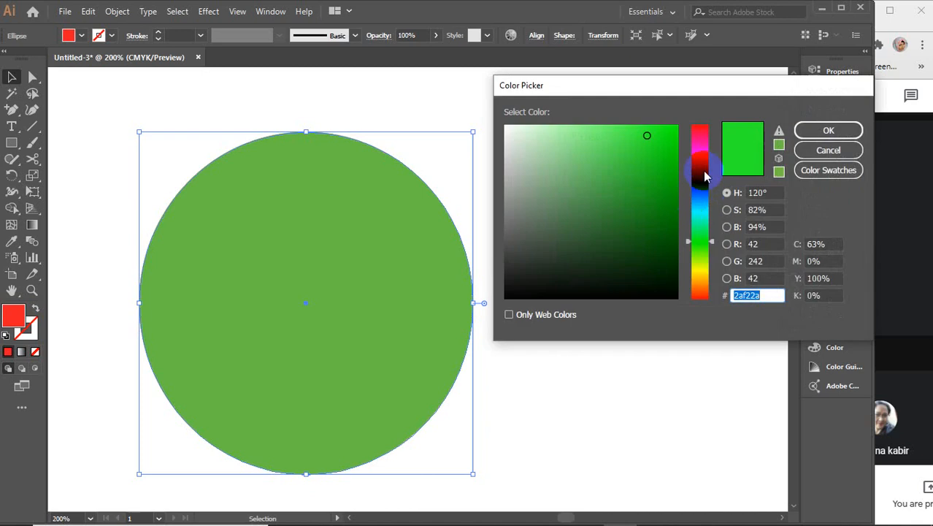
left_click(705, 143)
left_click(701, 217)
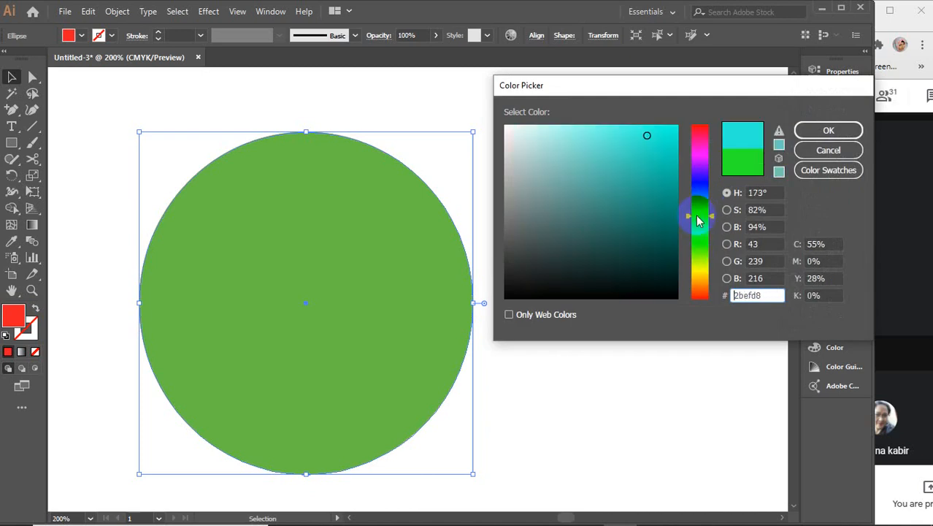
left_click(701, 241)
left_click(799, 130)
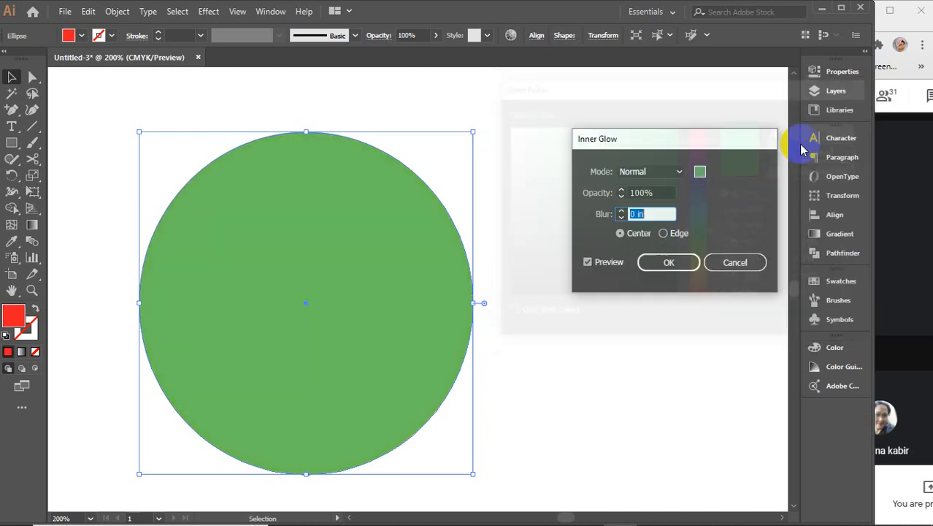
Raise the blur of the green center glow step by step up to 1.4 in
left_click(652, 214)
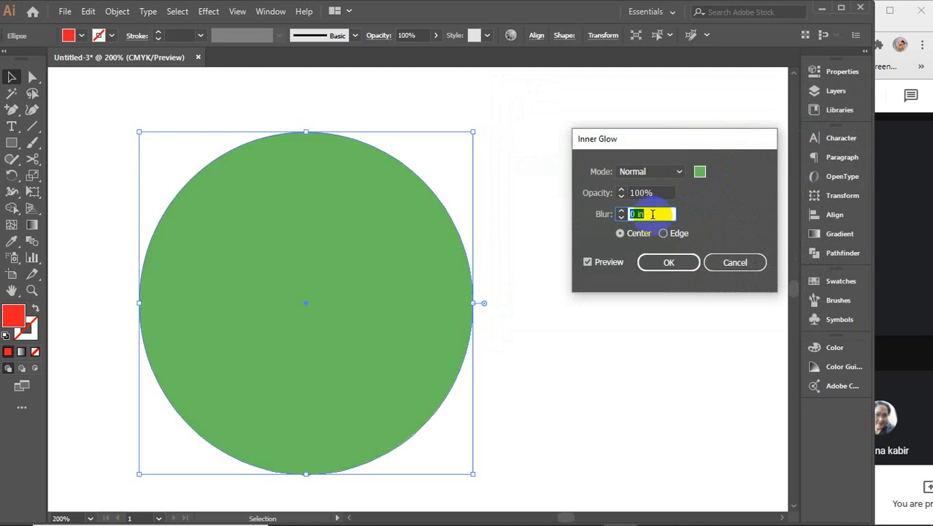
key("Up")
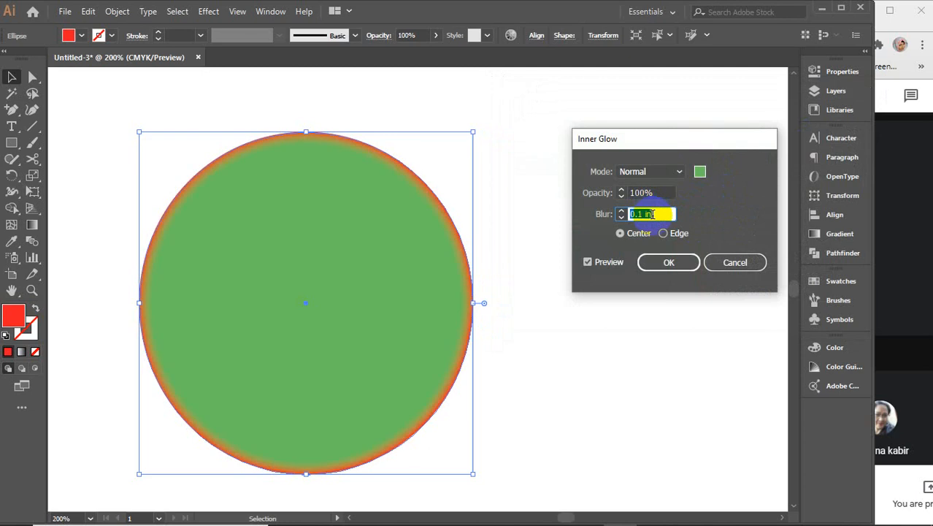
key("Up")
key("Up")
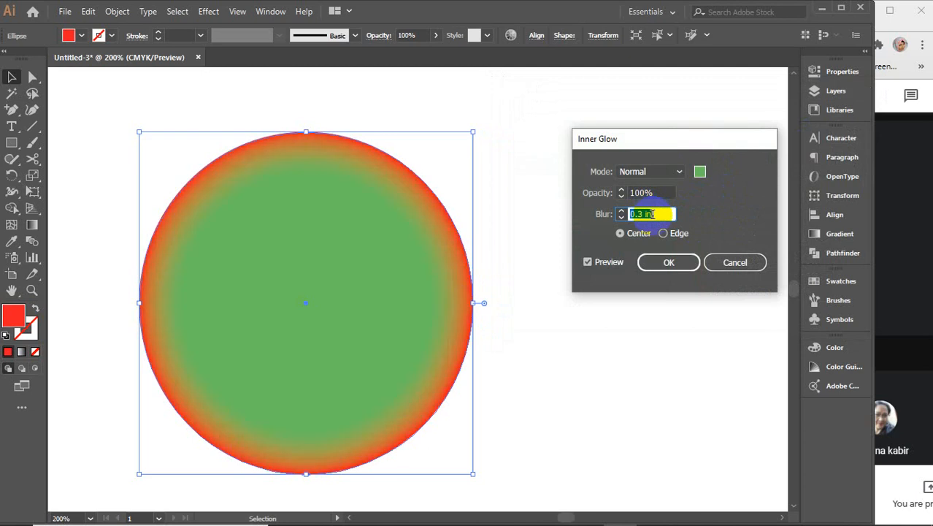
key("Up")
key("Up")
key("Up")
key("Up")
key("Up")
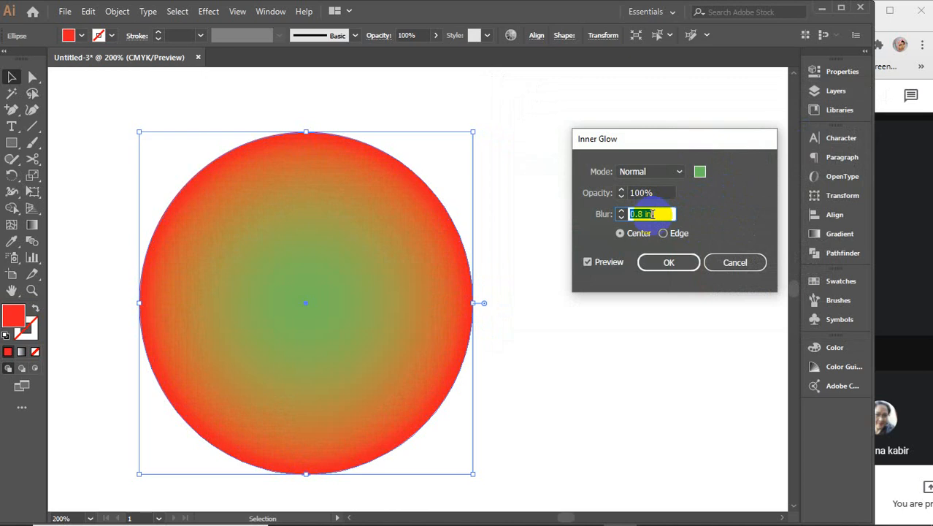
key("Up")
key("Up")
key("Up")
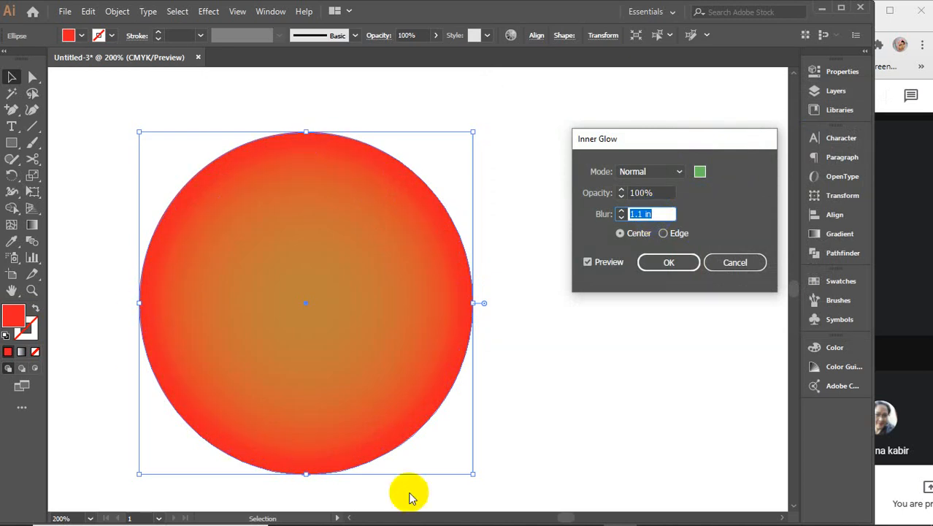
key("Up")
key("Up")
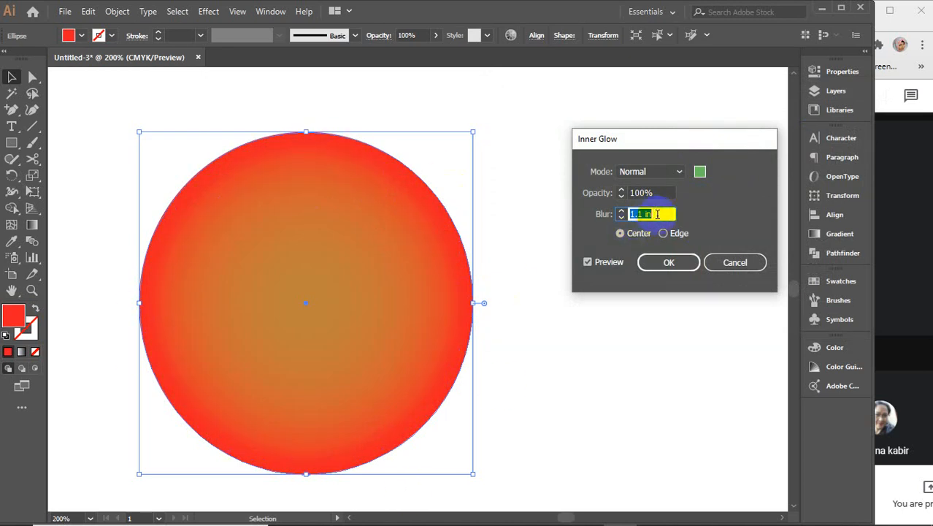
key("Up")
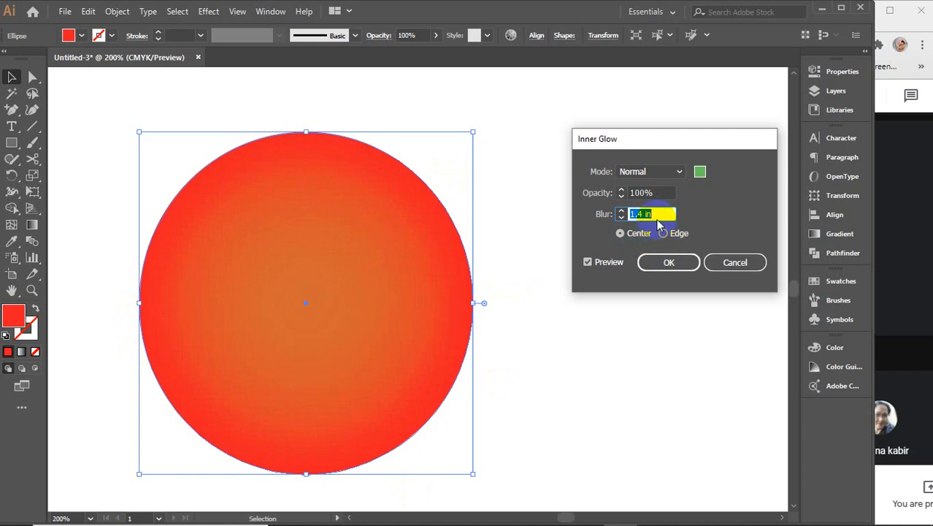
Reset the blur to 0 in, switch the glow to Edge, and raise the blur step by step to 0.9 in
type("0")
left_click(662, 233)
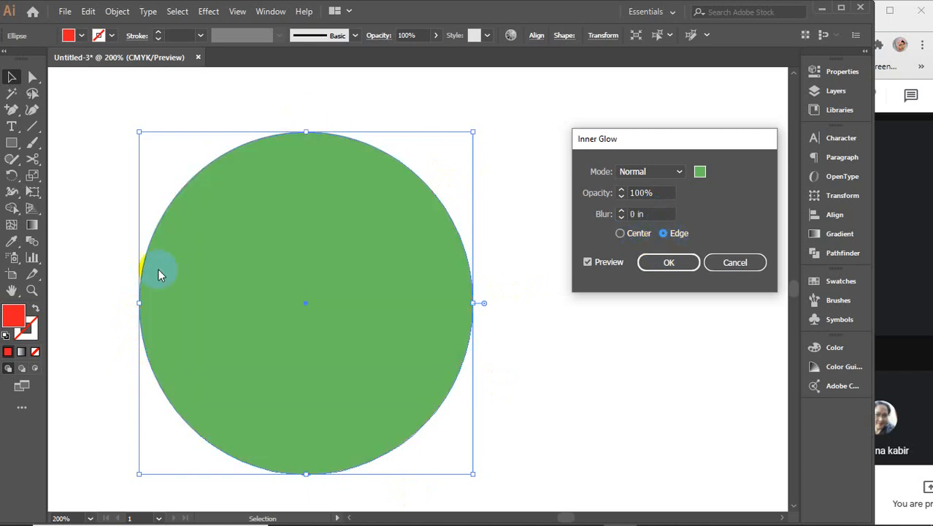
left_click(658, 209)
key("Up")
key("Up")
key("Up")
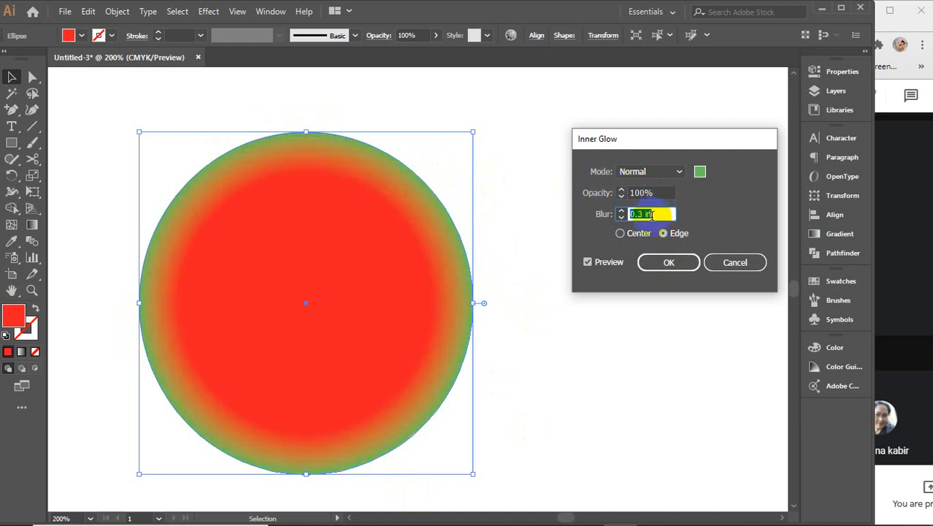
key("Up")
key("Up")
key("Up")
key("Up")
key("Up")
key("Up")
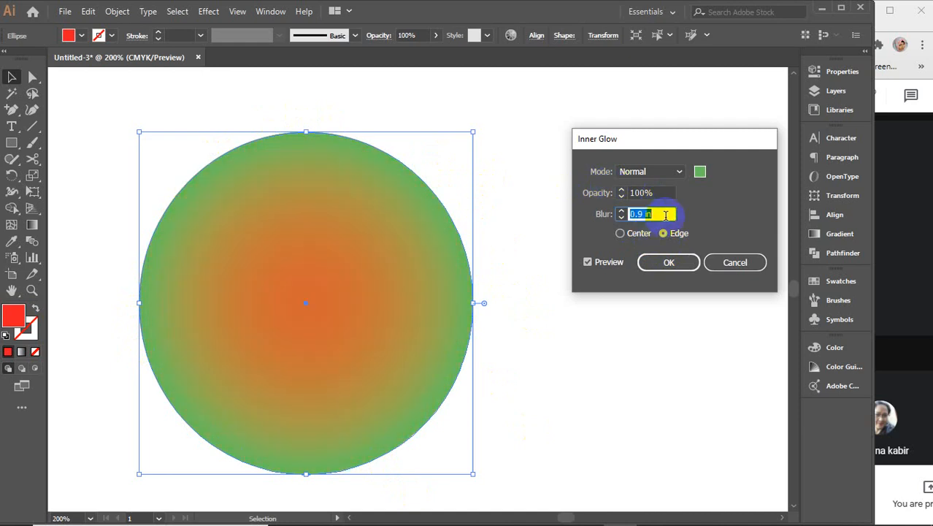
Lower the edge glow's blur step by step to 0.1 in and bring it back up to 0.2 in
key("Down")
key("Down")
key("Down")
key("Down")
key("Down")
key("Down")
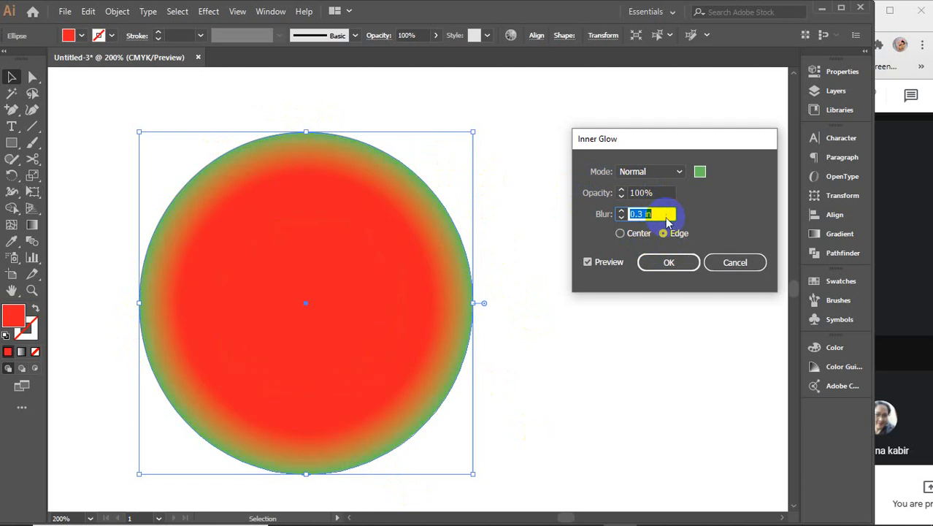
left_click(327, 307)
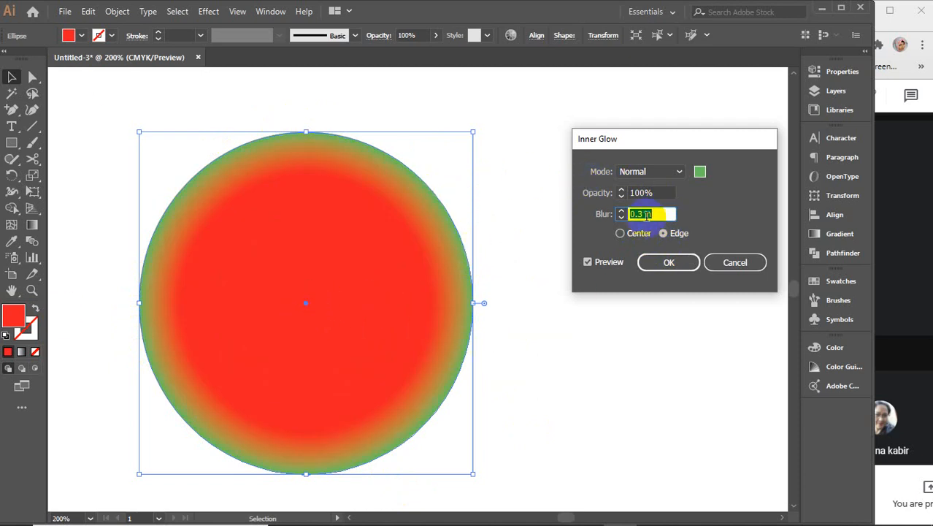
key("Down")
key("Down")
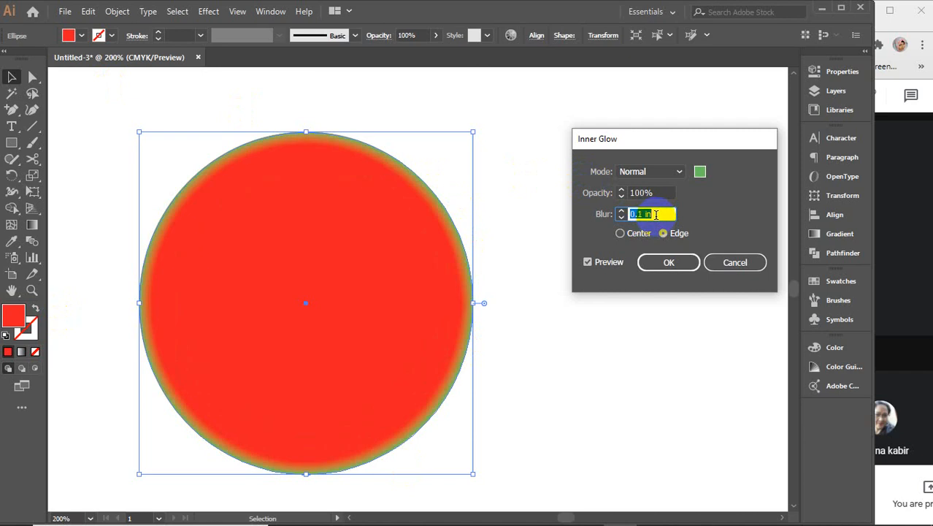
key("Up")
key("Up")
Change the Inner Glow color from green to white (ffffff)
left_click(700, 172)
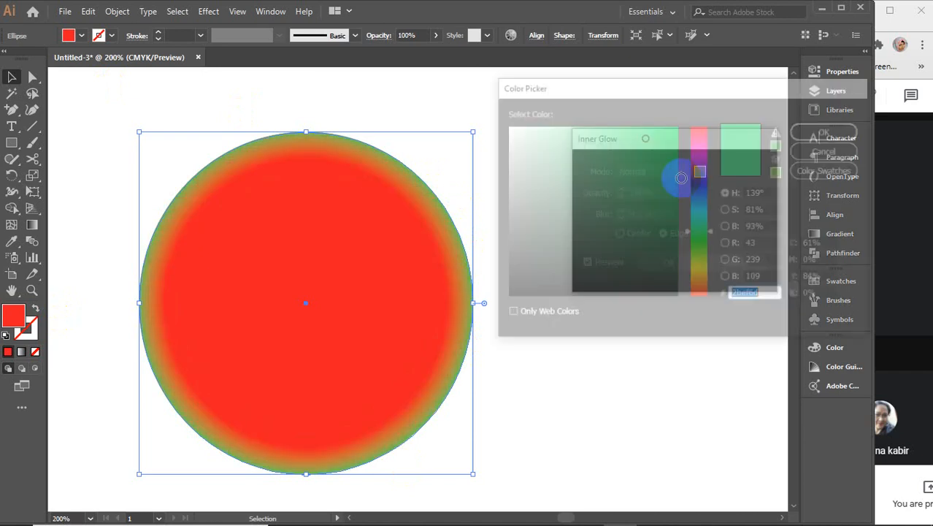
left_click(506, 127)
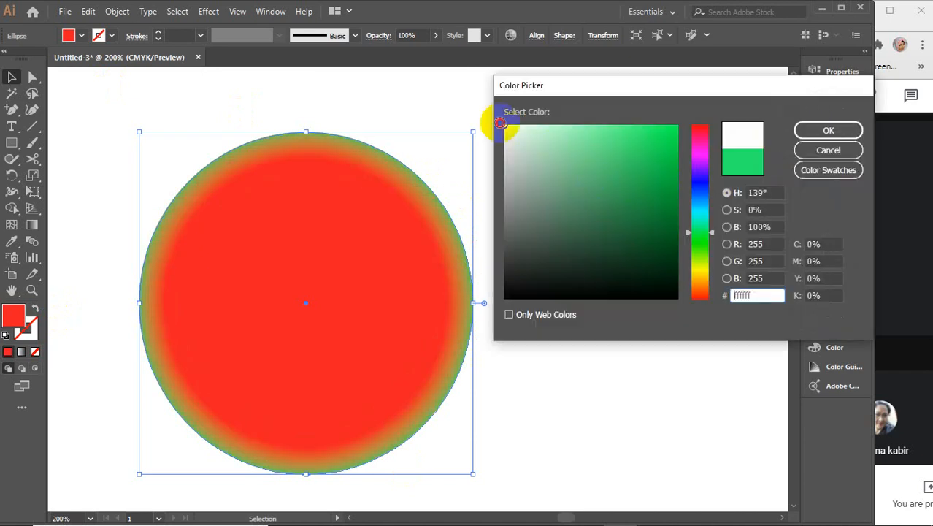
left_click(828, 131)
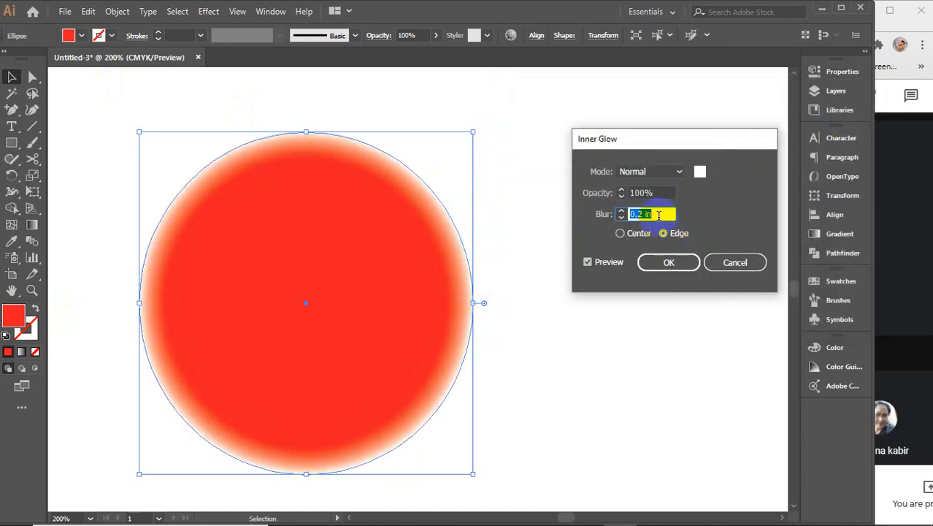
Try raising the white edge glow's blur step by step up to 1.5 in
key("Up")
key("Up")
key("Up")
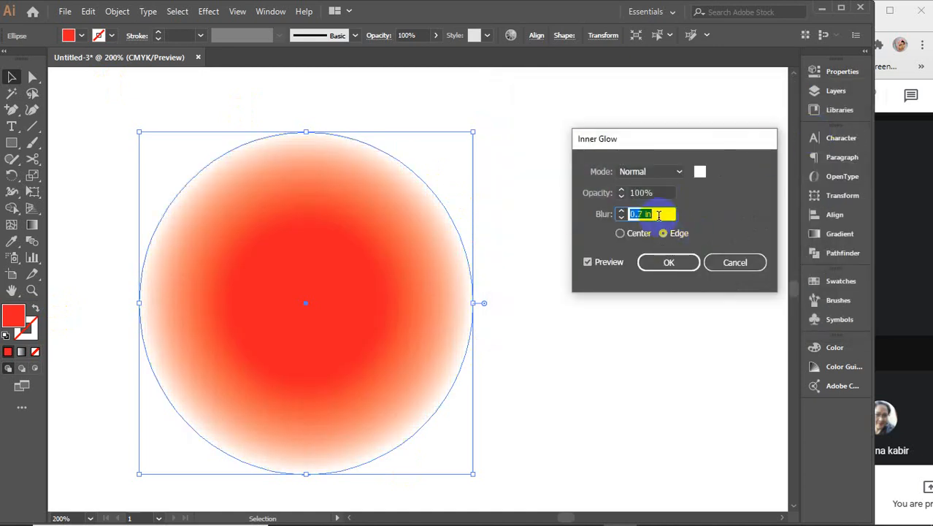
key("Up")
key("Up")
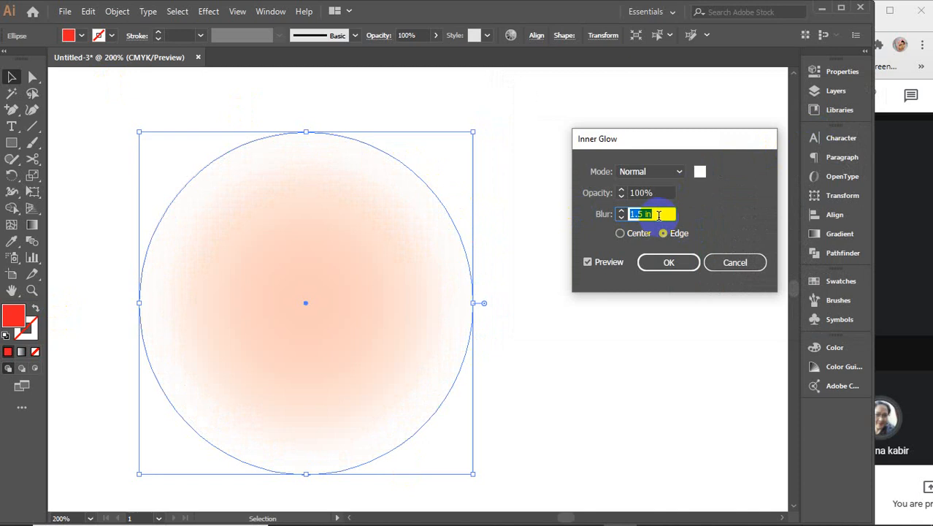
Reduce the white edge glow's blur to 0.1 in and cancel the Inner Glow effect
key("Down")
key("Down")
key("Down")
key("Down")
key("Down")
key("Down")
key("Down")
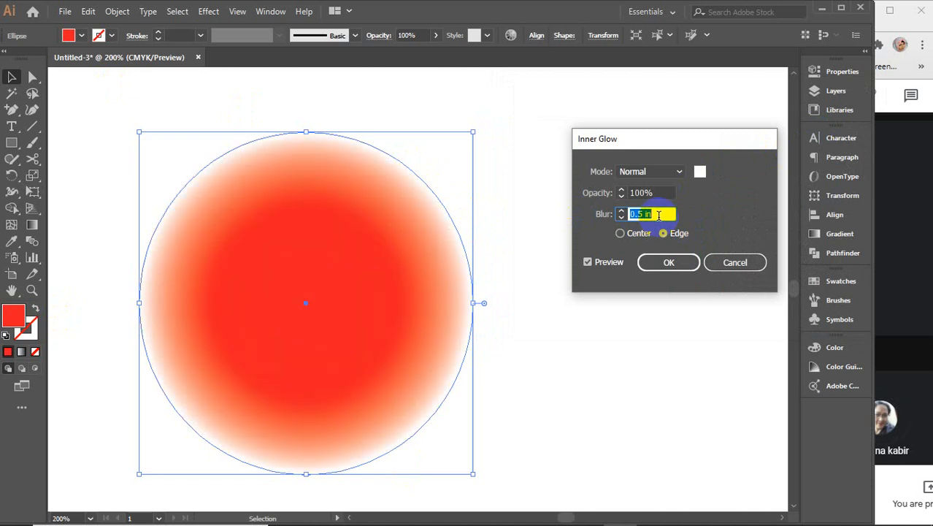
key("Down")
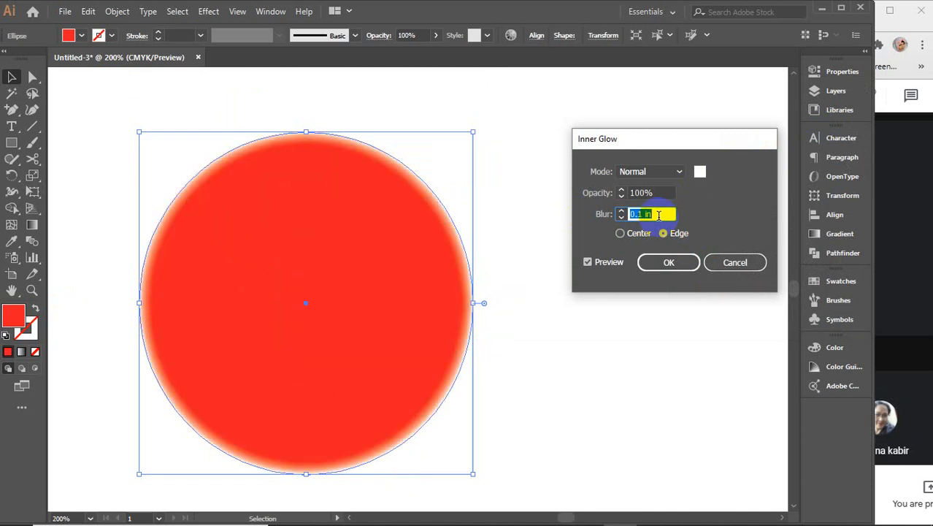
left_click(738, 264)
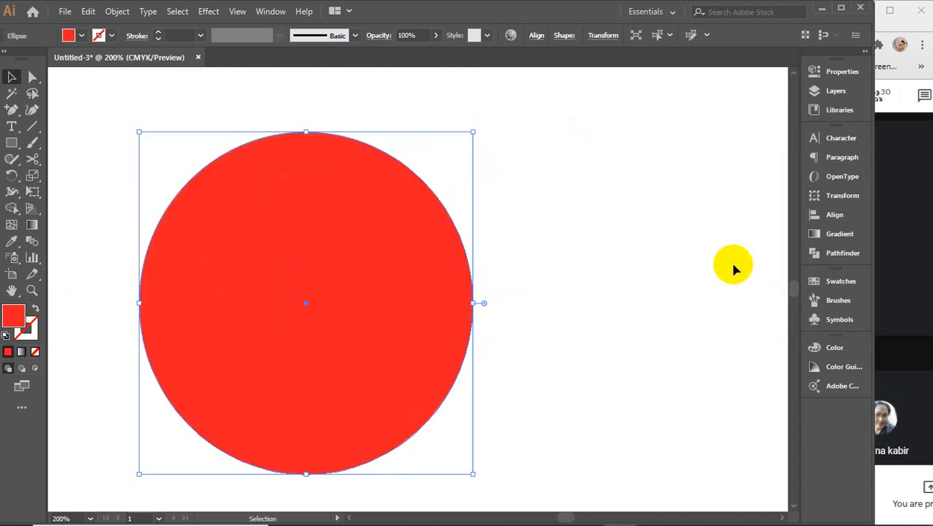
Move the irregular red shape from outside the artboard onto it, just right of the circle, and fine-tune the placement
scroll(658, 327, "down", 2)
left_click_drag(723, 308, 256, 383)
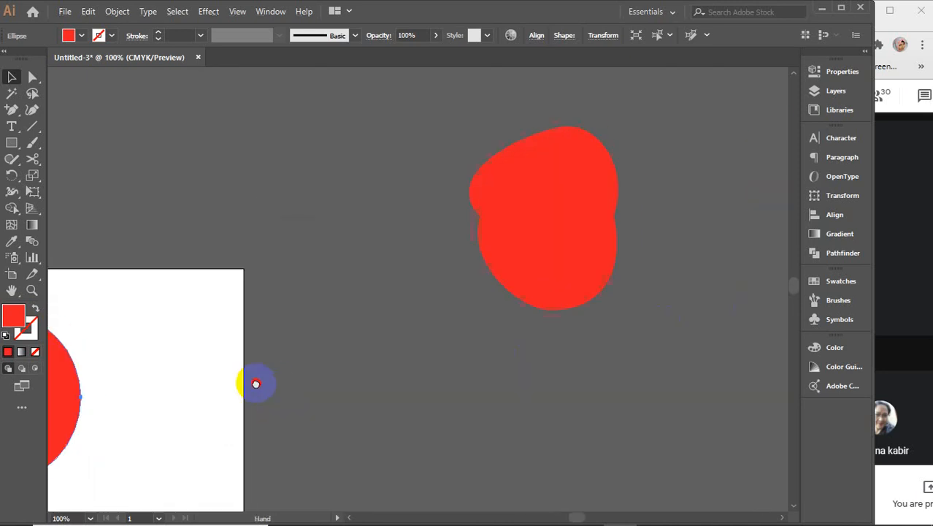
left_click(510, 225)
left_click_drag(446, 314, 653, 252)
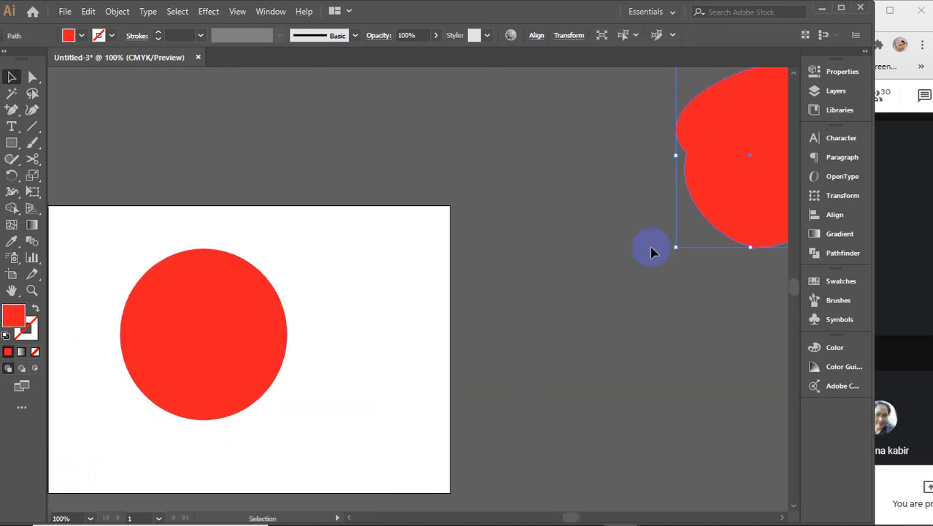
left_click_drag(730, 157, 337, 347)
mouse_move(197, 354)
left_mouse_down()
mouse_move(133, 356)
mouse_move(209, 349)
left_mouse_up()
left_click_drag(370, 336, 357, 338)
scroll(368, 338, "up", 2)
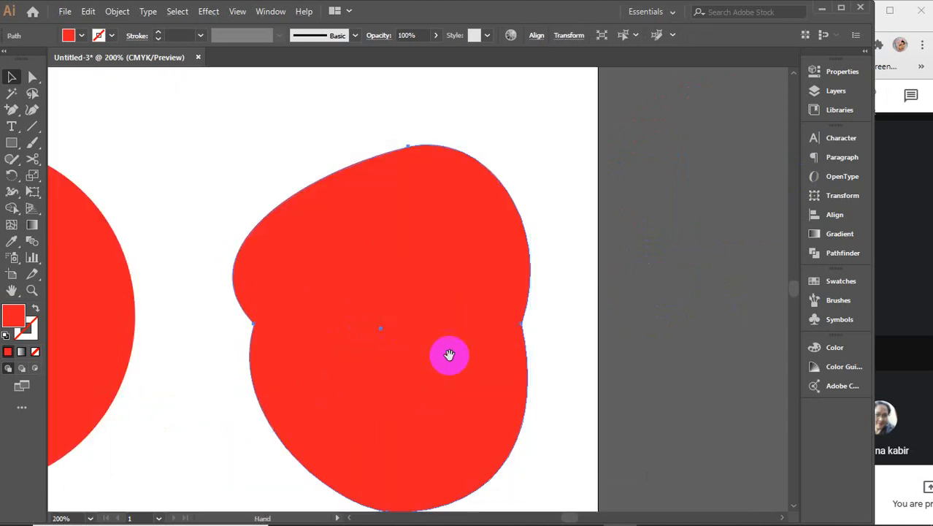
left_click_drag(450, 356, 382, 321)
Start an Inner Glow effect on the irregular red shape and open its glow color for editing
left_click(208, 11)
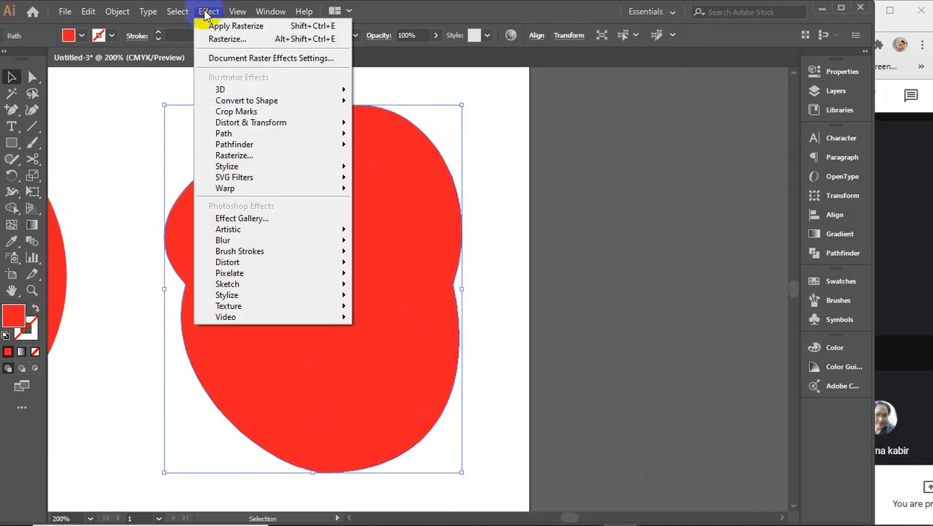
mouse_move(241, 166)
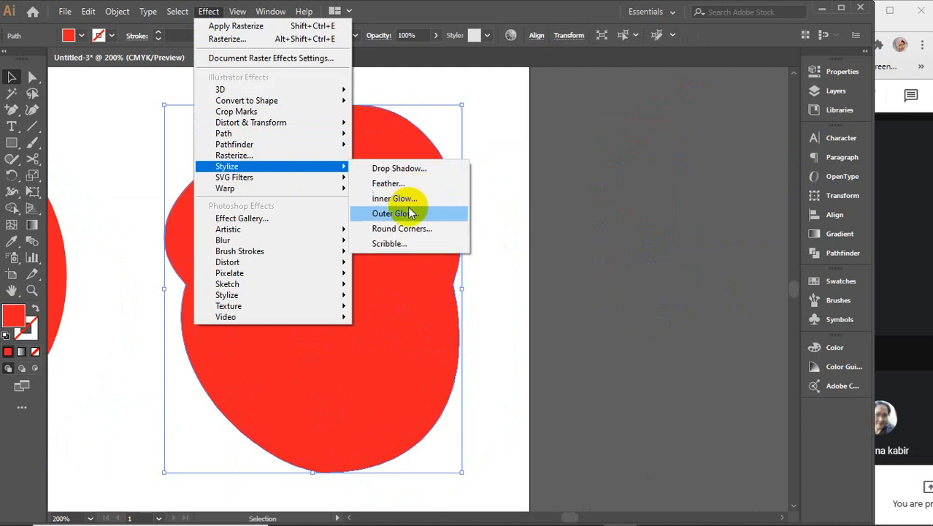
left_click(397, 200)
left_click(700, 171)
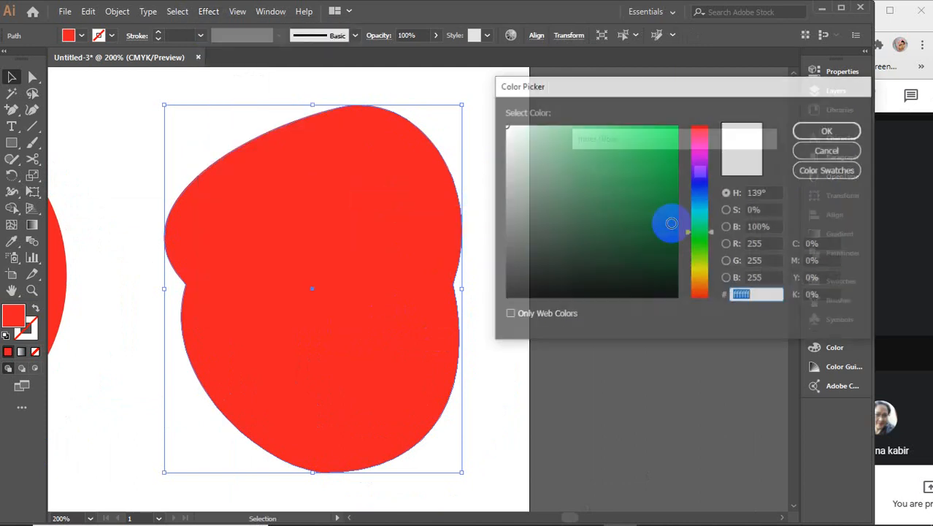
Set the inner glow's color to black, its opacity to 100% and its blur to 0 in, with preview enabled
left_click_drag(669, 221, 504, 299)
left_click(828, 130)
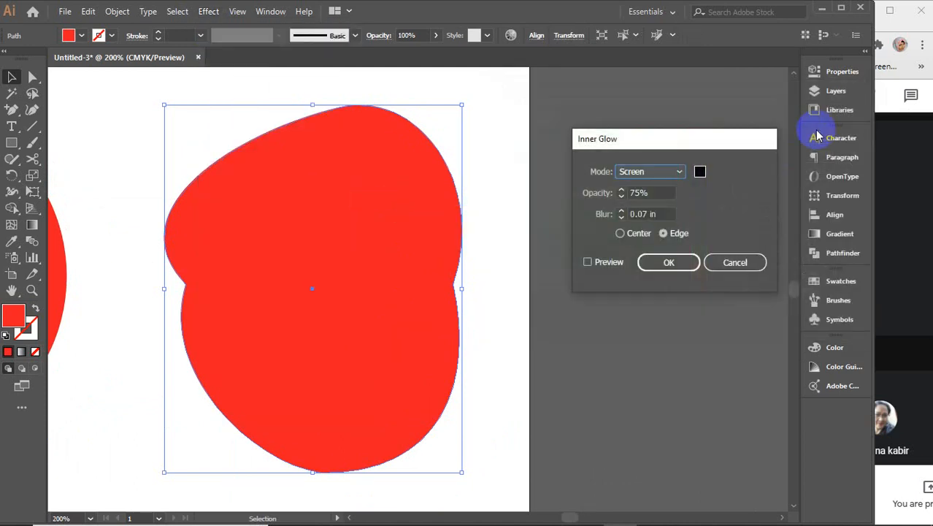
left_click_drag(662, 193, 602, 194)
type("100")
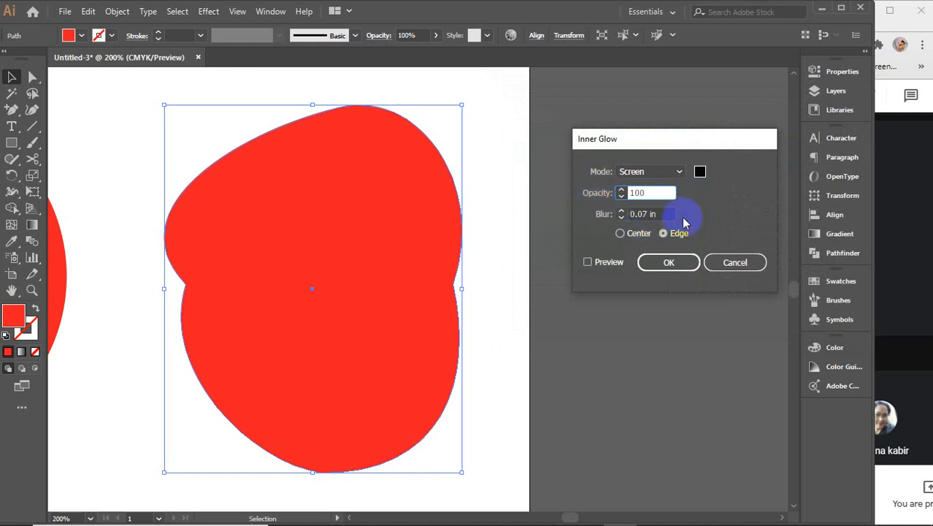
left_click_drag(666, 214, 628, 231)
type("0")
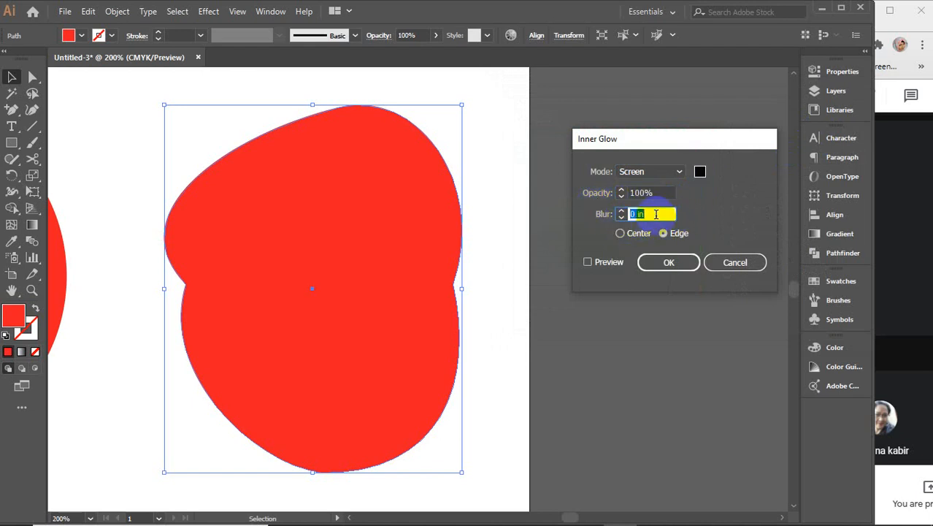
left_click(607, 265)
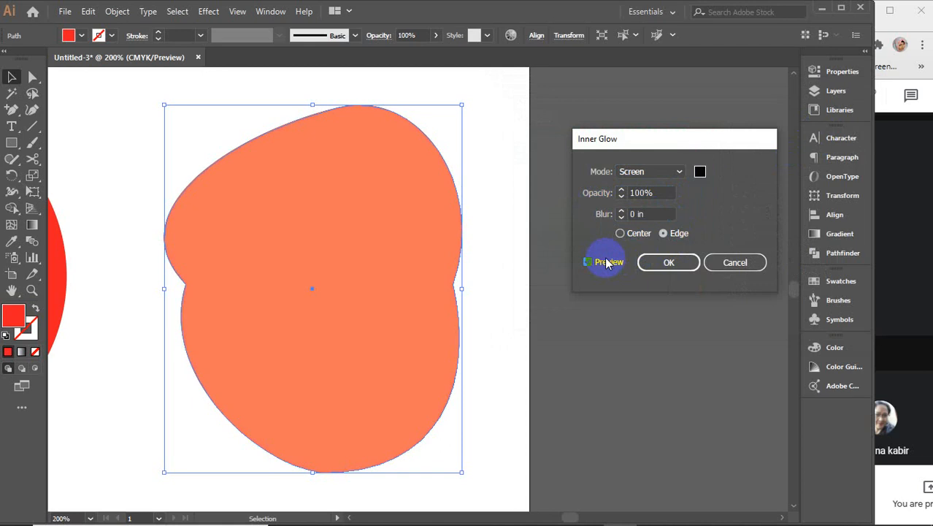
Set the inner glow's blur to 0.1 in and its blending mode to Normal
left_click(653, 214)
key("Up")
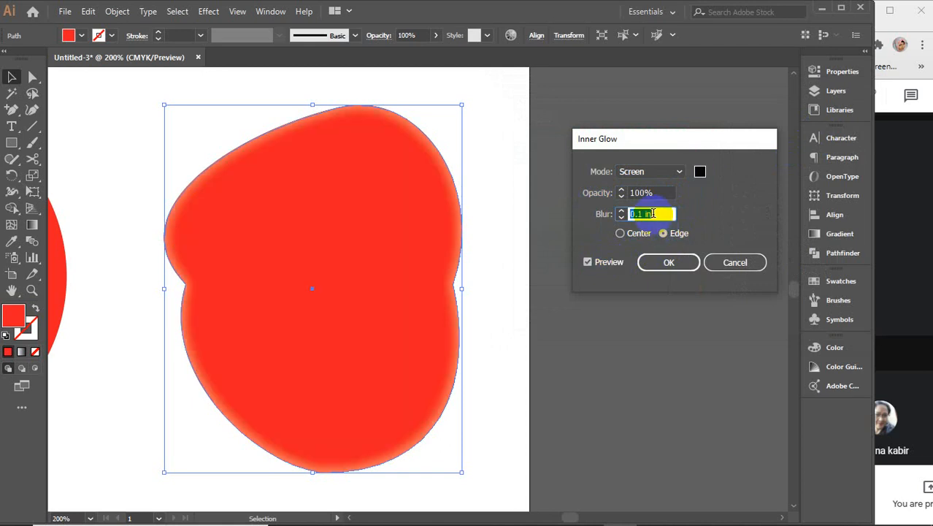
left_click(666, 173)
left_click(653, 182)
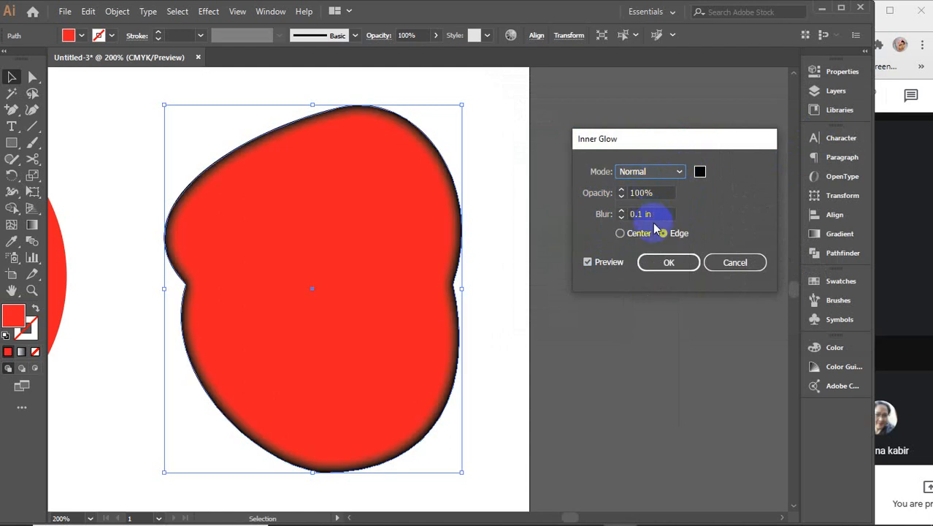
left_click(654, 212)
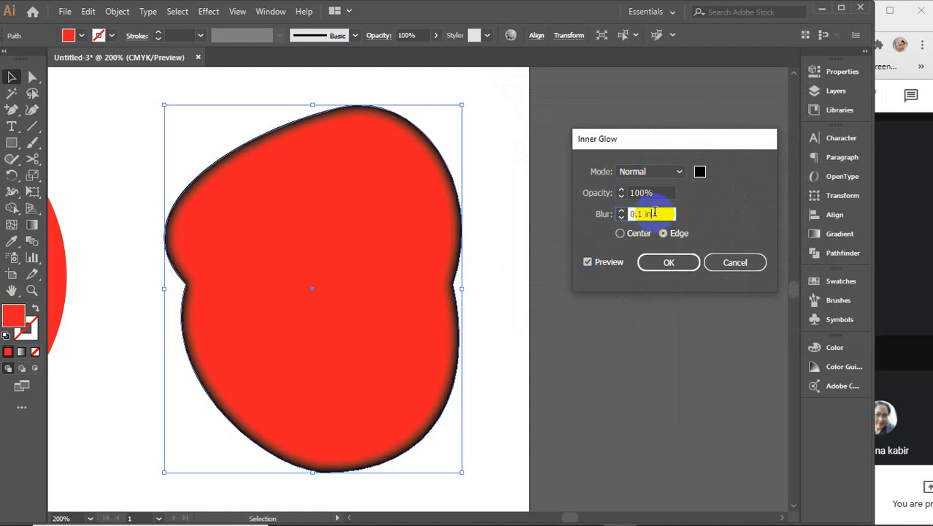
key("Up")
key("Down")
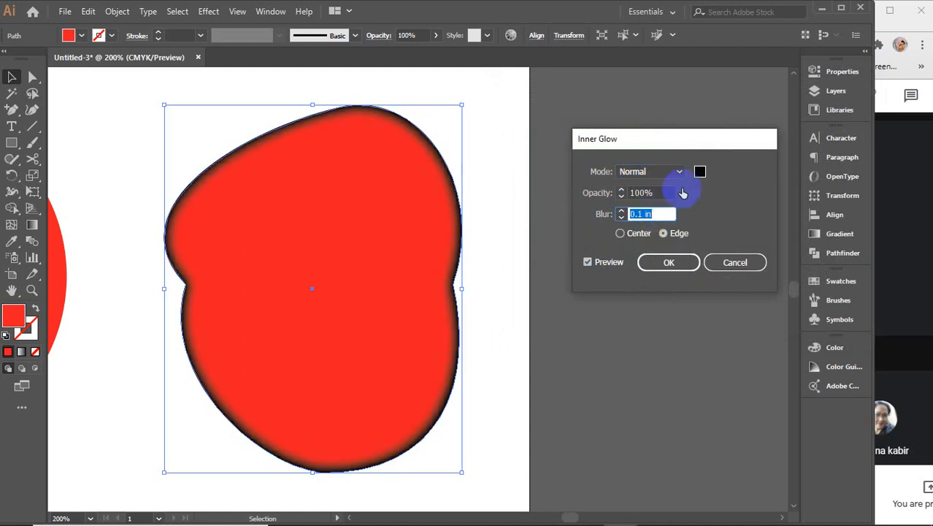
Lower the inner glow's opacity to 10%
left_click(654, 193)
key("Down")
key("Down")
key("Down")
key("Down")
key("Down")
key("Down")
key("Down")
key("Down")
key("Down")
key("Down")
key("Down")
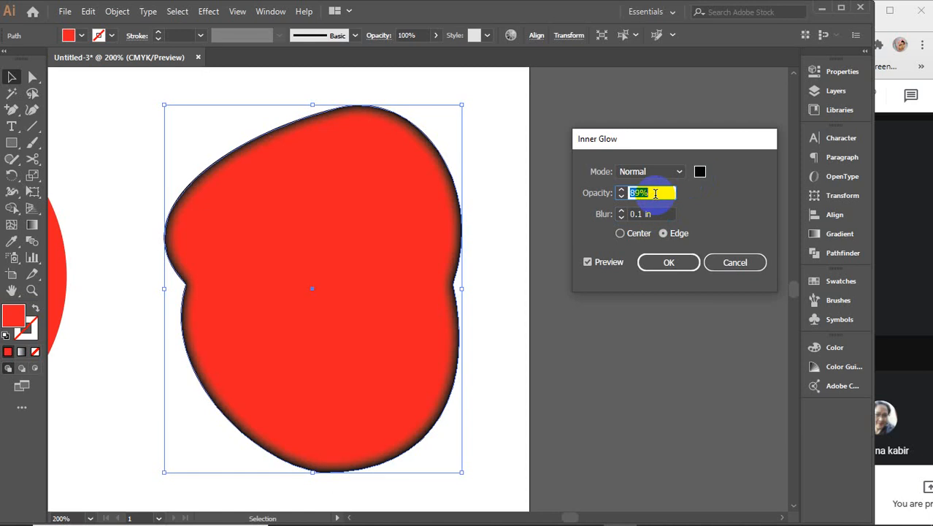
key("Down")
key("Down")
key("Down")
key("Down")
key("Down")
key("Down")
key("Down")
key("Down")
key("Down")
key("Down")
key("Down")
key("Down")
key("Down")
key("Down")
key("Down")
key("Down")
key("Down")
key("Down")
key("Down")
key("Down")
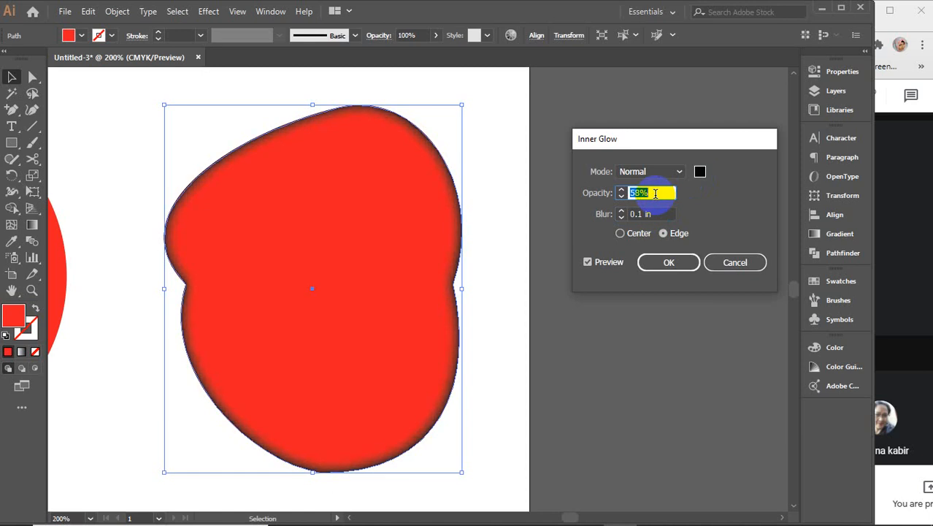
key("Down")
key("Down")
key("Down")
key("Down")
key("Down")
key("Down")
key("Down")
key("Down")
key("Down")
key("Down")
key("Down")
key("Down")
key("Down")
key("Down")
key("Down")
key("Down")
key("Down")
key("Down")
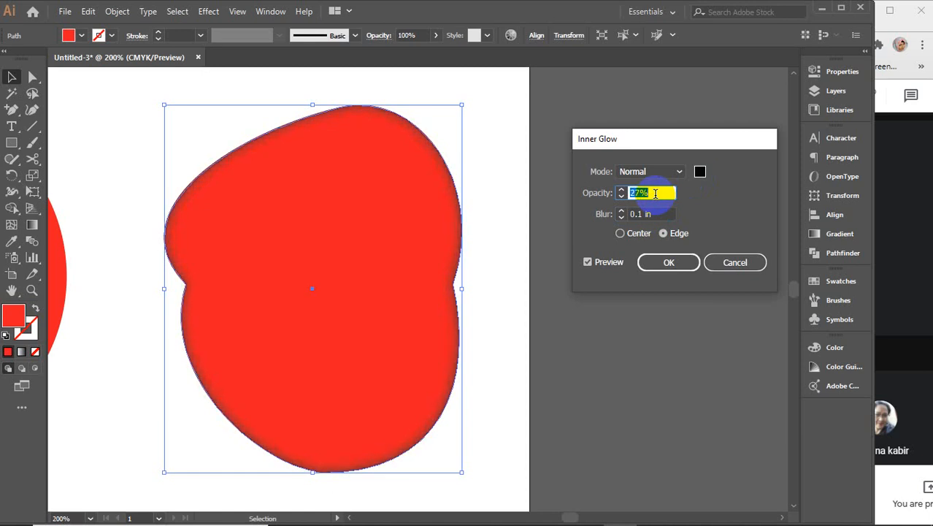
key("Down")
key("Down")
key("Down")
key("Down")
key("Down")
key("Down")
key("Down")
key("Down")
key("Down")
key("Down")
key("Down")
key("Down")
key("Down")
key("Down")
key("Down")
key("Down")
key("Down")
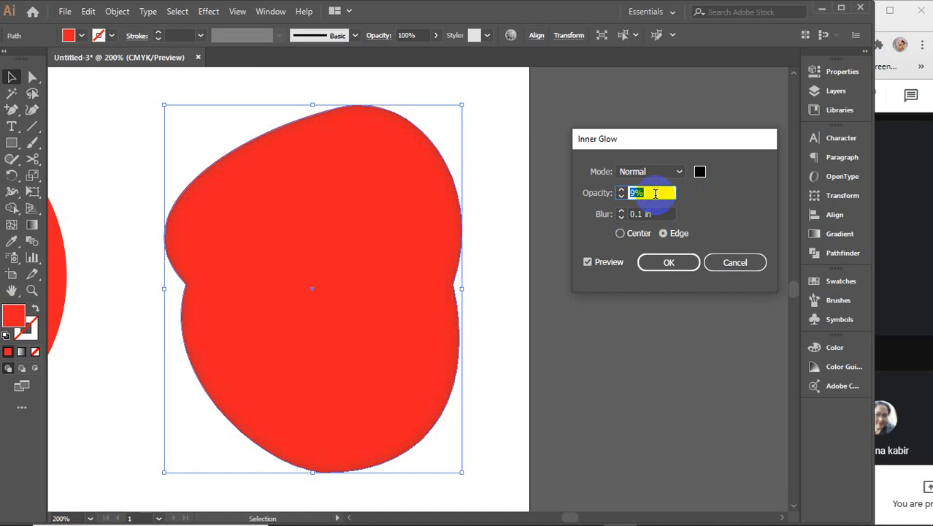
key("Up")
Set the inner glow's blur to 0.4 in and its opacity to 20%
left_click(660, 213)
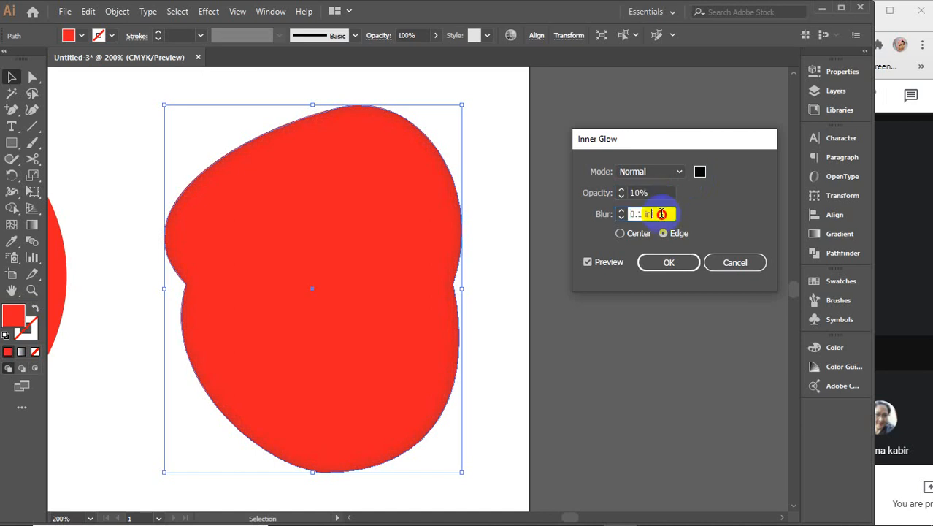
key("Up")
key("Down")
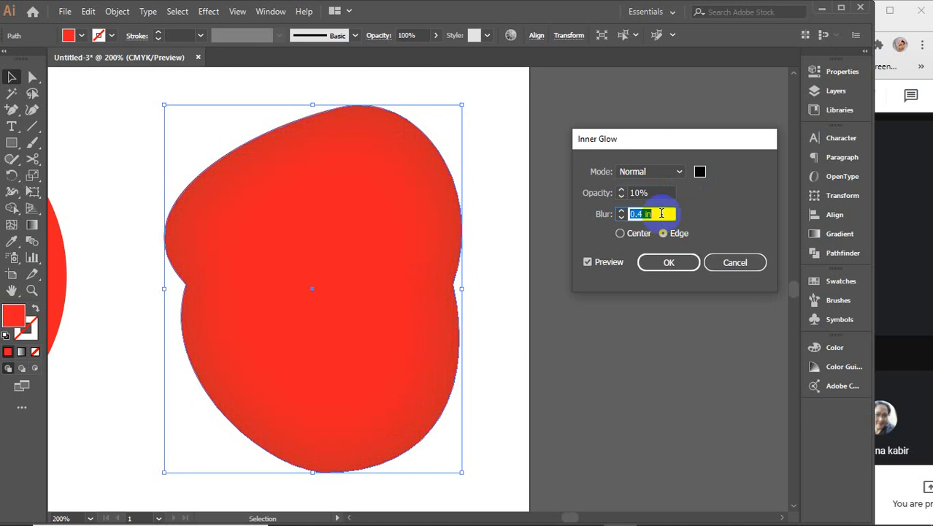
left_click(668, 192)
key("Up")
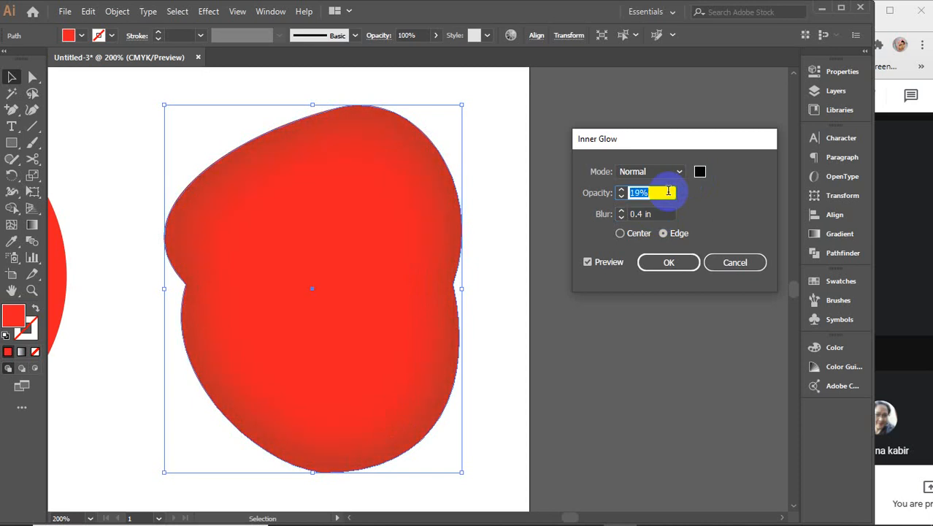
key("Up")
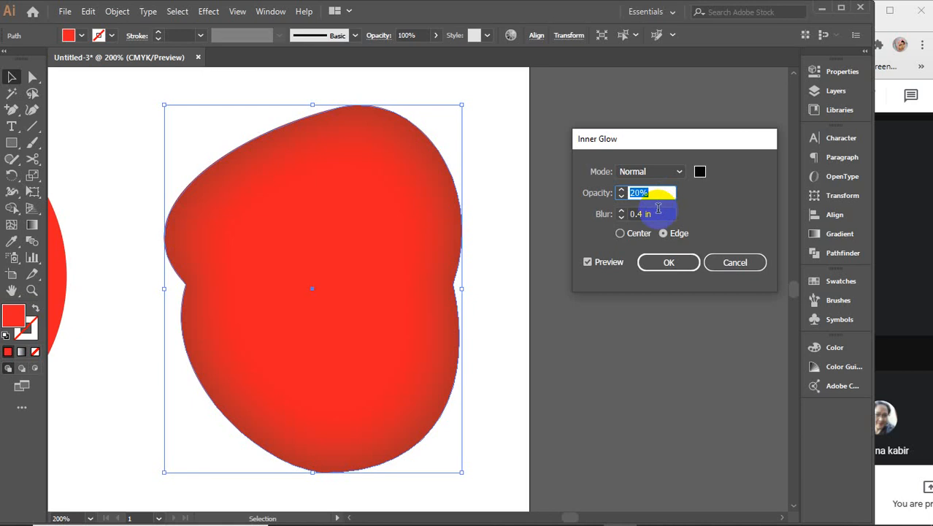
Reduce the inner glow's blur to 0.2 in, apply the effect and deselect the shape
left_click(657, 210)
key("Down")
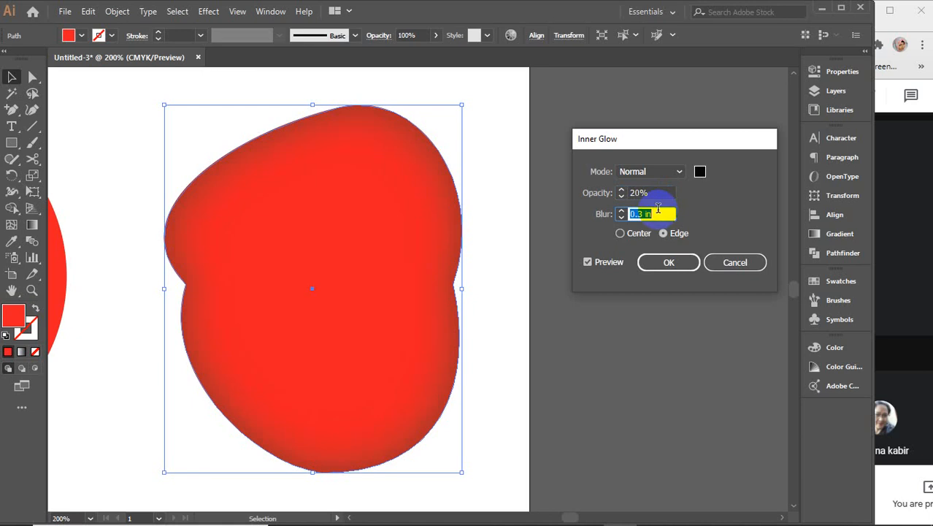
left_click(666, 261)
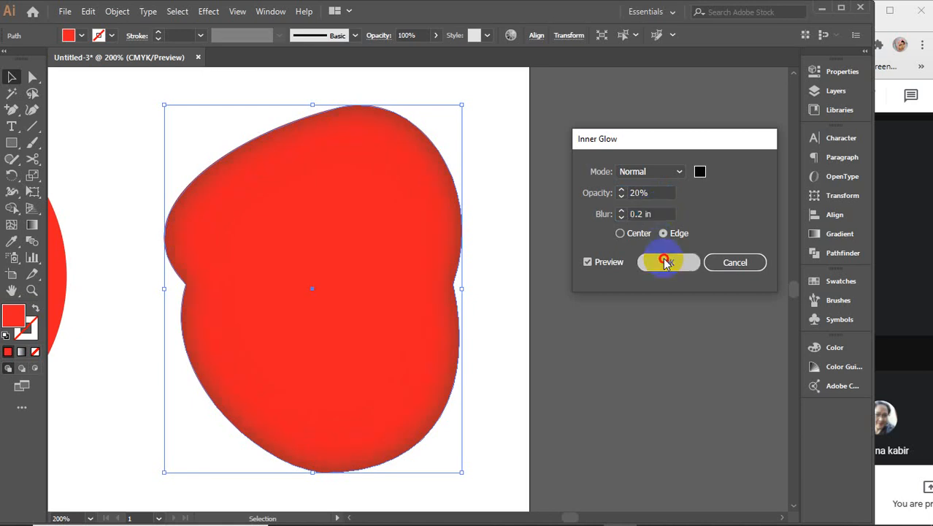
left_click(572, 249)
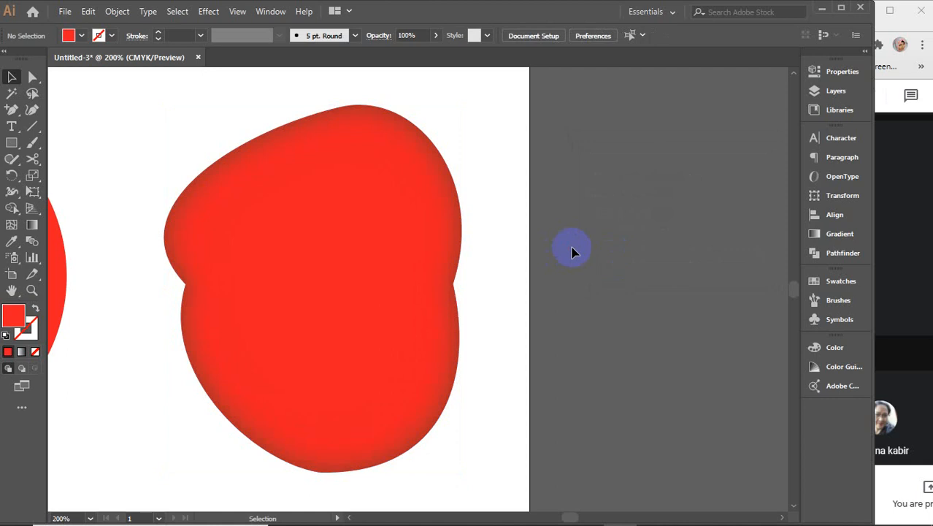
Undo and redo the inner glow to compare the irregular red shape with and without it
key("ctrl+z")
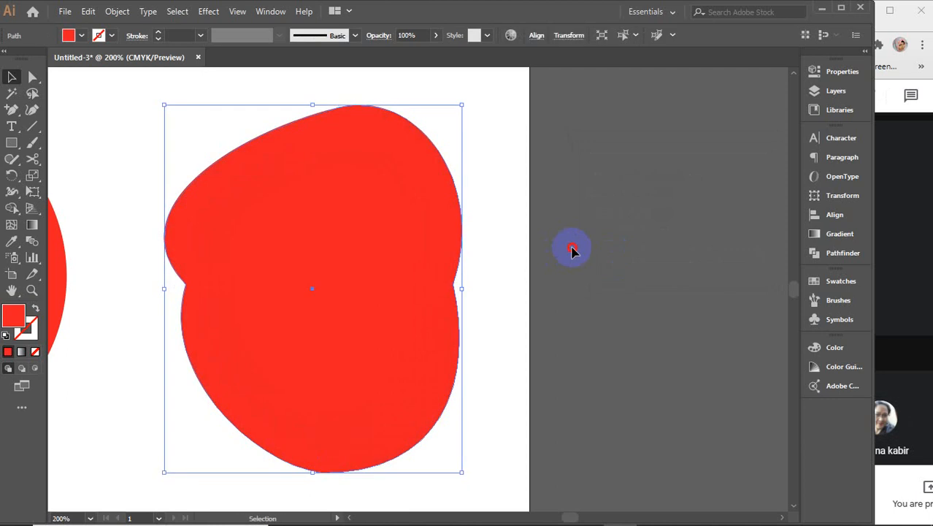
left_click(572, 252)
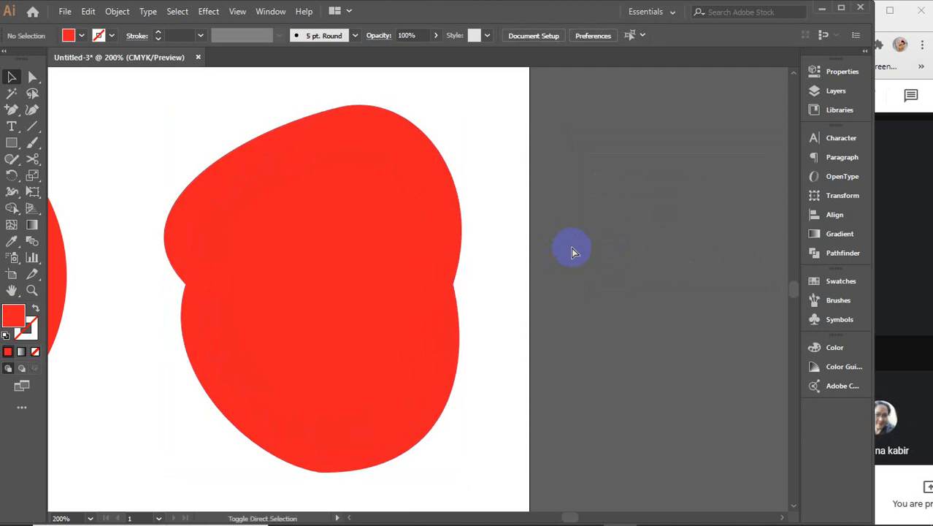
key("ctrl+shift+z")
left_click(572, 252)
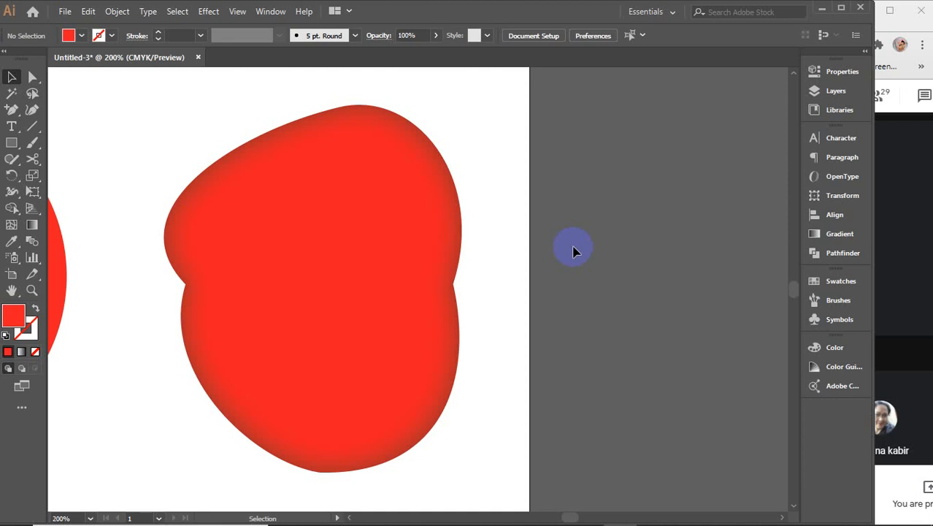
Delete the irregular red shape with the inner glow from the artboard
left_click(349, 285)
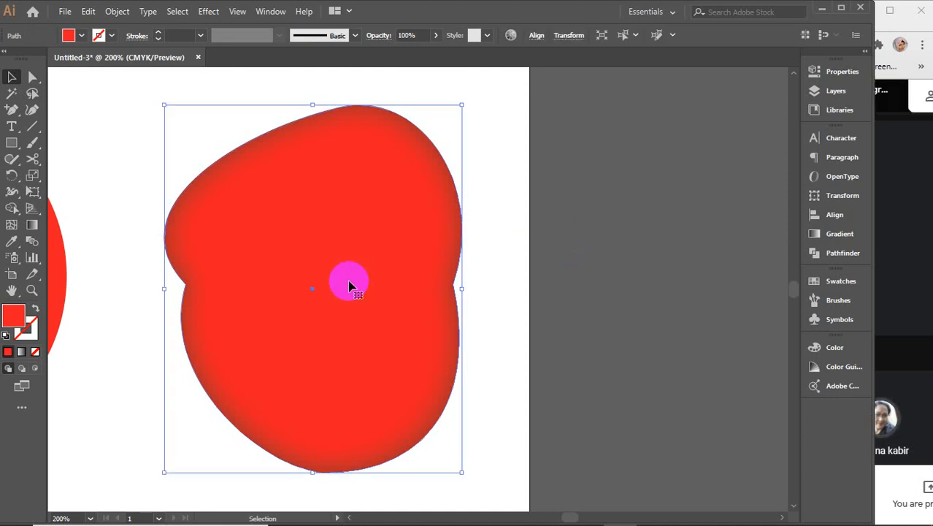
key("Delete")
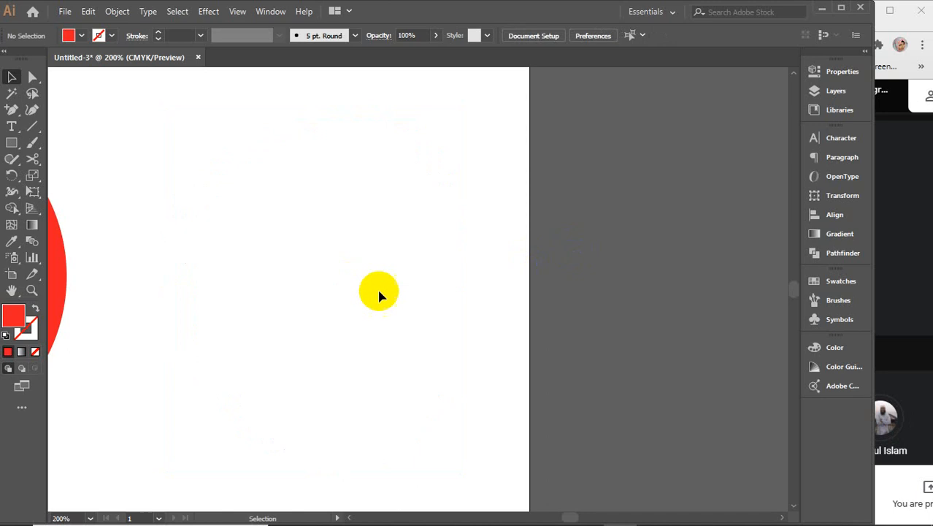
Move the red circle toward the center of the artboard
left_click_drag(302, 334, 558, 348)
scroll(557, 354, "down", 1)
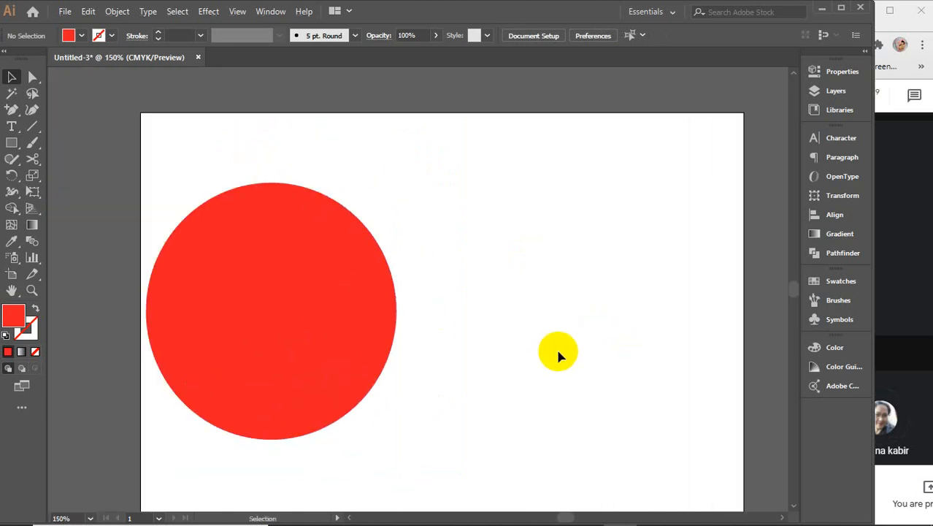
left_click_drag(510, 383, 462, 358)
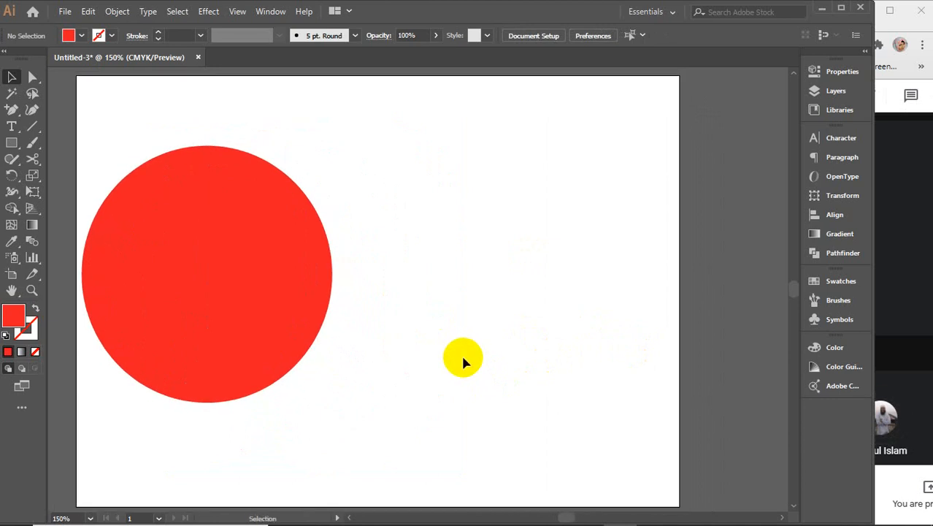
left_click_drag(253, 312, 314, 328)
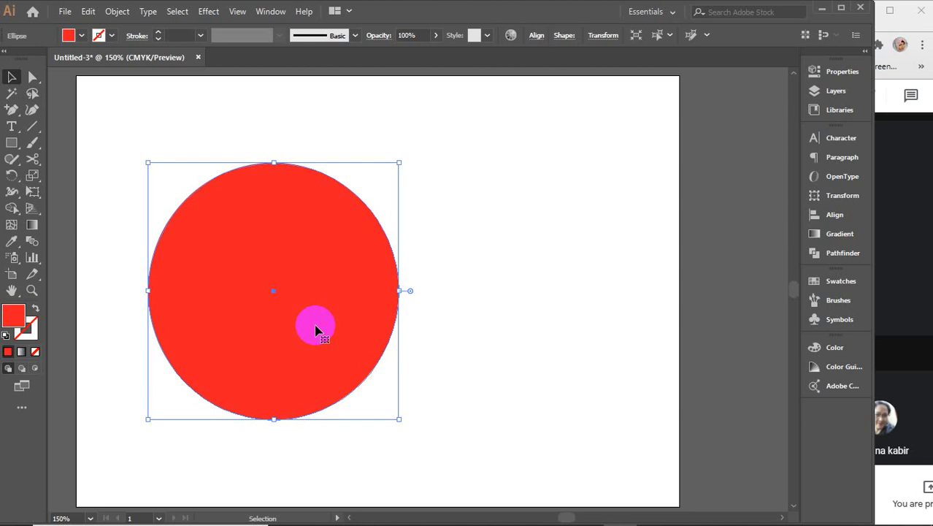
Start a Stylize Outer Glow effect on the red circle and set its blending mode to Normal
left_click(208, 11)
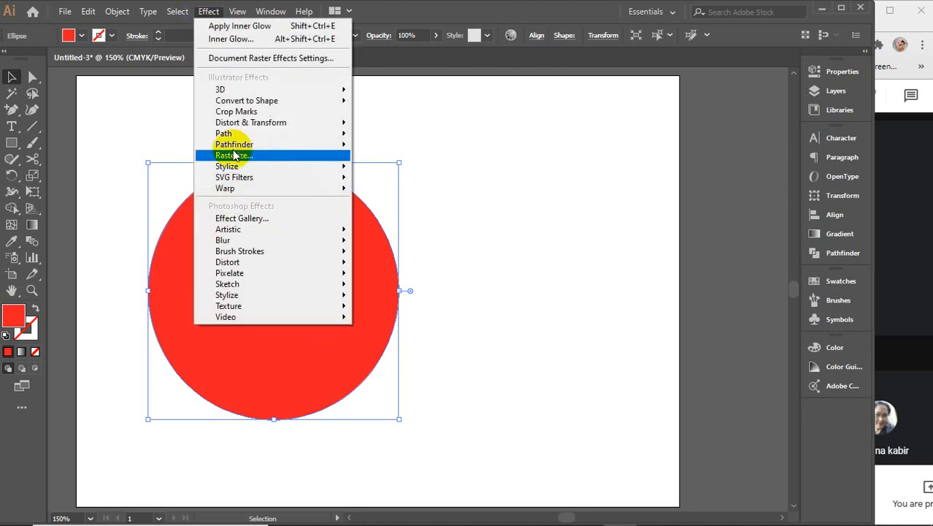
mouse_move(237, 165)
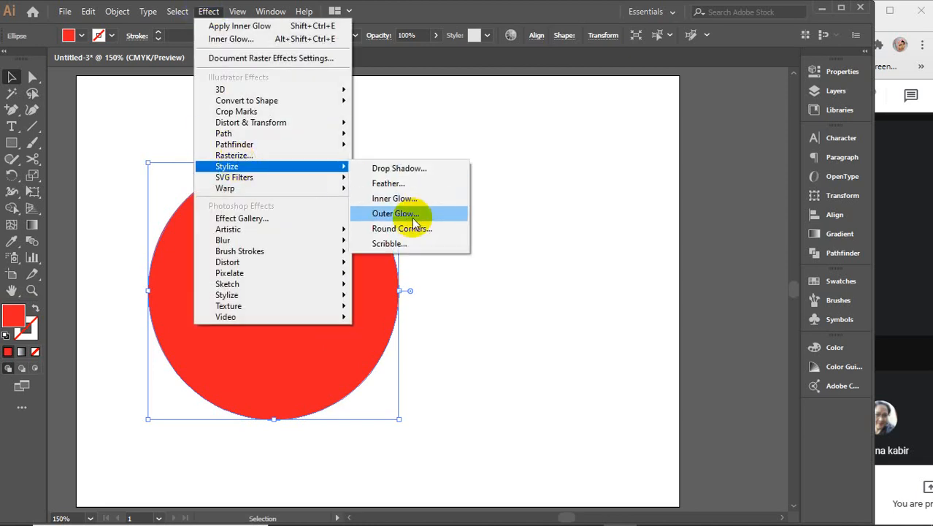
left_click(414, 219)
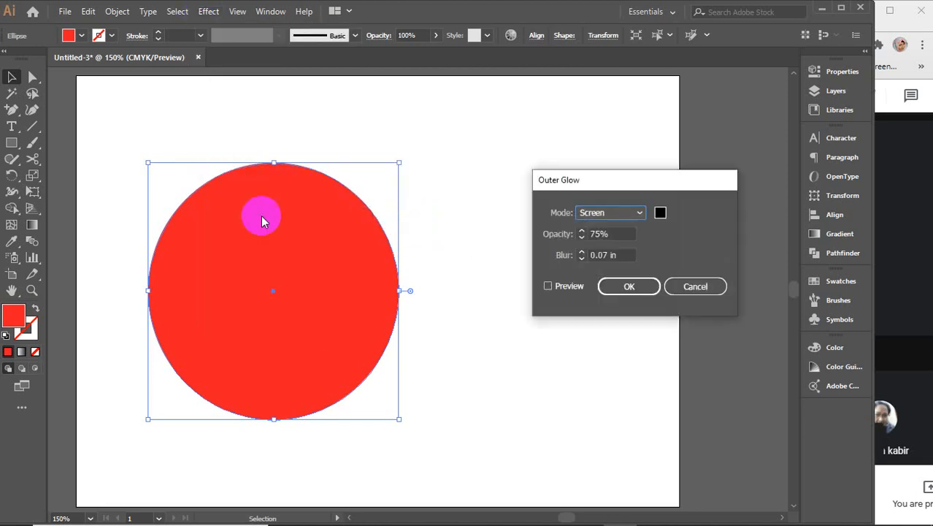
left_click(625, 213)
left_click(610, 231)
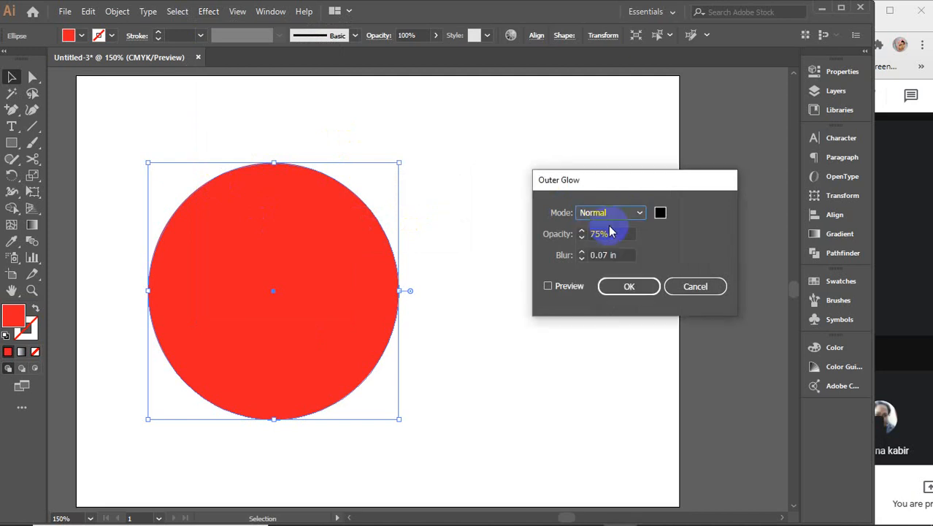
Set the outer glow's opacity to 100% and its blur to 0 in, and enable the preview
left_click(622, 234)
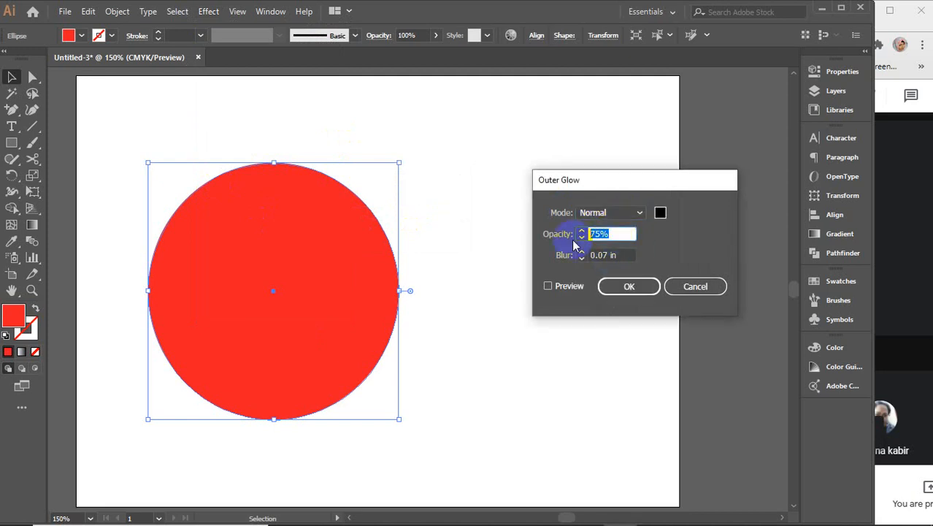
type("100")
left_click(619, 252)
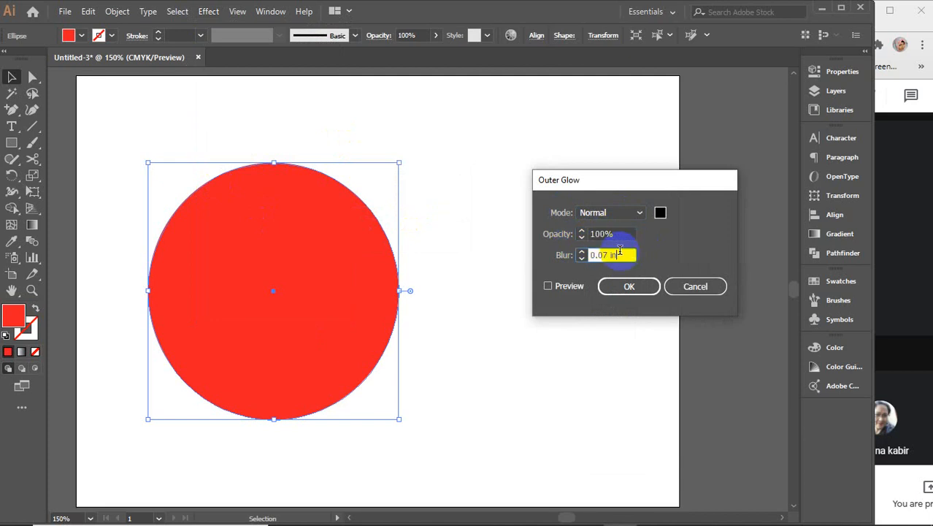
type("0")
left_click(549, 286)
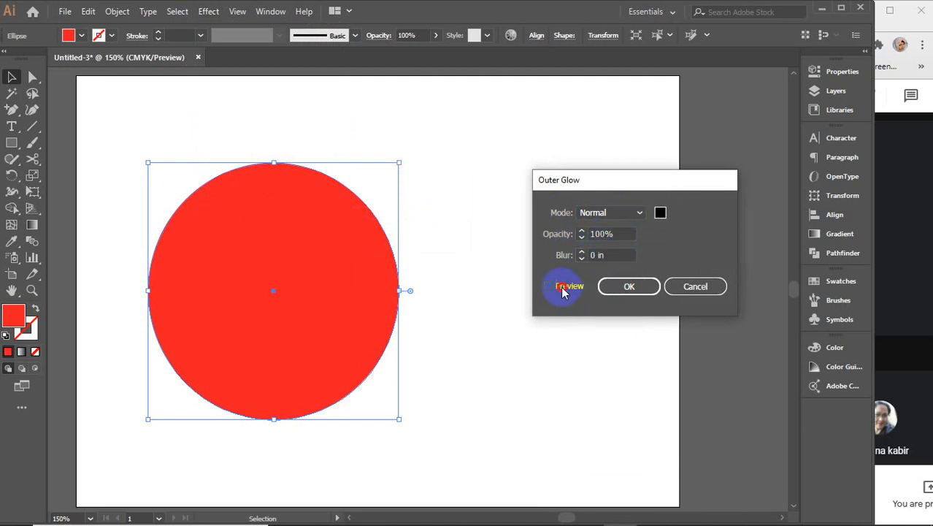
Raise the red circle's outer glow blur to 0.1 in
left_click(619, 254)
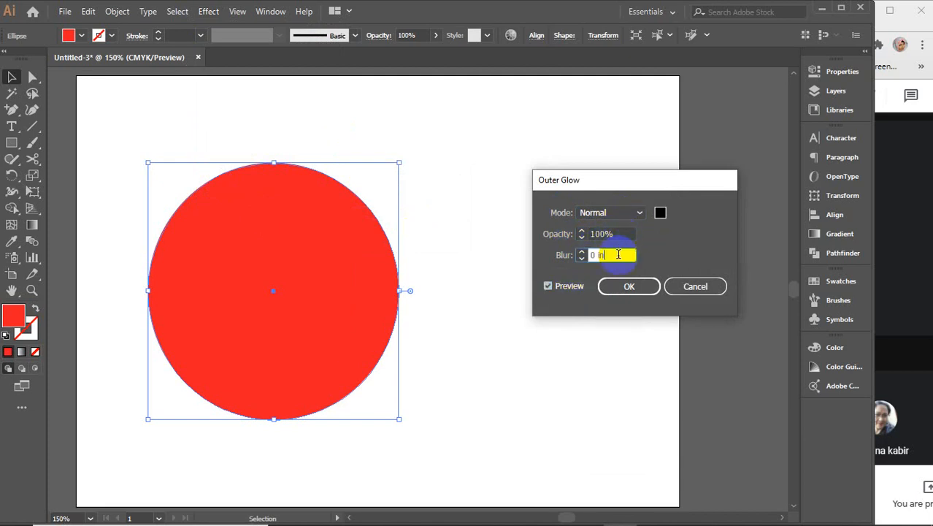
key("Up")
key("Up")
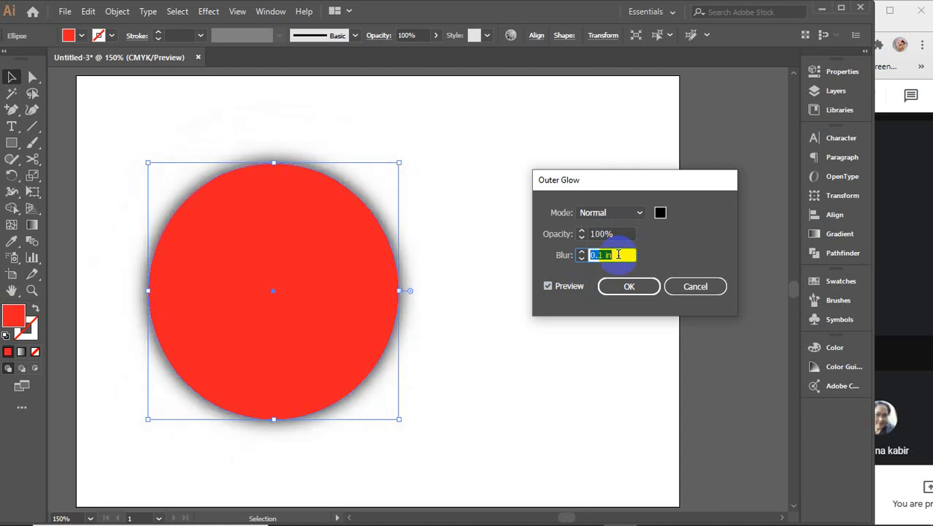
key("Down")
key("Up")
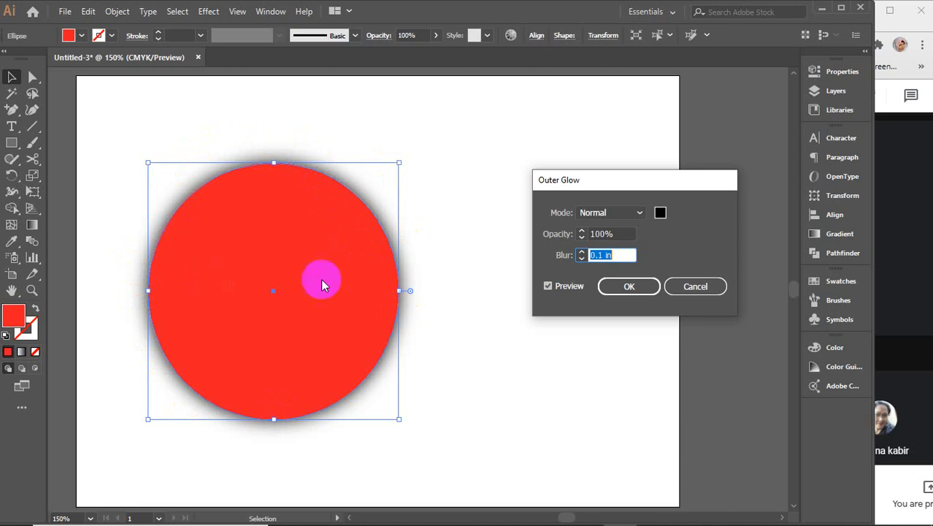
Try a pinkish-red outer glow colour of #ff1a5c, followed by a green one of #76ff1d
left_click(661, 213)
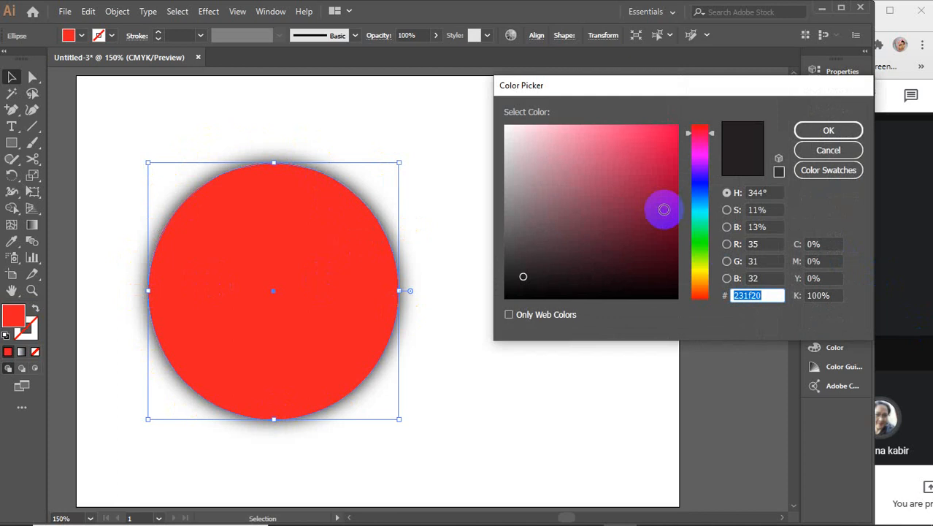
mouse_move(664, 210)
left_mouse_down()
mouse_move(640, 173)
mouse_move(662, 102)
left_mouse_up()
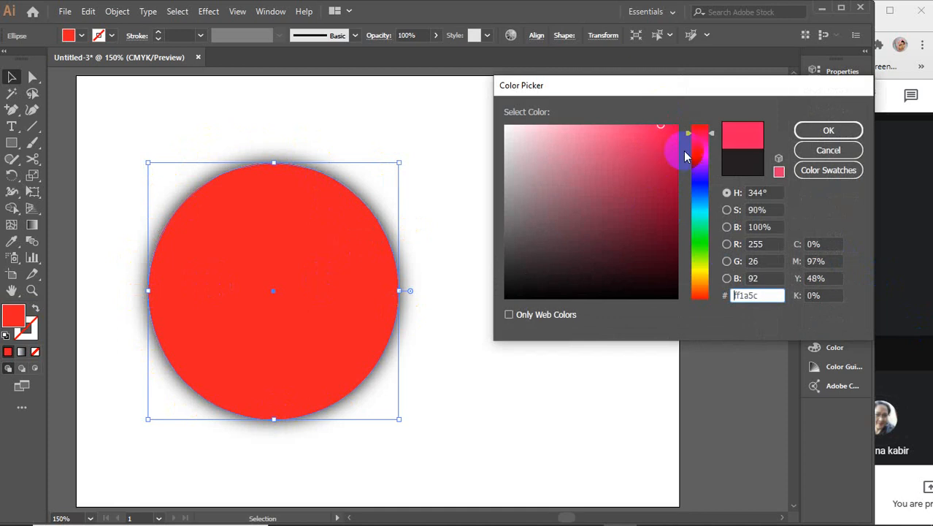
left_click(828, 130)
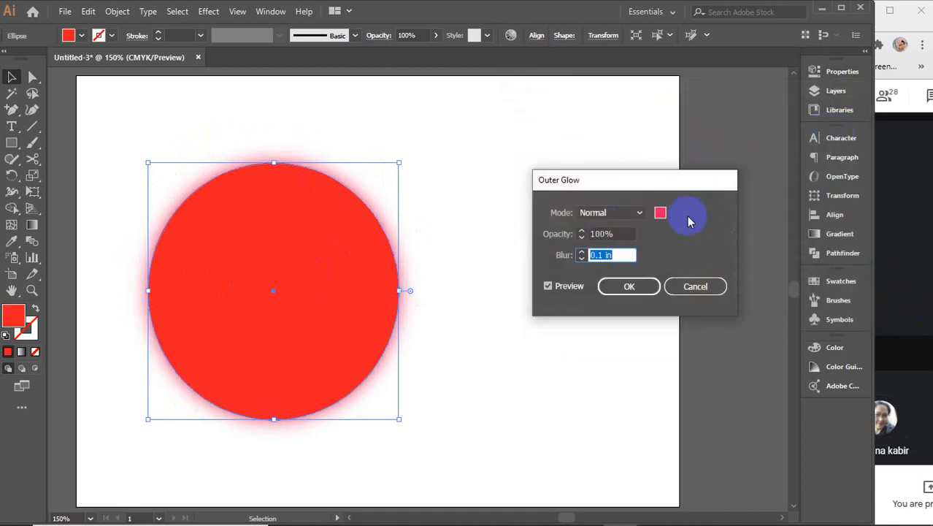
left_click(660, 213)
left_click(698, 255)
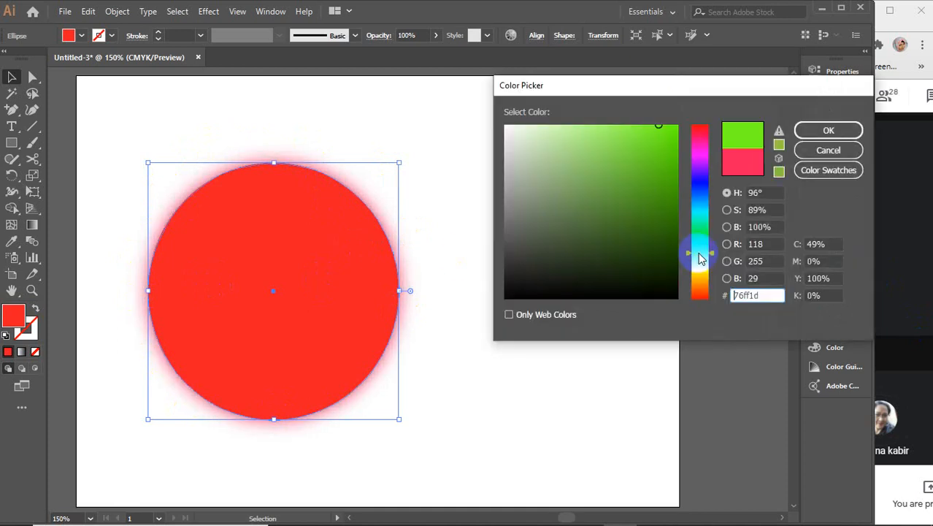
left_click(808, 133)
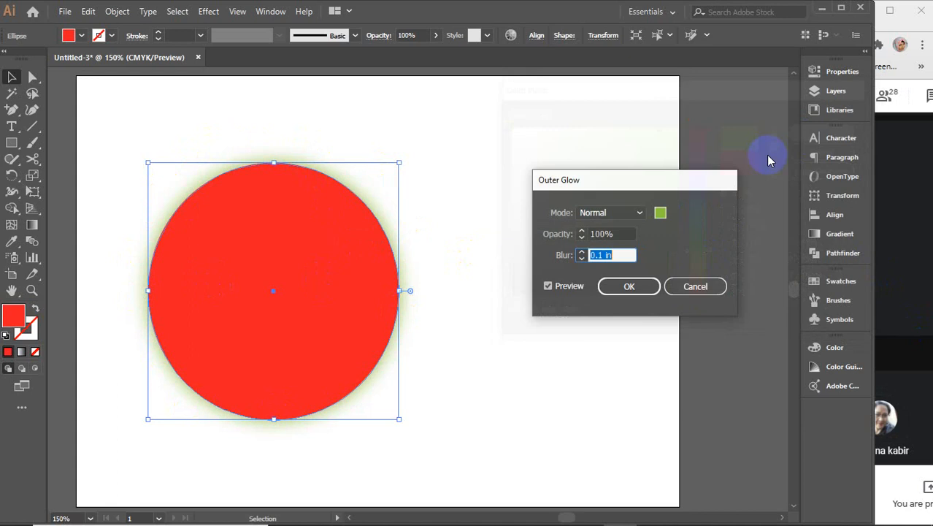
Set the outer glow colour to black (#000000) and cancel the Outer Glow effect
left_click(657, 216)
left_click(567, 297)
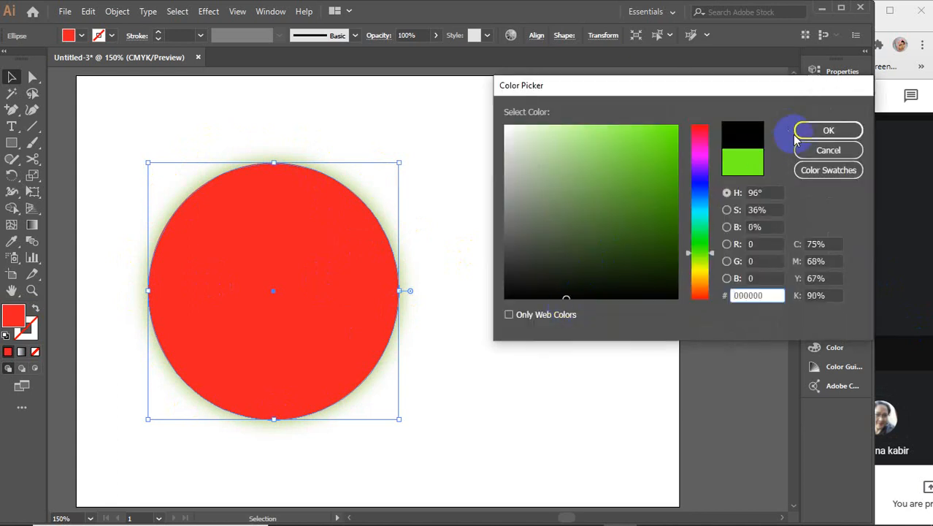
left_click(798, 133)
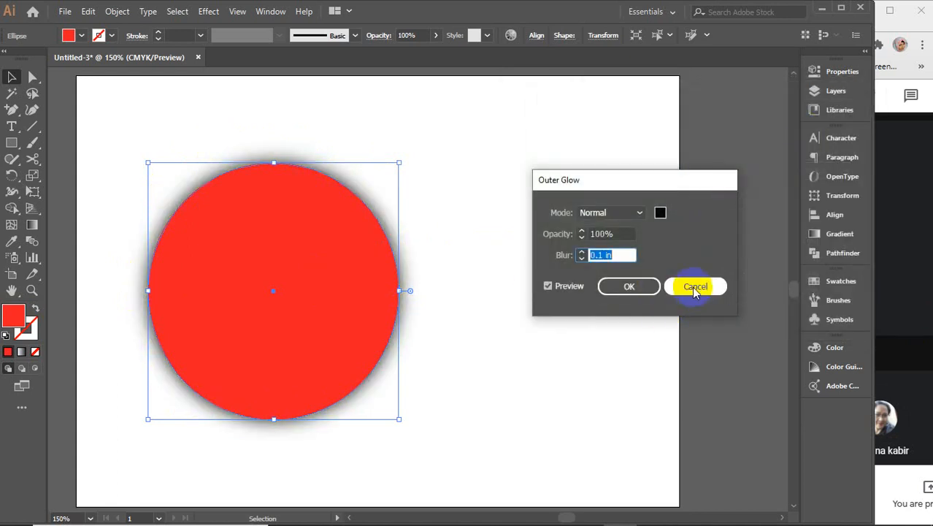
left_click(694, 288)
Delete the red circle from the artboard
left_click(209, 12)
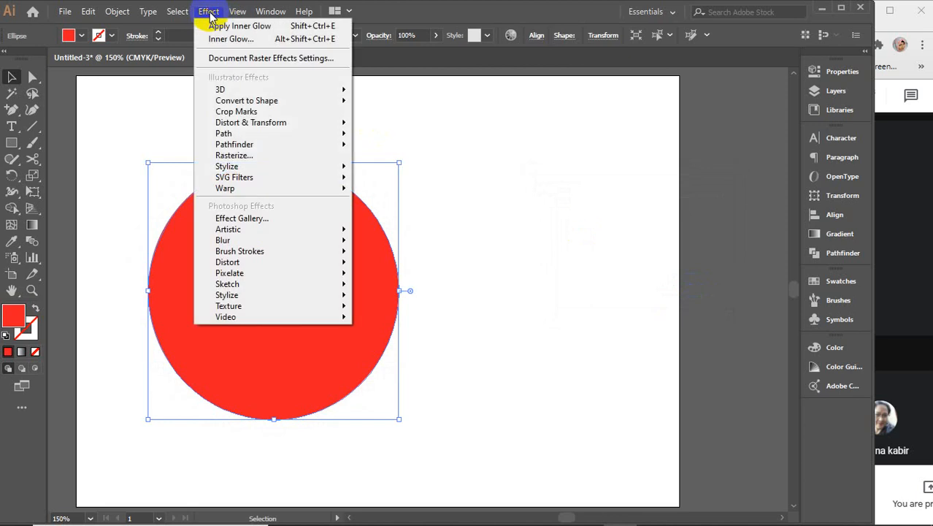
mouse_move(243, 170)
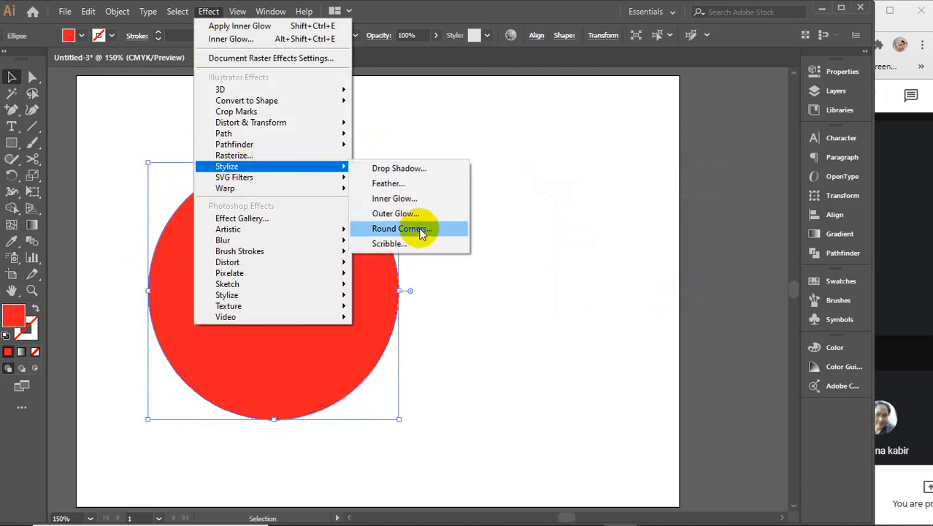
left_click(560, 226)
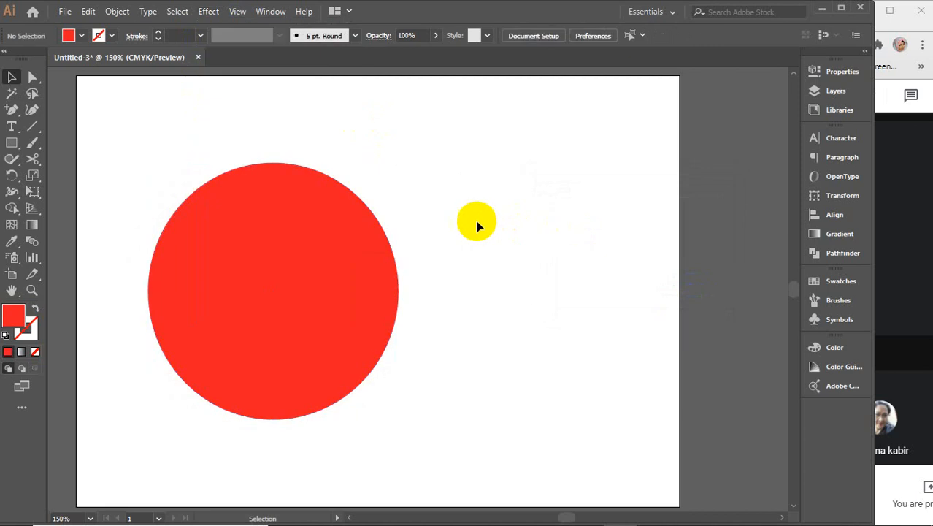
left_click(298, 246)
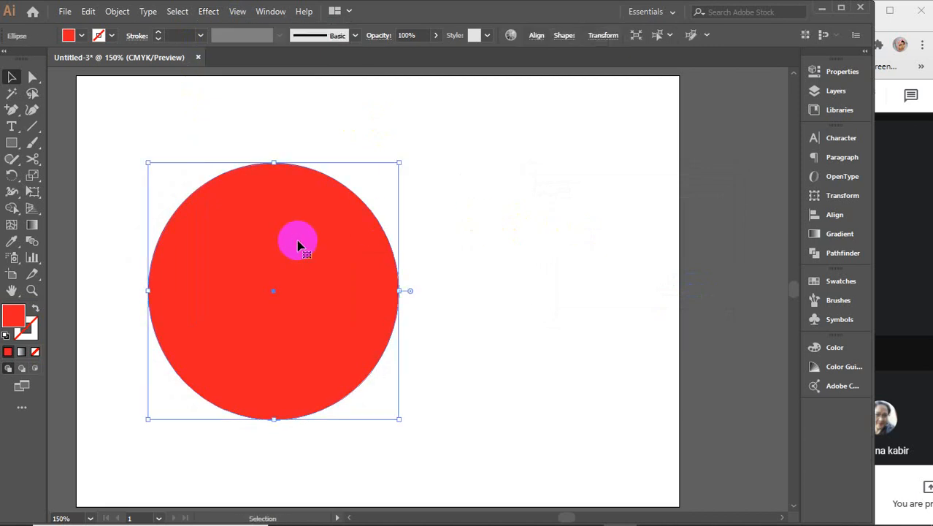
key("Delete")
Draw a red rectangle left of the artboard's centre and start a previewed Stylize Round Corners effect on it
left_click(12, 142)
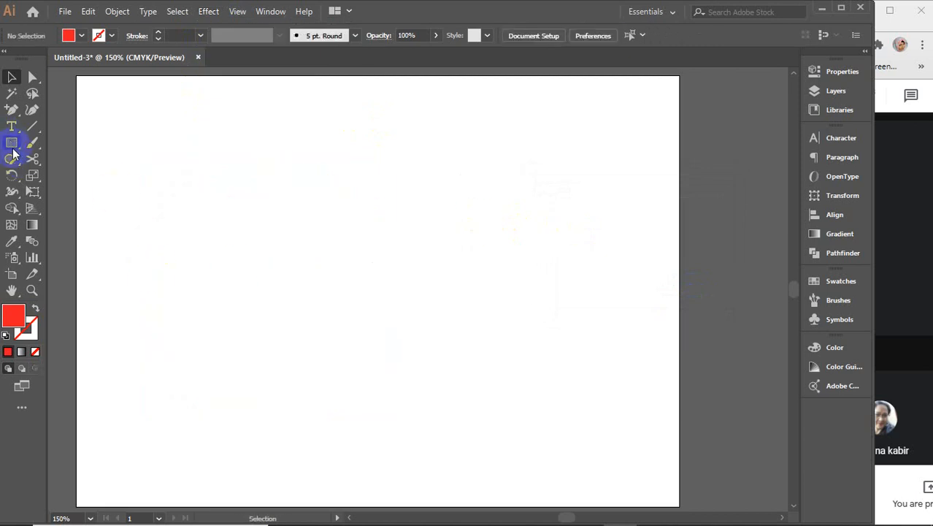
left_click_drag(206, 183, 390, 387)
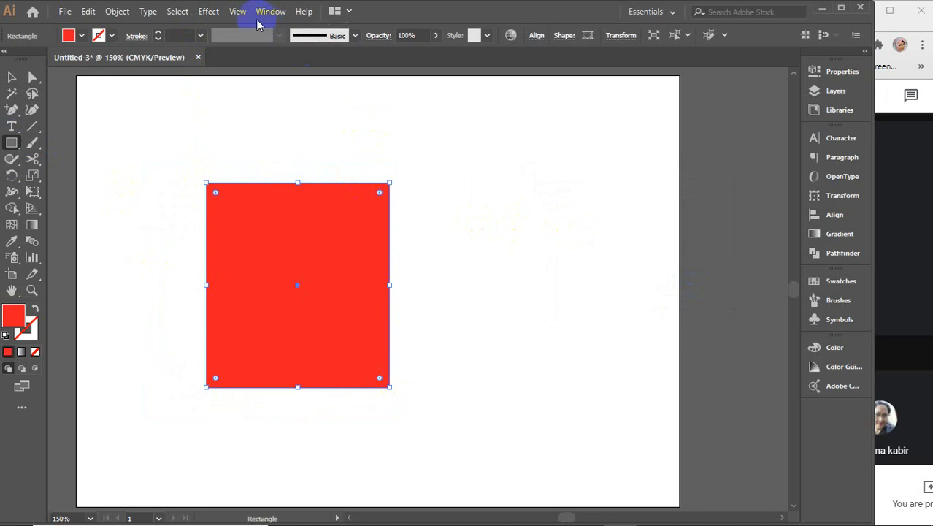
left_click(208, 11)
mouse_move(233, 167)
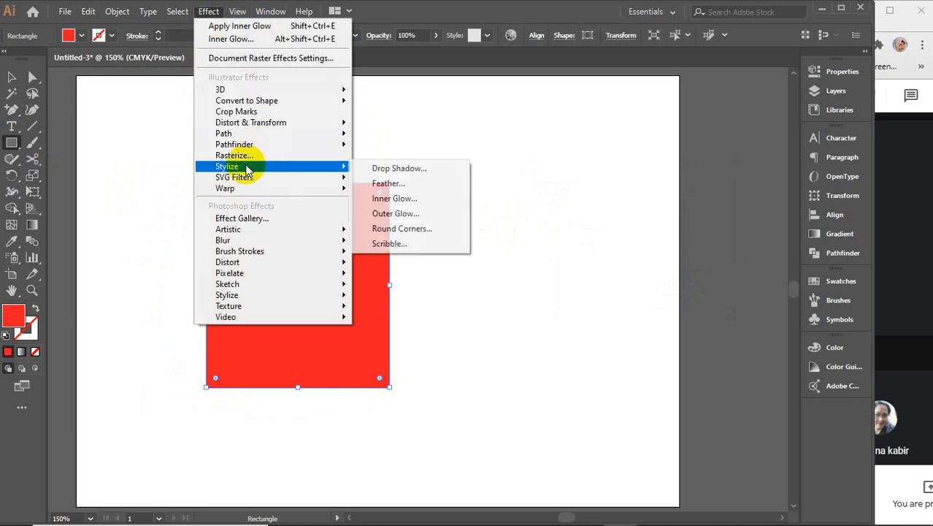
left_click(414, 229)
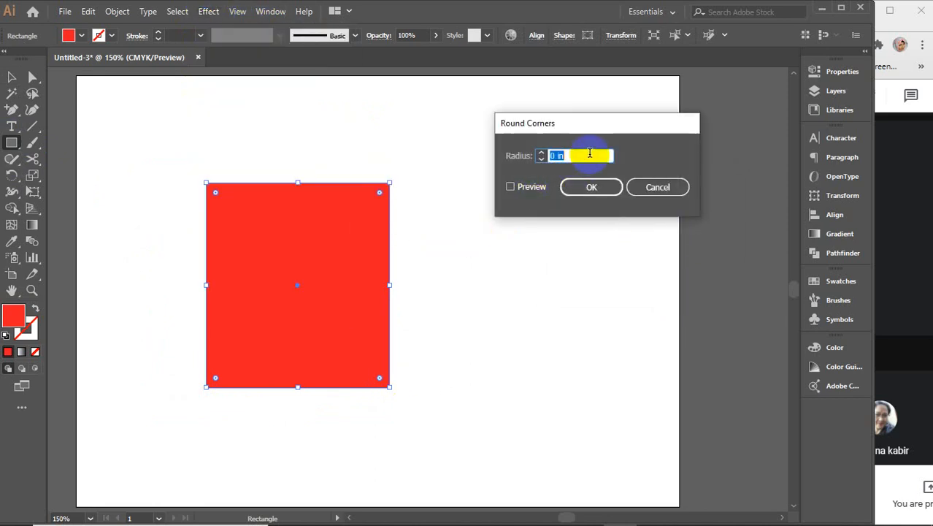
left_click(520, 188)
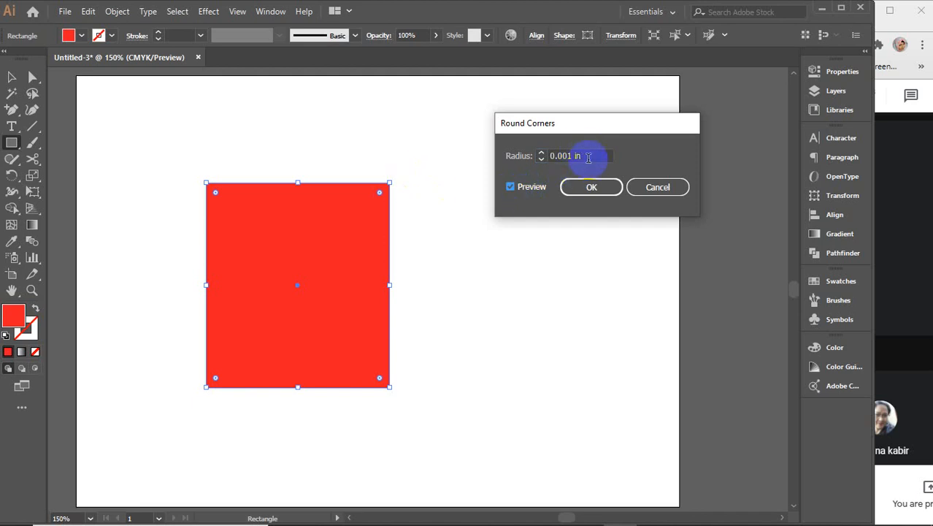
Increase the rectangle's corner radius to 1.875 in
left_click(589, 157)
key("Up")
key("Up")
key("Up")
key("Up")
key("Up")
key("Up")
key("Up")
key("Up")
key("Up")
key("Up")
key("Up")
key("Up")
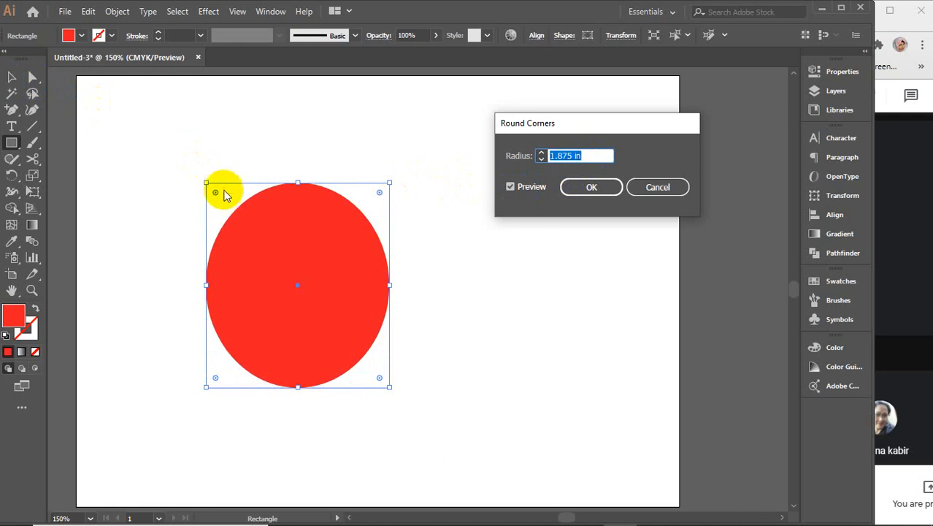
Increase the corner radius further to 3.875 in and cancel the Round Corners effect
left_click(592, 156)
key("Up")
key("Up")
key("Up")
key("Up")
key("Up")
key("Up")
key("Up")
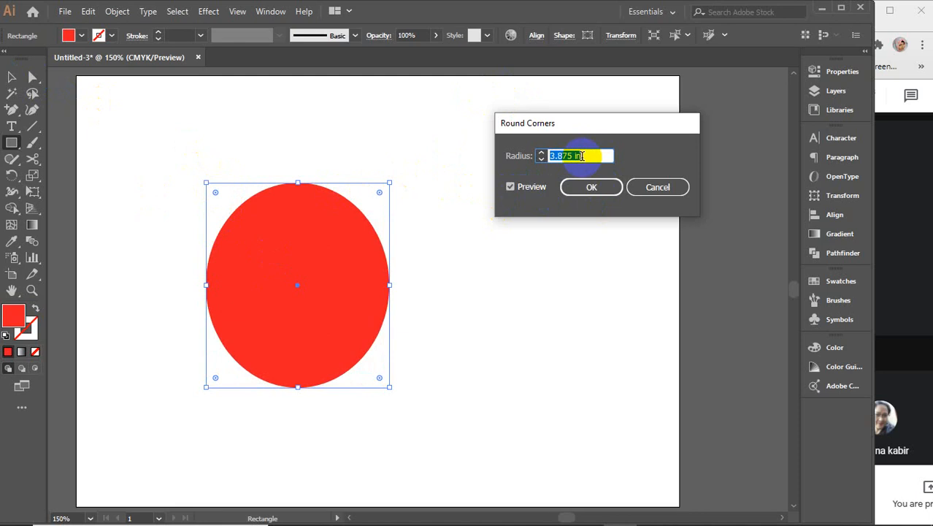
left_click(652, 187)
Delete the red rectangle and undo back to the point where the red circle is restored
left_click(260, 244)
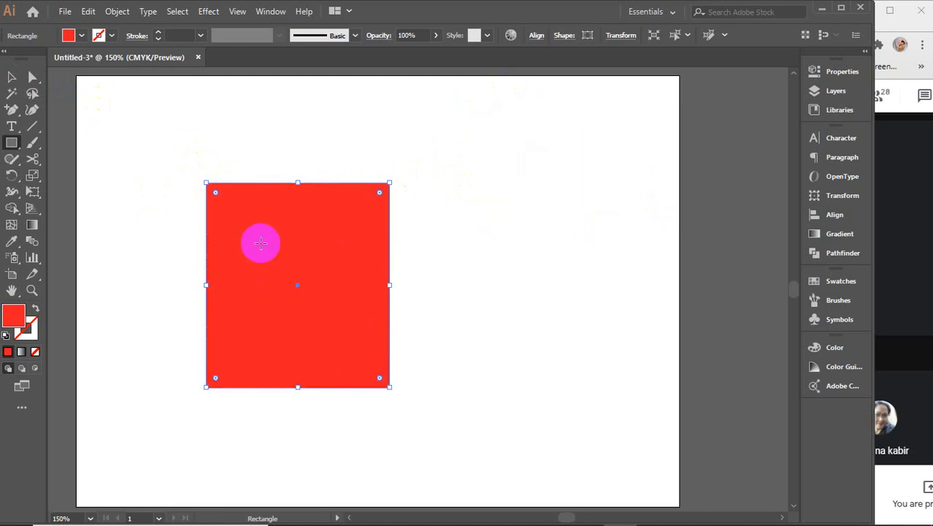
key("Delete")
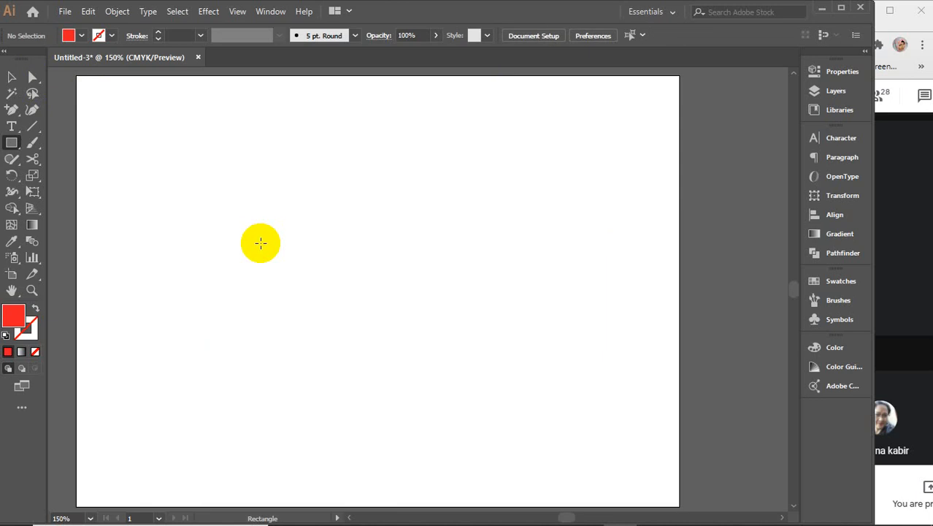
key("ctrl+z")
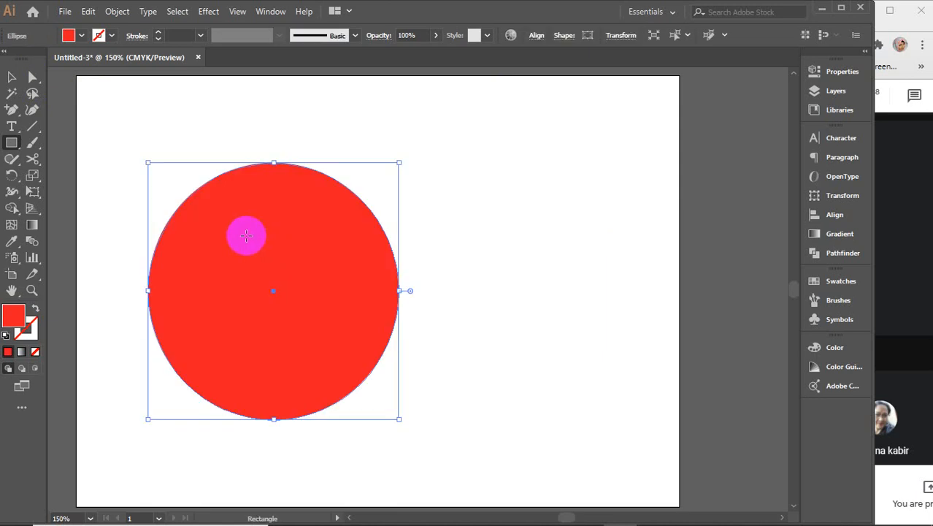
Start a Stylize Scribble effect on the red circle using the Selection tool
key("v")
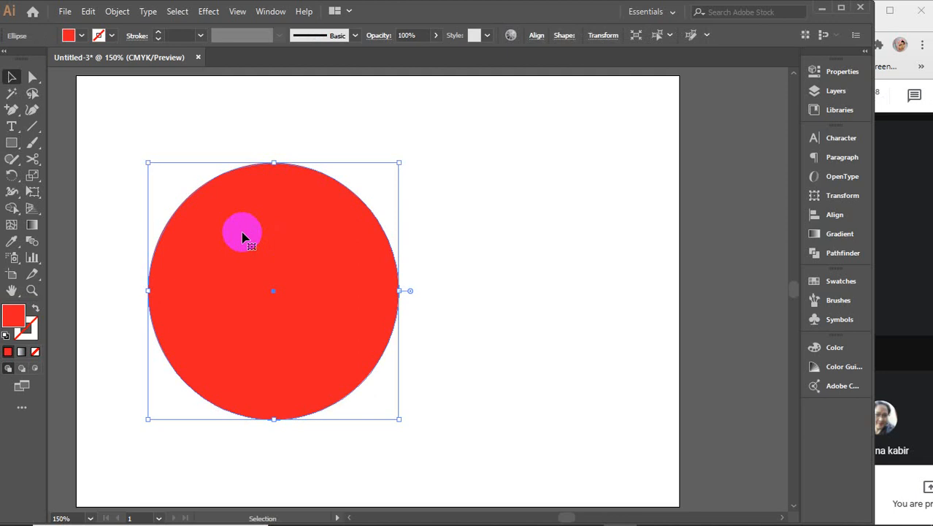
left_click(208, 12)
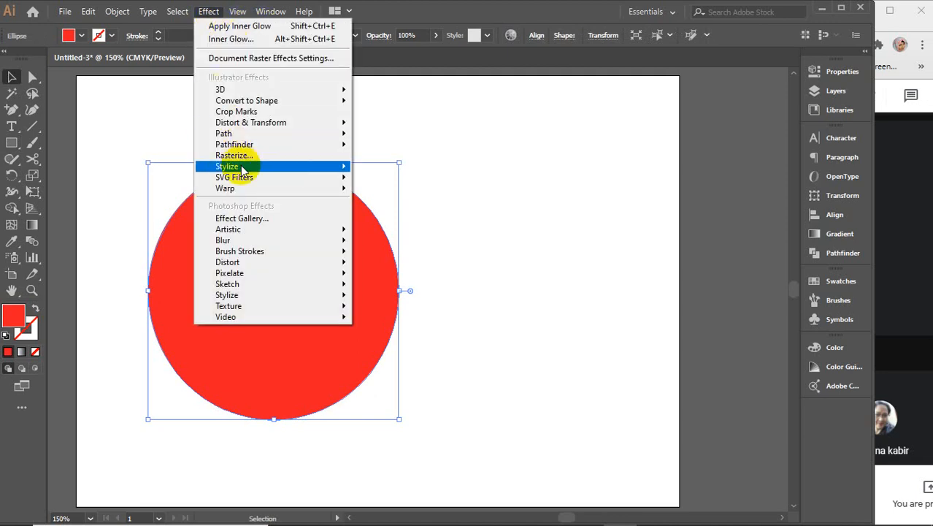
mouse_move(243, 170)
left_click(387, 244)
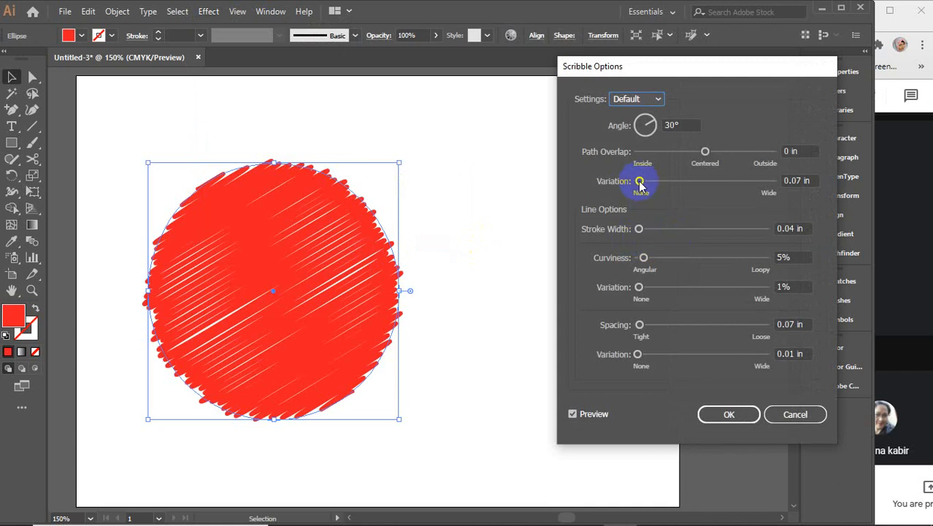
Reduce the scribble's stroke width to 0.01 in and its curviness, spacing and all variation settings to 0
left_click_drag(640, 181, 603, 181)
mouse_move(639, 228)
left_mouse_down()
mouse_move(620, 230)
mouse_move(632, 260)
mouse_move(620, 289)
left_mouse_up()
left_click_drag(640, 325, 603, 327)
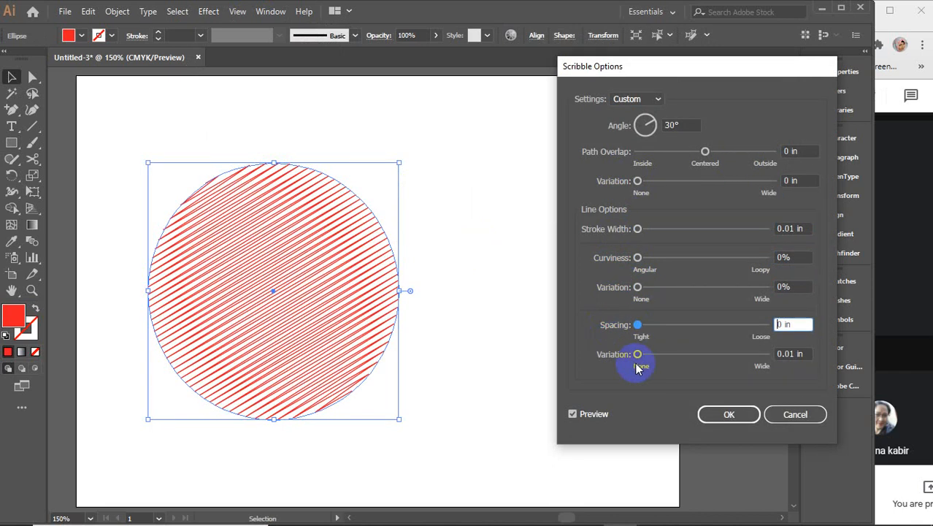
left_click_drag(638, 354, 602, 356)
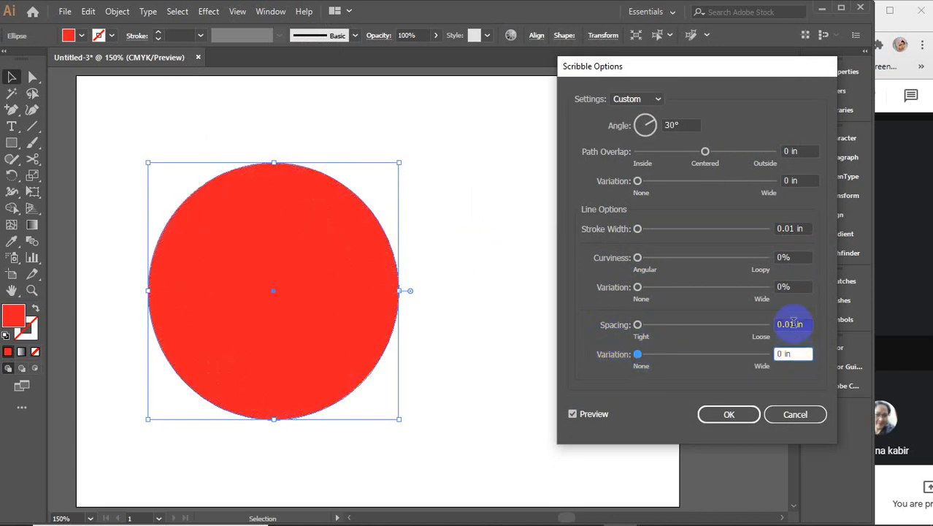
left_click_drag(639, 330, 629, 326)
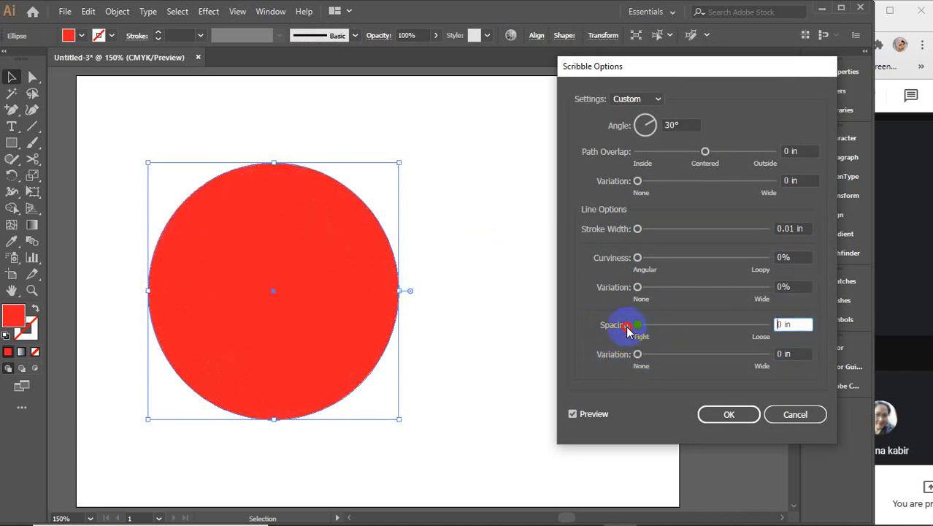
Try a scribble stroke width of 0 in, return it to 0.01 in, and set the spacing to 0 in
left_click(793, 228)
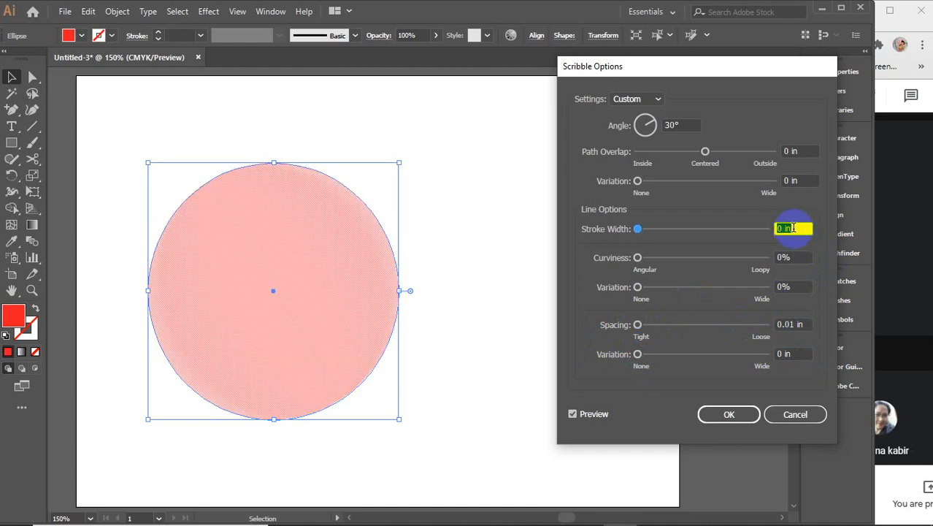
left_click(788, 325)
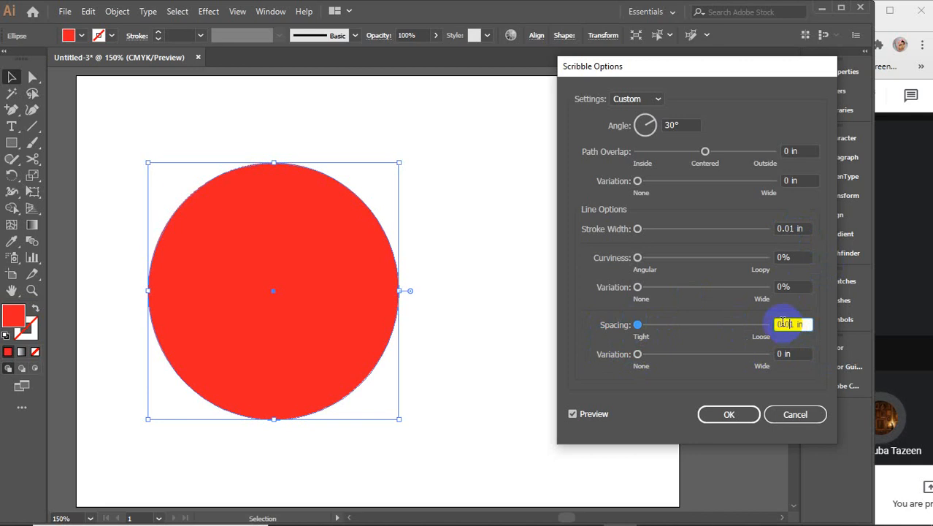
left_click(788, 325)
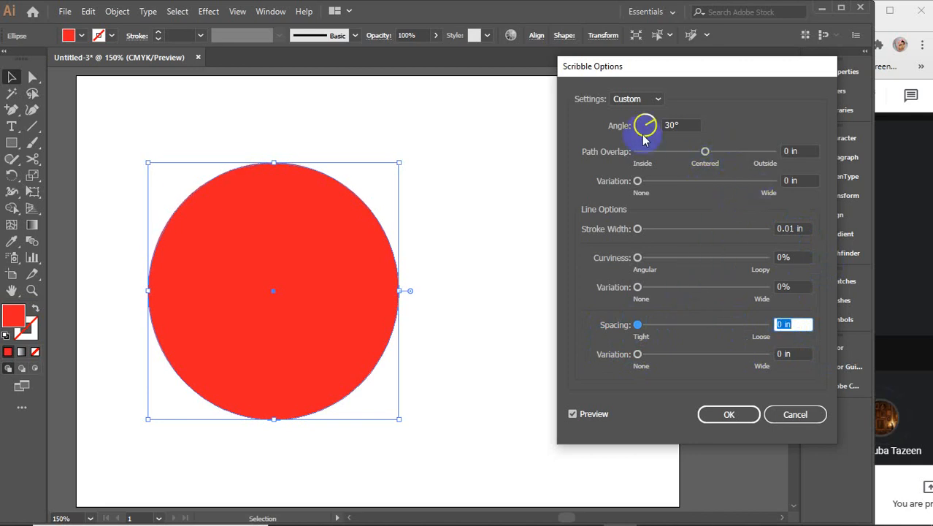
Try the Childlike and Sketch scribble presets on the red circle and switch to the Default preset
left_click(631, 100)
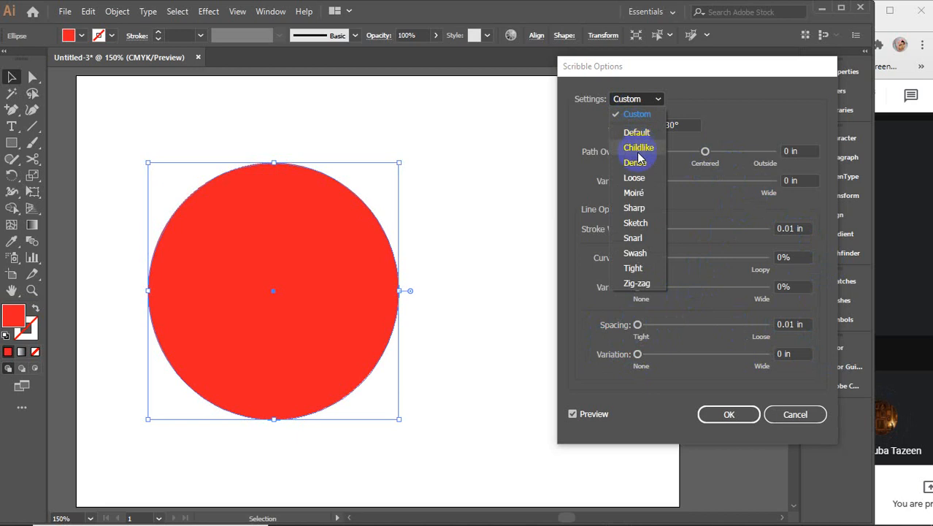
left_click(638, 148)
left_click(647, 98)
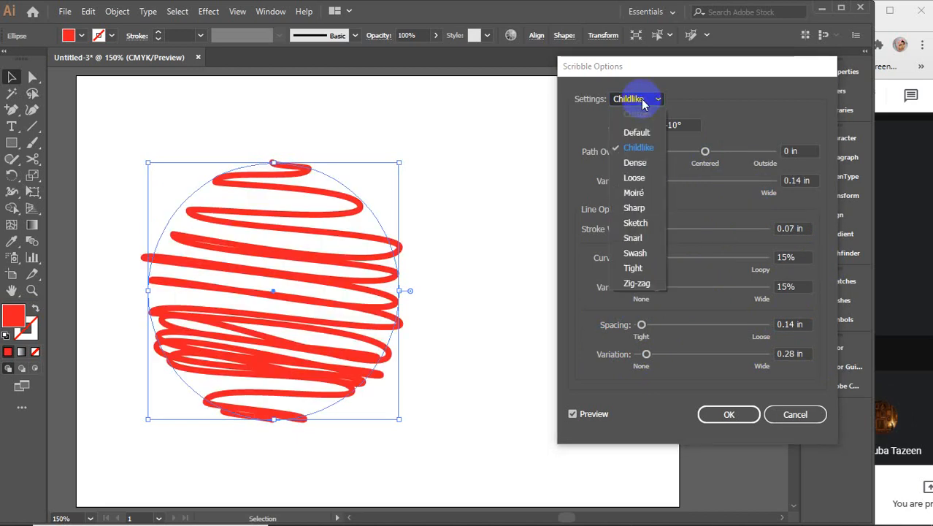
left_click(636, 223)
left_click(646, 100)
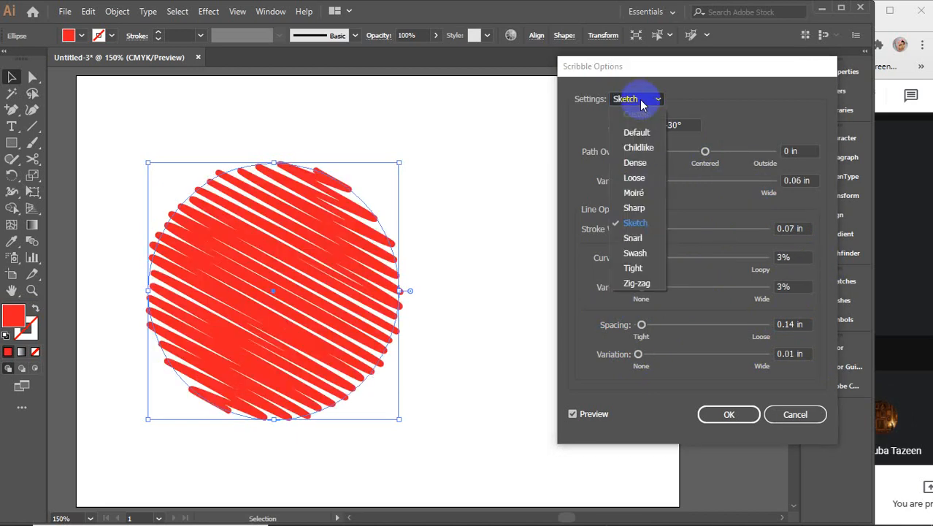
left_click(642, 130)
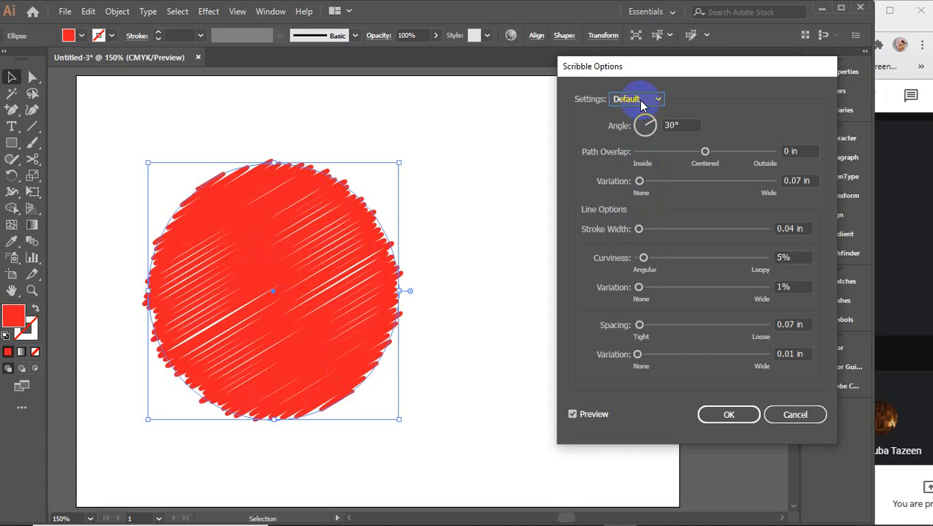
left_click(642, 100)
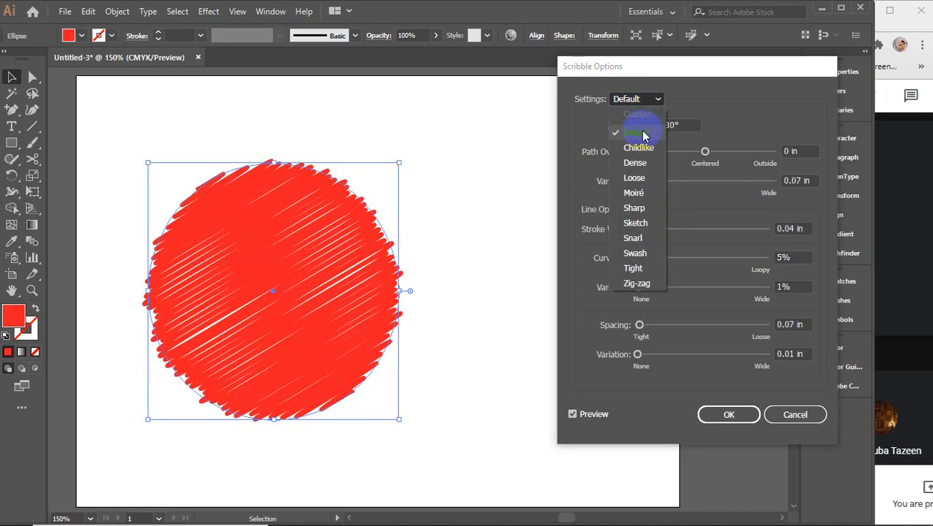
left_click(628, 130)
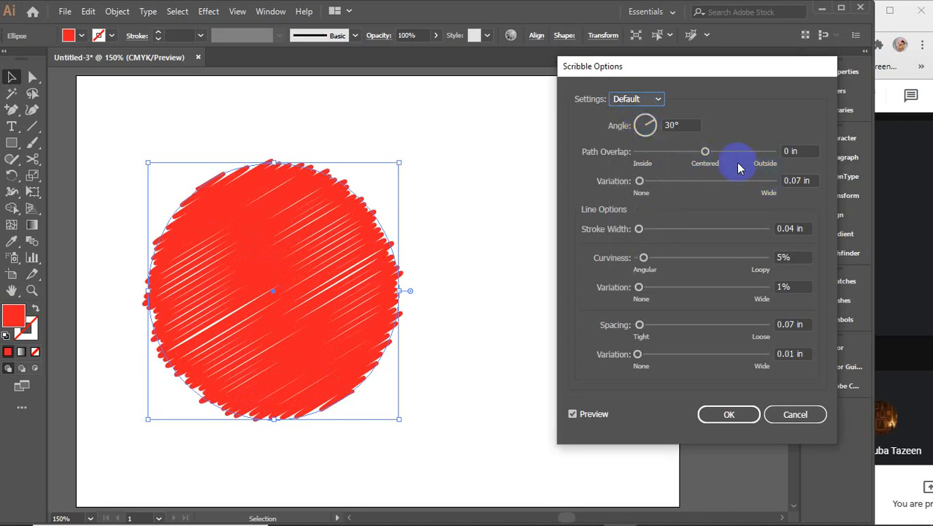
Set the scribble's path overlap variation to 0 in and its stroke width to 0.01 in
double_click(806, 181)
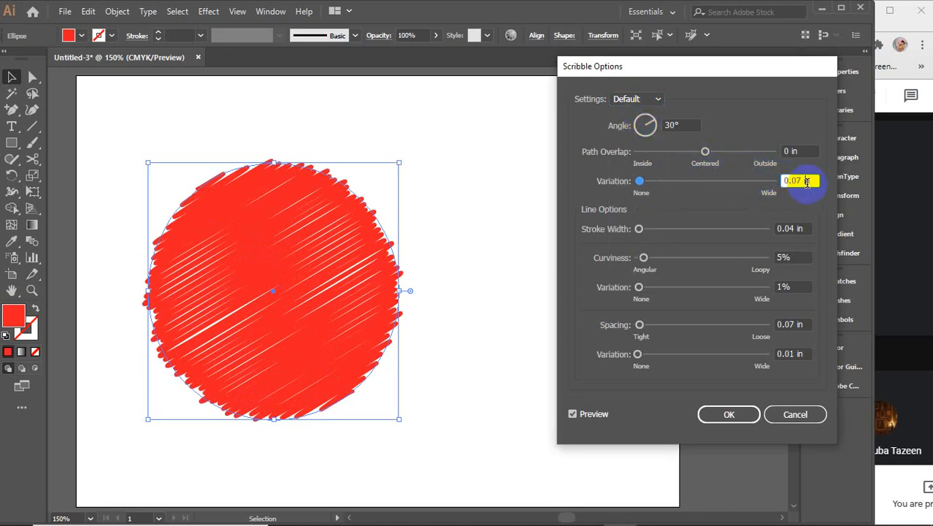
type("0")
double_click(797, 228)
type("0.01")
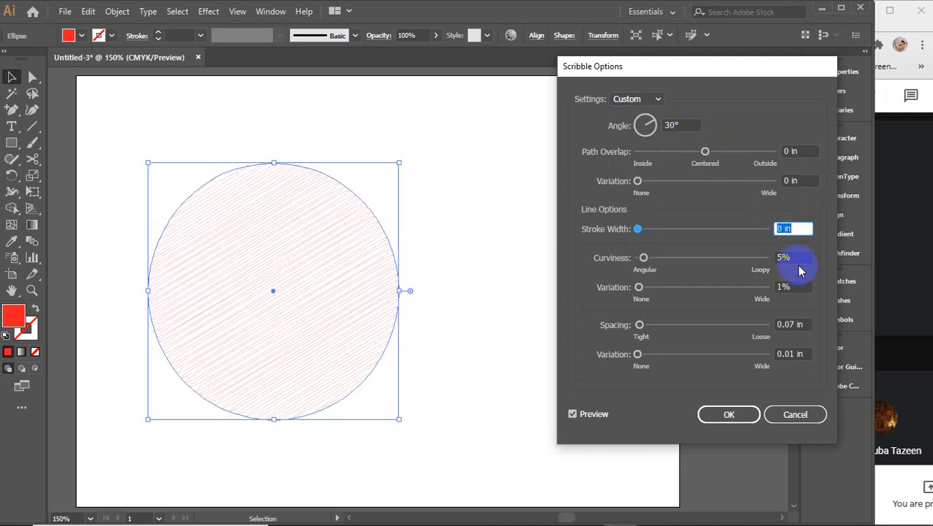
Set the scribble's curviness and its curviness variation to 0%
double_click(793, 257)
type("0")
double_click(792, 286)
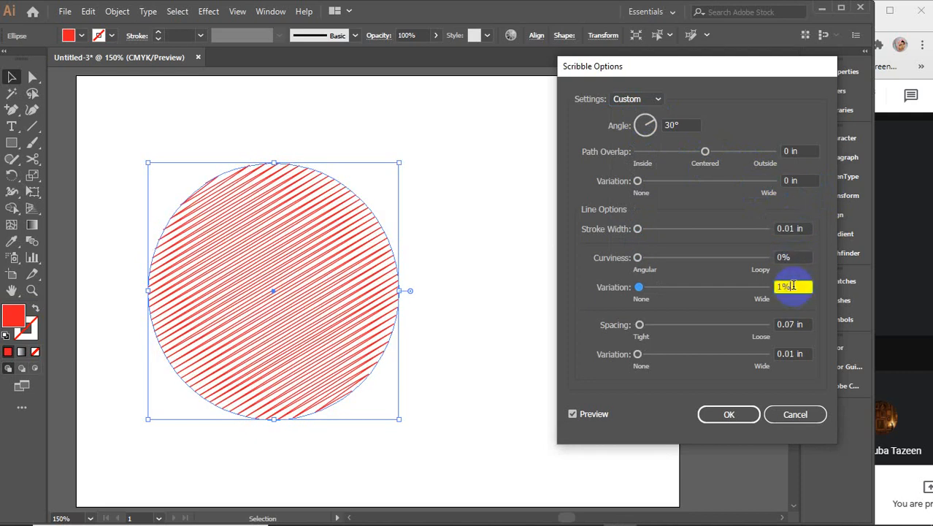
type("0")
Set the scribble's line spacing to 0.01 in and the spacing variation to 0 in
double_click(792, 323)
type("0.01")
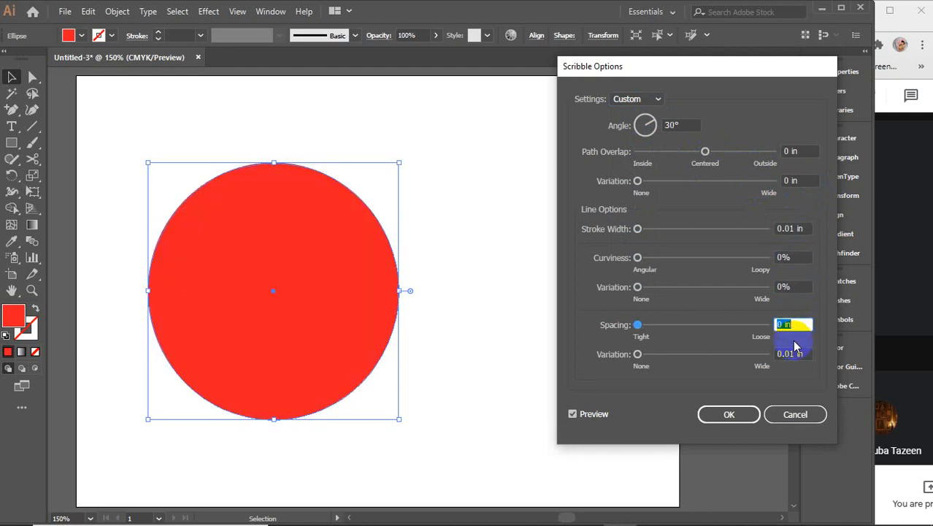
double_click(792, 354)
type("0")
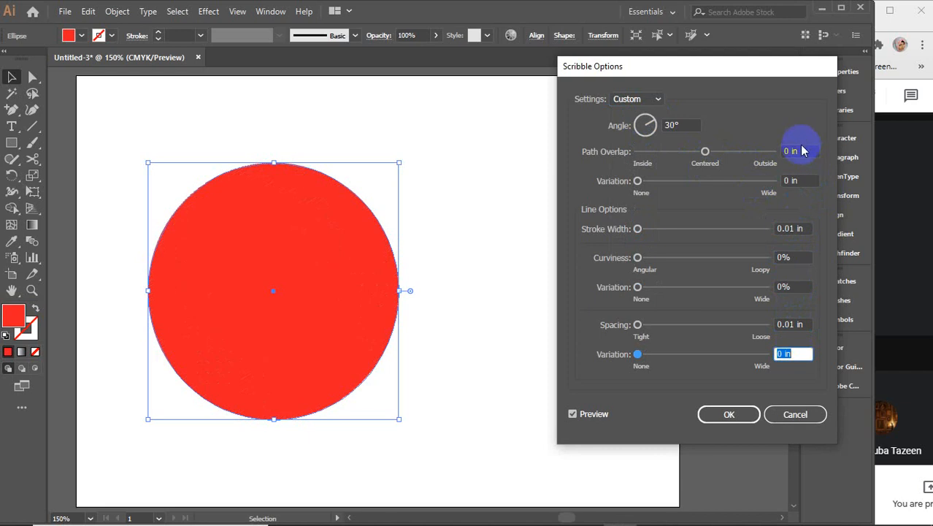
Increase the scribble's path overlap to 0.2 in so the lines extend outside the circle
left_click(801, 149)
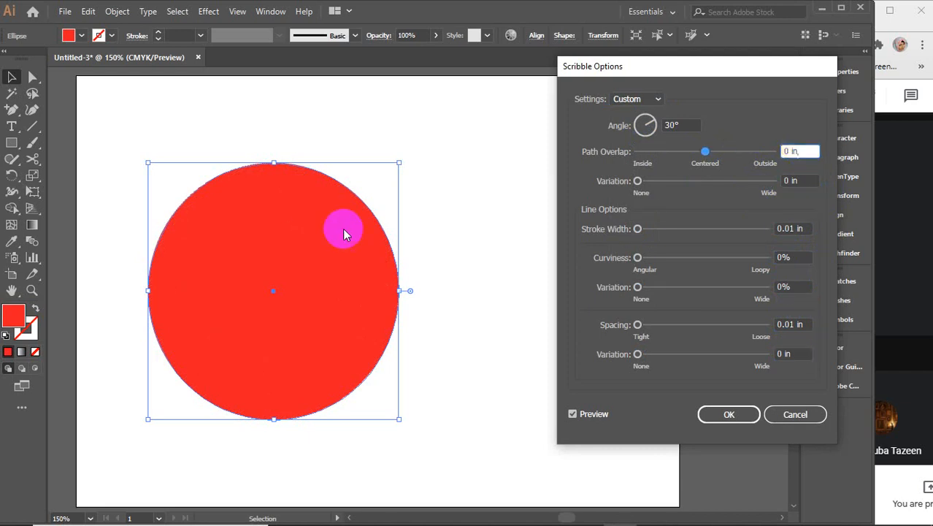
key("Up")
key("Up")
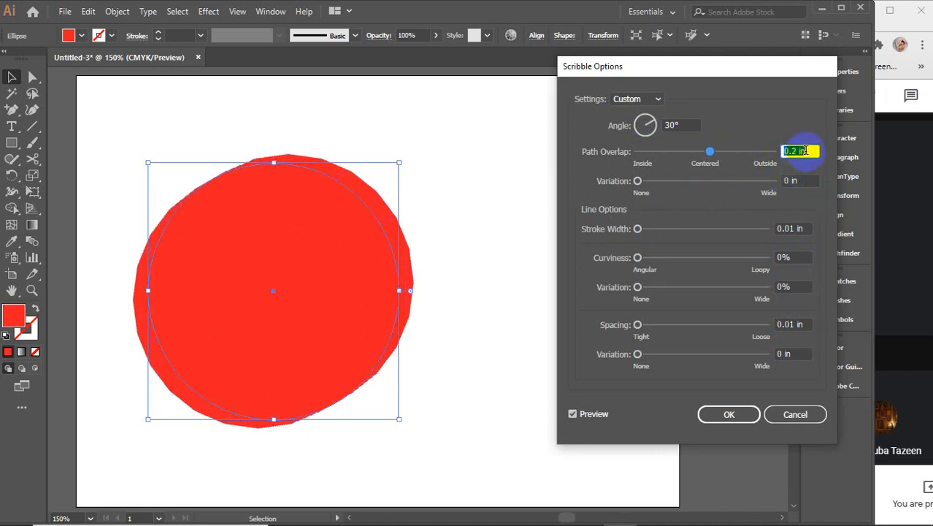
key("Down")
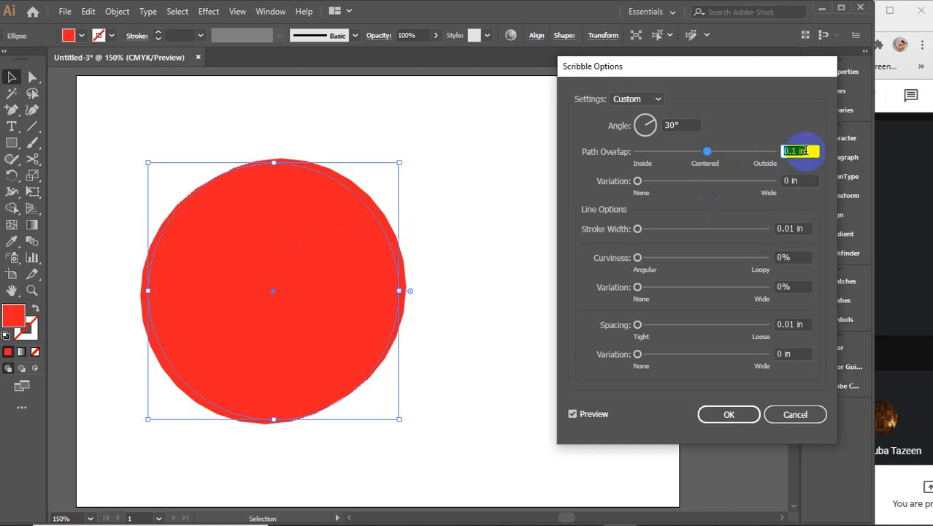
key("Up")
Raise the scribble's path overlap variation to 0.3 in
left_click(807, 180)
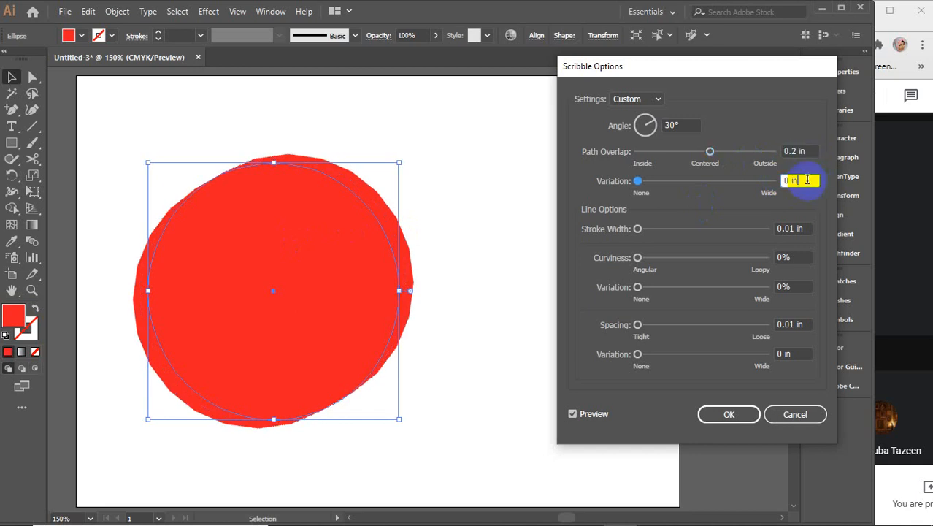
key("Up")
key("Up")
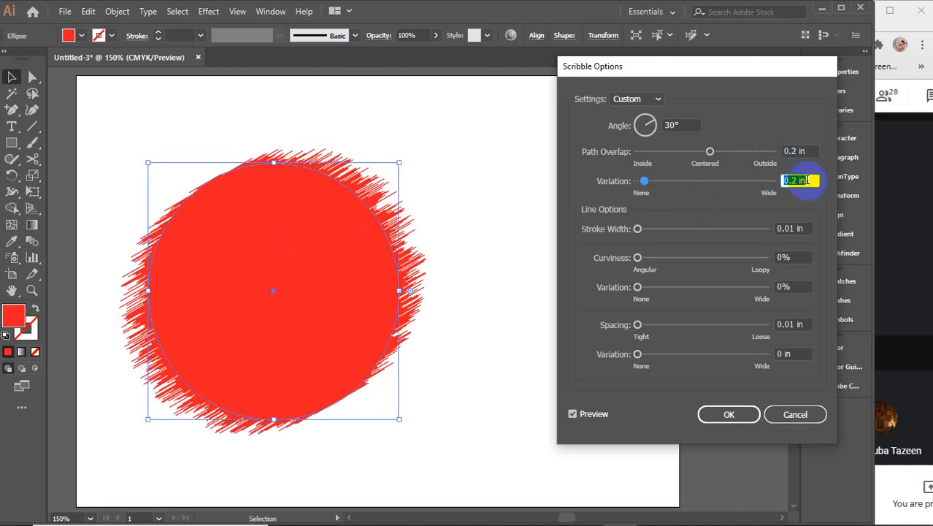
key("Up")
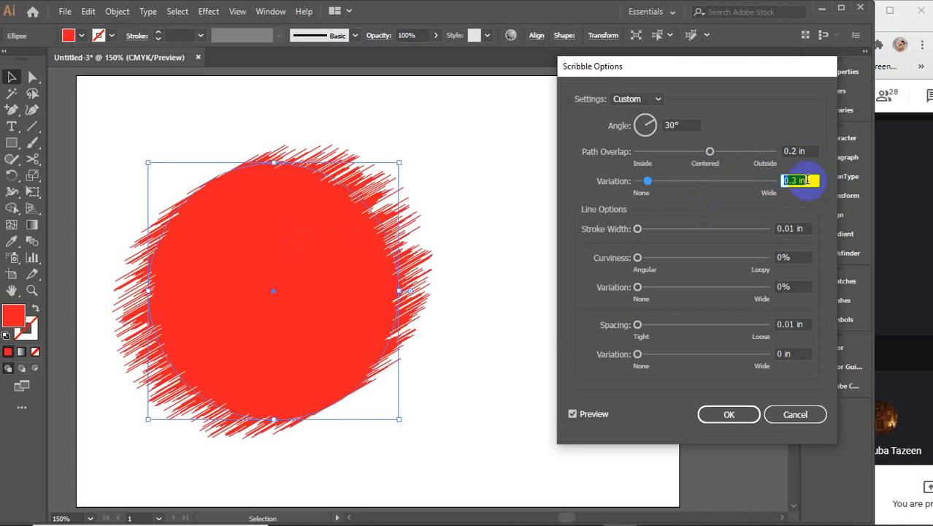
Try other scribble stroke widths, including 0 in, and return to 0.01 in
left_click(797, 229)
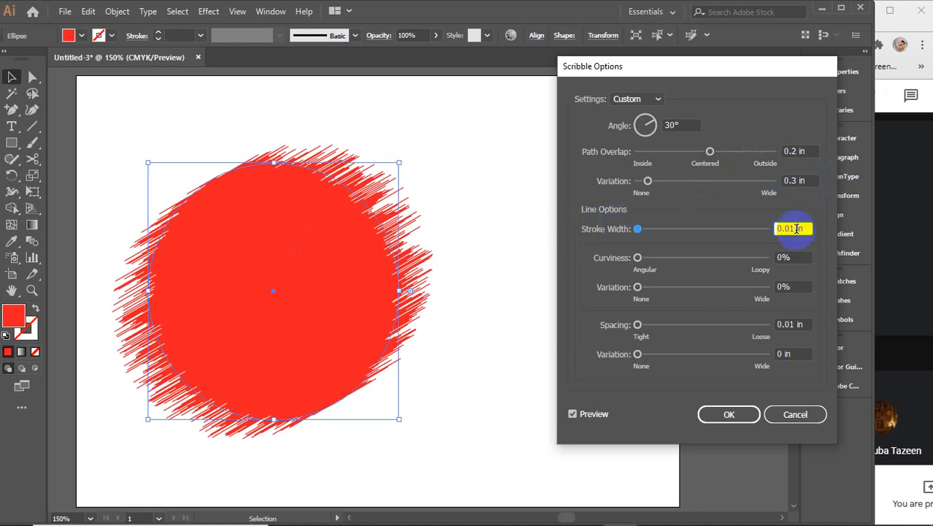
key("Up")
key("Down")
key("Down")
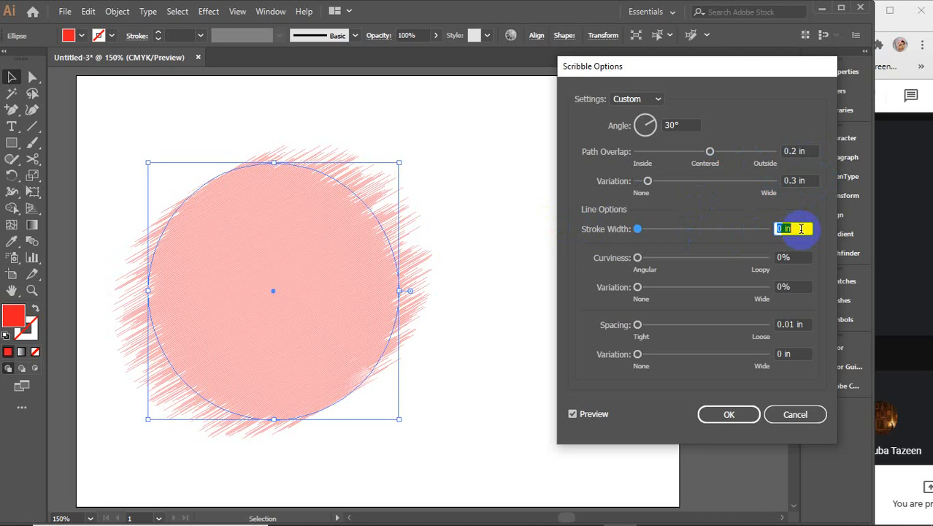
Try loopier scribble lines with curviness up to 18%, and settle on a curviness of 5%
left_click(797, 257)
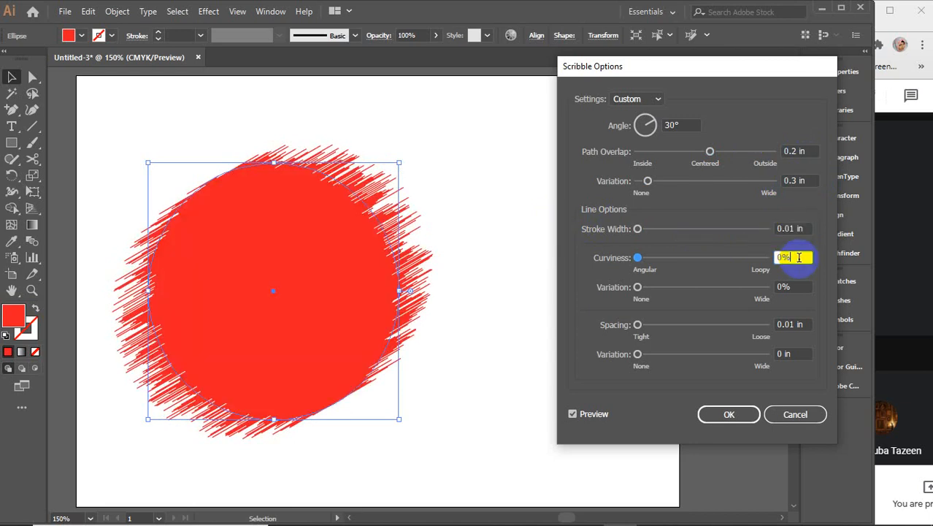
key("Up")
key("Up")
key("Up")
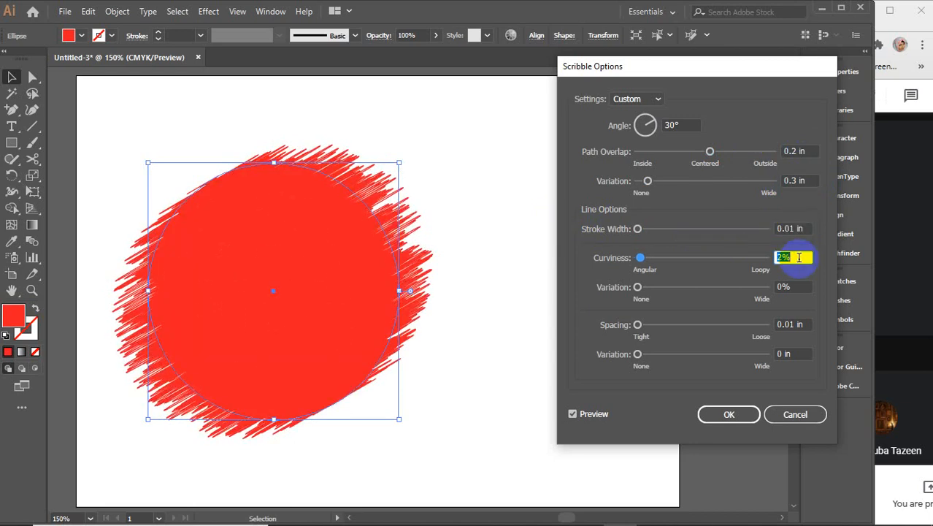
key("shift+Up")
key("shift+Up")
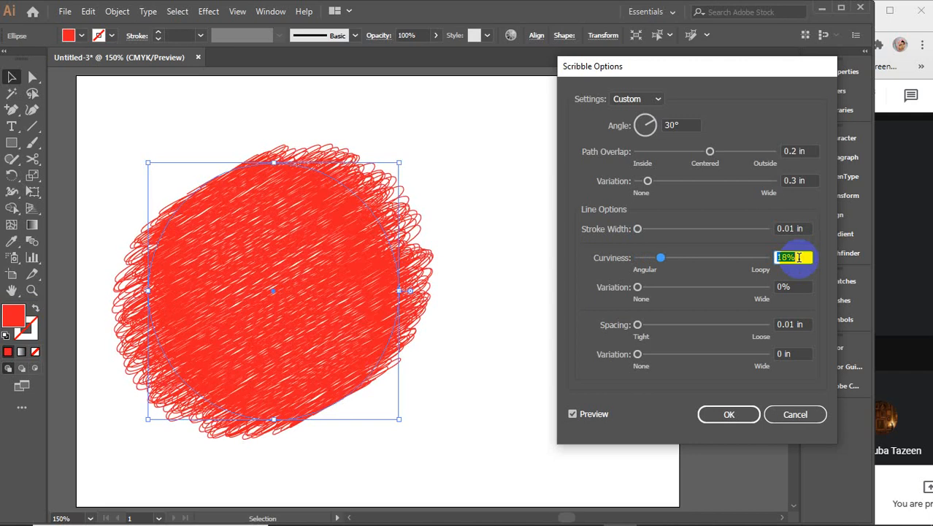
key("Down")
key("Down")
key("Down")
key("Down")
key("Down")
key("Down")
key("Down")
key("Down")
key("Down")
key("Down")
key("Down")
key("Down")
key("Down")
key("Down")
key("Down")
key("Down")
key("Down")
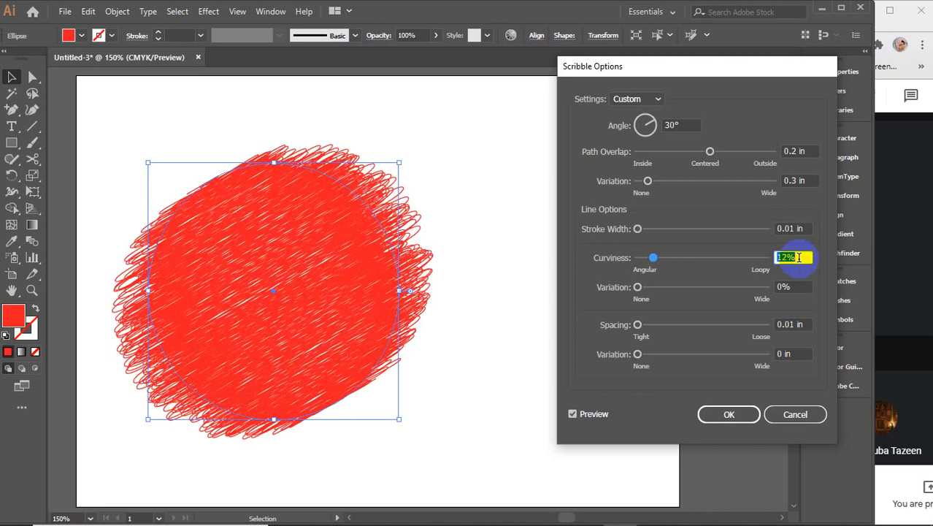
key("Down")
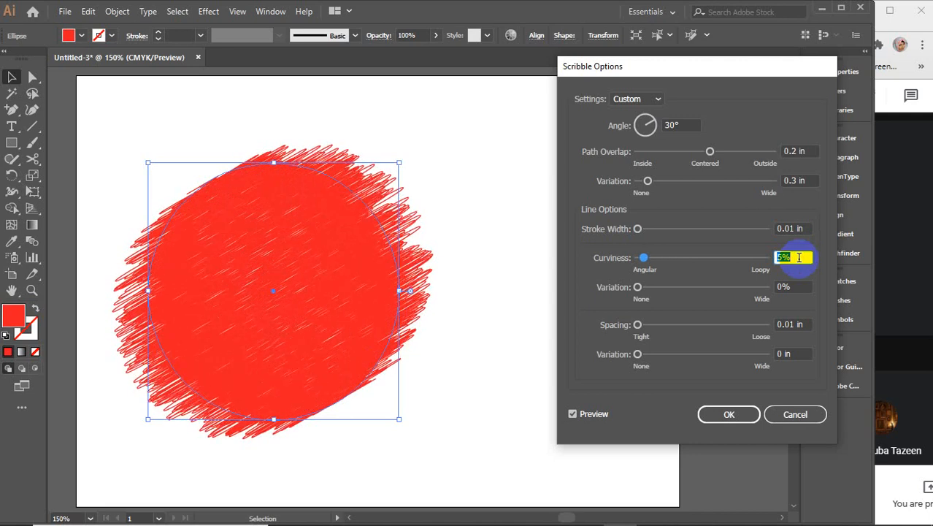
Try a curviness variation of up to 8% for the scribble and settle on 5%
left_click(794, 287)
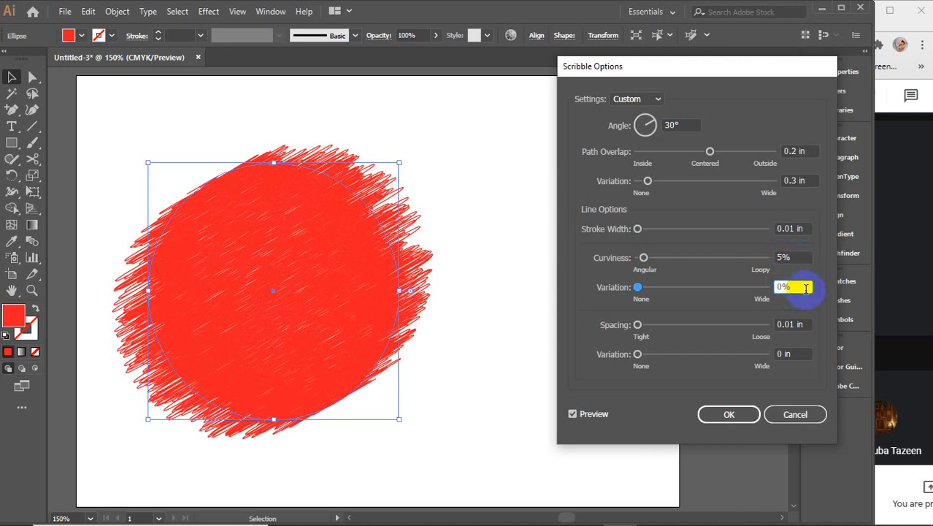
double_click(790, 287)
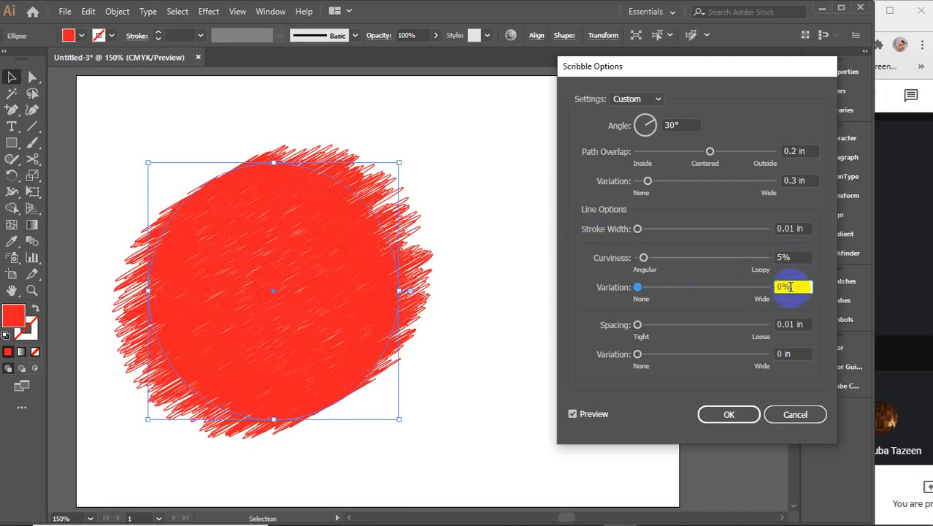
key("Up")
key("Up")
key("Up")
key("Up")
key("Up")
key("Up")
key("Up")
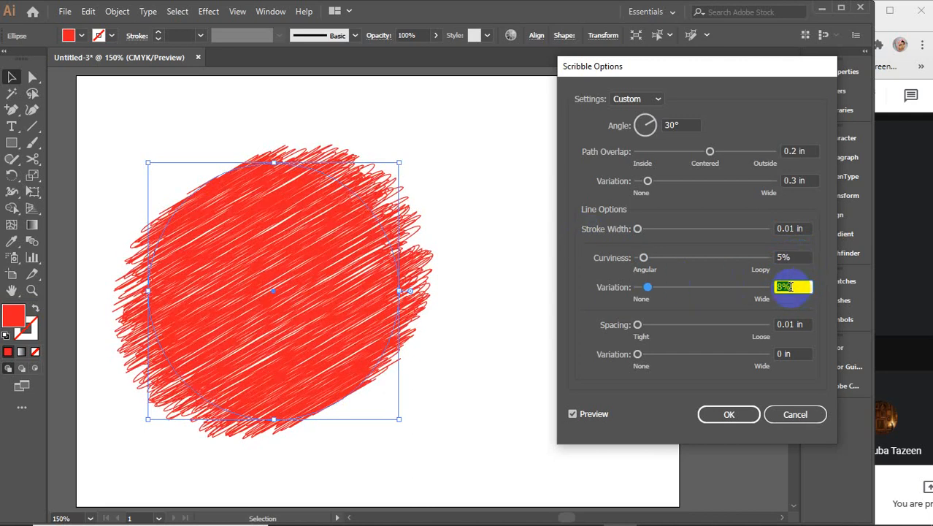
key("Down")
key("Down")
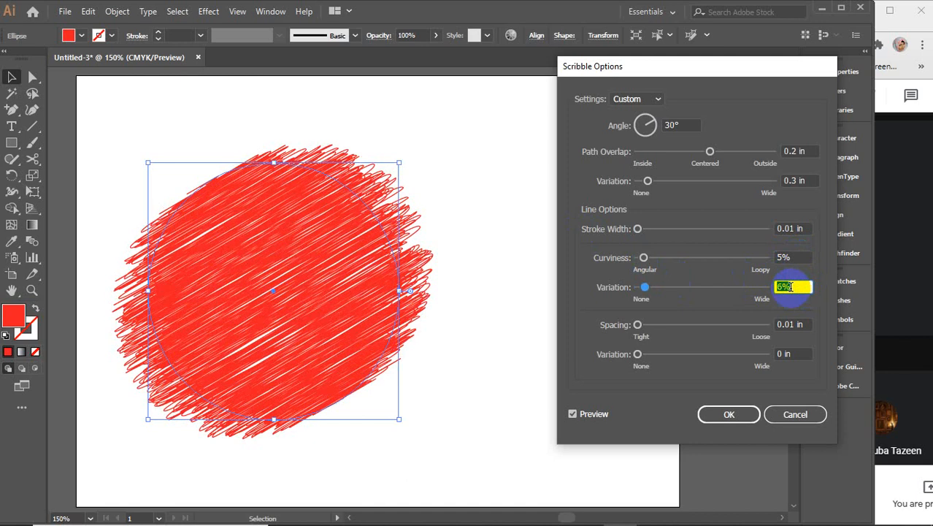
key("Down")
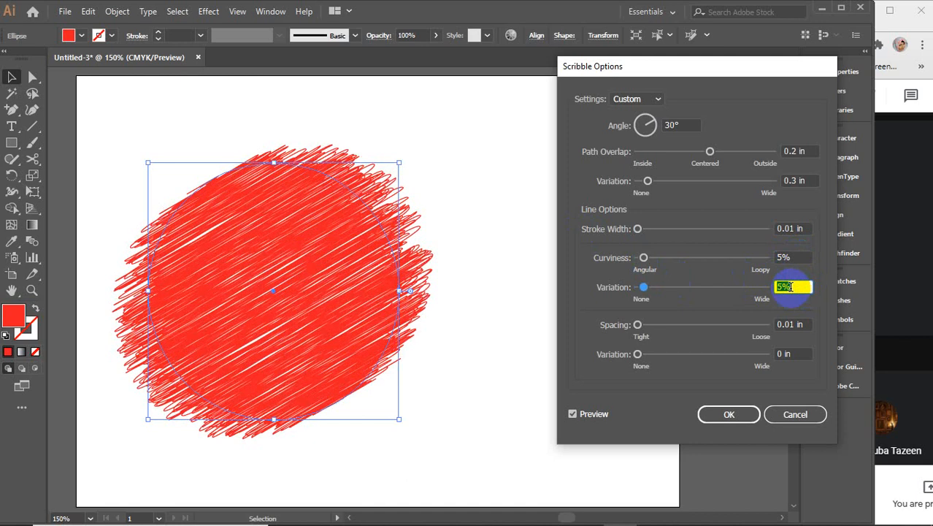
Try looser line spacing for the scribble, ending at 0.1 in
left_click(796, 324)
key("Up")
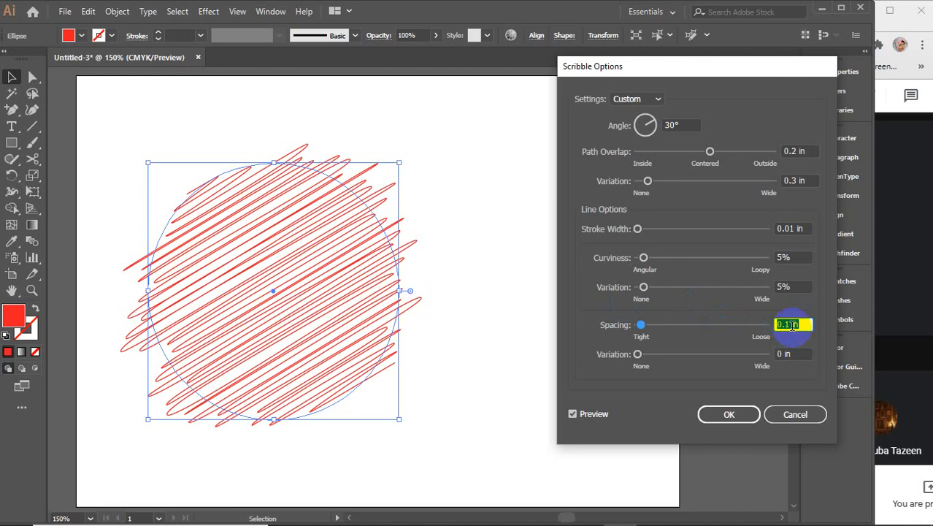
key("Up")
key("Up")
key("Up")
key("Down")
key("Down")
key("Down")
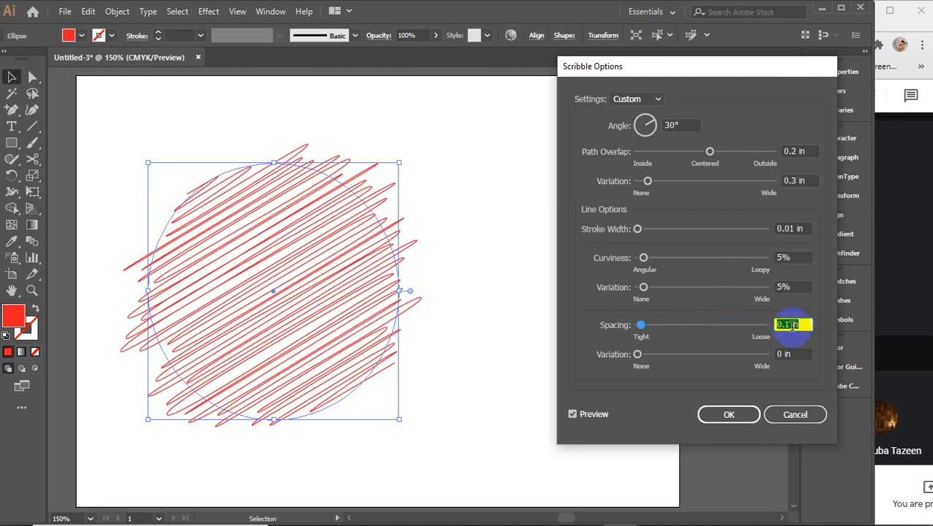
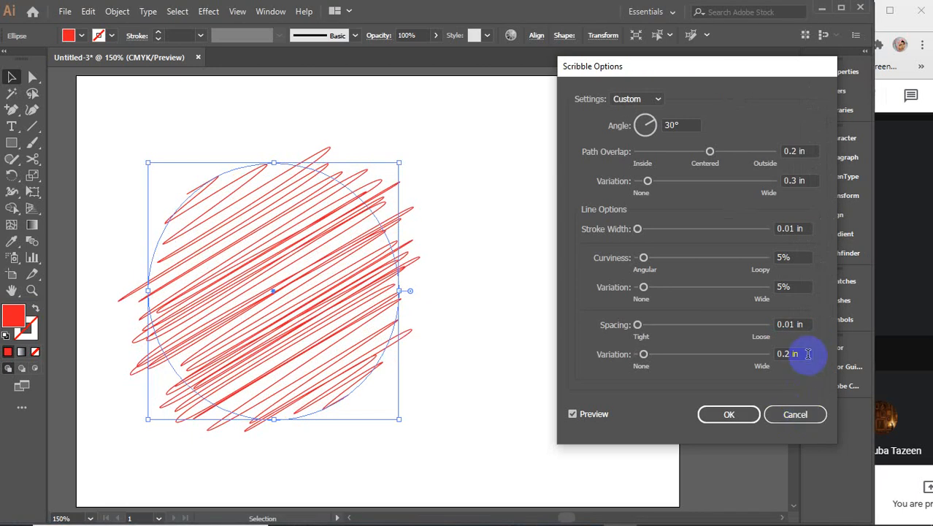
Try scribble spacing variations between 0 and 0.3 in and settle on 0.1 in
left_click(804, 353)
key("Up")
key("Up")
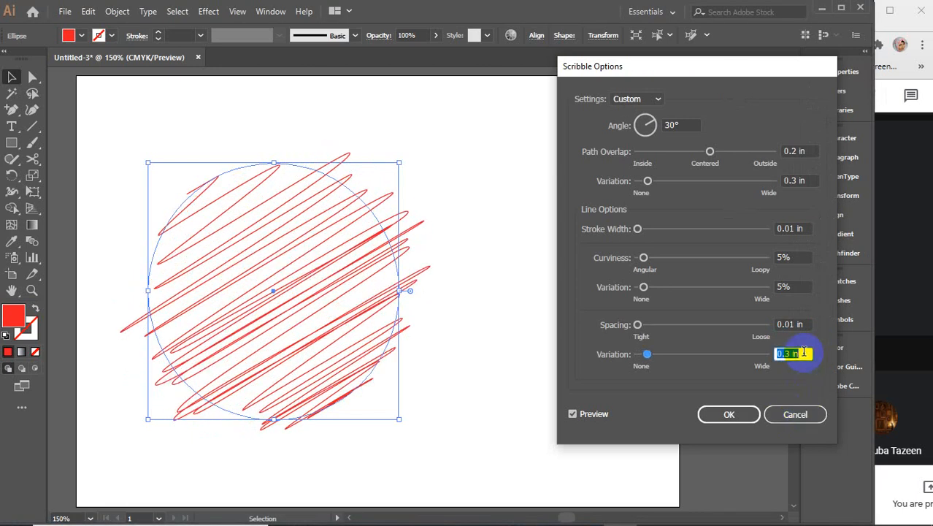
key("Down")
key("Down")
key("Down")
key("Down")
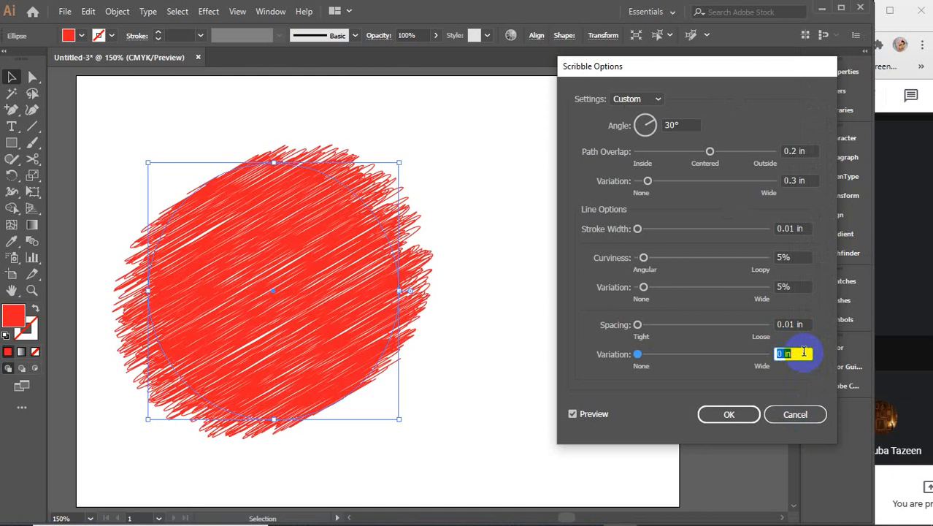
key("Up")
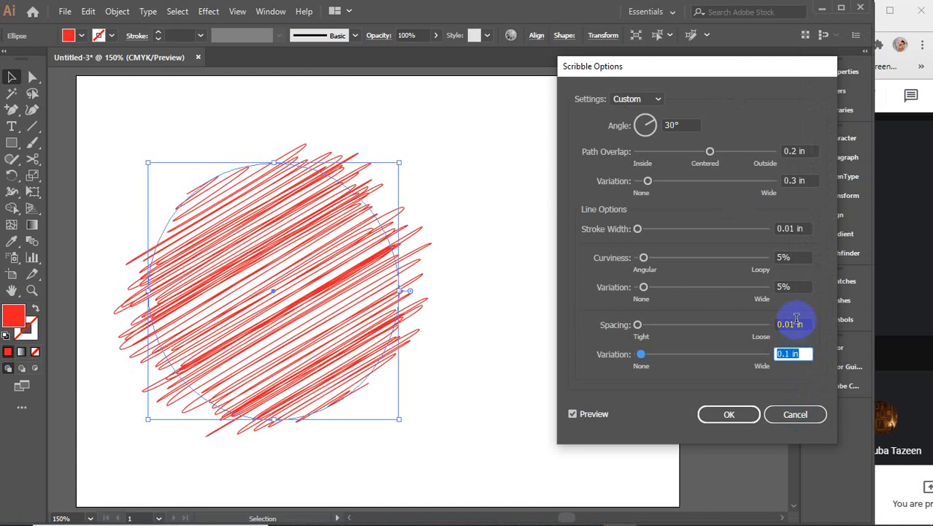
Try scribble stroke widths between 0 and 0.1 in and settle on 0.1 in
left_click(807, 229)
key("Up")
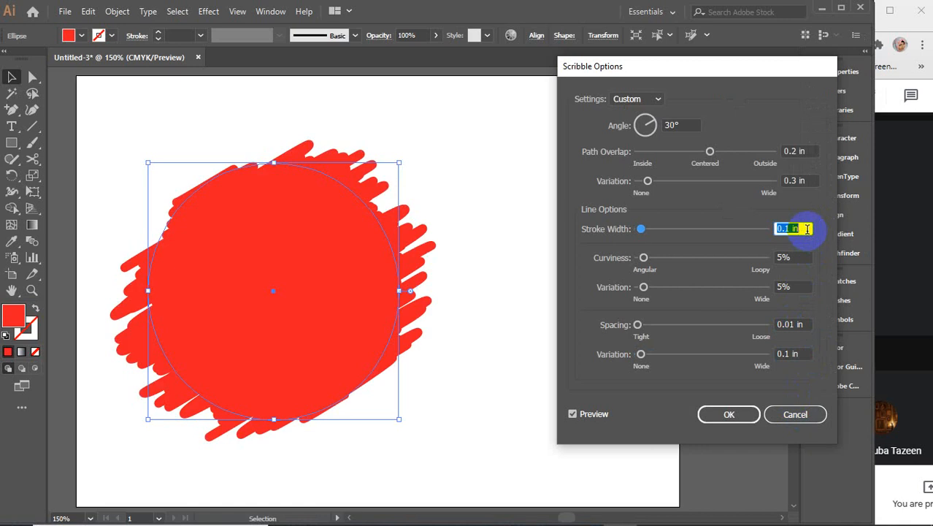
key("Down")
key("Down")
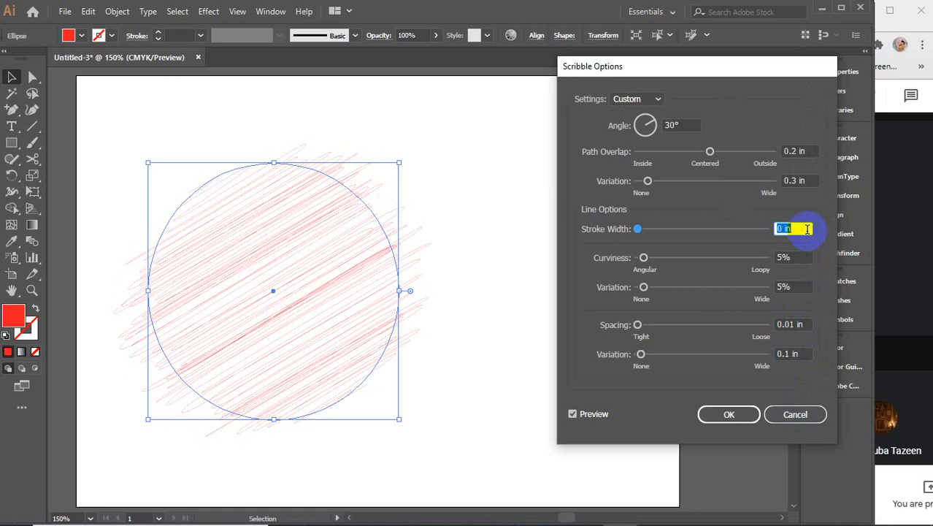
key("Up")
Try a scribble curviness of 10% and test the path overlap variation, settling on 0.3 in
left_click(785, 257)
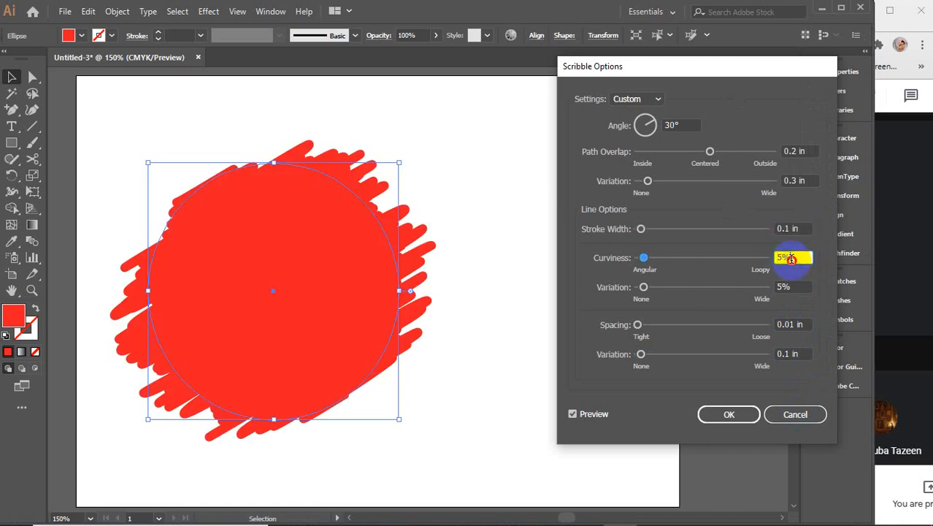
key("Up")
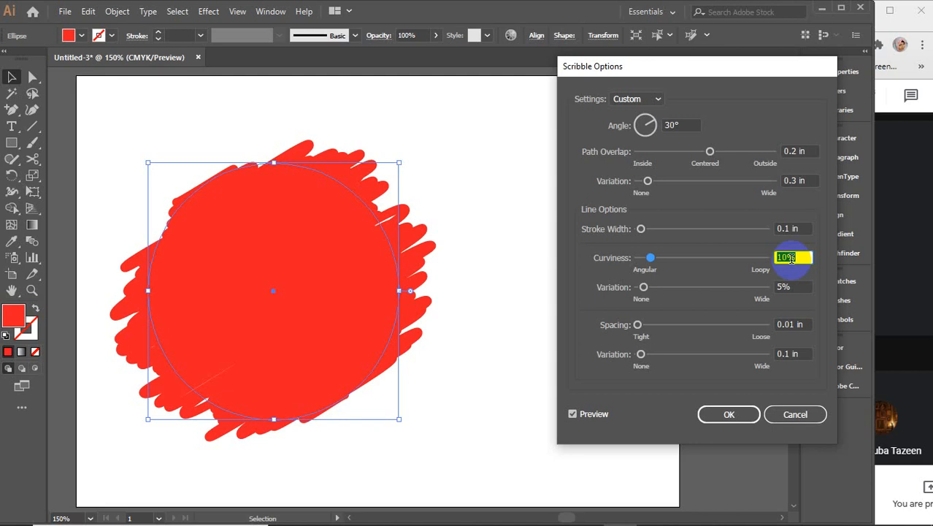
left_click(793, 287)
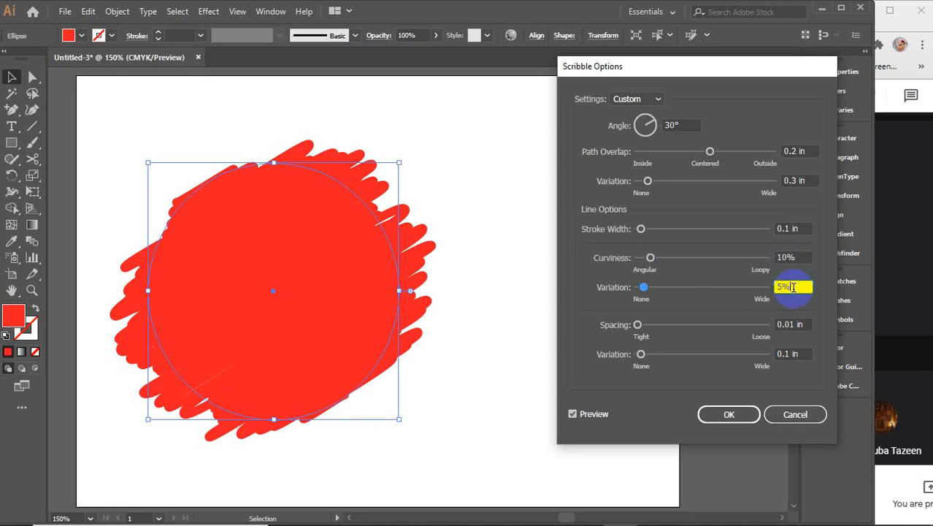
left_click(799, 180)
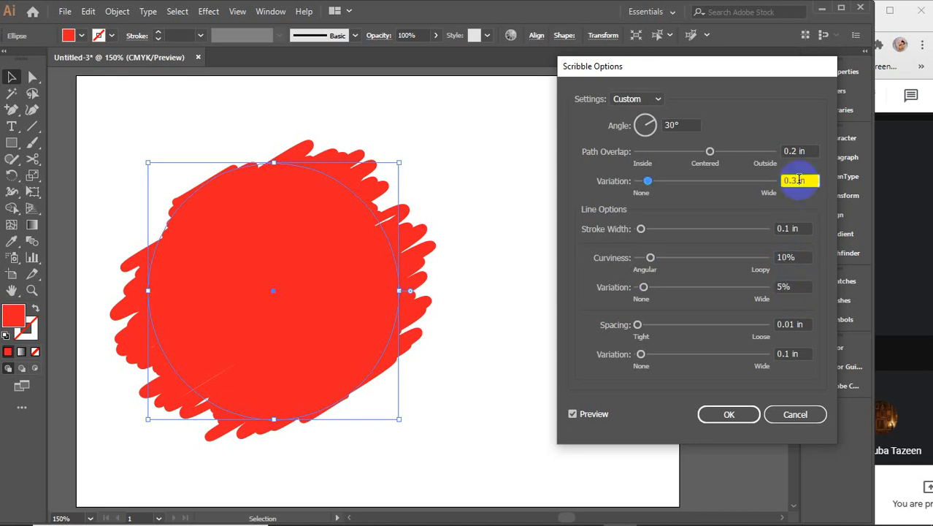
key("Up")
key("Down")
Try the Sketch and Childlike scribble presets on the circle, ending on Sketch
left_click(646, 102)
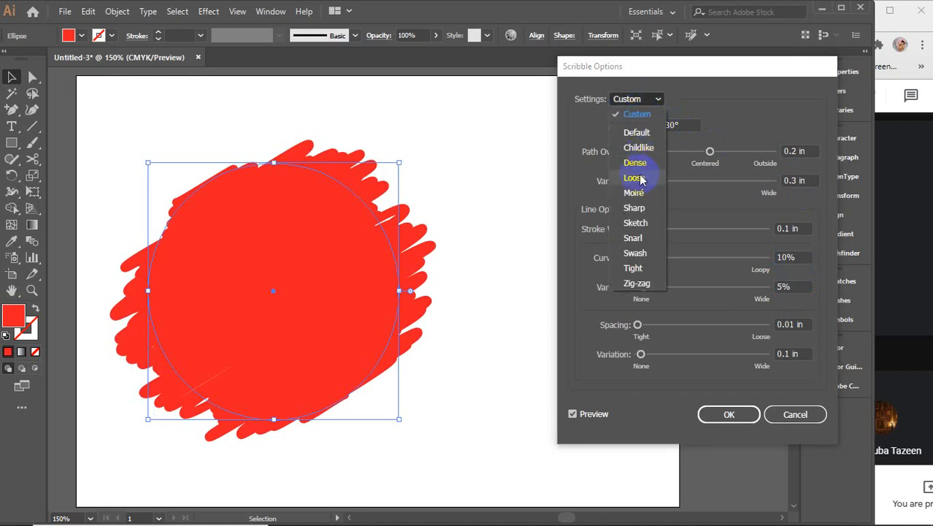
left_click(642, 224)
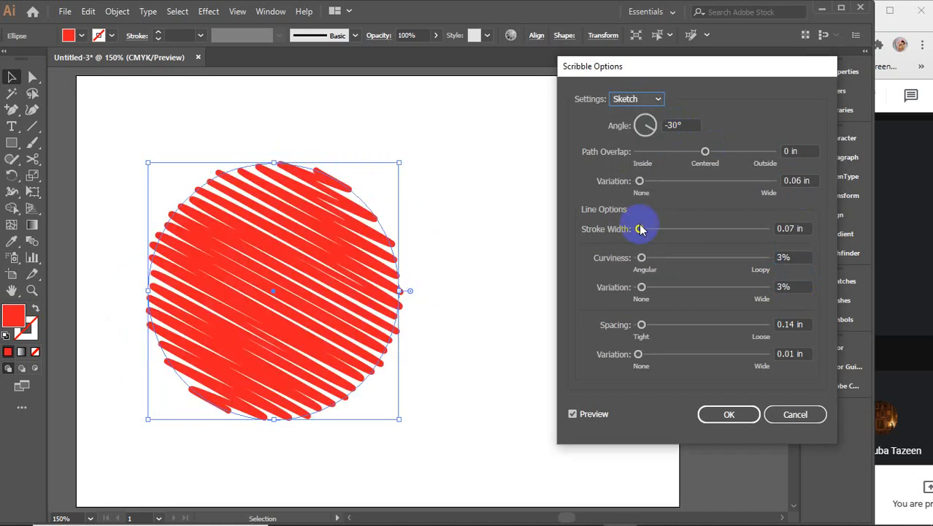
left_click(649, 99)
left_click(645, 147)
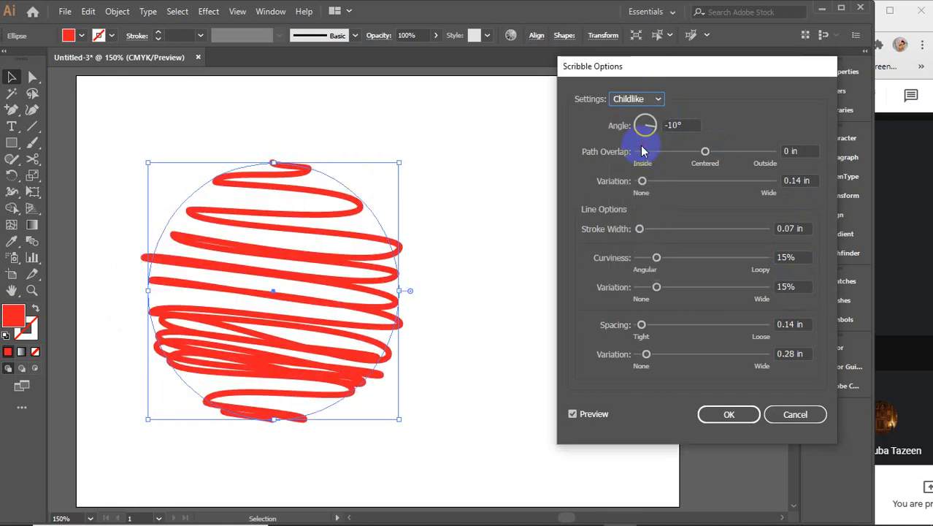
left_click(650, 99)
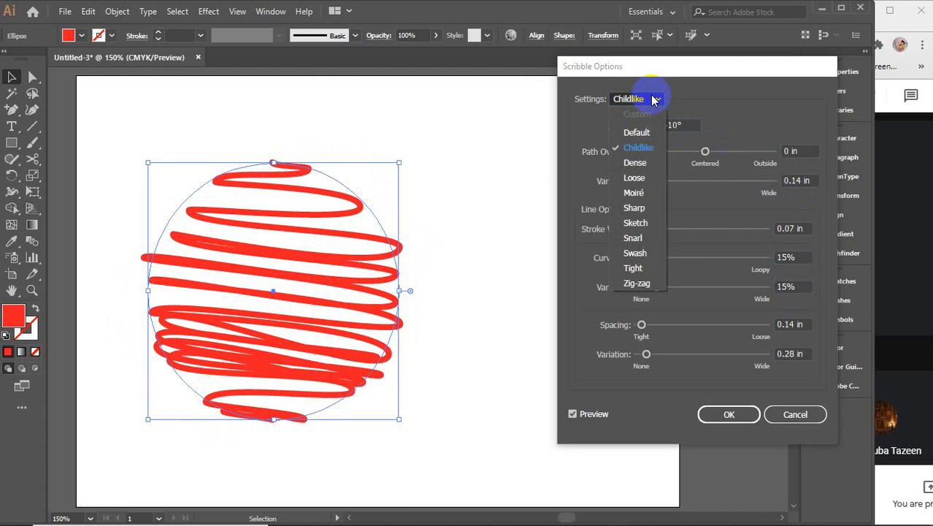
left_click(642, 223)
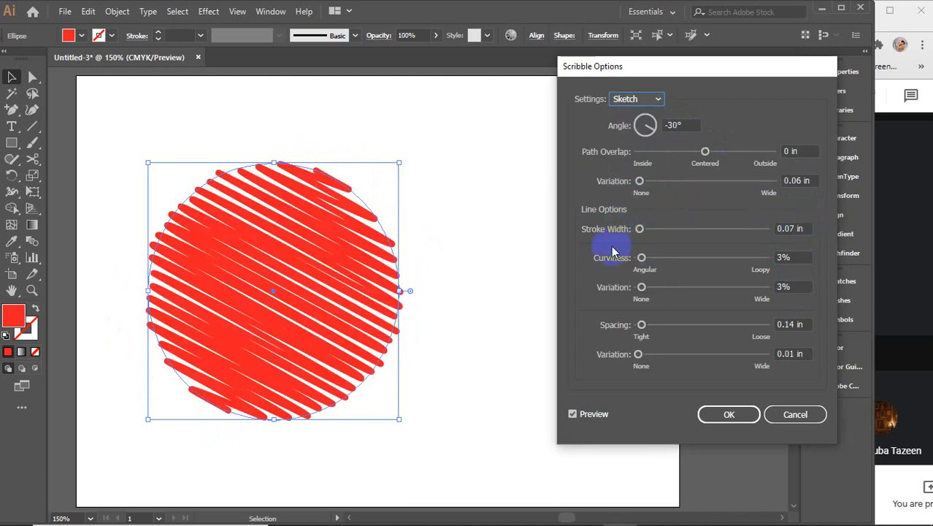
Go through the Sketch scribble's stroke width, overlap variation, curviness and spacing values, and cancel the effect
double_click(801, 229)
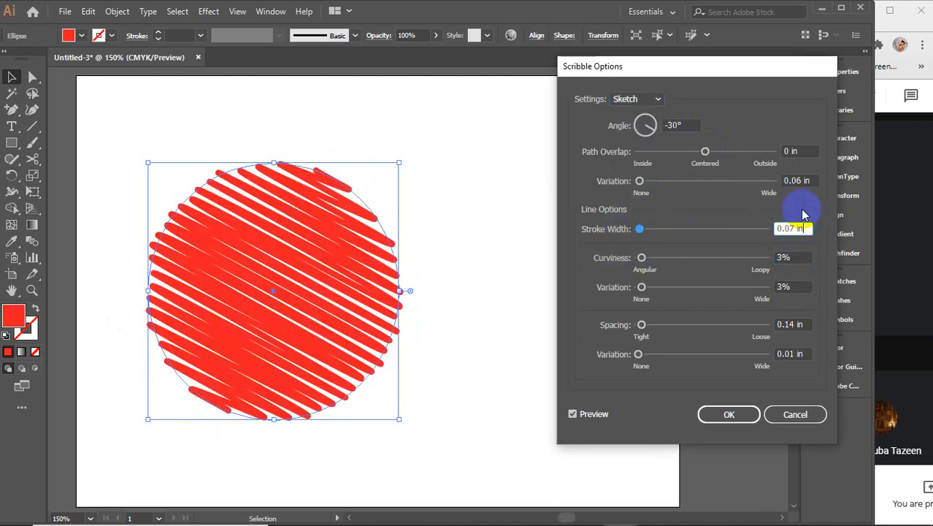
double_click(809, 182)
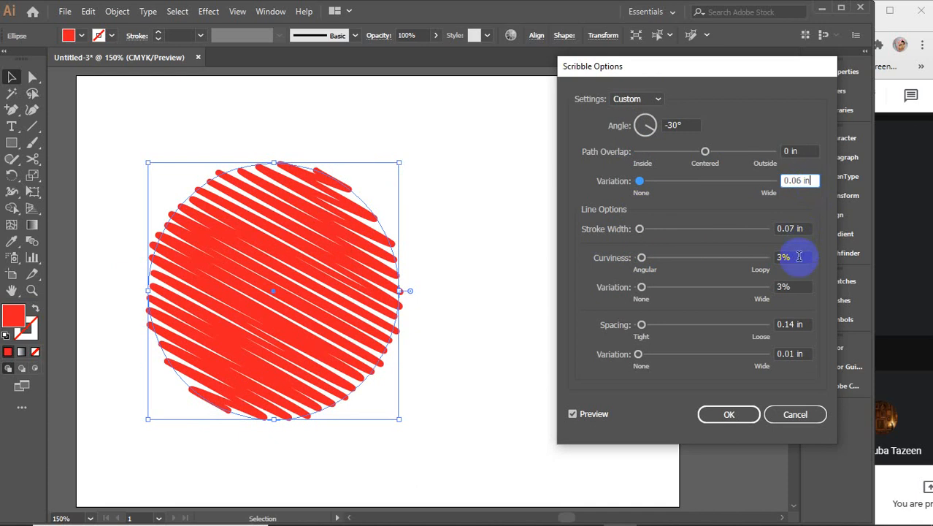
double_click(796, 257)
left_click(794, 287)
double_click(792, 324)
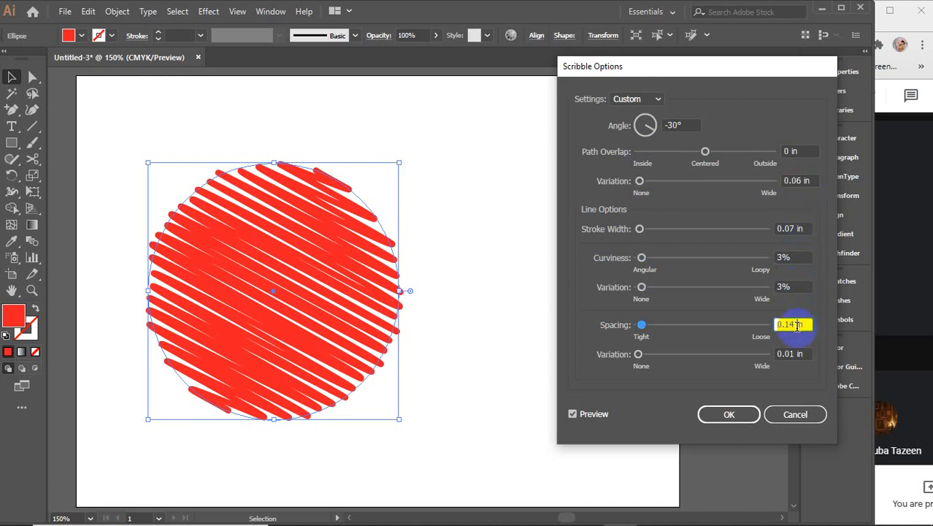
double_click(791, 355)
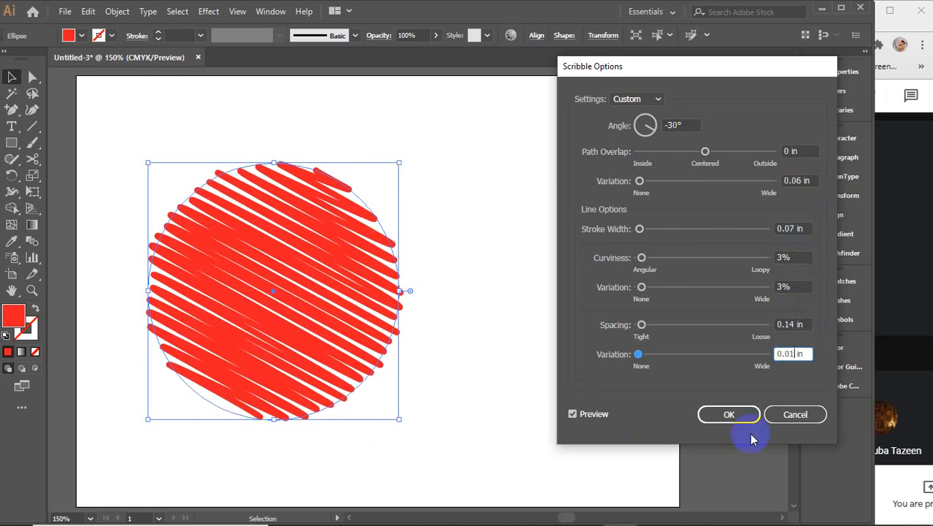
left_click(778, 415)
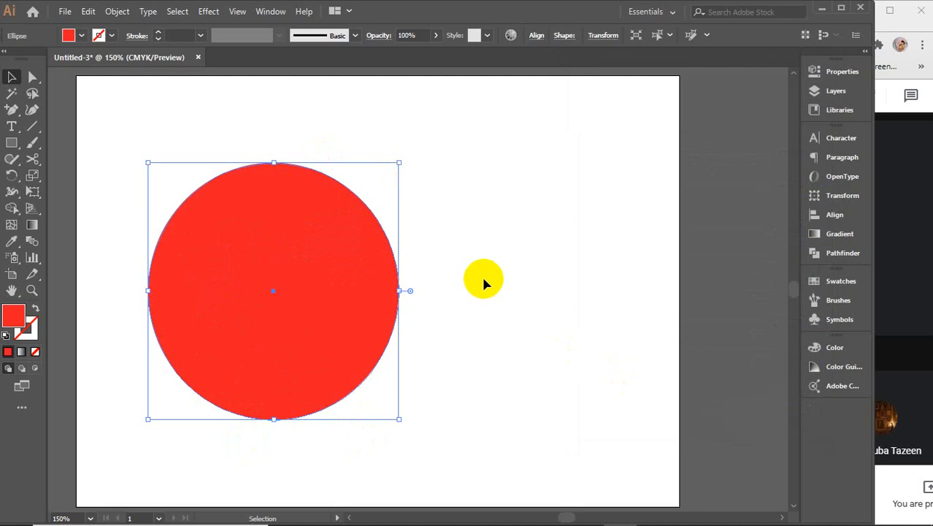
Delete the red circle from the artboard
left_click(481, 274)
left_click(306, 288)
key("Delete")
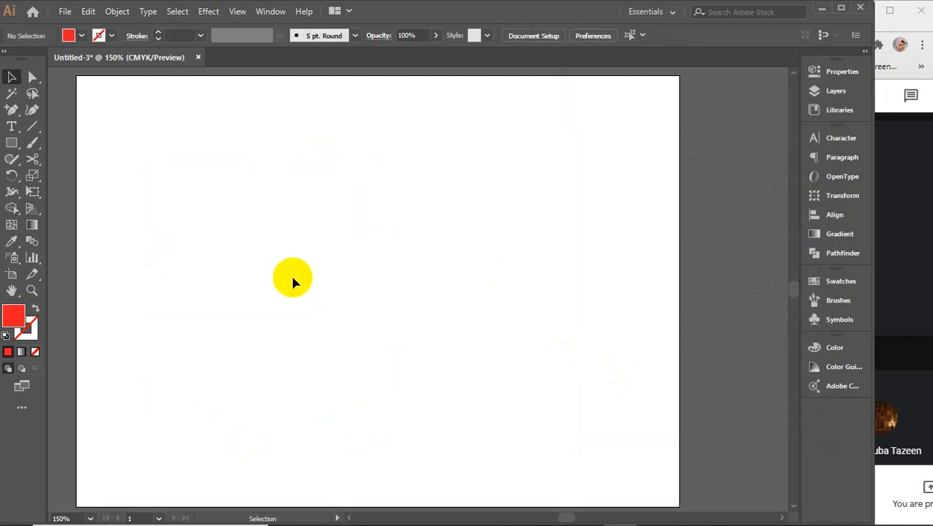
Add the text EFFECT to the empty artboard and enlarge it to about 115 pt near the artboard's centre
left_click(11, 128)
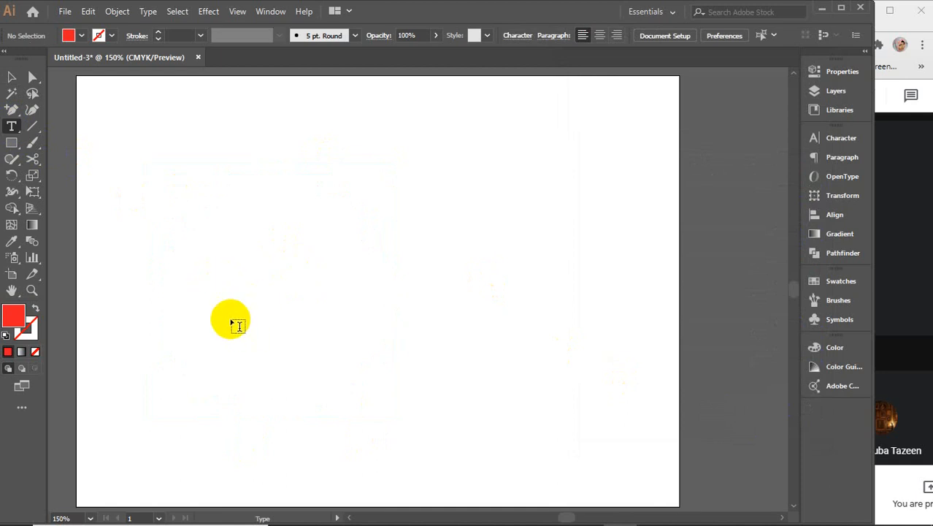
left_click(214, 275)
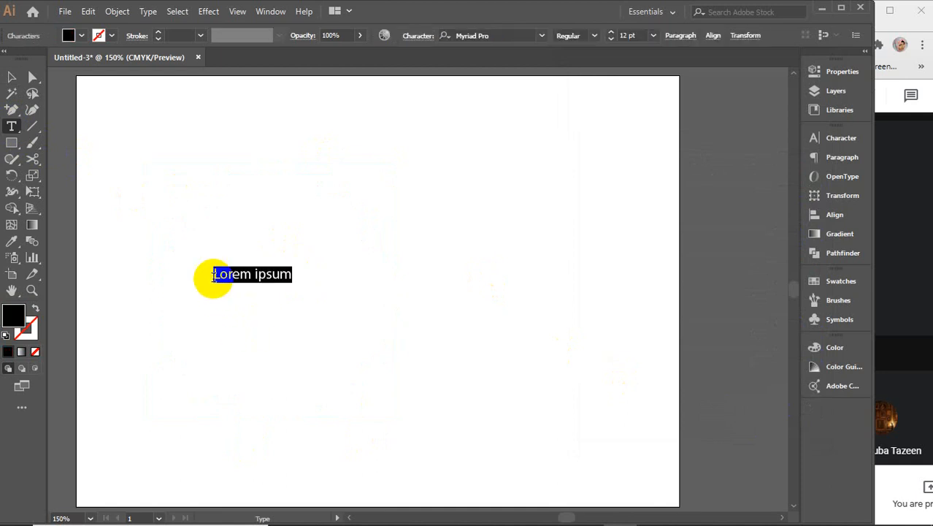
type("EFFECT")
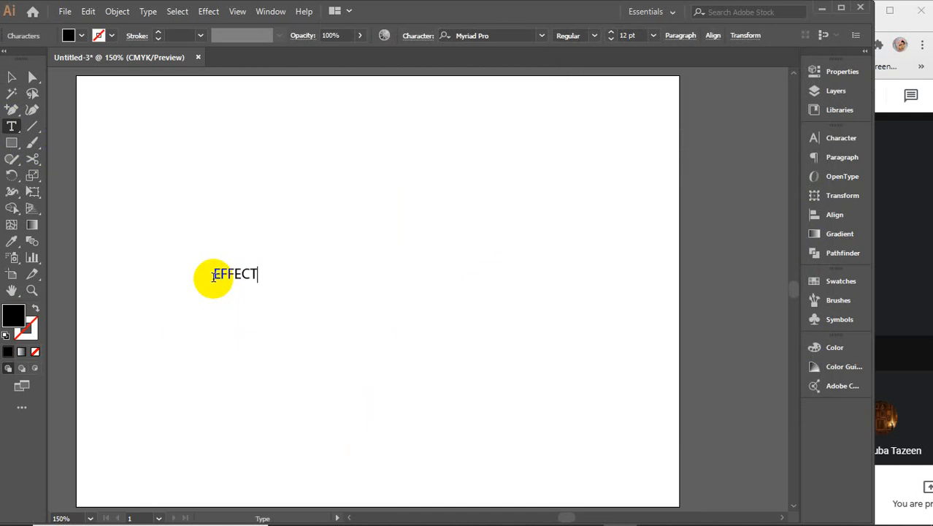
left_click(11, 77)
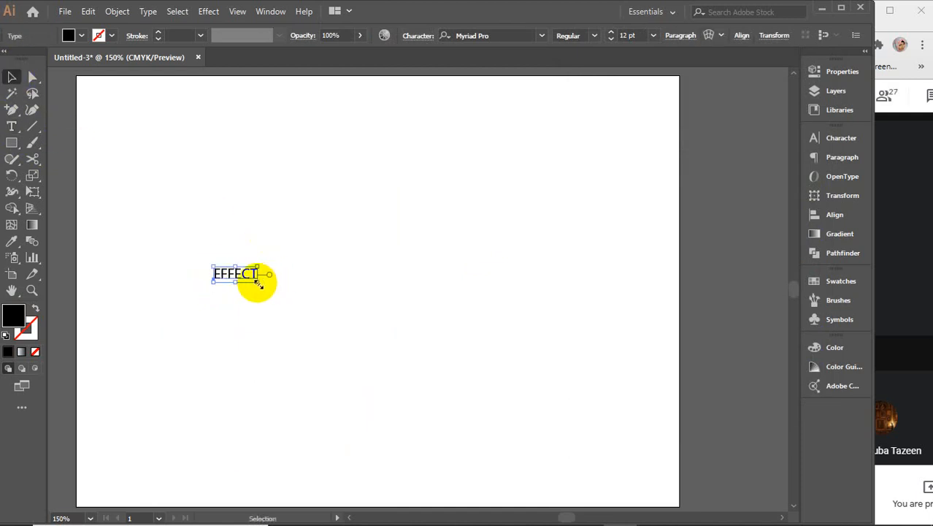
left_click_drag(257, 282, 612, 414)
left_click_drag(498, 342, 430, 281)
Set the EFFECT text in Montserrat Bold and shift it back to the middle of the artboard
left_click(504, 35)
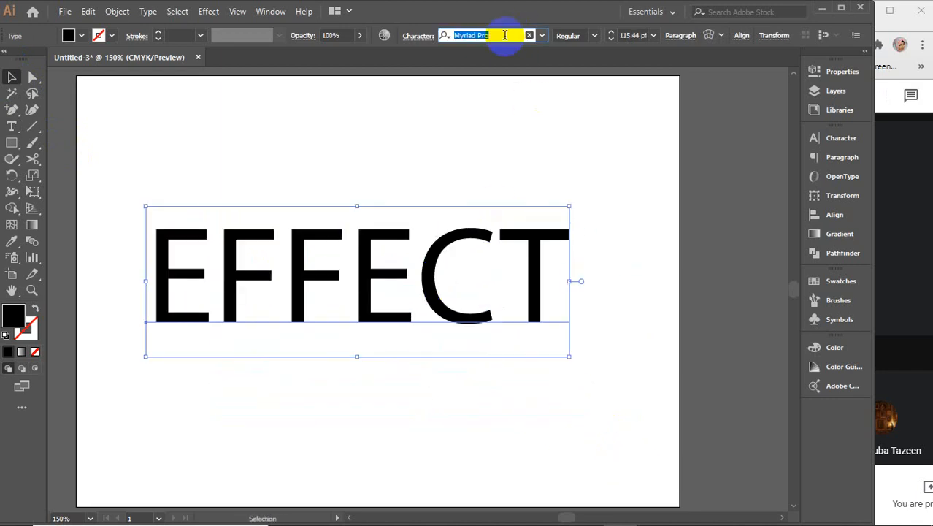
type("mon")
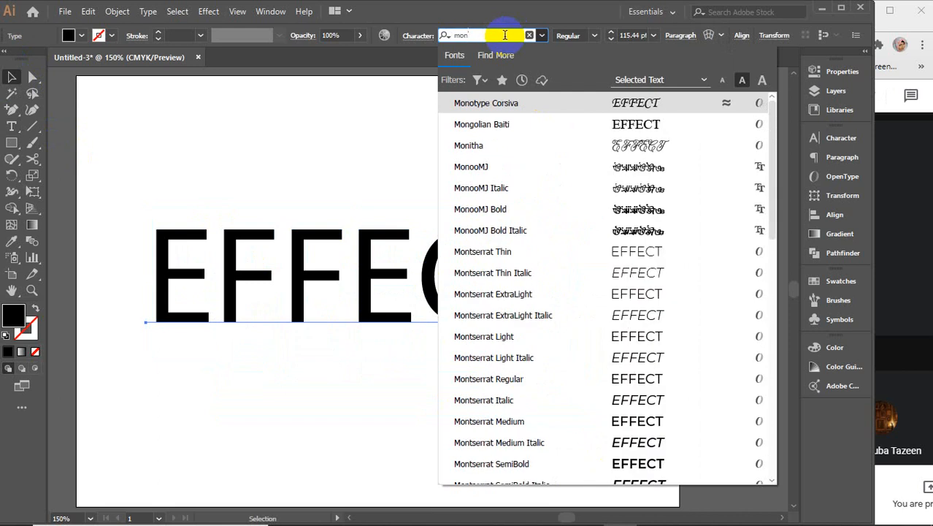
type("t")
key("Down")
key("Down")
key("Down")
key("Down")
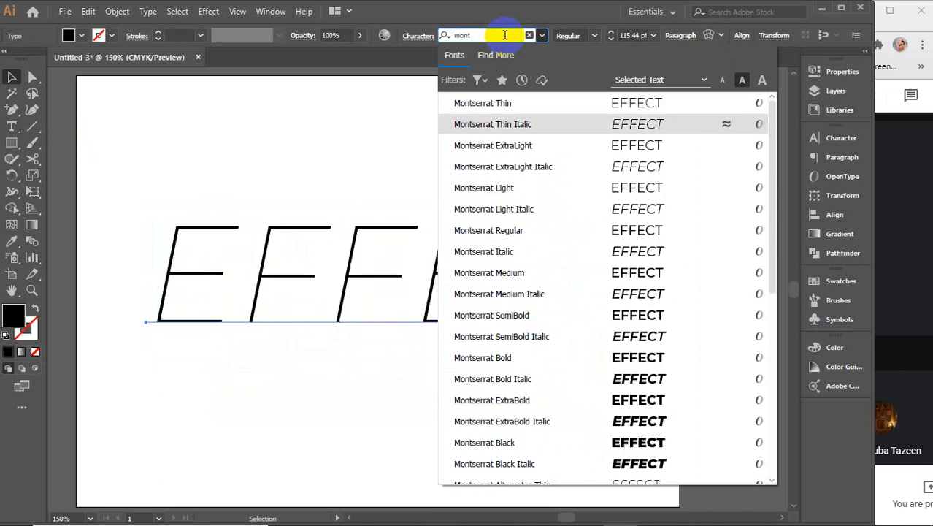
key("Return")
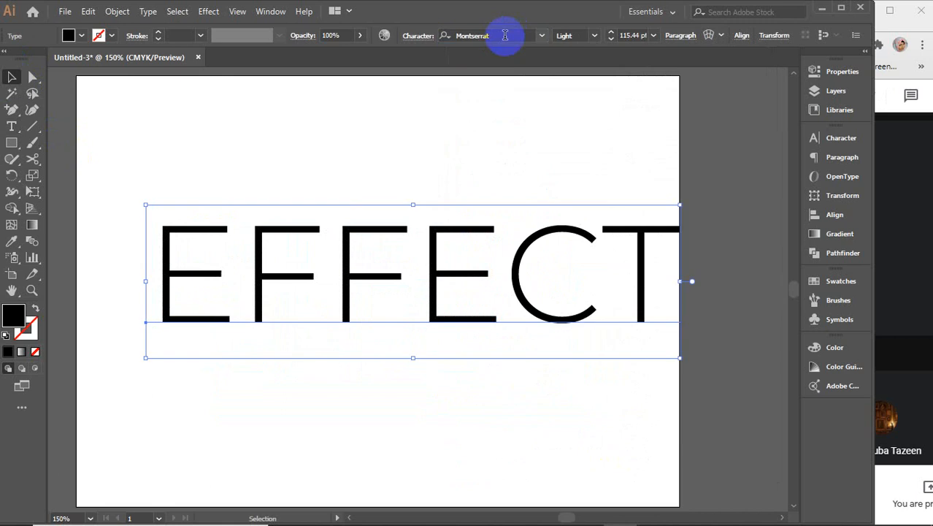
left_click(594, 35)
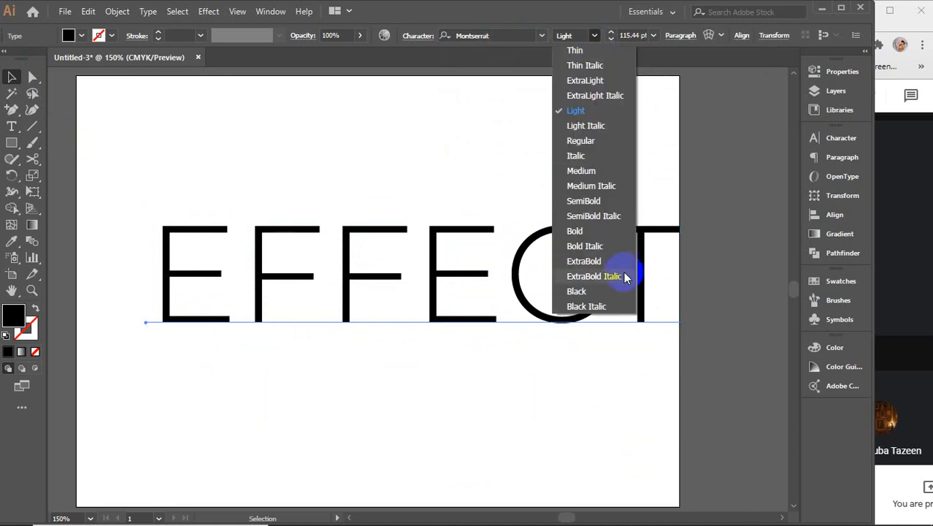
left_click(599, 232)
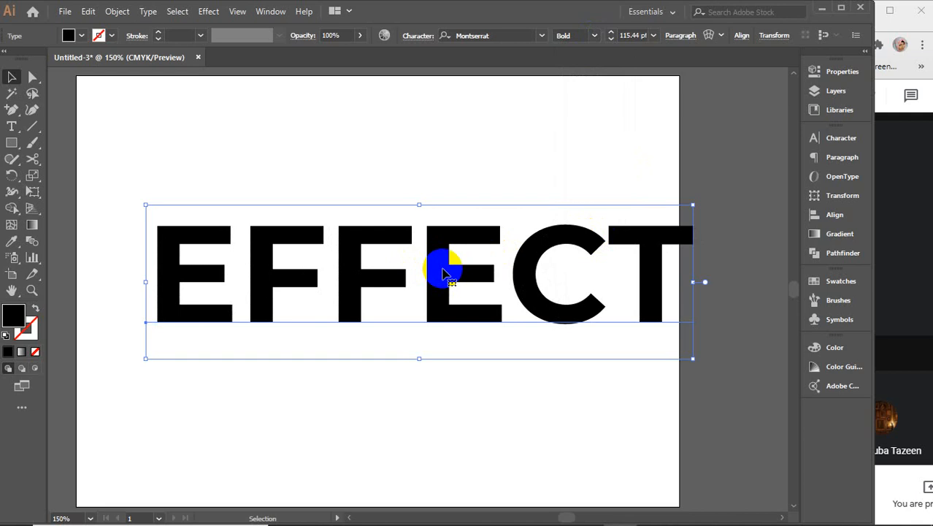
left_click_drag(441, 274, 400, 276)
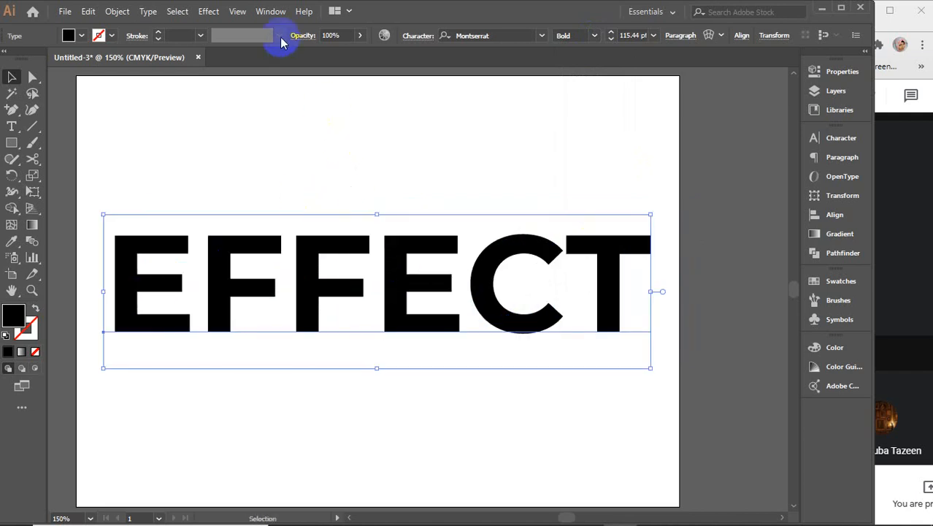
Open the Scribble effect for the EFFECT text with the Default preset and move its options dialog clear of the letters
left_click(208, 11)
mouse_move(339, 166)
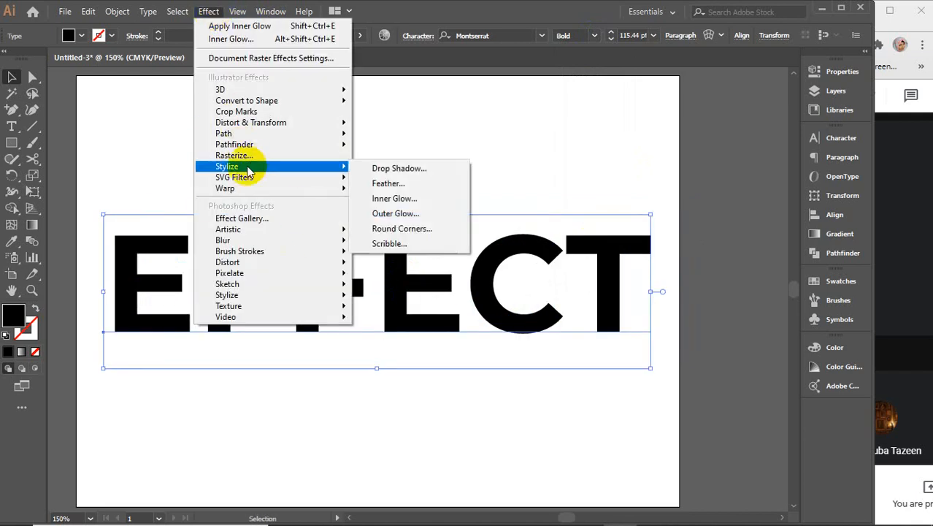
left_click(387, 244)
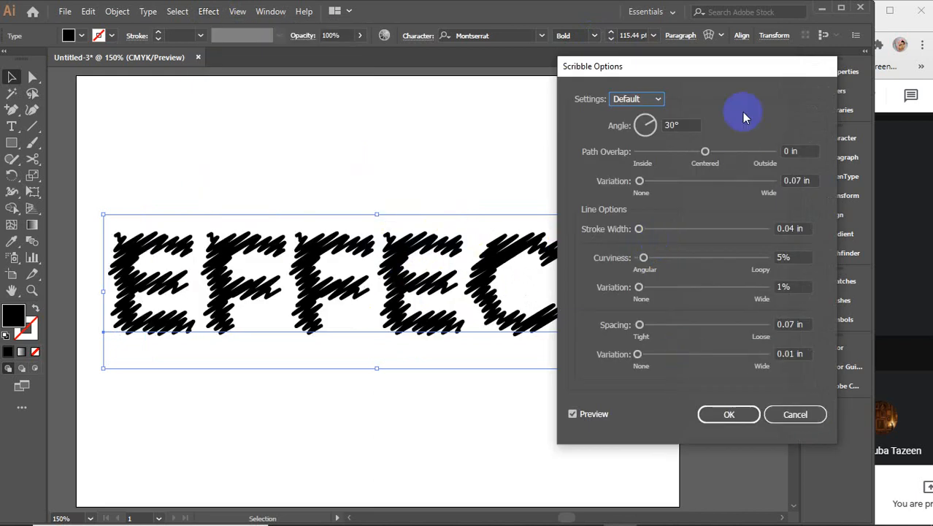
mouse_move(701, 69)
left_mouse_down()
mouse_move(814, 67)
mouse_move(672, 60)
left_mouse_up()
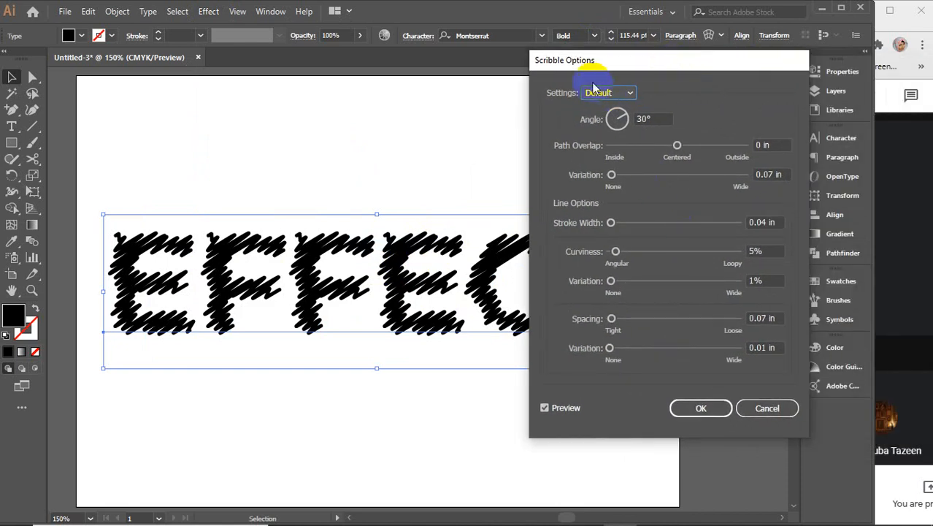
left_click_drag(563, 65, 701, 71)
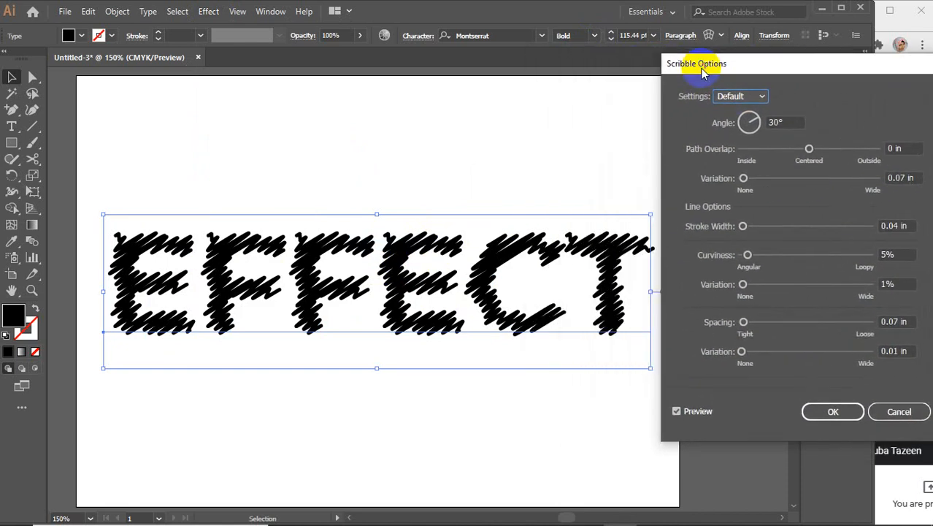
Raise the path overlap variation of the text's scribble to 0.2 in
left_click(910, 179)
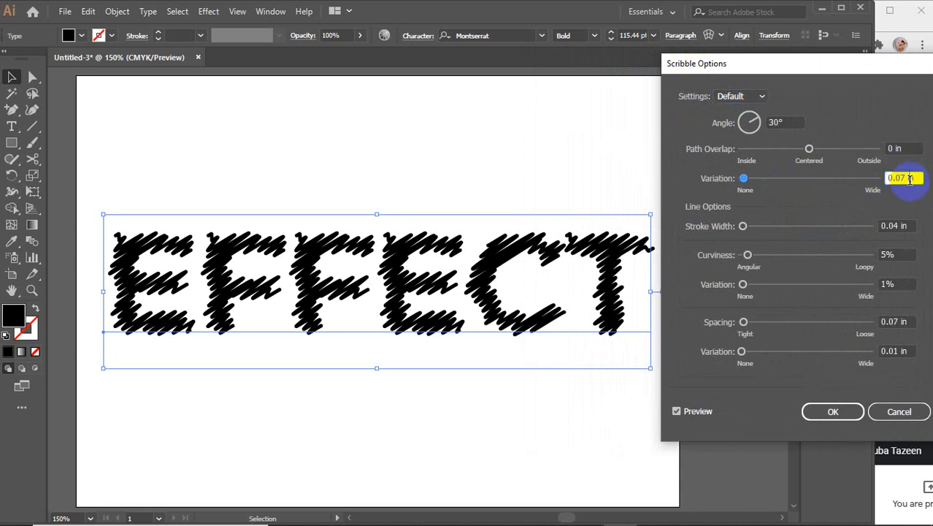
key("Down")
key("Up")
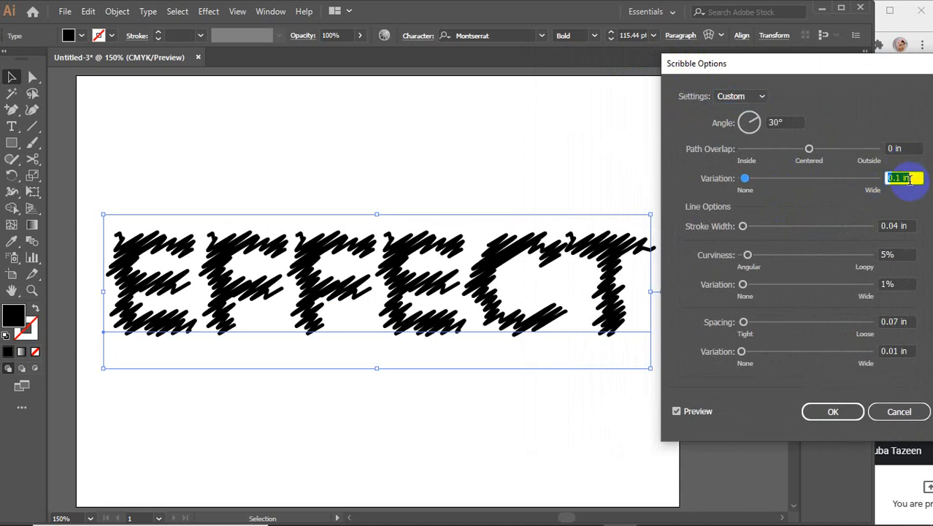
key("Up")
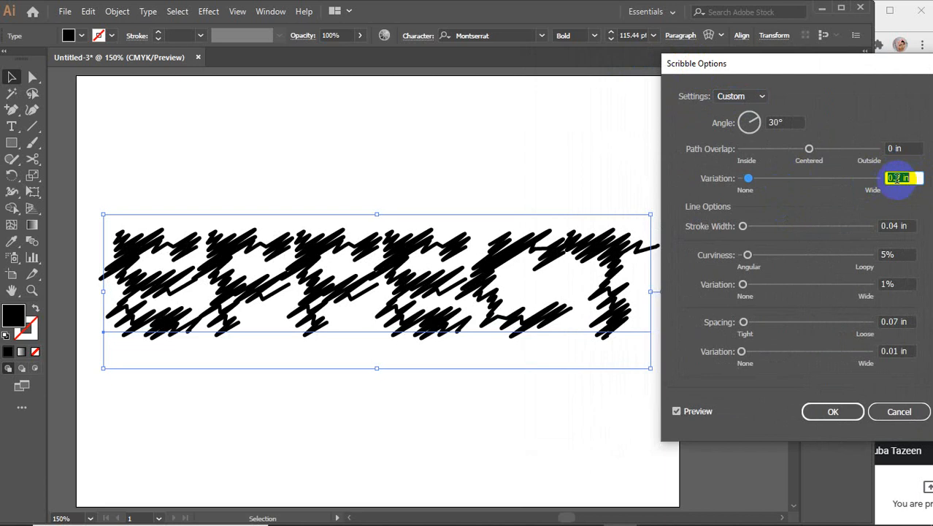
Try a path overlap variation of 0.02 in for the text's scribble and settle on 0.03 in
left_click(897, 180)
type("02")
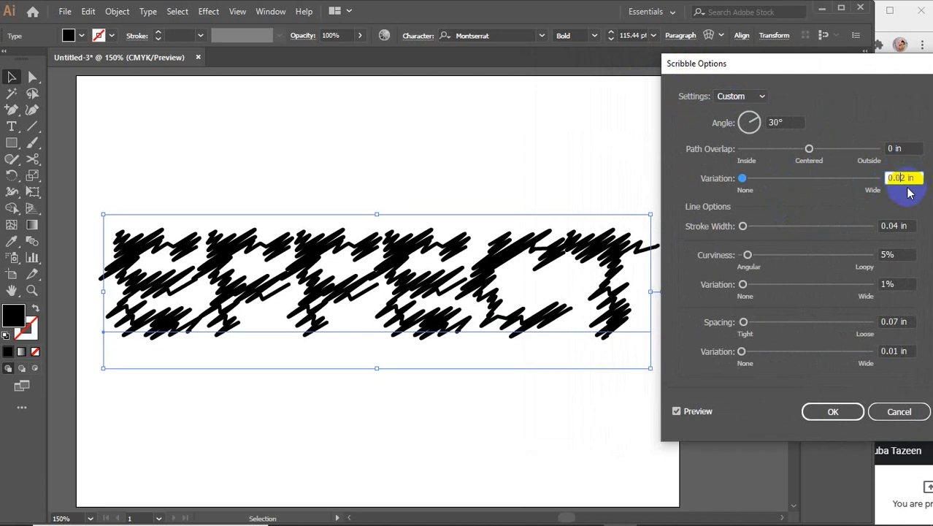
left_click(698, 412)
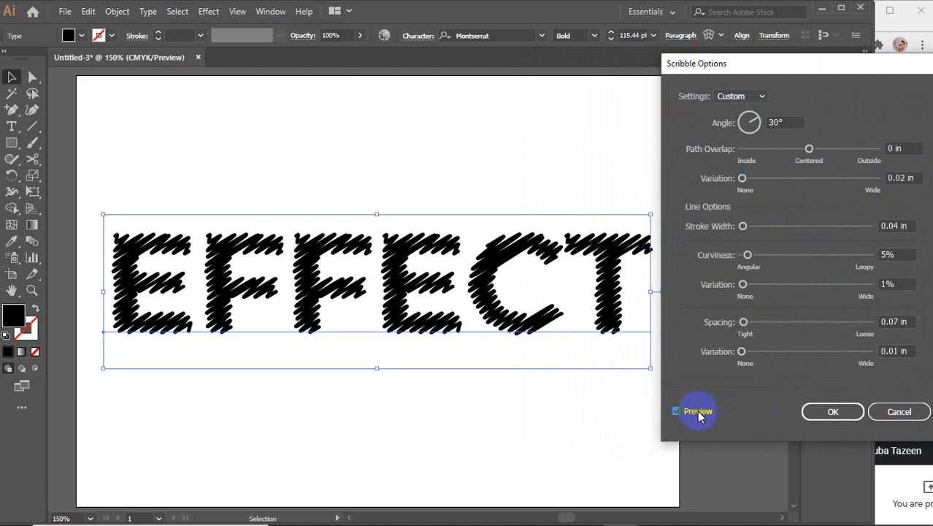
left_click(897, 179)
key("Delete")
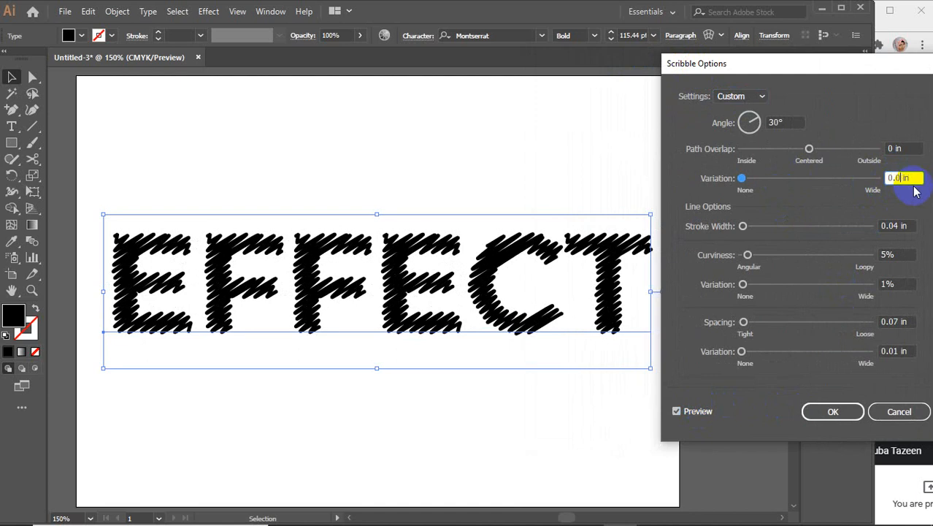
type("3")
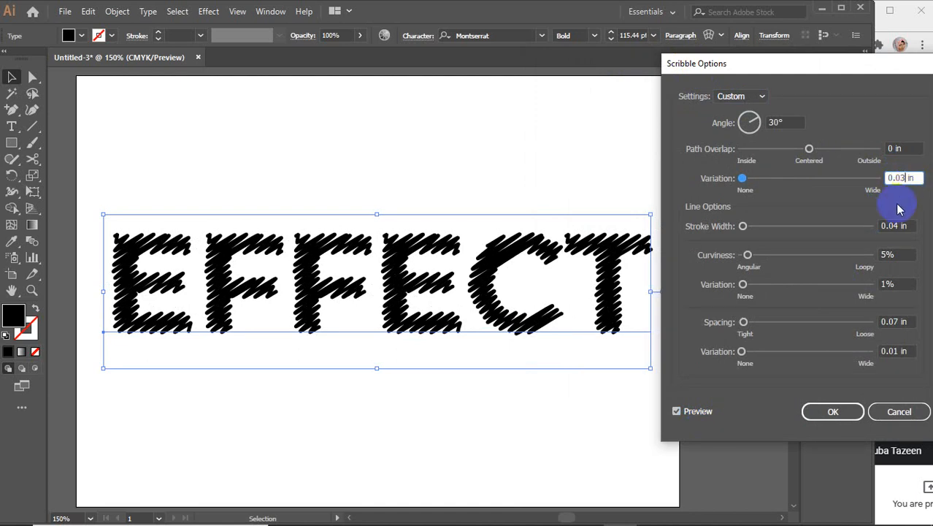
Set the scribble's stroke width to 0.02 in and its curviness to 10%
left_click(897, 227)
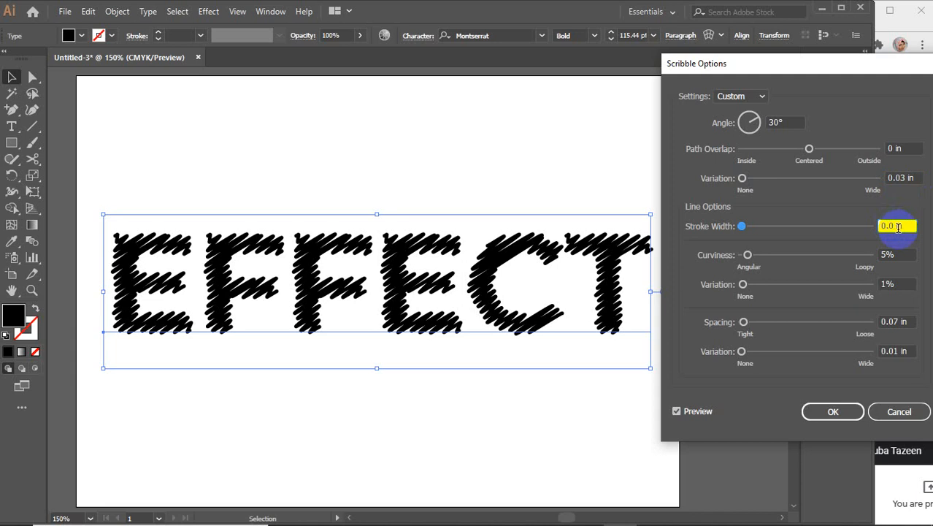
type("2")
left_click(896, 254)
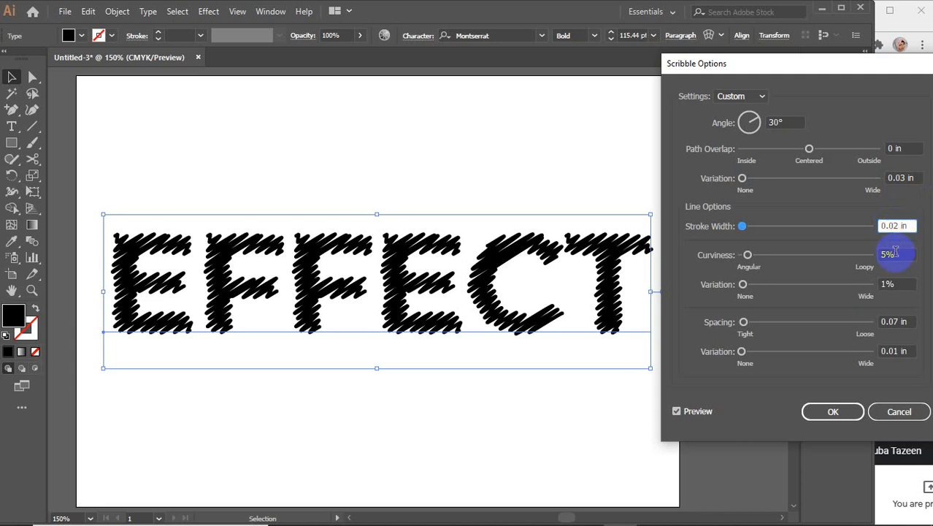
left_click(903, 252)
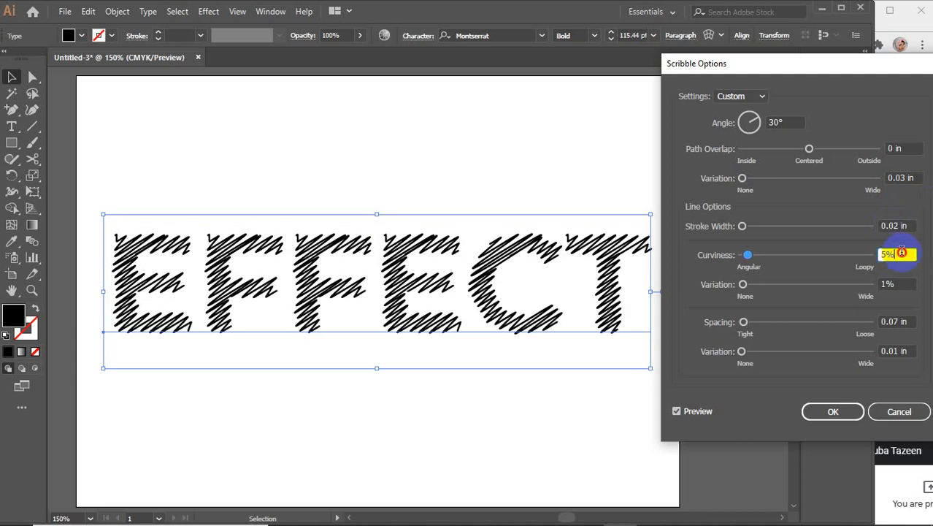
key("Up")
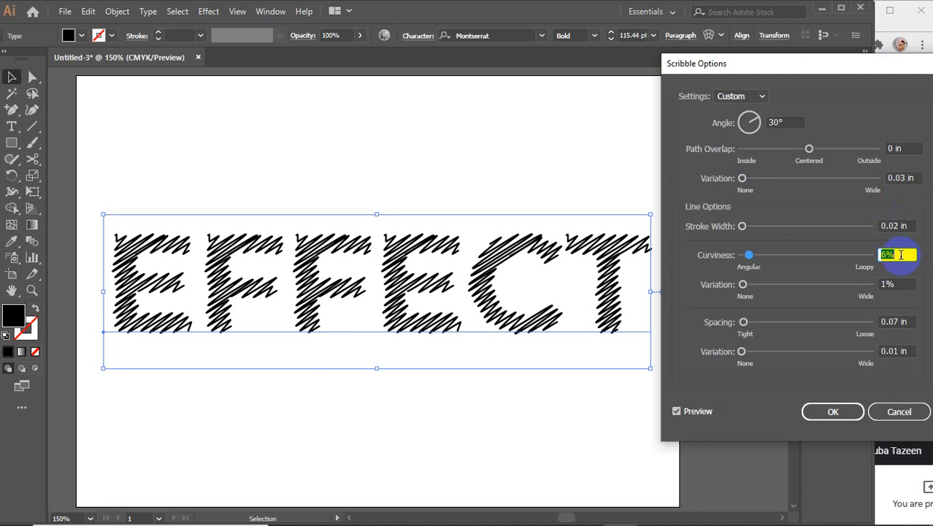
key("Up")
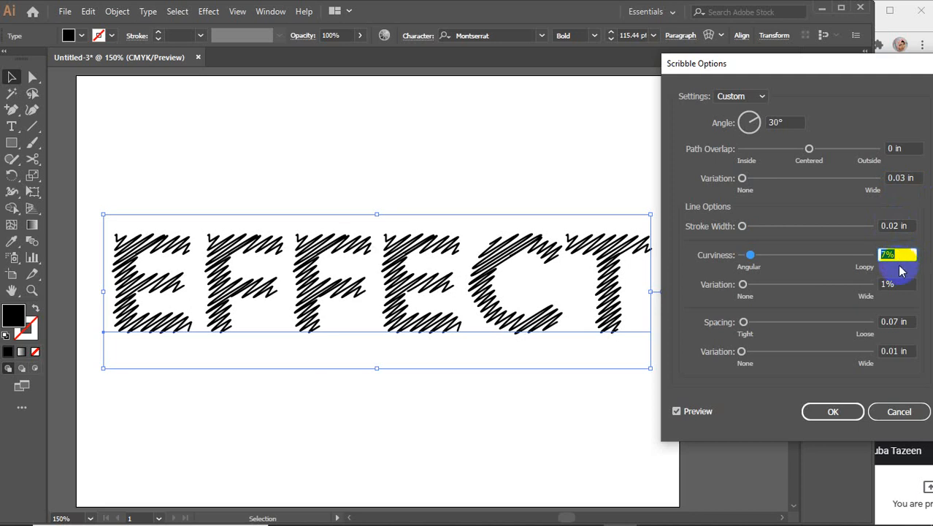
left_click(697, 413)
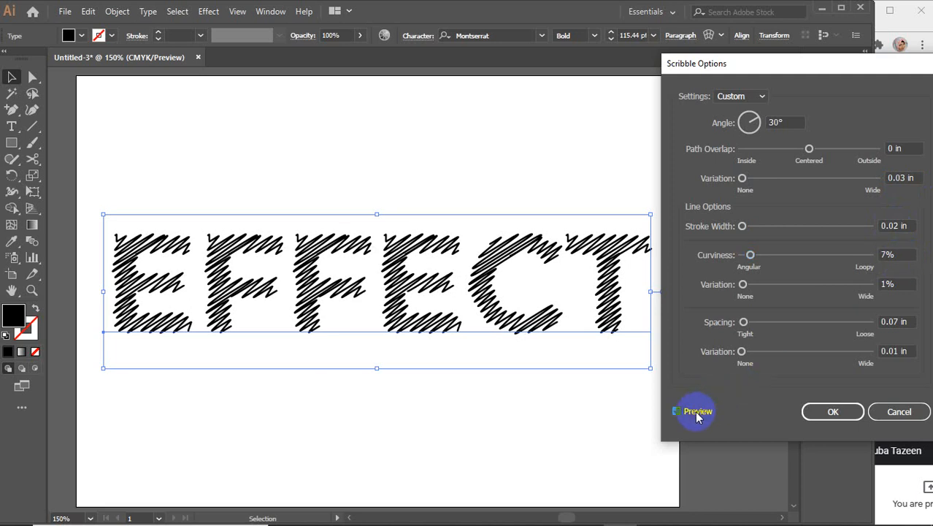
left_click(897, 254)
key("Up")
key("Up")
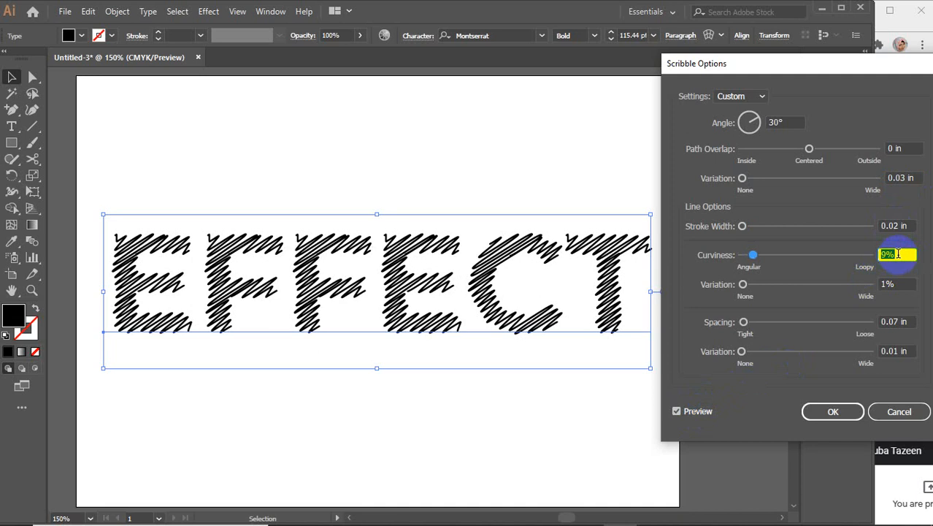
key("Up")
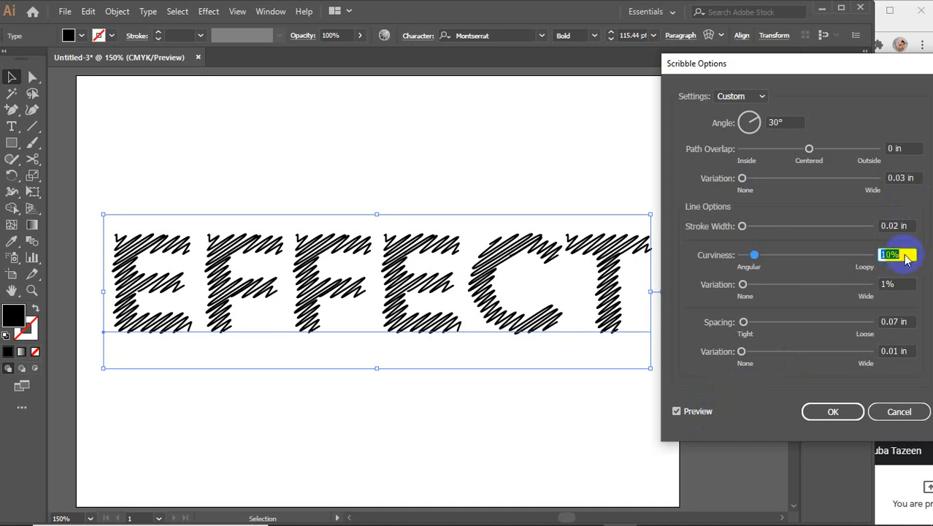
left_click(695, 411)
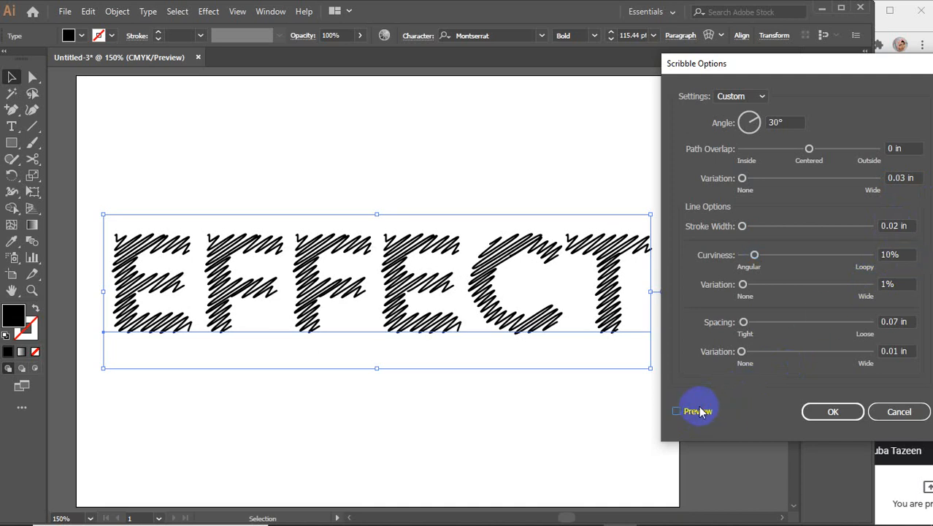
Set the curviness variation of the scribble to 3% with the preview kept on
left_click(889, 284)
key("Up")
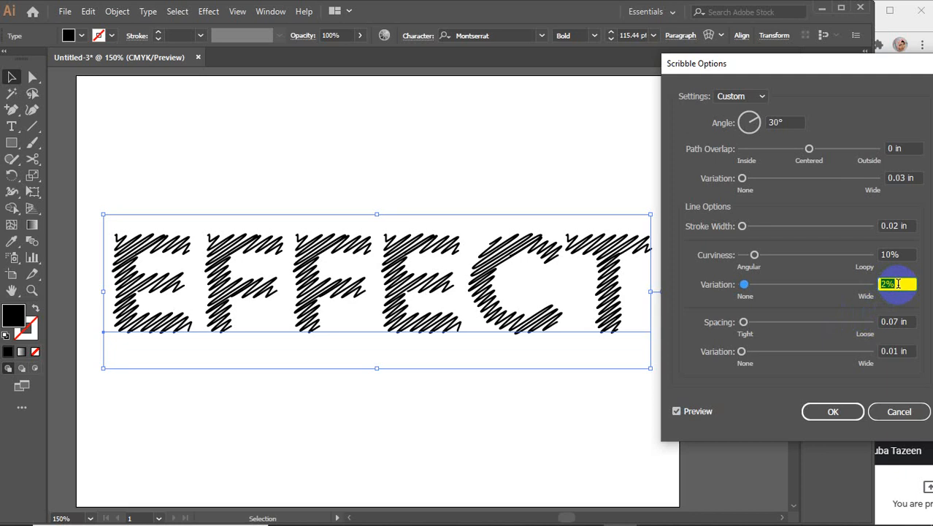
key("Up")
left_click(703, 414)
left_click(701, 414)
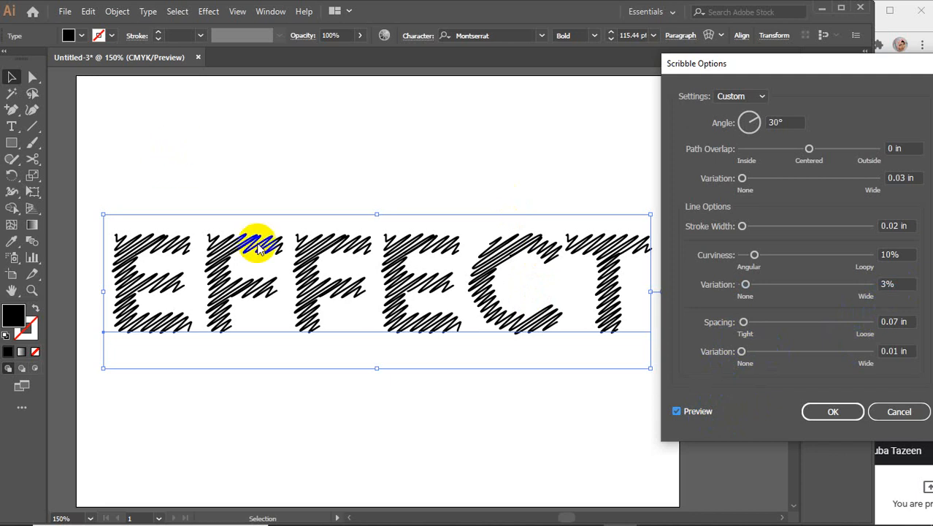
Try a thicker scribble stroke width of 0.05 in on the EFFECT text
left_click(904, 225)
left_click(894, 225)
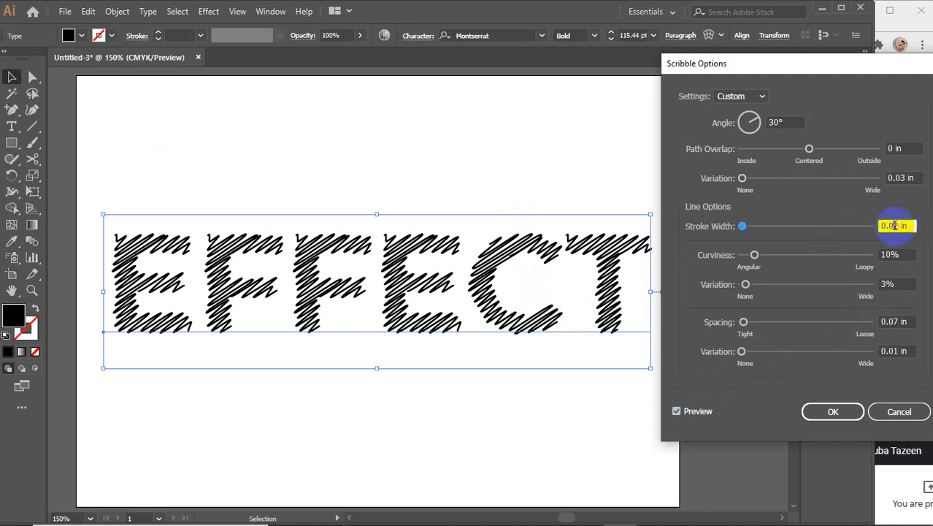
key("Delete")
type("5")
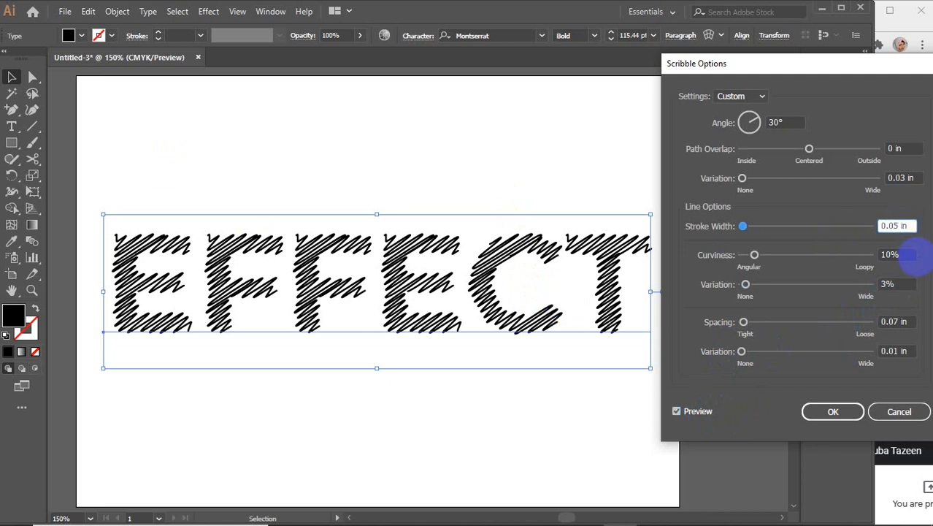
left_click(695, 412)
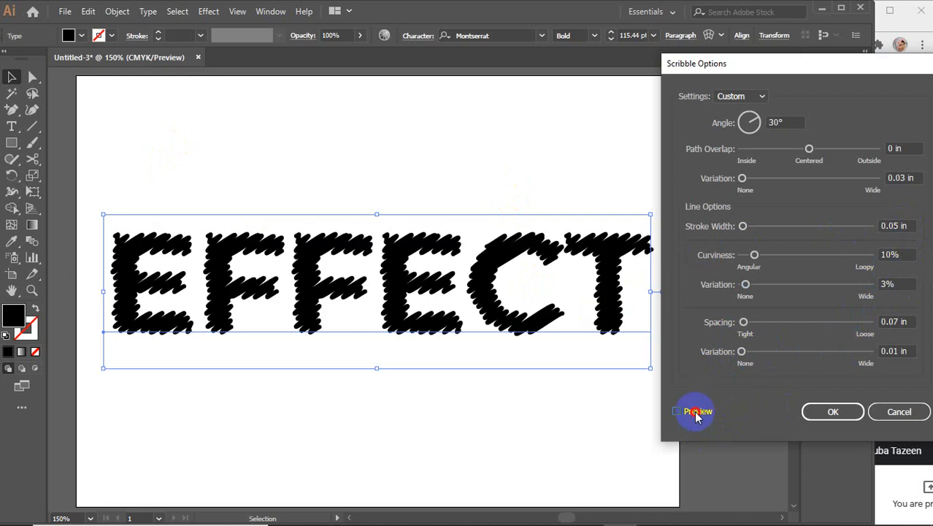
left_click(696, 412)
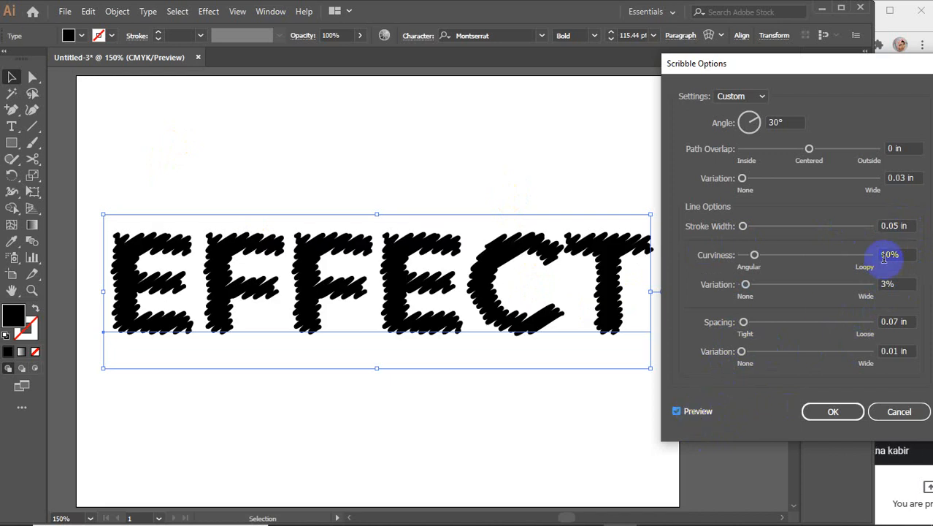
Set the scribble's stroke width to 0.03 in and its line spacing to 0.05 in
left_click(892, 225)
key("BackSpace")
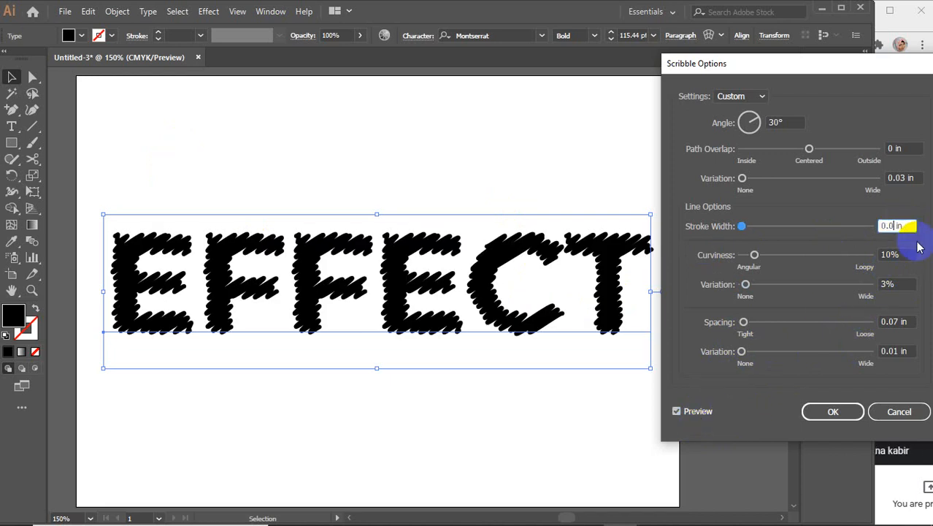
type("3")
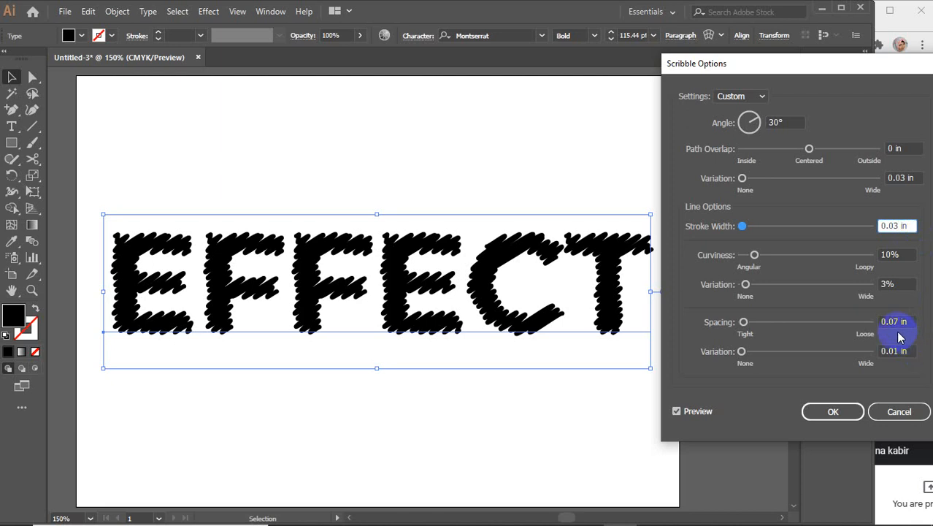
left_click(897, 322)
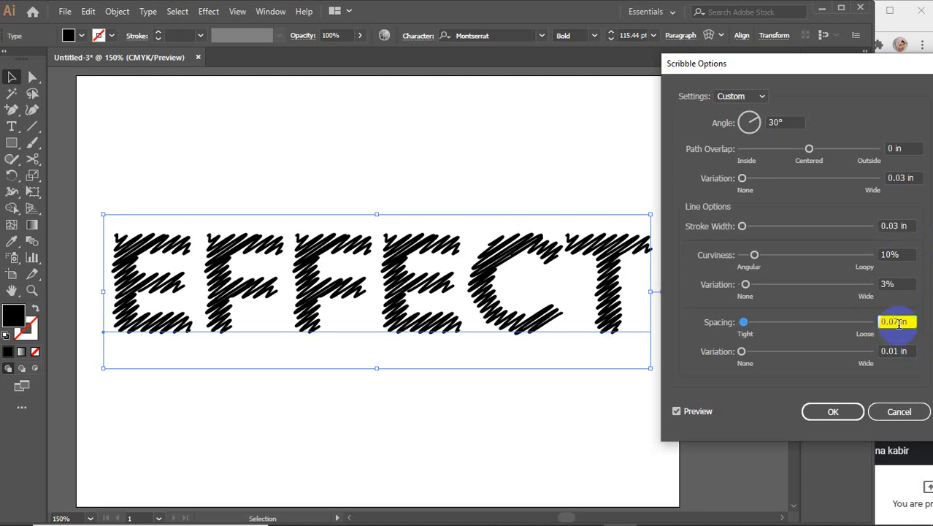
key("BackSpace")
type("5")
Try a spacing variation of 0.02 in for the scribble lines
left_click(894, 351)
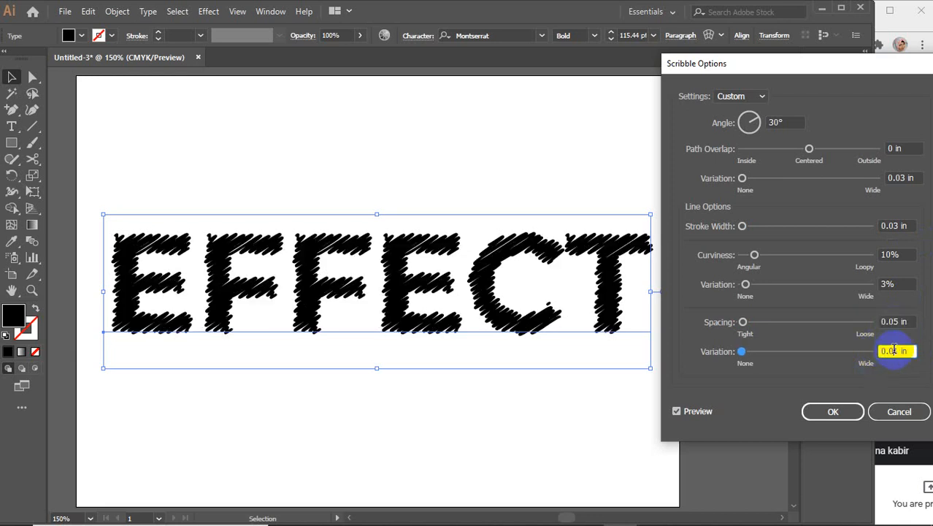
type("1")
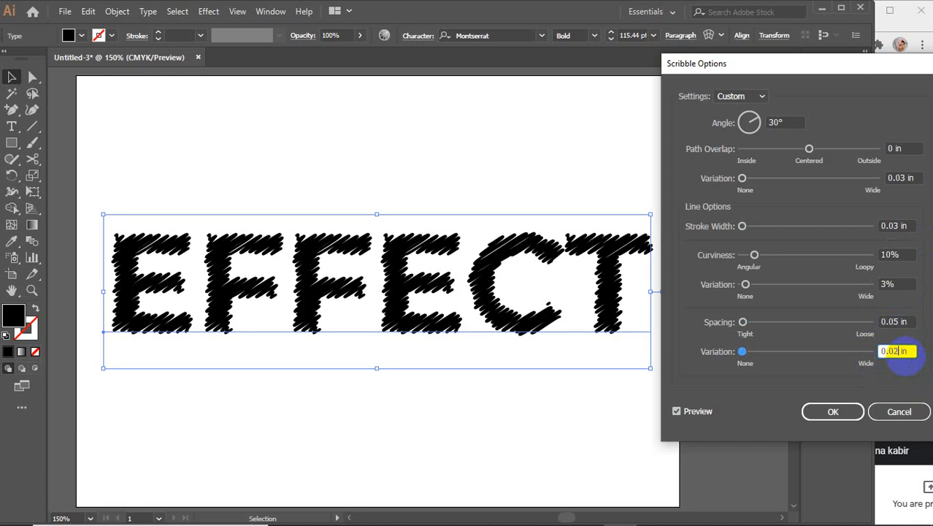
type("2")
left_click(700, 413)
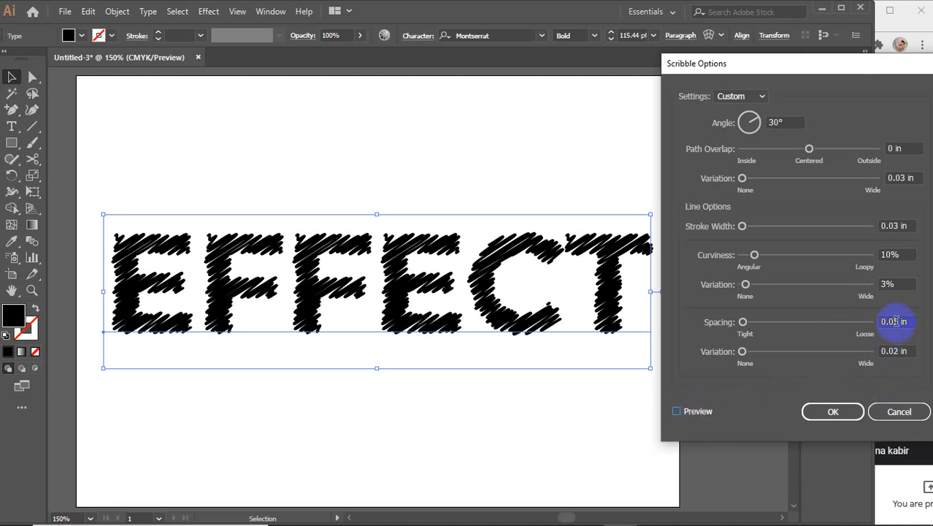
Lower the scribble's curviness to 7% and turn the preview back on
double_click(892, 254)
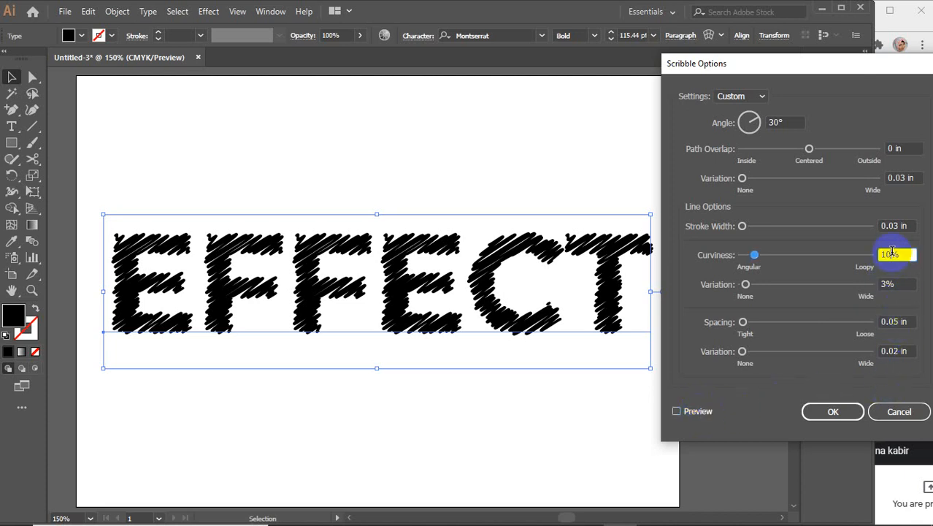
key("Down")
left_click(693, 411)
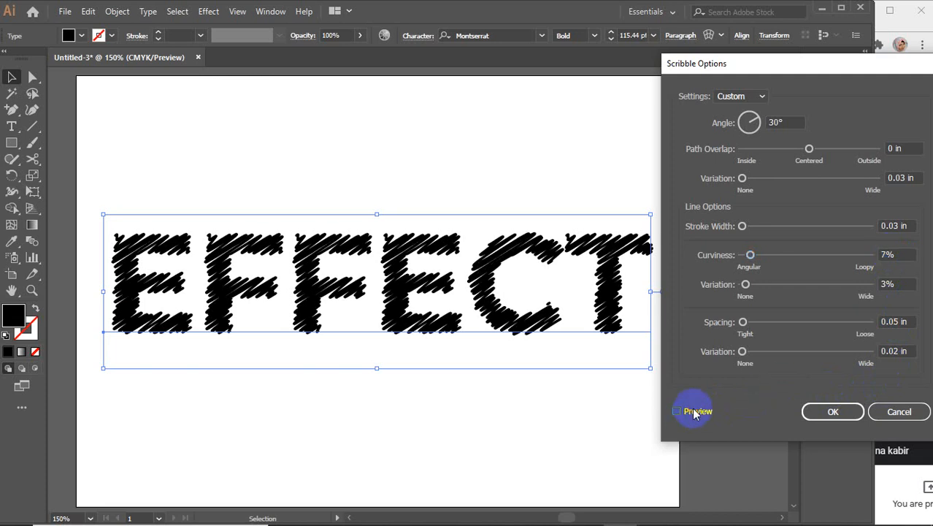
left_click(694, 410)
left_click(694, 411)
left_click(694, 413)
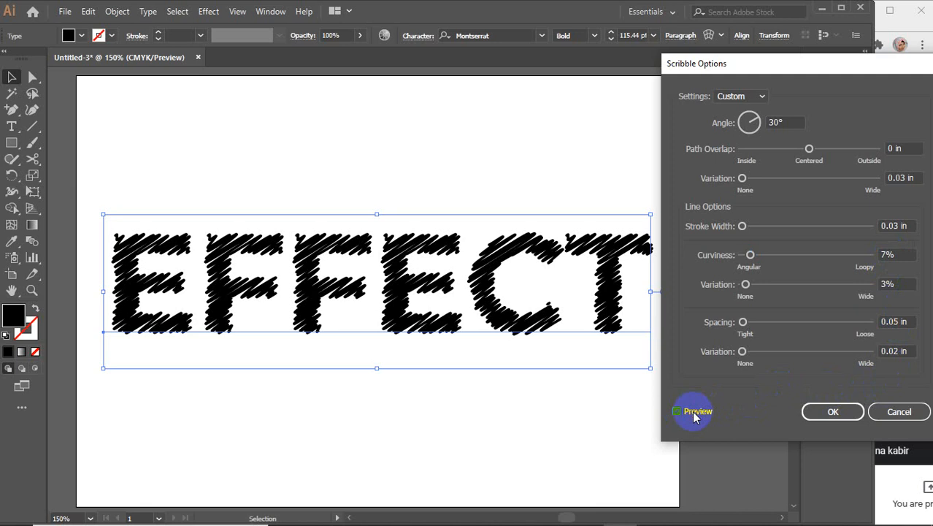
Try a spacing variation of 0.1 in for the scribble lines and bring it down to 0 in
left_click(894, 350)
key("Up")
key("Up")
key("Up")
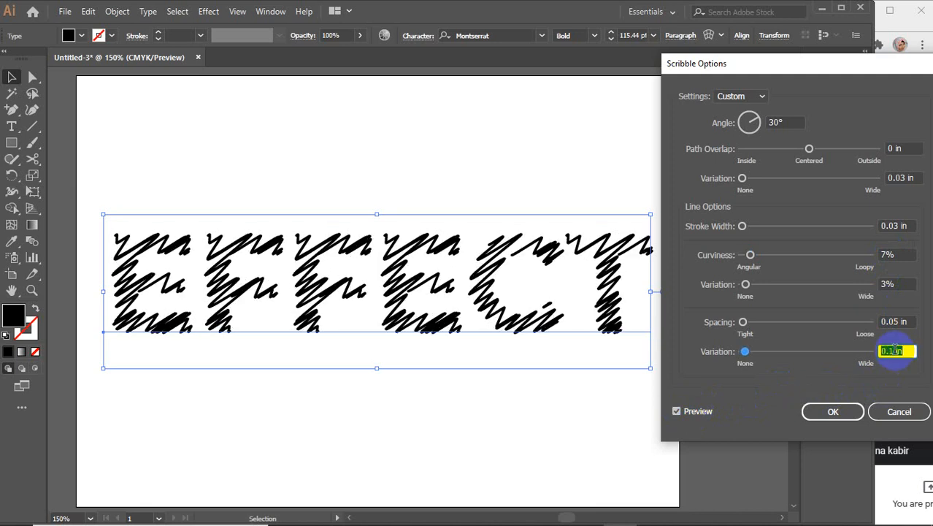
key("Down")
key("Down")
key("Down")
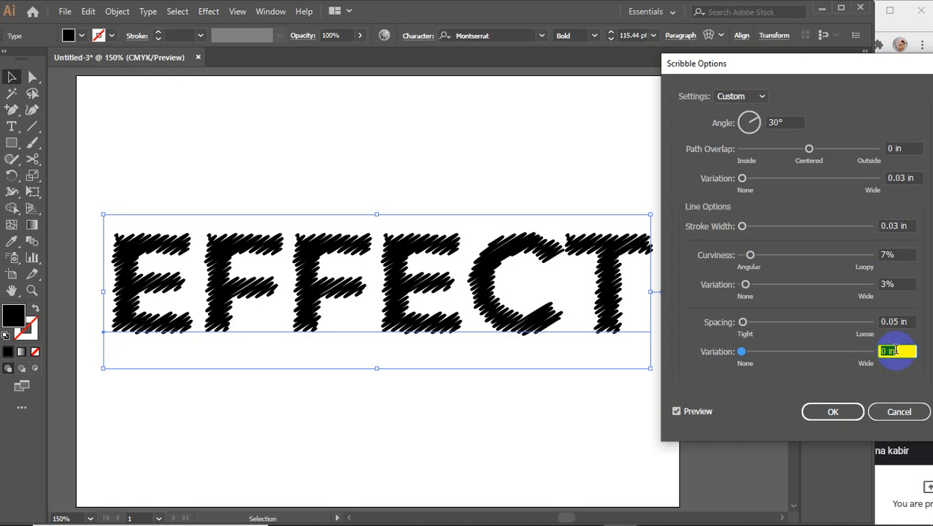
Try a path overlap of 0.2 in for the text's scribble and reduce it to 0.1 in
left_click(898, 322)
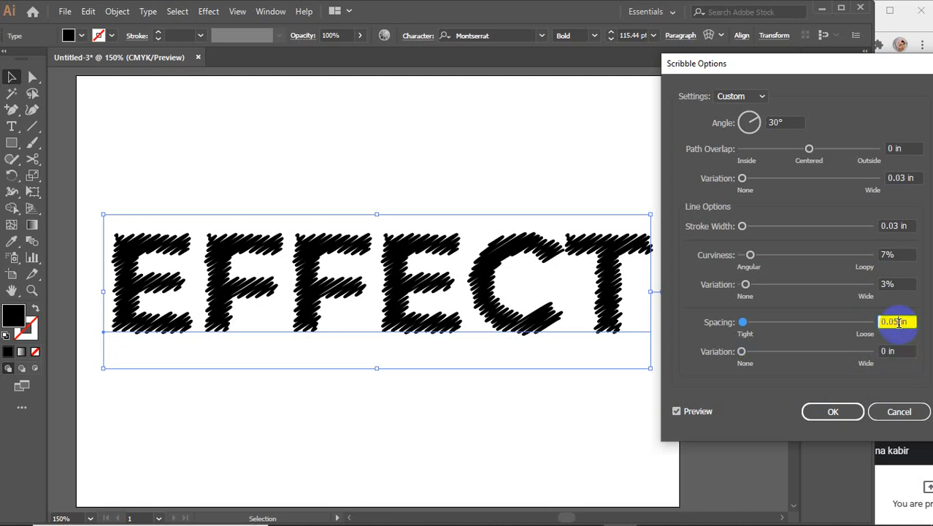
left_click(898, 322)
left_click(899, 284)
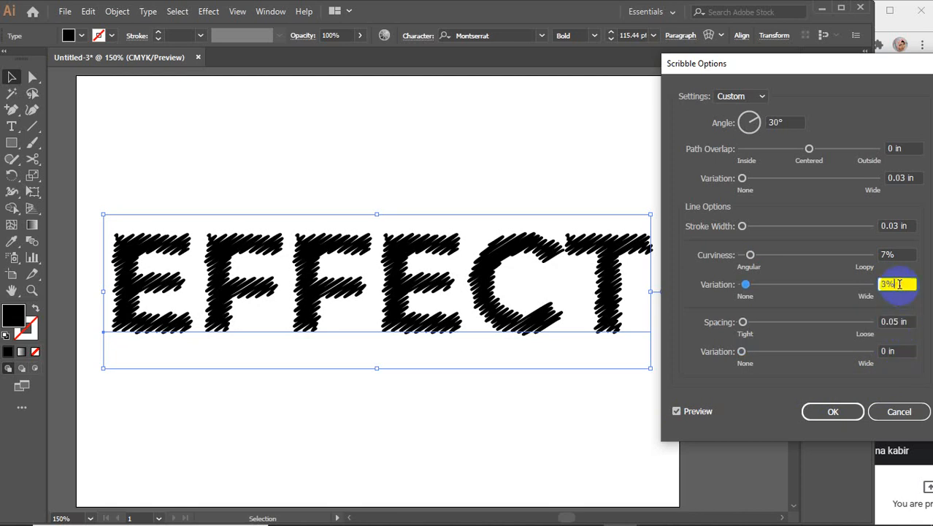
left_click(899, 284)
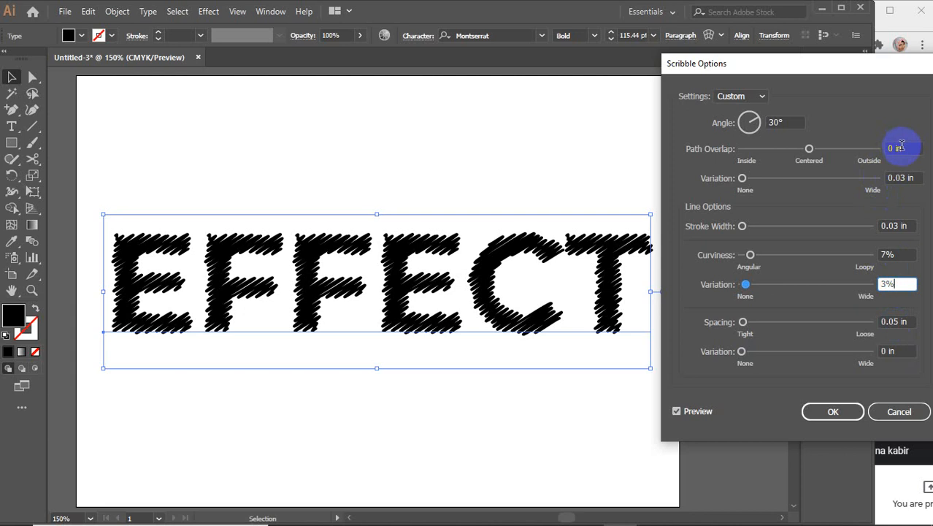
left_click(902, 146)
key("Up")
key("Up")
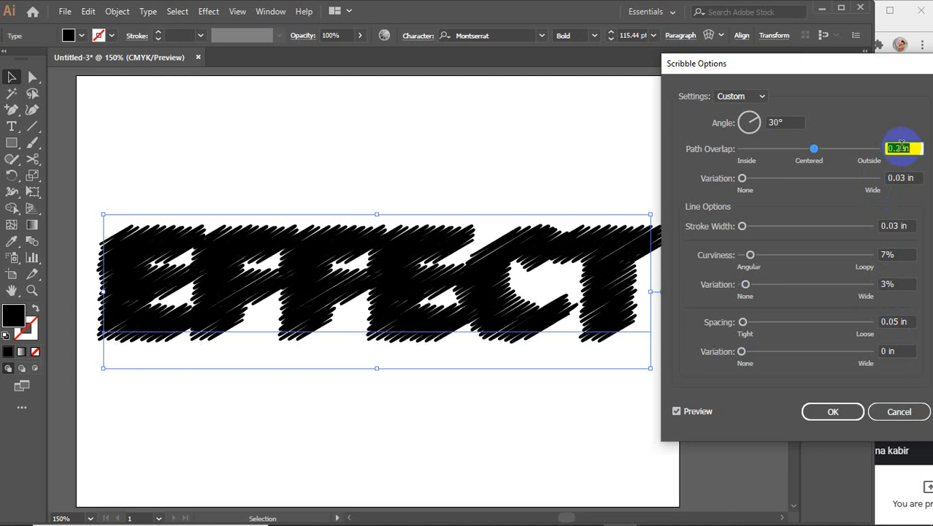
key("Down")
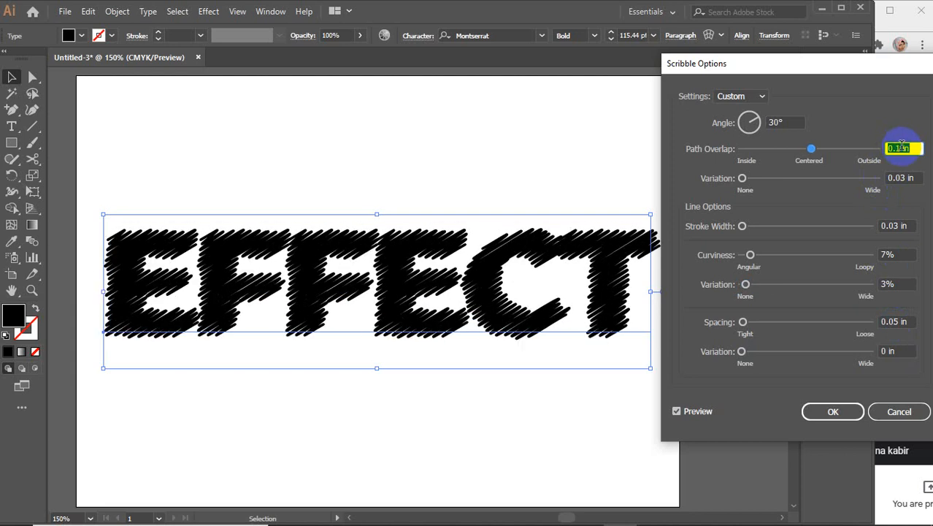
Set the scribble's path overlap to 0.05 in and apply the effect to the text EFFECT
left_click(900, 148)
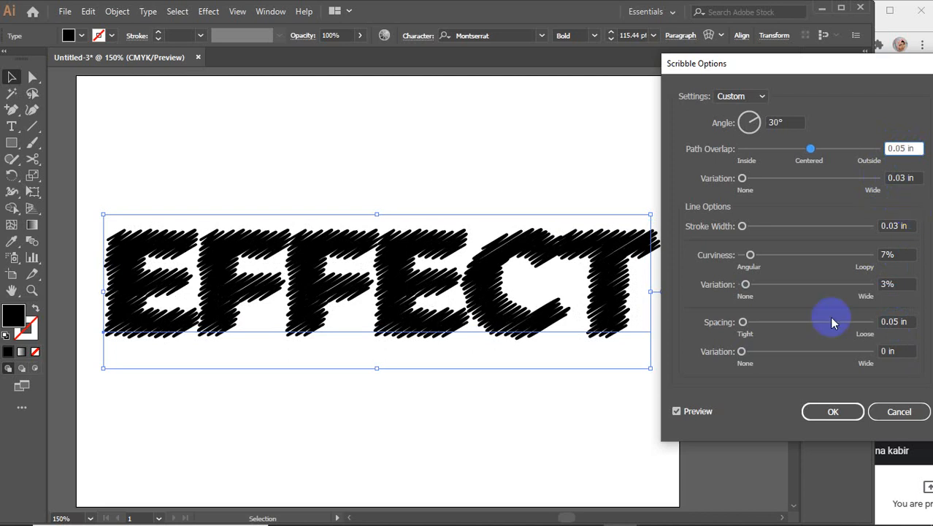
left_click(697, 411)
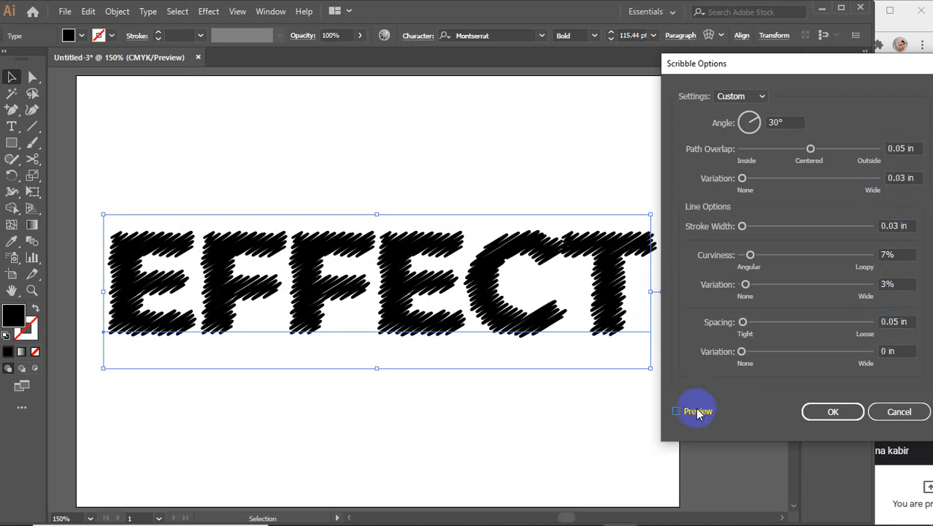
left_click(806, 411)
left_click(336, 303)
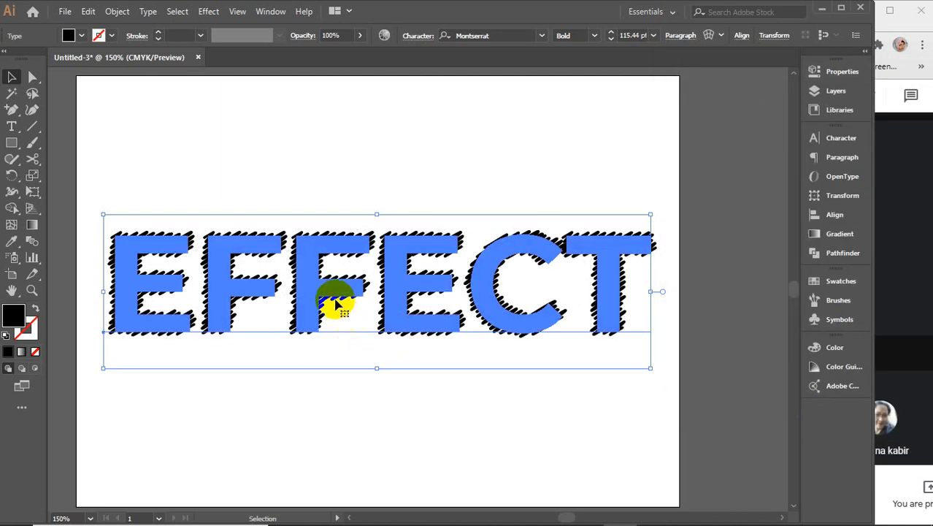
left_click(243, 263)
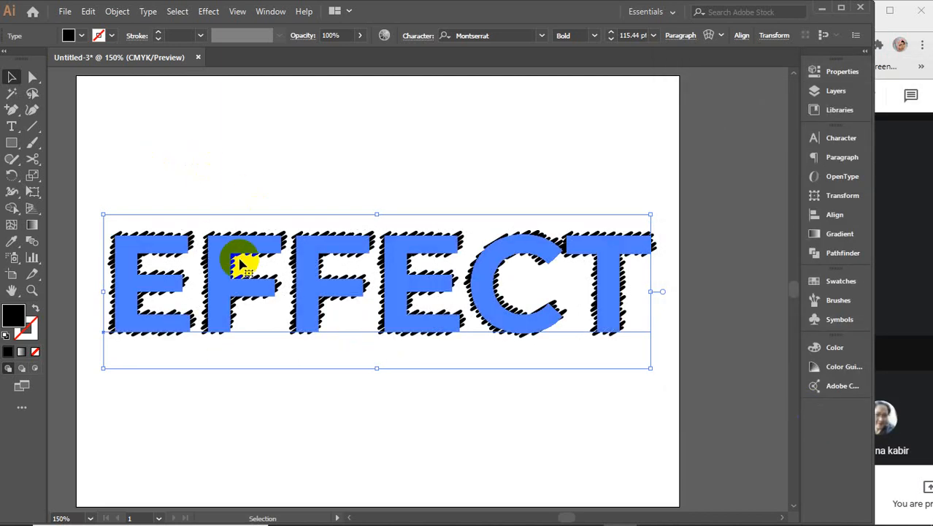
left_click(223, 280)
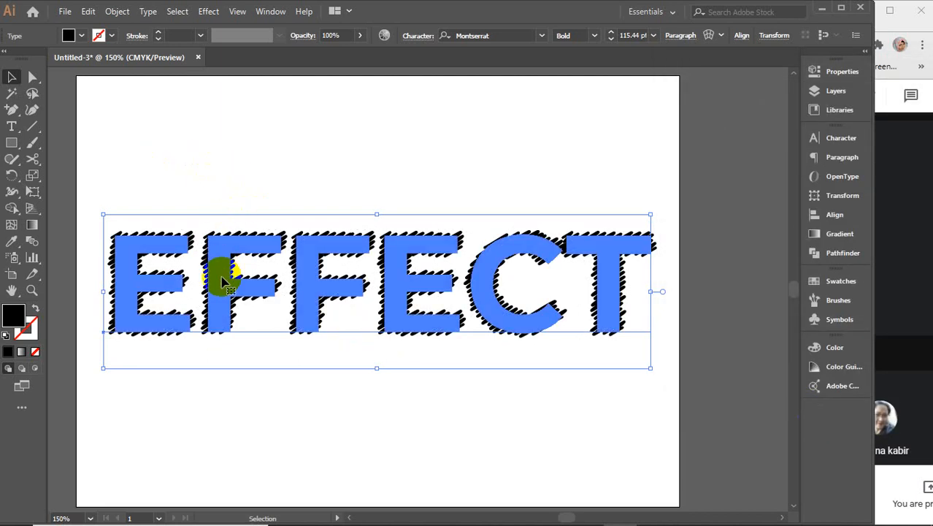
Colour the first letter E of the text EFFECT red and the first F yellow
left_click(11, 126)
left_click(171, 278)
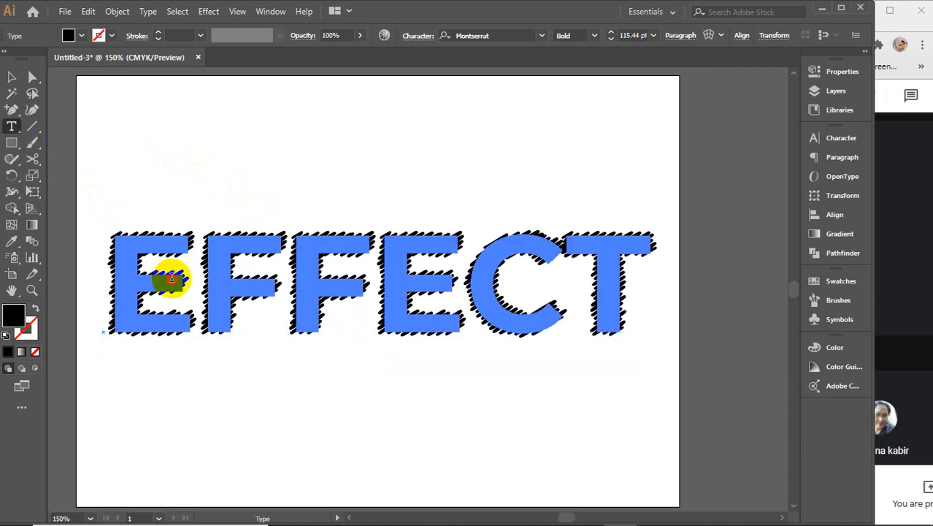
left_click_drag(172, 278, 139, 282)
type("g")
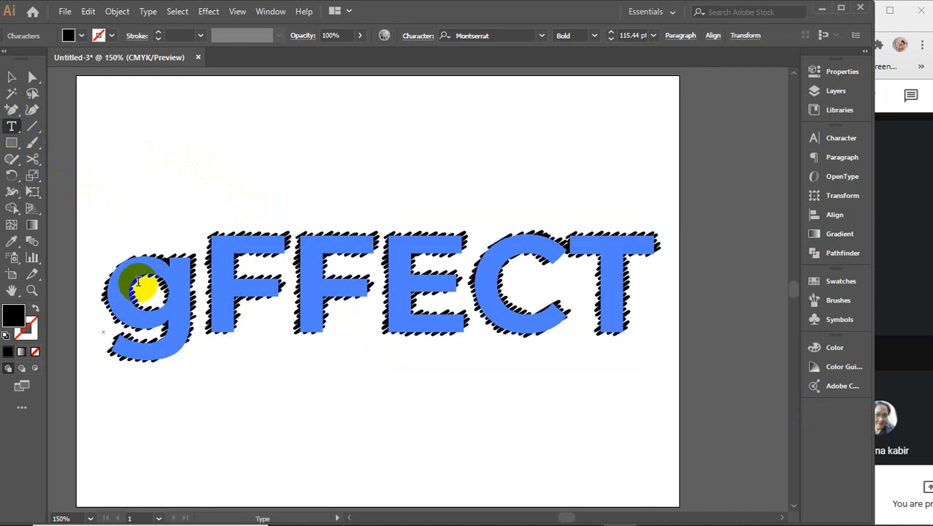
key("ctrl+z")
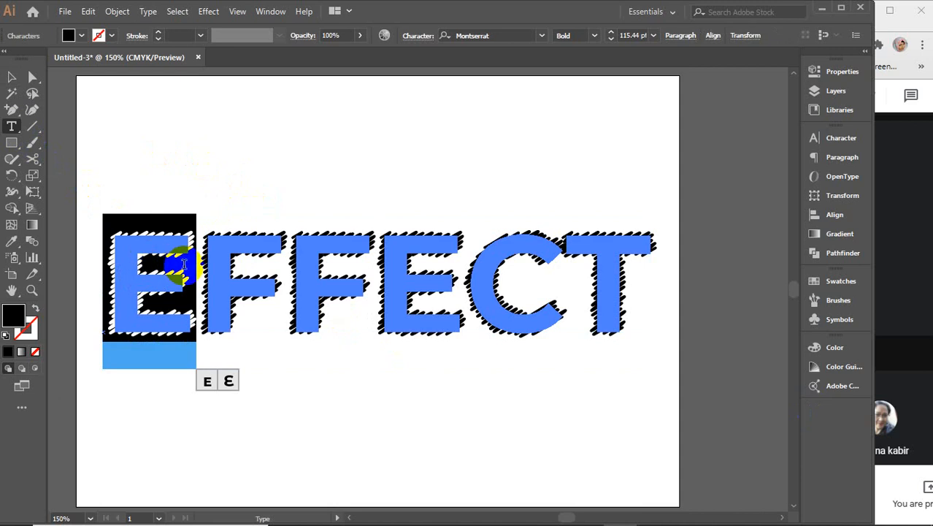
left_click(840, 281)
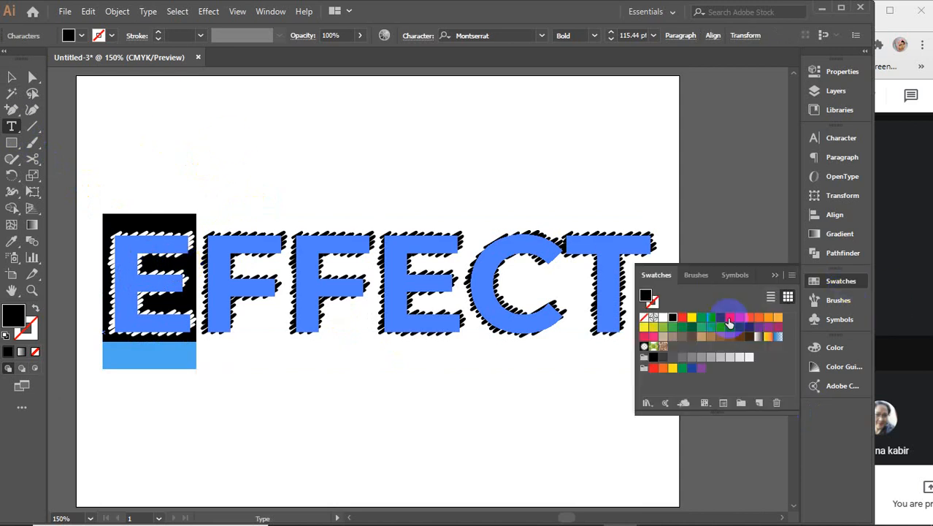
left_click(682, 317)
left_click_drag(209, 271, 270, 272)
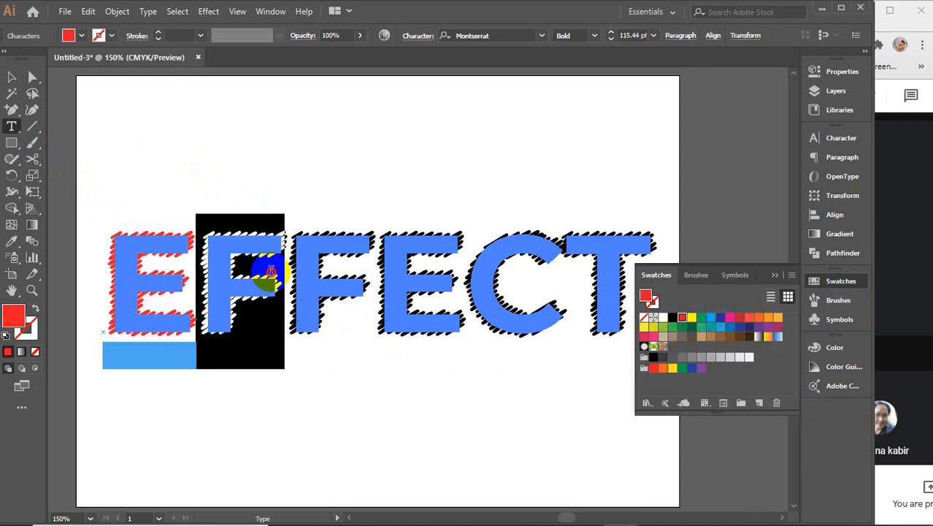
left_click(692, 317)
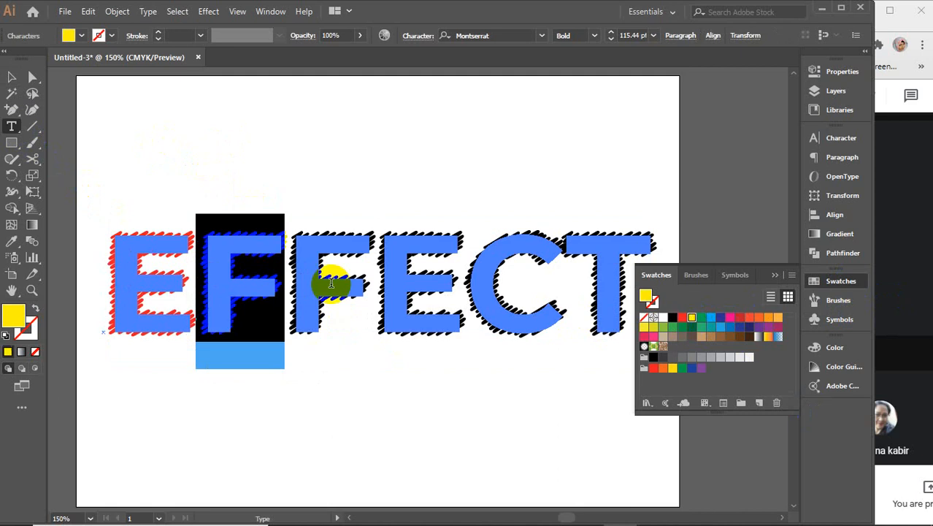
Colour the second letter F light blue and the second E green
left_click_drag(297, 268, 368, 270)
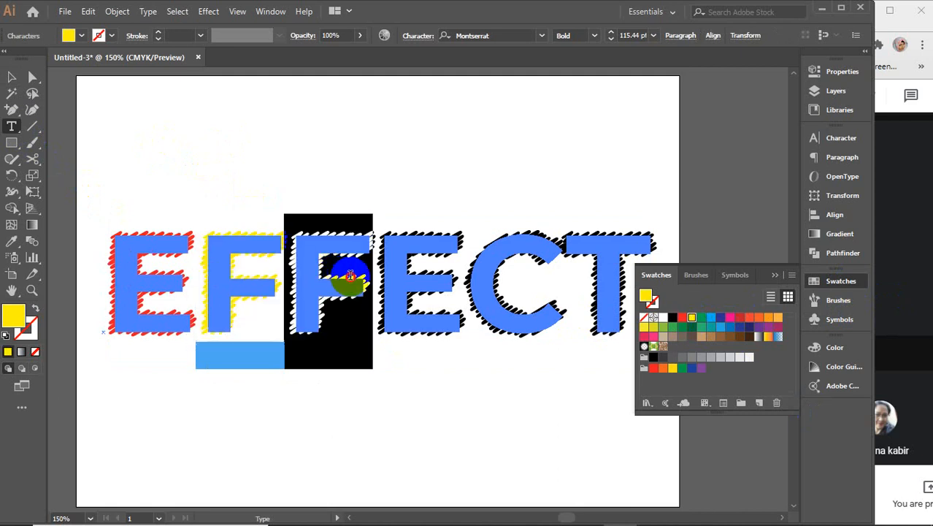
left_click(707, 321)
left_click_drag(378, 270, 439, 272)
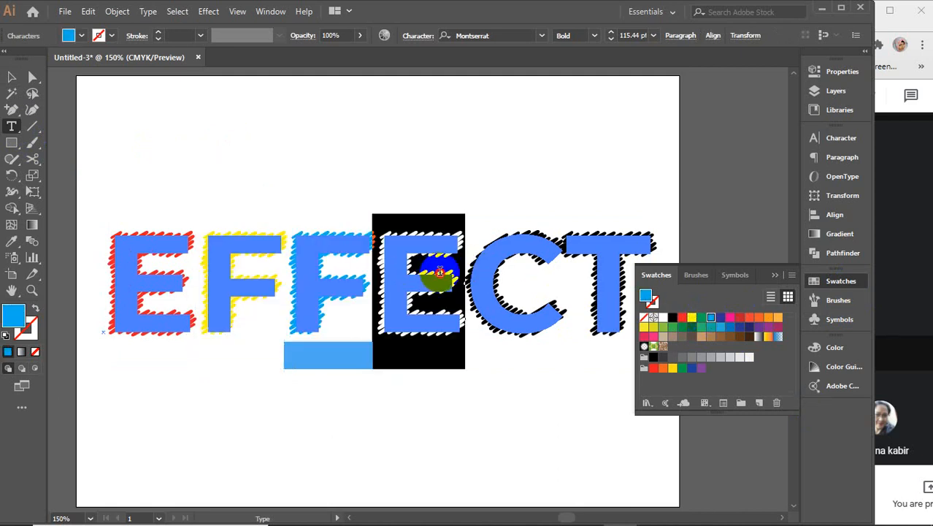
left_click(673, 317)
left_click(700, 330)
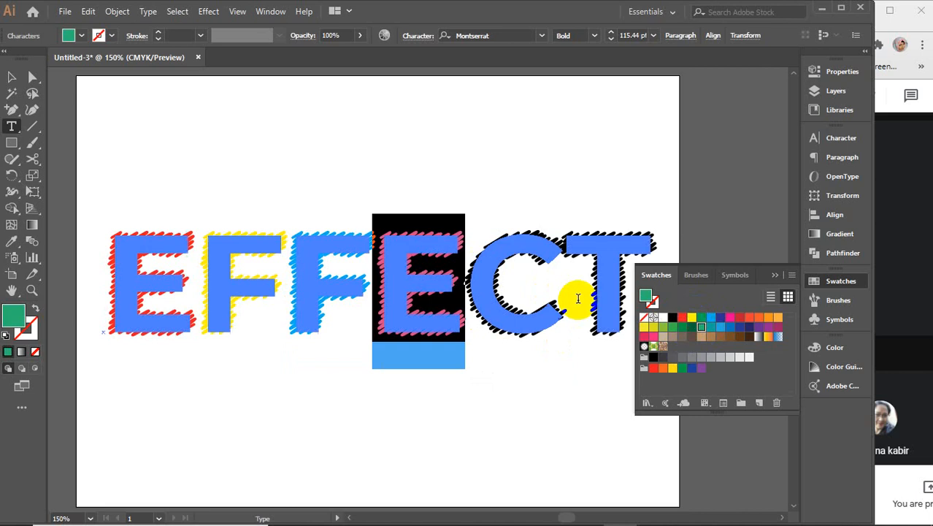
Colour the letter C orange and the letter T purple, and close the swatches
left_click_drag(567, 294, 471, 283)
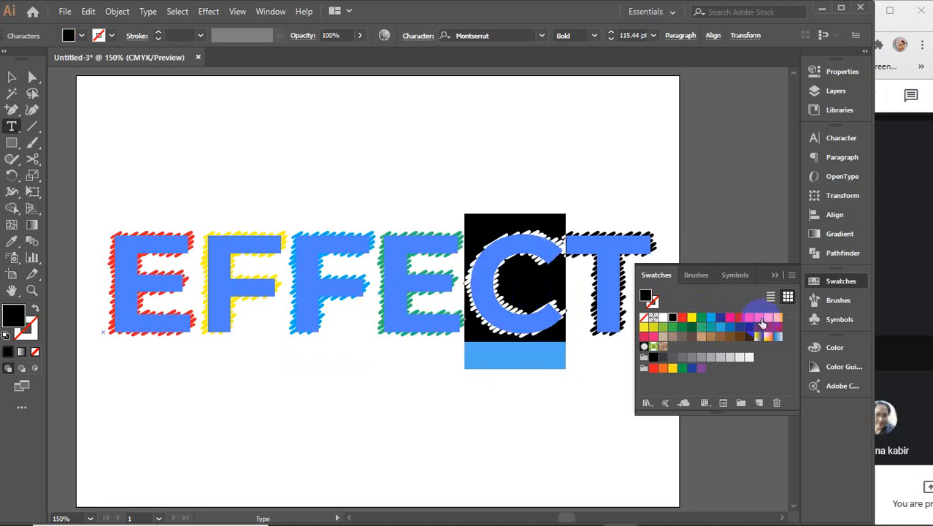
left_click(759, 316)
left_click_drag(575, 281, 628, 284)
left_click(673, 317)
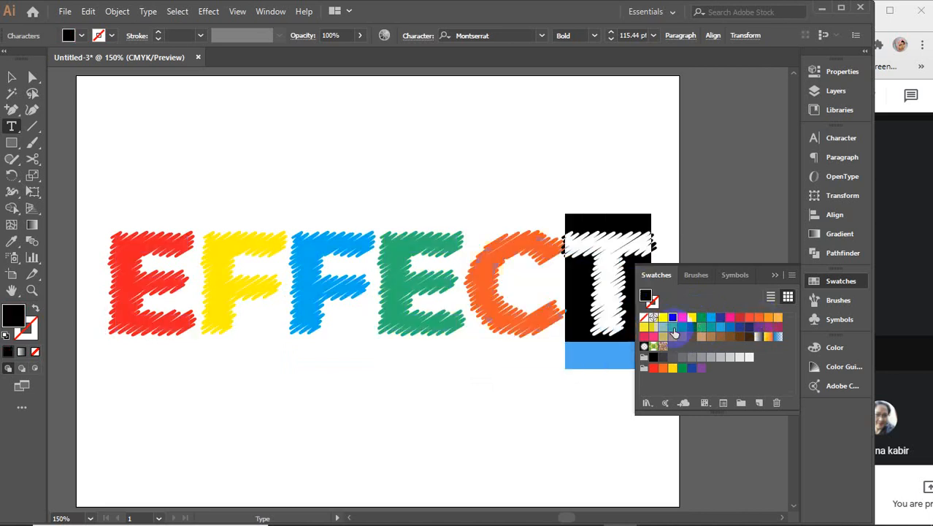
left_click(768, 330)
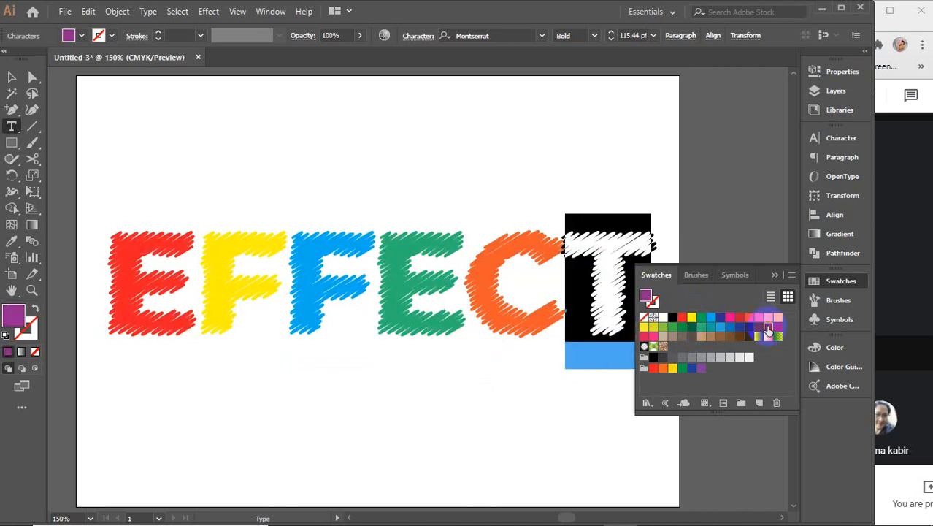
left_click(13, 79)
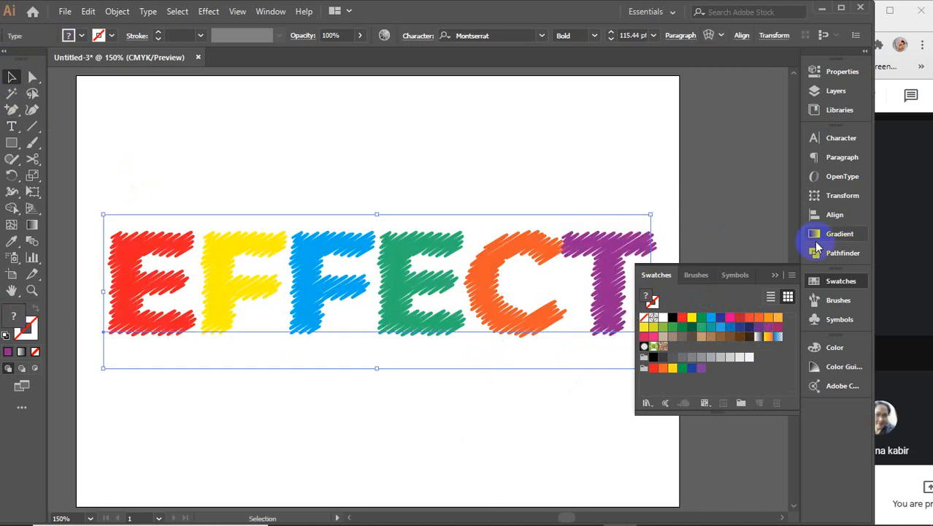
left_click(776, 275)
left_click(719, 259)
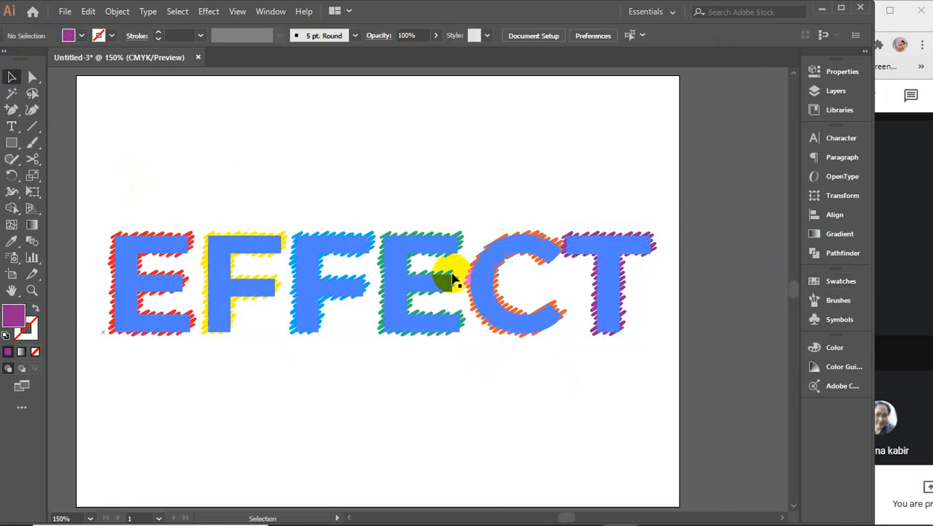
left_click(411, 275)
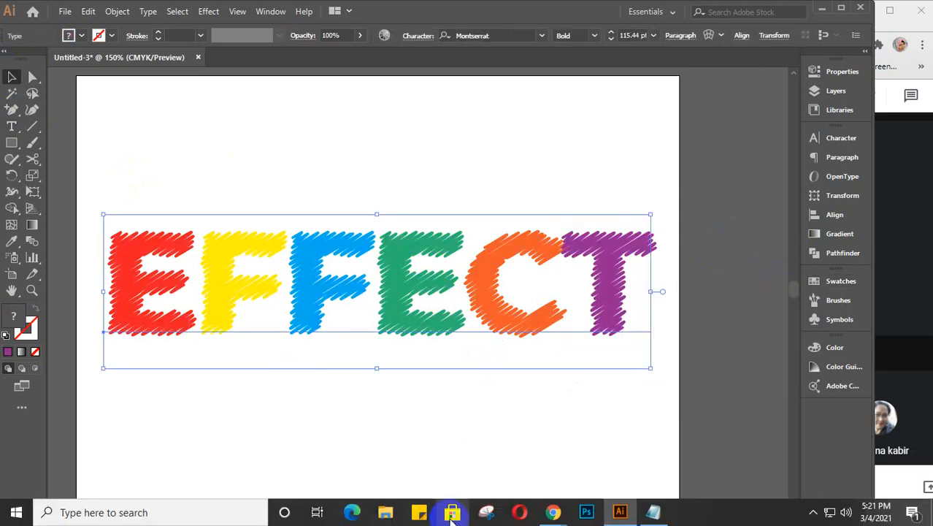
Switch to File Explorer and browse drive H: to the T-shirt Mockup folder inside GD elements and mockup
left_click(385, 512)
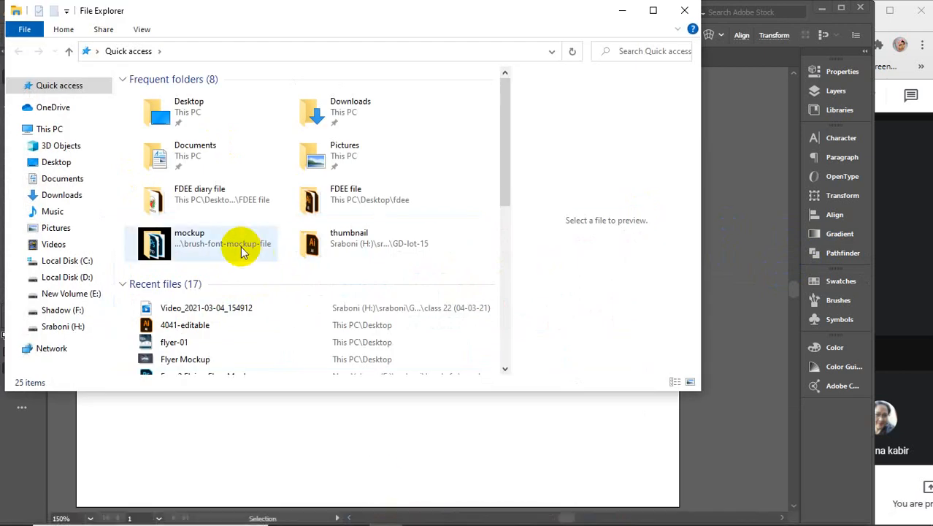
left_click_drag(268, 390, 263, 523)
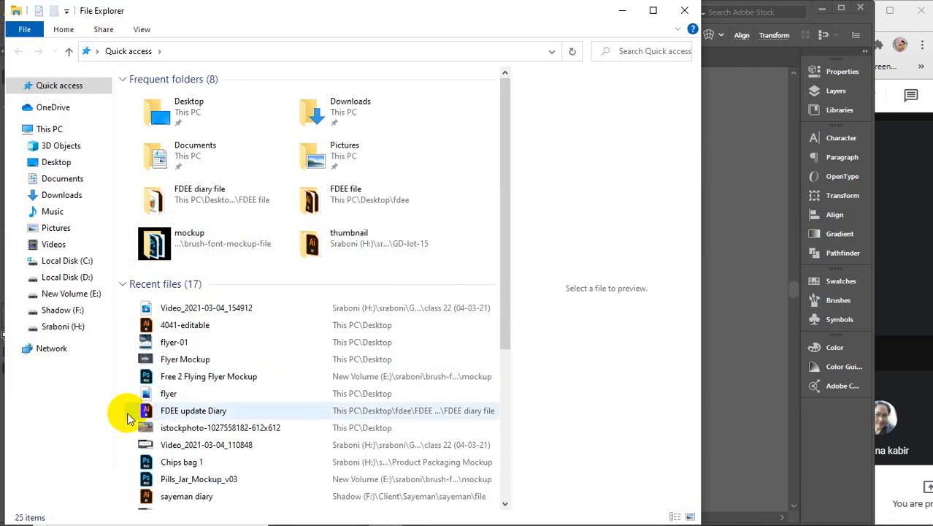
left_click(63, 326)
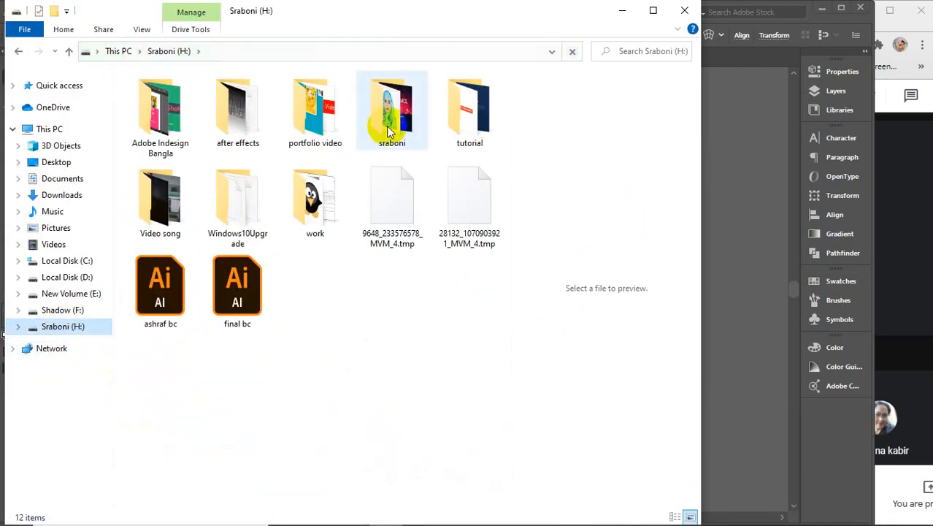
double_click(392, 108)
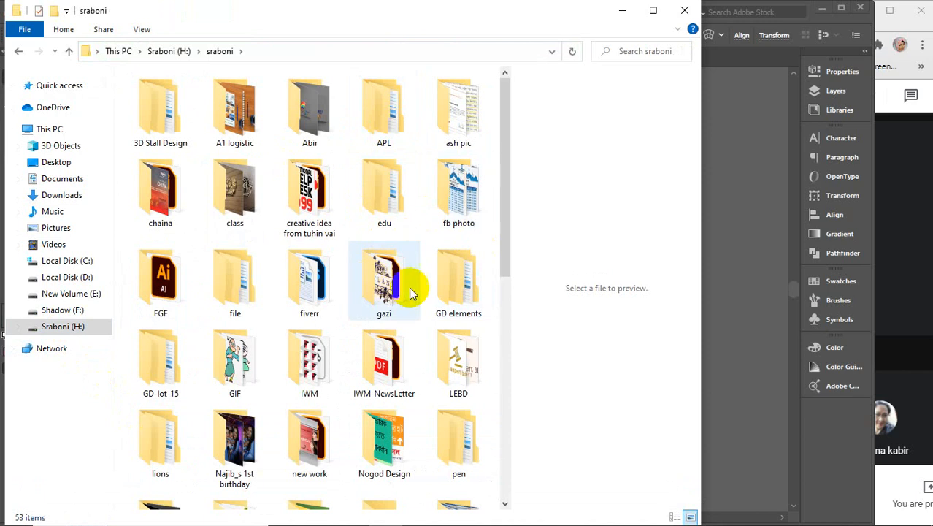
double_click(467, 285)
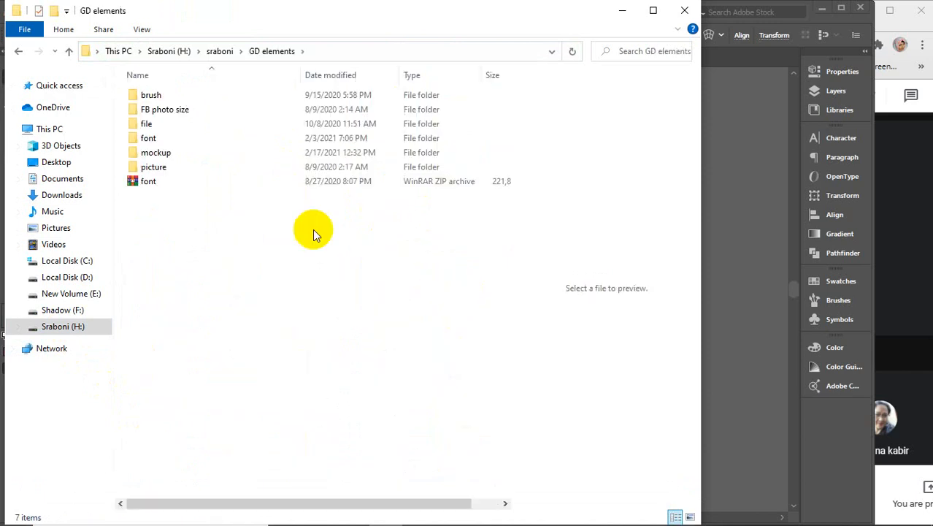
double_click(177, 153)
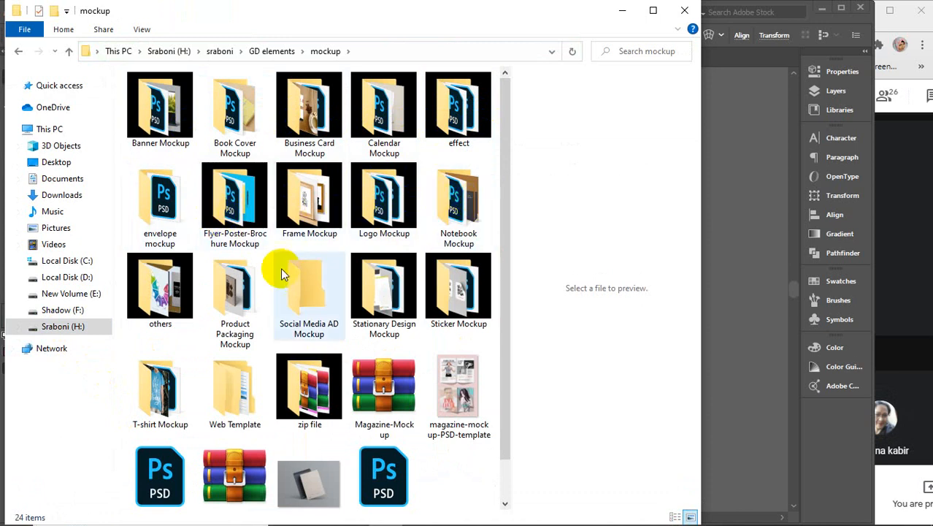
double_click(154, 378)
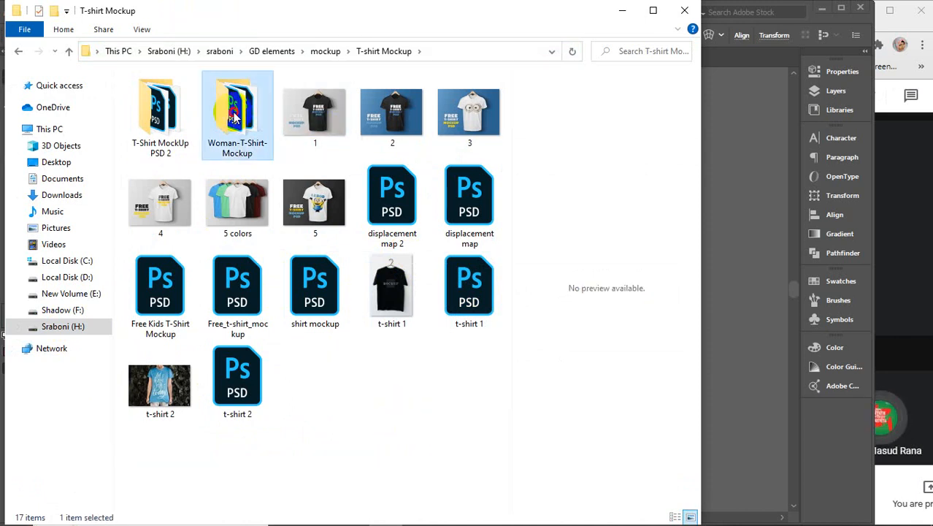
Open the mockup file 02 from the Woman-T-Shirt-Mockup folder in Photoshop
double_click(247, 150)
left_click(19, 52)
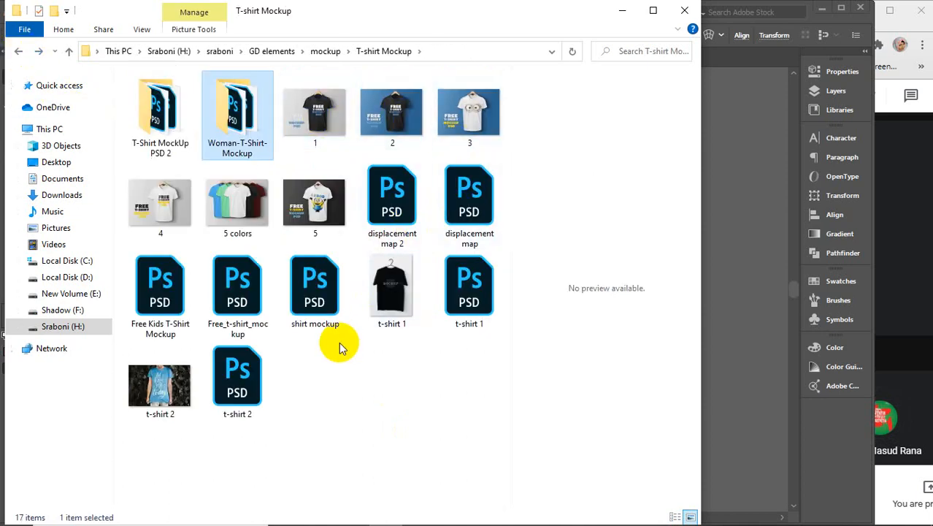
left_click(390, 213)
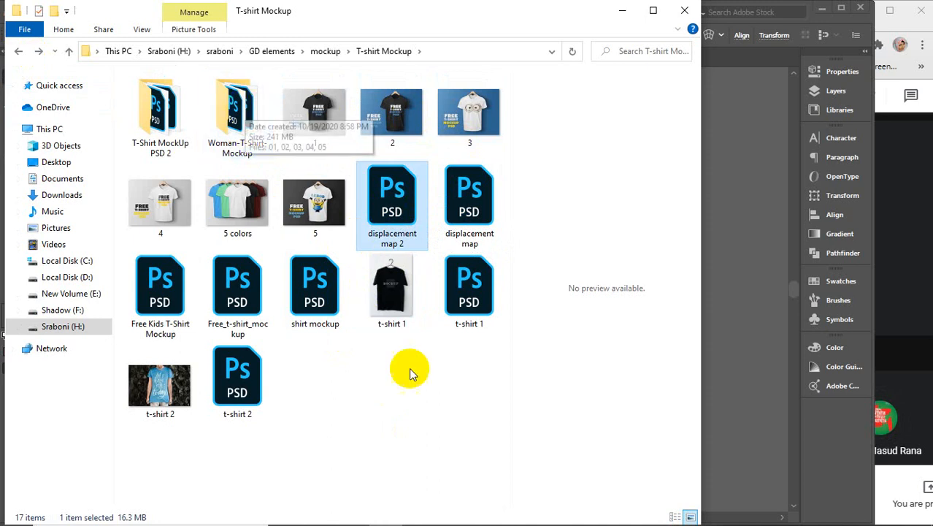
double_click(254, 143)
left_click(240, 124)
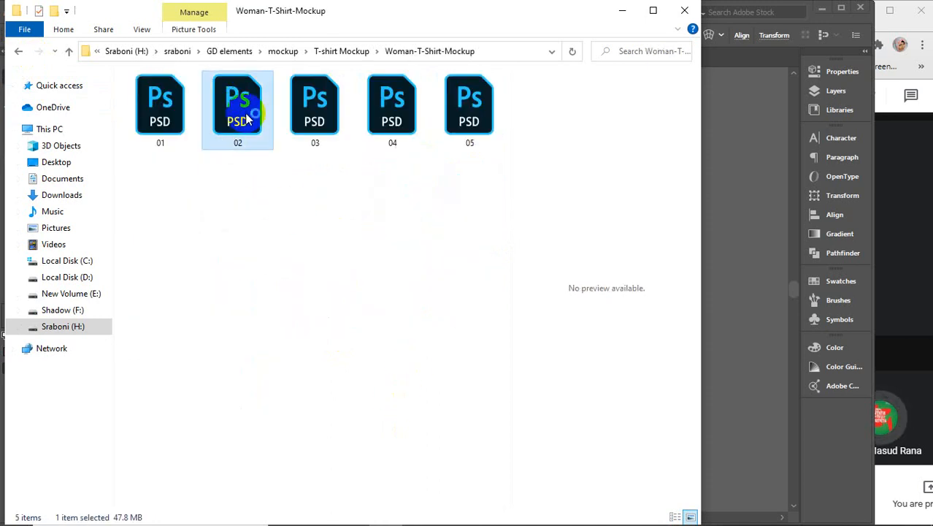
double_click(247, 119)
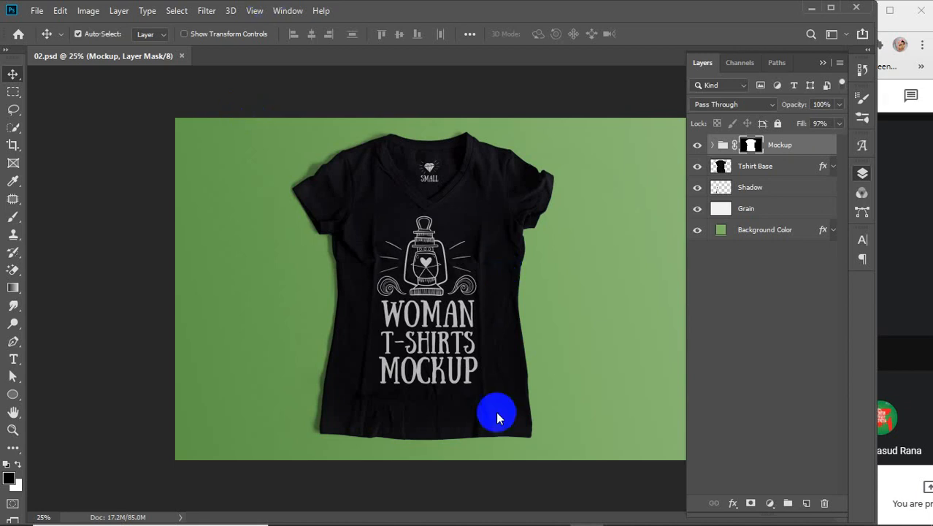
Open the mockup files 05 and 01 from the same Woman-T-Shirt-Mockup folder in Photoshop
mouse_move(544, 516)
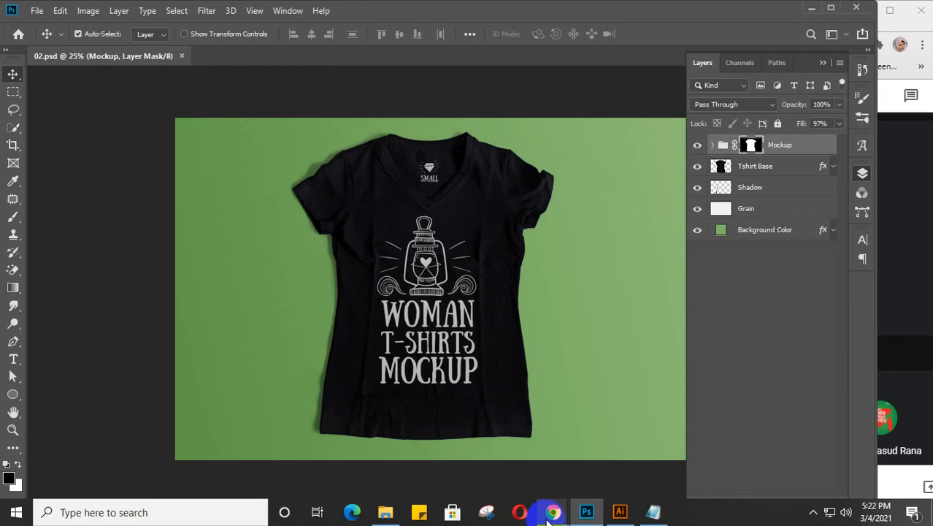
left_click(385, 511)
double_click(456, 114)
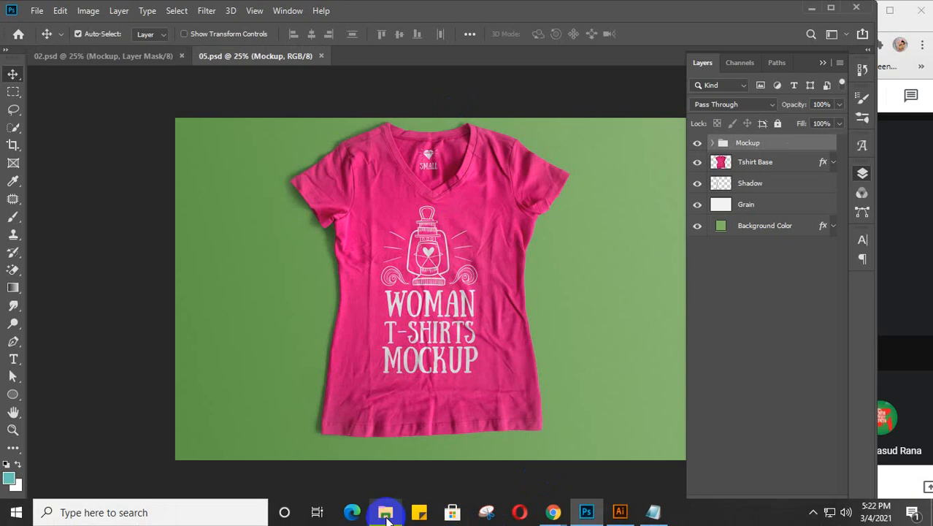
left_click(387, 516)
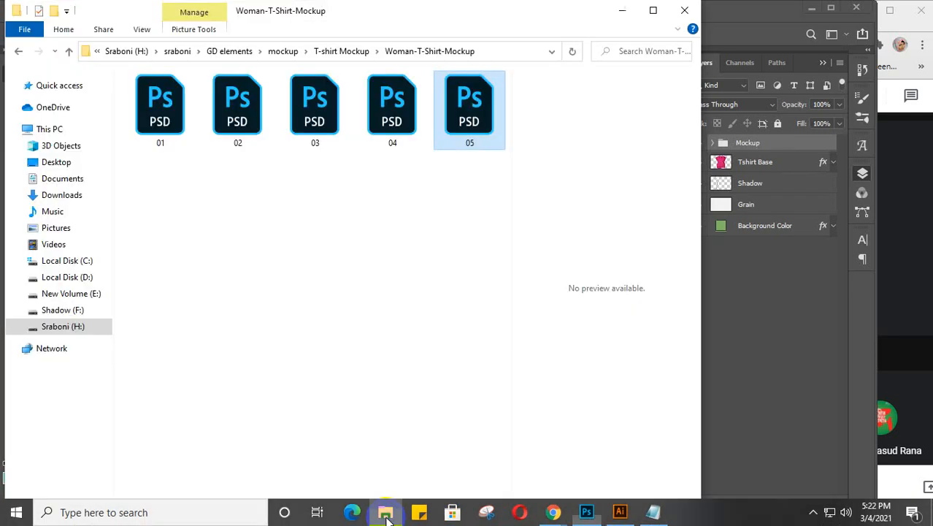
double_click(166, 108)
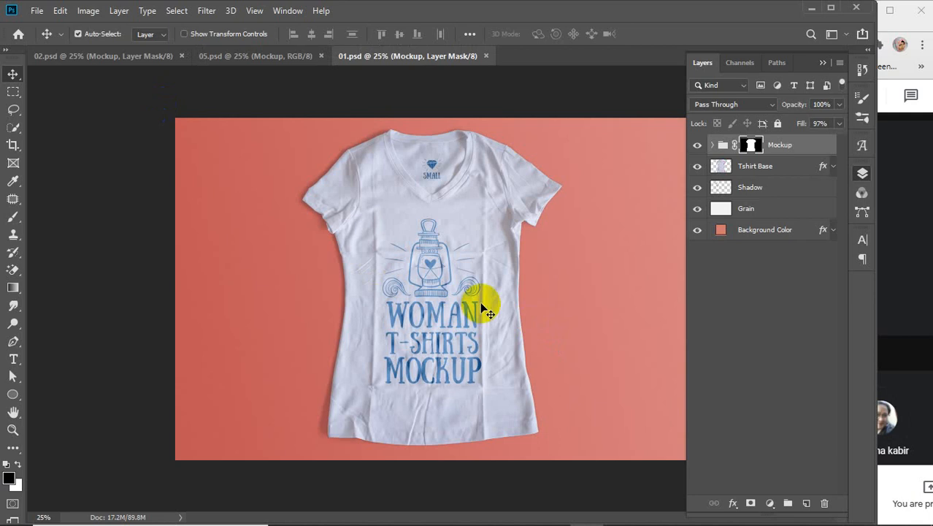
Examine mockup 01's layers by toggling the Tshirt Base, the Mockup group and the highlight and shadow overlays inside it
left_click(698, 166)
left_click(698, 166)
left_click(697, 147)
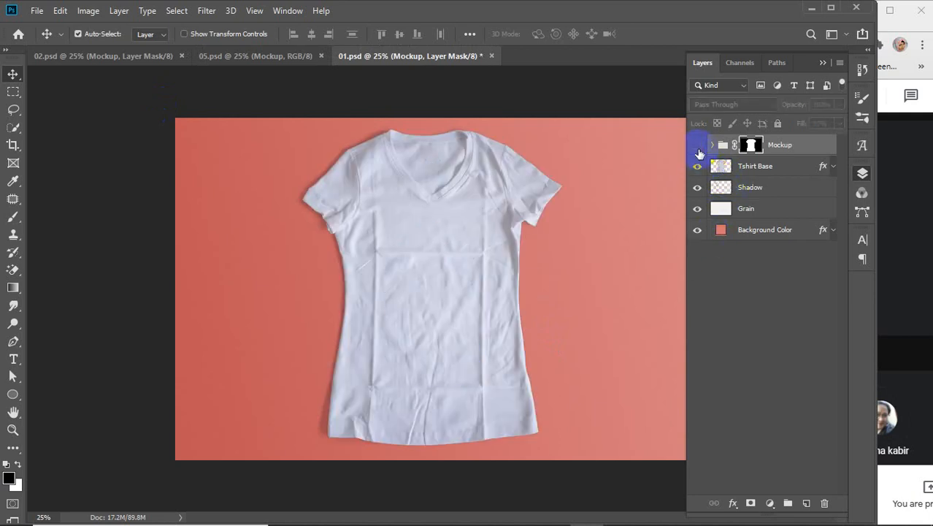
left_click(698, 147)
left_click(712, 146)
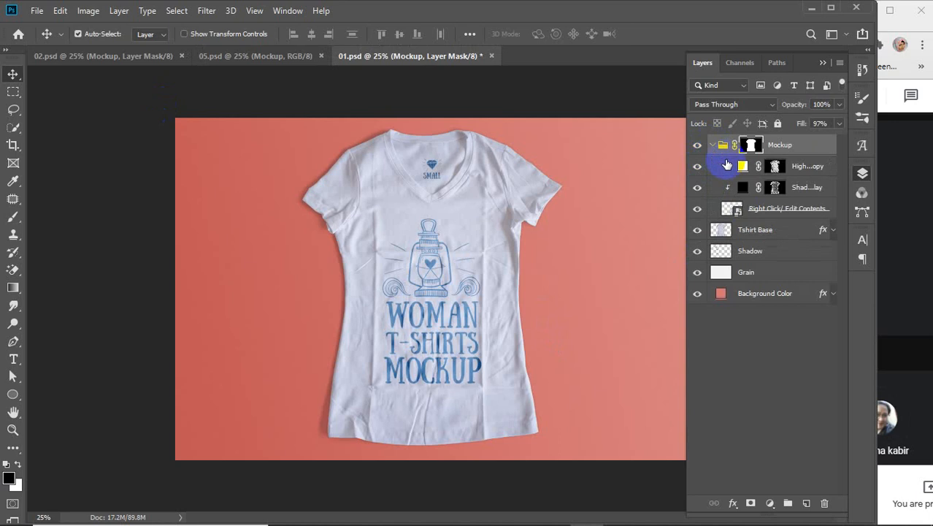
left_click(698, 167)
left_click(698, 167)
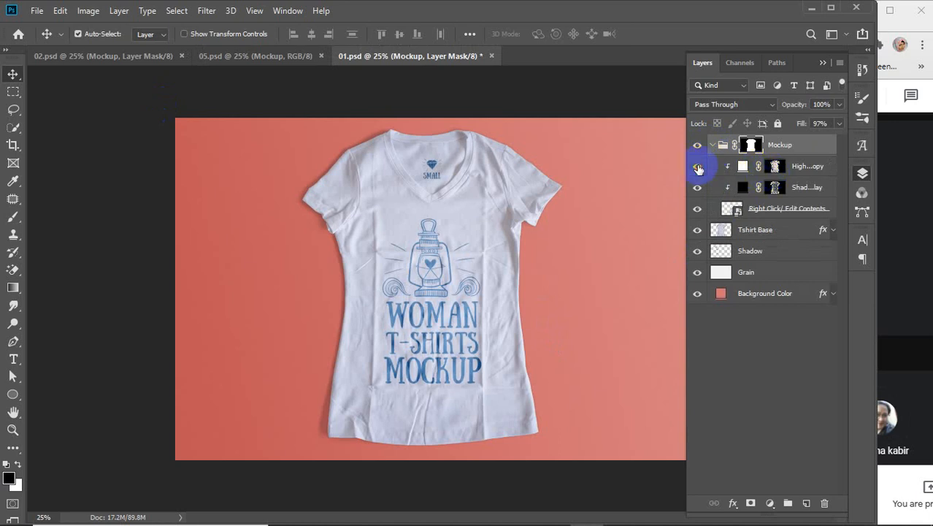
left_click(698, 167)
left_click(698, 170)
left_click(696, 188)
left_click(696, 188)
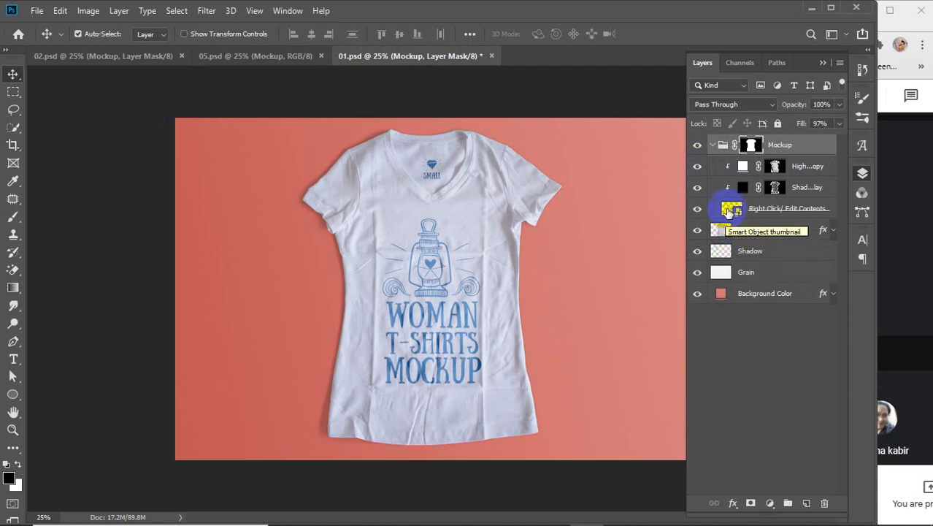
Open the contents of the Right Click/ Edit Contents smart object, and copy the EFFECT scribble artwork from Illustrator
double_click(723, 210)
mouse_move(500, 522)
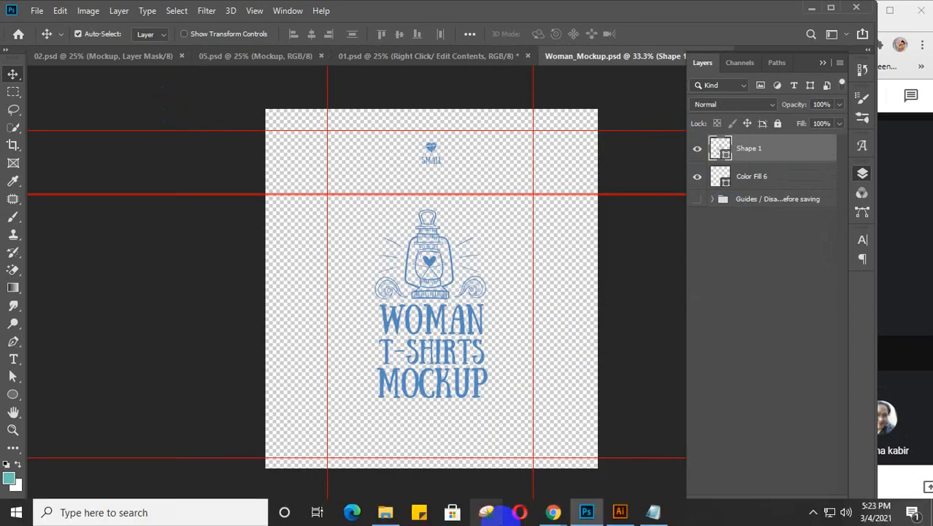
left_click(620, 512)
left_click(429, 299)
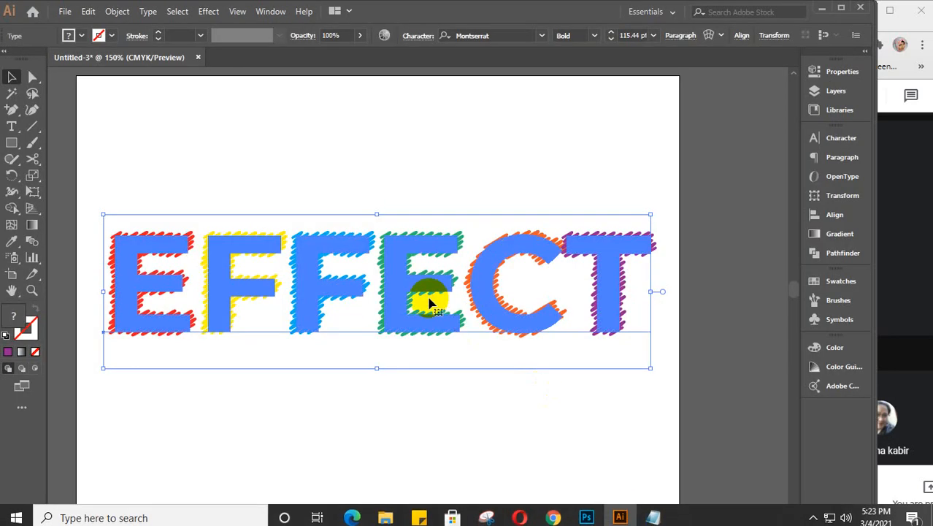
key("v")
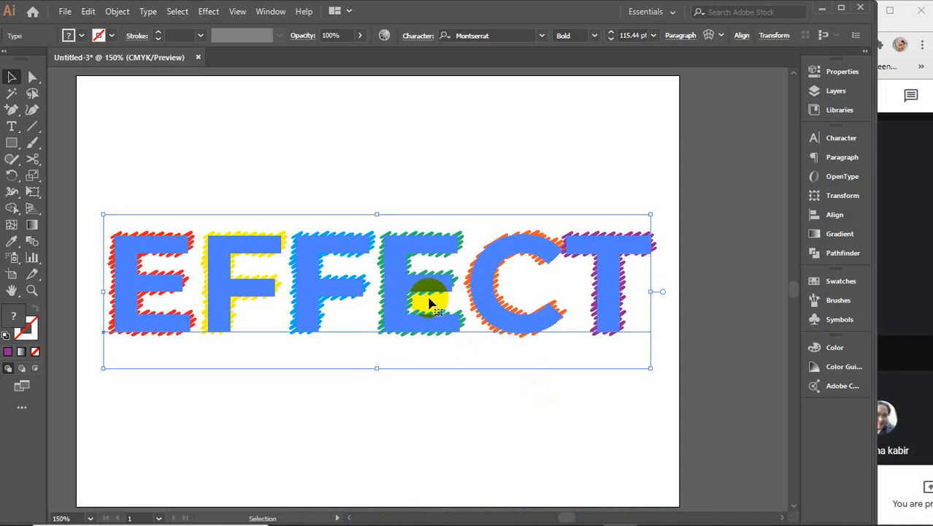
mouse_move(511, 523)
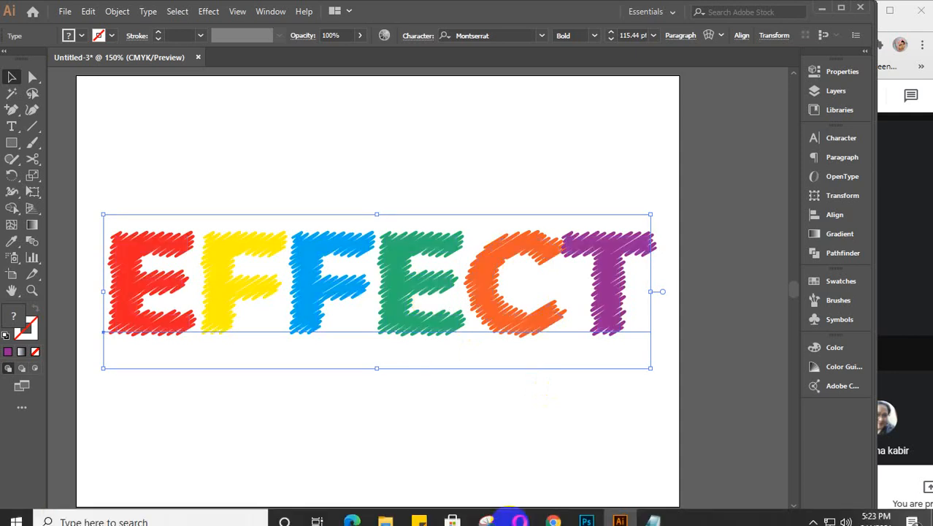
Switch back to Photoshop and paste the EFFECT artwork into Woman_Mockup.psd as a smart object
left_click(586, 512)
key("ctrl+v")
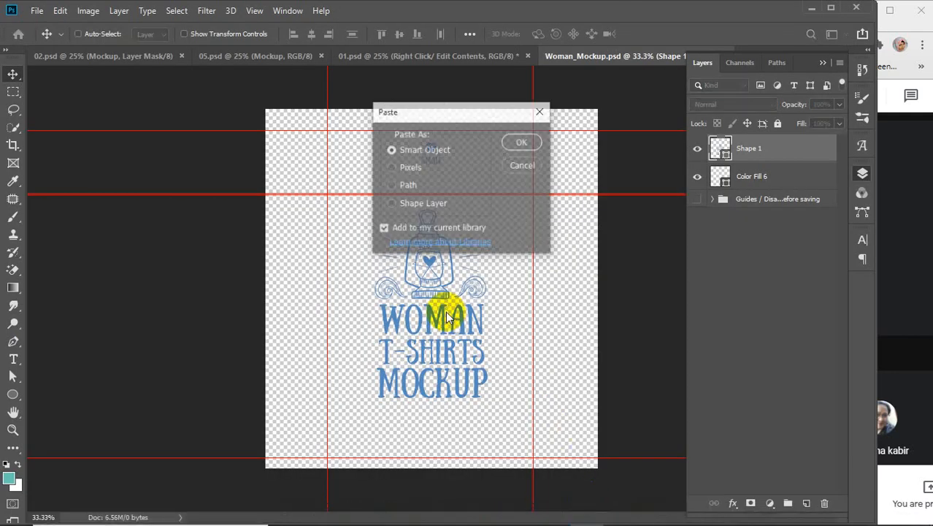
left_click(512, 141)
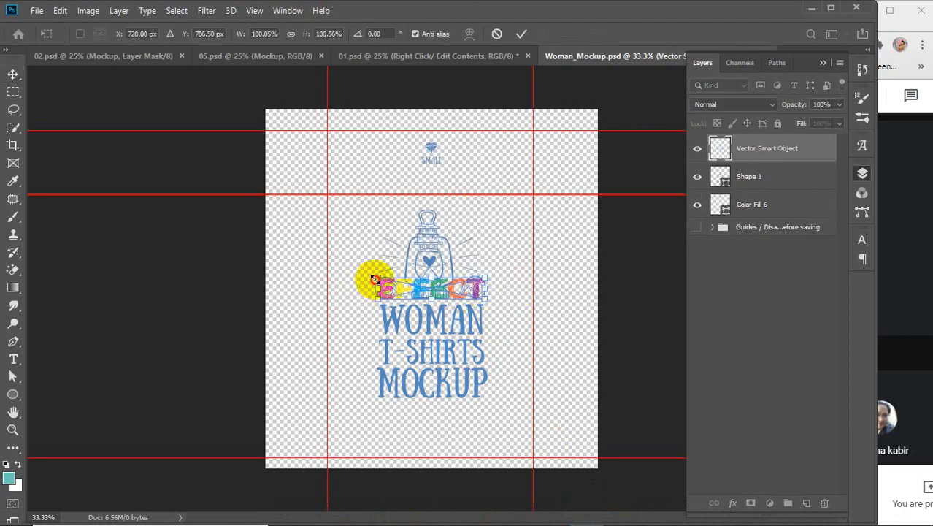
Enlarge the pasted EFFECT artwork to about 189% so it spans the vertical guides, and place it over the lantern
left_click_drag(375, 280, 325, 232)
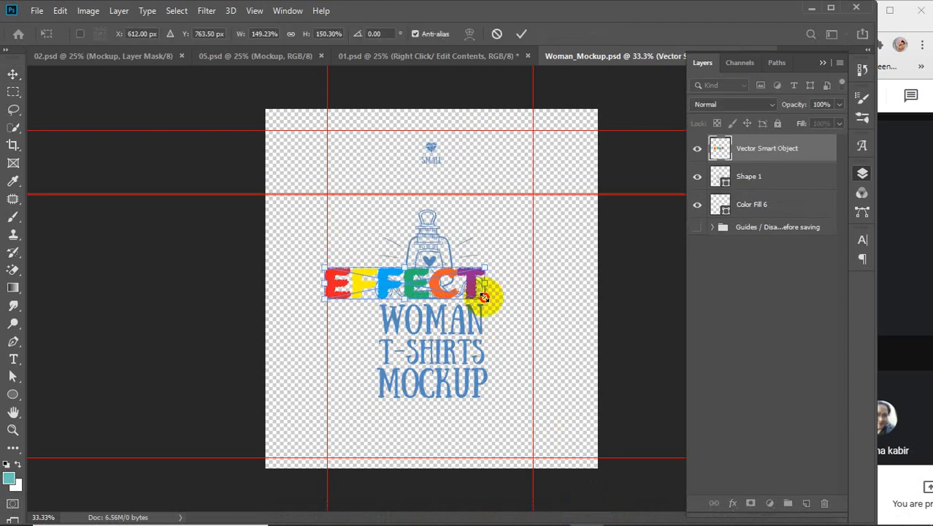
left_click_drag(484, 298, 527, 304)
left_click_drag(431, 283, 434, 260)
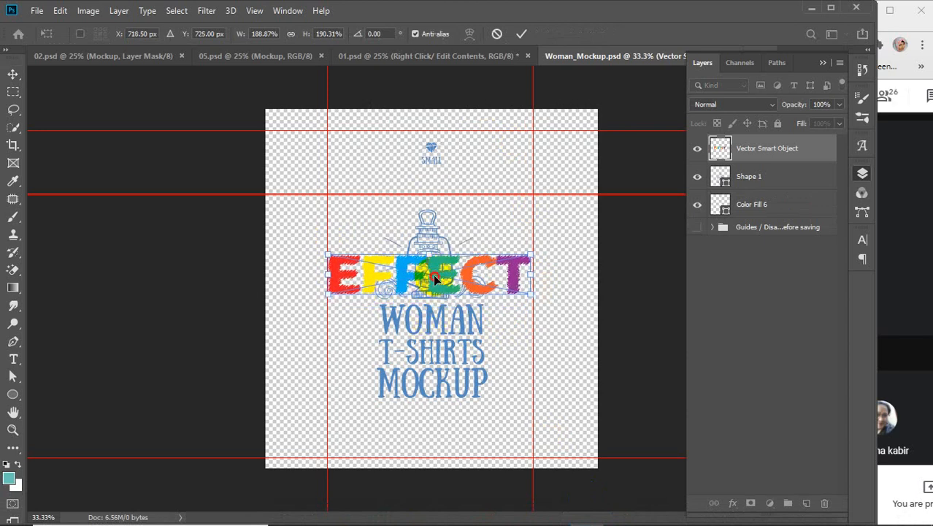
mouse_move(433, 274)
left_mouse_down()
mouse_move(433, 283)
mouse_move(433, 275)
left_mouse_up()
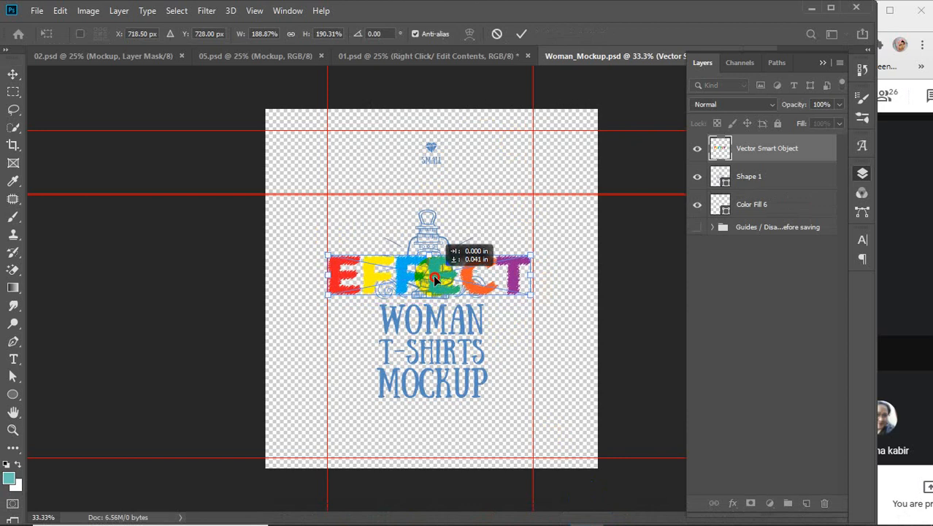
left_click(520, 34)
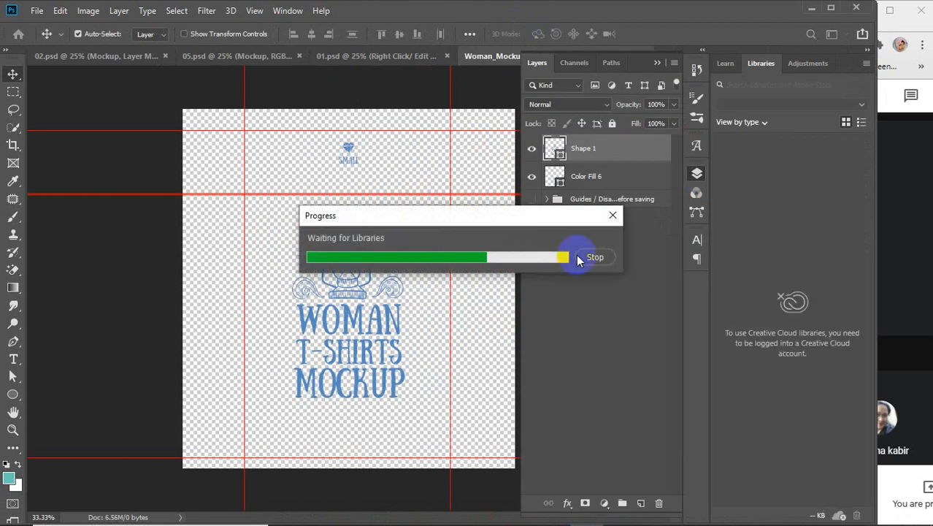
Dismiss the library progress dialog and close the Libraries tab group
left_click(610, 219)
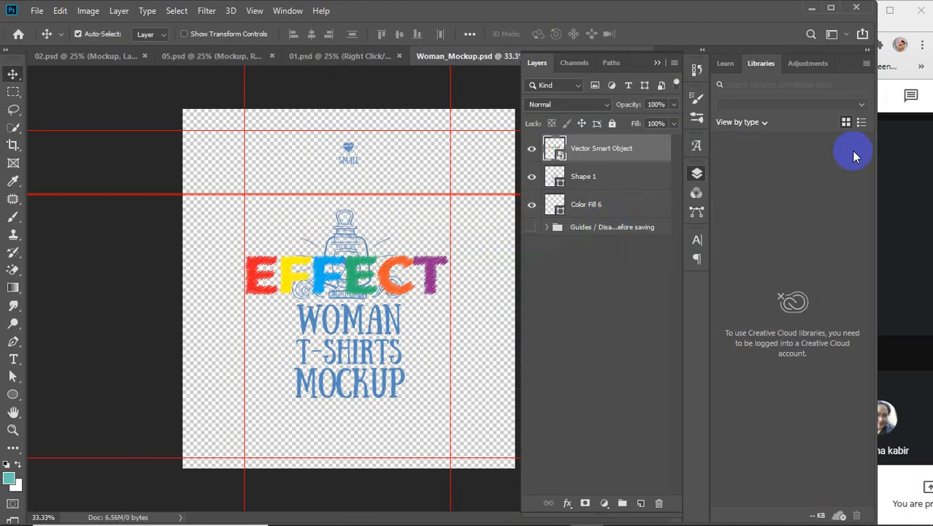
left_click(866, 64)
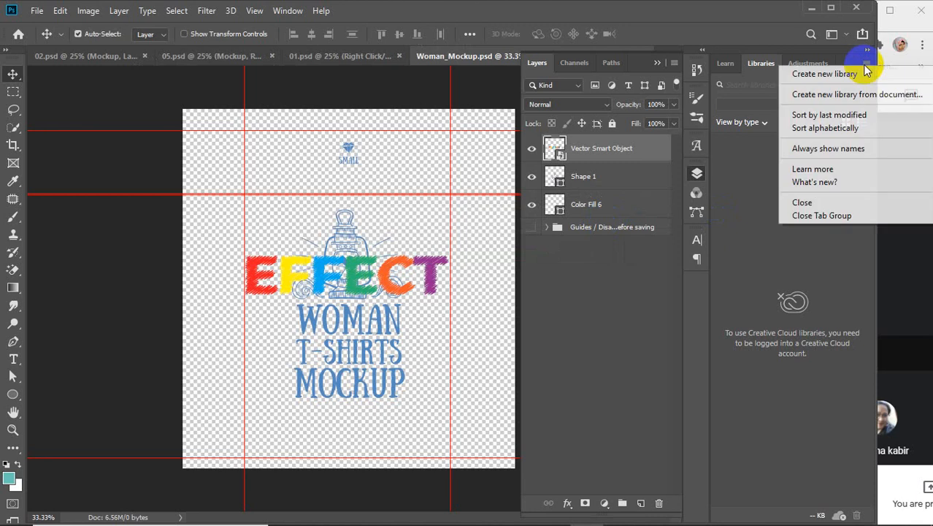
left_click(825, 216)
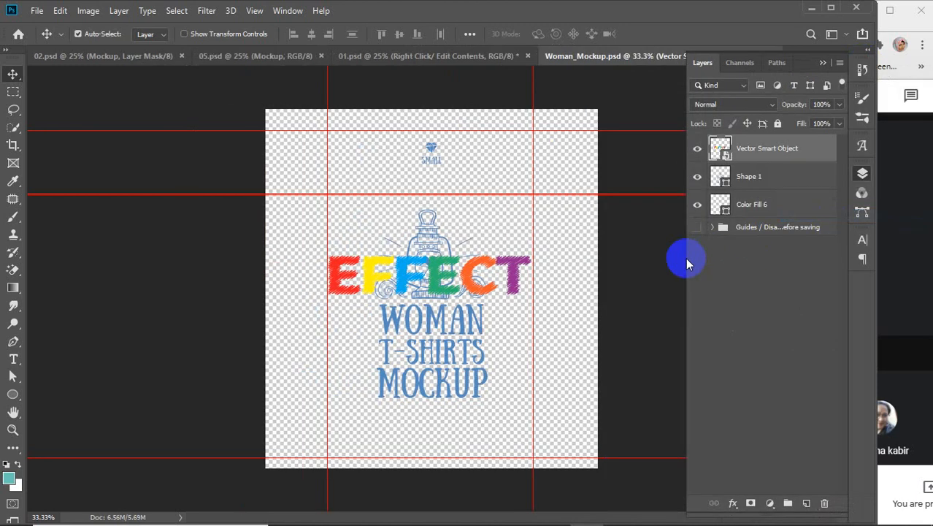
Hide the Shape 1 and Color Fill 6 layers, save the contents, and check the design on the shirt in 01.psd
left_click(697, 177)
left_click(699, 208)
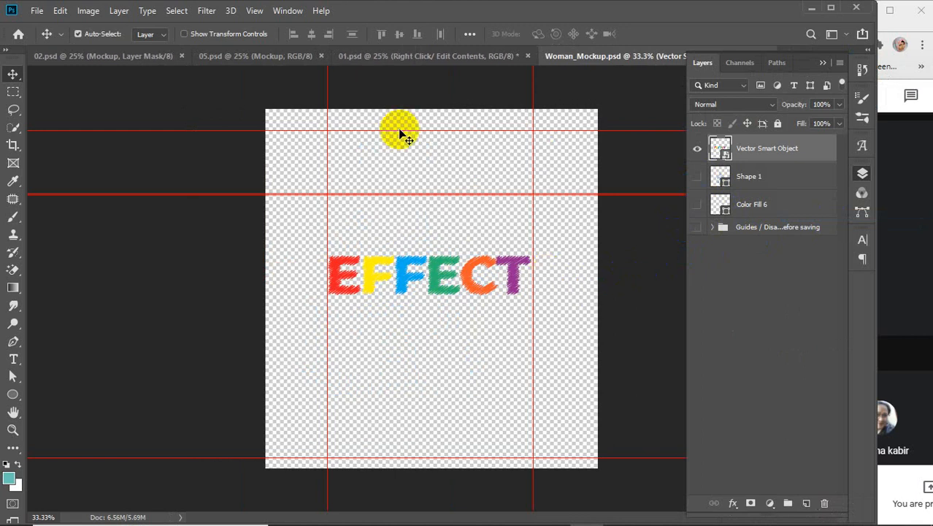
left_click(368, 62)
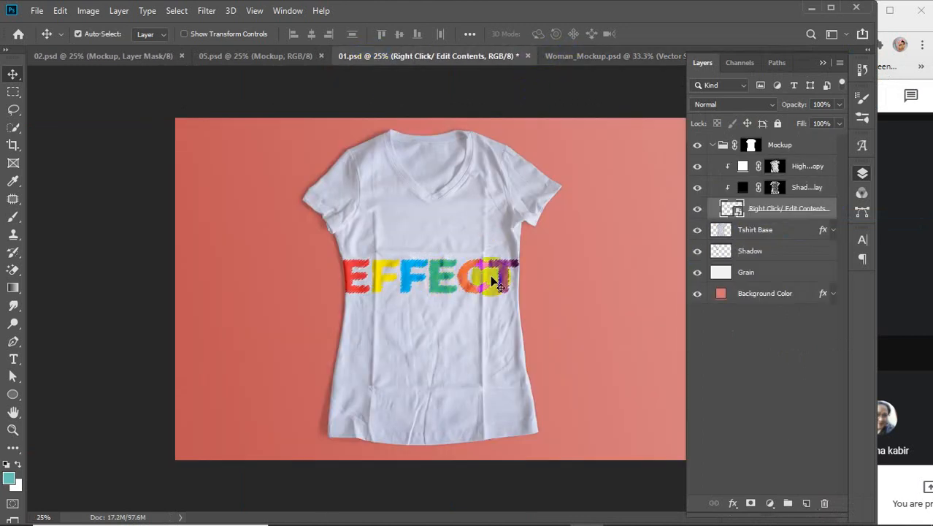
left_click(438, 274)
left_click_drag(438, 275, 456, 275)
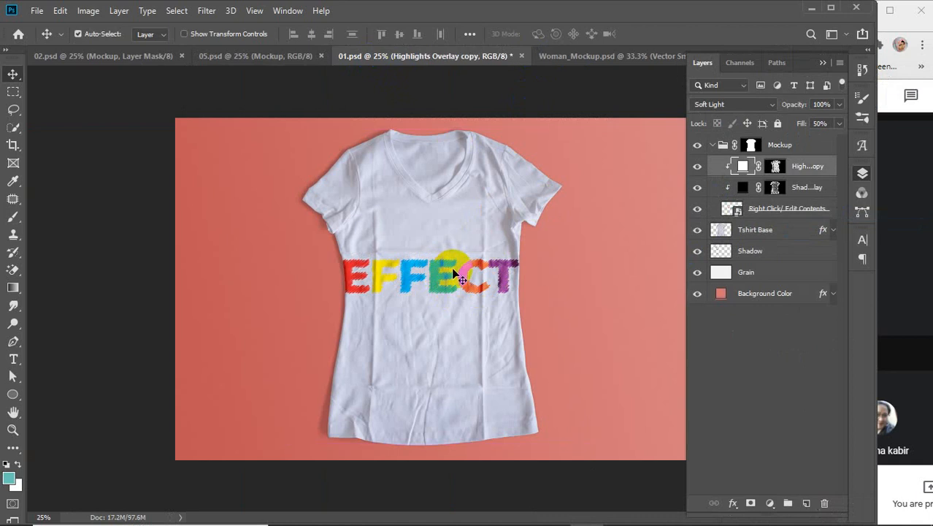
Scale the EFFECT artwork in Woman_Mockup.psd to about 165%, centre it slightly higher, save it, and return to the 01.psd shirt
left_click(577, 56)
left_click_drag(471, 279, 470, 277)
key("ctrl+t")
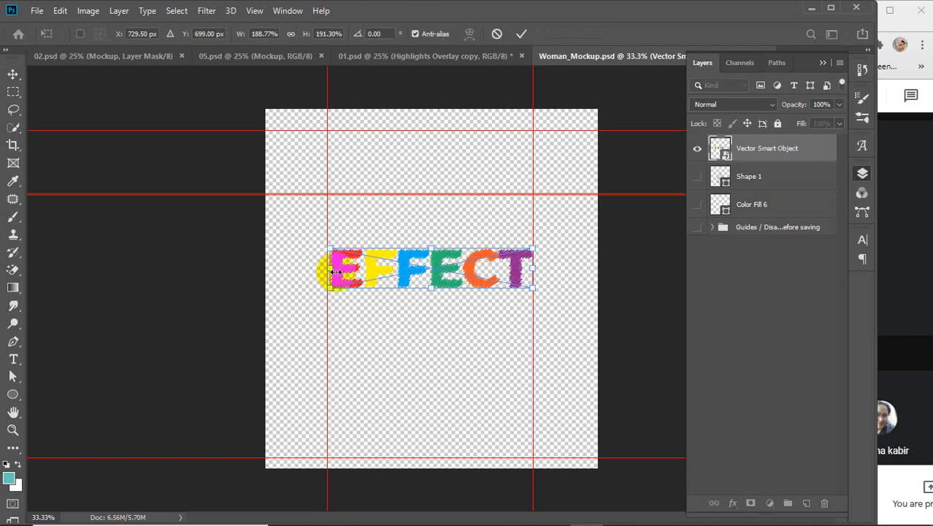
left_click_drag(332, 269, 355, 269)
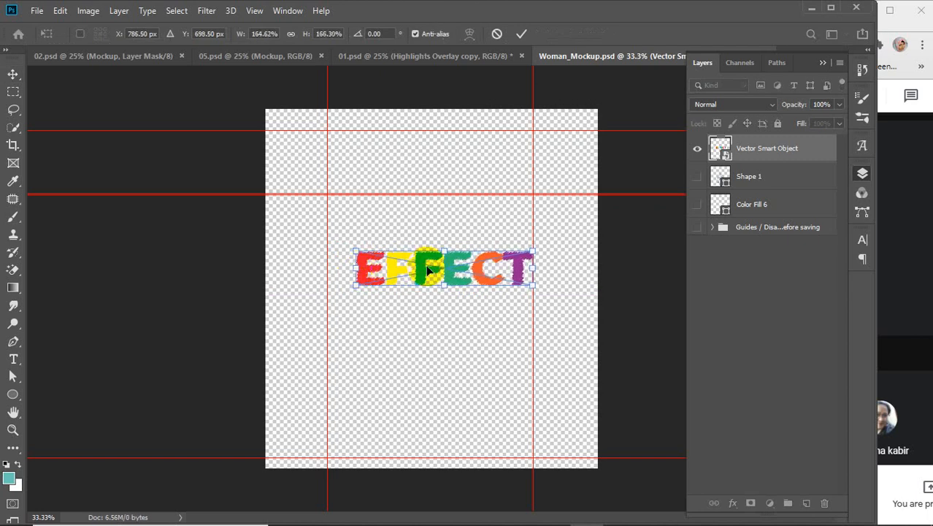
left_click_drag(444, 265, 440, 254)
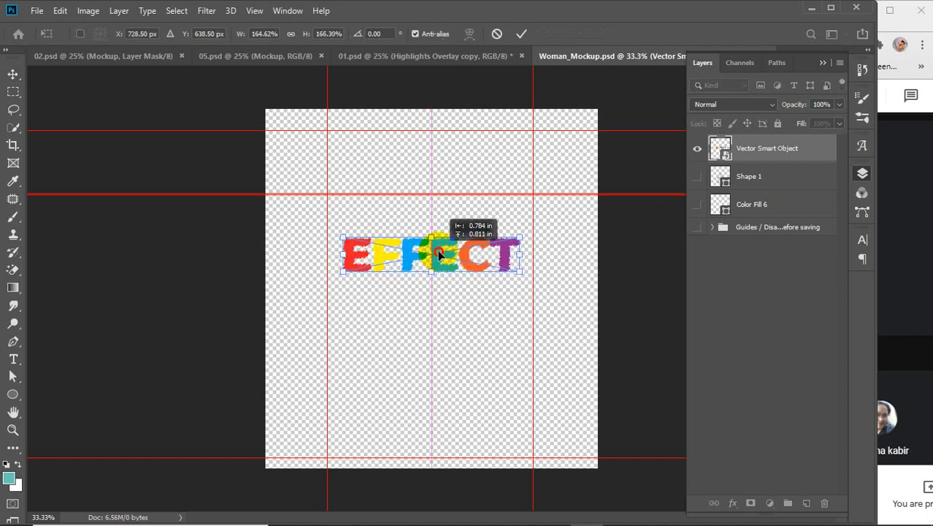
left_click(521, 34)
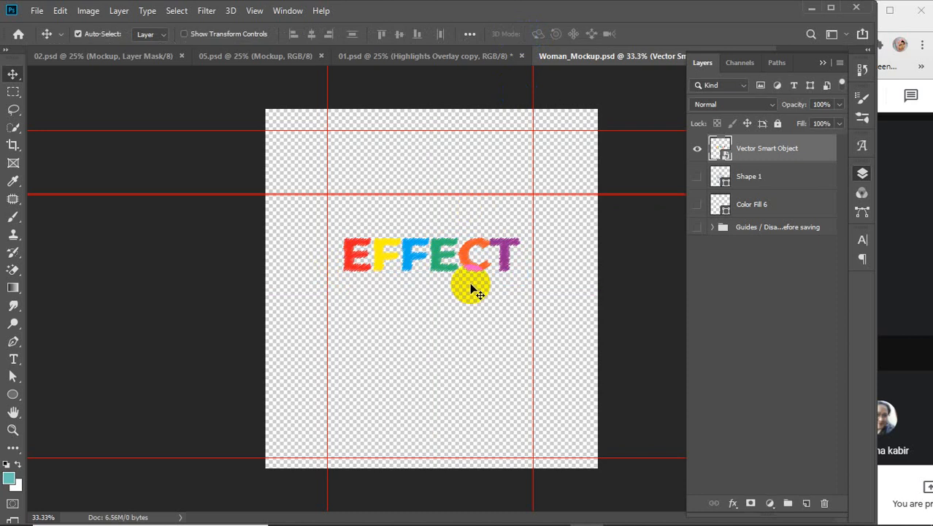
left_click(434, 57)
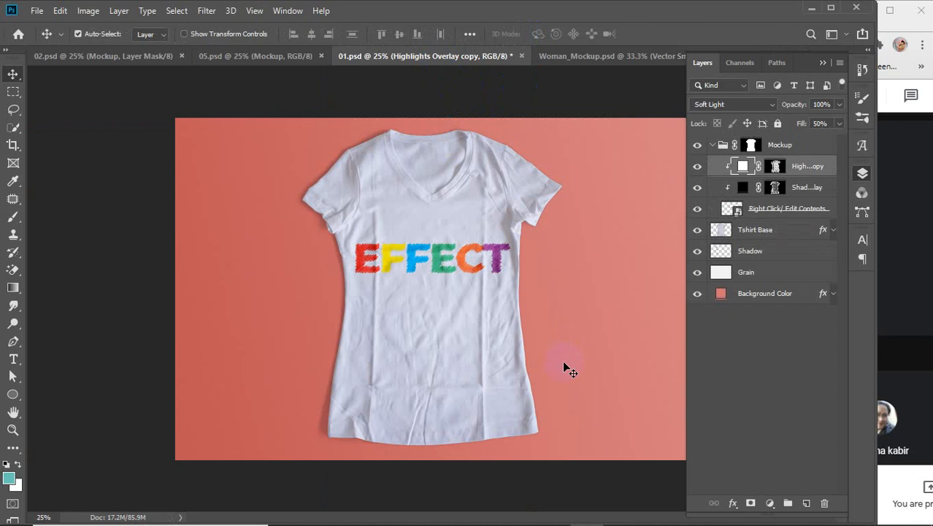
Close the 02, 05 and 01 mockup documents without saving 01, and close Woman_Mockup.psd
left_click(181, 57)
left_click(156, 56)
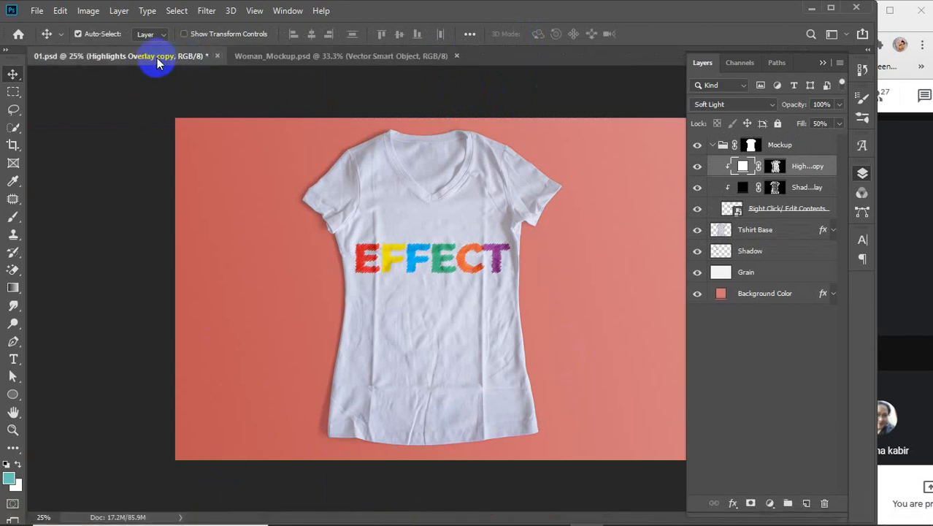
left_click(217, 55)
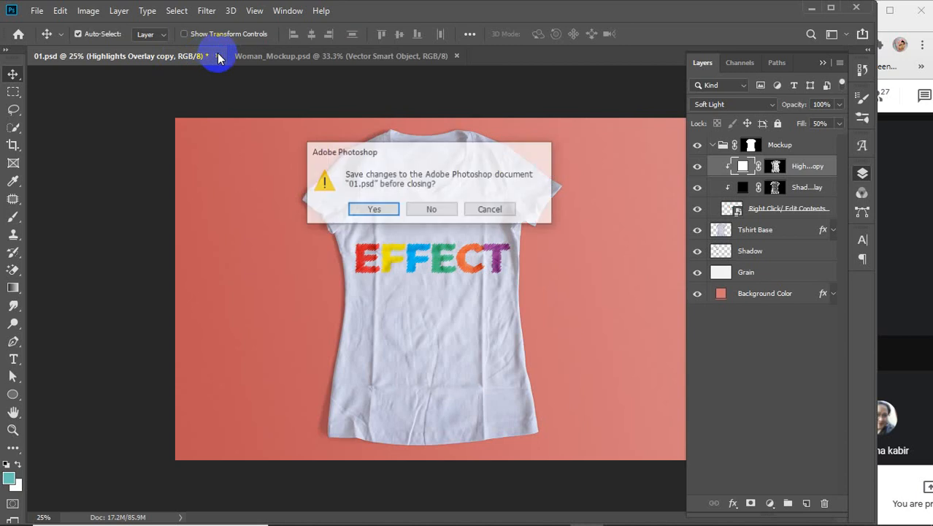
left_click(422, 208)
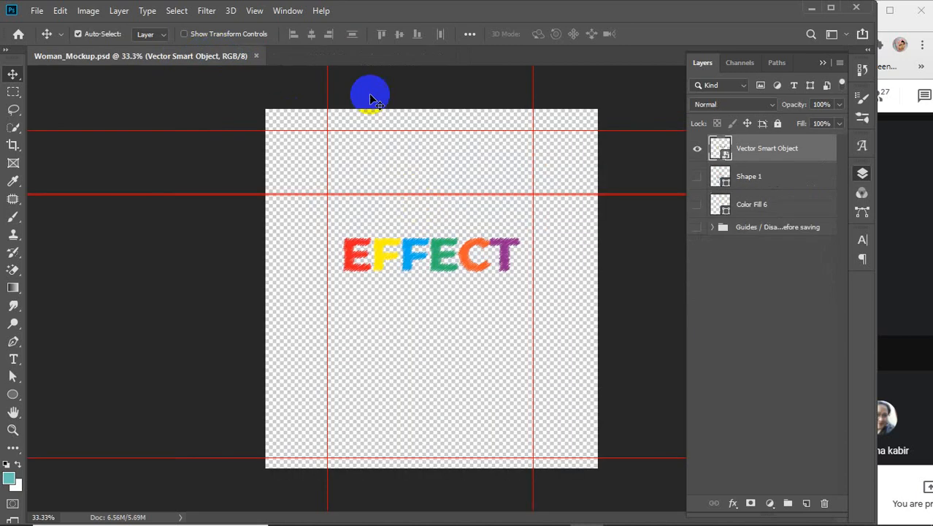
left_click(257, 55)
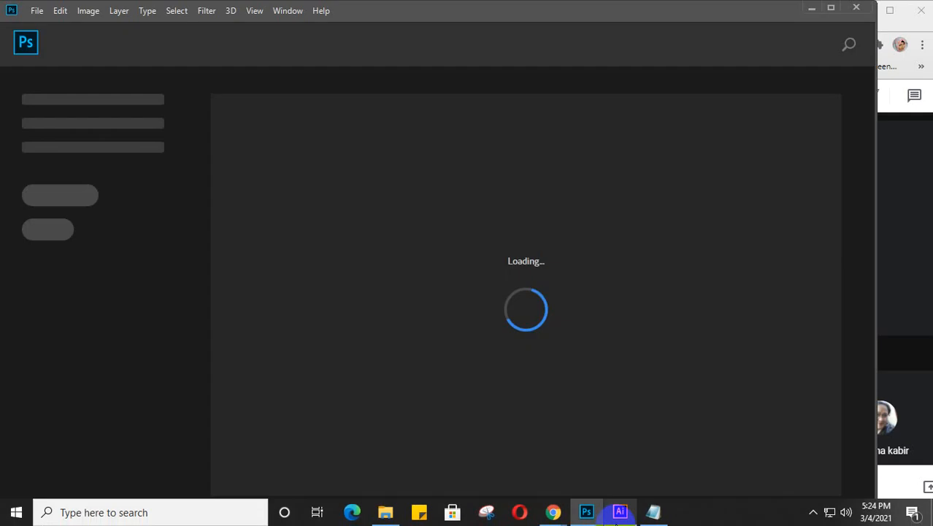
Switch to Illustrator and clear the EFFECT scribble artwork from the artboard
left_click(619, 512)
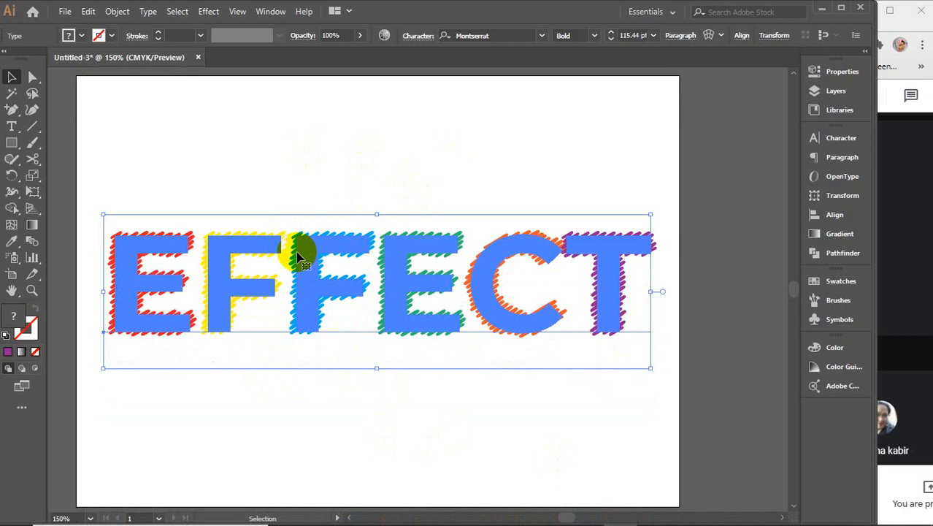
key("Delete")
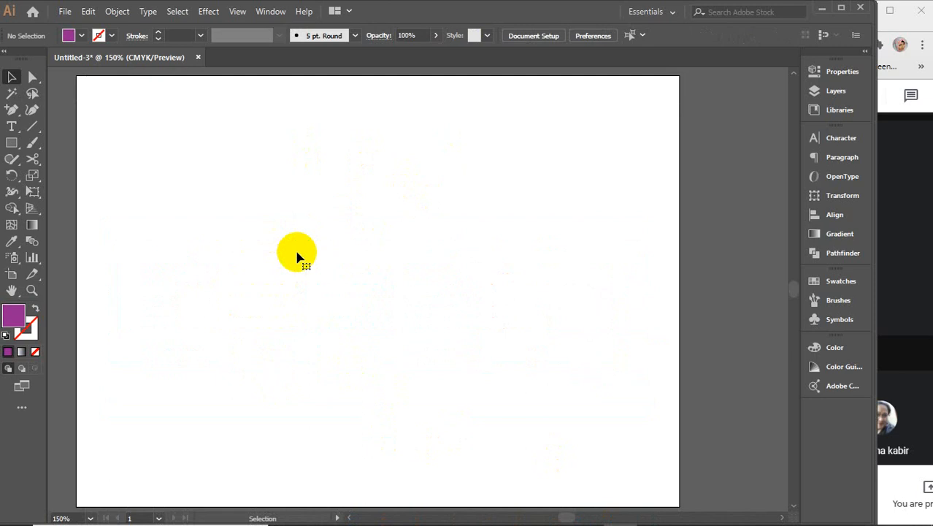
key("a")
key("ctrl+z")
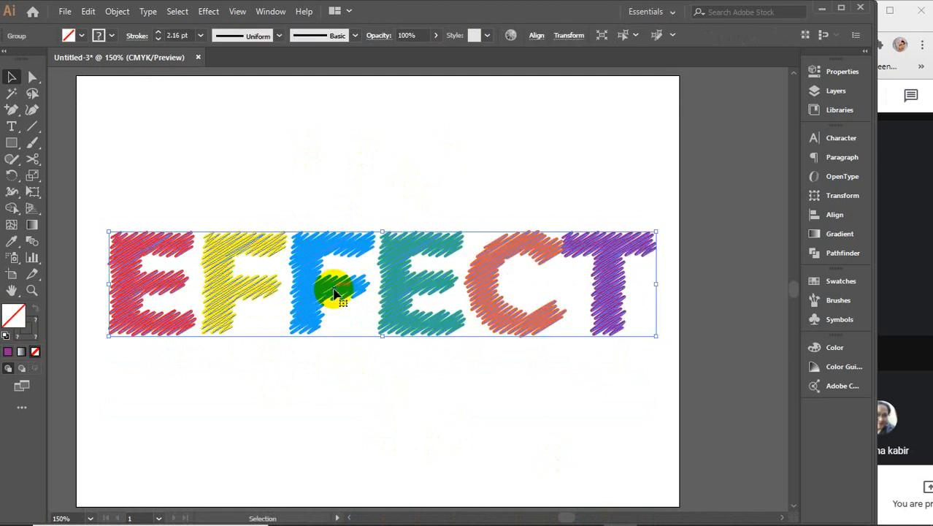
key("Delete")
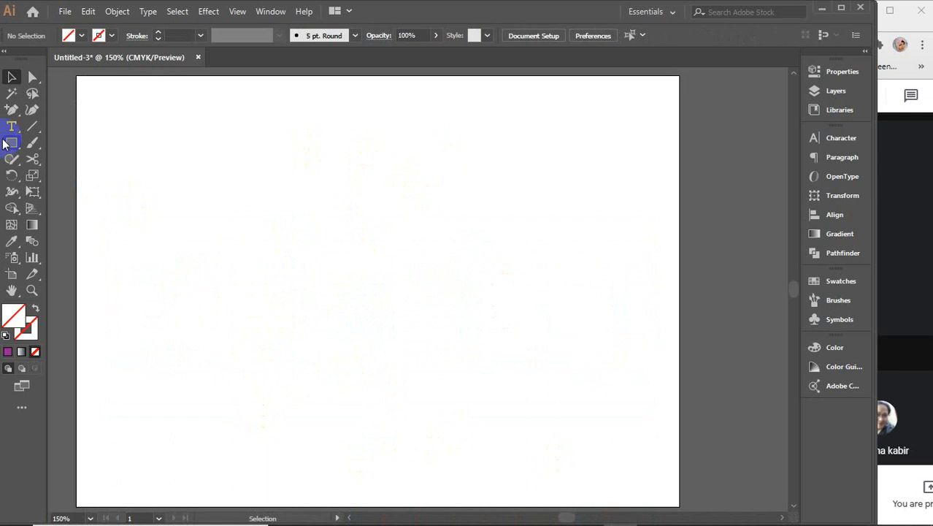
Draw a large circle on the left half of the artboard with the Ellipse tool and fill it with purple
left_click_drag(10, 144, 66, 175)
left_click_drag(134, 175, 377, 418)
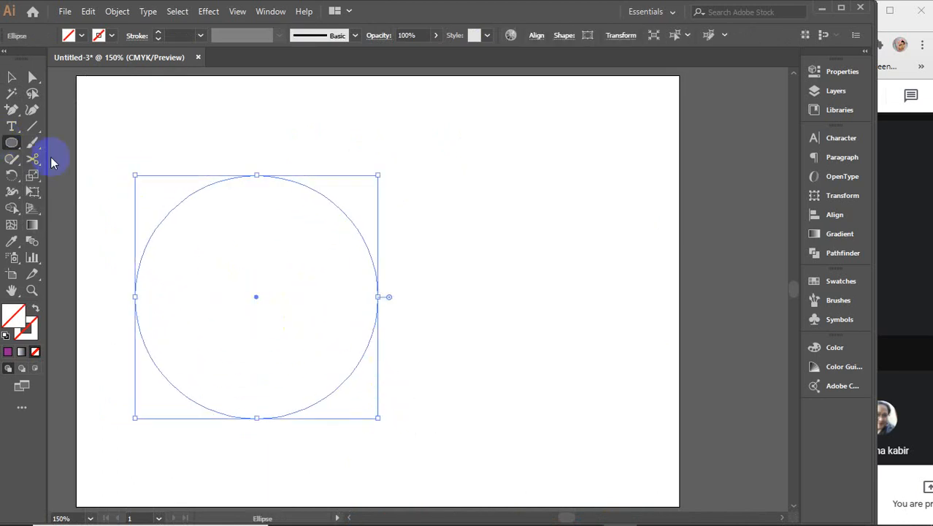
left_click(8, 351)
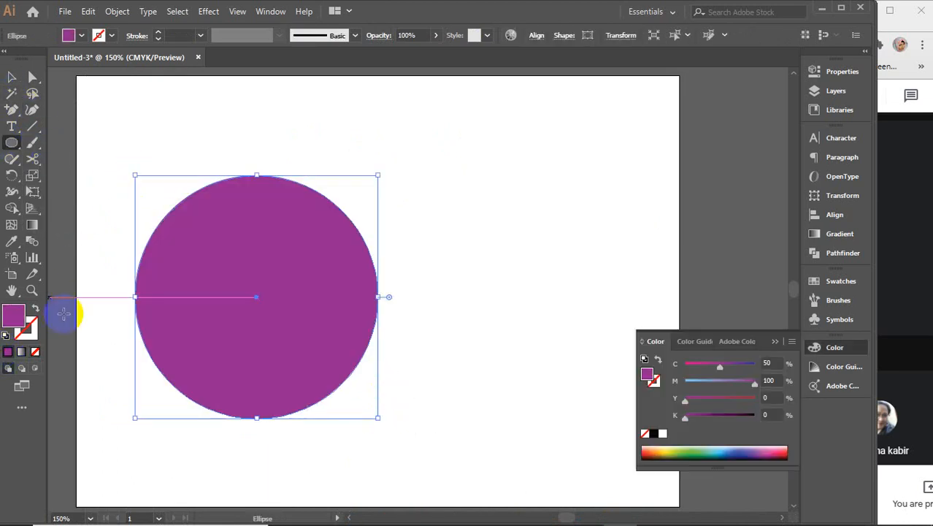
Change the circle's fill to orange with CMYK values 0, 51, 100, 0 and collapse the Color panel
left_click_drag(720, 371, 702, 365)
left_click_drag(686, 398, 757, 395)
left_click(702, 365)
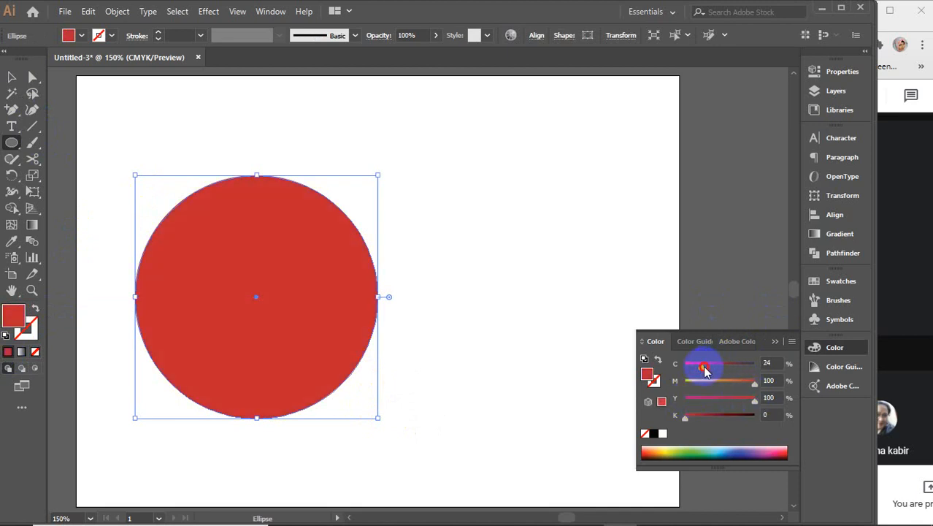
left_click_drag(702, 365, 682, 367)
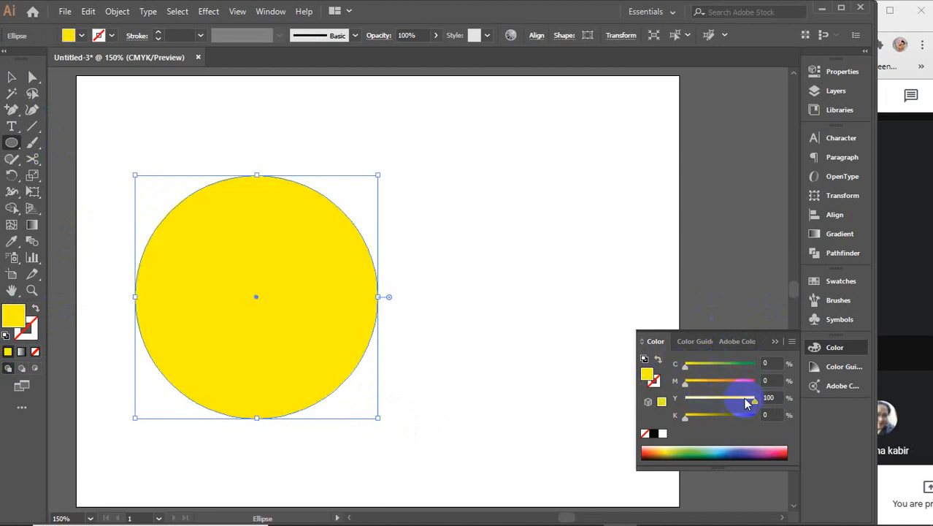
left_click(721, 381)
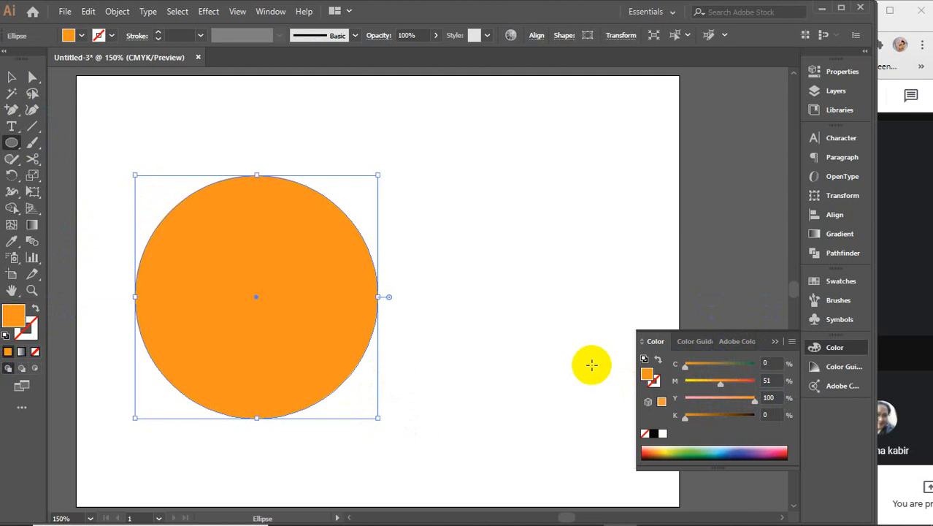
key("v")
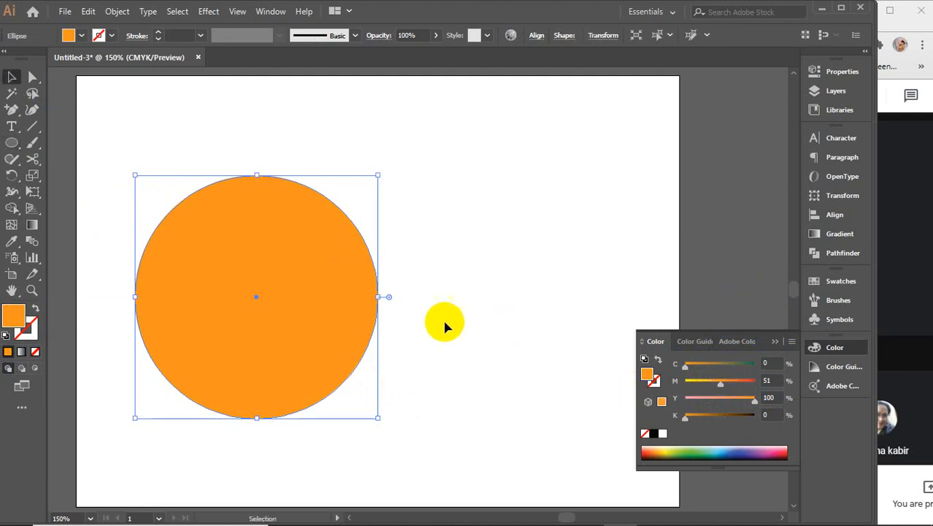
left_click(775, 341)
key("a")
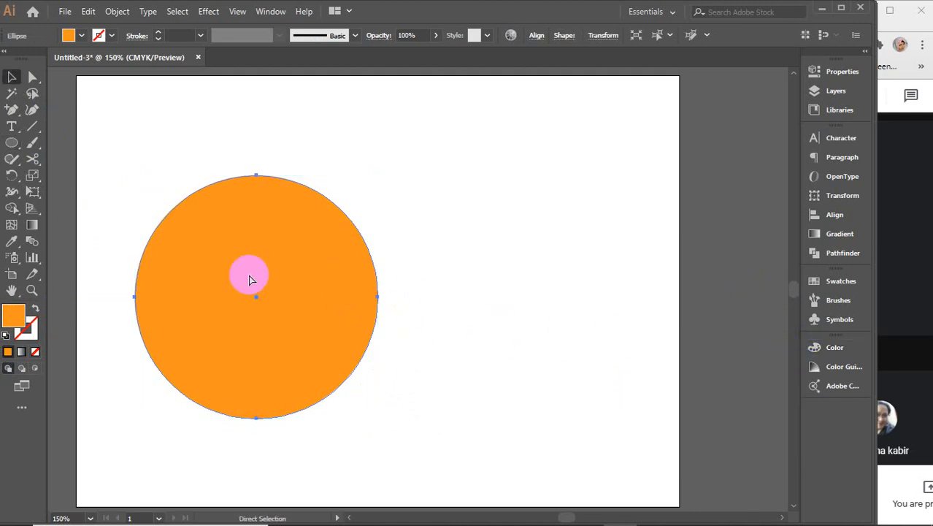
key("v")
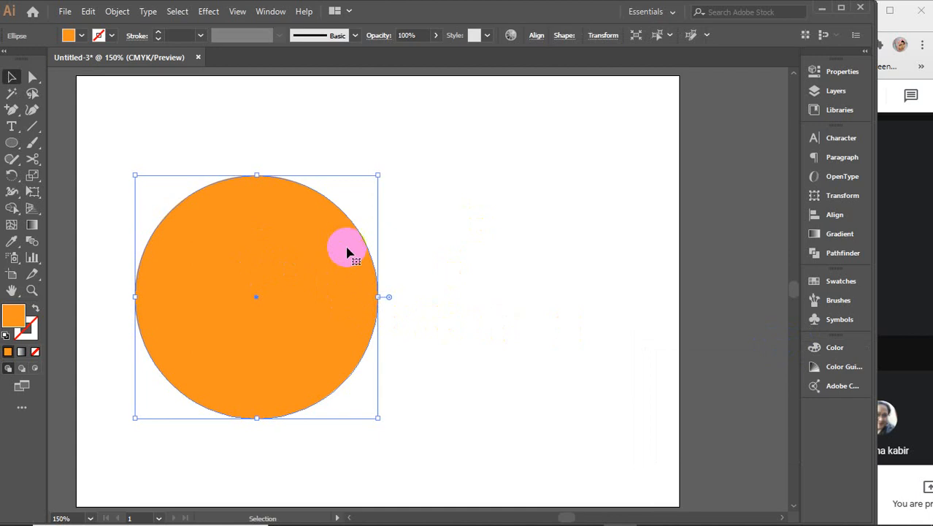
key("a")
key("v")
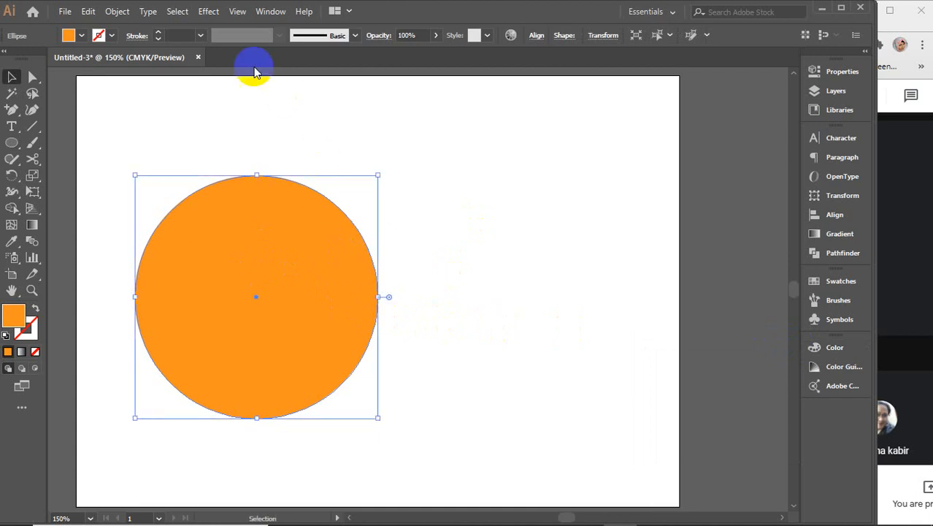
Try the AI_Alpha_4 SVG filter on the orange circle
left_click(209, 11)
mouse_move(266, 166)
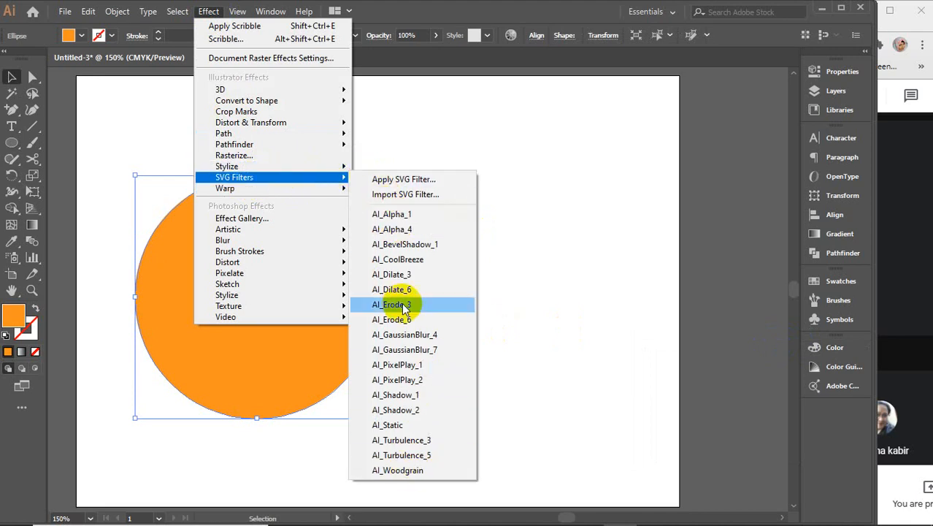
left_click(395, 229)
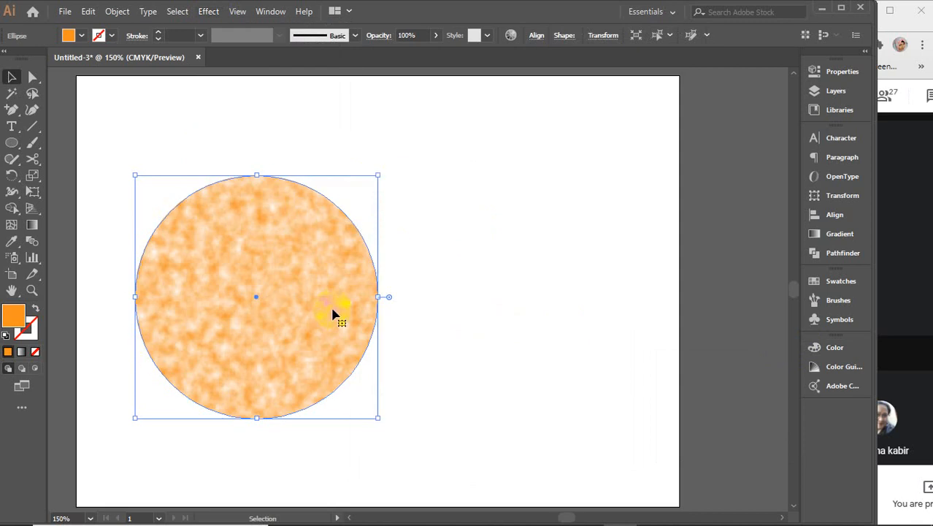
right_click(260, 250)
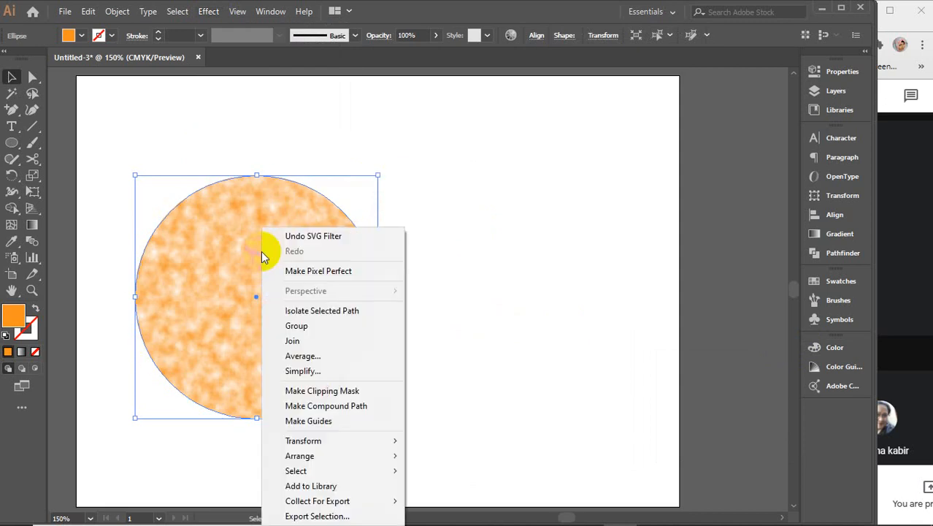
left_click(210, 264)
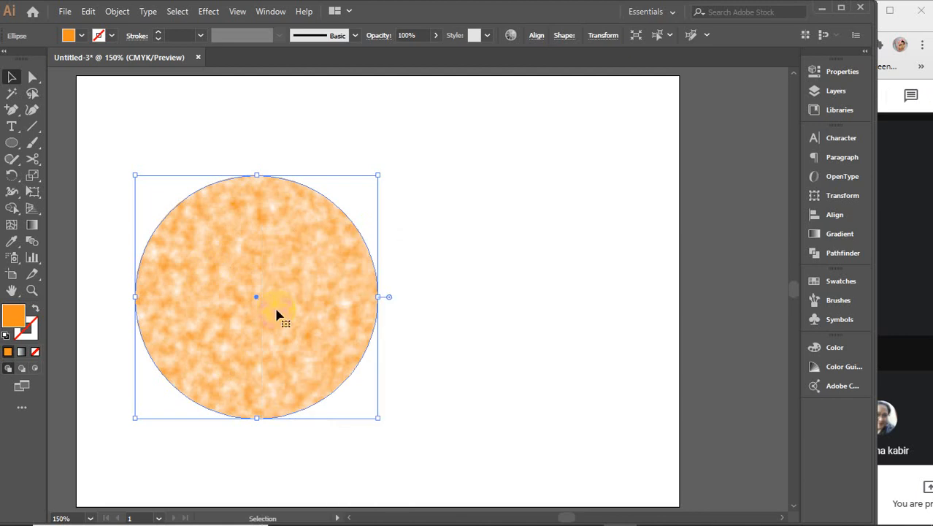
Try adding the AI_GaussianBlur_7 SVG filter to the mottled circle
left_click(208, 11)
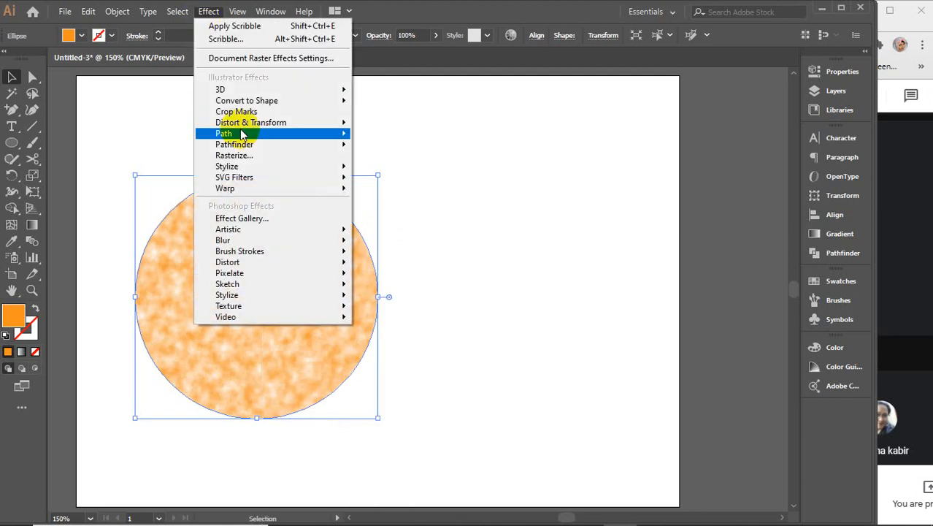
mouse_move(241, 178)
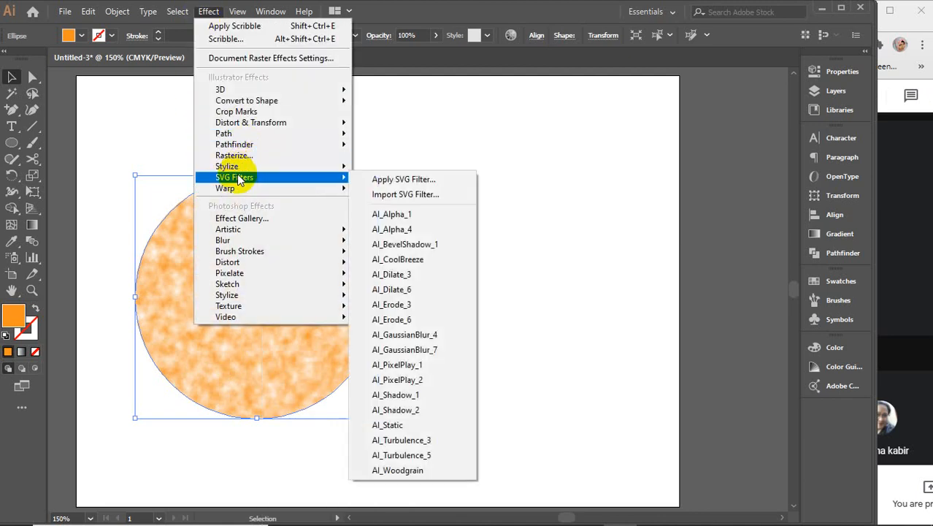
left_click(398, 352)
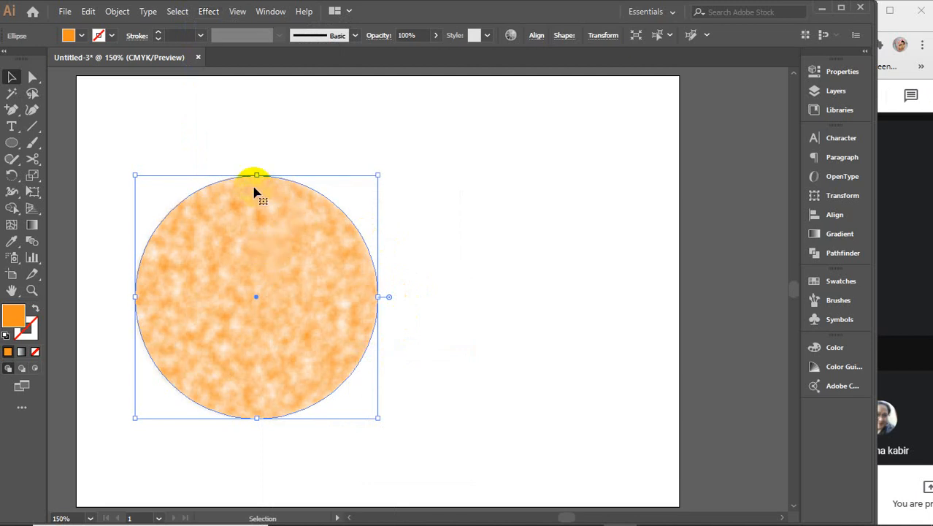
Try the AI_Static SVG filter on the circle, and undo all the SVG filters applied to it
left_click(208, 11)
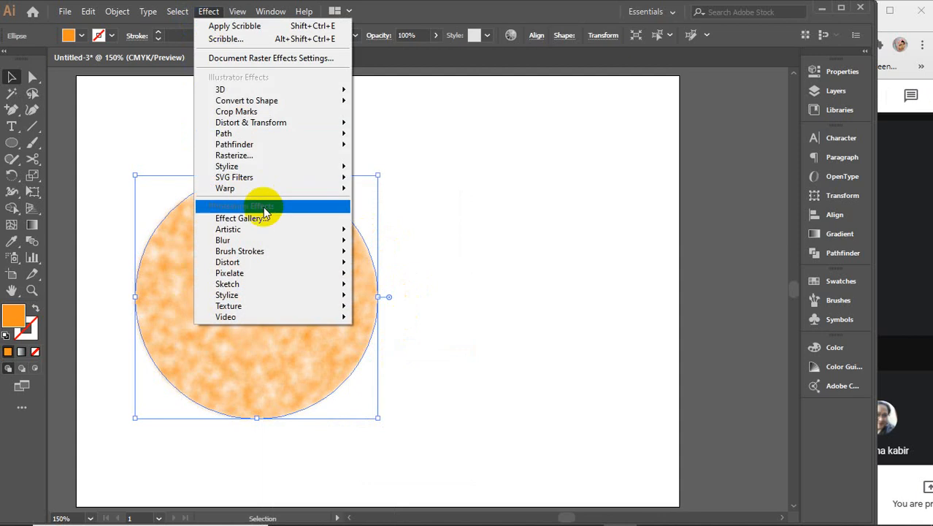
mouse_move(244, 179)
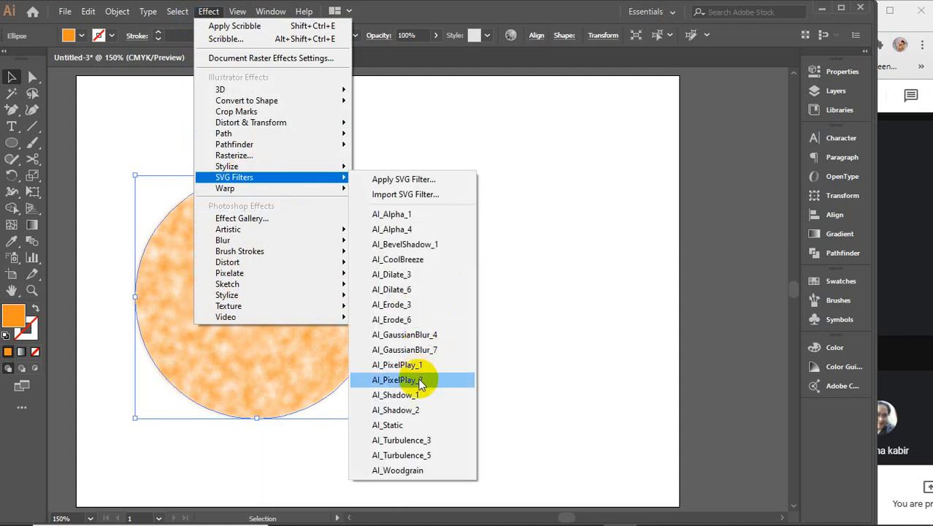
left_click(404, 423)
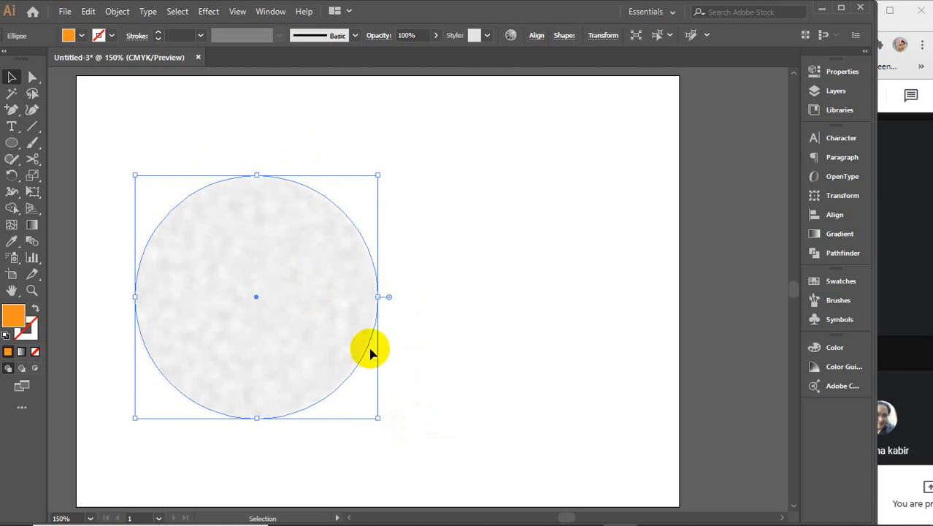
key("a")
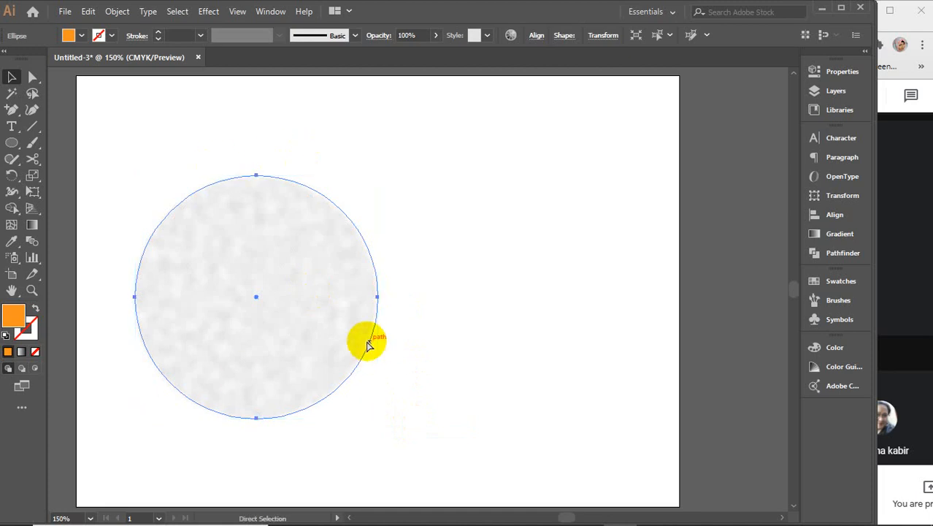
key("ctrl+z")
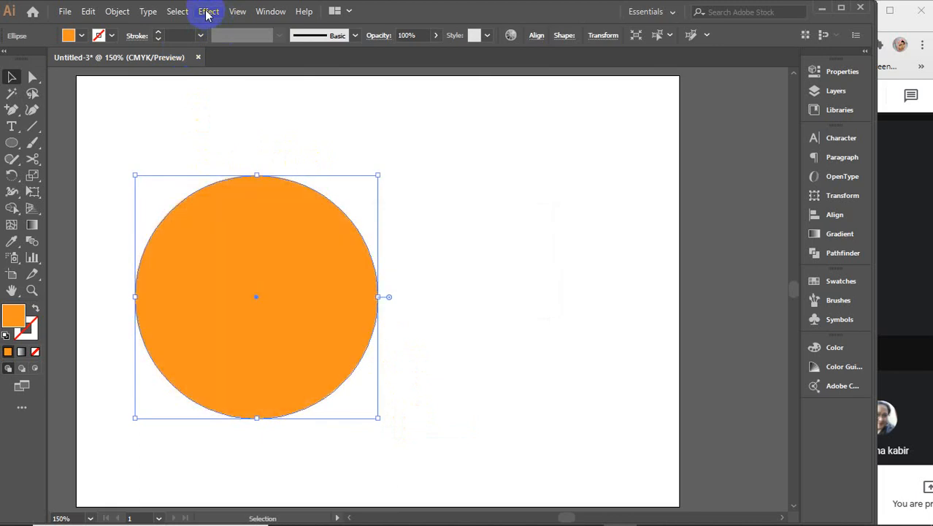
Open the file dialog for importing an SVG filter and dismiss it without choosing a file
left_click(208, 12)
mouse_move(235, 178)
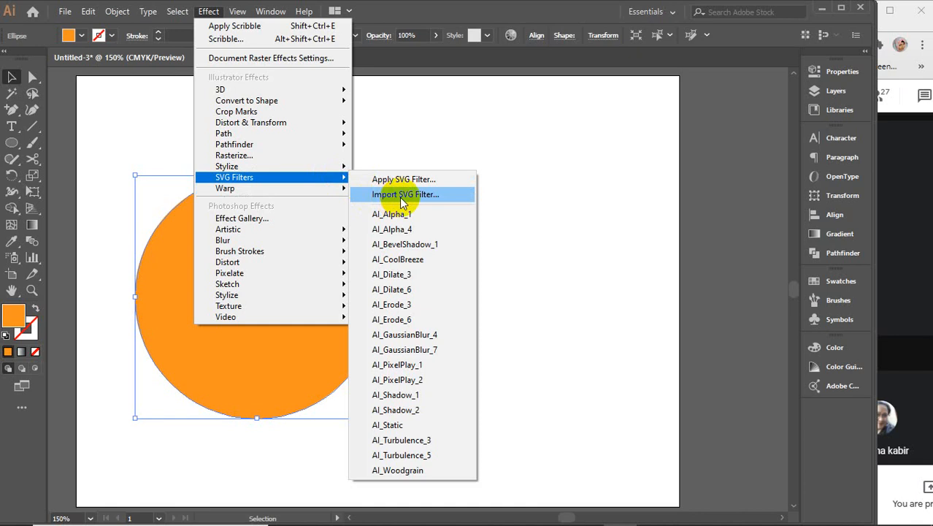
left_click(423, 195)
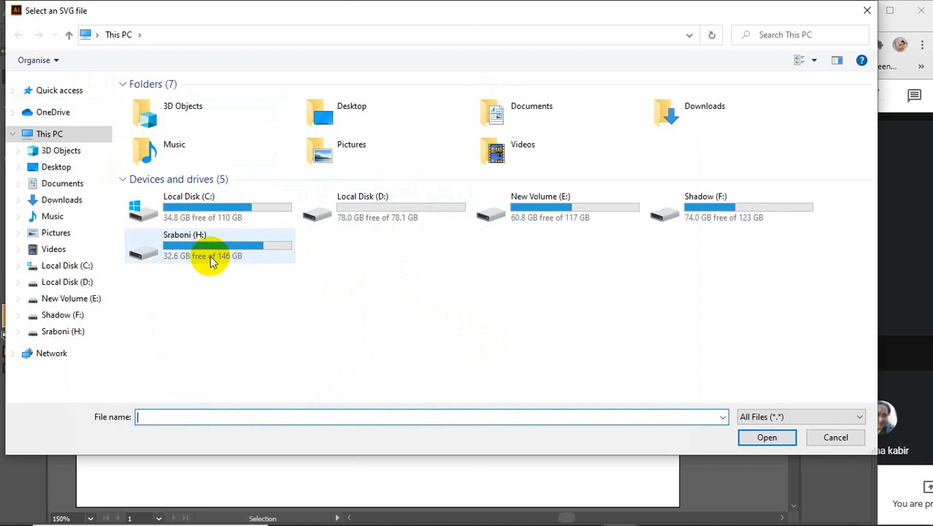
left_click(829, 438)
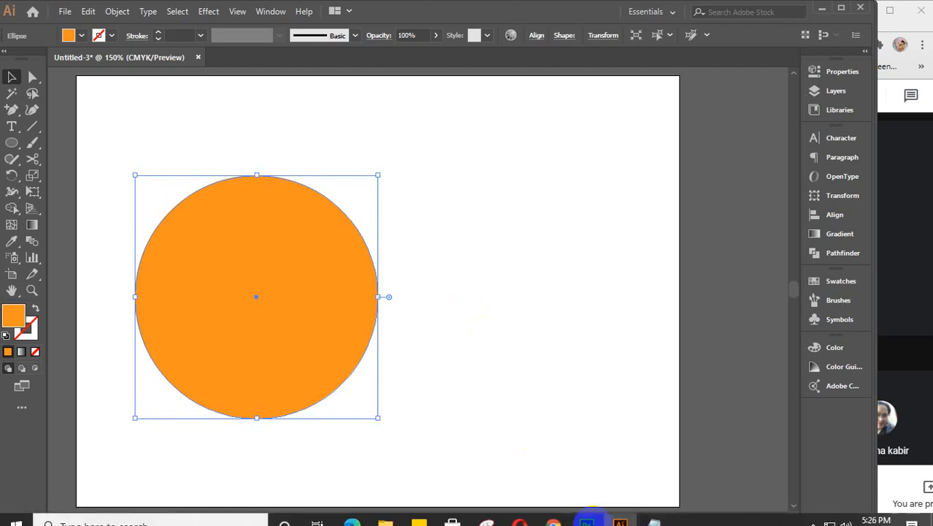
Switch to the Chrome window with the batch spreadsheet, widen it and open a new browser tab
mouse_move(553, 511)
left_click(525, 473)
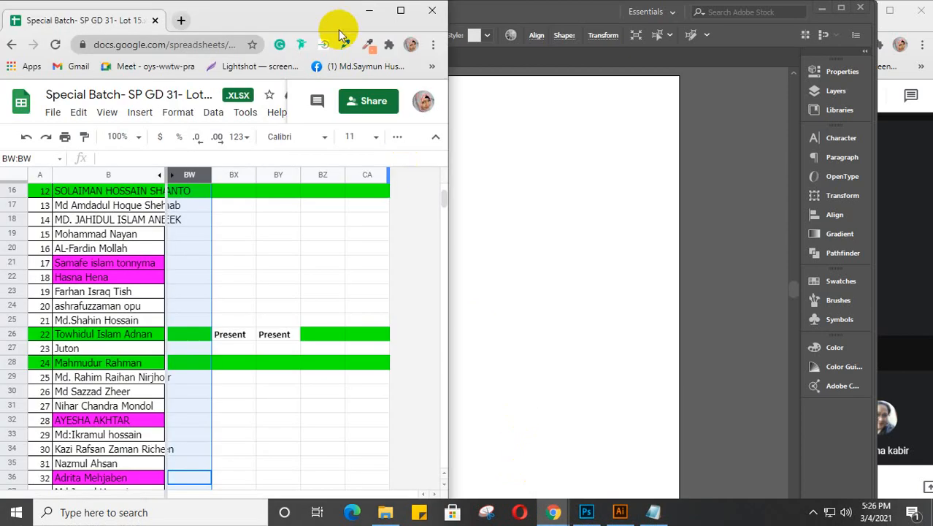
left_click_drag(450, 168, 707, 165)
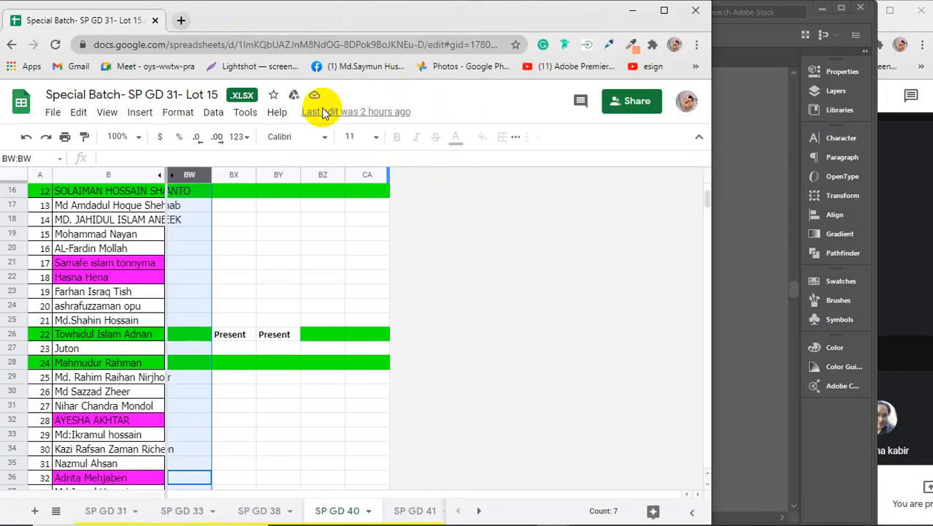
left_click(179, 20)
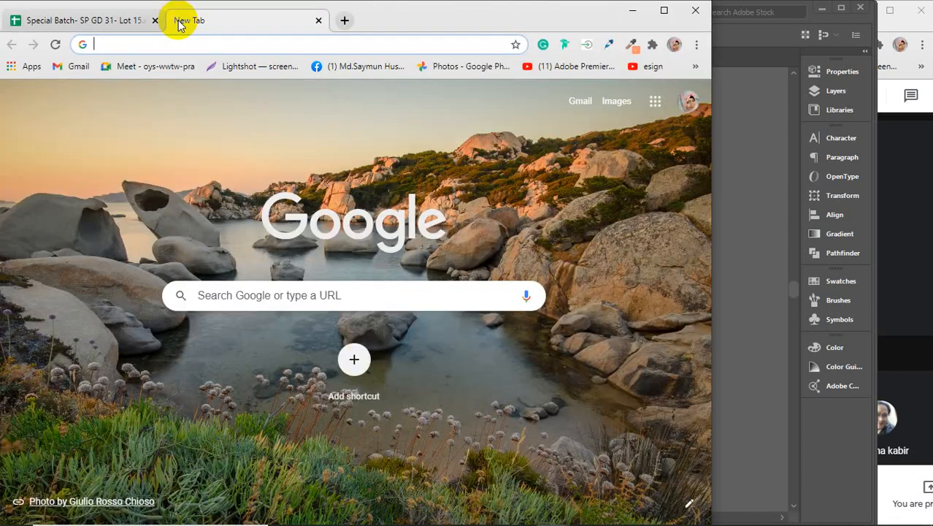
Start a Google search for "svg effect free dow" and run the suggested query "svg animation free download"
type("svg ")
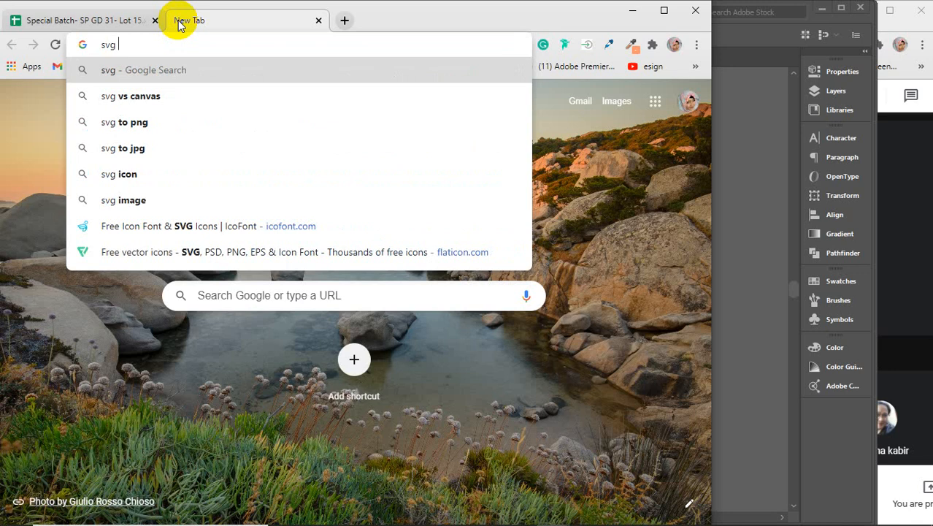
type("effe")
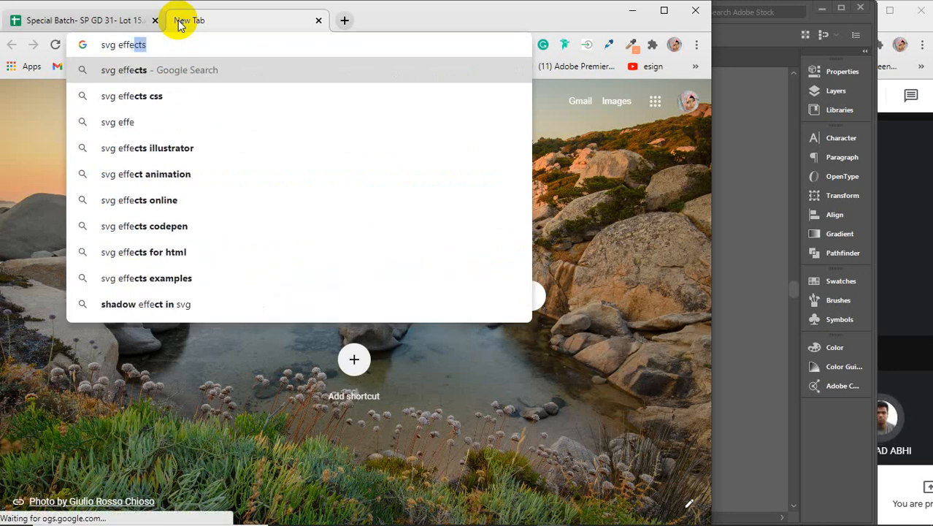
type("ct")
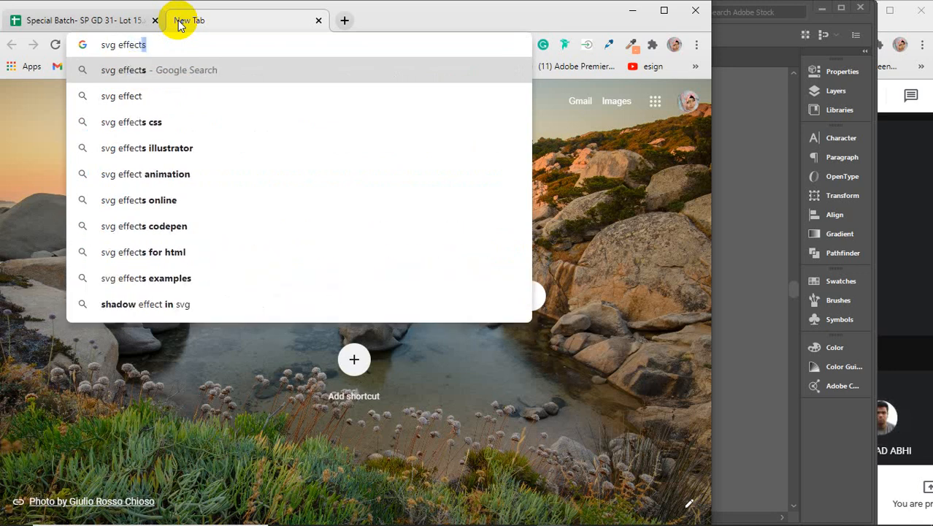
type(" fre")
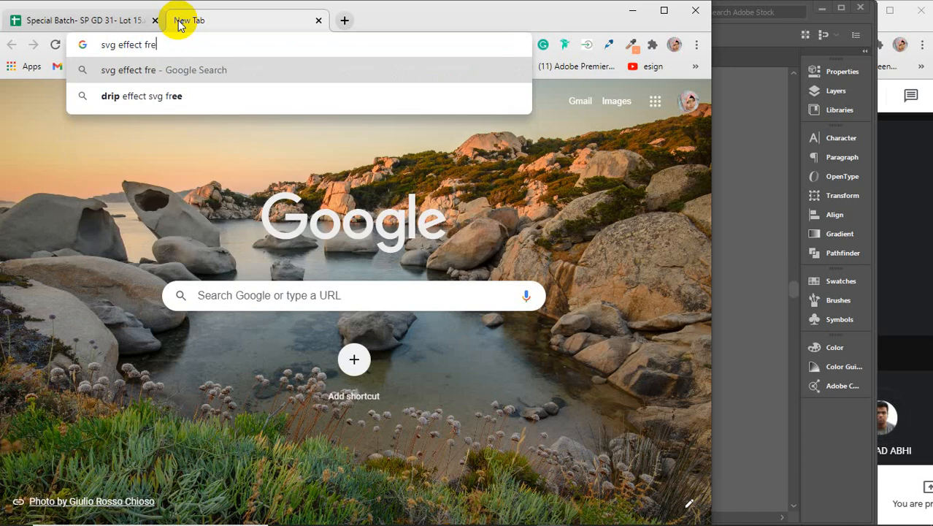
type("e")
type("d")
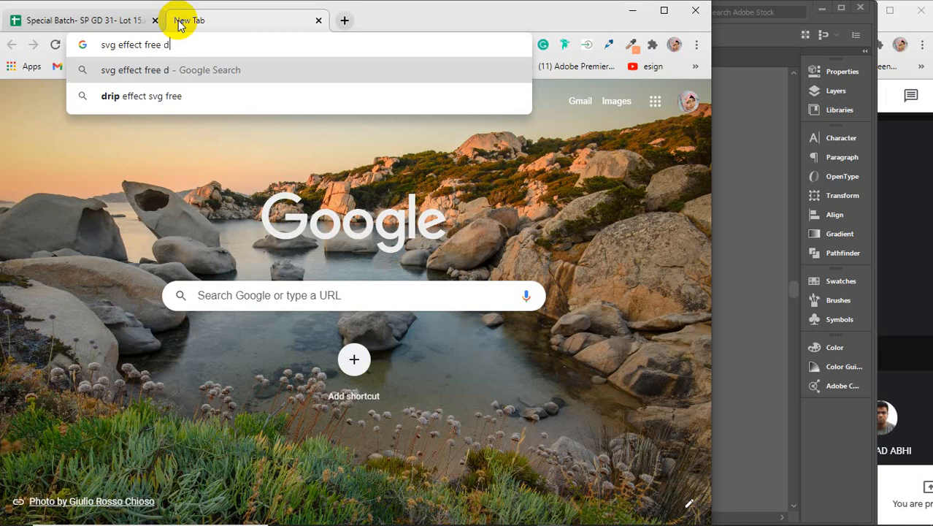
type("ow")
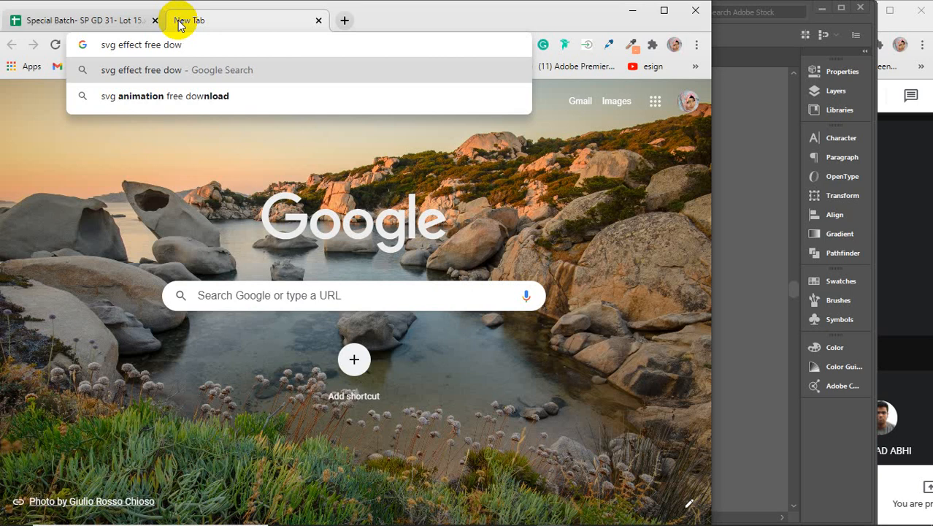
key("Down")
key("Return")
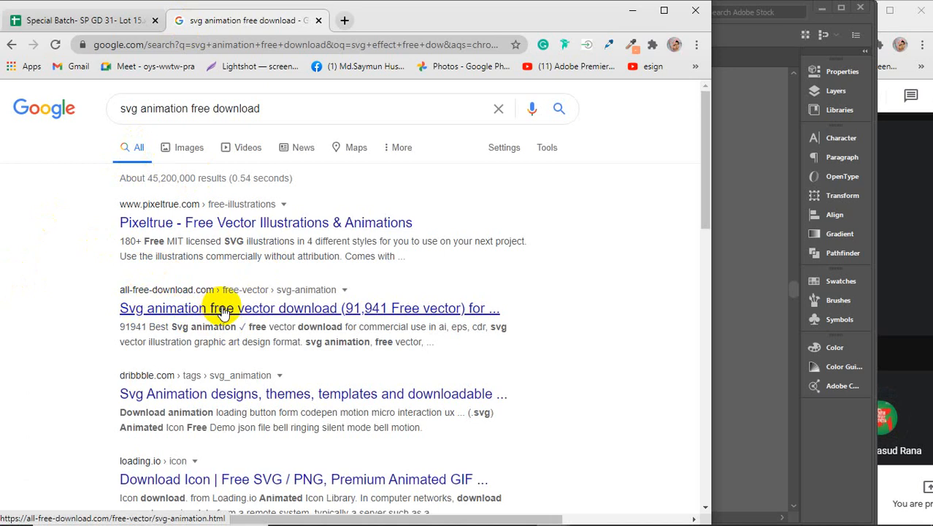
Skim the SVG animation search results, close their tab, and return to the orange circle in Illustrator
scroll(292, 310, "down", 2)
scroll(294, 315, "down", 2)
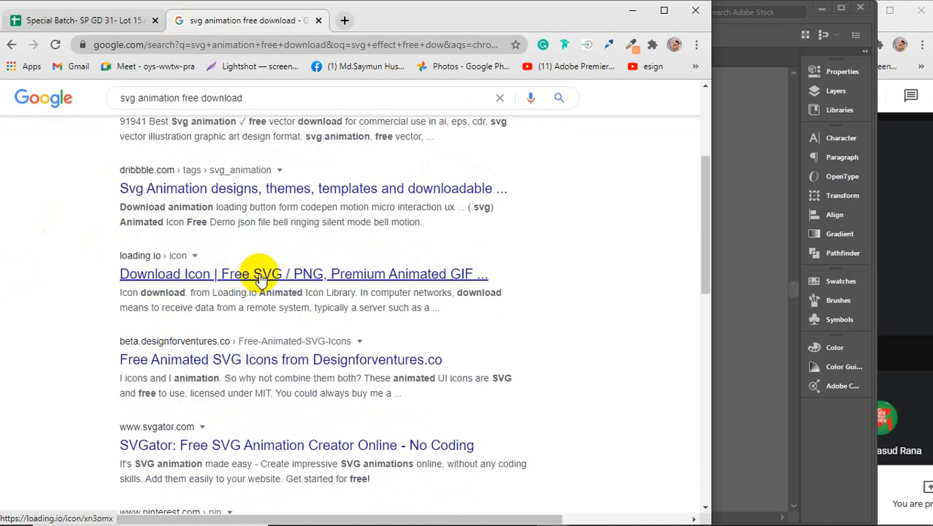
left_click(319, 19)
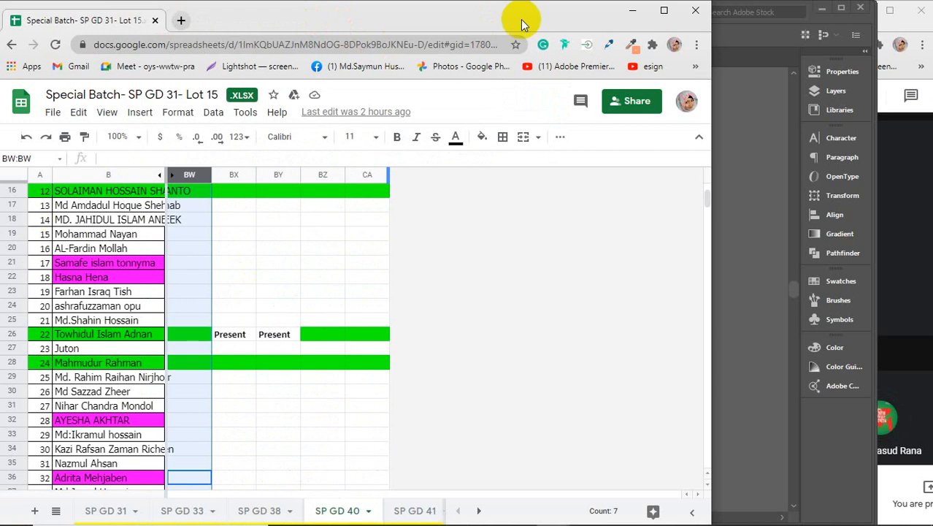
left_click(625, 13)
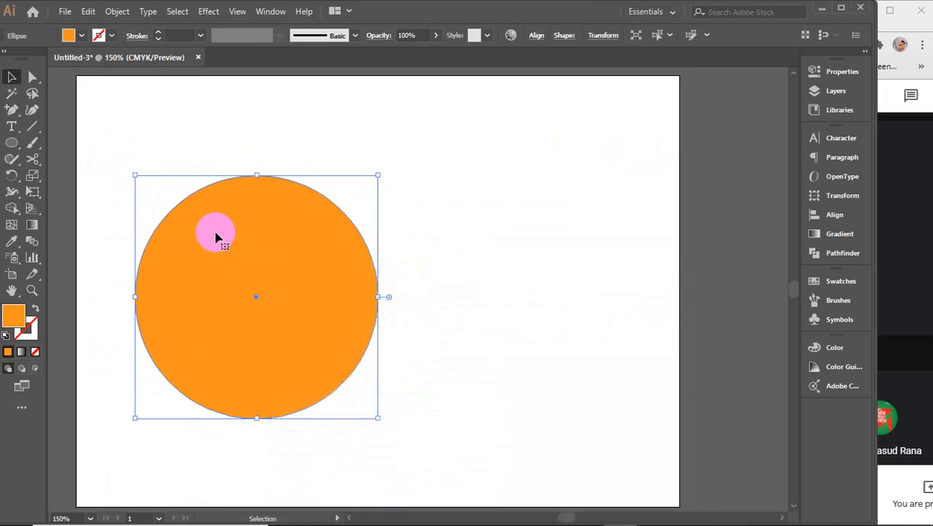
Look over the available Warp effect styles and deselect the orange circle
left_click(208, 12)
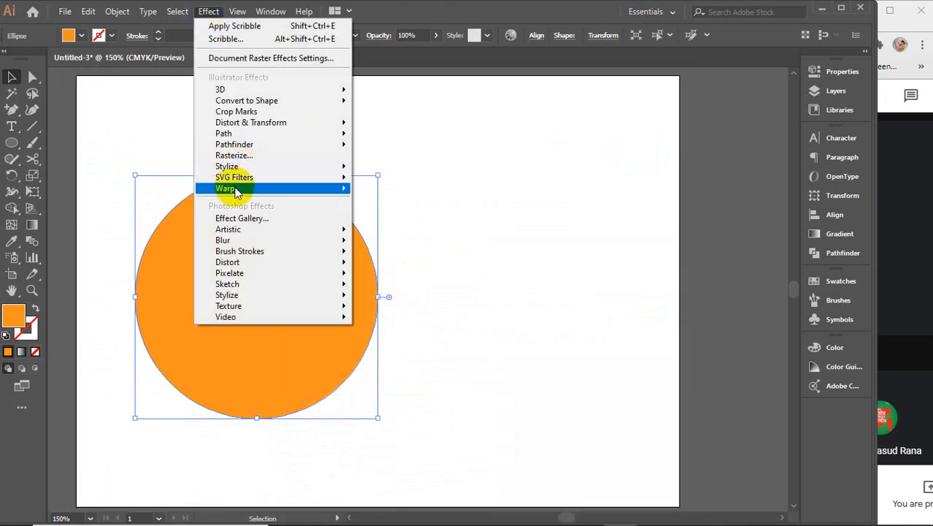
mouse_move(238, 191)
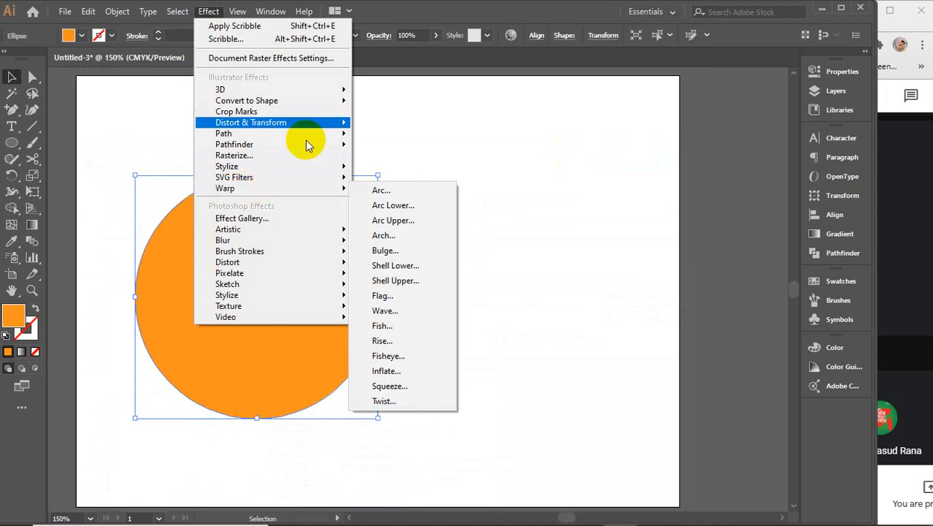
left_click(506, 147)
left_click(507, 147)
Place "Lorem ipsum" placeholder text beside the circle and enlarge it to about 51.78 pt
key("space")
left_click_drag(532, 308, 354, 293)
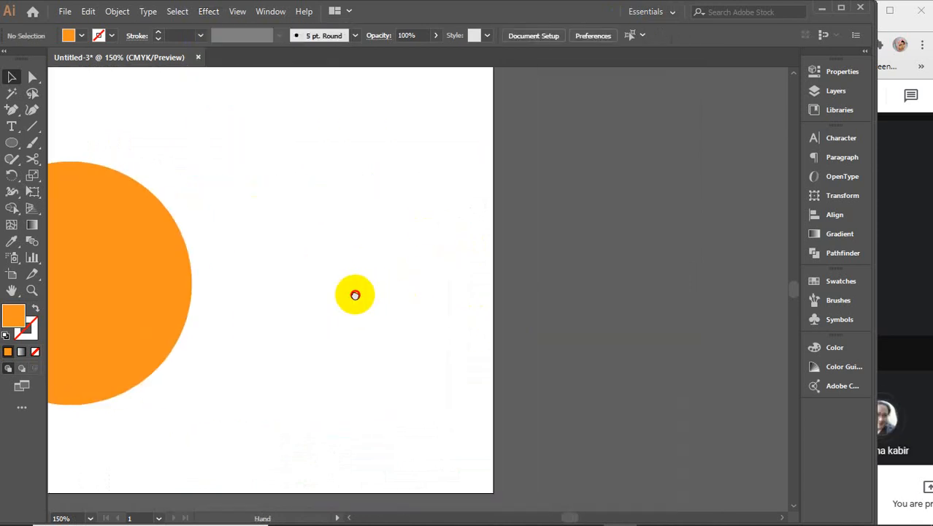
left_click(14, 126)
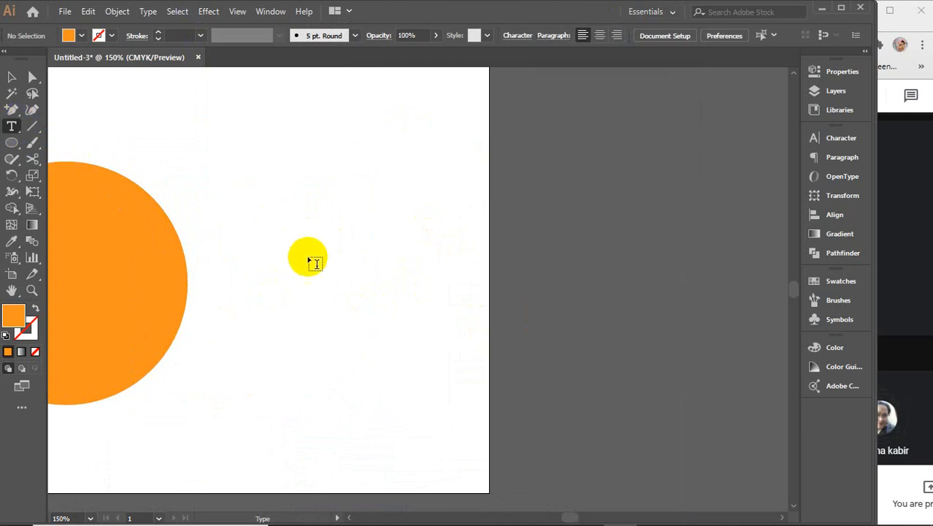
left_click(308, 257)
left_click(11, 78)
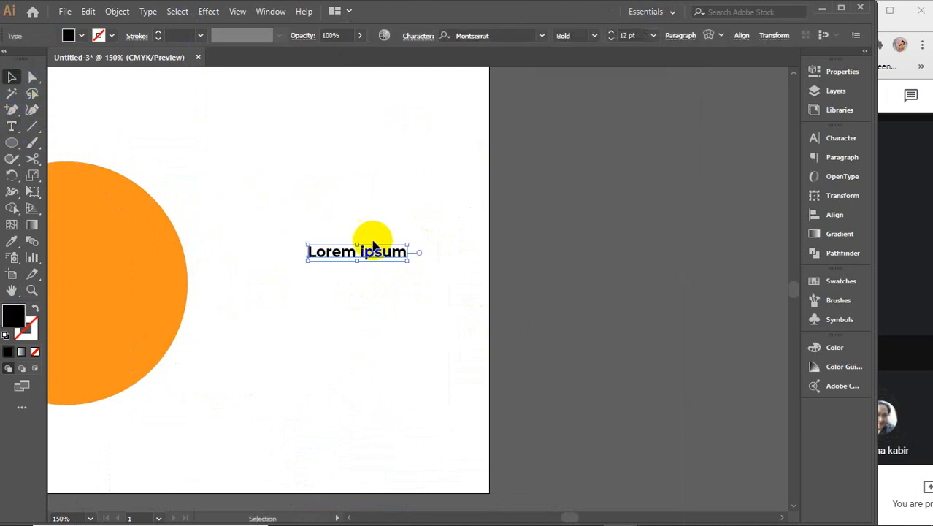
left_click_drag(409, 252, 667, 317)
left_click_drag(489, 261, 420, 245)
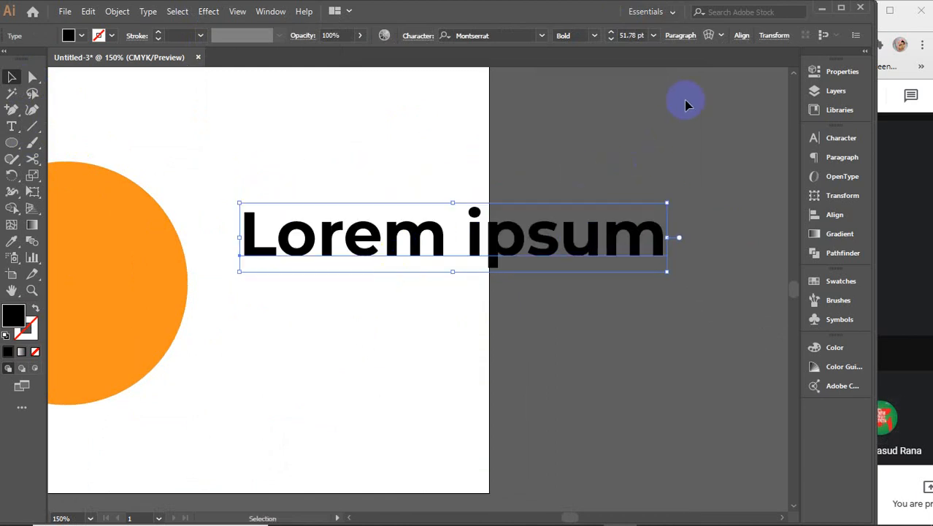
Try the Arc and Flag warps on the Lorem ipsum text, cancel them, and delete the text
left_click(710, 38)
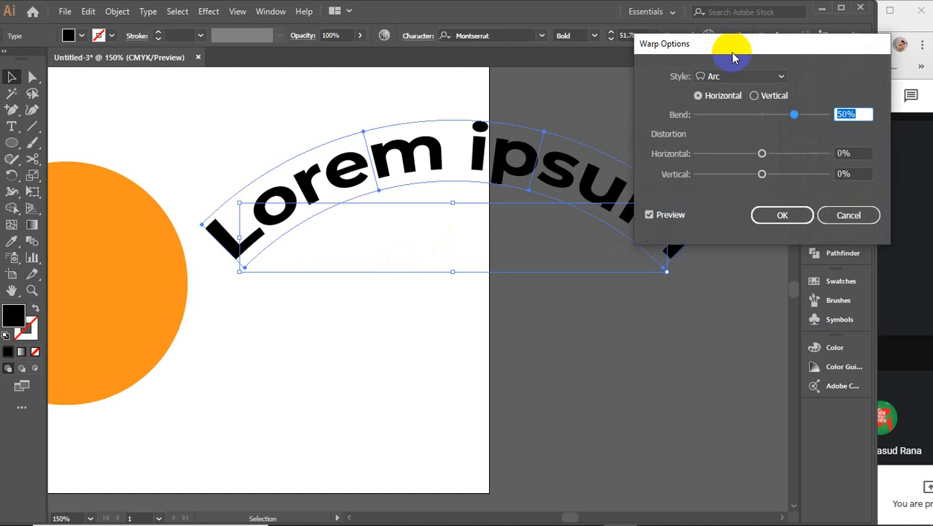
left_click_drag(732, 48, 757, 24)
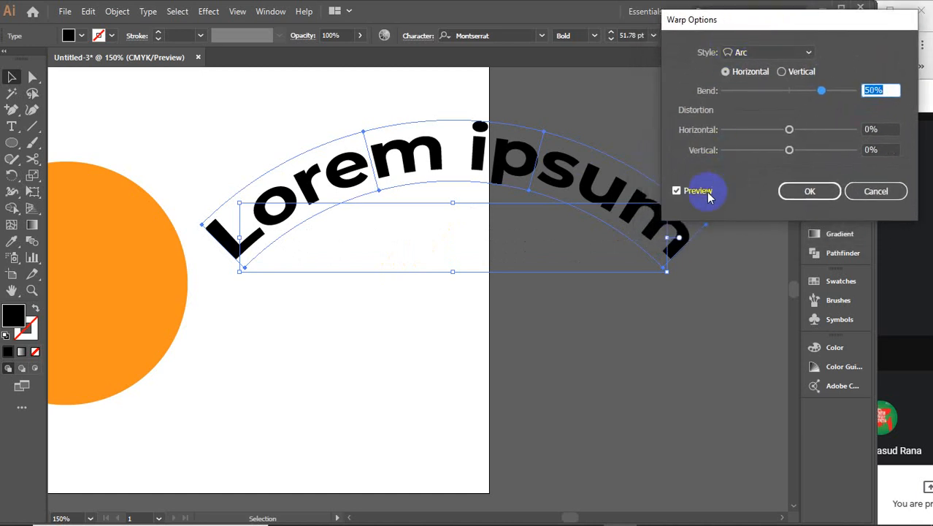
left_click(805, 54)
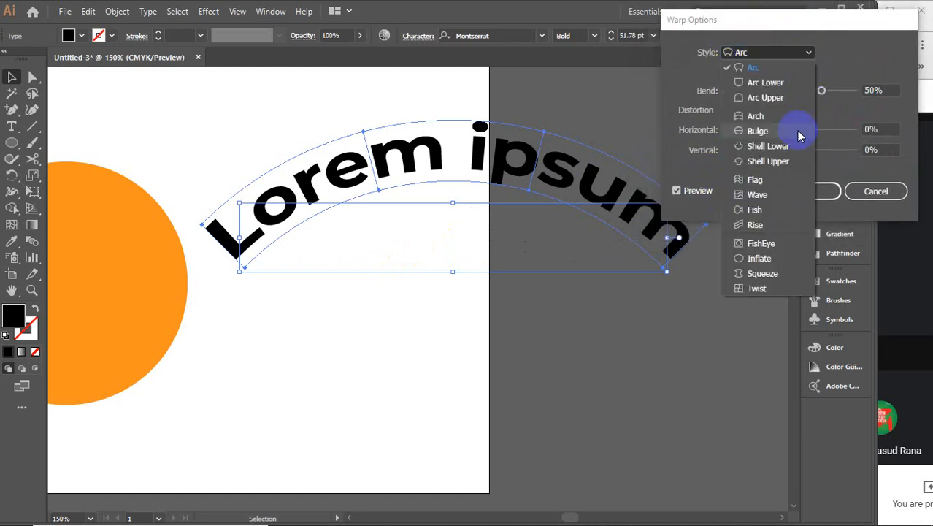
left_click(782, 185)
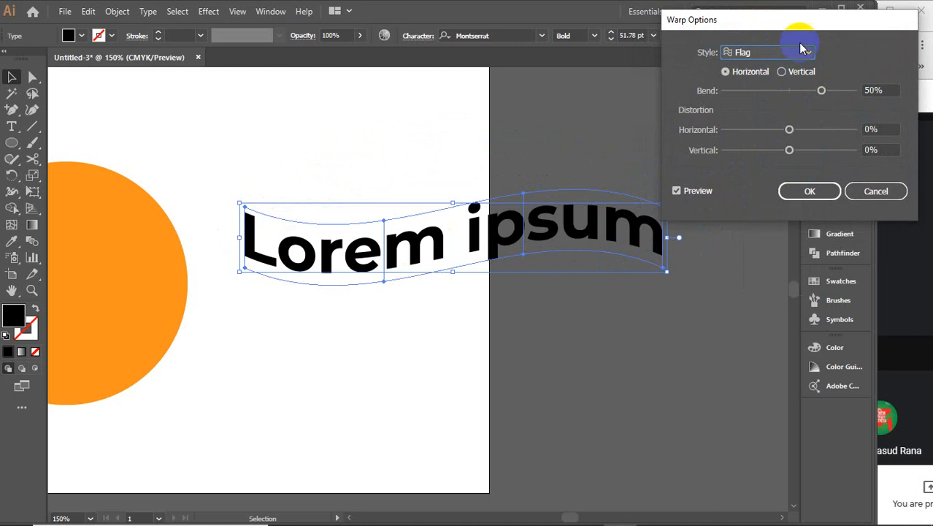
left_click(873, 193)
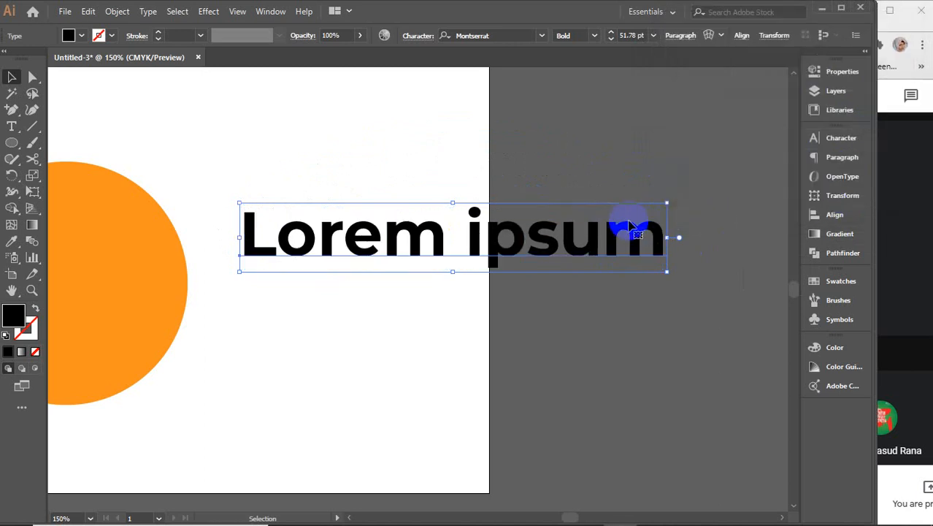
key("Delete")
Preview an Arc warp with a 50% horizontal bend on the orange circle and cancel it
key("space")
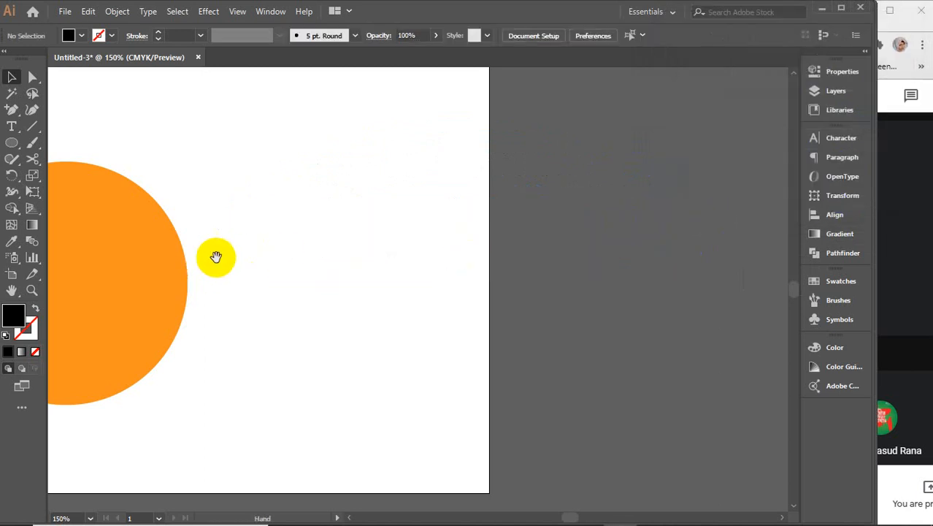
left_click_drag(216, 257, 401, 268)
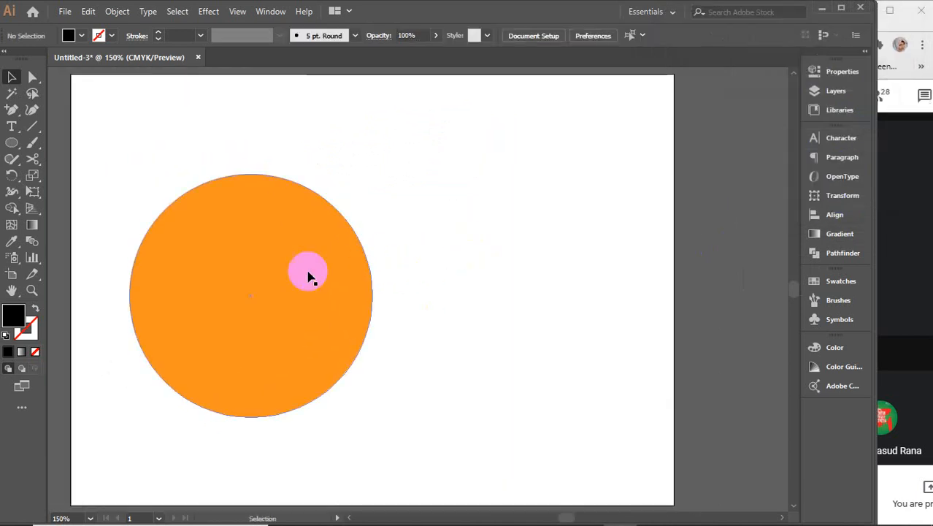
left_click(307, 276)
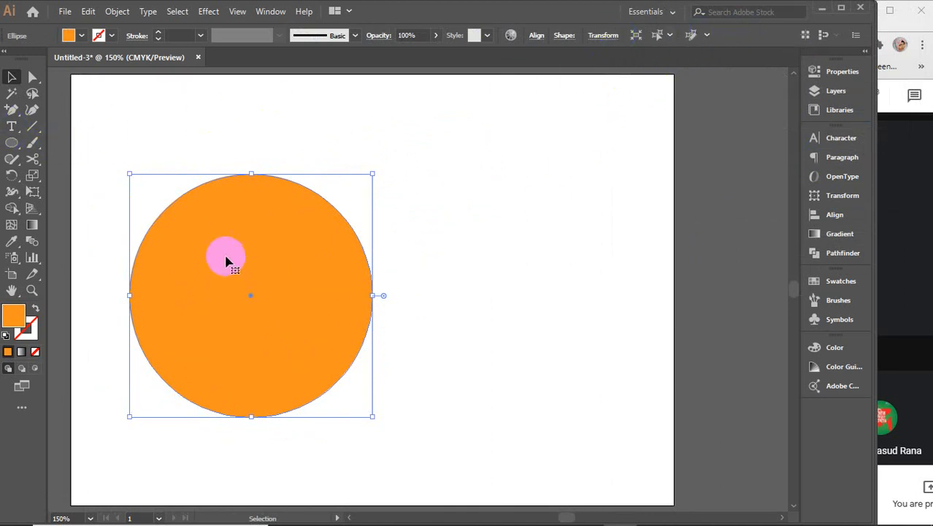
left_click(209, 11)
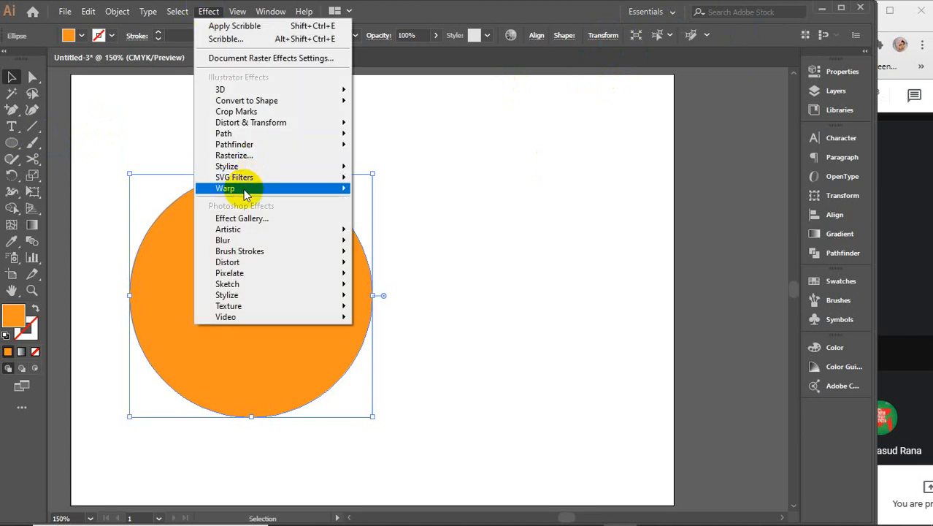
mouse_move(343, 188)
left_click(378, 189)
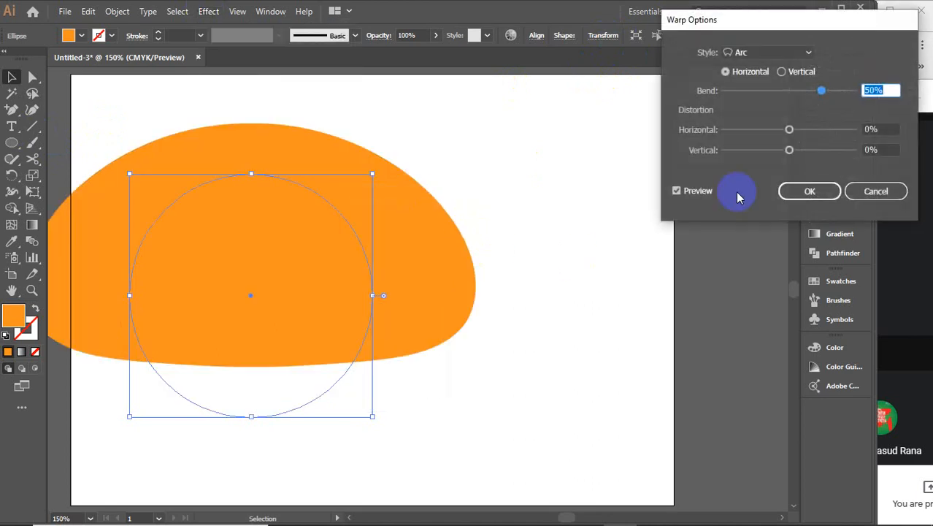
left_click(872, 191)
Delete the circle and draw a wide orange rectangle in its place, shifted down toward the artboard's middle
key("Delete")
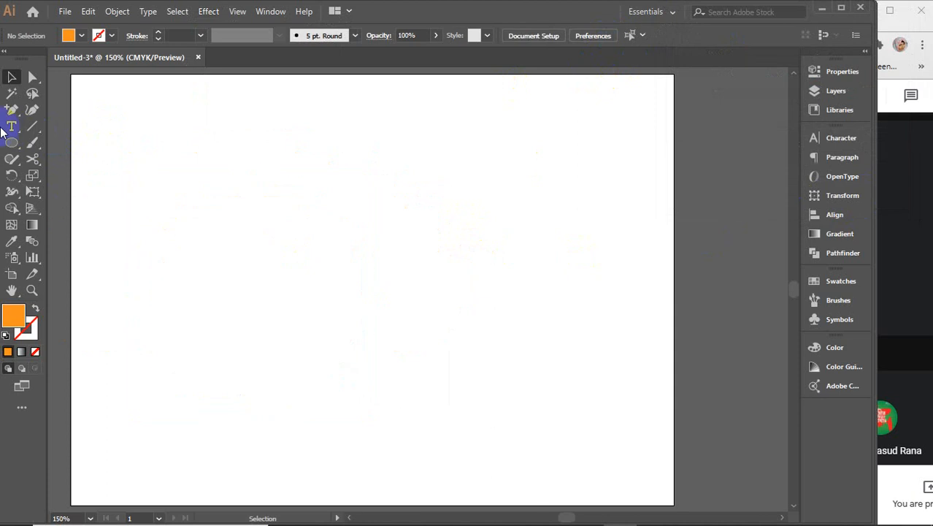
left_click(17, 144)
left_click(73, 140)
left_click_drag(106, 178, 421, 254)
left_click(10, 82)
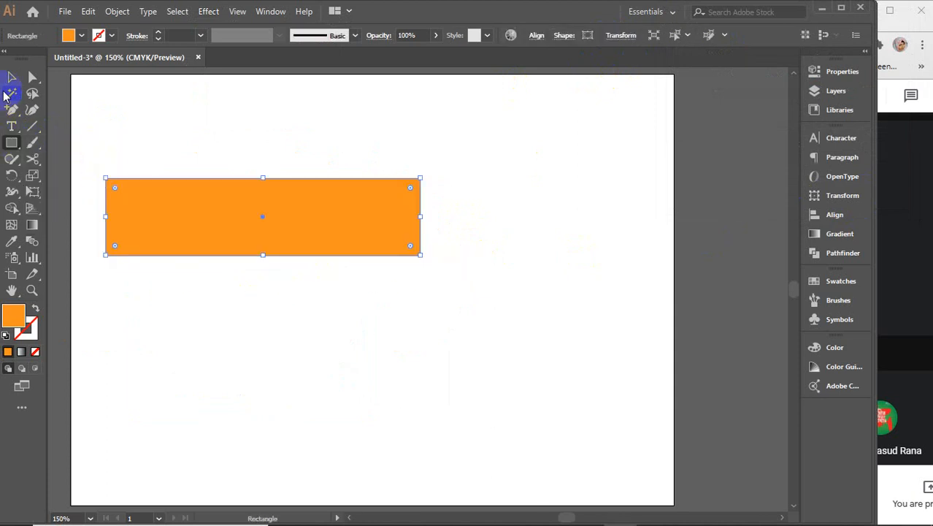
left_click_drag(215, 200, 219, 285)
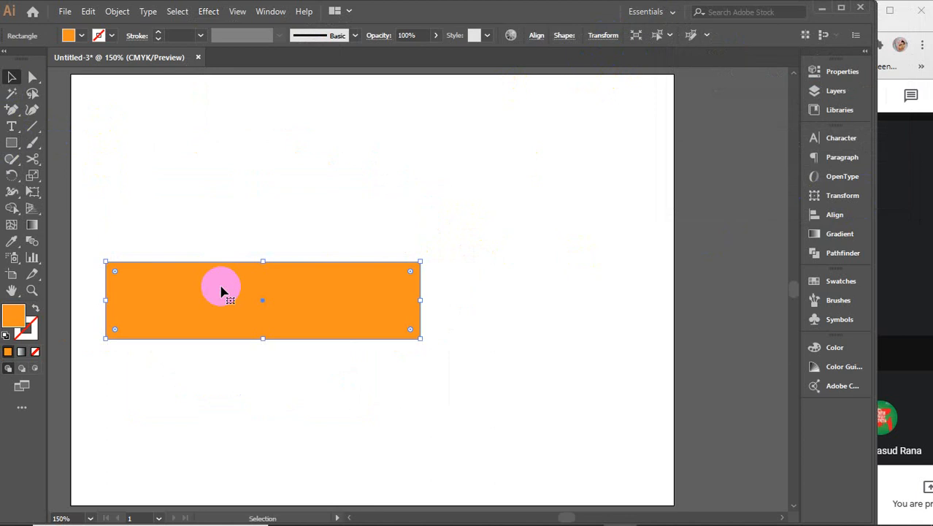
Start an Arc warp effect on the rectangle with preview on and change its style to Flag
left_click(238, 11)
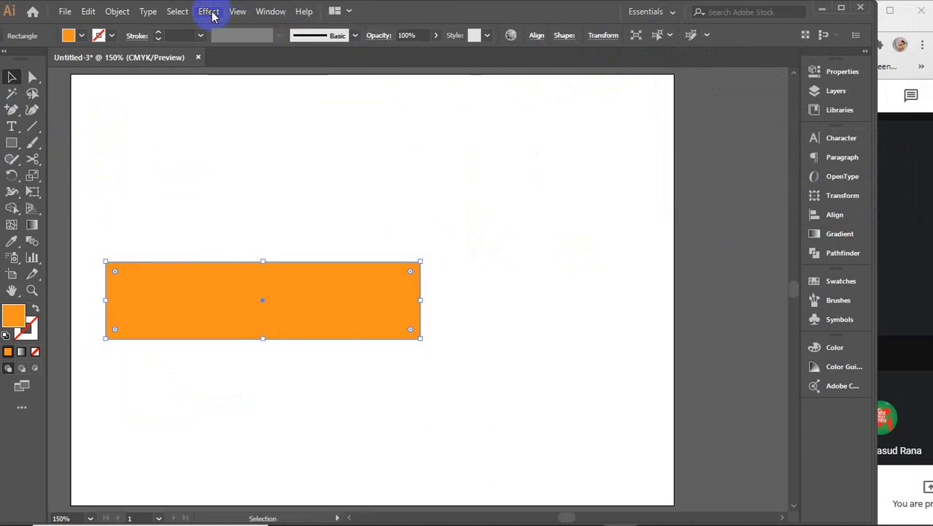
left_click(209, 11)
mouse_move(332, 188)
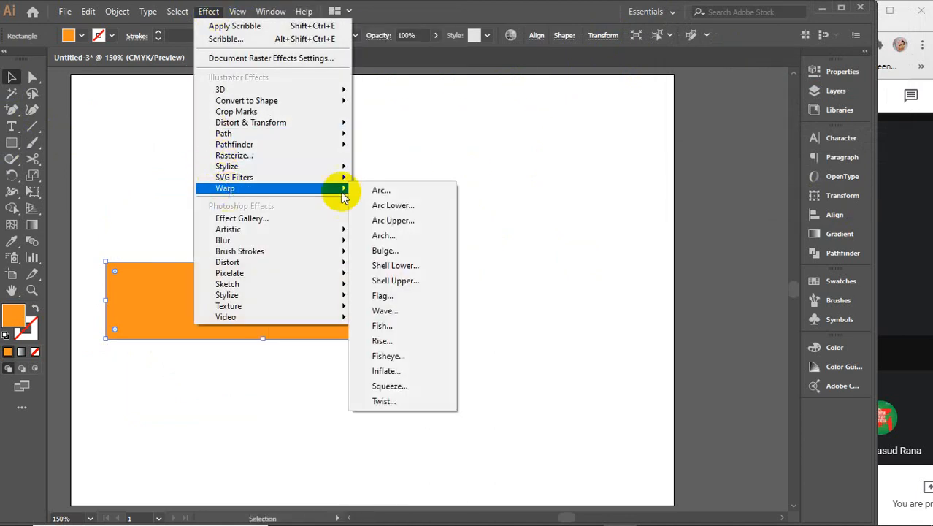
left_click(409, 191)
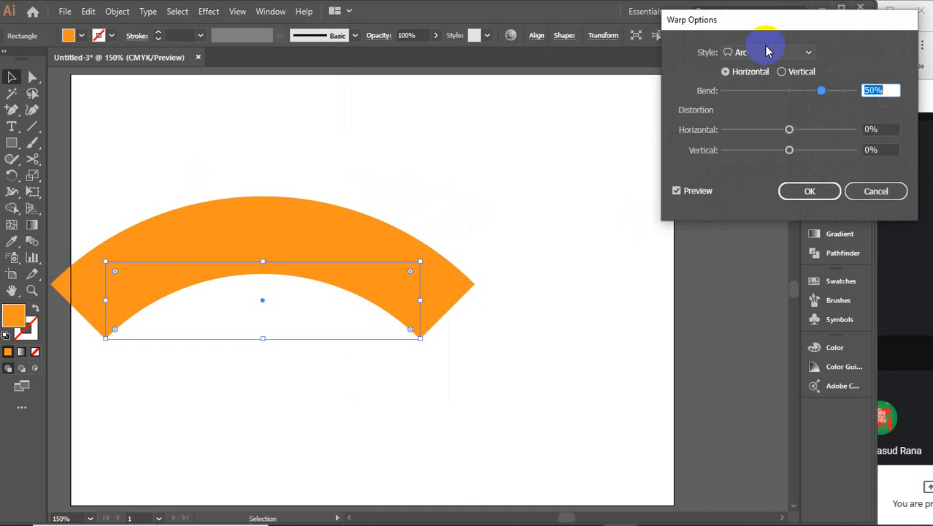
left_click(799, 53)
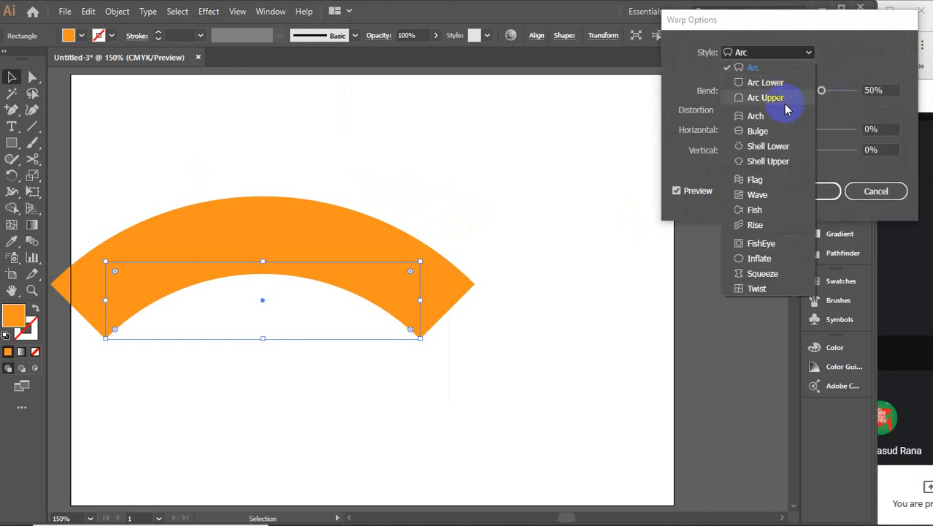
left_click(761, 183)
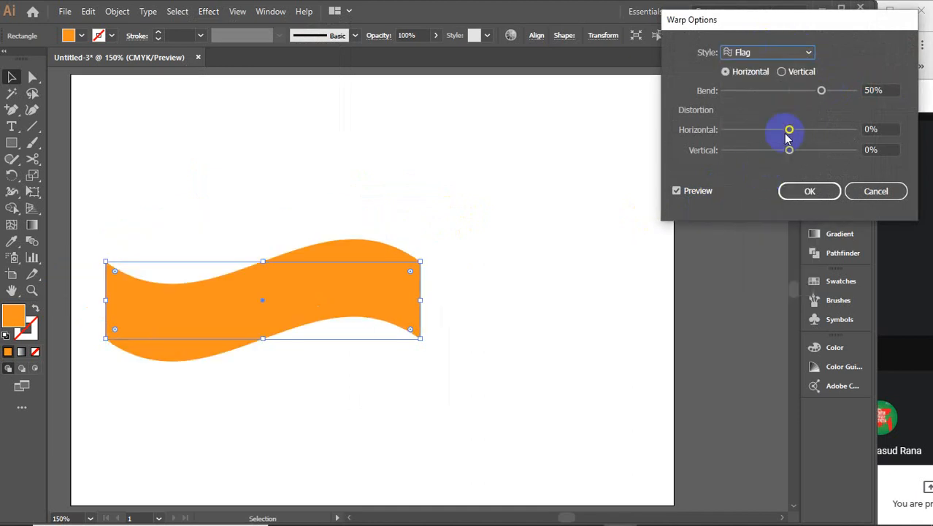
Vary the Flag warp's bend up and down and leave it at 52%
left_click(883, 90)
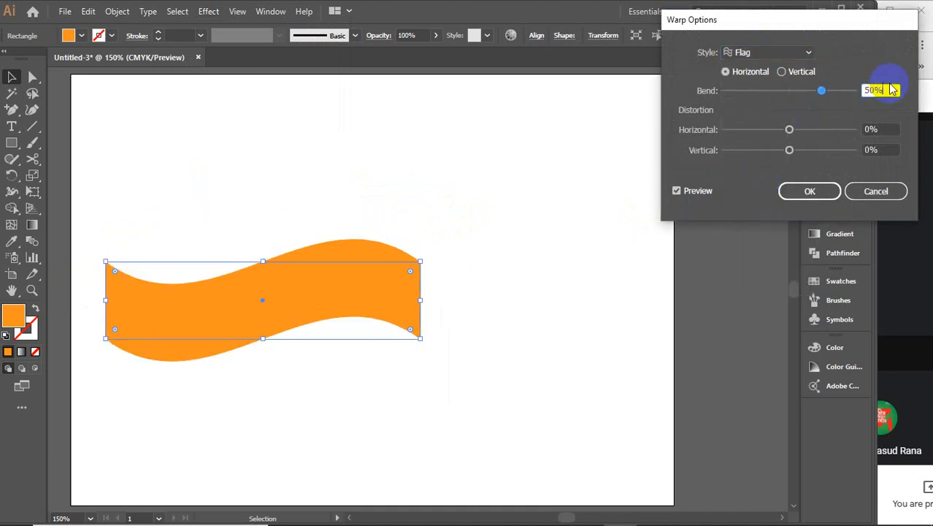
key("Up")
key("Up")
key("Up")
key("Up")
key("Up")
key("Up")
key("Up")
key("Up")
key("Up")
key("Up")
key("Up")
key("Up")
key("Up")
key("Up")
key("Up")
key("Up")
key("Up")
key("Up")
key("Up")
key("Up")
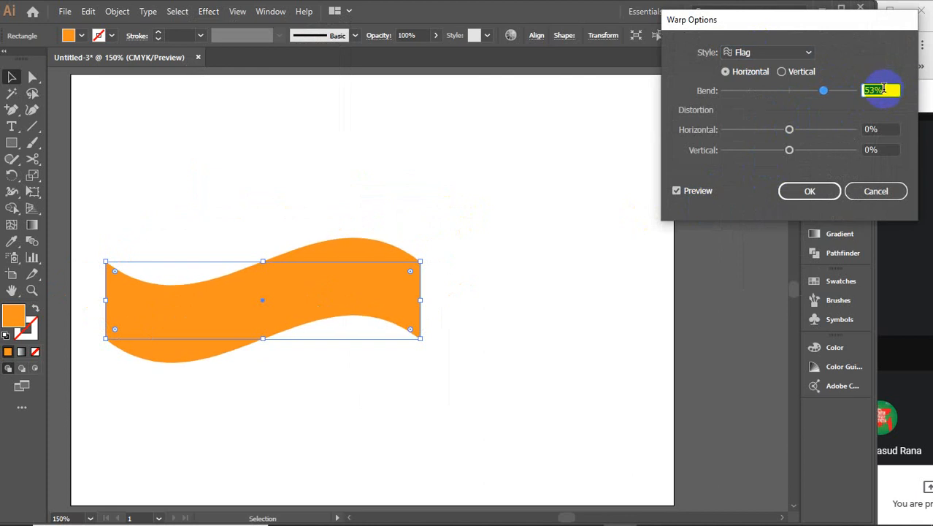
key("Down")
key("Down")
key("Down")
key("Down")
key("Down")
key("Down")
key("Down")
key("Down")
key("Down")
key("Down")
key("Down")
key("Down")
key("Down")
key("Down")
key("Down")
key("Down")
key("Down")
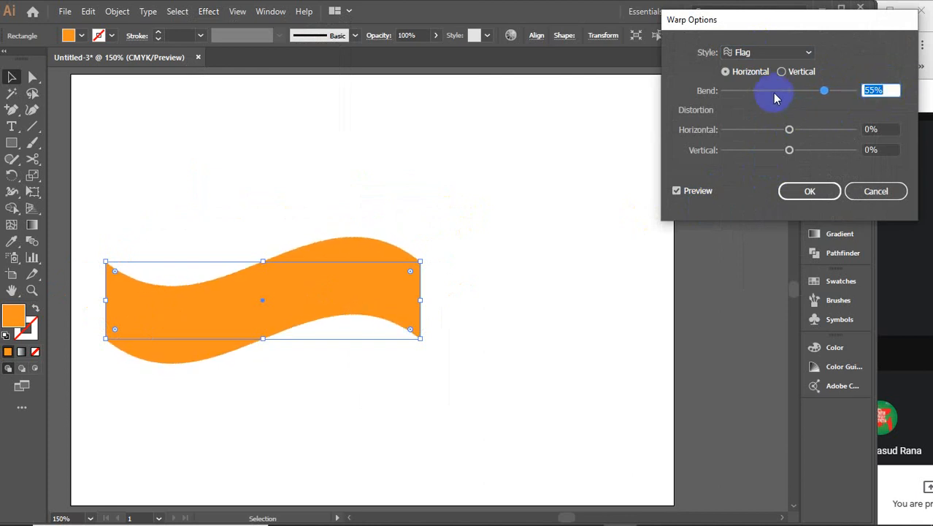
left_click_drag(765, 90, 823, 93)
Try small horizontal distortion changes on the Flag warp and return the value to 0%
mouse_move(790, 130)
left_mouse_down()
mouse_move(858, 135)
mouse_move(715, 133)
mouse_move(793, 132)
left_mouse_up()
left_click(886, 129)
key("Down")
key("Down")
key("Down")
key("Down")
key("Down")
key("Down")
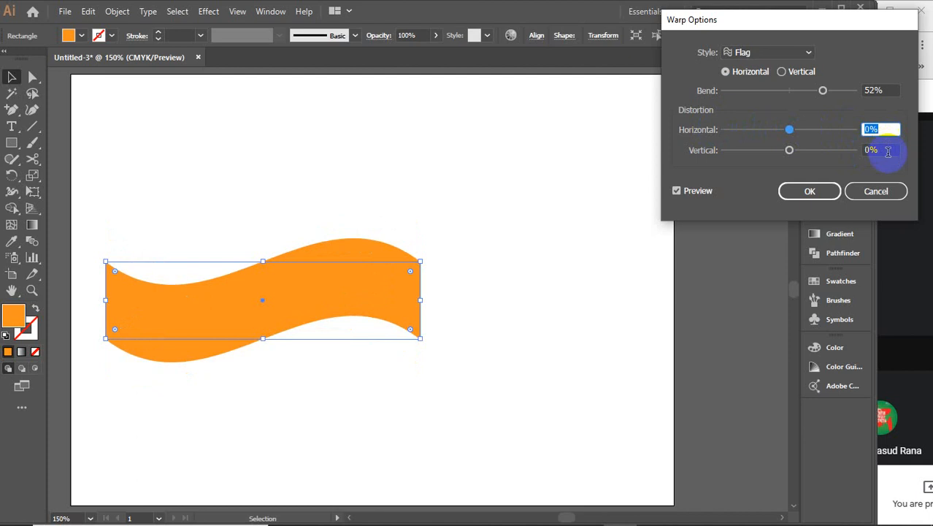
Run the Flag warp's vertical distortion through values such as 18% and -22% and return it to 0%
left_click(888, 152)
key("Up")
key("Up")
key("Up")
key("Up")
key("Up")
key("Up")
key("Up")
key("Up")
key("Up")
key("Up")
key("Up")
key("Up")
key("Up")
key("Up")
key("Up")
key("Up")
key("Up")
key("Up")
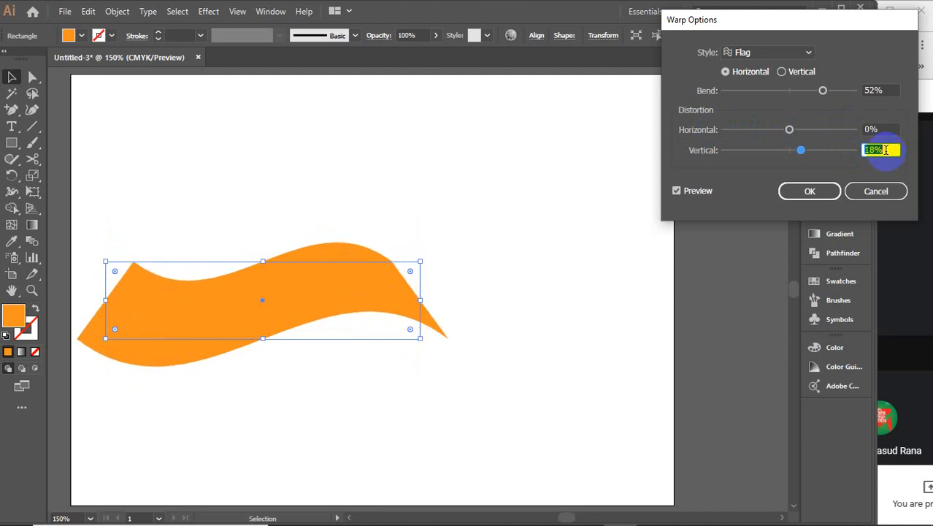
key("Down")
key("Down")
key("Down")
key("Down")
key("Down")
key("Down")
key("Down")
key("Down")
key("Down")
key("Down")
key("Down")
key("Down")
key("Down")
key("Down")
key("Down")
key("Down")
key("Down")
key("Down")
key("Down")
key("Down")
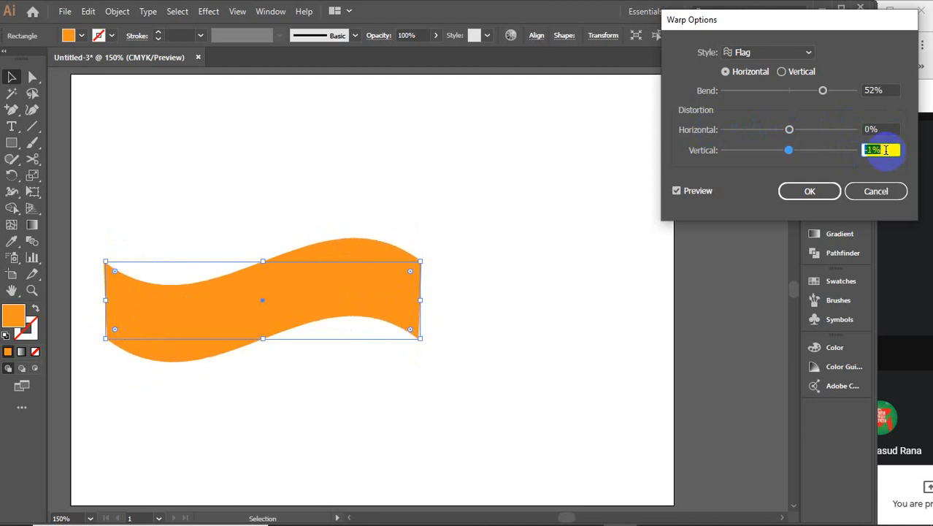
key("Down")
key("Down")
key("Down")
key("Down")
key("Down")
key("Down")
key("Down")
key("Down")
key("Down")
key("Down")
key("Down")
key("Up")
key("Up")
key("Up")
key("Up")
key("Up")
key("Up")
key("Up")
key("Up")
key("Up")
key("Up")
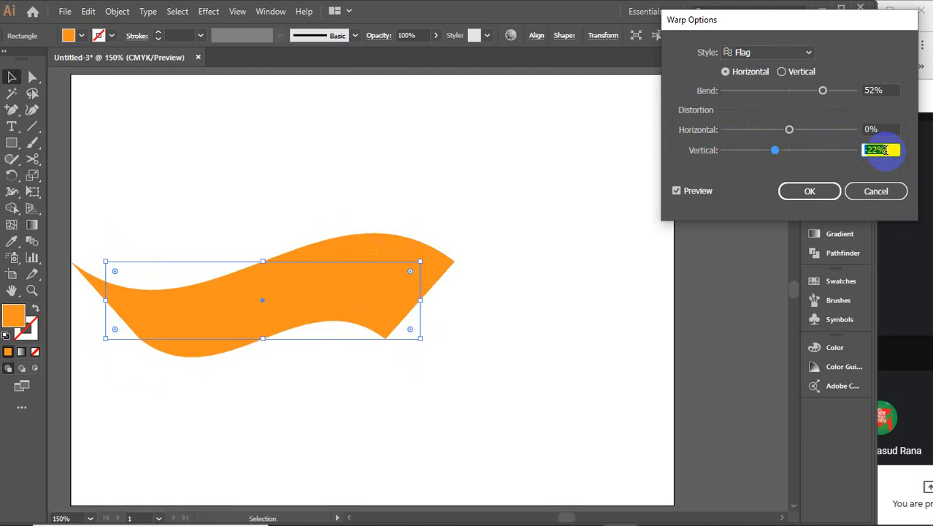
key("Up")
key("Up")
key("Up")
key("Up")
key("Up")
key("Up")
key("Up")
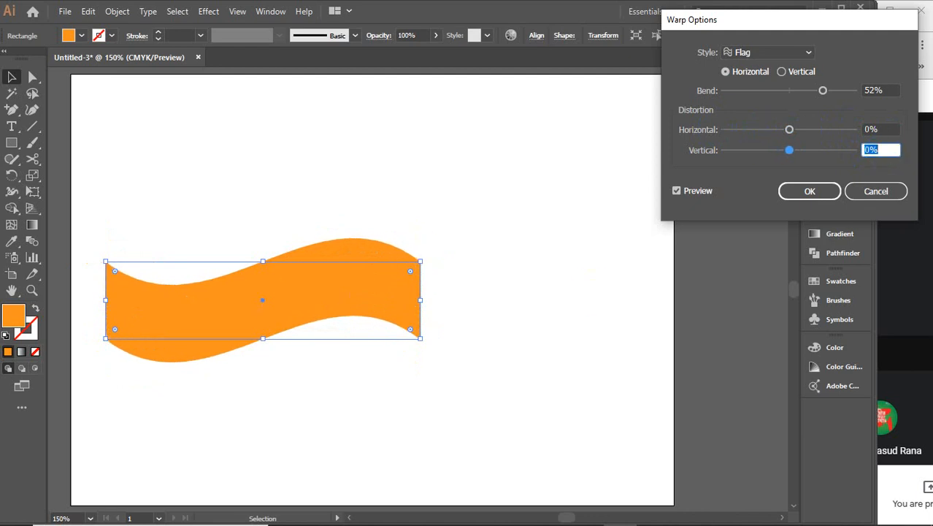
left_click(876, 193)
Preview the Squeeze, Twist and Arc warp styles on the orange rectangle and cancel the warp
left_click(808, 53)
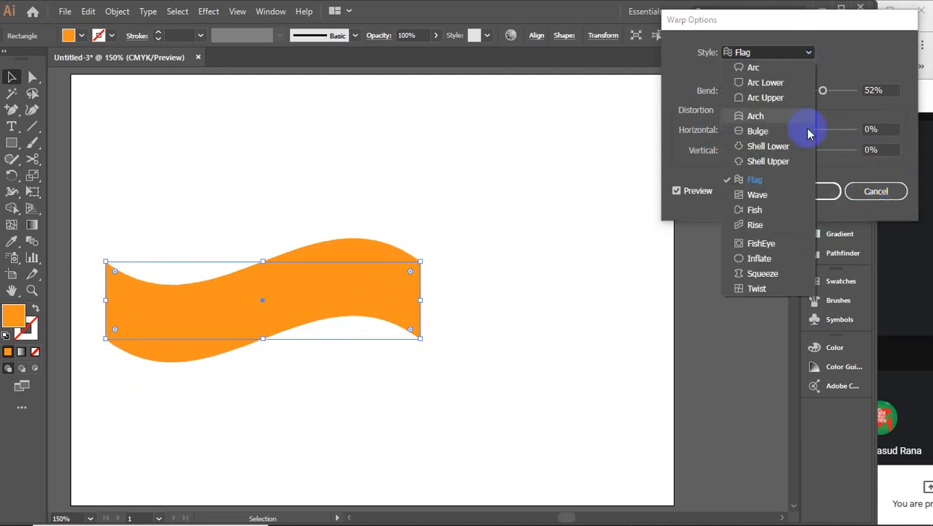
left_click(765, 276)
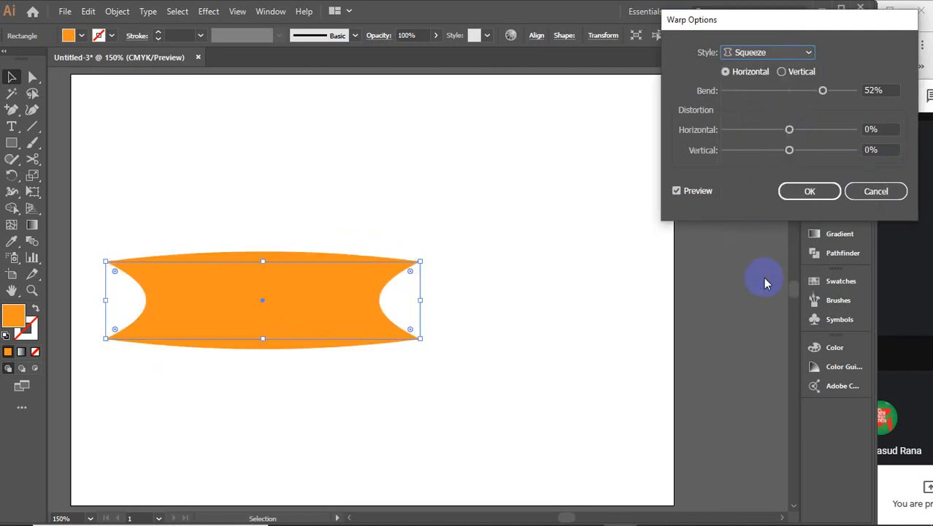
left_click(784, 56)
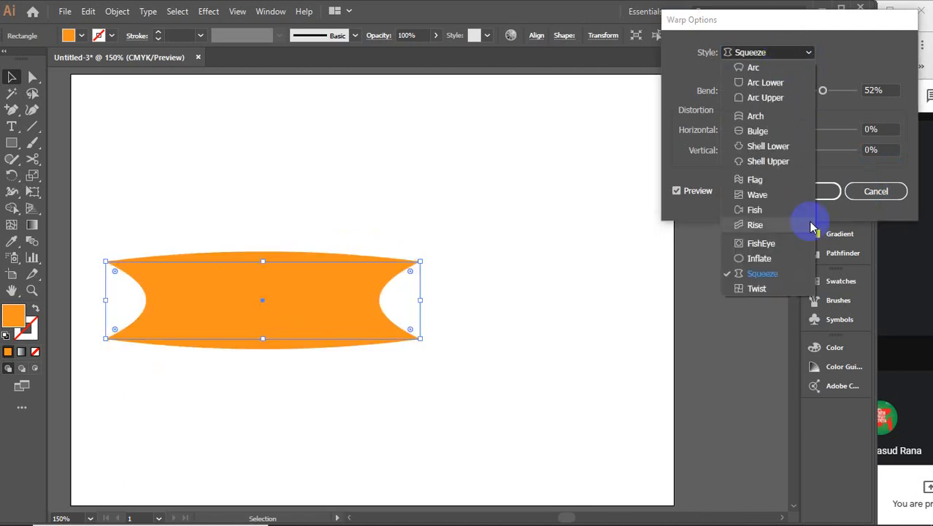
left_click(757, 292)
left_click(769, 54)
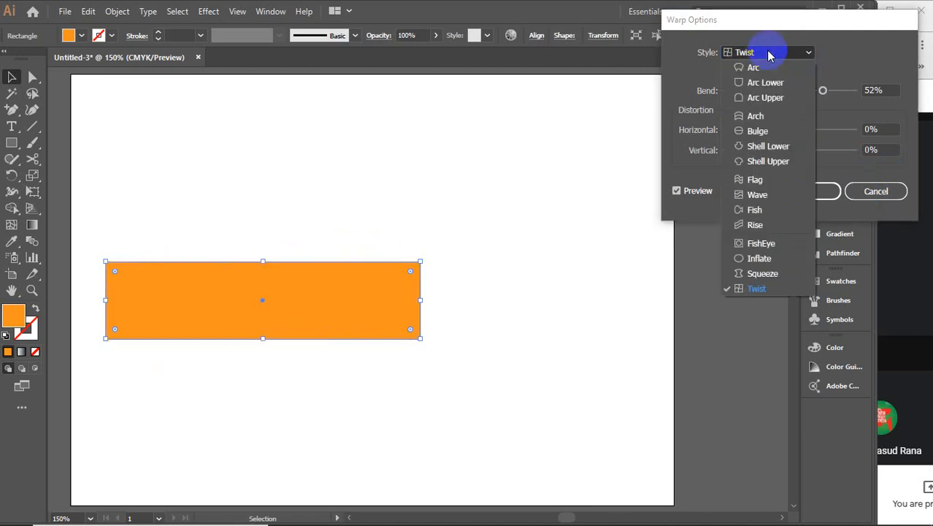
left_click(763, 68)
left_click(872, 193)
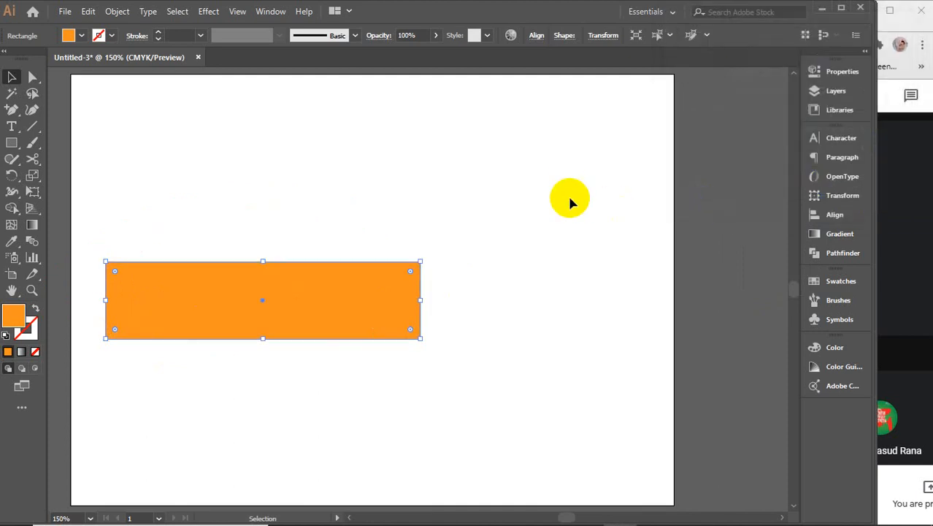
Add the placeholder text "Lorem ipsum" above the rectangle, enlarge it to about 44 pt and shift it left within the artboard
left_click(11, 128)
left_click(314, 157)
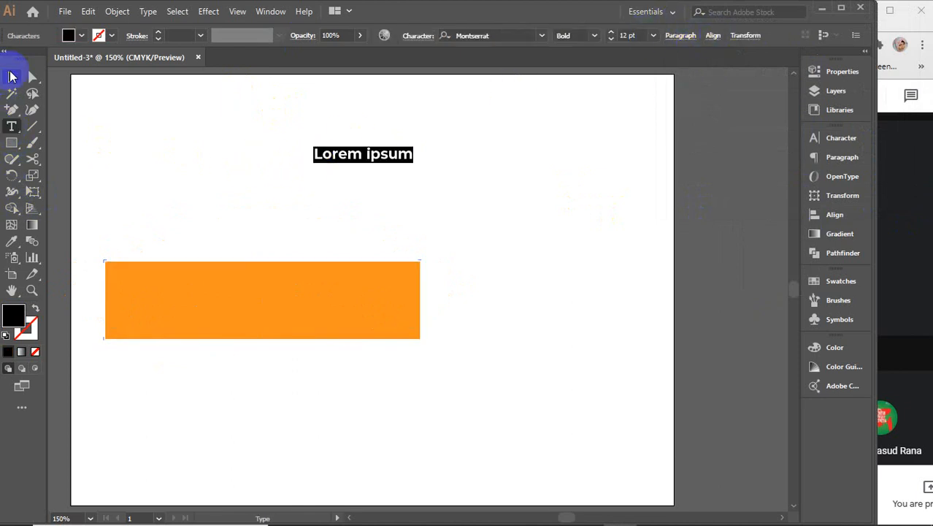
left_click(11, 76)
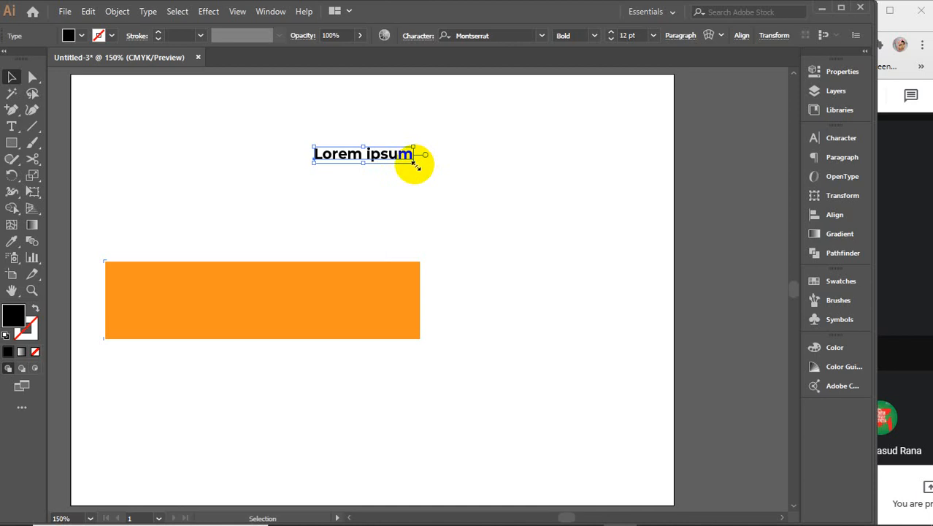
left_click_drag(414, 163, 683, 219)
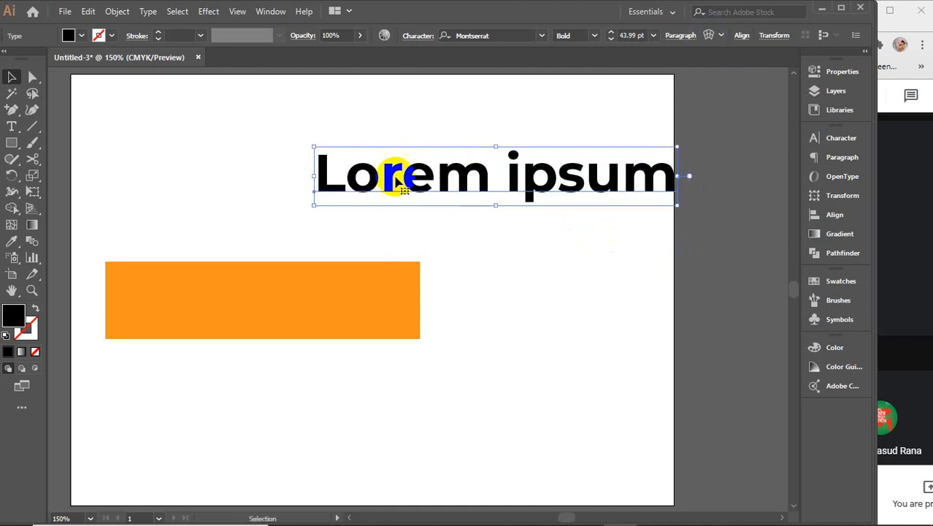
left_click_drag(394, 179, 324, 175)
Preview a horizontal Arc warp with 50% bend on the text, dismiss the warp options and delete the text
left_click(208, 21)
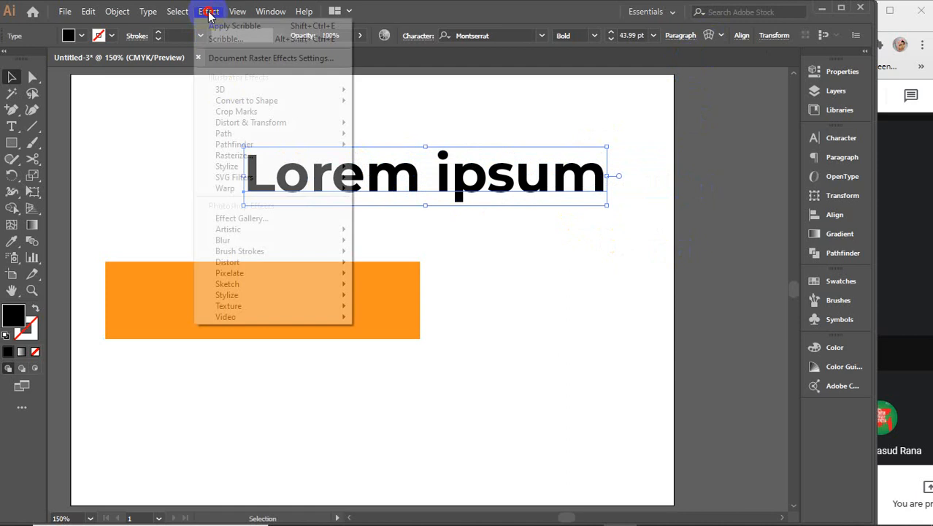
mouse_move(226, 189)
left_click(381, 191)
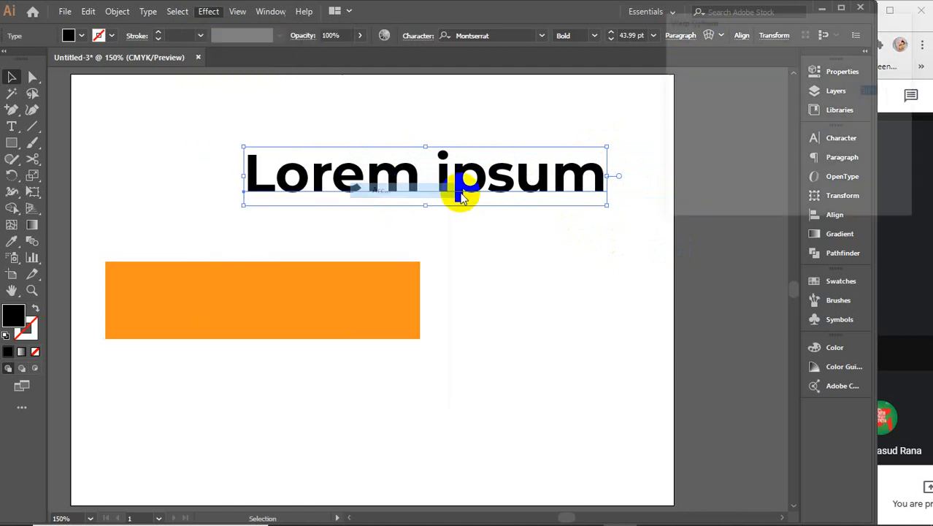
left_click(867, 189)
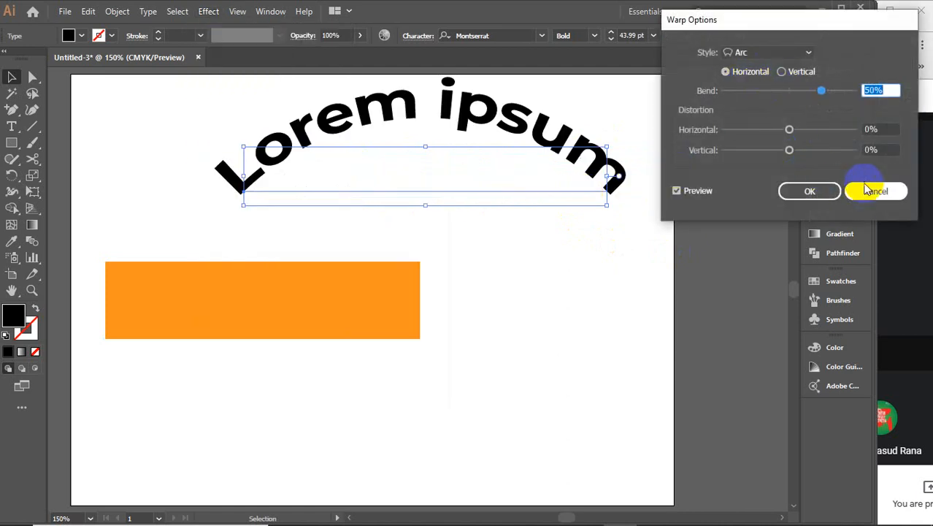
left_click(866, 190)
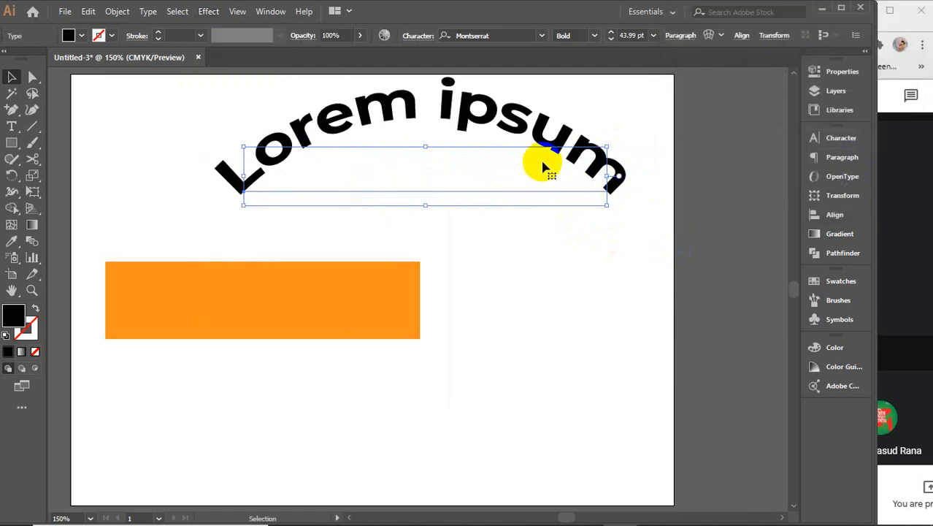
left_click_drag(191, 129, 394, 198)
key("Delete")
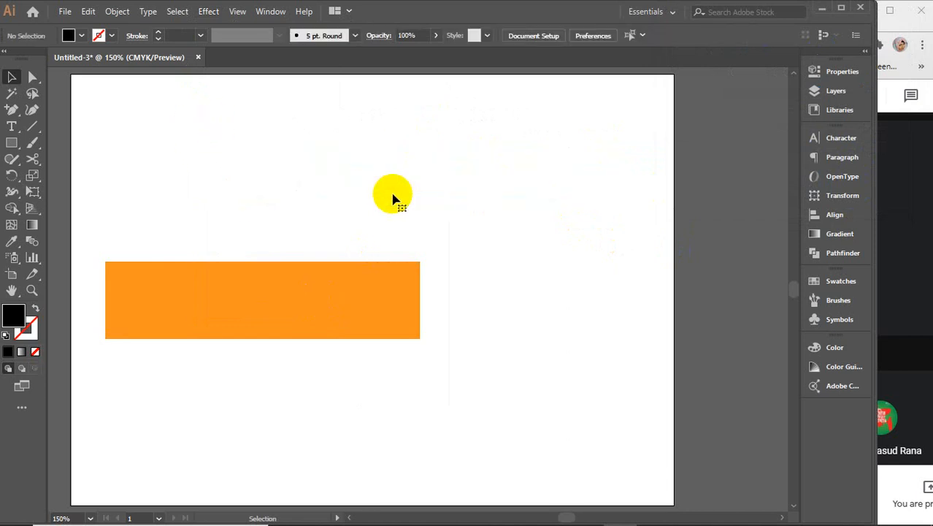
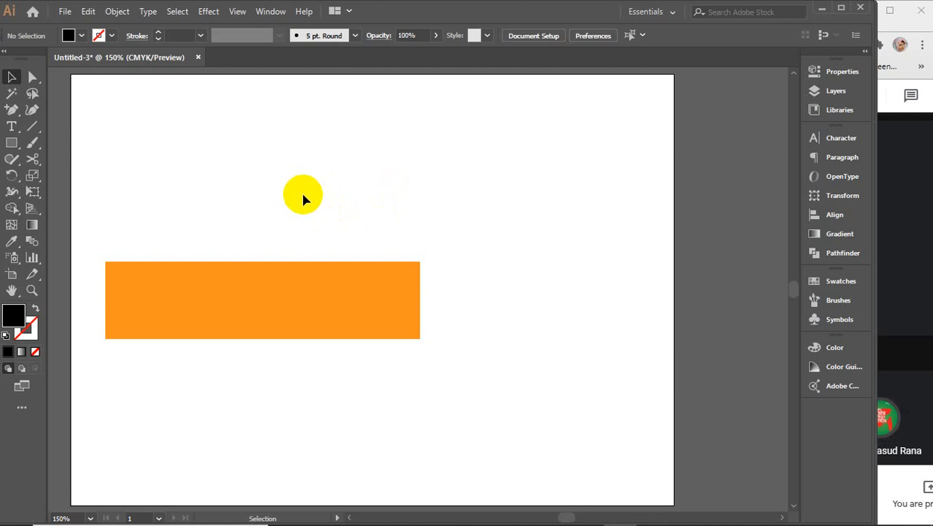
Delete the orange rectangle and undo back to the earlier orange circle
left_click(209, 16)
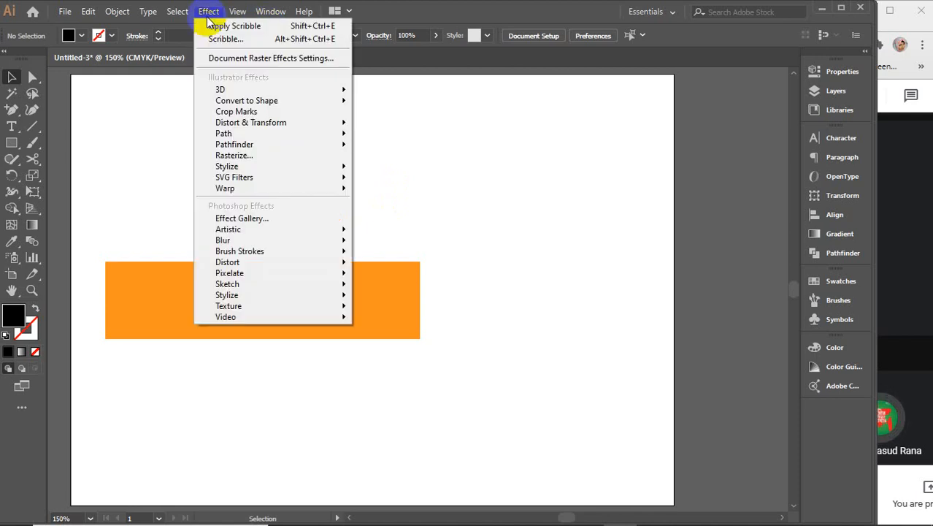
left_click(391, 218)
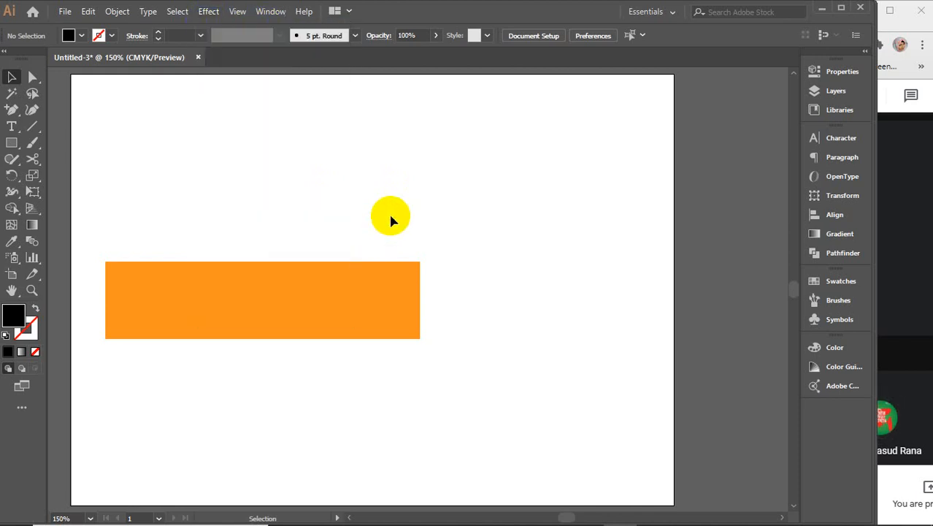
left_click(336, 300)
key("Delete")
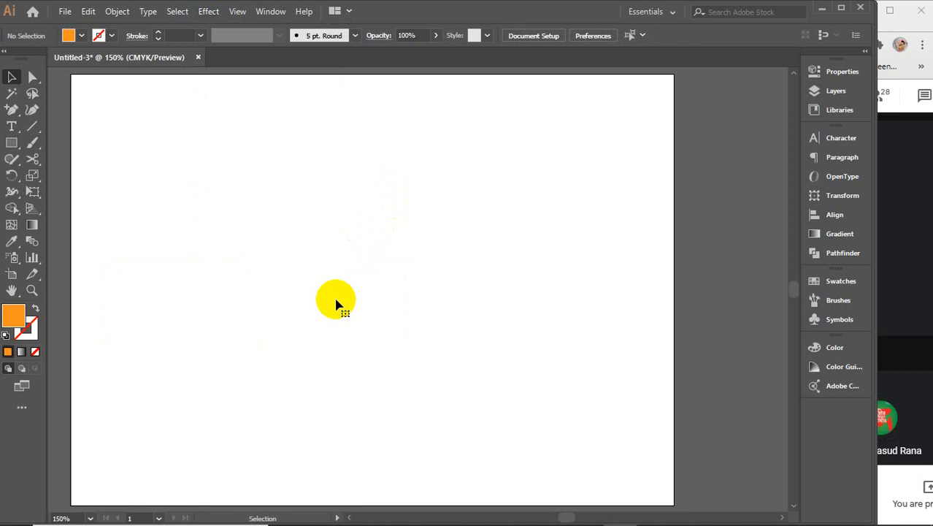
key("ctrl+z")
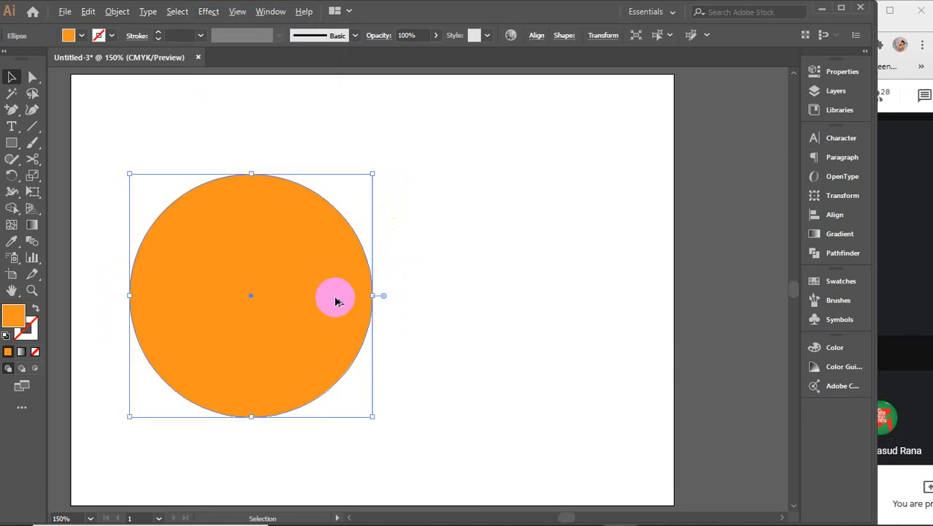
scroll(335, 301, "up", 1)
mouse_move(333, 302)
left_mouse_down()
mouse_move(333, 281)
mouse_move(341, 307)
left_mouse_up()
Look through the Photoshop effect categories for the circle, including the Effect Gallery, and leave the gallery without applying anything
left_click(202, 12)
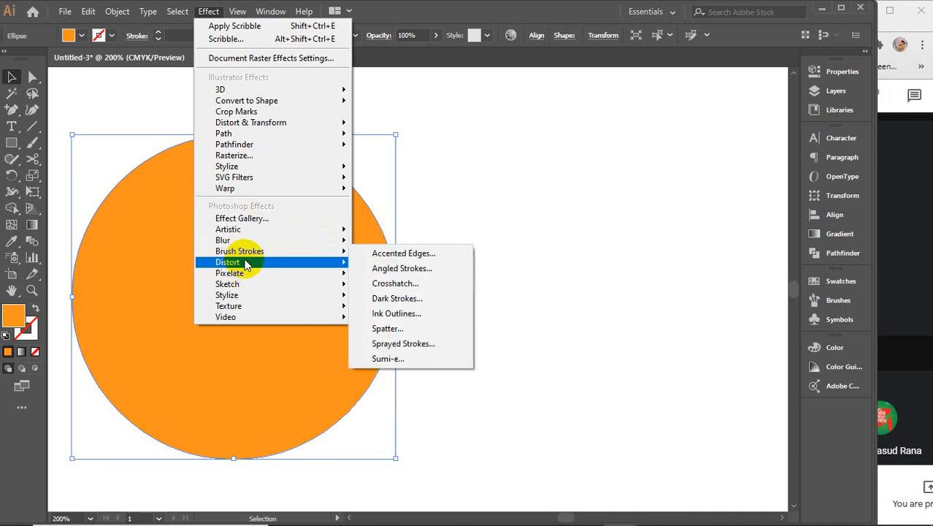
mouse_move(245, 268)
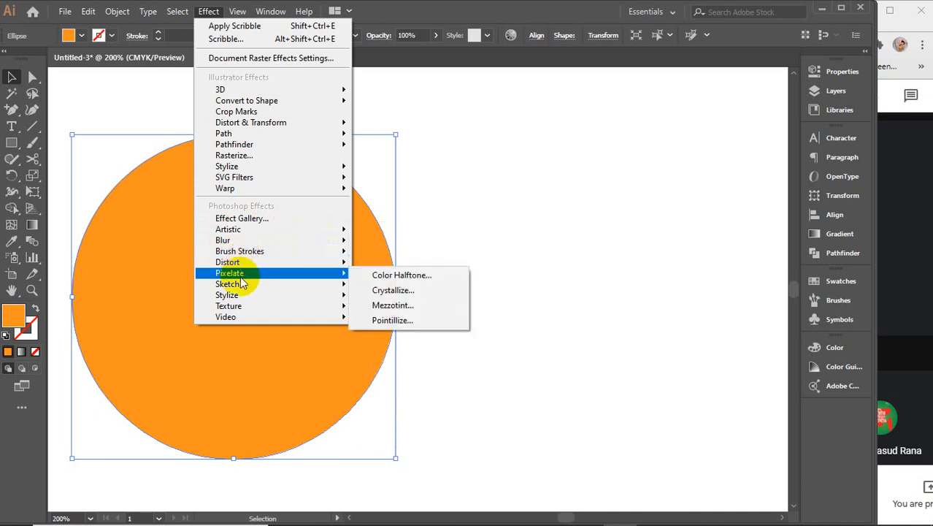
mouse_move(241, 299)
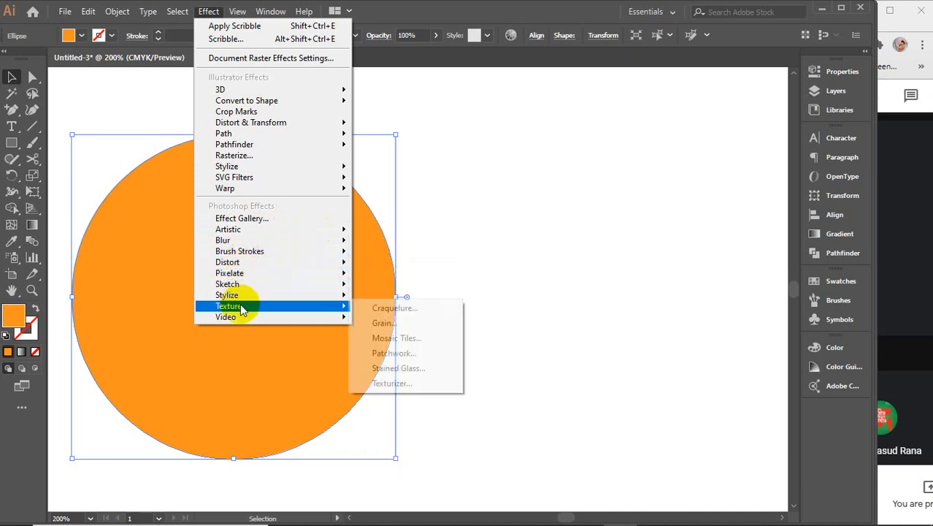
left_click(260, 221)
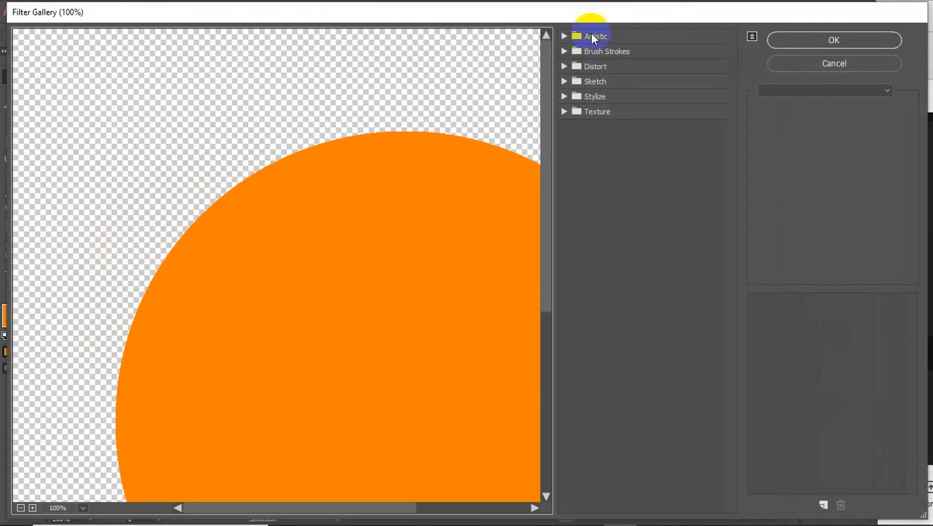
left_click(596, 38)
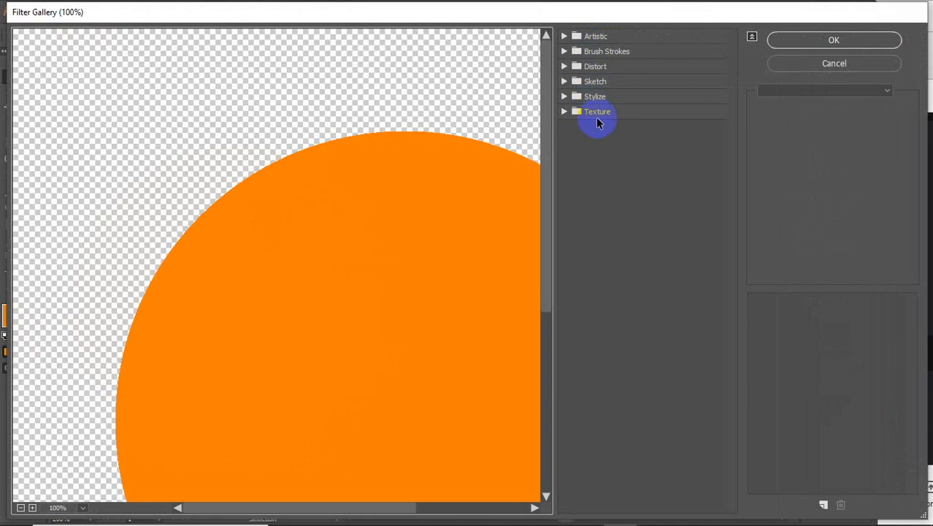
left_click(839, 73)
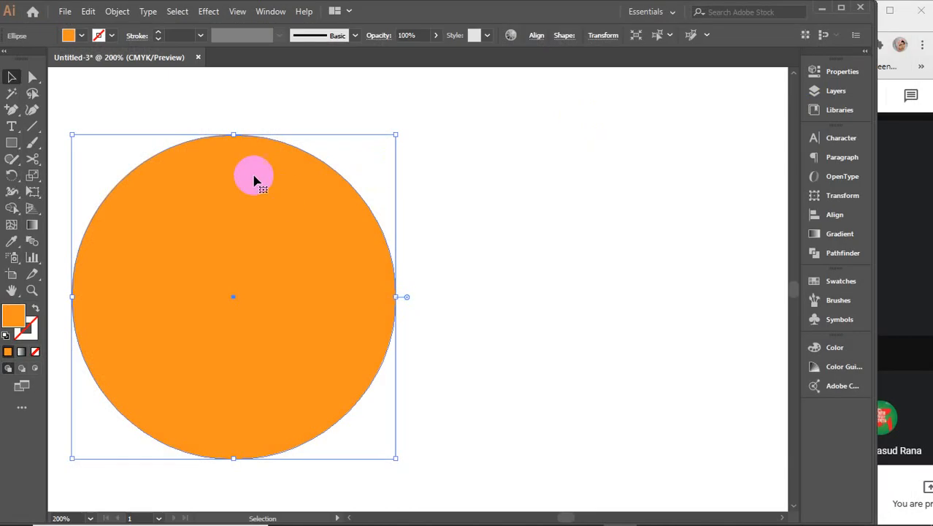
Start the artistic Smudge Stick effect on the orange circle
left_click(208, 13)
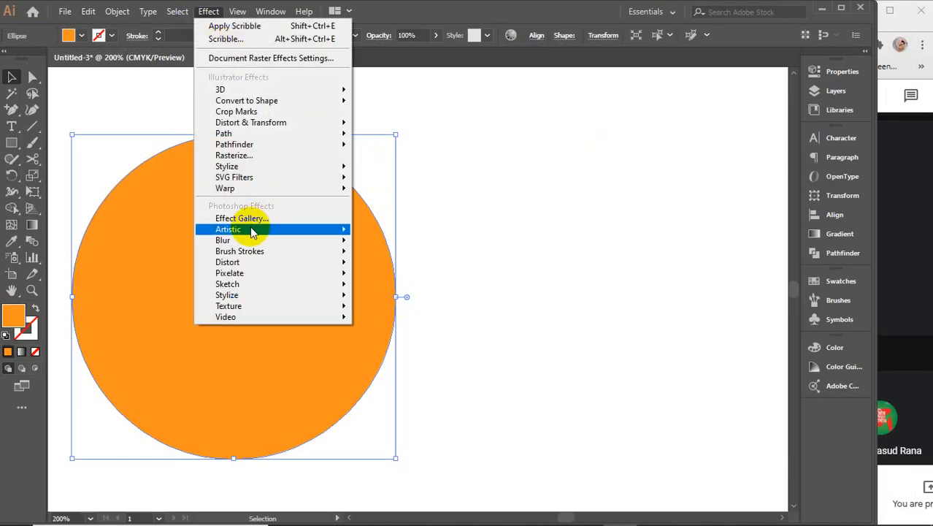
mouse_move(247, 233)
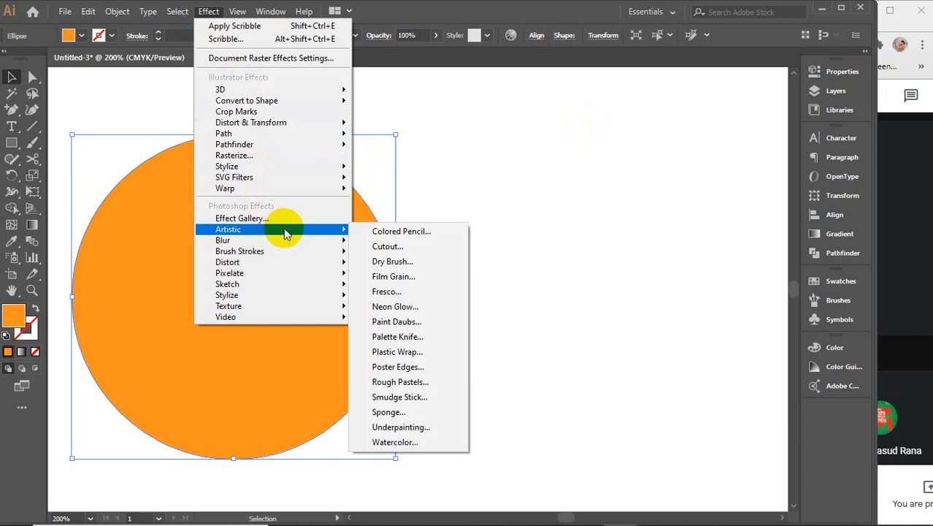
left_click(409, 400)
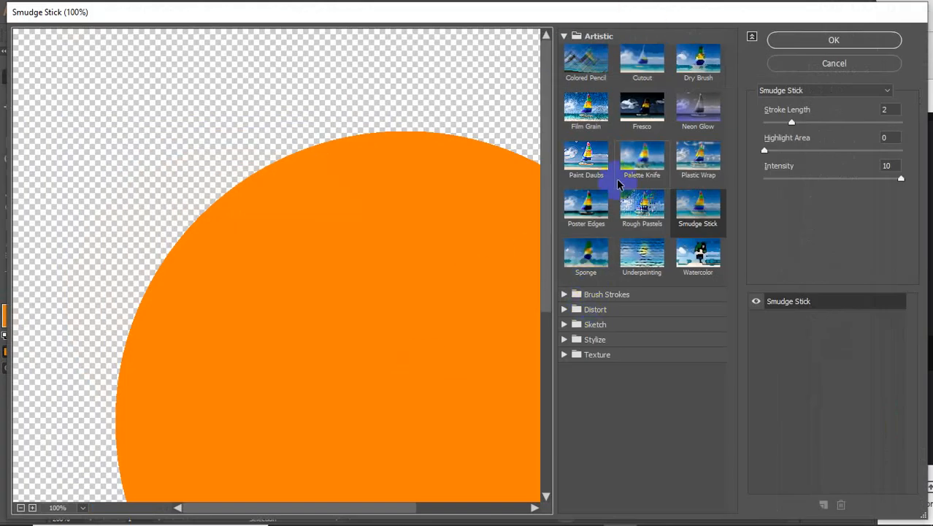
Switch from Artistic to Texture effects and preview Craquelure, Grain, Mosaic Tiles, Patchwork, Stained Glass and Texturizer on the circle, ending on Texturizer
left_click(564, 37)
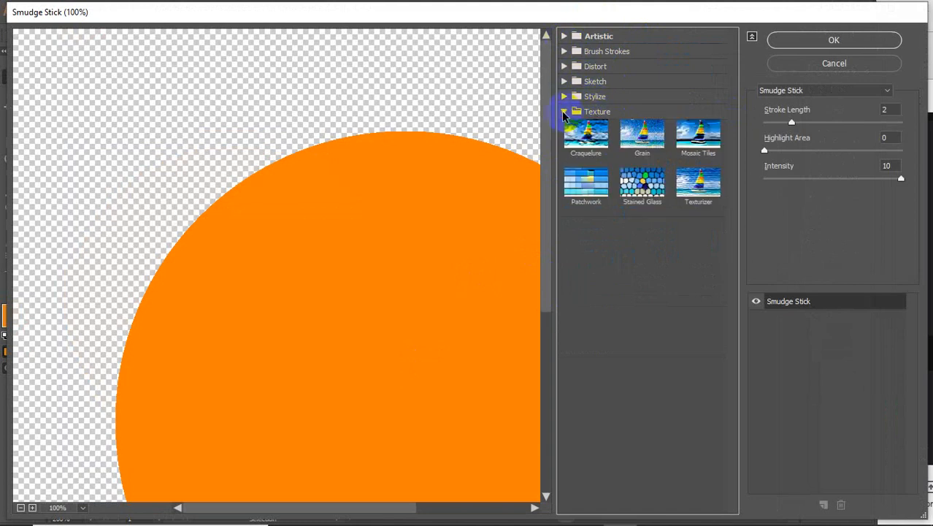
left_click(583, 138)
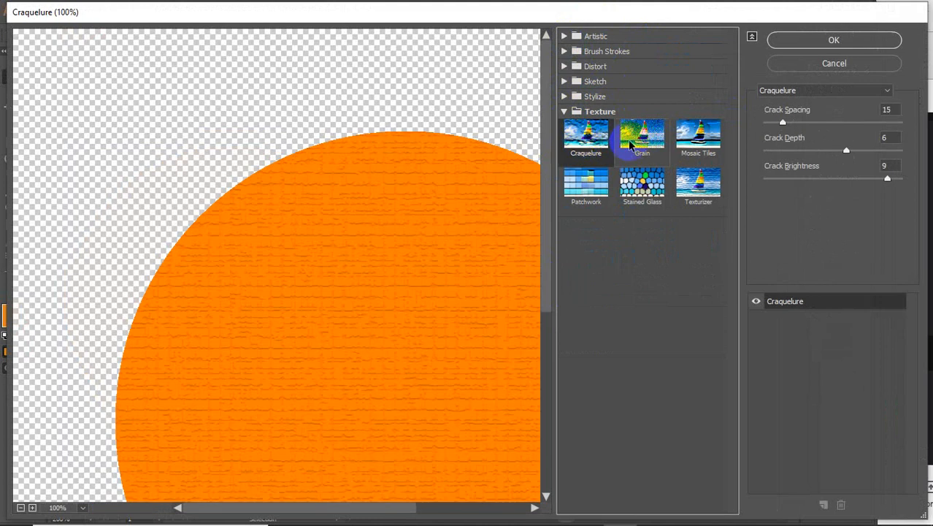
left_click(629, 145)
left_click(705, 139)
left_click(593, 186)
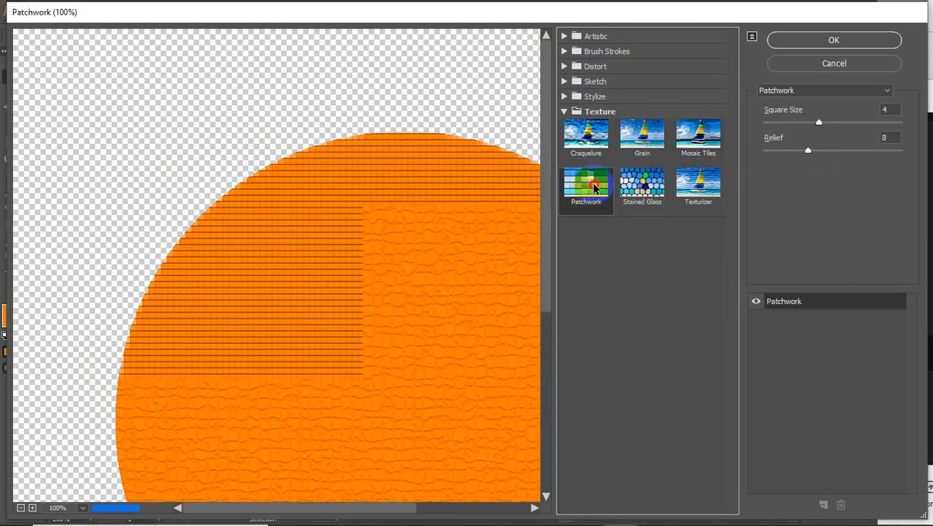
left_click(642, 182)
left_click(698, 182)
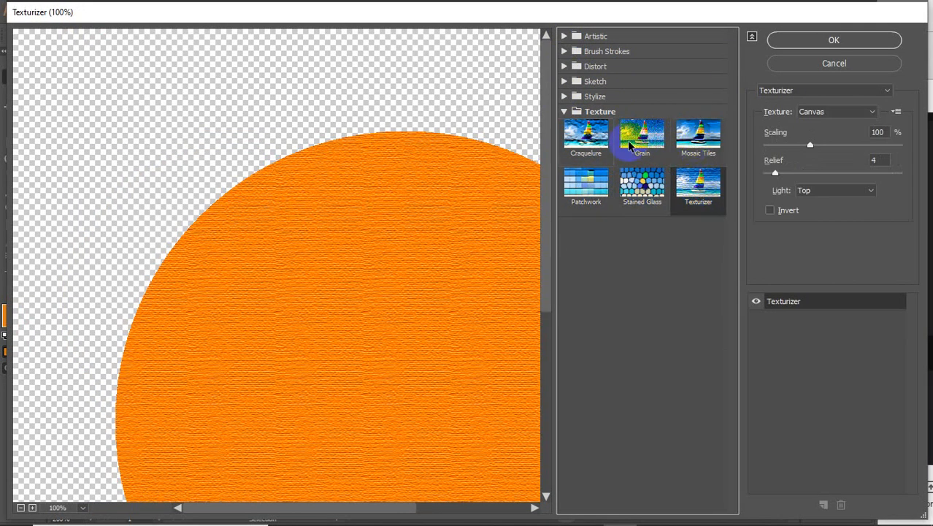
Preview the Stained Glass, Paint Daubs and Neon Glow filters on the orange circle
left_click(637, 196)
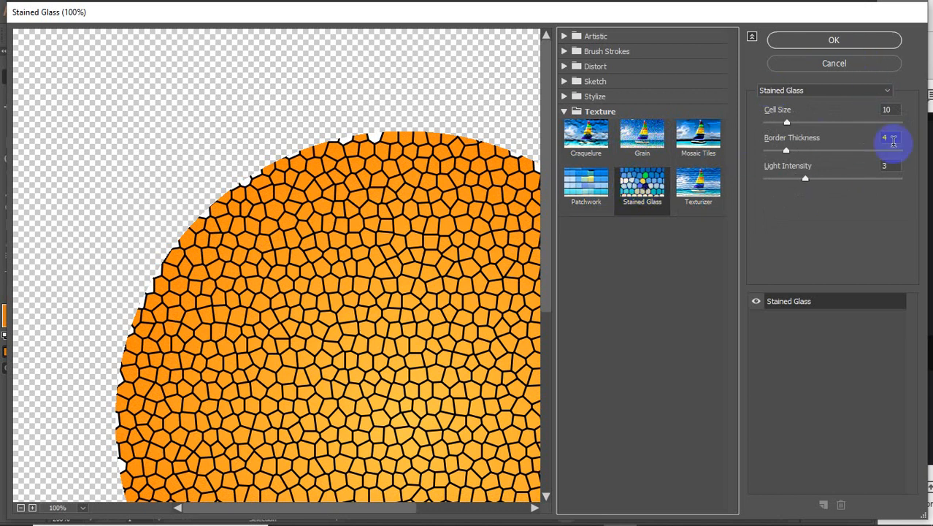
left_click(886, 94)
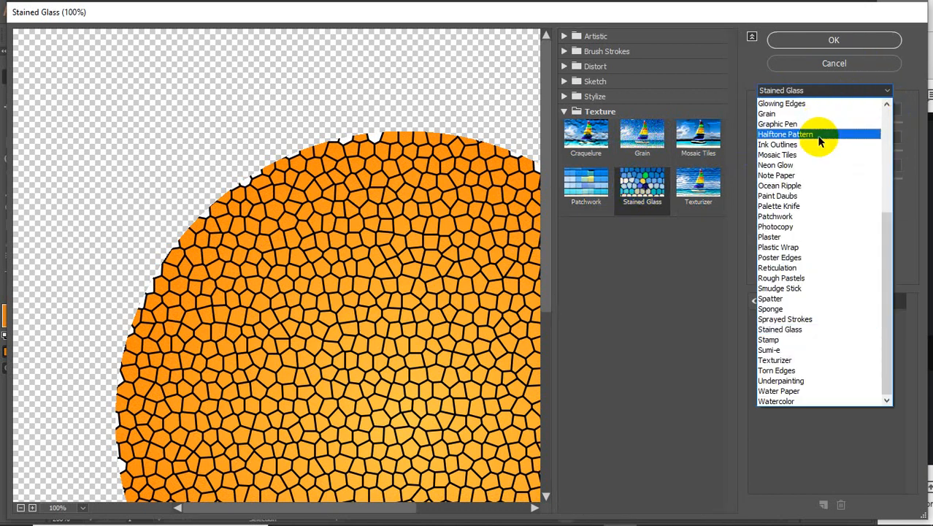
left_click(804, 196)
left_click(816, 94)
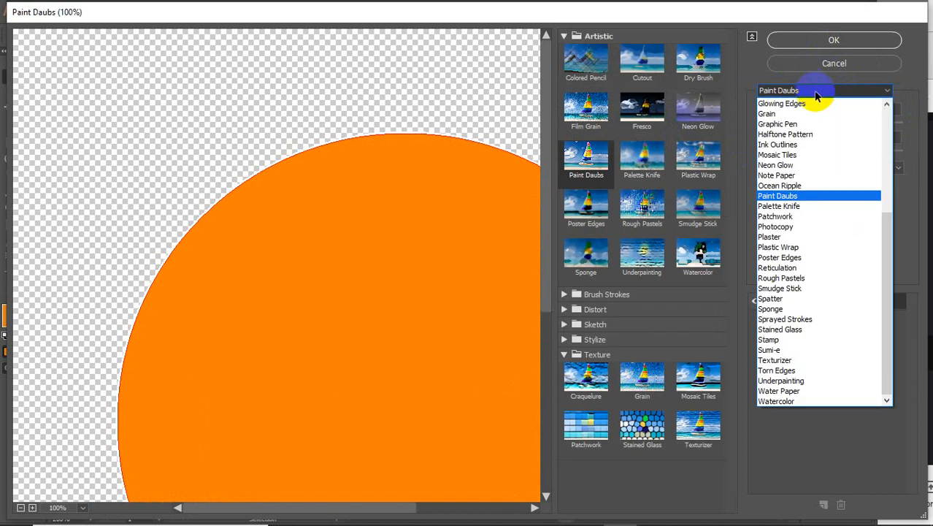
left_click(794, 168)
left_click(806, 91)
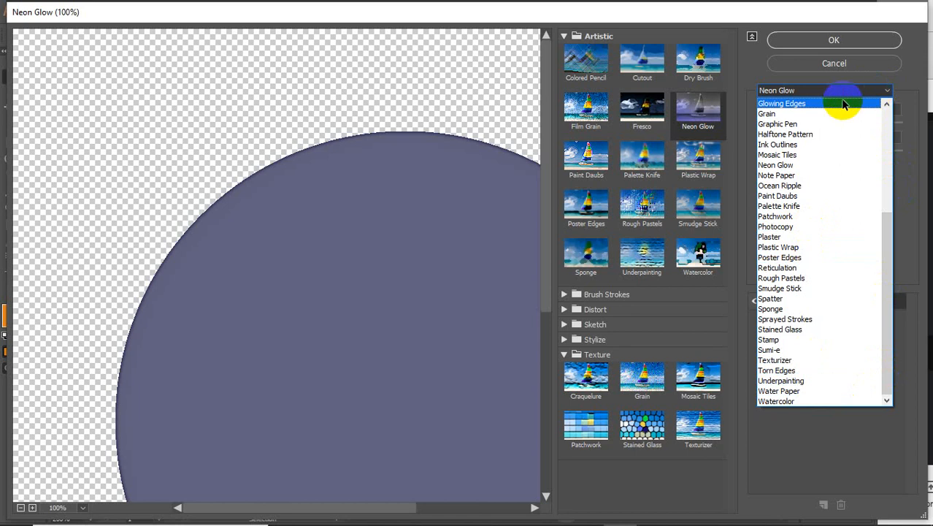
Switch back to Stained Glass with Cell Size 21, Border Thickness 3 and Light Intensity 5
left_click(641, 427)
left_click(644, 428)
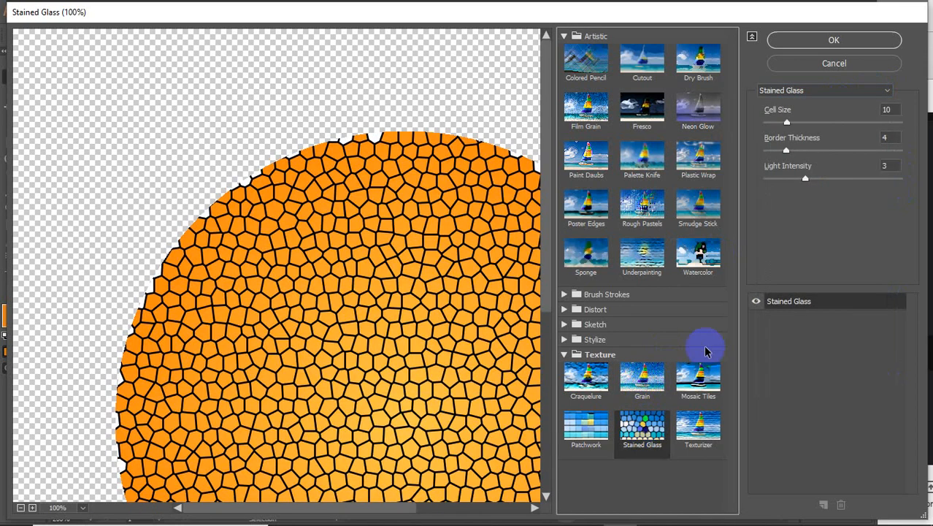
left_click_drag(787, 122, 790, 122)
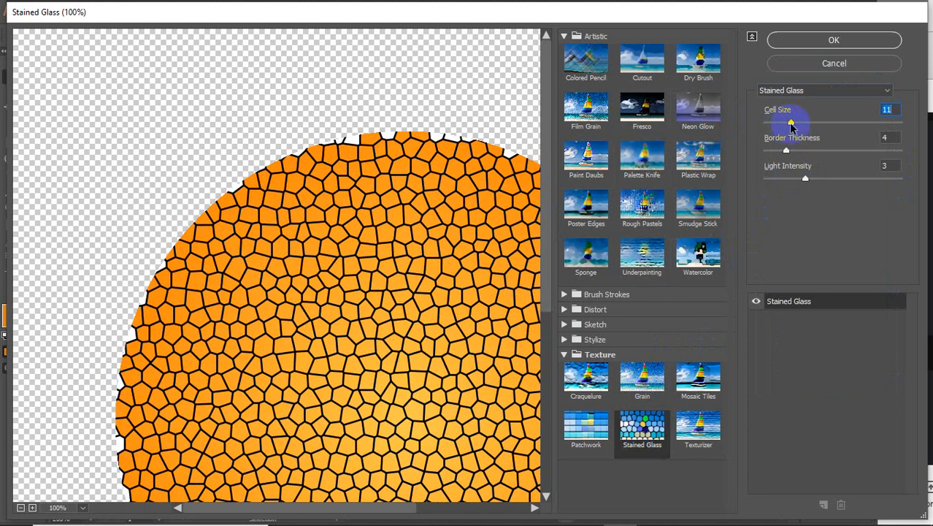
left_click_drag(791, 123, 809, 151)
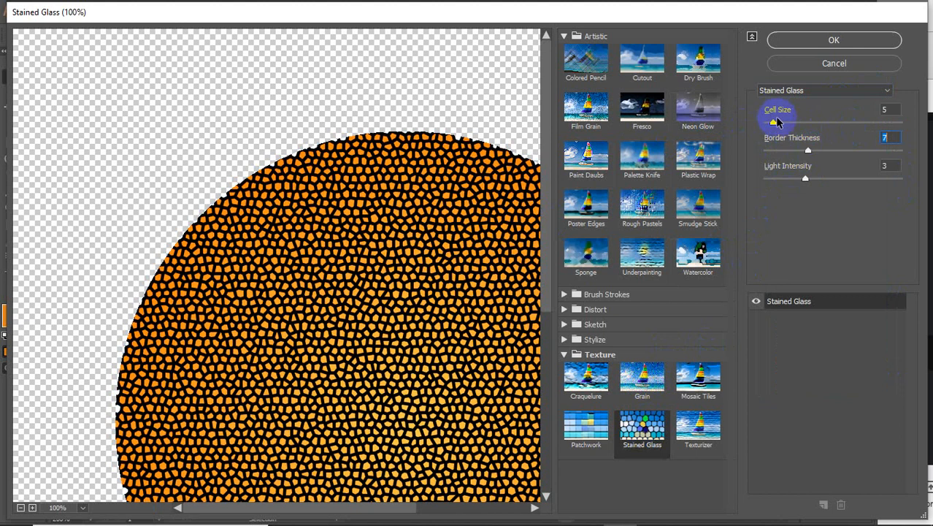
left_click_drag(773, 124, 819, 122)
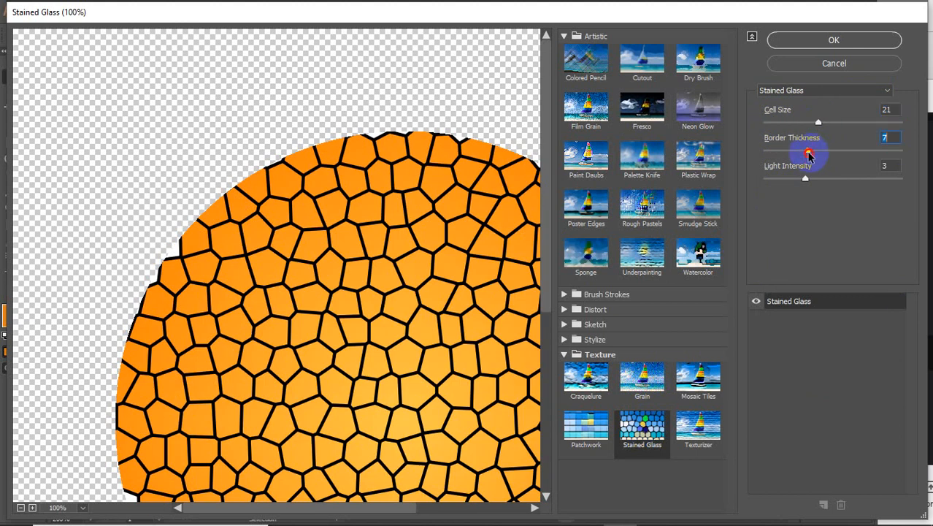
left_click_drag(808, 153, 775, 149)
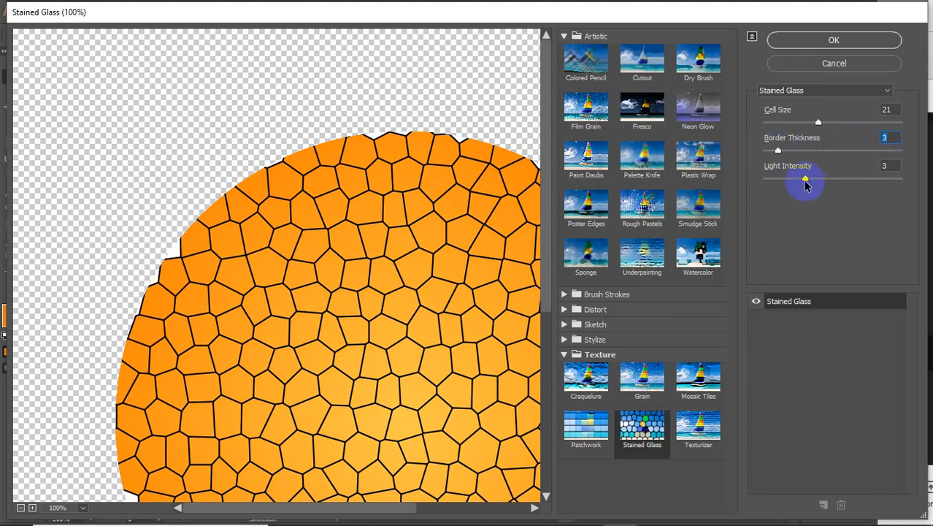
left_click_drag(808, 182, 829, 179)
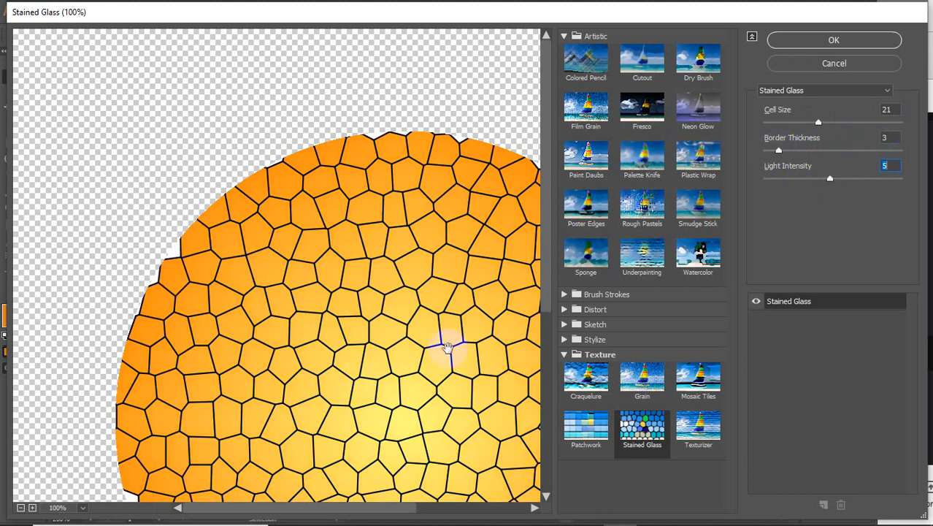
Reduce the Stained Glass settings to Light Intensity 0, Border Thickness 1 and Cell Size 2
left_click_drag(448, 345, 299, 218)
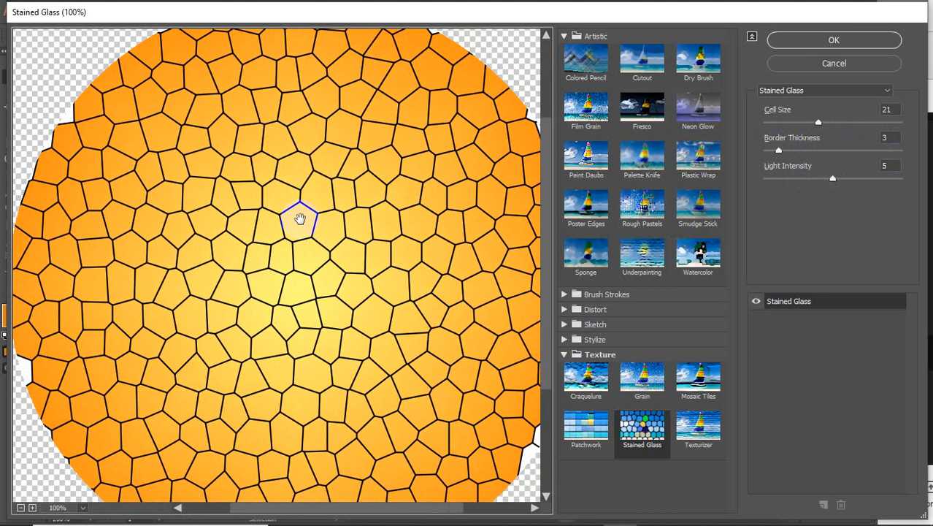
scroll(300, 219, "down", 3)
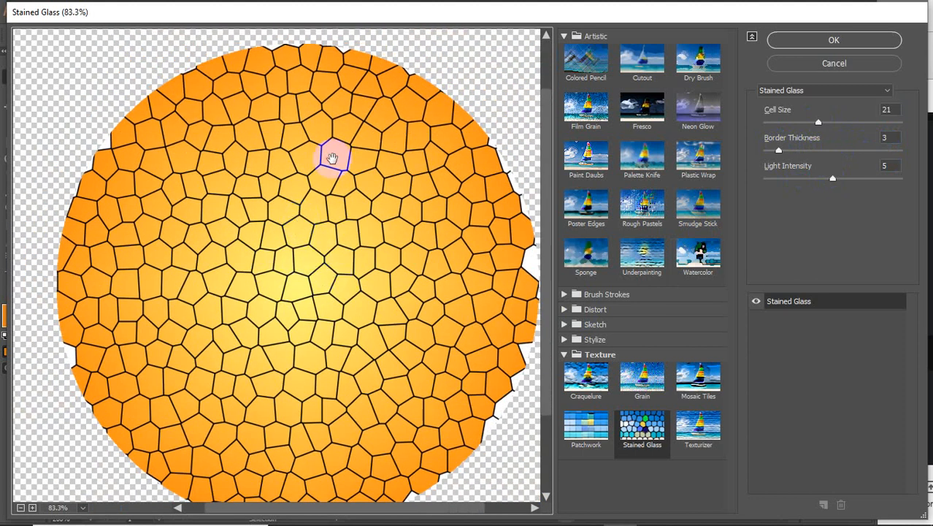
left_click_drag(833, 183, 782, 178)
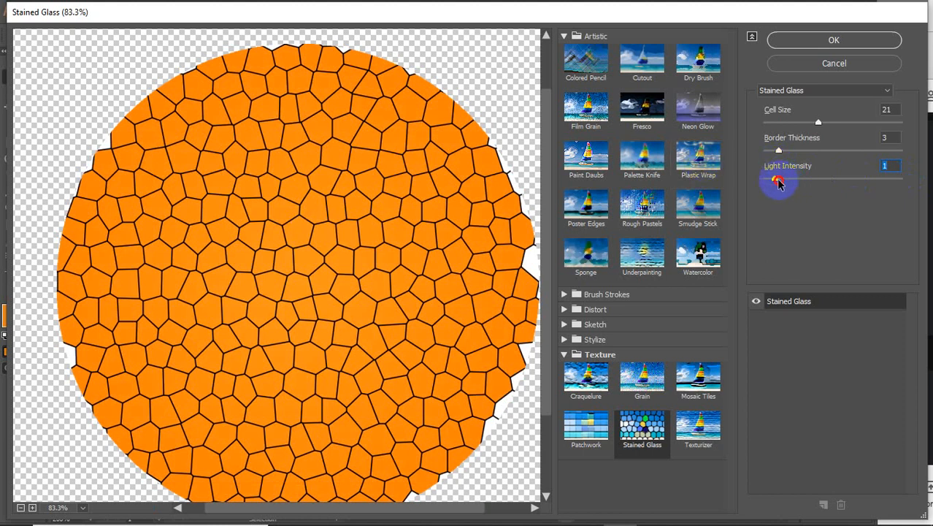
left_click_drag(778, 184, 765, 151)
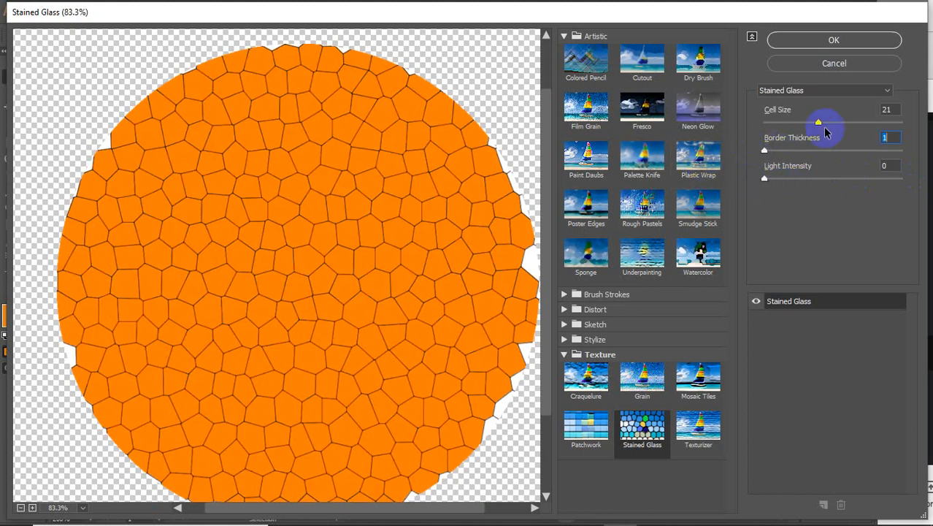
left_click_drag(818, 123, 740, 116)
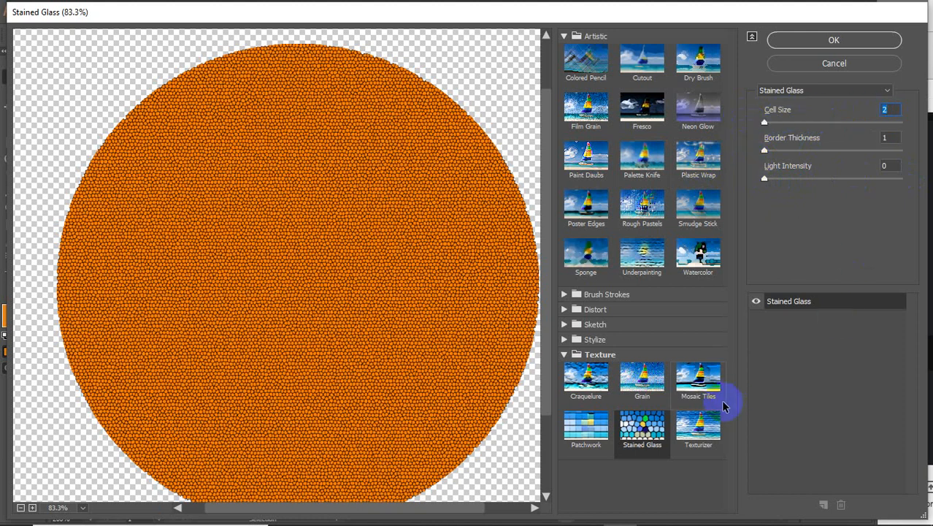
Switch to the Craquelure filter and set Crack Spacing to 59, keeping Crack Depth at 6
left_click(587, 380)
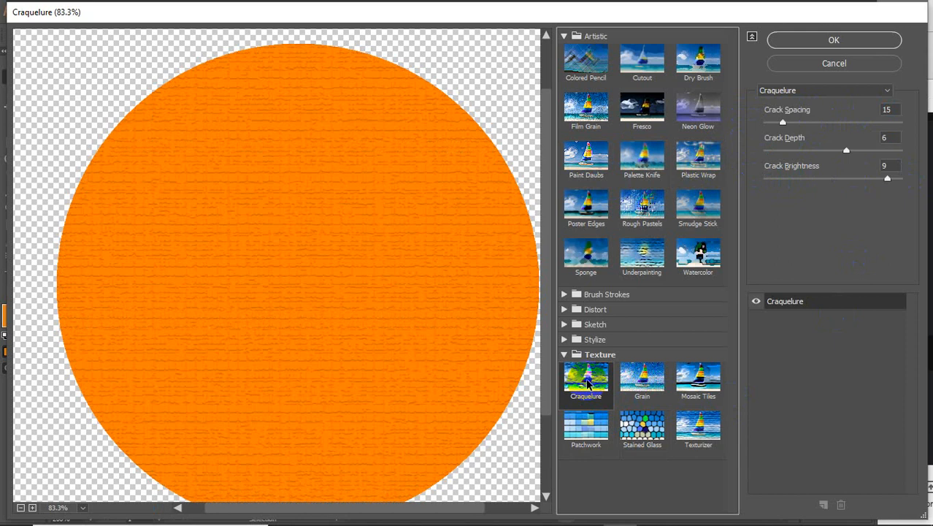
left_click_drag(782, 122, 844, 152)
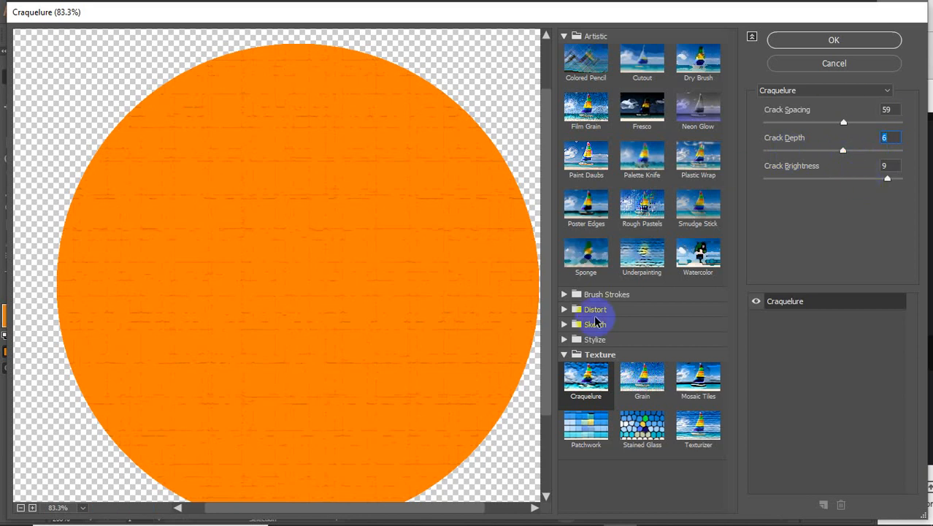
Collapse the Texture category and switch to the Glowing Edges filter from the Stylize category
left_click(565, 355)
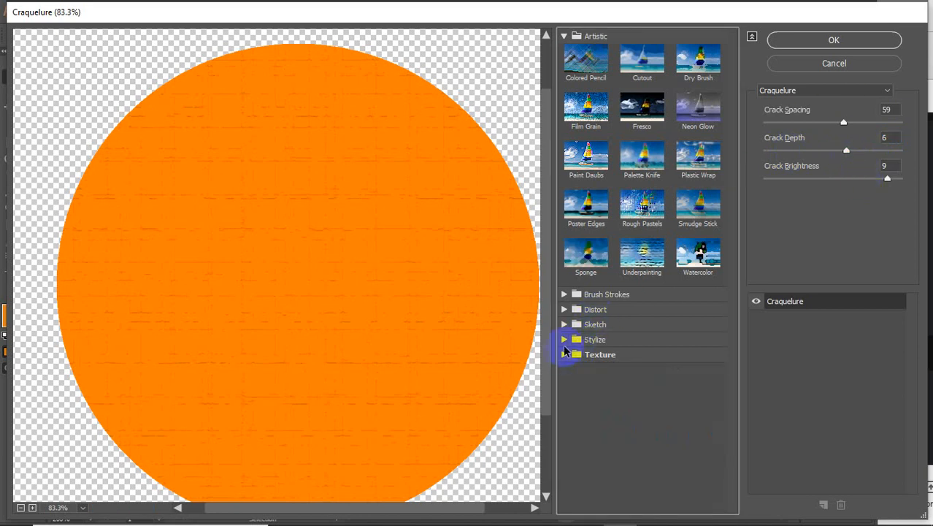
left_click(565, 341)
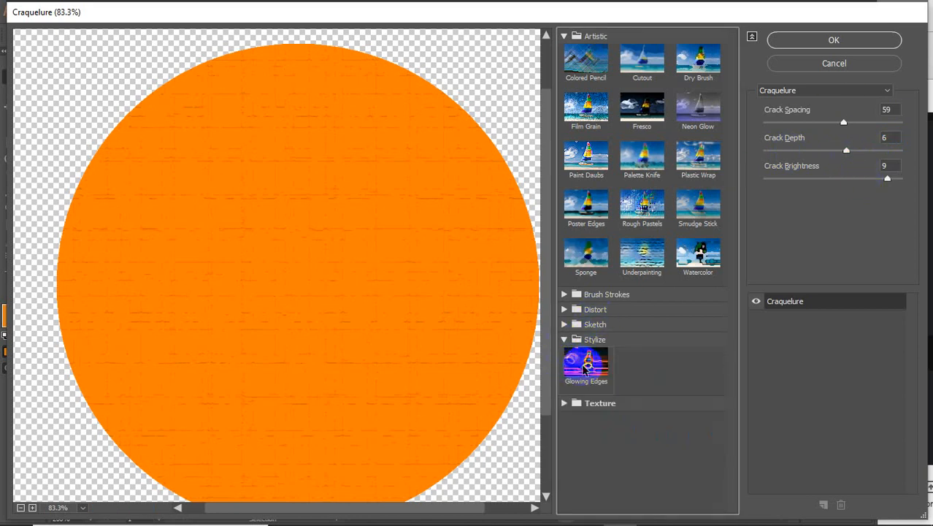
left_click(584, 365)
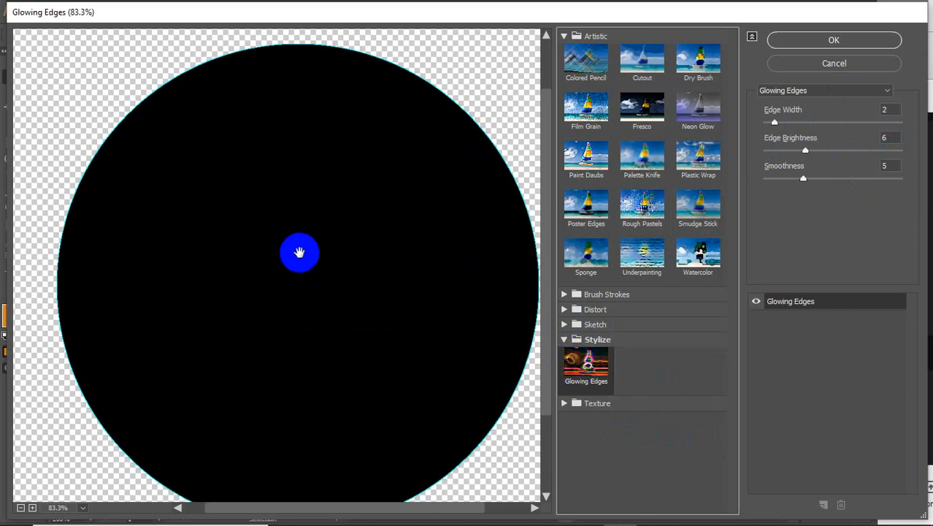
Set Glowing Edges to Edge Width 3, Edge Brightness 11 and Smoothness 5 while checking the circle's outline
left_click(491, 134, "ctrl")
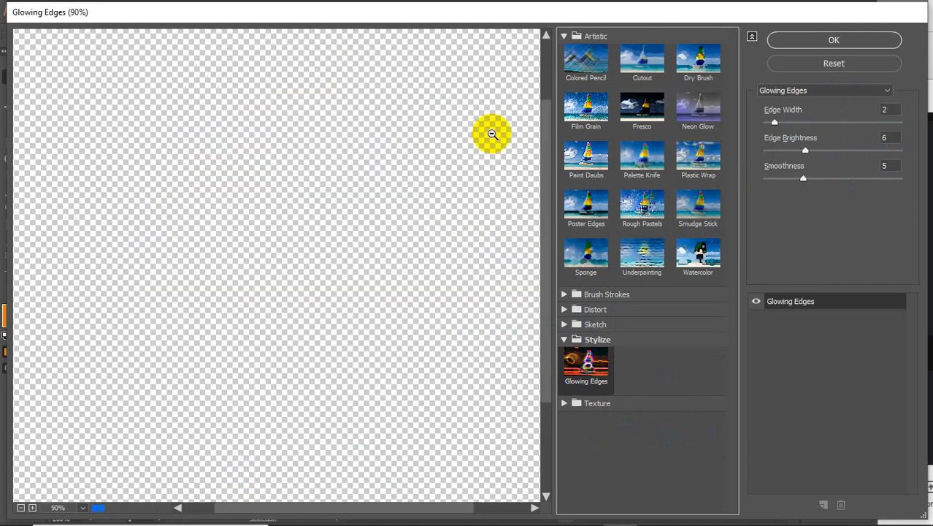
left_click(502, 69, "ctrl")
left_click(500, 67, "ctrl")
left_click_drag(500, 66, 338, 306)
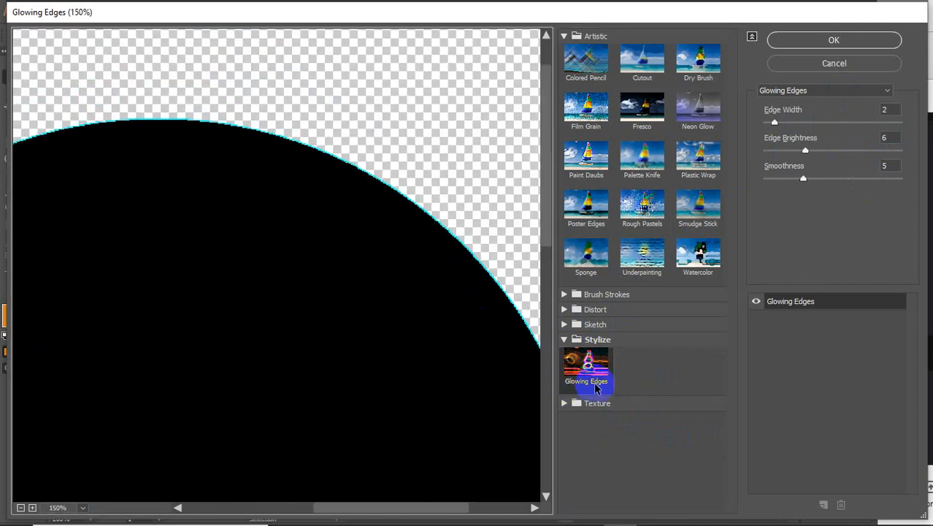
scroll(417, 219, "up", 14)
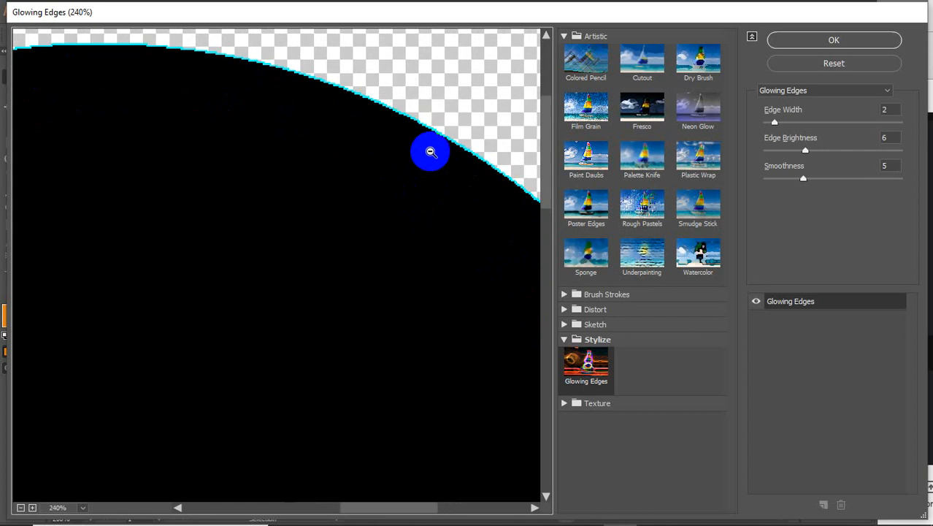
left_click_drag(433, 136, 386, 249)
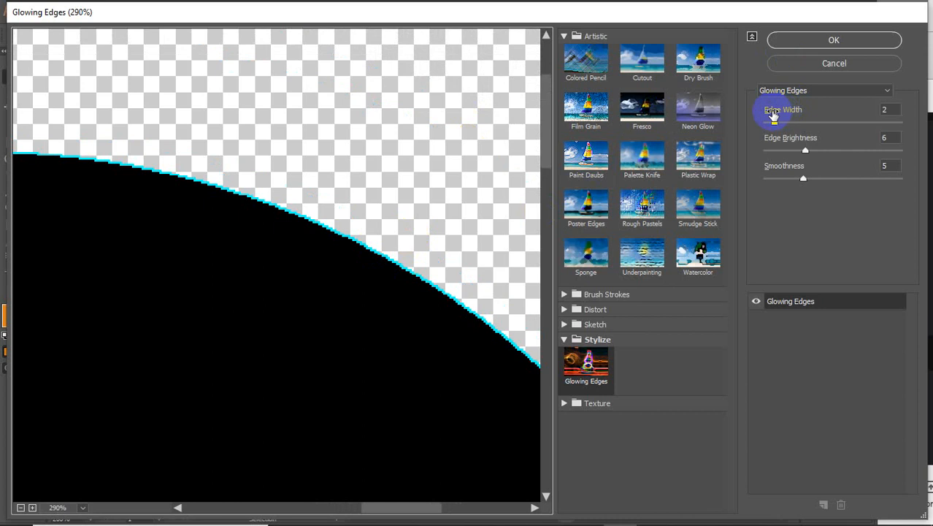
mouse_move(781, 124)
left_mouse_down()
mouse_move(882, 120)
mouse_move(783, 124)
left_mouse_up()
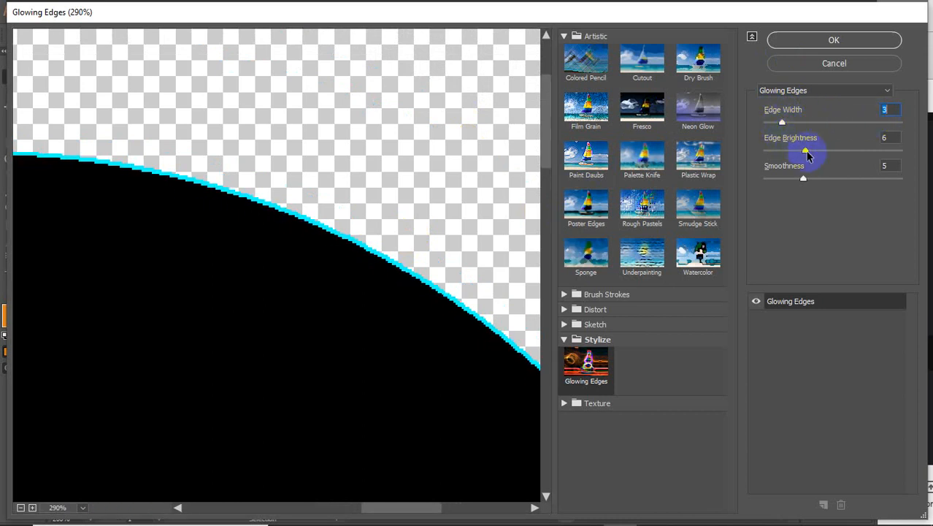
left_click_drag(807, 153, 842, 151)
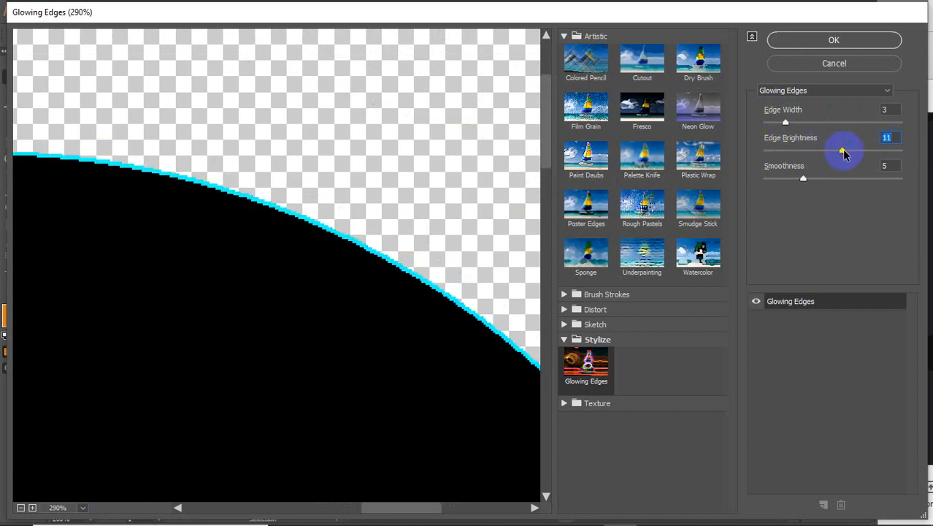
mouse_move(809, 180)
left_mouse_down()
mouse_move(892, 180)
mouse_move(800, 180)
left_mouse_up()
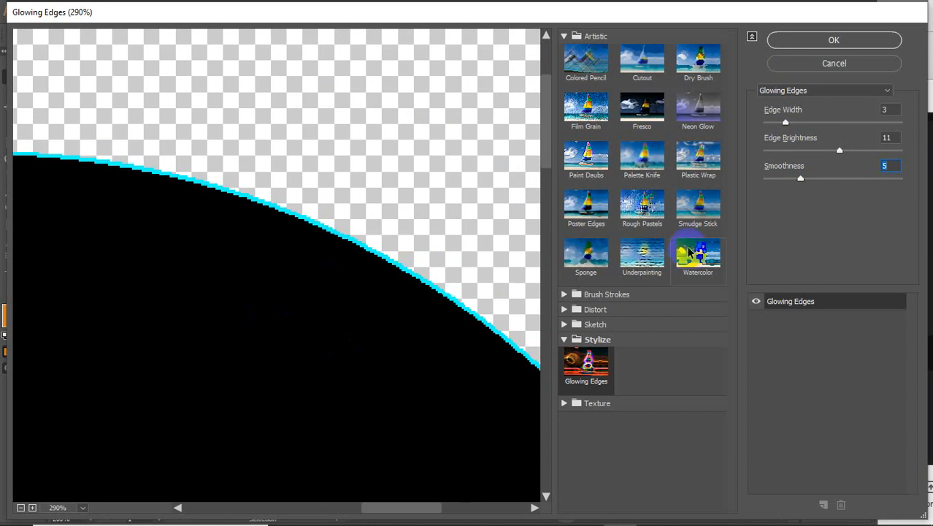
Collapse the Stylize category, expand the Sketch category and switch to the Bas Relief filter
left_click(563, 339)
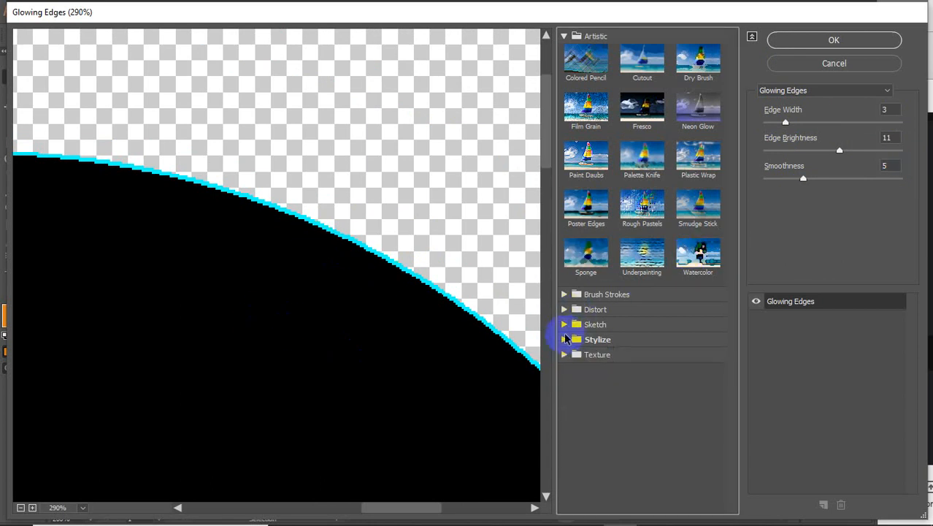
left_click(564, 324)
left_click(393, 327, "alt")
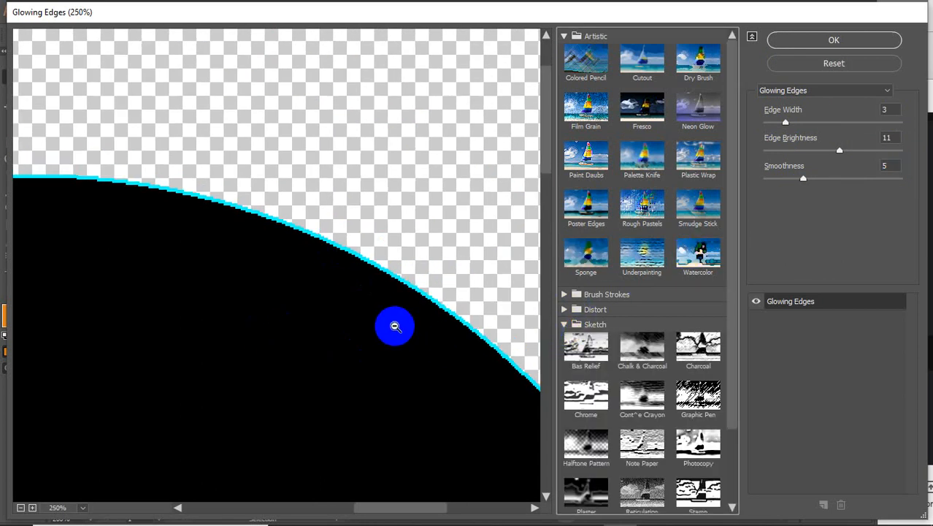
left_click(394, 327, "alt")
left_click(395, 327, "alt")
left_click(394, 326, "alt")
left_click_drag(388, 327, 415, 250)
left_click(414, 251, "alt")
left_click(415, 250, "alt")
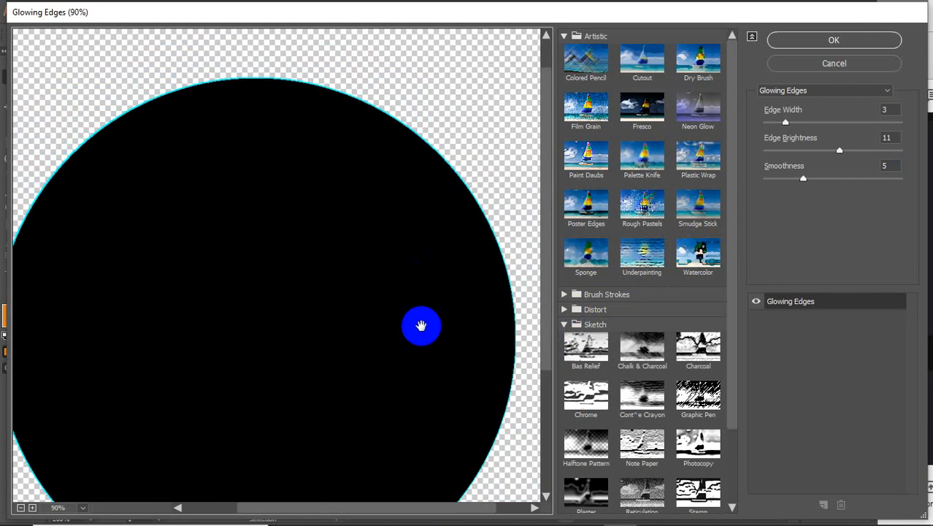
left_click_drag(421, 327, 463, 297)
left_click(586, 348)
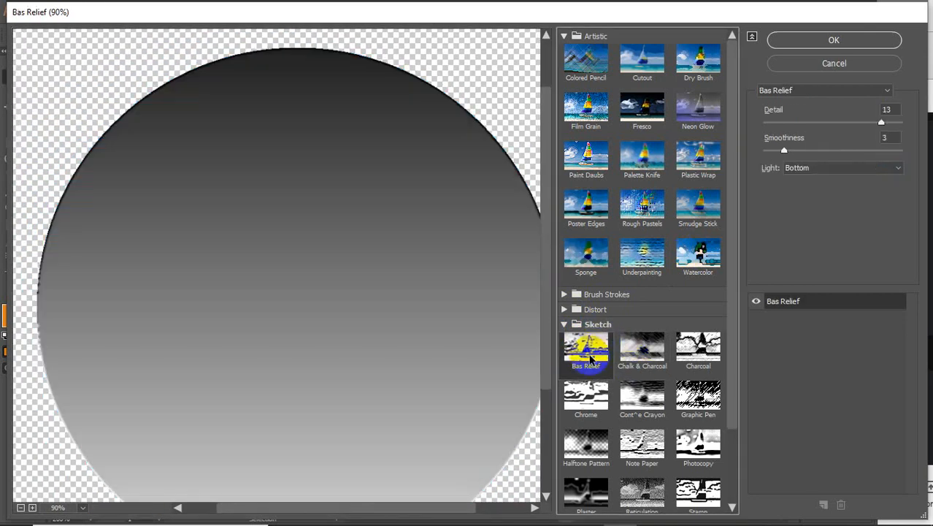
Preview the Chalk & Charcoal, Charcoal, Conté Crayon and Graphic Pen filters from the Sketch category on the circle
left_click(642, 354)
left_click(686, 349)
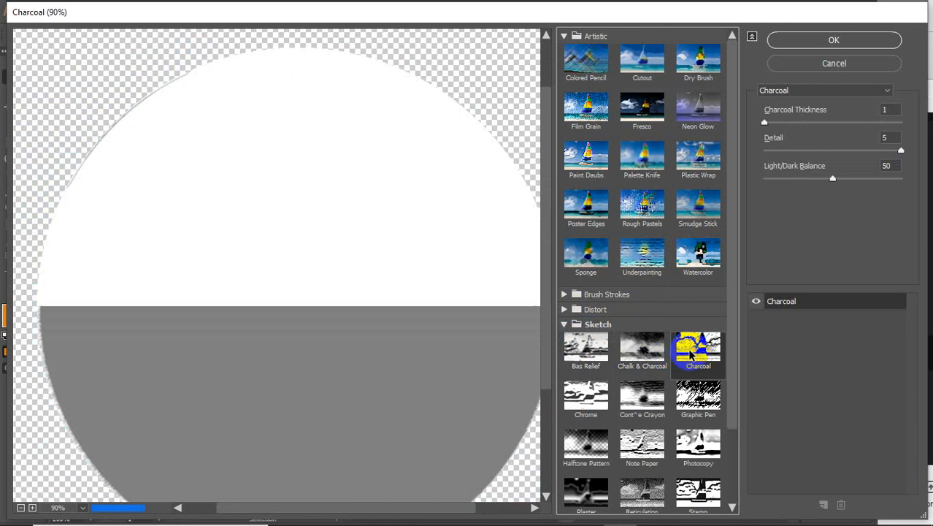
left_click(649, 400)
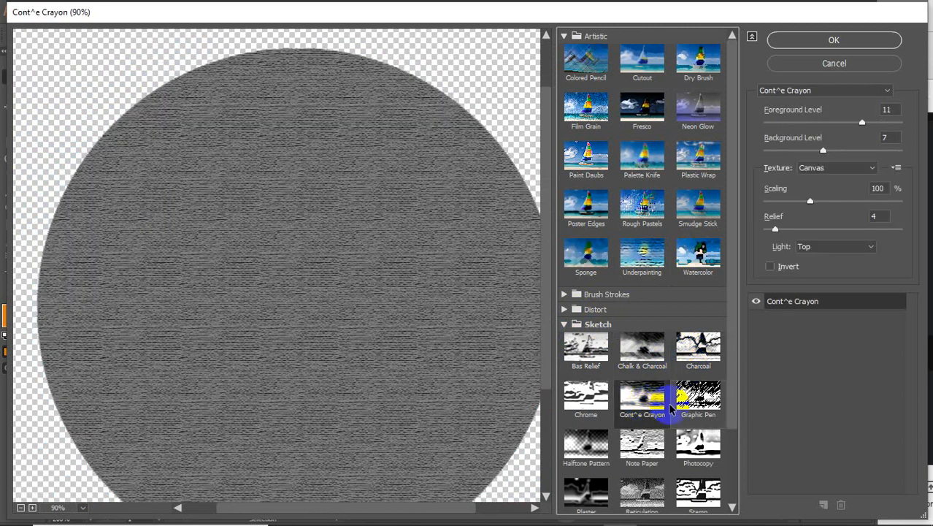
left_click(705, 403)
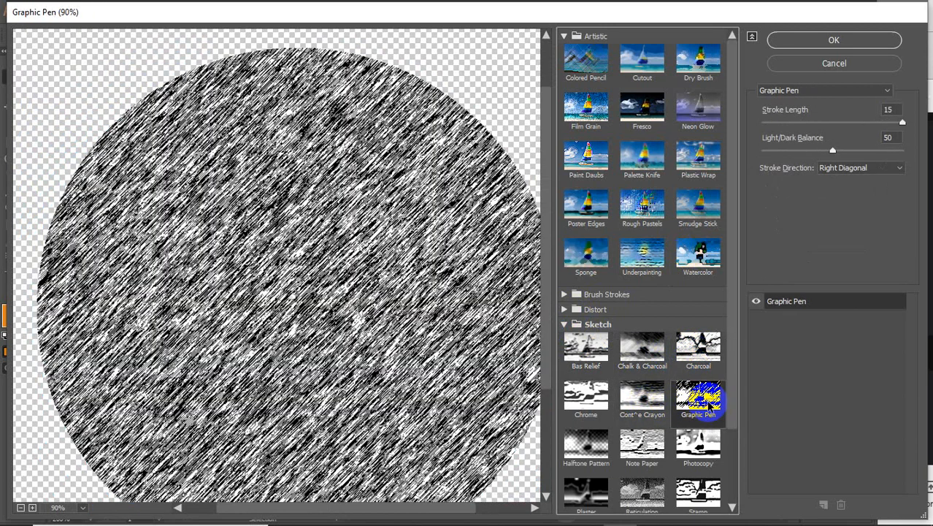
Preview the Plaster, Reticulation, Stamp and Torn Edges sketch filters on the circle, and return to Graphic Pen
scroll(643, 409, "down", 2)
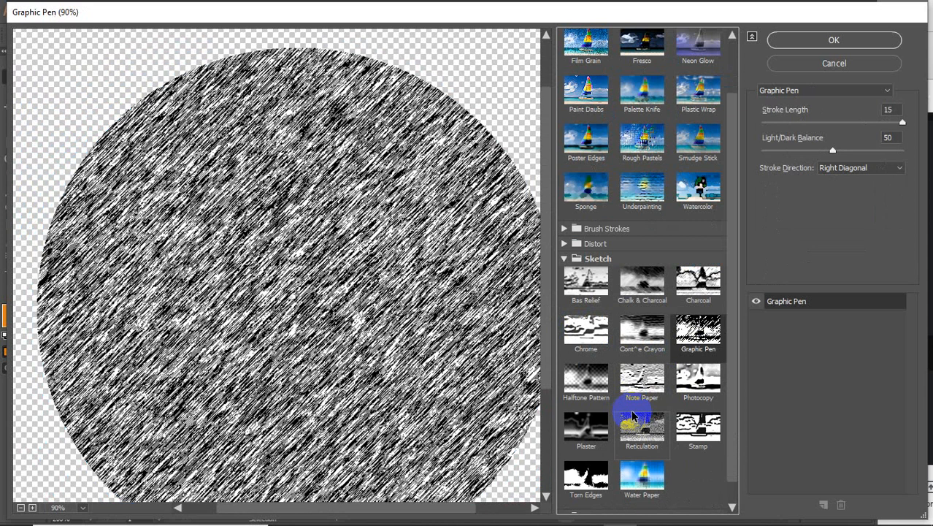
left_click(574, 427)
left_click(642, 428)
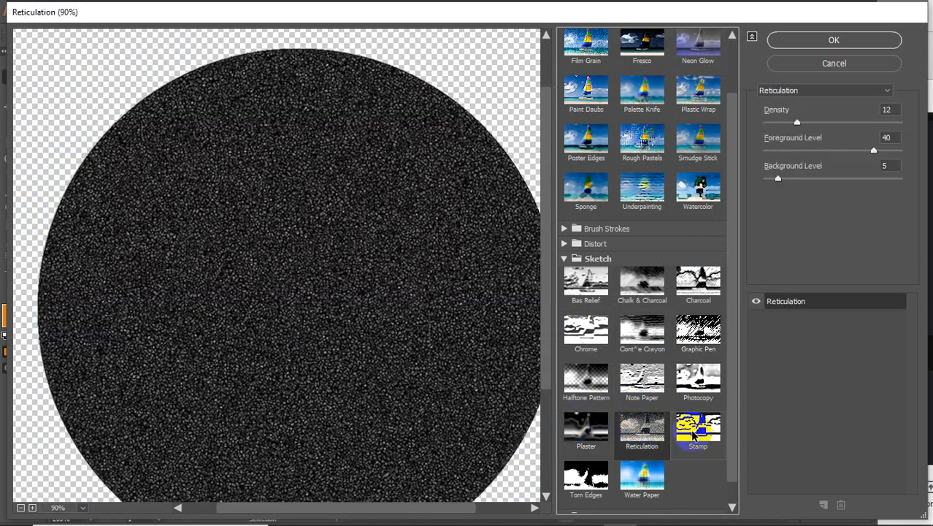
left_click(698, 427)
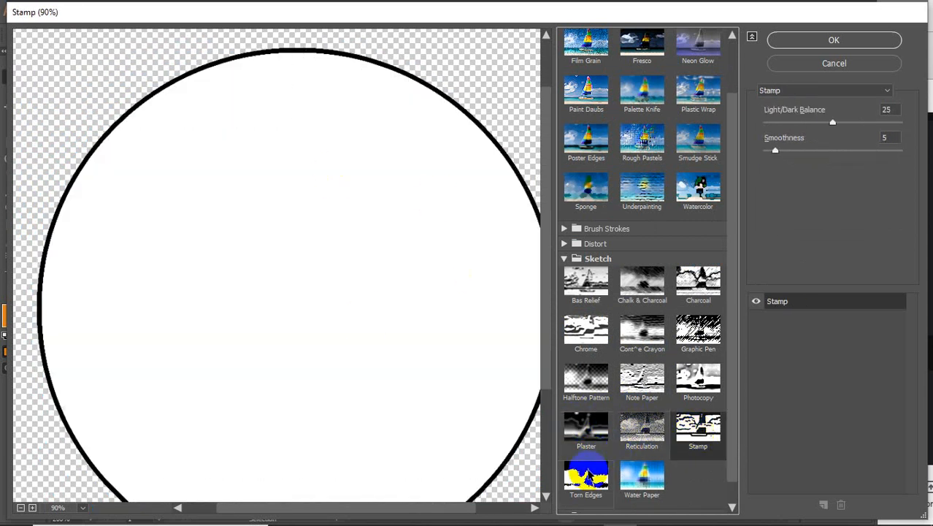
left_click(586, 476)
left_click(706, 348)
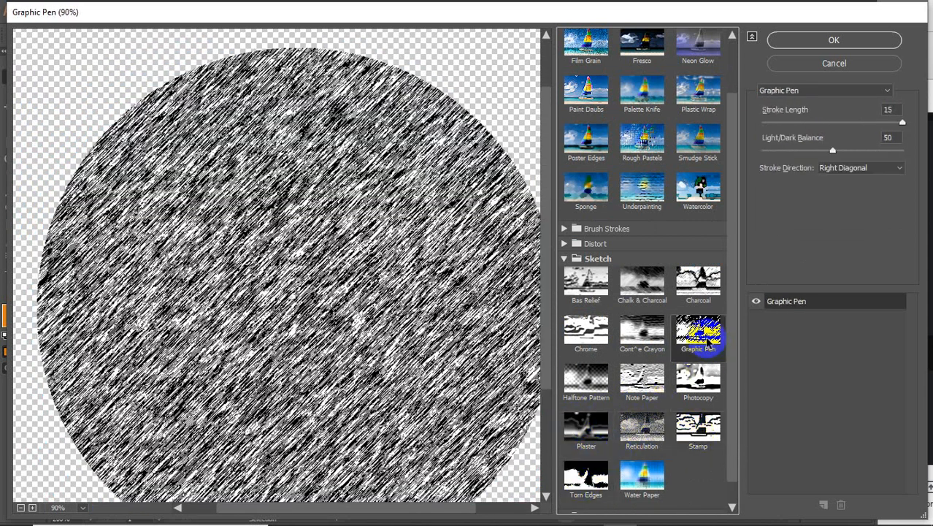
Collapse the Sketch and Artistic categories, and switch to the Diffuse Glow filter from the Distort category
left_click(566, 260)
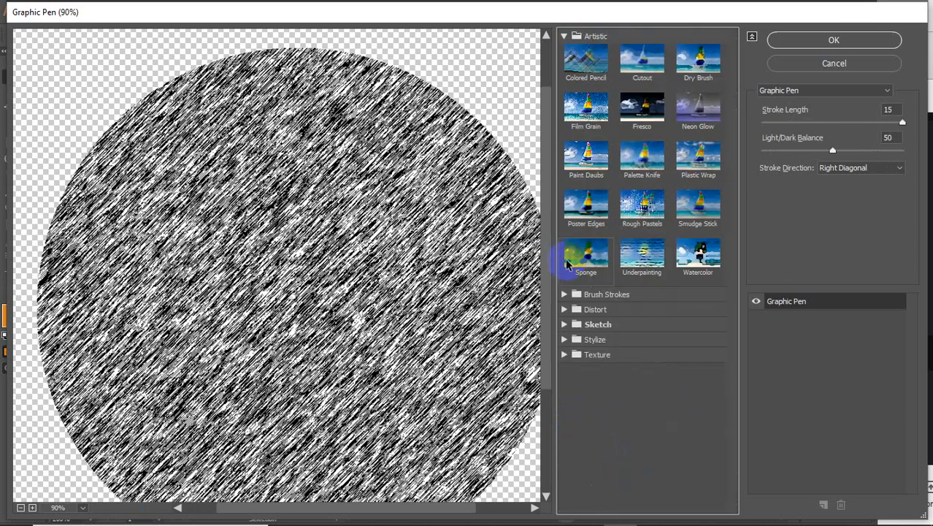
left_click(564, 35)
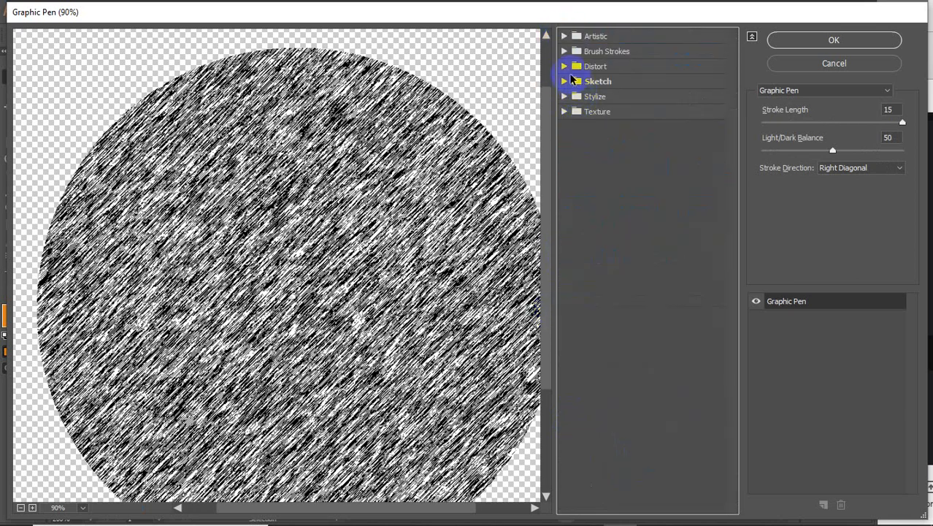
left_click(565, 66)
left_click(587, 89)
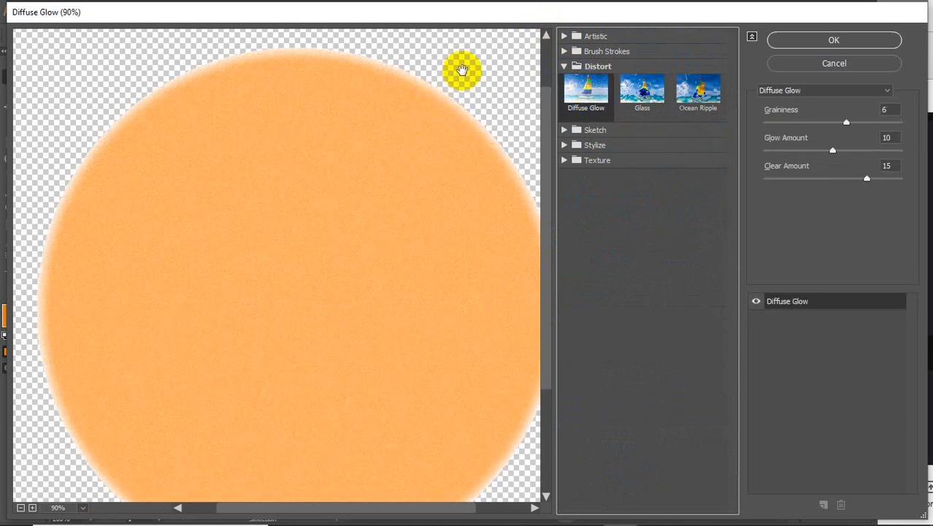
left_click(399, 139)
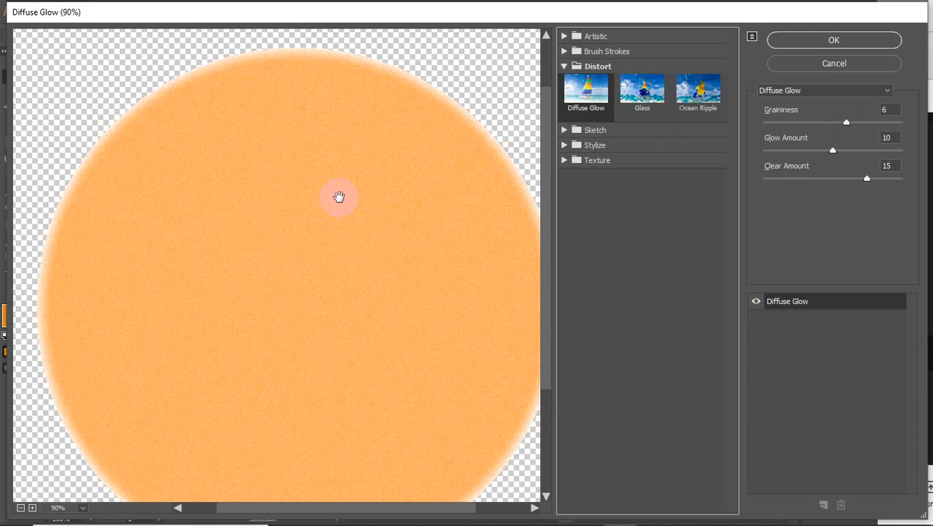
Set Diffuse Glow to Graininess 5 and Glow Amount 9, trying Clear Amount at 0 before setting it to 17
left_click_drag(846, 122, 826, 151)
left_click(867, 180)
left_click_drag(867, 180, 714, 195)
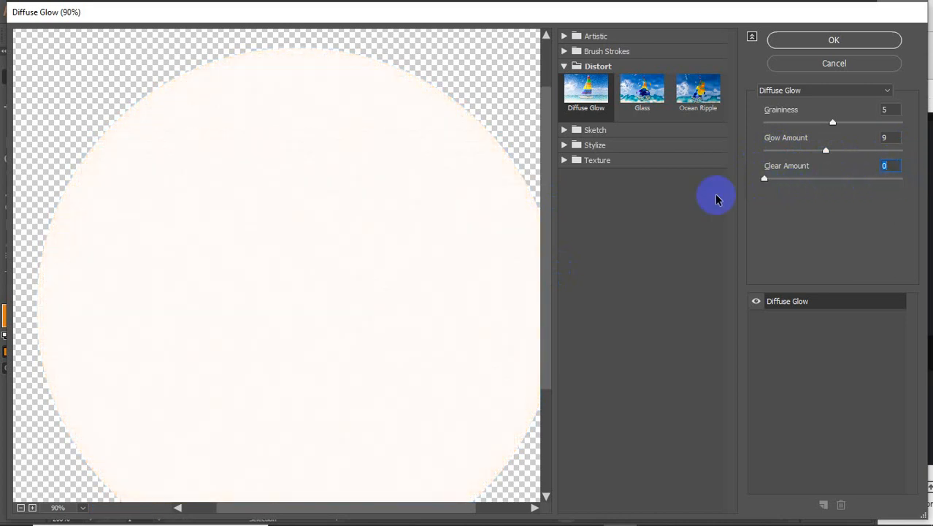
left_click_drag(764, 182, 879, 179)
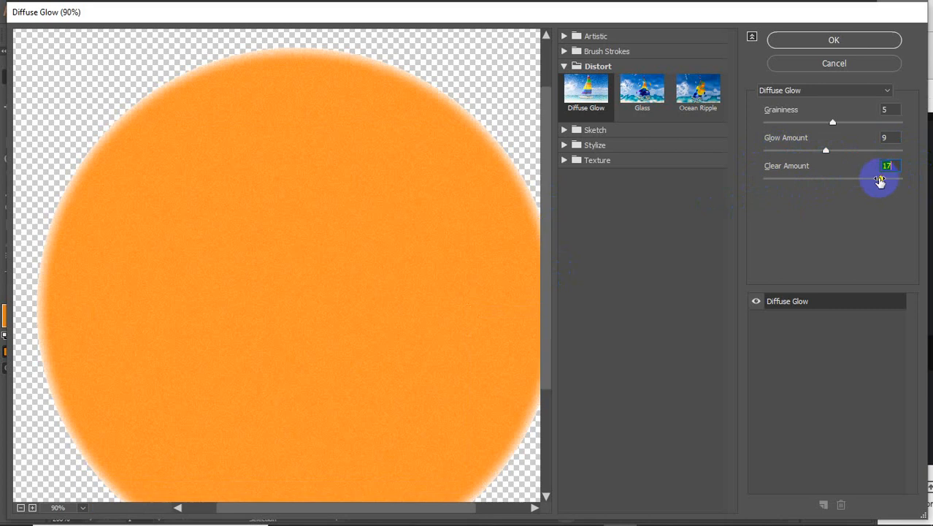
Collapse the Distort category, expand Brush Strokes and preview the Ink Outlines filter on the circle
left_click(564, 66)
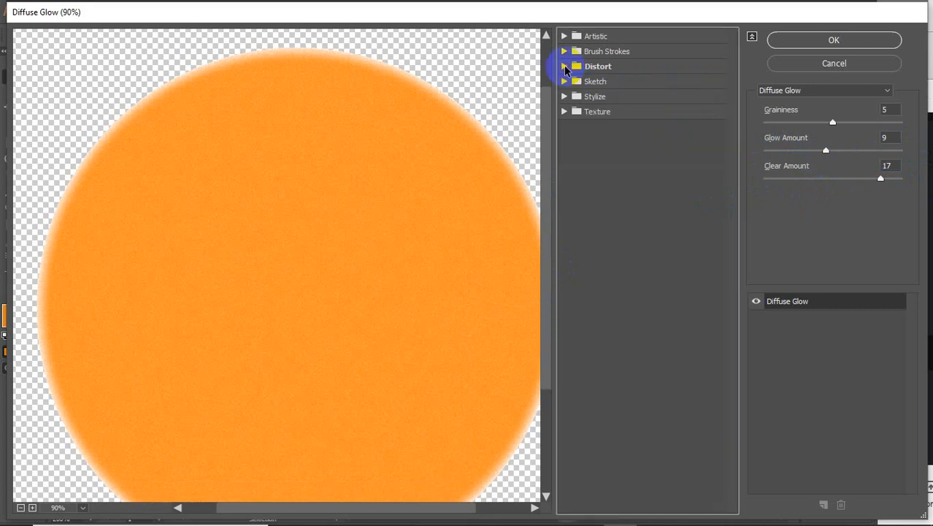
left_click(563, 52)
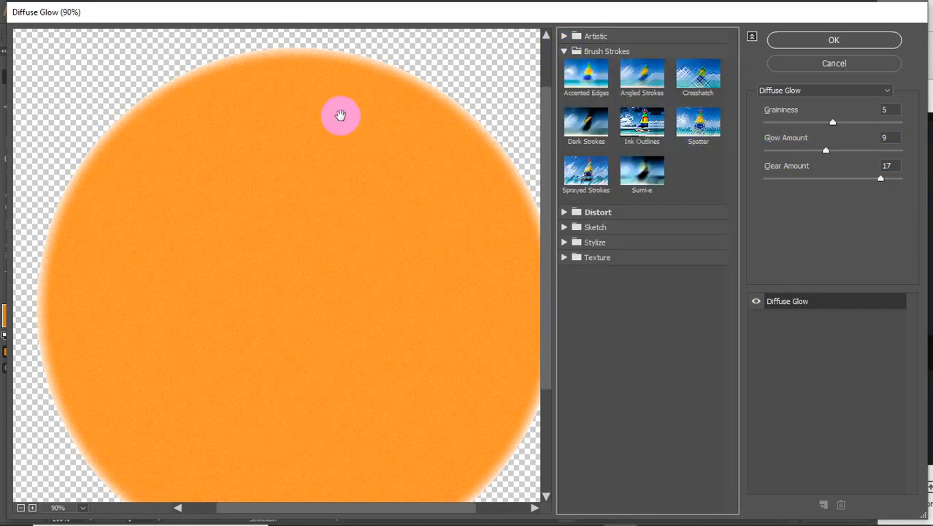
left_click(643, 124)
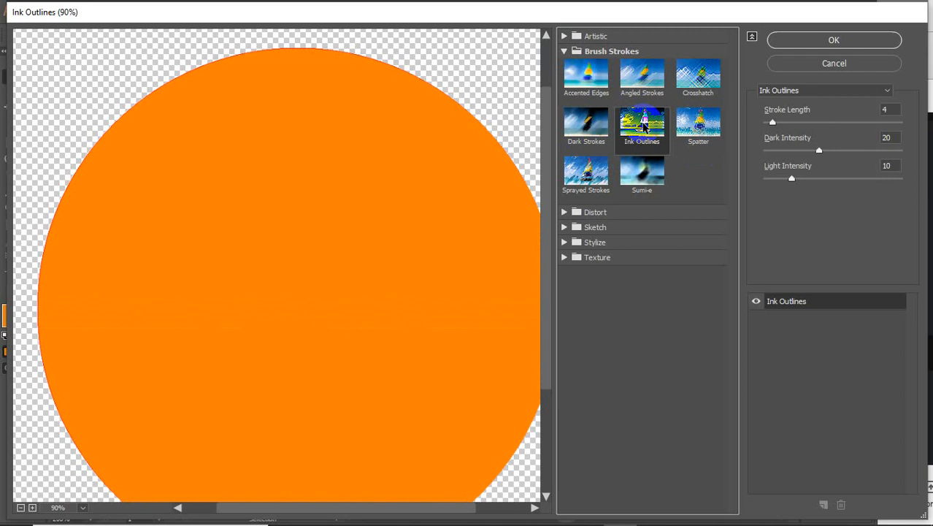
Switch to the Spatter filter and examine the circle's upper-right edge at 190% preview magnification
left_click(694, 128)
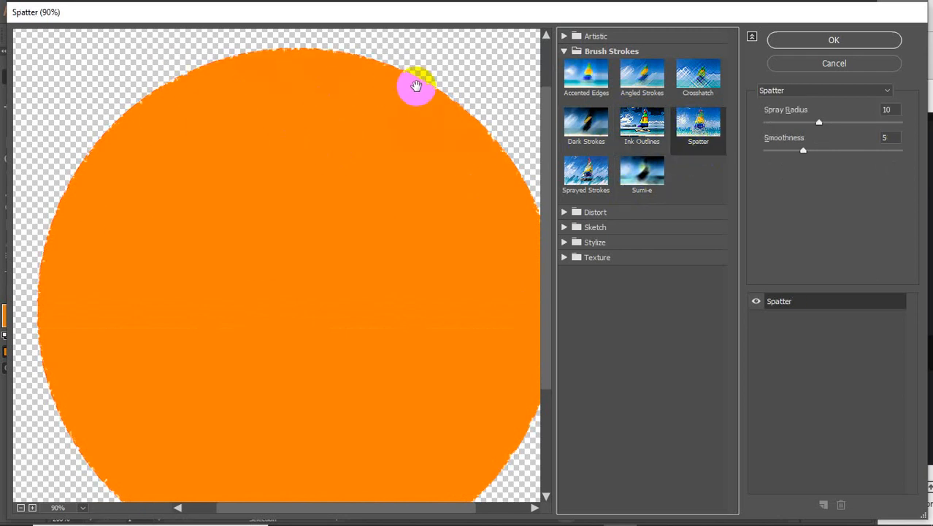
left_click(469, 92, "ctrl")
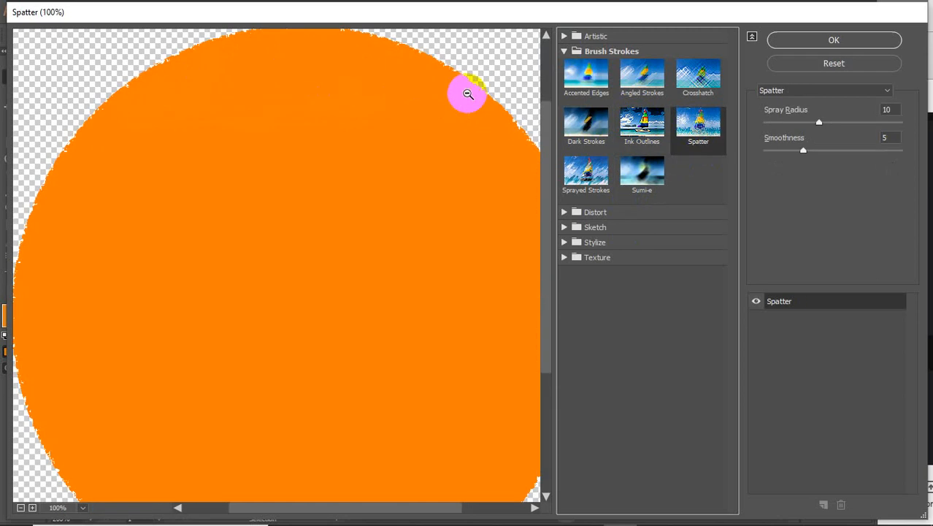
left_click(468, 92, "ctrl")
left_click_drag(471, 98, 344, 310)
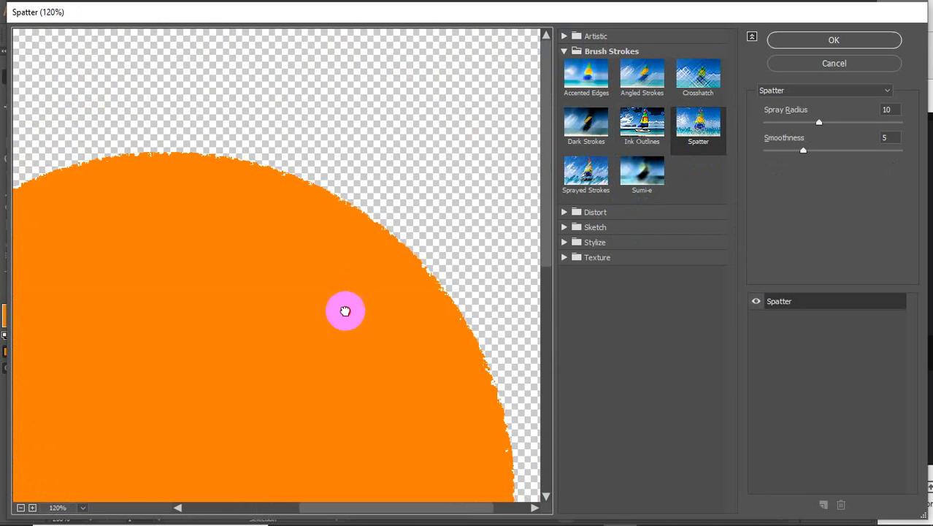
left_click(359, 169, "ctrl")
left_click(359, 175, "ctrl")
left_click_drag(368, 198, 380, 252)
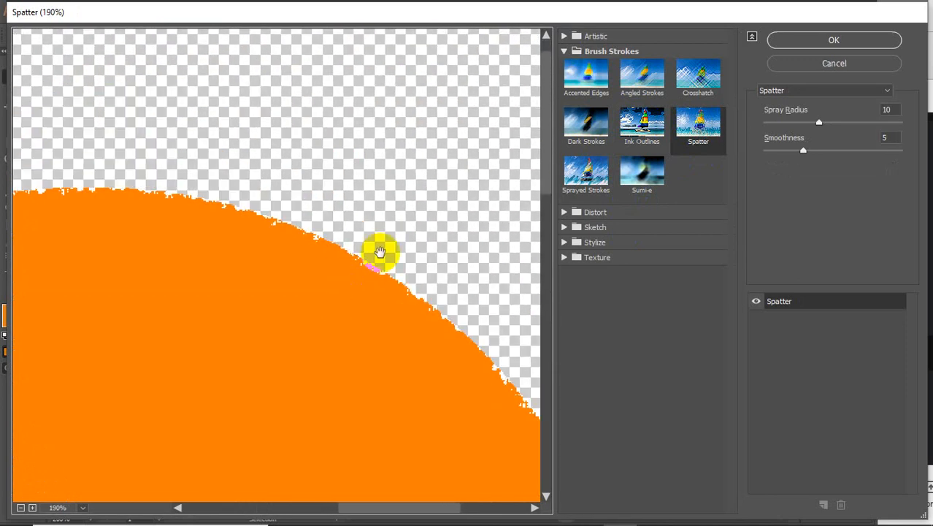
Compare the circle's edge with the Accented Edges, Angled Strokes and Crosshatch brush stroke filters
left_click(589, 87)
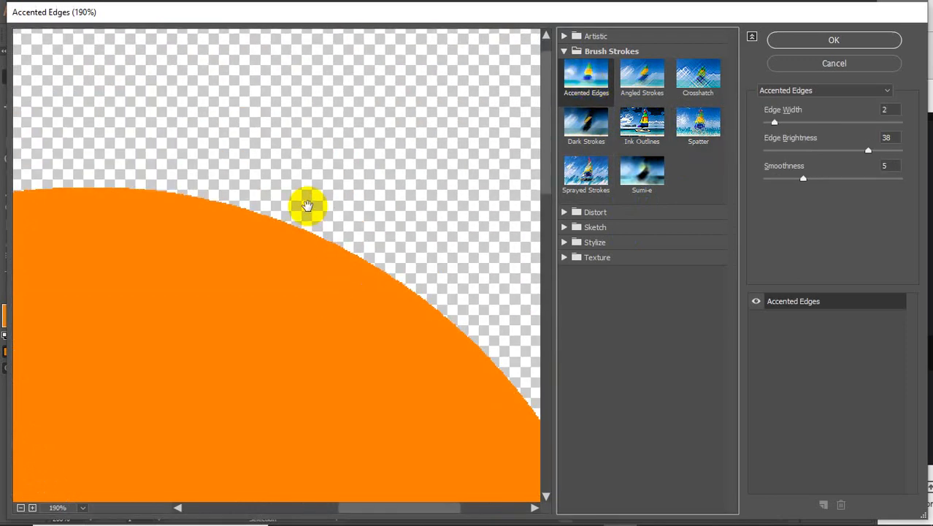
left_click(642, 75)
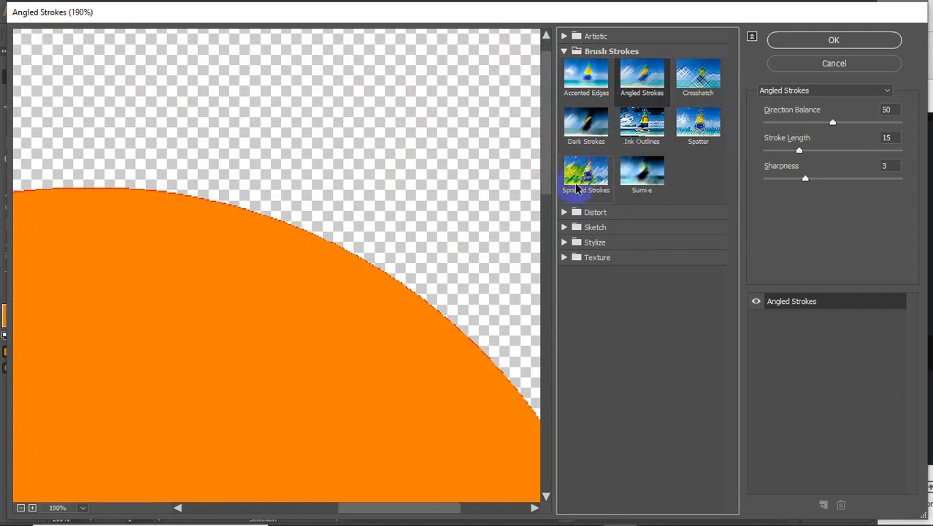
left_click(698, 76)
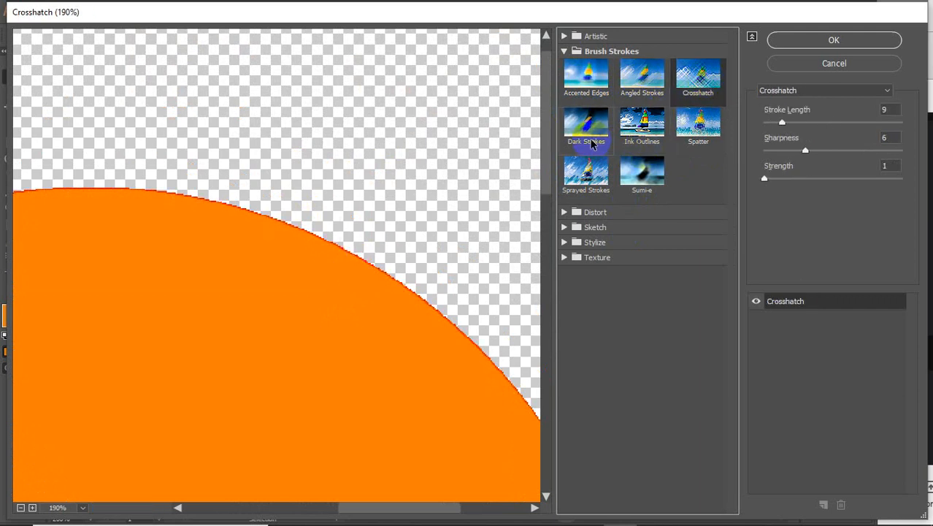
Switch to the Sprayed Strokes filter and set Spray Radius to 25 and Stroke Length to 20
left_click(587, 173)
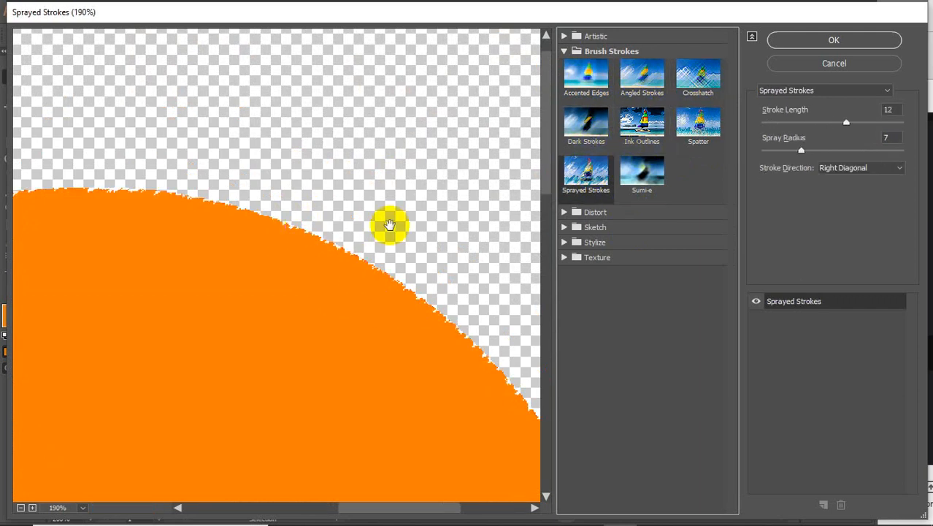
left_click_drag(801, 150, 903, 150)
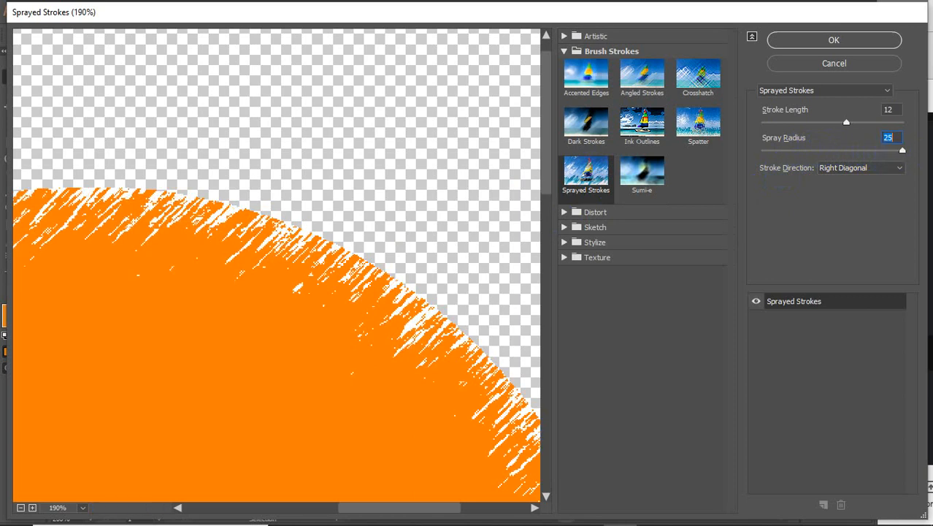
left_click_drag(846, 122, 930, 125)
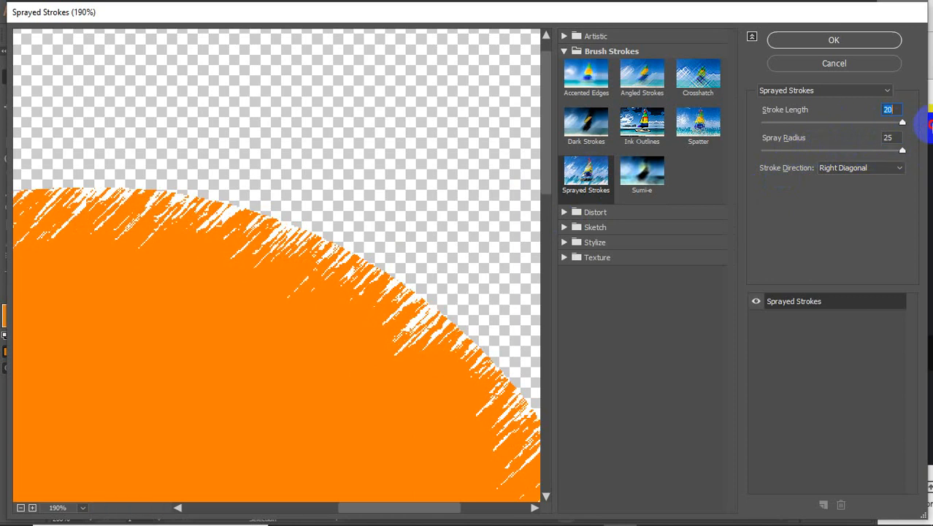
Switch back to the Spatter filter and set Smoothness to 15 and Spray Radius to 25
left_click(683, 145)
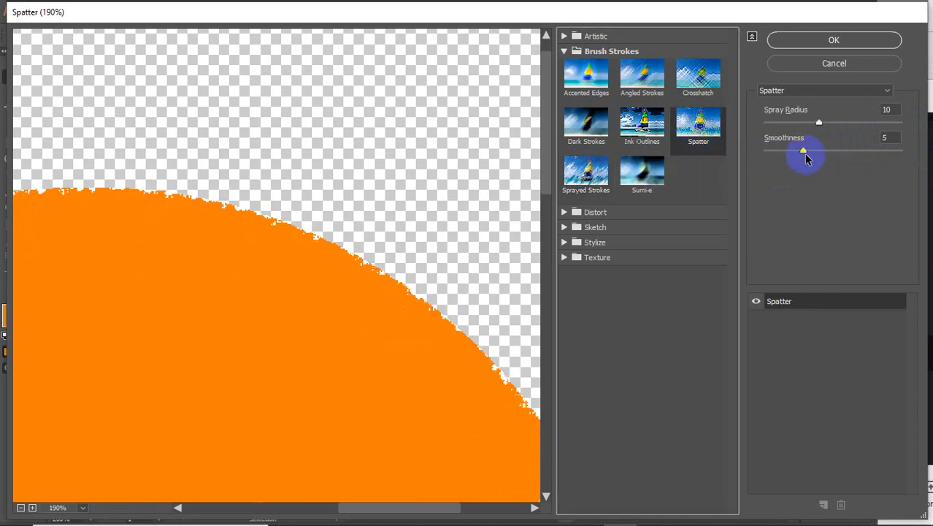
left_click_drag(802, 150, 929, 155)
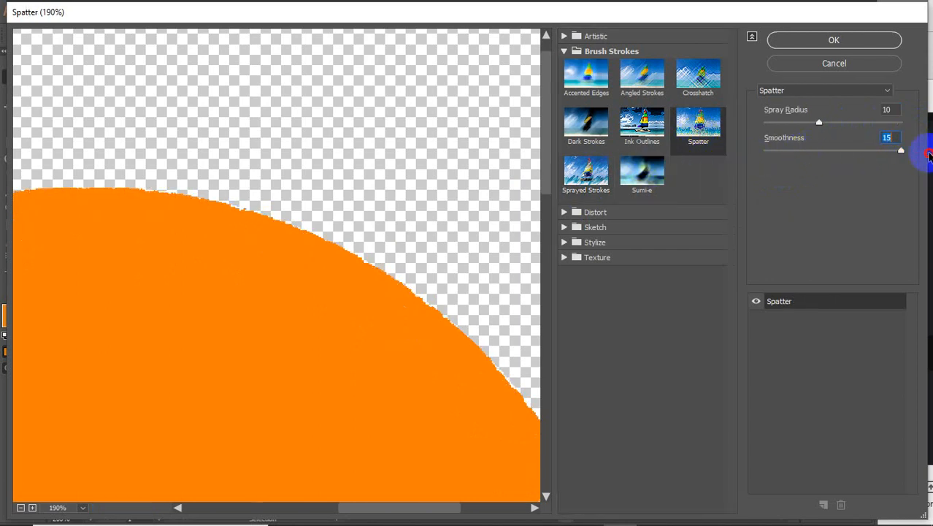
left_click_drag(818, 121, 927, 122)
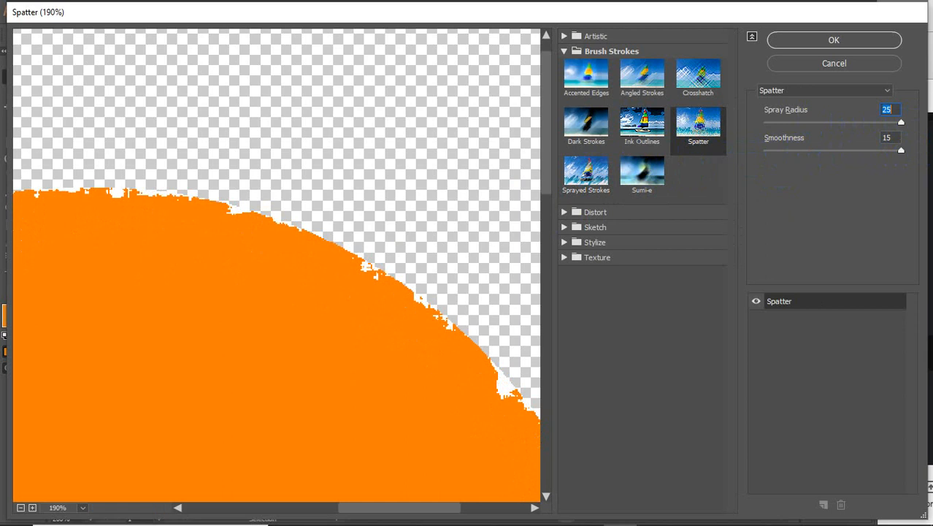
Return to the Sprayed Strokes filter and examine its effect on the whole circle at 63.3% preview magnification
left_click(590, 172)
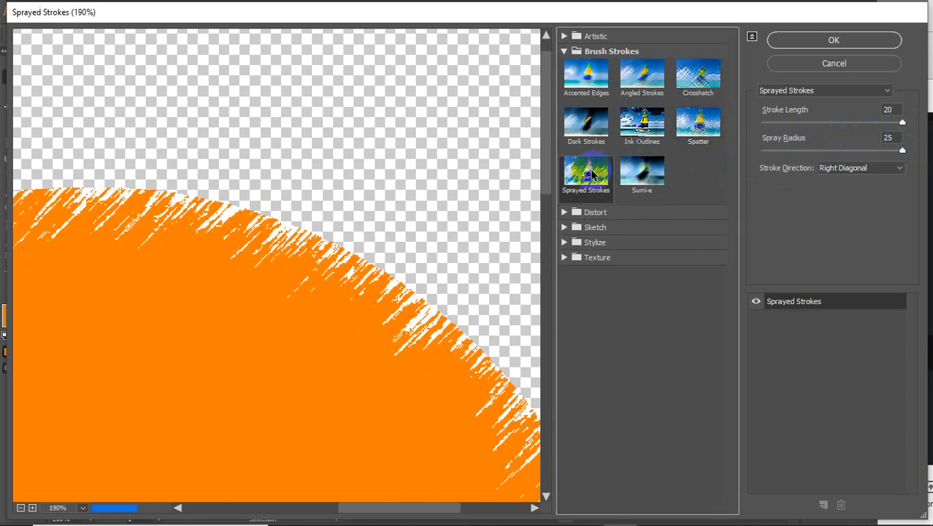
left_click(320, 357, "alt")
left_click(319, 357, "alt")
left_click(319, 357, "alt")
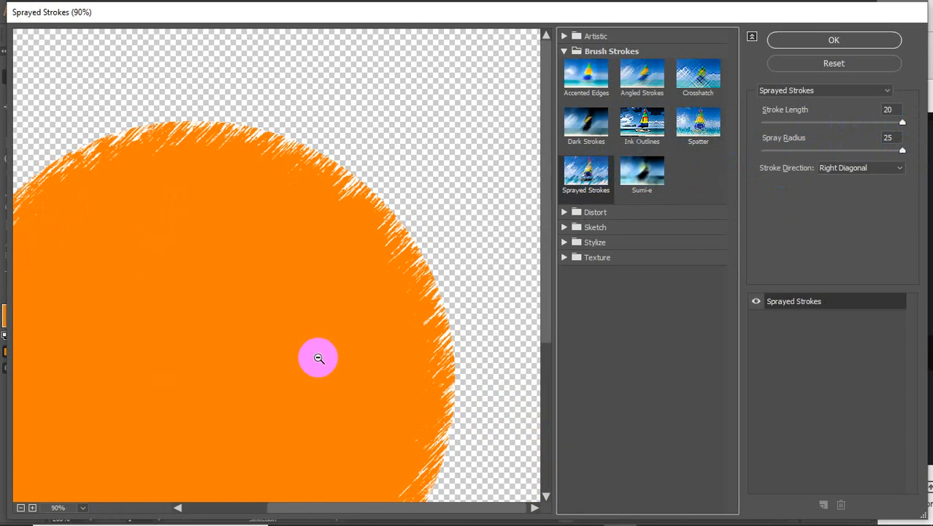
left_click(319, 358, "alt")
left_click(319, 358, "alt")
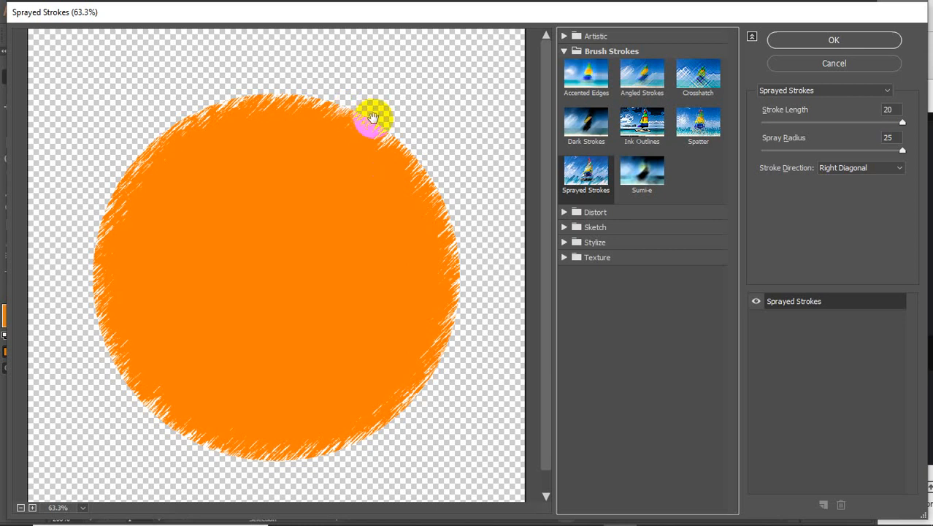
Collapse the Brush Strokes category and cancel the Filter Gallery without applying a filter to the circle
left_click(566, 53)
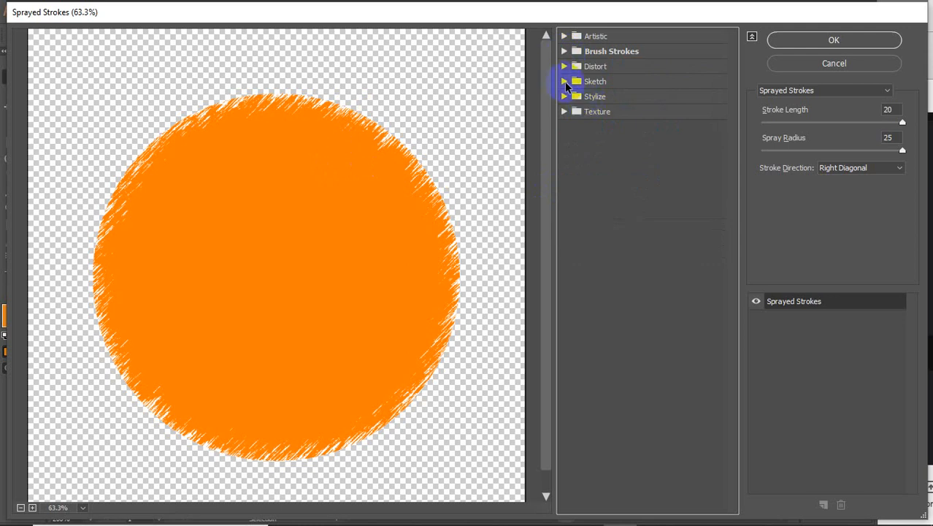
left_click(566, 83)
left_click(566, 83)
left_click(808, 65)
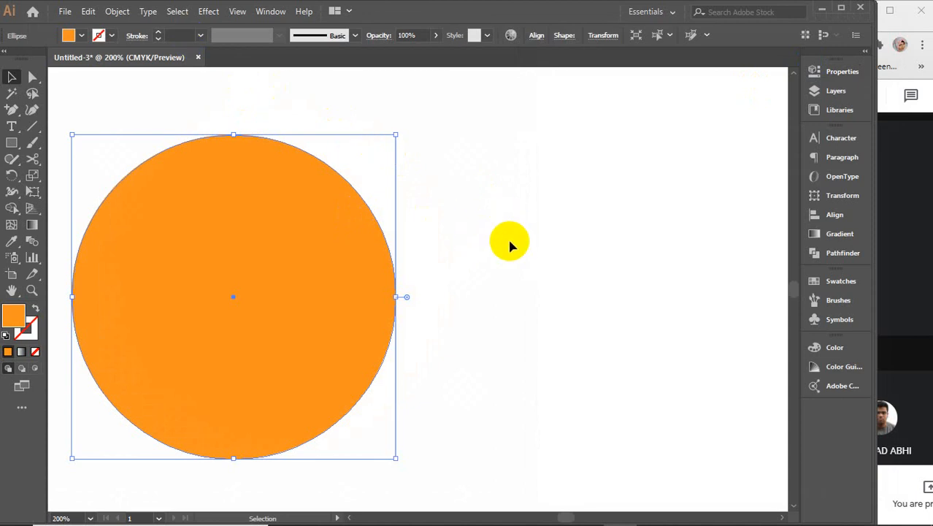
left_click(330, 236)
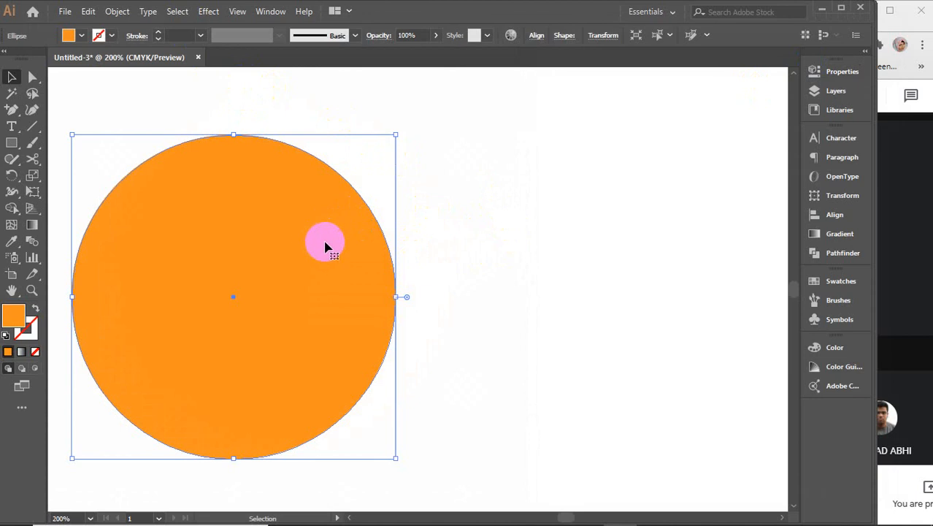
Draw a rectangle over the orange circle, covering the whole artboard from corner to corner
left_click_drag(300, 261, 420, 261)
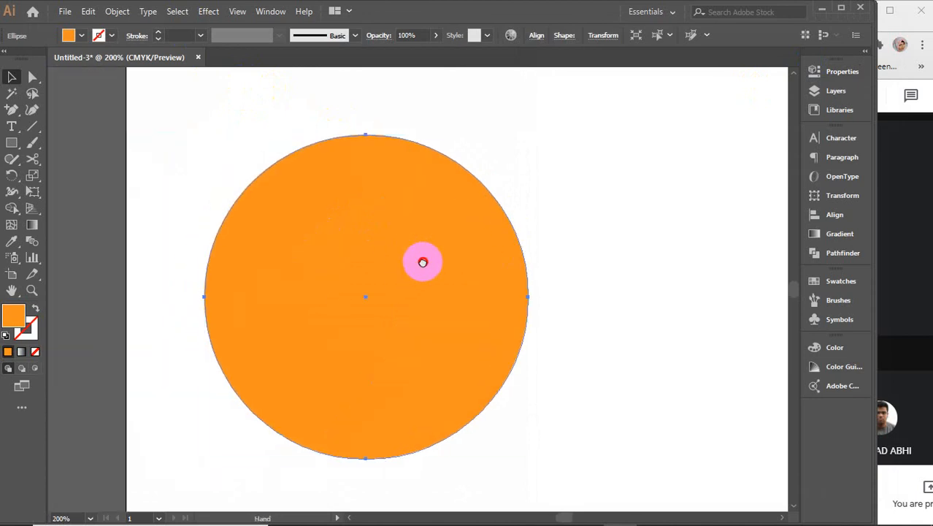
key("ctrl+minus")
key("ctrl+minus")
left_click(88, 173)
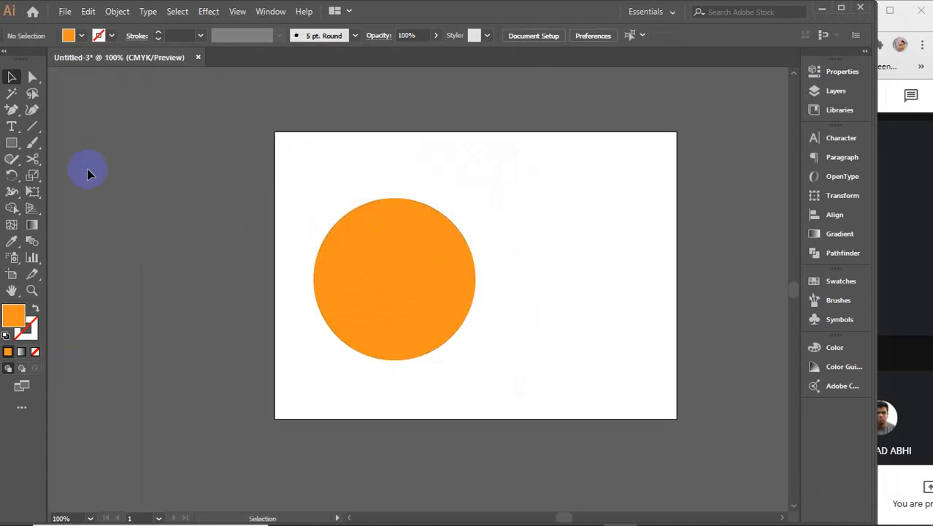
left_click(13, 144)
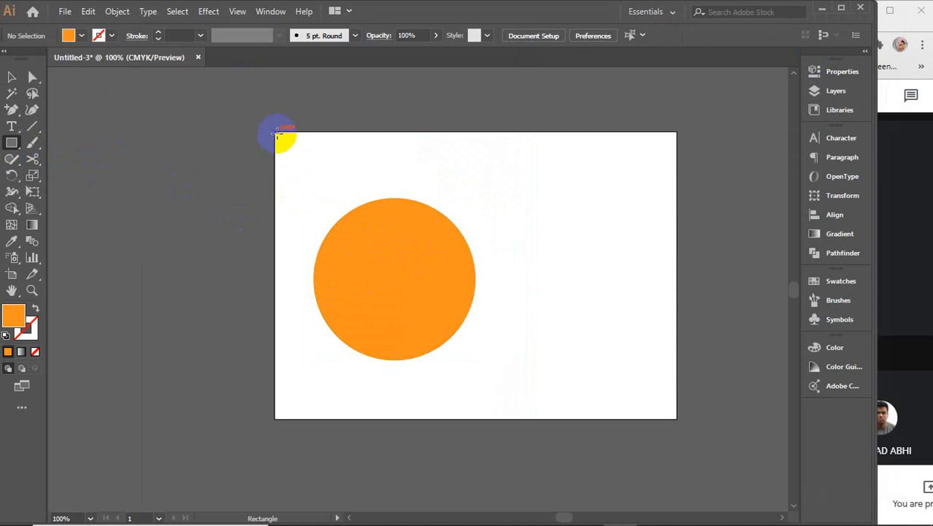
mouse_move(274, 133)
left_mouse_down()
mouse_move(598, 328)
mouse_move(677, 418)
left_mouse_up()
Change the rectangle's fill colour to black (#000000)
double_click(13, 315)
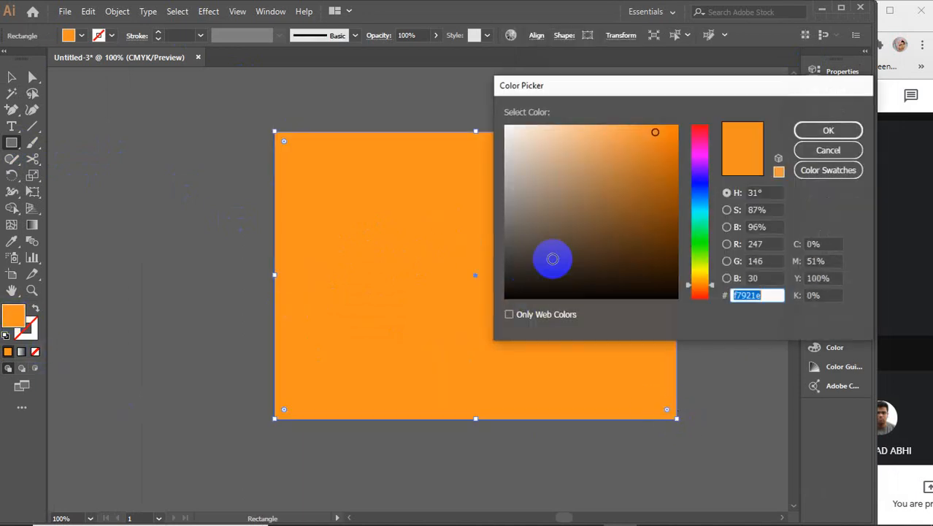
left_click_drag(552, 256, 508, 301)
left_click(829, 130)
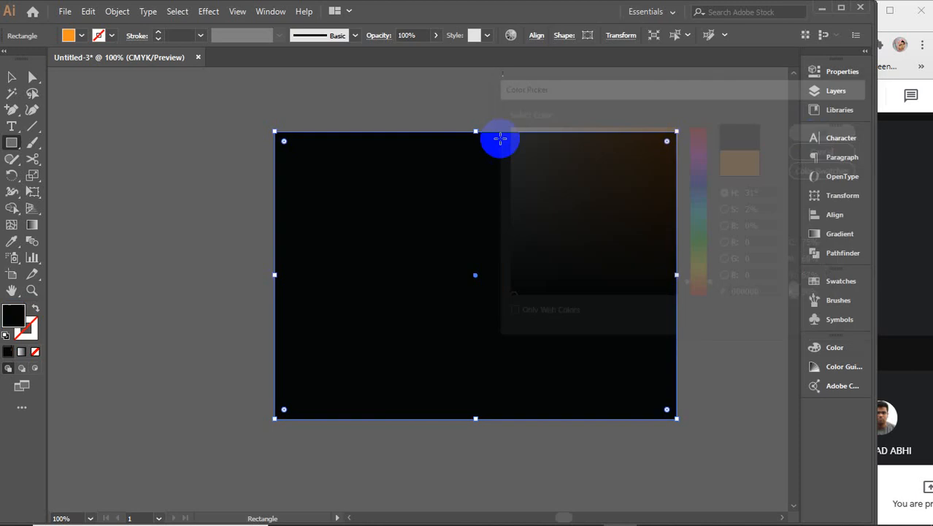
Send the black rectangle behind the orange circle
left_click(13, 78)
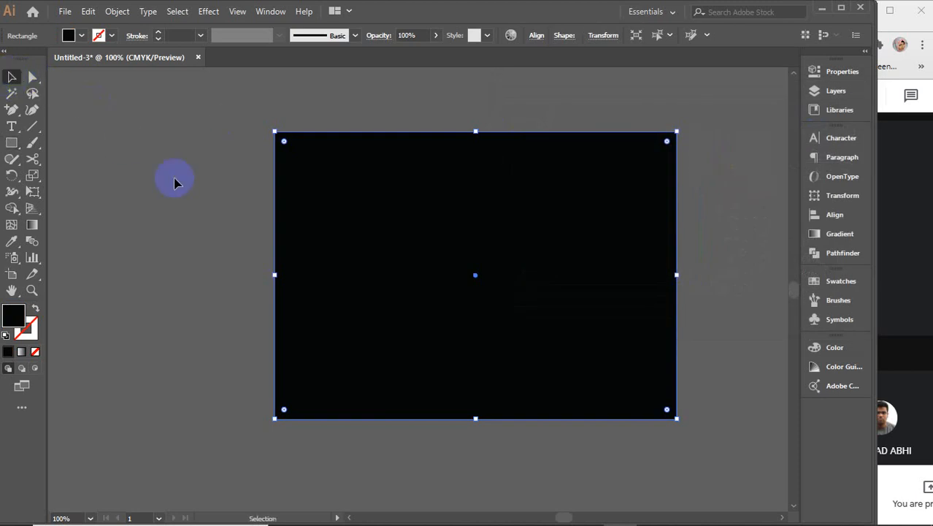
left_click_drag(174, 183, 374, 210)
right_click(374, 209)
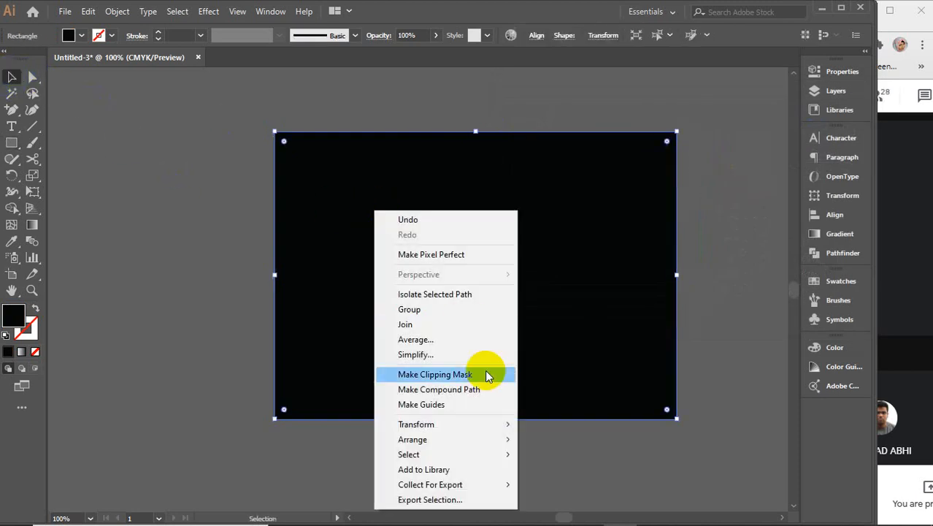
mouse_move(435, 440)
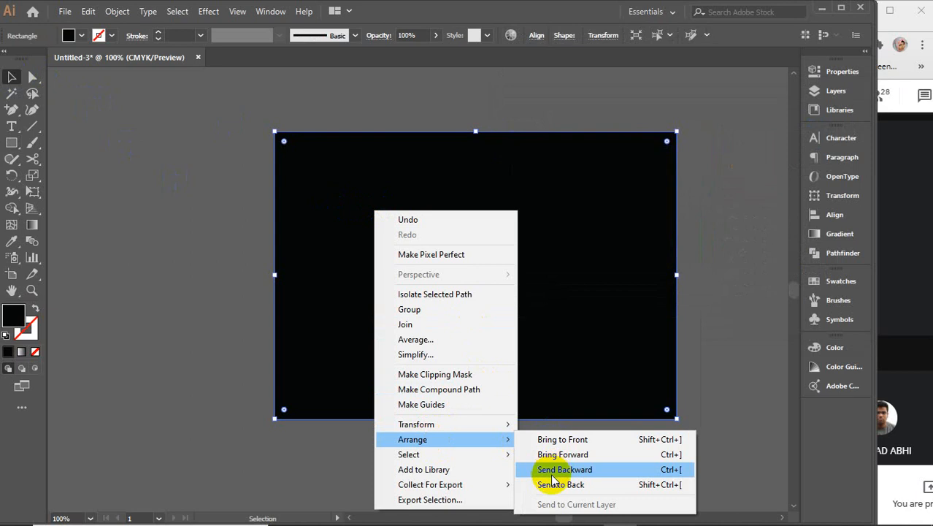
left_click(519, 479)
Change the circle's fill from orange to a light grey swatch
left_click(422, 279)
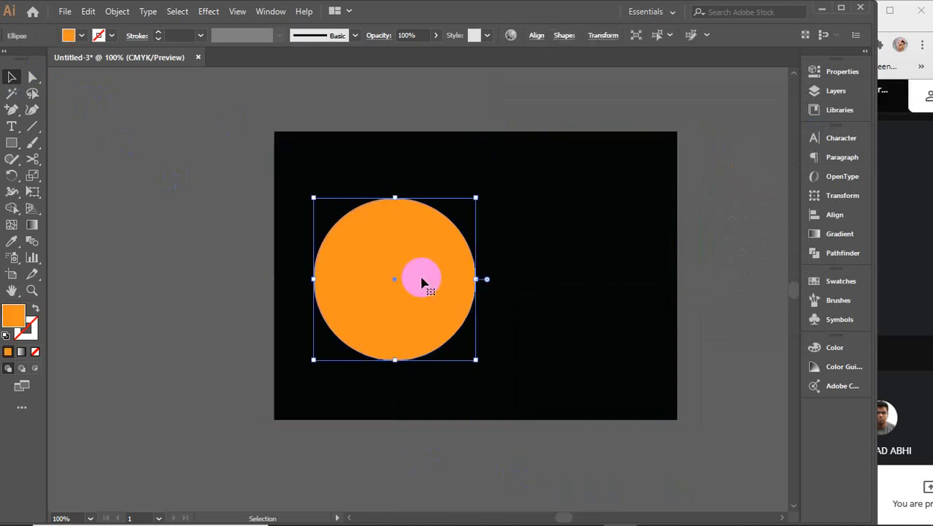
scroll(421, 282, "up", 1)
left_click_drag(466, 312, 359, 296)
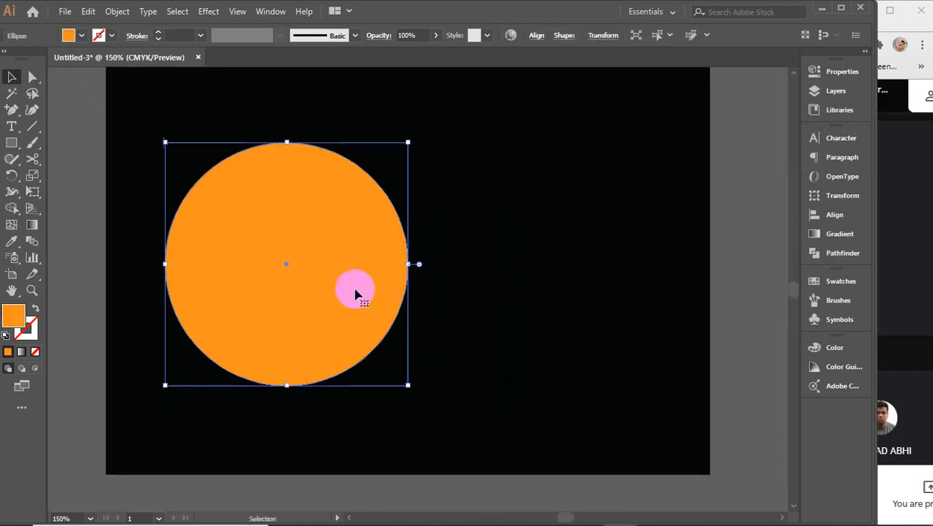
left_click(68, 35)
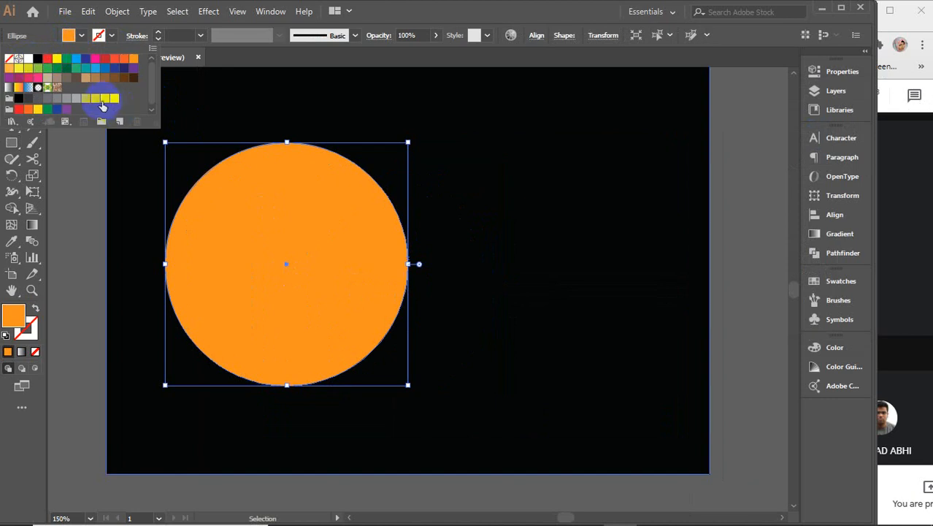
left_click(105, 100)
left_click(301, 212)
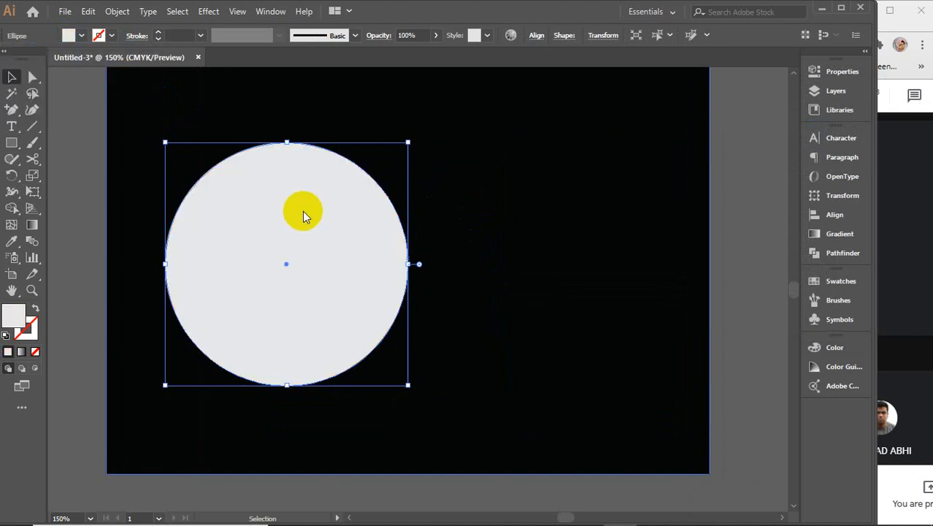
left_click_drag(304, 215, 314, 238)
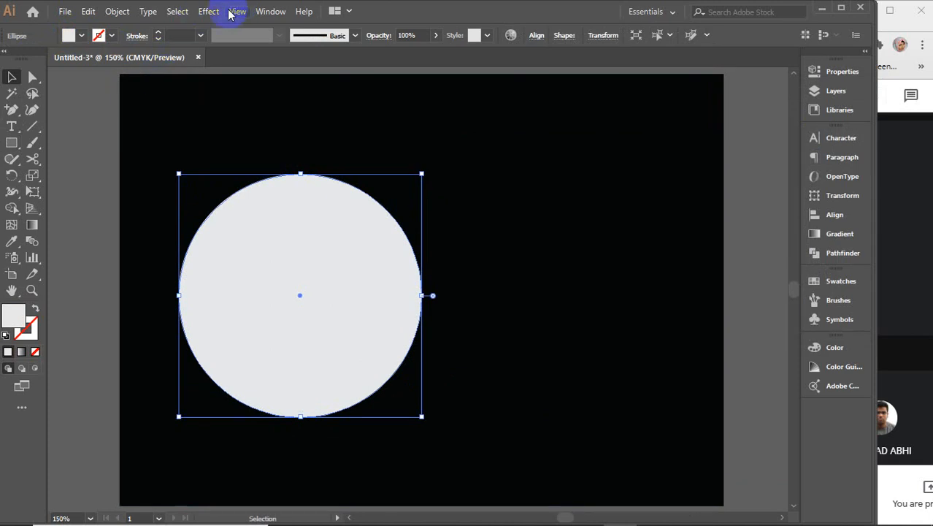
Start an Outer Glow effect on the circle and set the glow colour to light grey
left_click(211, 13)
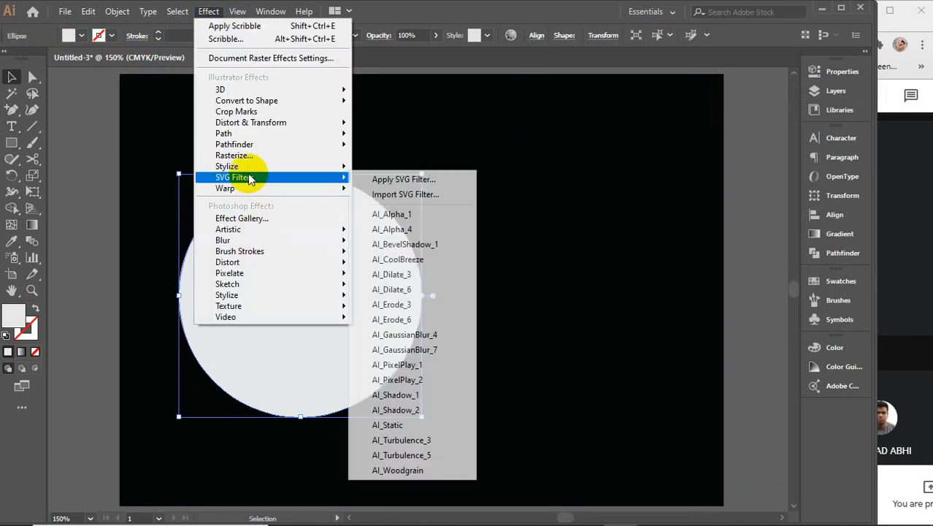
left_click(408, 212)
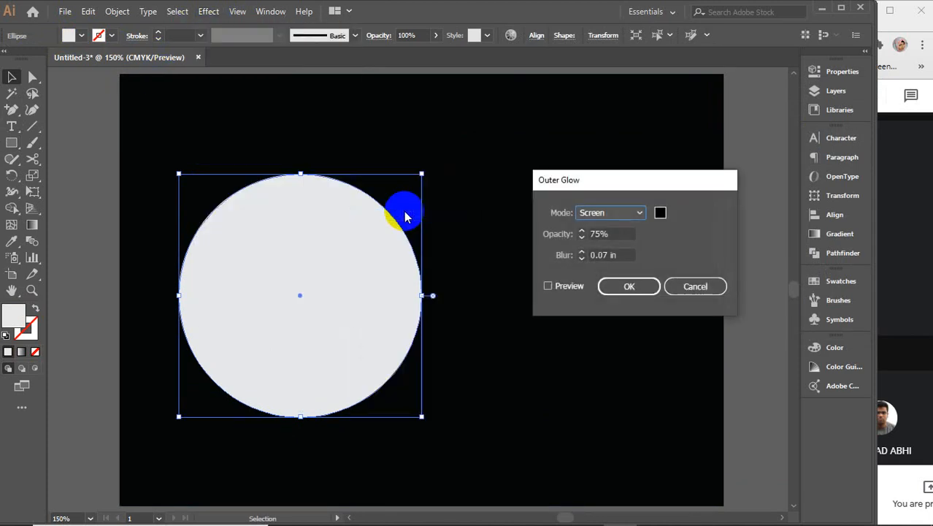
left_click(659, 213)
left_click_drag(603, 246, 481, 153)
left_click(799, 130)
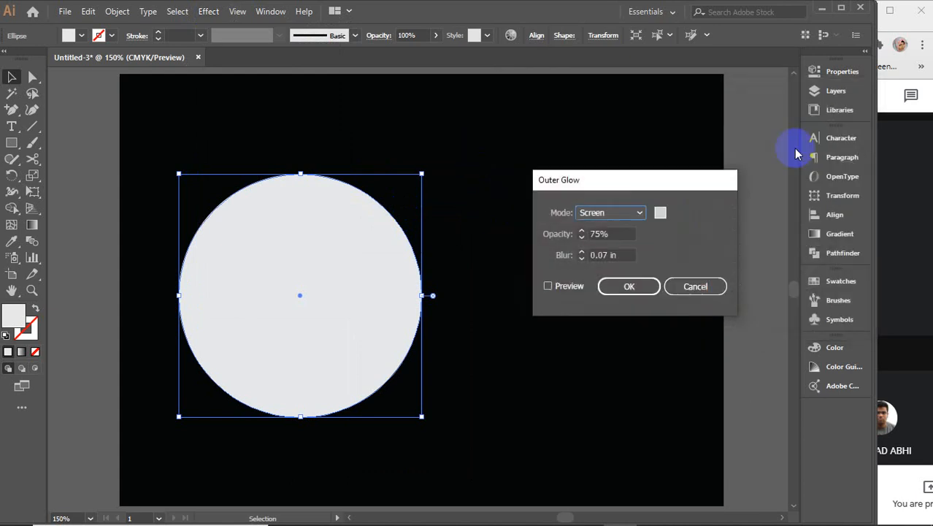
Preview the glow, set Mode to Normal, Opacity to 100% and Blur to 0.4 in, and apply it
left_click(571, 286)
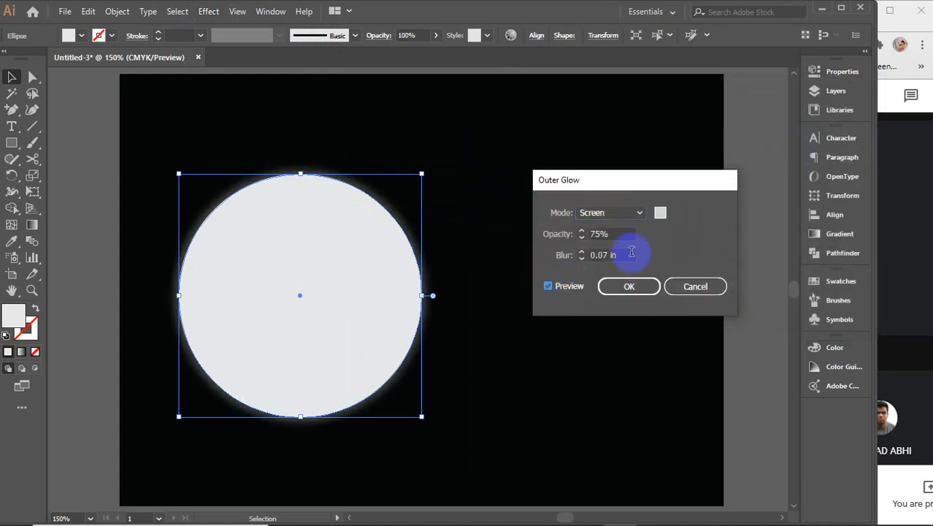
left_click(630, 213)
left_click(621, 229)
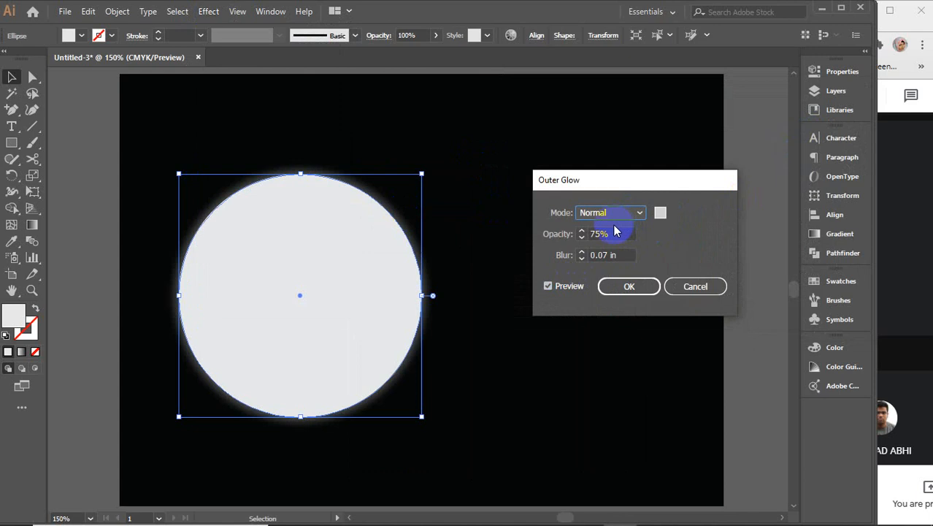
double_click(613, 231)
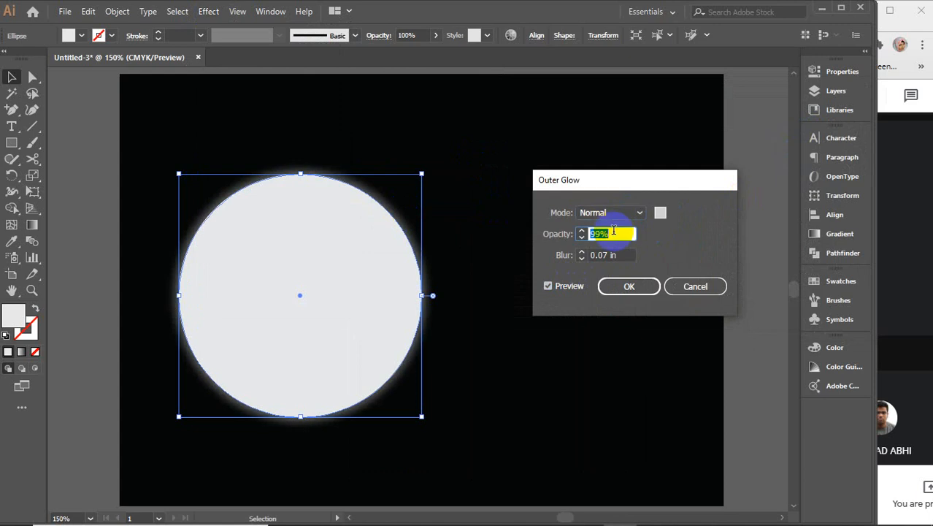
double_click(624, 255)
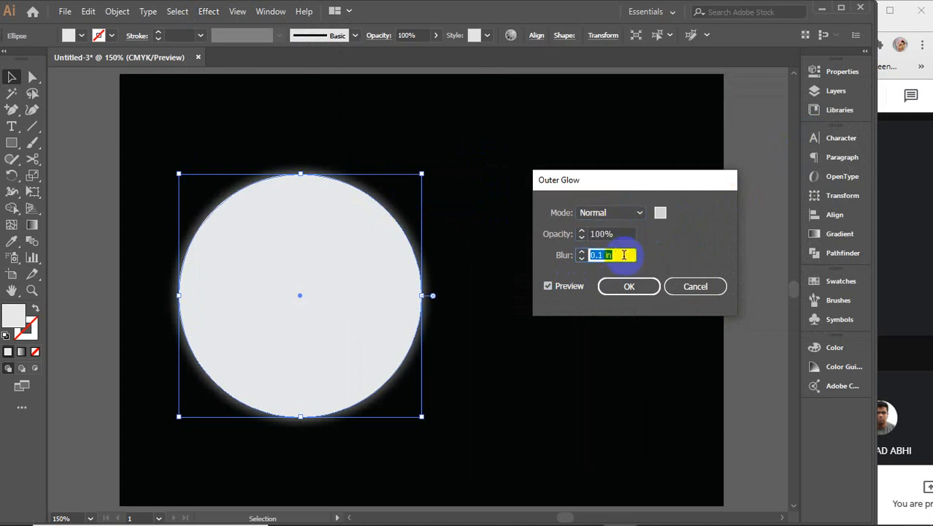
type("0.4")
key("Up")
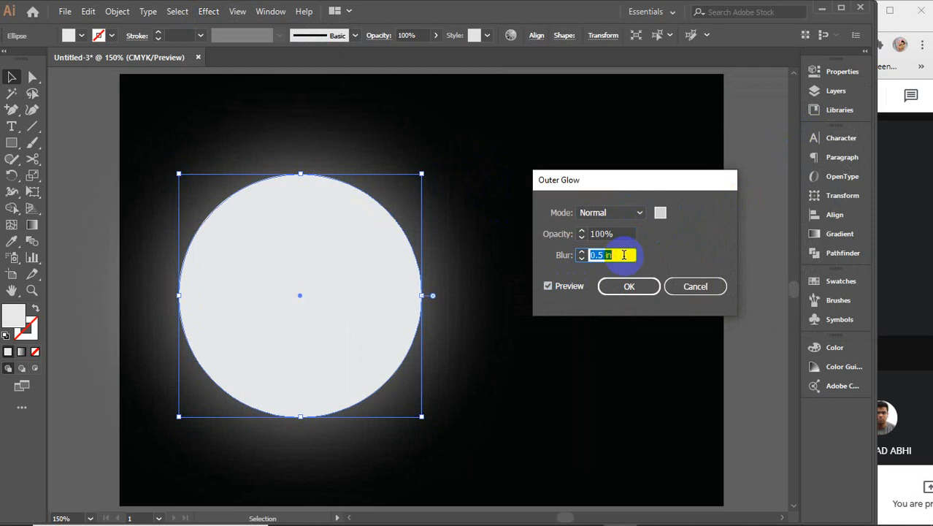
key("Down")
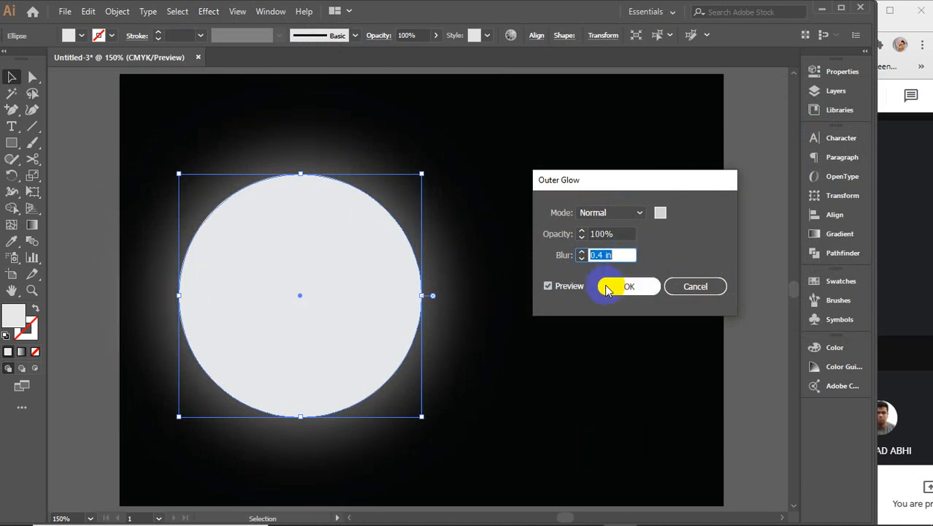
left_click(644, 289)
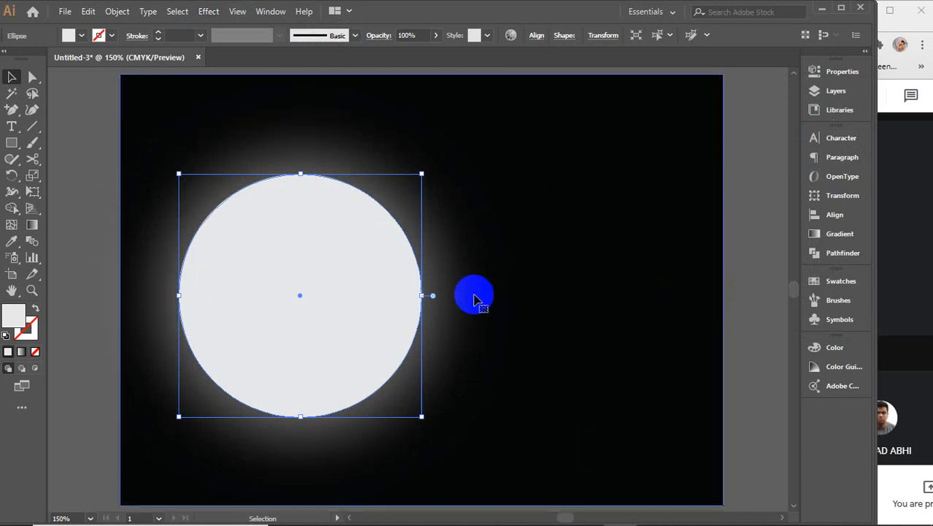
Try a Feather effect on the glowing circle with a radius of 1.9 in, and cancel it
left_click(753, 223)
left_click(342, 287)
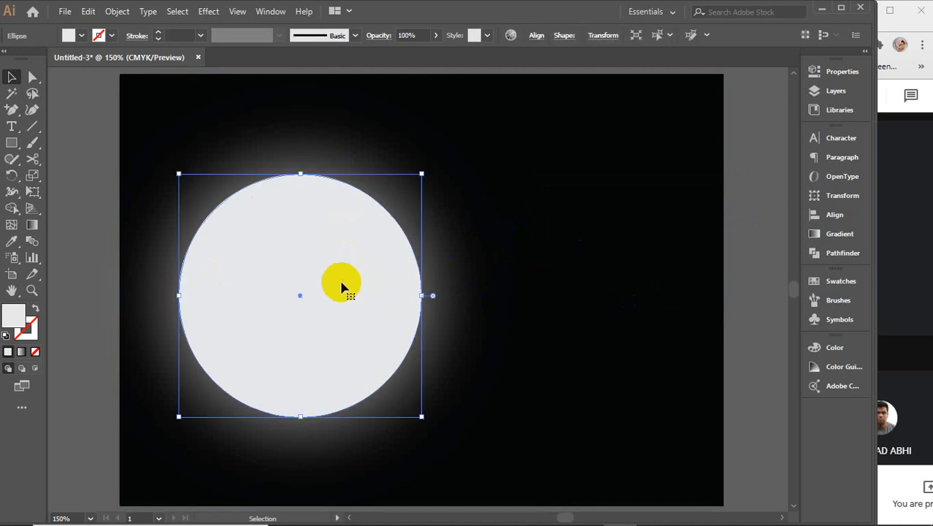
key("a")
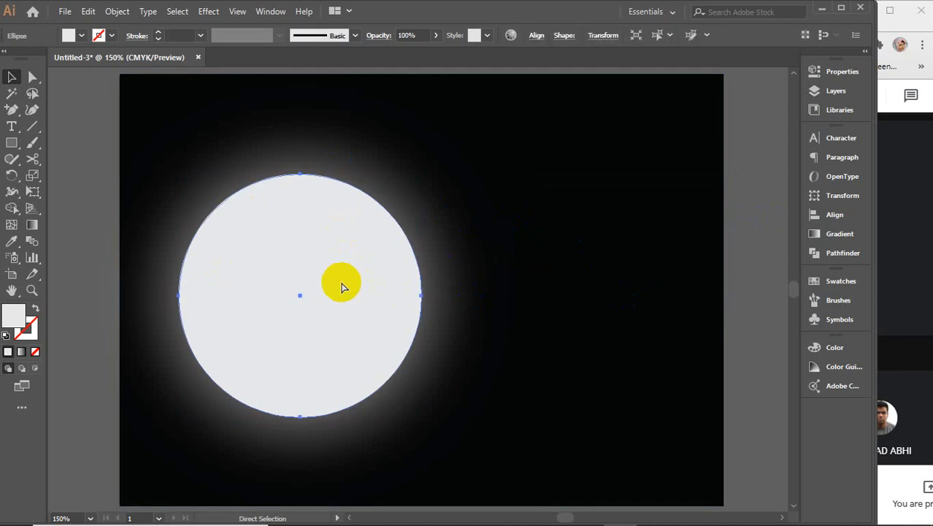
key("v")
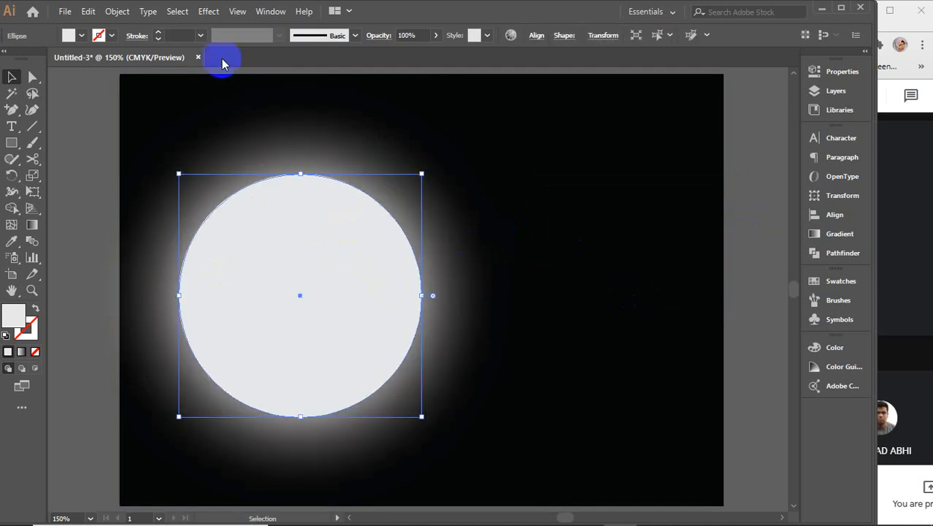
left_click(208, 12)
mouse_move(285, 166)
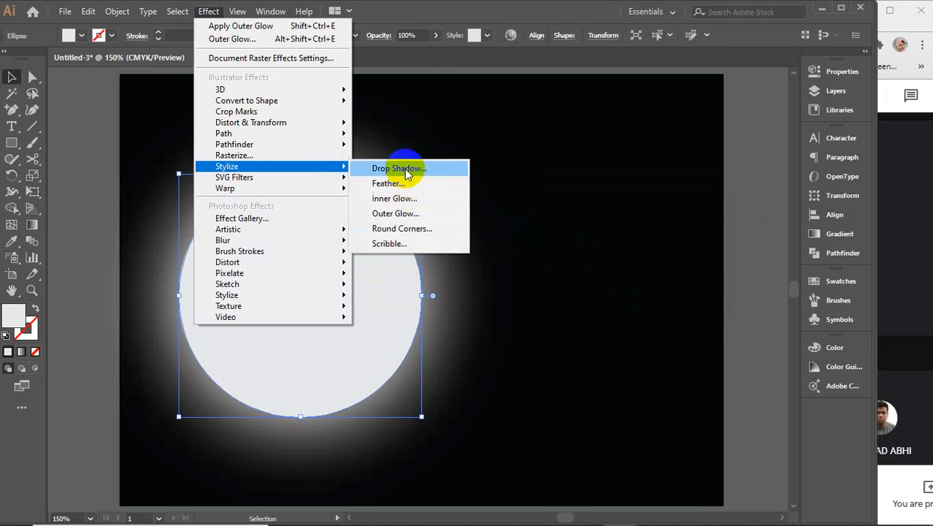
left_click(406, 186)
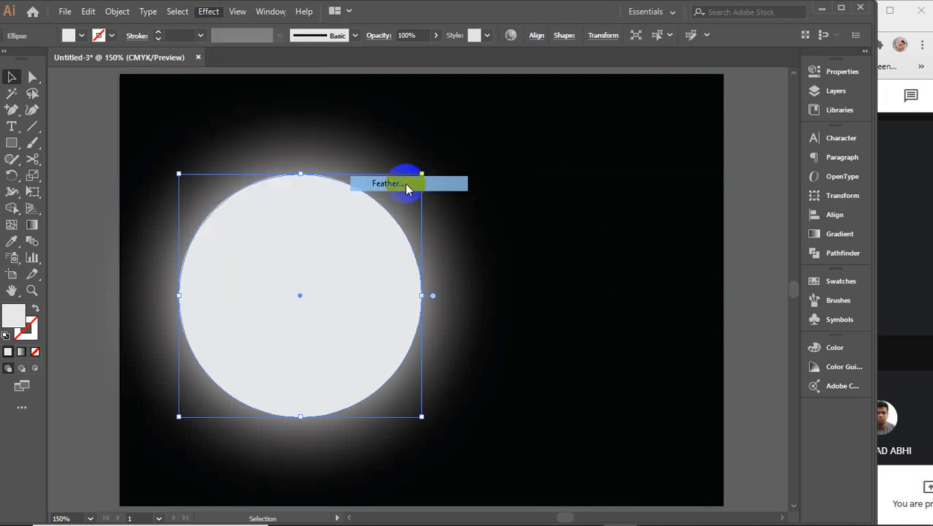
left_click(588, 239)
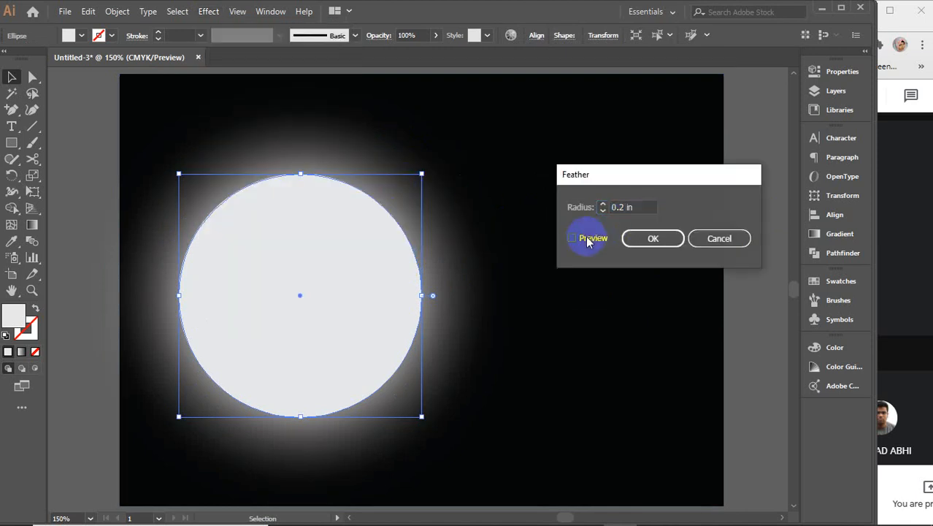
left_click(632, 208)
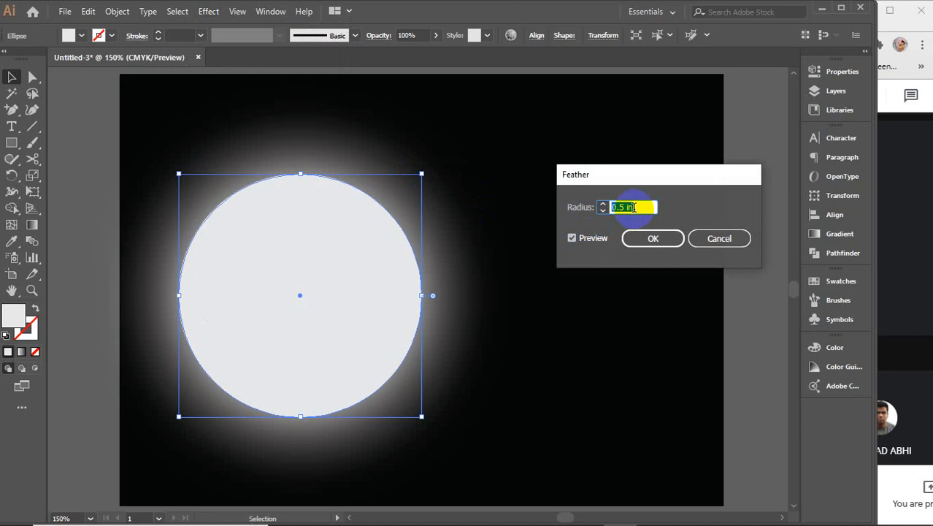
key("Up")
key("Up")
key("Up")
key("Up")
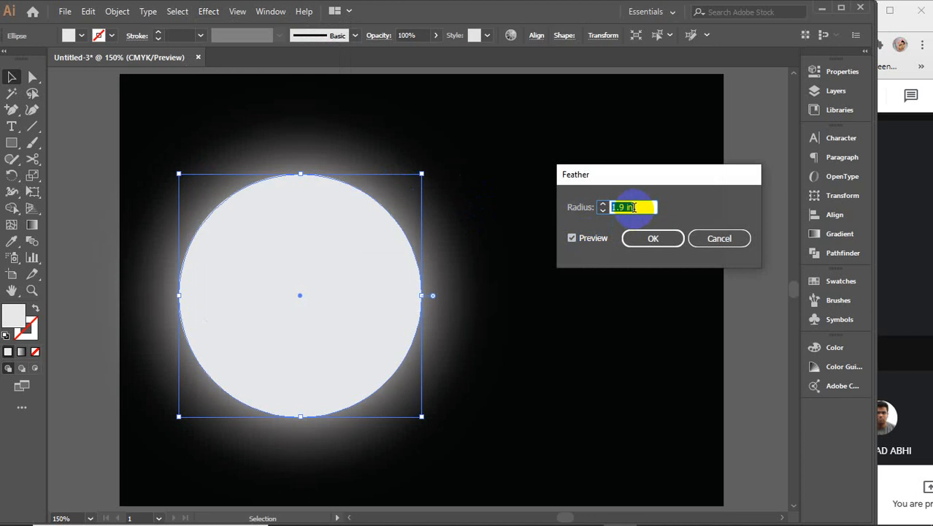
left_click(716, 241)
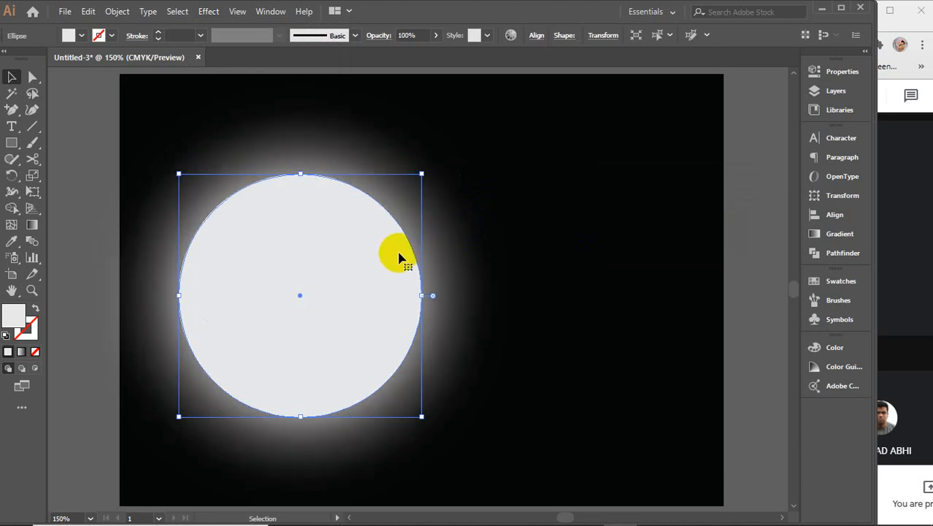
key("Delete")
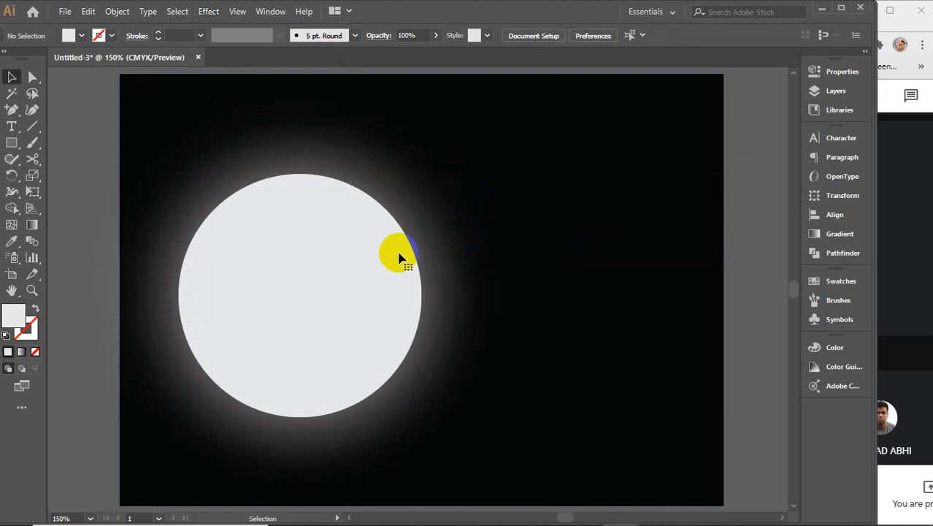
left_click(911, 312)
mouse_move(729, 517)
left_click(813, 516)
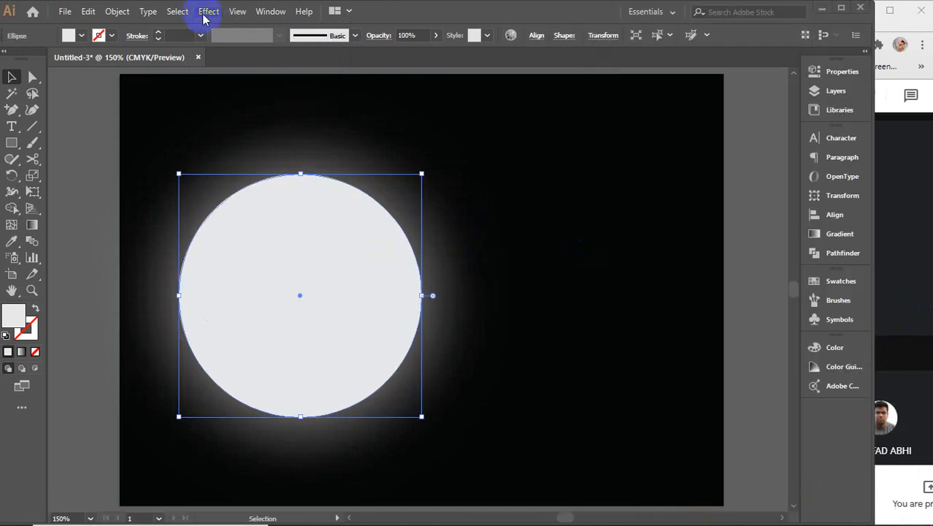
Open the Effect Gallery for the glowing circle and choose the Sprayed Strokes filter from the Brush Strokes group
left_click(204, 13)
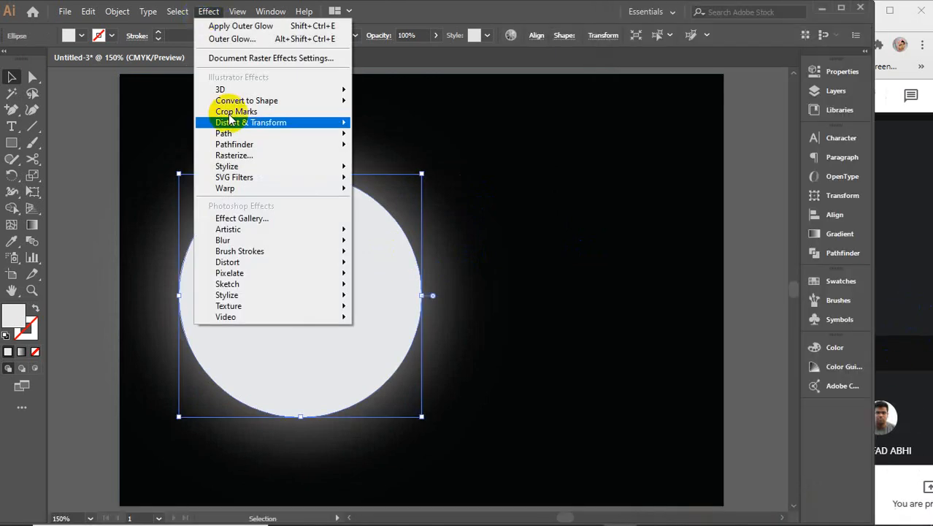
left_click(261, 221)
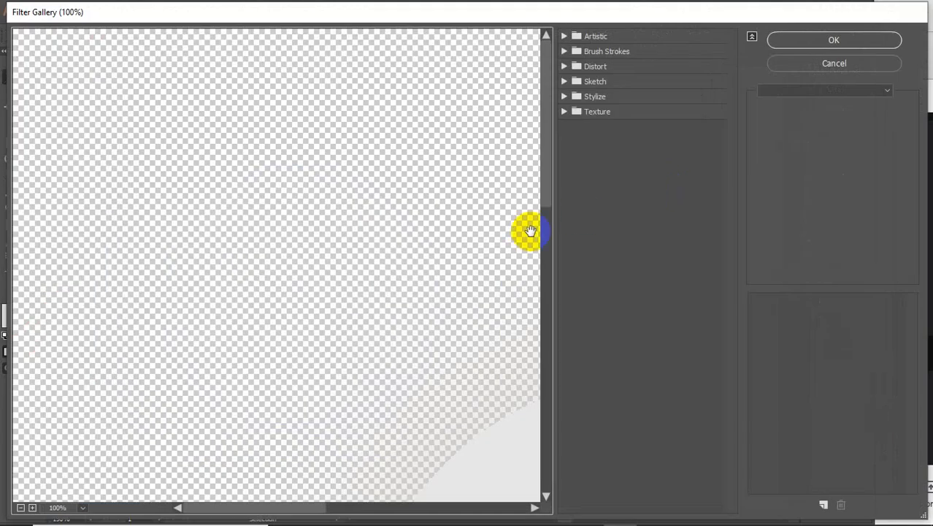
left_click_drag(529, 231, 499, 229)
left_click(376, 282, "alt")
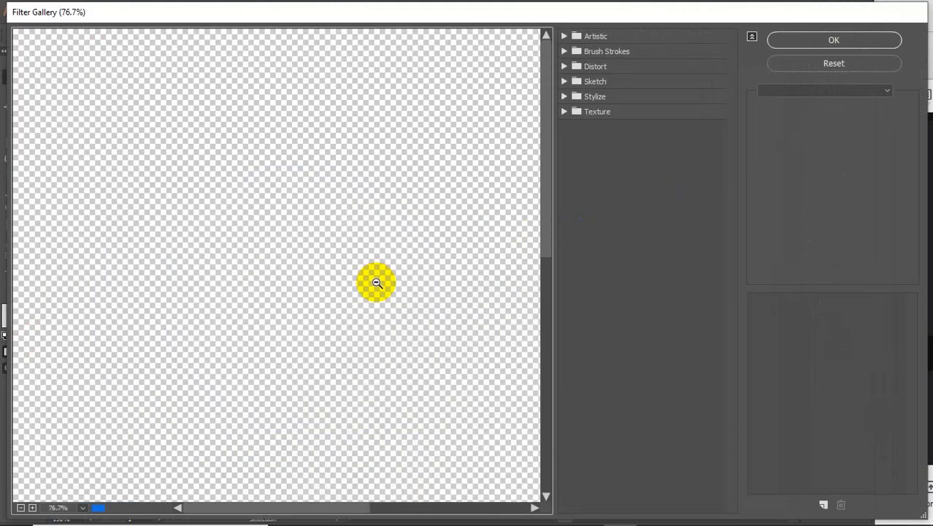
left_click(376, 282, "alt")
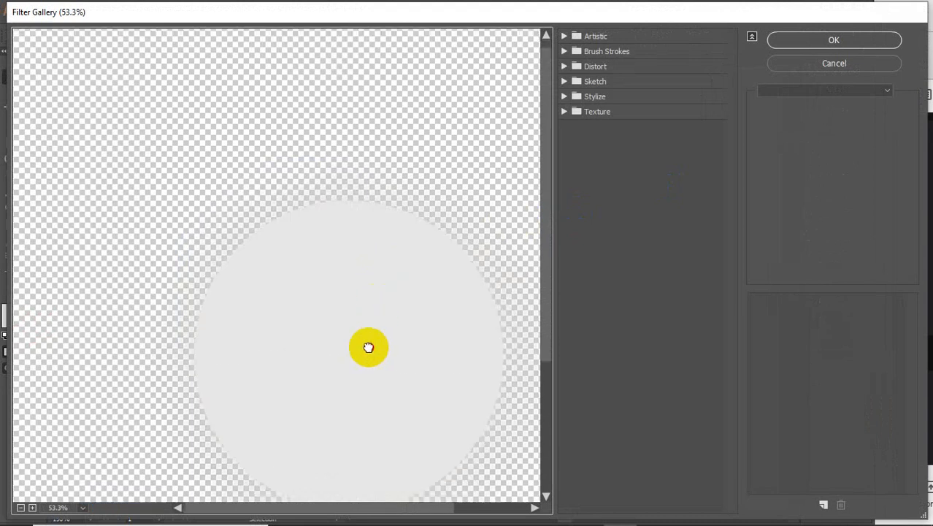
left_click_drag(367, 346, 314, 252)
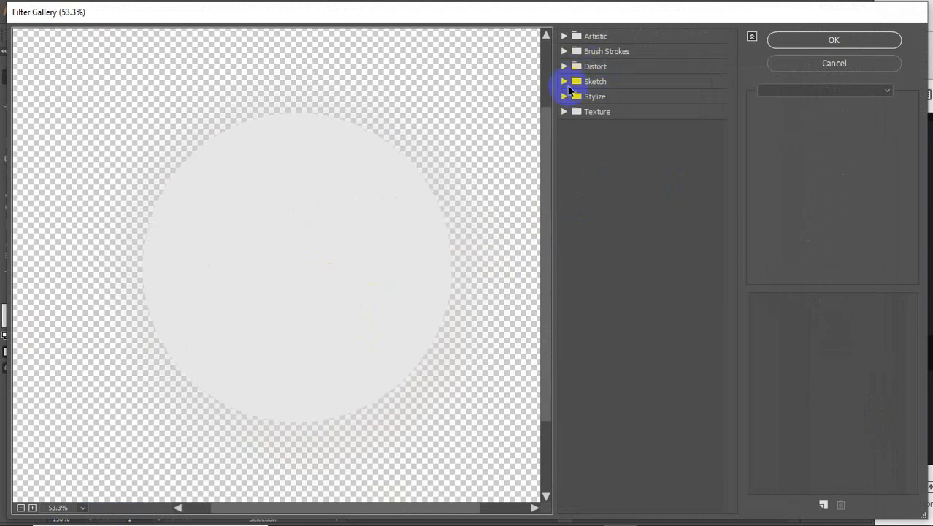
left_click(564, 67)
left_click(567, 66)
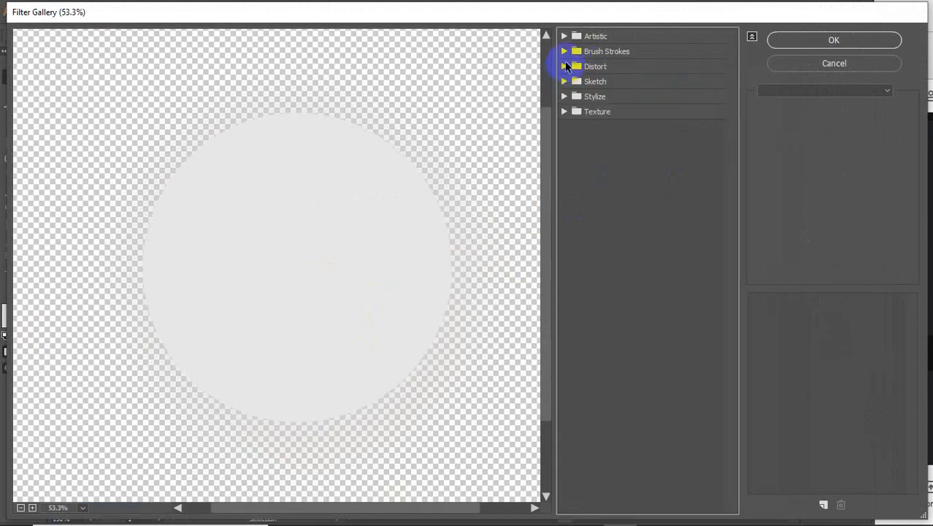
left_click(565, 53)
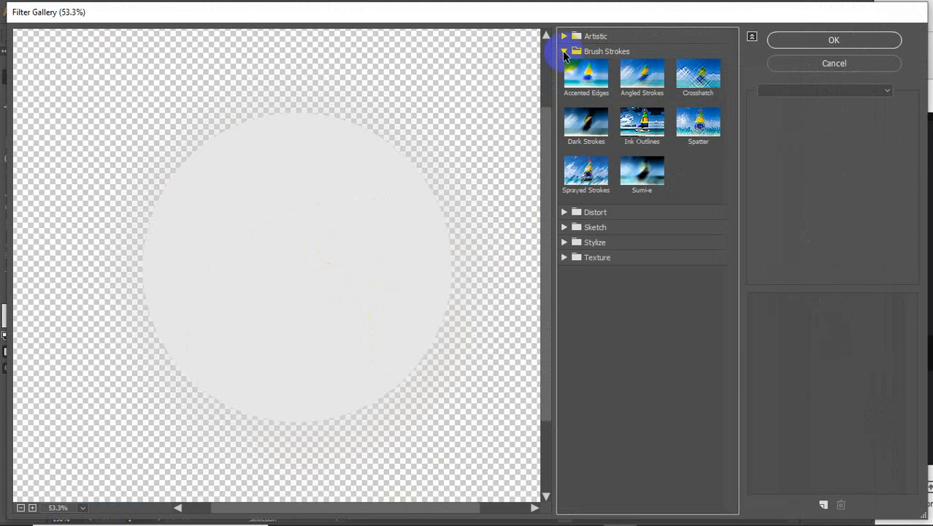
left_click(588, 184)
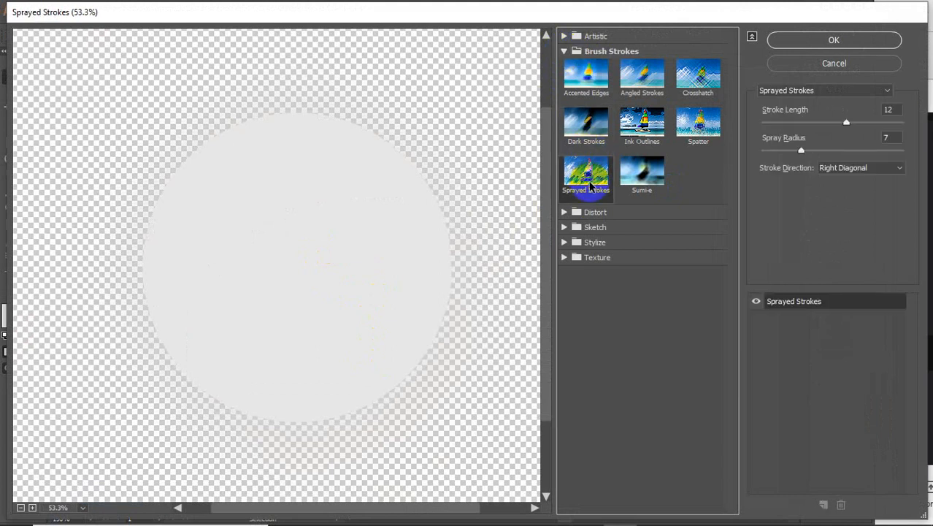
left_click(629, 175)
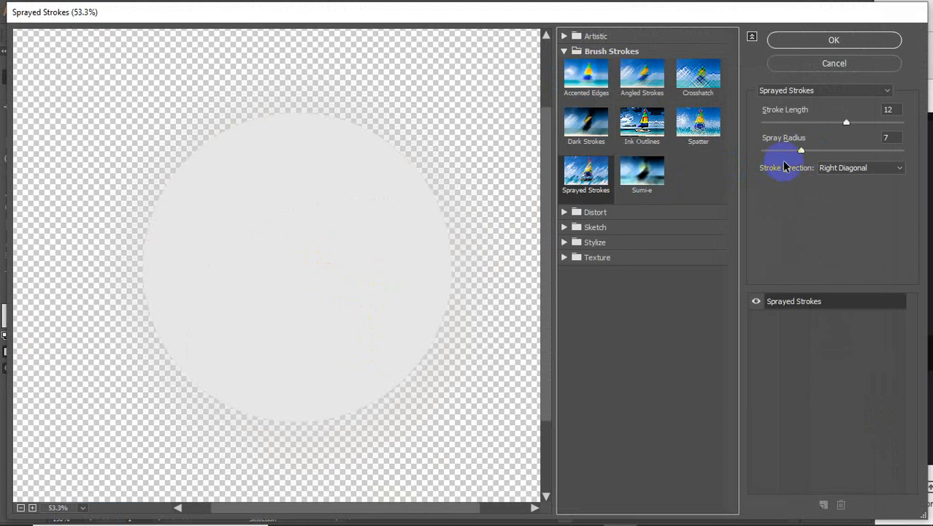
Set the Sprayed Strokes filter to Spray Radius 25 and Stroke Length 15, and apply it to the circle
left_click_drag(801, 150, 909, 142)
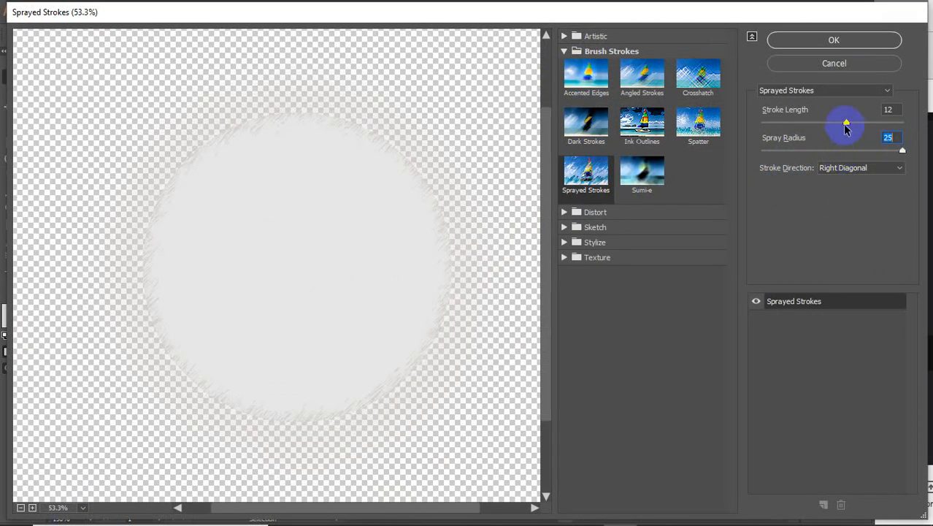
left_click_drag(843, 123, 877, 126)
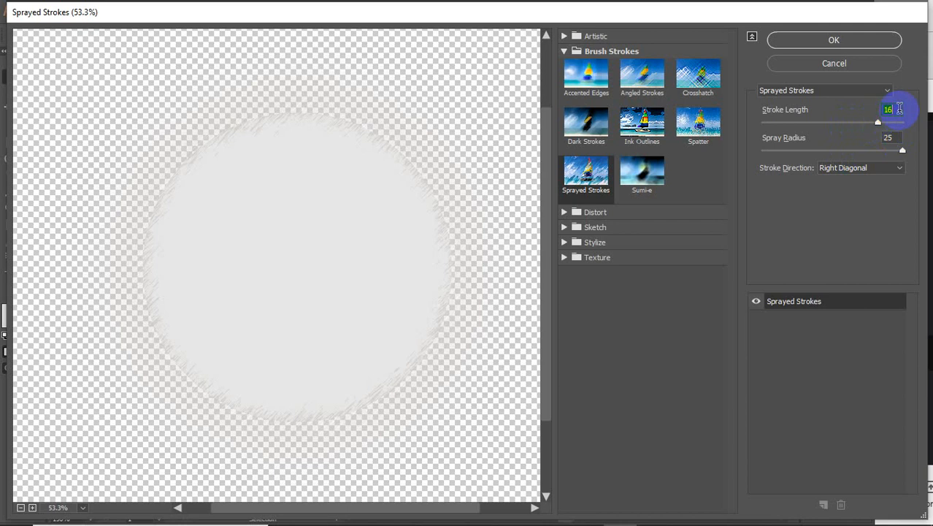
left_click_drag(899, 109, 880, 116)
type("15")
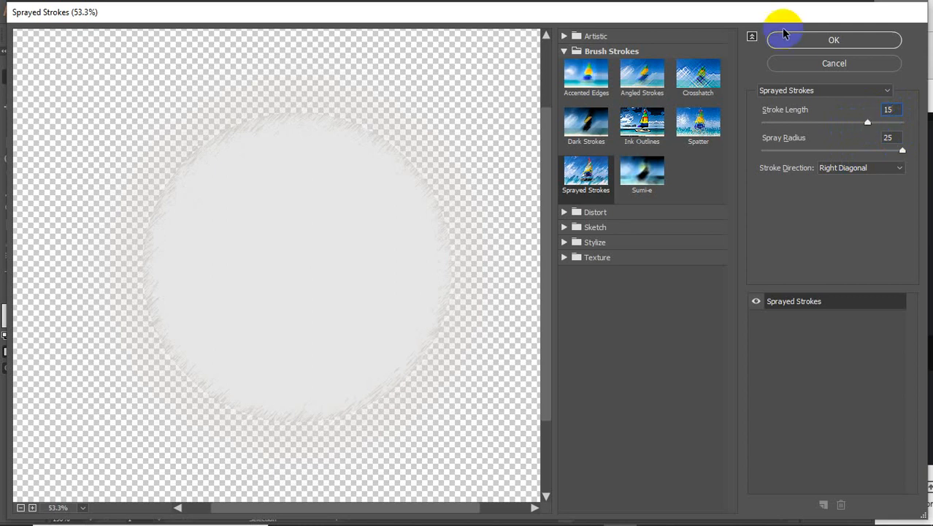
left_click(774, 45)
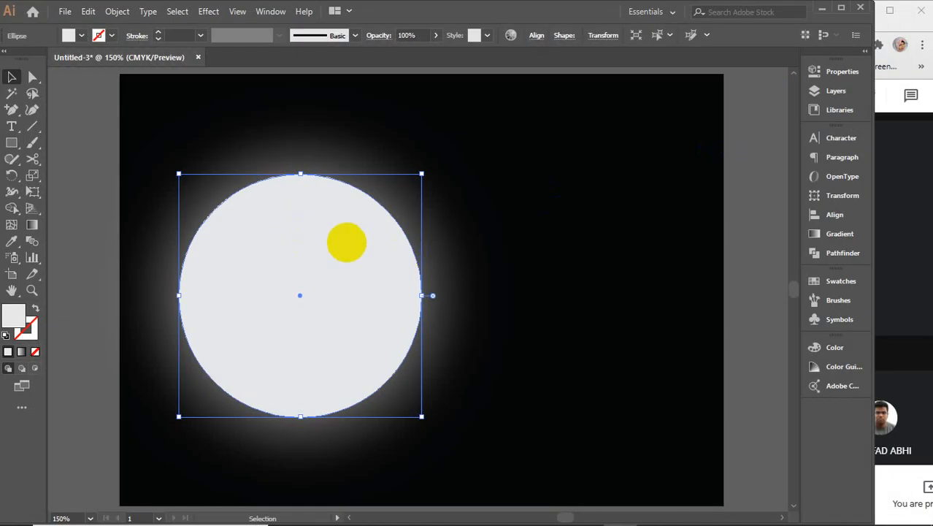
Examine the sprayed texture along the circle's edge up close and deselect the circle
scroll(306, 193, "up", 3)
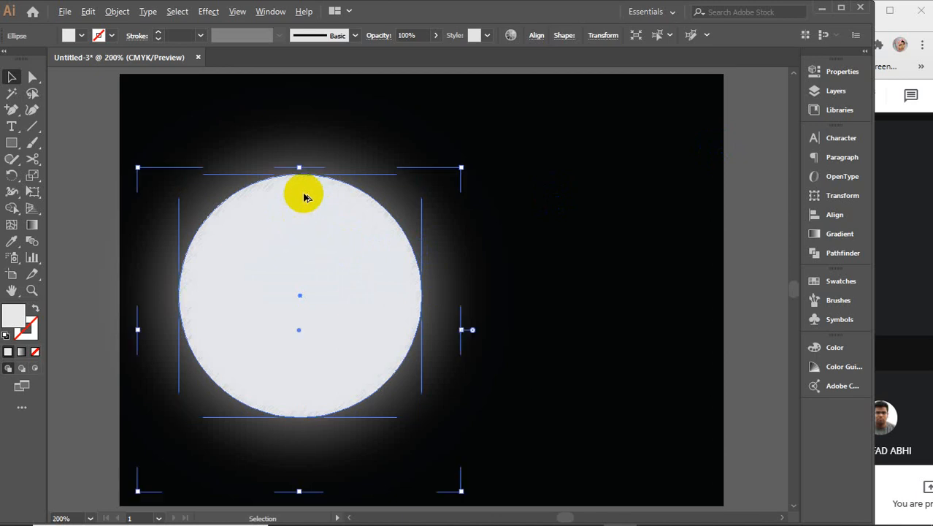
scroll(430, 195, "up", 2)
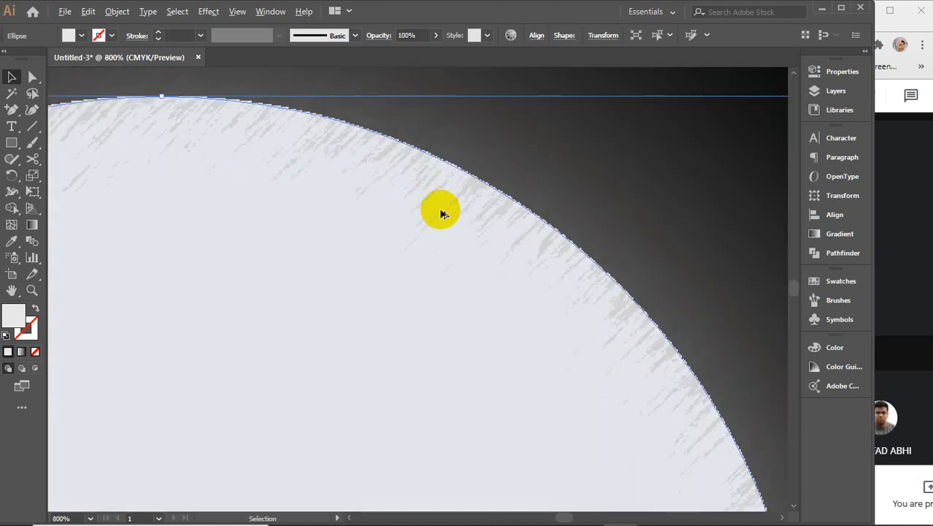
scroll(516, 235, "down", 2)
scroll(516, 236, "down", 3)
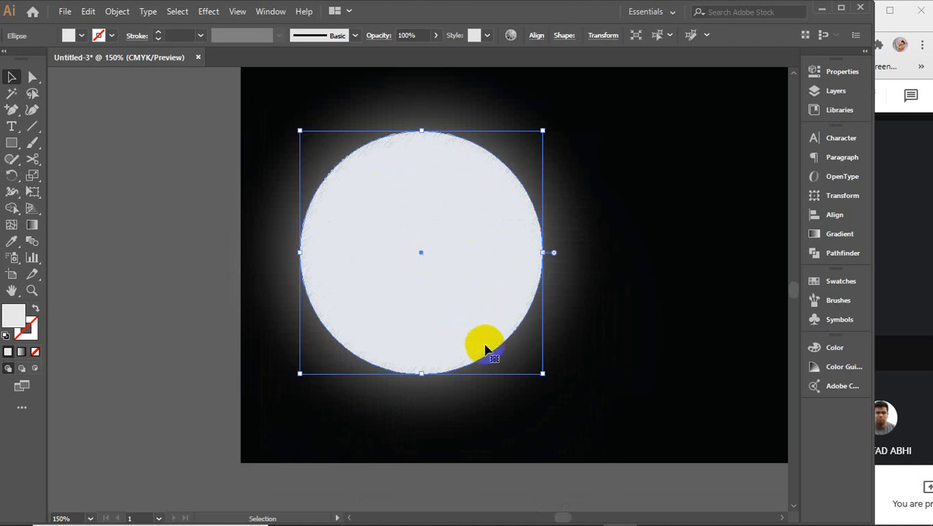
left_click(164, 262)
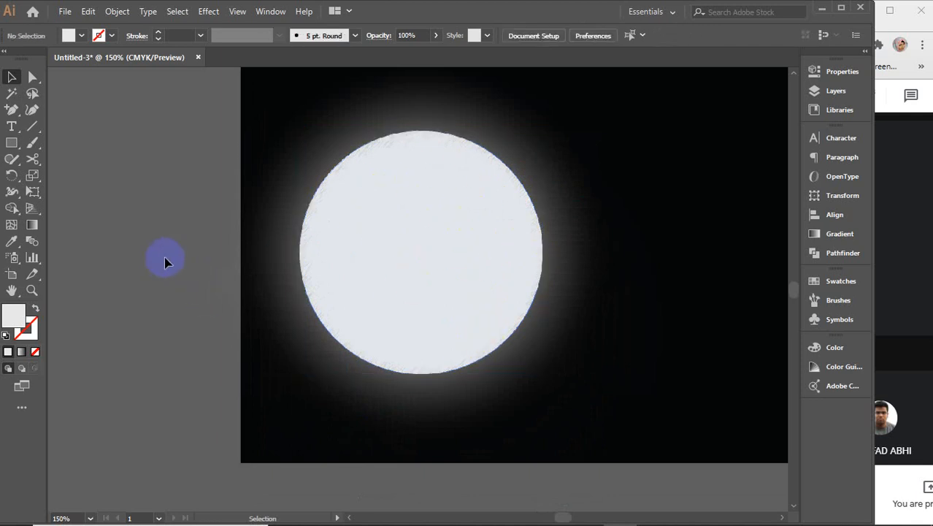
scroll(164, 261, "down", 1)
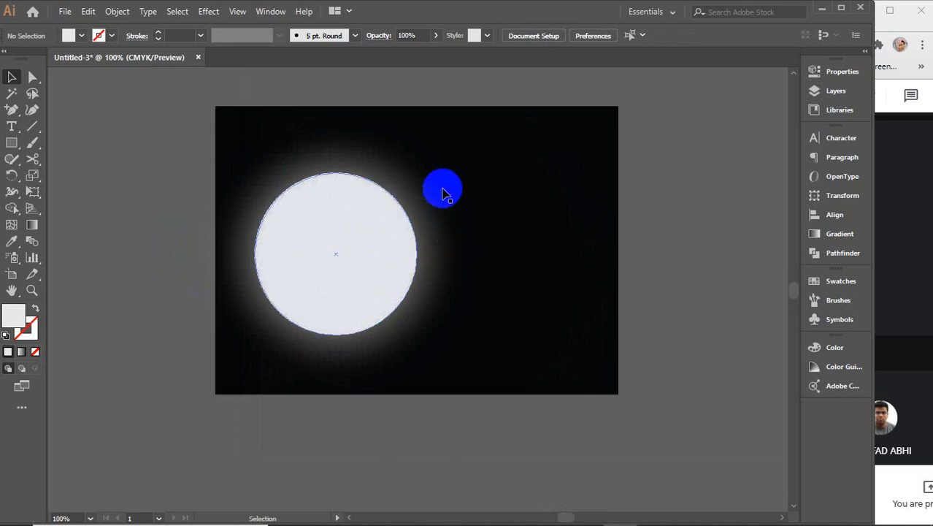
Draw a short diagonal line on the black background right of the circle and give it a light grey stroke
left_click(32, 126)
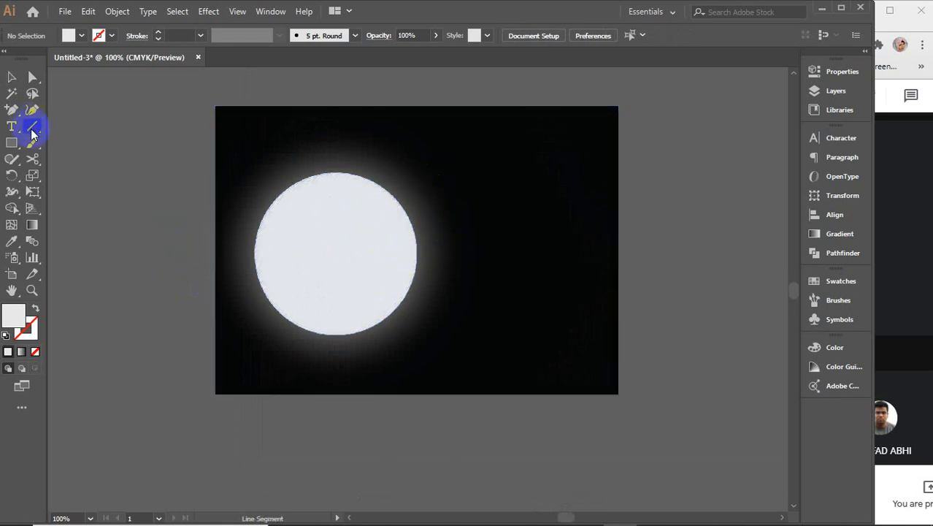
scroll(479, 179, "up", 2)
left_click_drag(397, 173, 438, 211)
left_click(15, 351)
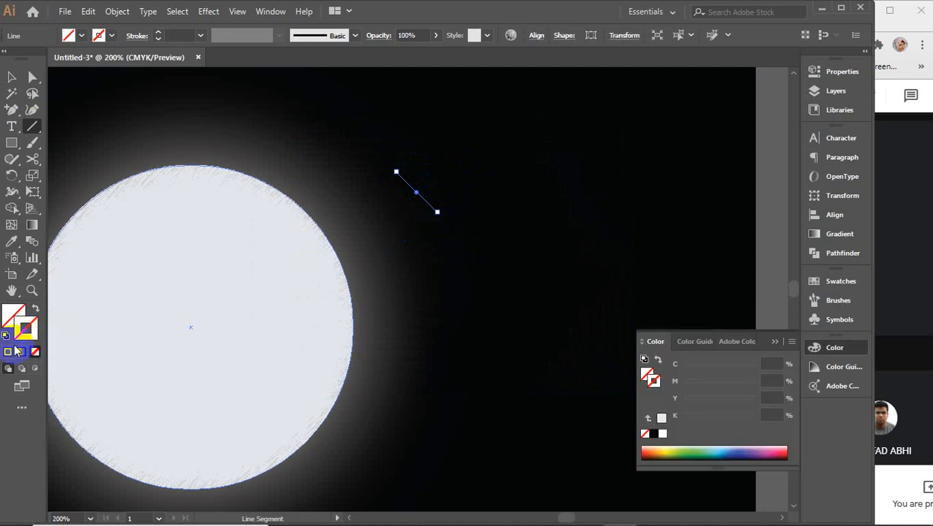
left_click(775, 341)
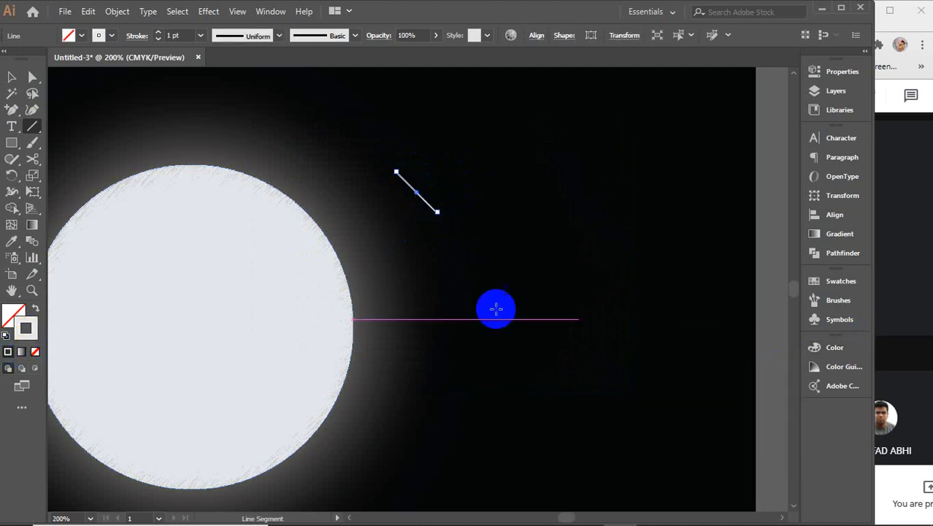
left_click(11, 78)
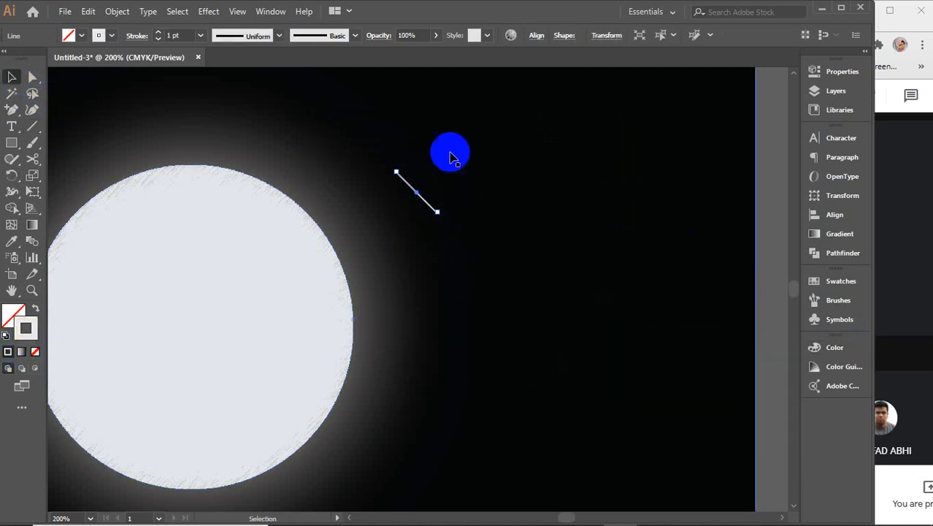
Apply a previewed Gaussian Blur with a radius of 4 pixels to the short line
left_click(208, 11)
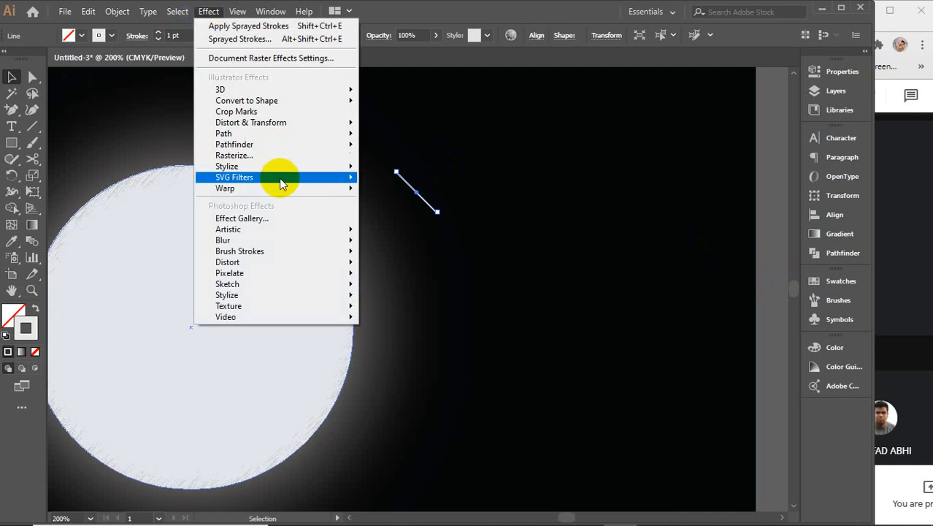
mouse_move(235, 241)
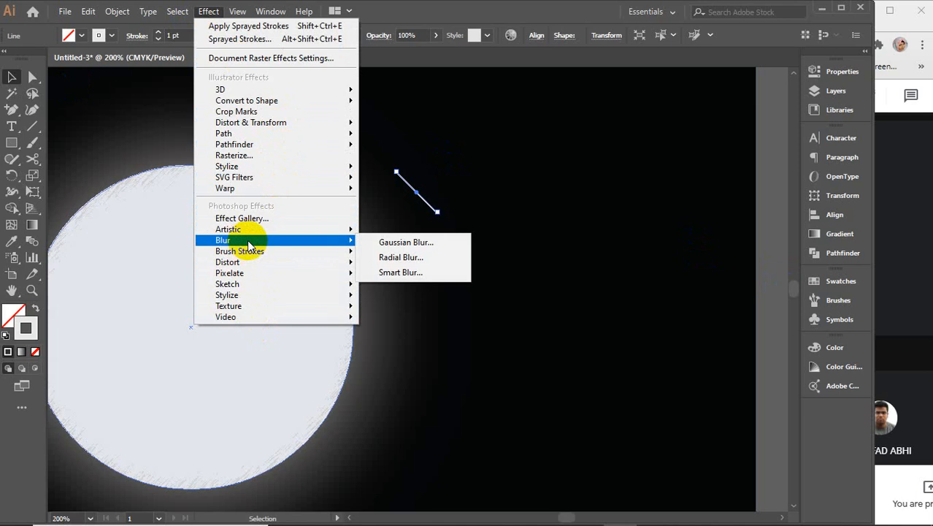
left_click(402, 243)
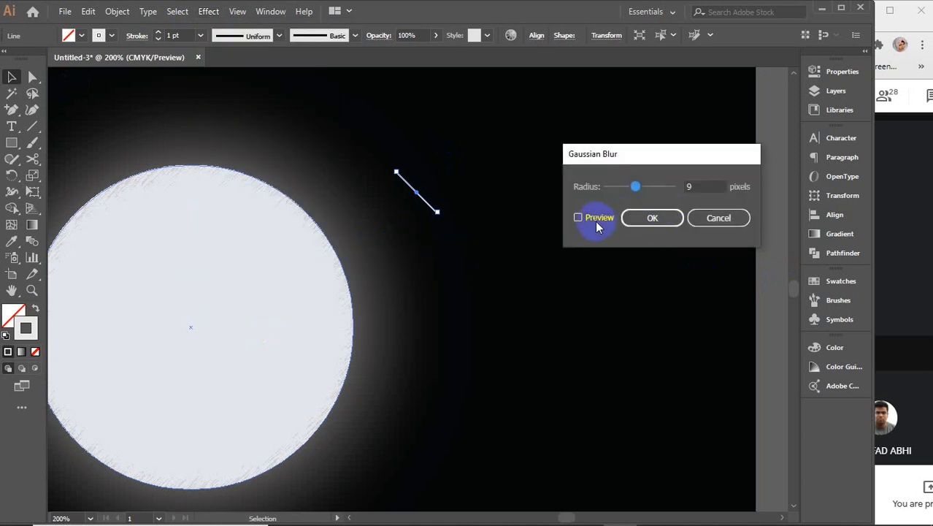
left_click(596, 220)
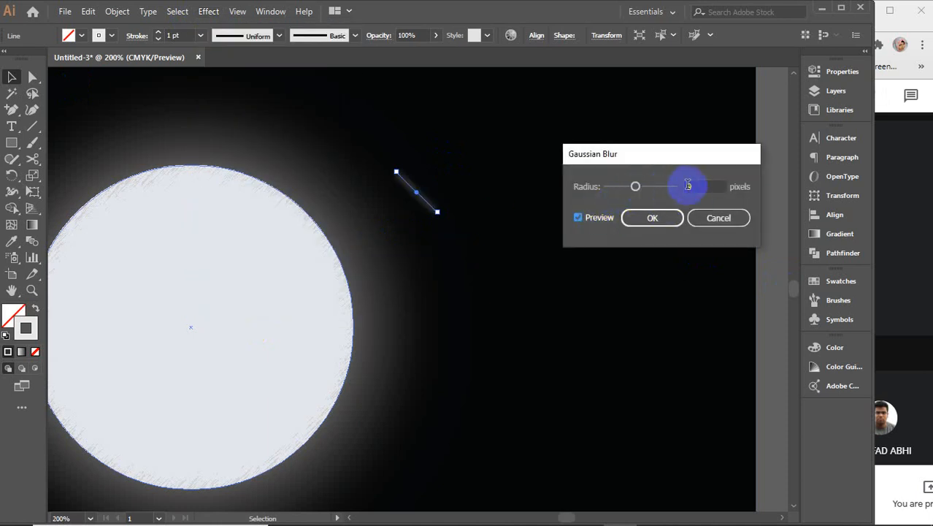
left_click(701, 184)
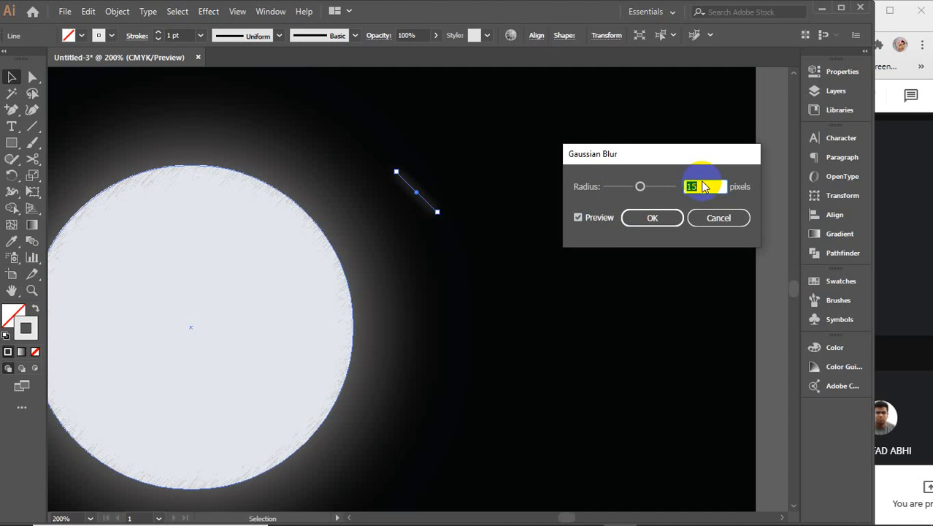
key("Down")
key("Down")
key("Down")
key("Down")
key("Down")
key("Down")
key("Down")
key("Down")
key("Down")
key("Down")
key("Down")
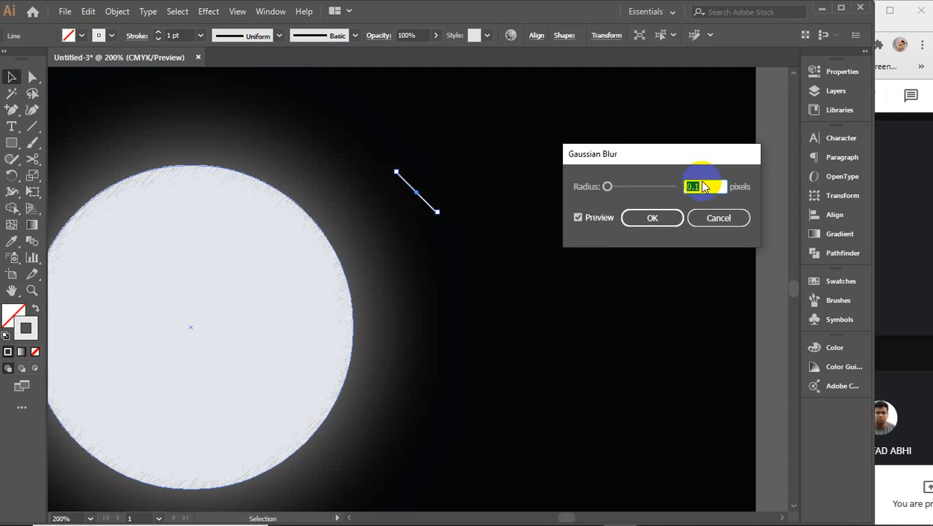
left_click(667, 218)
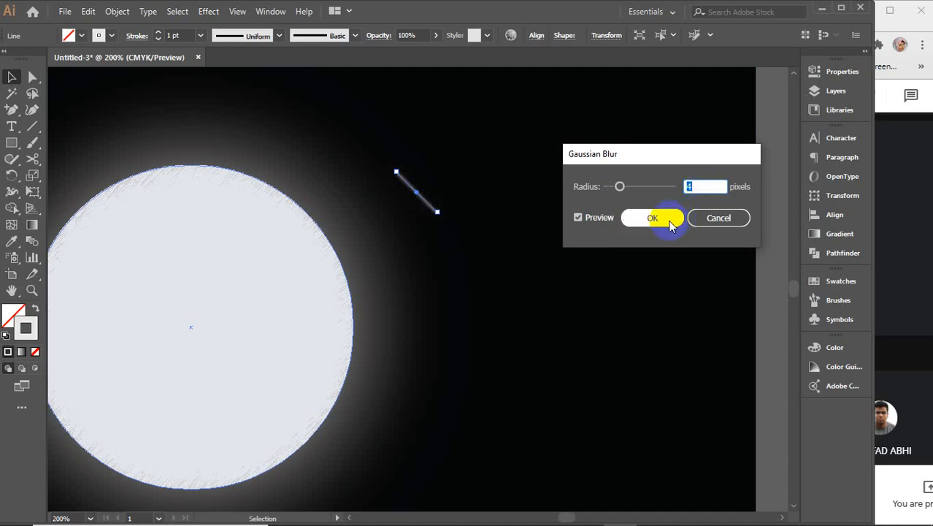
Delete the blurred line beside the circle
left_click(558, 219)
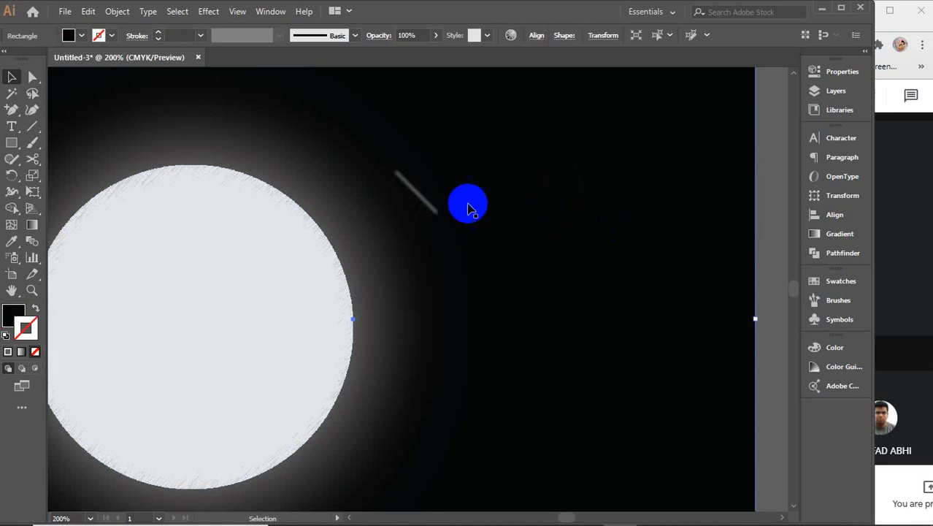
left_click(421, 197)
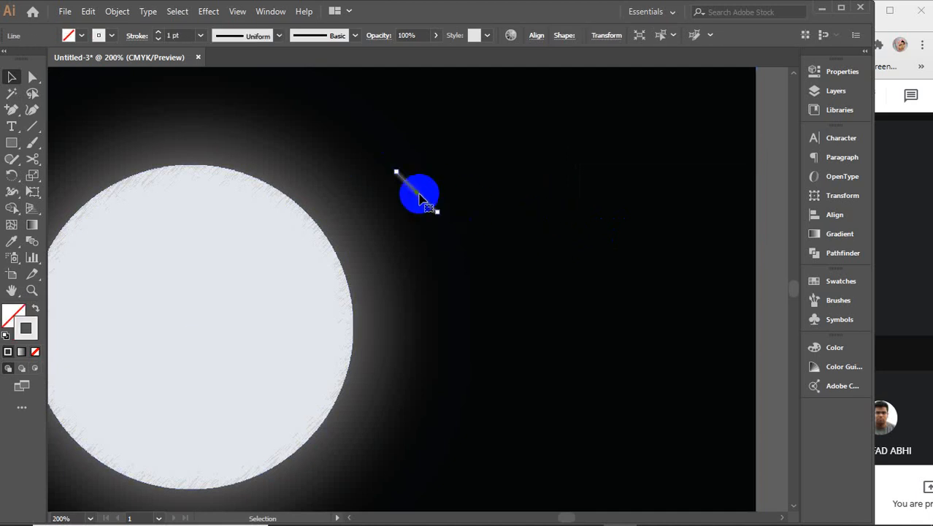
key("Delete")
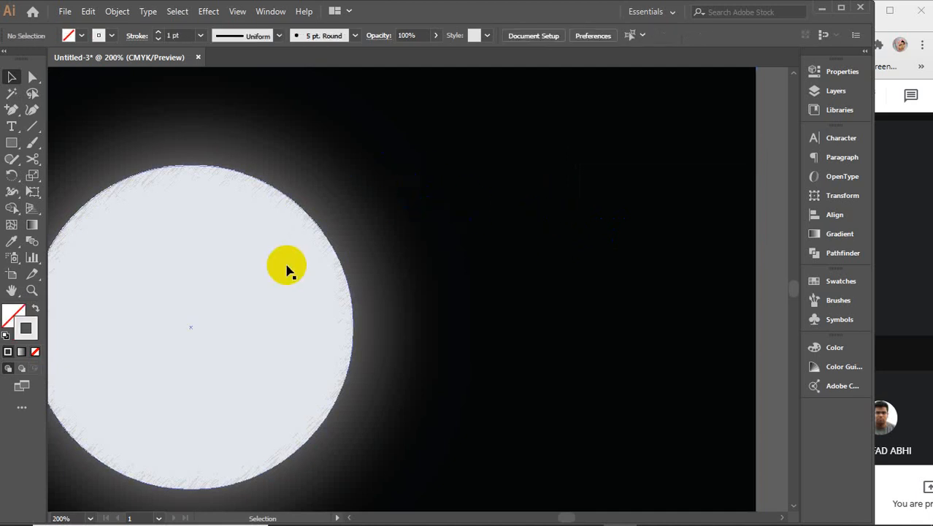
Draw a short diagonal line on the black background to the right of the glowing circle
left_click(32, 126)
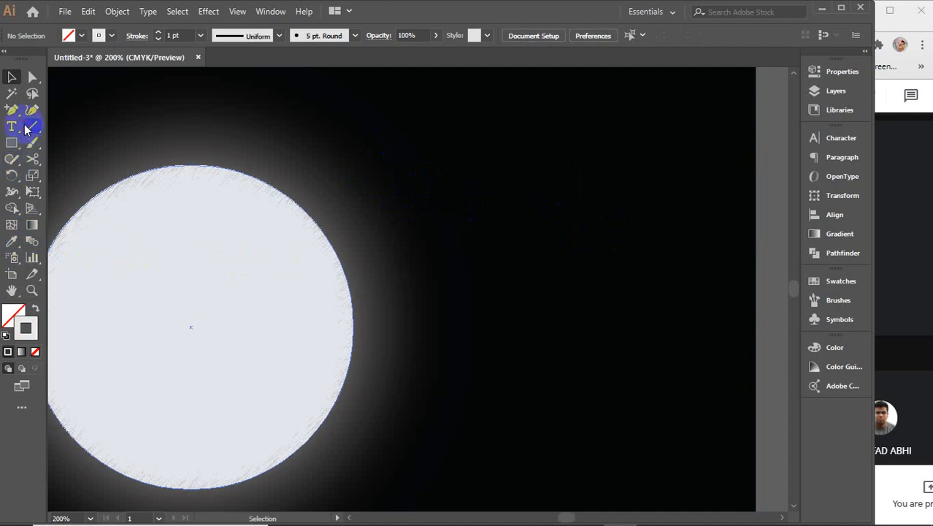
left_click_drag(439, 195, 518, 251)
left_click(13, 77)
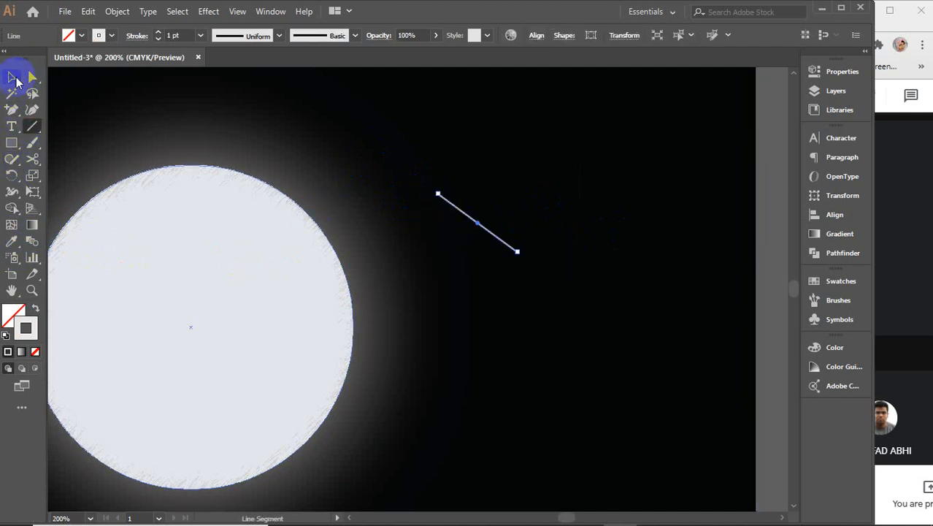
Apply a stronger Radial Blur to the line using the Spin method at Best quality and deselect it
left_click(208, 11)
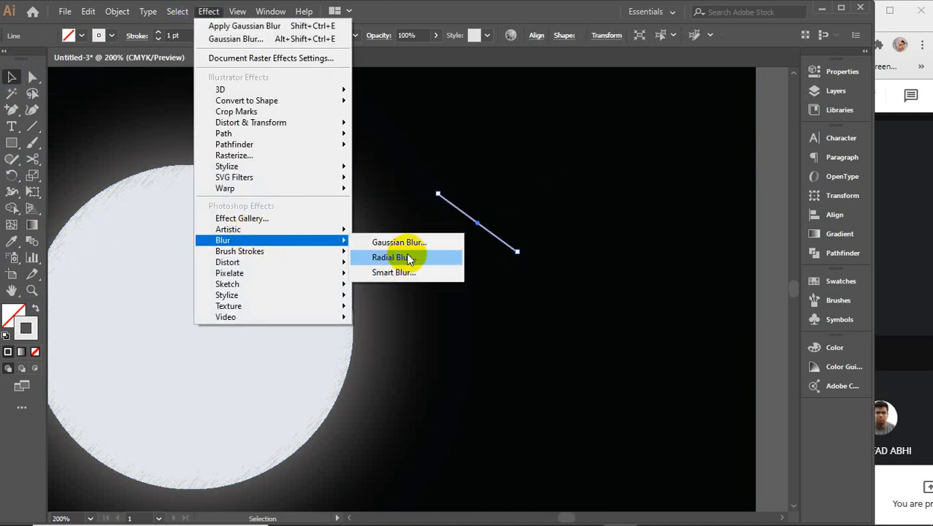
left_click(408, 258)
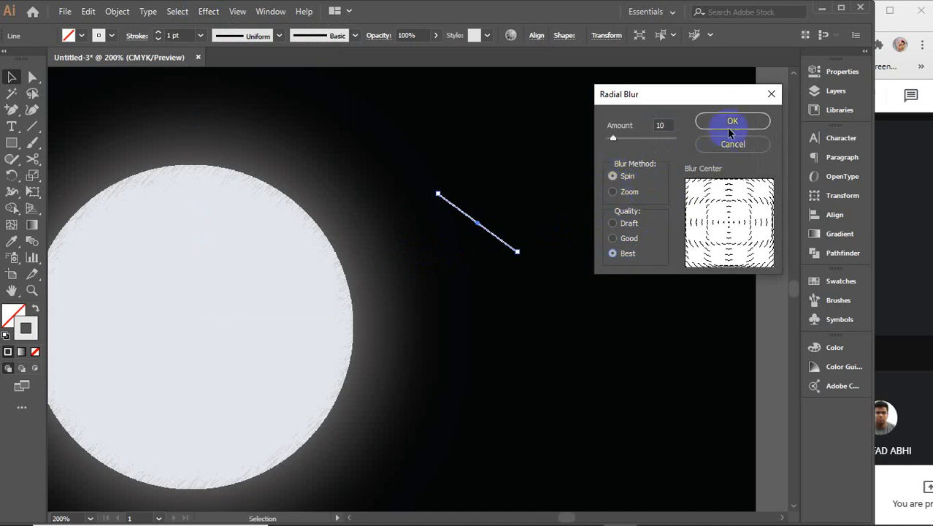
left_click(636, 138)
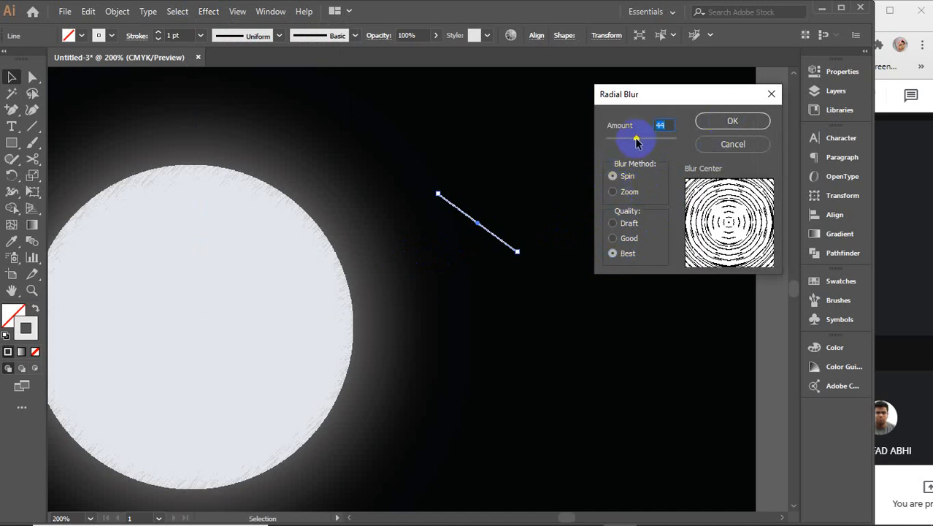
left_click_drag(634, 137, 629, 140)
left_click(720, 124)
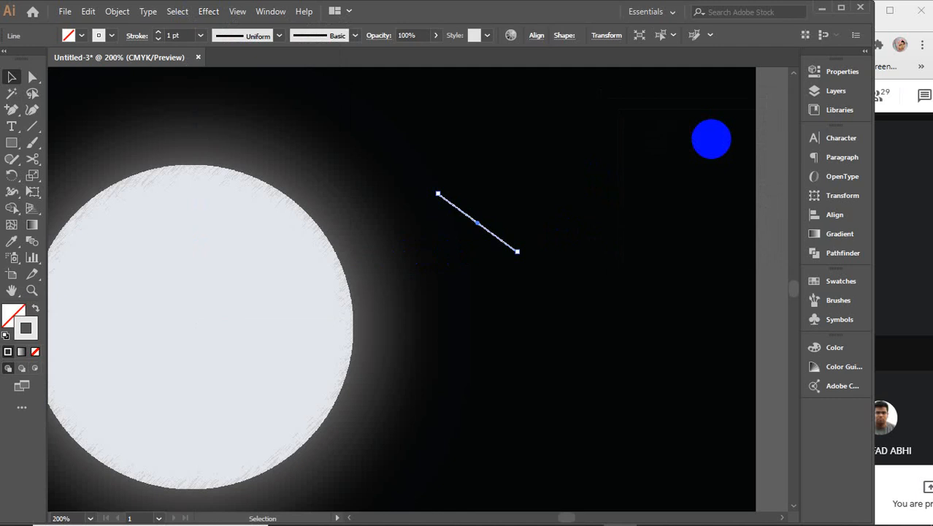
left_click(774, 218)
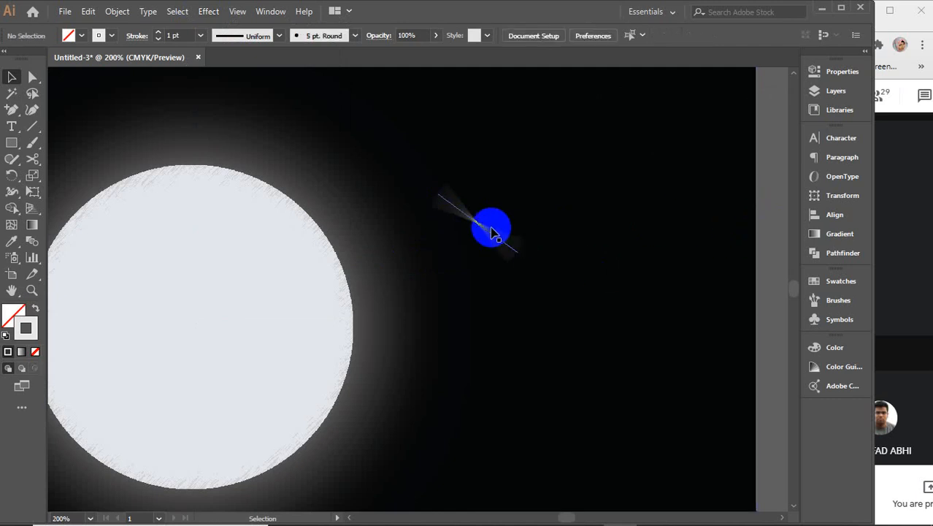
Create a copy of the blurred line rotated by 360/3 degrees about its midpoint
scroll(491, 232, "up", 4)
scroll(488, 230, "up", 1)
left_click_drag(459, 230, 520, 313)
left_click(541, 311)
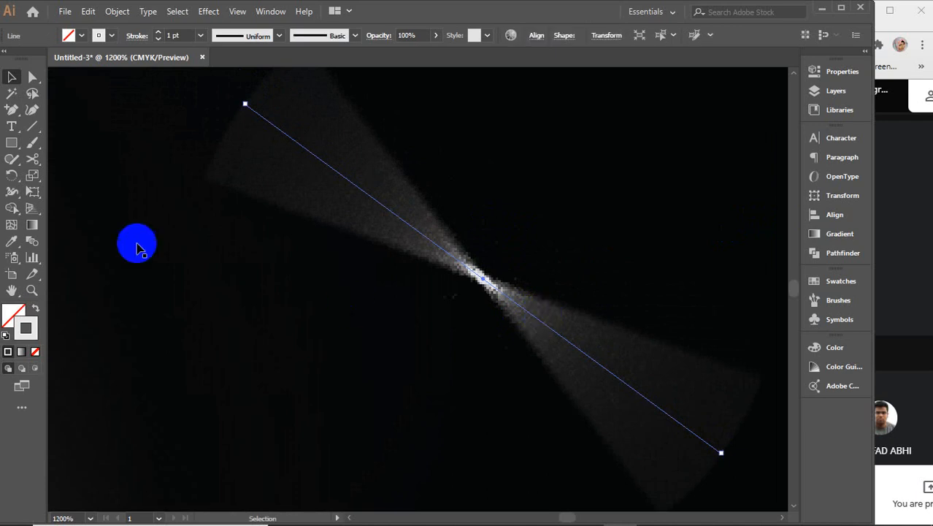
left_click(11, 175)
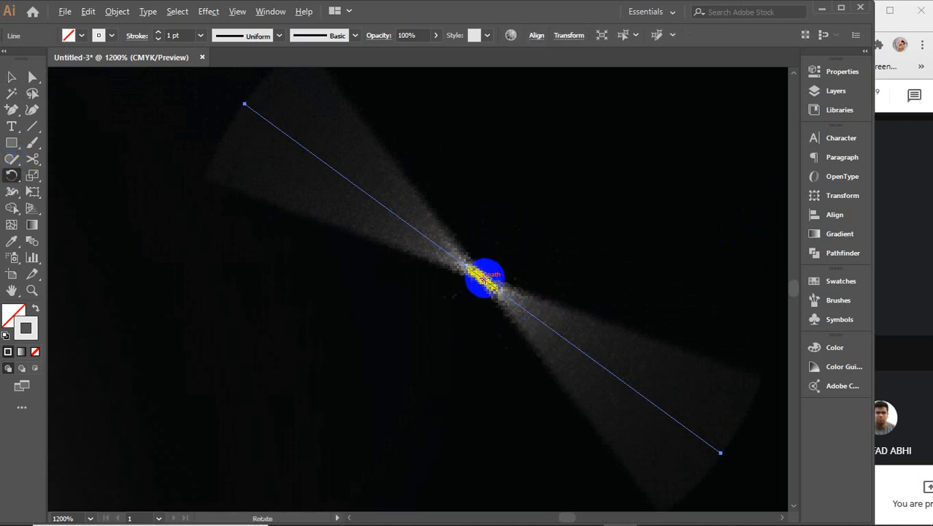
left_click(483, 277, "alt")
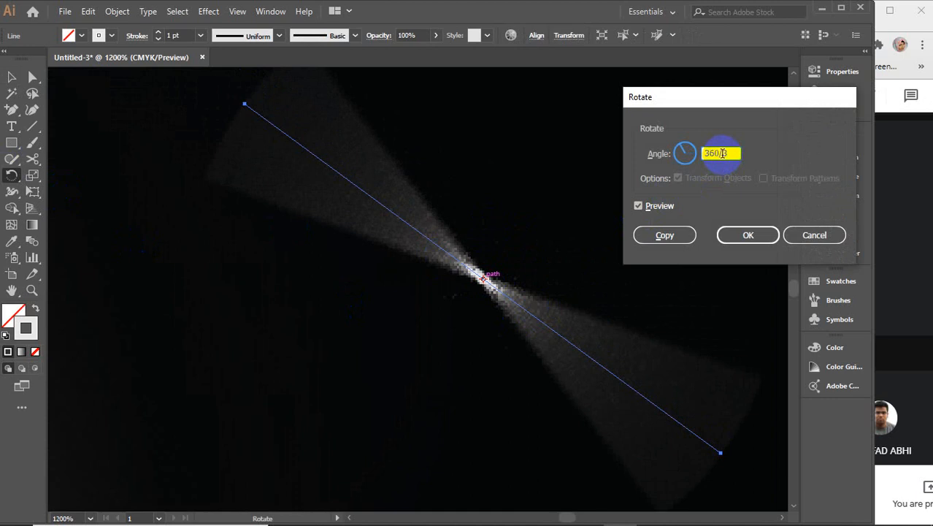
type("360/3")
left_click(657, 205)
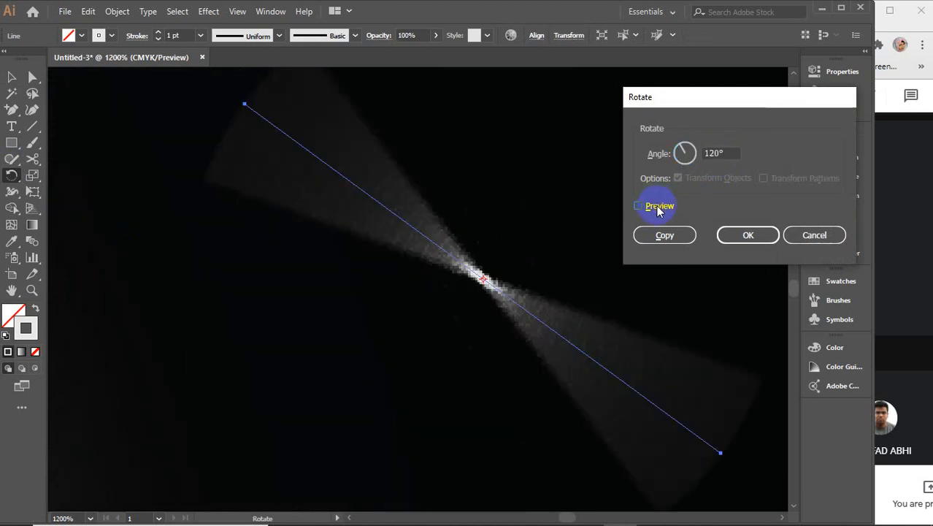
left_click(656, 206)
left_click(663, 235)
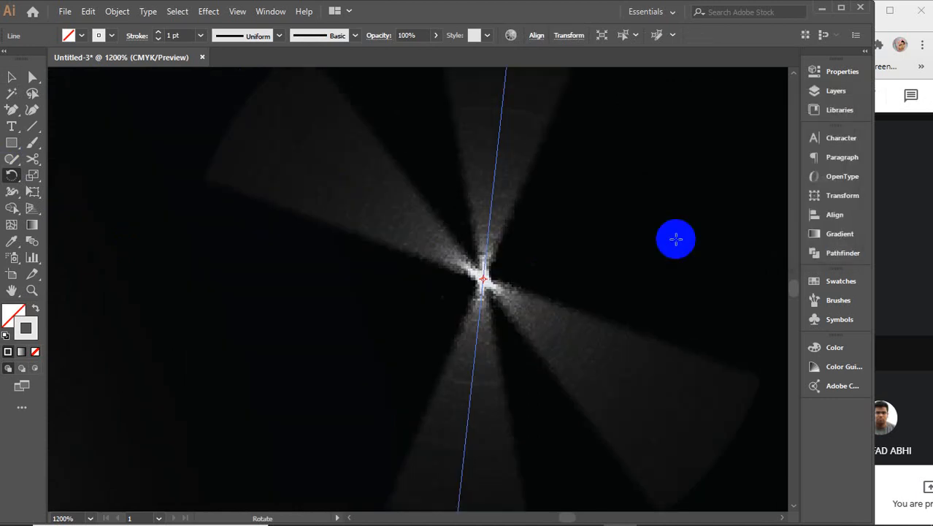
Repeat the rotated copy once more to form a six-rayed star and deselect it
key("ctrl+d")
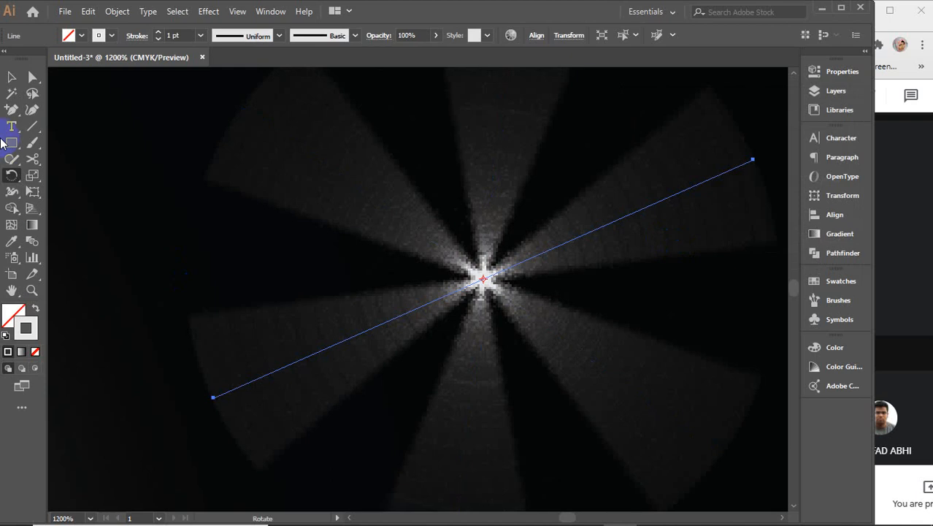
left_click(12, 77)
scroll(417, 256, "down", 8, "alt")
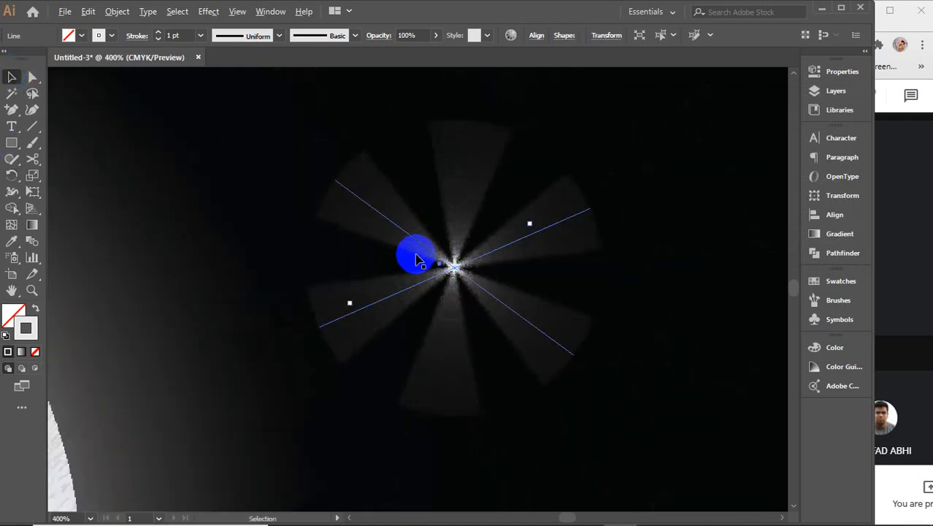
left_click(618, 271)
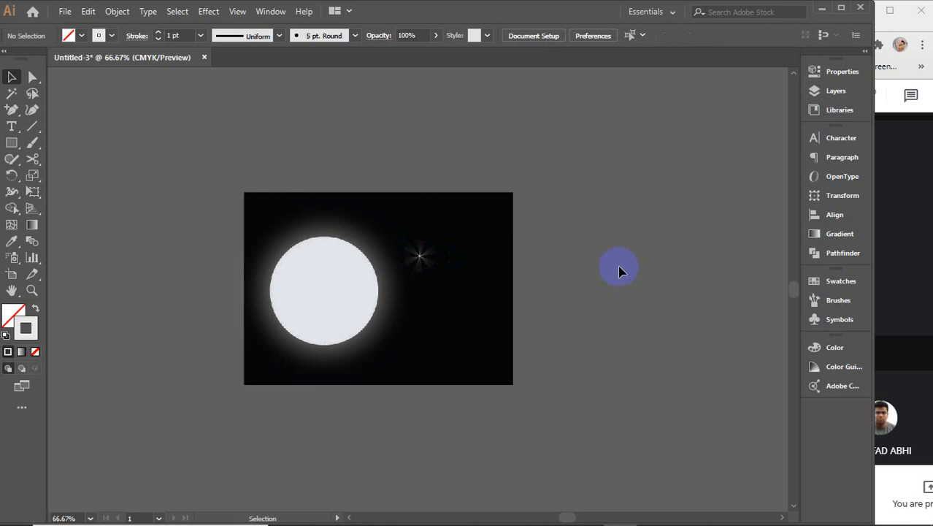
scroll(437, 260, "up", 2, "alt")
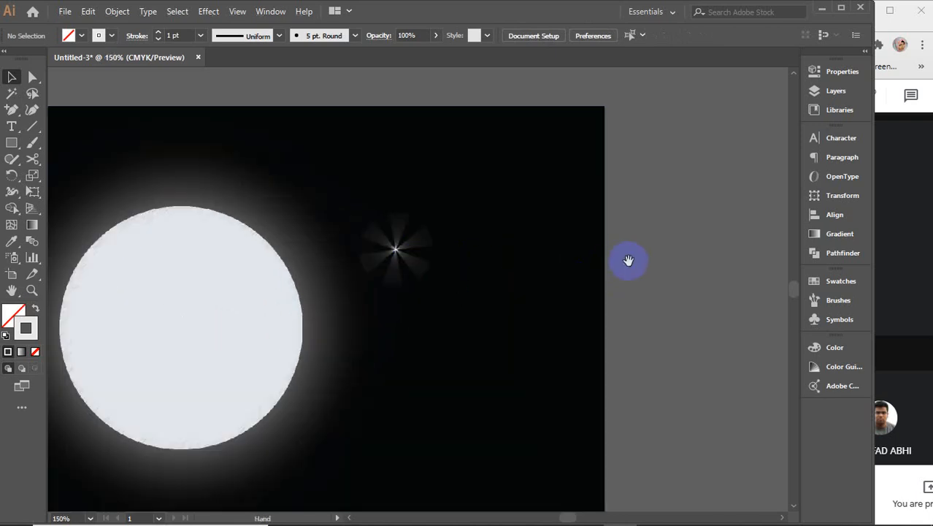
left_click_drag(628, 260, 730, 232)
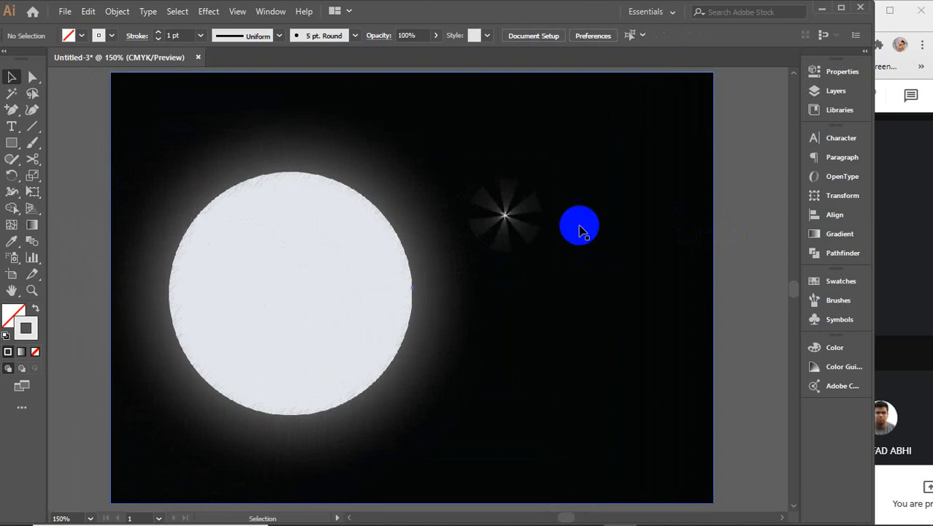
Select the three blurred lines of the star and group them
scroll(517, 223, "up", 4)
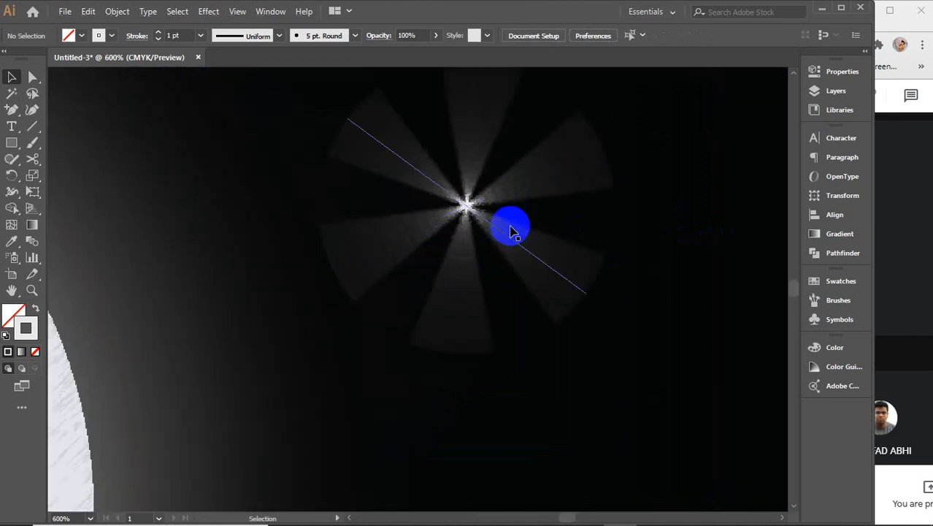
left_click(509, 235)
left_click(519, 192, "shift")
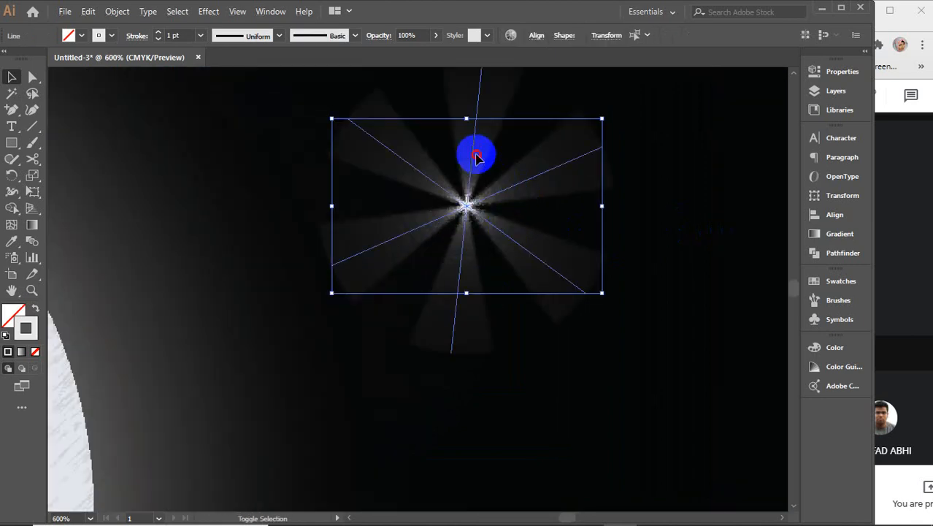
left_click(476, 155, "shift")
key("ctrl+g")
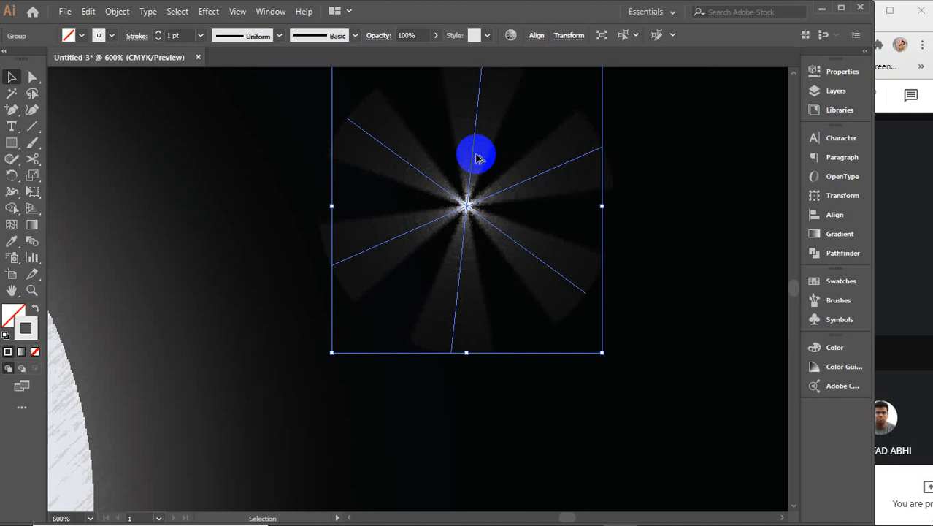
Duplicate the star group just below the original and set the copy's stroke colour to pink #f761ff
scroll(476, 159, "down", 3)
scroll(517, 235, "down", 2)
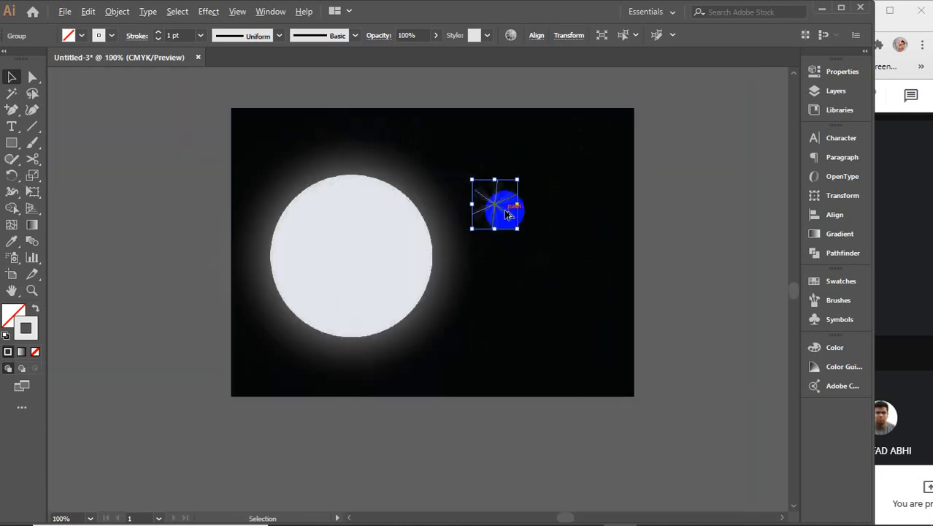
mouse_move(508, 214)
left_mouse_down()
mouse_move(537, 262)
mouse_move(511, 285)
left_mouse_up()
double_click(26, 329)
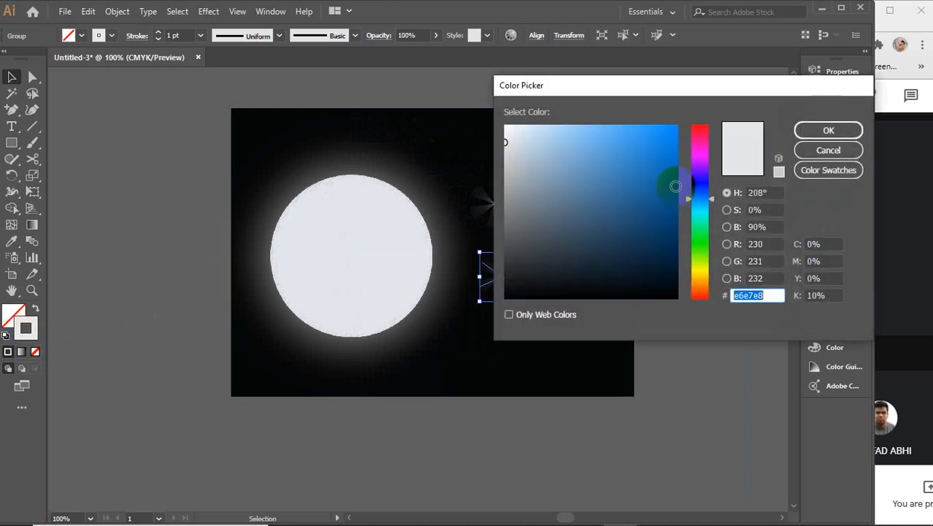
left_click(700, 156)
left_click_drag(606, 140, 610, 114)
left_click(813, 135)
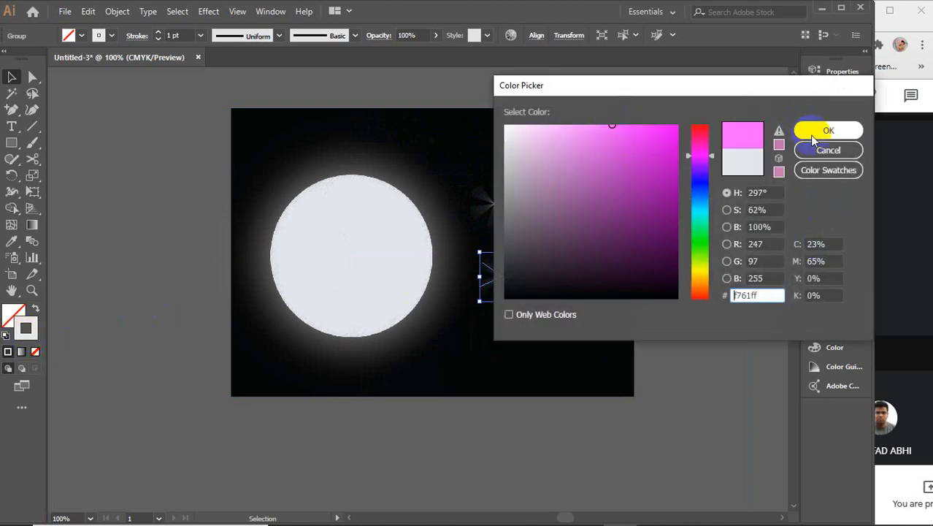
left_click(687, 361)
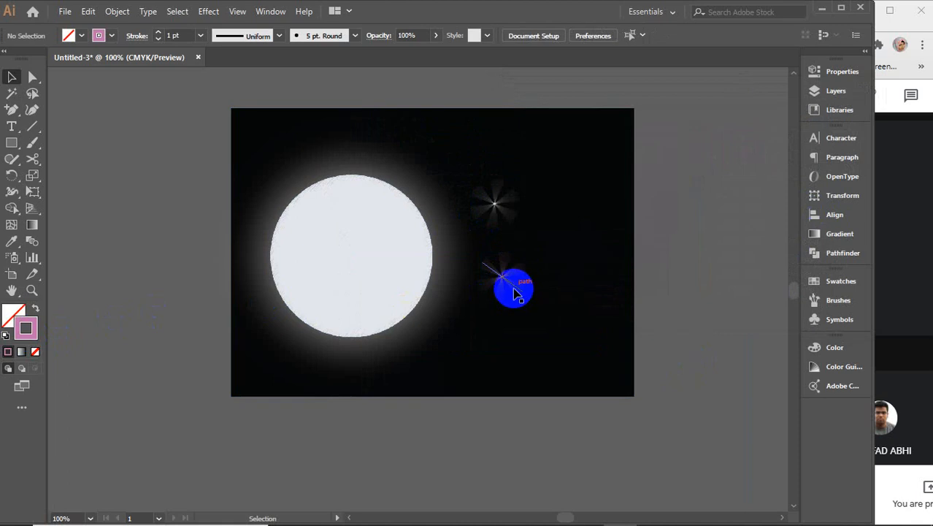
Duplicate the pink star toward the artboard's lower right corner and set the copy's stroke colour to yellow #f7ea00
left_click_drag(513, 290, 584, 333)
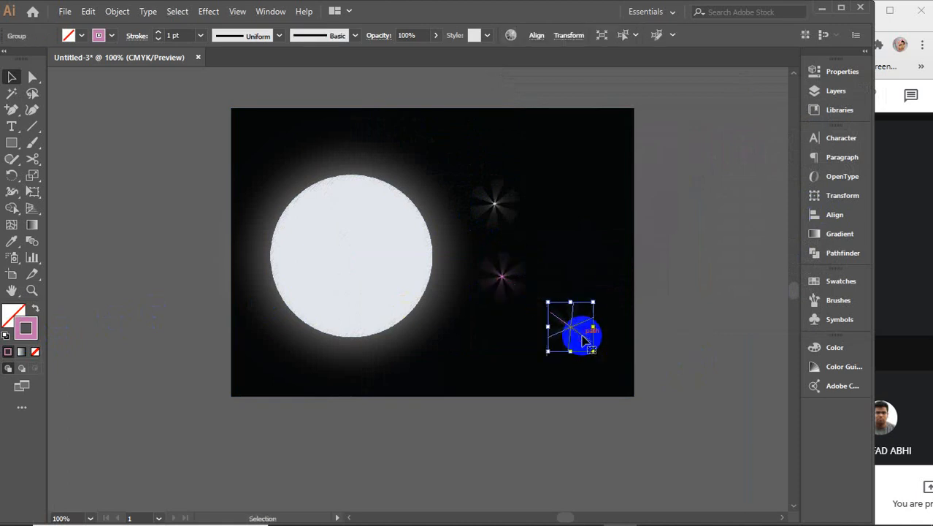
double_click(26, 329)
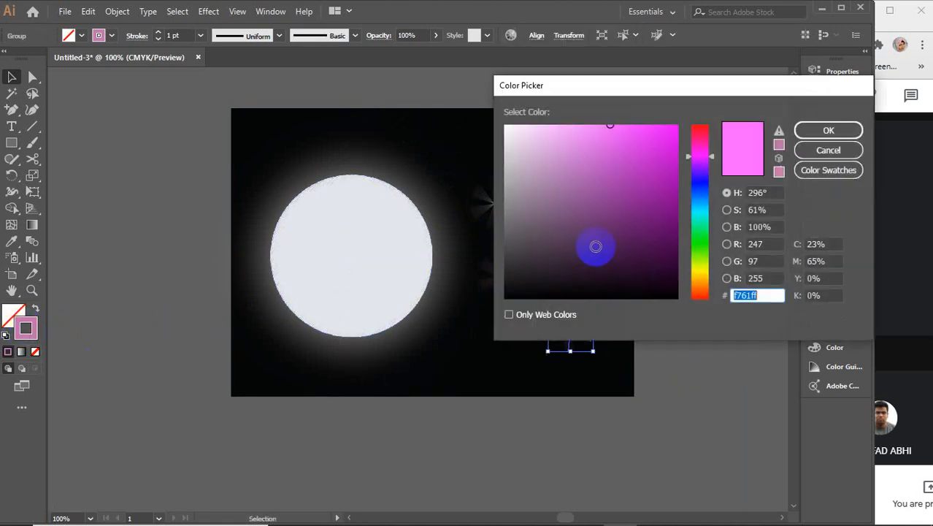
left_click(690, 272)
left_click(677, 130)
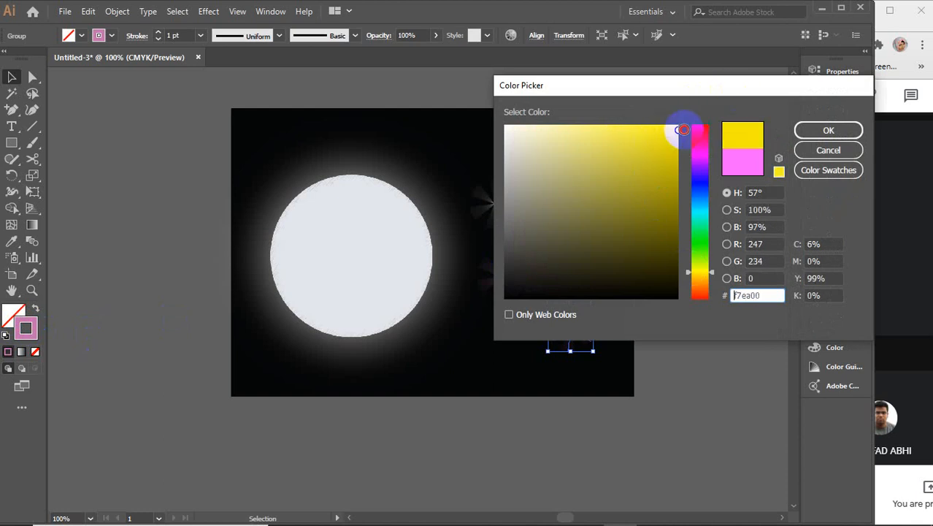
left_click(802, 138)
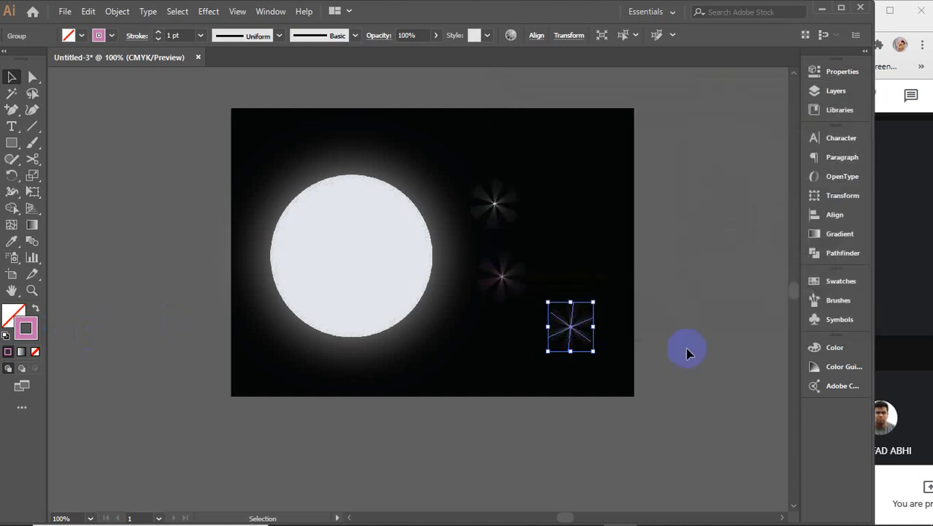
left_click(686, 348)
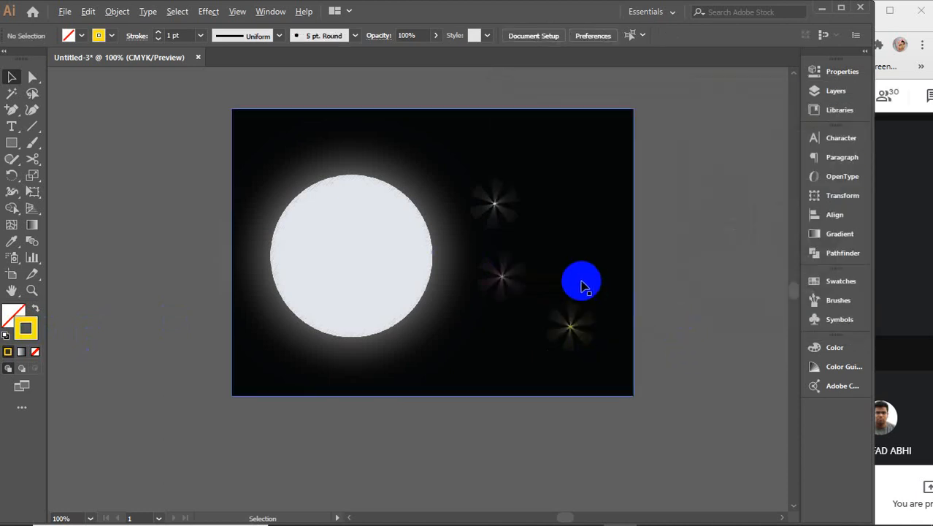
Select the yellow star and examine its bright centre and blurred rays up close
scroll(578, 281, "up", 2)
scroll(577, 280, "down", 2)
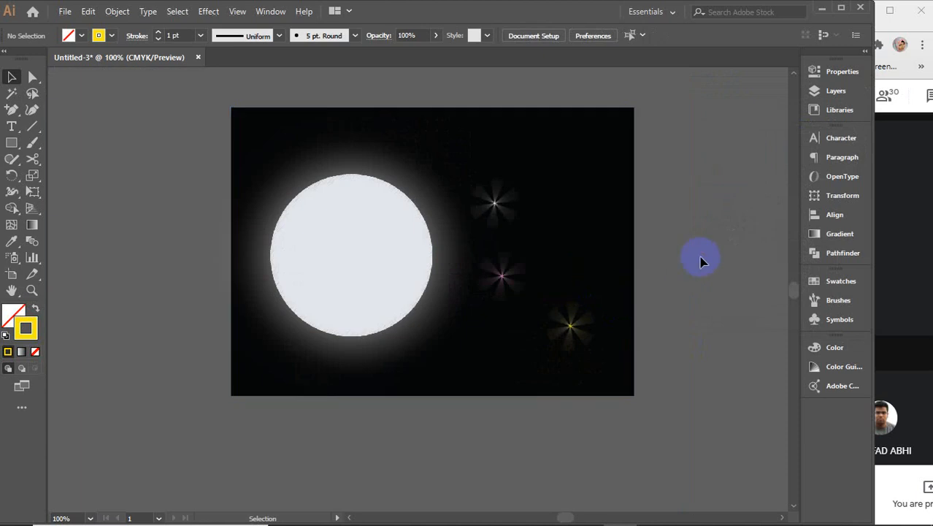
scroll(571, 329, "up", 2)
scroll(571, 328, "up", 3)
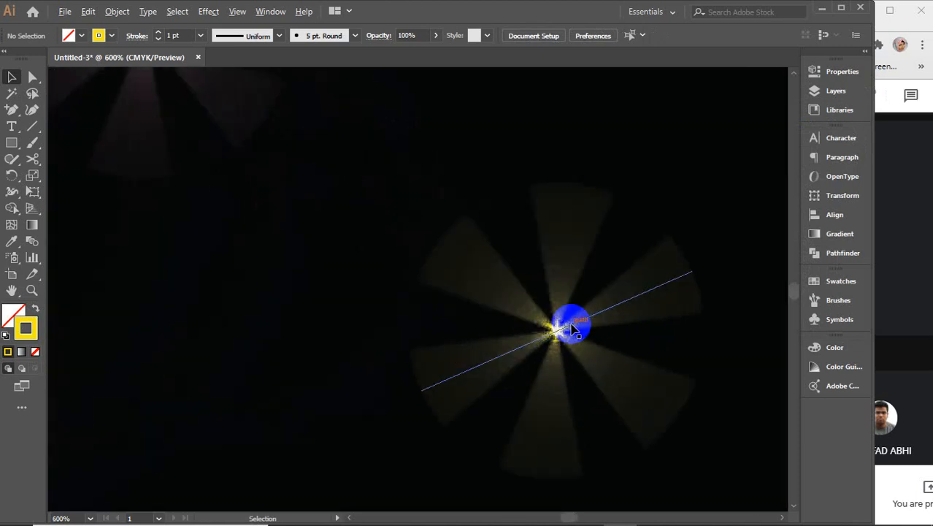
left_click(561, 228)
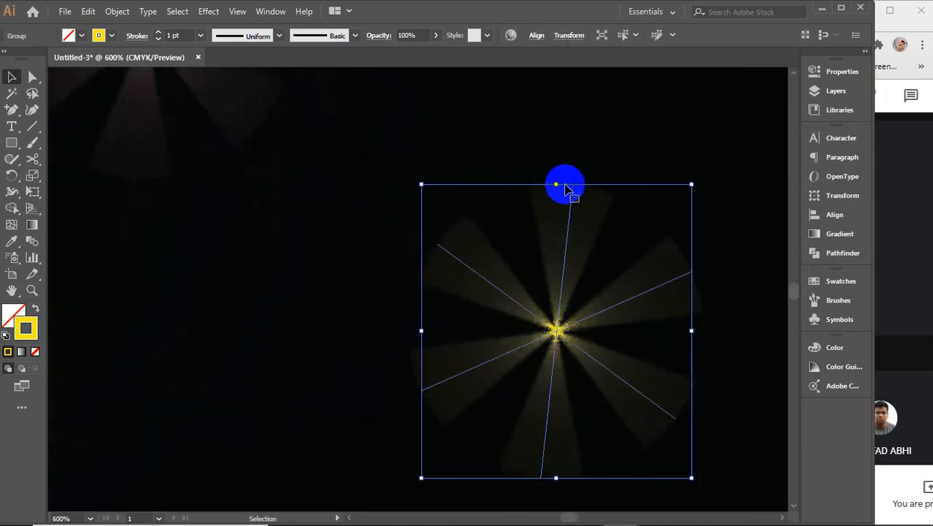
scroll(576, 273, "down", 4)
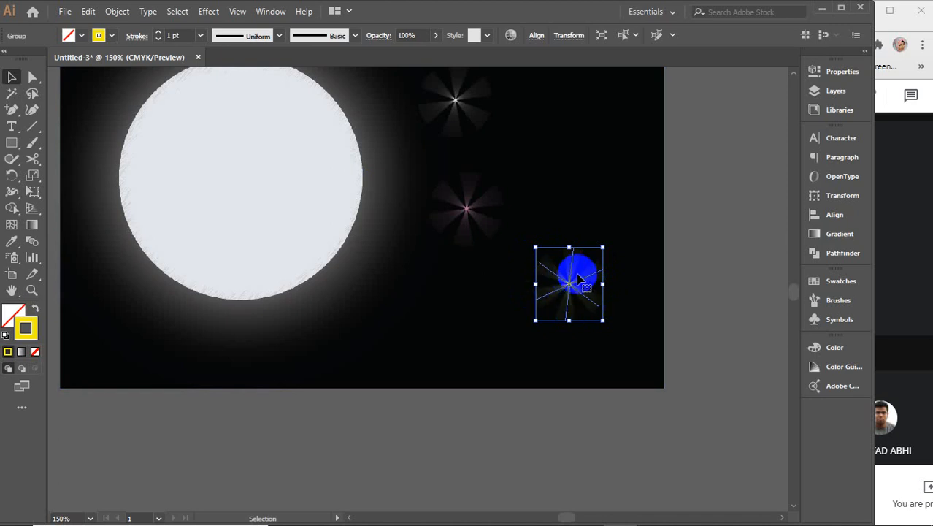
scroll(588, 298, "up", 7)
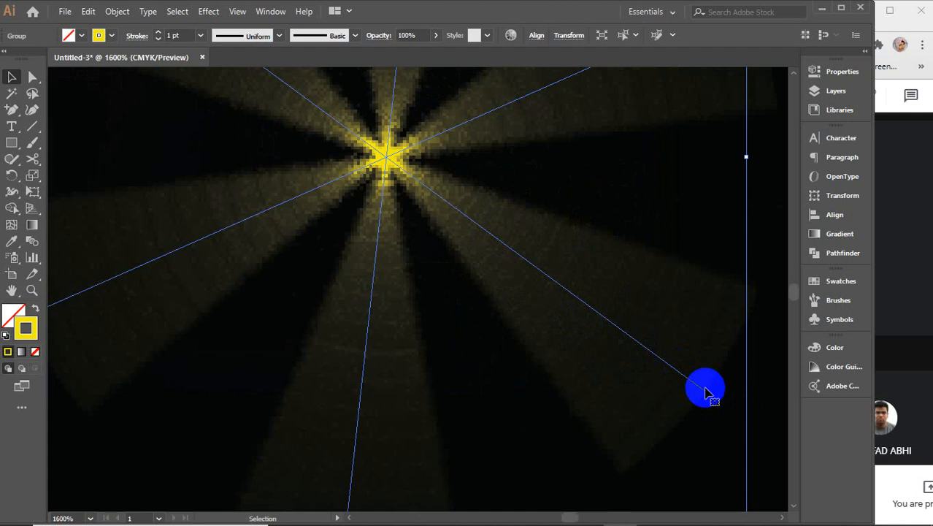
left_click_drag(704, 391, 516, 286)
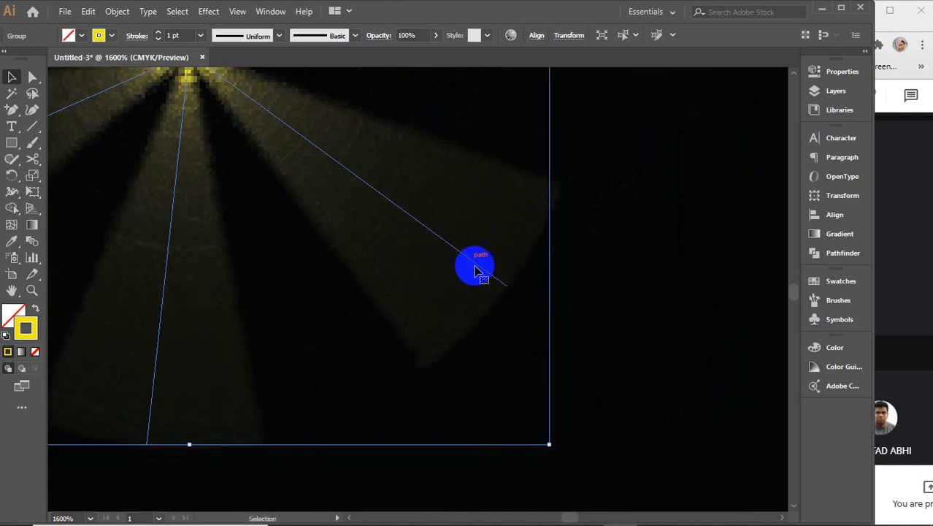
Draw a long diagonal line, sloping downward, in the empty canvas above the artboard's upper right corner
scroll(734, 369, "down", 3)
scroll(734, 369, "down", 5)
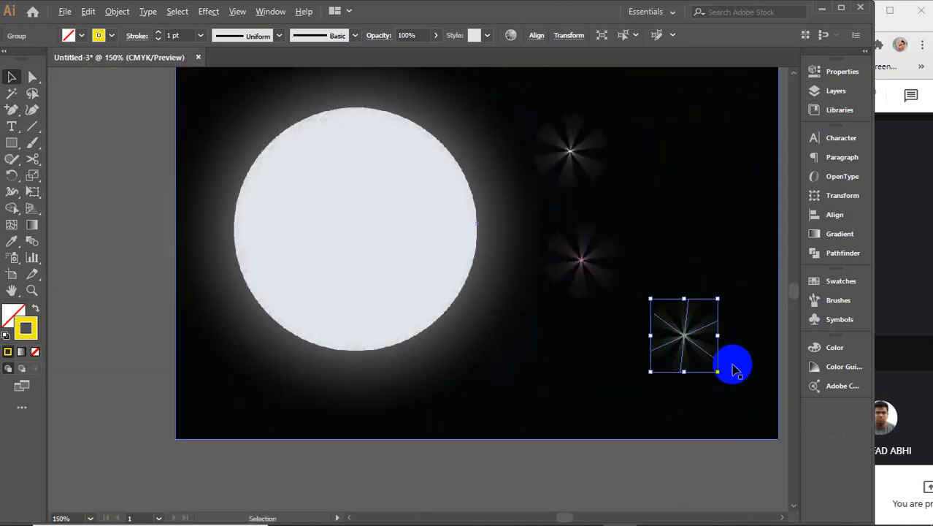
left_click_drag(714, 273, 203, 418)
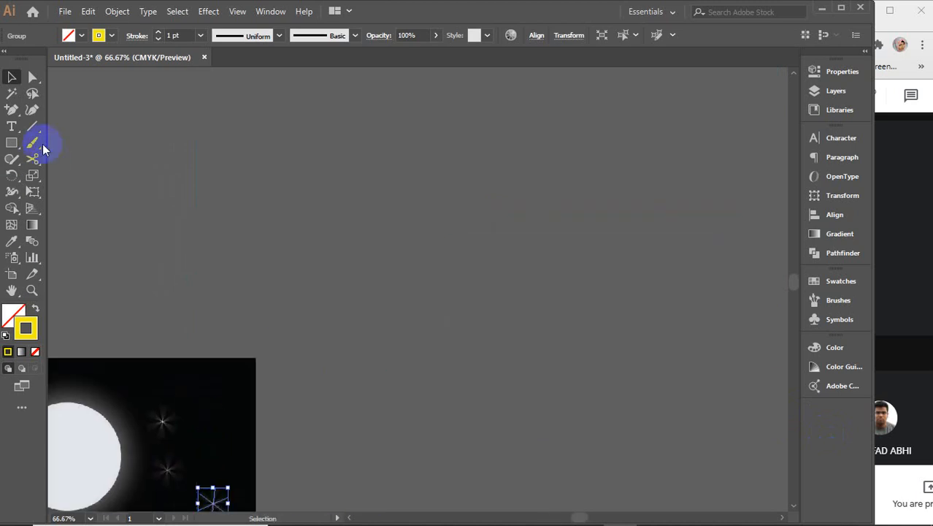
left_click(32, 125)
left_click_drag(269, 121, 609, 334)
left_click_drag(530, 285, 530, 286)
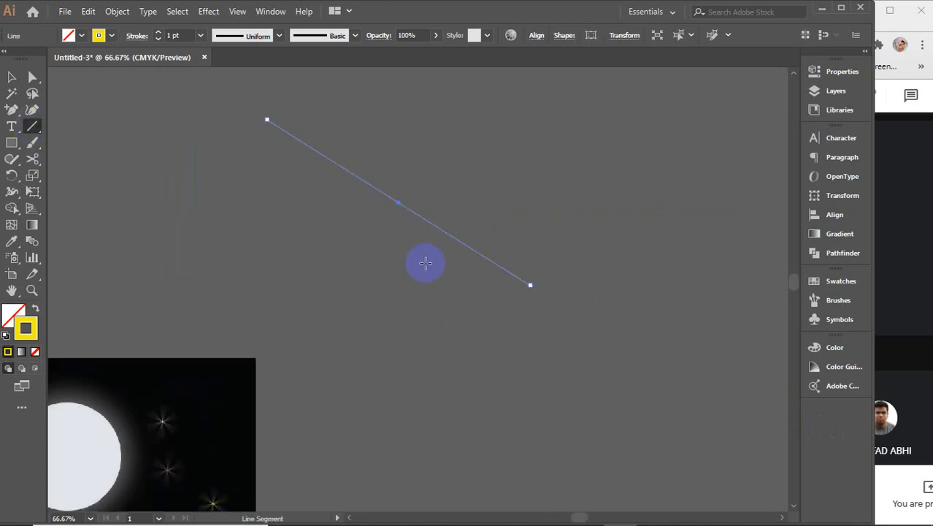
Apply a Radial Blur effect to the diagonal line with amount 16, the Spin method and Good quality
left_click(12, 76)
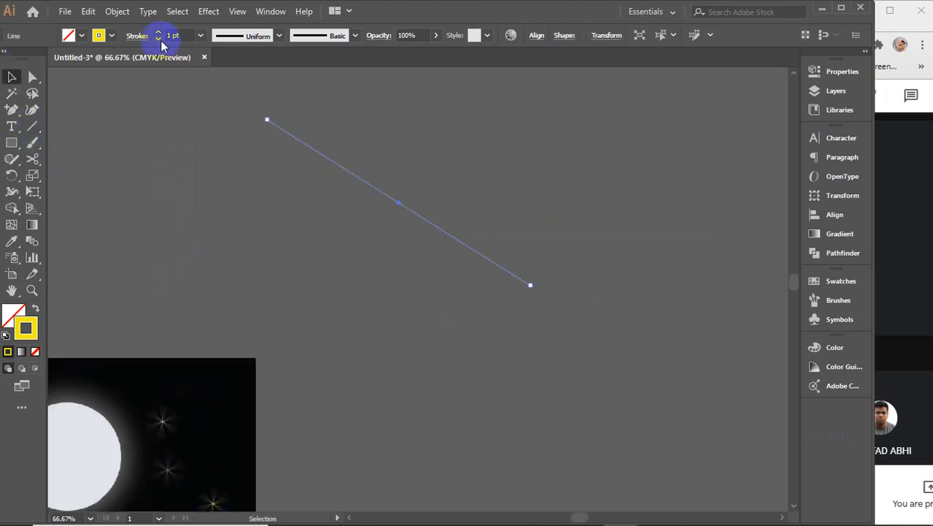
left_click(209, 11)
mouse_move(230, 241)
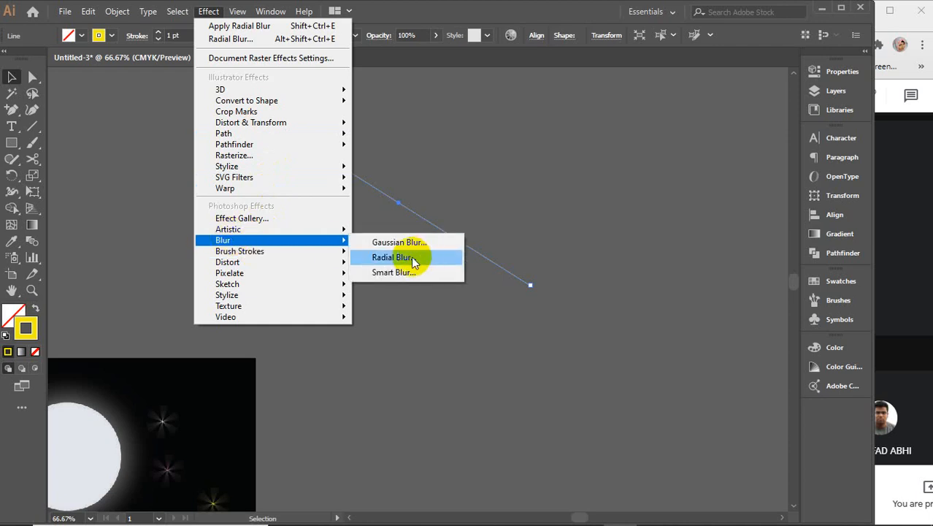
left_click(408, 257)
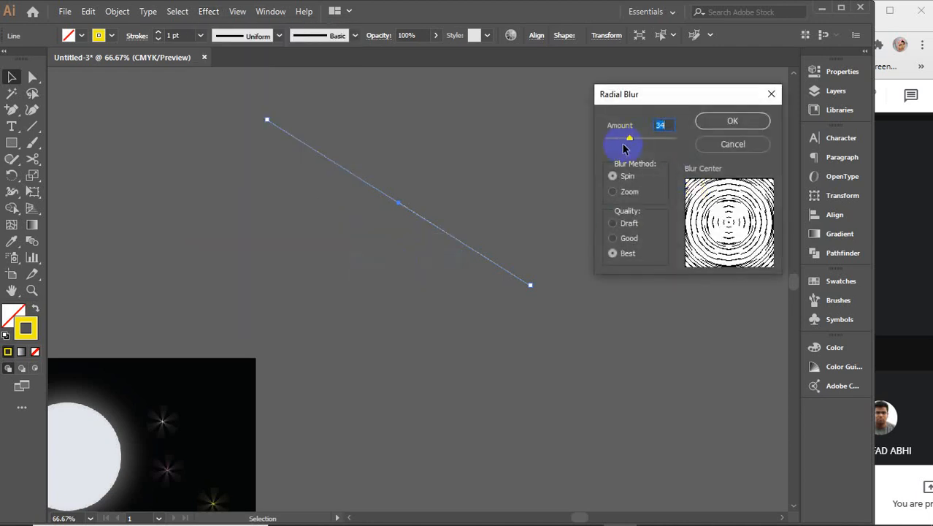
left_click_drag(628, 140, 621, 140)
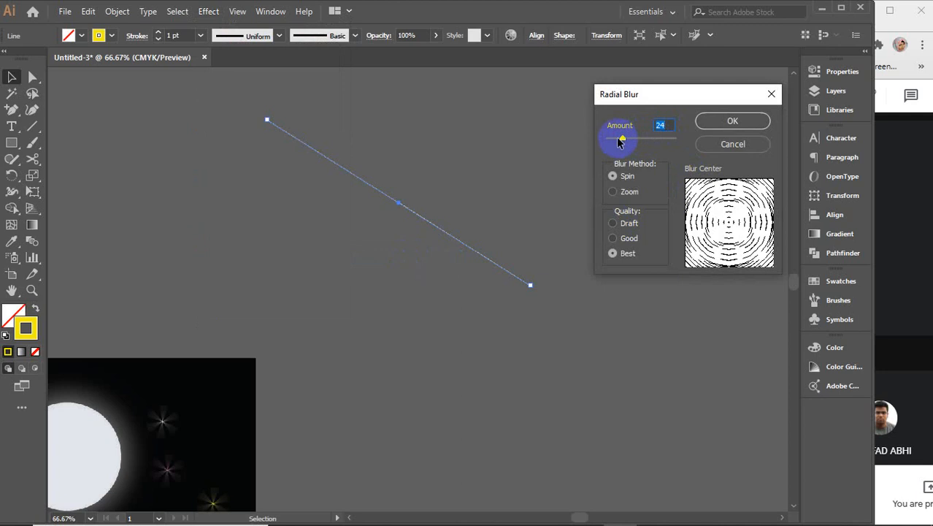
left_click_drag(620, 140, 617, 140)
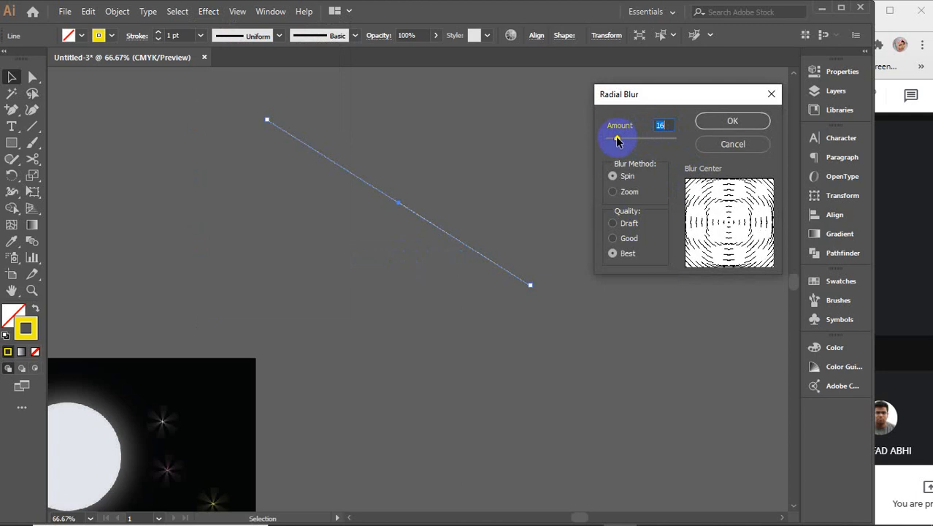
left_click(613, 238)
left_click(730, 121)
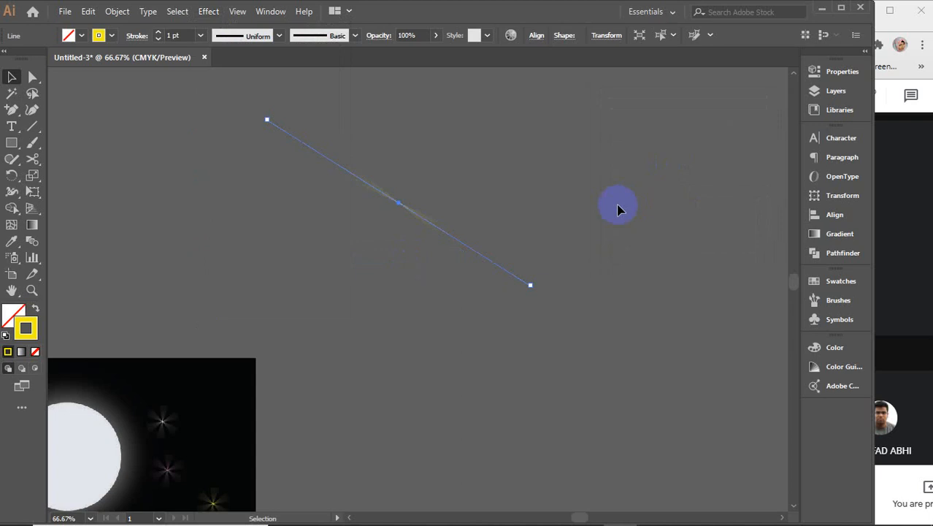
left_click(610, 219)
Move the blurred diagonal line onto the black background, across the artboard's upper right corner above the stars
scroll(422, 241, "up", 3)
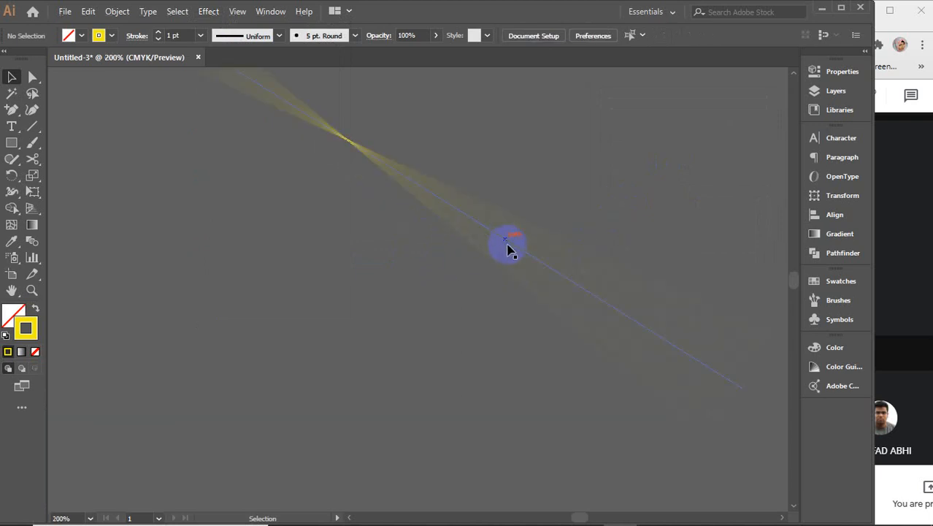
scroll(395, 176, "down", 1)
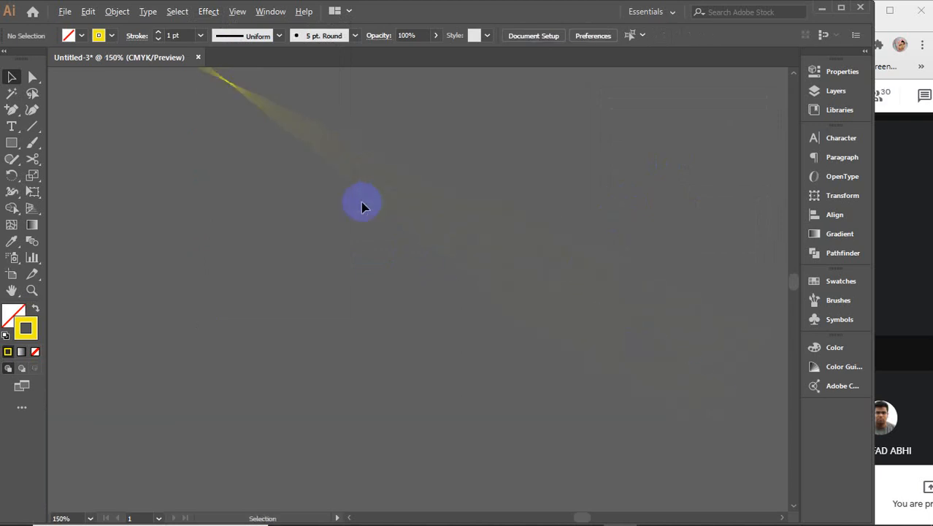
scroll(489, 246, "up", 2)
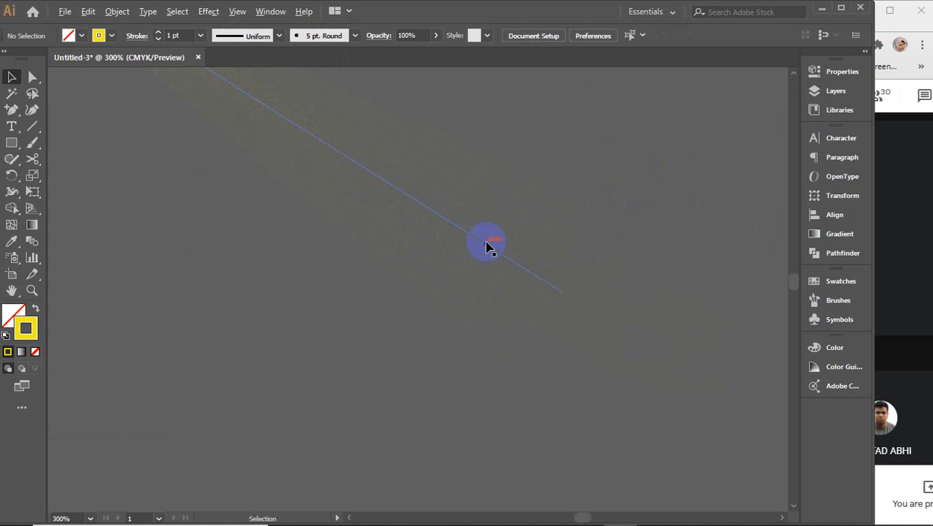
scroll(489, 247, "down", 4)
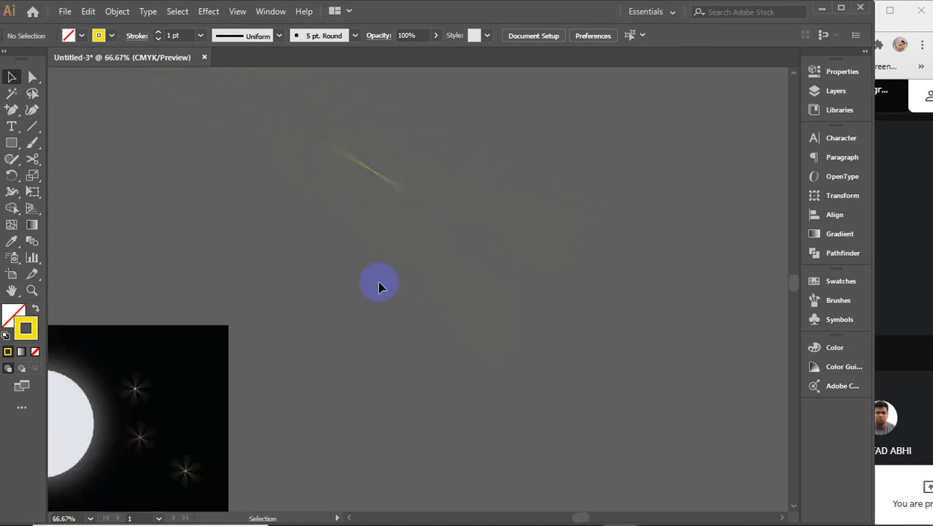
left_click_drag(377, 282, 493, 321)
left_click_drag(510, 214, 301, 406)
left_click(490, 373)
scroll(490, 372, "down", 2)
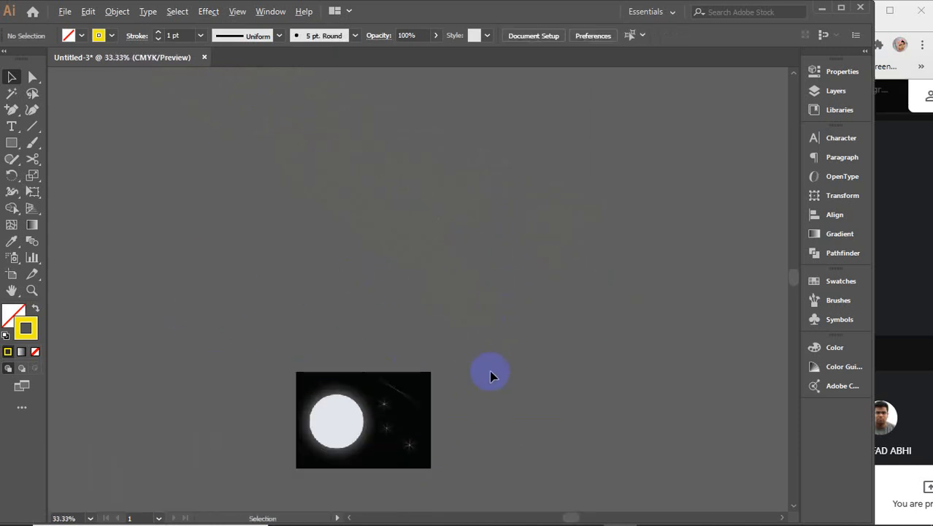
scroll(452, 396, "up", 2)
left_click_drag(450, 398, 672, 272)
scroll(600, 266, "up", 2)
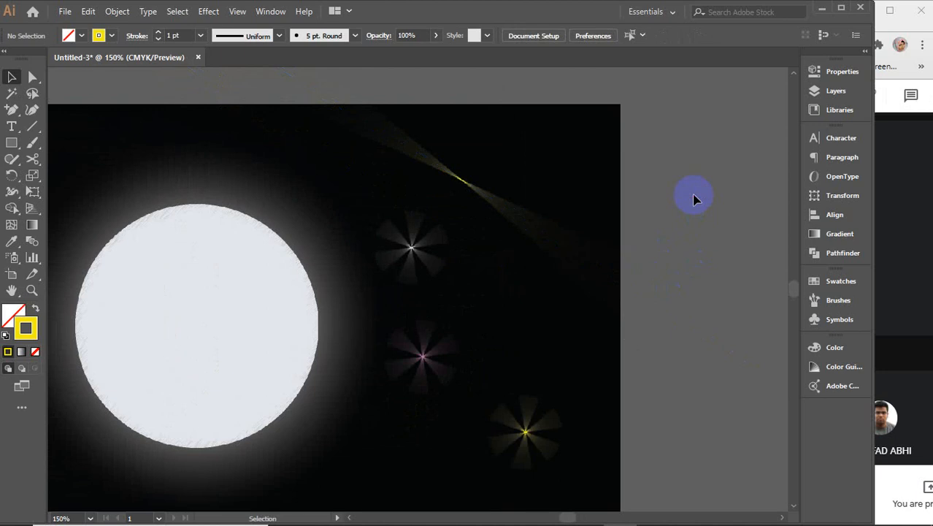
scroll(694, 199, "down", 1)
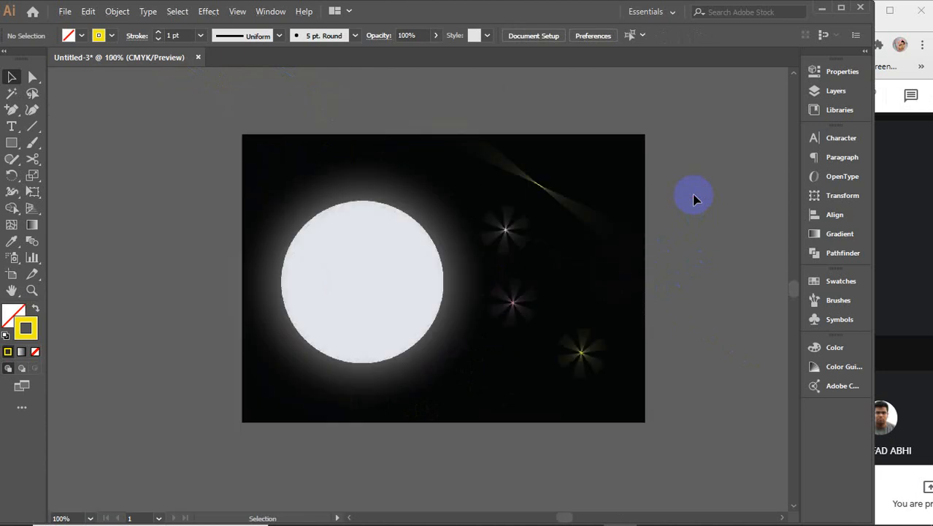
left_click(209, 12)
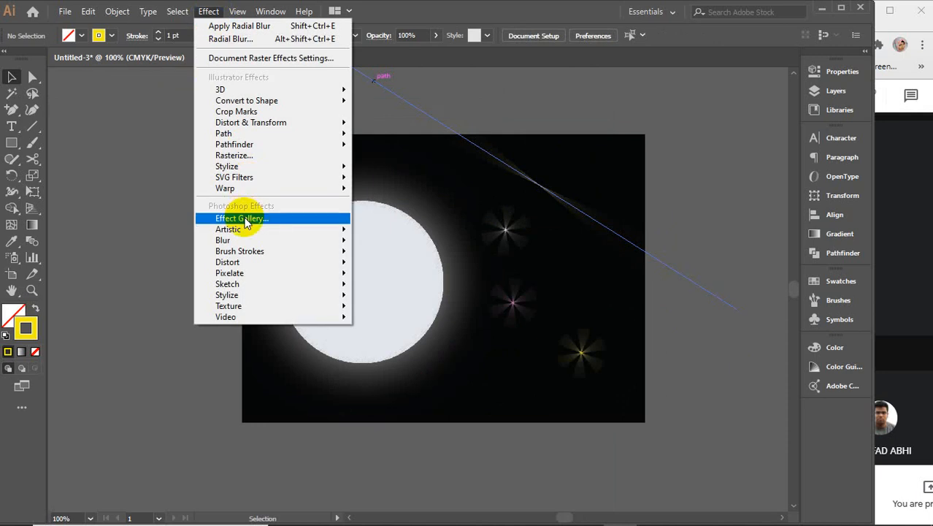
left_click(923, 262)
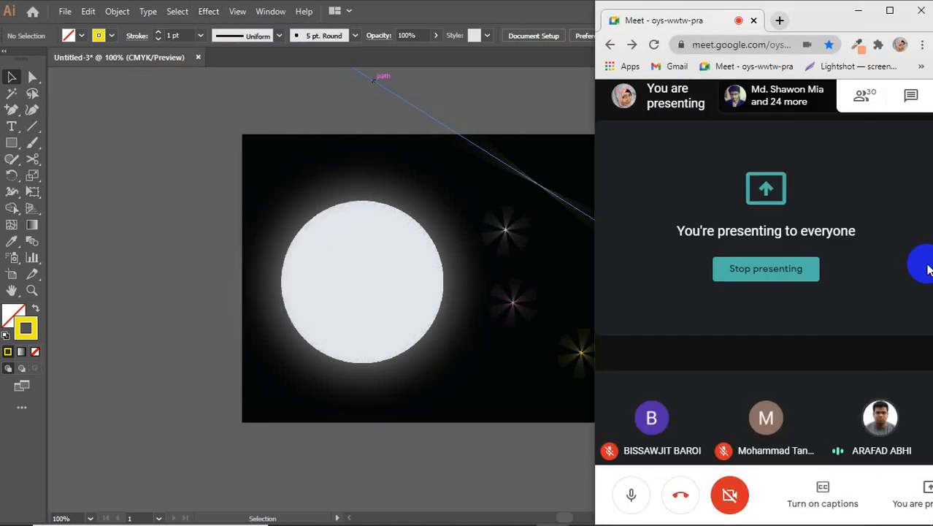
left_click(454, 447)
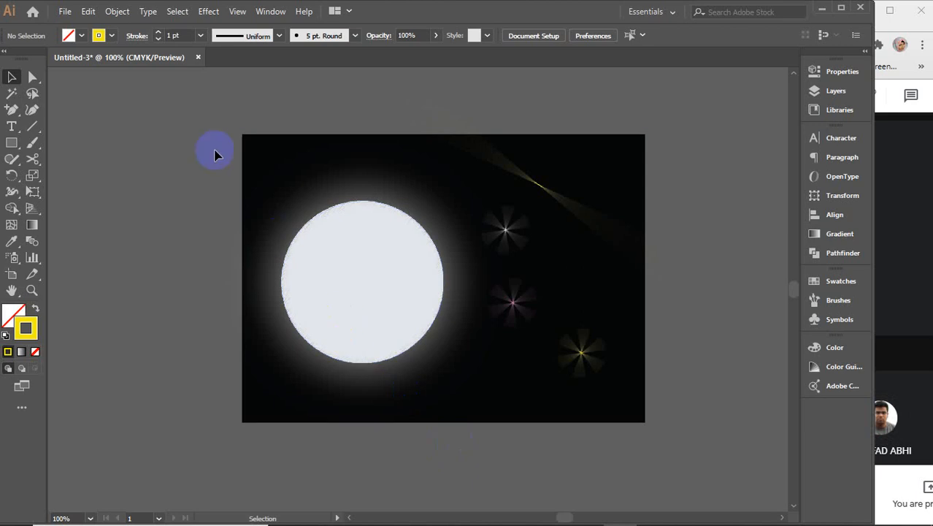
Select all artwork, including the background, circle, stars and diagonal line, and delete it
left_click_drag(203, 116, 686, 449)
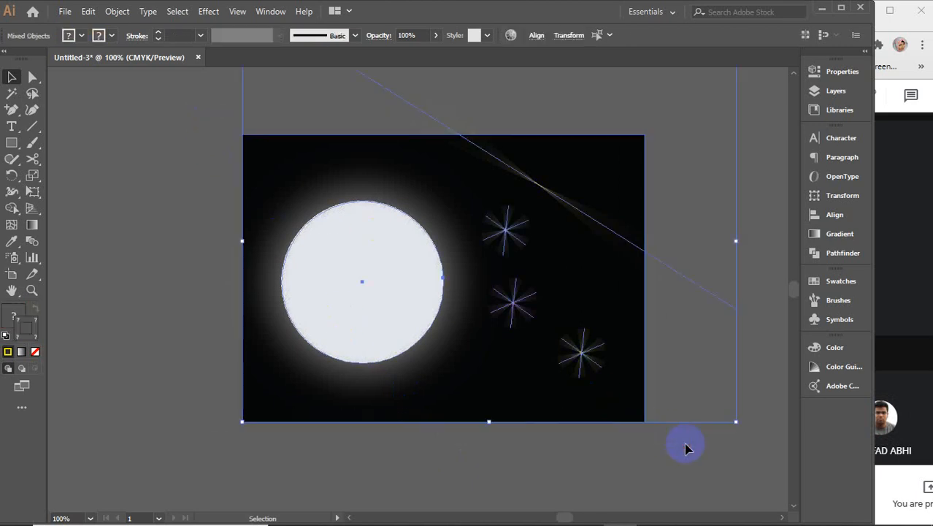
key("Delete")
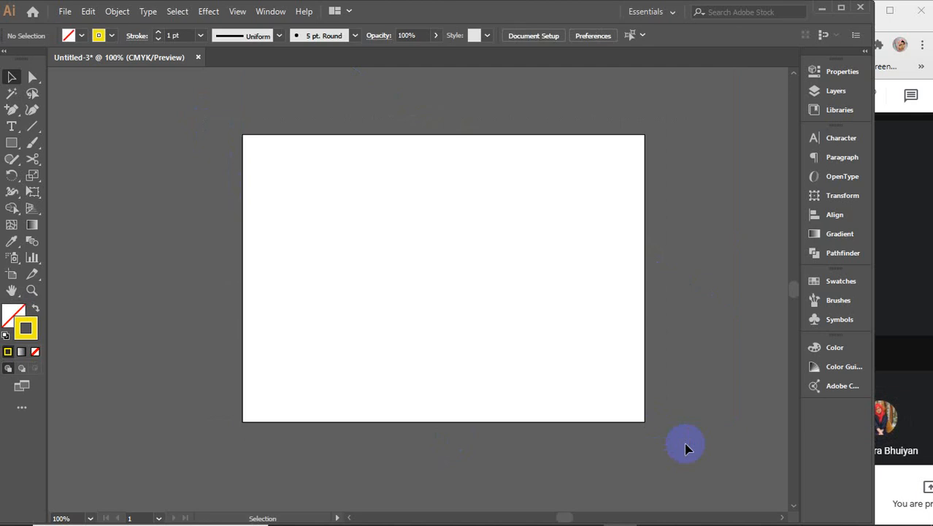
left_click(208, 12)
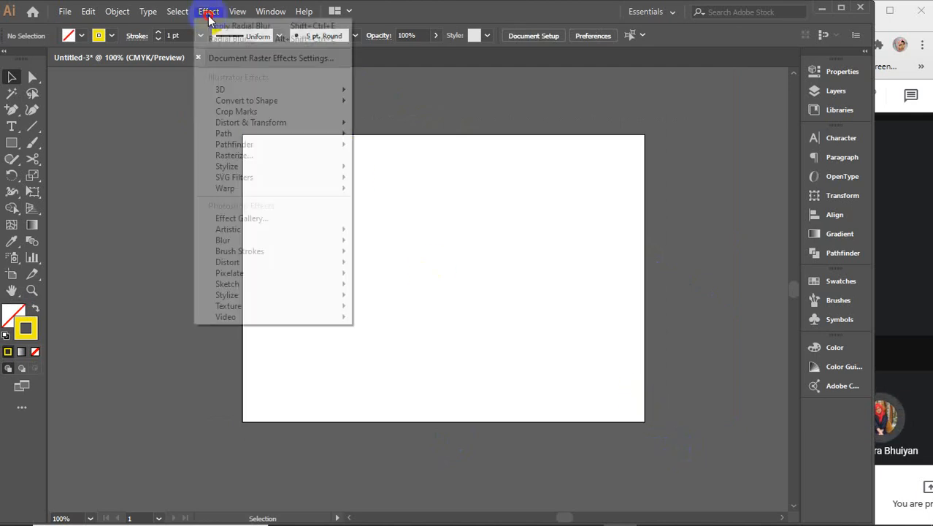
mouse_move(245, 306)
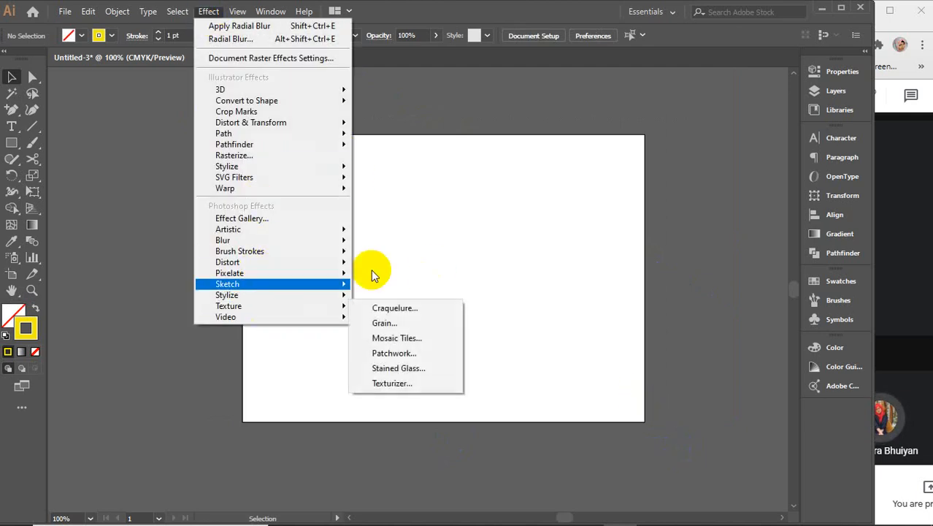
left_click(372, 272)
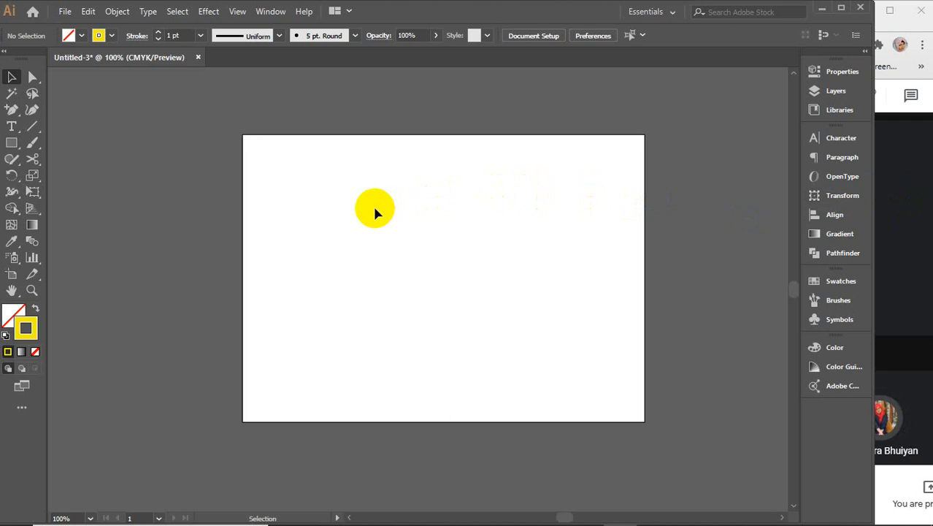
Place the placeholder text "Lorem ipsum" on the artboard, enlarge it to about 40 pt and move it near the centre
left_click(12, 126)
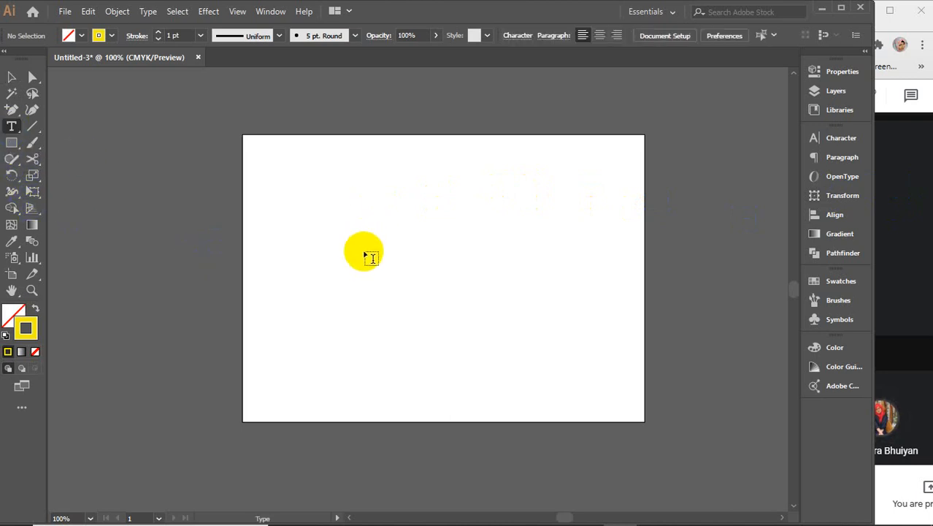
left_click(366, 253)
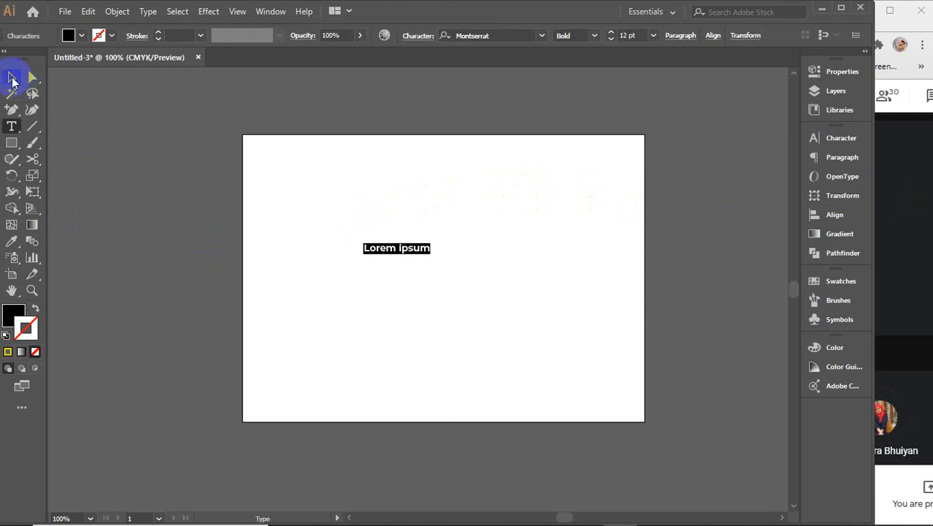
left_click(12, 76)
scroll(379, 242, "up", 2)
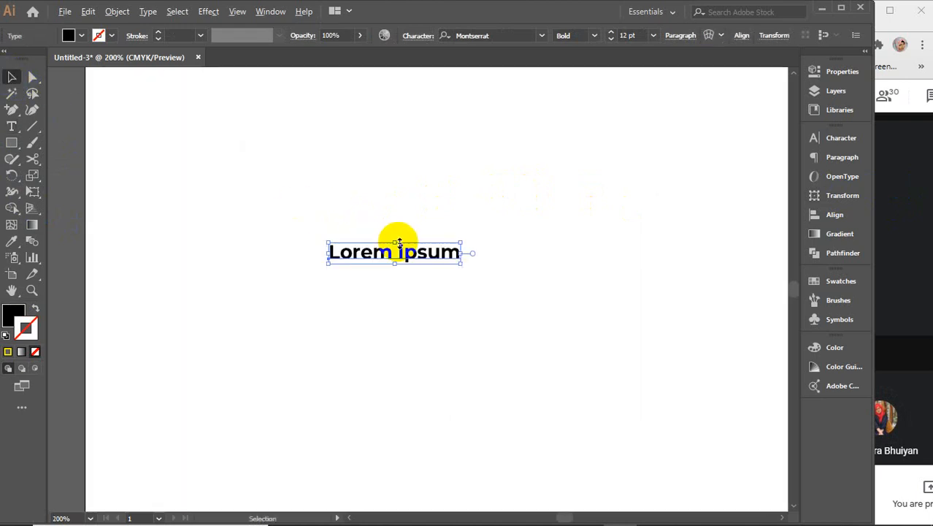
scroll(420, 250, "down", 1)
left_click_drag(453, 259, 687, 417)
left_click_drag(587, 402, 533, 395)
left_click_drag(450, 264, 433, 276)
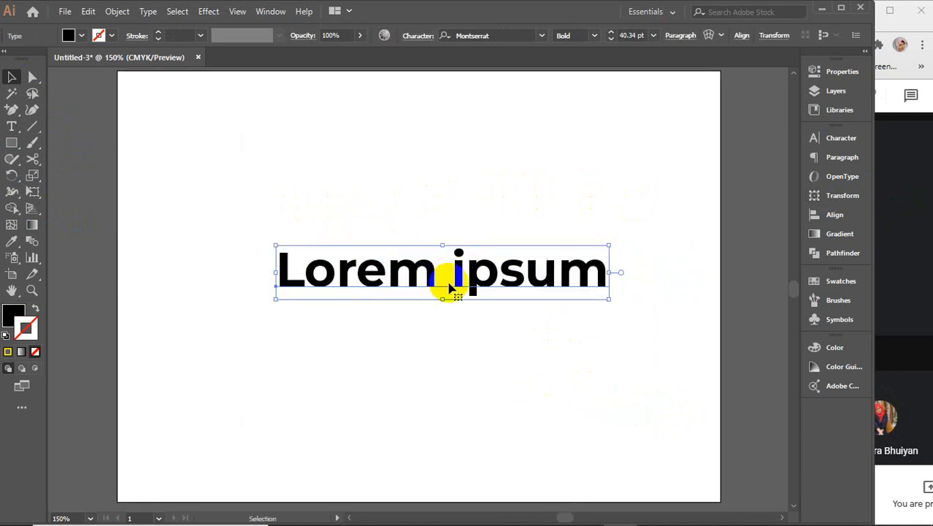
left_click(116, 12)
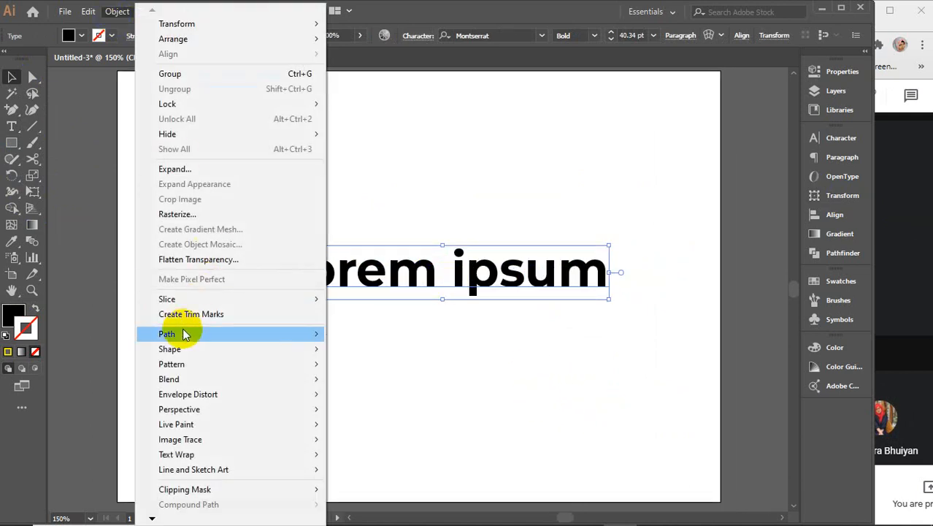
mouse_move(260, 334)
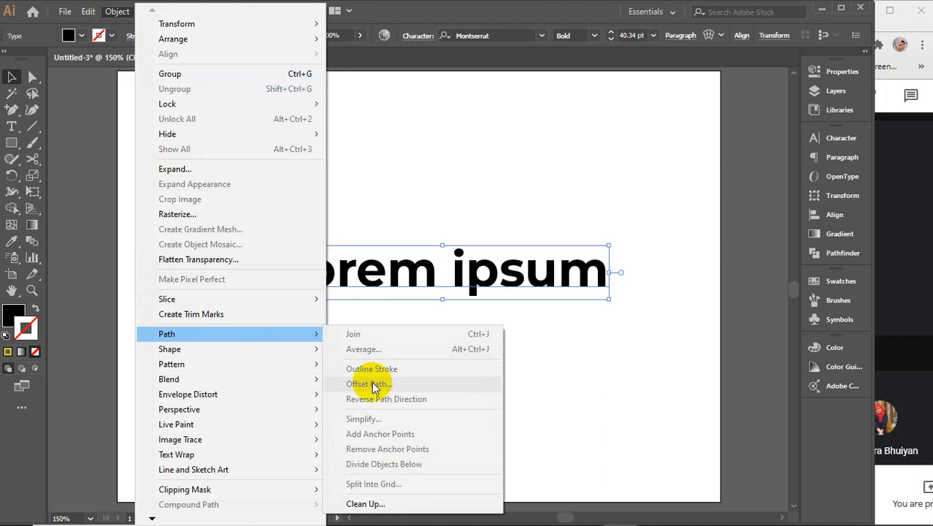
left_click(535, 350)
Start an Offset Path effect on the "Lorem ipsum" text with preview enabled and an offset of 0.125 in
left_click(414, 271)
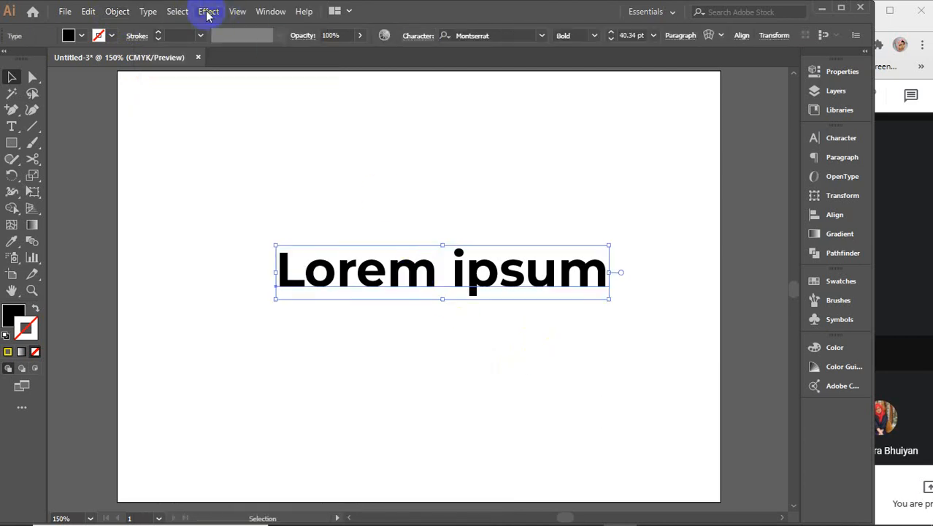
left_click(208, 12)
mouse_move(323, 133)
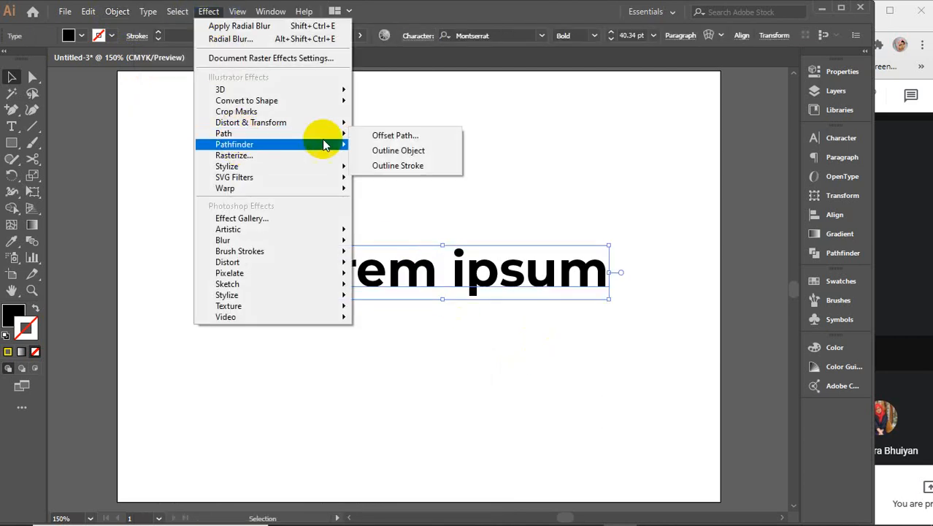
left_click(391, 136)
left_click(618, 233)
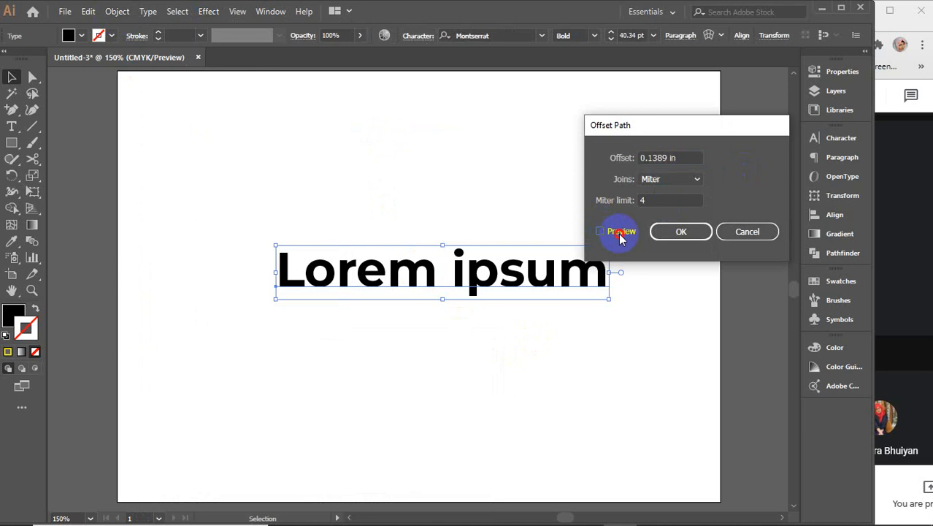
left_click(693, 157)
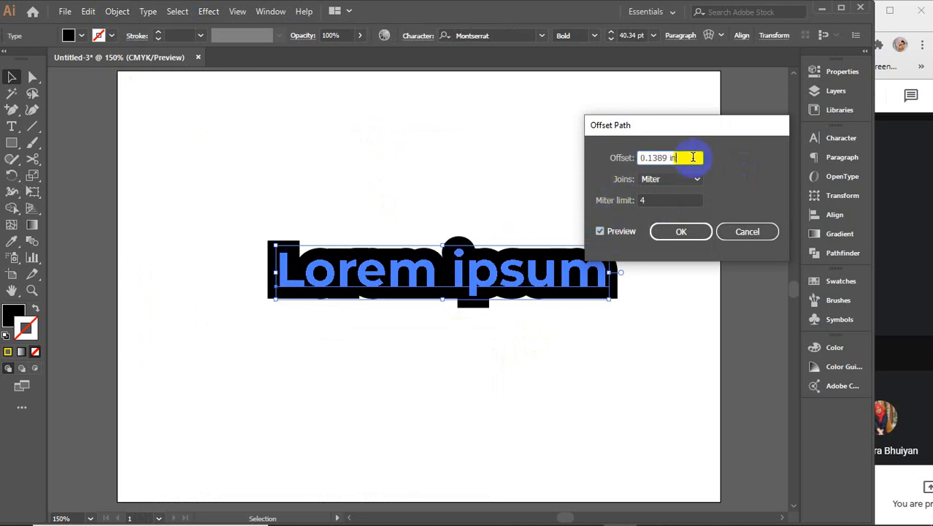
key("Down")
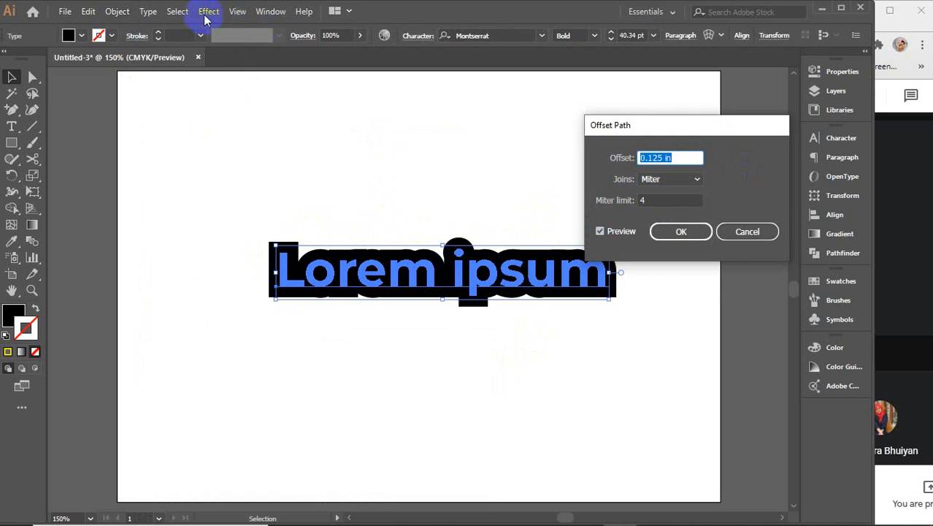
Compare the Round and Bevel joins in the text's offset preview, then choose Round joins
left_click(687, 180)
left_click(680, 205)
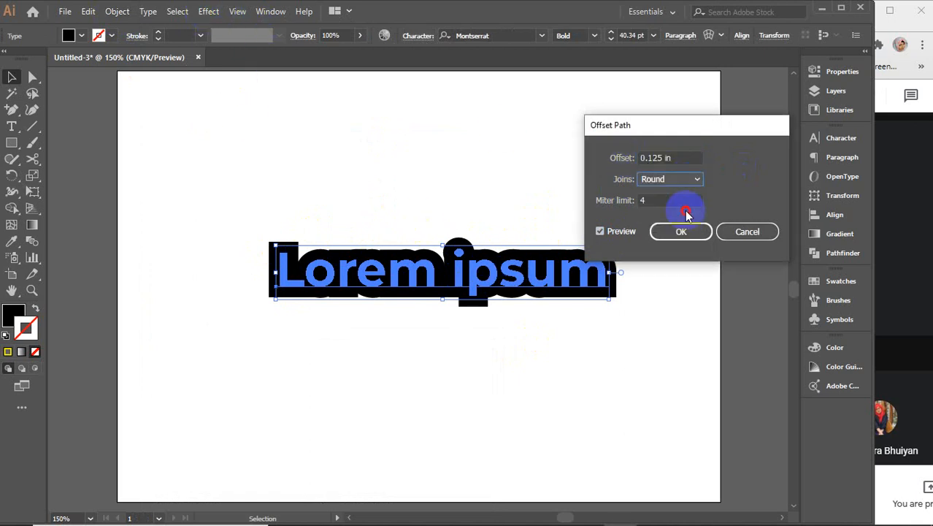
left_click(689, 181)
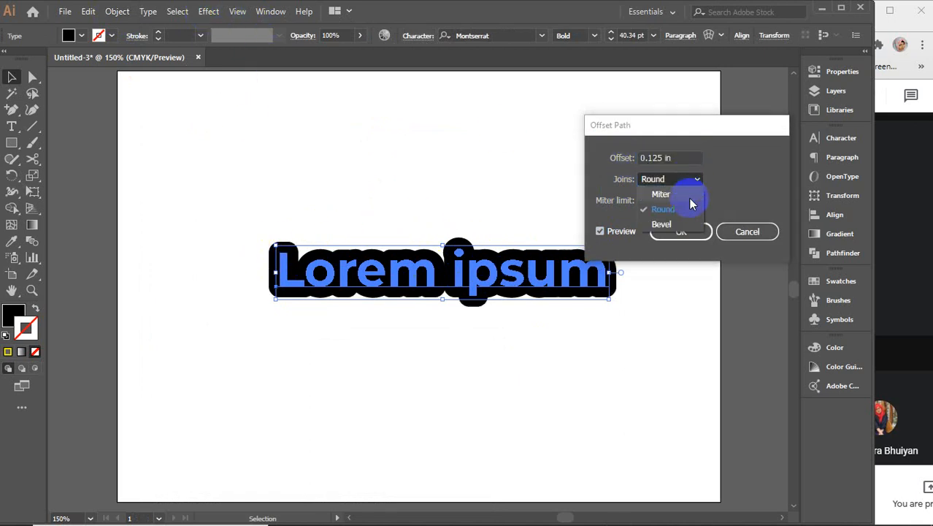
left_click(668, 221)
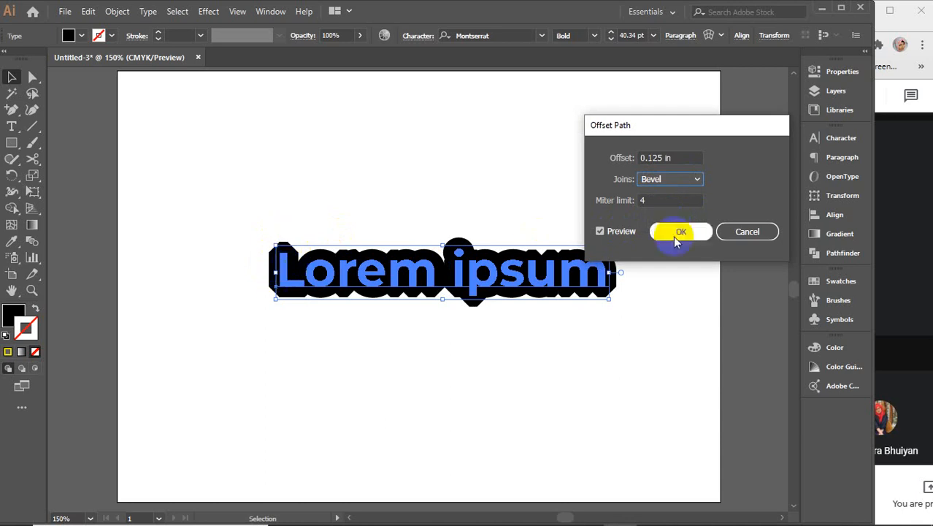
left_click(670, 183)
left_click(663, 209)
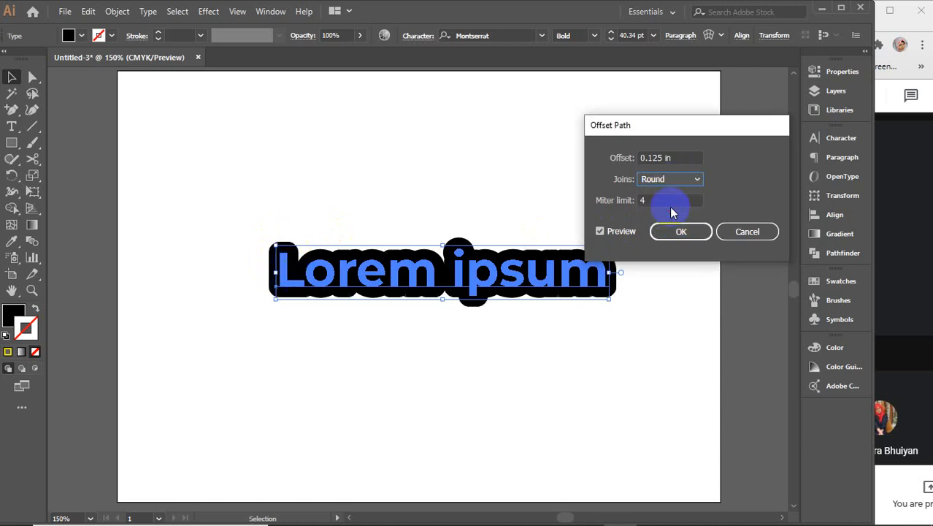
Set the miter limit to 12 and apply the Offset Path effect to the text
left_click(663, 202)
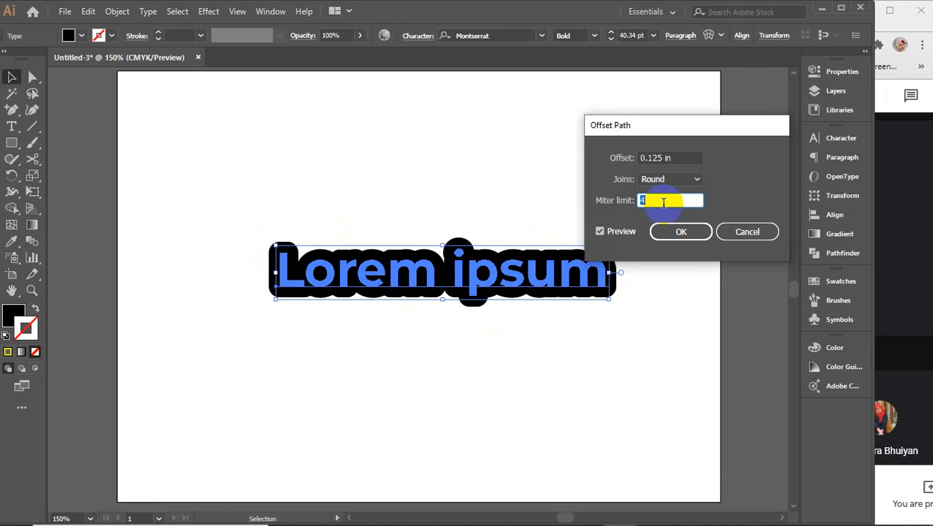
scroll(664, 203, "up", 5)
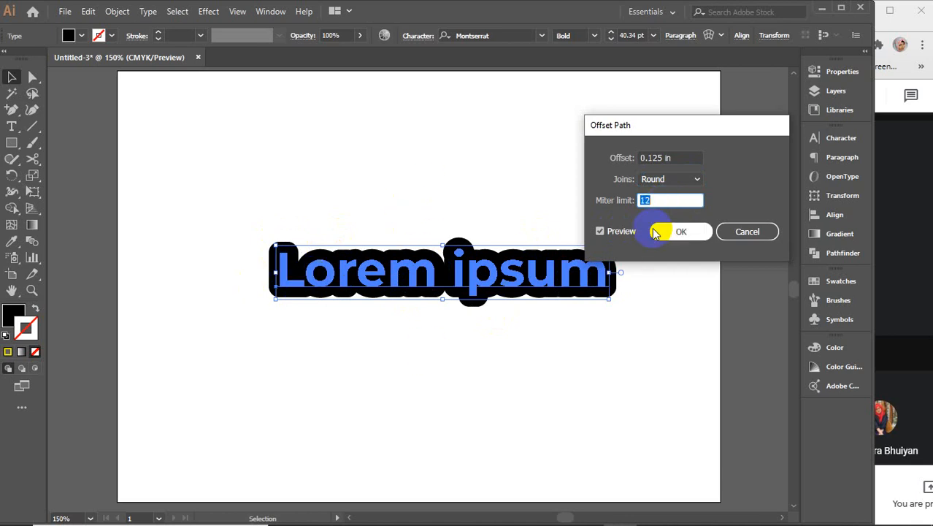
left_click(600, 231)
left_click(601, 230)
left_click(658, 200)
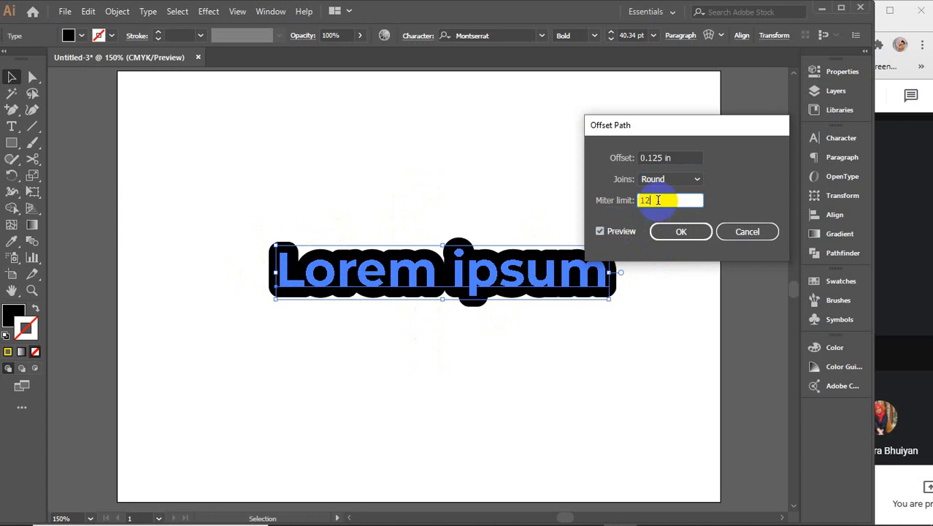
left_click(679, 232)
Inspect the offset text selected and deselected, then undo the Offset Path effect and select the text again
left_click(288, 207)
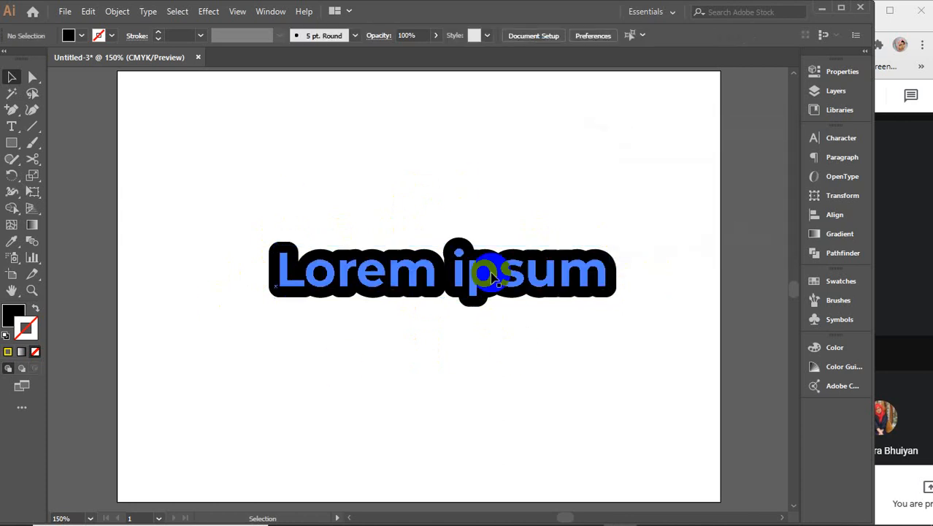
left_click(471, 269)
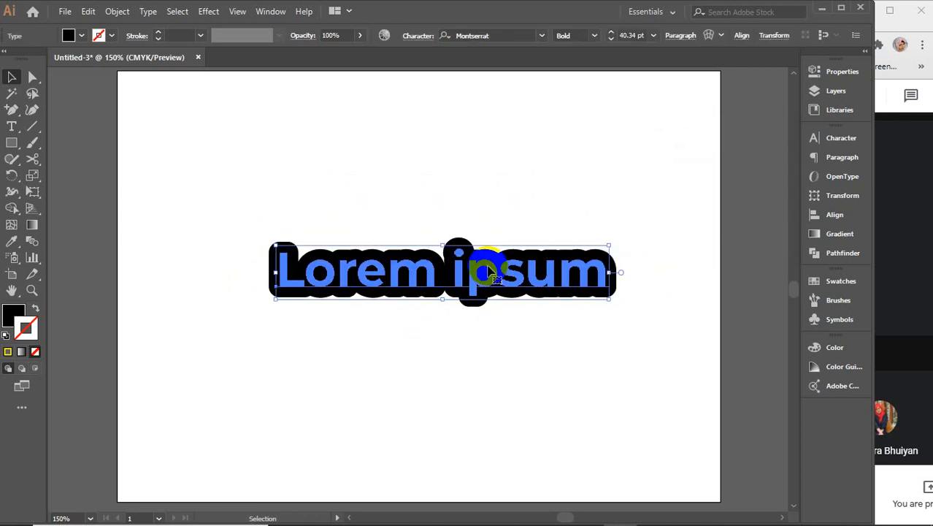
left_click(590, 381)
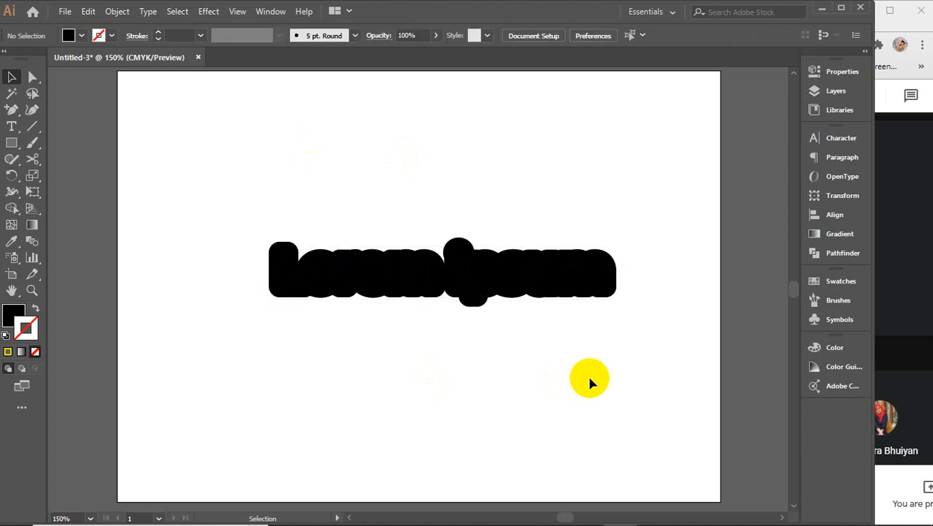
left_click(511, 270)
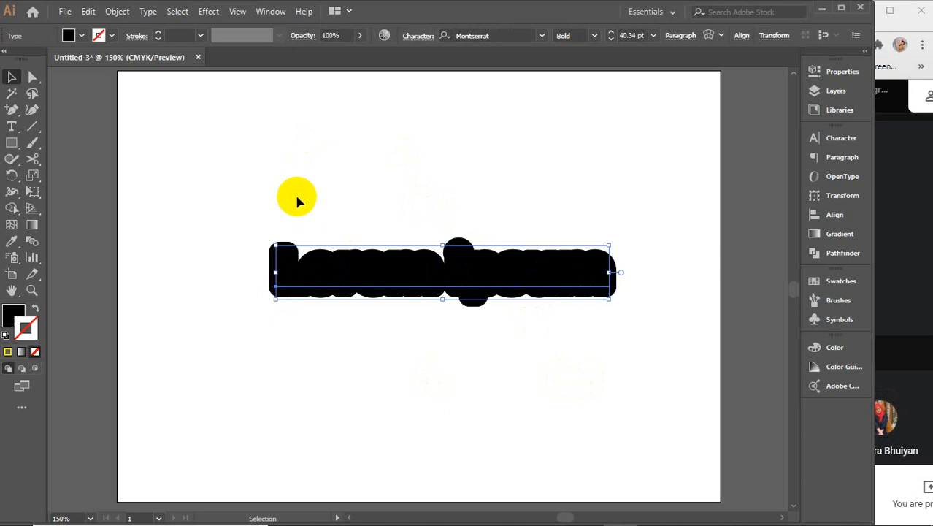
key("ctrl+shift+a")
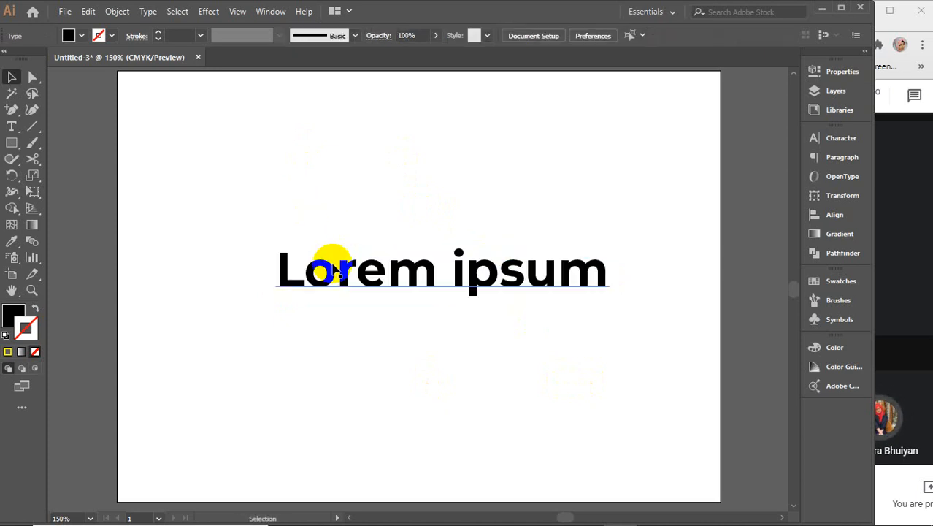
left_click(332, 267)
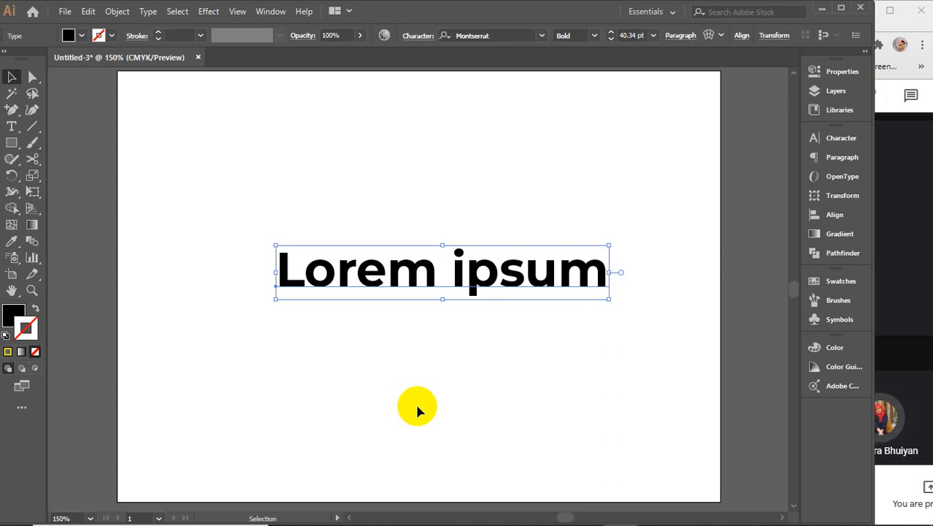
Switch to WhatsApp, review the logo designs shared in the LEDP SP GD 33 & 38 group chat, and return to Illustrator
left_click(16, 514)
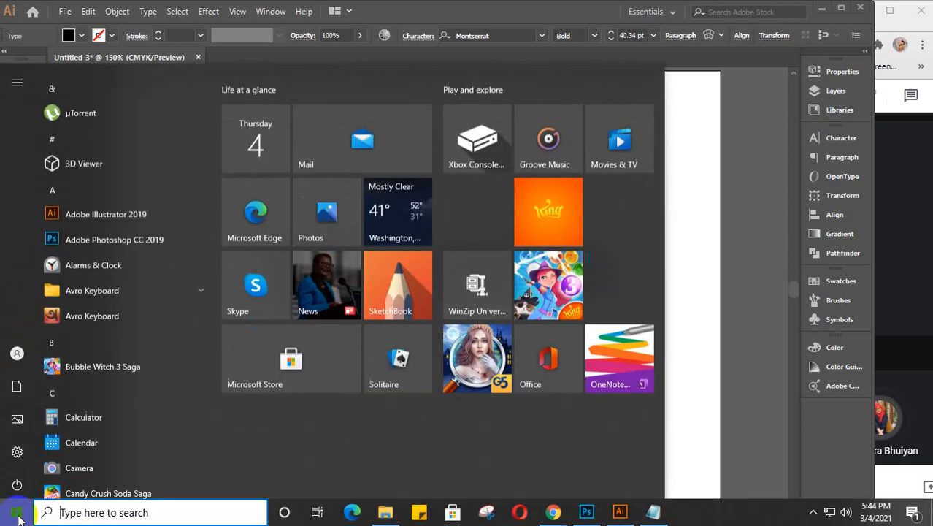
type("wh")
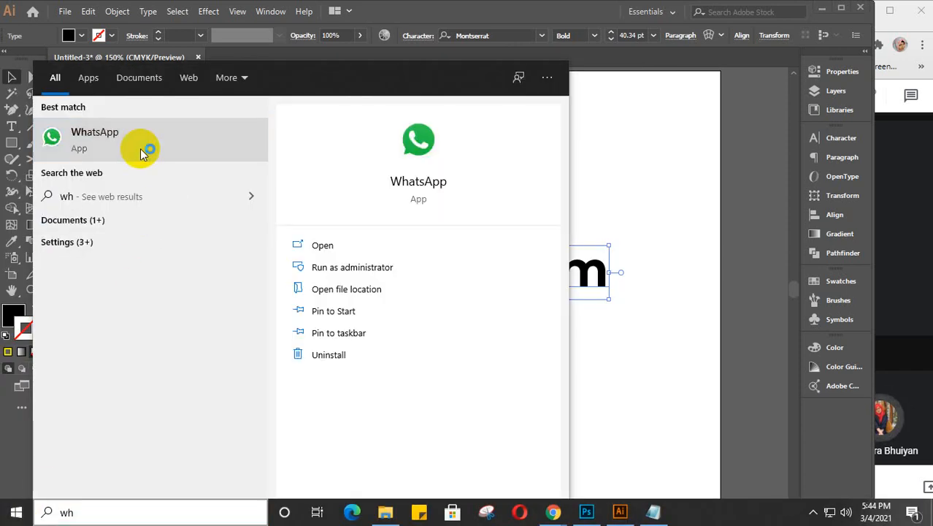
left_click(140, 148)
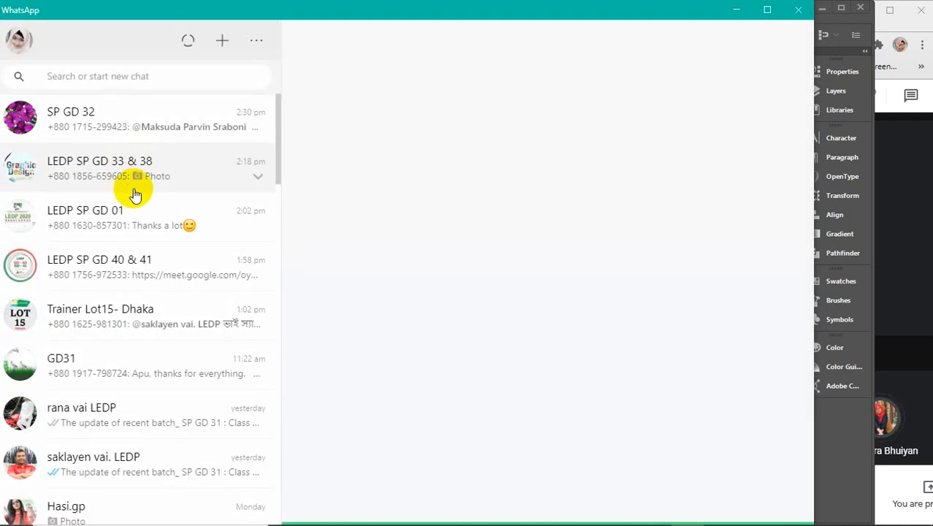
left_click(127, 175)
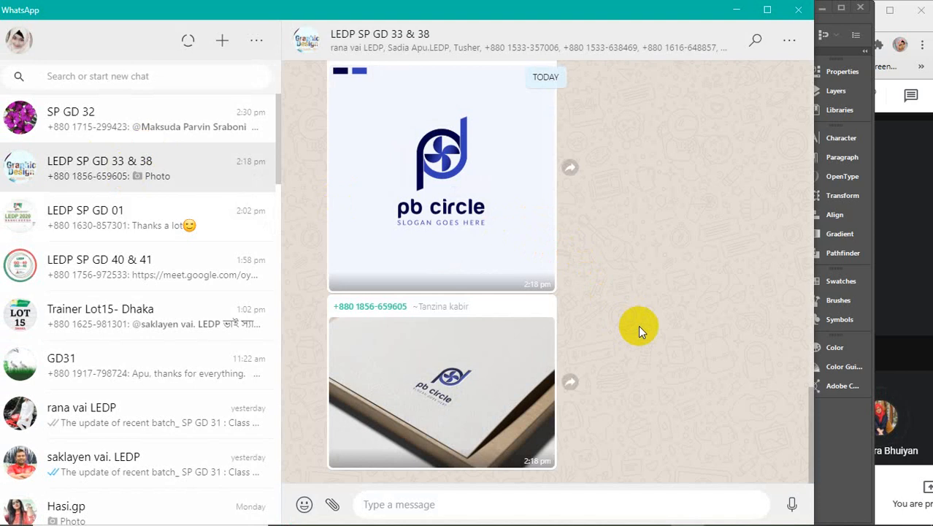
scroll(638, 325, "up", 7)
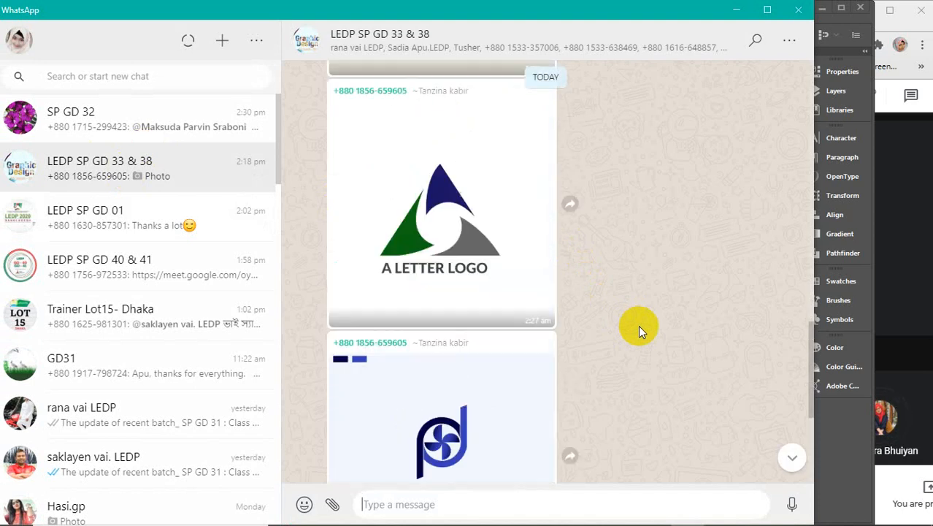
scroll(638, 325, "up", 5)
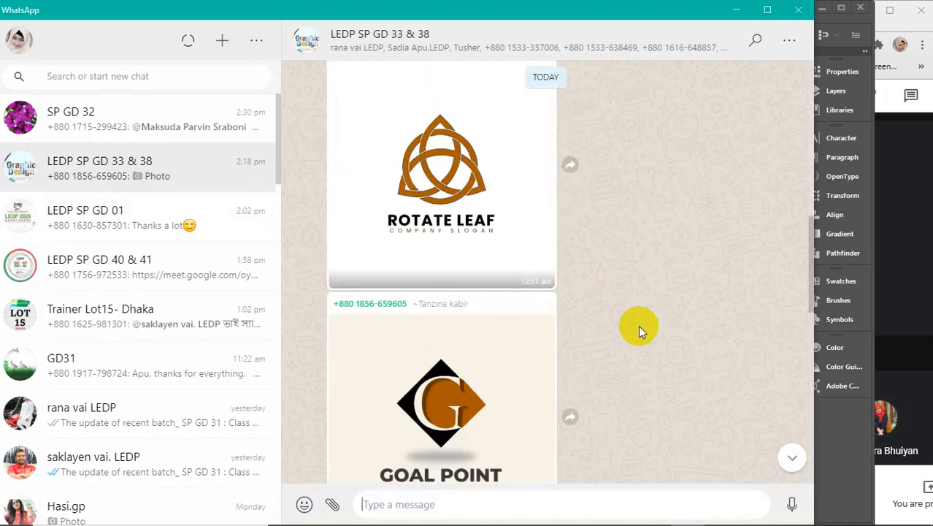
scroll(638, 325, "down", 2)
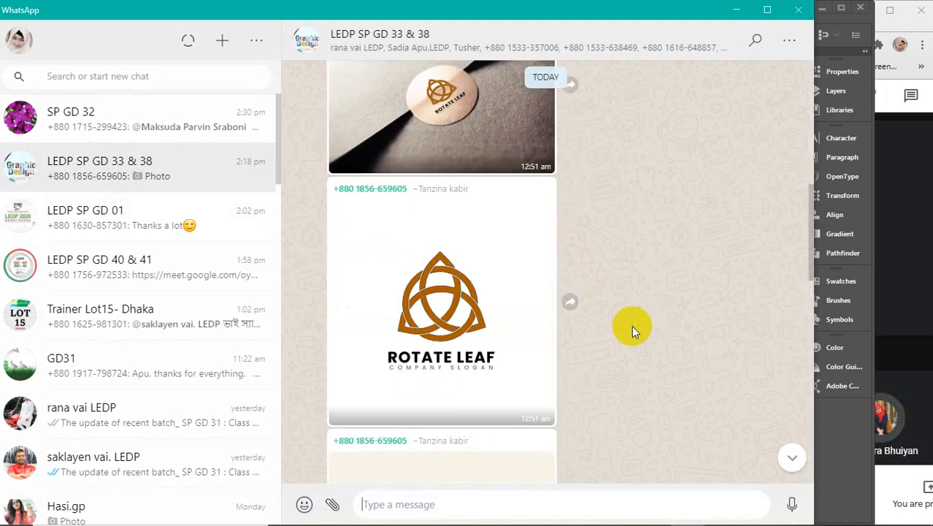
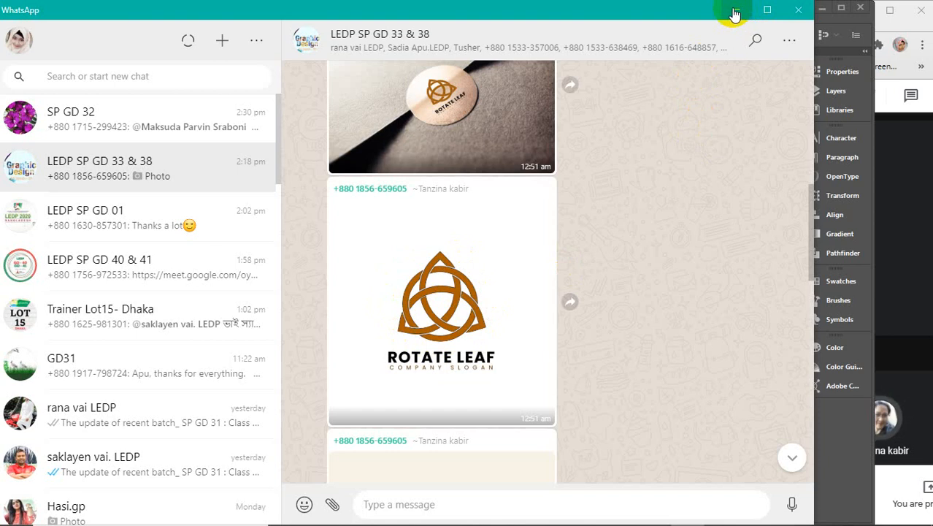
left_click(735, 12)
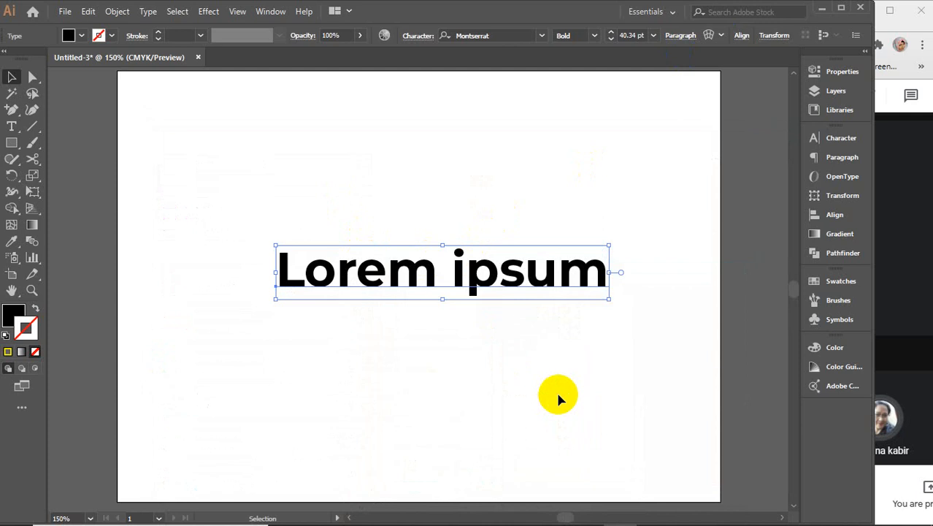
Delete the placeholder text and draw a black-filled circle near the centre of the artboard
key("Delete")
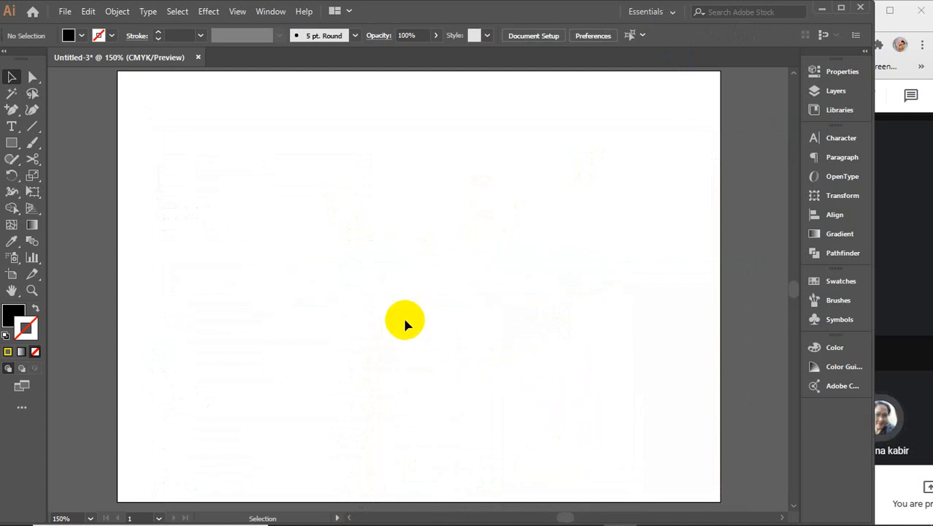
left_click(10, 143)
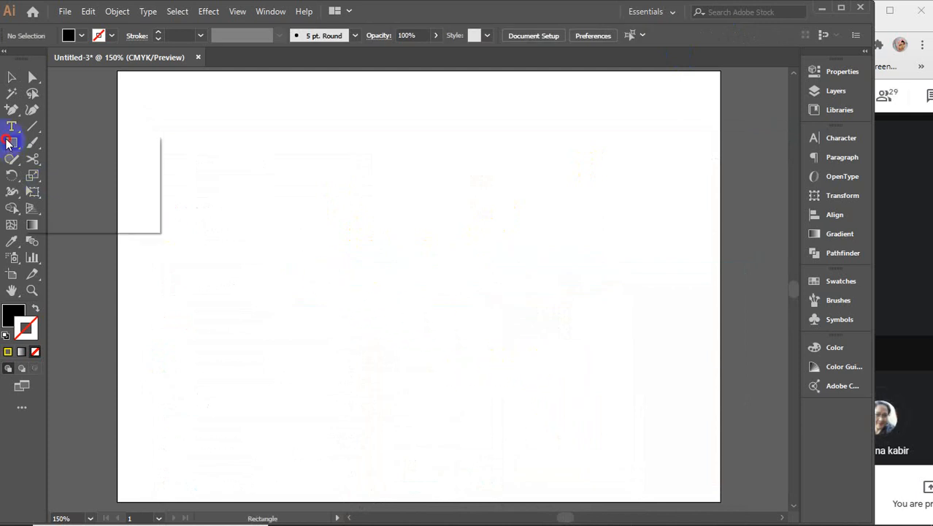
left_click_drag(6, 142, 75, 178)
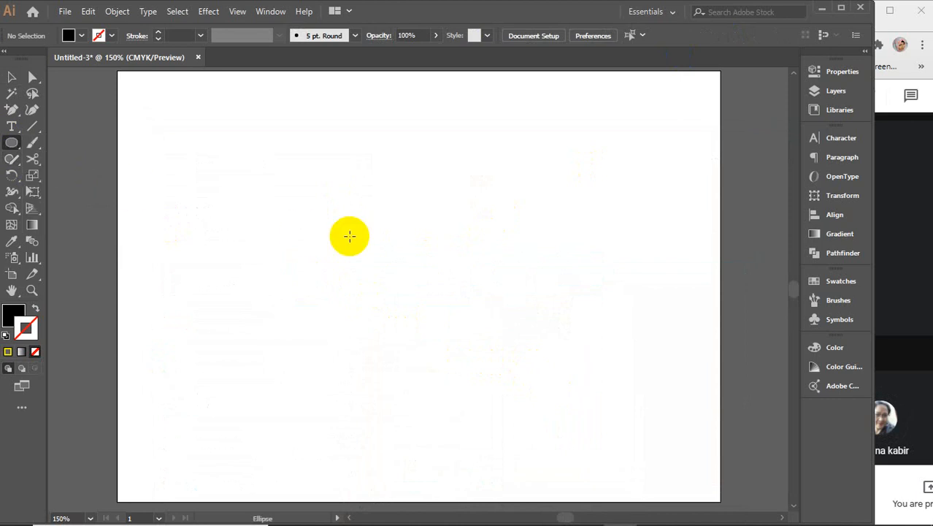
left_click_drag(330, 197, 485, 375)
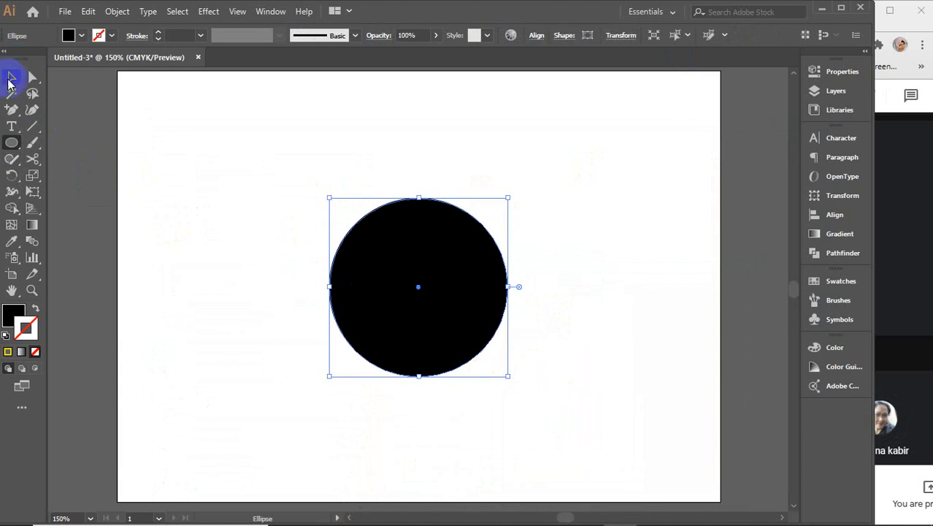
left_click(9, 78)
left_click_drag(445, 303, 440, 293)
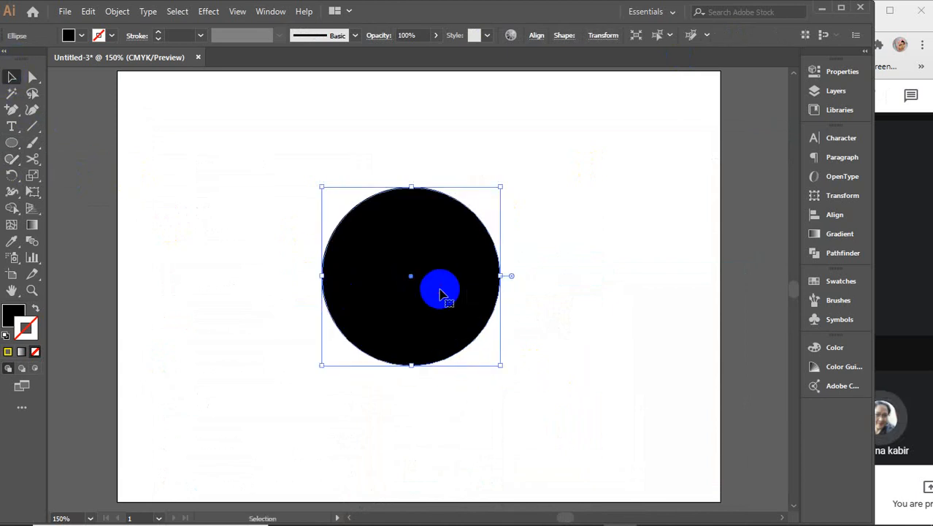
Remove the circle's fill and give it a black stroke
left_click(10, 319)
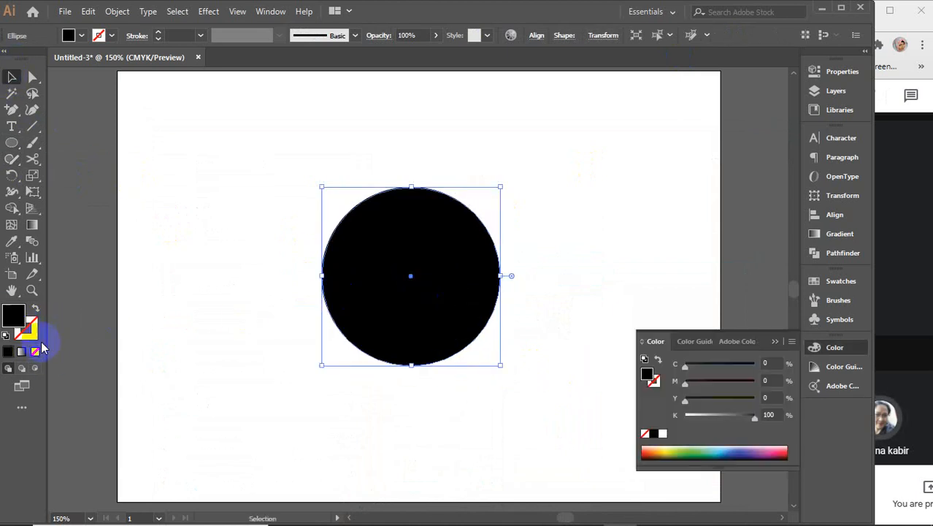
left_click(35, 351)
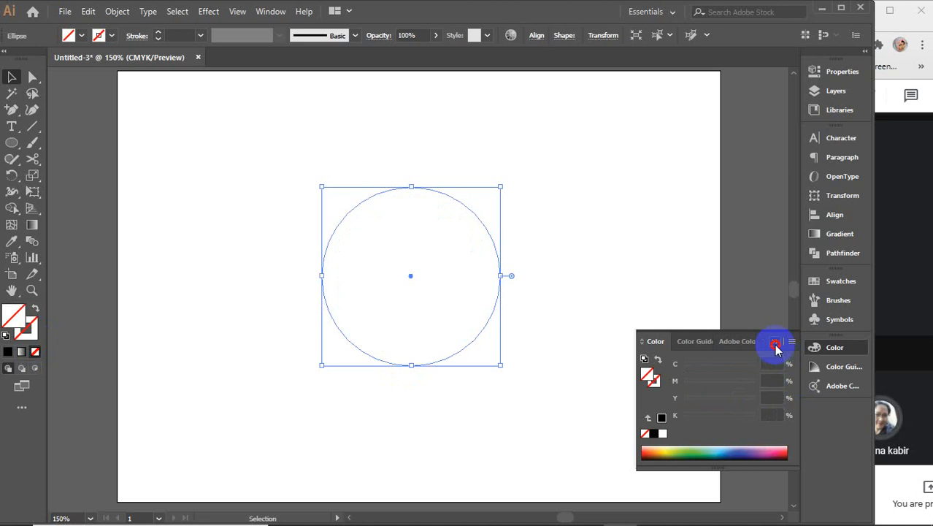
left_click(776, 343)
left_click(21, 320)
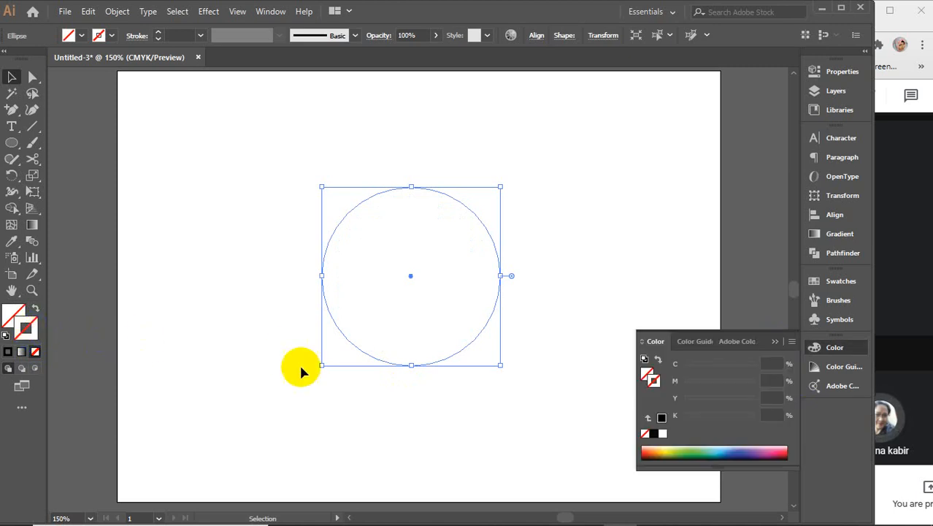
left_click(26, 330)
left_click(7, 351)
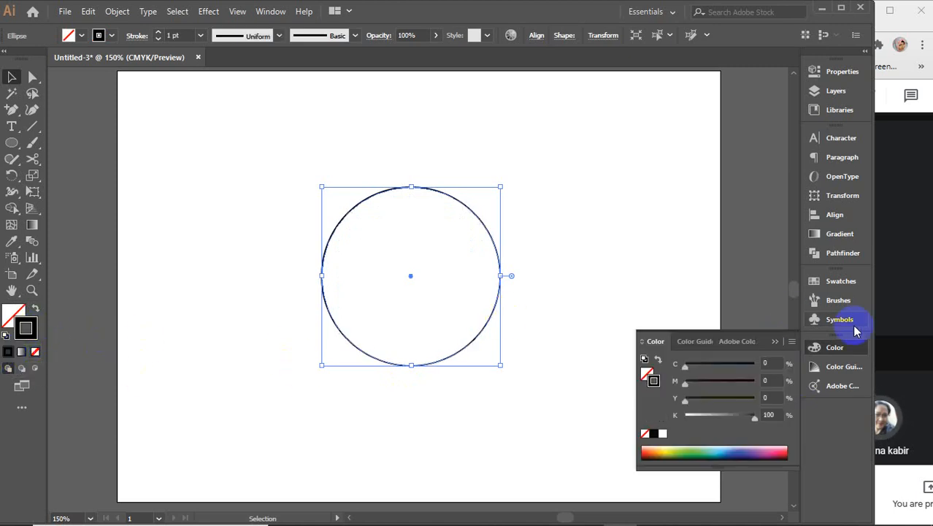
left_click(776, 343)
Set the circle's stroke weight to 10 pt
left_click(181, 35)
type("3")
key("Return")
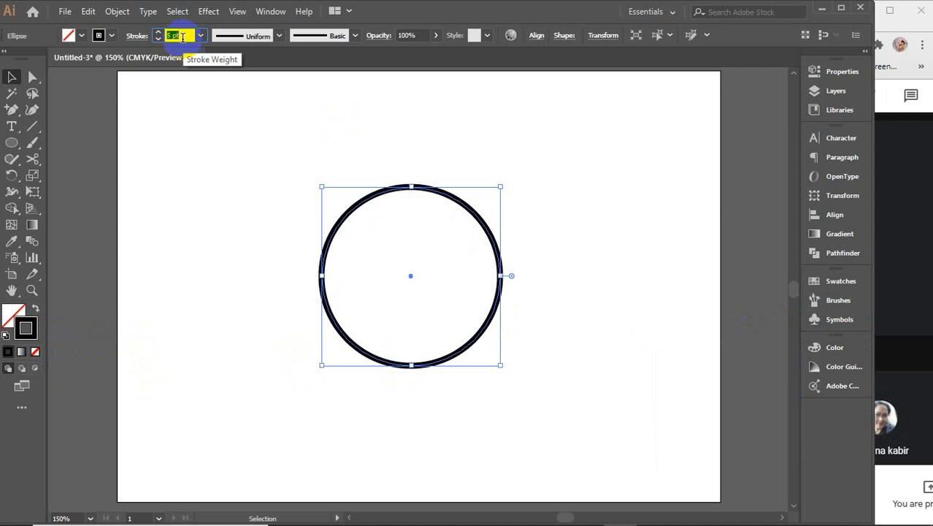
key("Up")
key("Up")
key("Up")
key("Up")
key("Up")
key("Up")
key("Up")
key("Up")
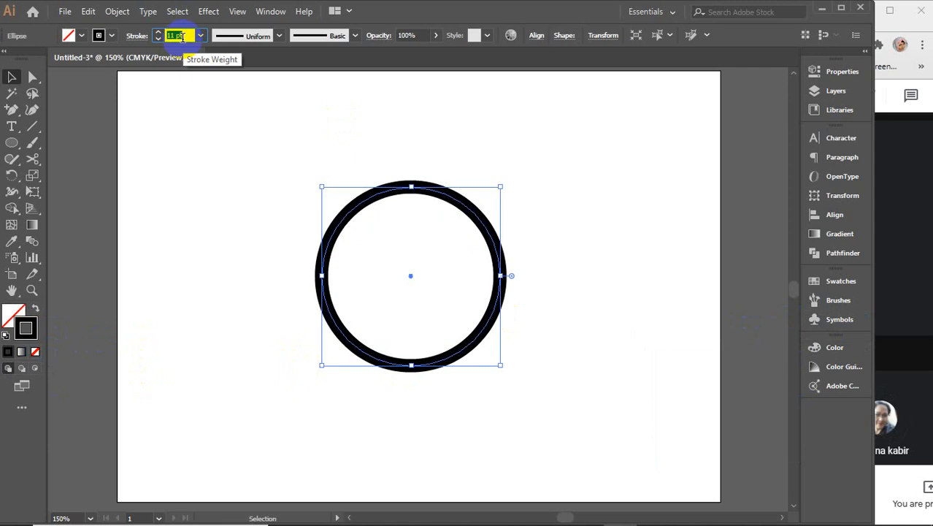
key("Down")
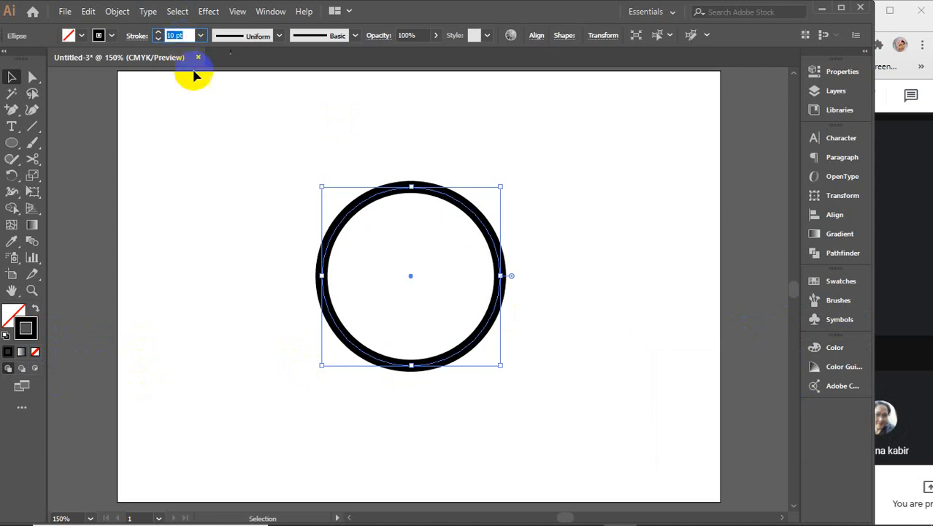
Switch to WhatsApp, examine the newest green knot image in the LEDP SP GD 33 & 38 group chat, and return to Illustrator
mouse_move(470, 524)
left_click(680, 521)
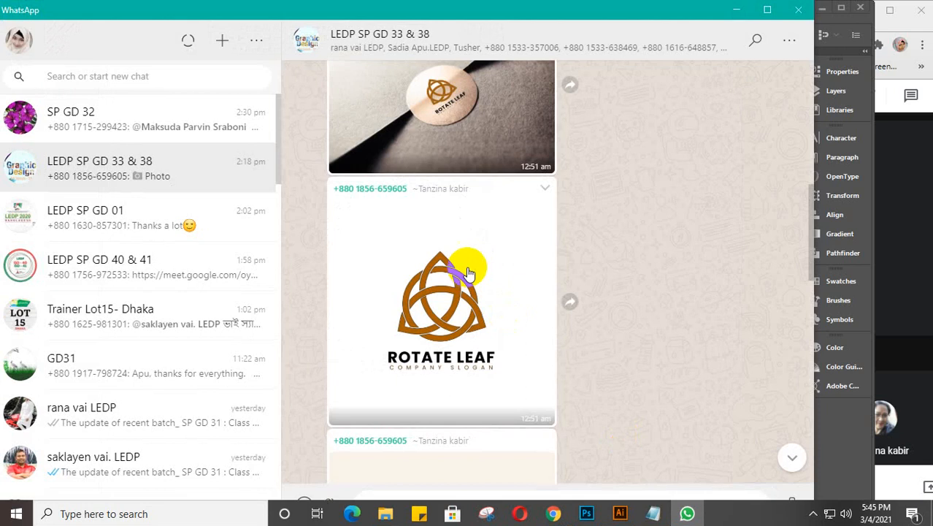
scroll(469, 261, "down", 10)
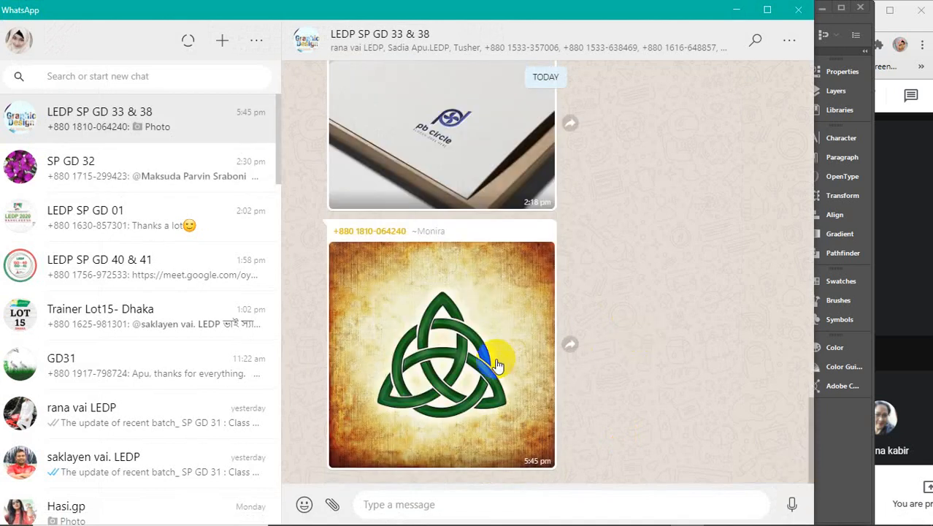
left_click(497, 365)
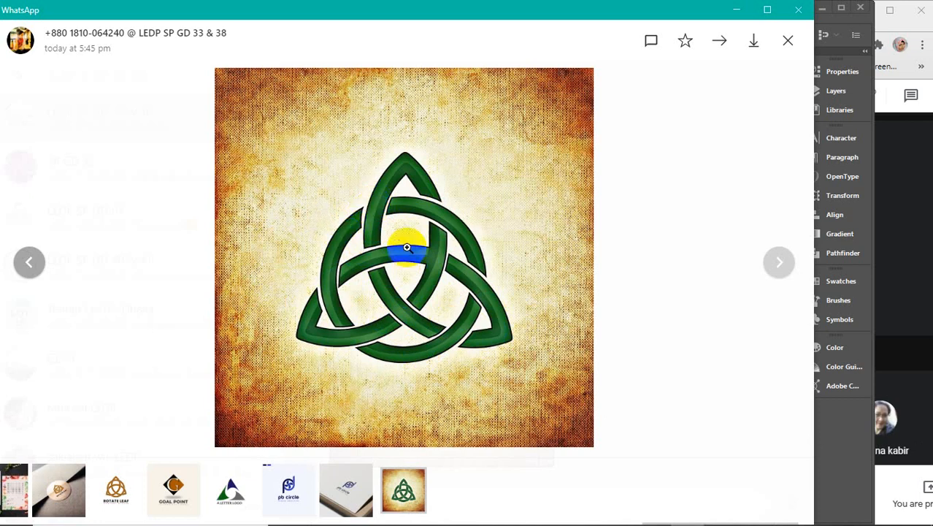
left_click(737, 9)
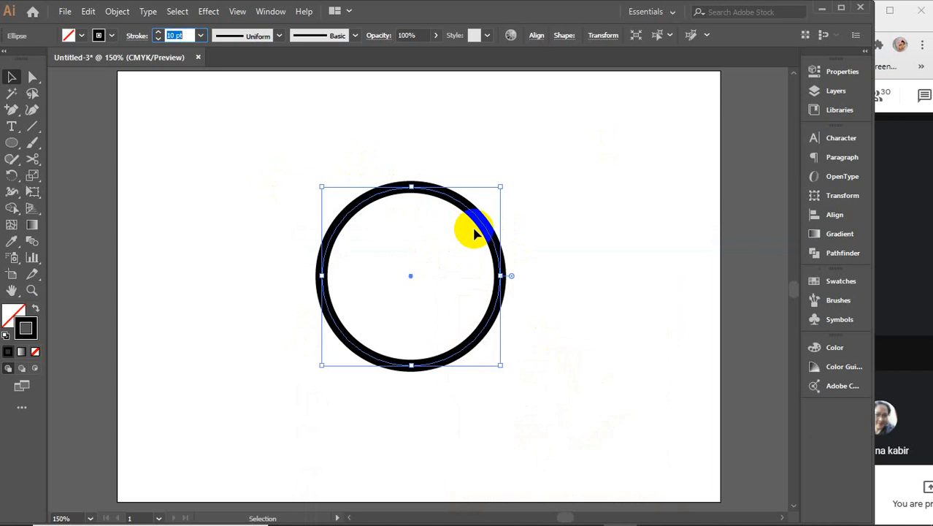
Move the circle straight up by about its radius and duplicate it the same distance downward so the two circles overlap
key("a")
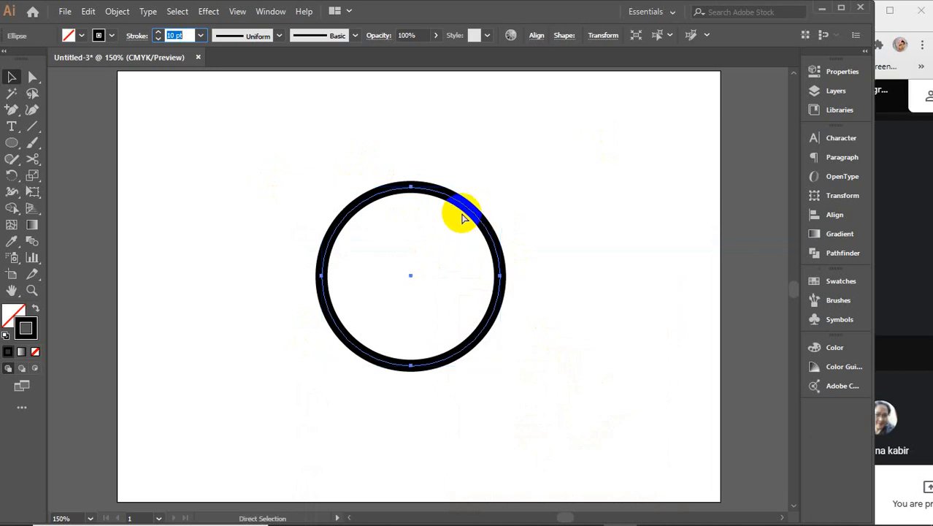
key("v")
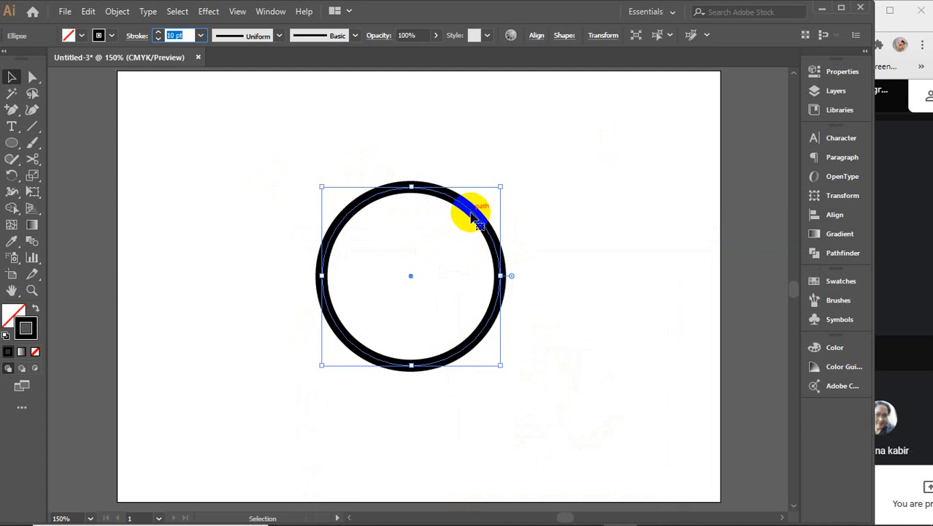
left_click_drag(473, 206, 470, 129)
key("a")
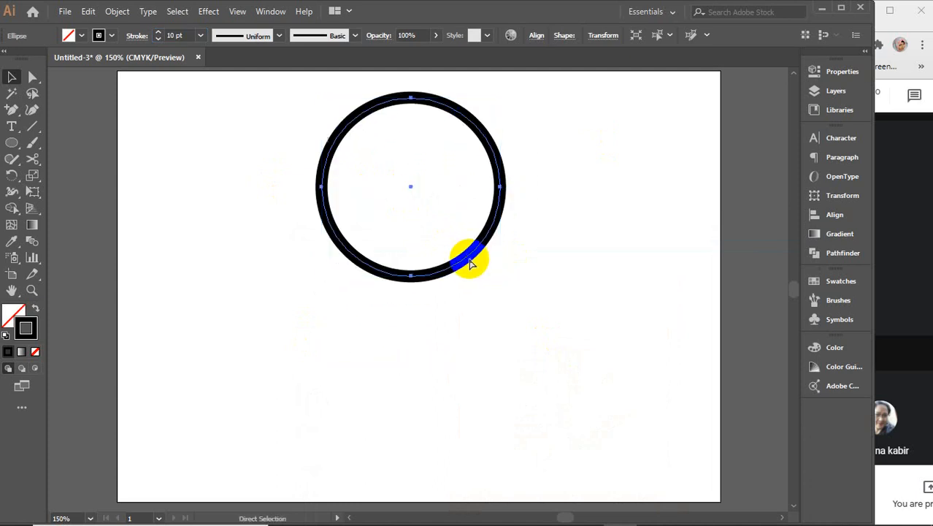
key("v")
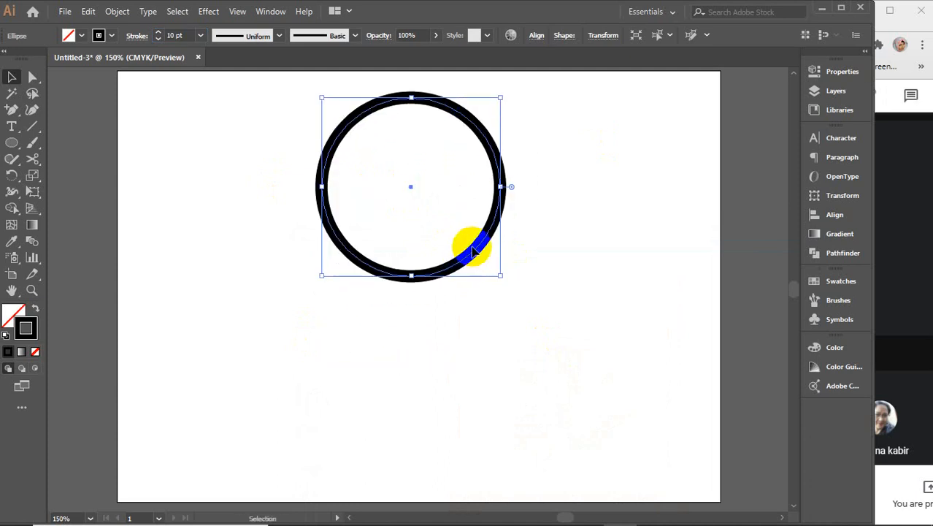
left_click_drag(480, 257, 462, 329)
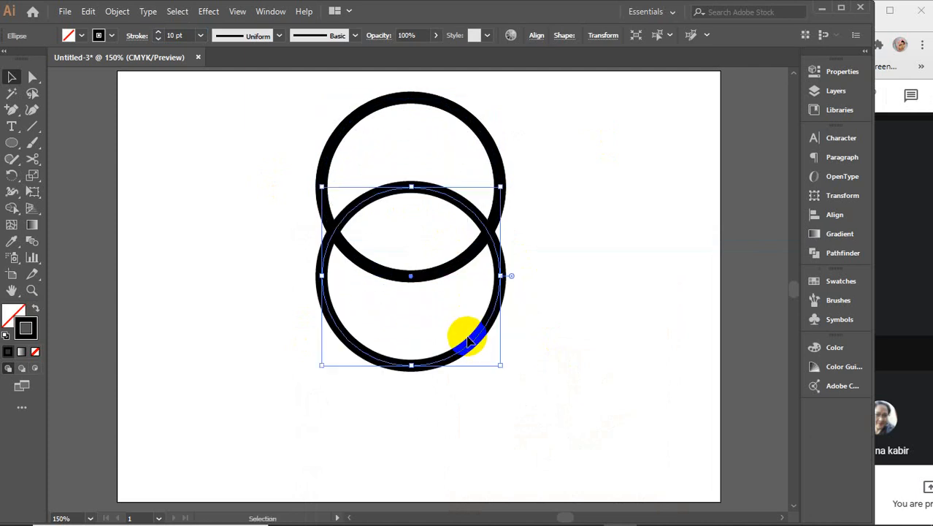
Make two copies of the upper circle, each rotated by 360/3 degrees about the lower circle's centre
left_click(437, 273)
left_click(12, 175)
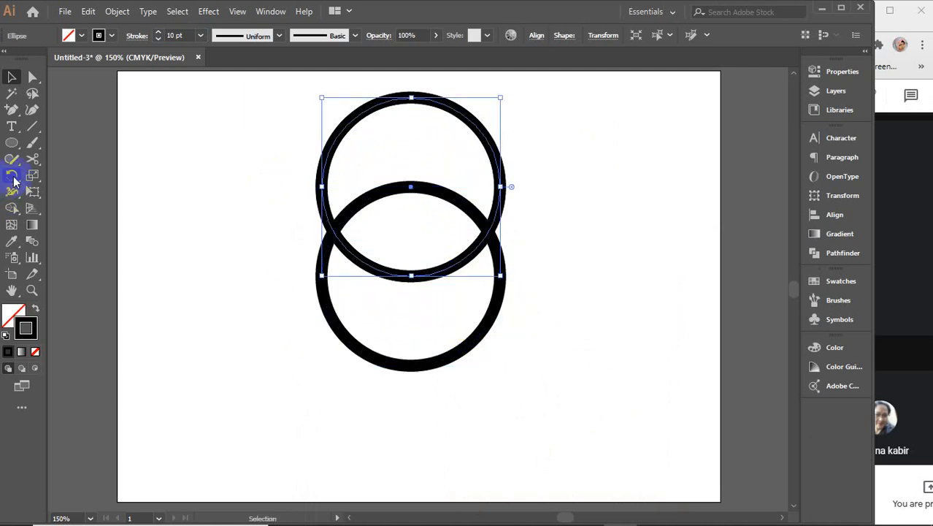
left_click(410, 189)
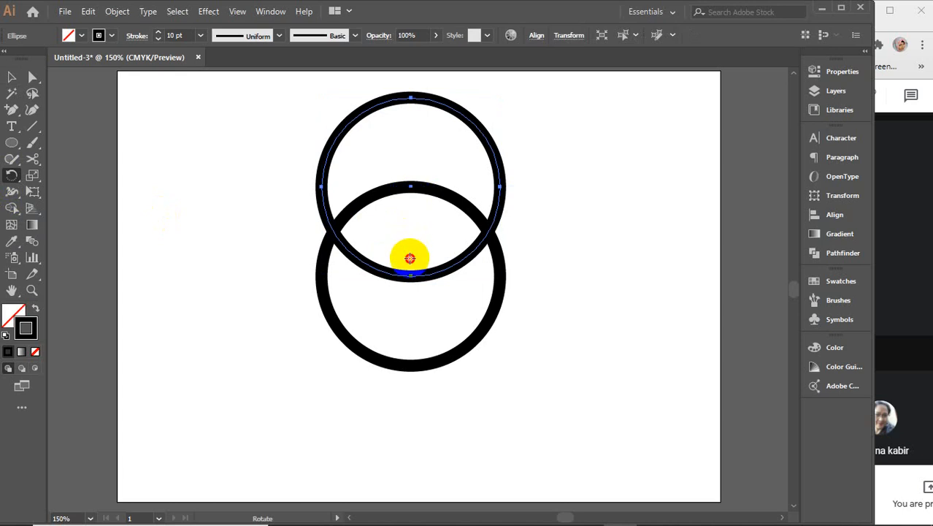
left_click(412, 275, "alt")
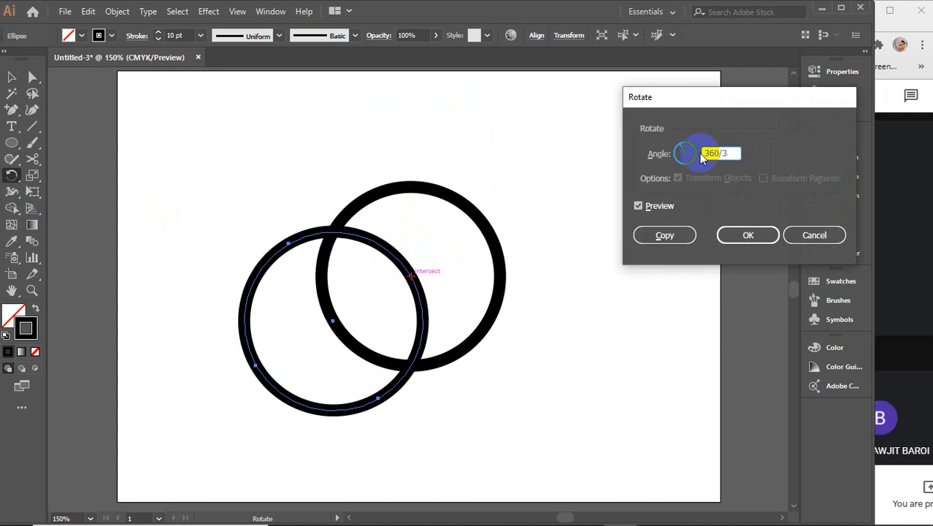
left_click(661, 208)
left_click(661, 207)
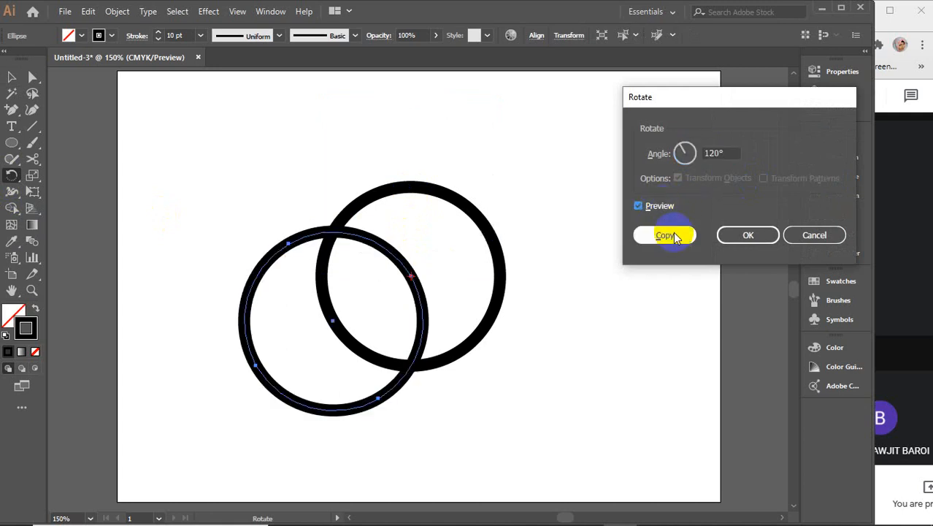
left_click(674, 236)
key("ctrl+d")
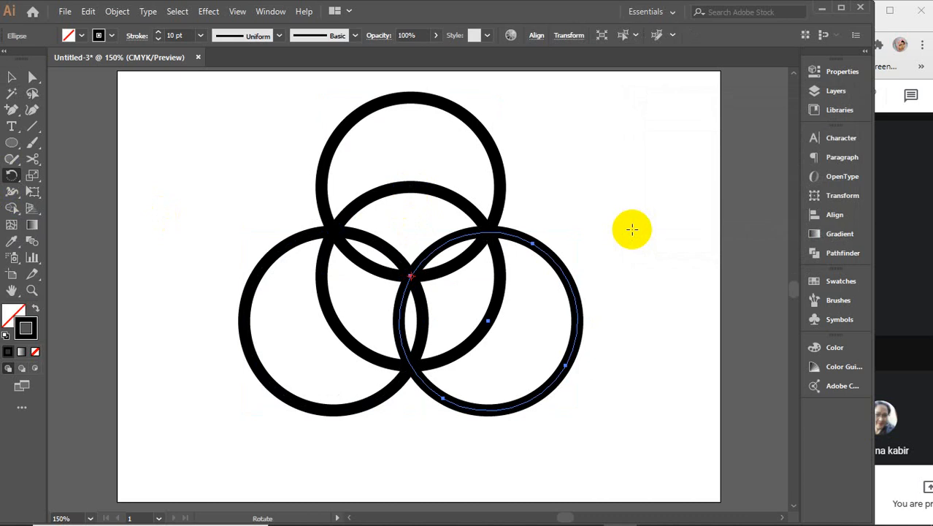
Delete the two rotated circle copies, keeping only the original overlapping pair
left_click(12, 77)
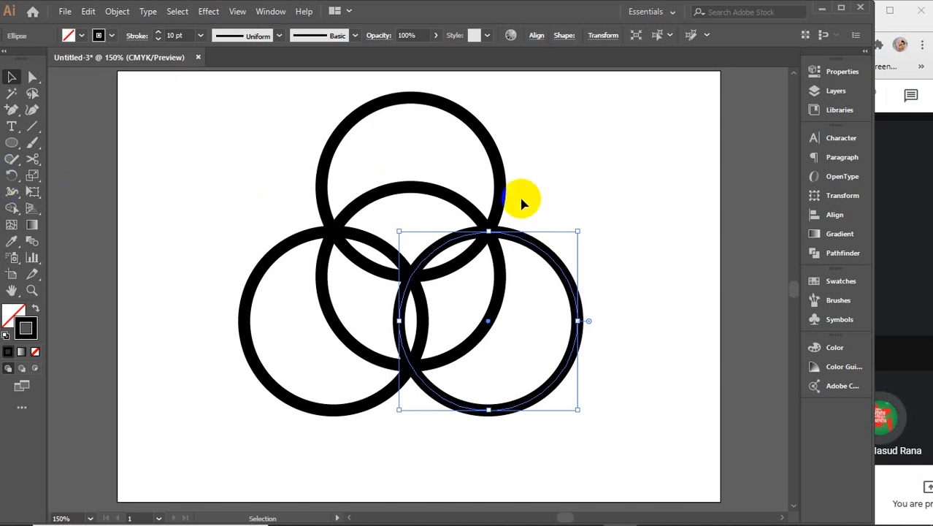
key("Delete")
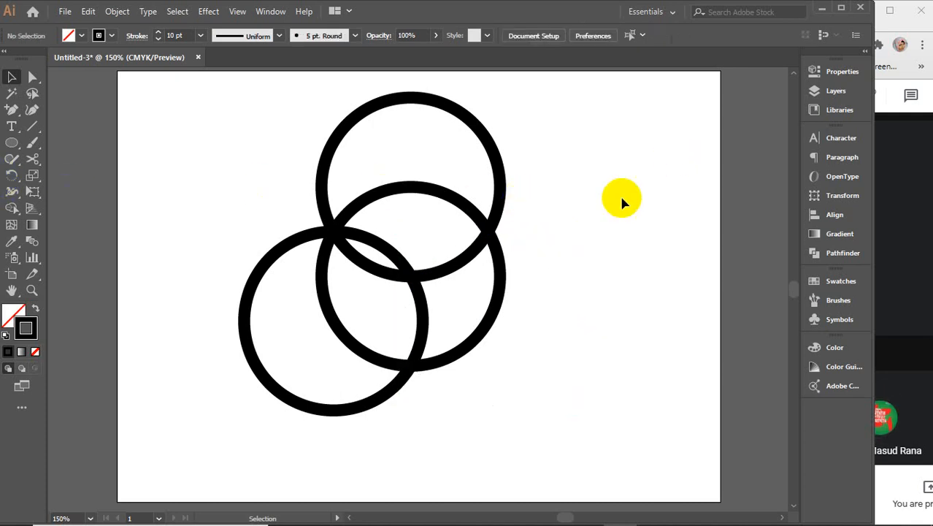
left_click_drag(198, 239, 259, 274)
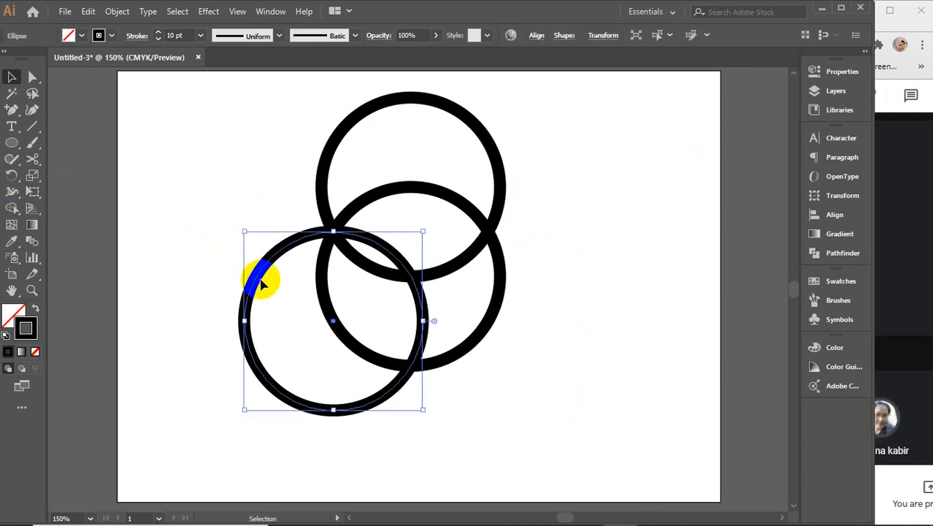
key("Delete")
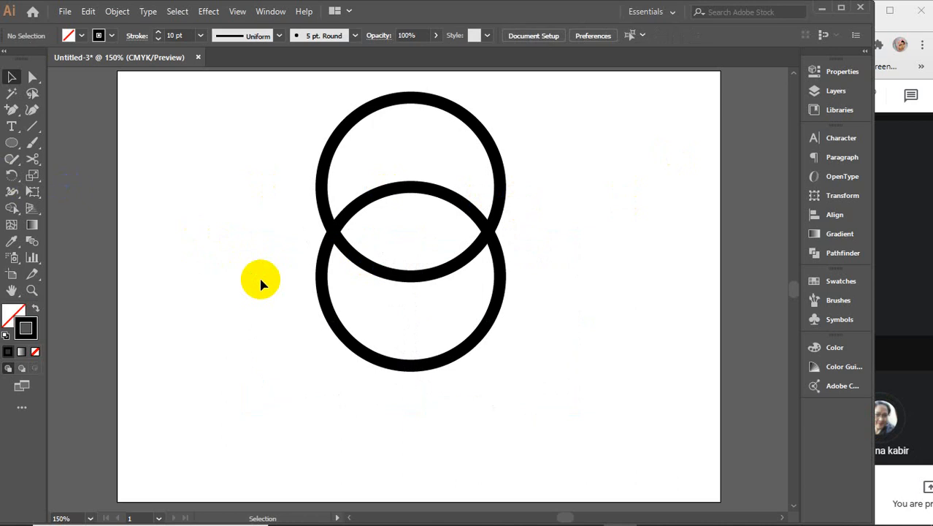
Move the upper circle slightly down and make two copies of it, each rotated 120° about the lower circle's centre
left_click(417, 281)
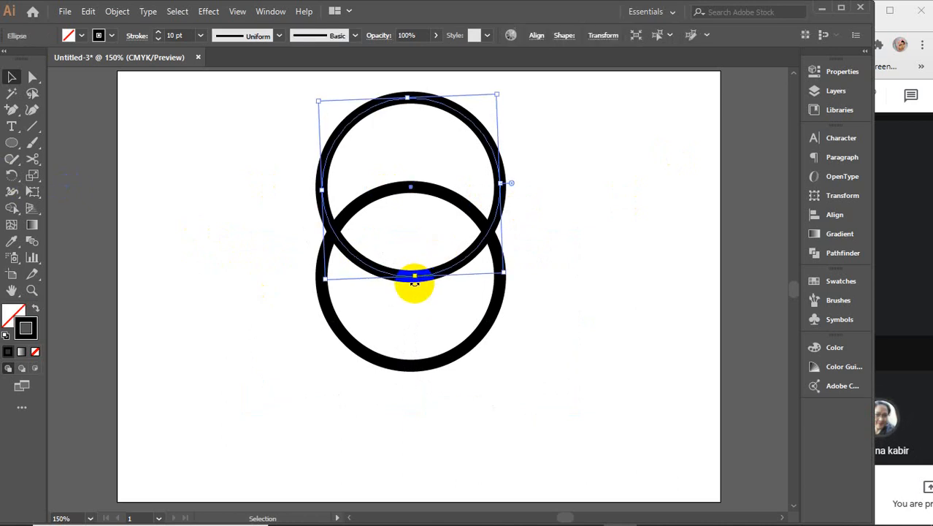
left_click_drag(431, 276, 427, 299)
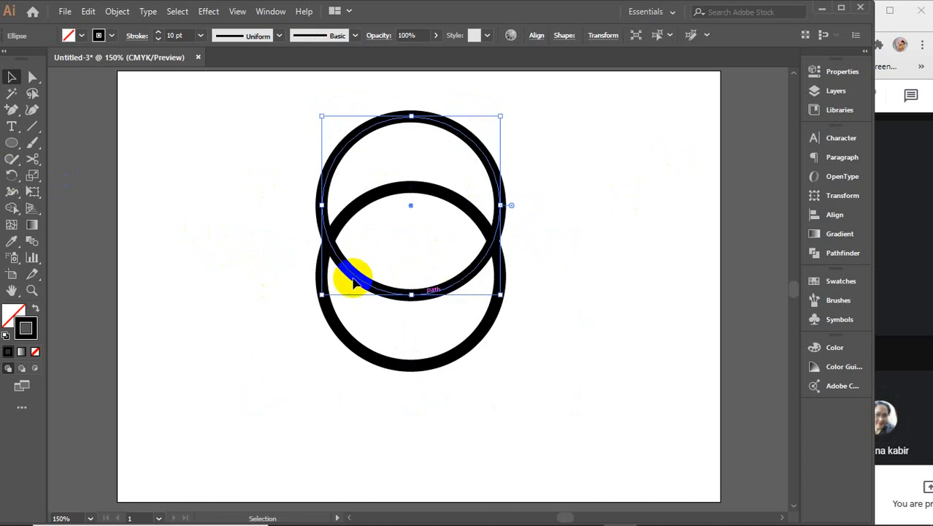
left_click(11, 176)
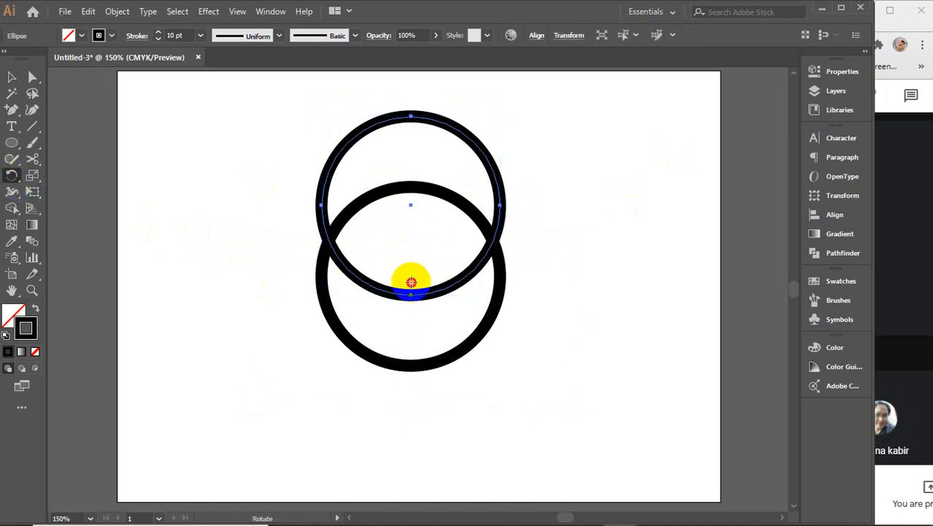
left_click(411, 278, "alt")
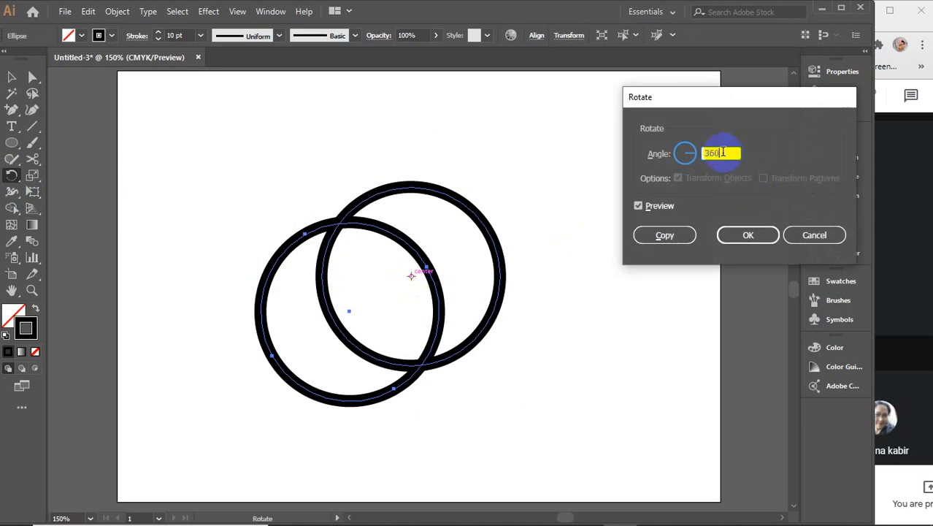
left_click(665, 206)
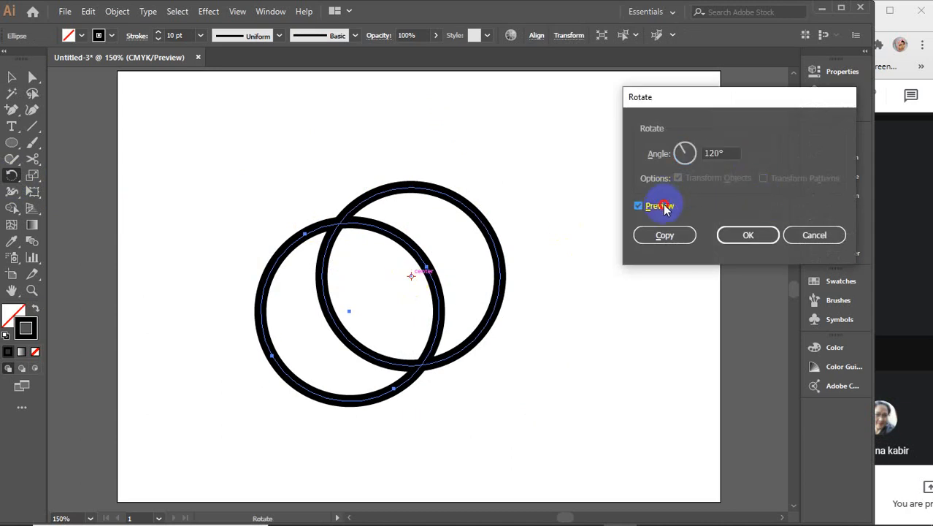
left_click(666, 206)
left_click(671, 234)
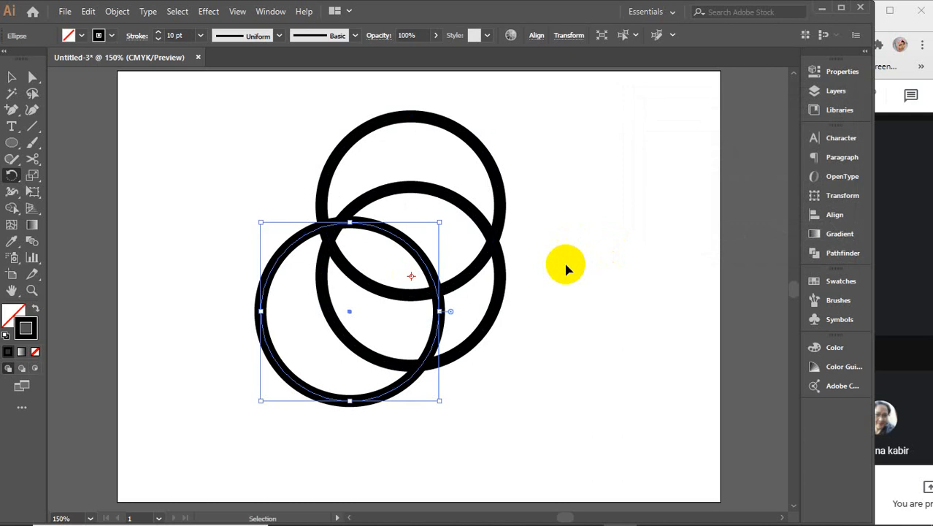
key("ctrl+d")
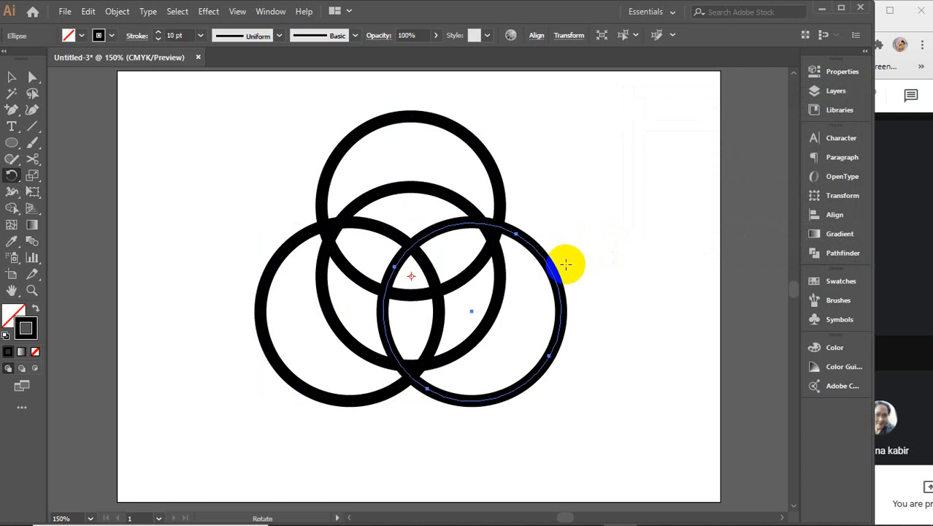
Scale the central circle down proportionally about its centre so it sits within the three outer circles
left_click(11, 76)
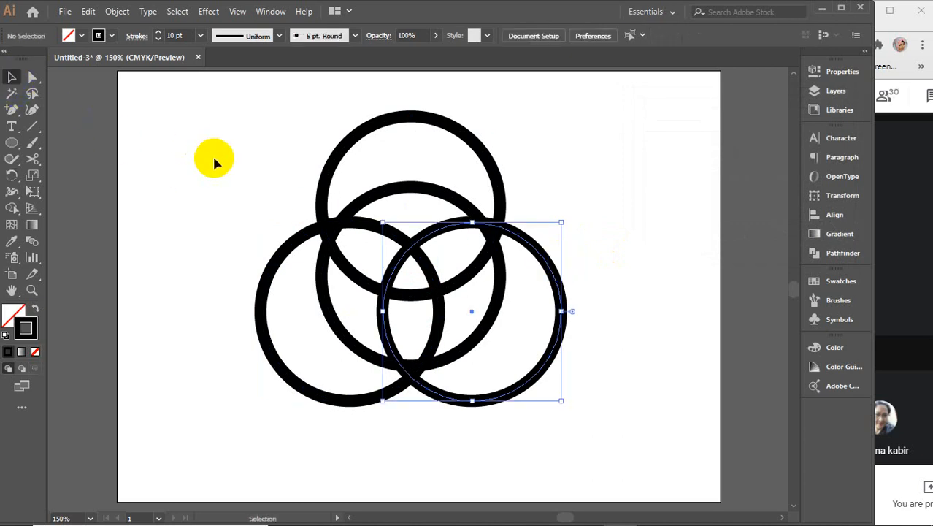
left_click(496, 307)
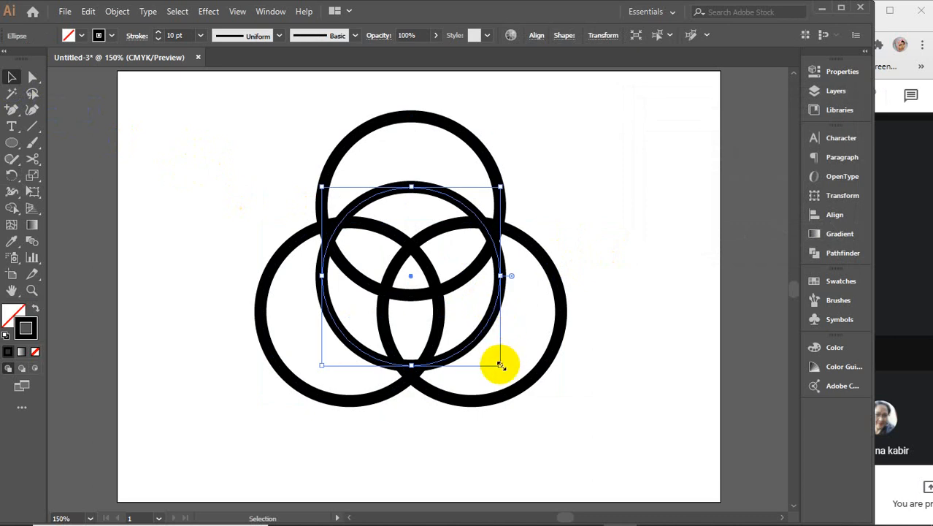
left_click_drag(501, 365, 484, 353)
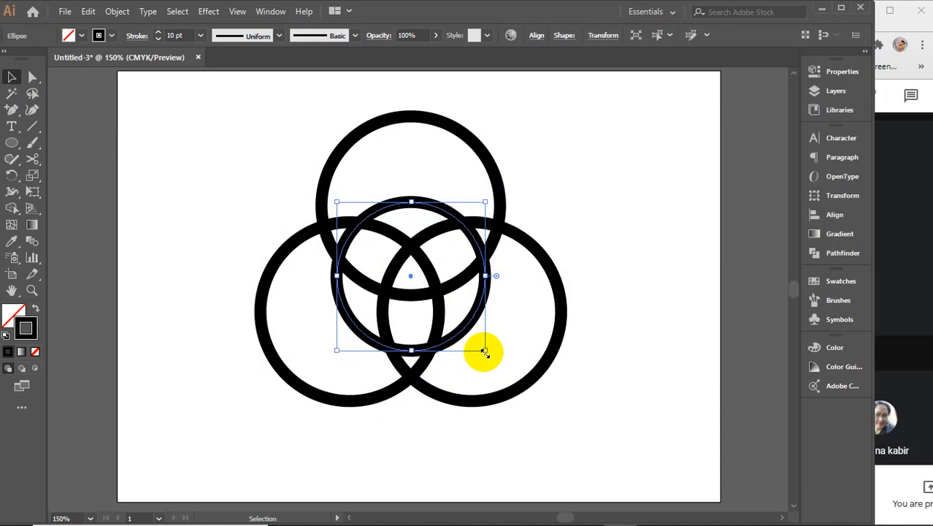
Switch to WhatsApp, copy the green trefoil knot reference image and return to the Illustrator document
mouse_move(520, 515)
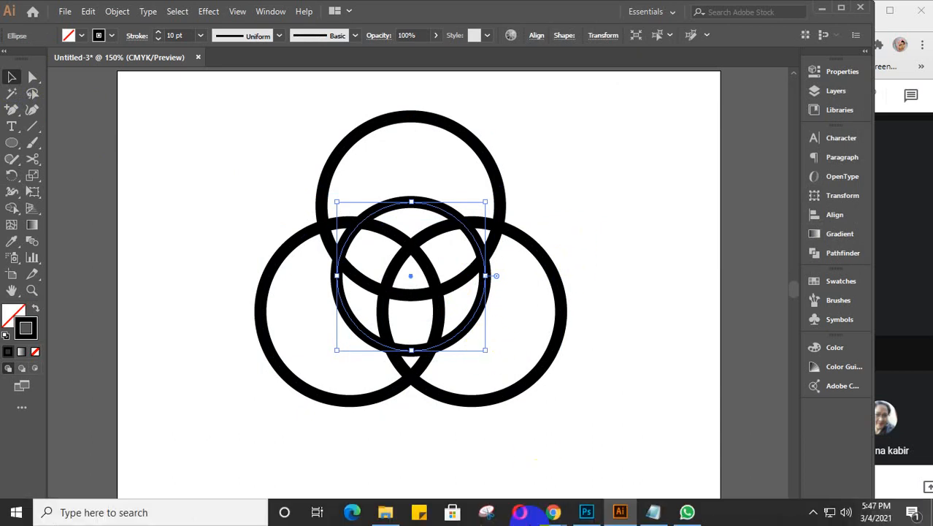
left_click(687, 515)
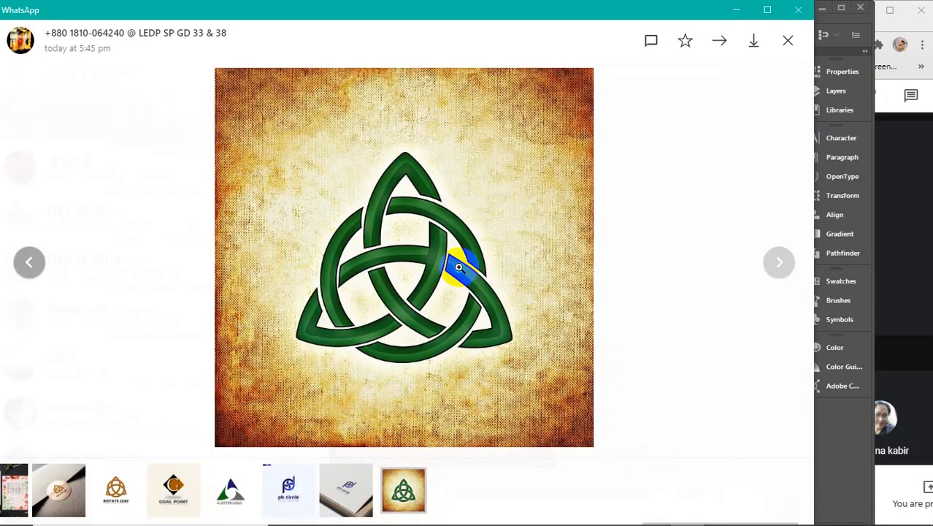
right_click(459, 267)
left_click(482, 281)
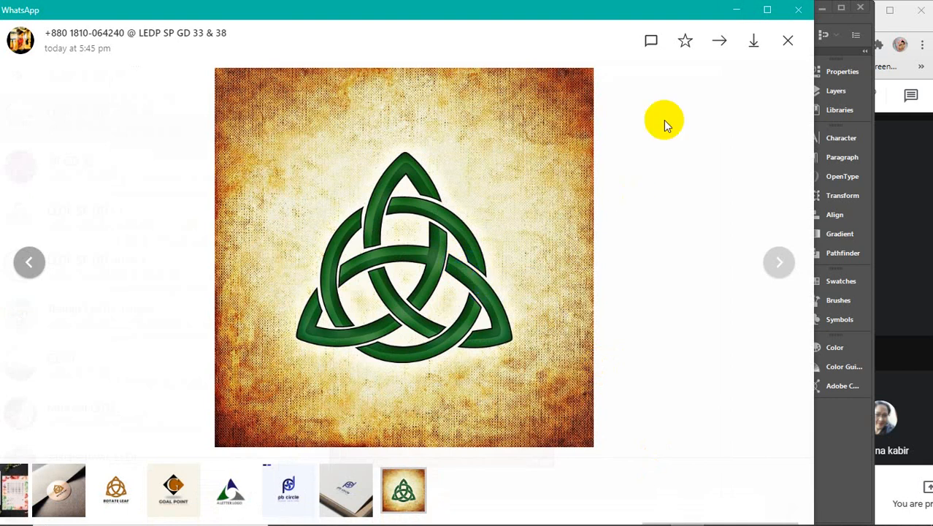
left_click(735, 14)
left_click(655, 212)
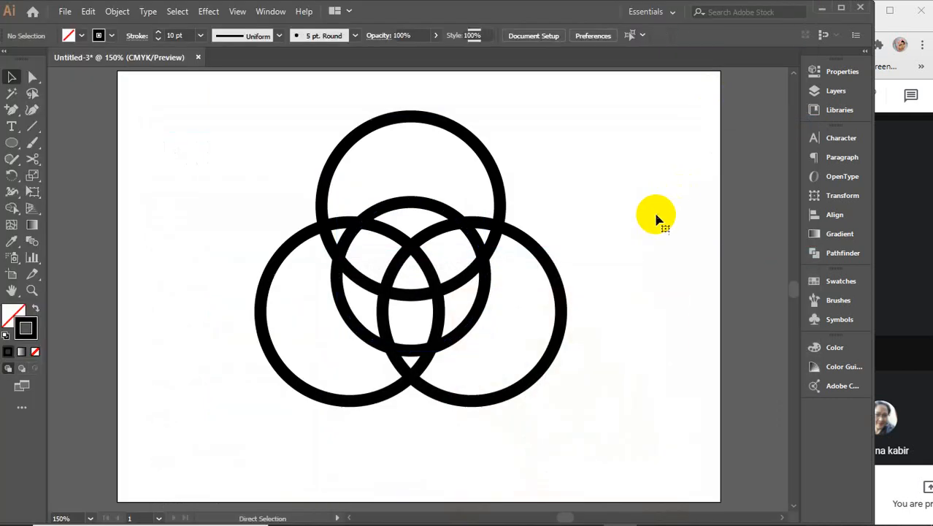
Paste the knot reference image, scale it down proportionally and place it beside the circles over the artboard's left edge
key("ctrl+v")
key("ctrl+minus")
key("ctrl+minus")
key("ctrl+minus")
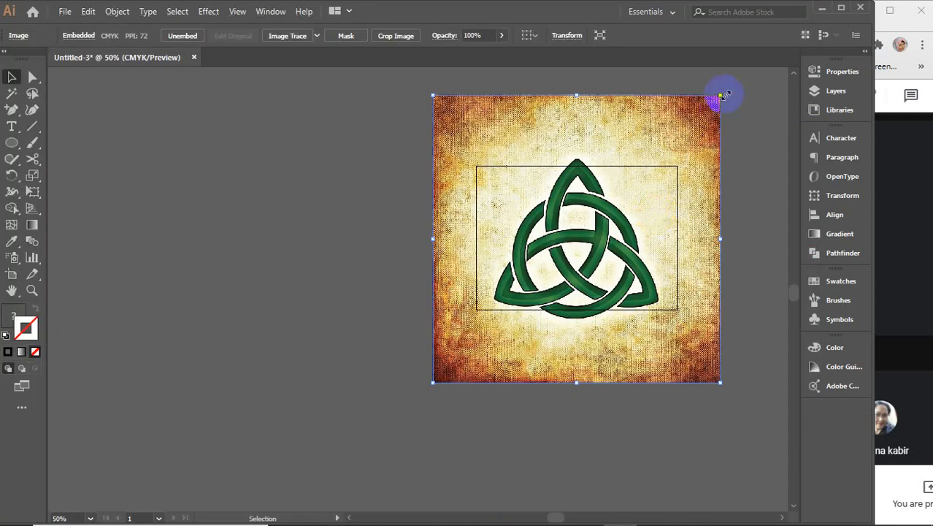
left_click_drag(719, 95, 602, 193)
key("ctrl+plus")
key("ctrl+plus")
key("ctrl+plus")
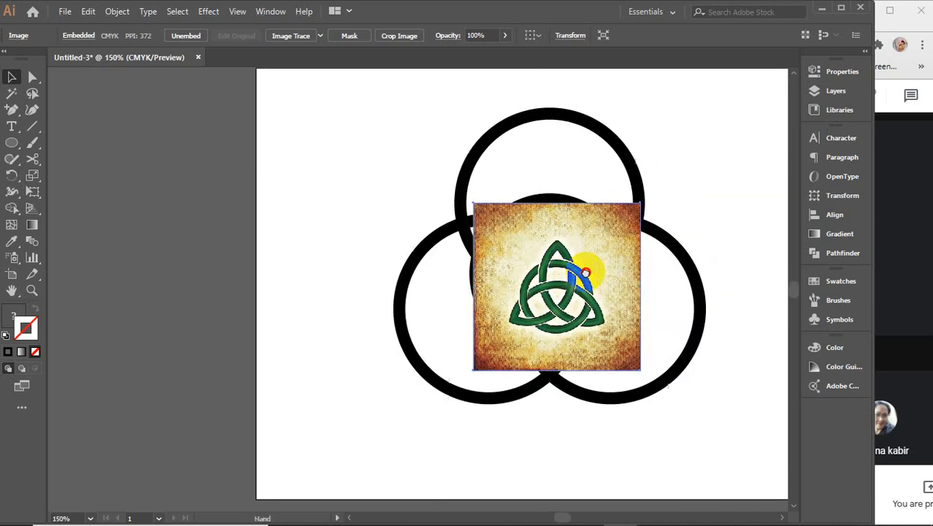
left_click_drag(596, 268, 292, 264)
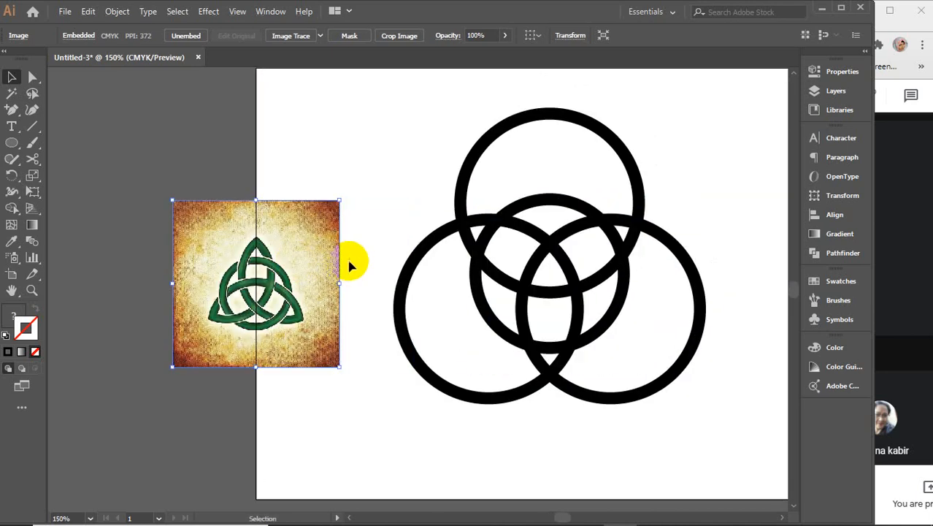
Scale the central circle down slightly more, proportionally about its own centre
left_click(590, 208)
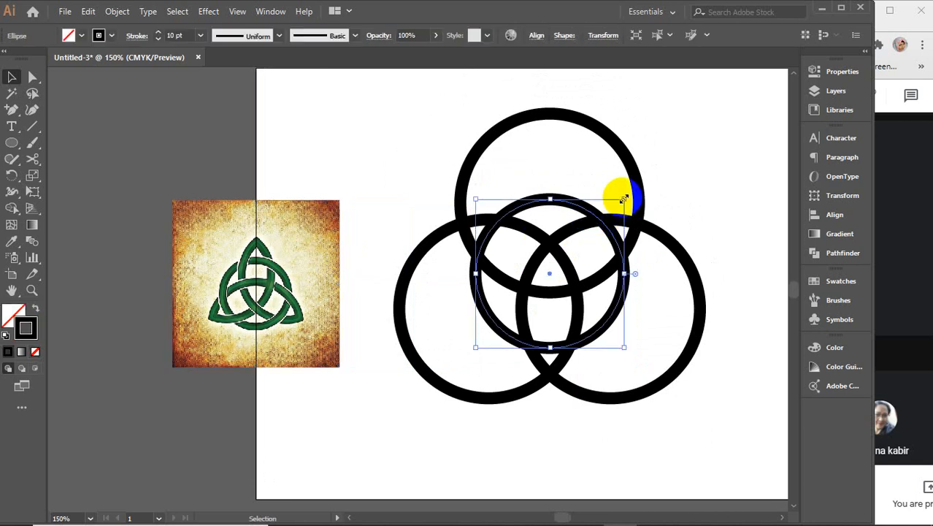
left_click_drag(624, 199, 615, 211)
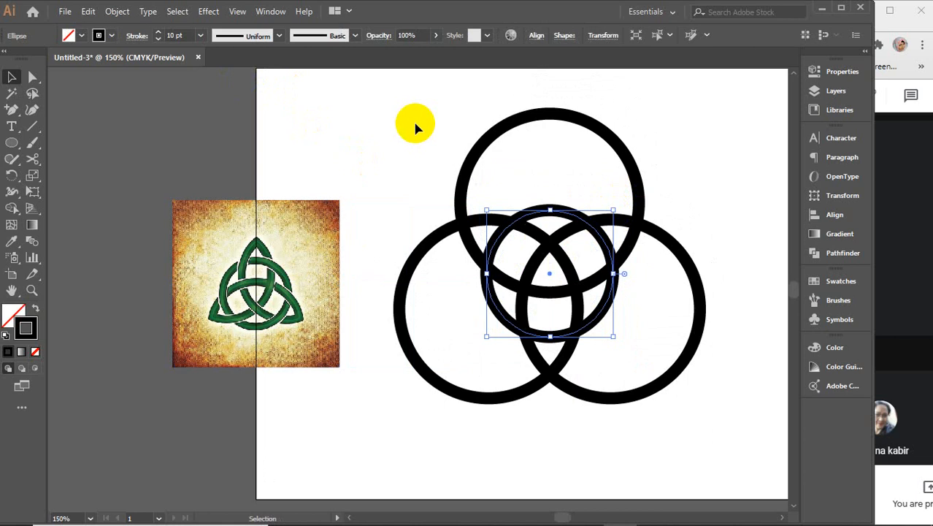
Set the stroke of all four circles to 8 pt and turn the whole arrangement upside down, with two outer circles above one
left_click_drag(415, 125, 657, 405)
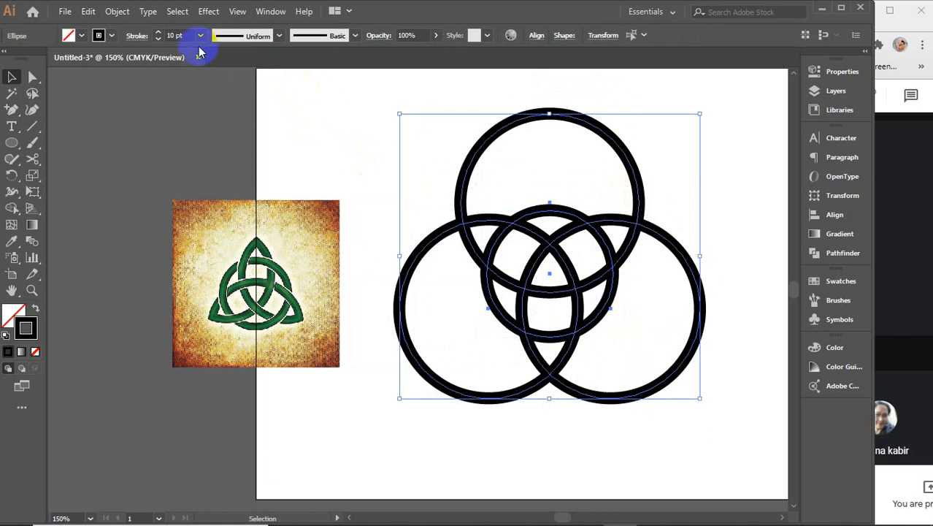
key("Down")
key("Down")
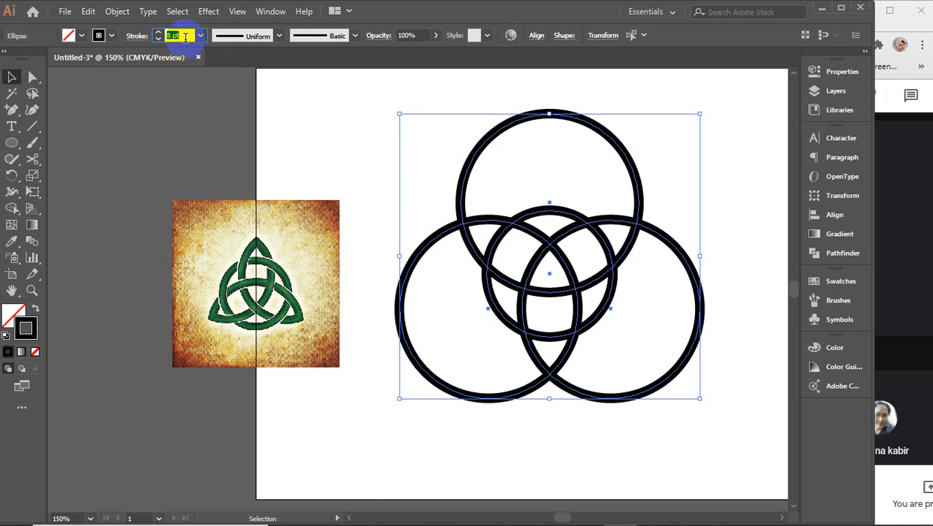
left_click_drag(707, 106, 736, 314)
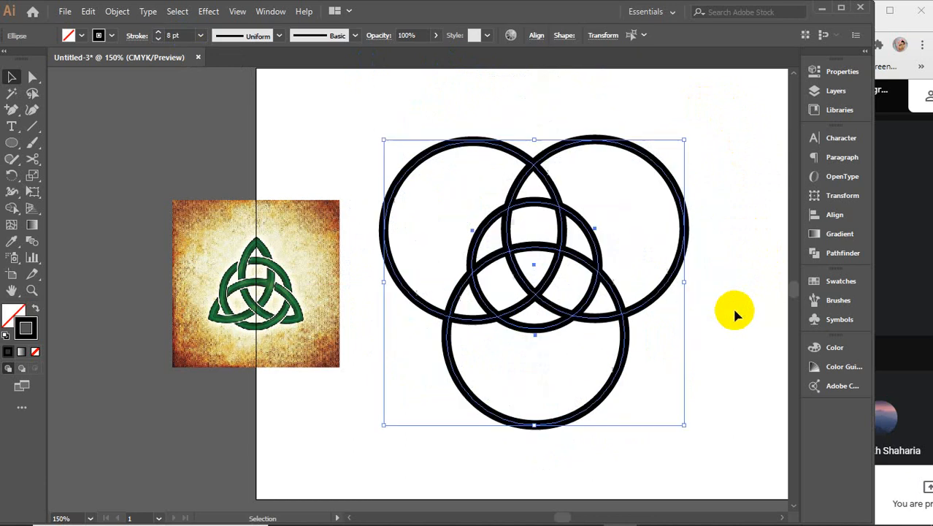
left_click(754, 192)
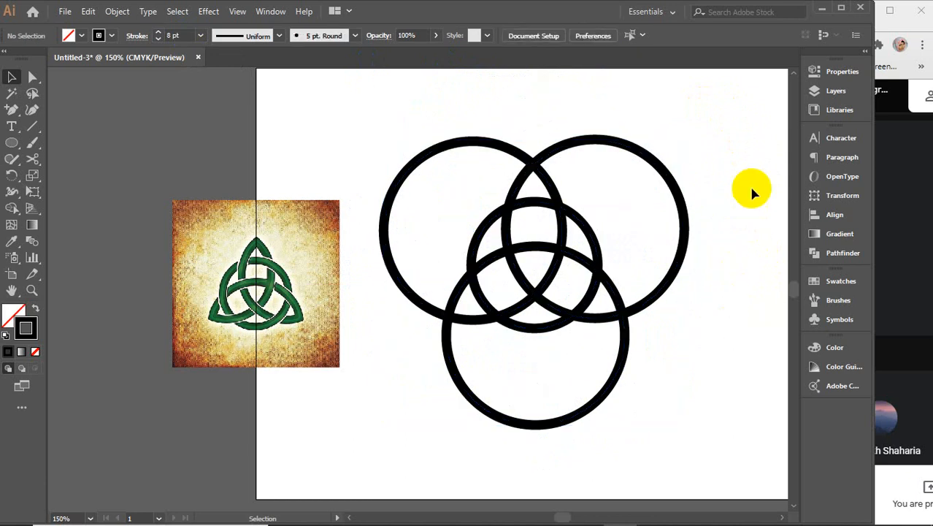
Expand the strokes of all four circles into filled outline shapes
left_click_drag(729, 160, 413, 427)
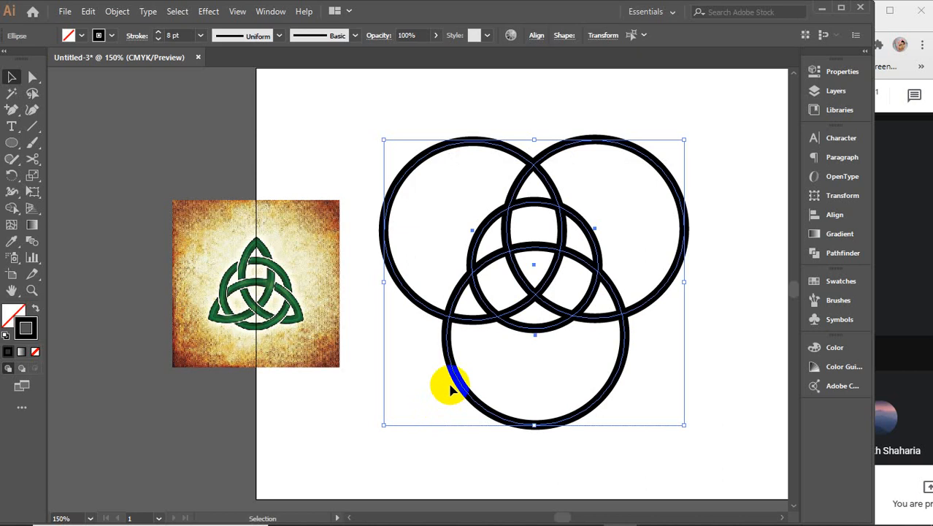
left_click(111, 11)
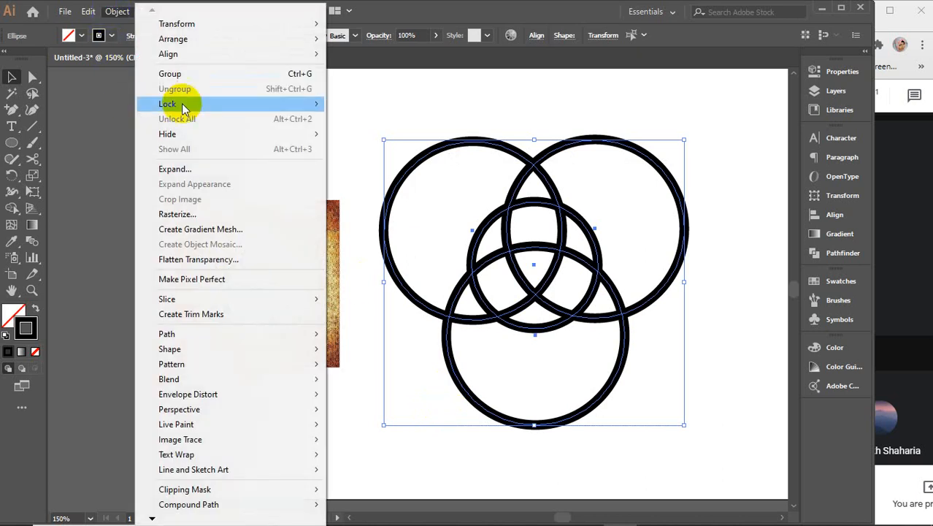
left_click(182, 170)
left_click(612, 311)
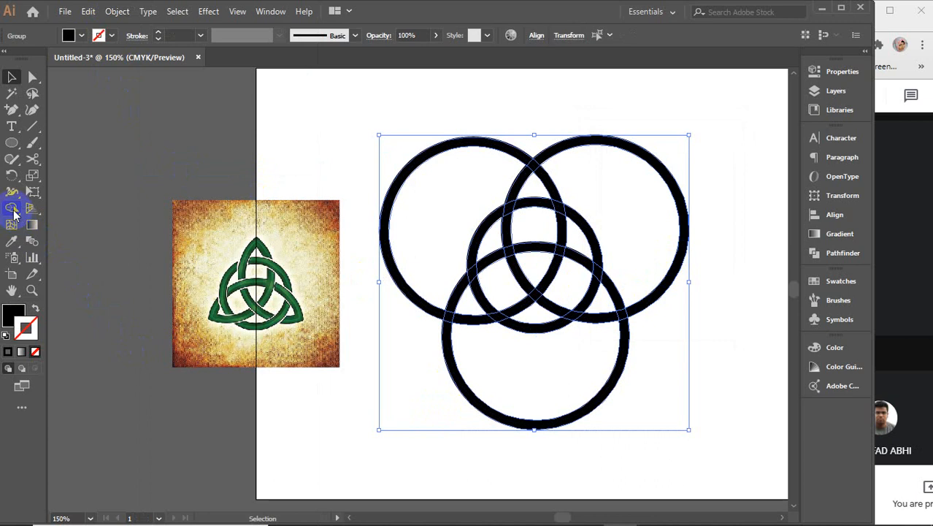
Remove the outer arcs of the three large circles with the Shape Builder tool, leaving the pointed knot around the central ring
left_click(12, 209)
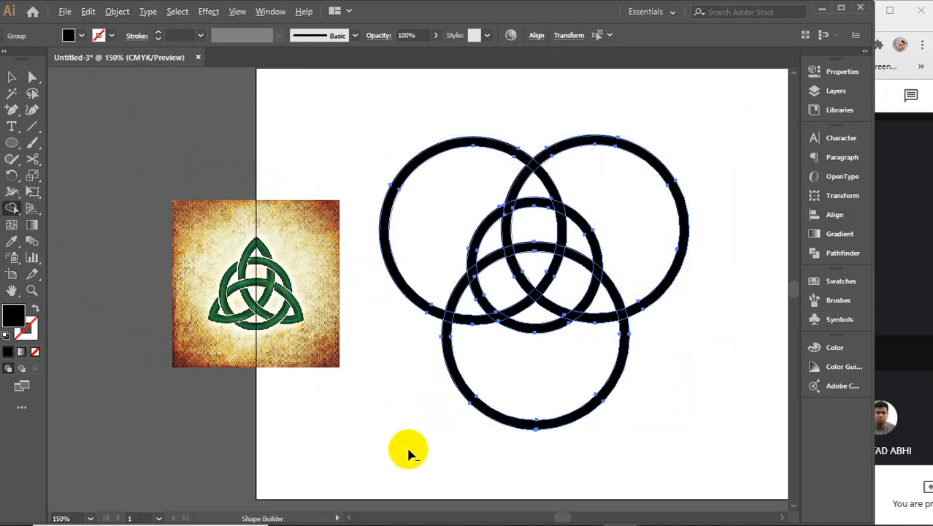
left_click_drag(406, 448, 558, 391)
left_click_drag(694, 347, 610, 188)
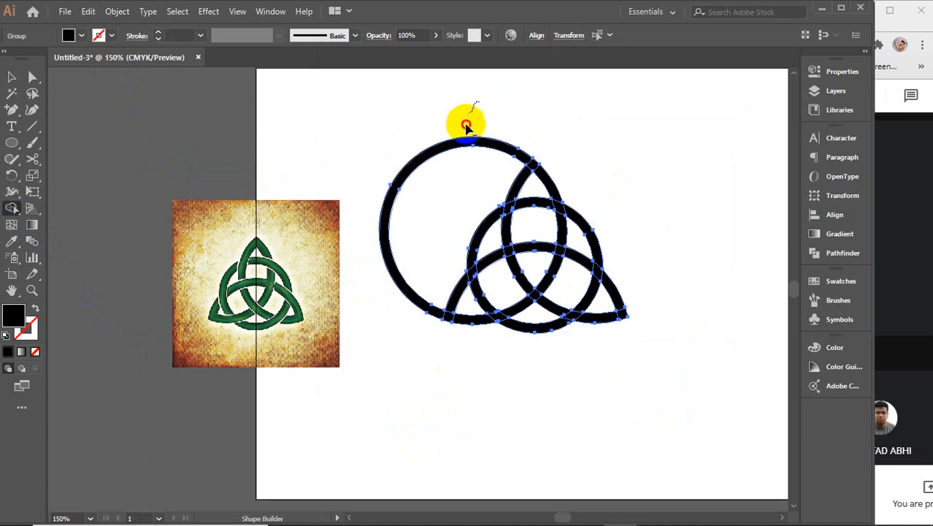
left_click_drag(466, 125, 441, 209)
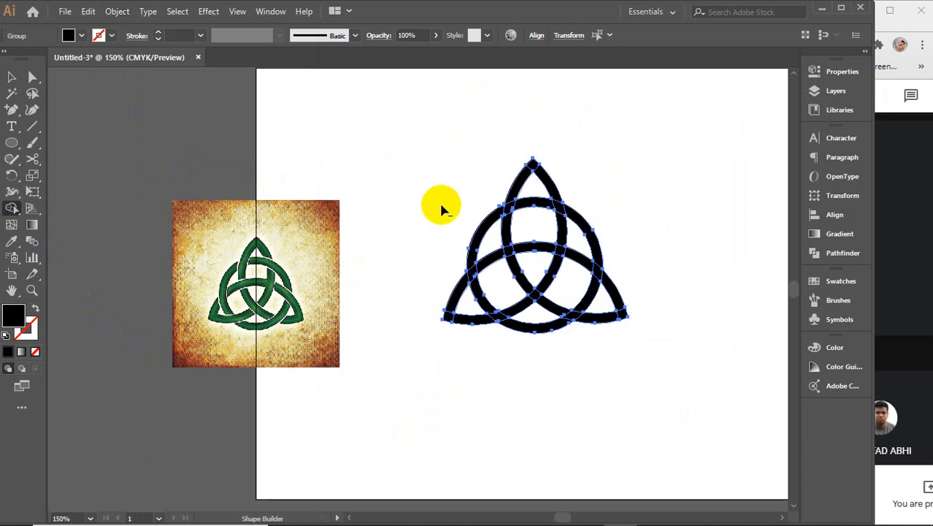
left_click(12, 77)
left_click(392, 151)
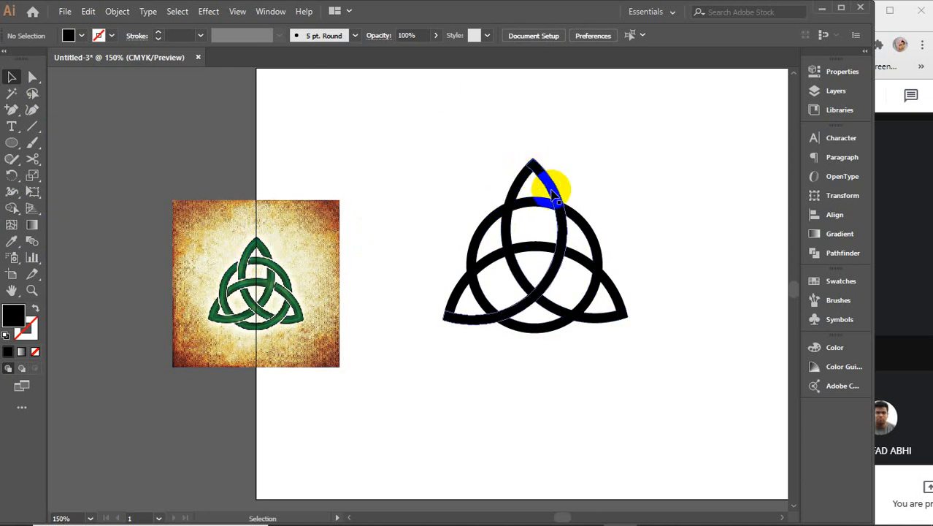
left_click_drag(433, 139, 673, 389)
left_click(12, 209)
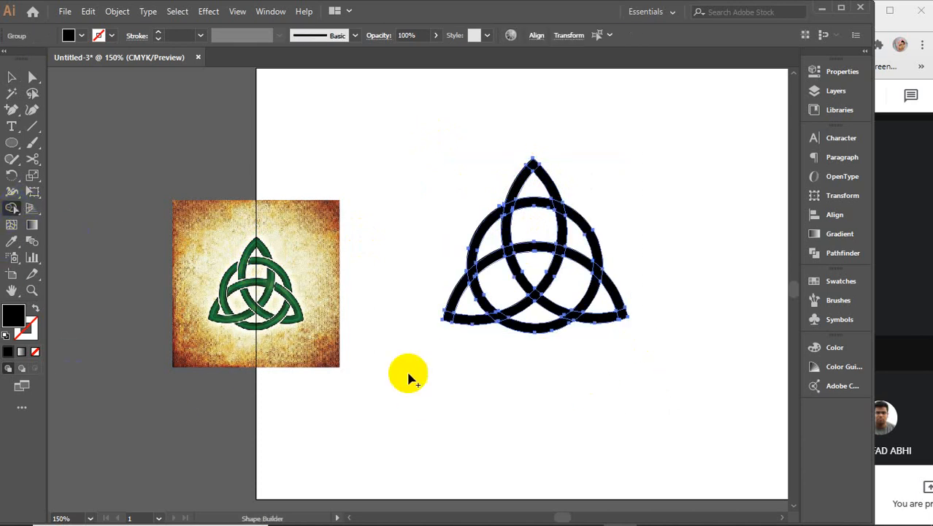
key("v")
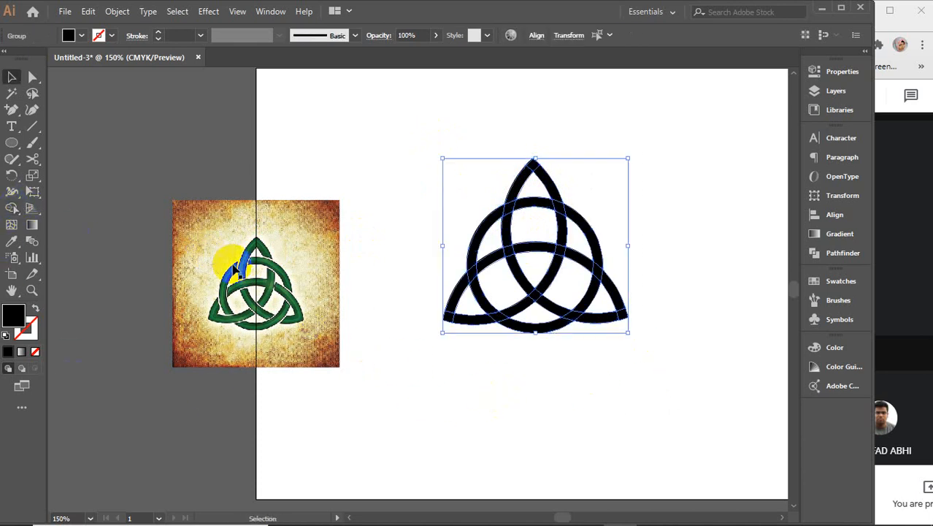
Enlarge the reference image about its centre beside the black knot and send it to the back
left_click_drag(250, 279, 333, 241)
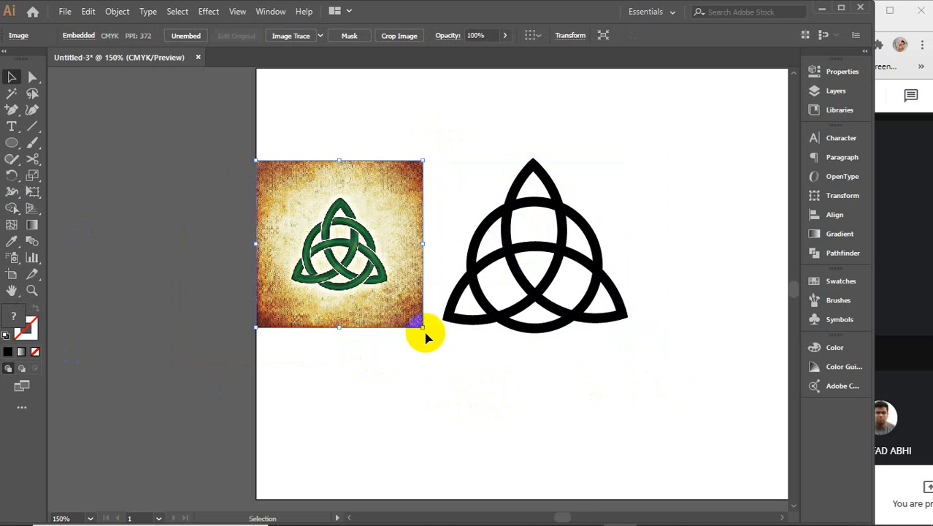
left_click_drag(422, 329, 462, 431)
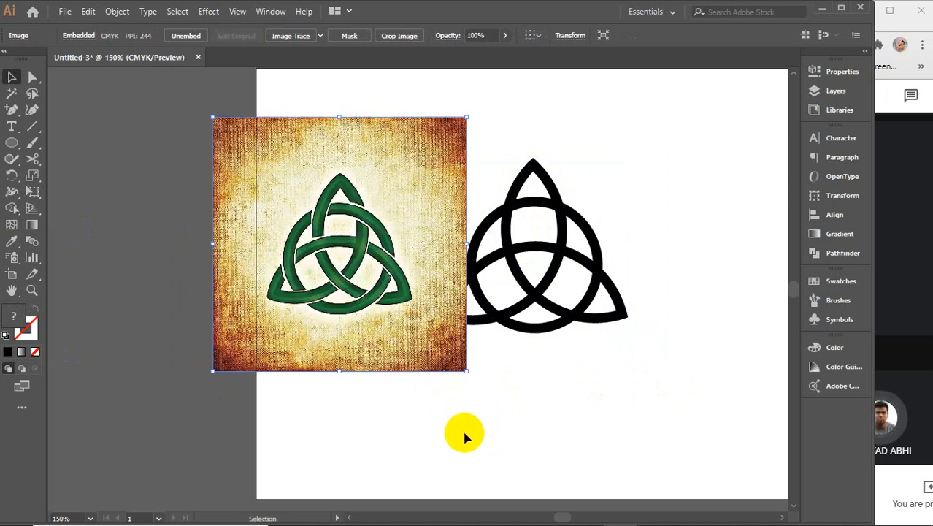
right_click(398, 267)
mouse_move(431, 381)
left_click(600, 423)
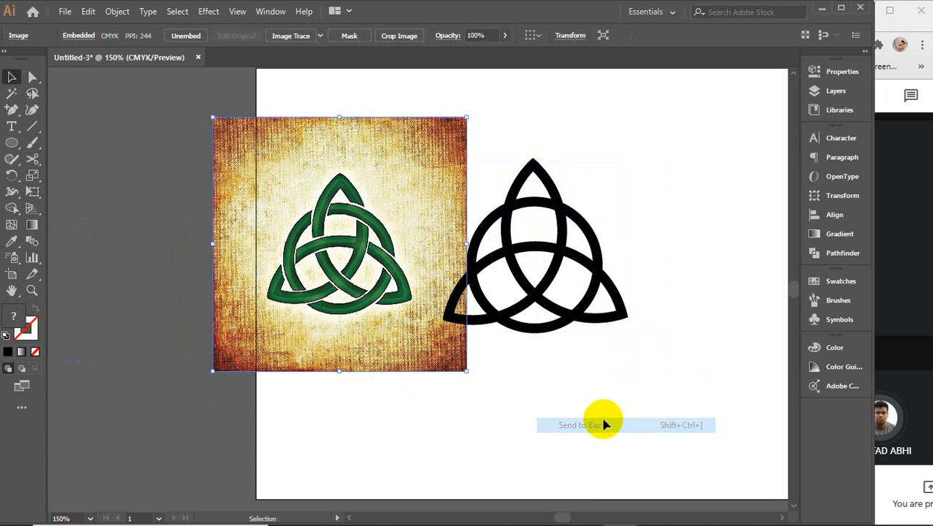
key("ctrl+shift+a")
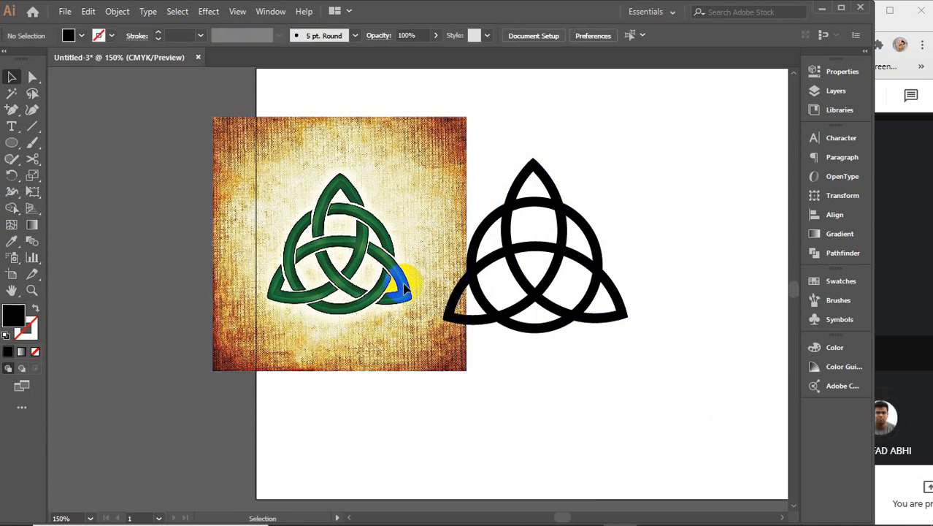
Examine the black knot's crossings against the over-and-under weave of the green reference image
left_click_drag(682, 373, 440, 148)
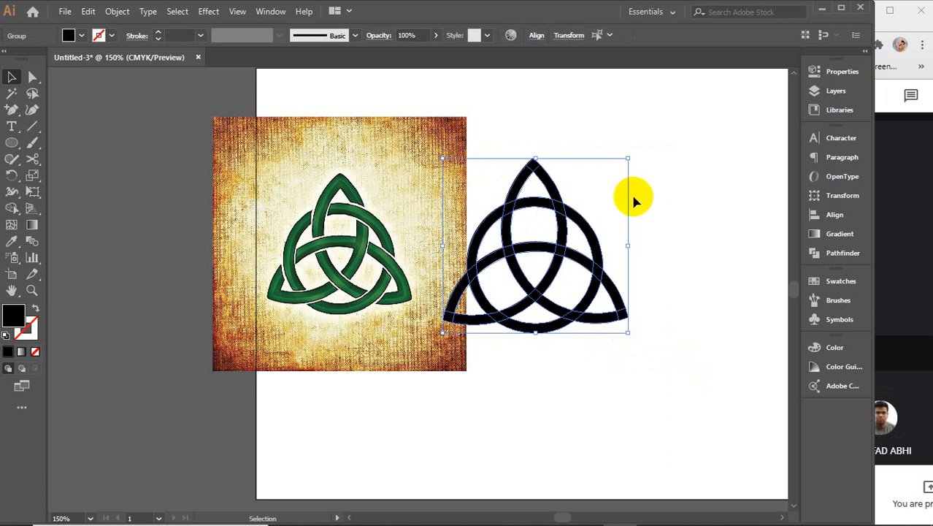
scroll(547, 231, "up", 1)
scroll(545, 225, "up", 1)
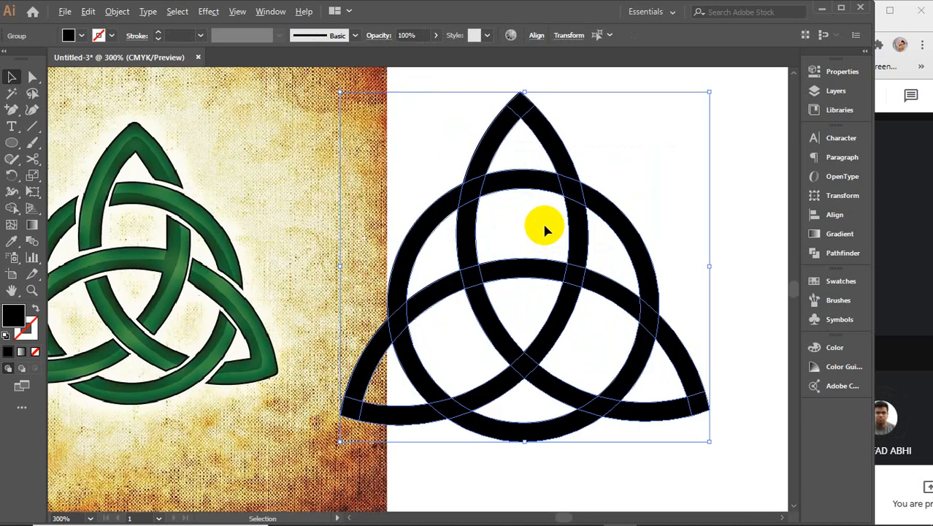
left_click_drag(449, 246, 507, 255)
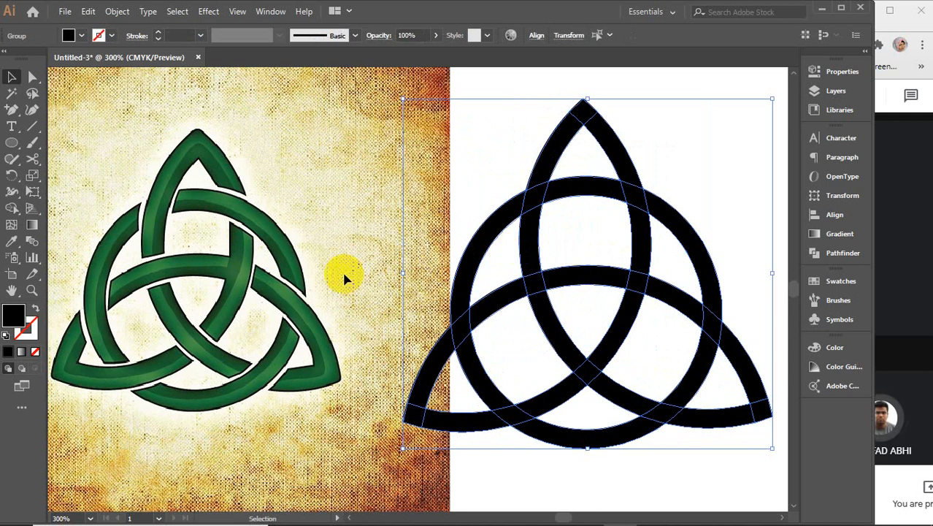
left_click(604, 188)
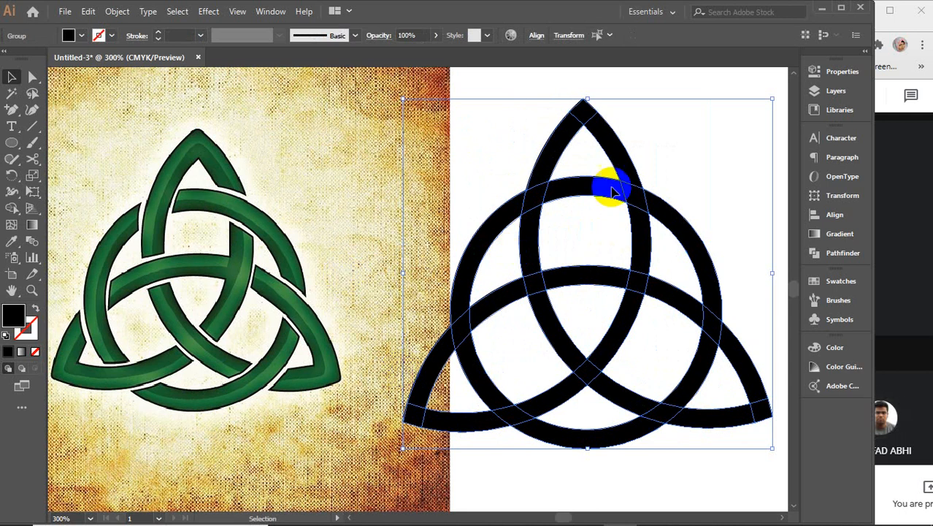
left_click(601, 278)
left_click(427, 474)
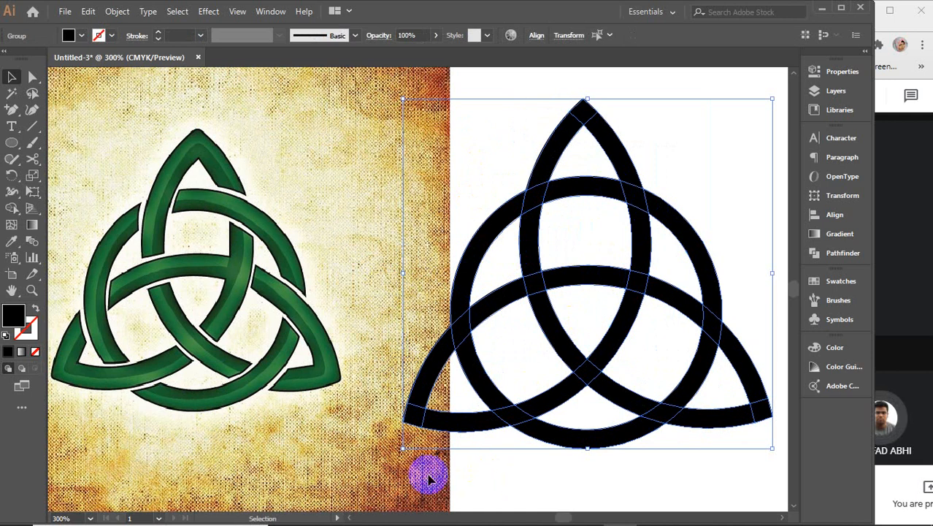
left_click(428, 350)
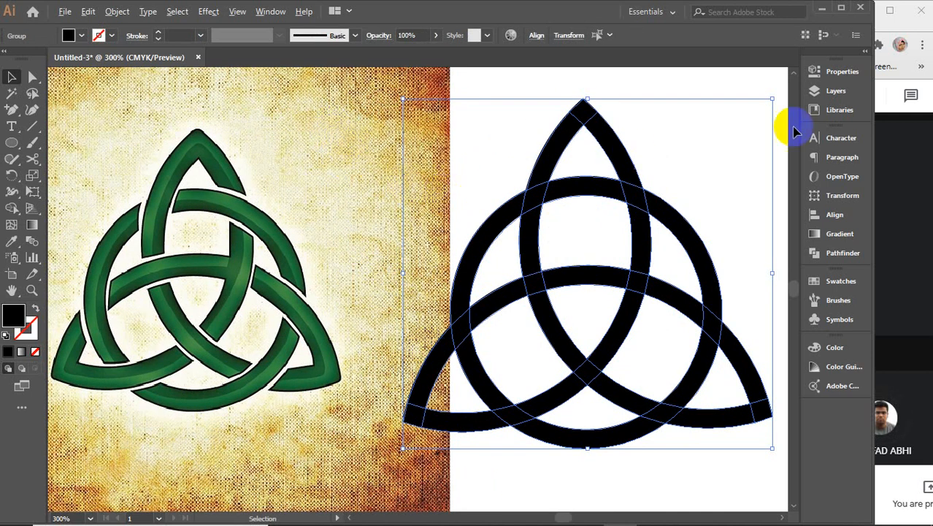
Undo the reference image changes, the arc removal and the expansion, back to the four stroked circles
key("ctrl+z")
key("ctrl+z")
key("ctrl+z")
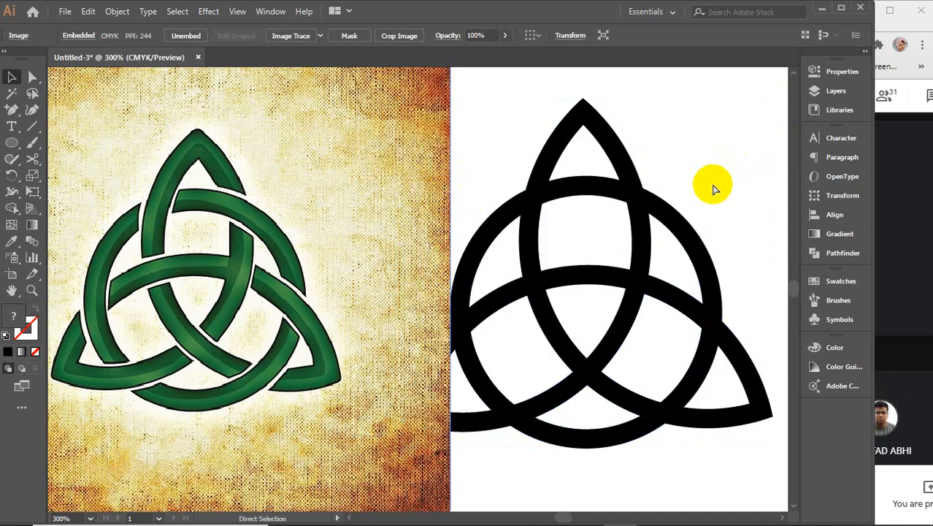
key("ctrl+z")
key("ctrl+z")
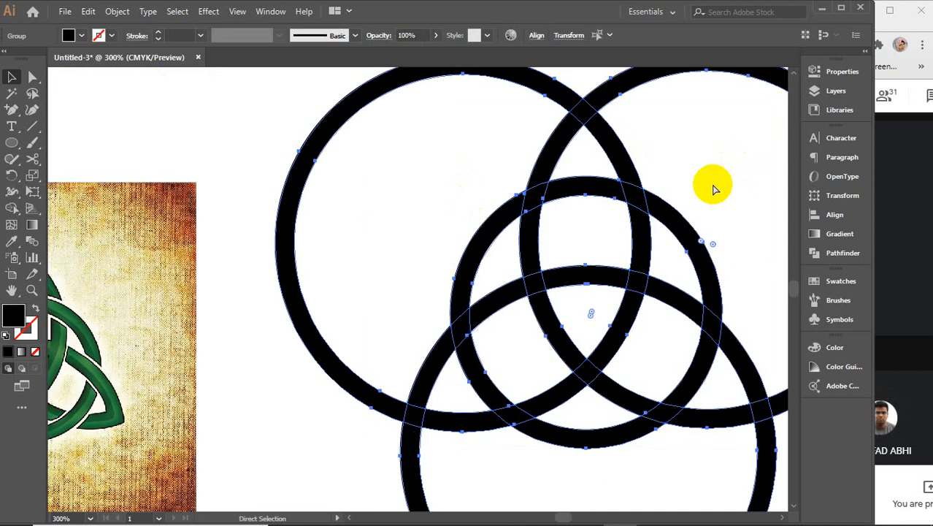
key("ctrl+z")
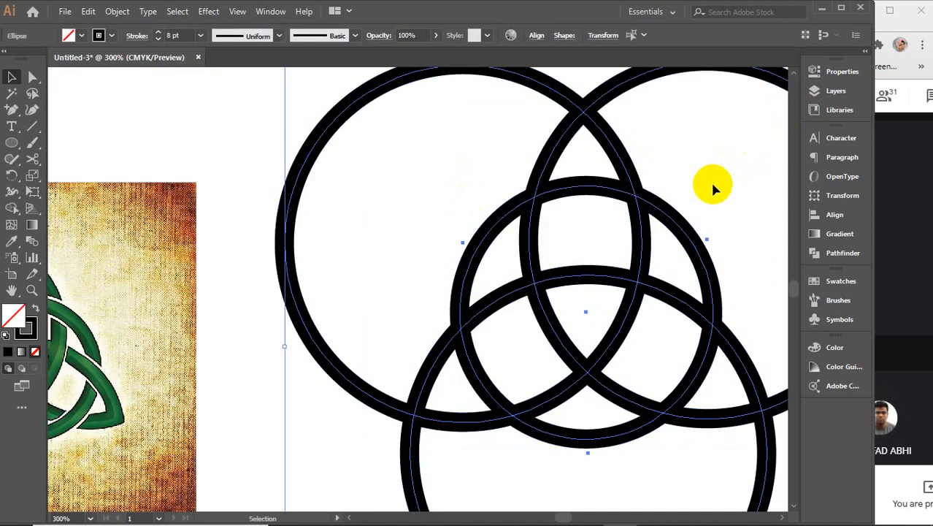
Select all four overlapping circles and expand their fills and strokes into filled outlines
scroll(712, 186, "down", 2)
scroll(625, 239, "right", 4)
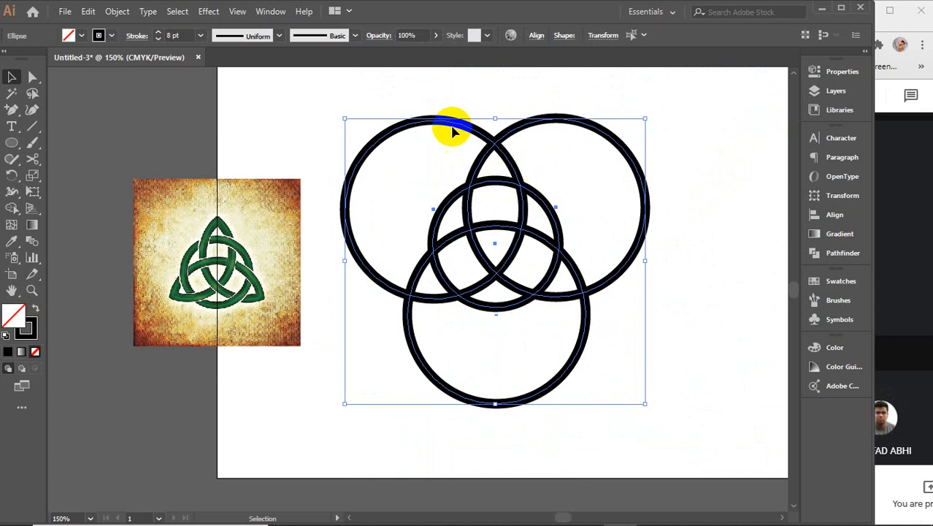
left_click(701, 377)
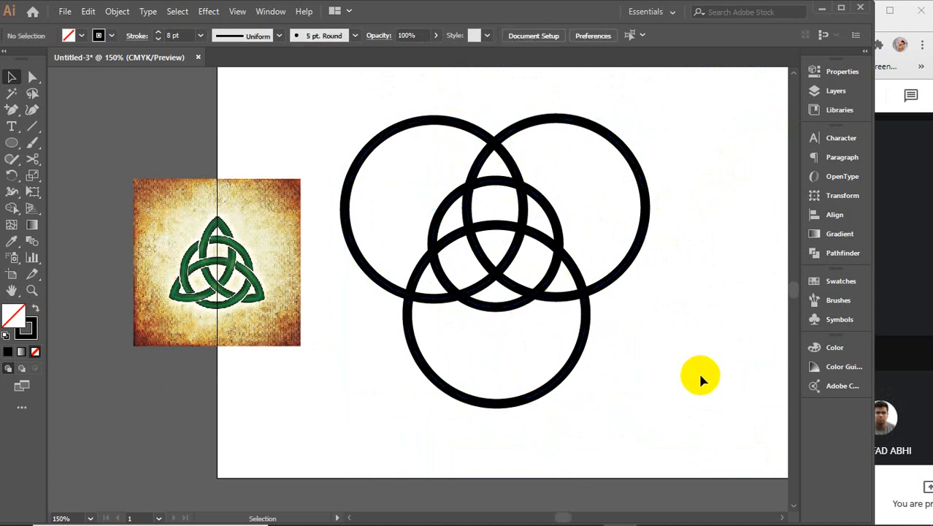
left_click_drag(377, 82, 635, 402)
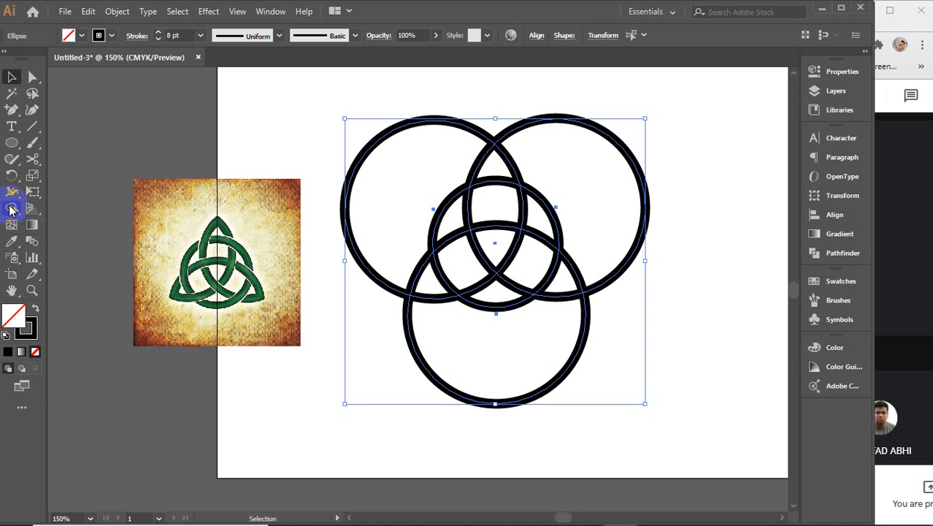
left_click(117, 11)
left_click(174, 168)
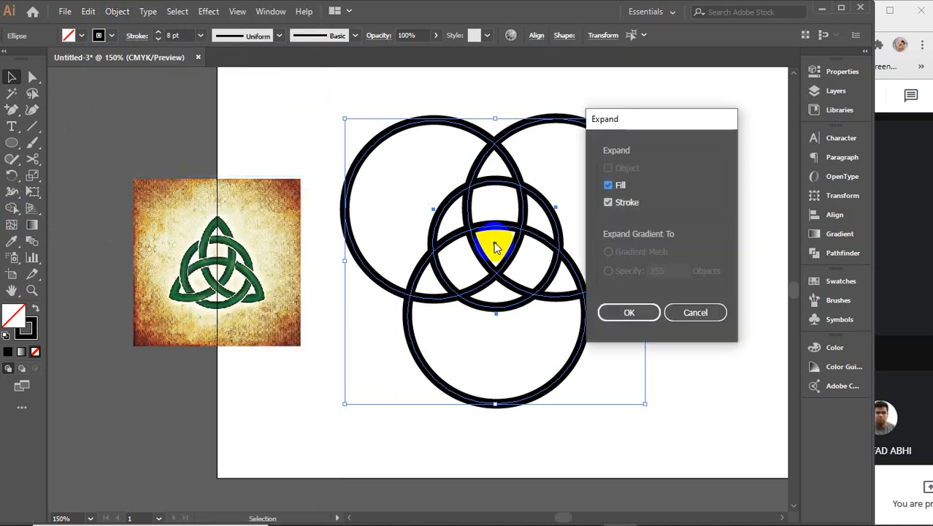
left_click(637, 313)
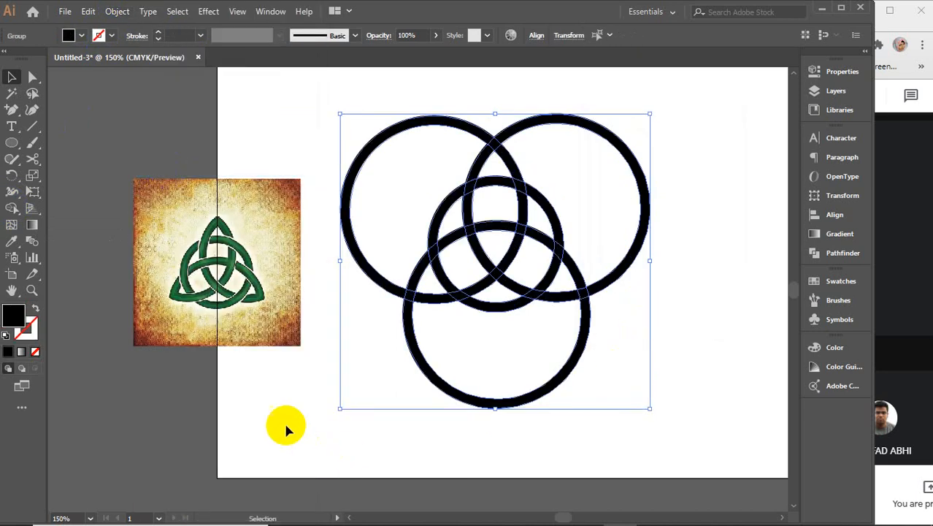
Remove the outer arcs of the three large circles with the Shape Builder, keeping the pointed knot and the central ring
left_click(11, 209)
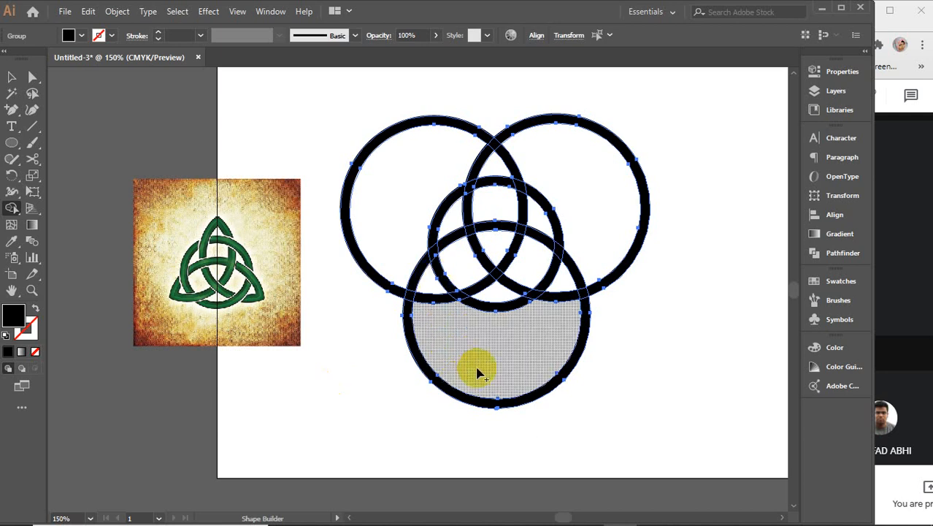
left_click_drag(482, 380, 436, 229)
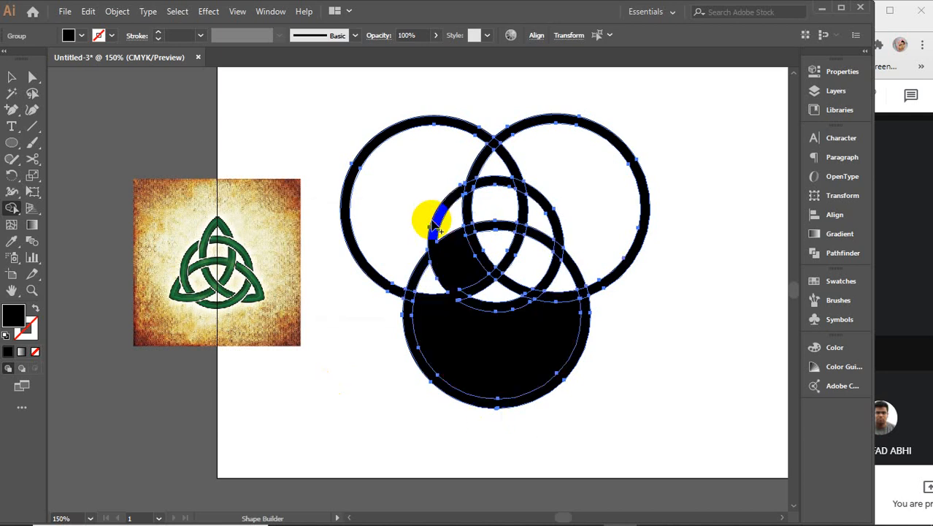
key("ctrl+z")
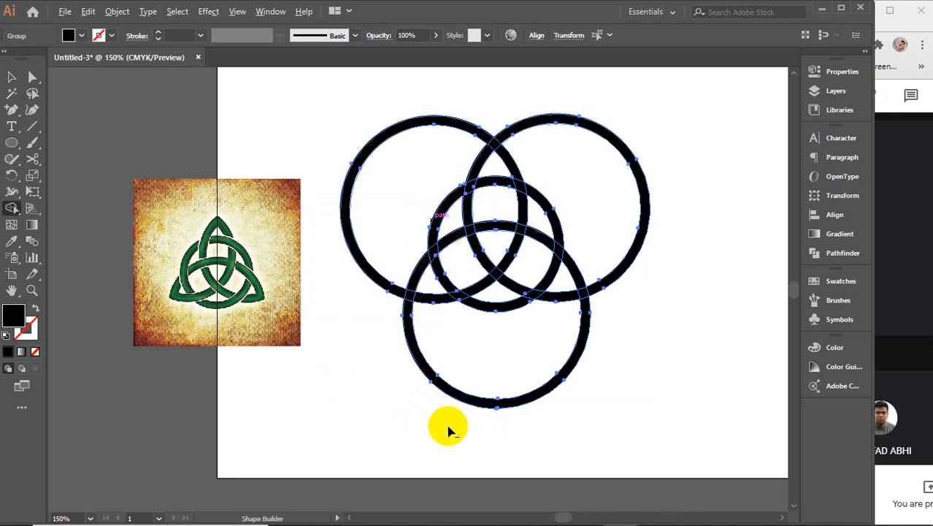
left_click_drag(438, 408, 479, 370)
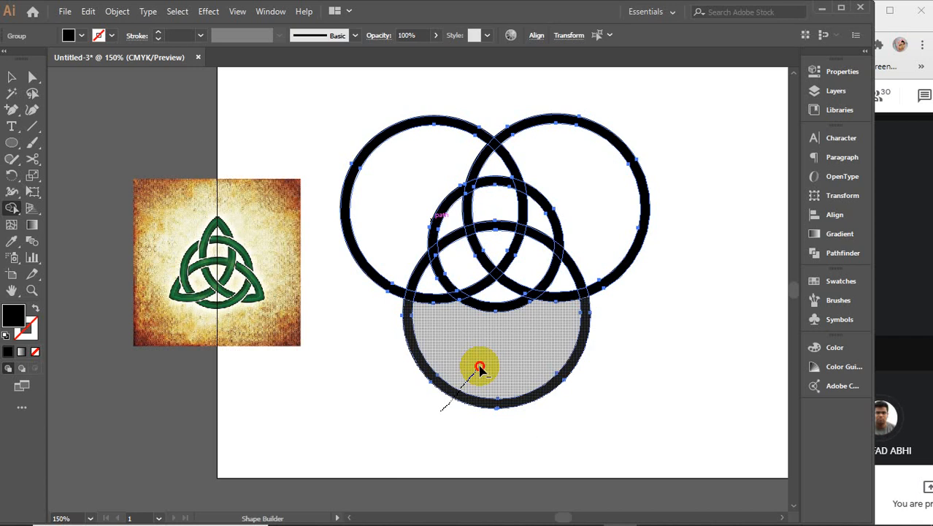
left_click_drag(479, 369, 481, 369)
left_click(553, 179, "alt")
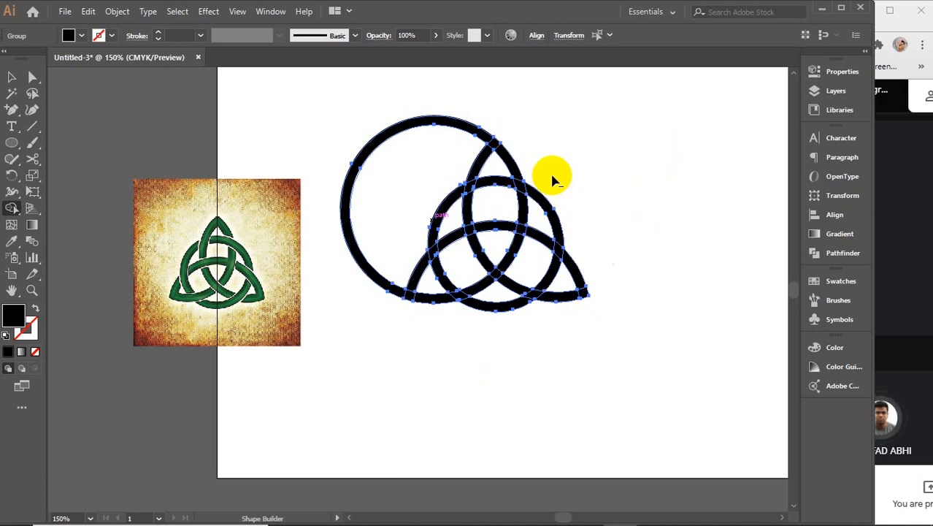
left_click(415, 197, "alt")
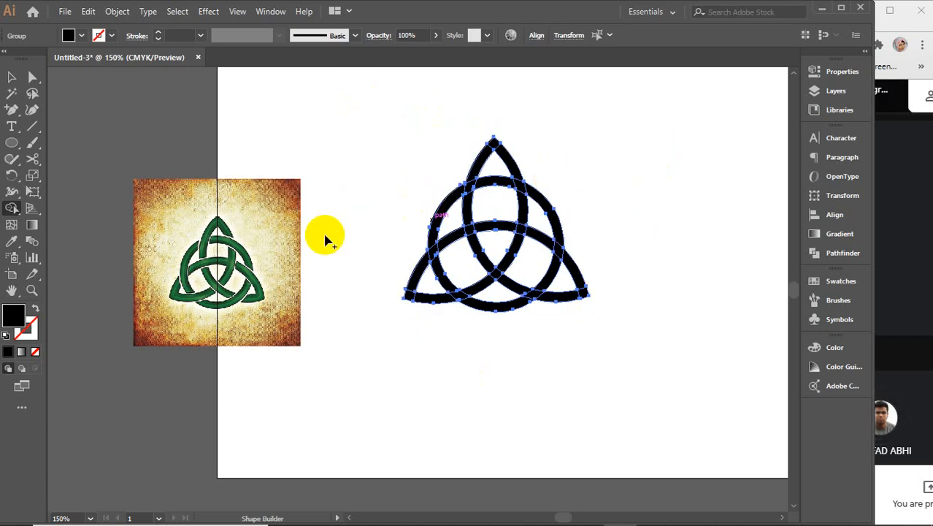
Enlarge the green reference image, place it beside the black knot and arrange it behind the knot
key("v")
left_click_drag(254, 271, 351, 232)
left_click_drag(395, 310, 428, 337)
left_click_drag(383, 268, 410, 248)
right_click(381, 248)
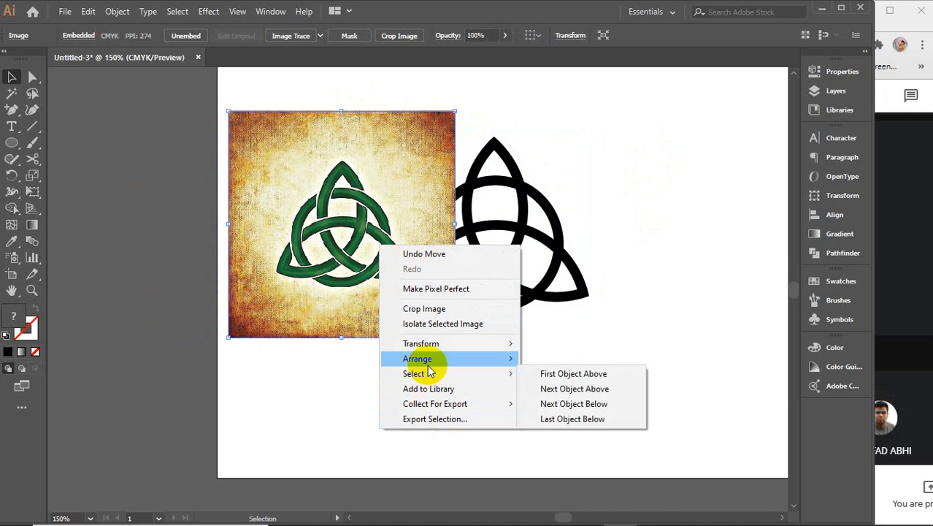
mouse_move(427, 360)
left_click(577, 407)
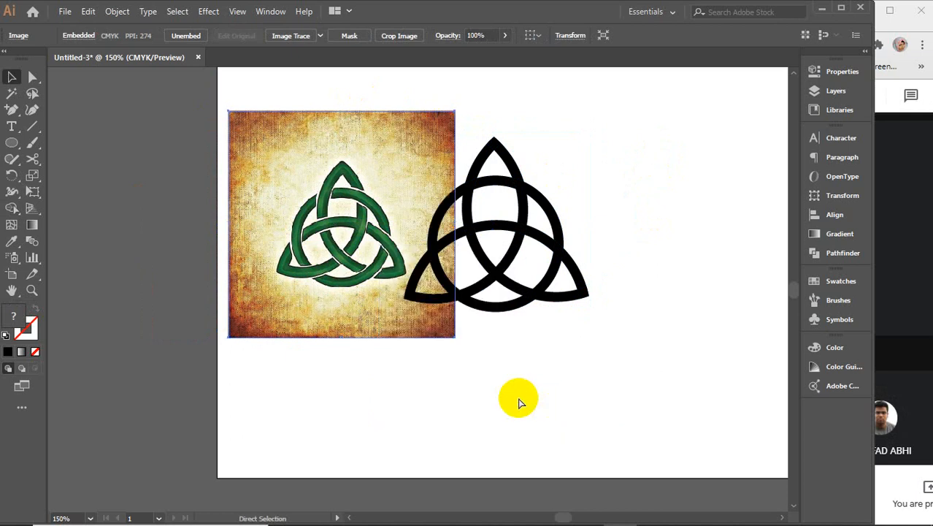
left_click(518, 403)
Merge the top loop's segments with the Shape Builder, through its pointed tip and over the ring on its left side
scroll(497, 289, "up", 1)
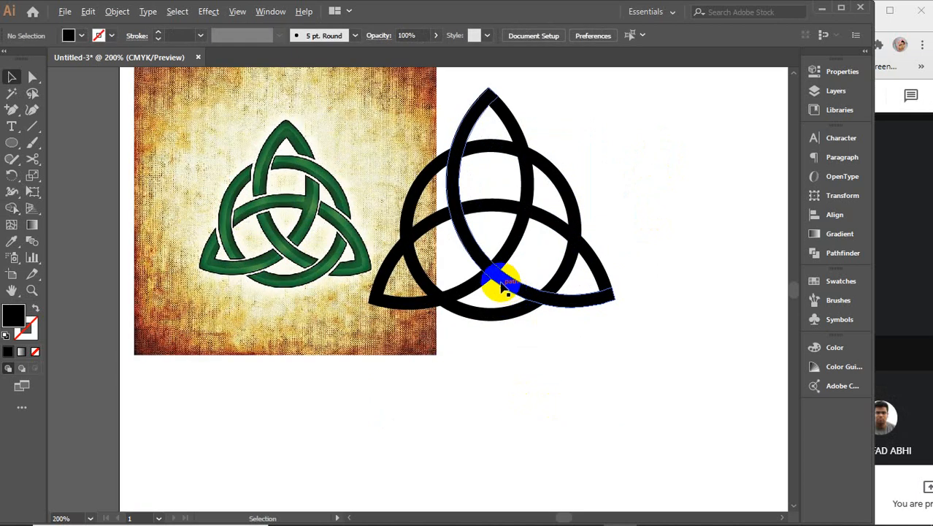
scroll(518, 276, "up", 2)
left_click_drag(344, 106, 619, 387)
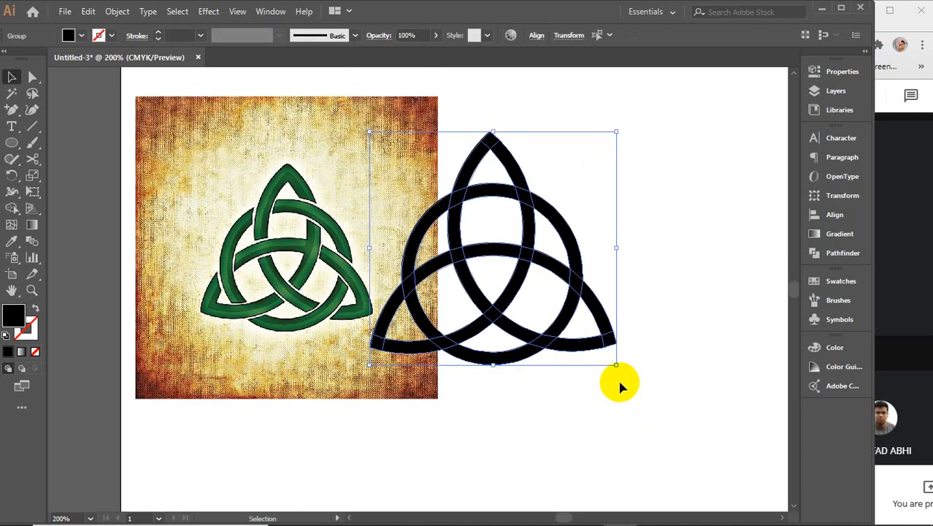
left_click(12, 208)
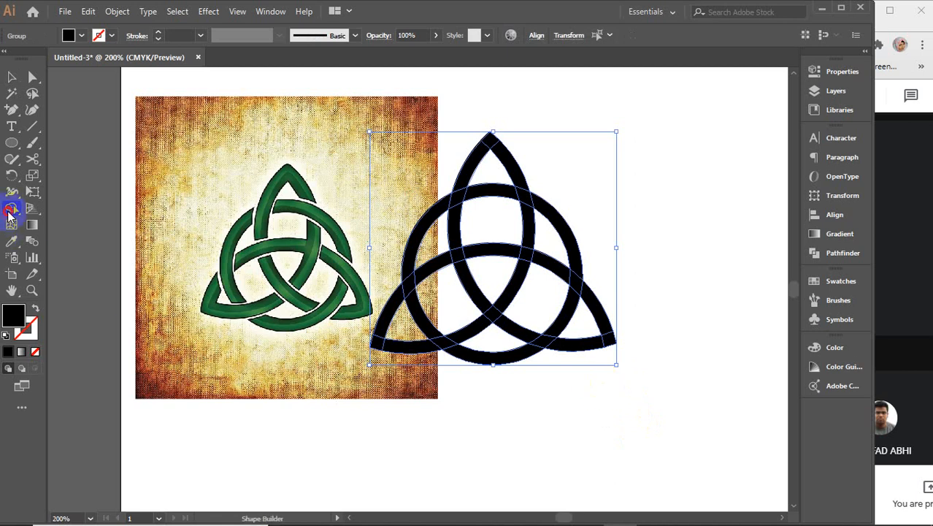
scroll(509, 262, "up", 2)
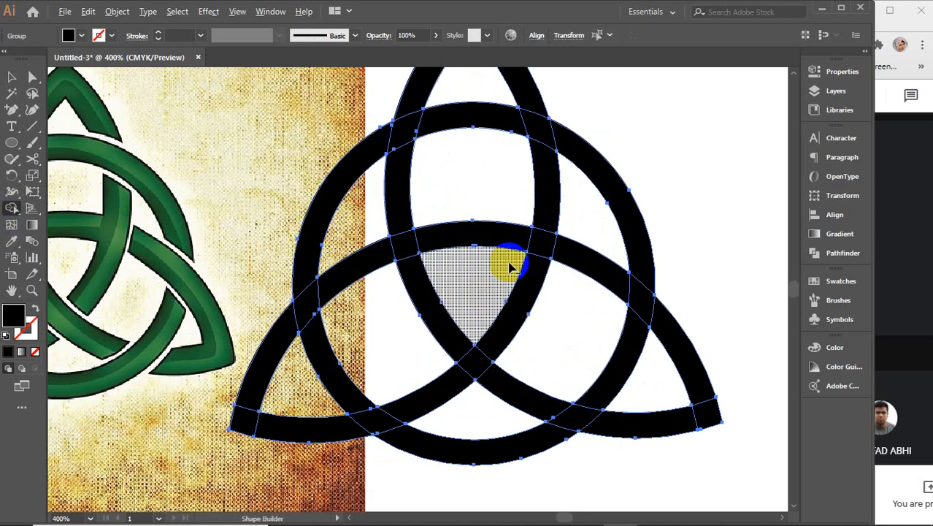
left_click_drag(388, 204, 446, 254)
scroll(447, 254, "down", 1)
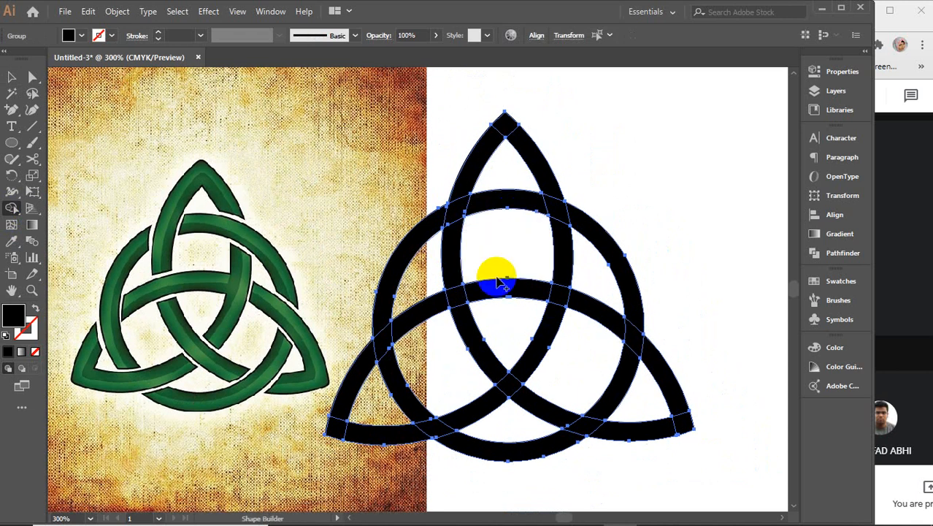
mouse_move(451, 251)
left_mouse_down()
mouse_move(473, 156)
mouse_move(502, 126)
mouse_move(519, 140)
left_mouse_up()
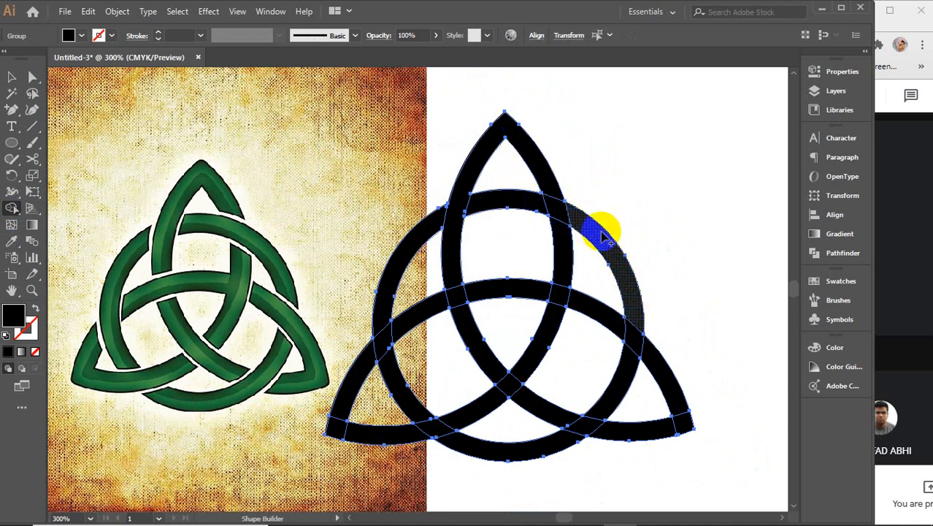
Merge the remaining crossings and corner pieces into continuous strands, following the over-and-under weave of the green reference knot
mouse_move(520, 199)
left_mouse_down()
mouse_move(574, 208)
mouse_move(584, 228)
left_mouse_up()
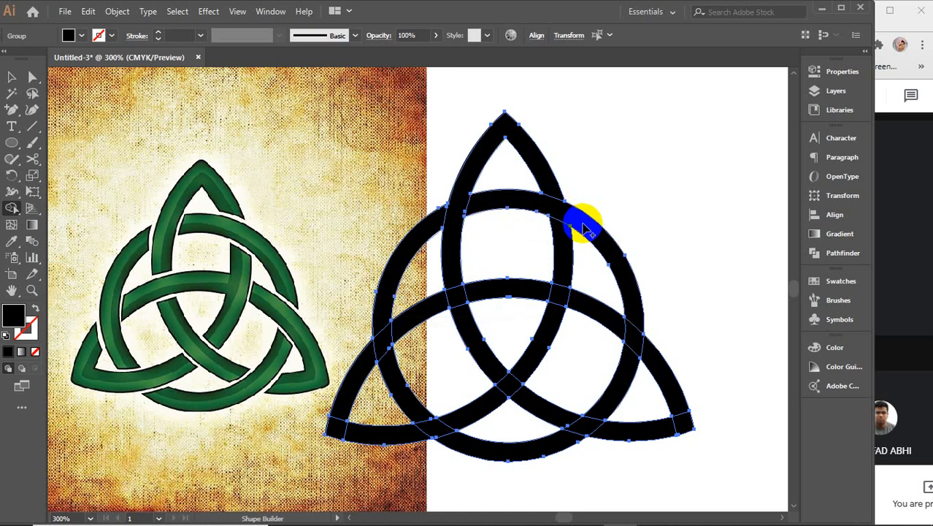
mouse_move(558, 261)
left_mouse_down()
mouse_move(551, 312)
mouse_move(543, 292)
left_mouse_up()
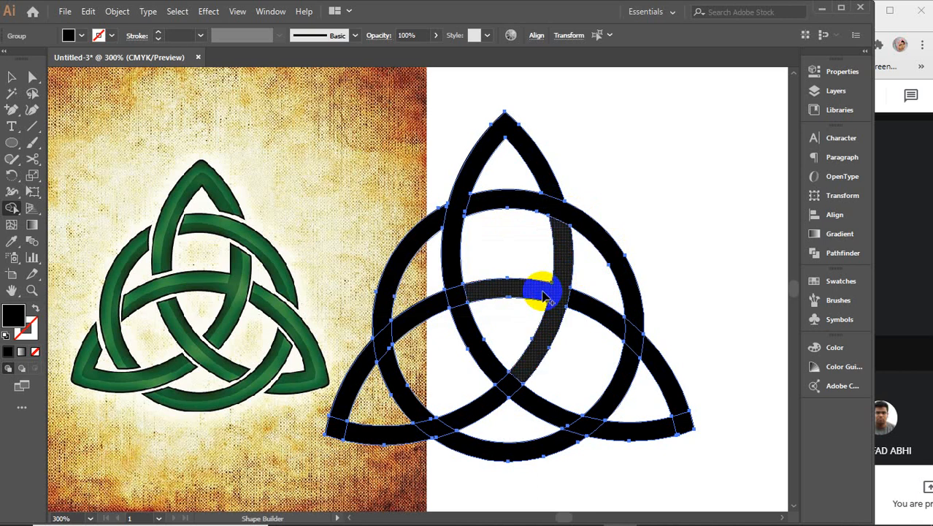
mouse_move(491, 358)
left_mouse_down()
mouse_move(521, 400)
mouse_move(517, 393)
mouse_move(454, 417)
mouse_move(433, 436)
mouse_move(338, 427)
mouse_move(334, 406)
mouse_move(348, 406)
left_mouse_up()
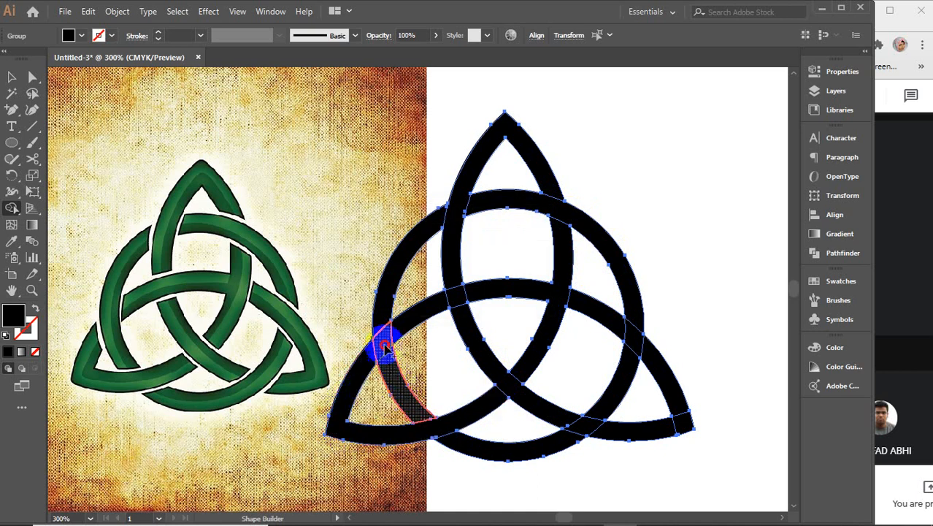
mouse_move(381, 343)
left_mouse_down()
mouse_move(386, 316)
mouse_move(484, 291)
left_mouse_up()
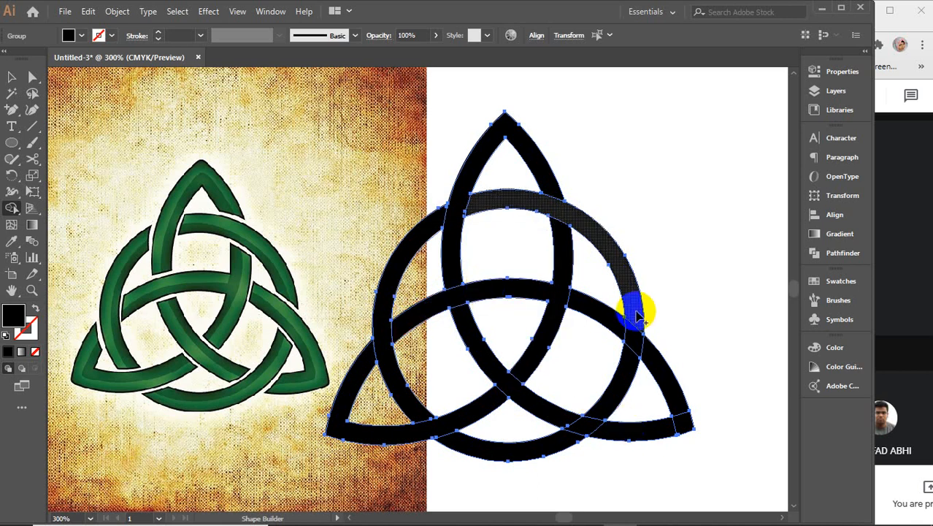
mouse_move(604, 312)
left_mouse_down()
mouse_move(635, 327)
mouse_move(679, 410)
mouse_move(670, 434)
mouse_move(583, 428)
mouse_move(604, 400)
mouse_move(562, 438)
mouse_move(572, 447)
mouse_move(524, 404)
left_mouse_up()
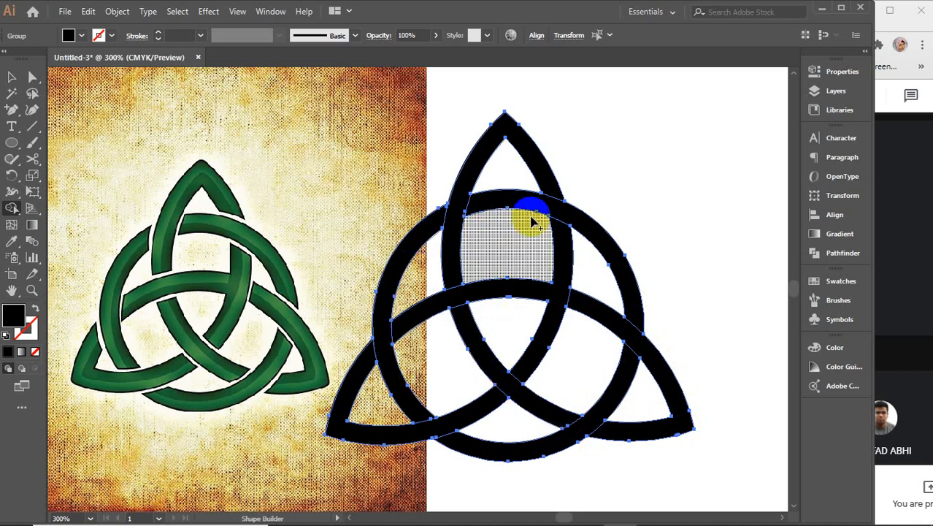
left_click(519, 408)
left_click(12, 77)
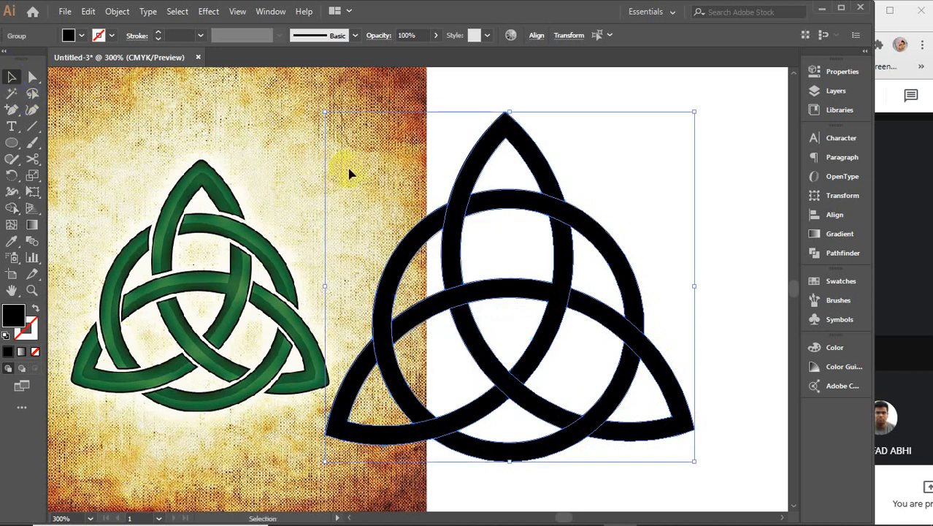
left_click(749, 192)
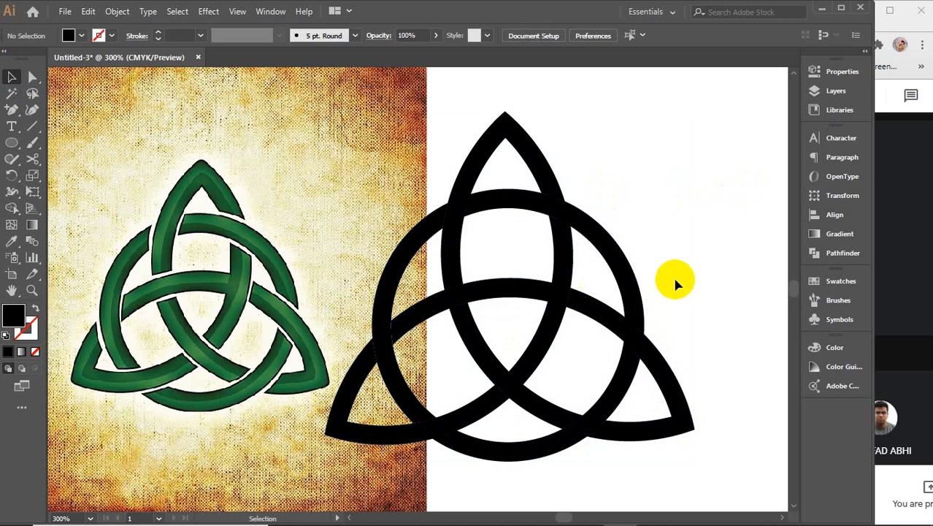
Select the whole black knot and ungroup it into separate strand pieces
left_click(581, 219)
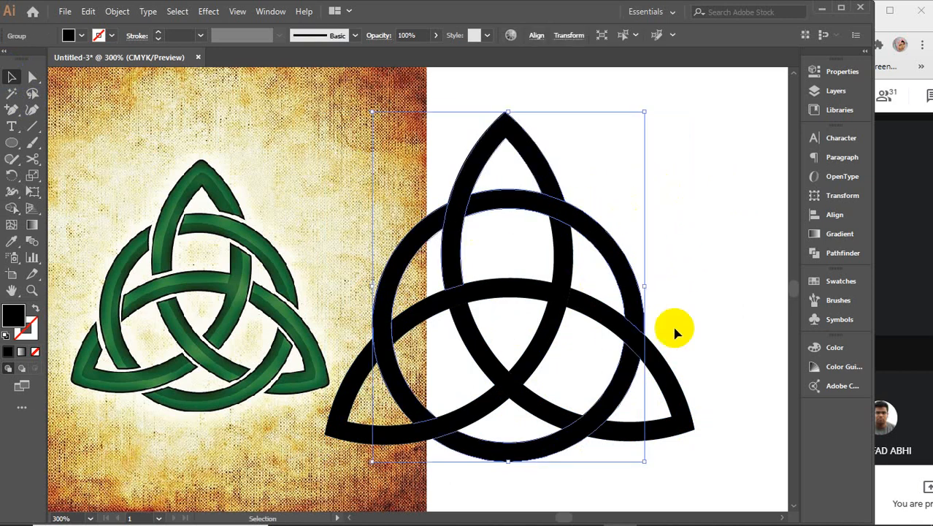
left_click(691, 275)
left_click_drag(695, 235, 375, 463)
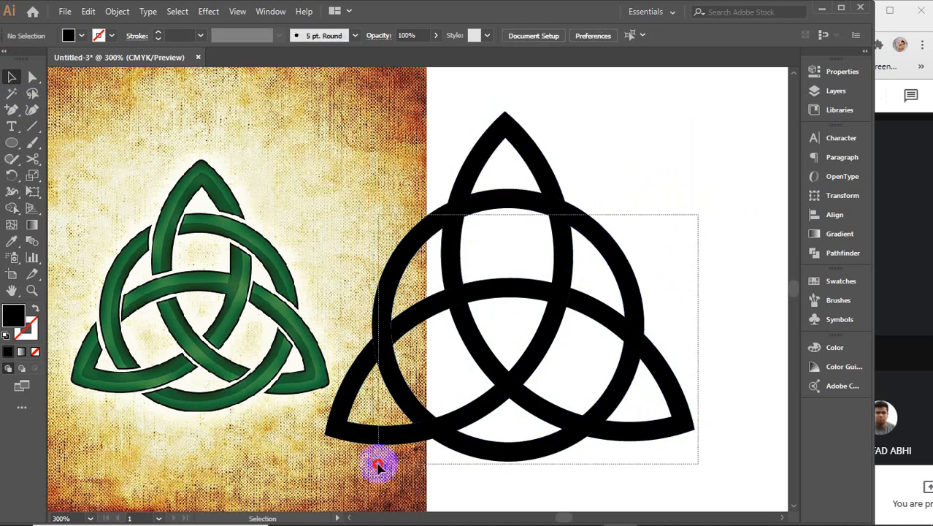
right_click(445, 298)
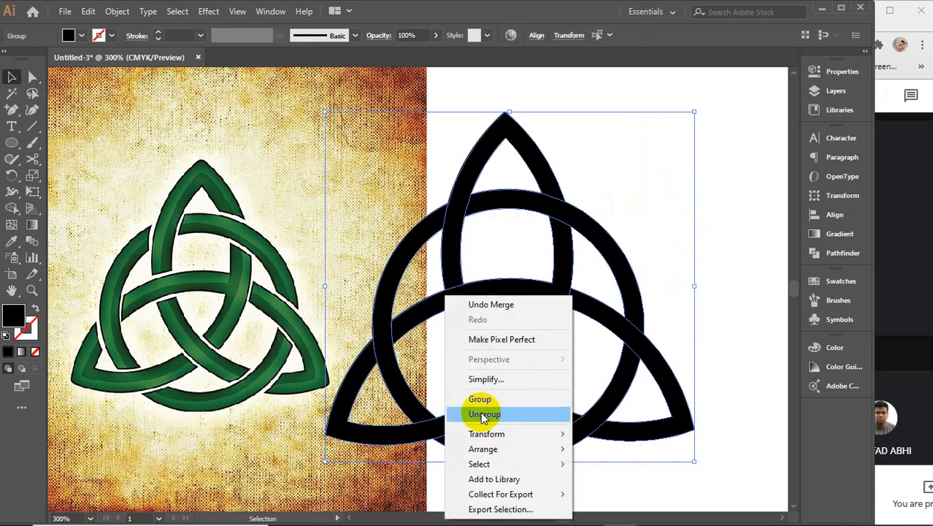
left_click(481, 414)
left_click(702, 276)
Check the knot's individual strands by selecting the top loop and the ring segments separately
left_click(579, 225)
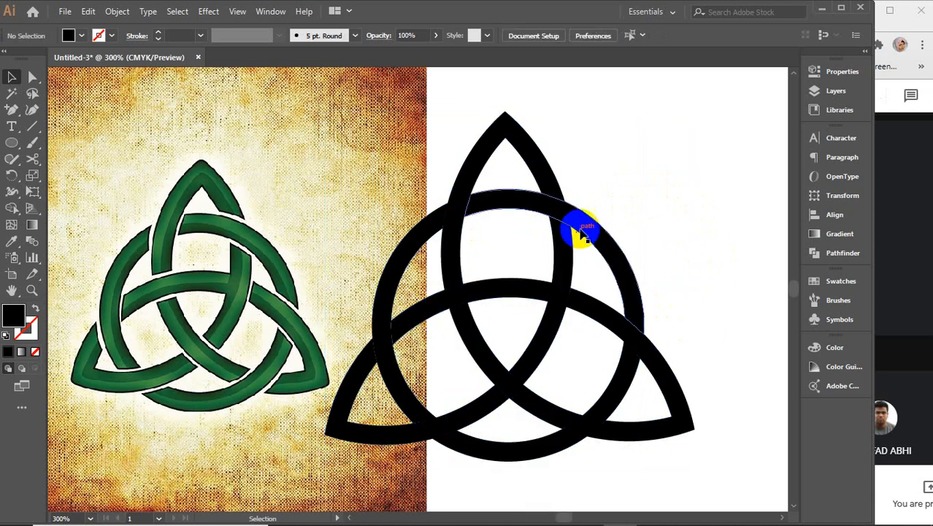
left_click(440, 234)
left_click(422, 234)
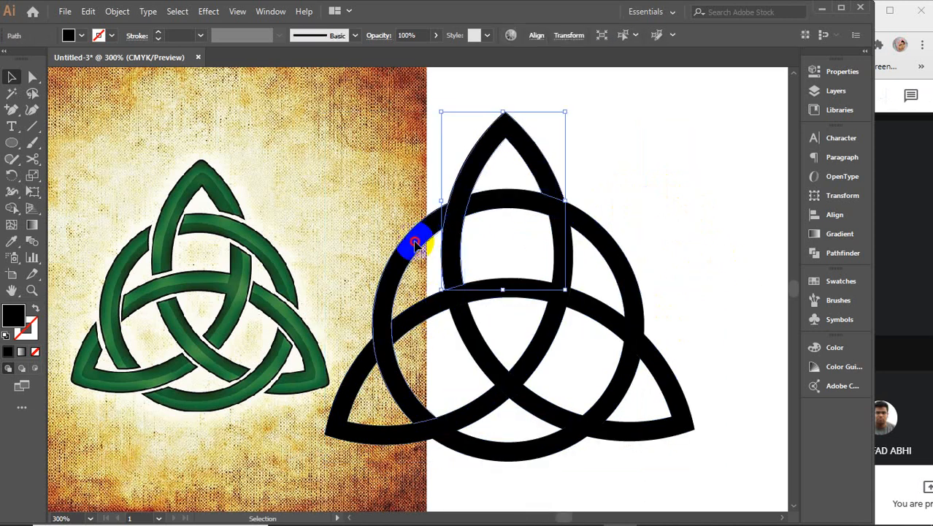
left_click(703, 255)
Select all the strands of the black knot together and check their anchor points
left_click(224, 210)
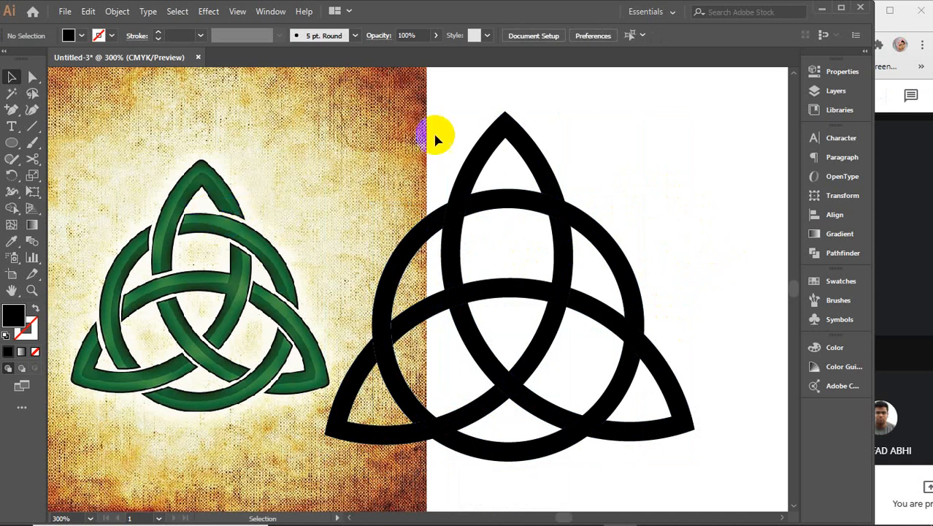
left_click(621, 437)
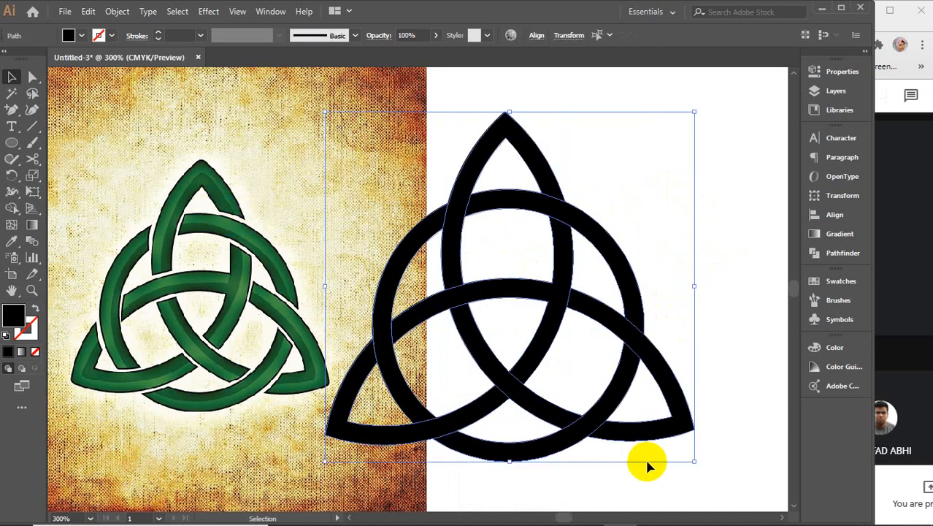
key("a")
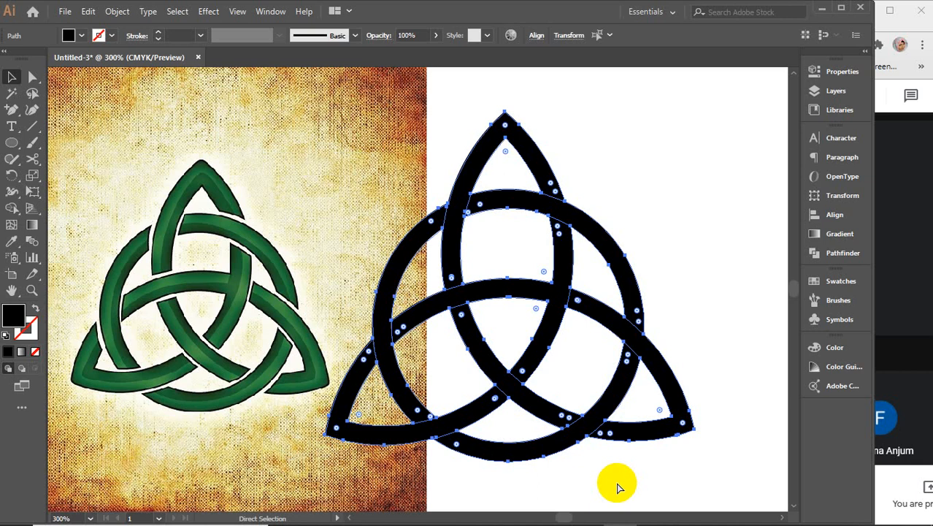
key("v")
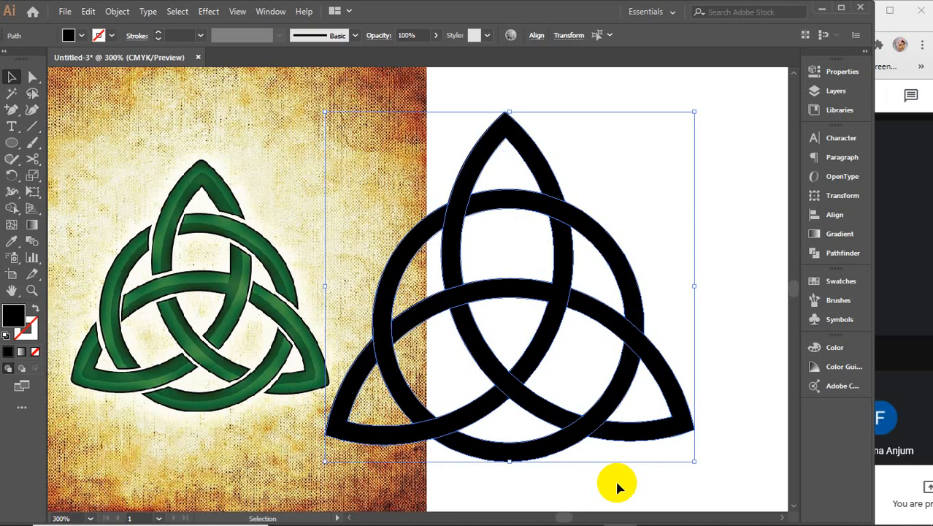
Apply a white stroke to all the selected knot strands
left_click(27, 333)
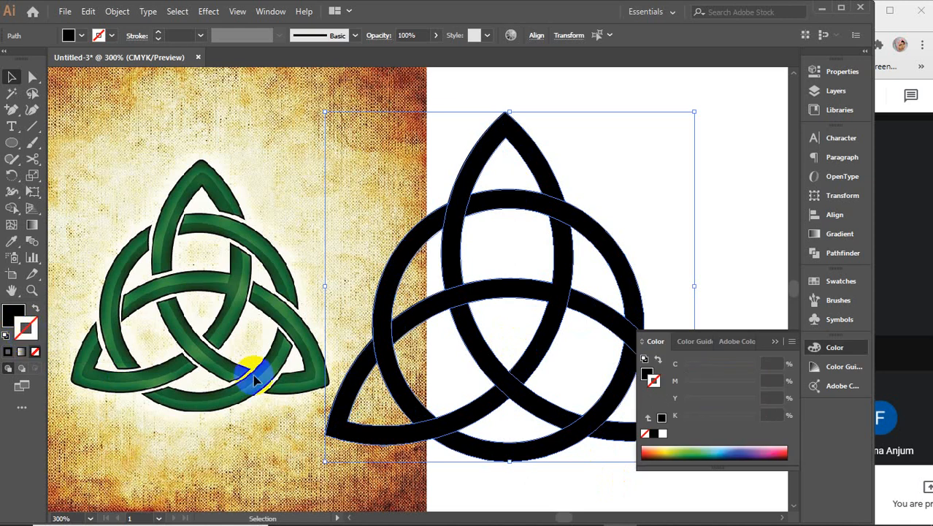
left_click(663, 434)
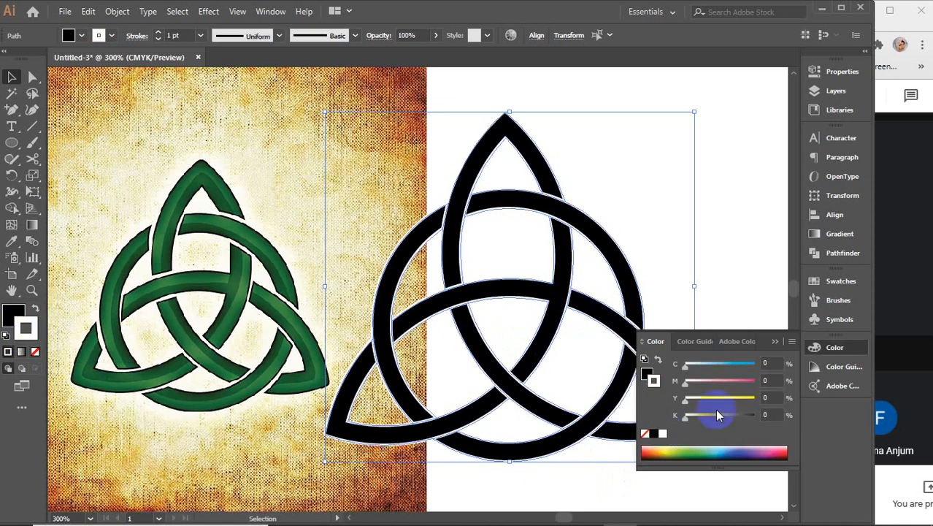
left_click(775, 341)
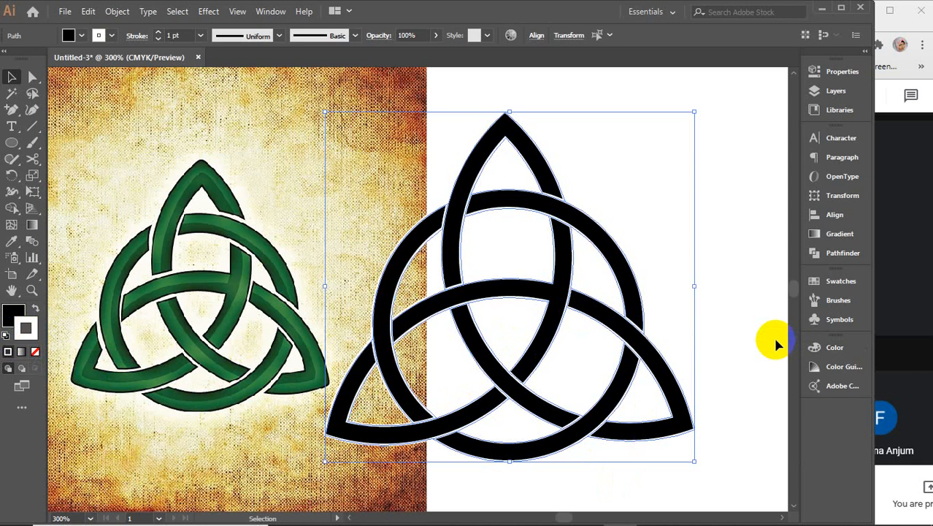
Set the stroke of all the selected knot strands to black with a weight of 2 pt
left_click(111, 35)
left_click(39, 60)
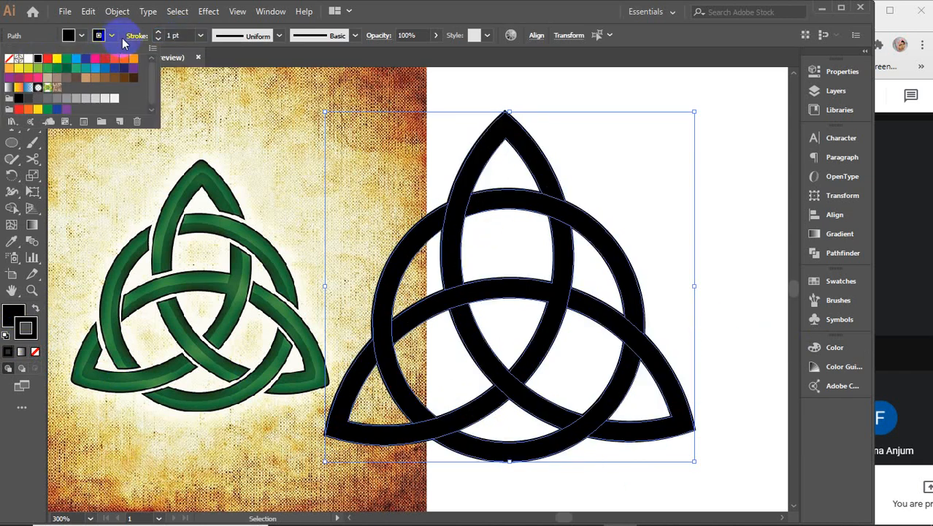
left_click(178, 35)
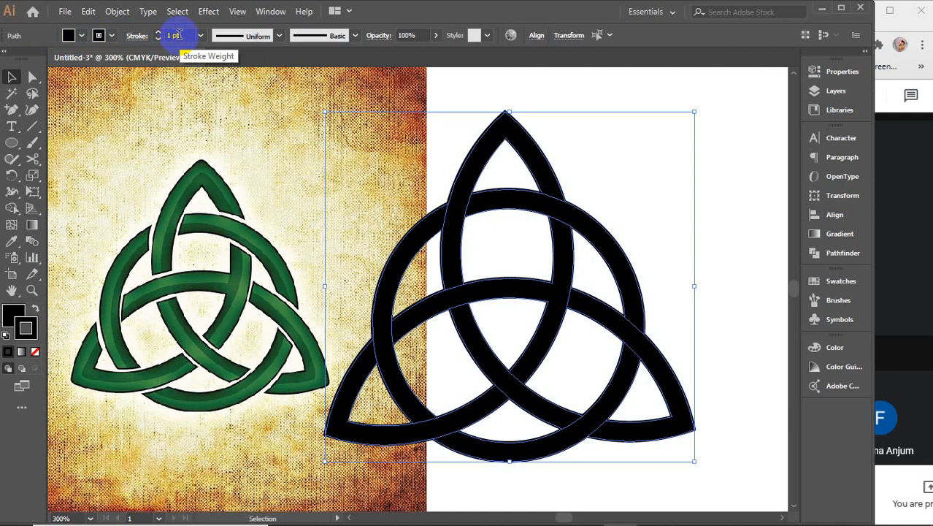
key("Up")
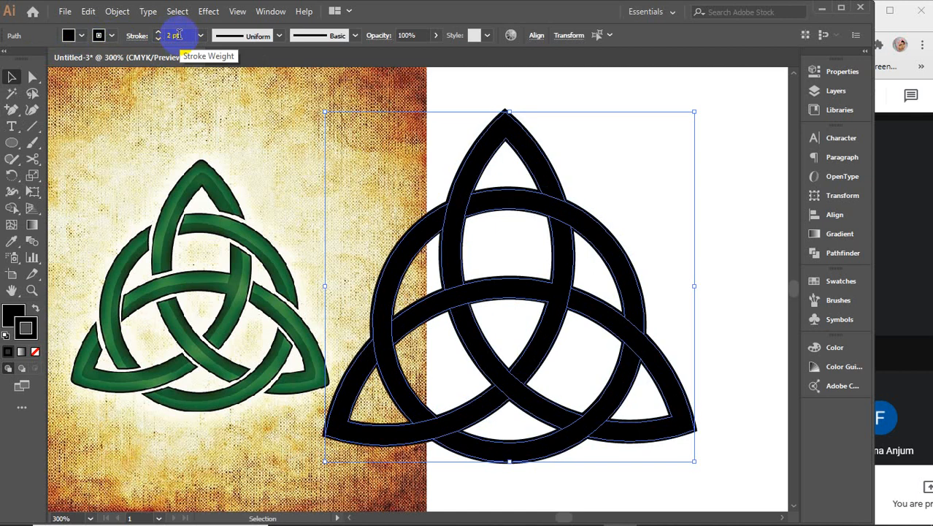
Set the black knot's stroke weight to 2.5 pt
key("Up")
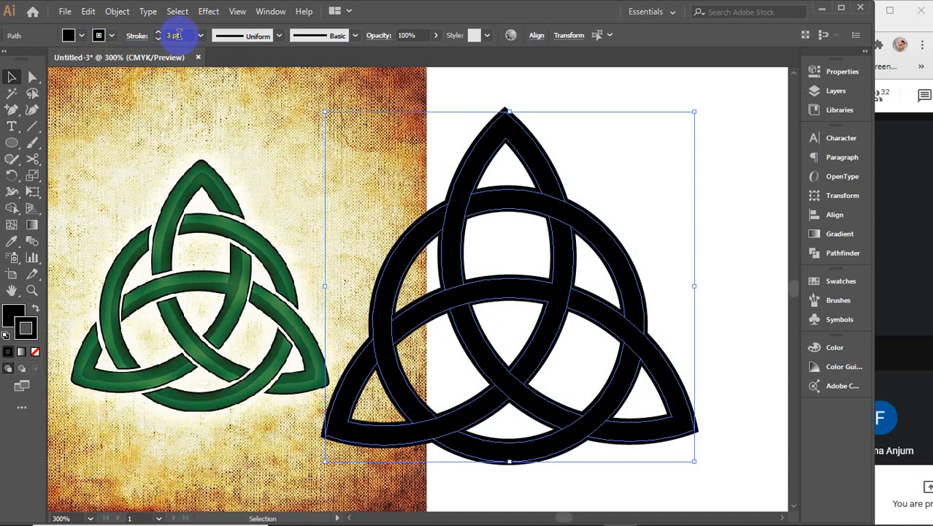
key("Down")
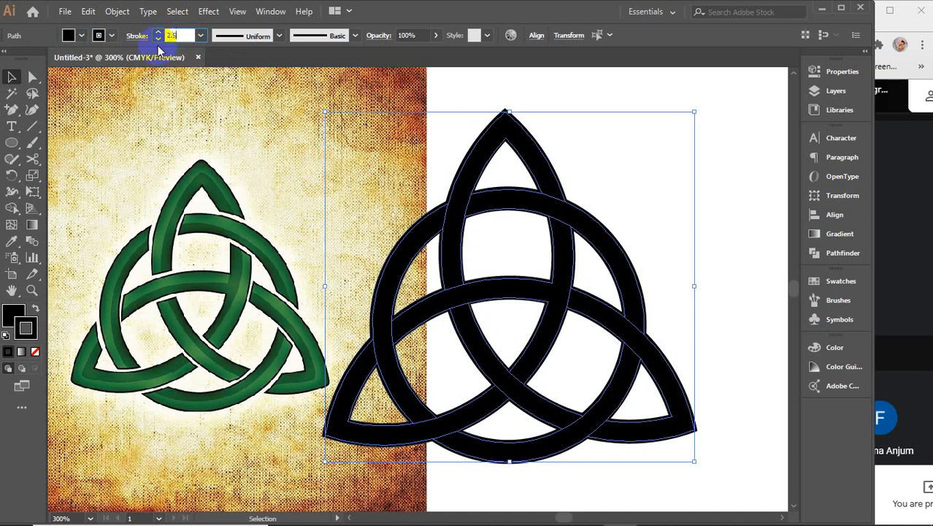
key("Return")
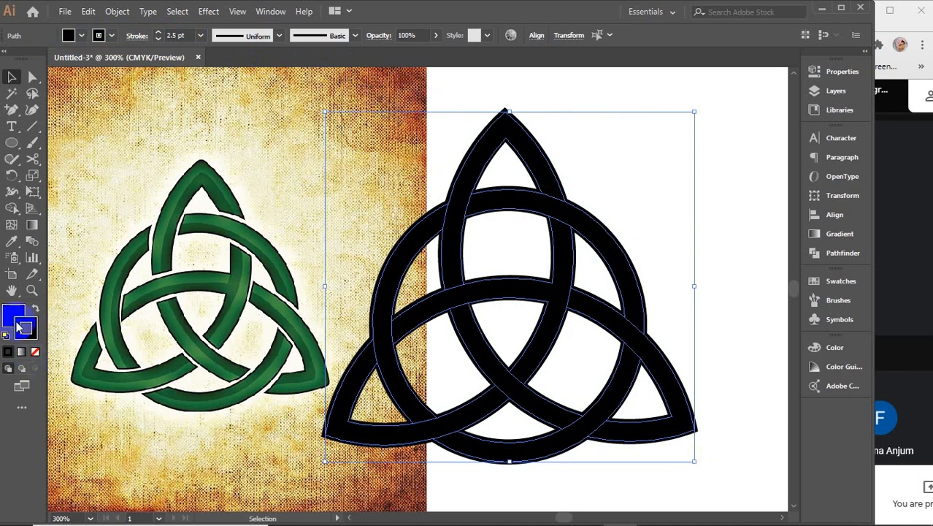
Try to merge the pieces at the knot's lower-left crossing with the Shape Builder tool
left_click(12, 210)
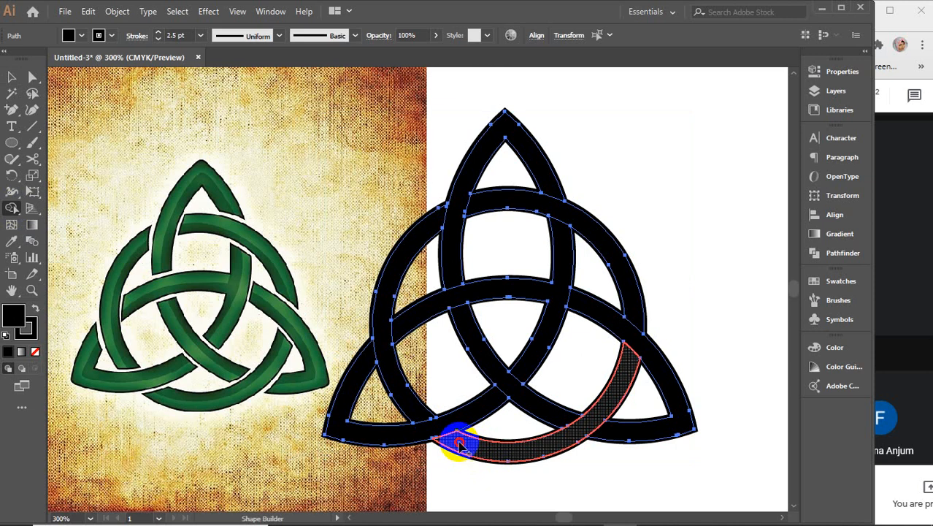
left_click_drag(458, 436, 465, 435)
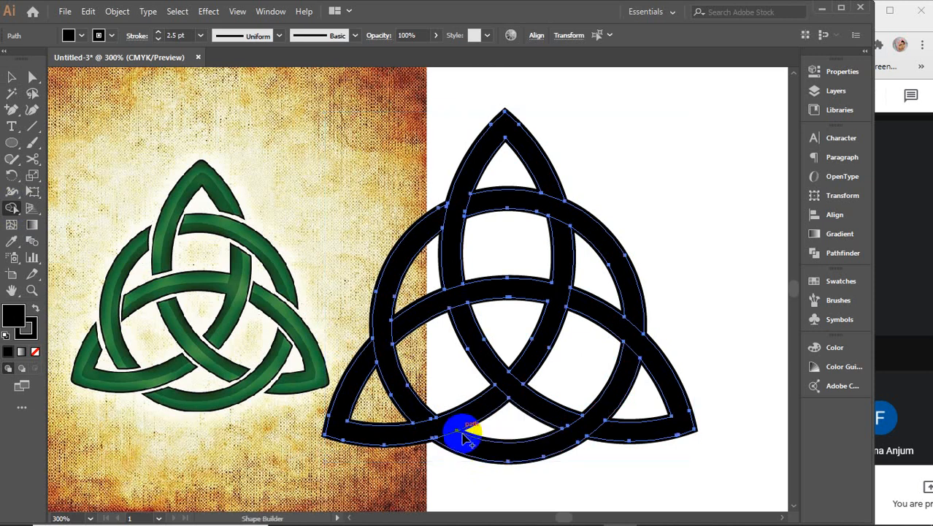
scroll(460, 433, "up", 4)
mouse_move(433, 412)
left_mouse_down()
mouse_move(443, 396)
mouse_move(416, 411)
left_mouse_up()
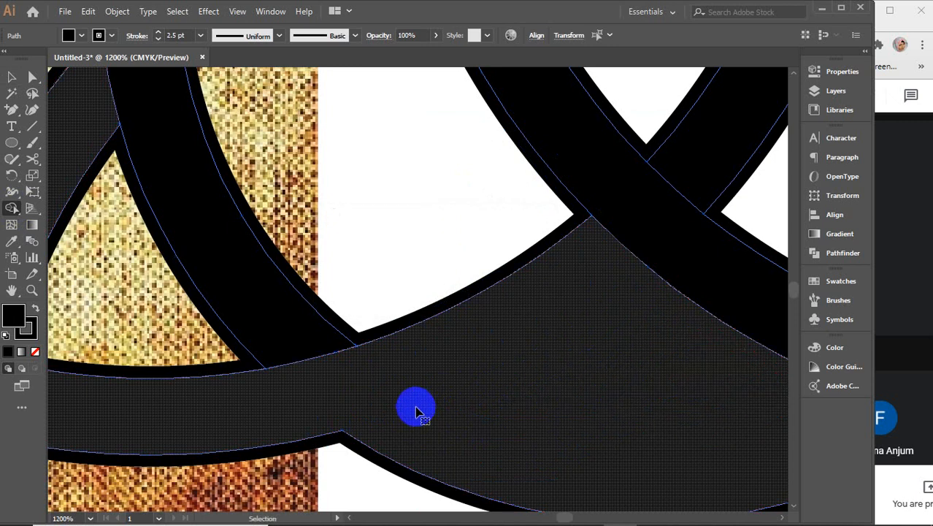
scroll(416, 411, "down", 5)
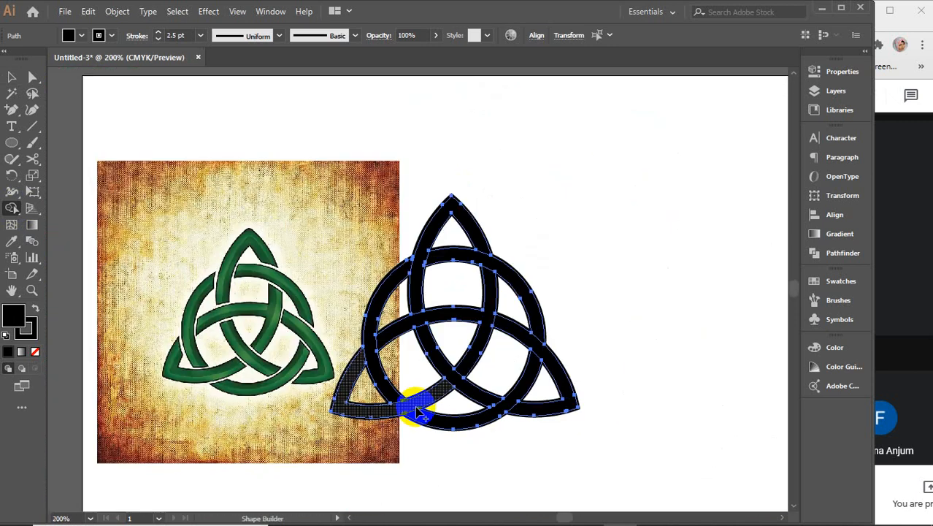
Select the whole black knot and expand both its fill and stroke
key("v")
left_click_drag(369, 144, 605, 448)
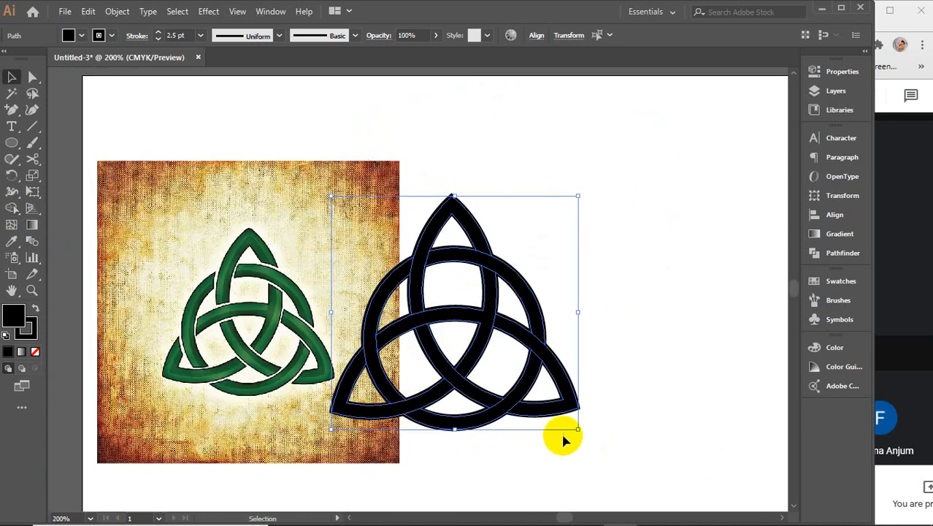
left_click(117, 12)
left_click(177, 168)
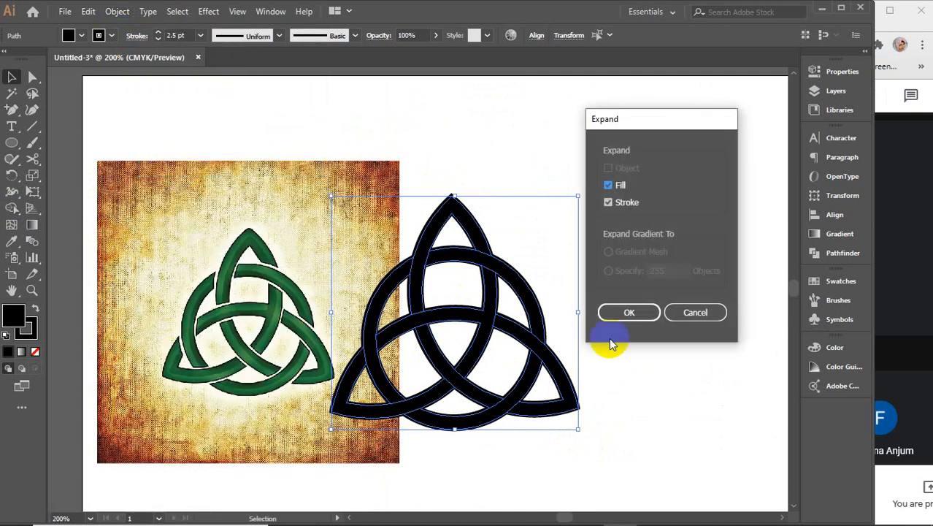
left_click(632, 315)
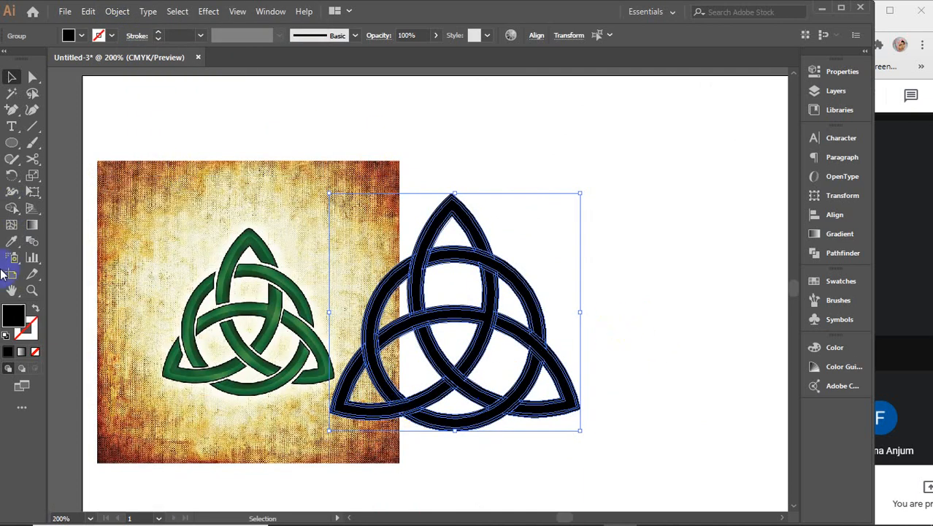
Merge the fill and outline pieces at the knot's lower-left crossing with the Shape Builder tool
left_click(11, 209)
scroll(424, 422, "up", 6)
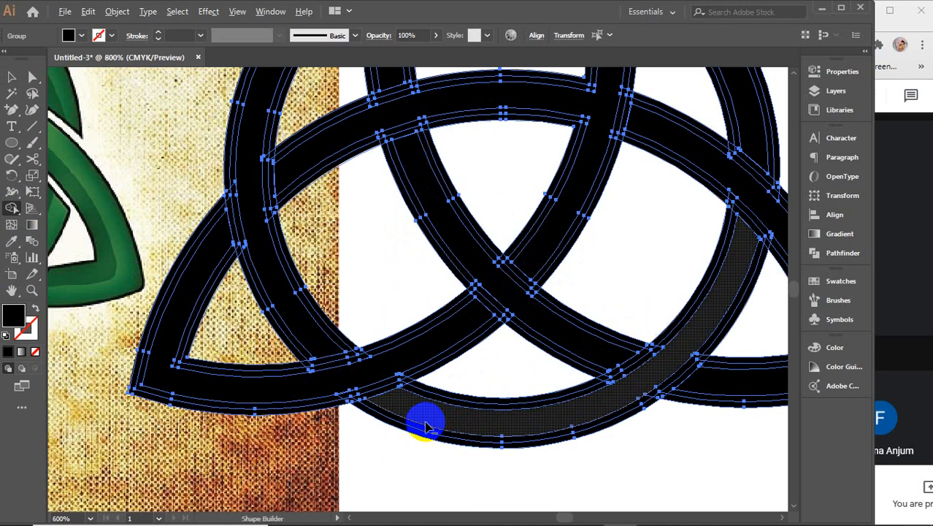
mouse_move(342, 335)
left_mouse_down()
mouse_move(364, 342)
mouse_move(380, 326)
mouse_move(363, 310)
mouse_move(369, 292)
mouse_move(352, 293)
mouse_move(332, 314)
mouse_move(327, 347)
mouse_move(290, 370)
mouse_move(255, 384)
mouse_move(211, 362)
left_mouse_up()
mouse_move(249, 337)
left_mouse_down()
mouse_move(176, 235)
mouse_move(205, 217)
mouse_move(198, 221)
mouse_move(276, 239)
mouse_move(266, 244)
left_mouse_up()
mouse_move(236, 328)
left_mouse_down()
mouse_move(498, 303)
mouse_move(374, 259)
mouse_move(361, 206)
mouse_move(347, 212)
mouse_move(336, 292)
mouse_move(388, 239)
mouse_move(363, 264)
left_mouse_up()
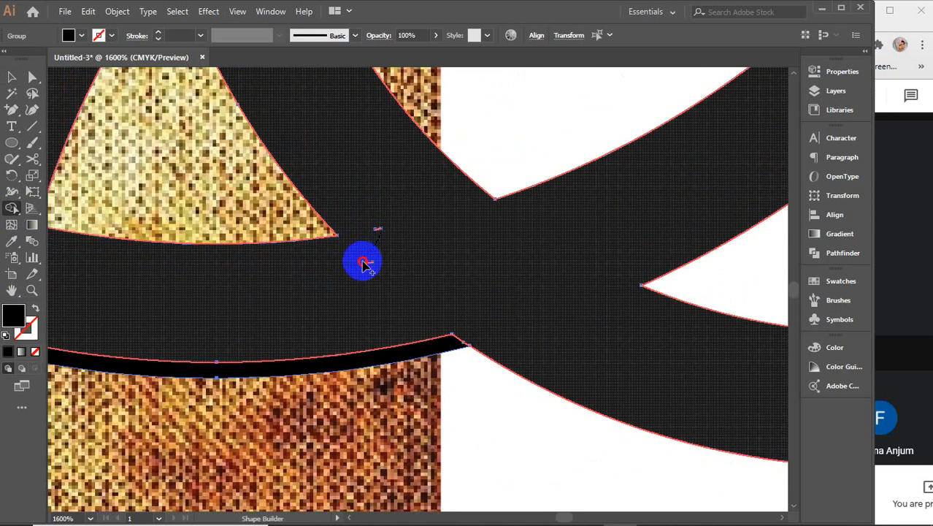
left_click_drag(377, 227, 369, 264)
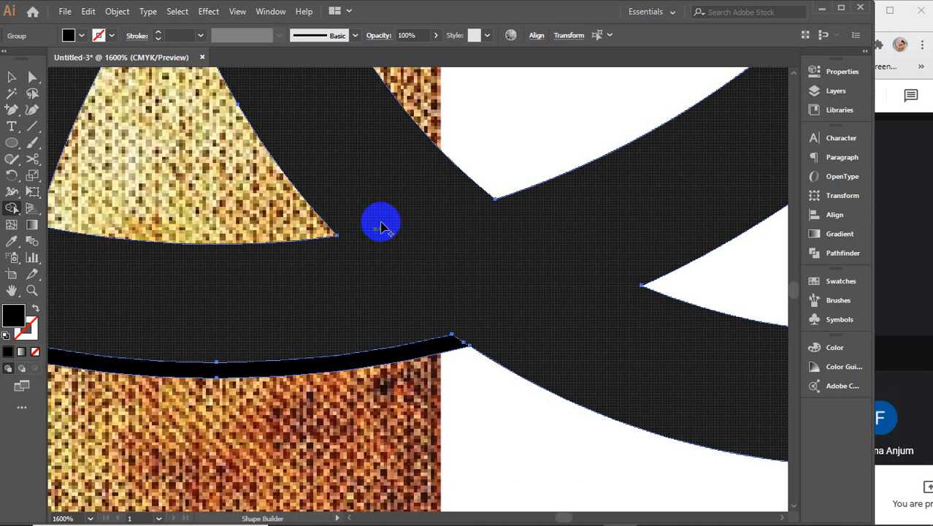
mouse_move(377, 222)
left_mouse_down()
mouse_move(377, 232)
mouse_move(500, 313)
mouse_move(448, 338)
left_mouse_up()
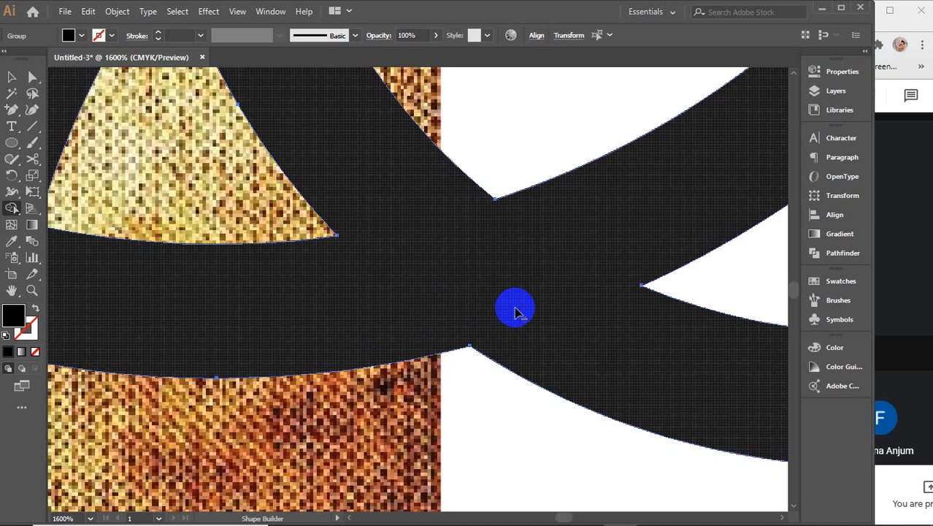
Merge the outline pieces where the lower-left lobe crosses the circle's left side, including the circle's outer edge strip
scroll(515, 312, "down", 4)
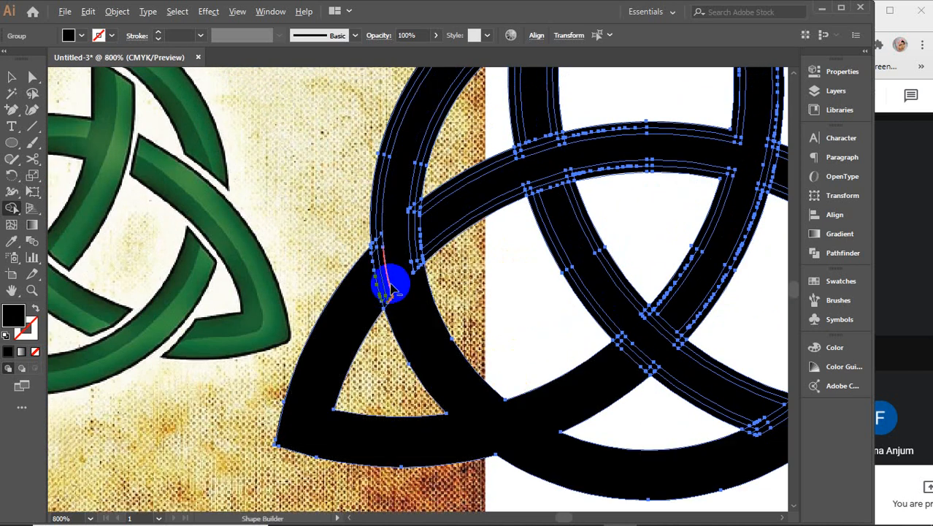
scroll(391, 290, "up", 3)
mouse_move(337, 281)
left_mouse_down()
mouse_move(364, 219)
mouse_move(416, 162)
mouse_move(545, 87)
mouse_move(462, 152)
left_mouse_up()
left_click_drag(382, 317, 386, 339)
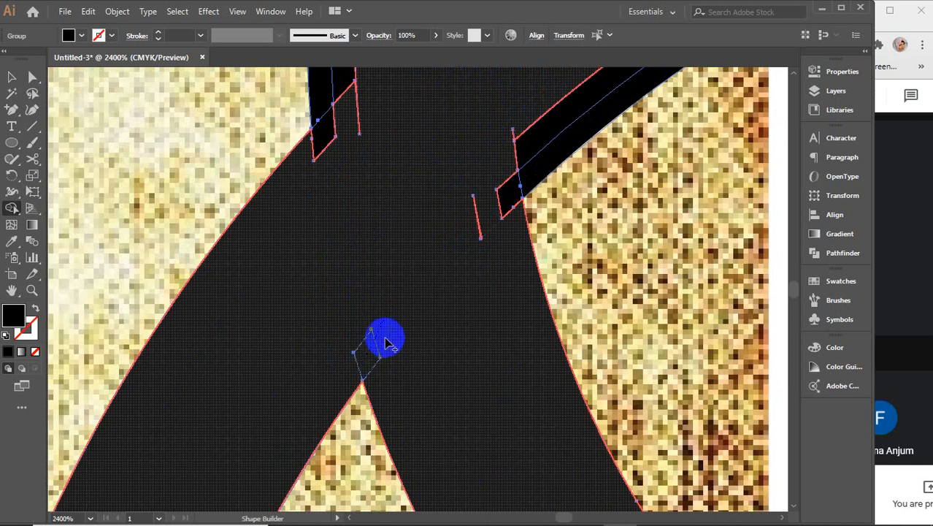
key("space")
left_click_drag(423, 182, 396, 377)
mouse_move(438, 431)
left_mouse_down()
mouse_move(482, 397)
mouse_move(506, 329)
left_mouse_up()
key("space")
left_click_drag(403, 265, 403, 347)
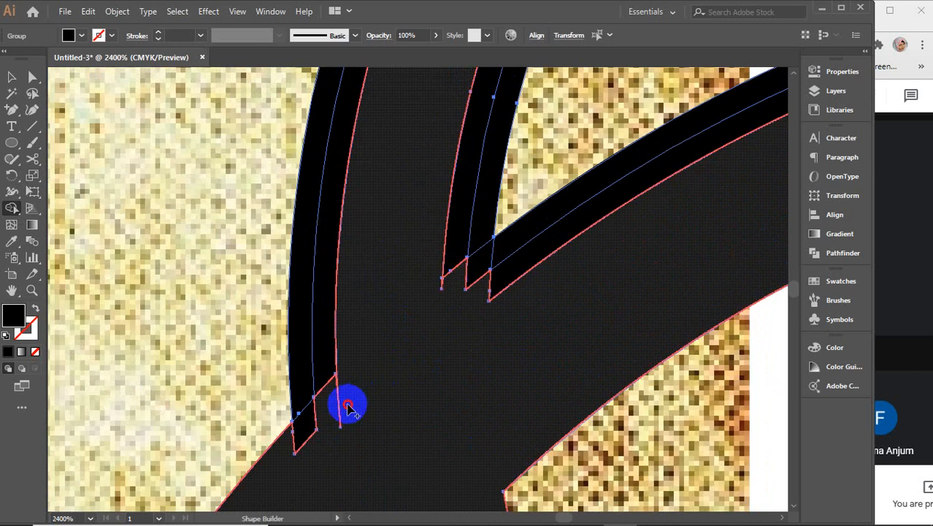
mouse_move(348, 407)
left_mouse_down()
mouse_move(309, 428)
mouse_move(333, 379)
mouse_move(308, 369)
left_mouse_up()
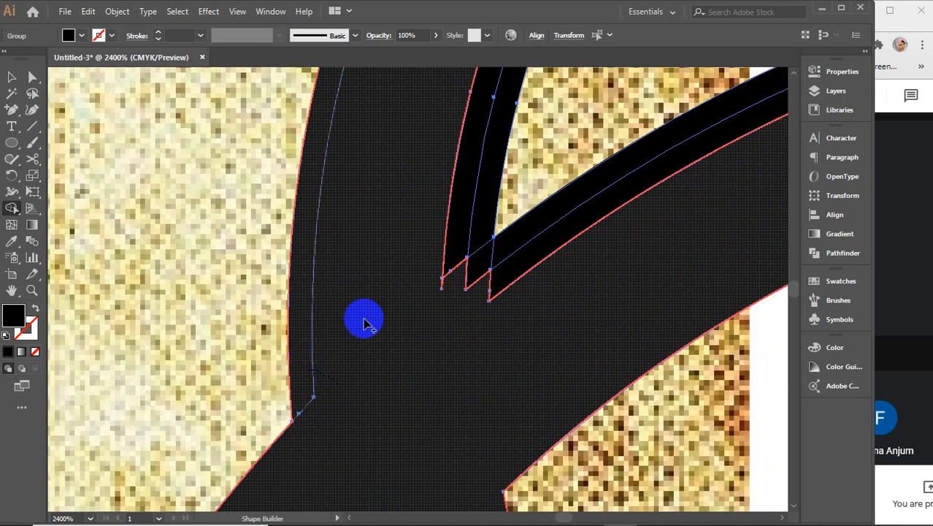
Merge the edge strips in the corner where the central arch meets the circle's inner left edge
key("space")
left_click_drag(398, 282, 315, 367)
mouse_move(430, 389)
left_mouse_down()
mouse_move(345, 342)
mouse_move(377, 329)
mouse_move(416, 346)
mouse_move(365, 366)
left_mouse_up()
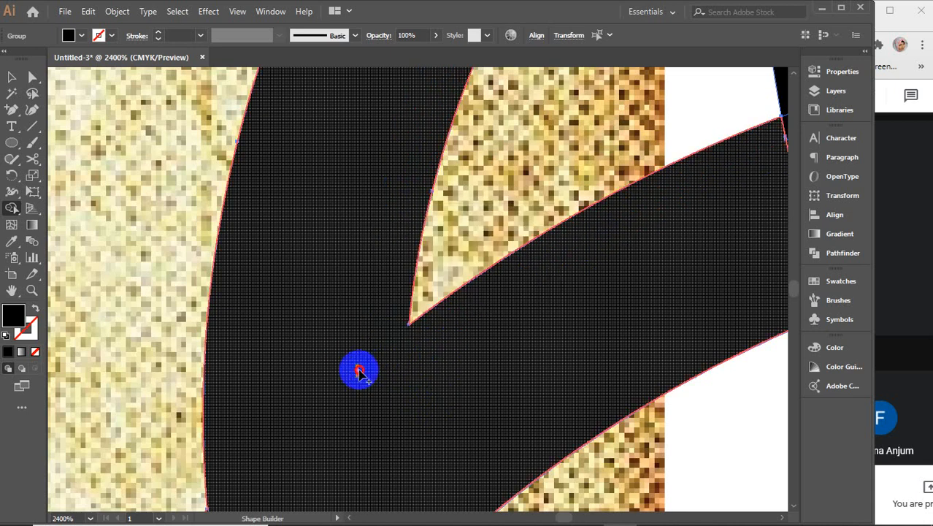
Merge the pieces along the upper edge where the central arch crosses the top loop's left strand
key("space")
left_click_drag(386, 171, 396, 266)
left_click_drag(402, 201, 246, 221)
mouse_move(577, 444)
left_mouse_down()
mouse_move(562, 381)
mouse_move(587, 363)
mouse_move(636, 419)
mouse_move(629, 315)
left_mouse_up()
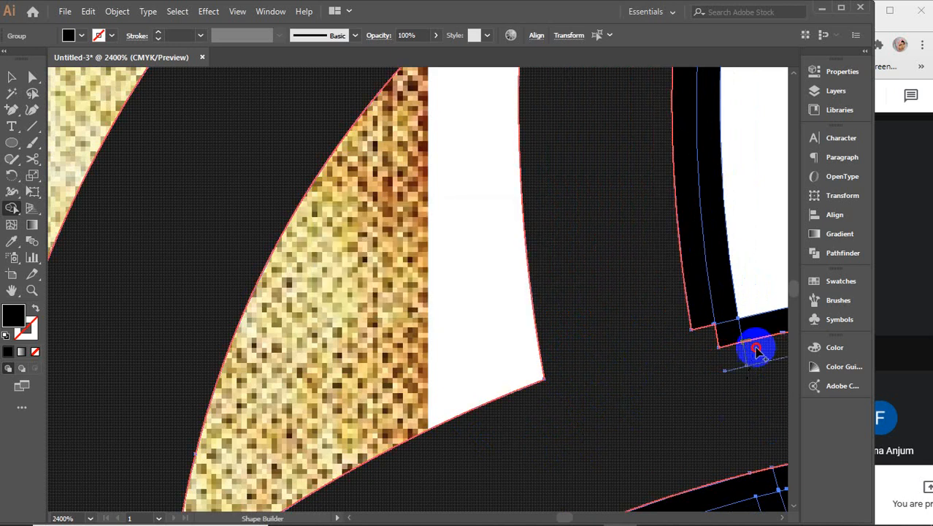
mouse_move(757, 352)
left_mouse_down()
mouse_move(702, 312)
mouse_move(717, 305)
mouse_move(723, 322)
left_mouse_up()
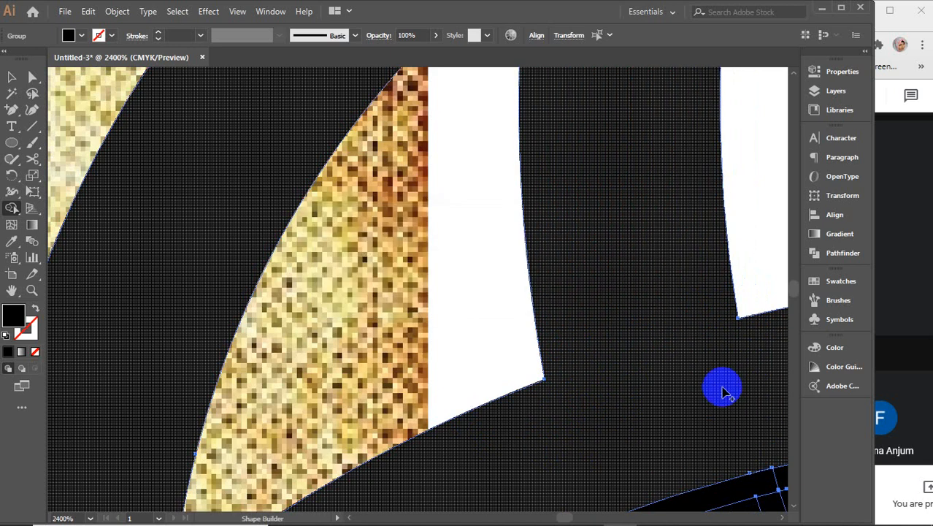
Merge the fill and outline pieces at the upper-left crossing of the circle and the top loop
left_click_drag(722, 387, 558, 513)
left_click_drag(445, 138, 431, 438)
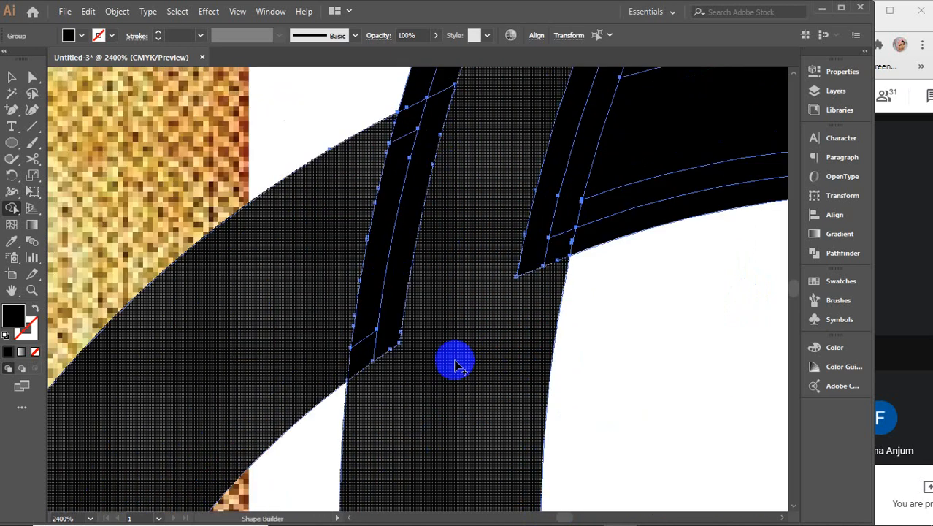
left_click_drag(420, 349, 351, 340)
scroll(324, 325, "up", 1)
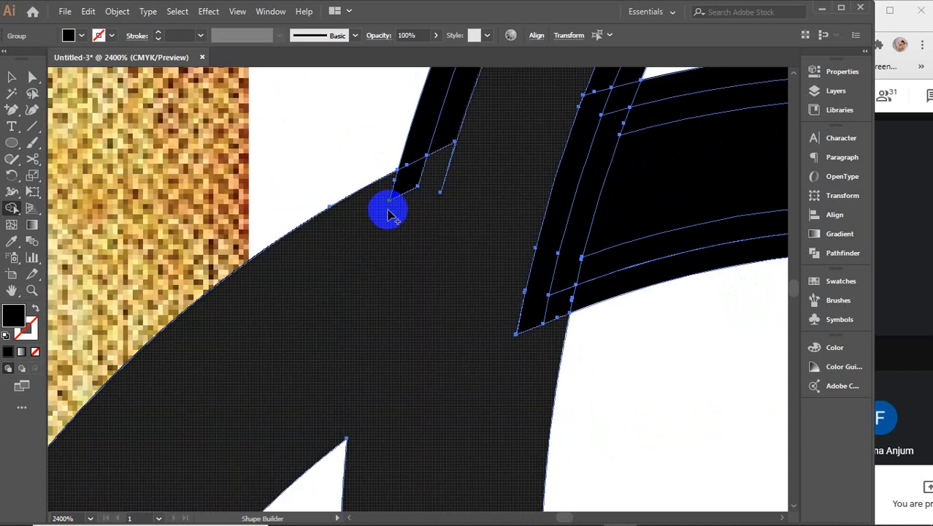
mouse_move(388, 210)
left_mouse_down()
mouse_move(404, 149)
mouse_move(431, 147)
left_mouse_up()
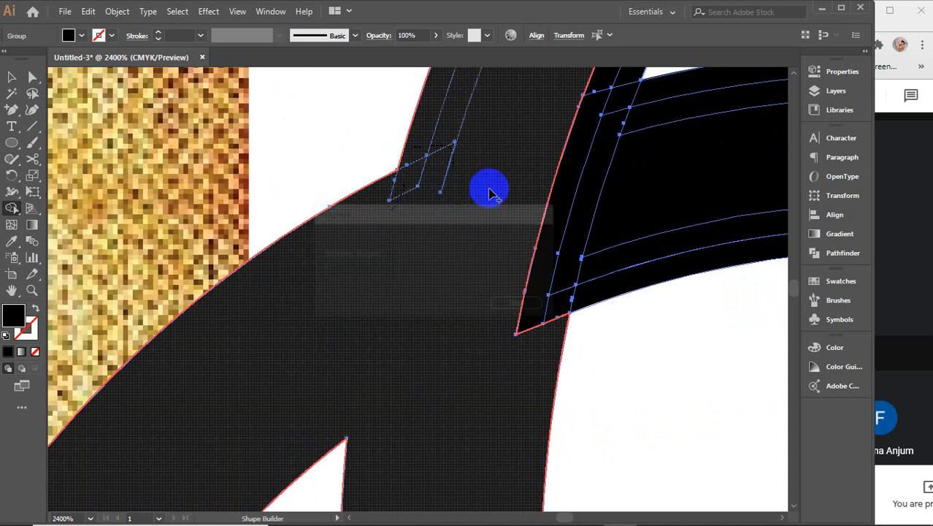
left_click_drag(497, 188, 311, 270)
left_click_drag(347, 194, 492, 210)
mouse_move(432, 161)
left_mouse_down()
mouse_move(461, 180)
mouse_move(425, 322)
mouse_move(394, 370)
mouse_move(302, 391)
left_mouse_up()
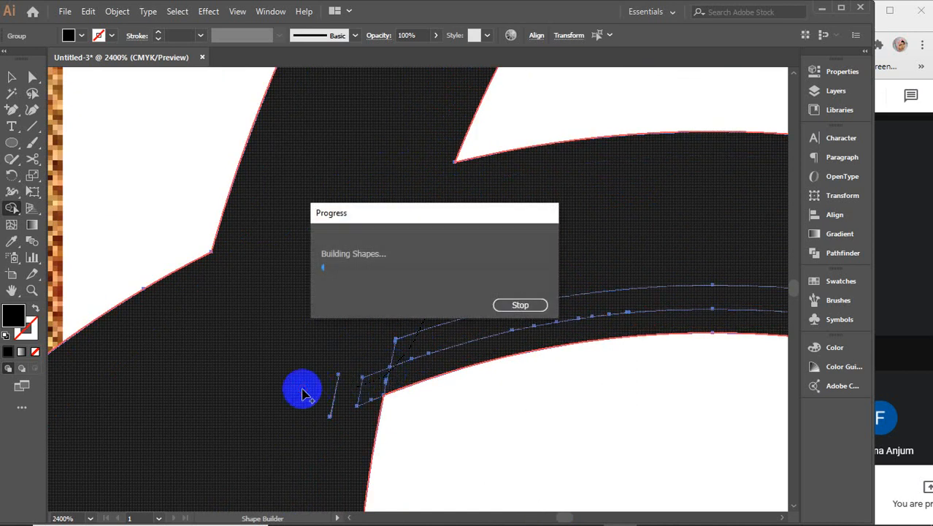
Merge the pieces along the lower edge where the central arch crosses the top loop's left strand
scroll(302, 390, "down", 5)
scroll(302, 393, "down", 12)
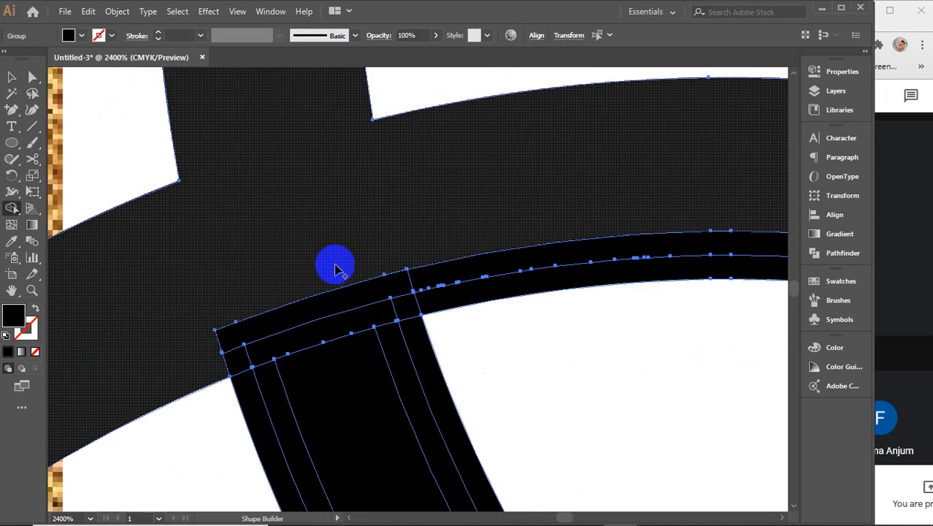
mouse_move(335, 267)
left_mouse_down()
mouse_move(298, 360)
mouse_move(257, 404)
left_mouse_up()
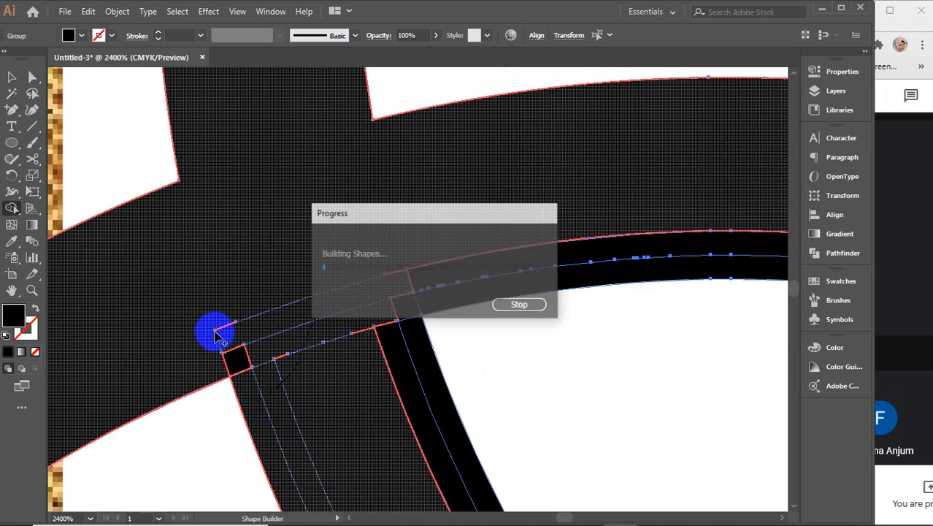
left_click(282, 358)
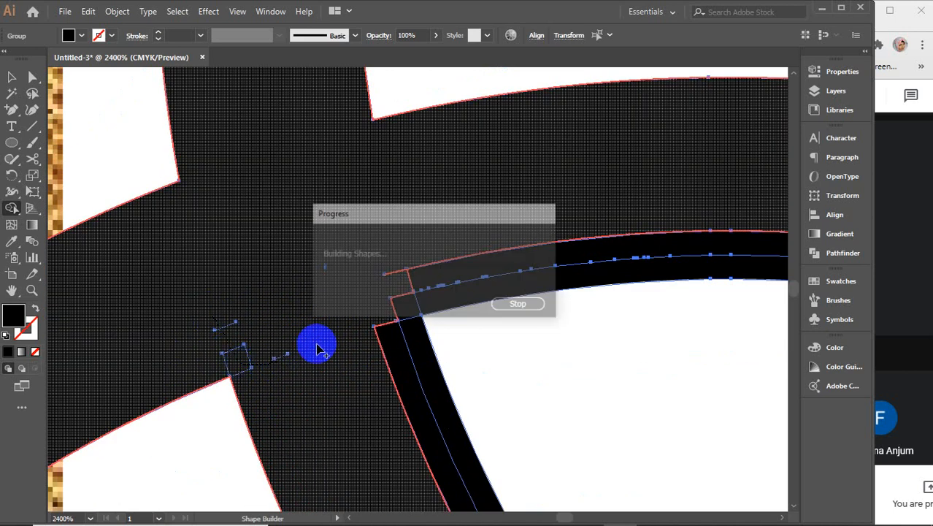
mouse_move(409, 192)
left_mouse_down()
mouse_move(395, 265)
mouse_move(404, 331)
mouse_move(392, 368)
mouse_move(381, 327)
left_mouse_up()
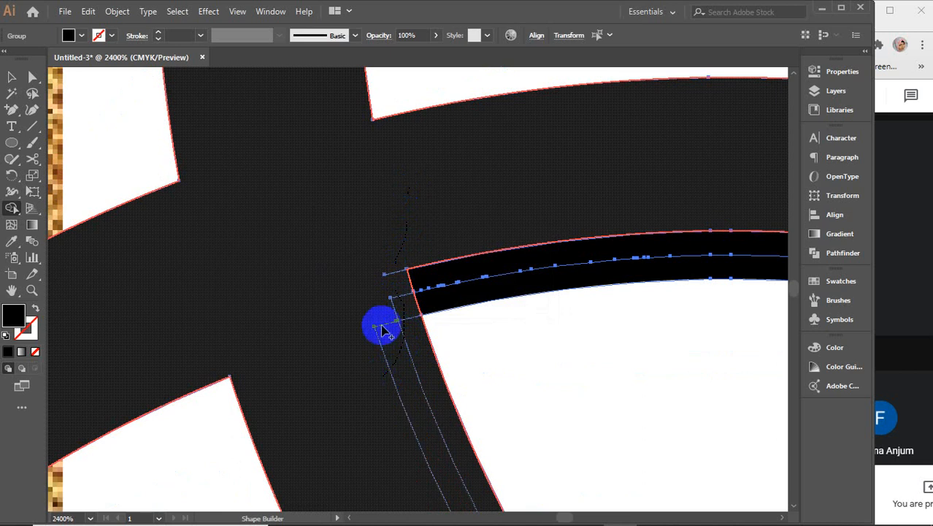
left_click_drag(454, 174, 460, 296)
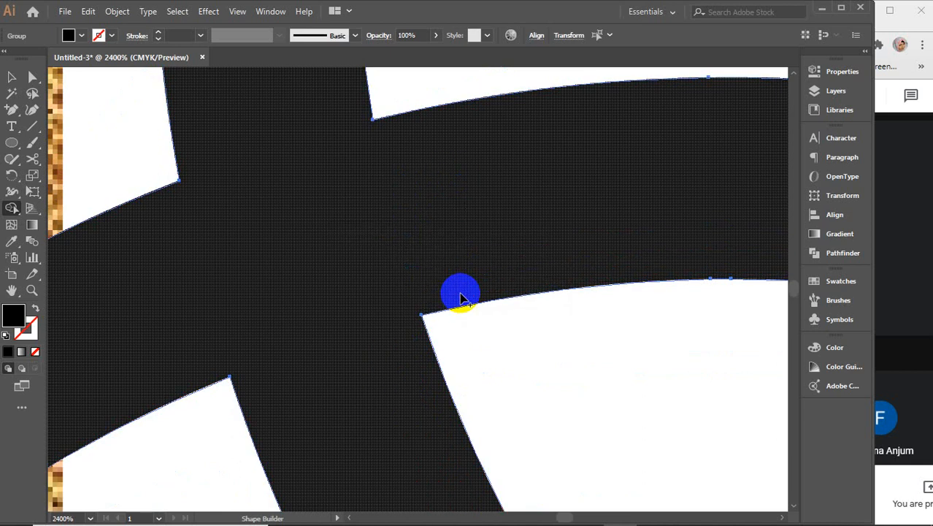
Merge the fill and outline pieces at the upper-right crossing of the circle and the top loop's right strand
scroll(460, 296, "down", 4)
left_click_drag(531, 278, 417, 244)
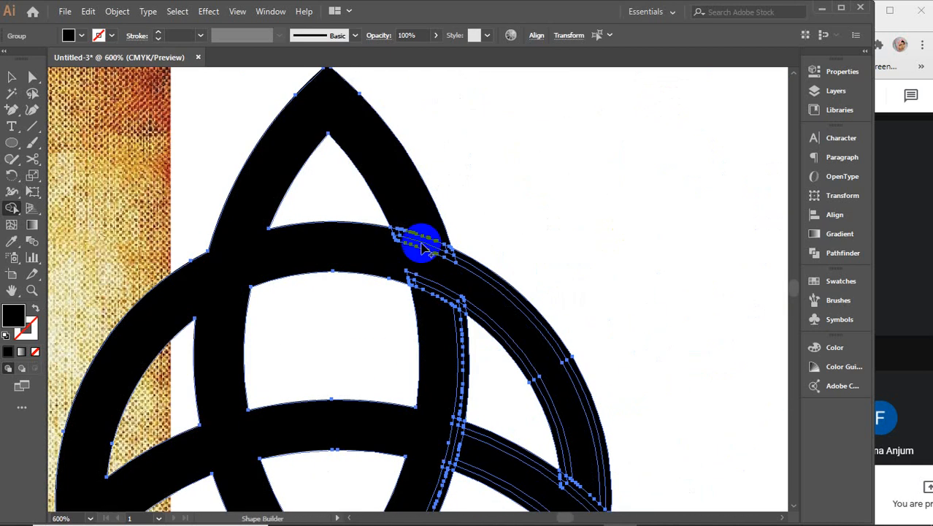
scroll(417, 244, "up", 4)
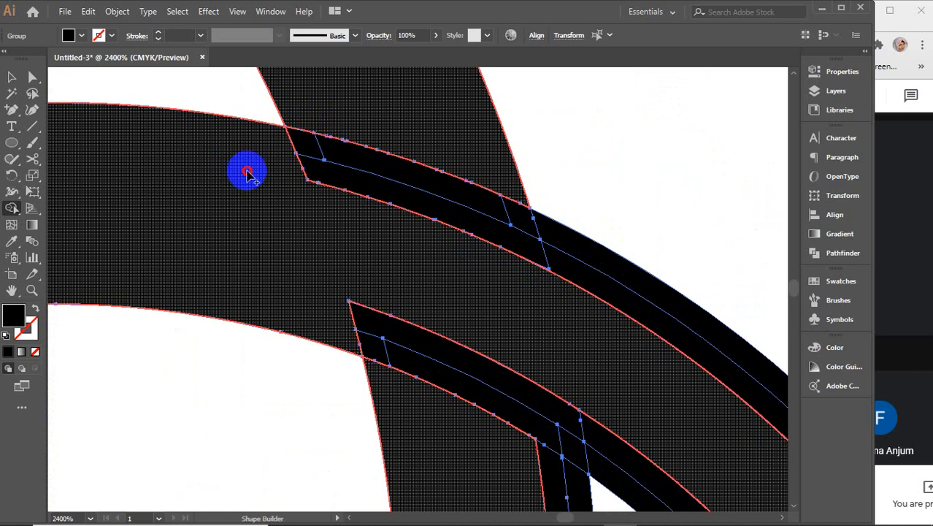
mouse_move(246, 171)
left_mouse_down()
mouse_move(384, 125)
mouse_move(362, 231)
mouse_move(478, 277)
mouse_move(517, 223)
mouse_move(552, 255)
left_mouse_up()
mouse_move(339, 313)
left_mouse_down()
mouse_move(417, 323)
mouse_move(379, 347)
mouse_move(454, 388)
mouse_move(436, 394)
left_mouse_up()
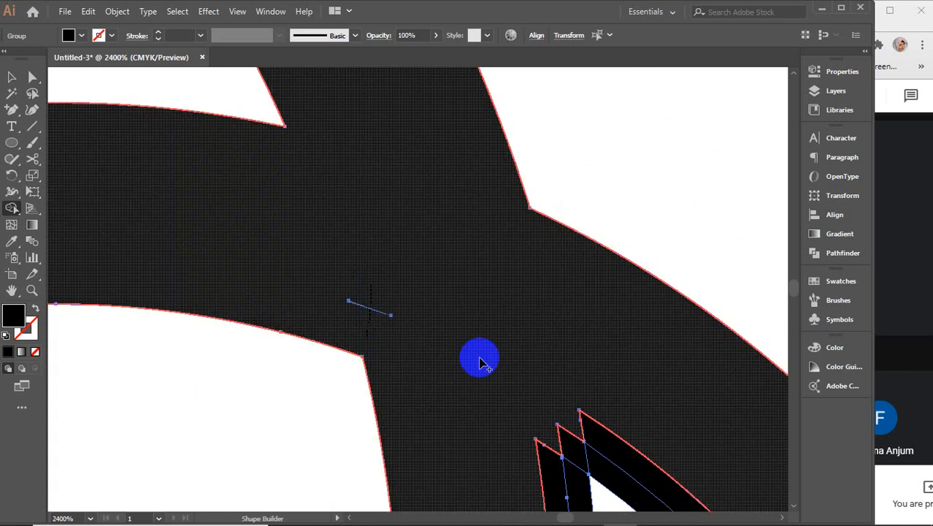
left_click_drag(506, 379, 433, 200)
mouse_move(536, 214)
left_mouse_down()
mouse_move(516, 272)
mouse_move(447, 299)
left_mouse_up()
scroll(447, 299, "down", 2)
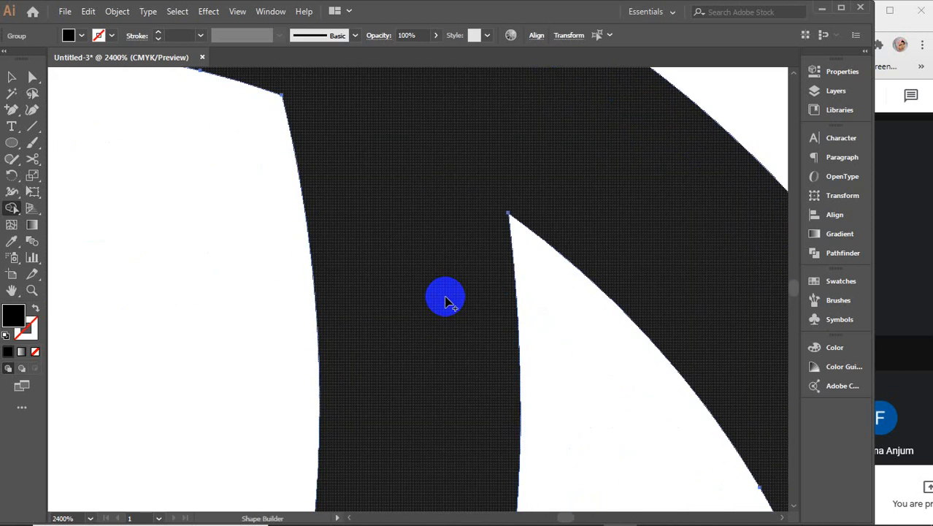
scroll(447, 299, "down", 3)
left_click_drag(443, 333, 422, 150)
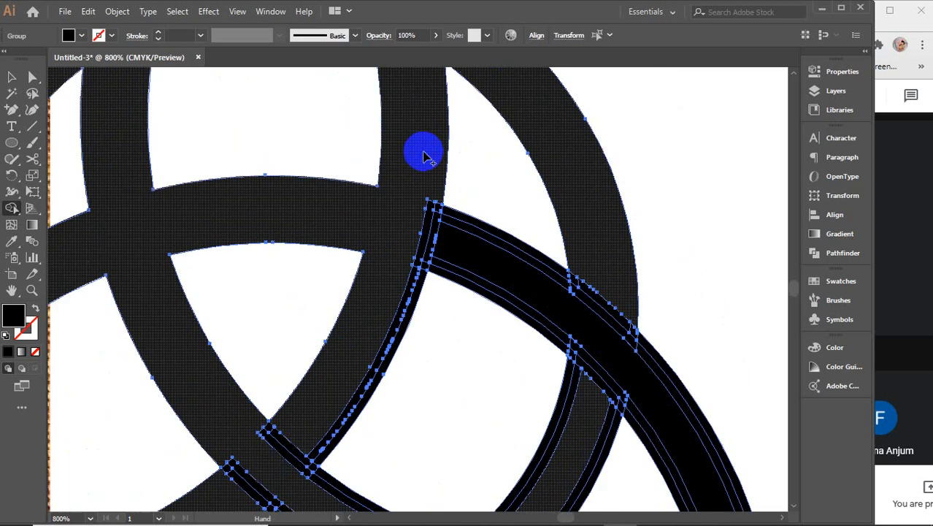
Merge the pieces where the central arch crosses the top loop's right strand, including the outline strip along that strand's outer edge
scroll(449, 238, "up", 3)
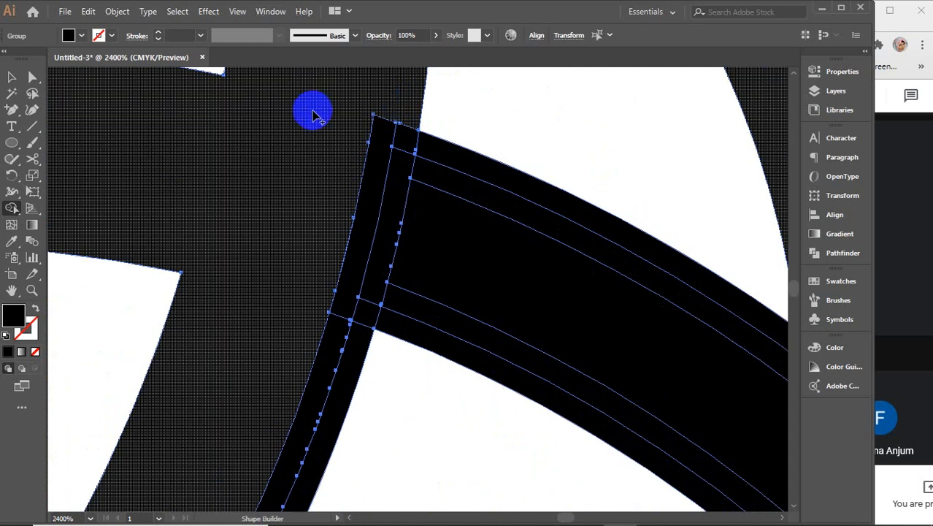
mouse_move(406, 146)
left_mouse_down()
mouse_move(437, 170)
mouse_move(386, 183)
mouse_move(344, 236)
mouse_move(414, 287)
mouse_move(359, 310)
mouse_move(340, 264)
mouse_move(376, 232)
left_mouse_up()
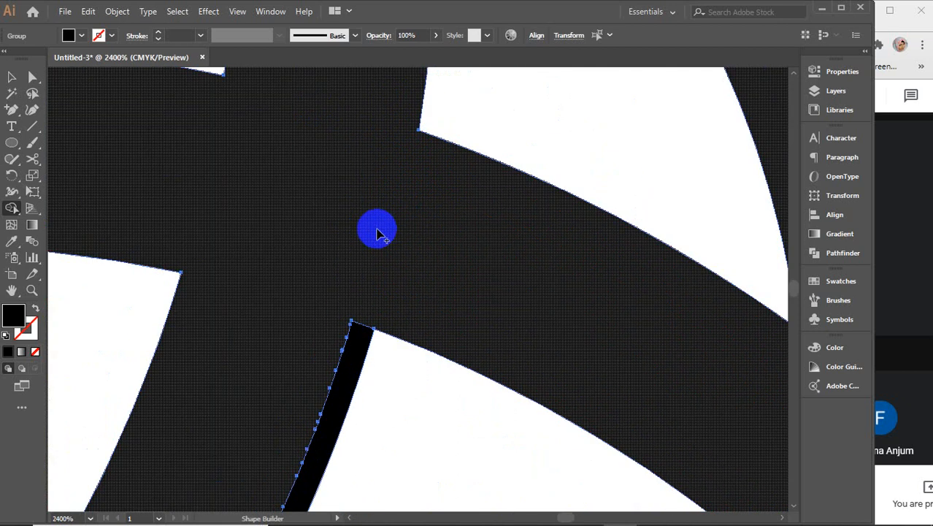
scroll(333, 292, "down", 2)
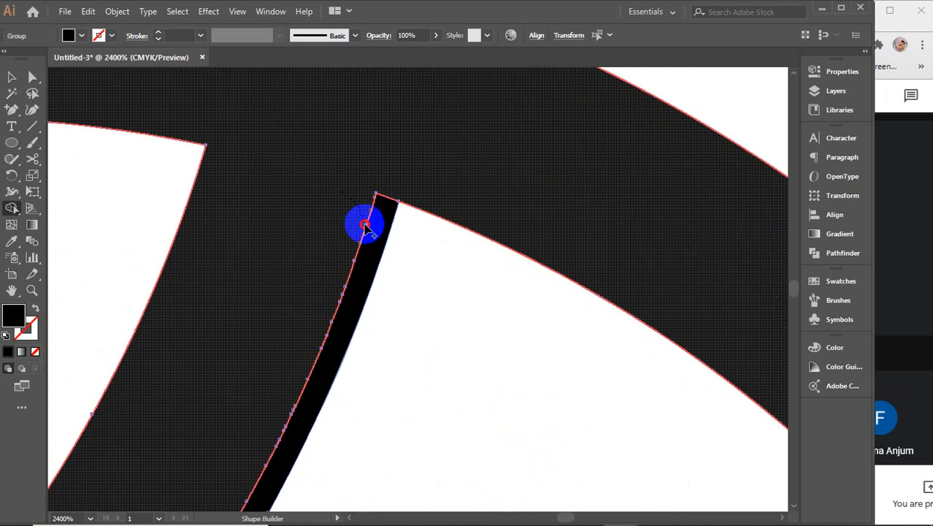
scroll(374, 243, "down", 1)
scroll(374, 242, "down", 4)
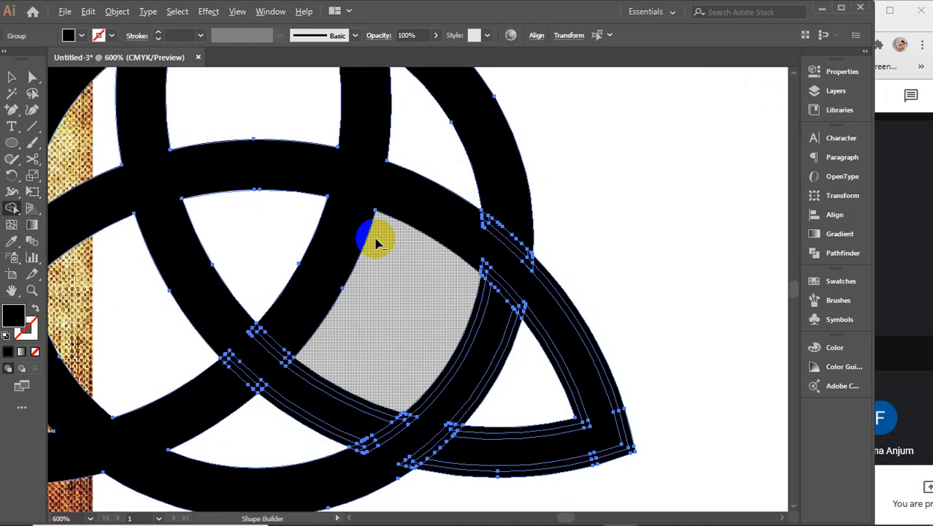
Merge the fill and outline pieces at the central crossing below the inner triangle
scroll(244, 351, "up", 4)
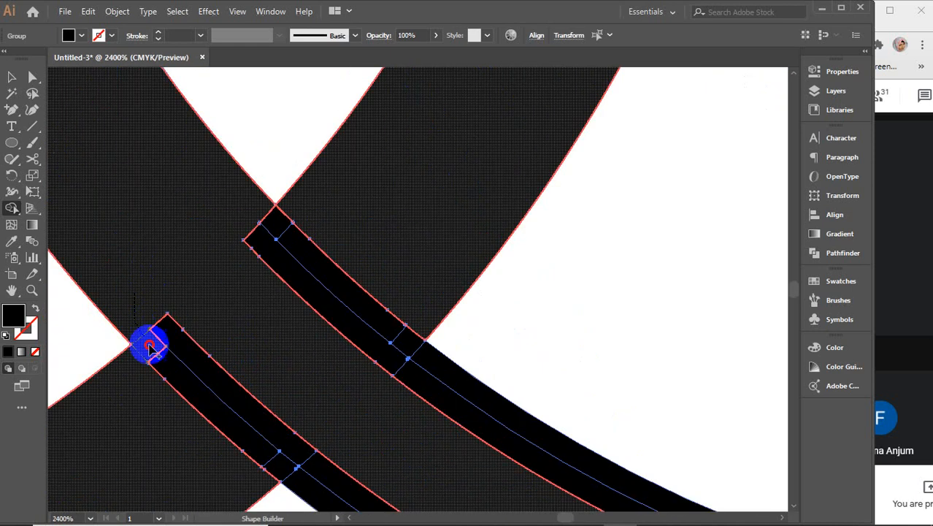
mouse_move(149, 344)
left_mouse_down()
mouse_move(168, 369)
mouse_move(241, 378)
mouse_move(278, 430)
mouse_move(278, 454)
mouse_move(319, 468)
mouse_move(312, 441)
mouse_move(326, 354)
mouse_move(388, 276)
mouse_move(263, 220)
mouse_move(239, 244)
mouse_move(245, 251)
mouse_move(253, 235)
mouse_move(335, 303)
mouse_move(386, 322)
mouse_move(420, 356)
mouse_move(406, 389)
left_mouse_up()
scroll(405, 391, "down", 3)
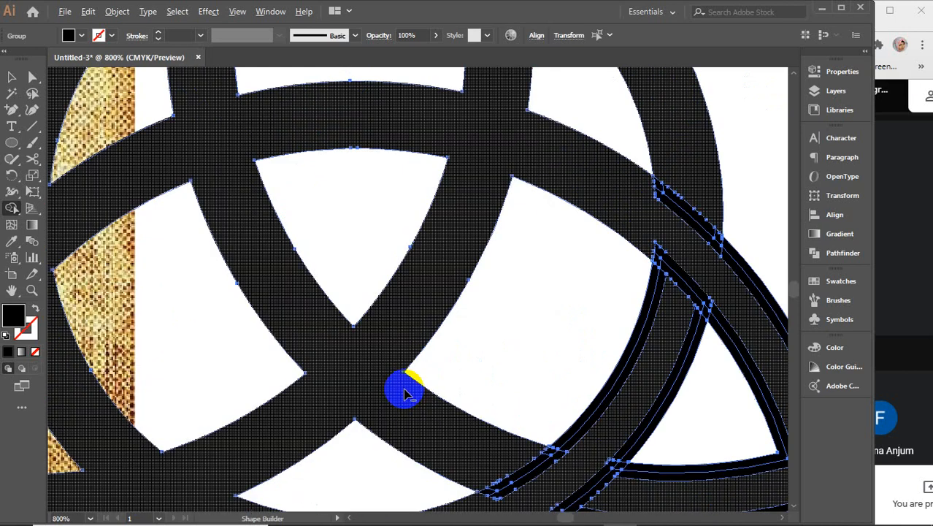
Merge the fill and outline pieces of the knot's lower-right loop and its crossings with the circle
left_click_drag(669, 351, 423, 284)
mouse_move(438, 136)
left_mouse_down()
mouse_move(409, 127)
mouse_move(405, 141)
left_mouse_up()
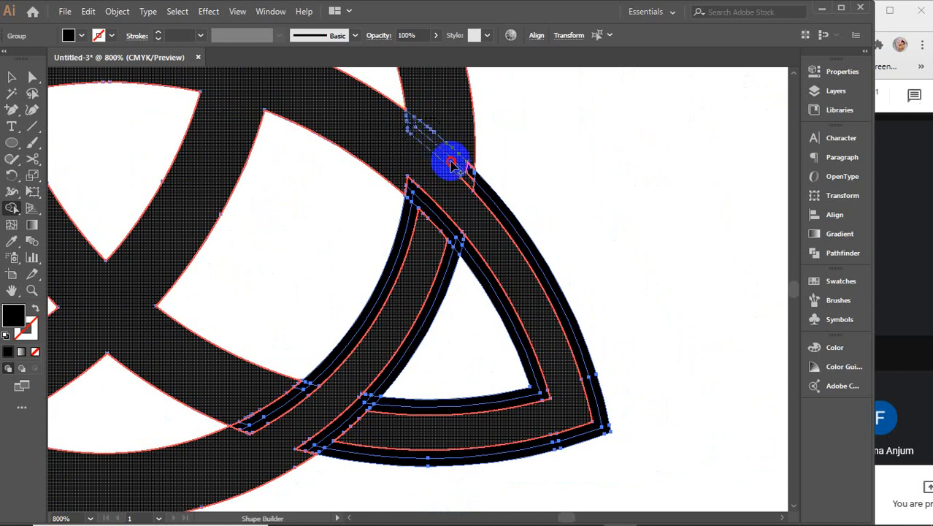
left_click_drag(467, 184, 487, 198)
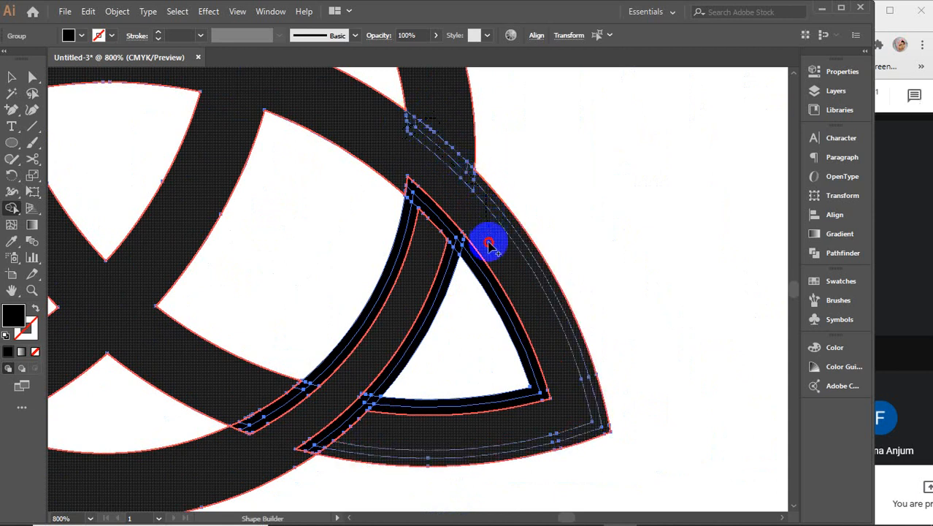
mouse_move(489, 246)
left_mouse_down()
mouse_move(465, 251)
mouse_move(458, 215)
mouse_move(458, 247)
mouse_move(444, 239)
mouse_move(451, 259)
mouse_move(425, 183)
mouse_move(414, 178)
mouse_move(414, 217)
left_mouse_up()
mouse_move(426, 272)
left_mouse_down()
mouse_move(395, 348)
mouse_move(344, 382)
mouse_move(289, 394)
mouse_move(376, 406)
mouse_move(349, 412)
mouse_move(316, 449)
mouse_move(241, 429)
mouse_move(247, 412)
mouse_move(255, 422)
mouse_move(285, 419)
left_mouse_up()
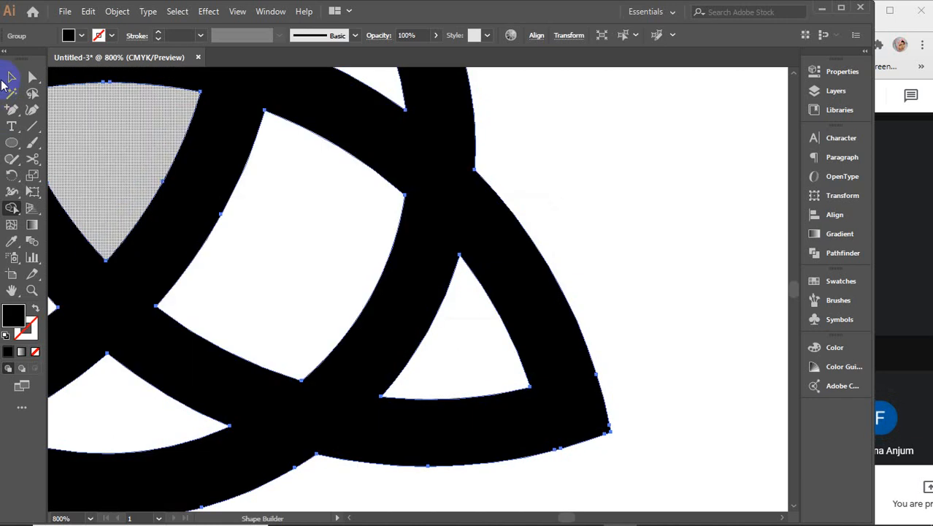
Change the merged base knot's fill from the color swatches to bright pink
left_click(12, 76)
scroll(417, 232, "down", 2)
scroll(417, 232, "down", 1)
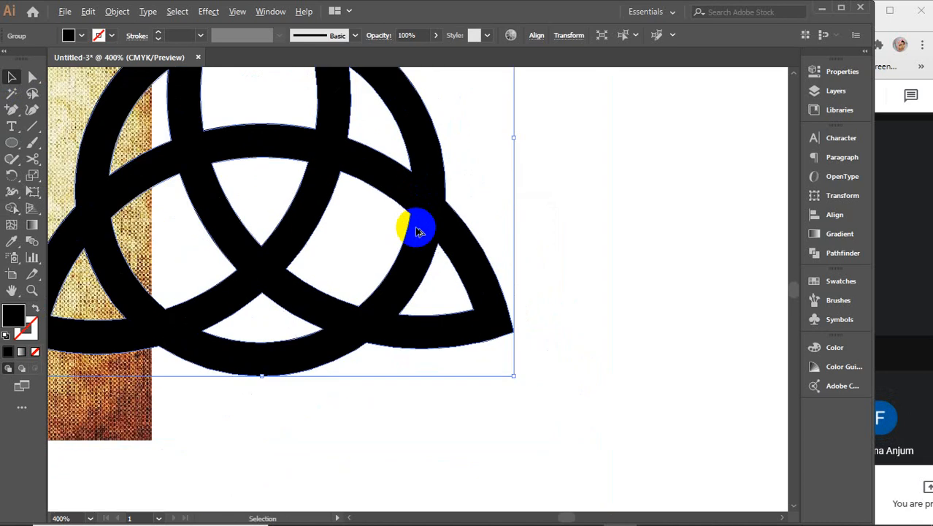
scroll(292, 219, "up", 1)
scroll(478, 345, "down", 2)
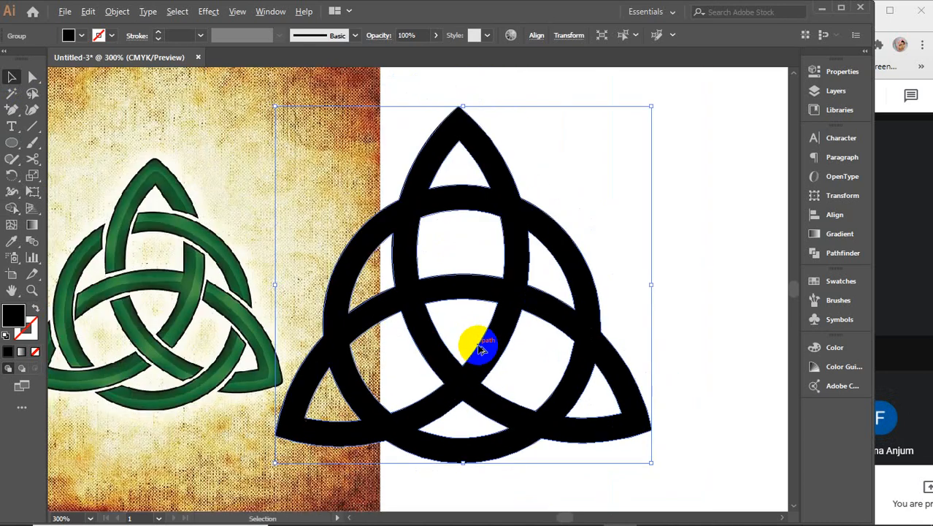
scroll(502, 292, "up", 1)
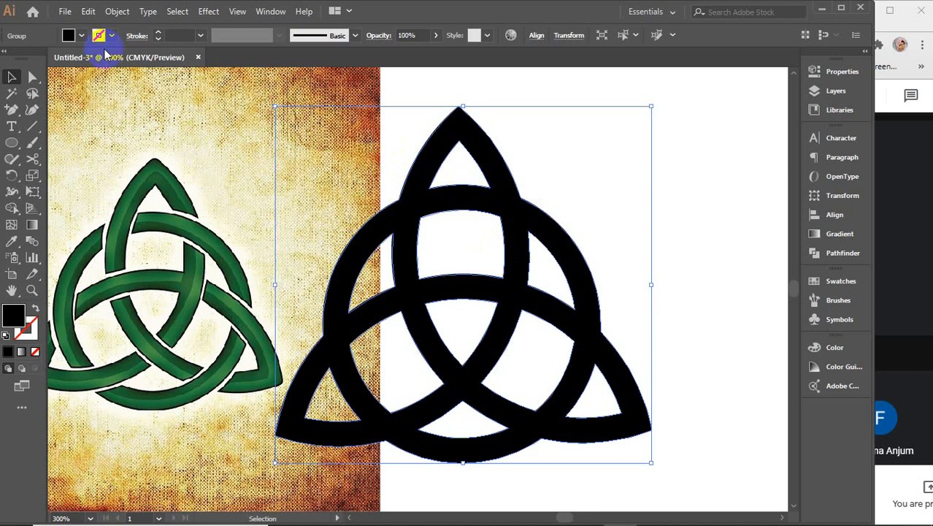
left_click(68, 35)
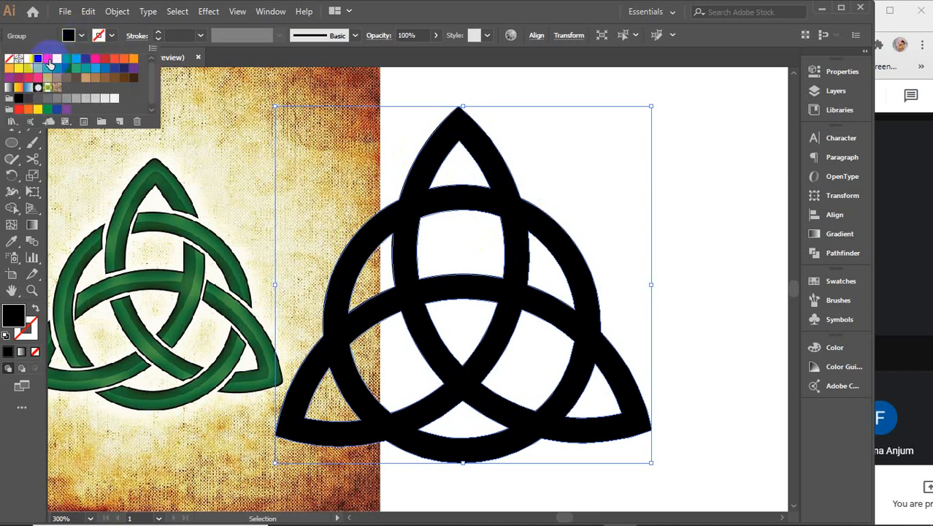
left_click(48, 58)
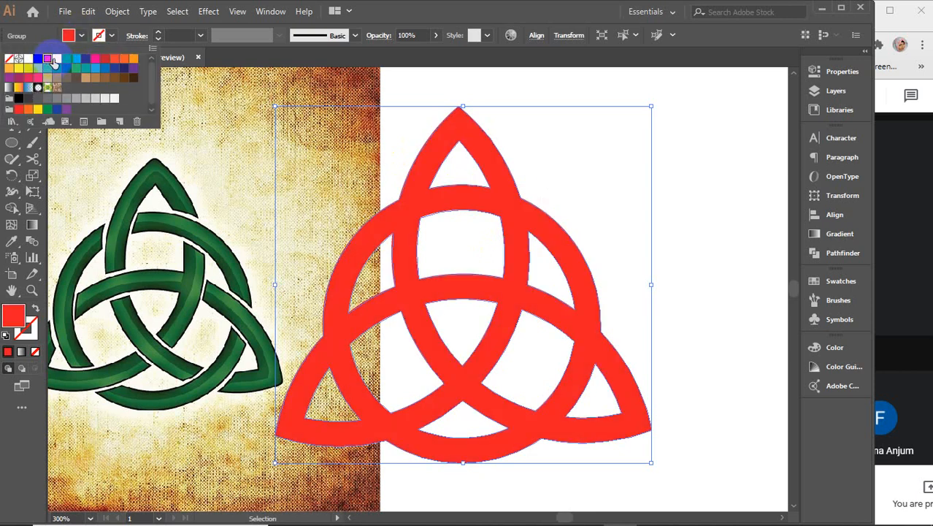
left_click(95, 58)
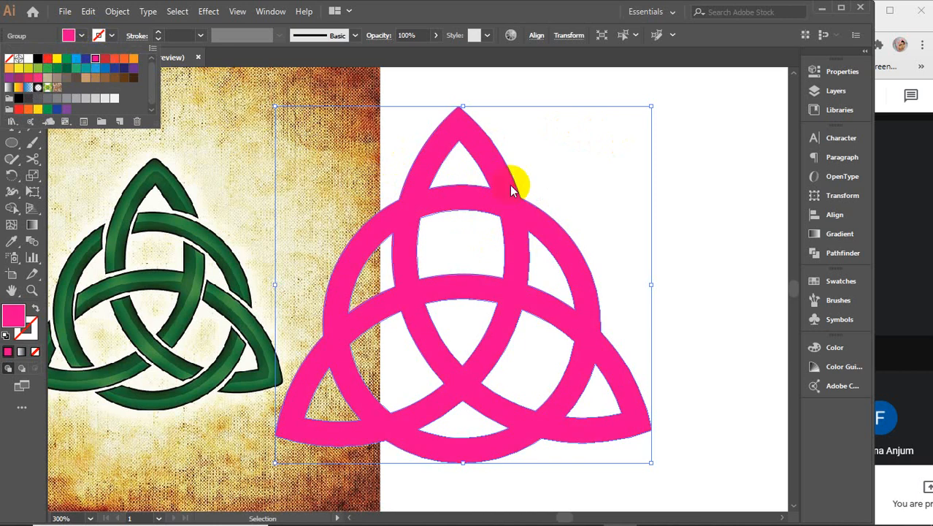
Paste the copied black knot in place in front of the pink base and deselect it
left_click(697, 235)
key("ctrl+f")
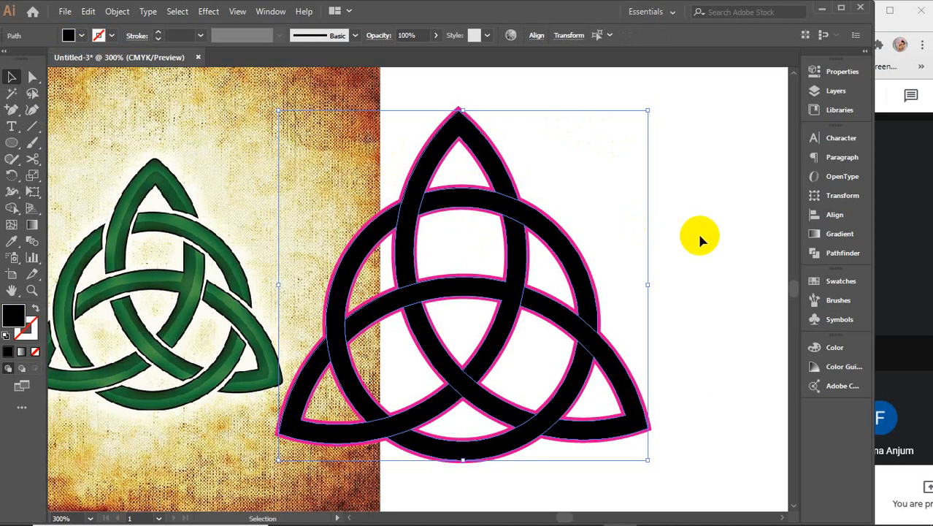
left_click(699, 235)
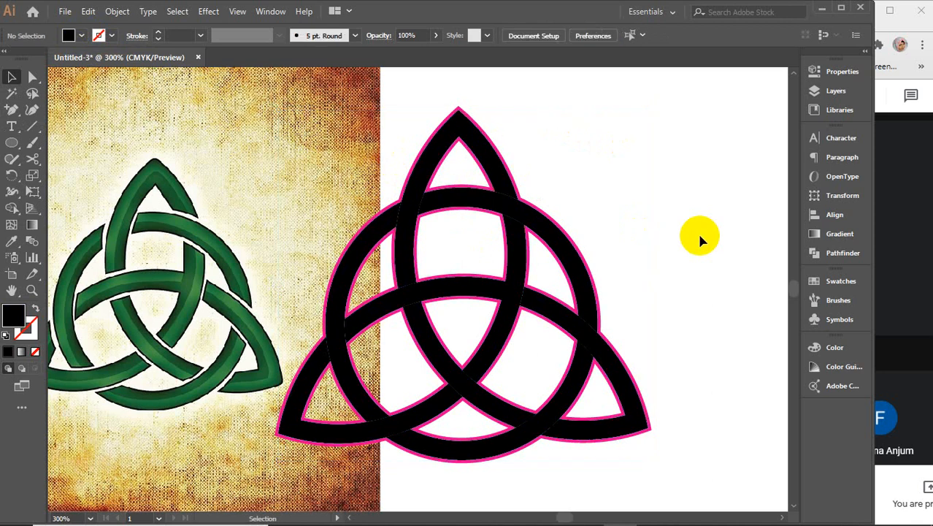
Move the pink base knot out from behind the black knot into the empty area beside it
scroll(417, 218, "up", 1)
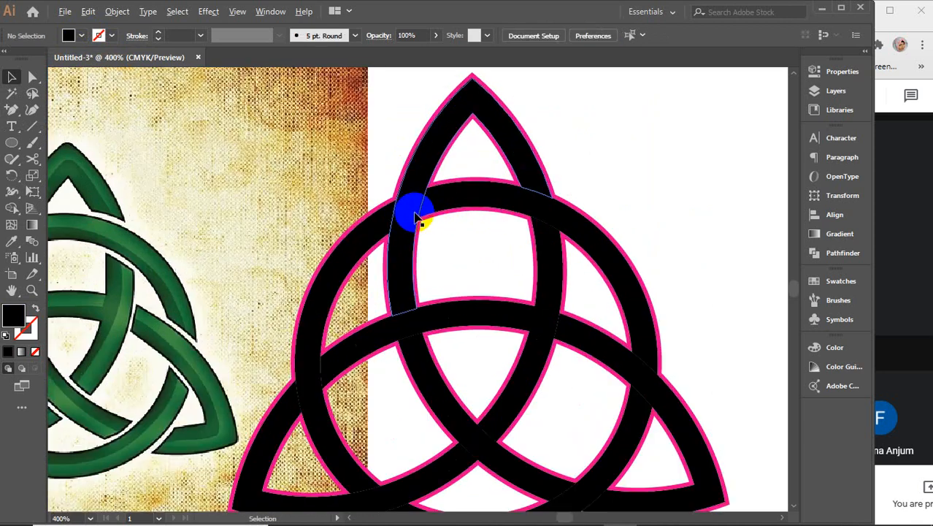
left_click(415, 217)
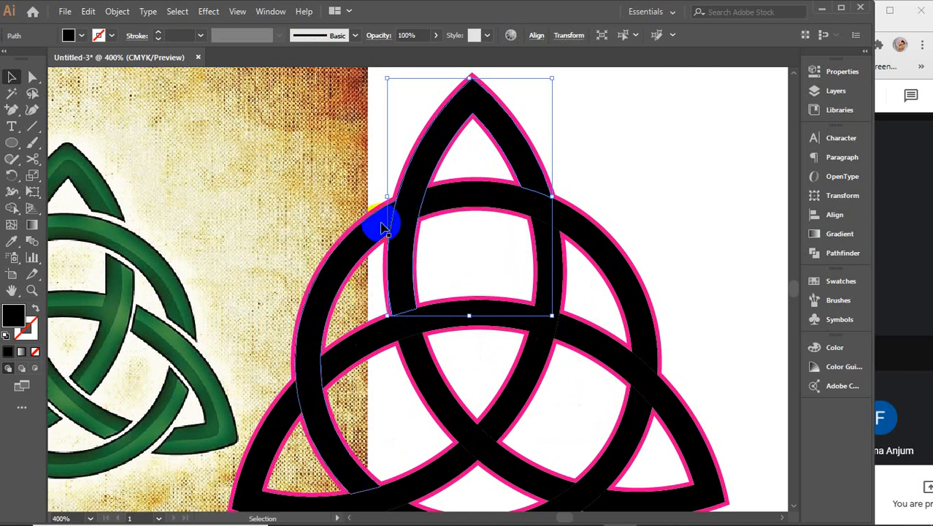
scroll(385, 228, "down", 1)
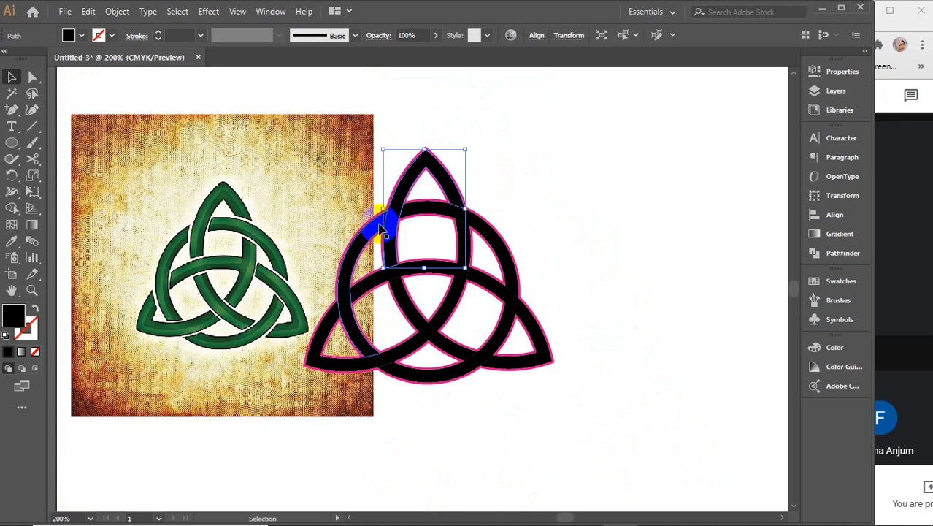
left_click(380, 228)
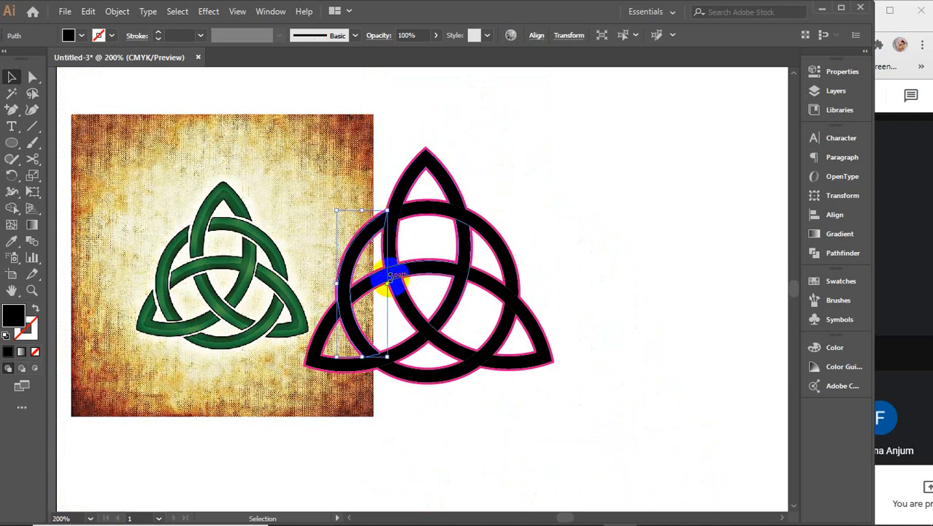
left_click(463, 199)
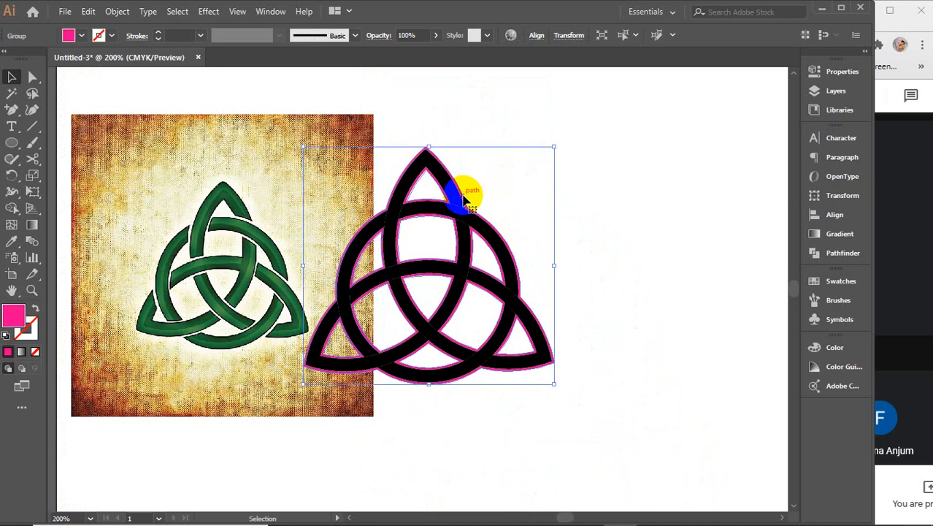
key("a")
key("v")
left_click_drag(463, 196, 755, 183)
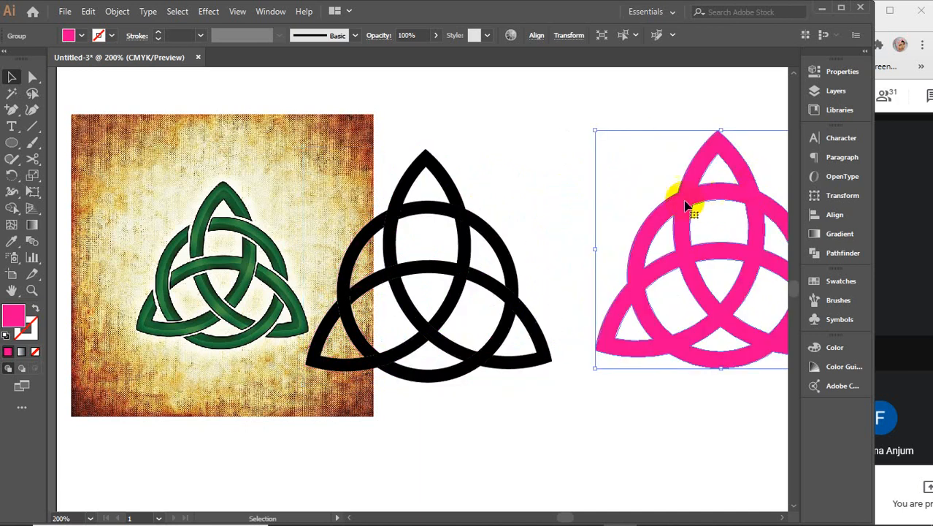
left_click_drag(663, 194, 708, 206)
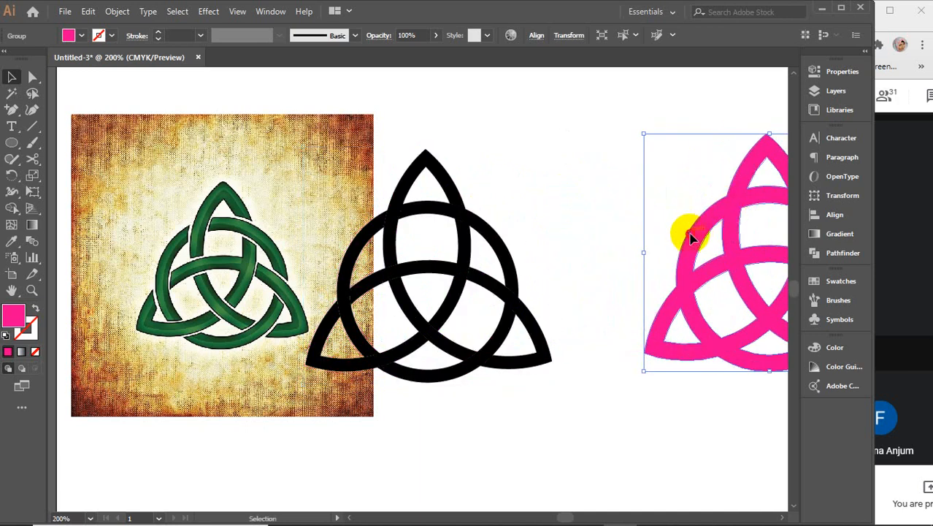
left_click_drag(688, 237, 727, 247)
Give all pieces of the black knot a 3 pt white stroke
left_click_drag(326, 138, 598, 395)
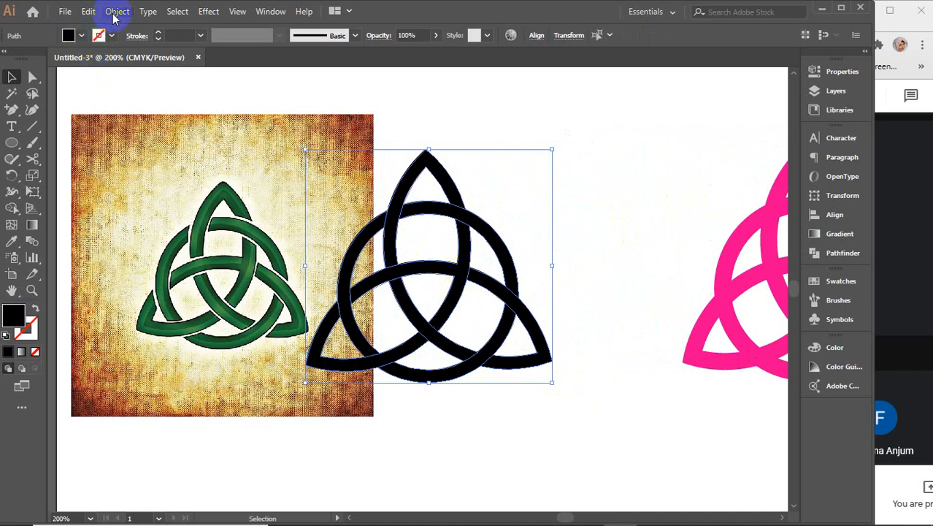
left_click(175, 34)
scroll(175, 34, "up", 2)
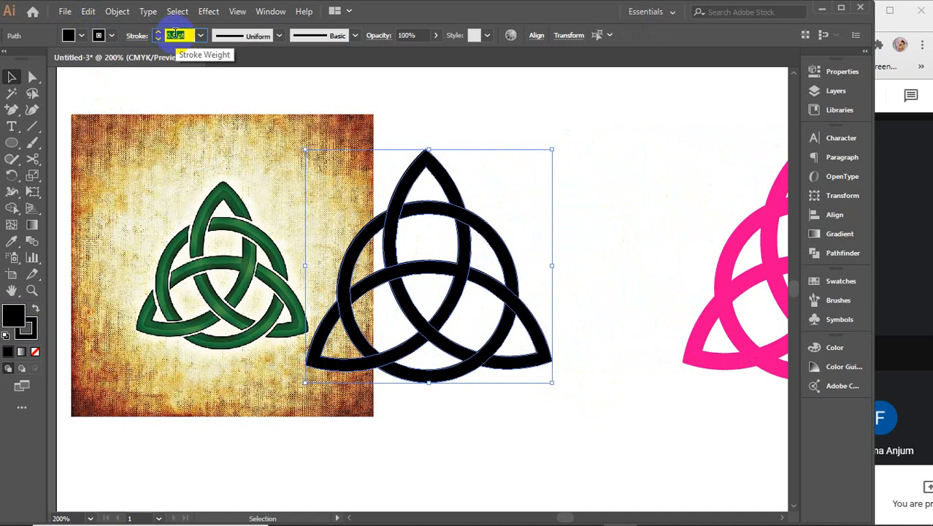
scroll(176, 35, "up", 1)
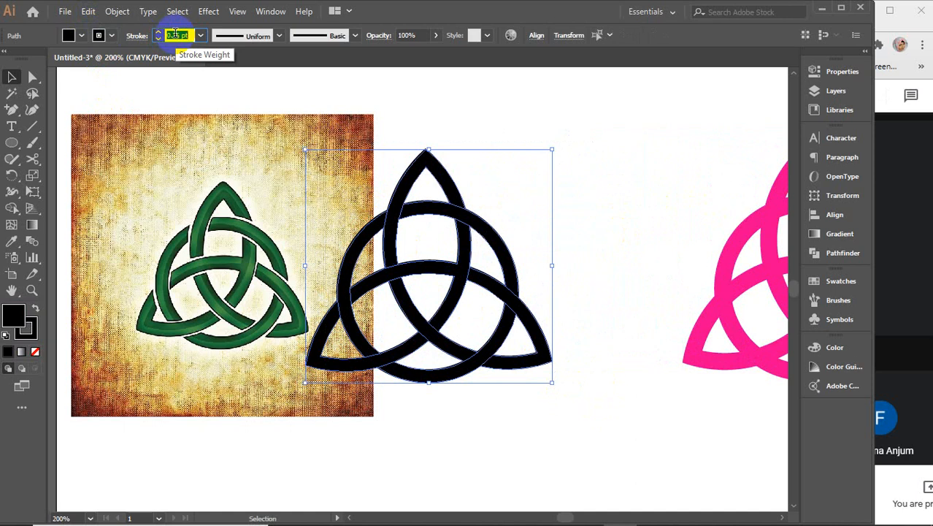
scroll(175, 34, "up", 1)
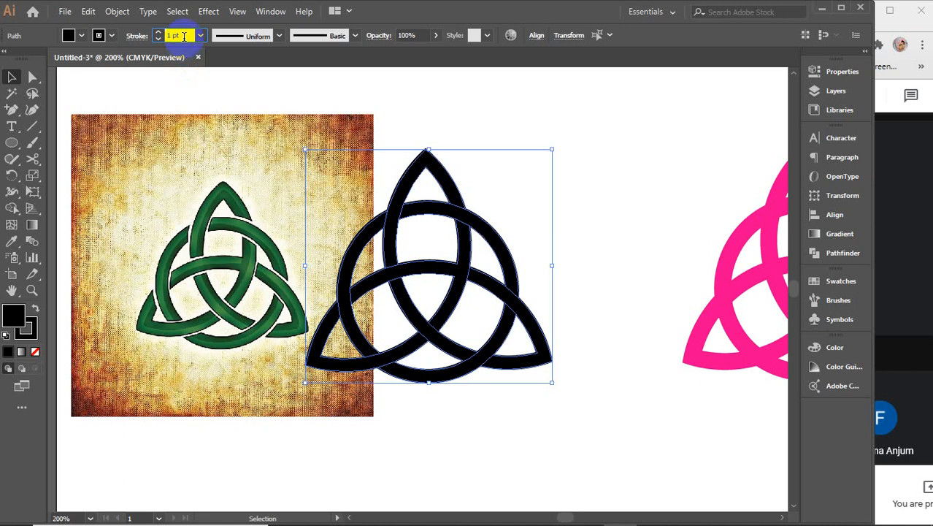
scroll(183, 36, "up", 1)
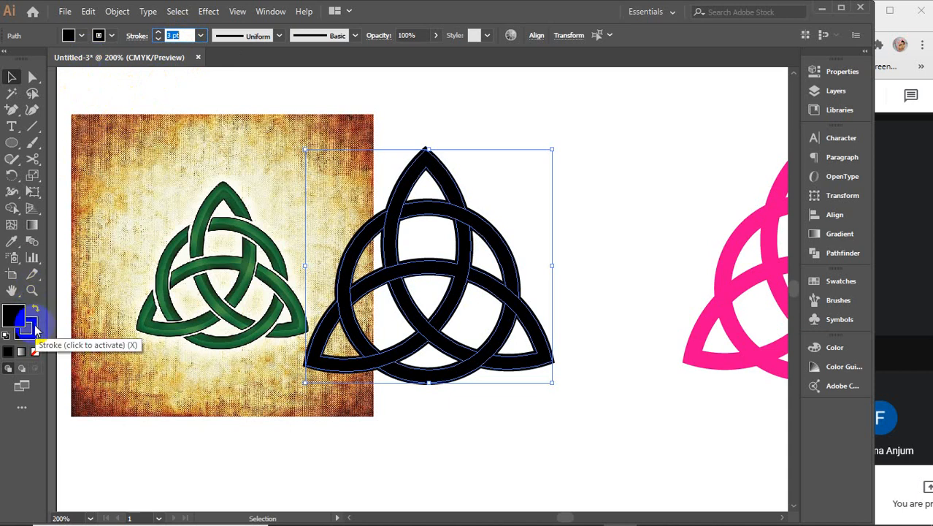
left_click(81, 35)
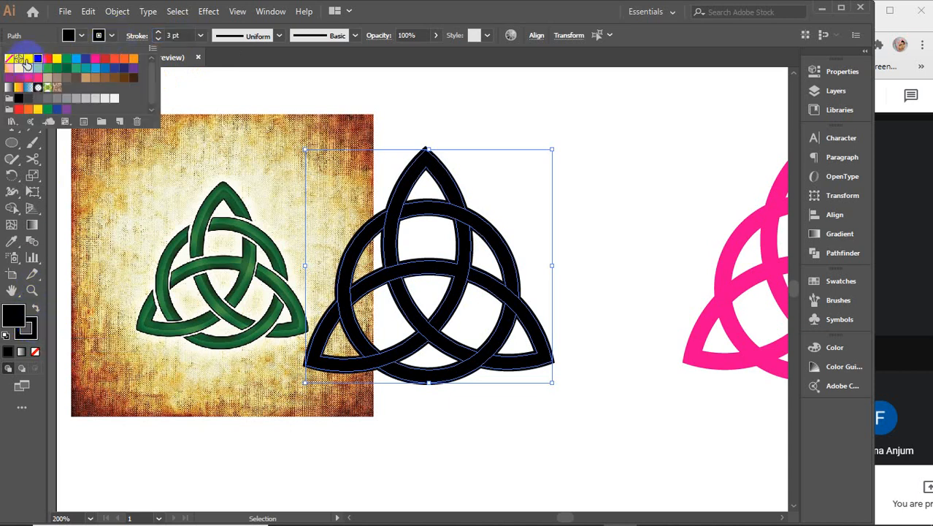
left_click(27, 61)
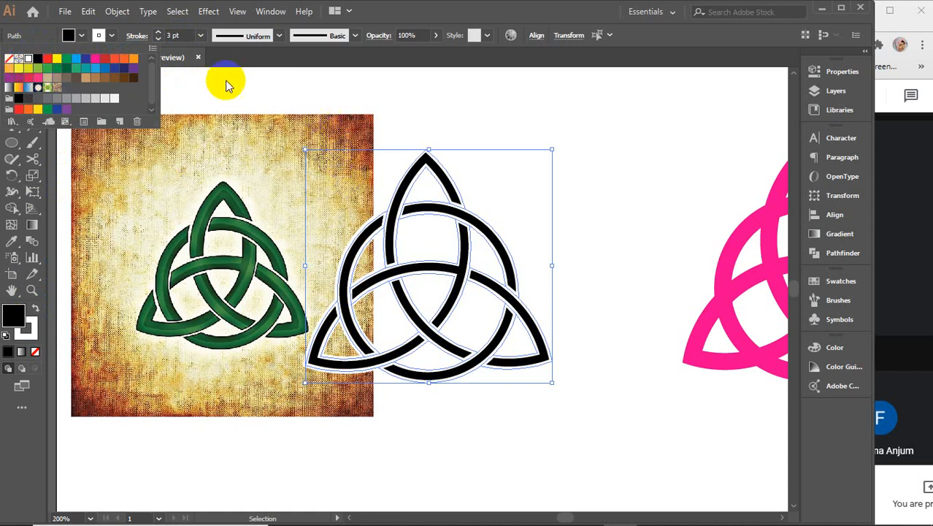
Align the black knot's white stroke to the outside and lower its miter corner limit
left_click(135, 36)
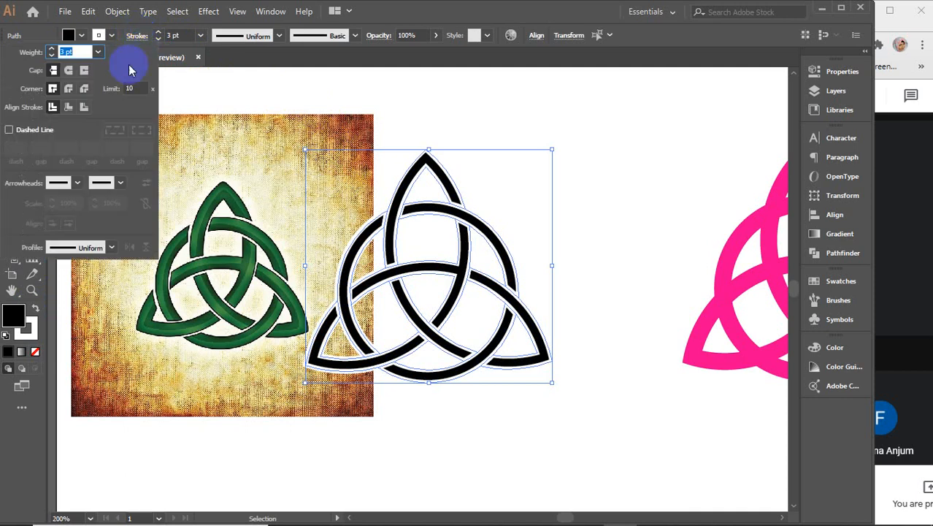
left_click(85, 108)
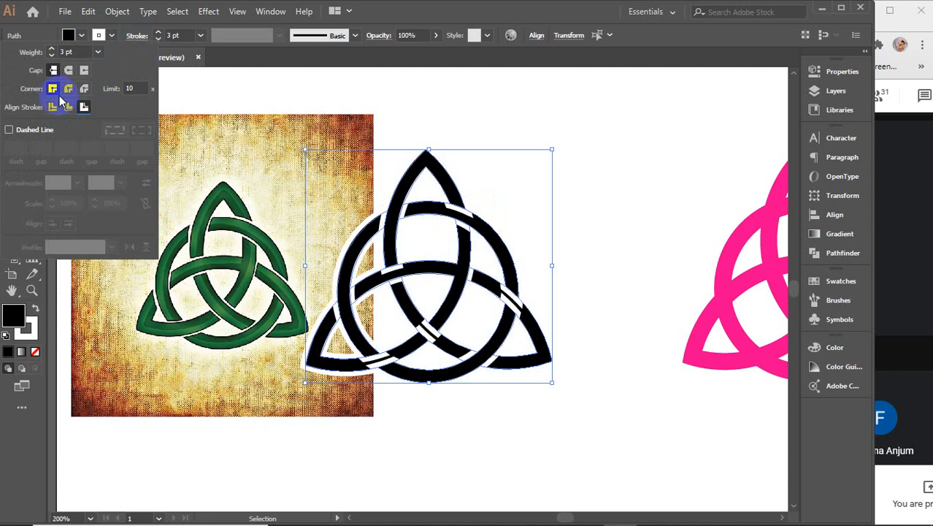
left_click(142, 88)
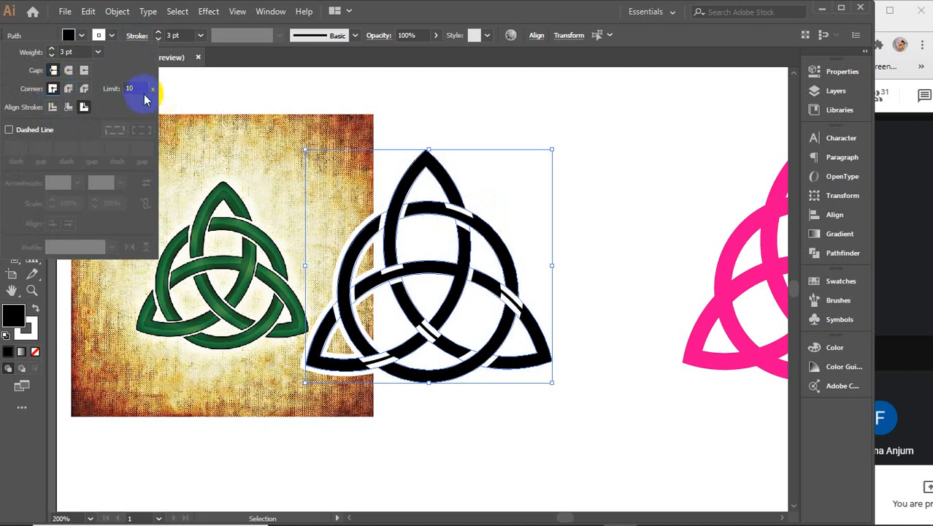
scroll(131, 83, "down", 4)
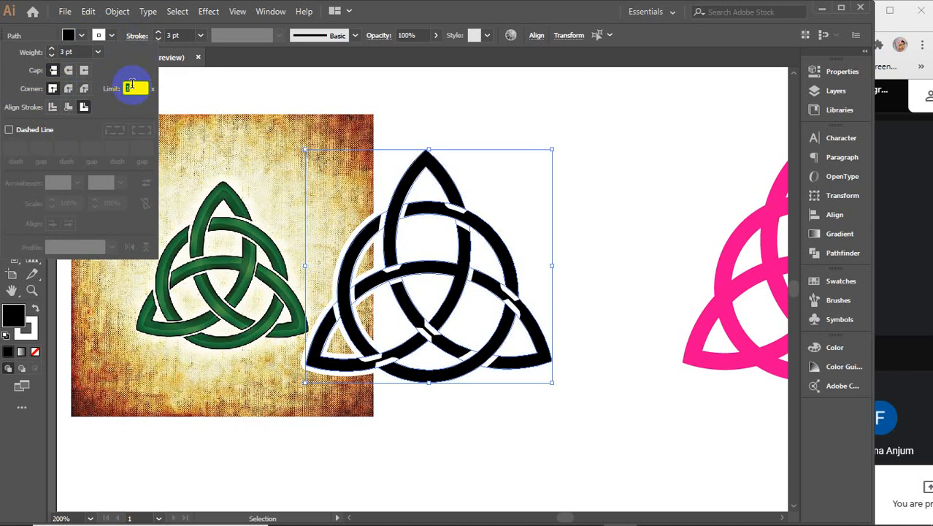
Center-align the black knot's white stroke on its path and set the miter limit to 50
left_click(68, 107)
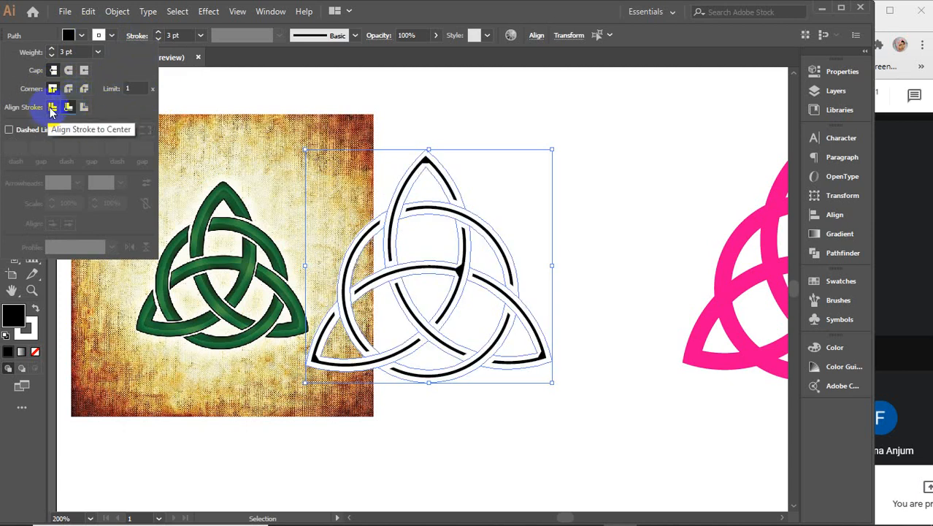
left_click(52, 108)
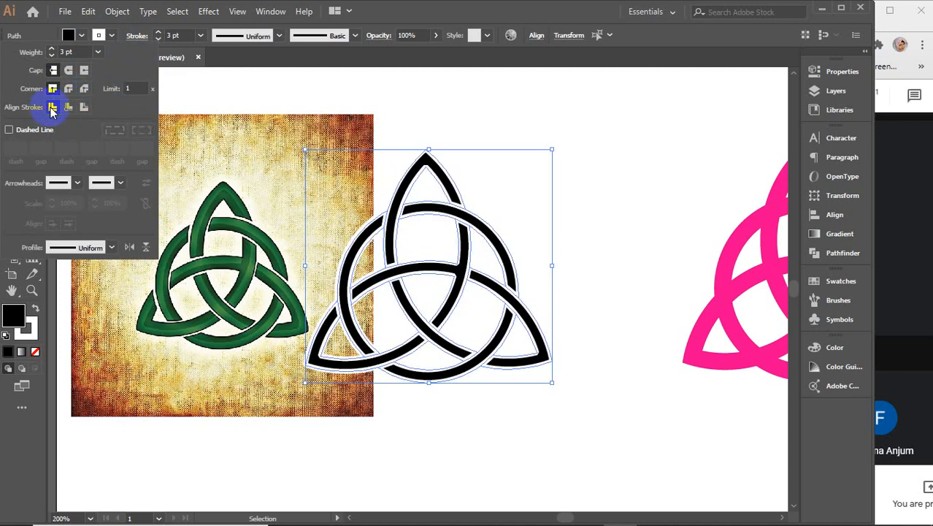
left_click(133, 90)
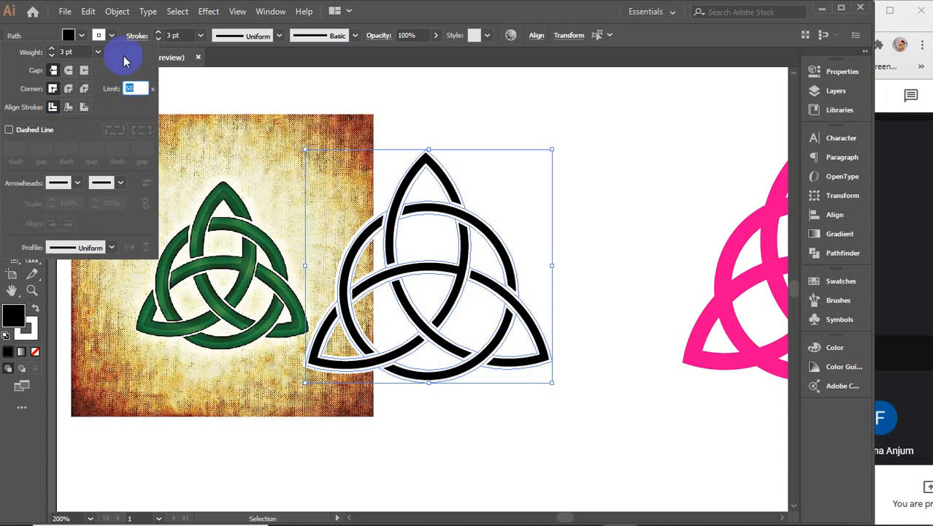
left_click(110, 34)
left_click(605, 186)
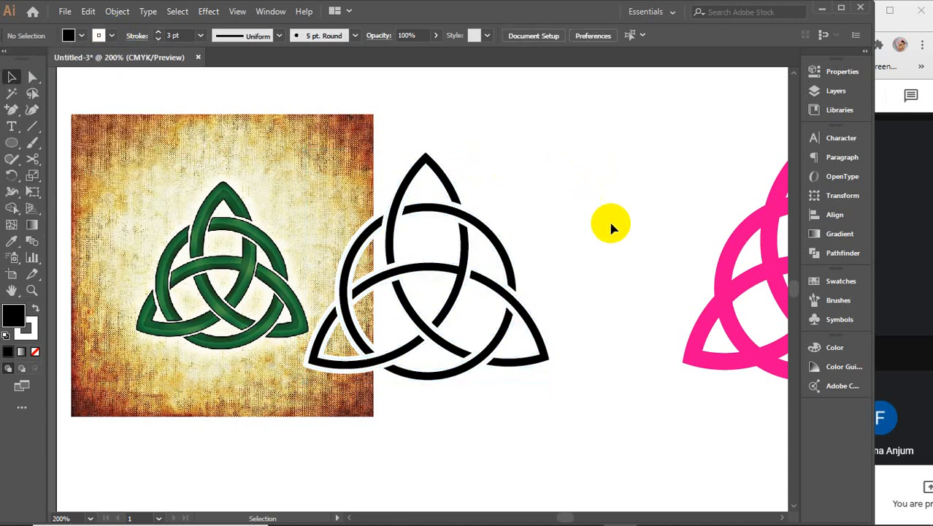
Delete the pink base knot and reduce the black knot's white stroke to 2 pt
left_click(735, 286)
key("Delete")
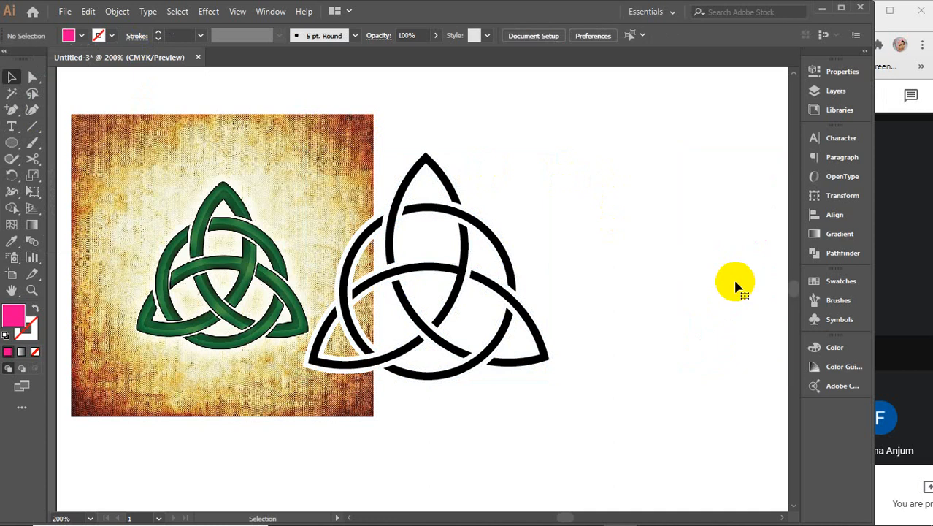
left_click_drag(341, 160, 578, 455)
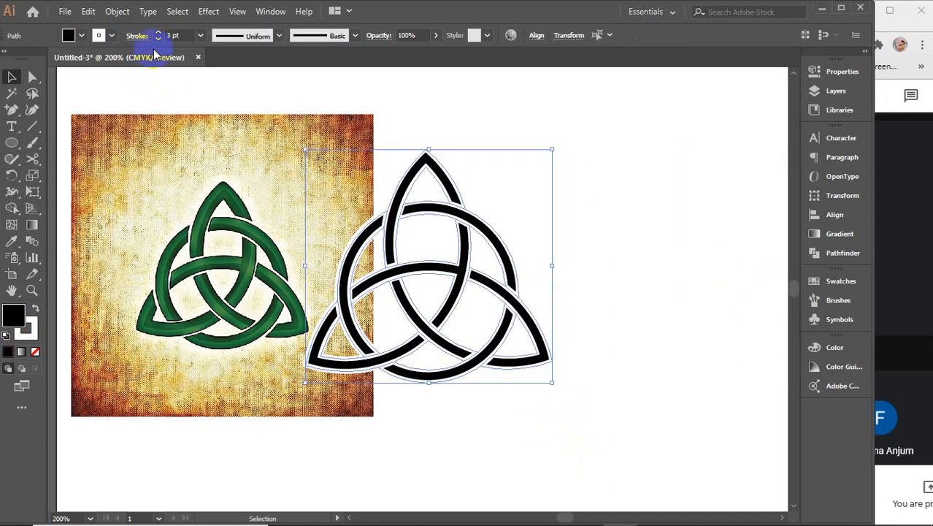
scroll(176, 36, "down", 1)
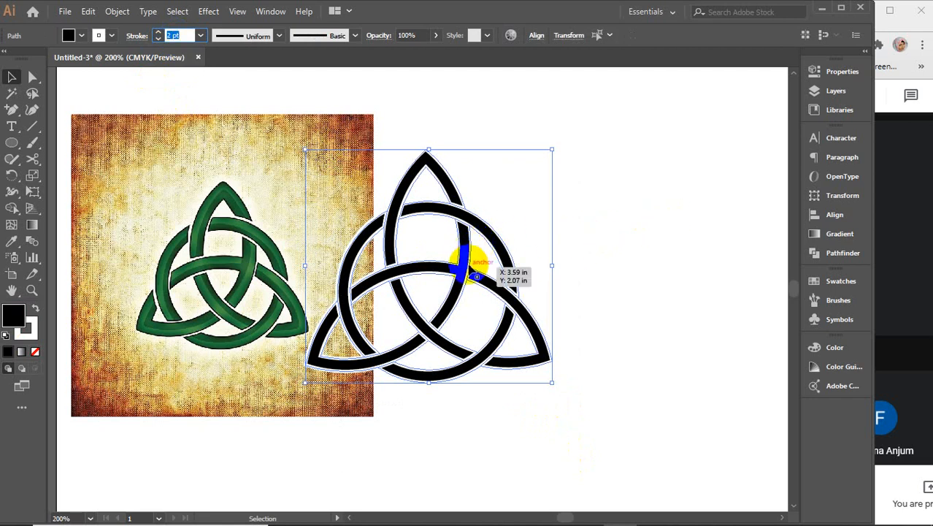
Expand both the fill and stroke of all black knot pieces into separate shapes, then deselect them
scroll(449, 256, "up", 1)
key("space")
left_click_drag(428, 237, 479, 246)
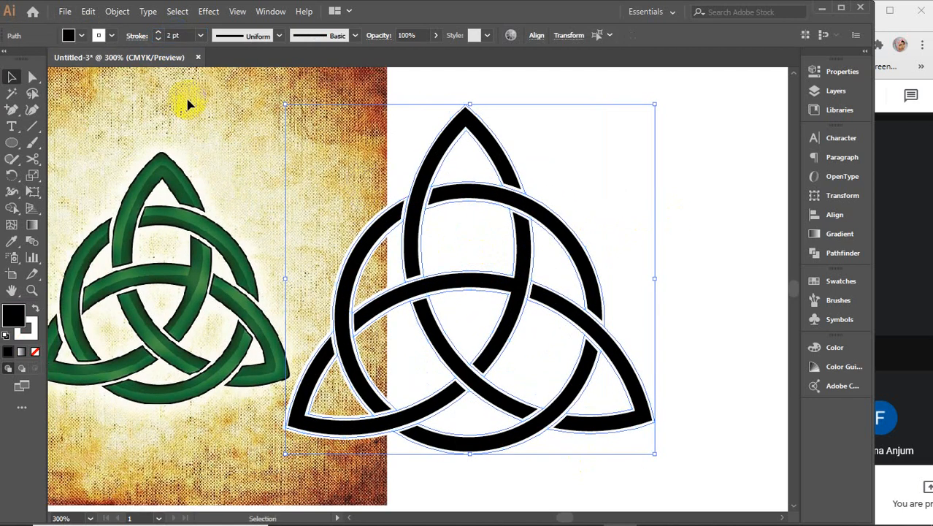
left_click(116, 11)
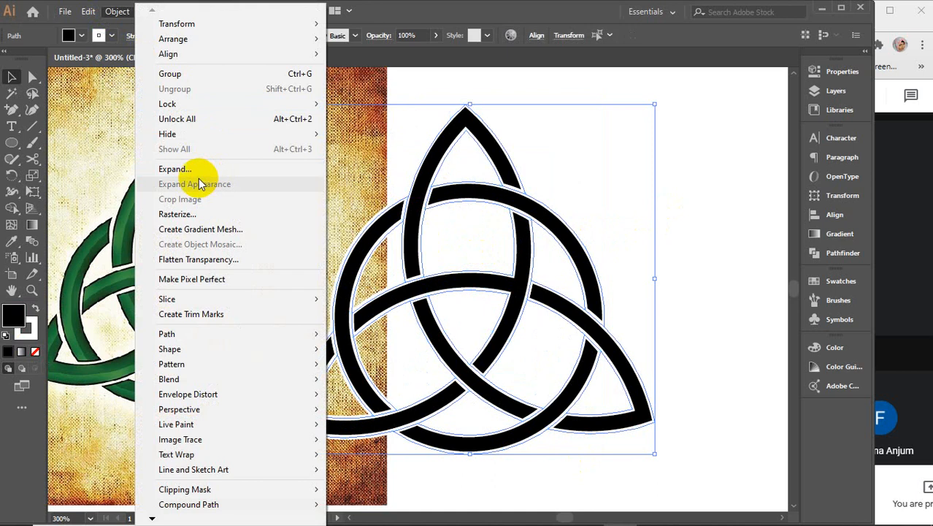
left_click(176, 169)
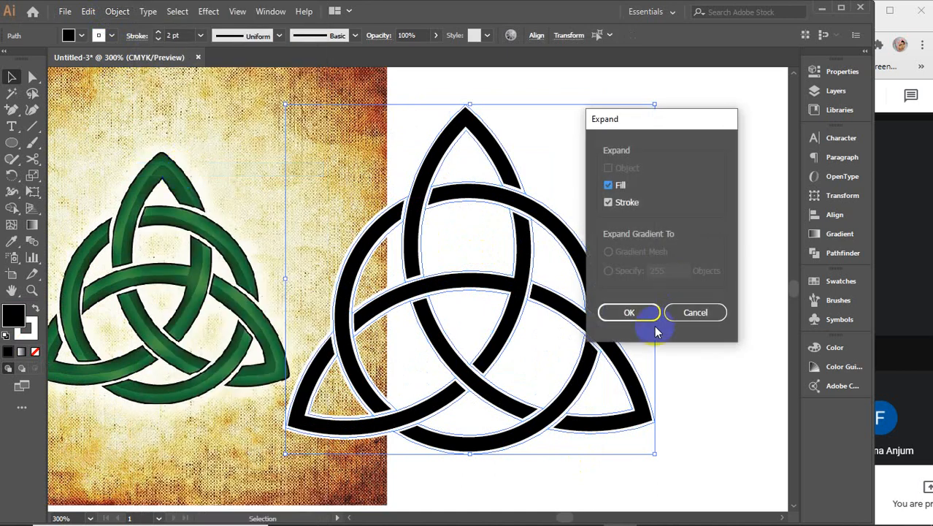
left_click(626, 312)
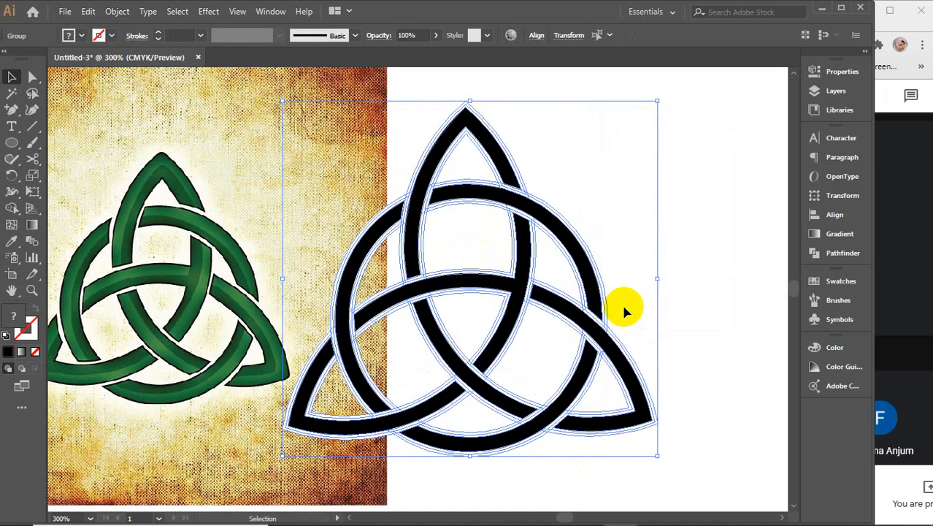
left_click(486, 197)
left_click(686, 179)
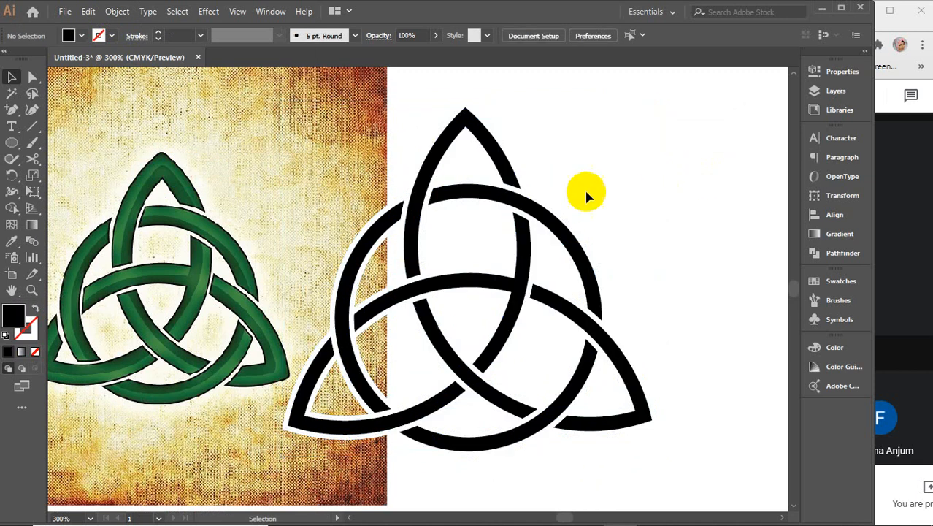
Ungroup all the expanded pieces of the knot so that black shapes and white outlines can be selected separately
left_click(531, 203)
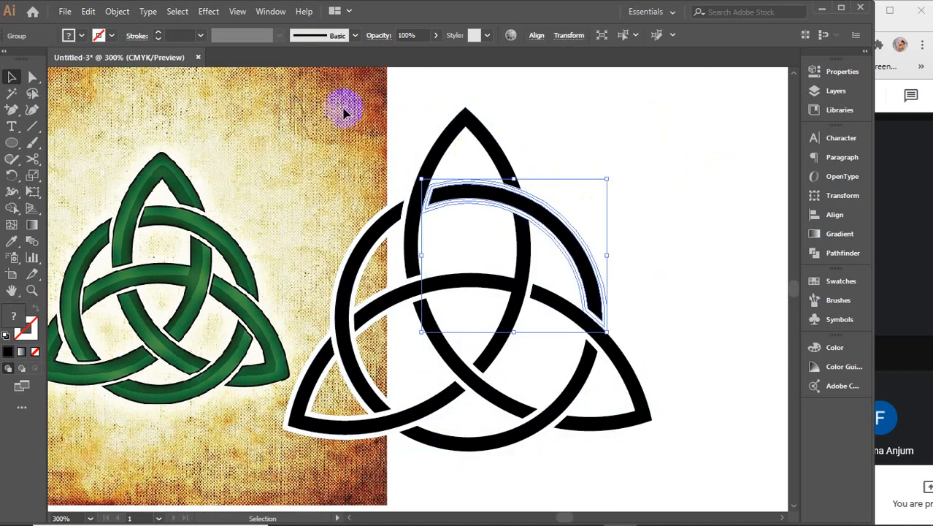
left_click_drag(344, 111, 615, 417)
right_click(522, 270)
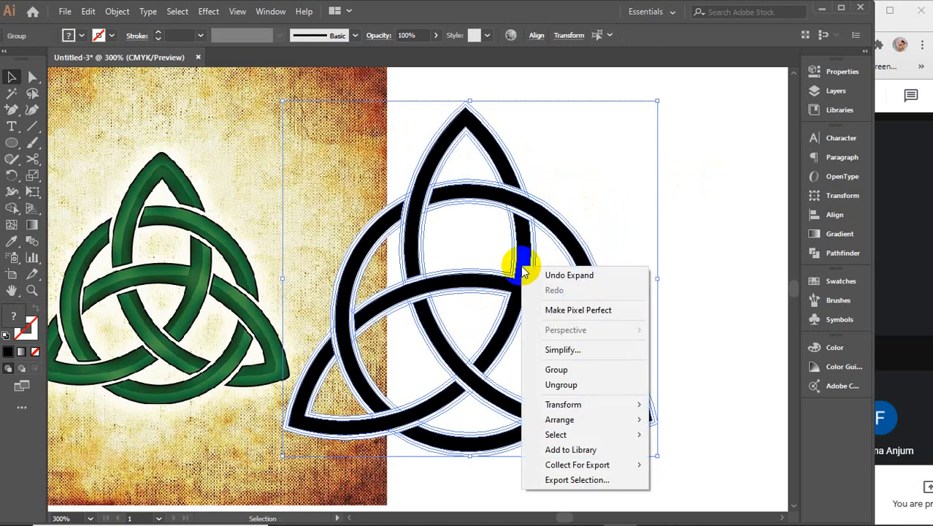
left_click(567, 384)
right_click(522, 203)
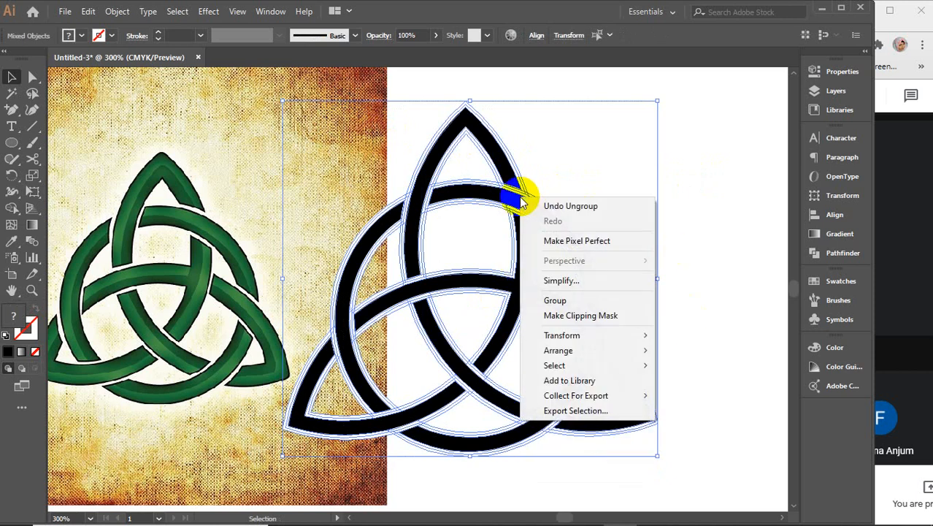
left_click(729, 240)
left_click(484, 158)
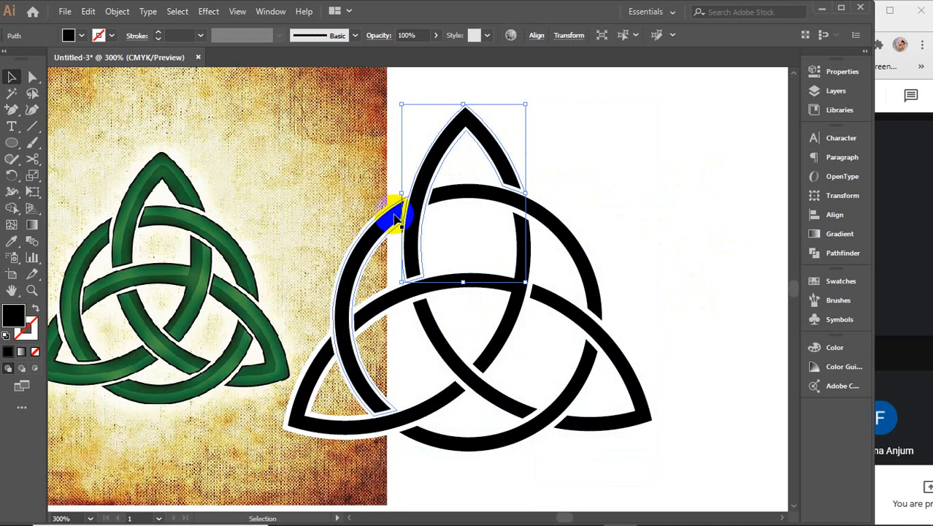
Select the whole knot and use the Shape Builder to remove the white outline regions around its lower-left corner loop
left_click_drag(336, 149, 659, 414)
left_click(12, 208)
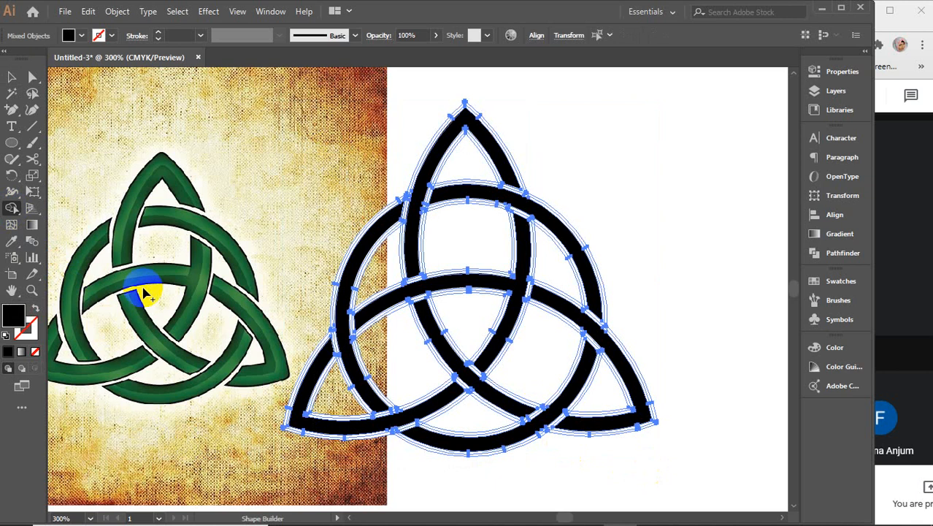
scroll(417, 474, "up", 3)
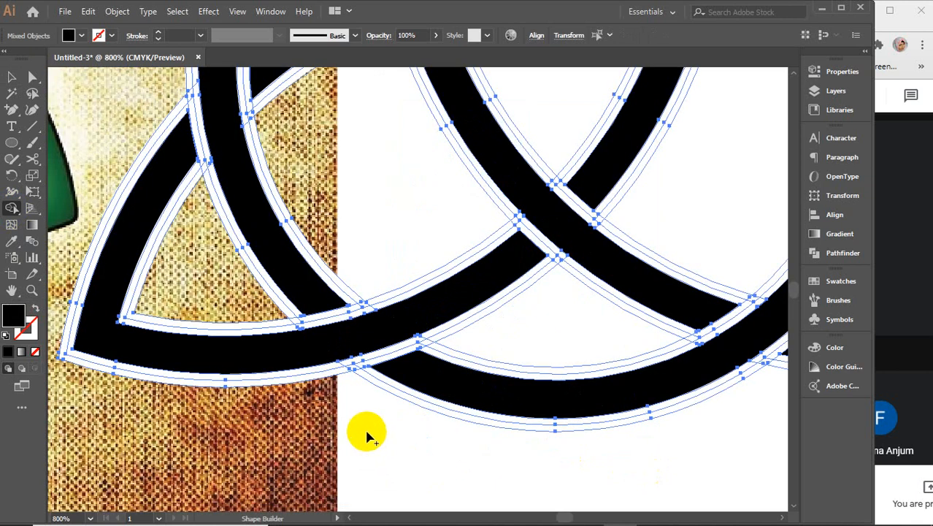
mouse_move(355, 402)
left_mouse_down()
mouse_move(362, 361)
mouse_move(333, 369)
left_mouse_up()
left_click_drag(381, 385, 383, 379)
mouse_move(256, 302)
left_mouse_down()
mouse_move(288, 324)
mouse_move(303, 321)
mouse_move(295, 327)
mouse_move(295, 303)
mouse_move(290, 310)
left_mouse_up()
mouse_move(410, 258)
left_mouse_down()
mouse_move(398, 277)
mouse_move(316, 309)
mouse_move(379, 286)
left_mouse_up()
left_click_drag(376, 318, 373, 321)
left_click(371, 323)
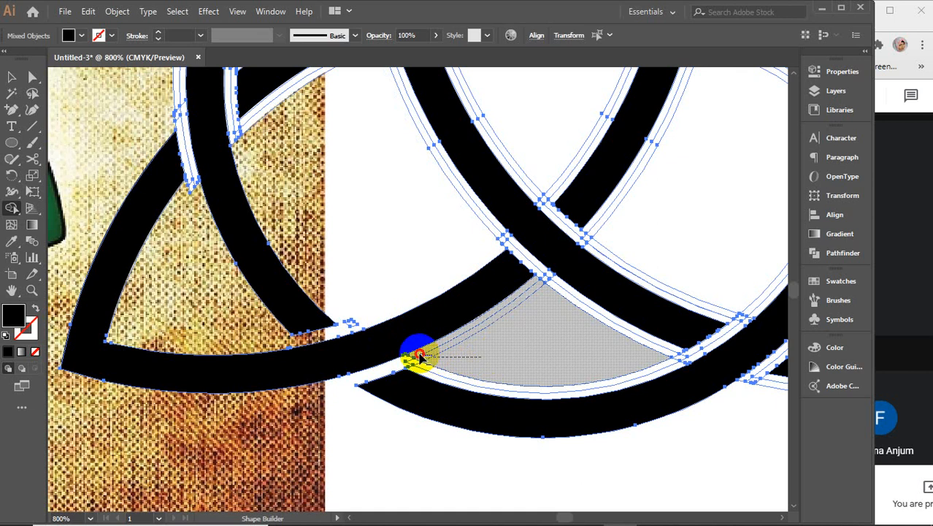
Remove the white outline regions bordering the central gap above the bottom arc with the Shape Builder
left_click(420, 356)
left_click(409, 367)
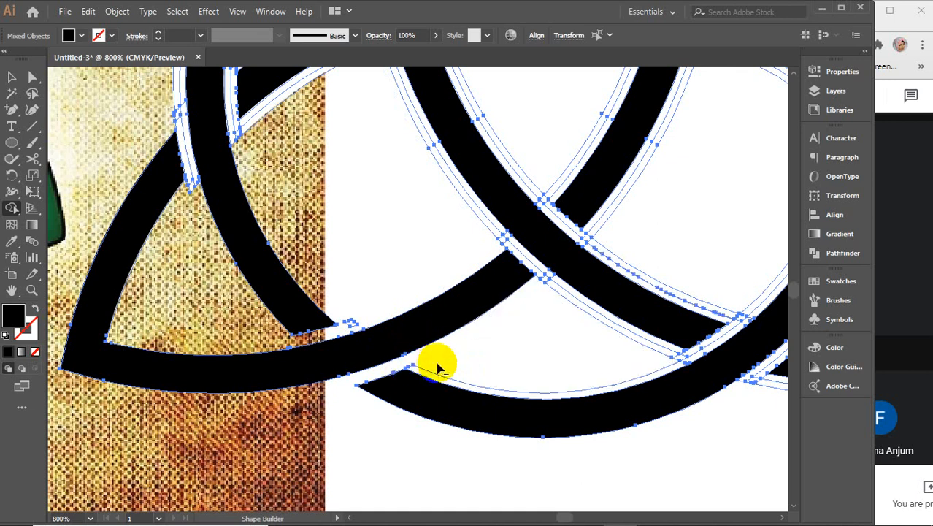
left_click(429, 374)
mouse_move(541, 333)
left_mouse_down()
mouse_move(565, 292)
mouse_move(543, 287)
left_mouse_up()
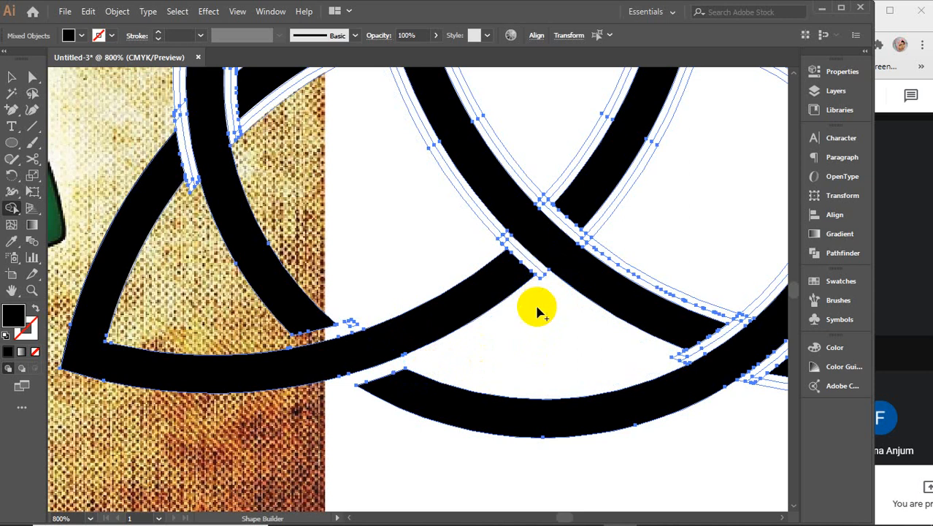
Choose a dark green fill and apply it with the Shape Builder to the left arc and the top loop
scroll(537, 313, "down", 6)
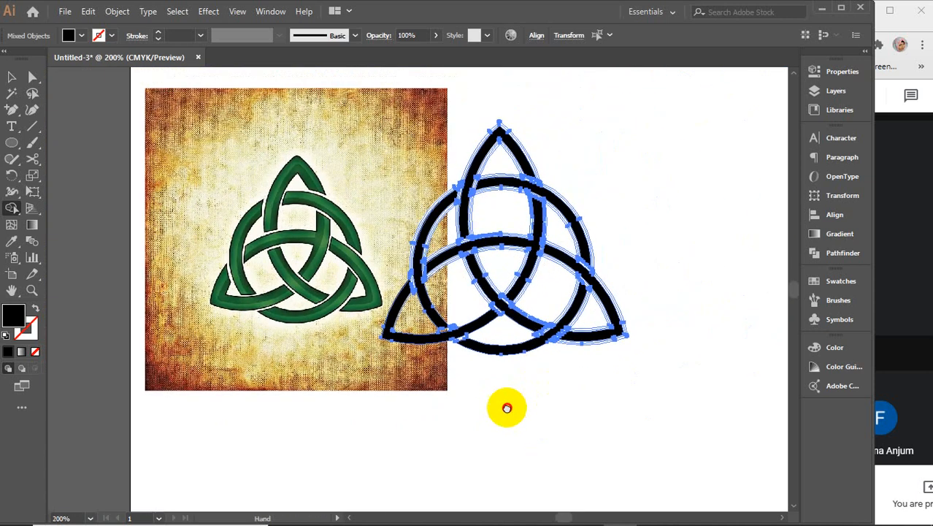
left_click(13, 316)
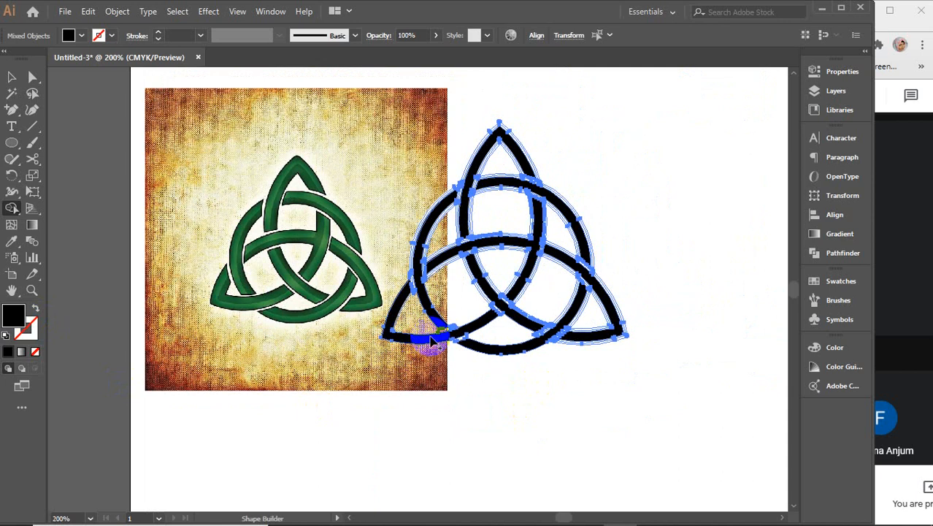
left_click_drag(422, 334, 471, 338)
scroll(470, 338, "up", 3)
left_click_drag(559, 287, 498, 393)
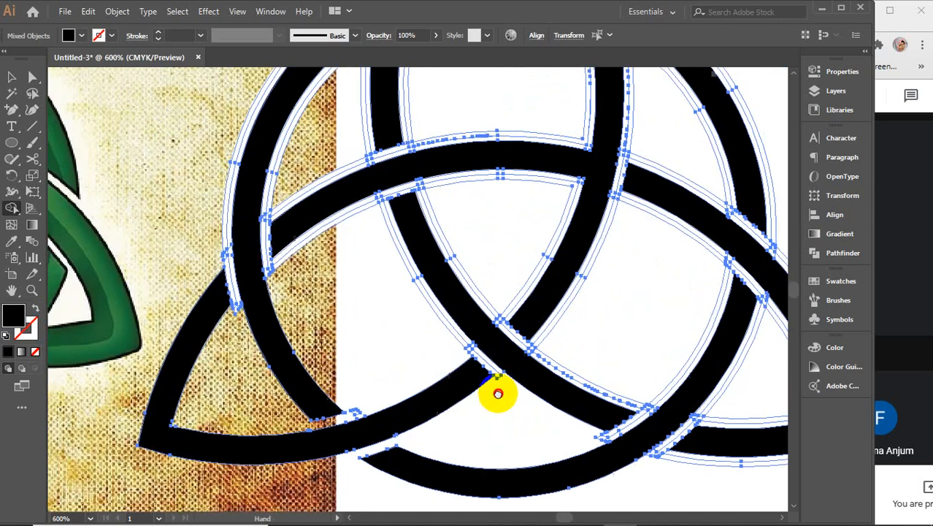
scroll(497, 398, "down", 3)
scroll(374, 296, "up", 1)
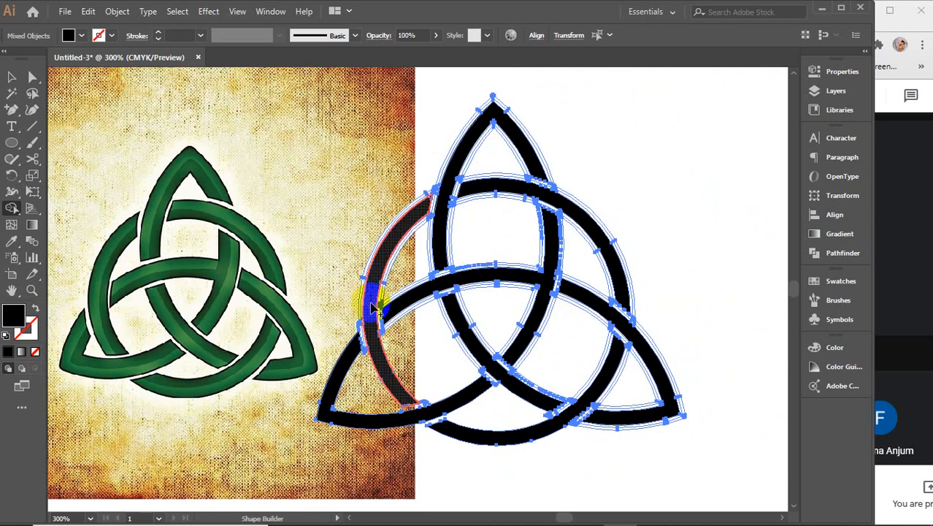
left_click(372, 306)
left_click(69, 35)
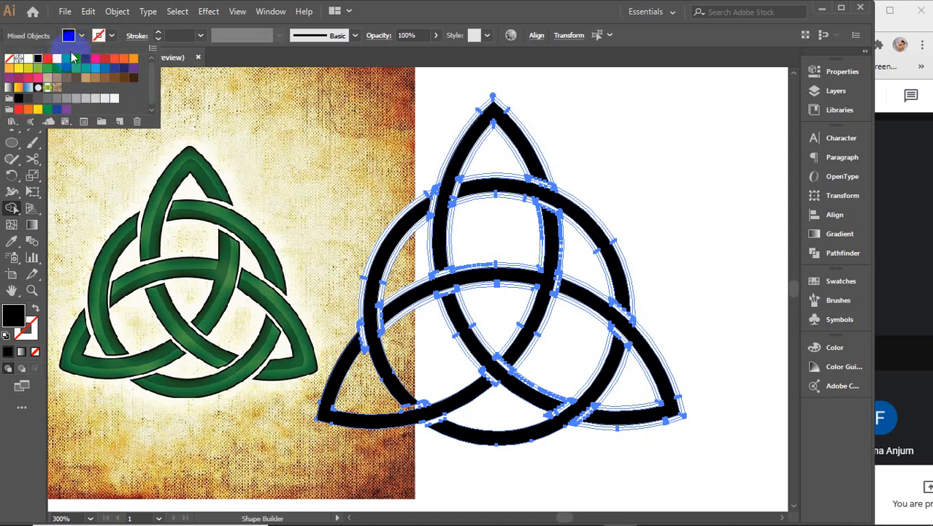
left_click(67, 68)
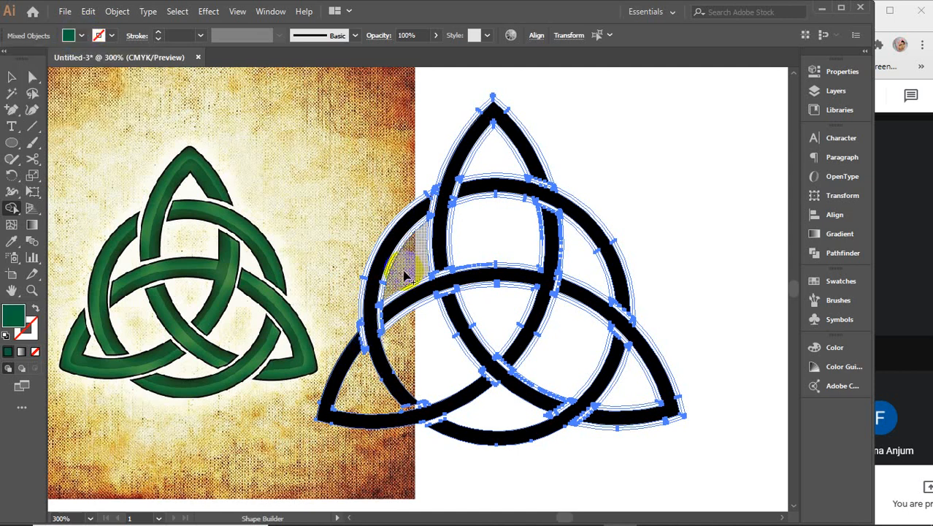
left_click(375, 278)
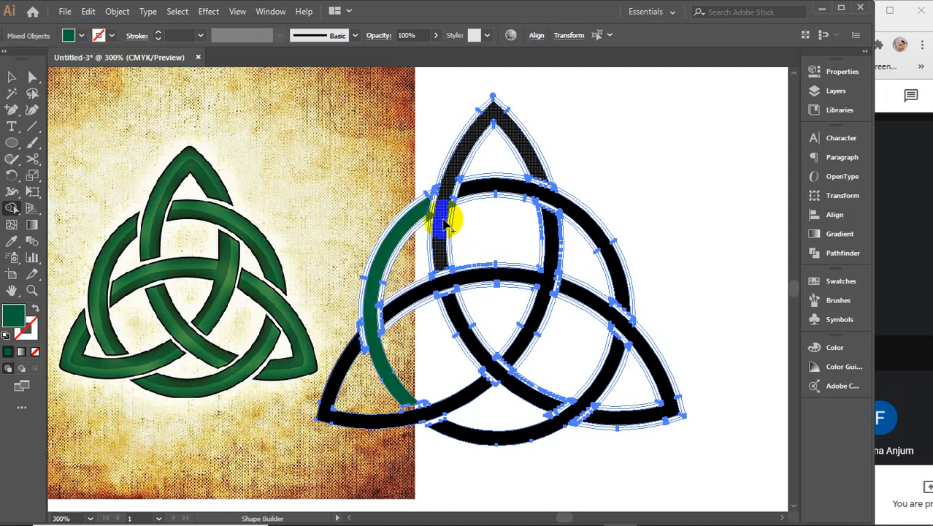
left_click(458, 219)
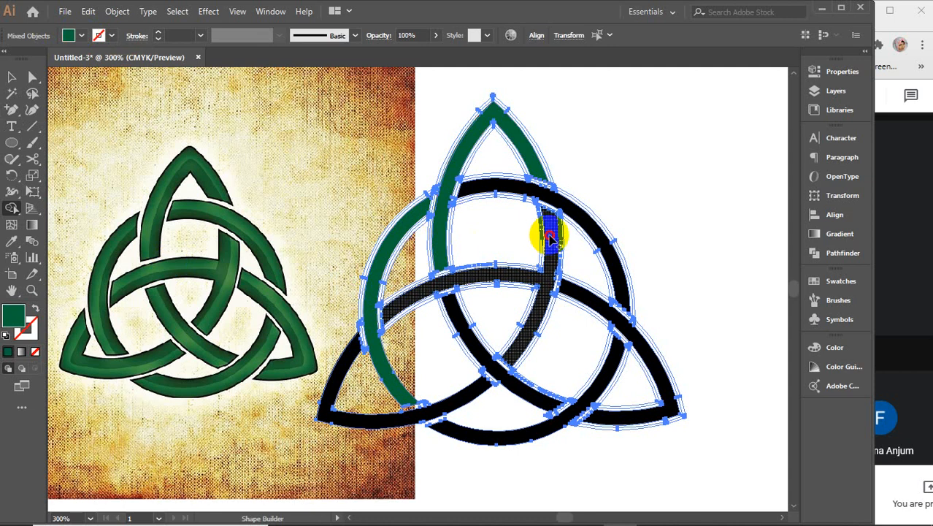
Fill the remaining black knot pieces with the same dark green using the Shape Builder
left_click(550, 237)
left_click(581, 292)
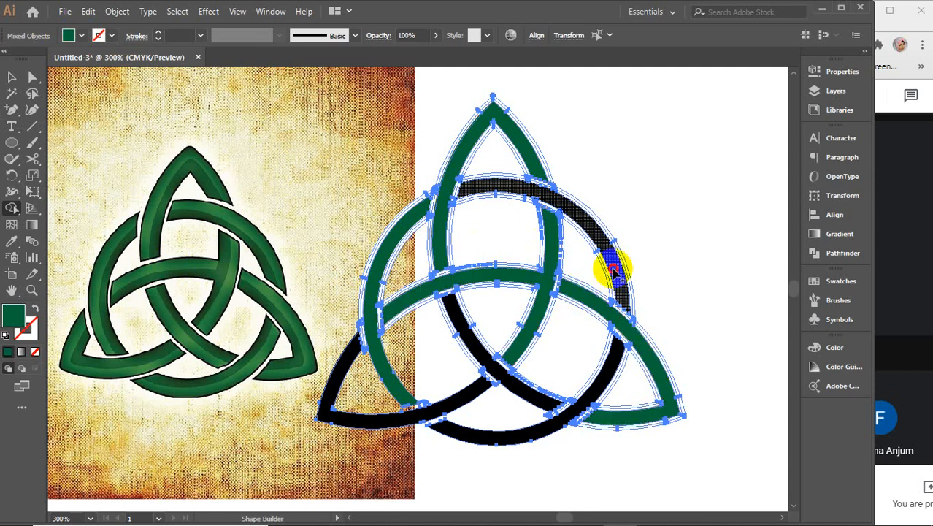
left_click(614, 270)
left_click(603, 380)
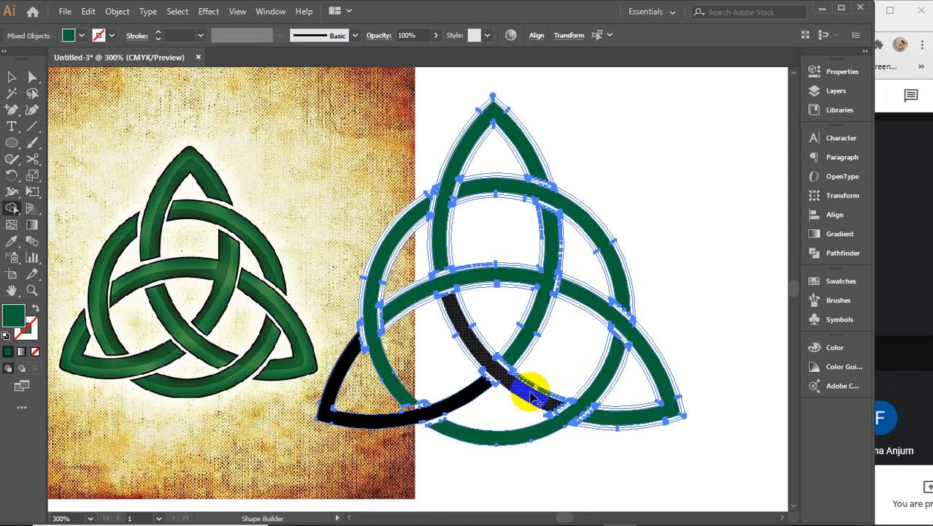
left_click(532, 397)
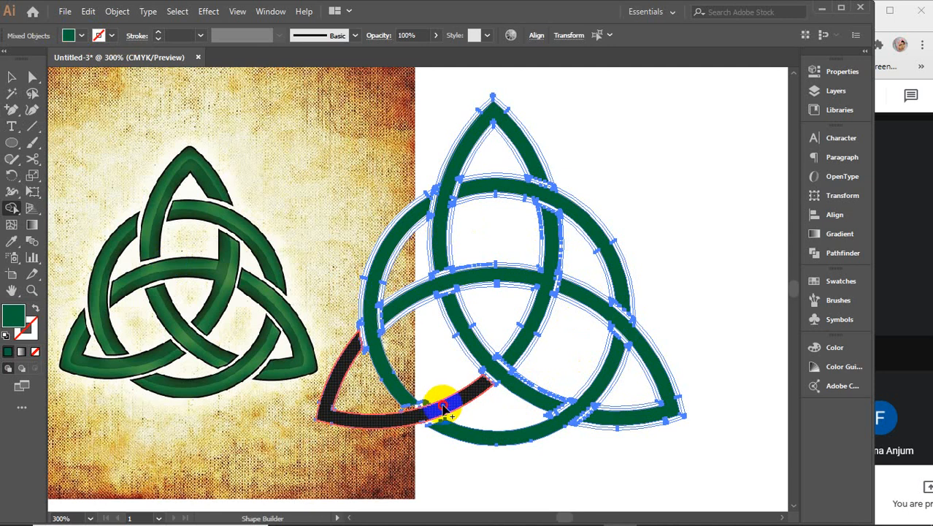
left_click(445, 407)
Select all the green pieces of the knot together and cut them from the artboard
key("v")
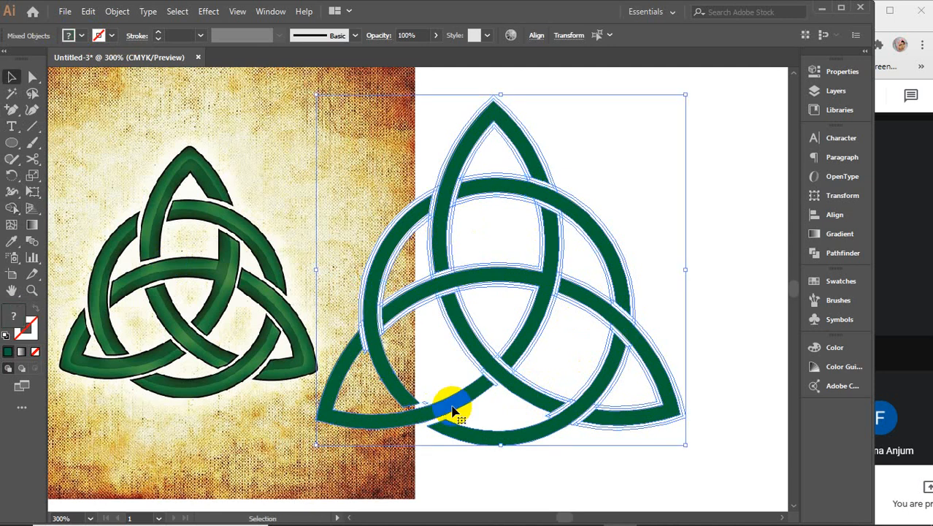
left_click(491, 482)
left_click(500, 440)
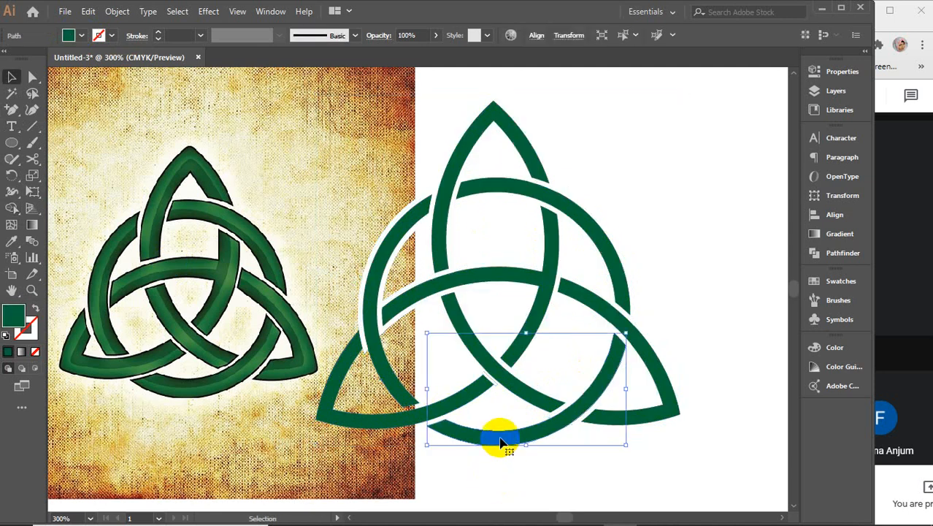
left_click(387, 382, "shift")
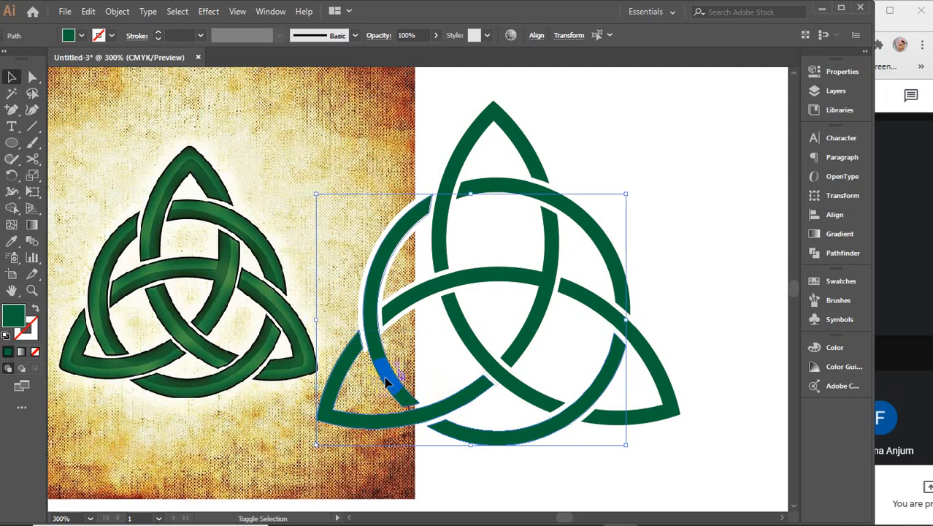
left_click(440, 252, "shift")
left_click(471, 329, "shift")
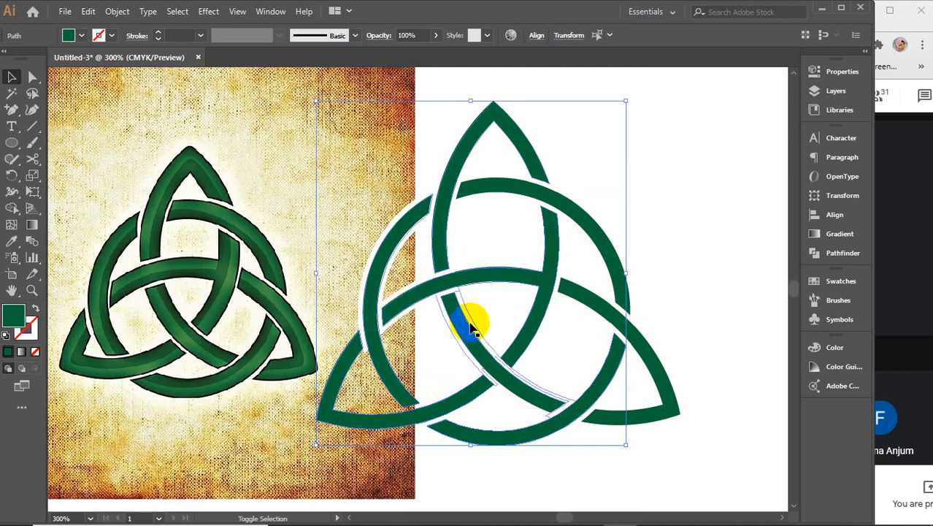
left_click(546, 292, "shift")
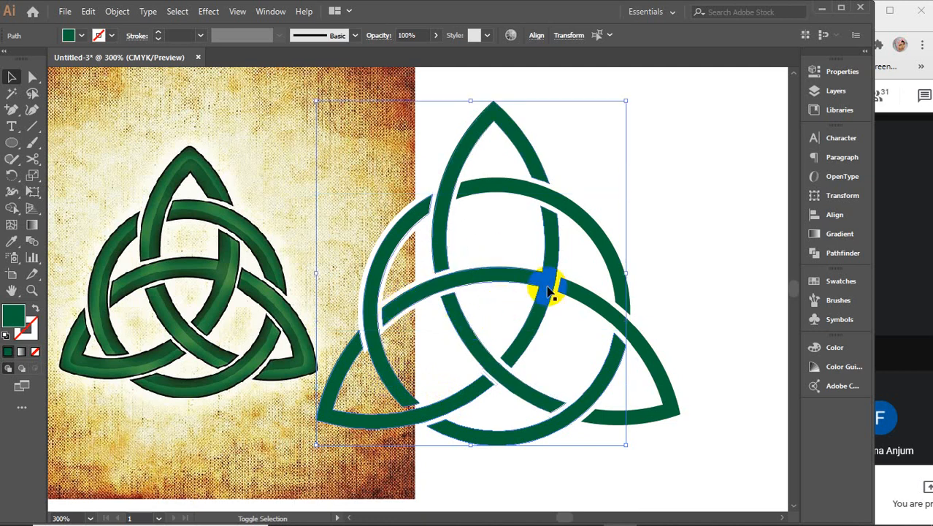
left_click(564, 211, "shift")
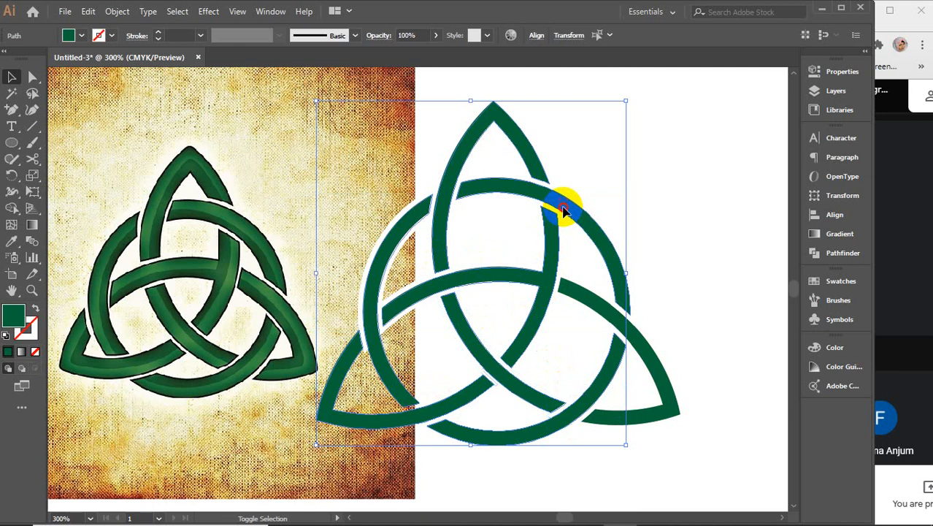
left_click(619, 327, "shift")
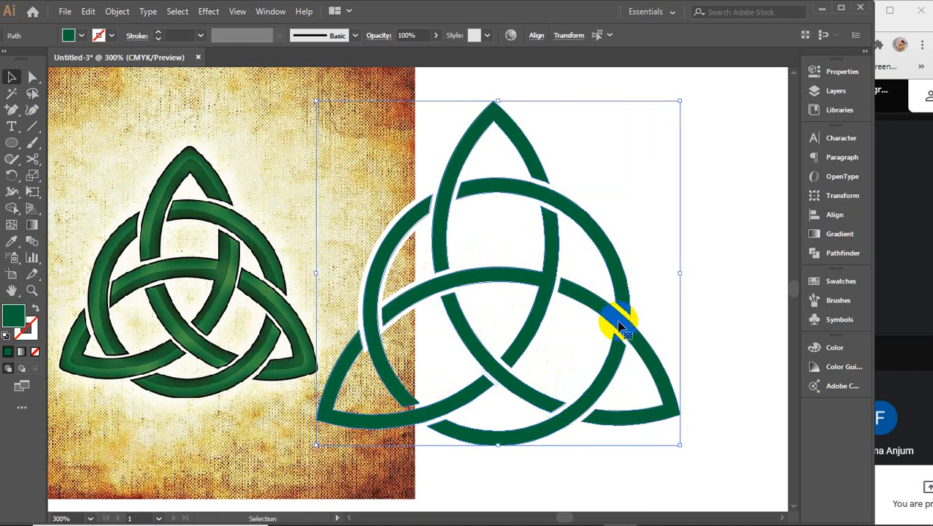
key("Delete")
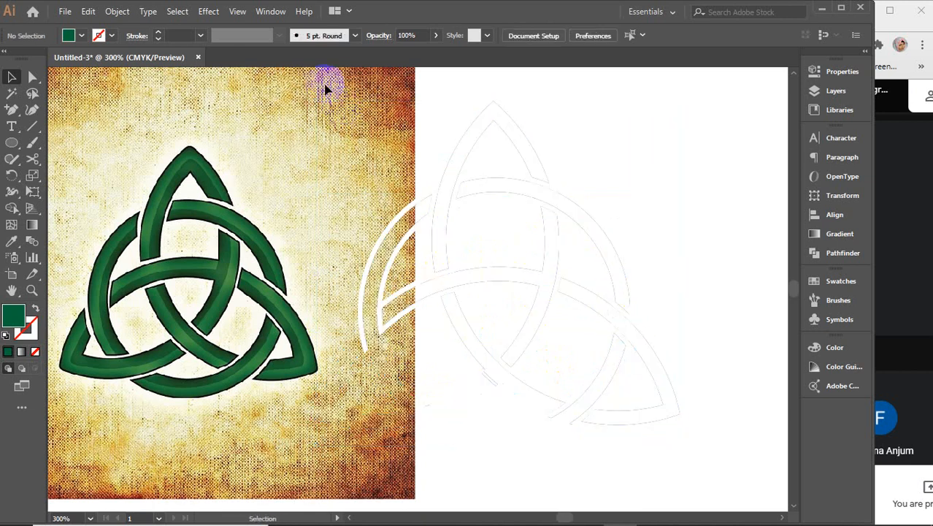
Delete the leftover white outline pieces and paste the green knot back in its original place
left_click_drag(408, 80, 733, 476)
key("Delete")
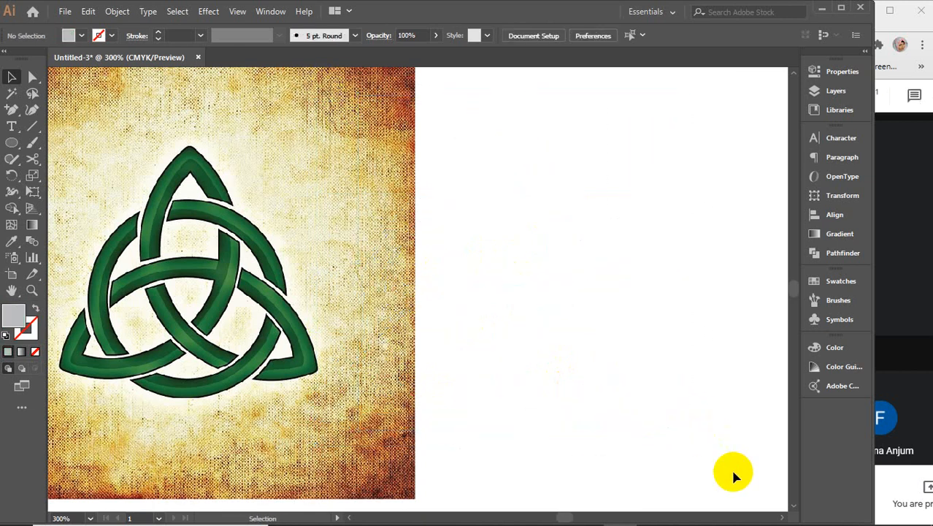
key("ctrl+alt+shift+v")
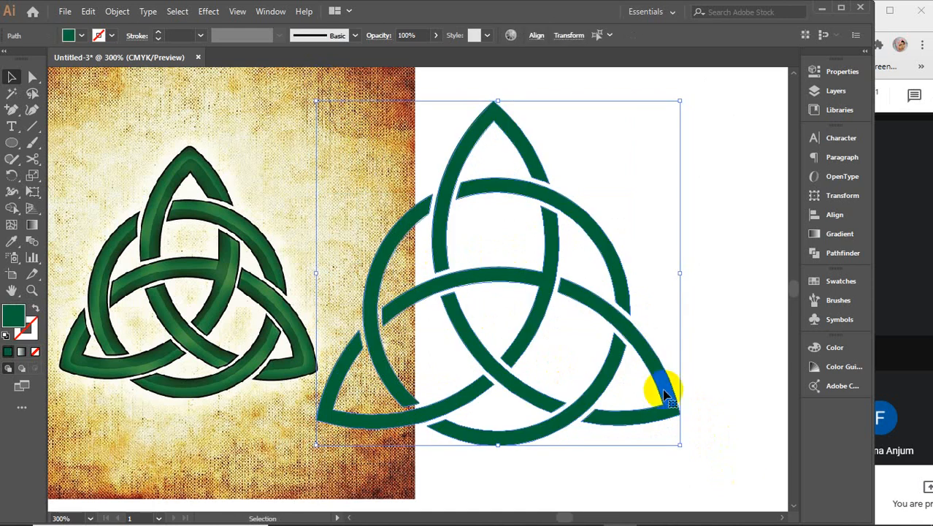
Move the whole green knot off the artboard onto the empty canvas beside it
scroll(650, 344, "down", 2)
scroll(650, 345, "down", 2)
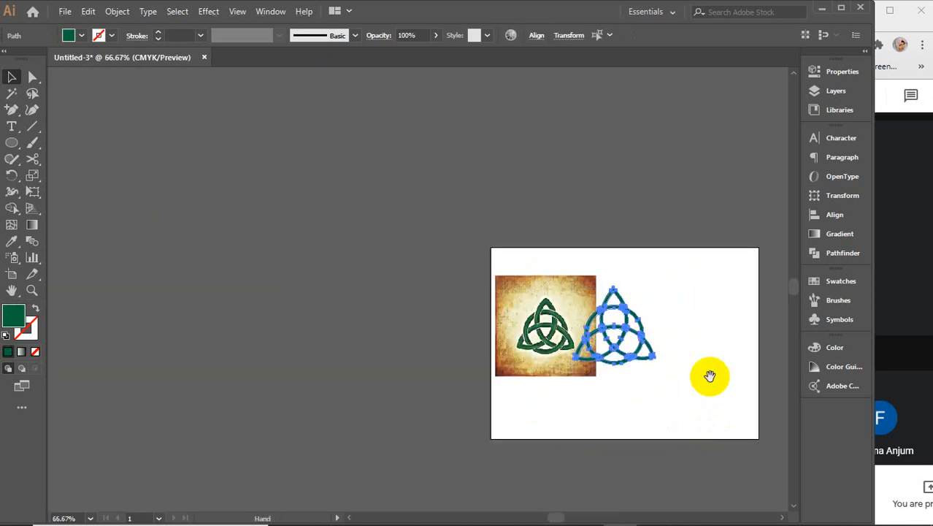
left_click_drag(708, 375, 643, 337)
left_click_drag(569, 299, 250, 252)
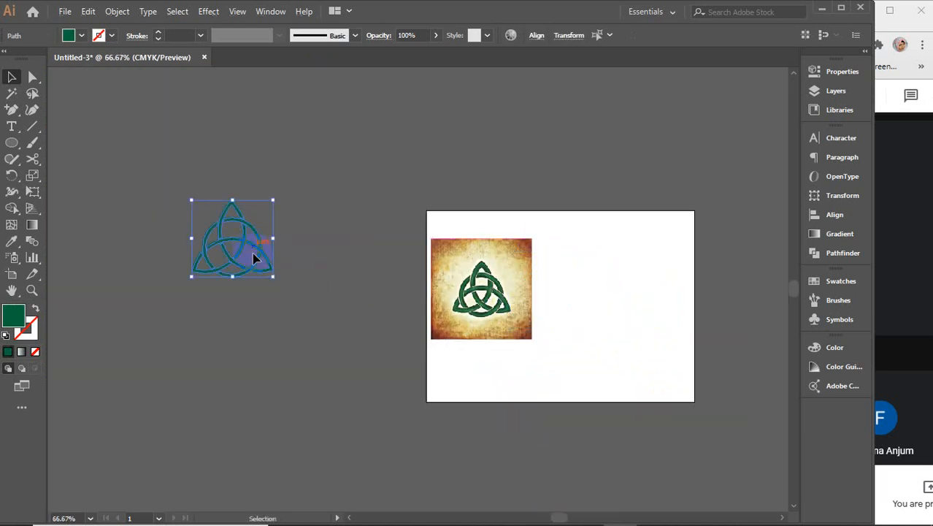
left_click(291, 323)
left_click_drag(168, 187, 313, 365)
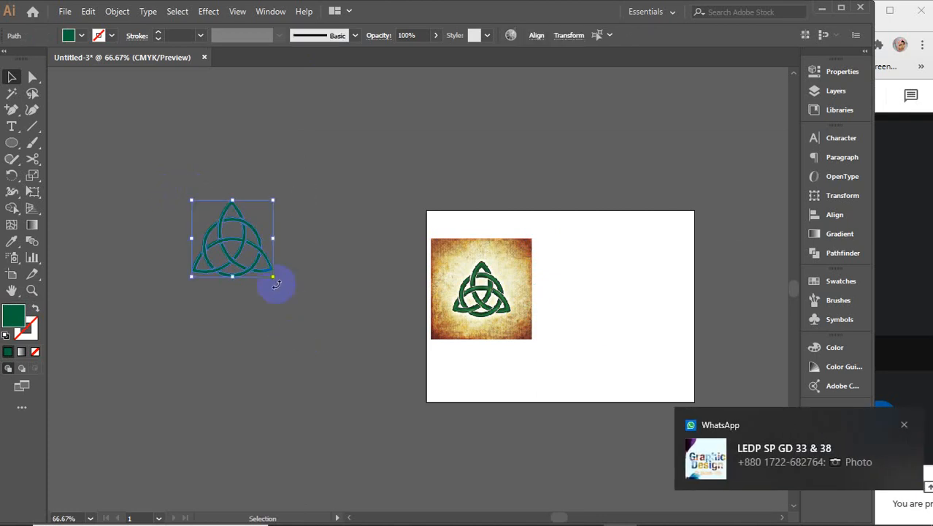
left_click(905, 426)
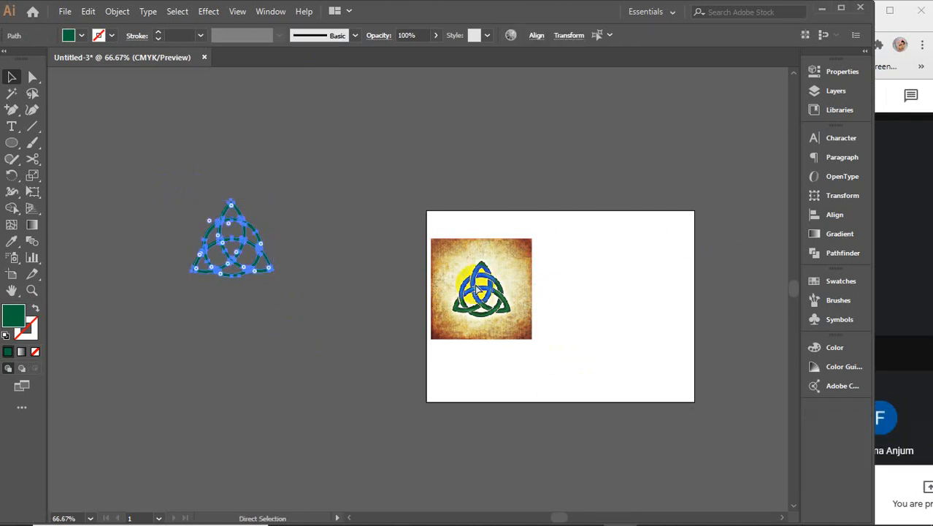
Move the reference image off the artboard and place the whole green knot at the artboard's centre
left_click(477, 290, "ctrl+alt")
left_click_drag(508, 279, 294, 363)
left_click_drag(147, 192, 317, 306)
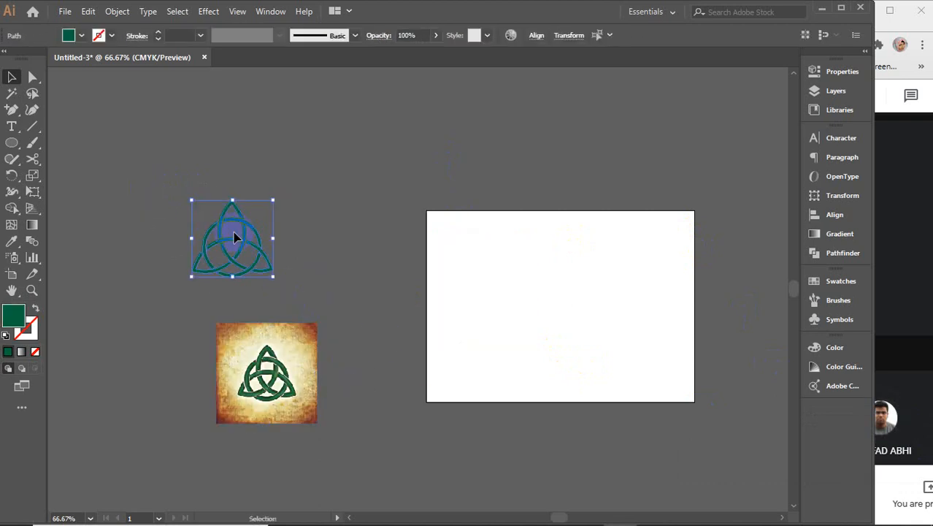
left_click_drag(229, 241, 555, 301)
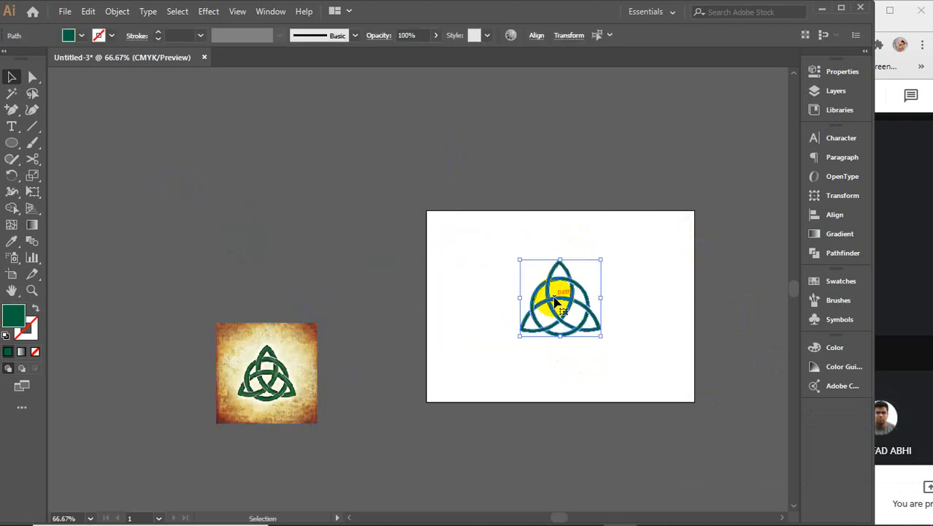
scroll(555, 301, "up", 3)
left_click(354, 293)
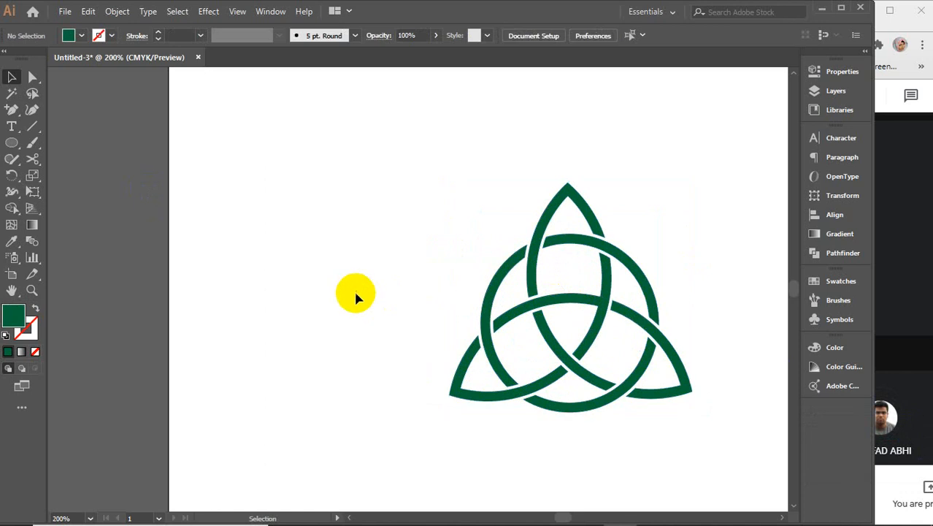
left_click_drag(394, 366, 357, 323)
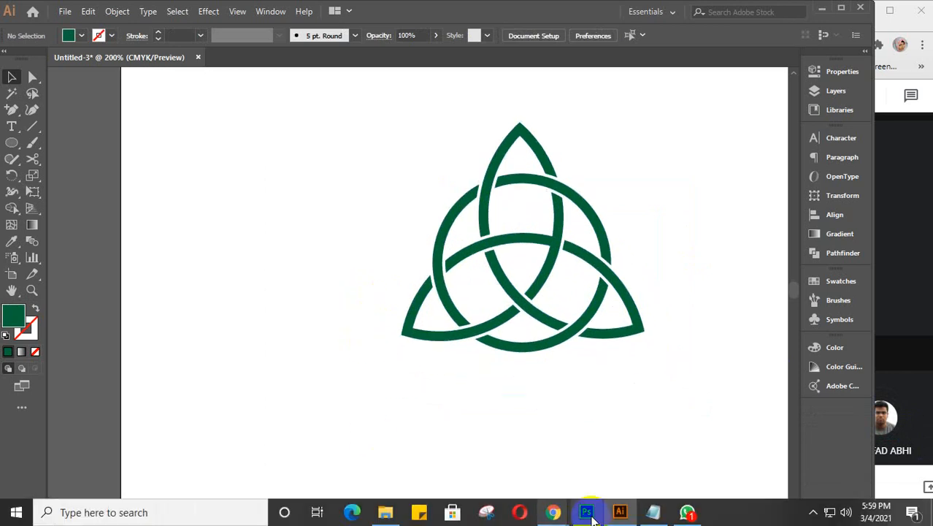
Switch to WhatsApp, close the knot picture preview and copy the coffee cup picture from the group chat
left_click(690, 514)
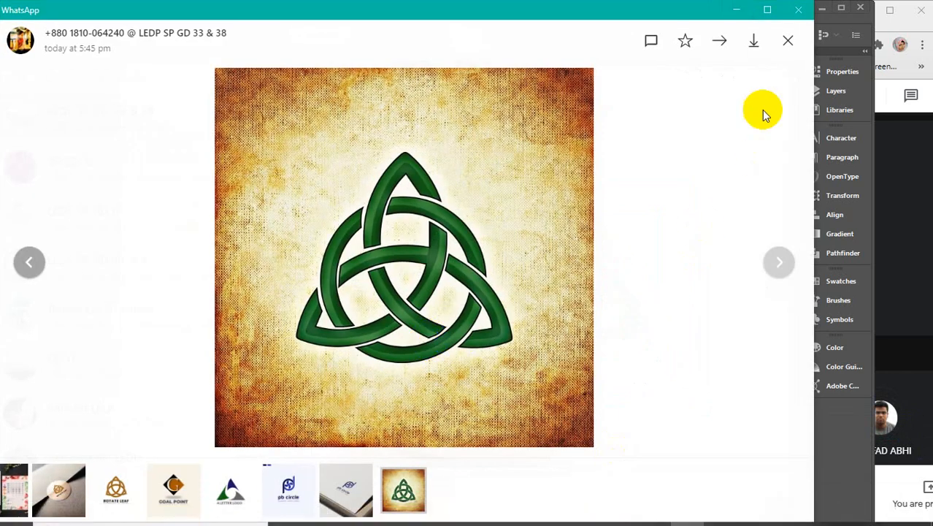
left_click(787, 45)
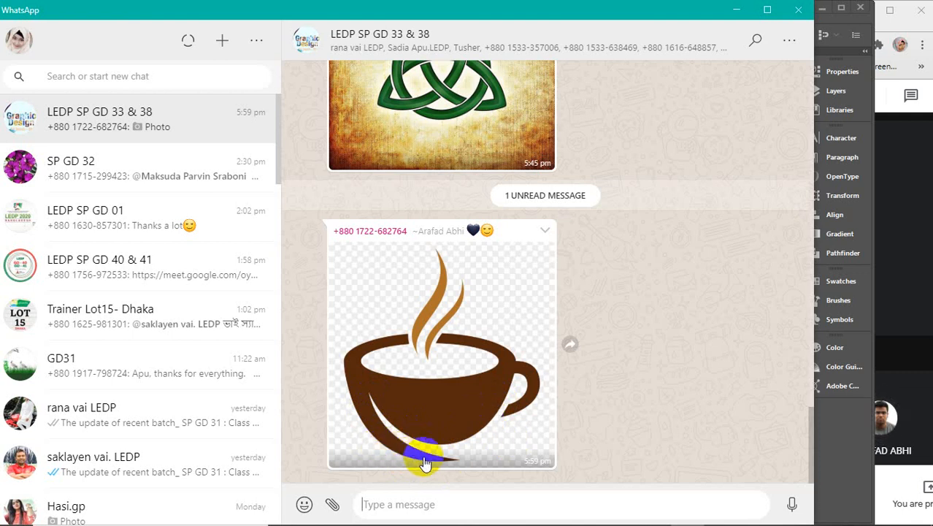
right_click(403, 399)
left_click(431, 407)
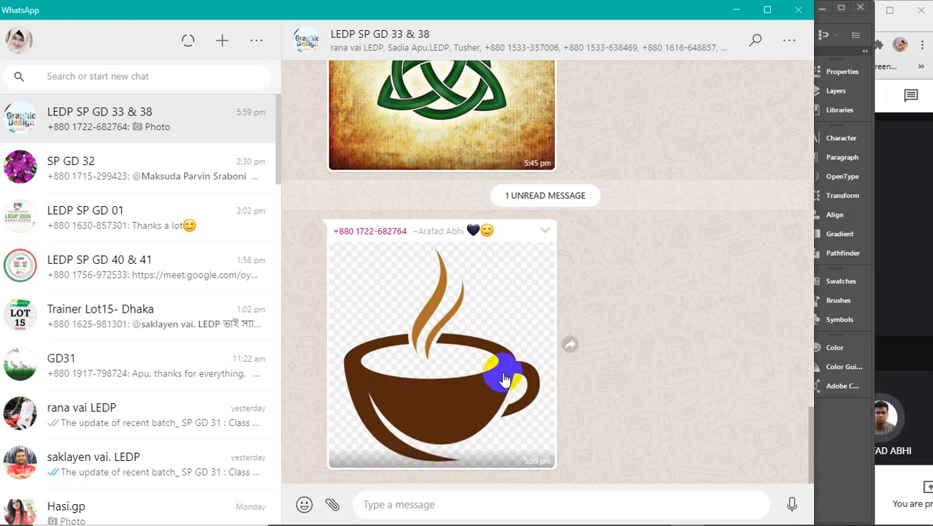
Return to Illustrator, paste the coffee cup picture on the empty canvas beside the artboard and deselect it
left_click(736, 10)
scroll(562, 344, "down", 3)
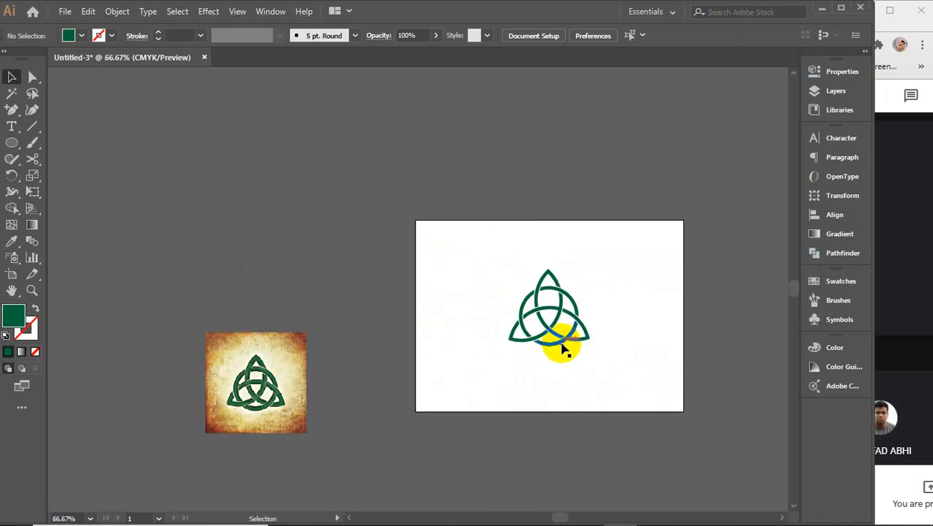
left_click_drag(566, 344, 131, 204)
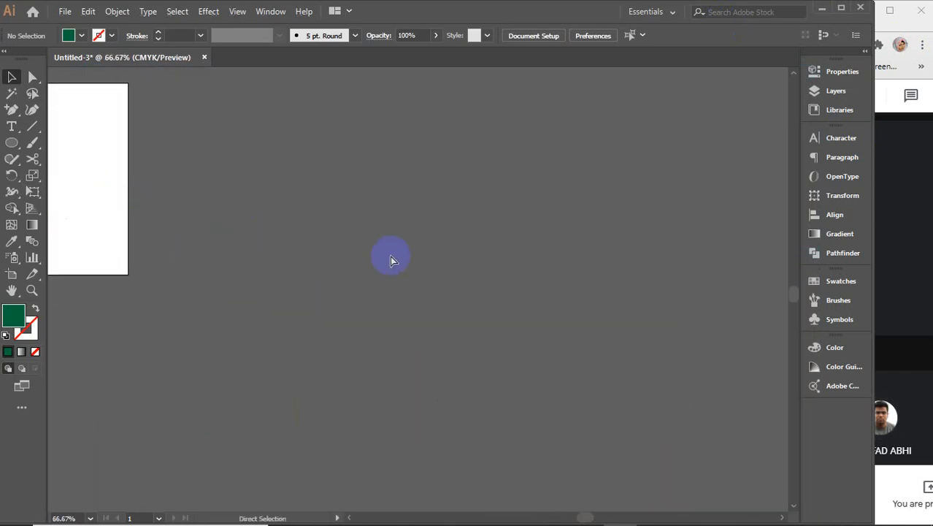
key("ctrl+v")
left_click_drag(442, 384, 454, 357)
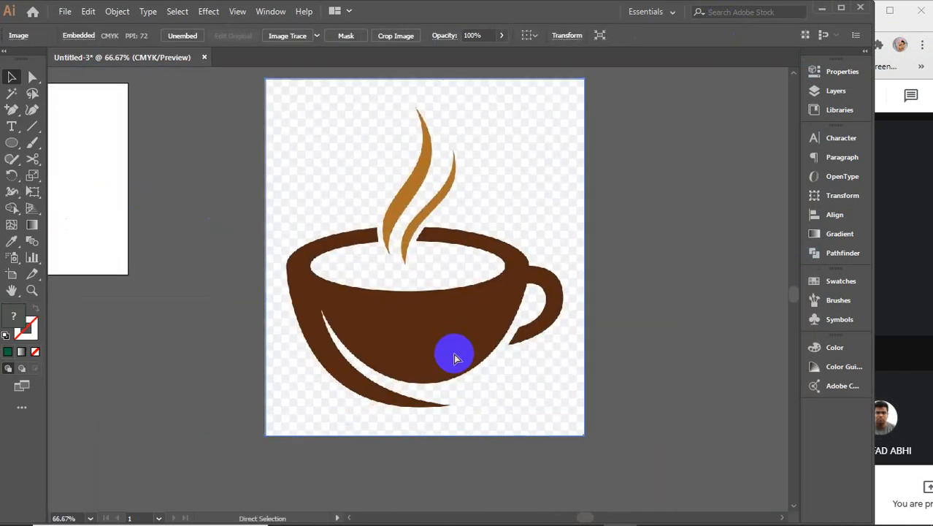
key("ctrl+shift+a")
left_click_drag(500, 379, 396, 360)
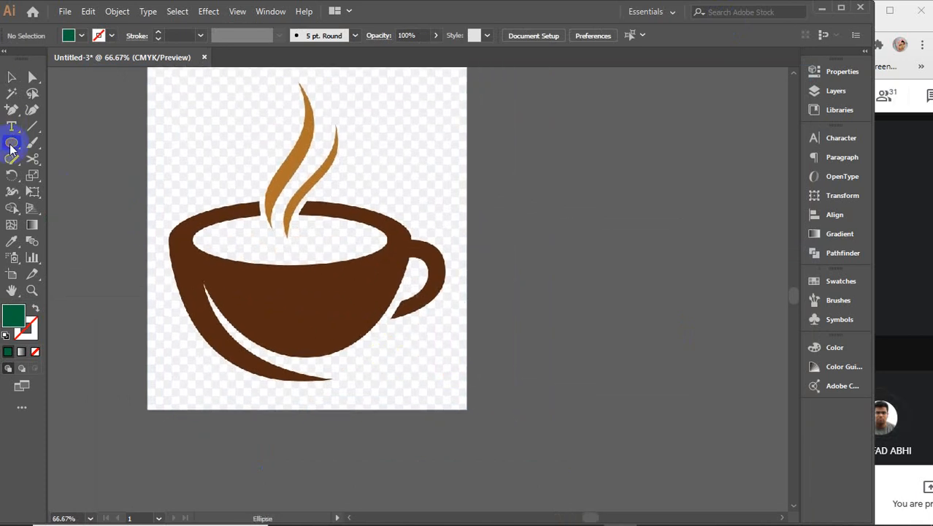
left_click_drag(511, 152, 672, 411)
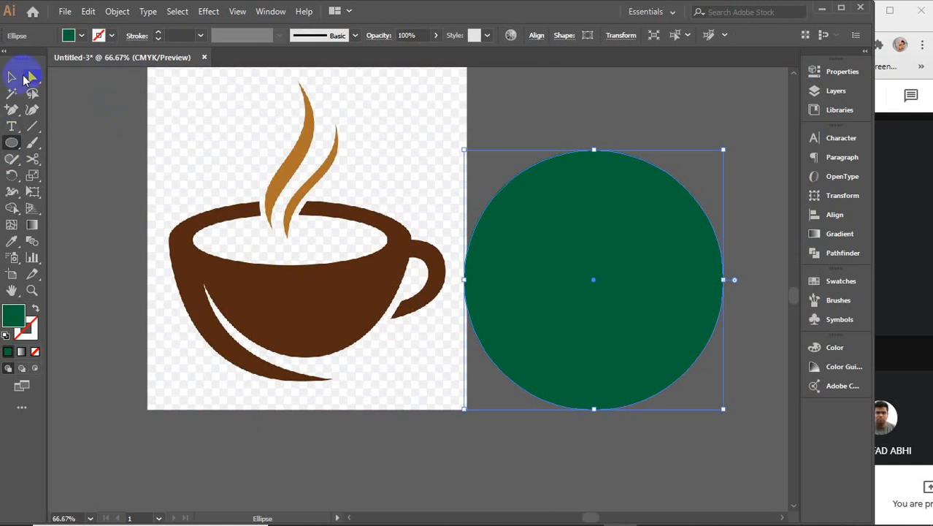
left_click(12, 77)
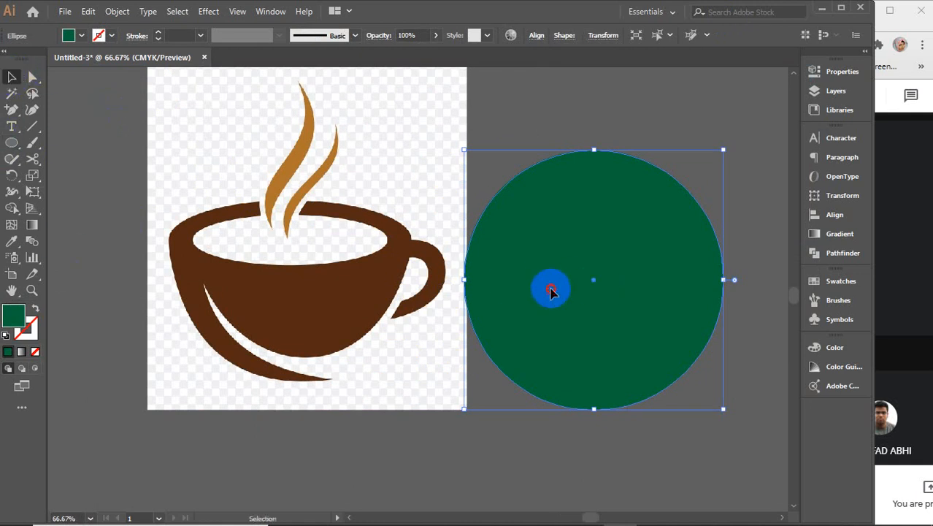
left_click_drag(553, 290, 565, 293)
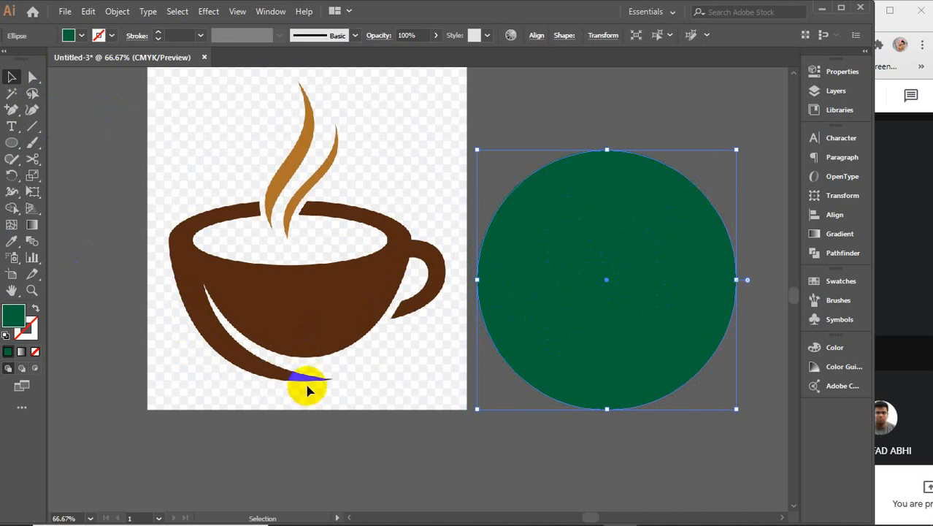
left_click_drag(626, 284, 616, 282)
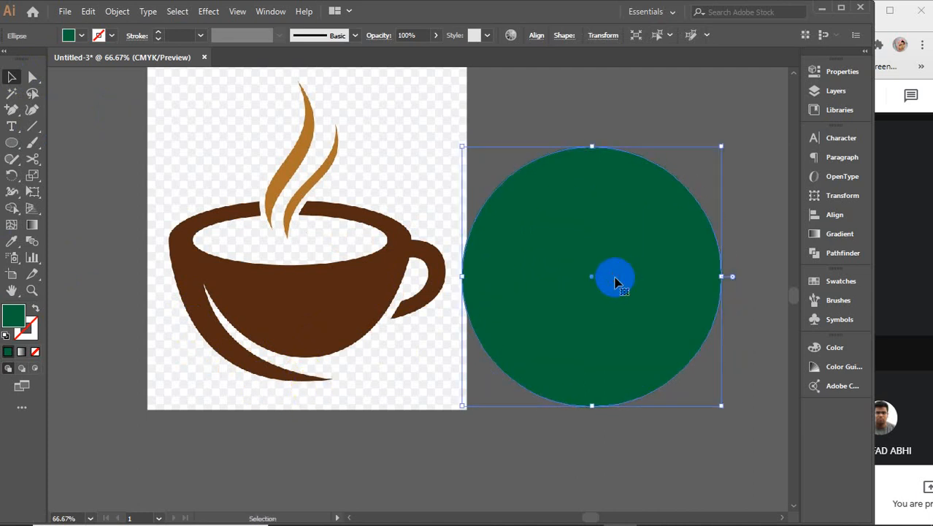
key("Delete")
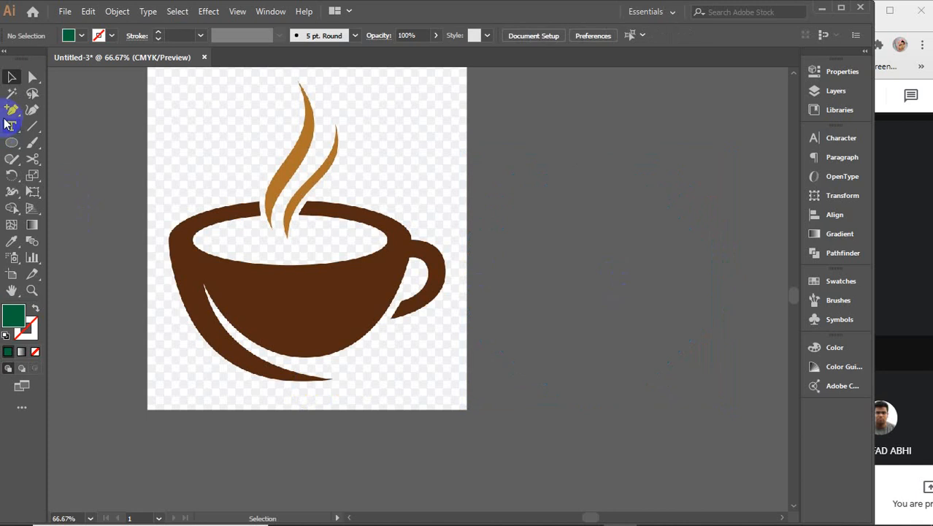
Draw a two-point curved path beside the coffee cup with the Pen tool and remove its fill
left_click_drag(11, 111, 63, 108)
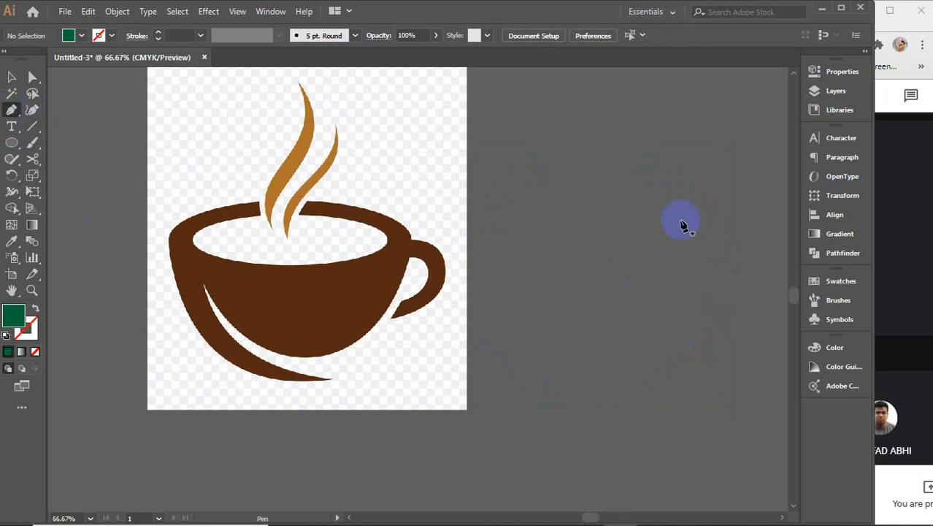
left_click(680, 220)
left_click_drag(620, 343, 546, 367)
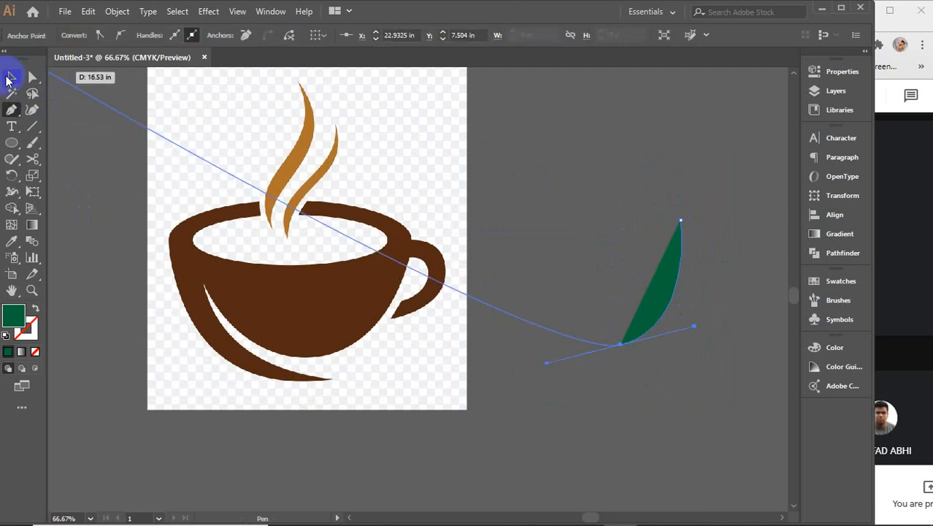
left_click(11, 76)
left_click(34, 351)
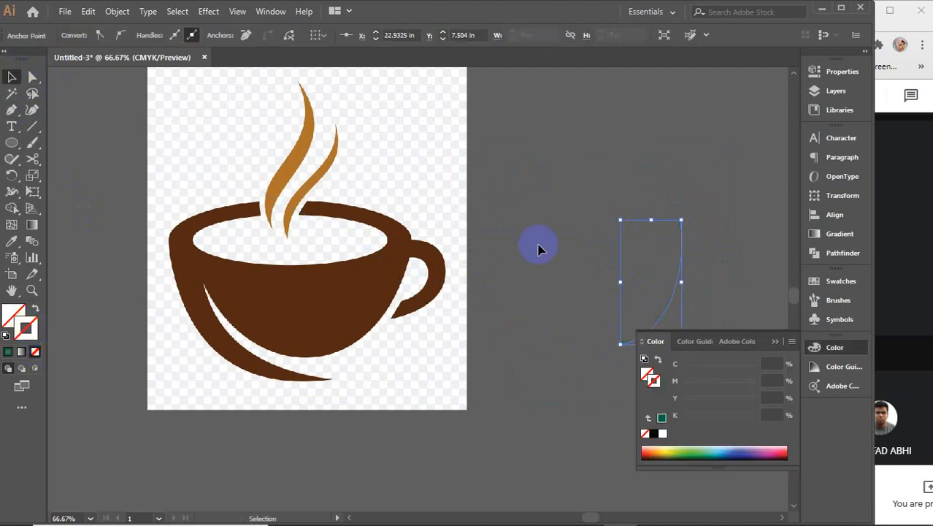
left_click(776, 341)
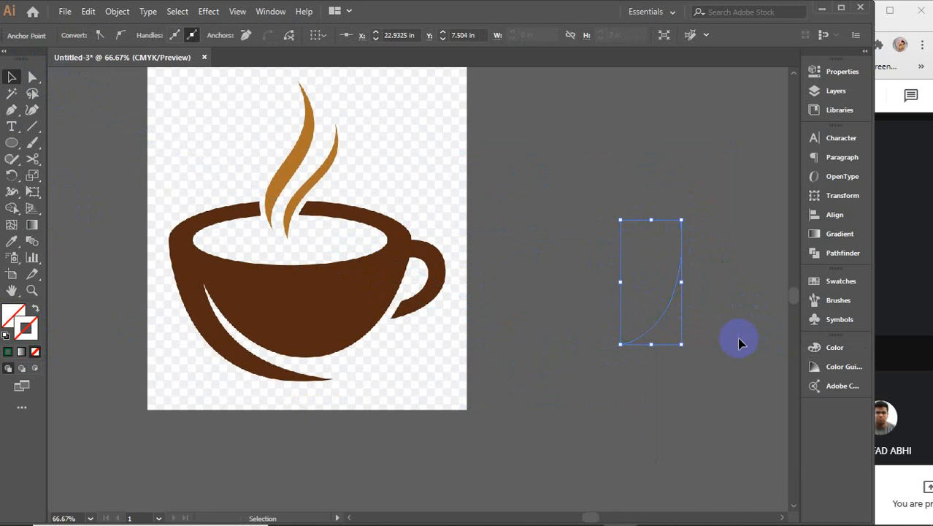
key("a")
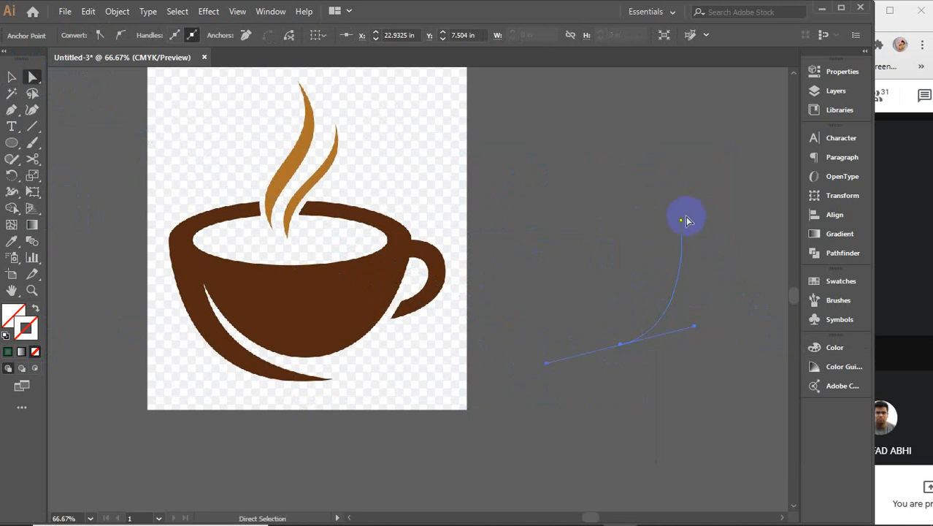
Move the curved path's upper end point outward and apply a 360° 3D Revolve effect from the left edge with preview on
left_click_drag(686, 219, 710, 223)
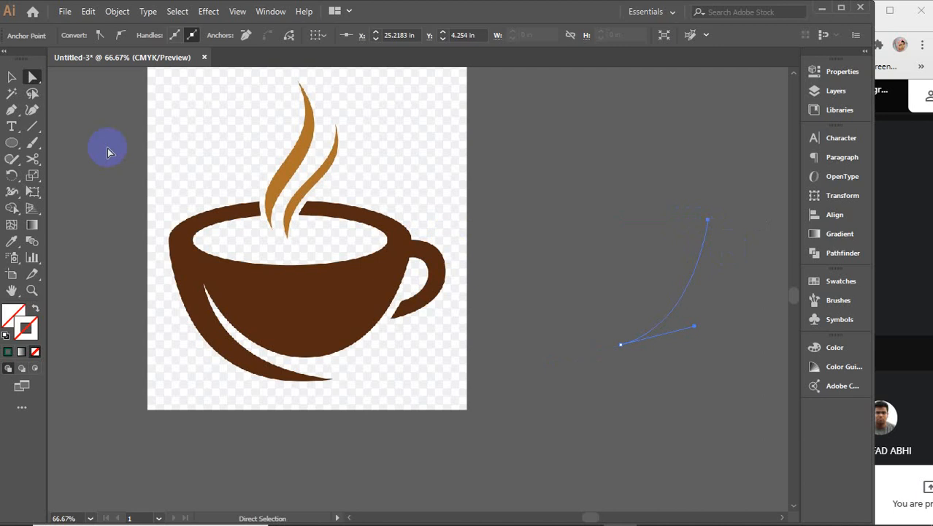
left_click(11, 77)
left_click(208, 11)
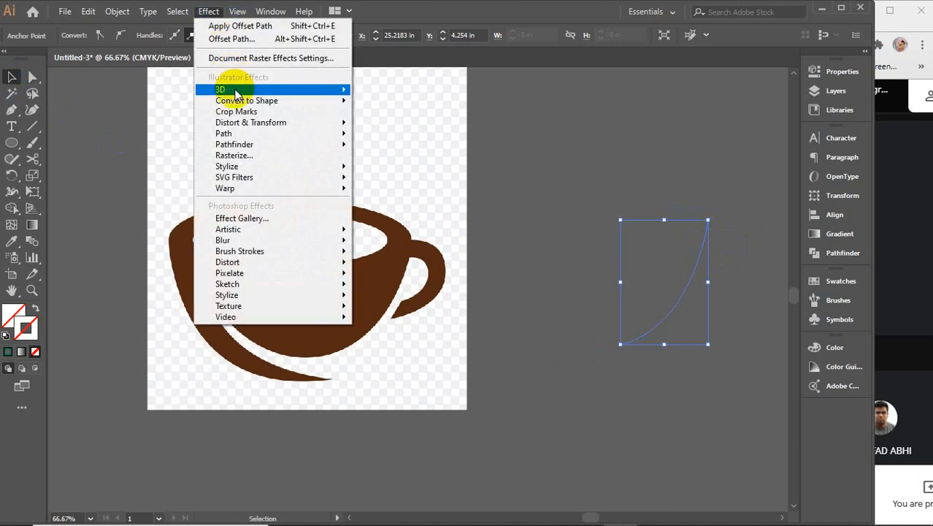
mouse_move(305, 102)
left_click(389, 106)
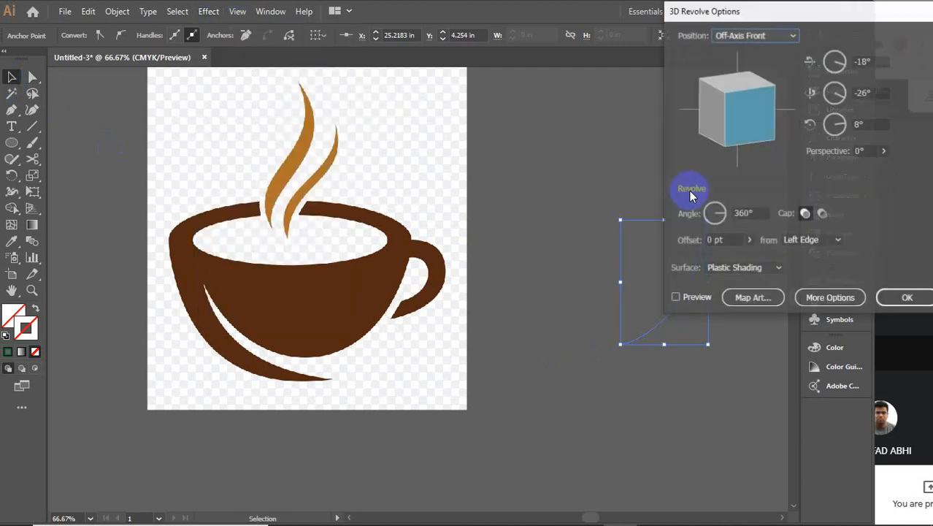
left_click(692, 299)
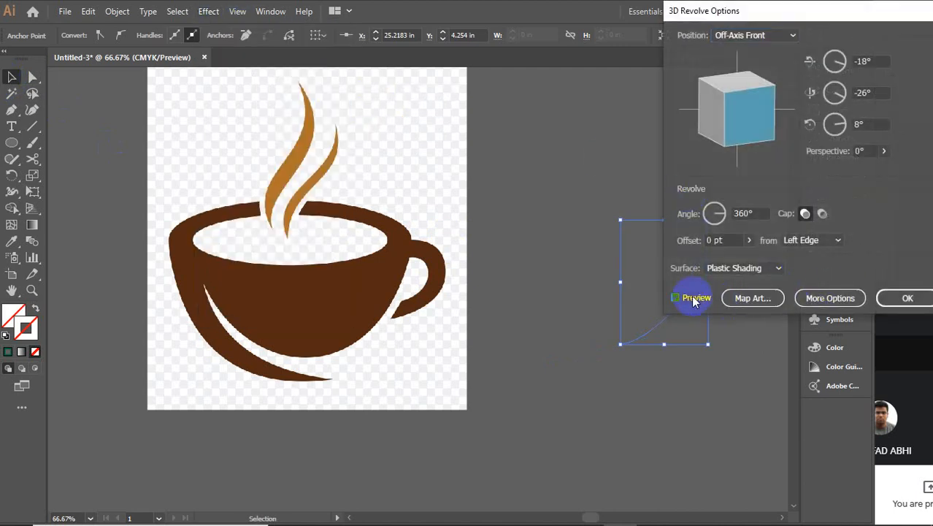
left_click(913, 298)
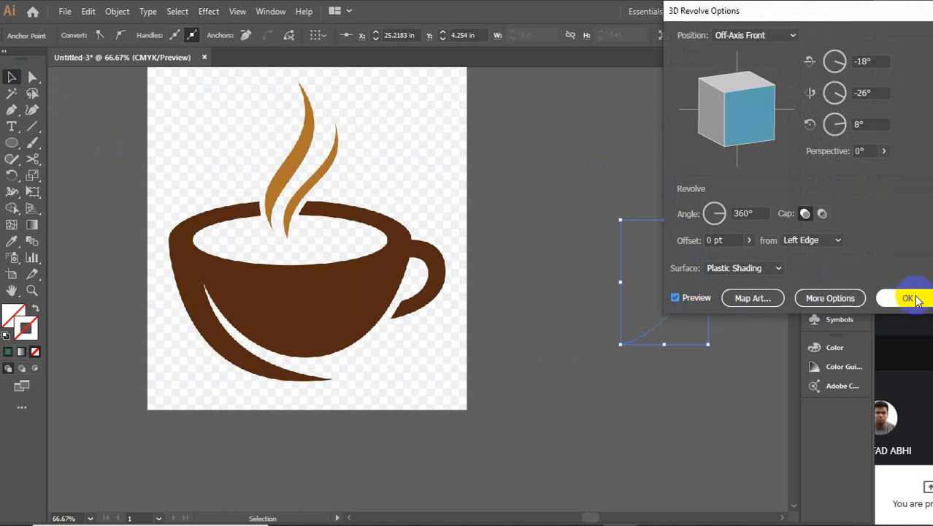
Apply the dark green colour to the revolved path's stroke and move the bowl next to the coffee cup picture
left_click(9, 352)
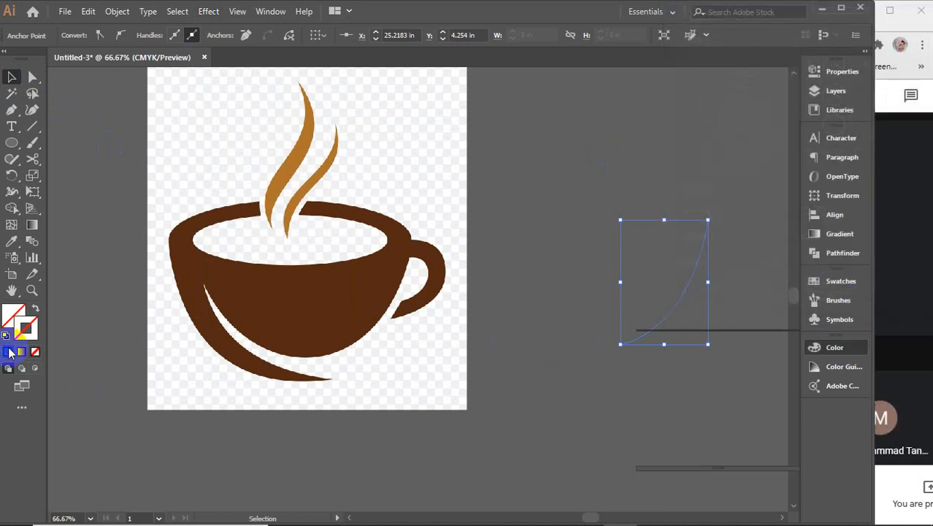
left_click(776, 343)
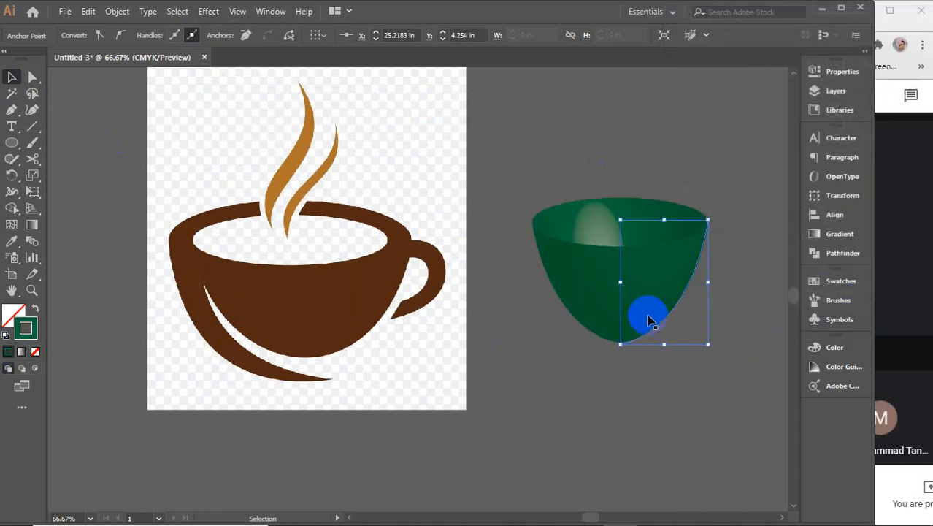
left_click_drag(645, 312, 577, 329)
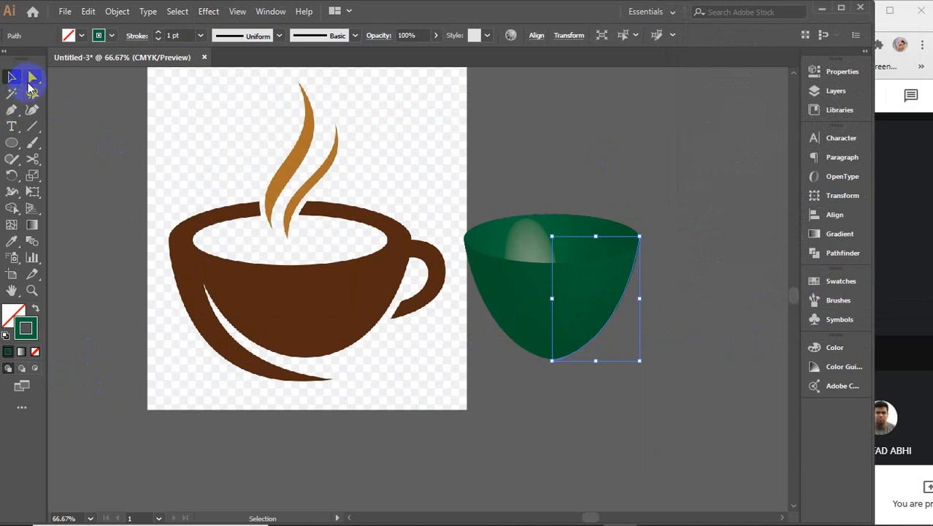
Reshape the bowl's profile by widening its rim point and pulling the base handle horizontal for a rounder bottom
left_click(30, 81)
left_click(538, 254)
left_click(640, 237)
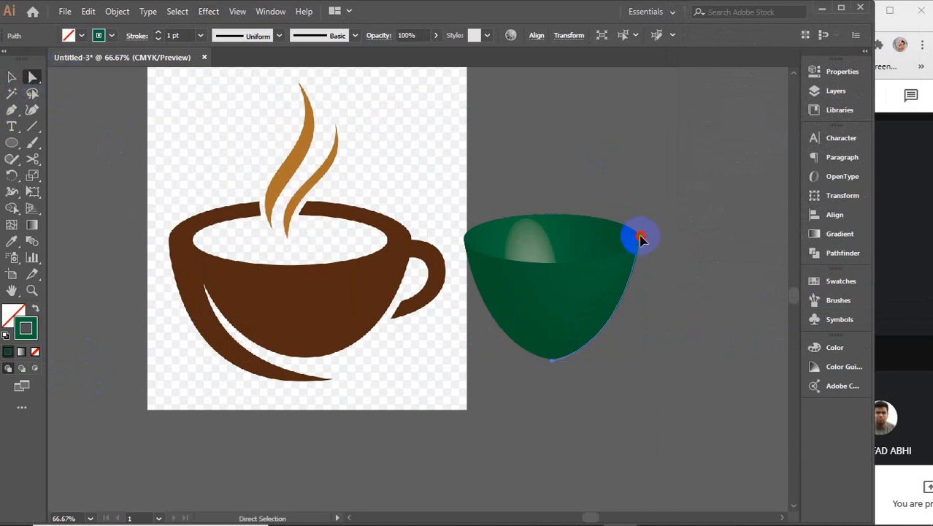
left_click_drag(640, 237, 683, 263)
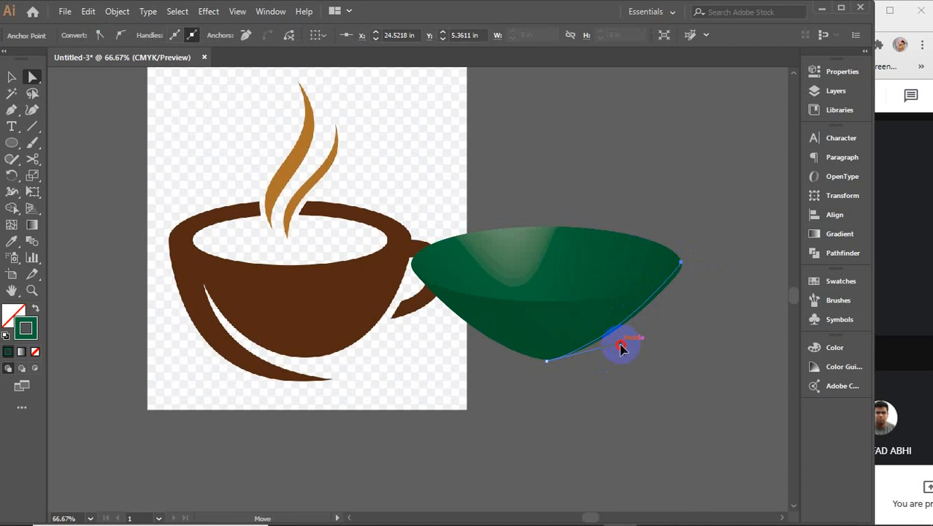
left_click_drag(644, 362, 645, 360)
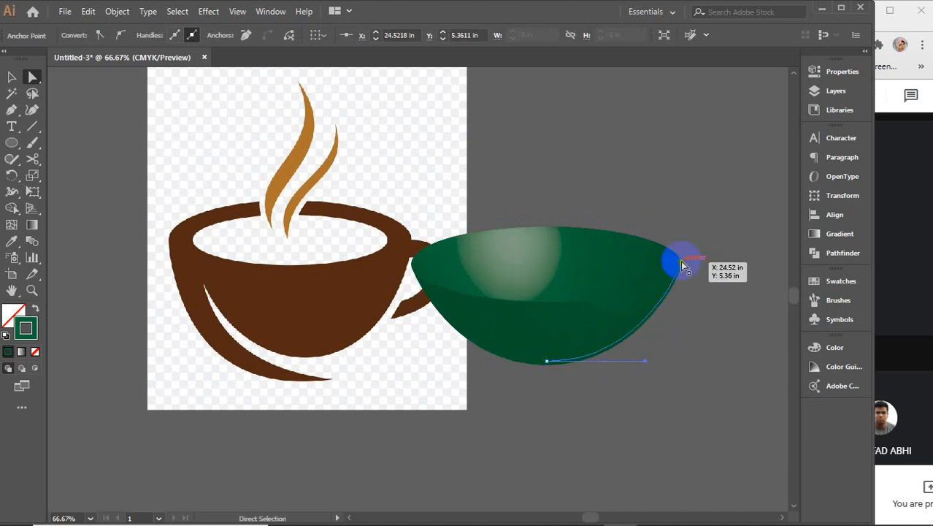
left_click_drag(680, 260, 660, 259)
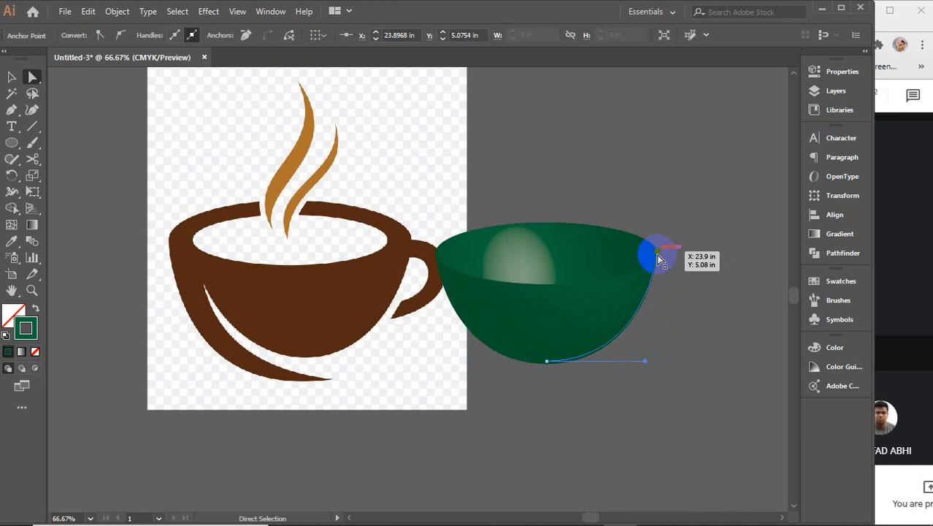
left_click_drag(659, 259, 657, 252)
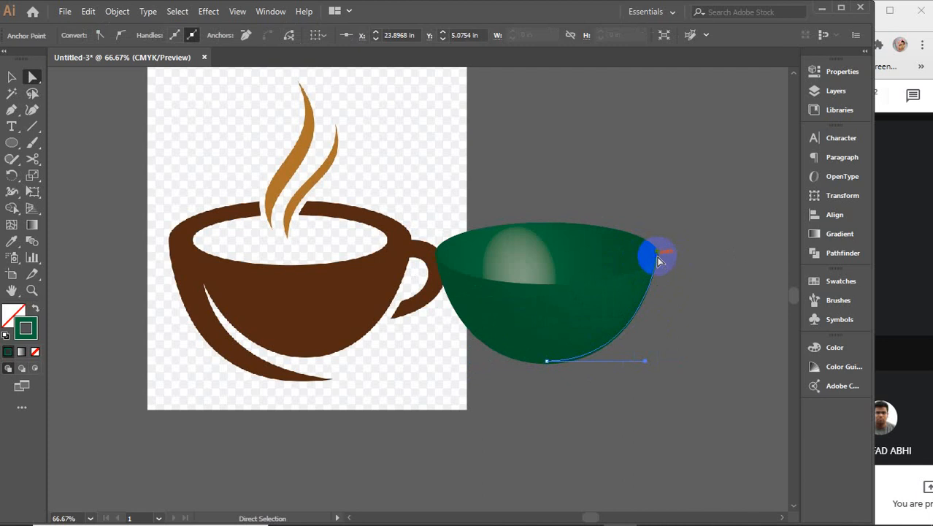
Move the green bowl clear of the coffee cup picture and expand its appearance into editable shapes
left_click(12, 77)
left_click_drag(593, 315, 640, 306)
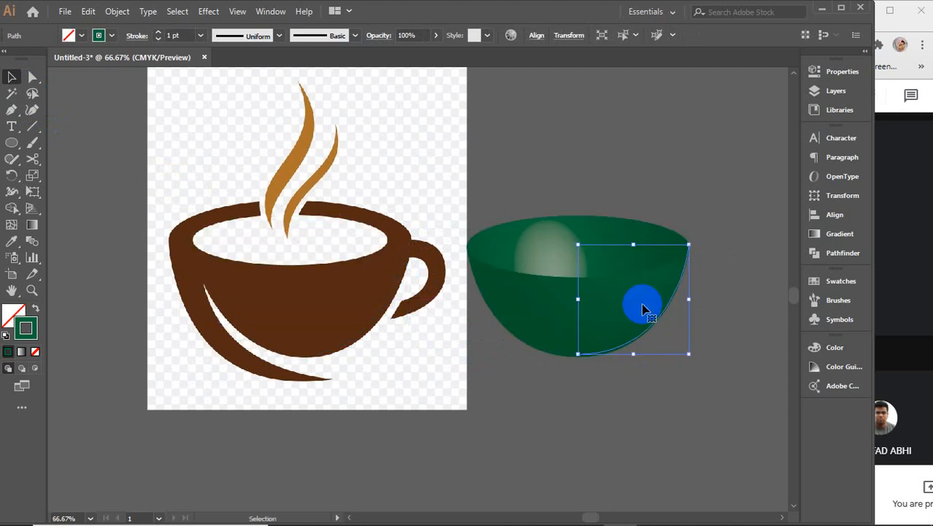
left_click(117, 11)
left_click(191, 184)
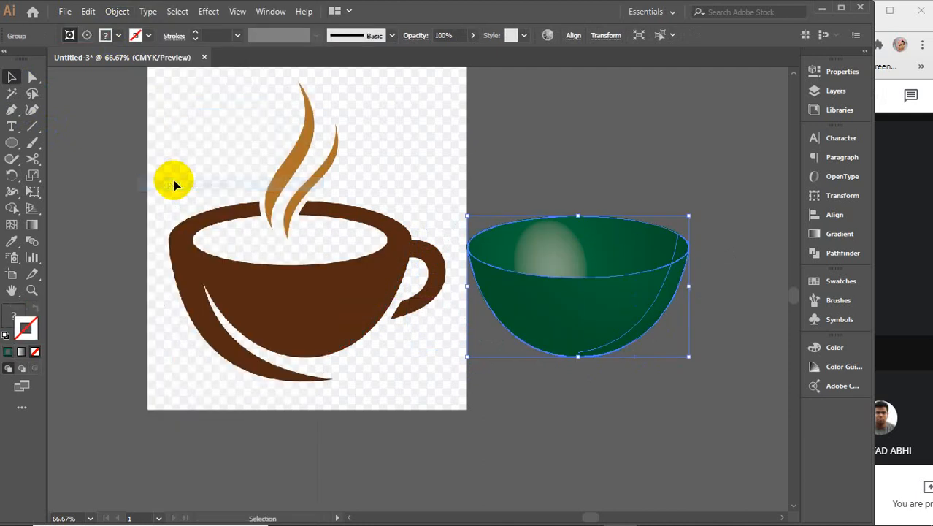
left_click(117, 11)
left_click(176, 169)
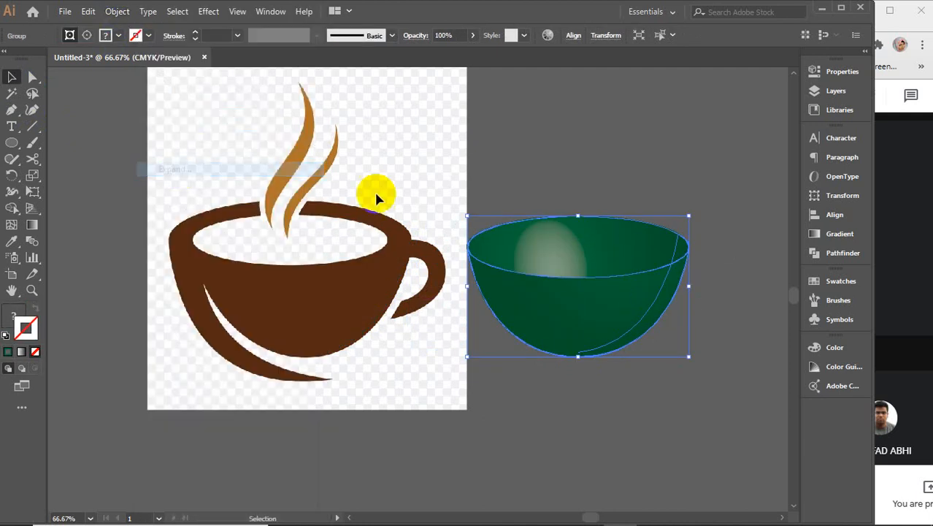
Ungroup the expanded bowl twice
right_click(605, 260)
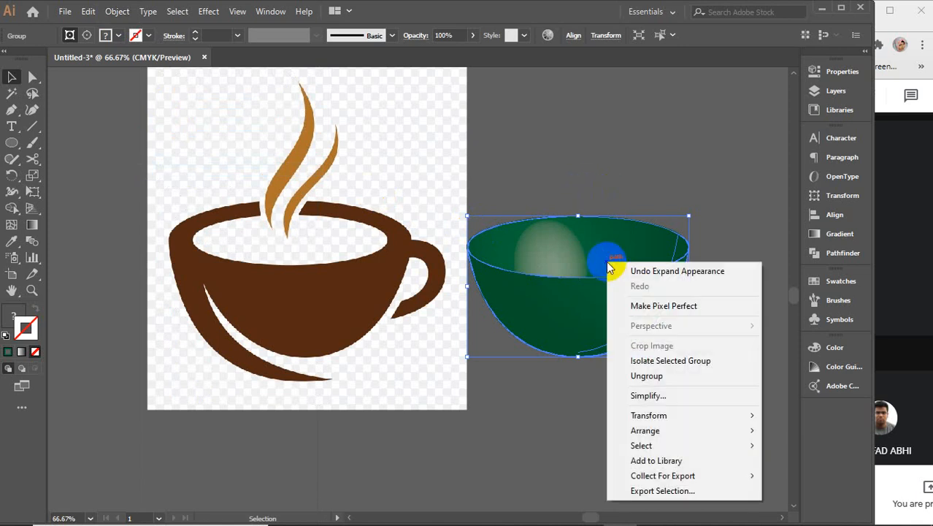
left_click(638, 376)
left_click(567, 141)
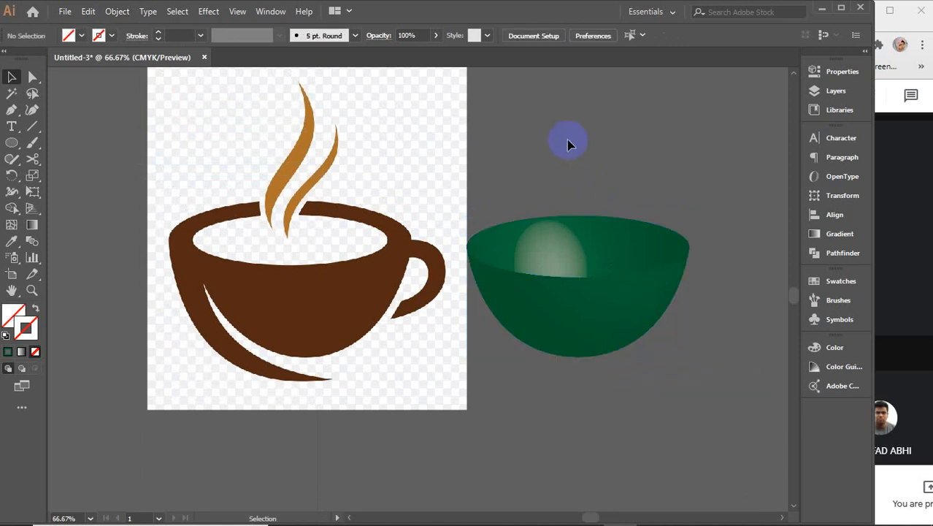
left_click(615, 251)
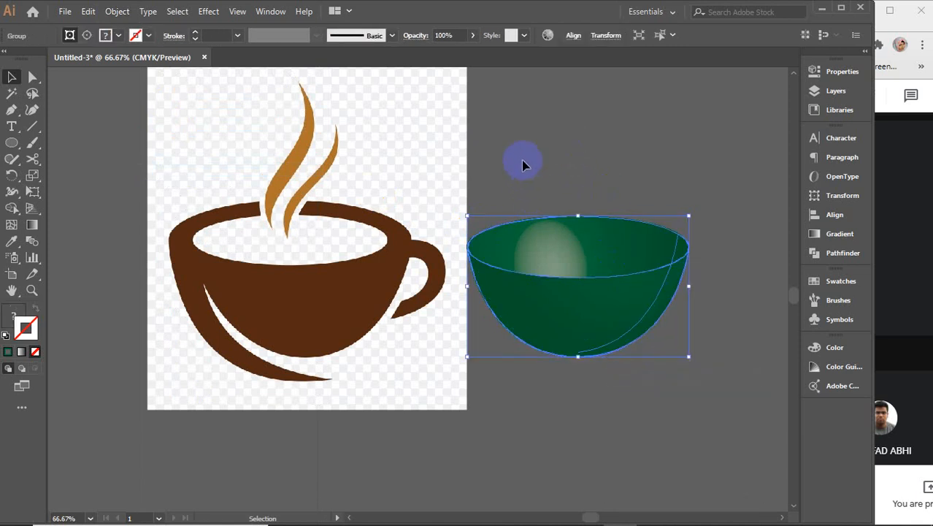
right_click(563, 296)
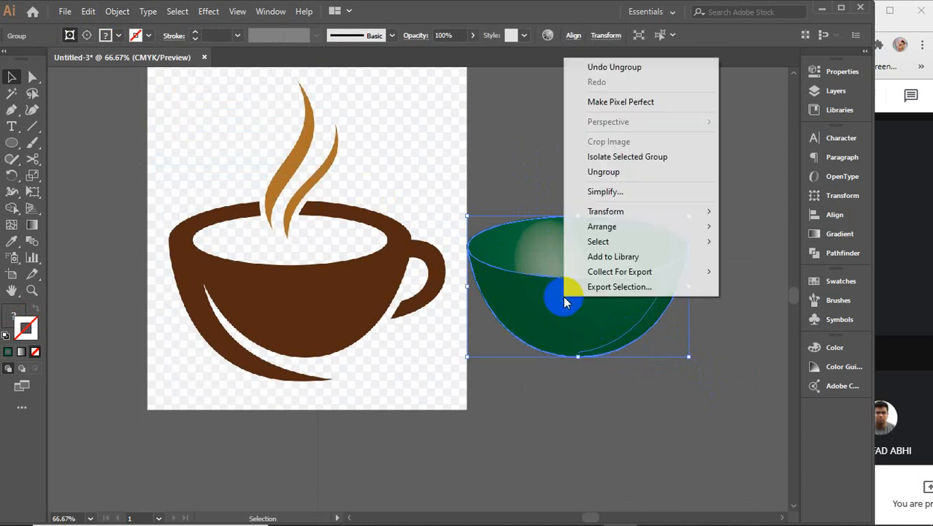
left_click(611, 172)
Release the clipping masks on all the bowl's pieces and deselect them
right_click(567, 255)
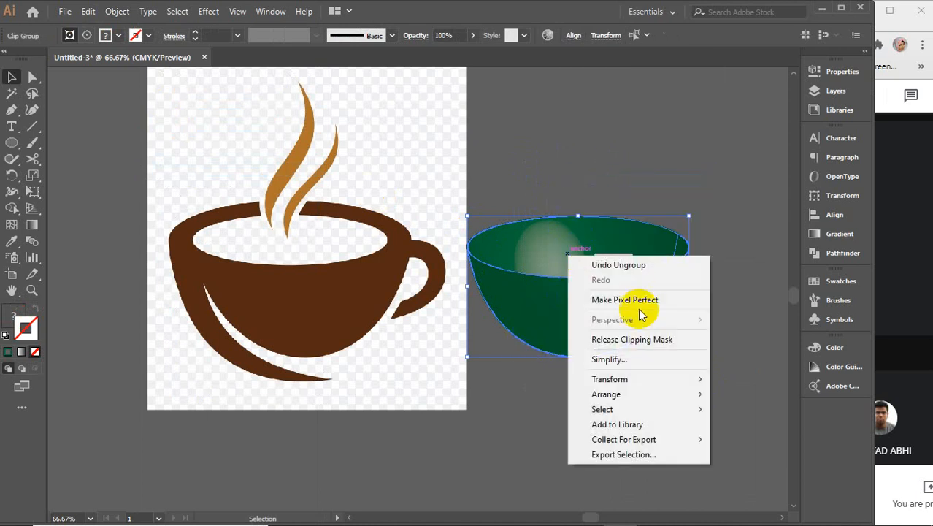
left_click_drag(549, 168, 685, 419)
right_click(615, 299)
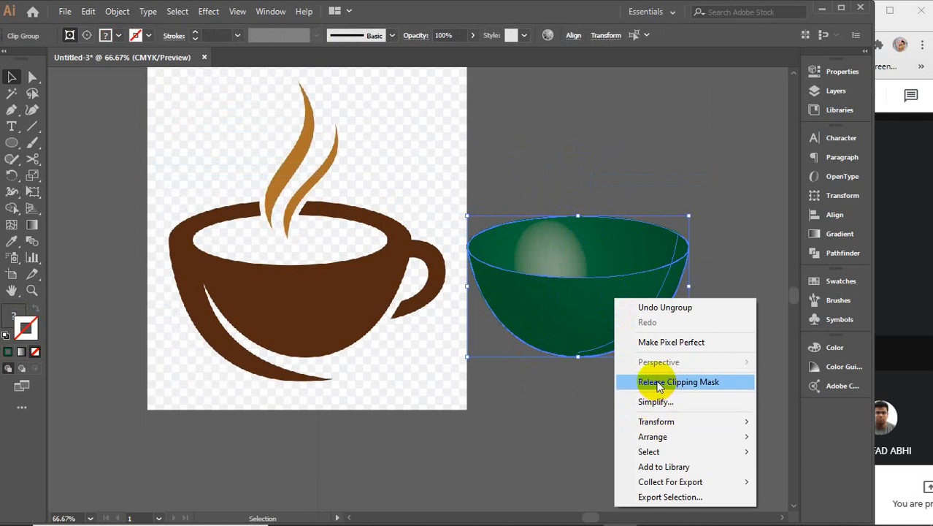
left_click(650, 382)
left_click(587, 162)
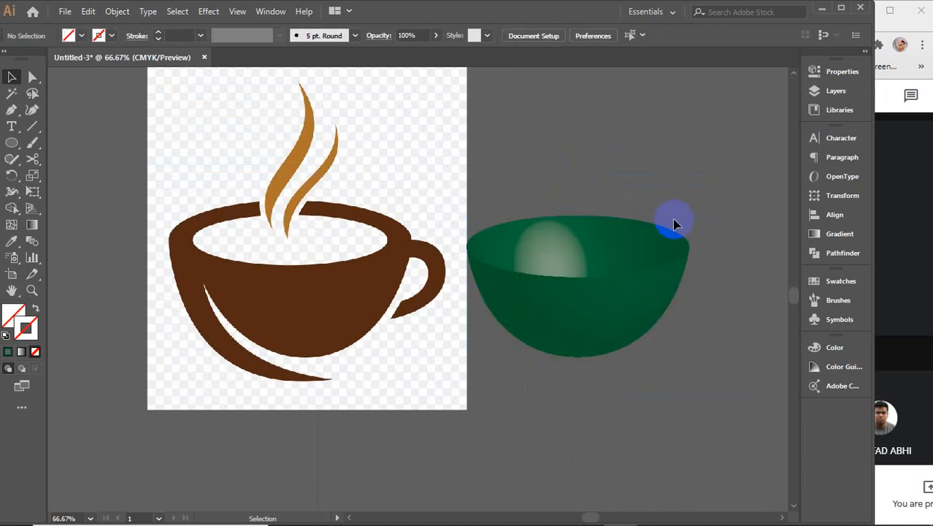
Select all the bowl's pieces and try to erase its inner surface with the Shape Builder tool
left_click_drag(503, 195, 698, 391)
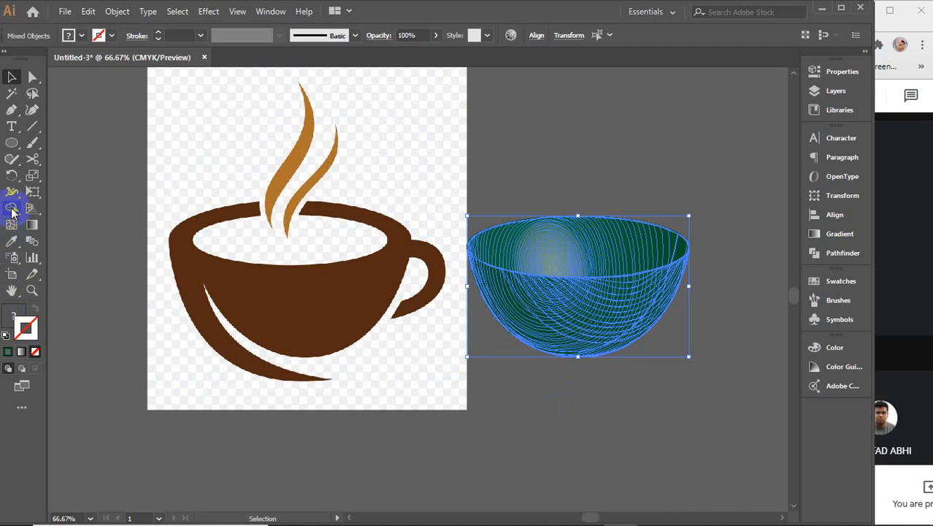
left_click(11, 209)
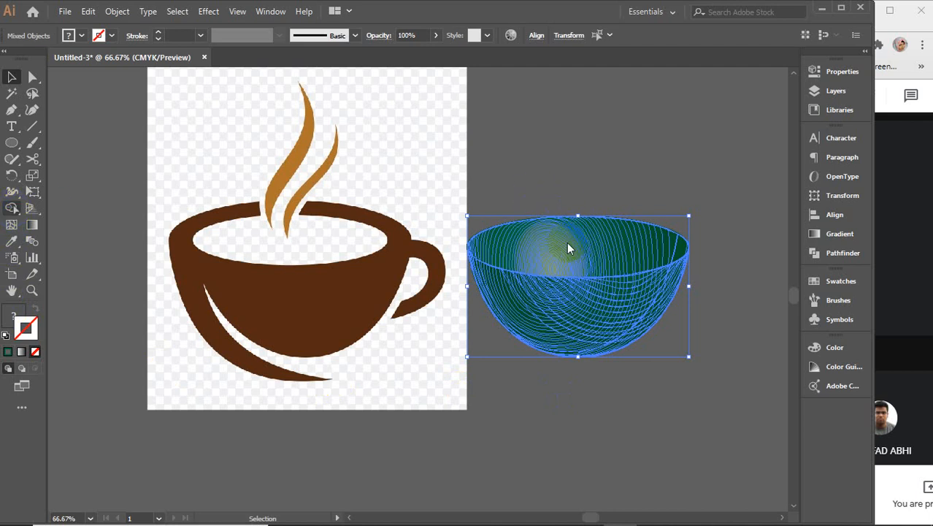
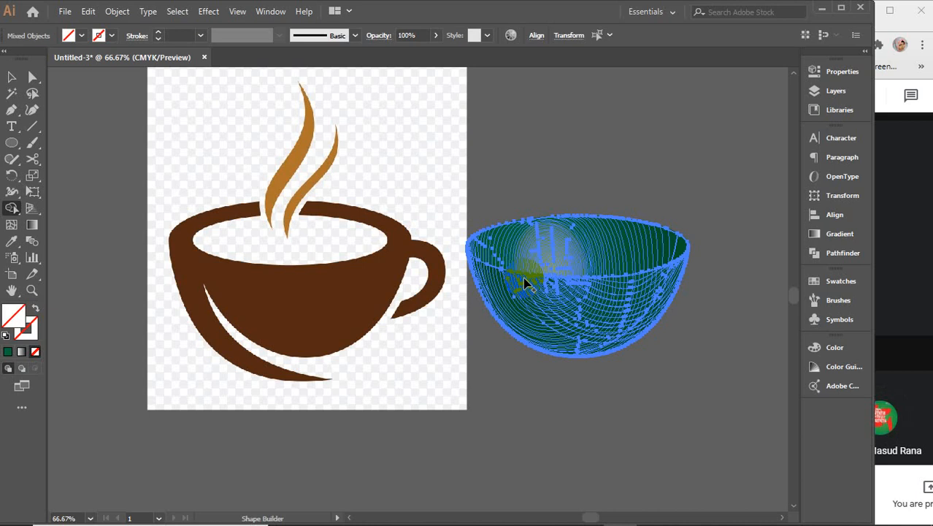
mouse_move(686, 210)
left_mouse_down()
mouse_move(631, 244)
mouse_move(535, 262)
mouse_move(478, 247)
mouse_move(486, 234)
mouse_move(652, 217)
mouse_move(679, 225)
mouse_move(681, 237)
left_mouse_up()
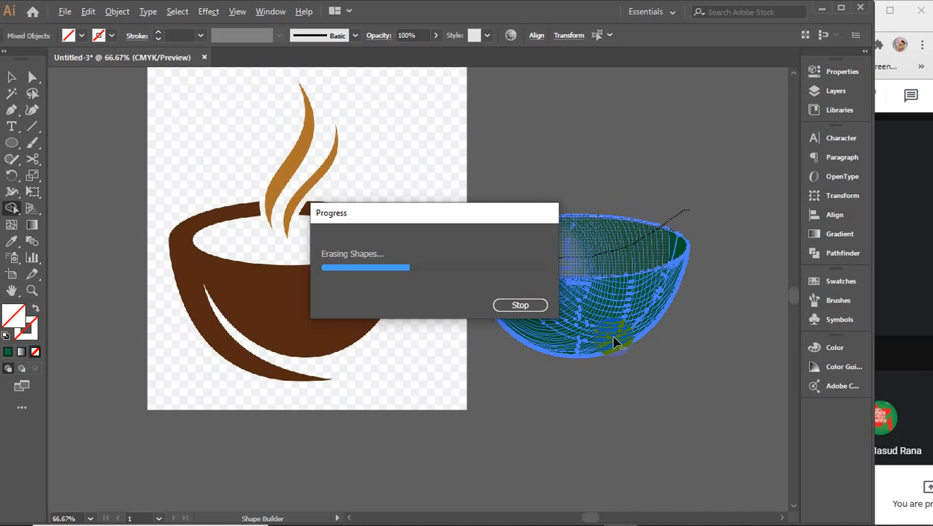
left_click(535, 305)
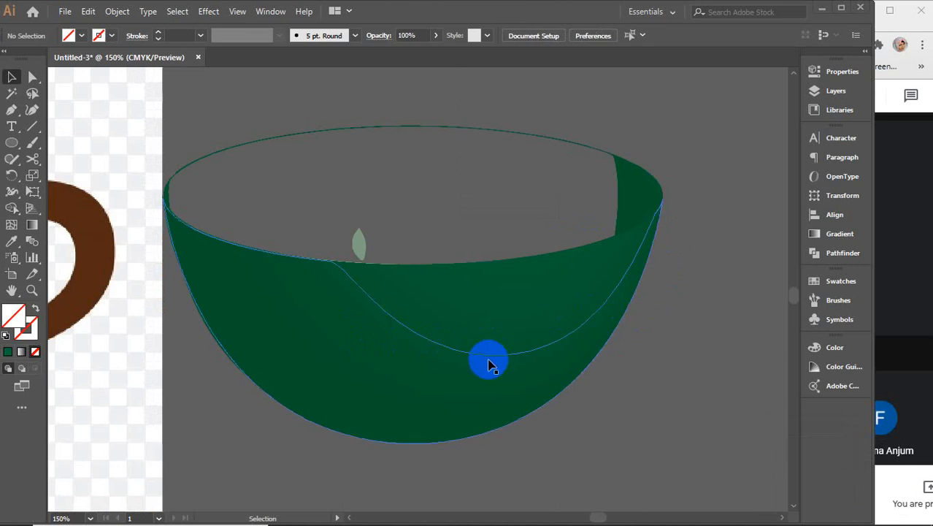
Remove the bowl's front piece and delete all the remaining bowl shapes from the canvas
scroll(488, 359, "down", 2)
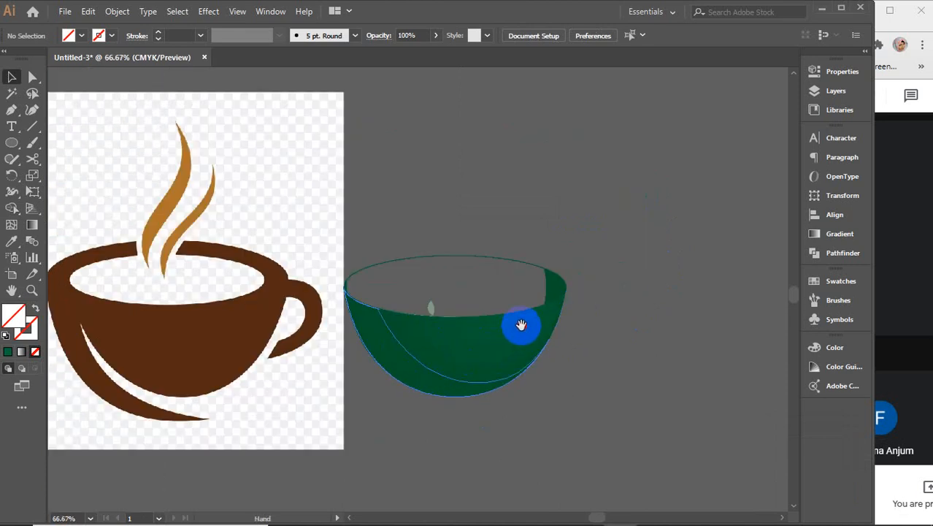
key("space")
key("space")
left_click_drag(464, 349, 492, 337)
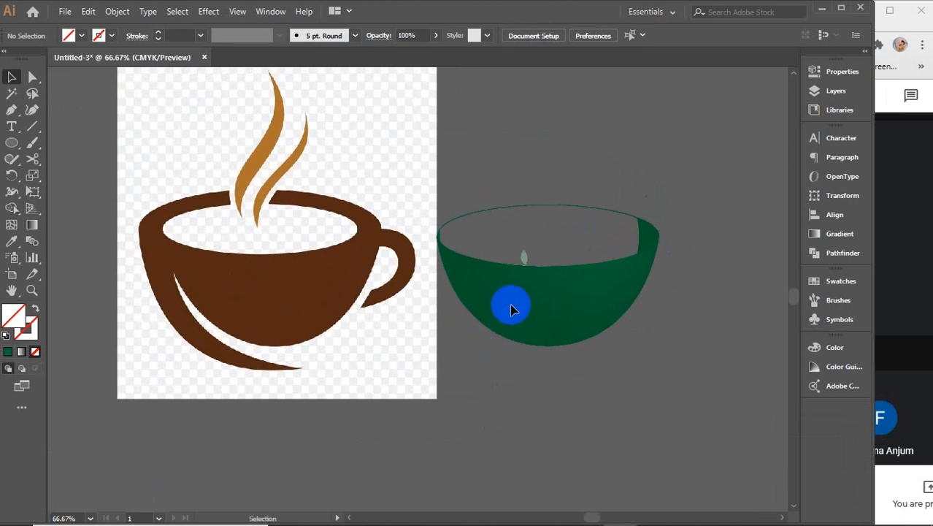
left_click(511, 310)
key("ctrl+shift+a")
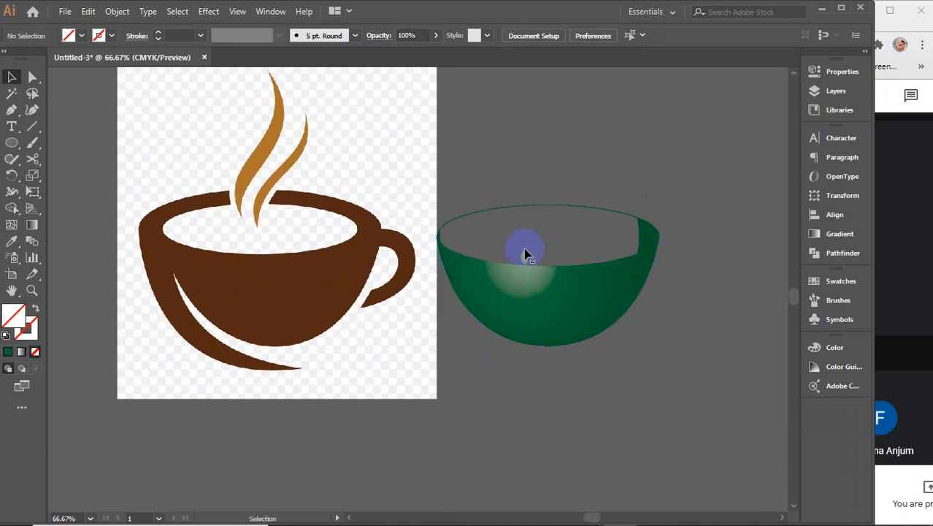
left_click_drag(438, 173, 686, 425)
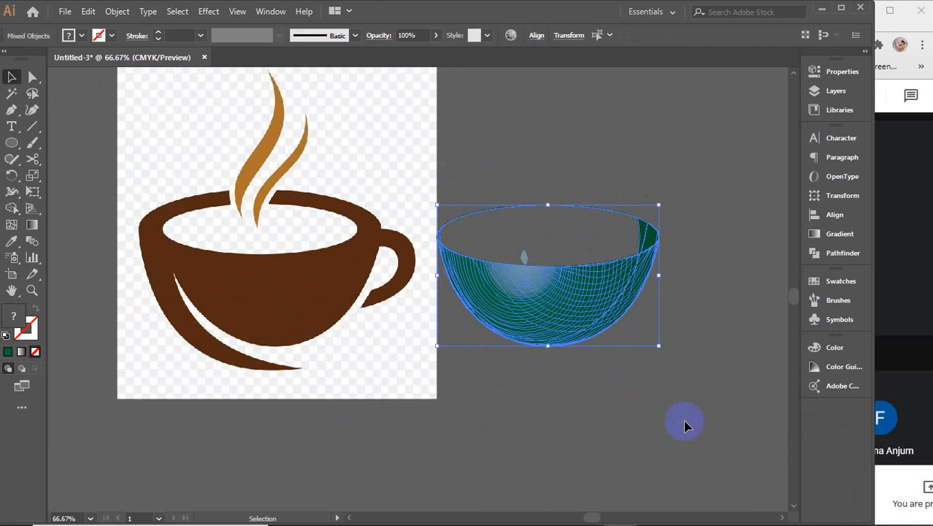
key("Delete")
Draw a circle on the empty canvas beside the coffee cup picture and fill it with dark green
left_click(11, 142)
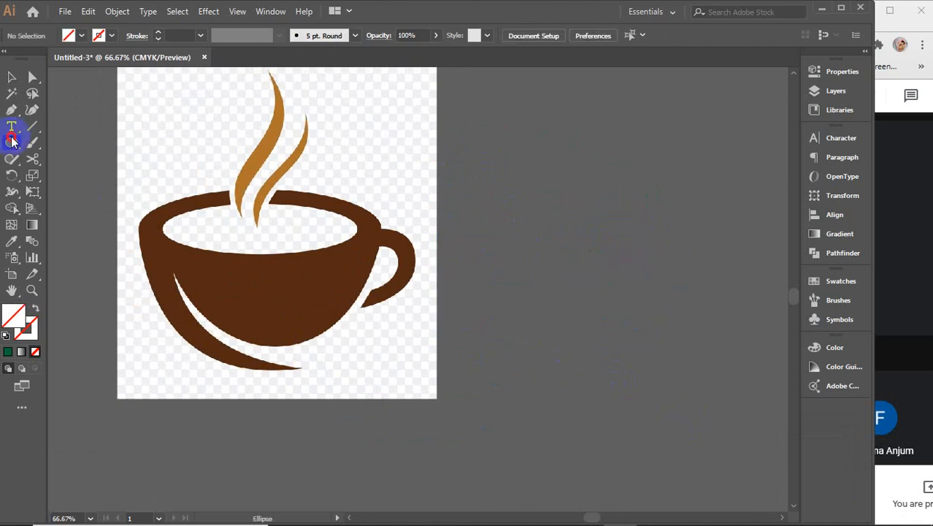
left_click_drag(476, 166, 664, 349)
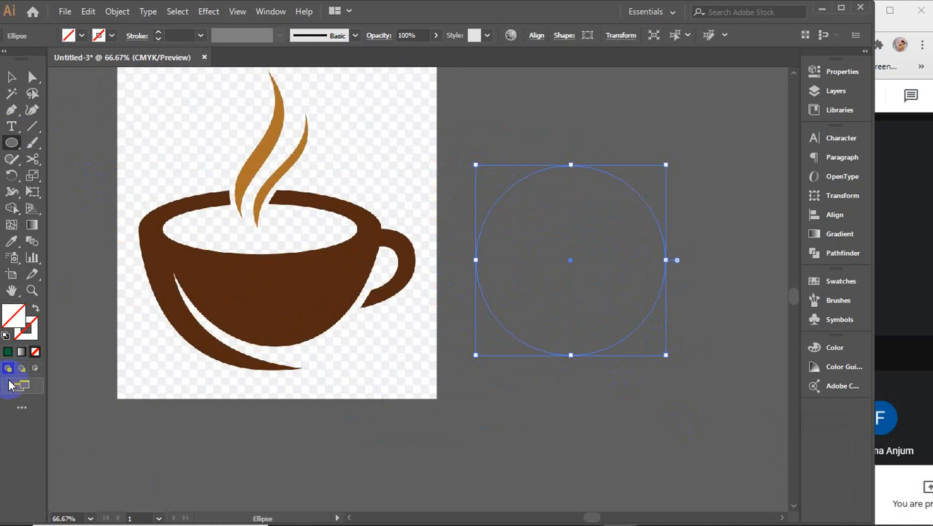
left_click(8, 351)
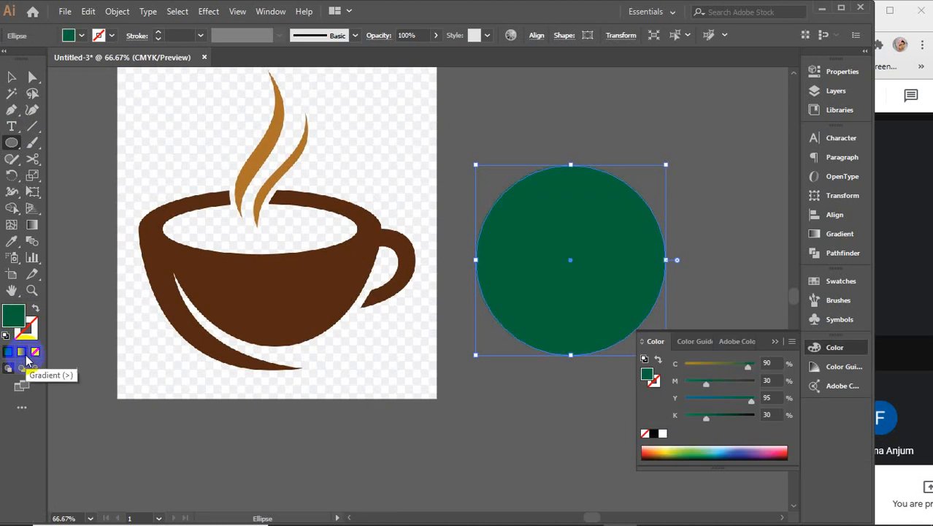
Change the circle's fill to a medium purple picked from the colour spectrum
left_click(35, 351)
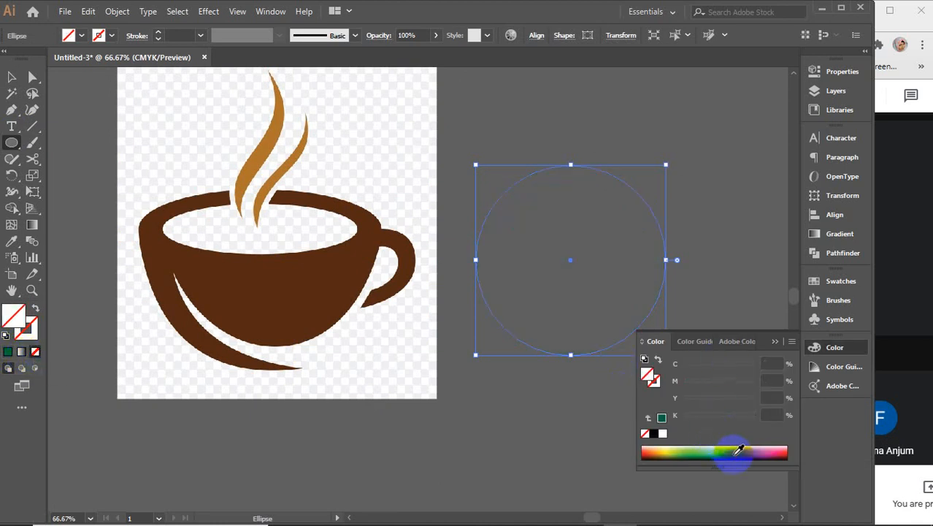
left_click_drag(750, 453, 765, 448)
left_click(775, 341)
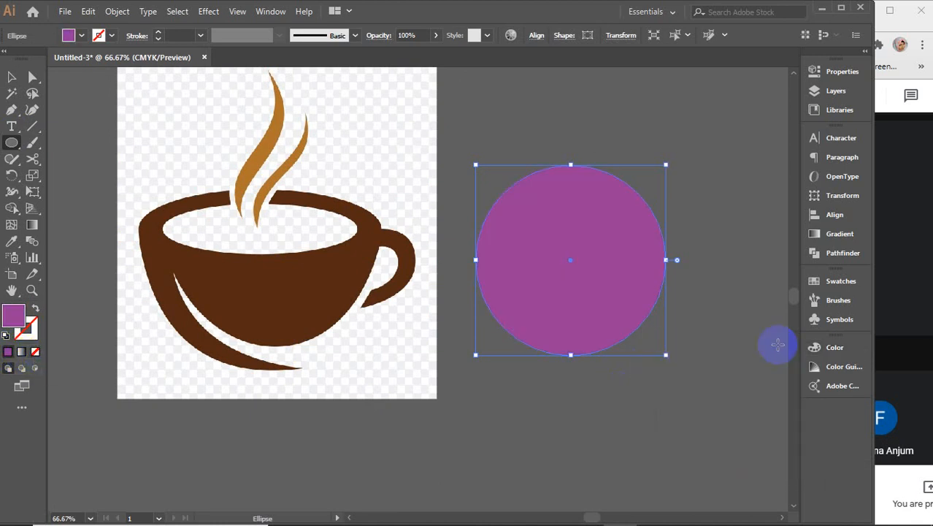
Cut the purple circle at its left and right anchor points with the Scissors tool and delete the upper half
left_click(31, 158)
mouse_move(31, 158)
left_mouse_down()
mouse_move(119, 183)
mouse_move(104, 178)
left_mouse_up()
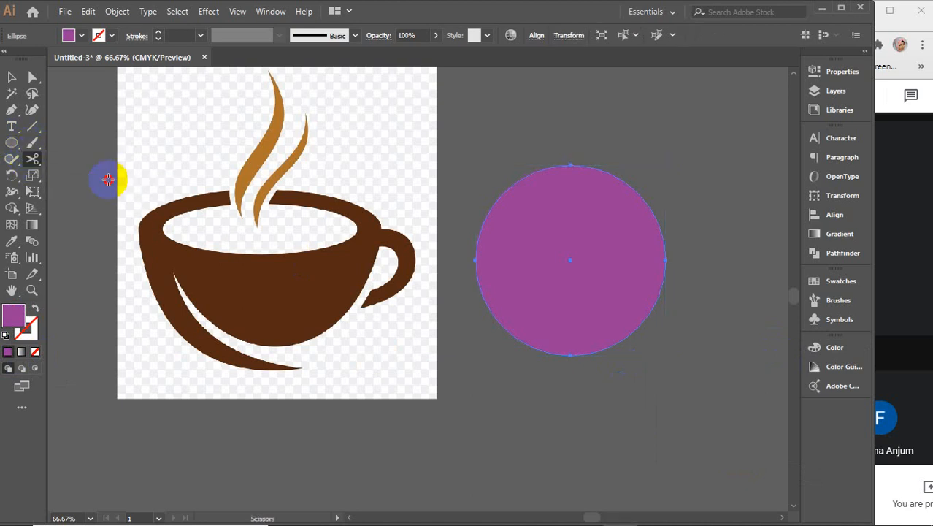
left_click(477, 260)
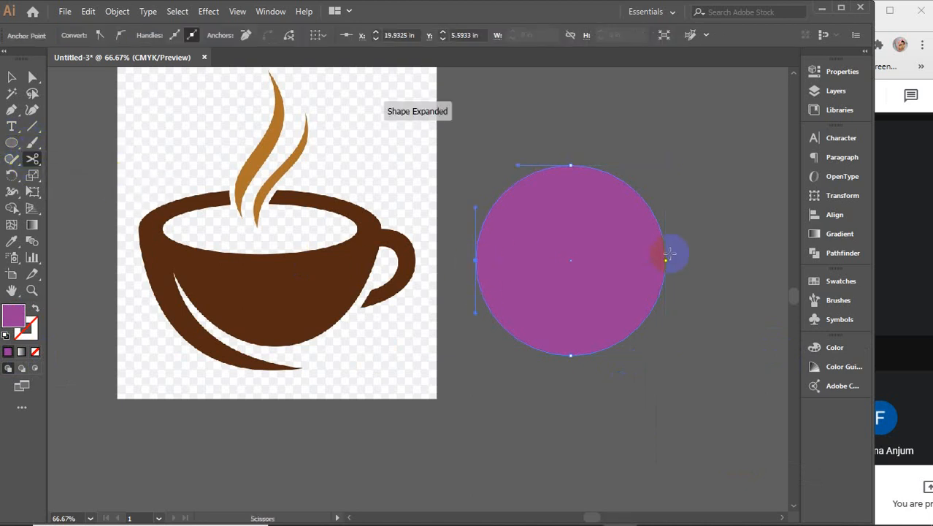
left_click(665, 260)
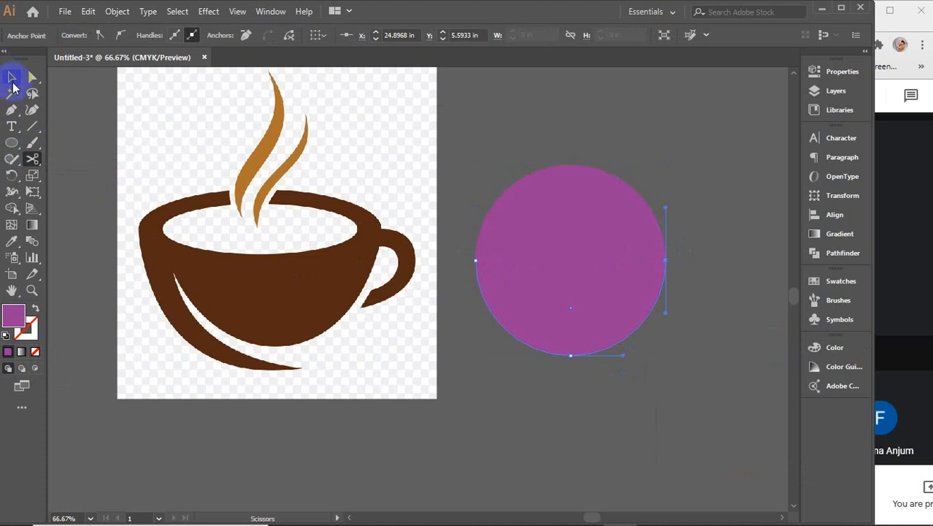
left_click(11, 77)
left_click(557, 221)
key("Delete")
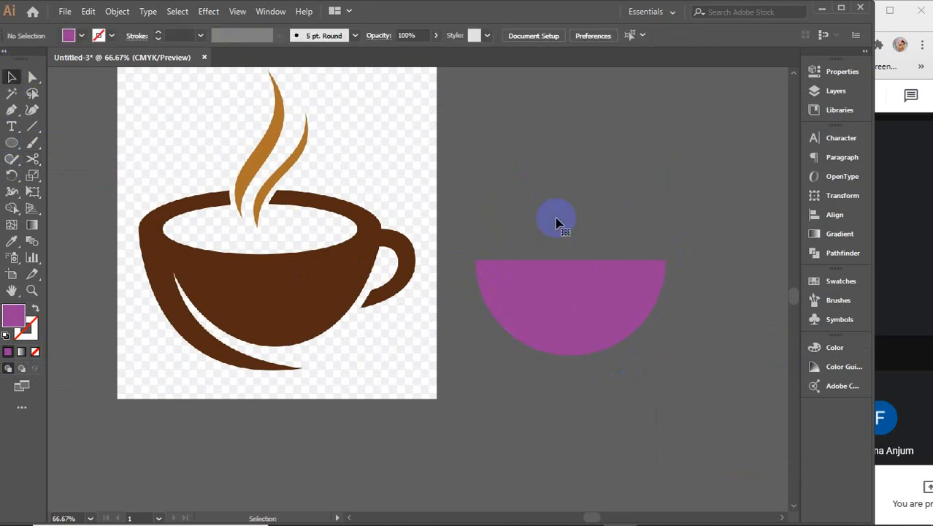
Widen the purple half circle by moving its left corner outward with the Curvature tool, keeping its base anchor roughly centred
left_click(561, 303)
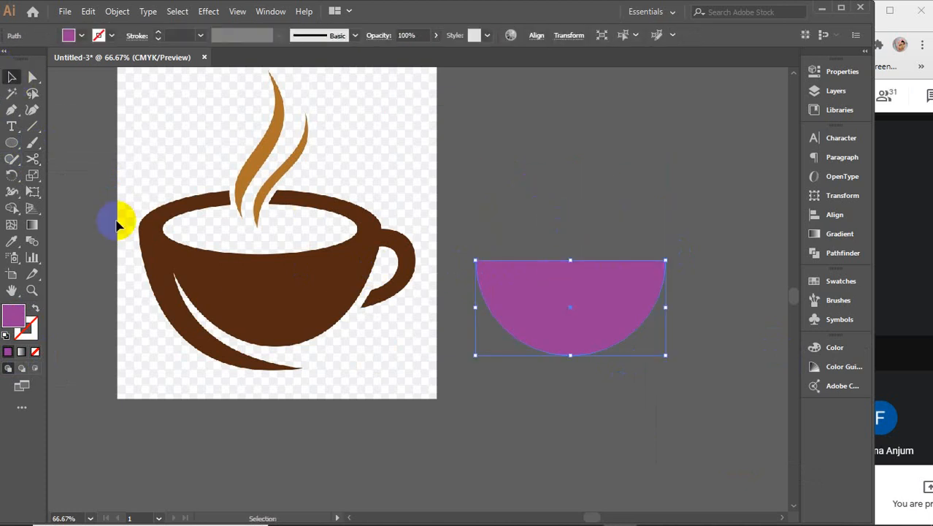
left_click(32, 110)
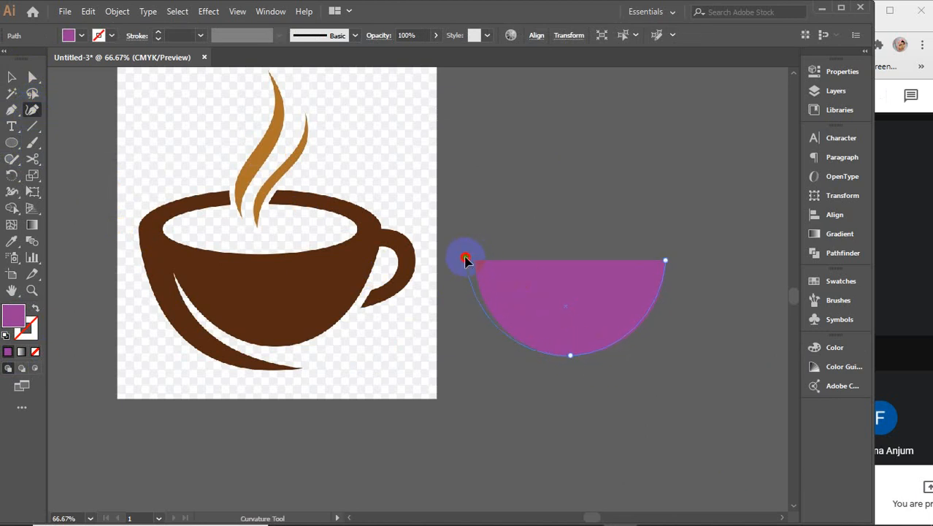
left_click_drag(456, 261, 455, 257)
left_click(571, 356)
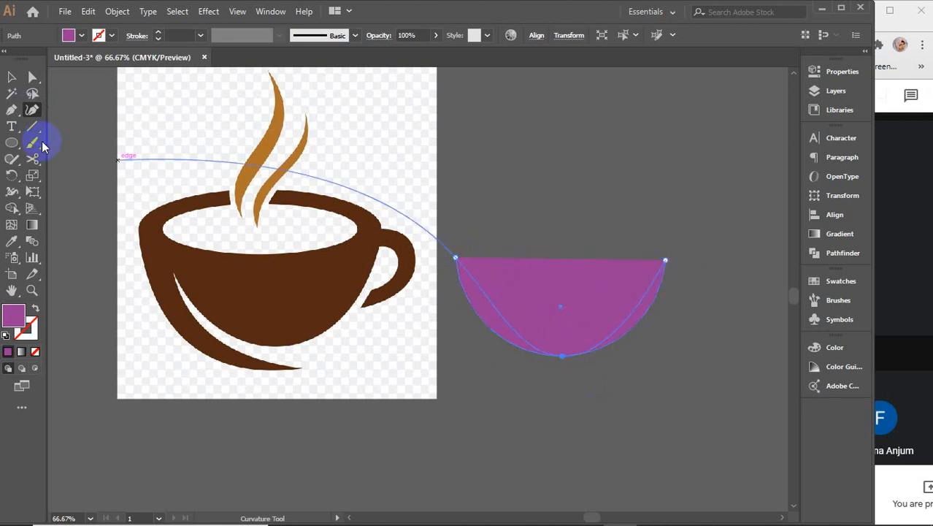
left_click(12, 76)
left_click(475, 261)
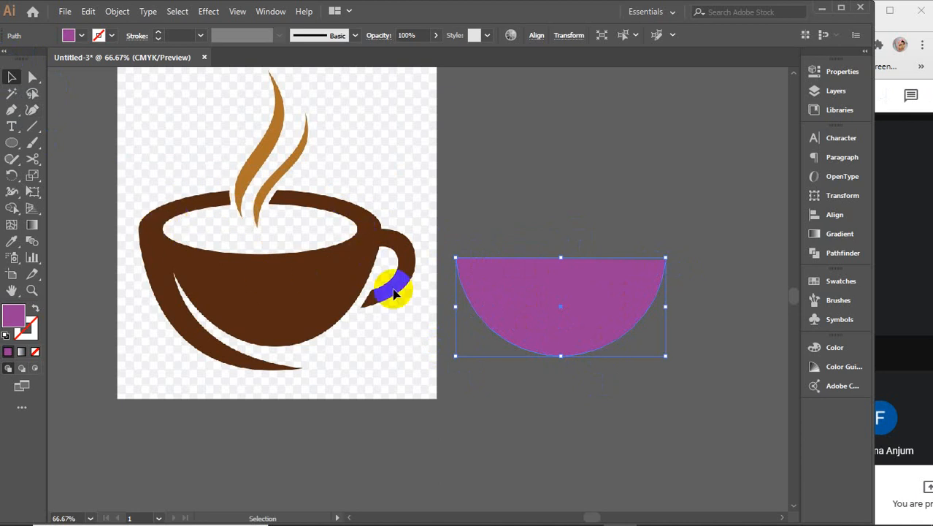
Bend the half circle's flat upper edge into a raised, symmetrical arch with the Curvature tool to form the cup's rim
left_click(32, 110)
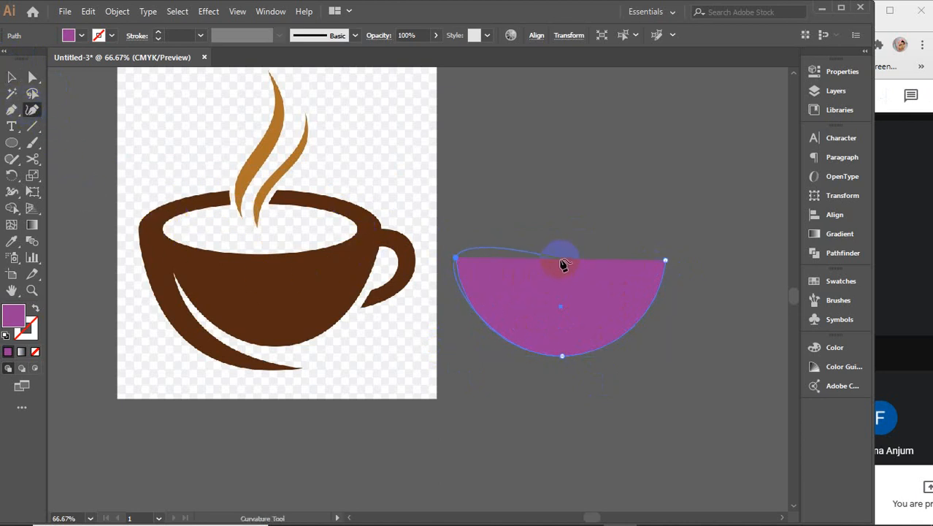
left_click_drag(561, 261, 560, 237)
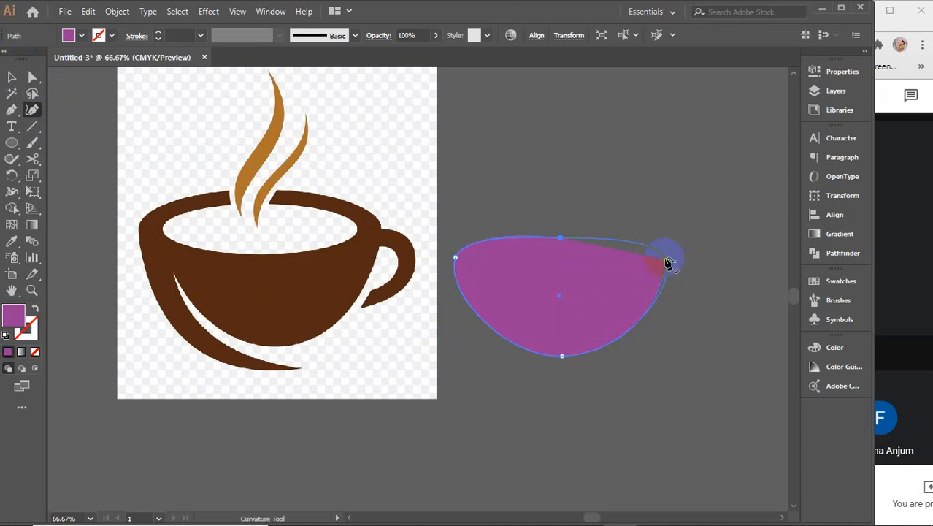
left_click(666, 260)
left_click_drag(560, 242, 560, 221)
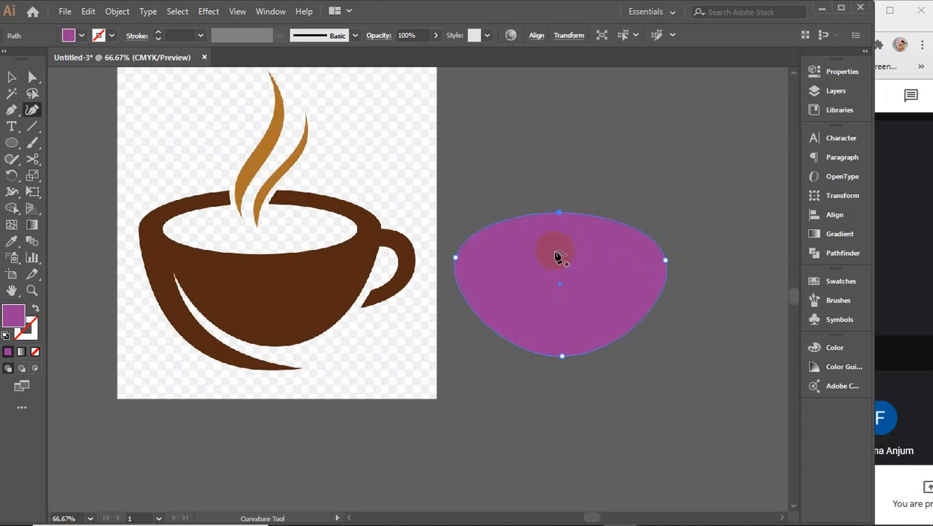
Draw a wide, flat ellipse inside the upper part of the purple cup body and fill it with white
left_click(11, 143)
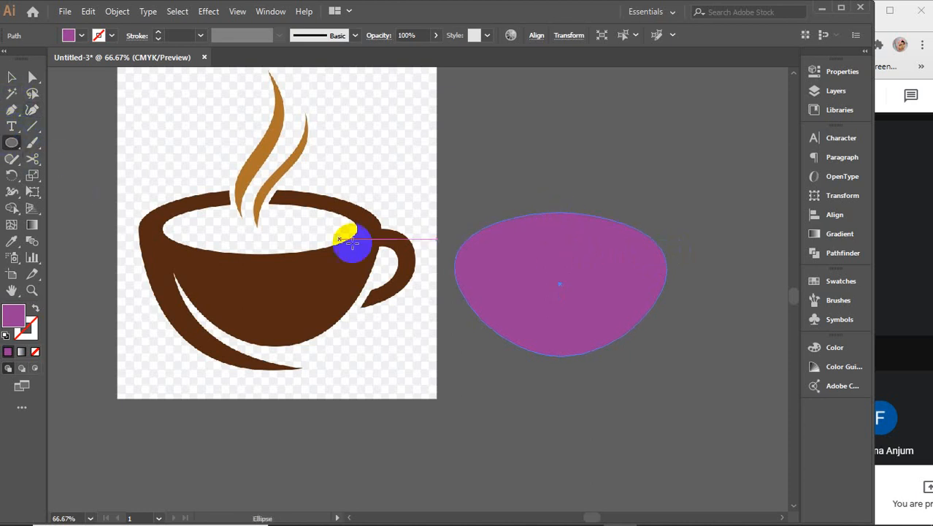
left_click_drag(474, 247, 641, 272)
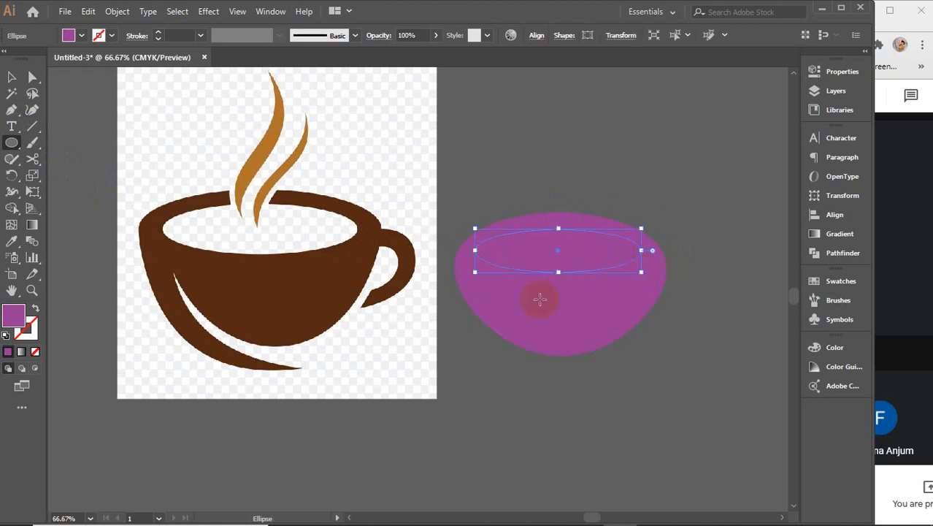
left_click(29, 314)
double_click(22, 319)
left_click_drag(579, 237, 509, 113)
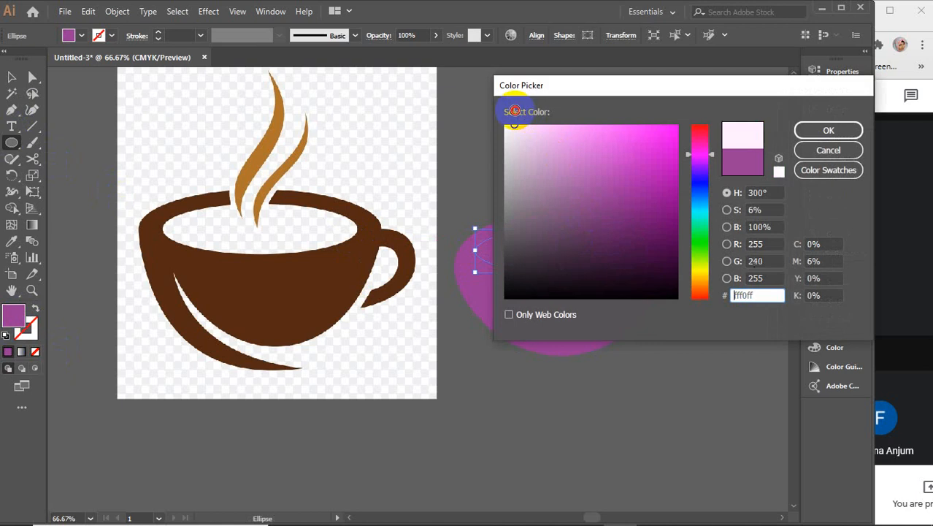
left_click(829, 131)
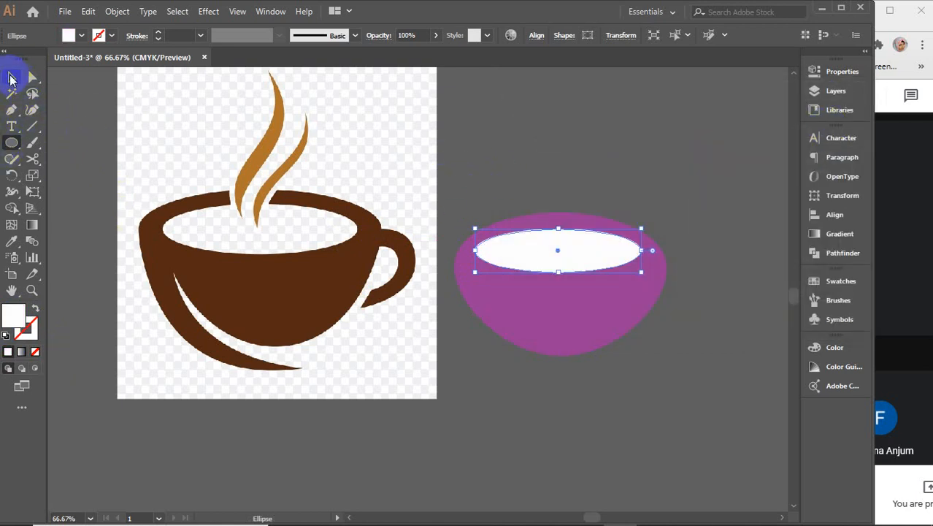
Select the white ellipse together with the purple cup body and centre them horizontally on each other
left_click(11, 76)
left_click_drag(500, 183, 656, 420)
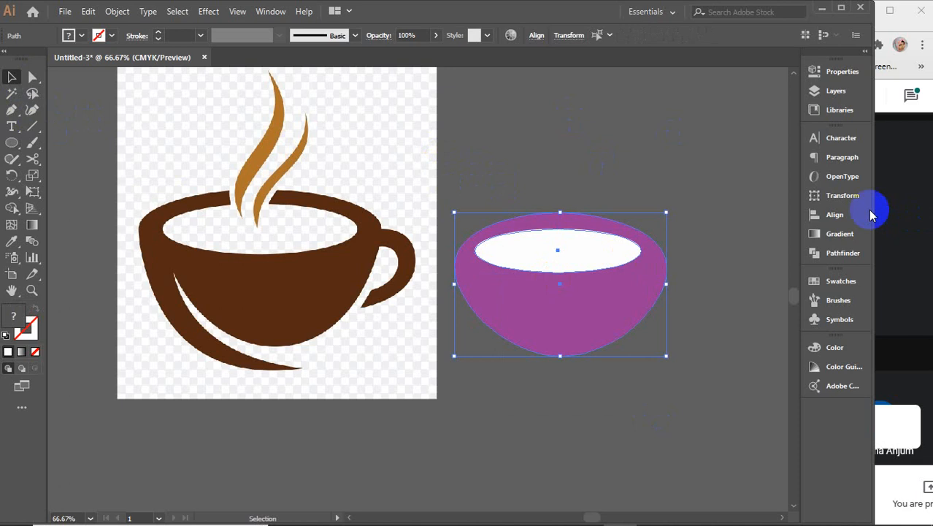
left_click(843, 214)
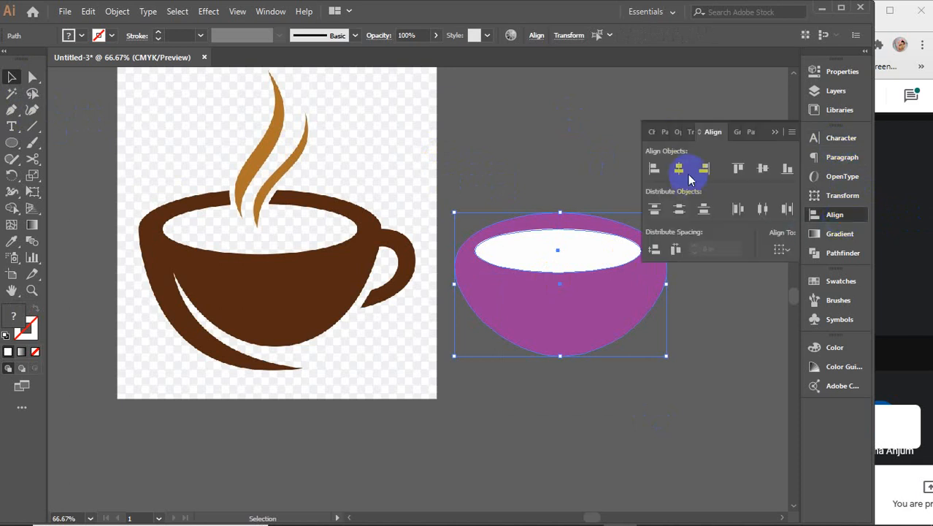
left_click(678, 169)
left_click(625, 135)
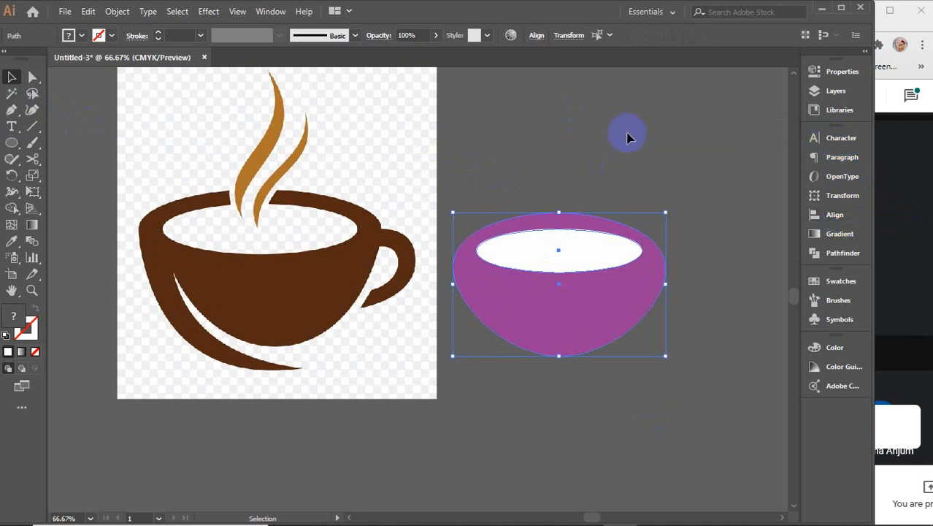
left_click(625, 135)
Reshape the white ellipse with the Curvature tool, moving its upper, side and lower anchors outward to fit the cup's rim
left_click(551, 270)
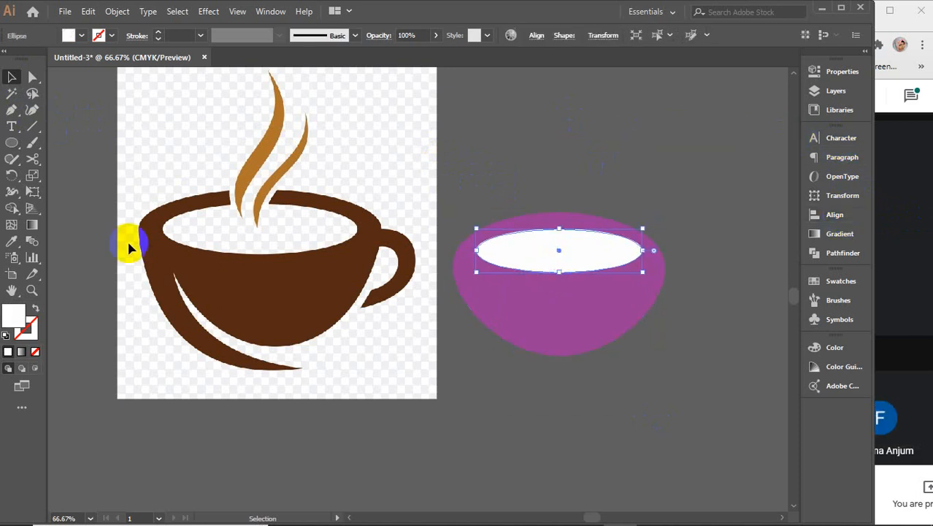
left_click(33, 109)
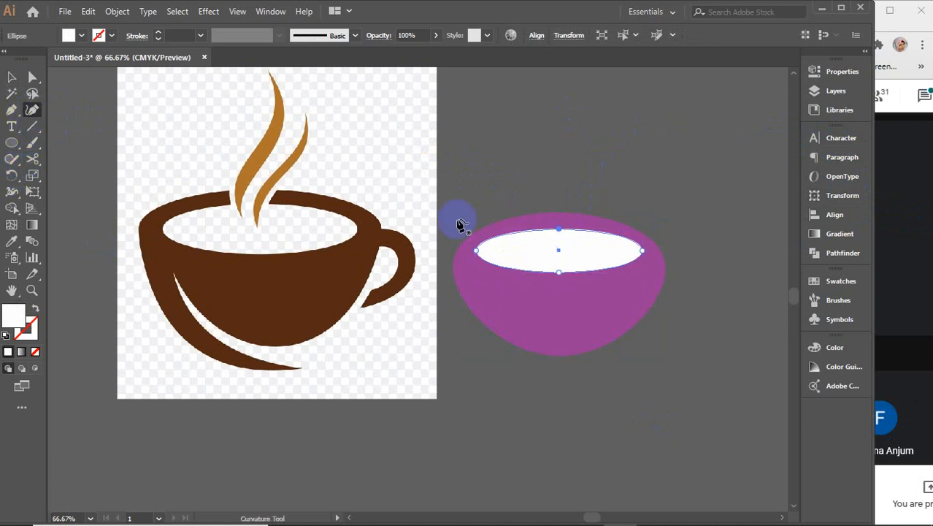
scroll(559, 233, "up", 2)
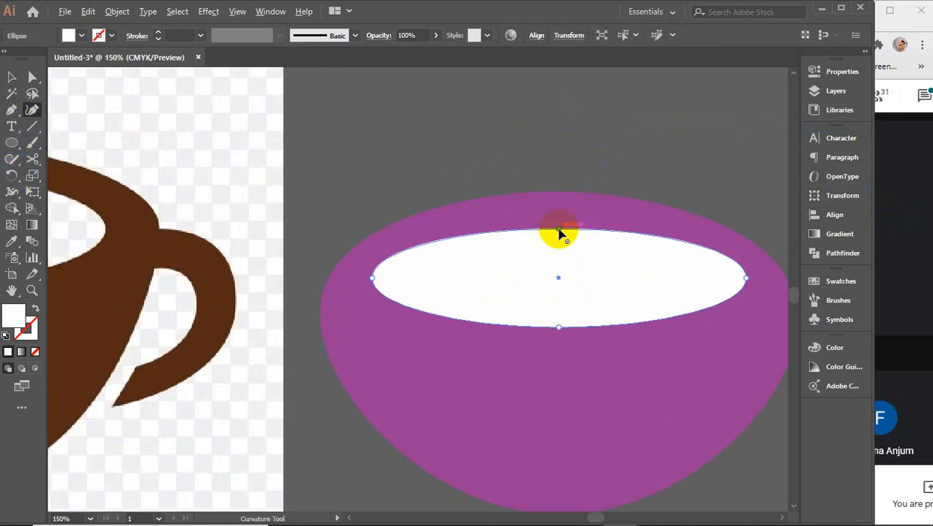
left_click_drag(600, 223, 599, 211)
scroll(580, 251, "down", 1)
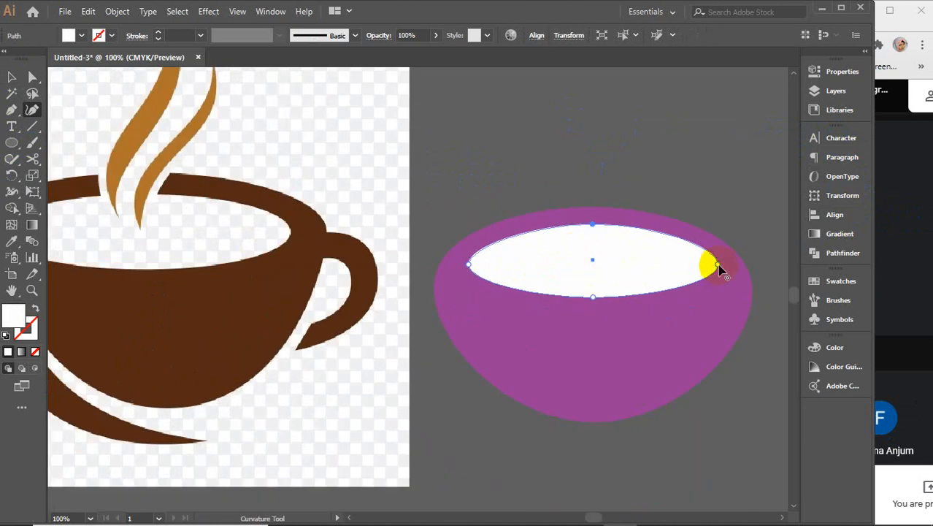
left_click_drag(719, 268, 723, 266)
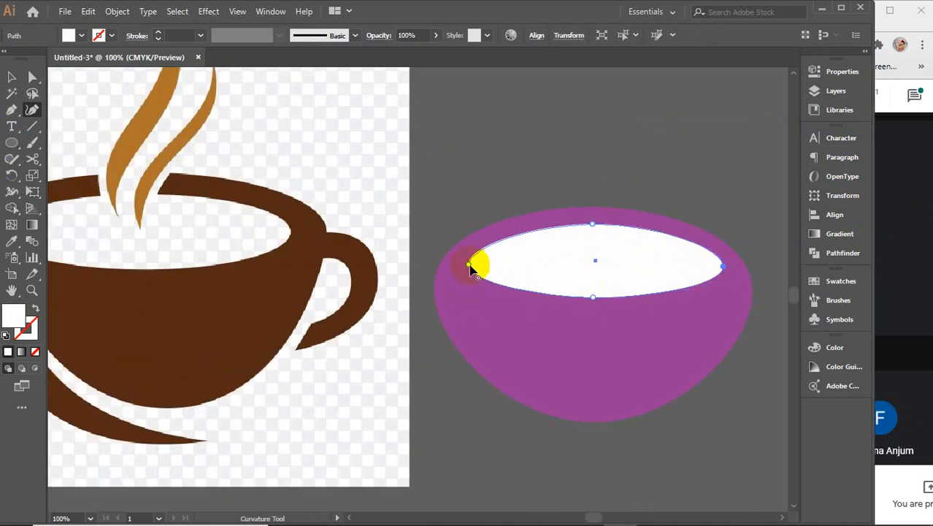
left_click_drag(468, 268, 464, 267)
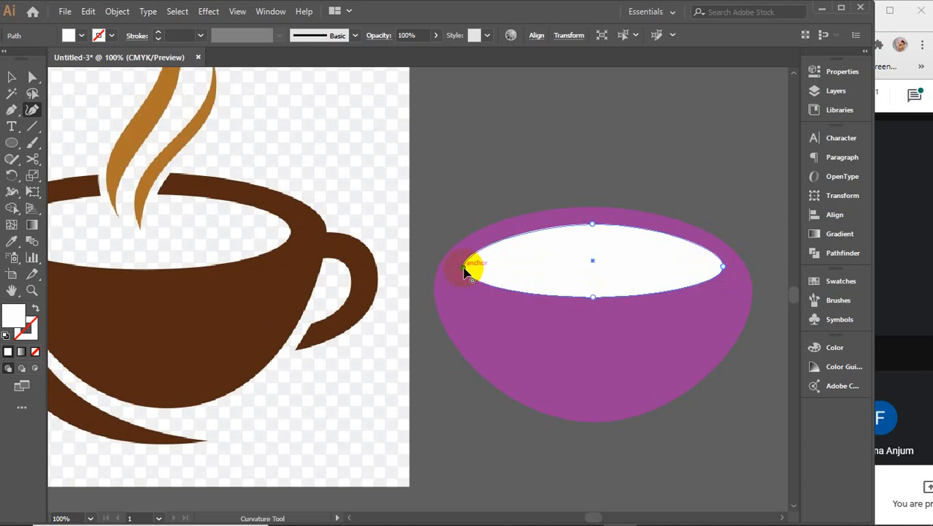
left_click_drag(591, 299, 592, 309)
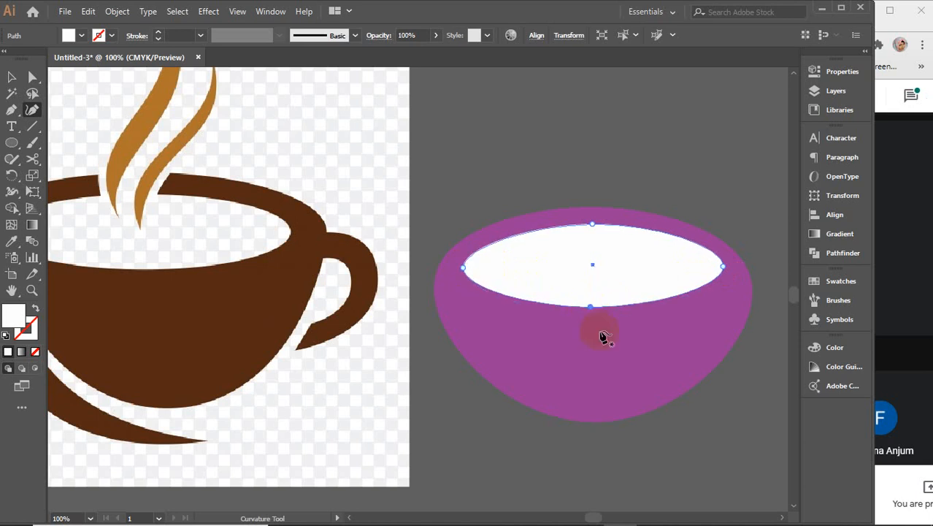
Duplicate the purple cup body behind the original and stretch the copy downward so it extends below the cup
key("ctrl+minus")
left_click(12, 76)
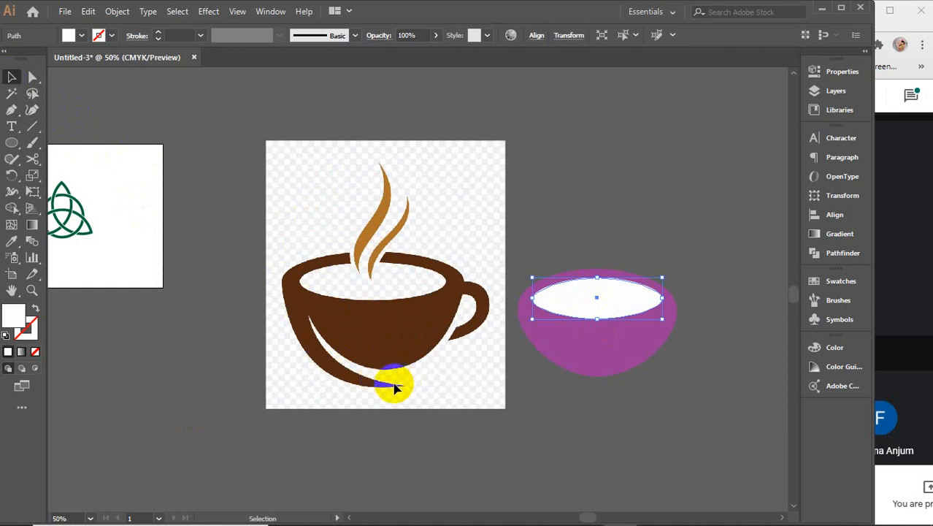
left_click(575, 424)
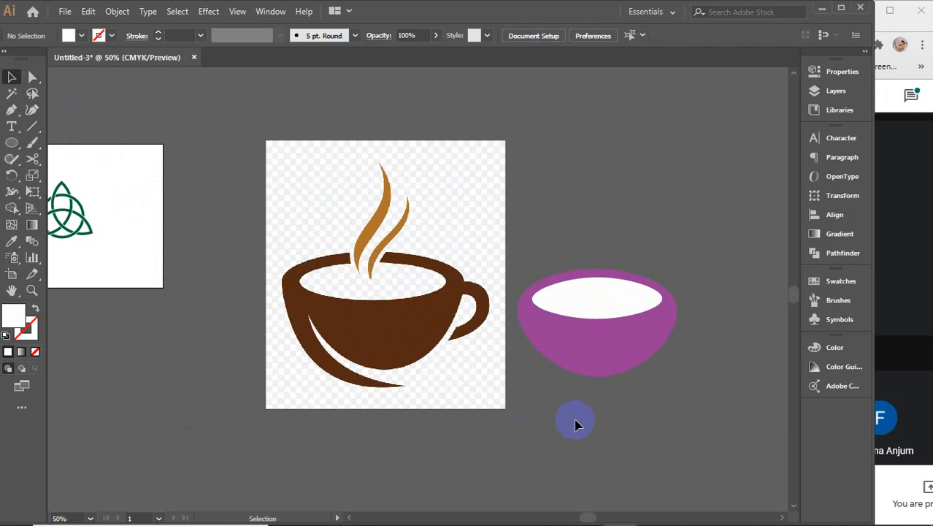
left_click(590, 370)
key("a")
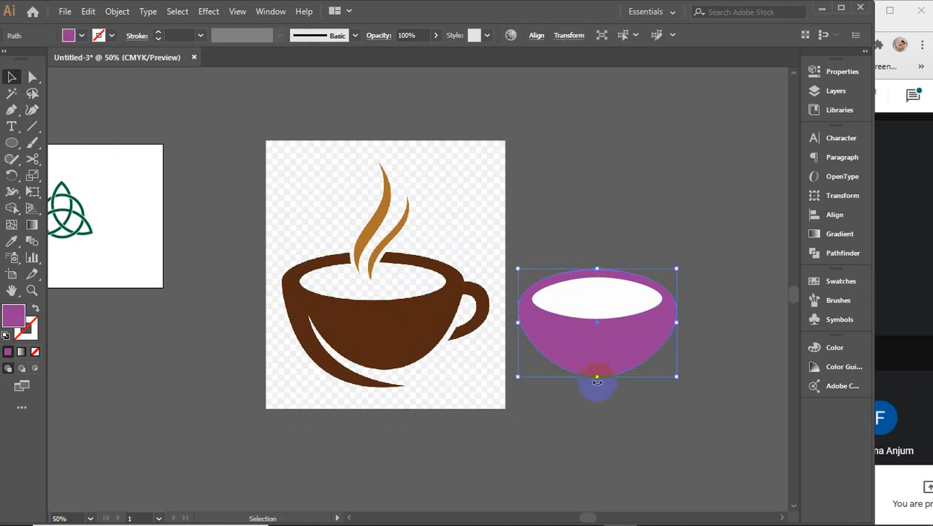
left_click_drag(597, 377, 597, 403)
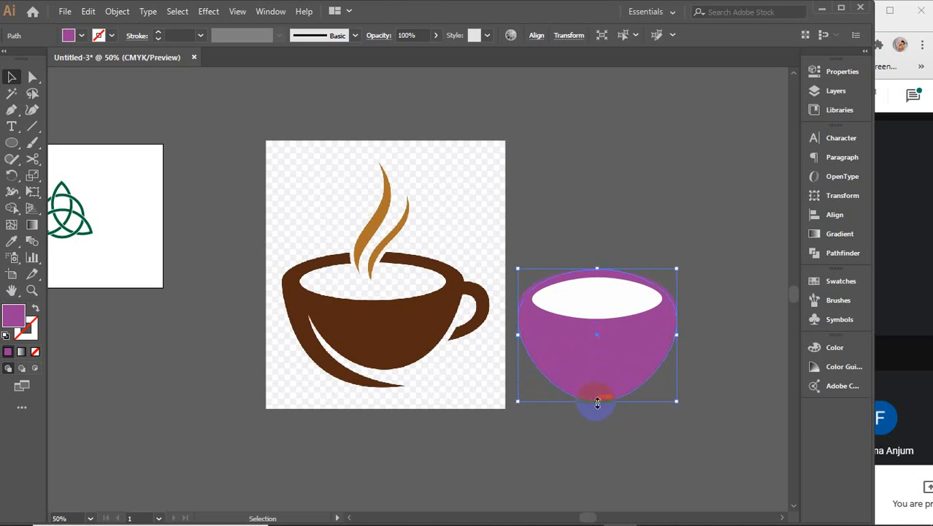
Fill the stretched cup copy with the bright pink ff0068 and reselect it
double_click(13, 314)
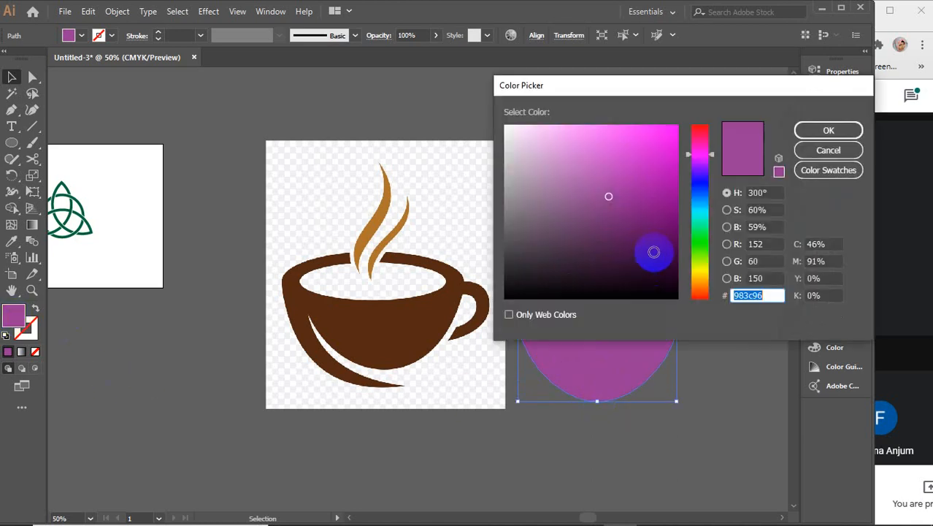
left_click(675, 127)
left_click(699, 135)
left_click(833, 131)
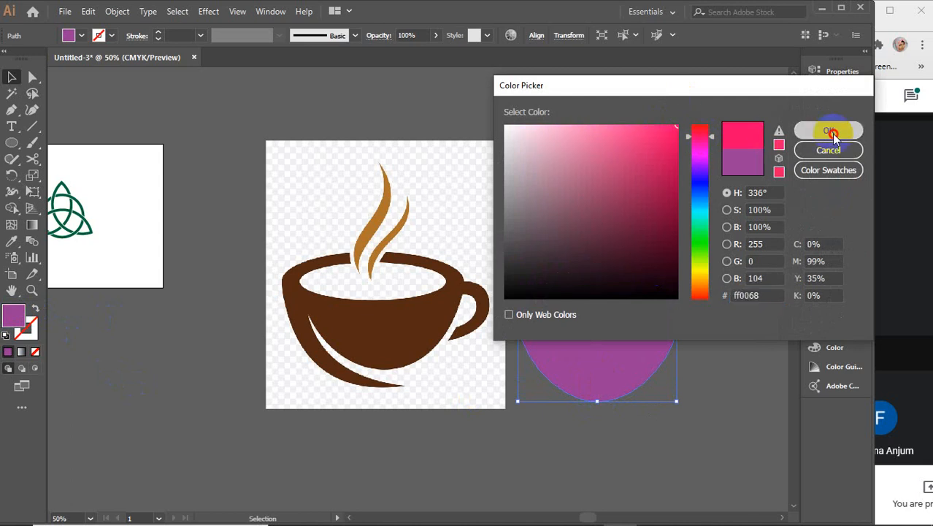
left_click(729, 354)
left_click(613, 400)
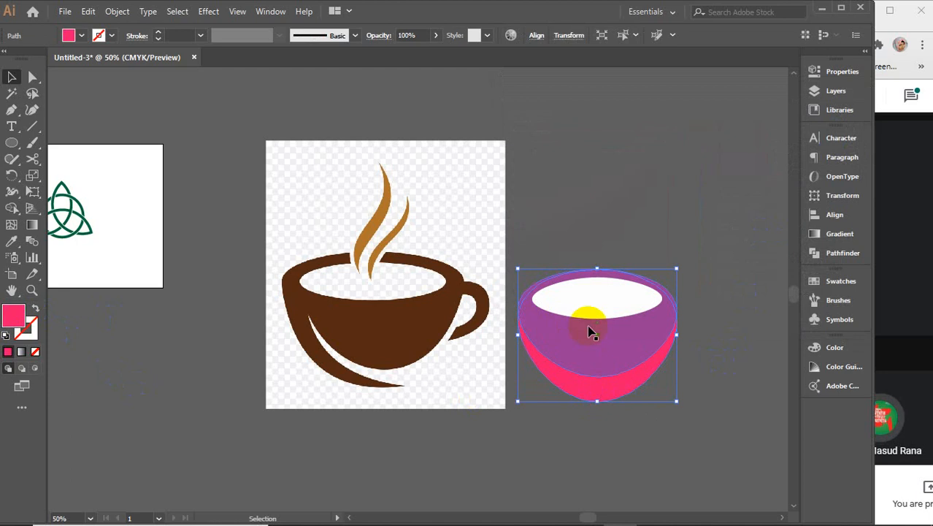
scroll(590, 333, "up", 1)
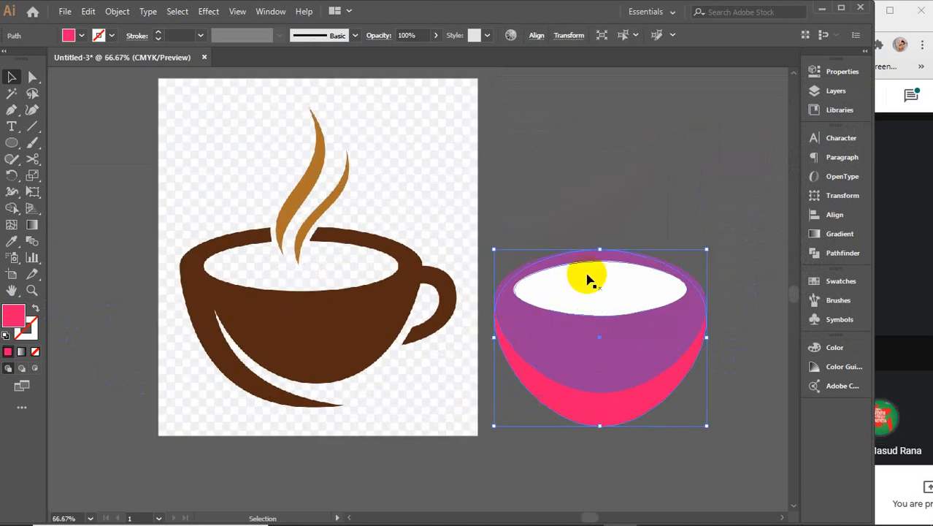
Stretch the pink layer above the purple rim and bulge its lower sides outward with the Curvature tool
left_click_drag(599, 250, 601, 232)
left_click_drag(597, 425, 600, 429)
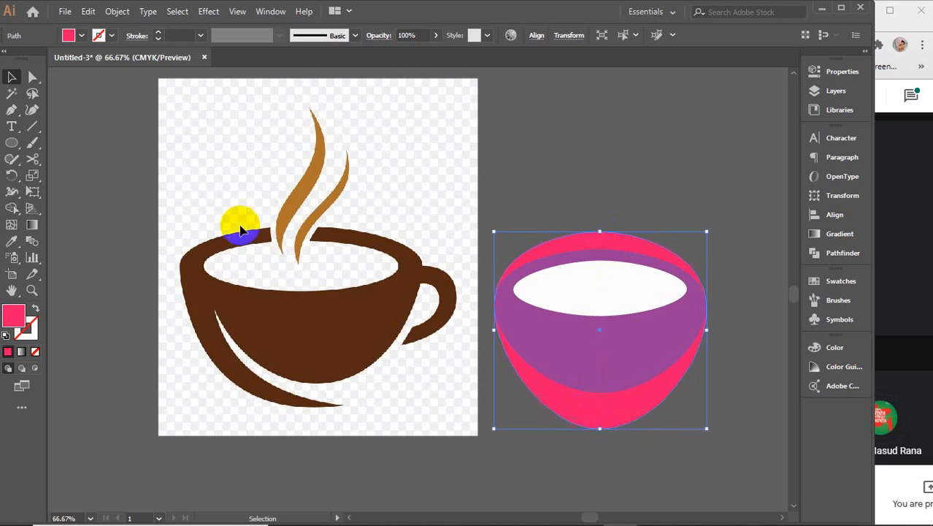
left_click(32, 110)
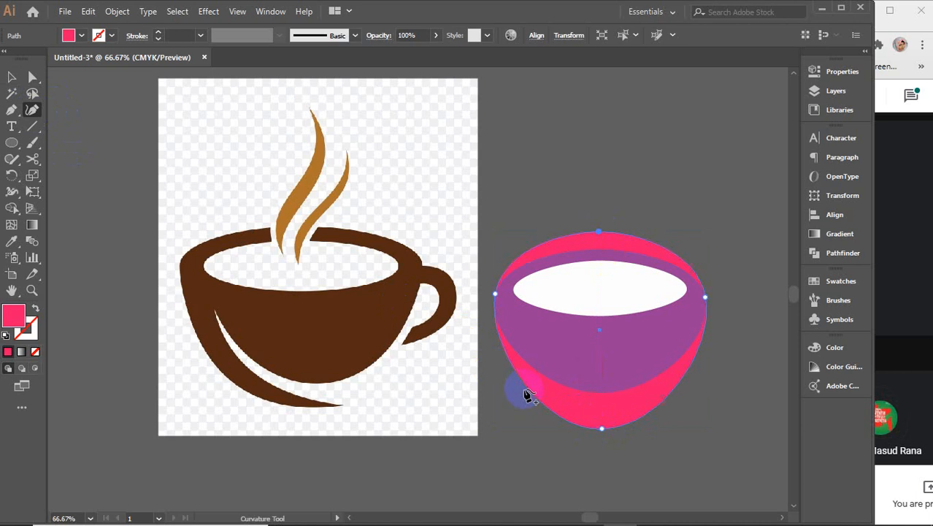
left_click_drag(529, 390, 527, 395)
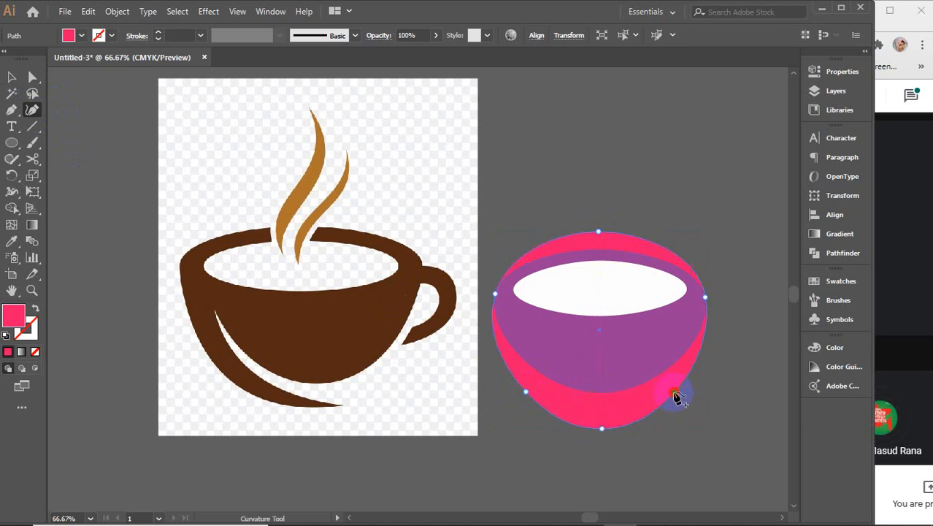
left_click(679, 395)
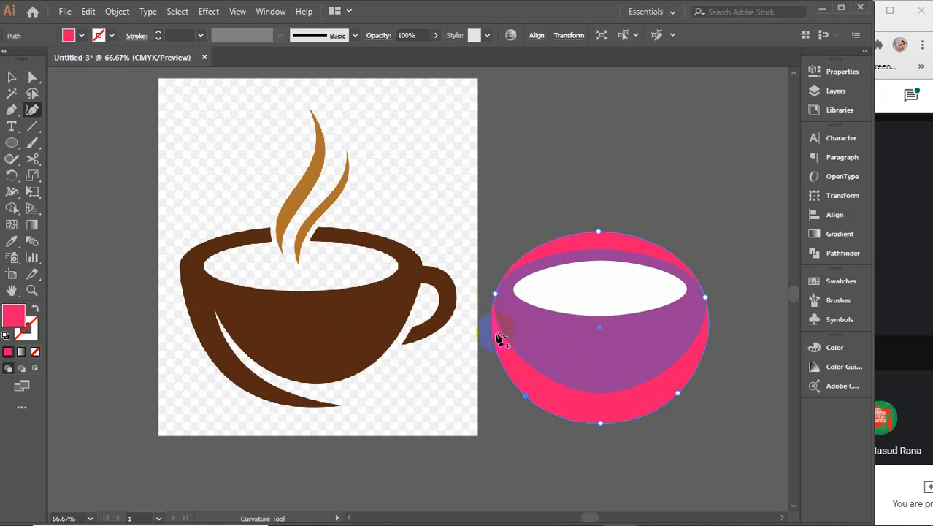
left_click(11, 77)
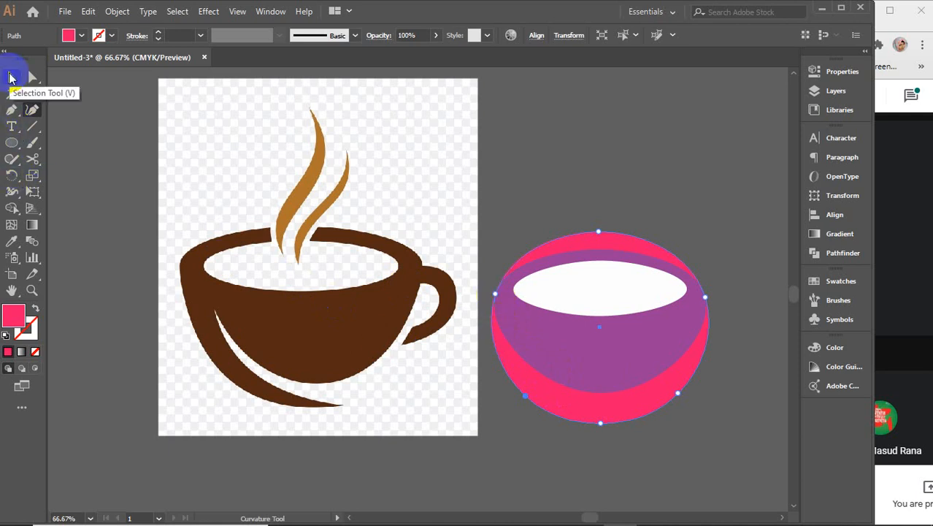
left_click(501, 395)
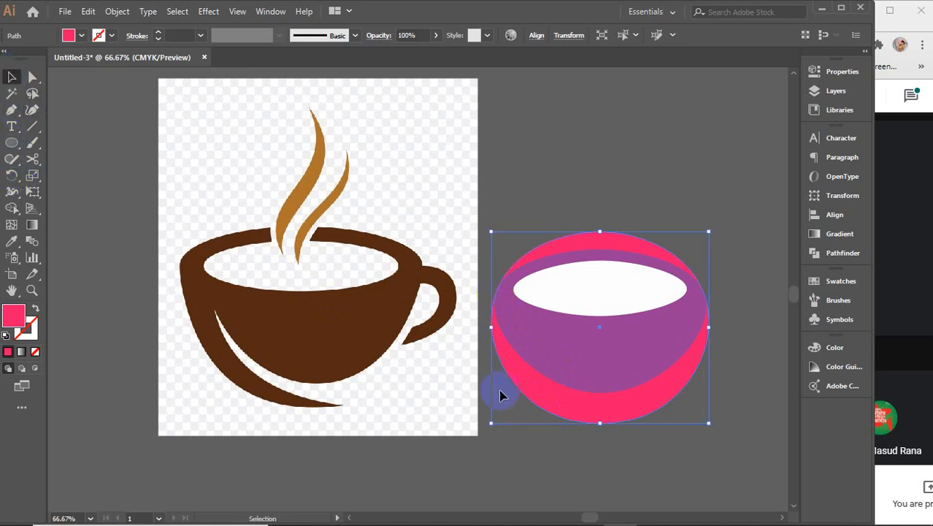
Duplicate the purple cup body in front so the copy covers the white ellipse
left_click(611, 460)
left_click(584, 378)
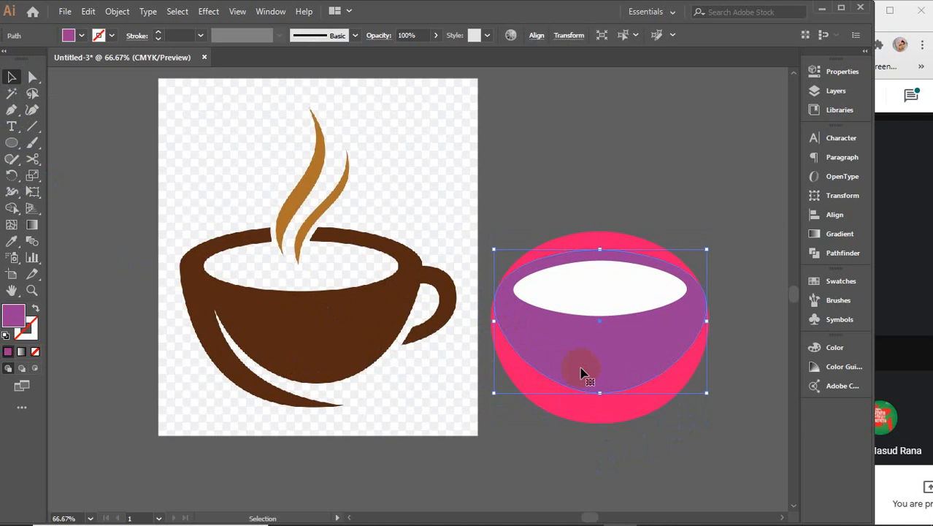
key("a")
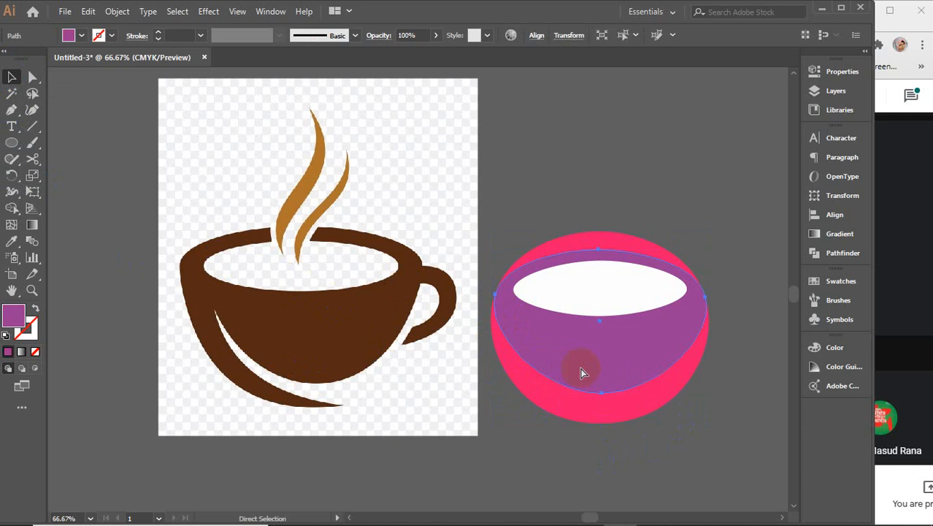
key("v")
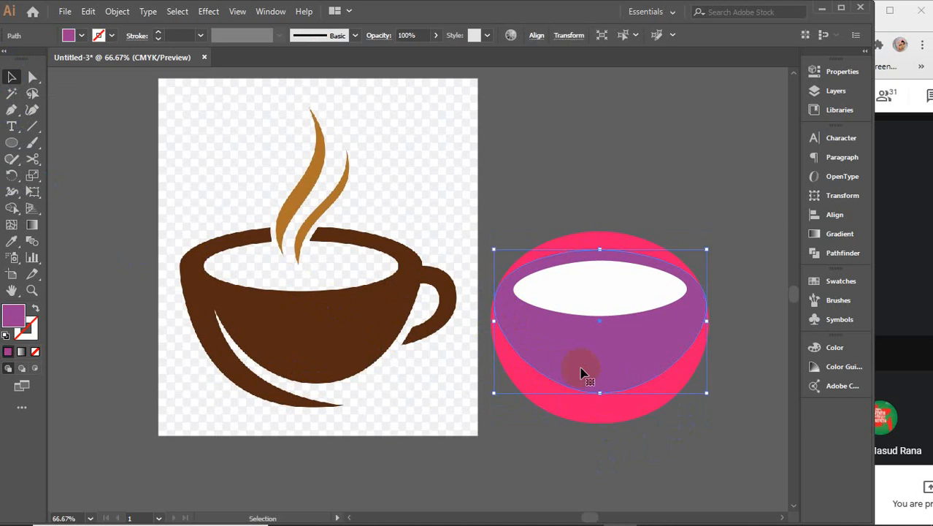
key("ctrl+2")
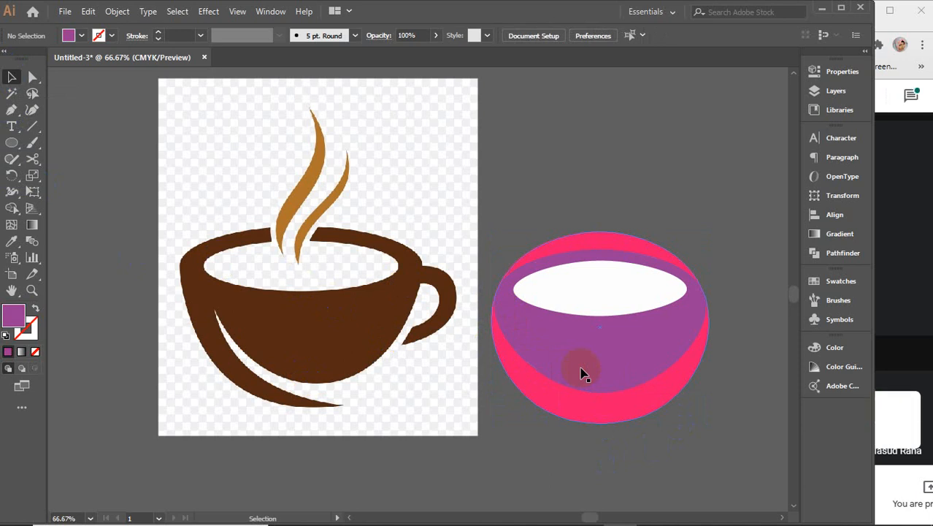
key("ctrl+z")
key("ctrl+z")
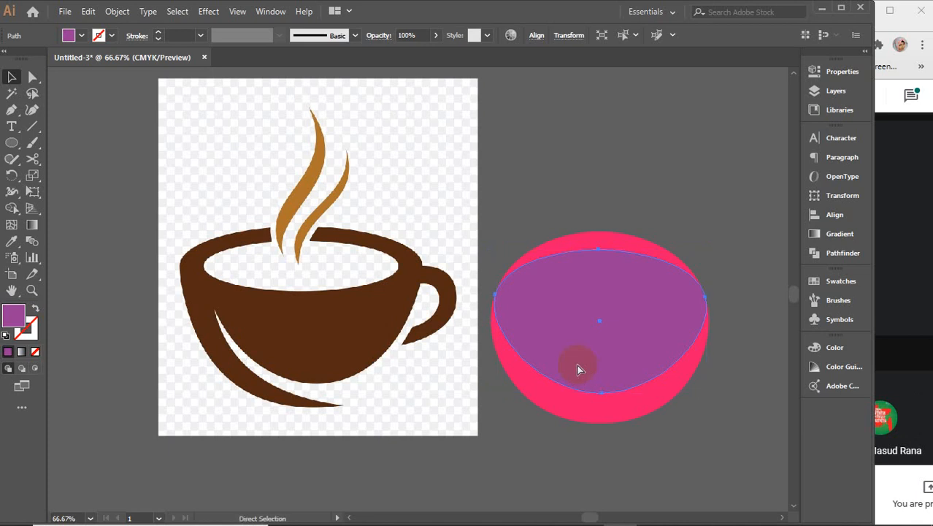
key("v")
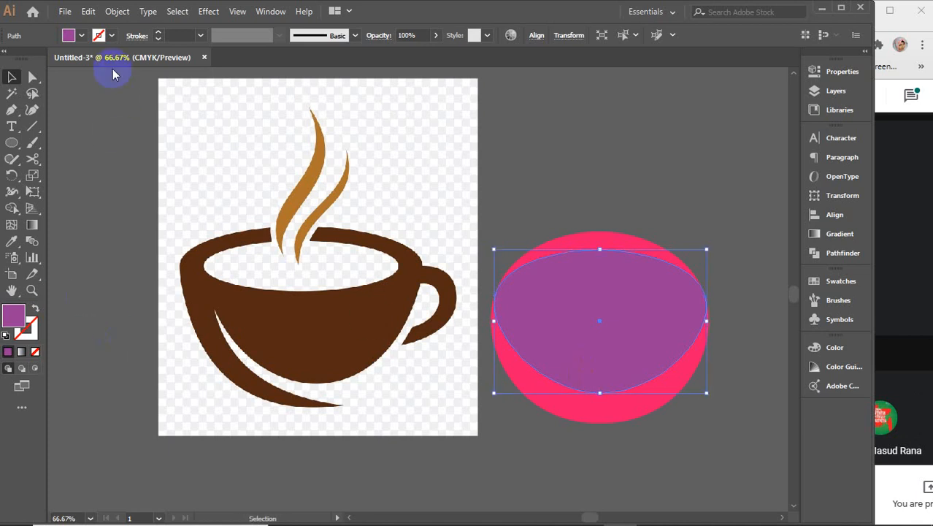
Fill the front copy with blue at 21% opacity and offset it downward to the right over the cup
left_click(82, 36)
left_click(94, 61)
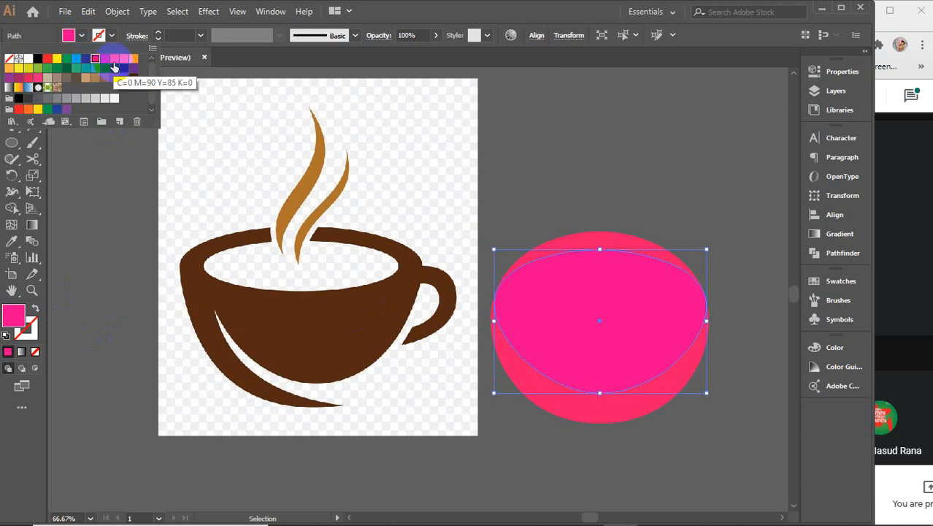
left_click(105, 68)
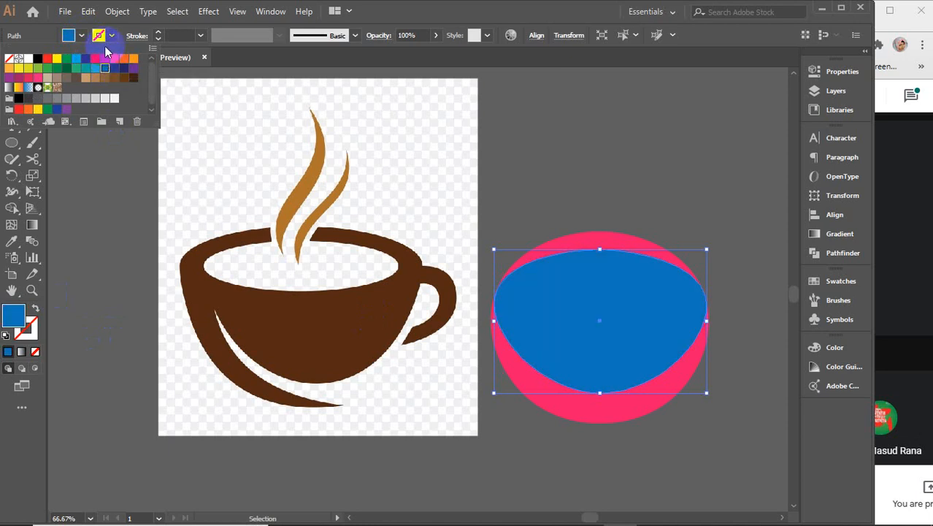
left_click(437, 36)
left_click(406, 53)
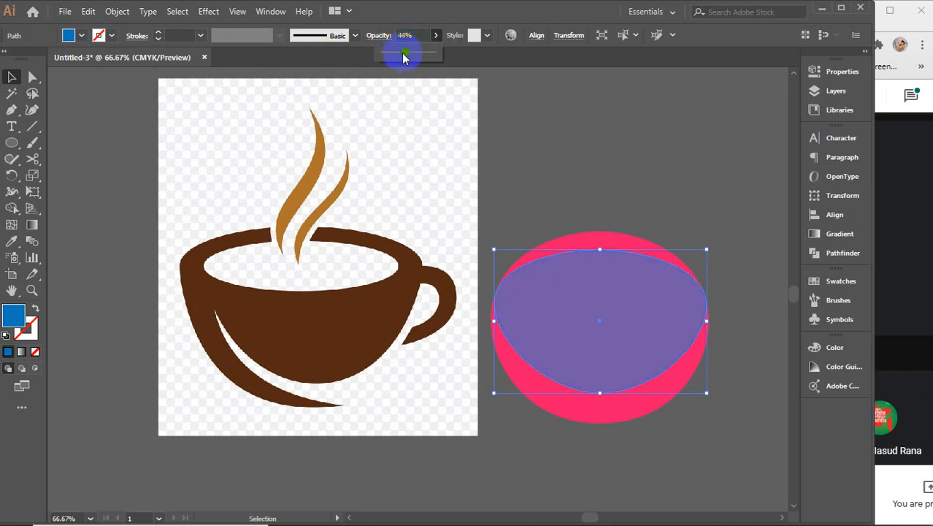
left_click_drag(404, 54, 393, 53)
left_click_drag(624, 358, 634, 371)
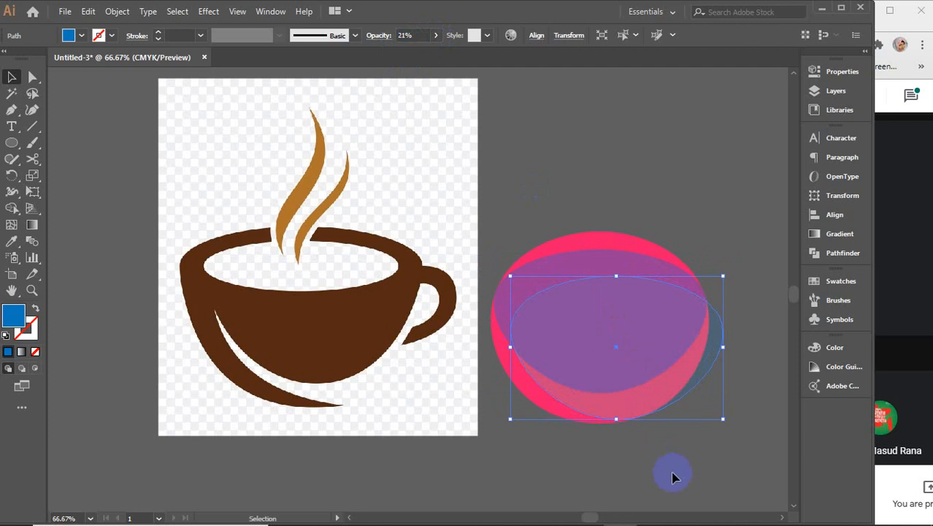
left_click(582, 365, "shift")
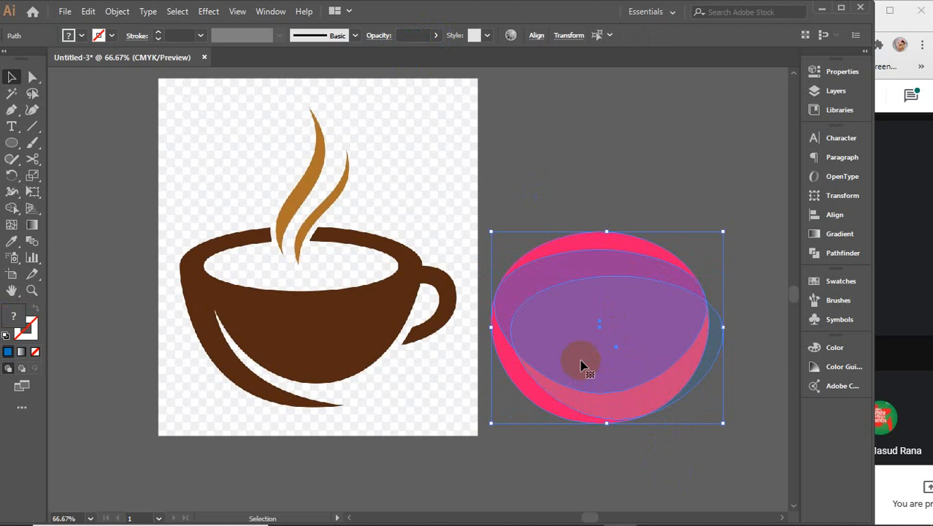
left_click(11, 208)
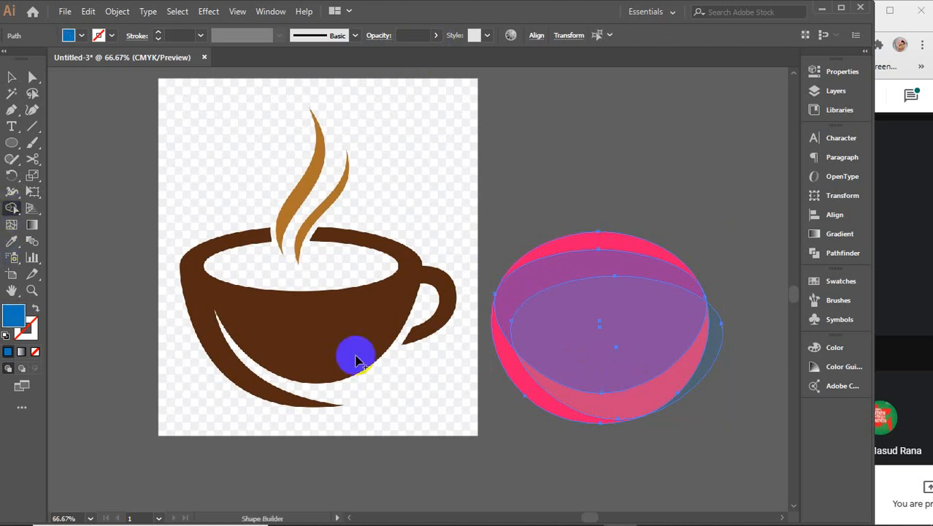
mouse_move(682, 436)
left_mouse_down()
mouse_move(657, 356)
mouse_move(574, 210)
left_mouse_up()
key("ctrl+z")
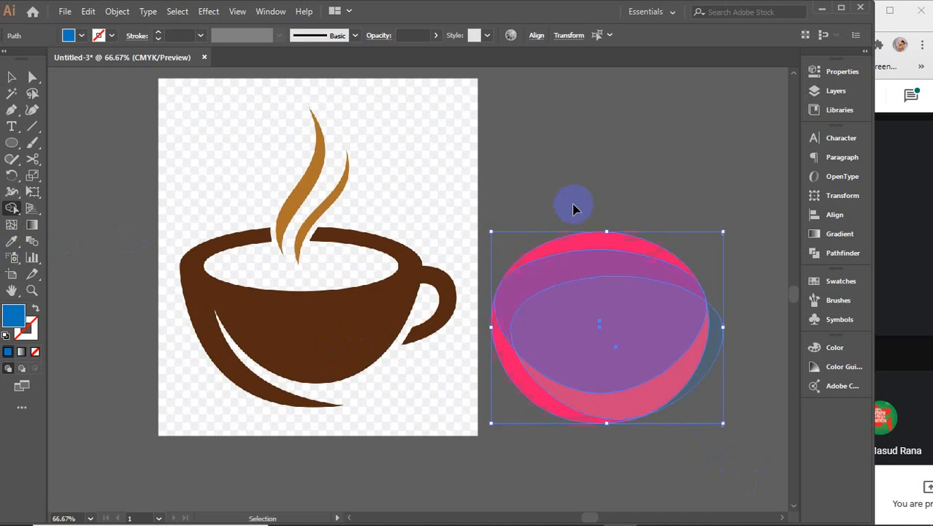
key("v")
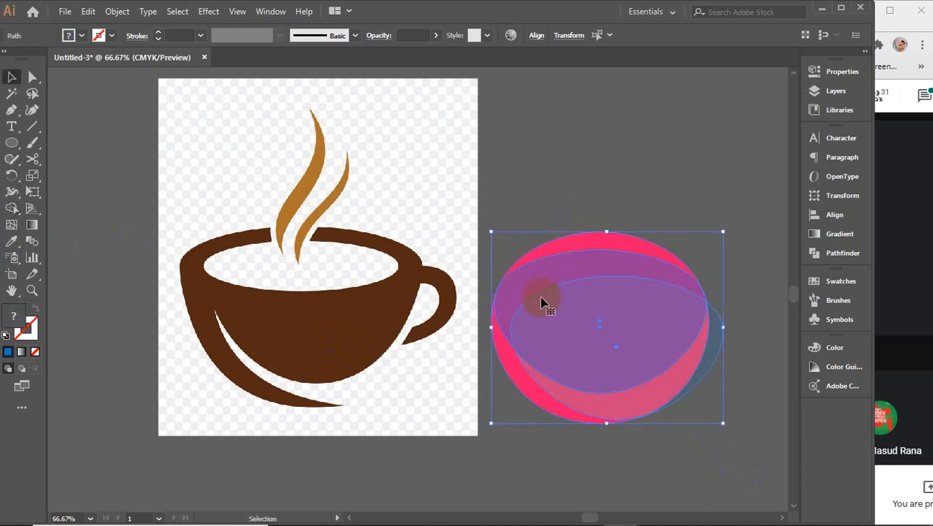
Nudge the pink layer slightly to the right so its left edge lines up with the purple body's edge
scroll(543, 297, "up", 3)
left_click(409, 178)
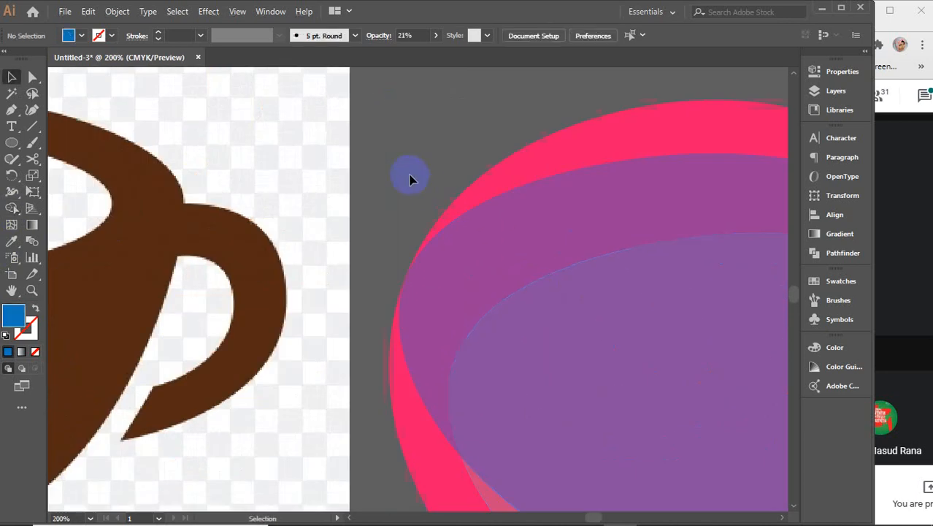
left_click(484, 193)
left_click_drag(485, 190, 490, 191)
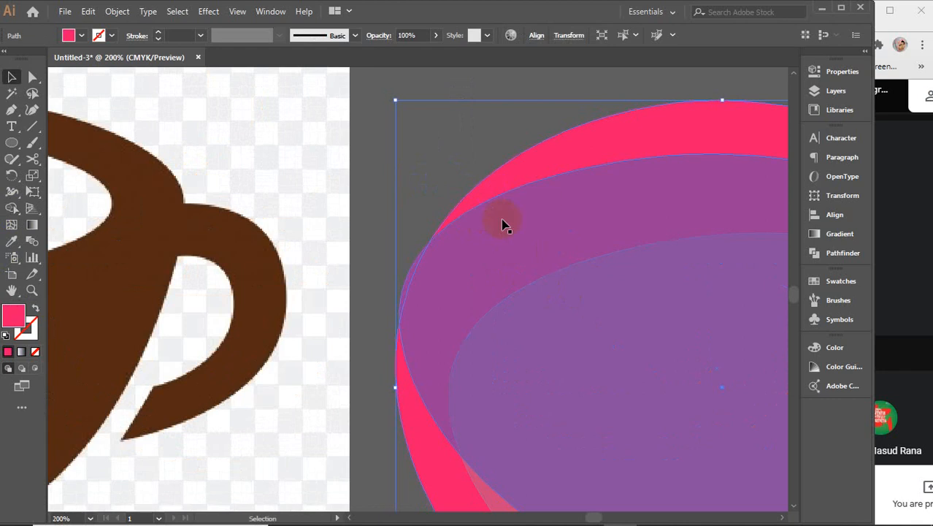
Cut away the blue copy and the surplus pink areas with Shape Builder, leaving a pink crescent along the cup's lower left
scroll(558, 298, "down", 3)
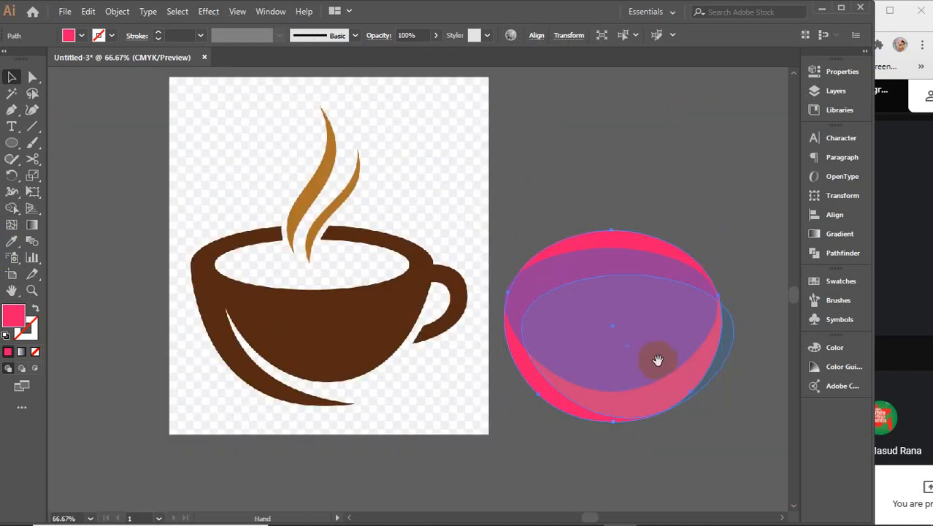
scroll(649, 372, "down", 1)
left_click(11, 208)
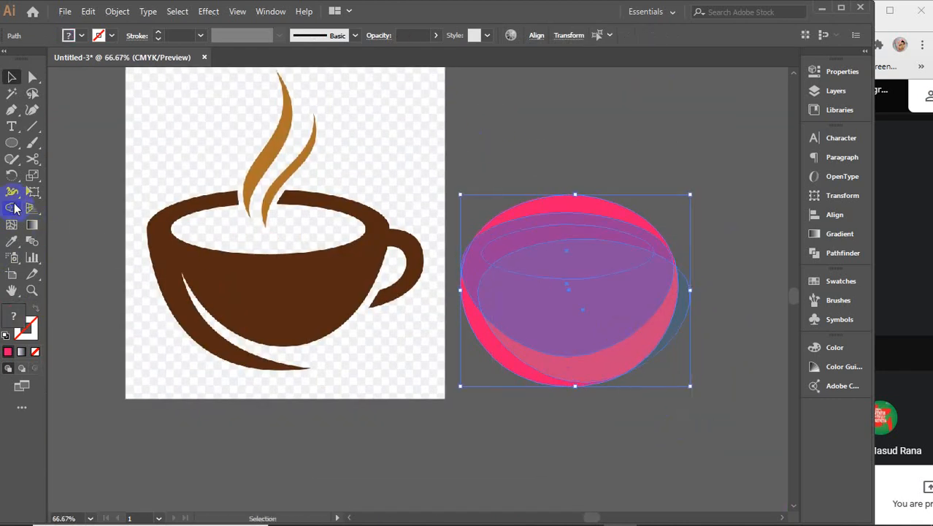
mouse_move(662, 364)
left_mouse_down()
mouse_move(501, 191)
mouse_move(520, 208)
left_mouse_up()
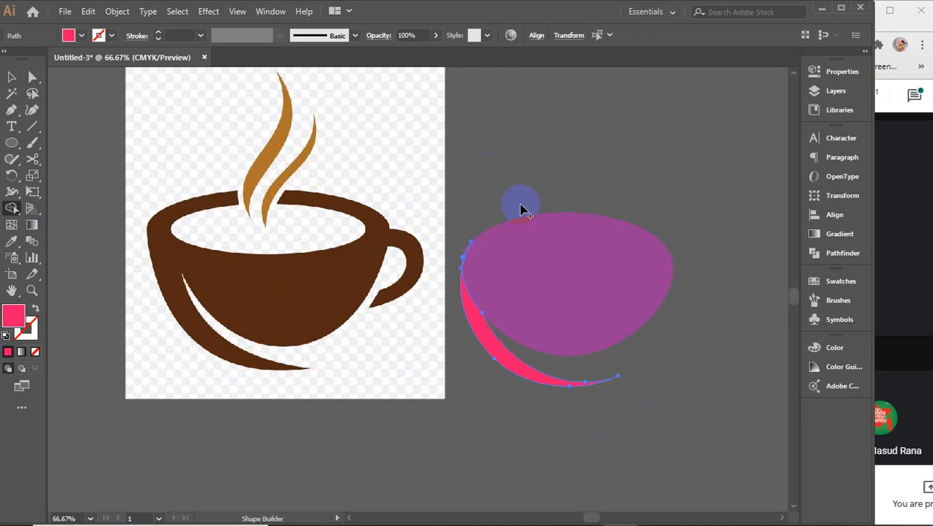
key("v")
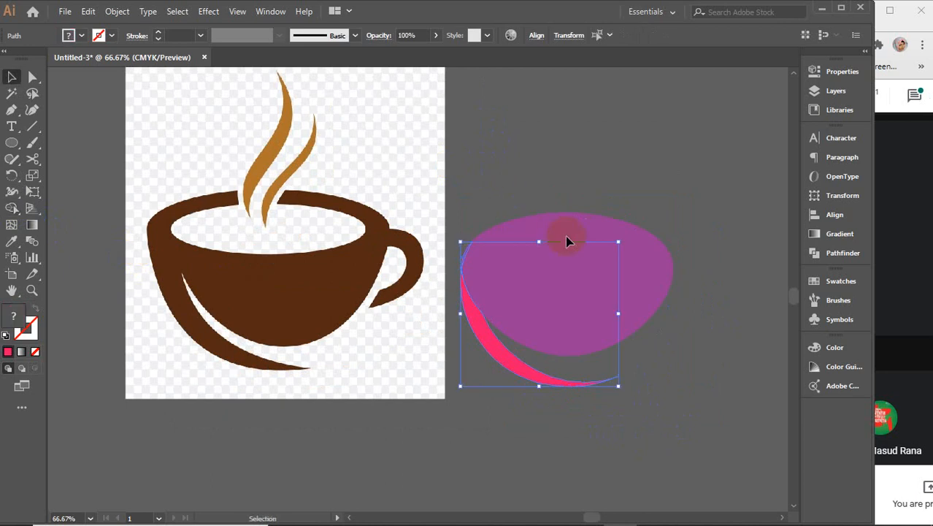
left_click(583, 423)
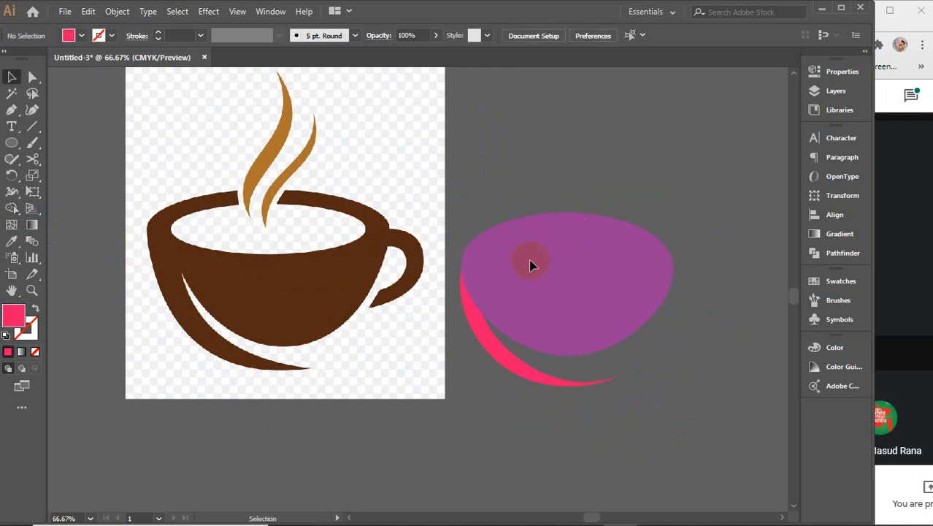
Unlock all locked objects and clear the selection
key("a")
key("ctrl+alt+2")
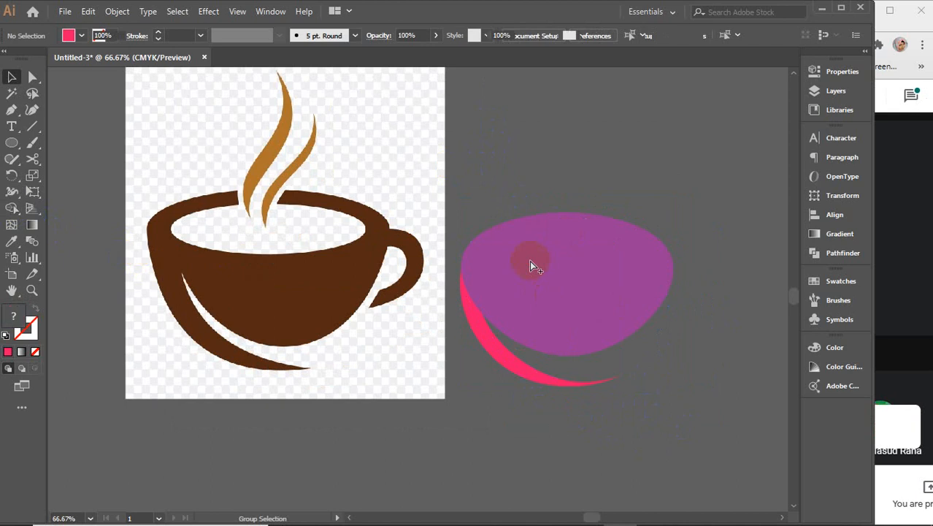
left_click(490, 186)
Unite the purple cup body and the pink crescent into one purple shape with Shape Builder
left_click(549, 302)
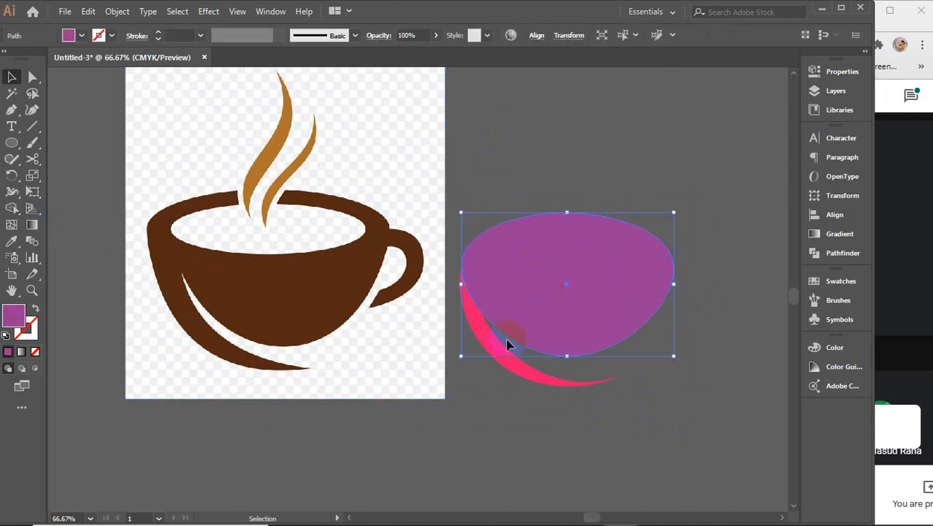
left_click(502, 359, "shift")
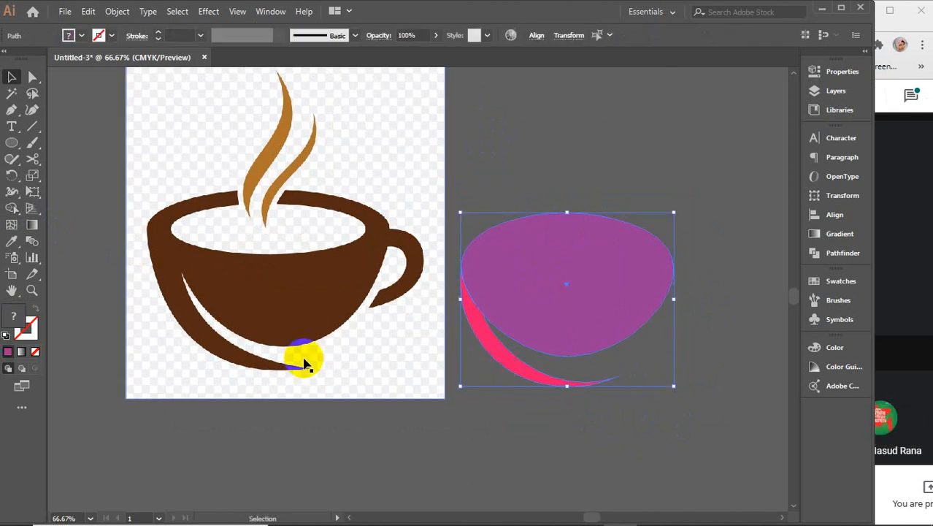
left_click(12, 208)
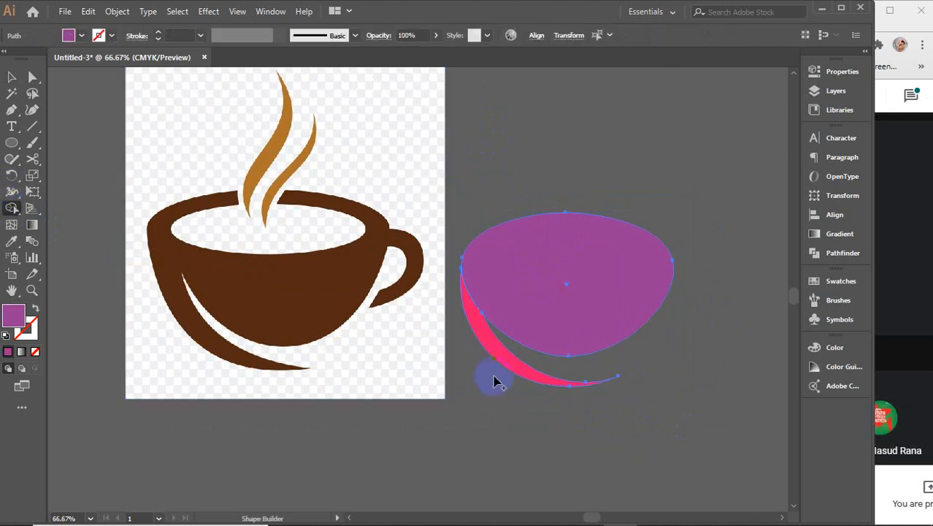
mouse_move(491, 377)
left_mouse_down()
mouse_move(481, 325)
mouse_move(497, 291)
left_mouse_up()
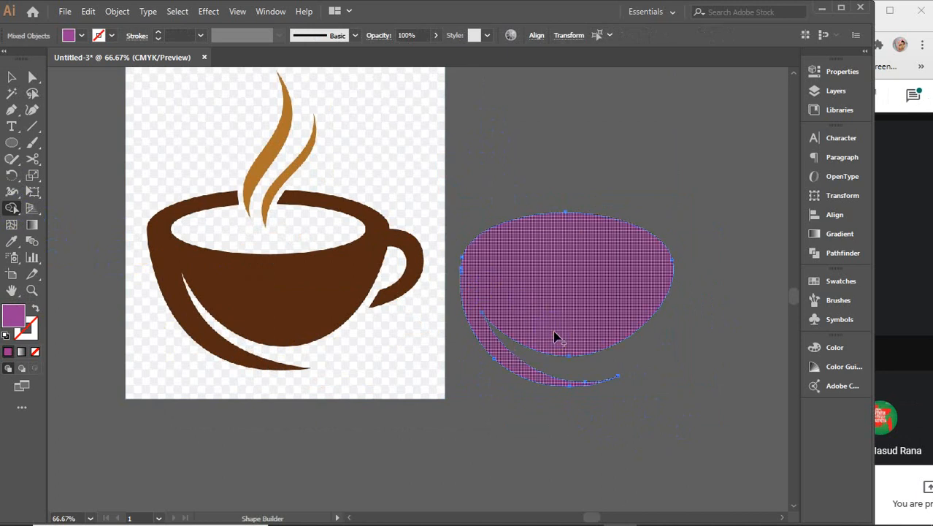
key("v")
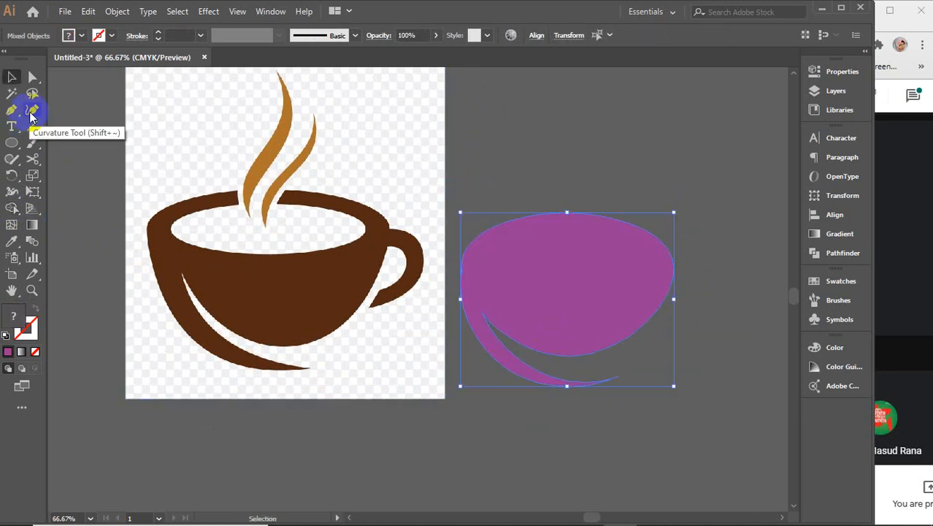
Try to refine the anchor points on the cup body's left edge with the Curvature tool
left_click(33, 76)
scroll(490, 259, "up", 4)
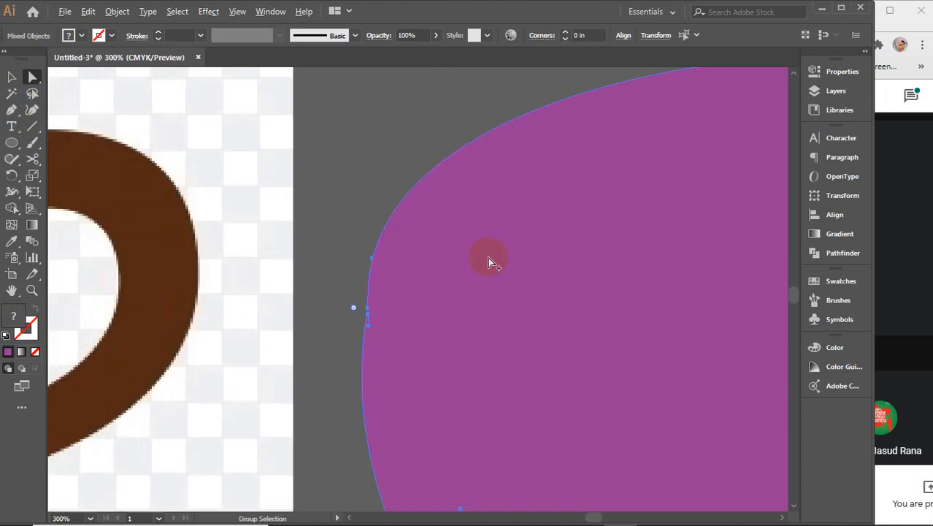
left_click_drag(415, 348, 416, 270)
left_click(32, 110)
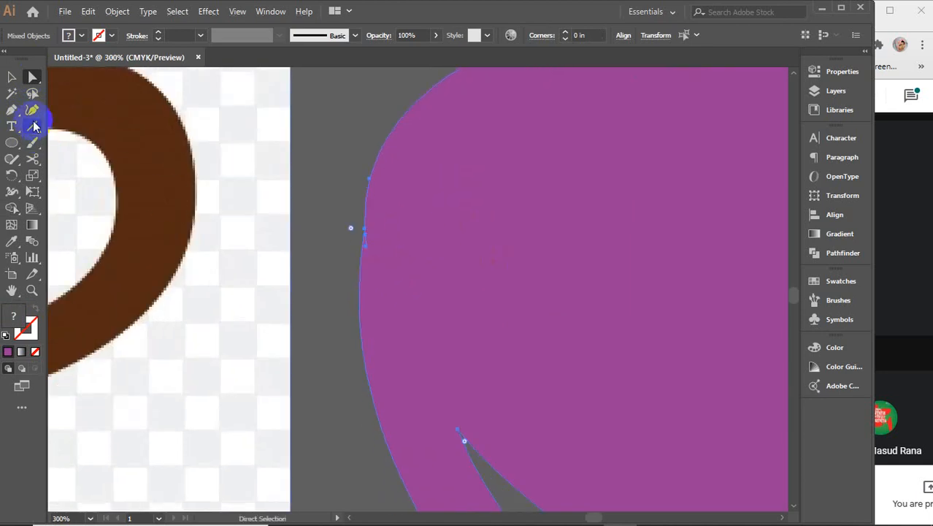
left_click(368, 250)
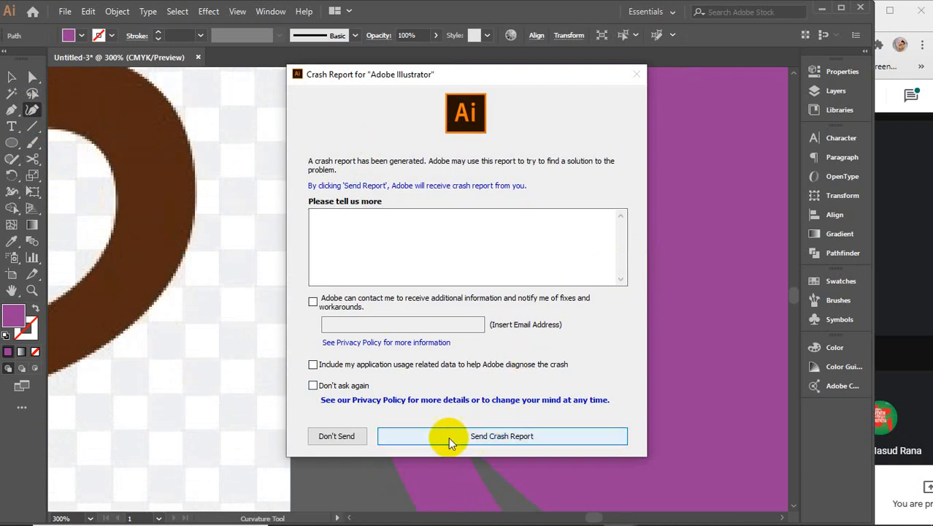
Dismiss the crash report without sending it and clear the Photoshop and folder windows off the desktop
left_click(337, 436)
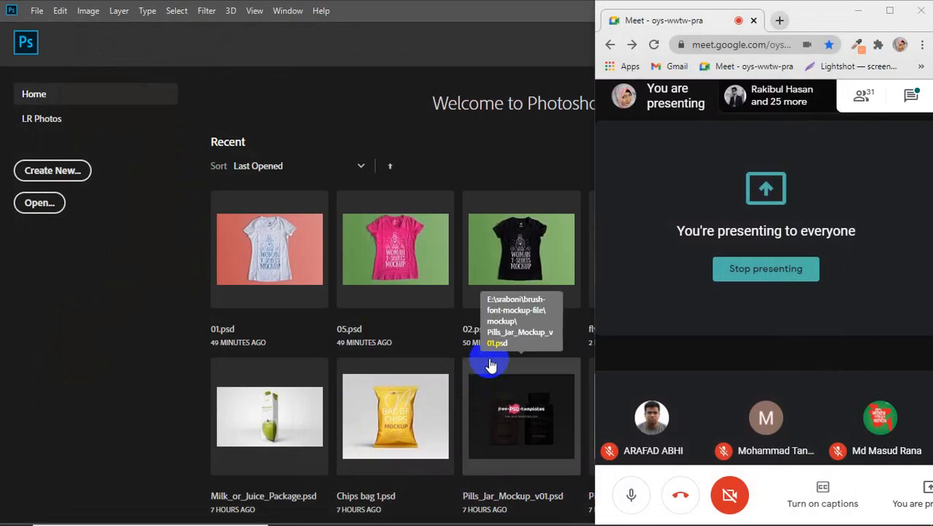
left_click(504, 20)
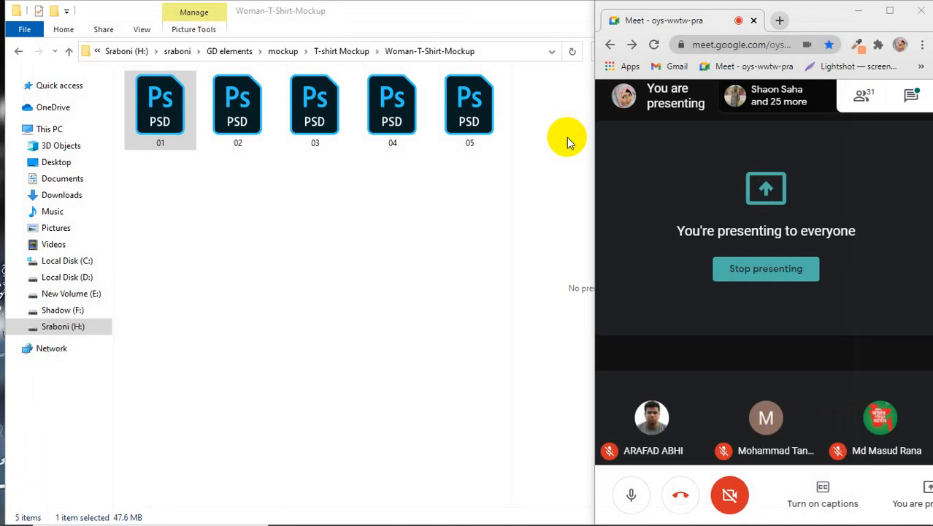
left_click(426, 274)
left_click(684, 10)
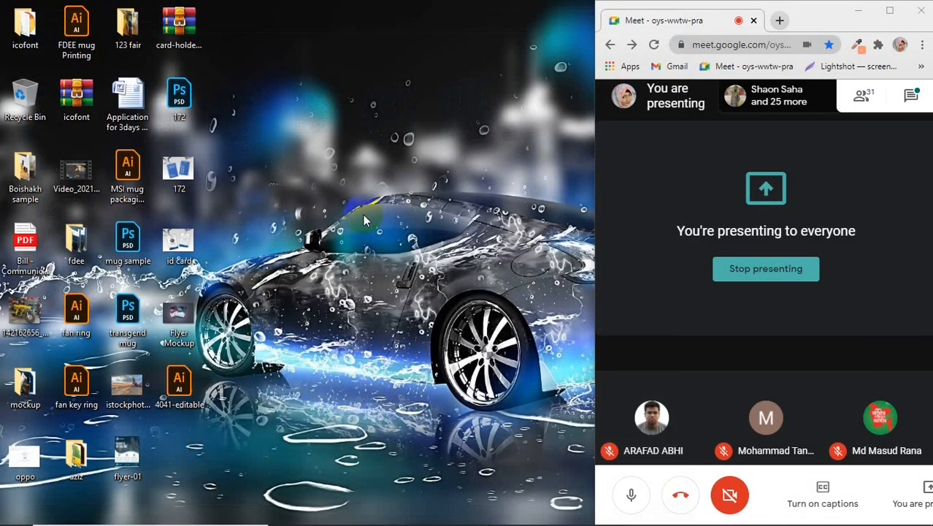
Refresh the desktop, relaunch Illustrator and open the recovered cup document with nothing selected
right_click(362, 214)
left_click(393, 255)
mouse_move(586, 520)
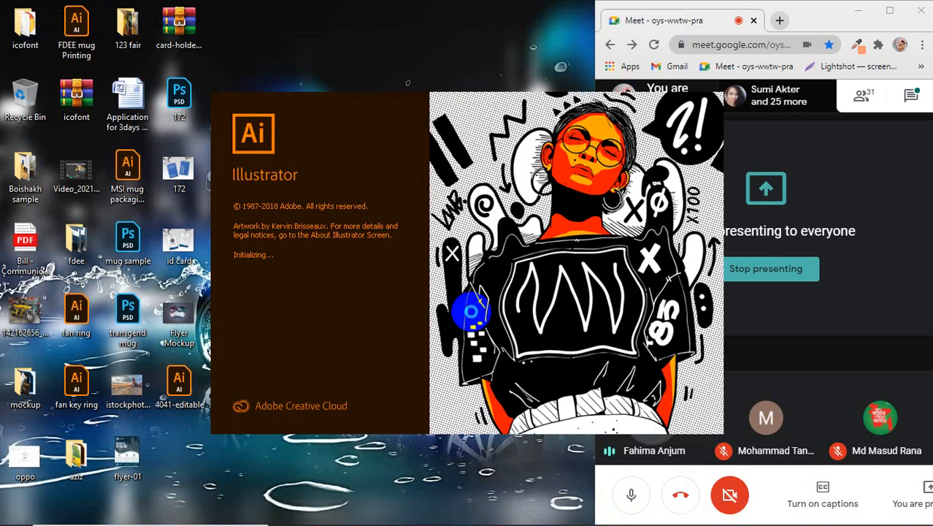
mouse_move(555, 517)
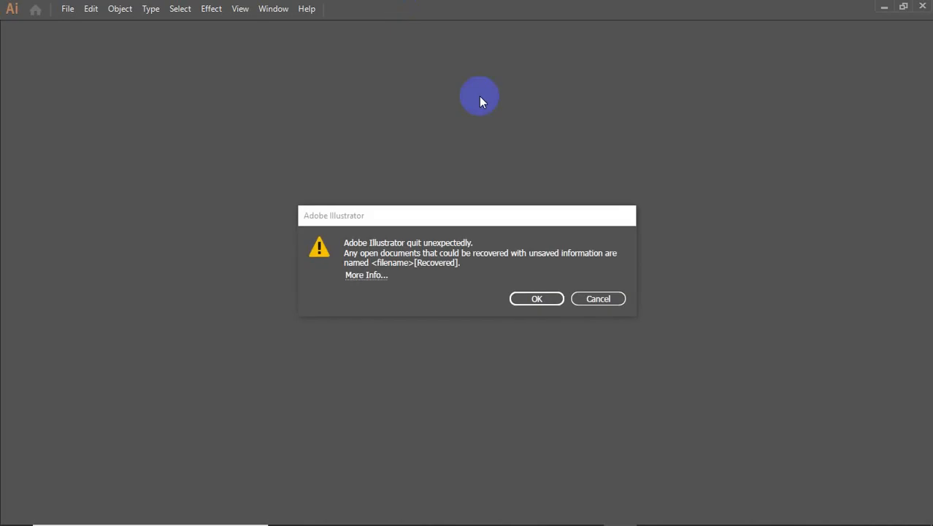
left_click(528, 299)
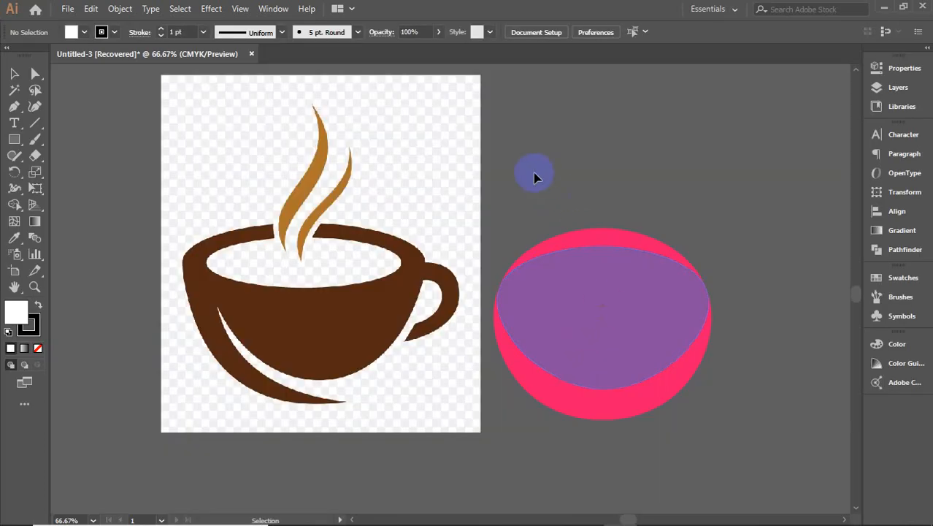
left_click(639, 410)
left_click(616, 472)
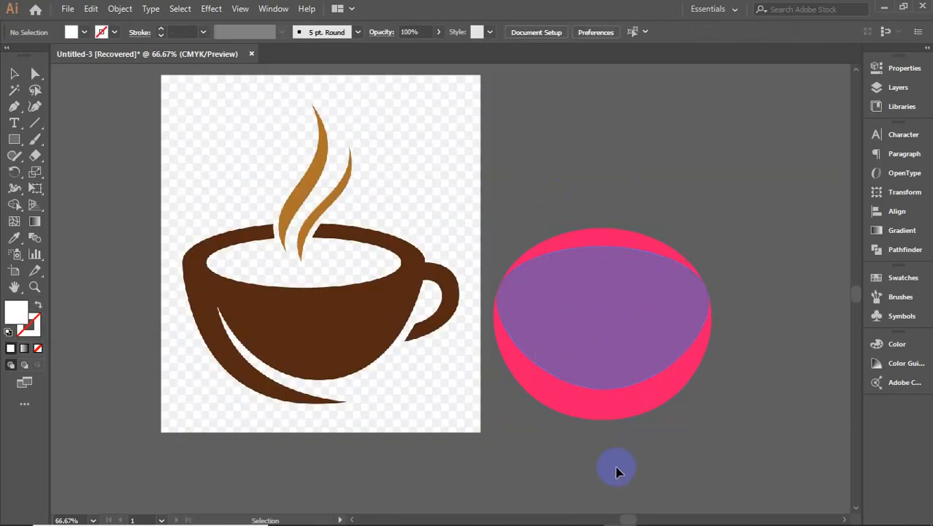
Set the automatic saving of recovery data to every 30 seconds in the File Handling & Clipboard preferences
left_click(91, 8)
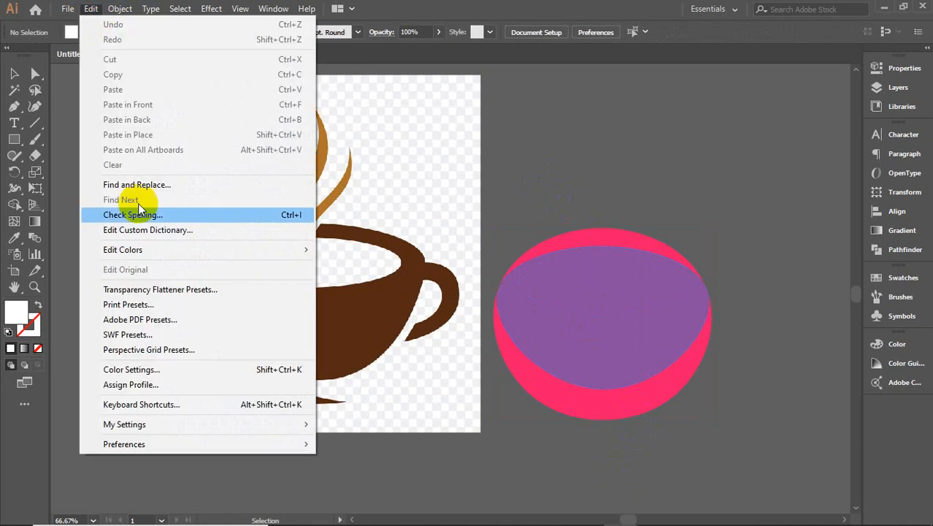
mouse_move(154, 444)
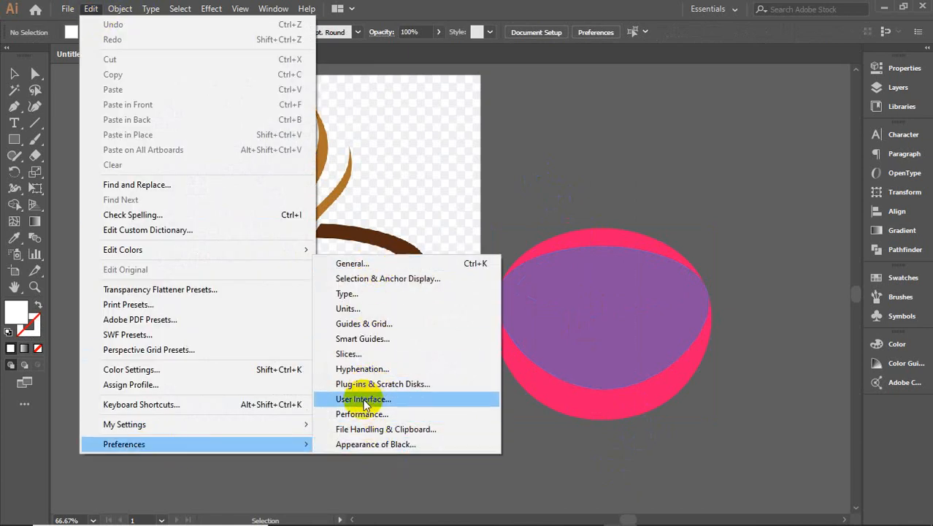
left_click(365, 420)
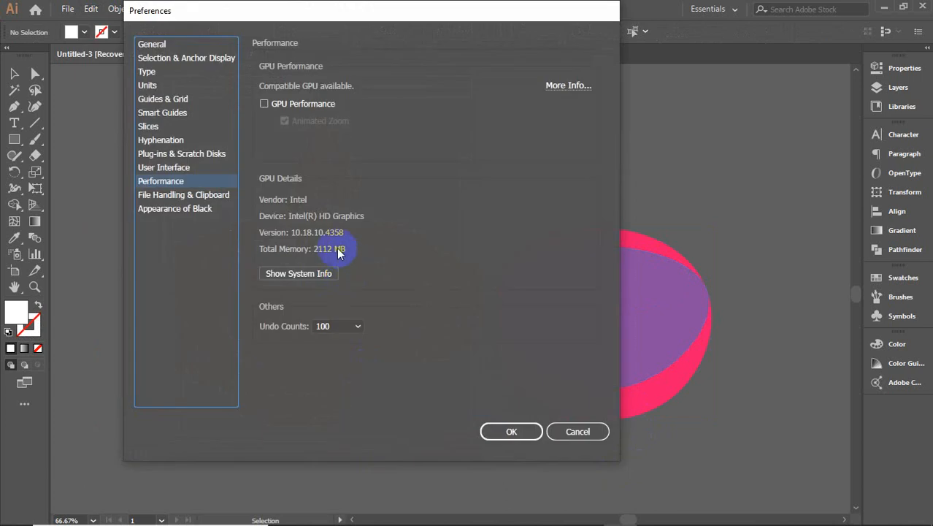
left_click(165, 168)
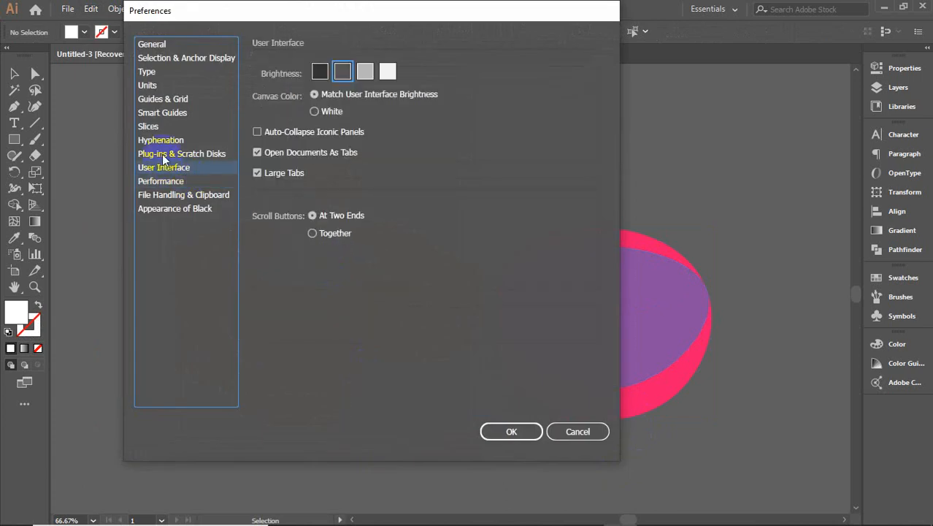
left_click(162, 153)
left_click(160, 141)
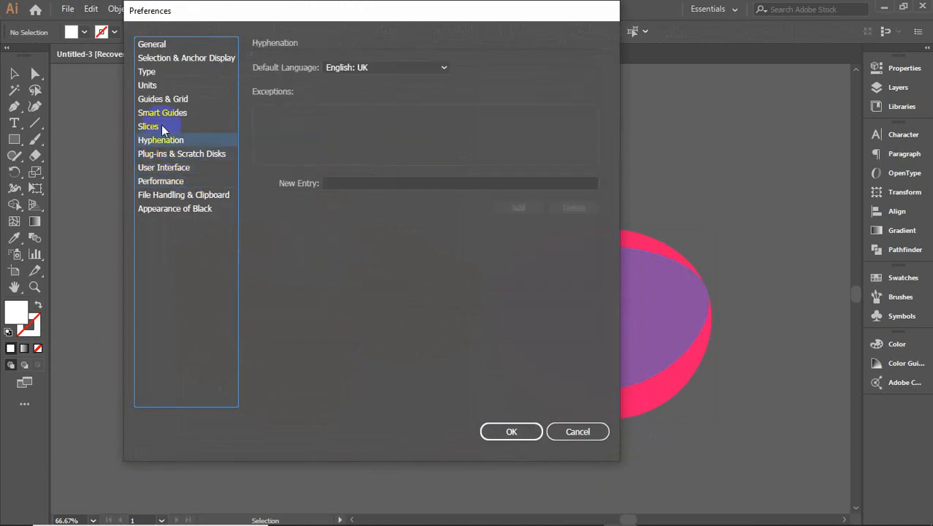
left_click(159, 195)
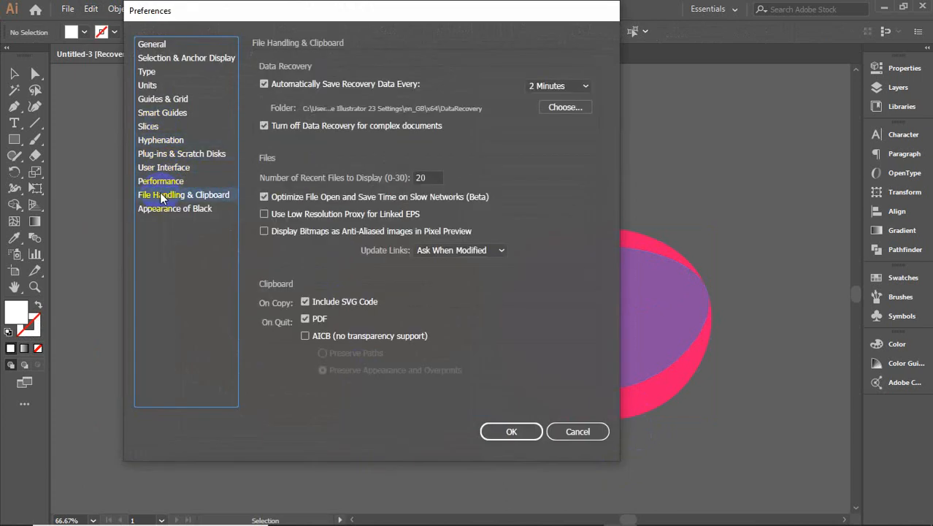
left_click(573, 85)
left_click(559, 98)
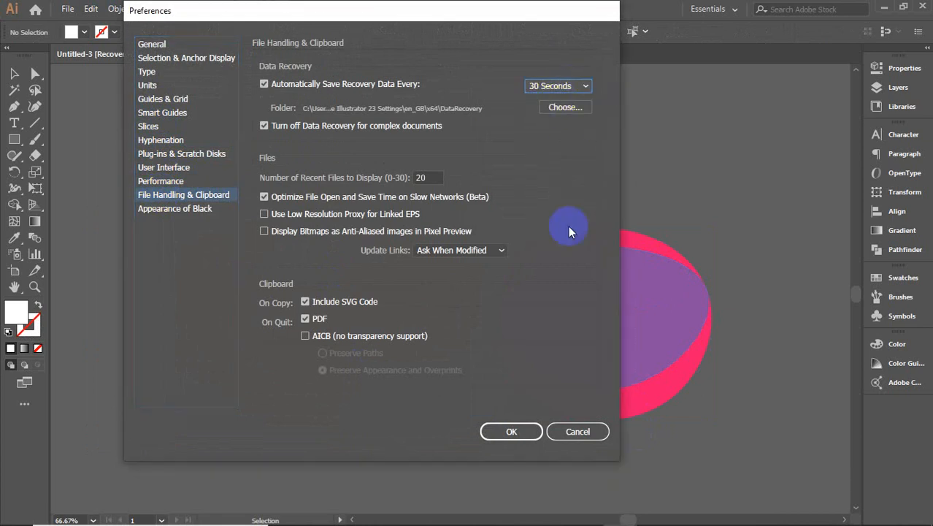
left_click(498, 432)
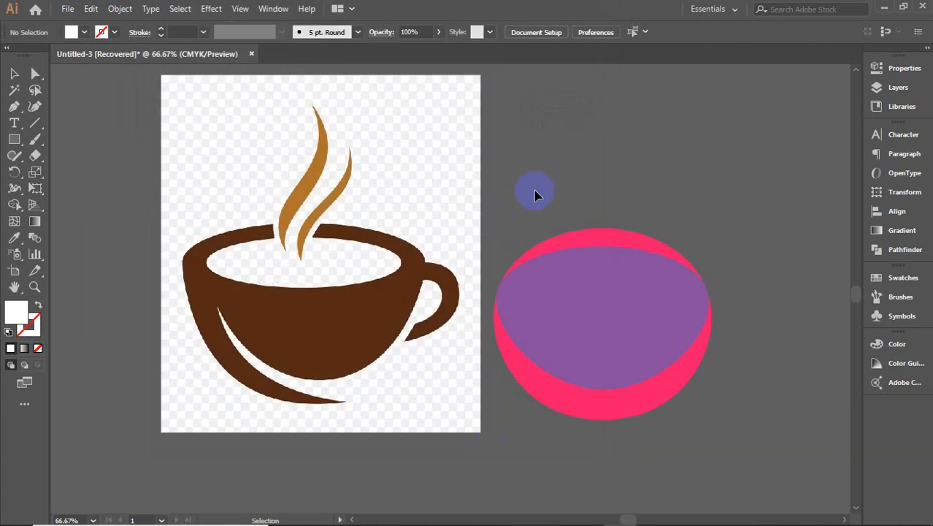
Place a translucent blue body copy lower and further right over the pink layer, leaving a pink crescent uncovered at the lower left
left_click_drag(535, 192, 630, 395)
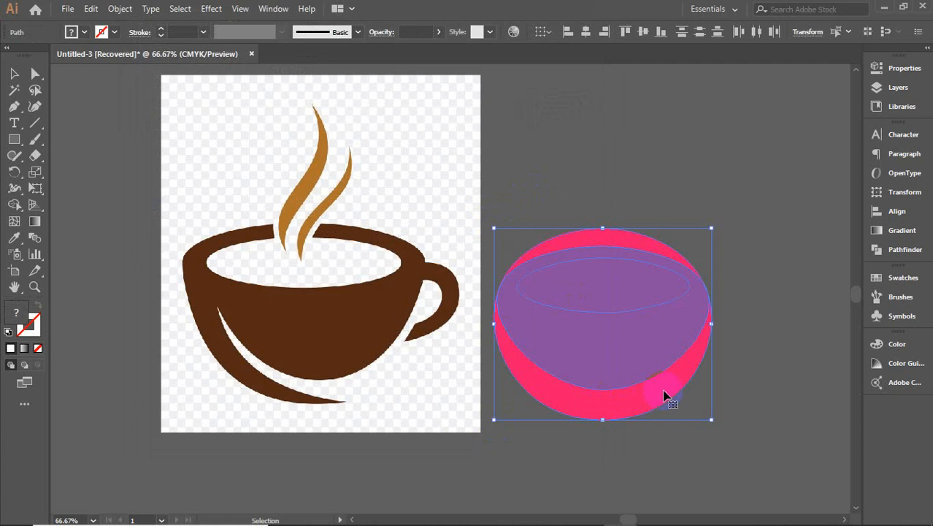
left_click(807, 372)
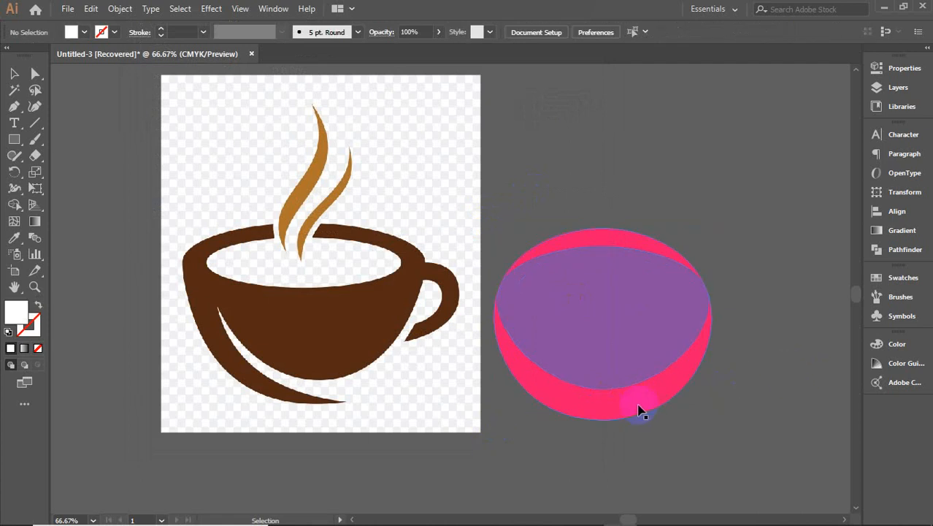
left_click(614, 415)
left_click_drag(614, 416, 617, 407)
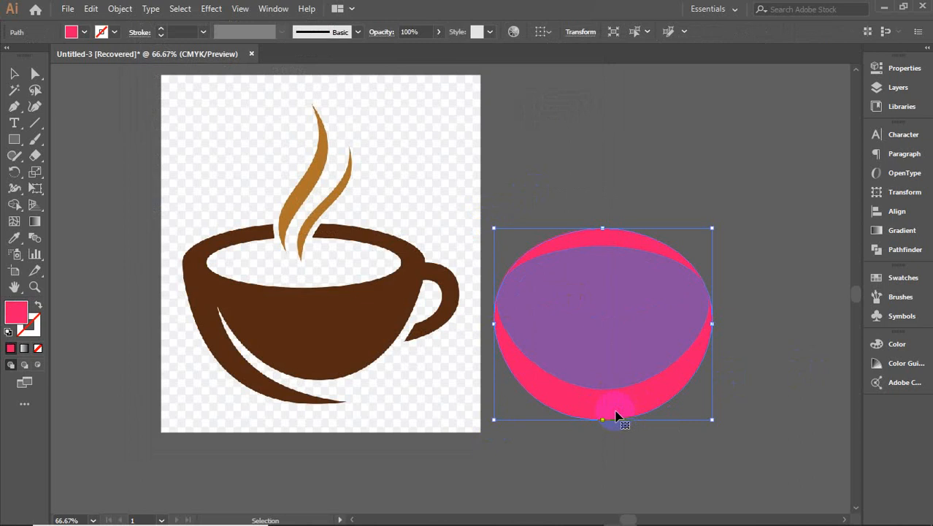
left_click(610, 349)
left_click_drag(610, 349, 629, 371)
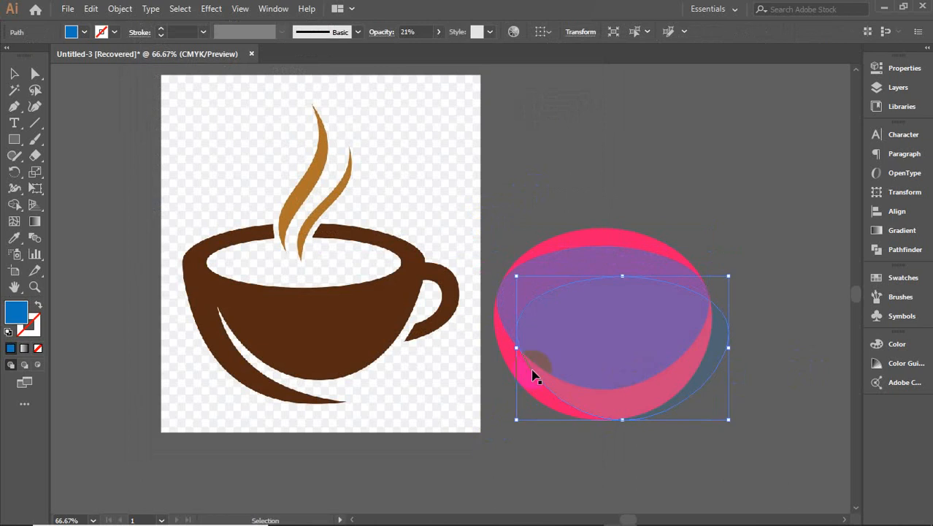
Nudge the pink layer slightly to the right so its left edge meets the purple body's edge
left_click(510, 301)
key("a")
key("v")
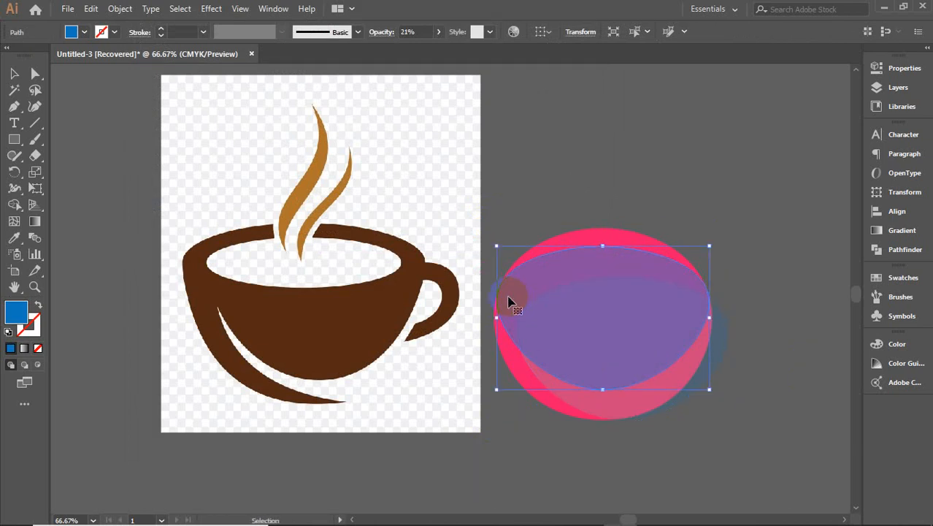
left_click(520, 376, "shift")
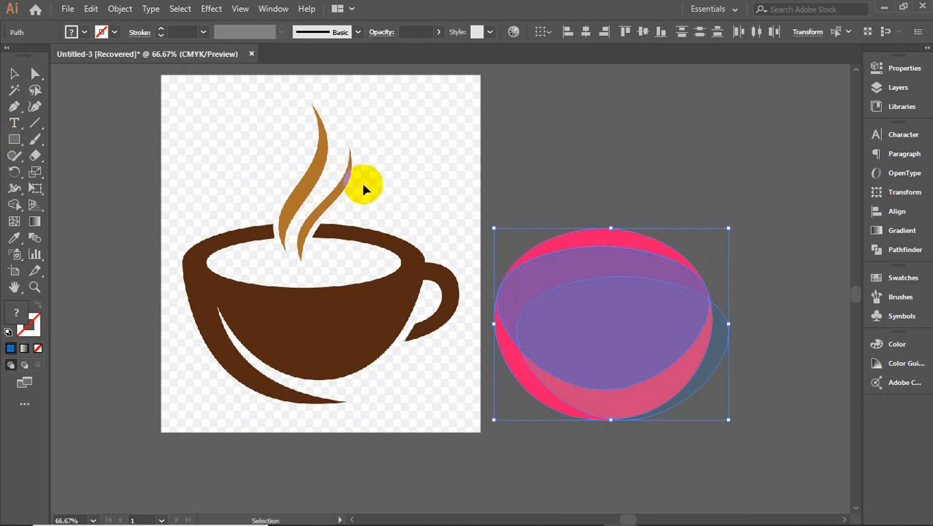
left_click(527, 194)
left_click(559, 250)
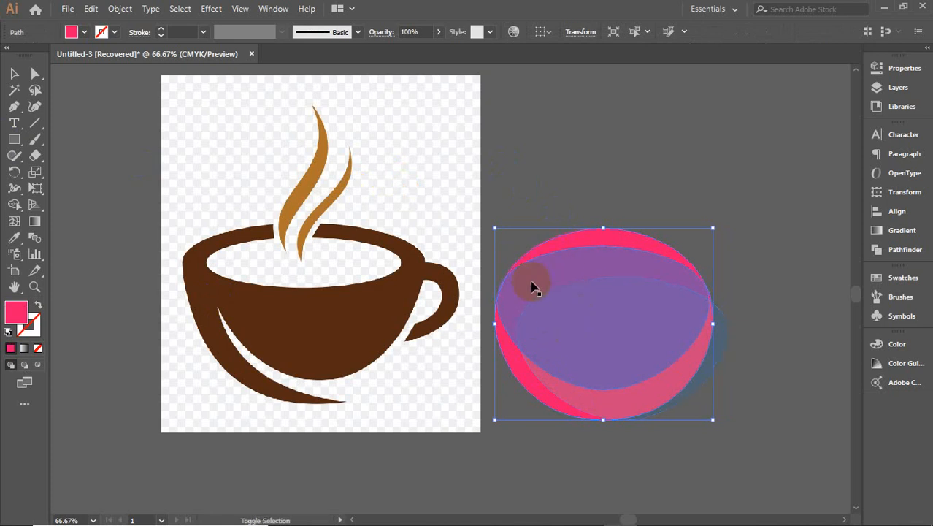
Cut away the blue copy and the surplus pink areas with Shape Builder, keeping the lower-left crescent, and clear the selection
left_click(554, 330, "shift")
left_click(14, 204)
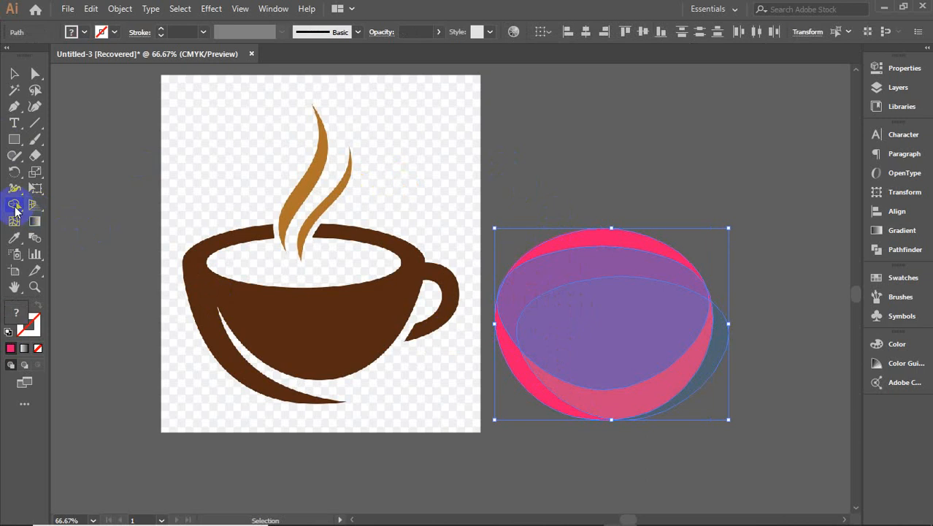
mouse_move(646, 431)
left_mouse_down()
mouse_move(640, 271)
mouse_move(606, 208)
mouse_move(612, 215)
left_mouse_up()
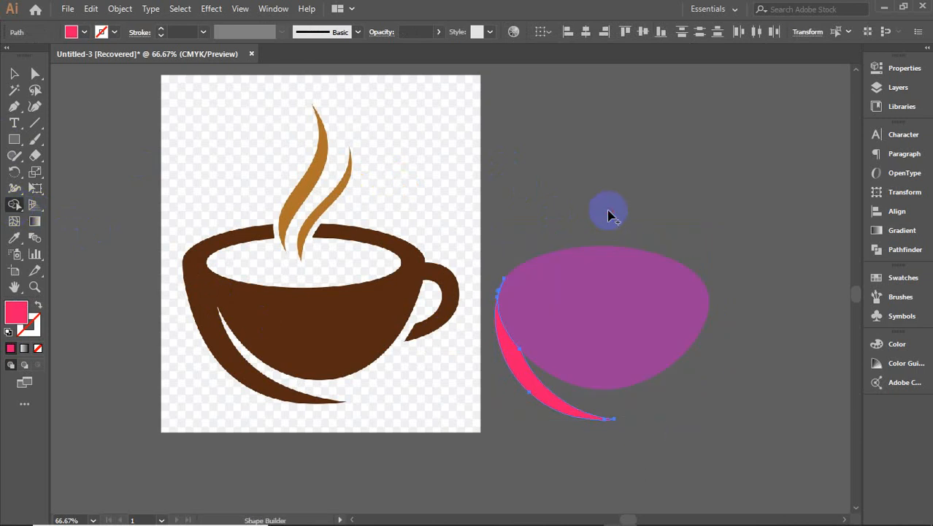
key("v")
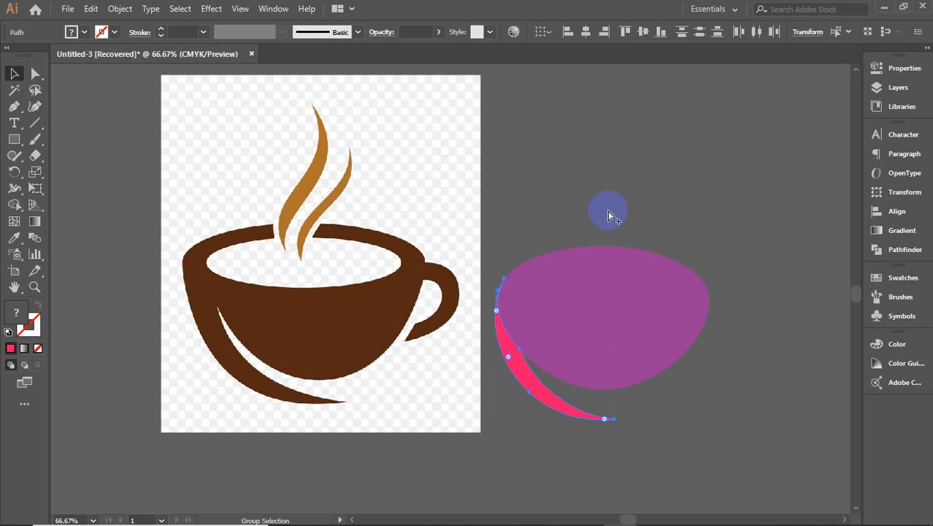
key("ctrl+a")
left_click(603, 478)
Unite the purple cup body and the pink crescent into one pink shape with Shape Builder
left_click(562, 402)
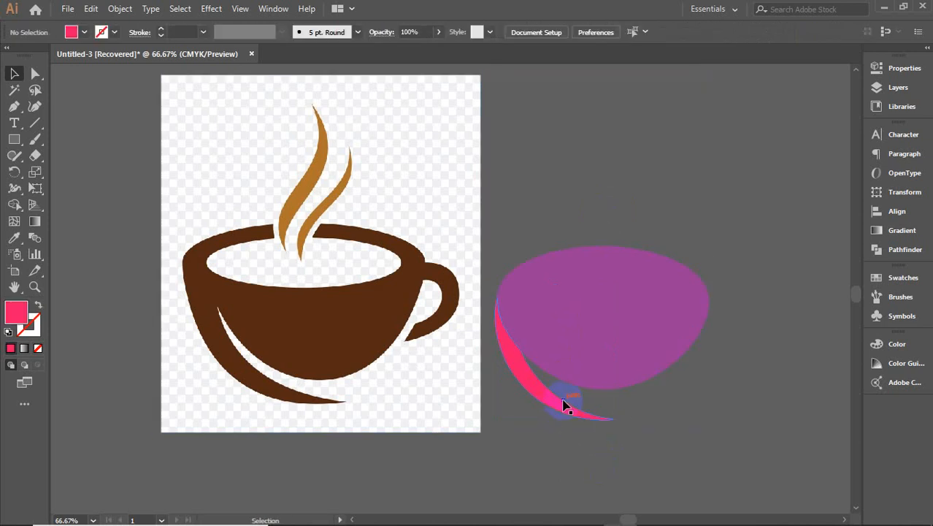
left_click(565, 351, "shift")
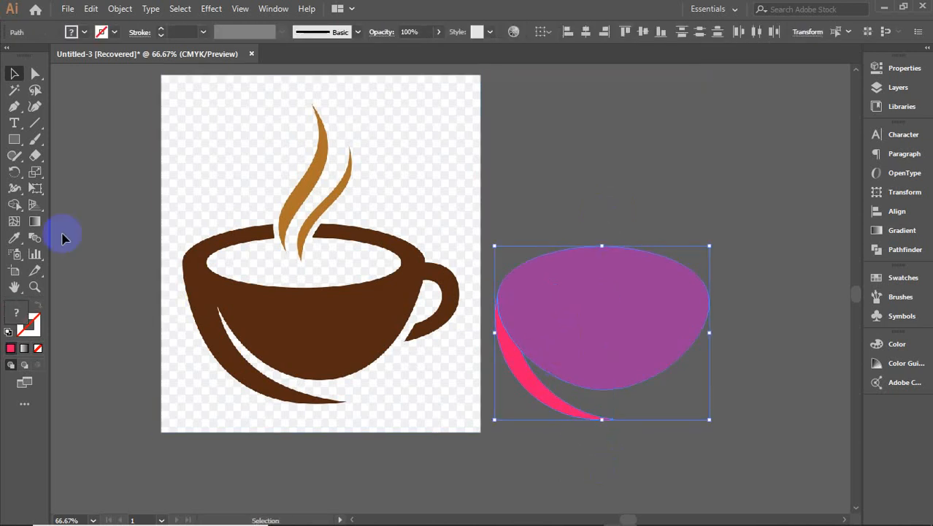
left_click(14, 205)
left_click_drag(521, 334, 506, 339)
Delete the small stray purple fragment just inside the left edge of the united pink shape
left_click(37, 74)
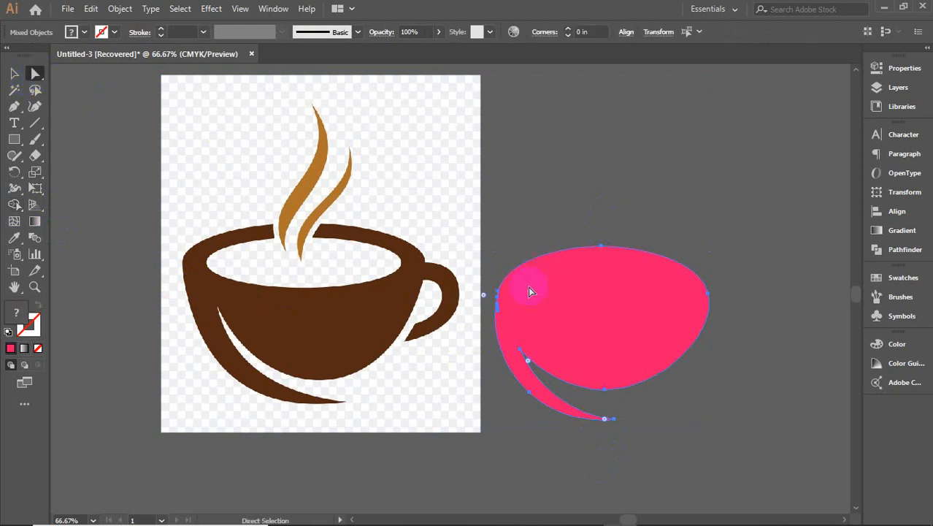
scroll(502, 304, "up", 4)
left_click(488, 310)
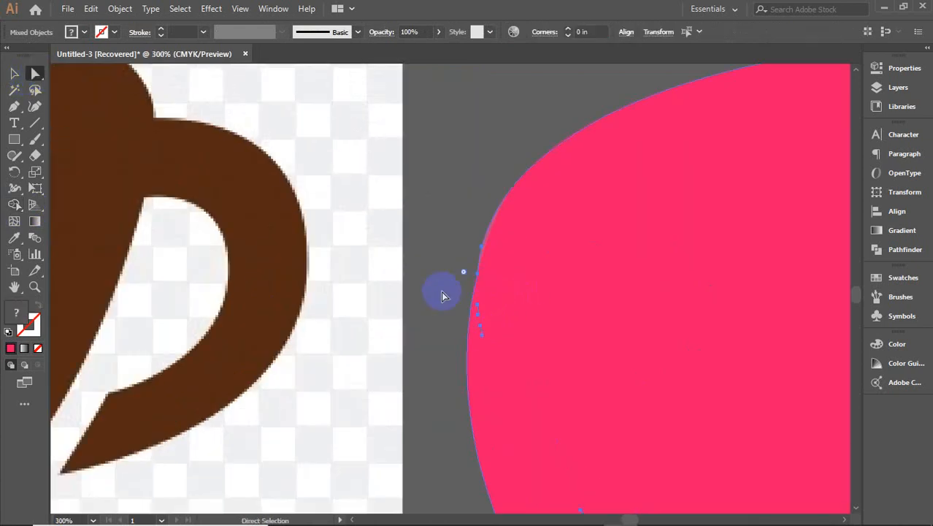
left_click(442, 292)
left_click(478, 313)
left_click_drag(478, 313, 482, 334)
left_click(18, 74)
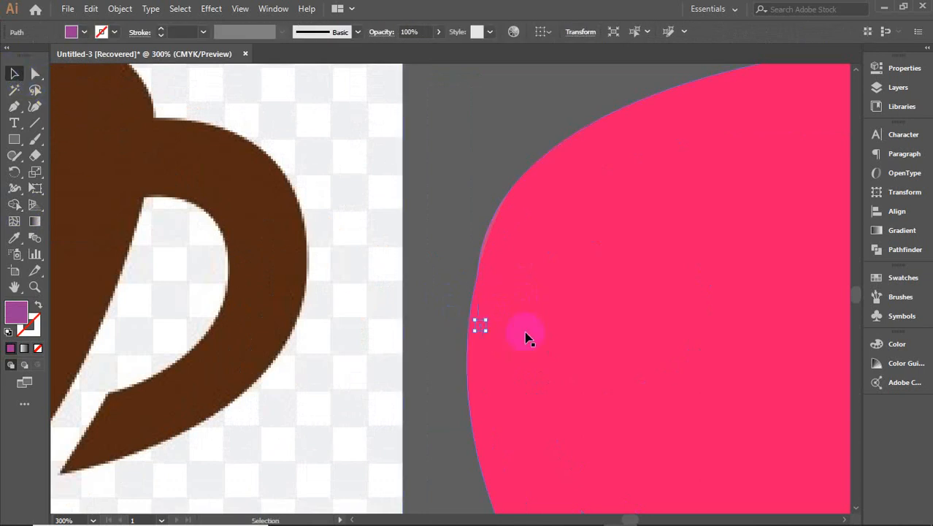
left_click(527, 356)
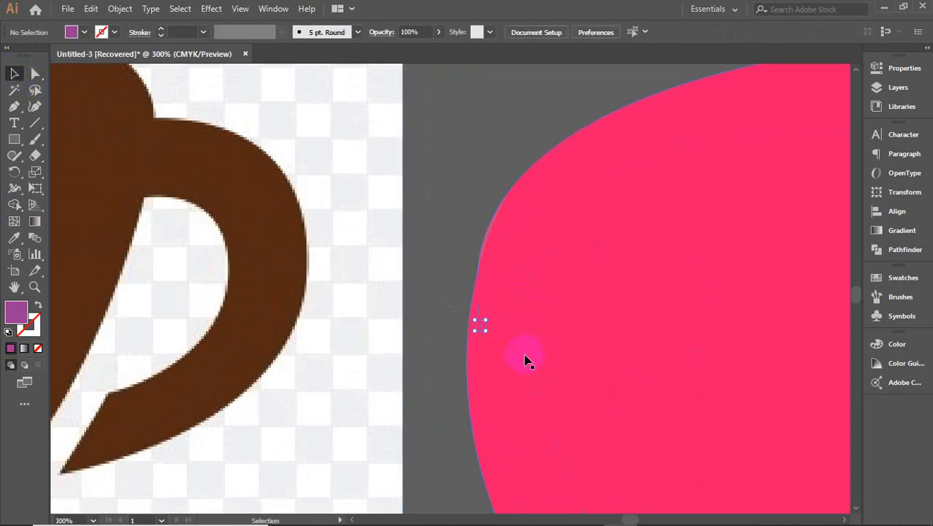
right_click(480, 334)
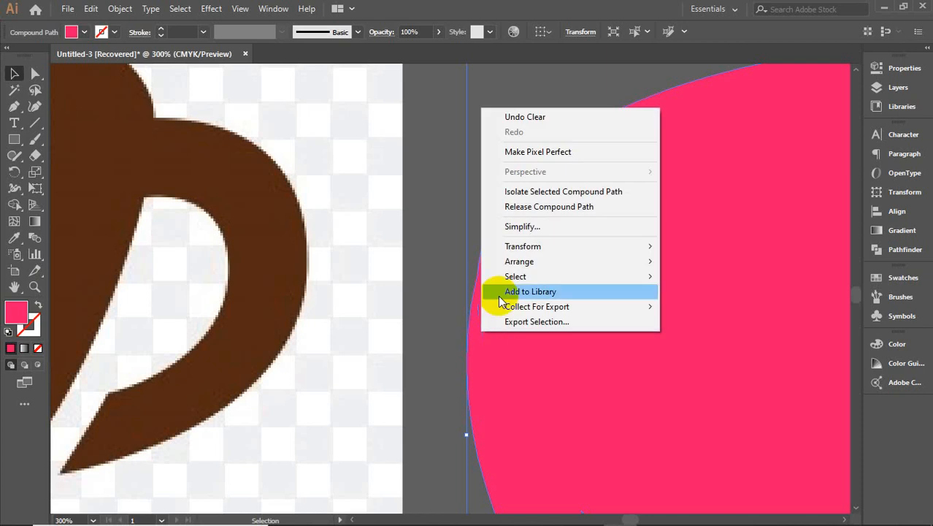
left_click(433, 299)
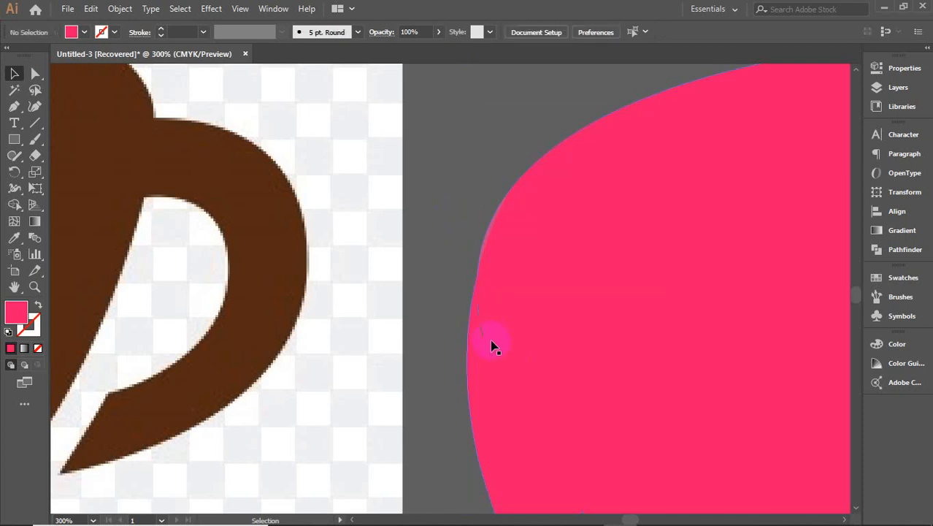
Isolate the pink compound path, delete the tiny slivers inside its left edge, and exit isolation
scroll(489, 336, "up", 4)
double_click(461, 338)
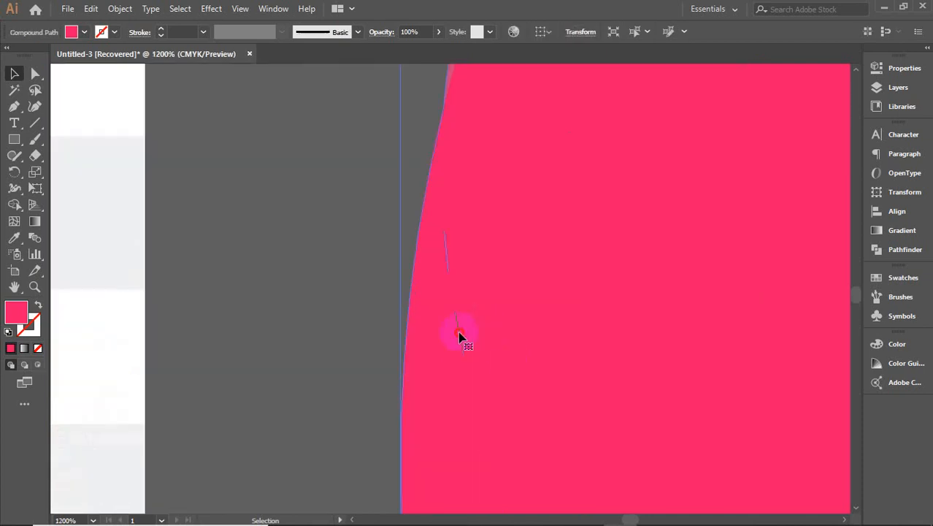
left_click(460, 337)
key("Delete")
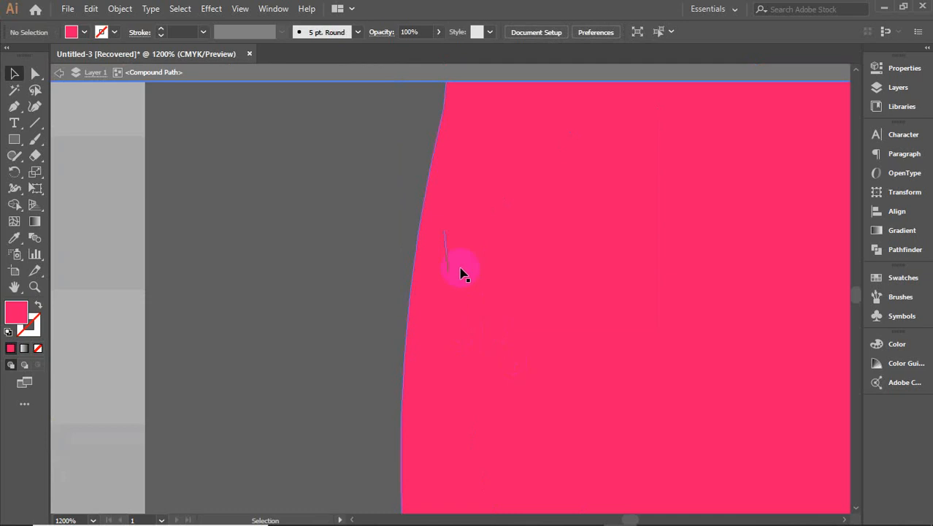
left_click(380, 75)
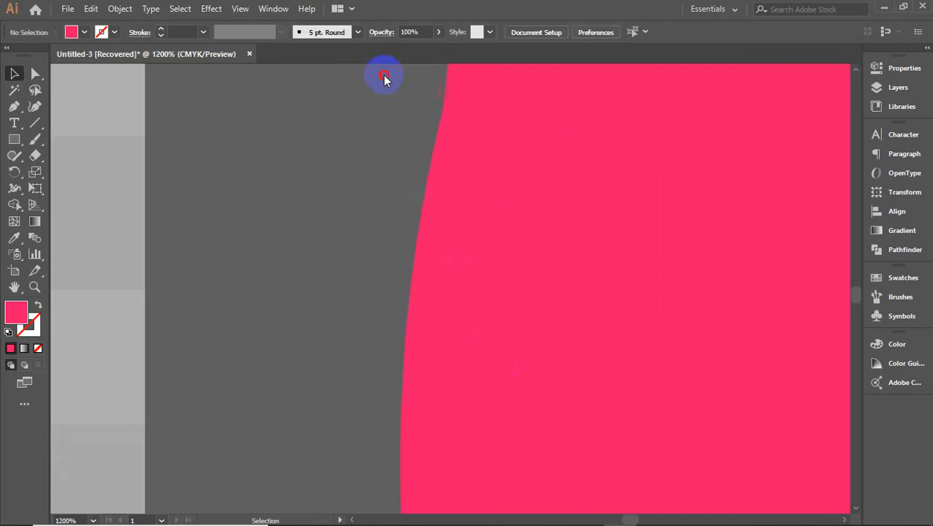
Smooth the pink body's upper-left edge with the Curvature tool by removing the surplus anchor points at the kink
scroll(409, 215, "down", 3)
scroll(411, 218, "down", 2)
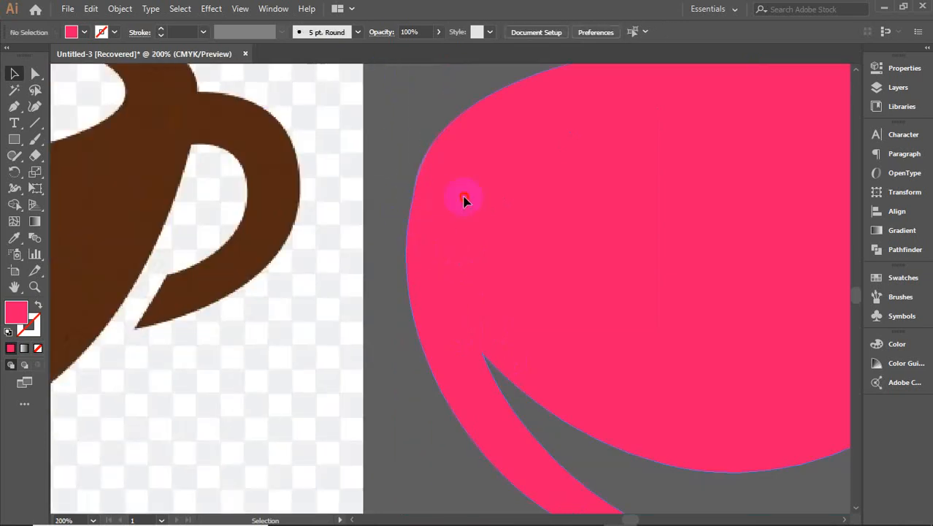
left_click(464, 200)
left_click(36, 73)
left_click(429, 196)
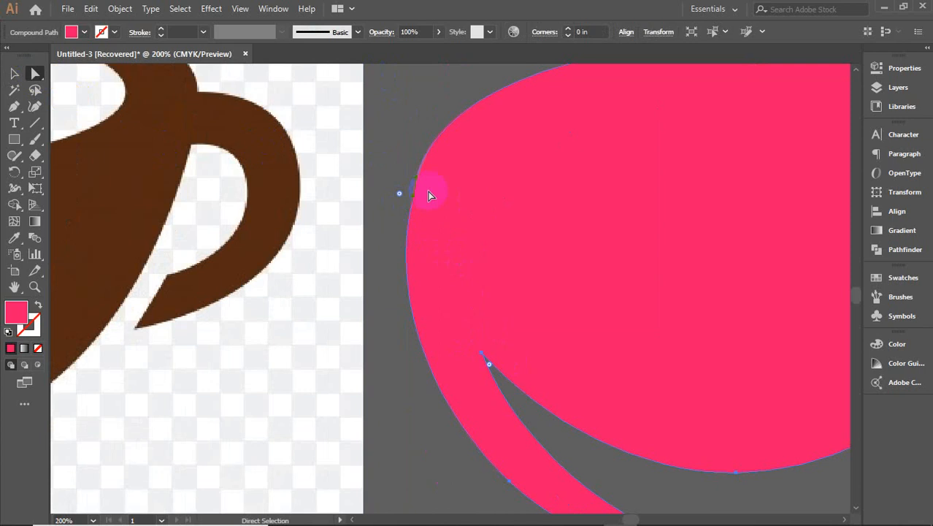
left_click(35, 106)
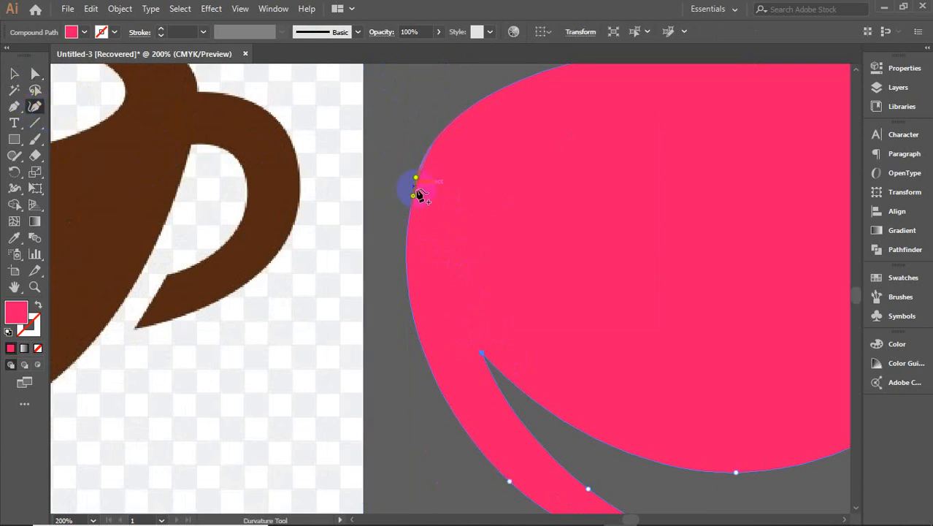
left_click(413, 195)
left_click_drag(418, 197, 415, 180)
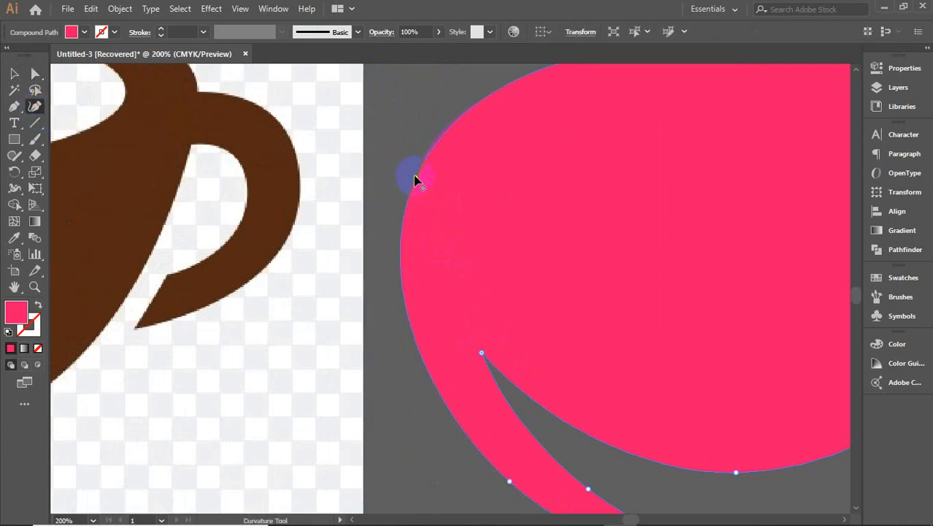
left_click_drag(433, 150, 421, 172)
left_click(13, 72)
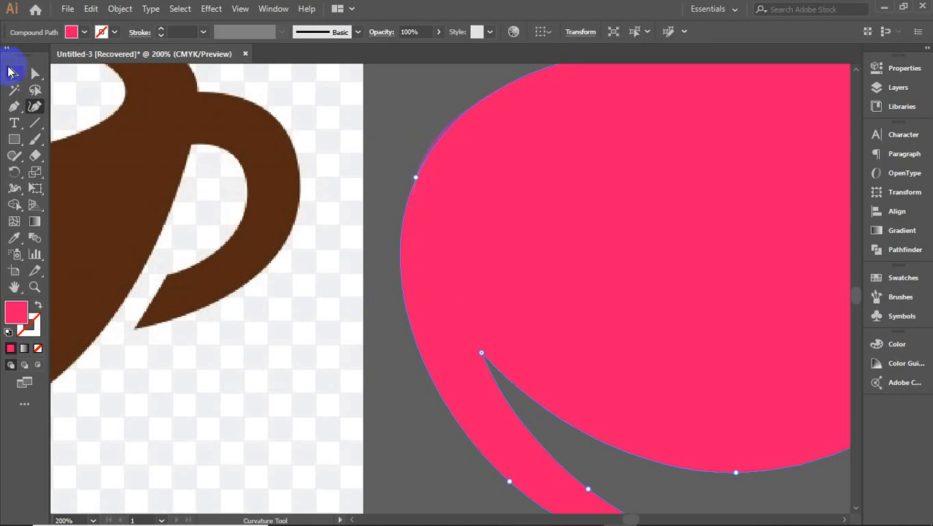
Delete the leftover purple body behind the pink cup shape and clear the selection
left_click(381, 121)
left_click(439, 141)
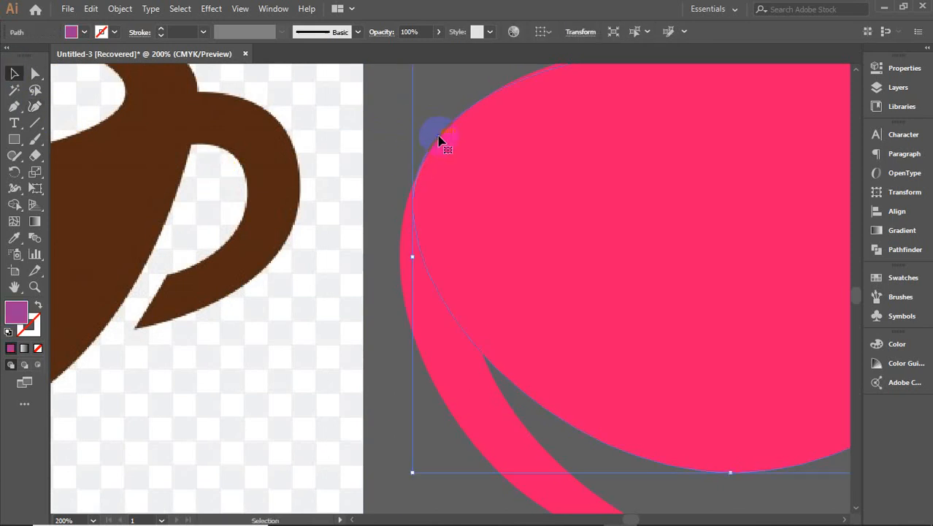
key("Delete")
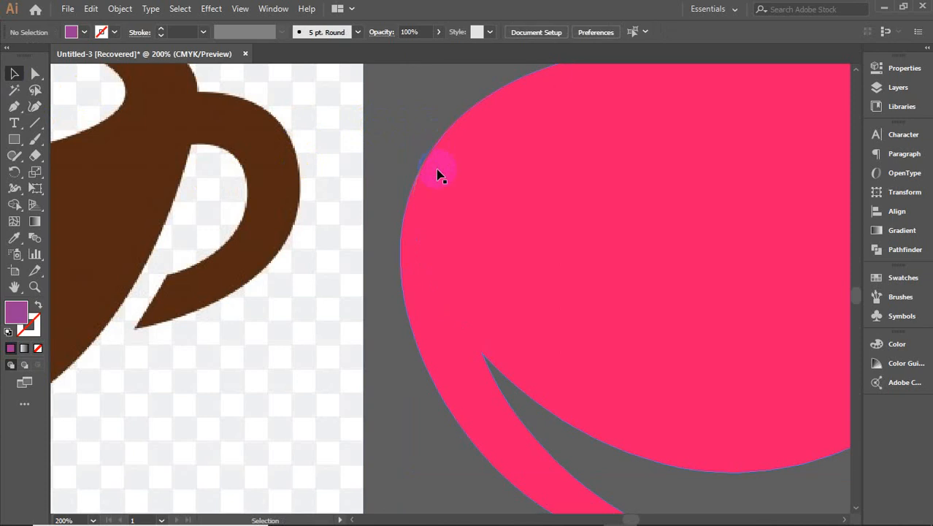
left_click(438, 176)
scroll(438, 175, "down", 4)
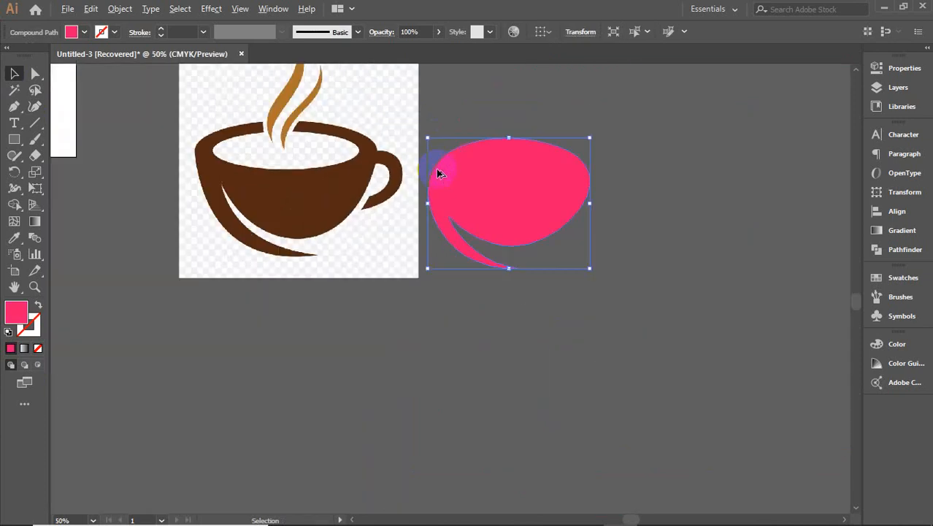
left_click(560, 316)
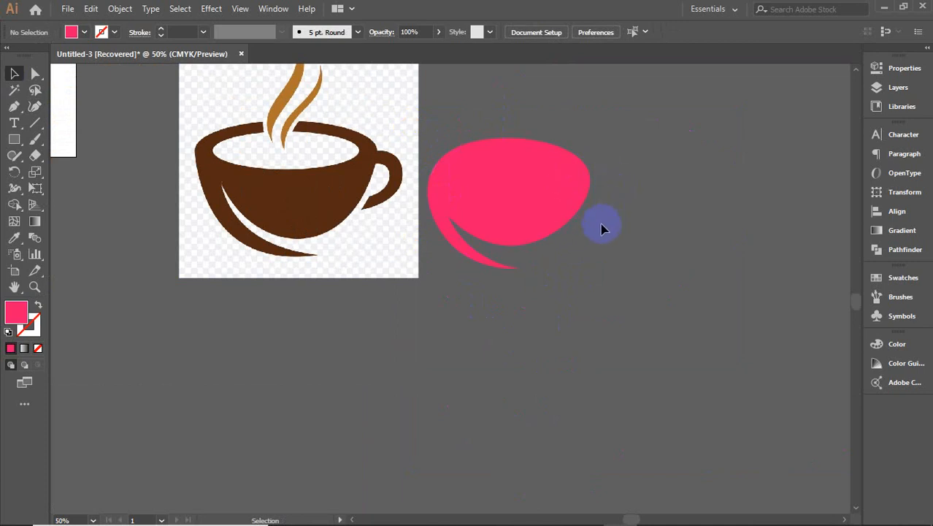
Draw a pink circle overlapping the right edge of the cup body with the Ellipse tool
left_click(13, 139)
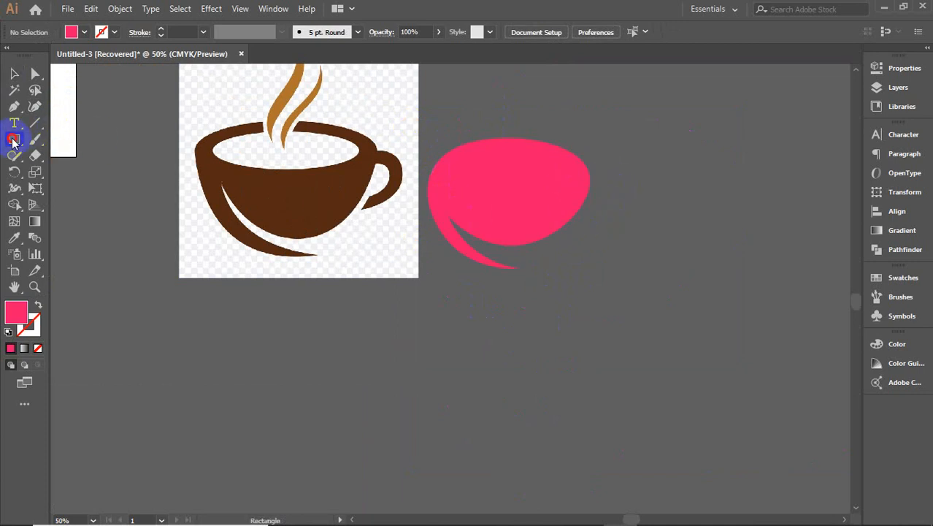
left_click_drag(13, 139, 117, 172)
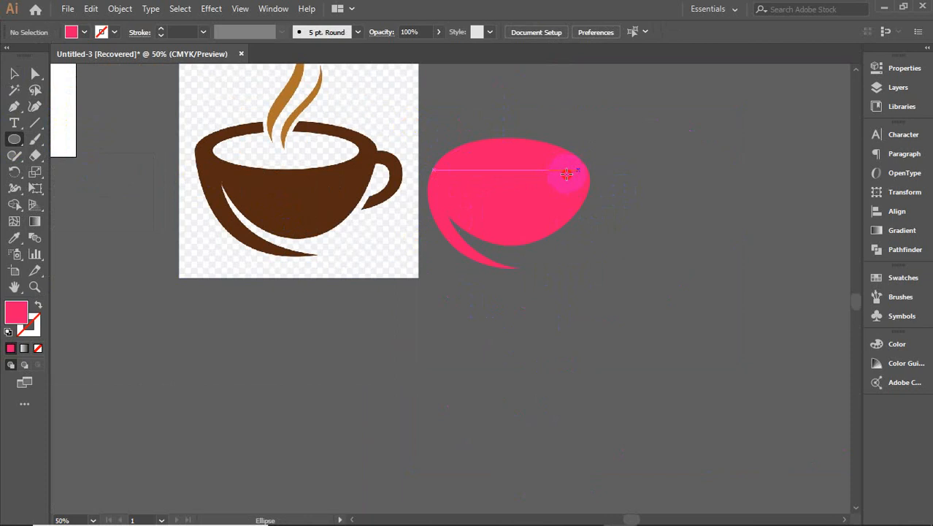
left_click_drag(566, 173, 592, 217)
left_click(14, 74)
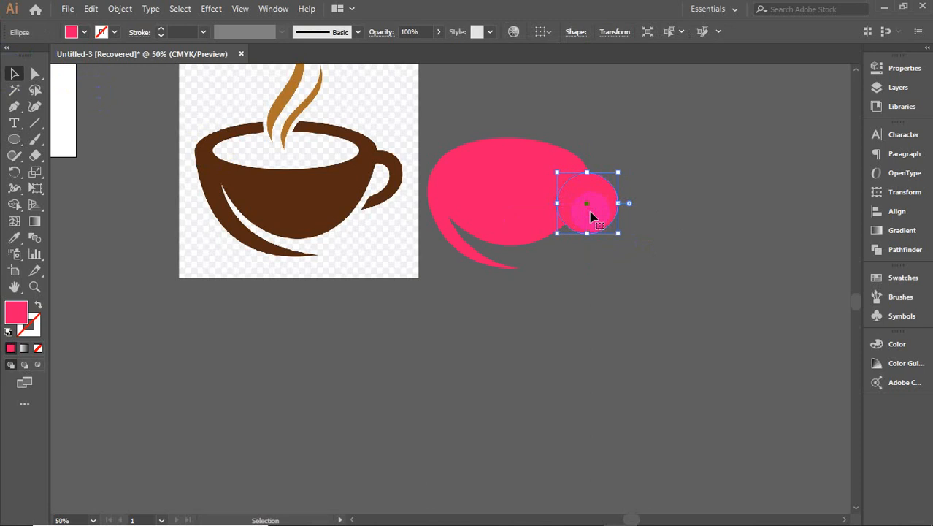
Reshape the circle with the Curvature tool into a tilted handle outline tapering toward the body's lower right edge
left_click(35, 106)
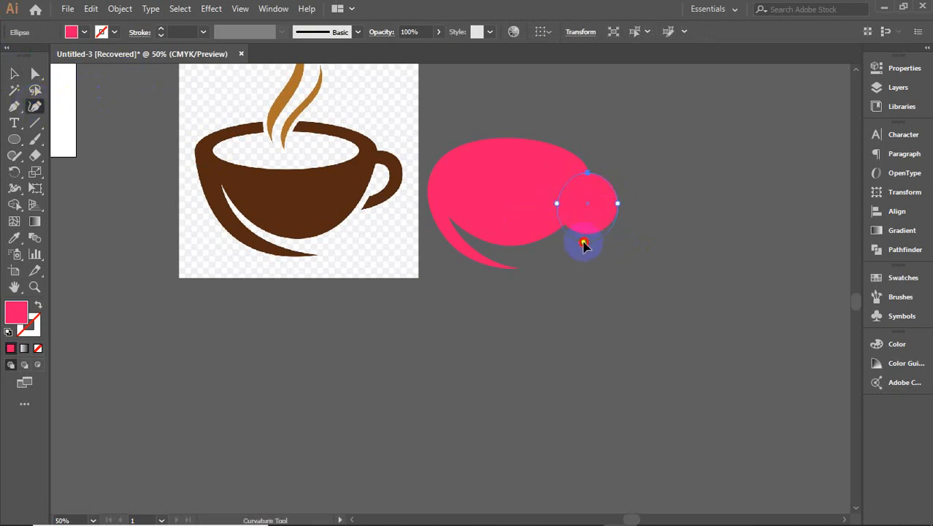
mouse_move(584, 245)
left_mouse_down()
mouse_move(610, 243)
mouse_move(602, 231)
mouse_move(596, 237)
left_mouse_up()
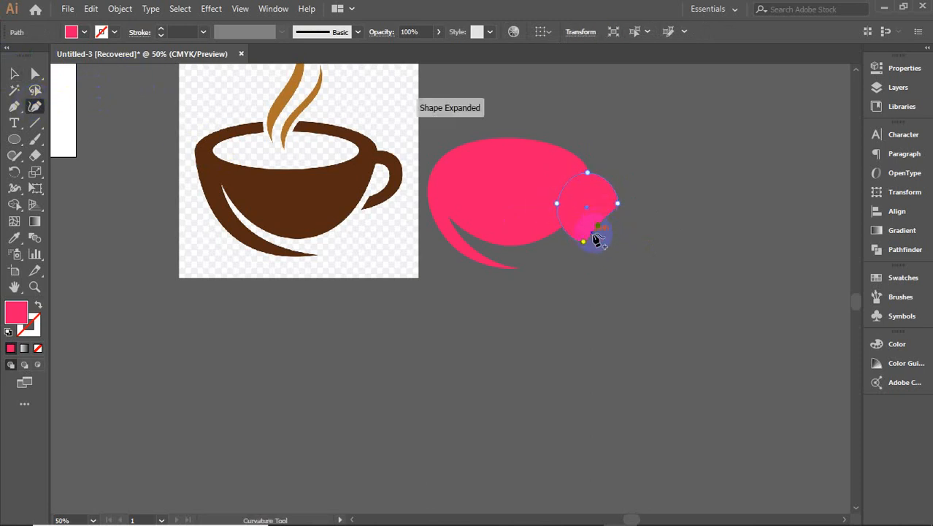
scroll(598, 238, "up", 2)
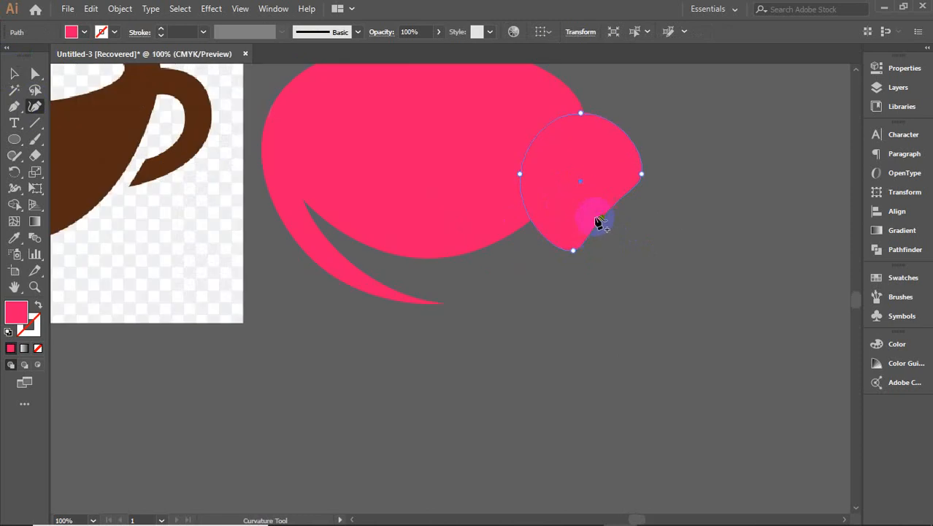
left_click_drag(603, 219, 522, 229)
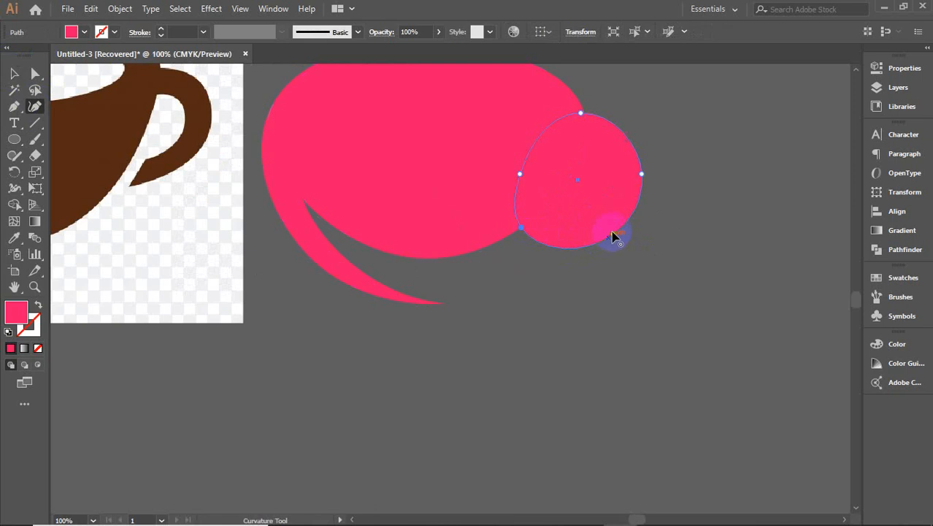
left_click_drag(613, 235, 614, 213)
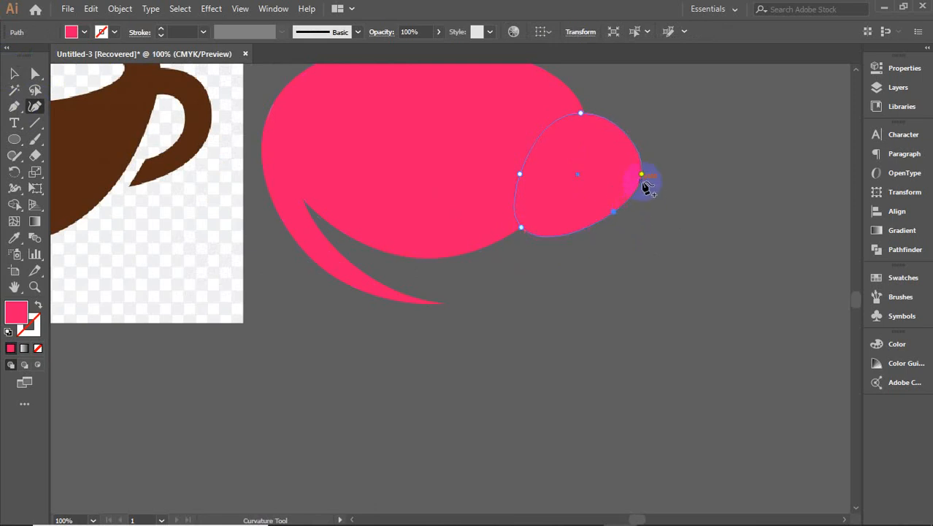
left_click_drag(642, 177, 642, 164)
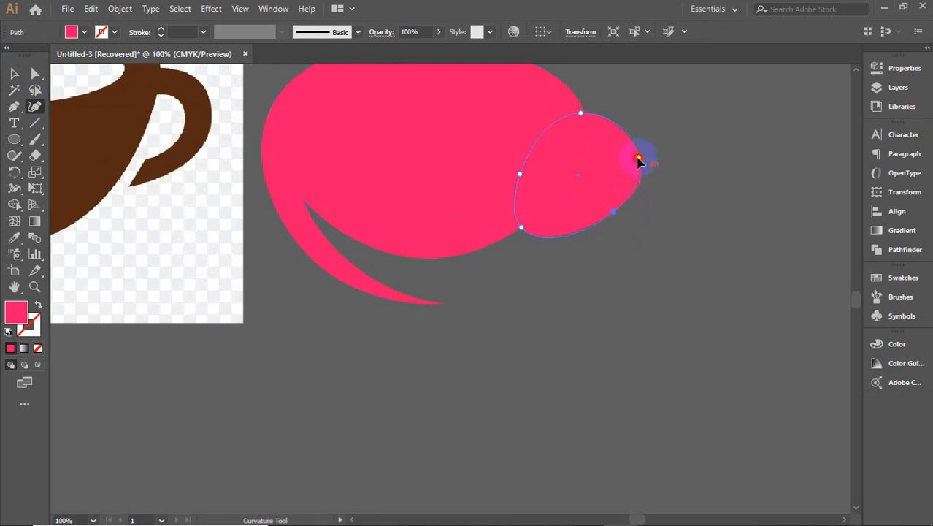
left_click(14, 73)
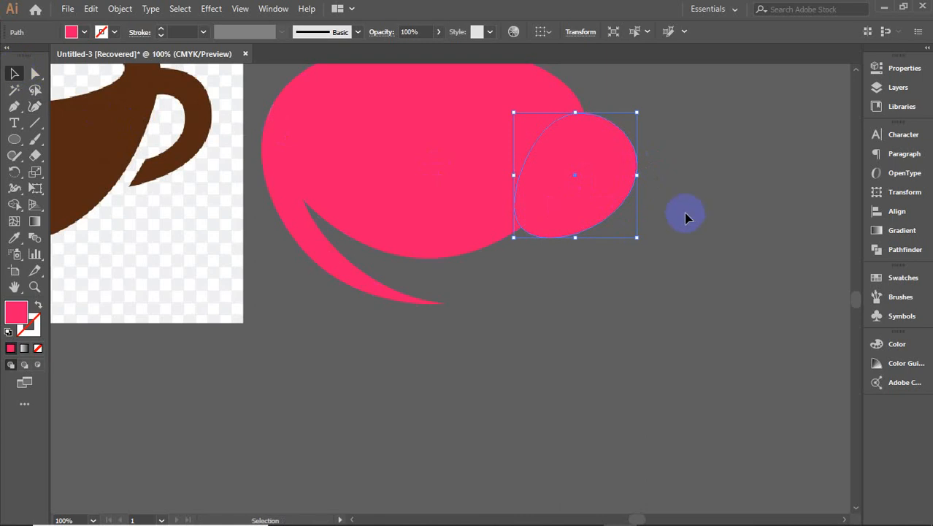
Copy the handle outline in place and shrink the copy from the right, top and bottom for the handle's inner opening
left_click(606, 186)
key("ctrl+c")
key("ctrl+f")
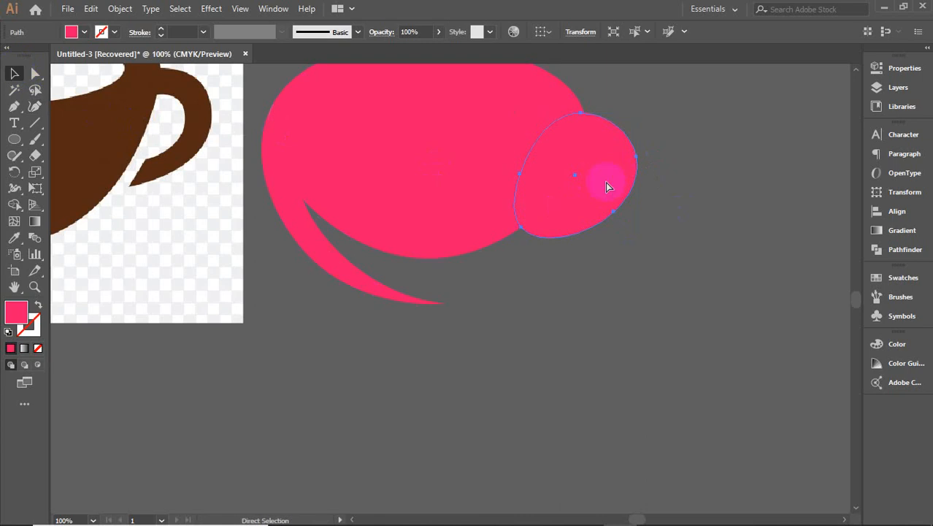
left_click_drag(636, 176, 619, 175)
left_click_drag(570, 111, 567, 127)
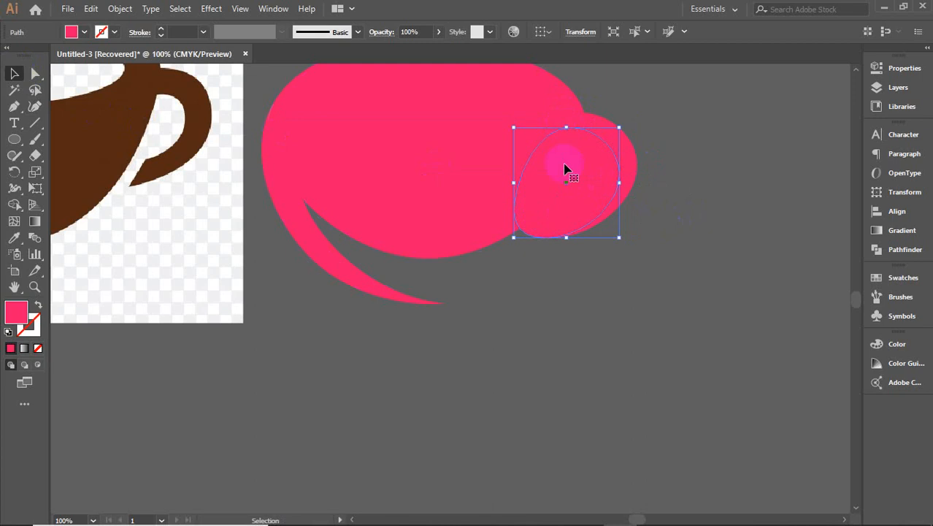
left_click_drag(565, 237, 567, 219)
Select the cup body with both handle shapes and cut away the body and inner areas with Shape Builder, leaving the curved handle band
left_click(444, 141)
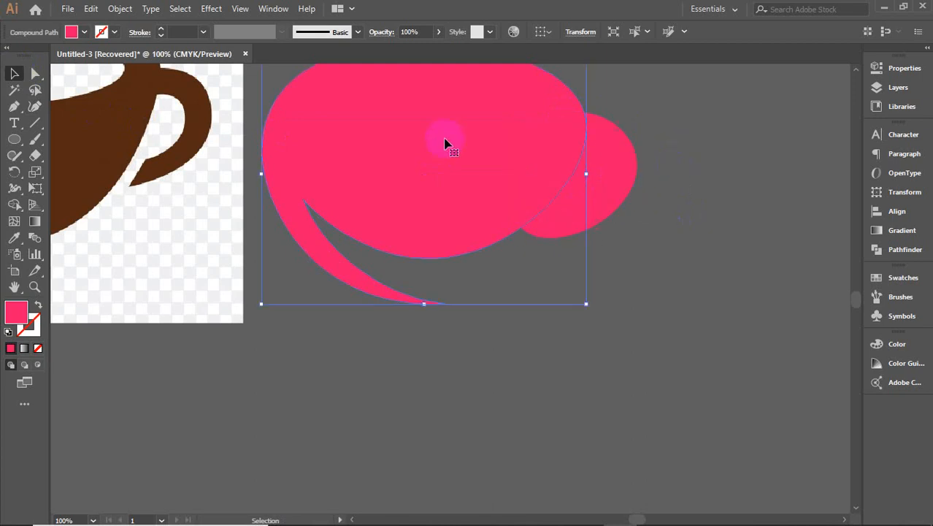
key("a")
key("v")
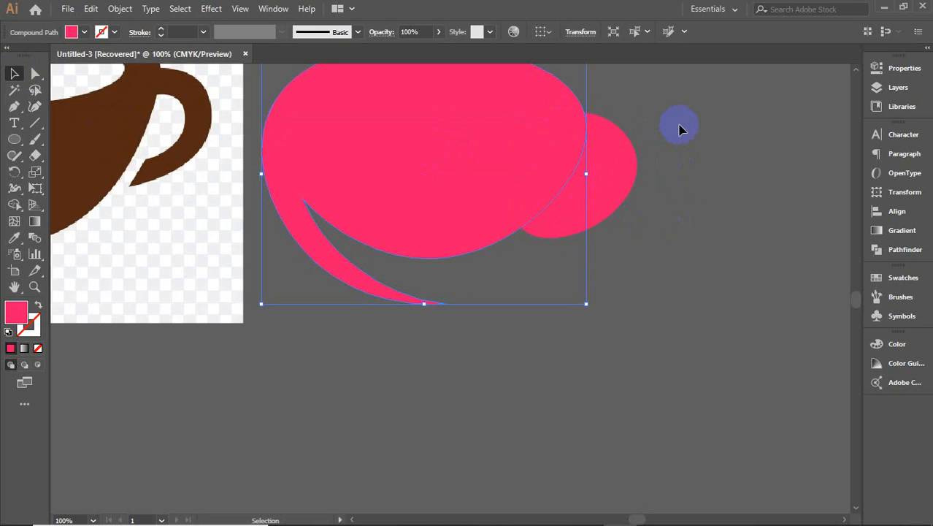
left_click(536, 205, "shift")
left_click(640, 280)
left_click_drag(720, 177, 523, 222)
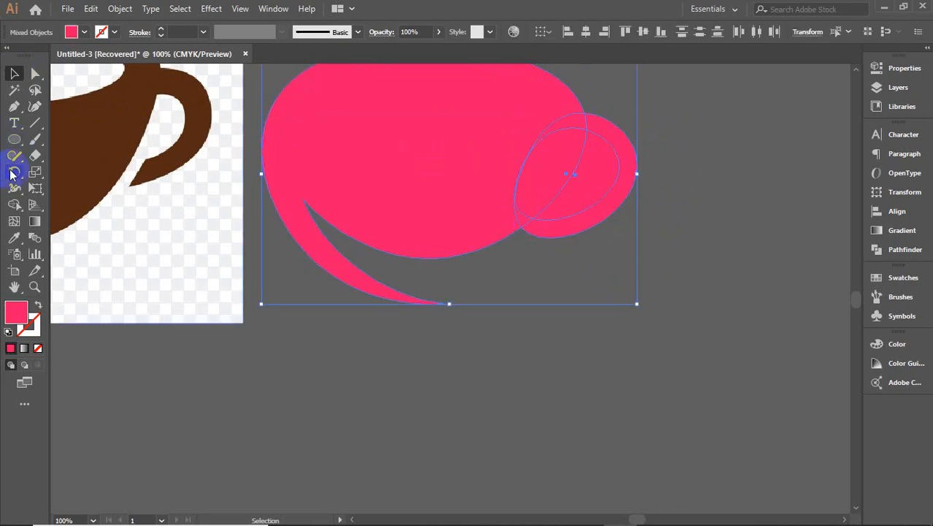
left_click(14, 206)
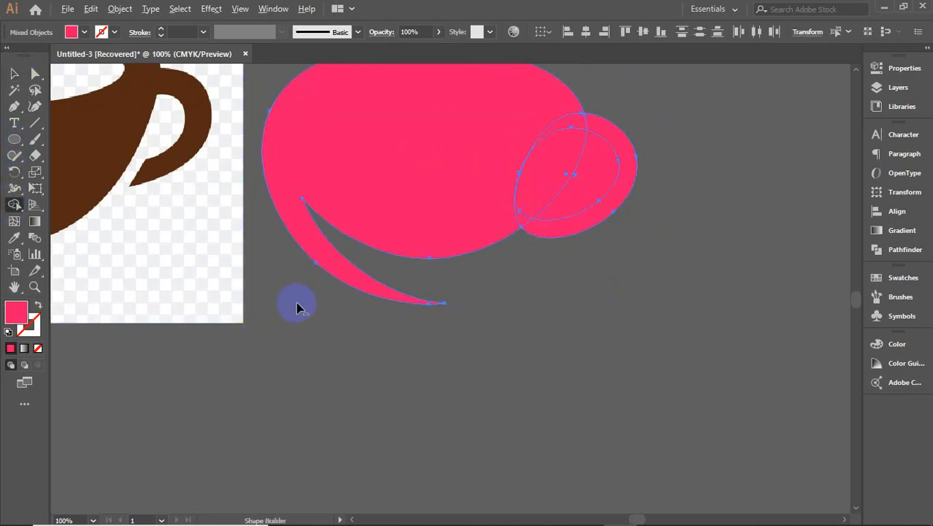
mouse_move(296, 303)
left_mouse_down()
mouse_move(339, 241)
mouse_move(451, 154)
mouse_move(580, 175)
mouse_move(561, 118)
left_mouse_up()
left_click_drag(528, 192, 511, 228)
key("v")
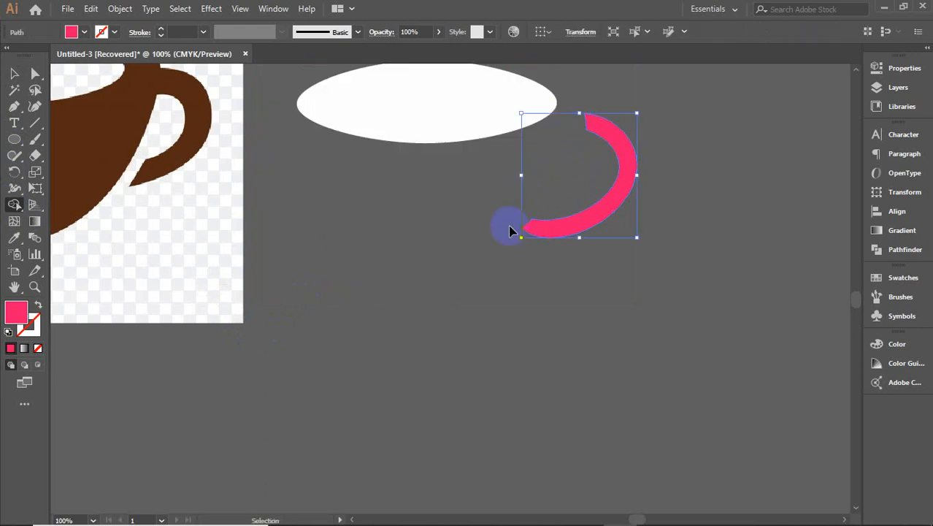
Paste the pink cup body back in place against the curved handle band
key("ctrl+a")
key("shift+m")
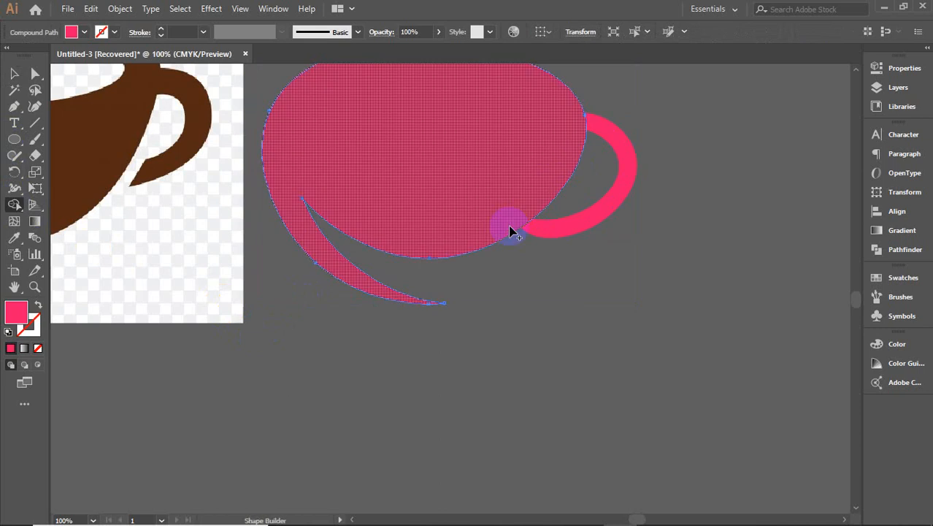
key("v")
left_click(516, 230, "shift")
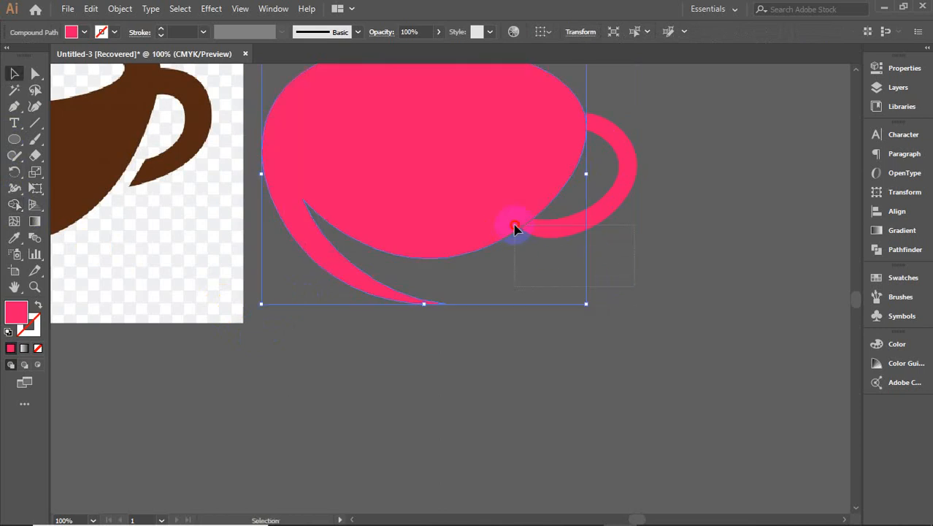
left_click(518, 358)
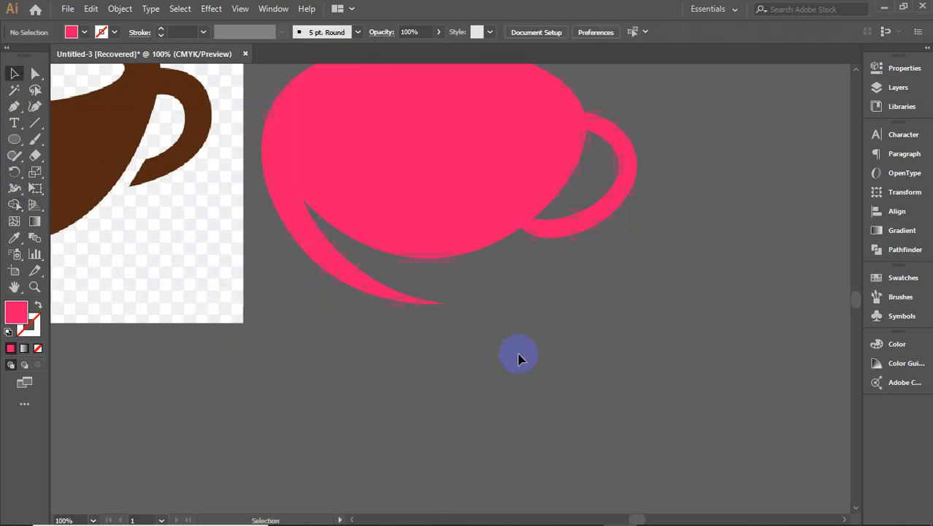
left_click(536, 238)
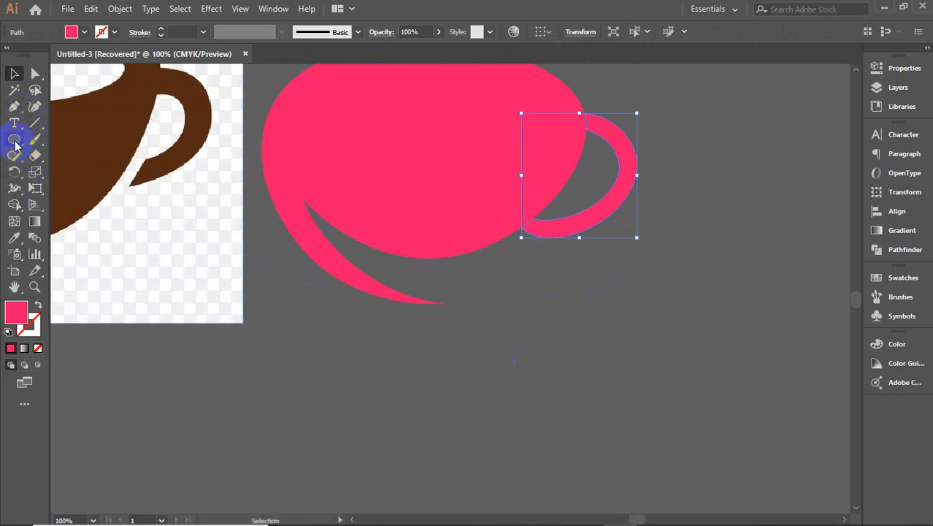
left_click(424, 219)
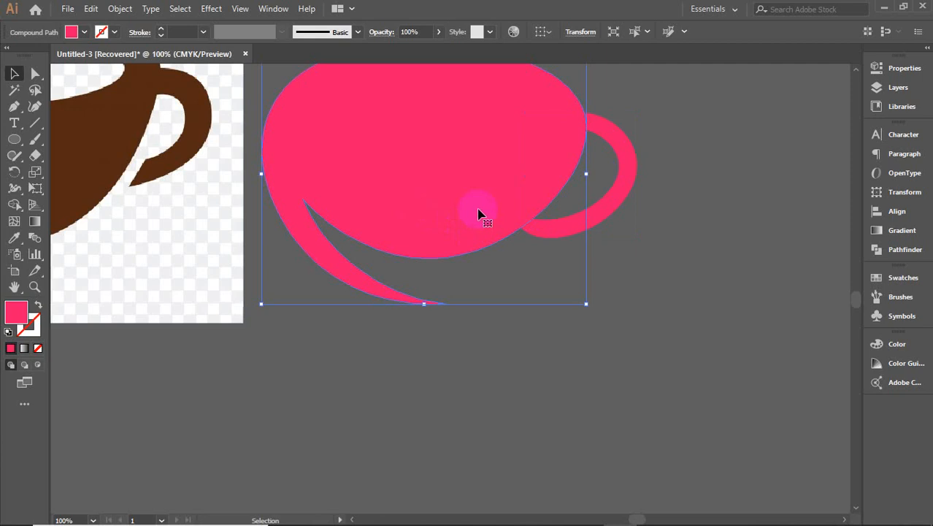
Shift the cup body slightly over the handle, cut away the body and lower overlap with Shape Builder, and merge the upper overlap into the handle
left_click_drag(478, 213, 485, 222)
left_click(595, 207, "shift")
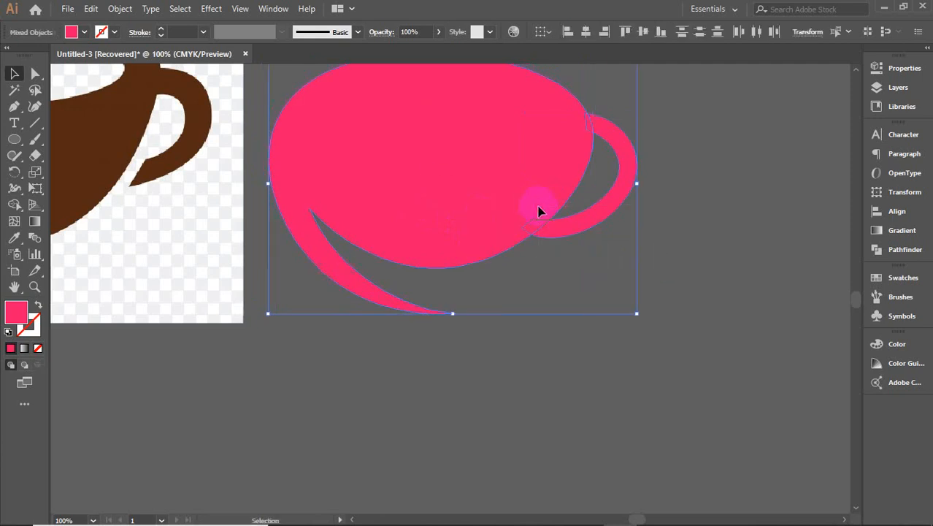
left_click(14, 205)
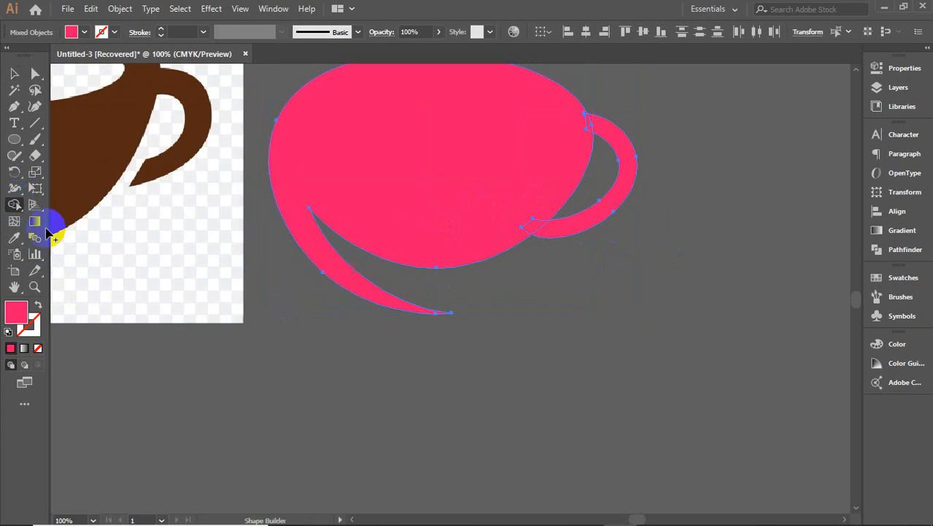
left_click(504, 235, "alt")
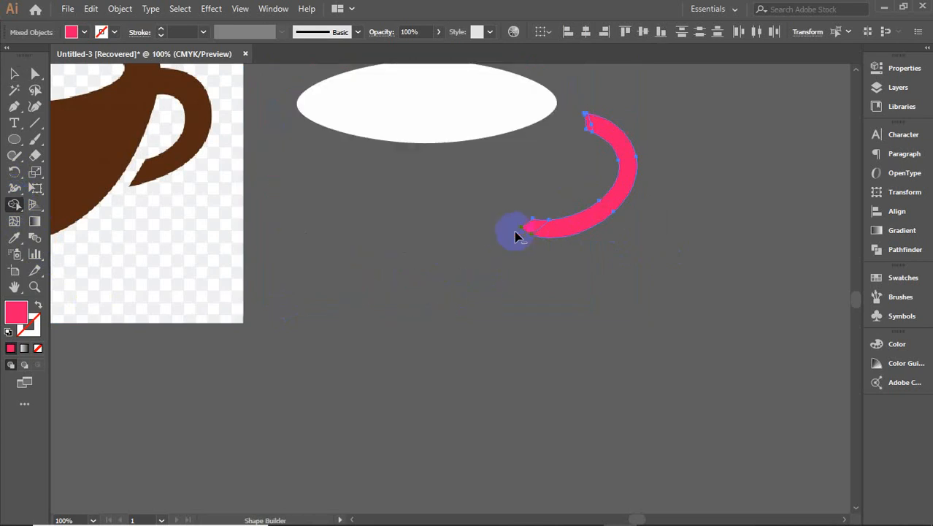
scroll(596, 139, "up", 3)
left_click(575, 136)
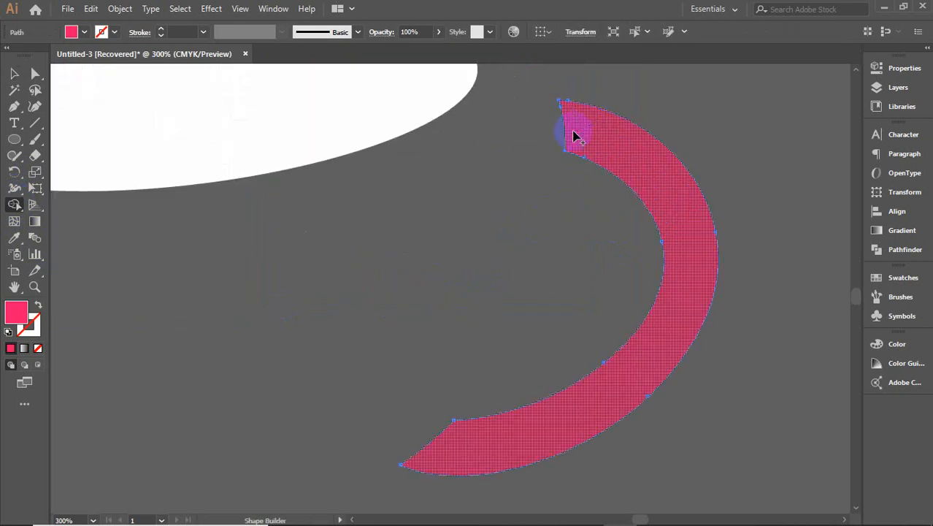
Paste the cup body back in place and unite it with the handle into one shape using Shape Builder
key("v")
scroll(563, 211, "down", 4)
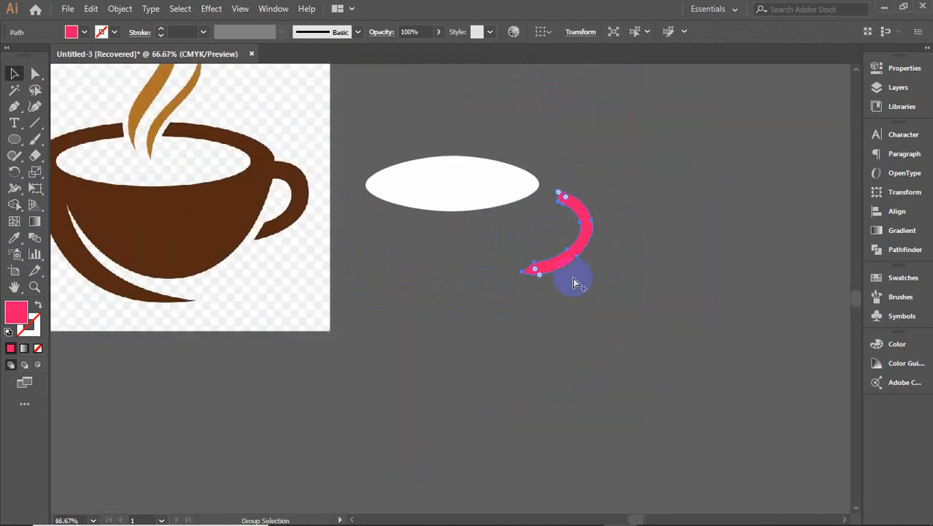
key("ctrl+f")
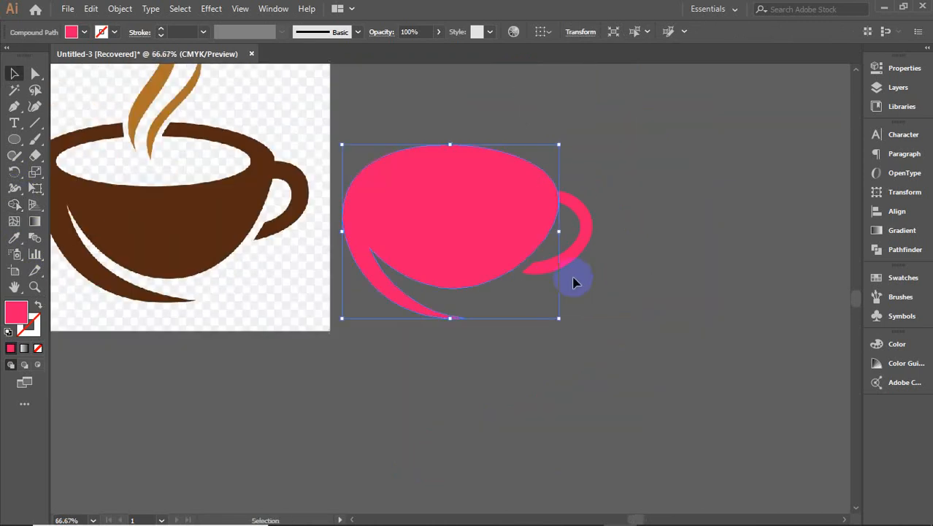
left_click(588, 241, "shift")
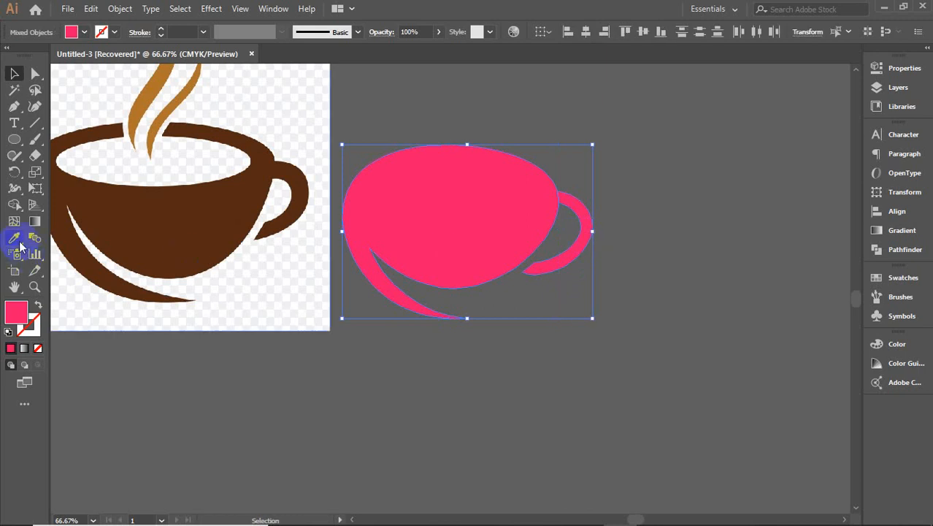
left_click(14, 205)
left_click_drag(450, 226, 558, 193)
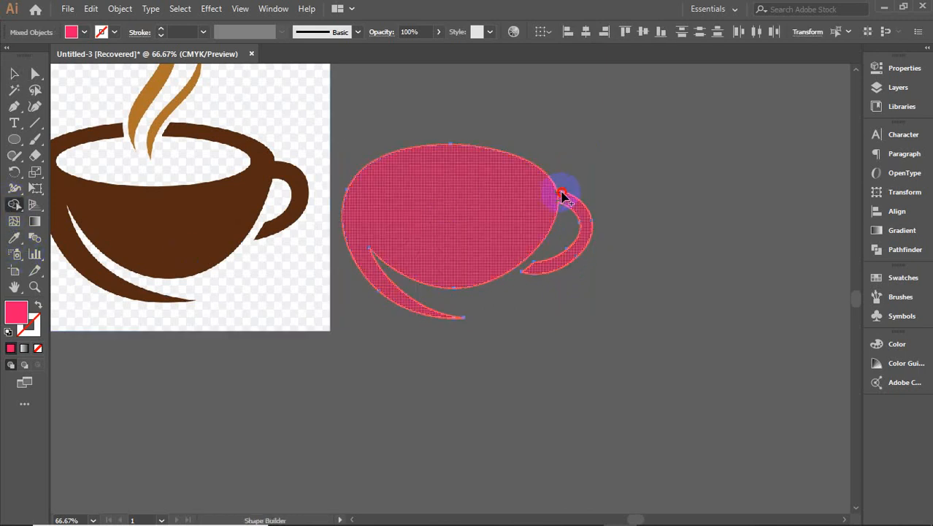
key("v")
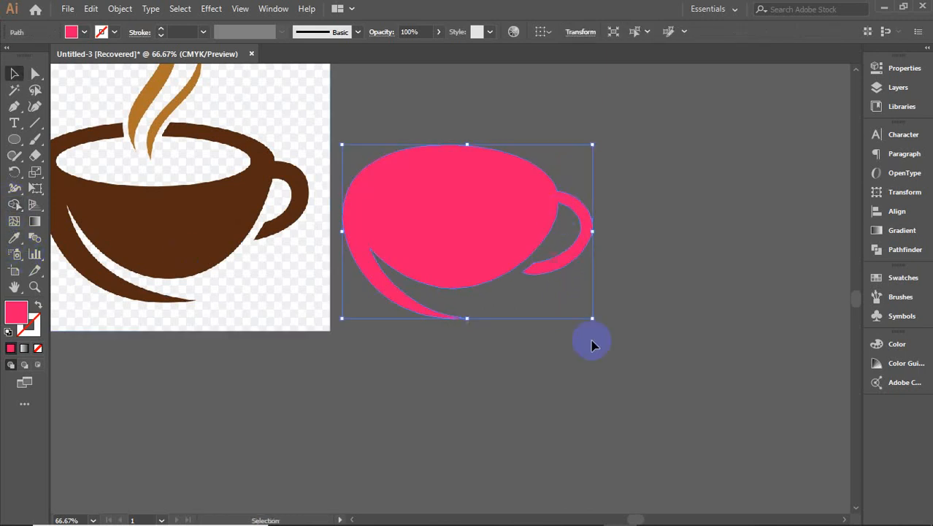
left_click(580, 392)
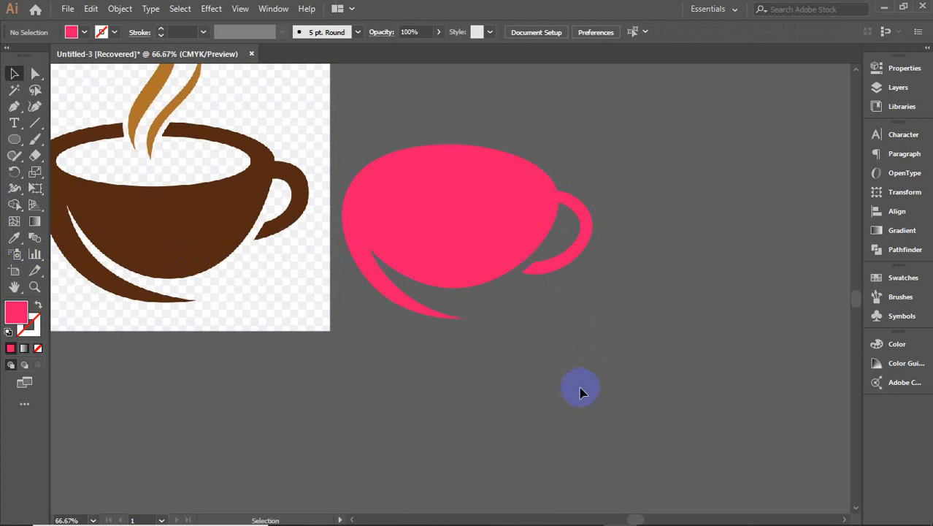
Send the united cup shape to the back, behind the white ellipse
left_click(494, 246)
right_click(491, 246)
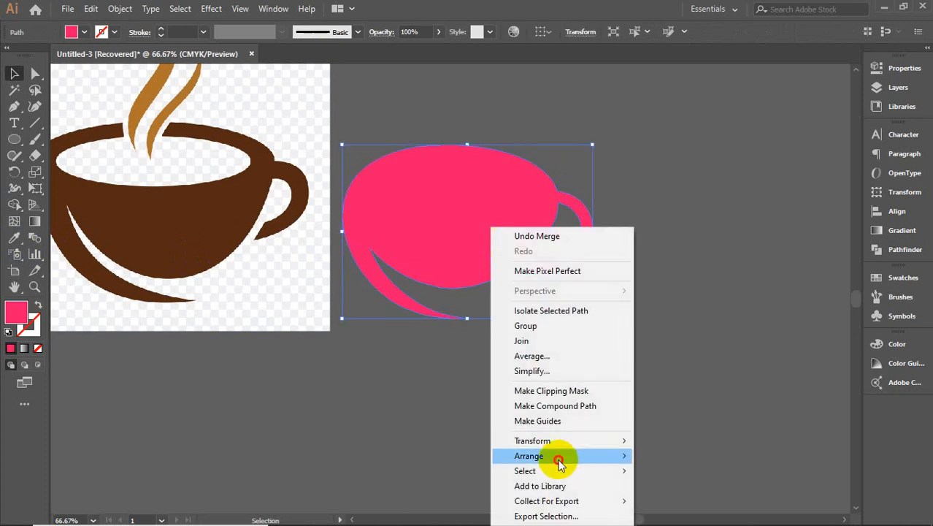
mouse_move(558, 454)
left_click(647, 436)
left_click(630, 319)
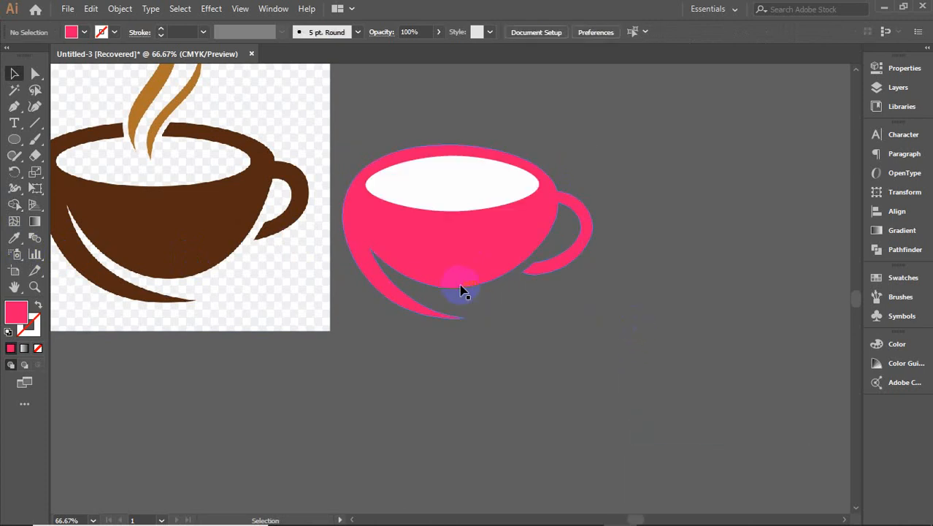
Recolor the cup with the dark brown sampled from the reference cup using the Eyedropper
left_click(456, 276)
key("i")
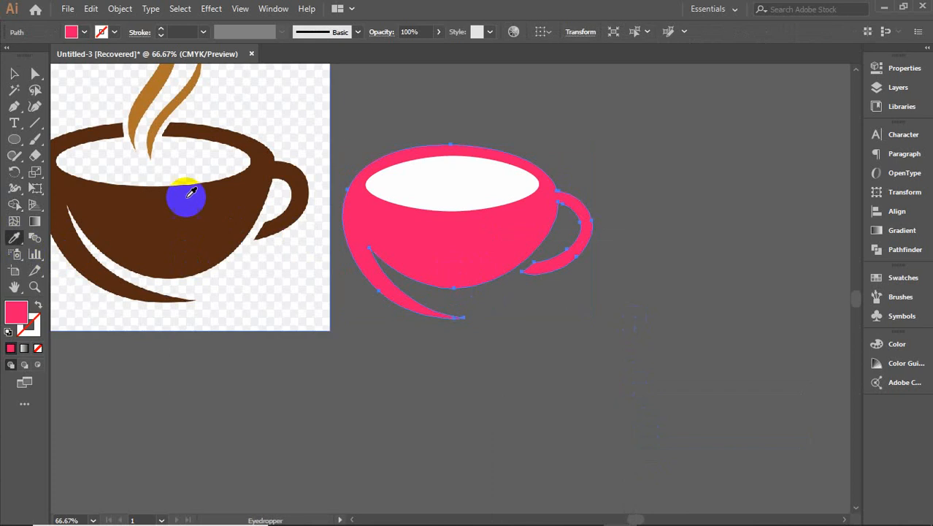
left_click(187, 214)
key("v")
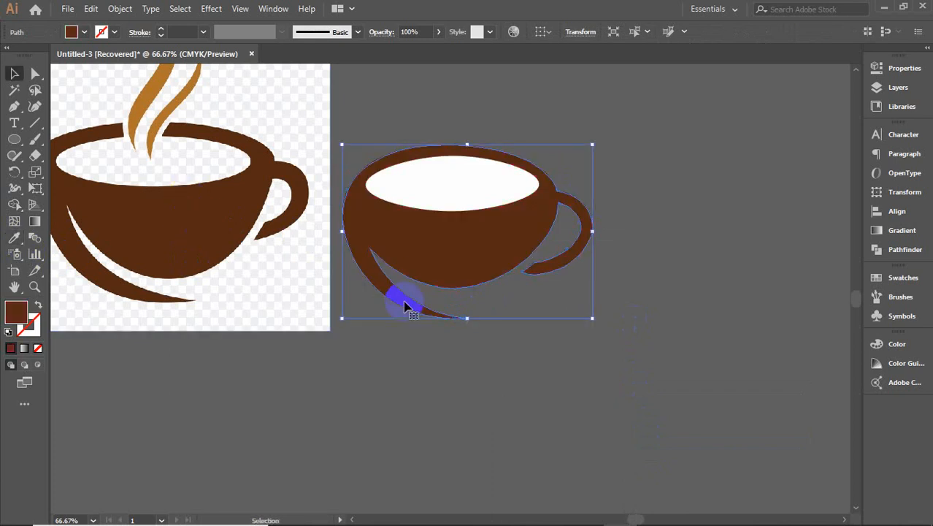
Make the white opening ellipse taller so it fills more of the cup's rim
left_click_drag(402, 304, 479, 312)
left_click(633, 384)
left_click(523, 184)
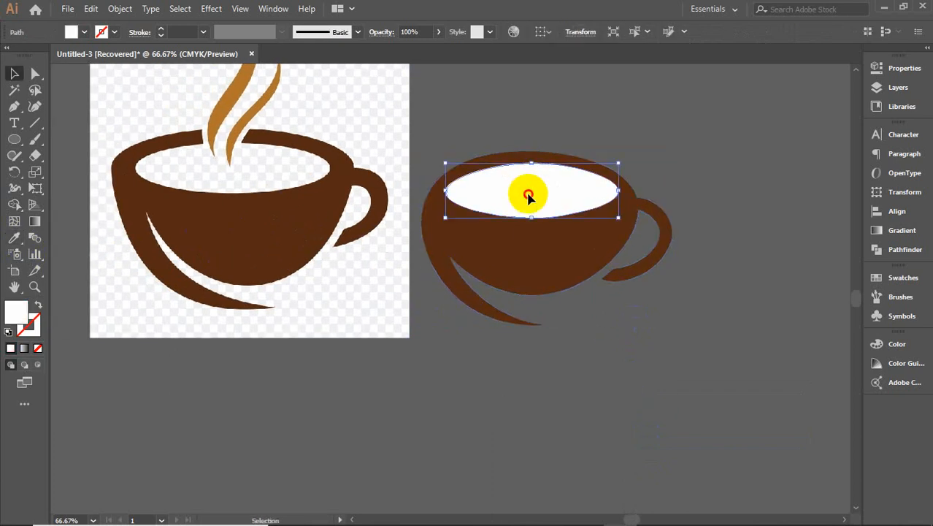
mouse_move(529, 195)
left_mouse_down()
mouse_move(531, 235)
mouse_move(533, 194)
left_mouse_up()
left_click(558, 334)
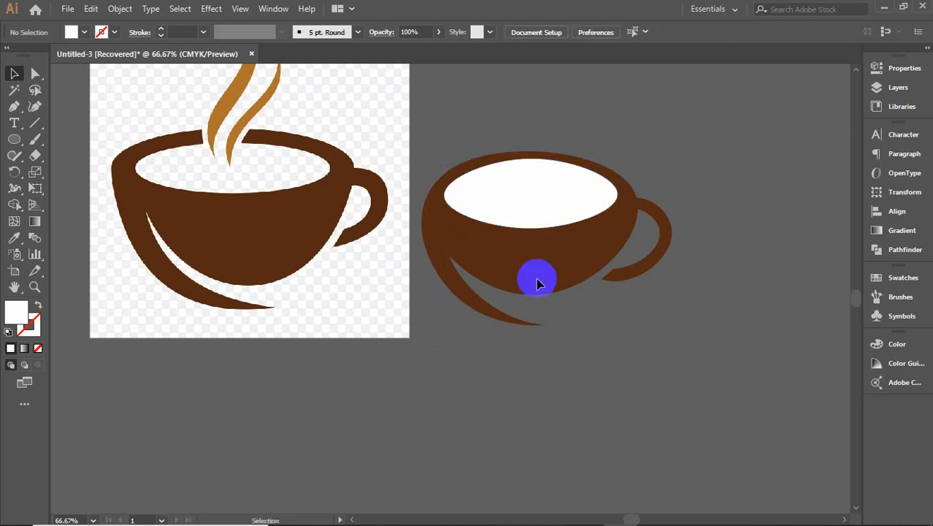
Reshape the handle's lower end with the Curvature tool, moving its two corner points away from the cup body into a slanted tip
left_click(537, 278)
left_click(34, 106)
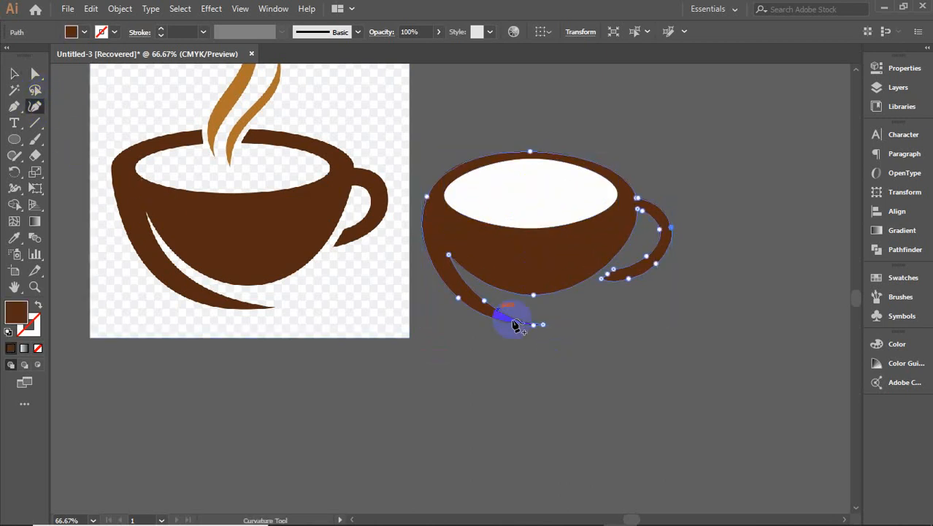
left_click(534, 298)
mouse_move(534, 297)
left_mouse_down()
mouse_move(535, 306)
mouse_move(535, 298)
left_mouse_up()
left_click(618, 288)
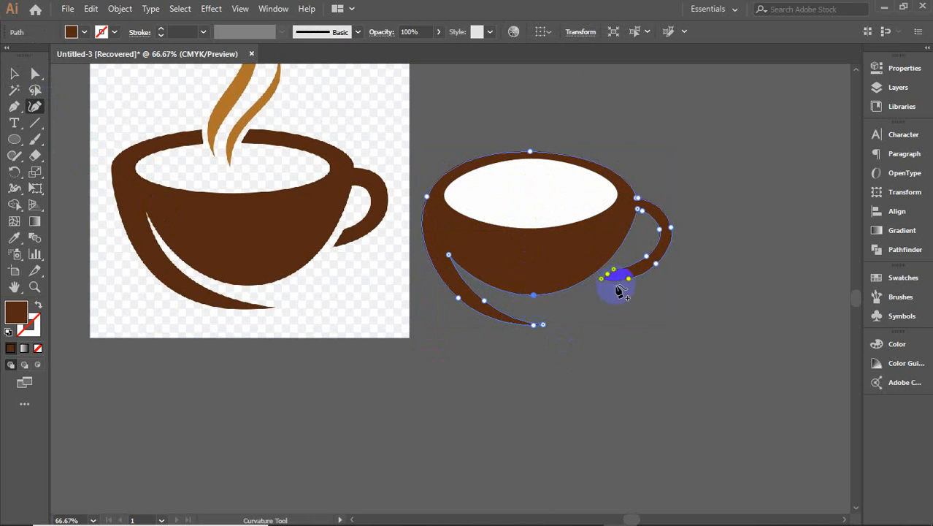
scroll(617, 286, "up", 4)
left_click(576, 236)
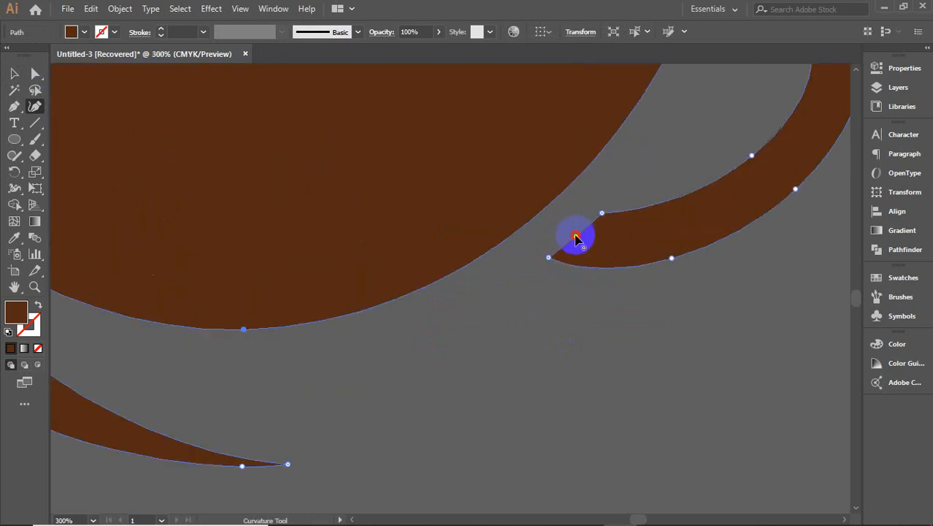
left_click_drag(577, 241, 564, 263)
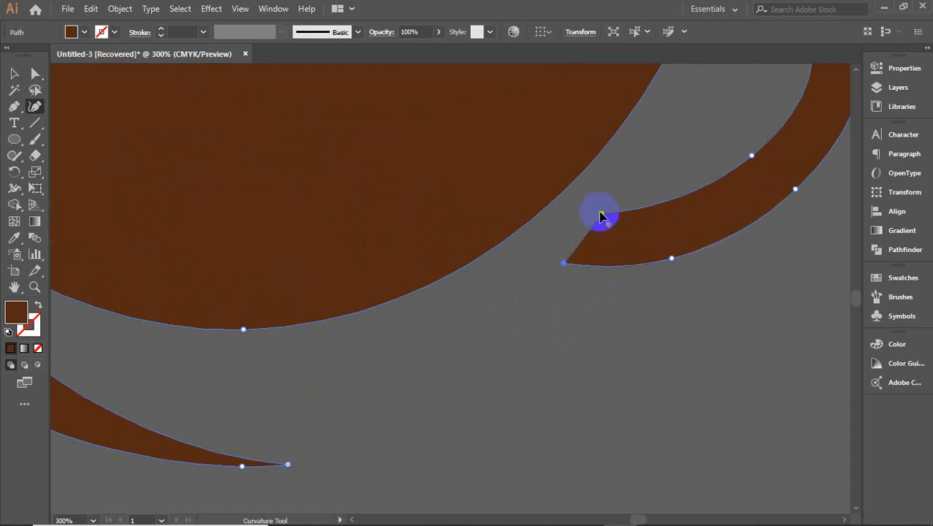
left_click_drag(601, 213, 612, 212)
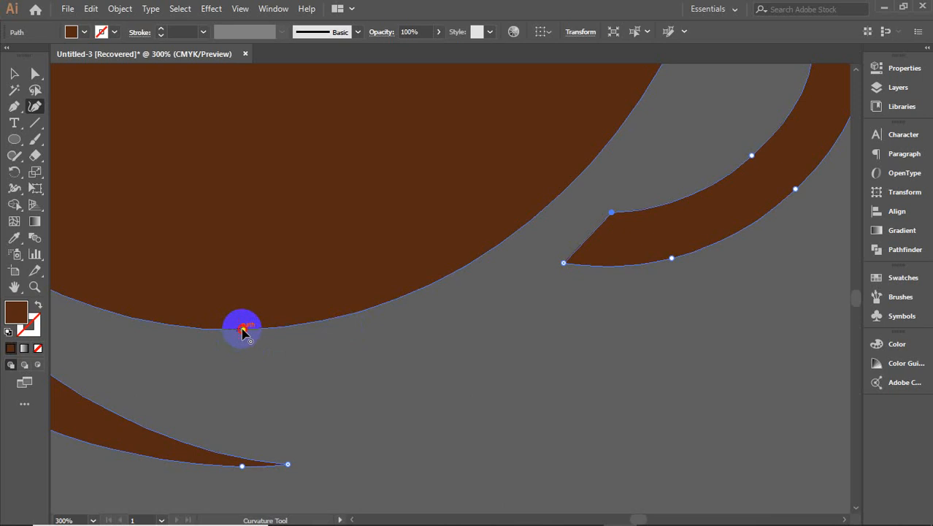
Pull the bottom point of the cup body slightly downward to deepen the bowl, and deselect the cup
left_click_drag(243, 331, 251, 357)
scroll(251, 356, "down", 4)
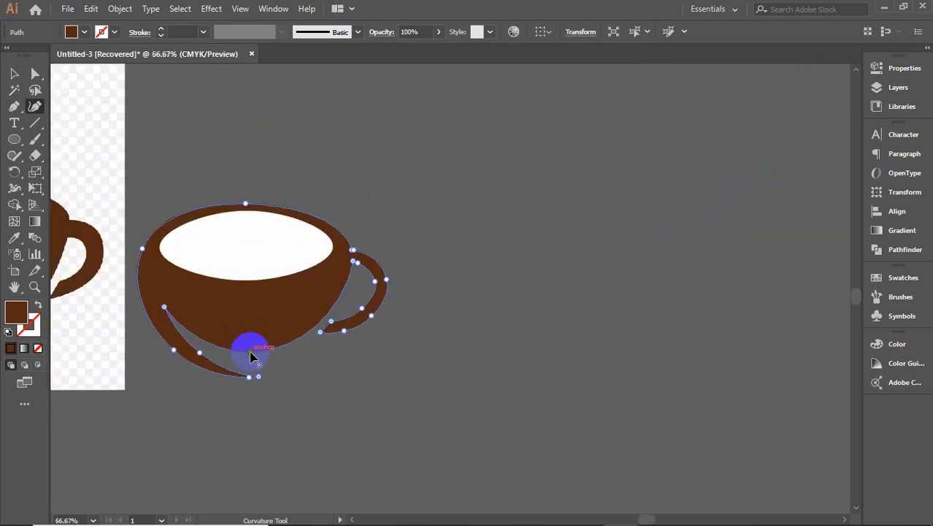
scroll(155, 279, "left", 4)
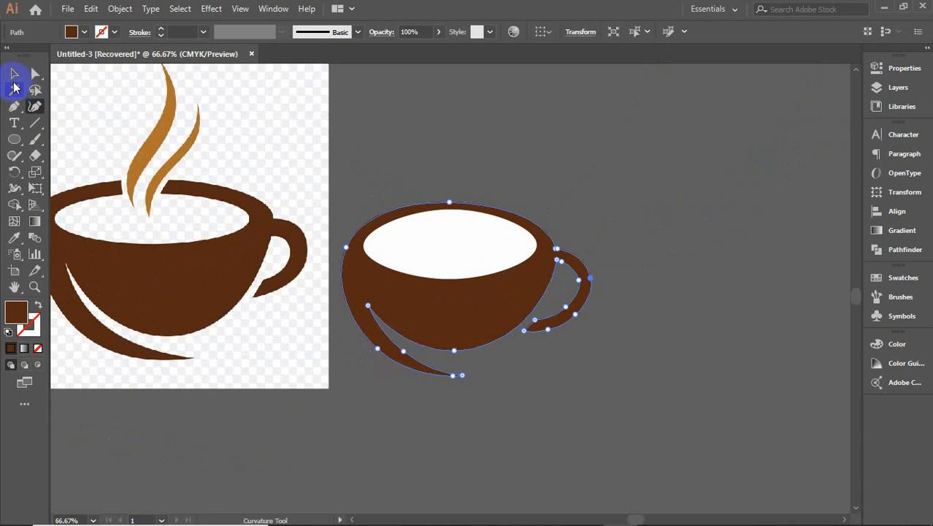
left_click(14, 74)
left_click(704, 286)
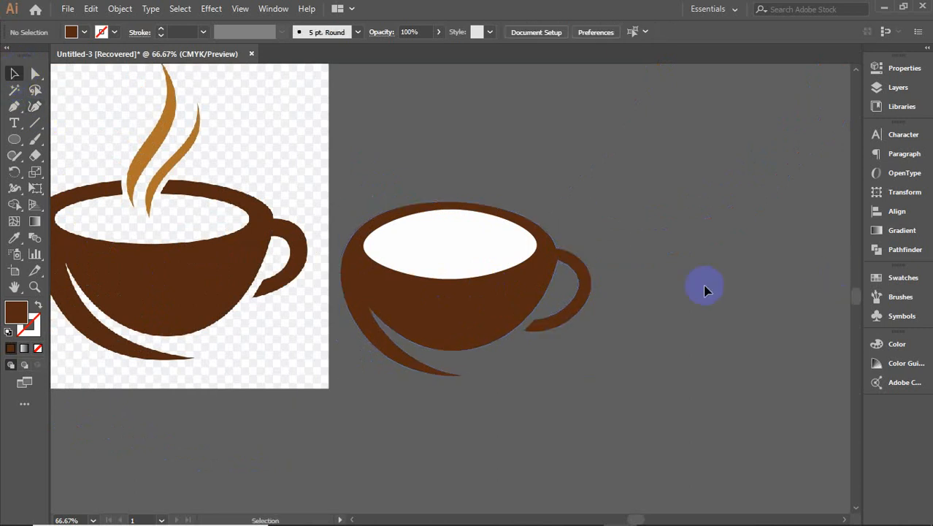
left_click_drag(585, 359, 640, 337)
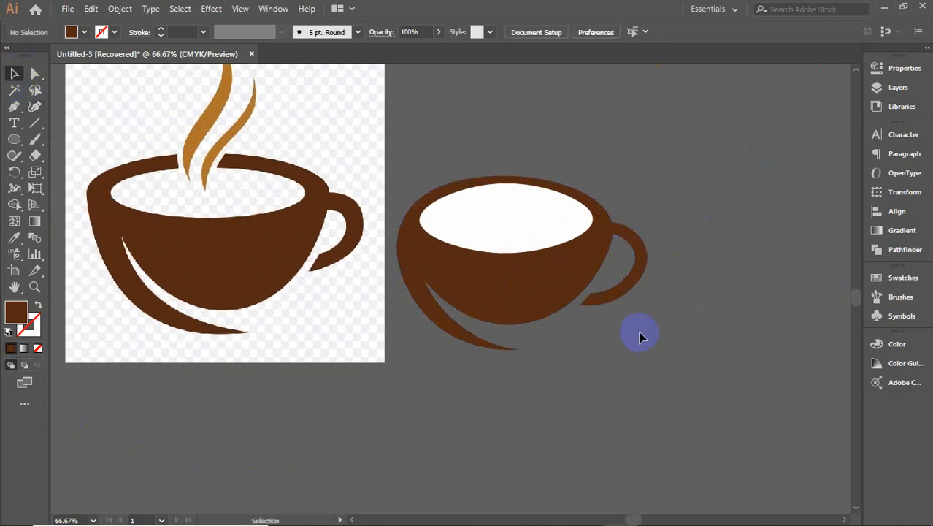
Delete all artwork and reference pictures from the document and close it without saving the changes
scroll(639, 335, "down", 2)
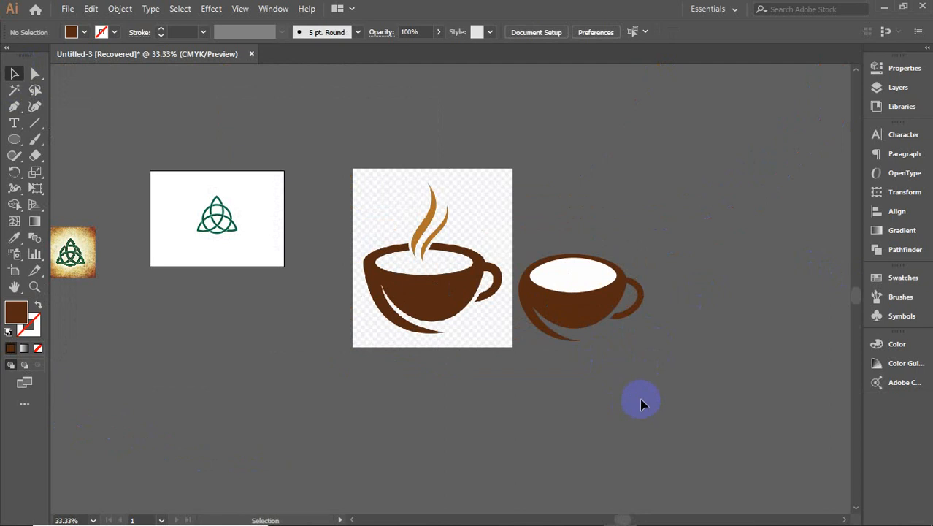
scroll(380, 336, "left", 2)
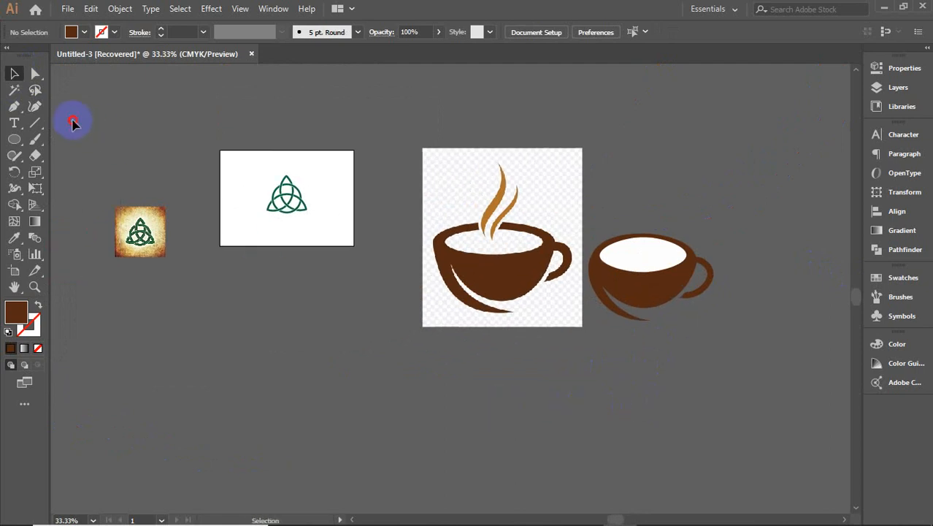
left_click_drag(73, 119, 759, 434)
key("Delete")
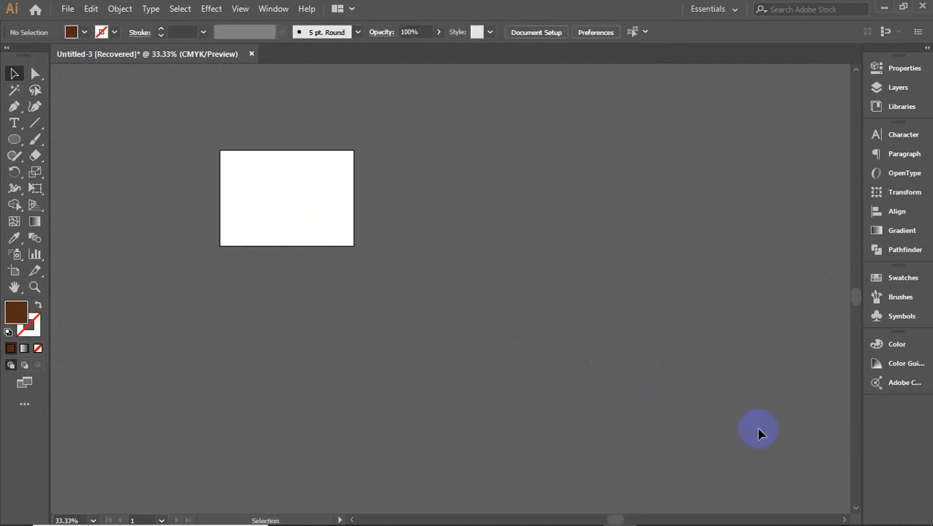
left_click(251, 54)
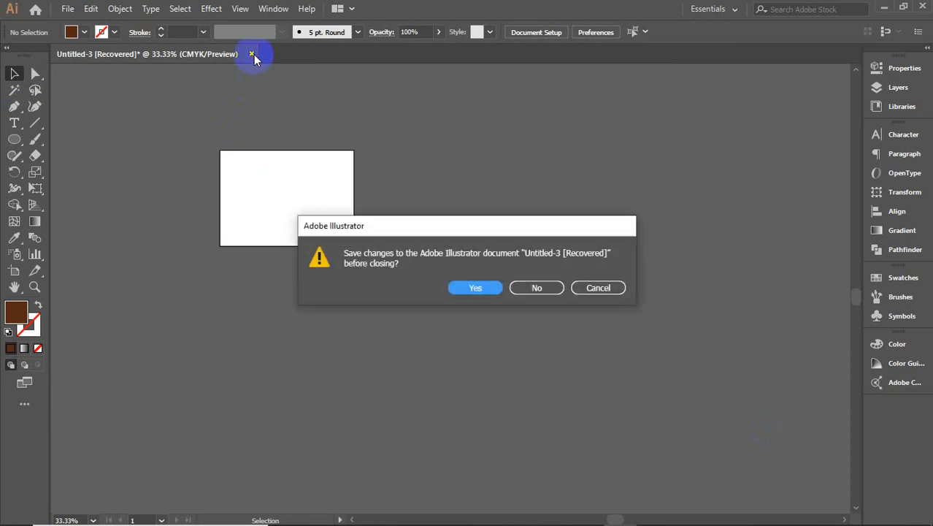
left_click(526, 292)
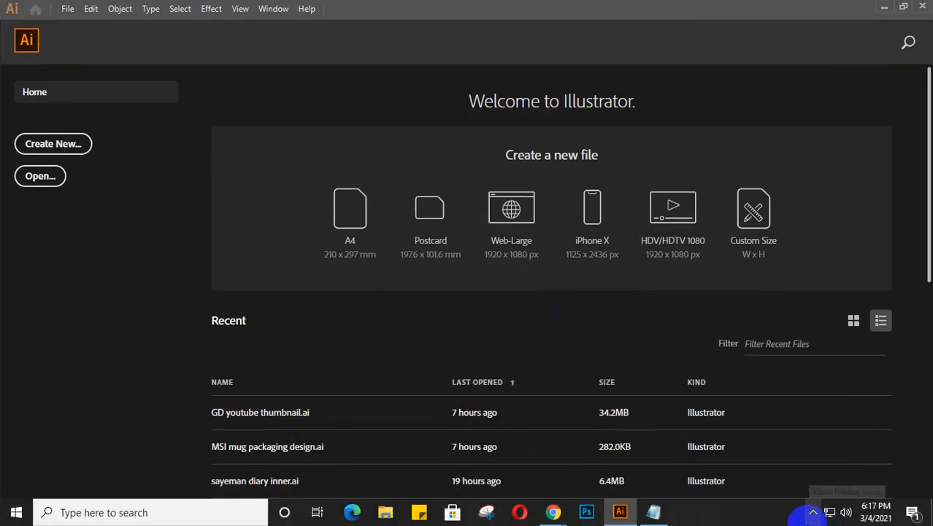